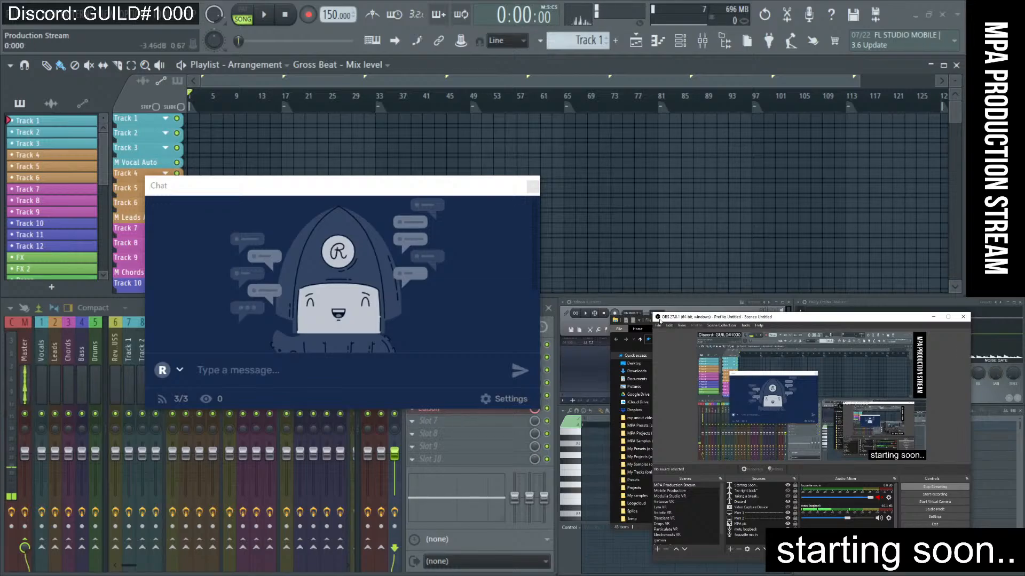
- Disable the preview in OBS, then reduce the OBS window's height and width and reposition it
right_click(954, 448)
left_click(960, 450)
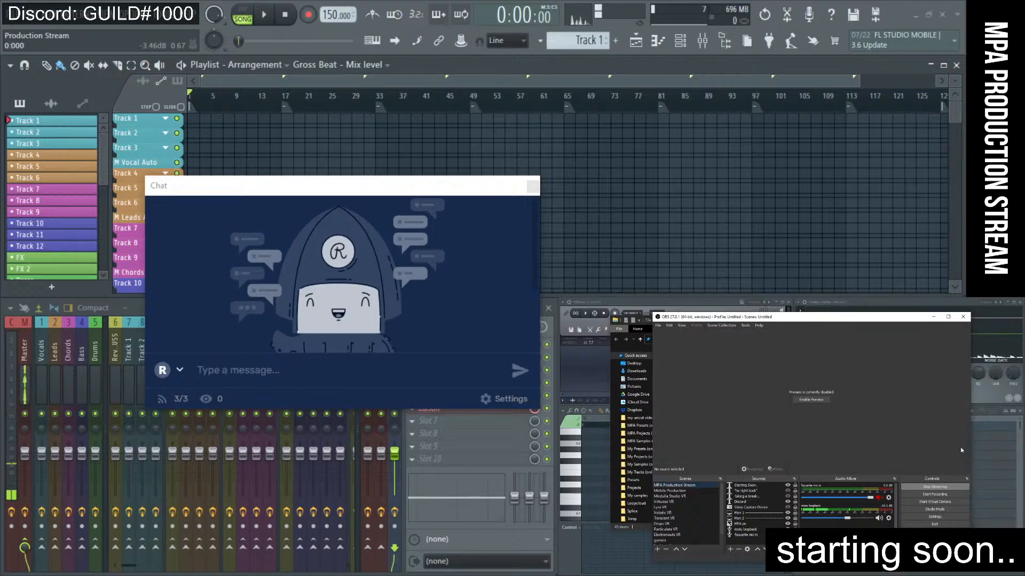
left_click_drag(892, 314, 892, 435)
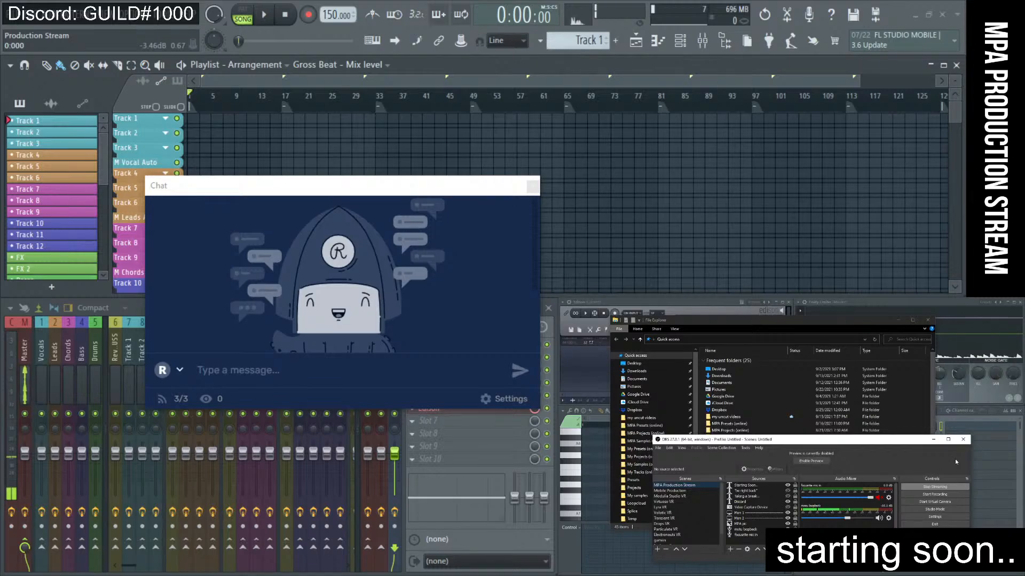
left_click_drag(971, 463, 883, 465)
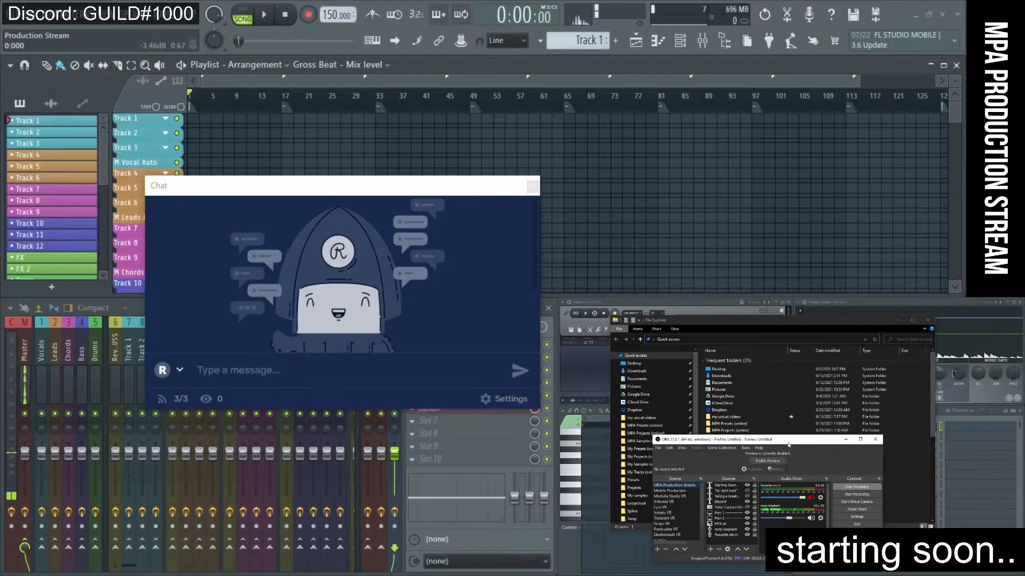
left_click_drag(799, 441, 832, 442)
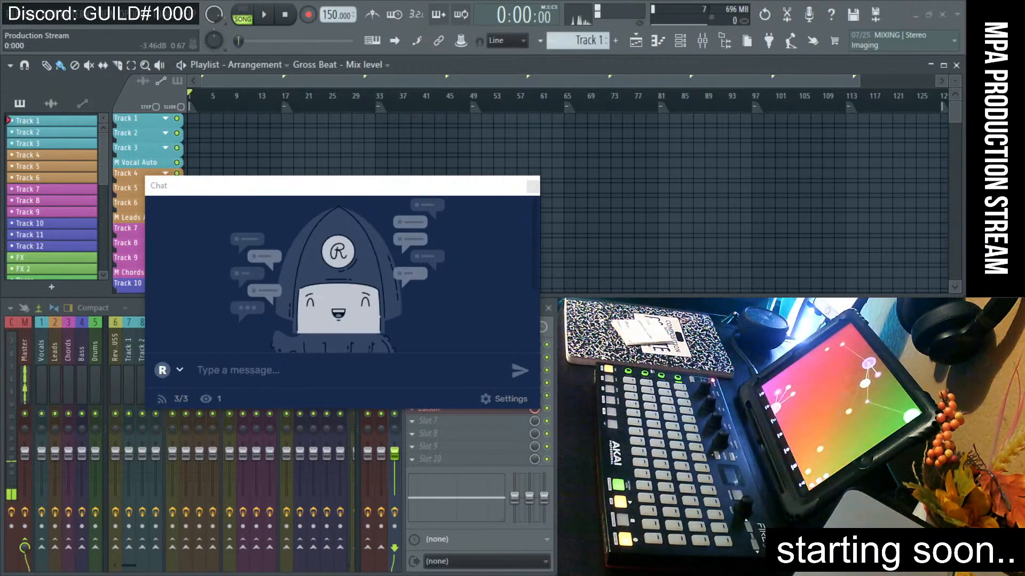
- Open a new browser window, move the Chat window out of the way and bring up the Restream Destinations page
key("ctrl+n")
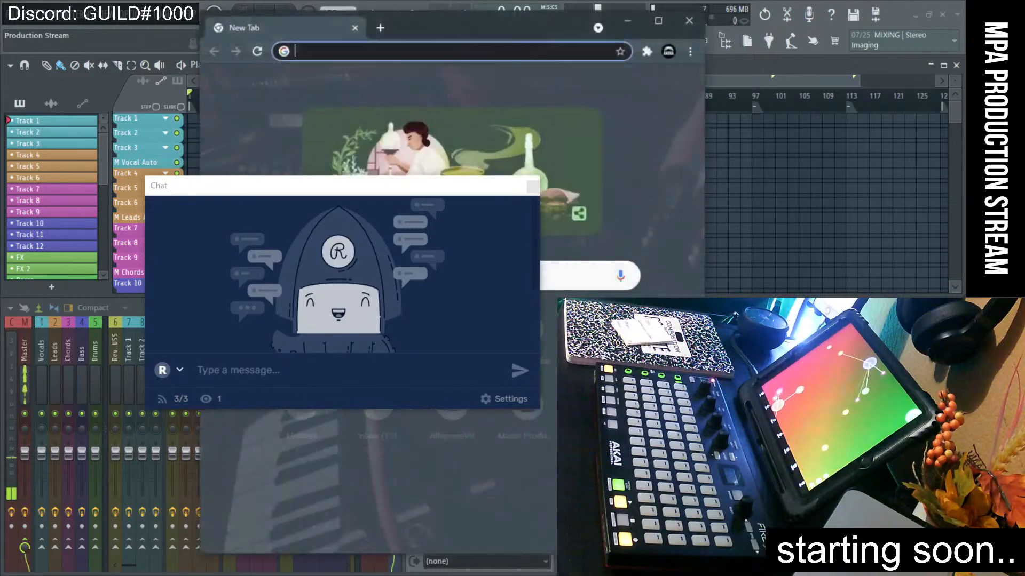
left_click_drag(388, 188, 806, 312)
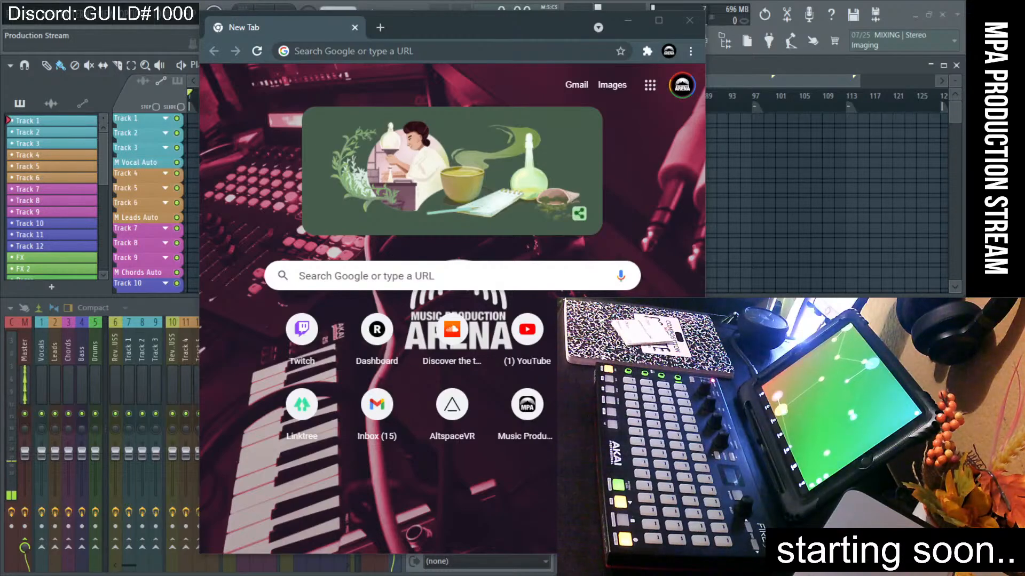
left_click_drag(961, 32, 734, 4)
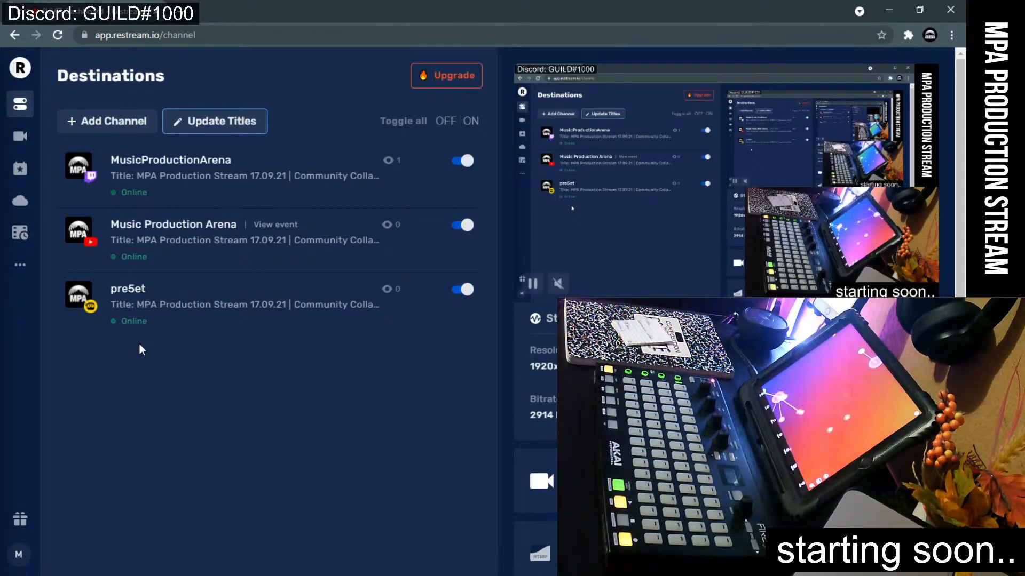
- Load linktr.ee/musicproductionarena in a new browser tab and copy its full address
left_click(177, 11)
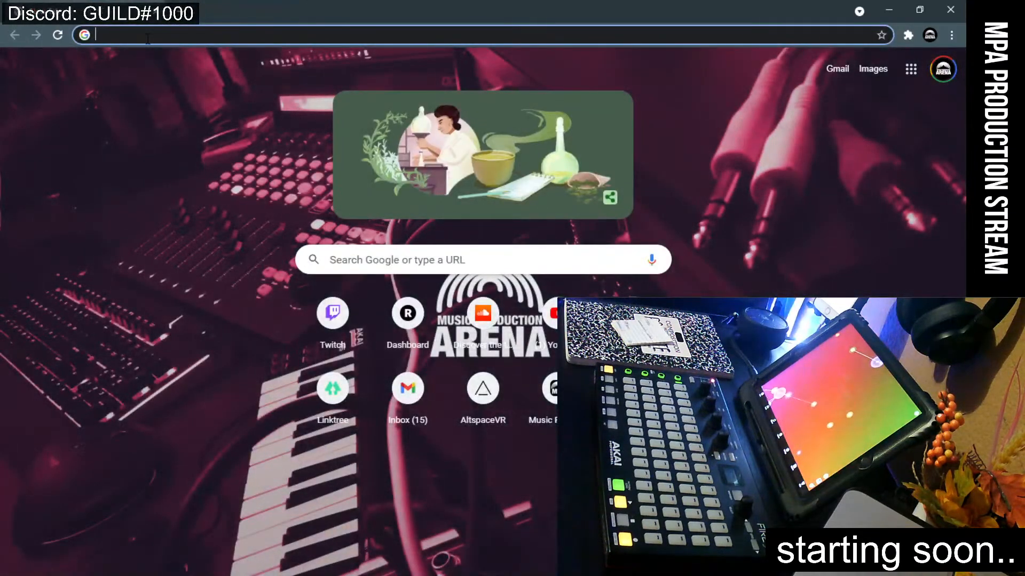
type("link")
key("Return")
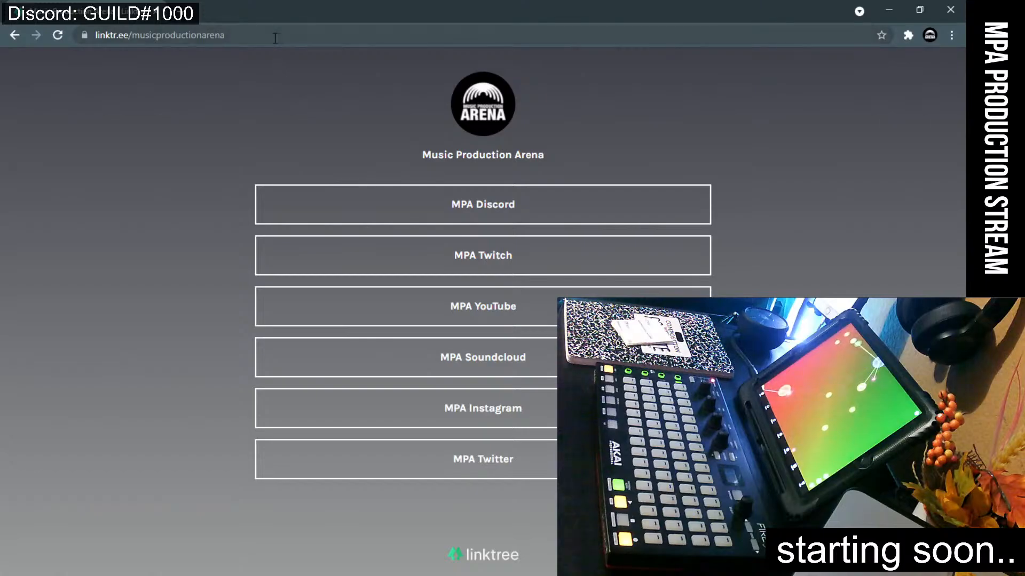
key("ctrl+l")
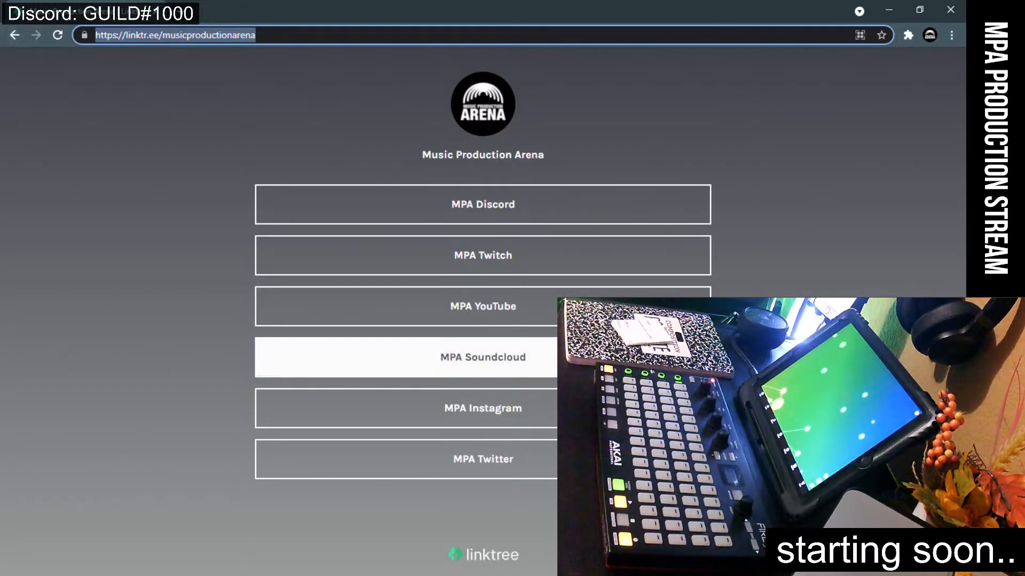
right_click(244, 36)
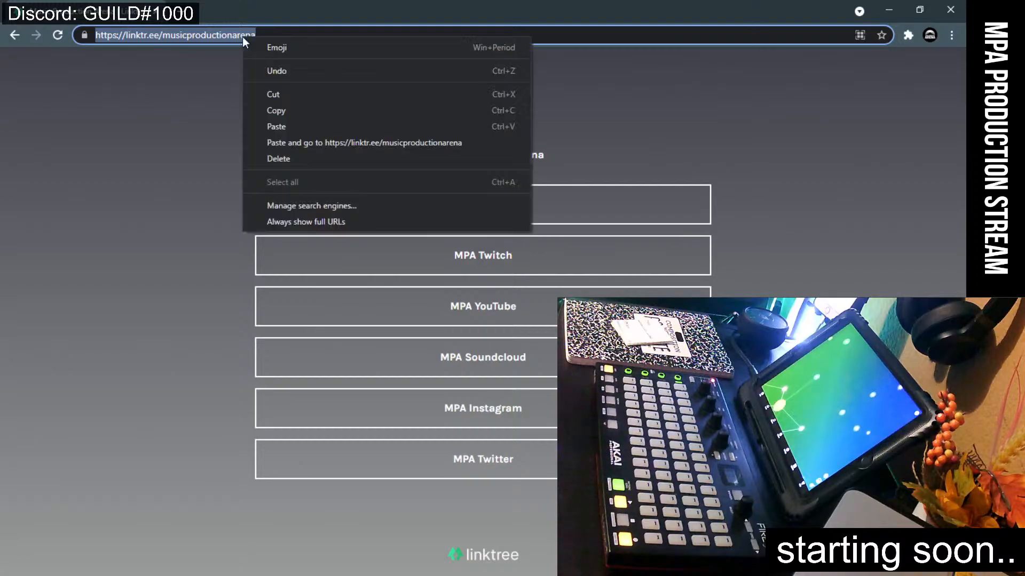
left_click(274, 111)
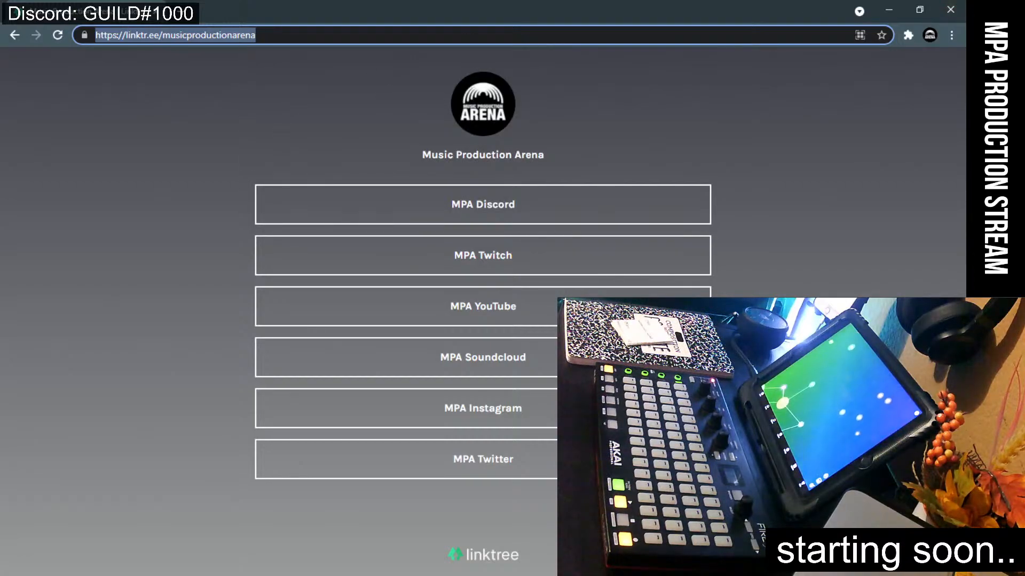
key("alt+Tab")
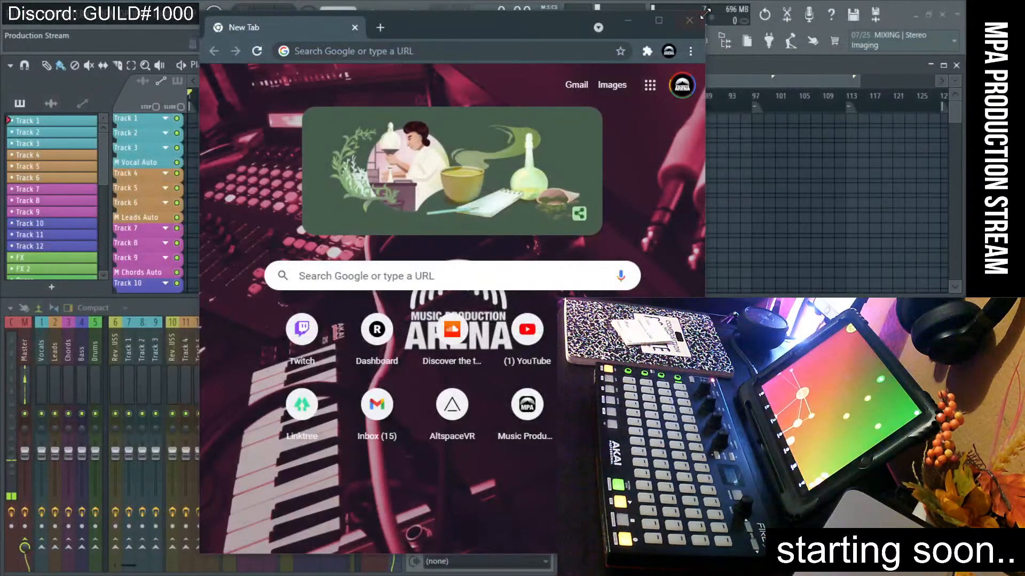
- Close the leftover New Tab browser window and toggle the visibility of the Video Capture Device source in OBS
left_click(690, 20)
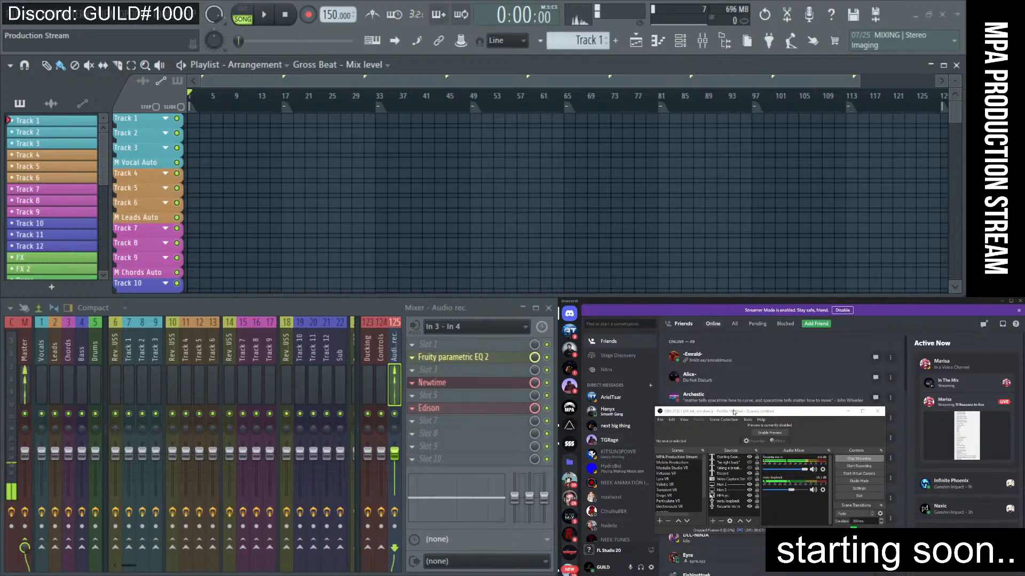
left_click_drag(734, 412, 758, 430)
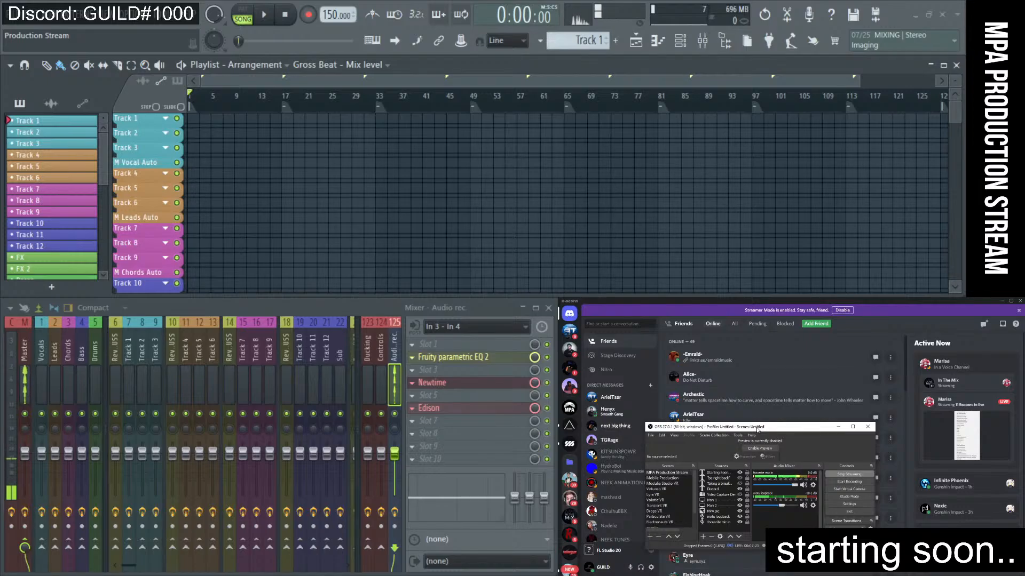
left_click(740, 495)
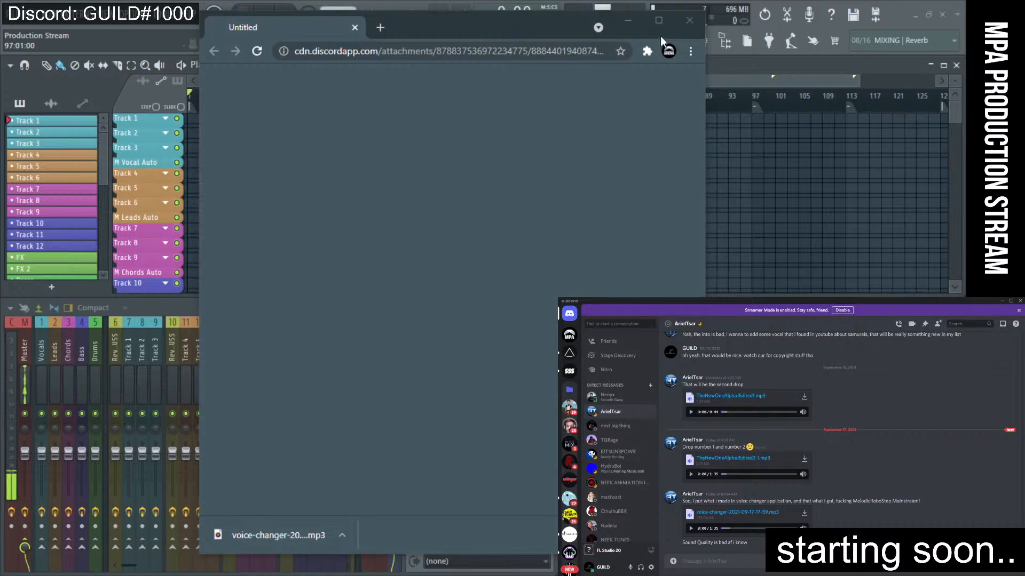
- Clear away the blank download page, Discord and File Explorer windows, and place the Chat window over the mixer
left_click(696, 24)
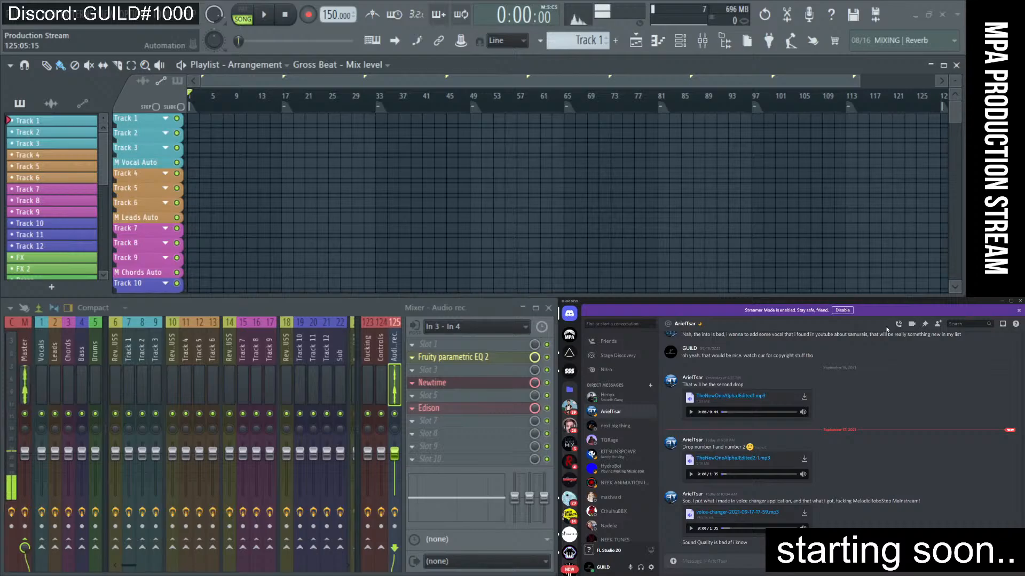
left_click_drag(709, 315, 360, 307)
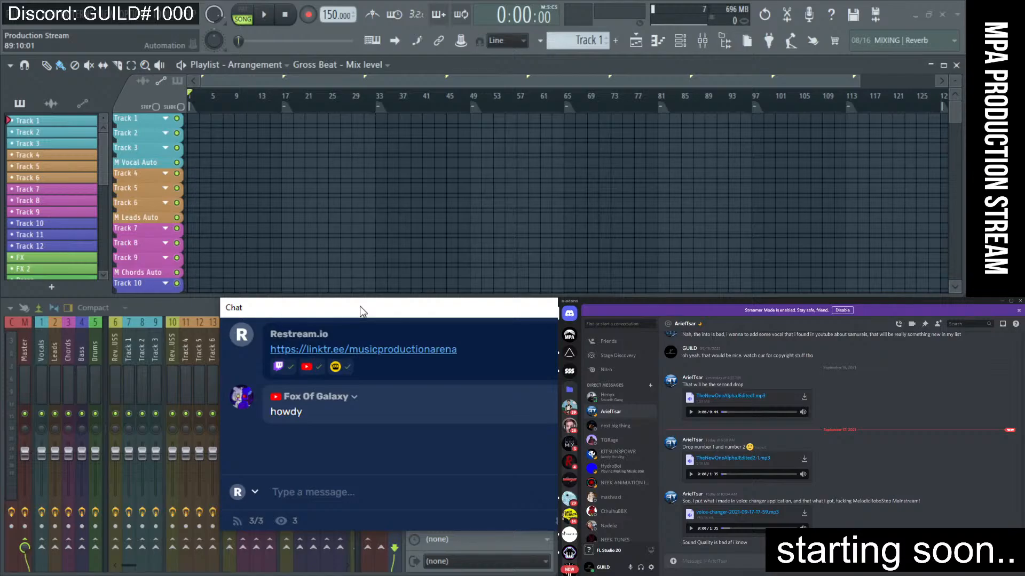
left_click(1002, 303)
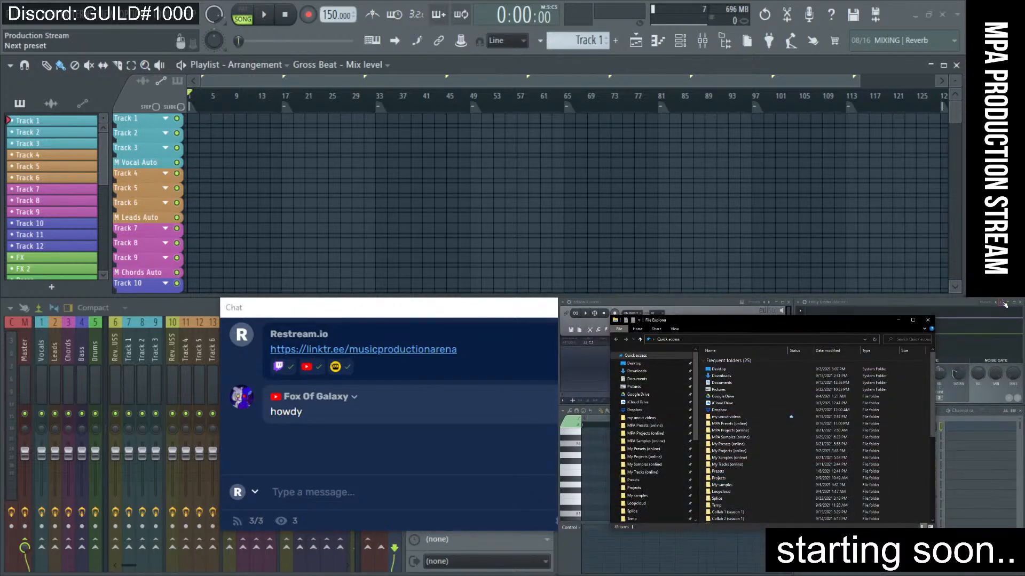
left_click(927, 320)
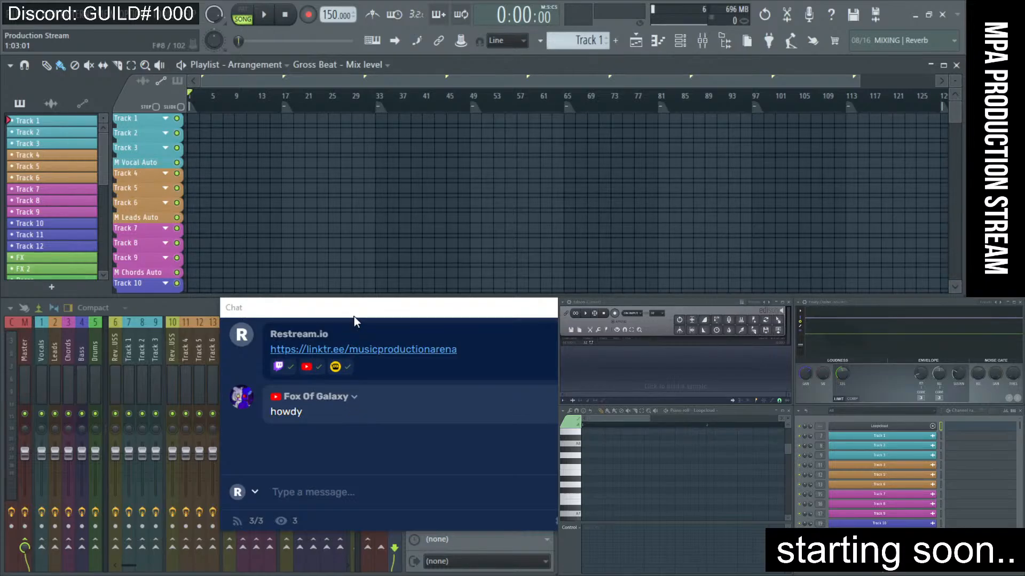
left_click_drag(354, 317, 348, 277)
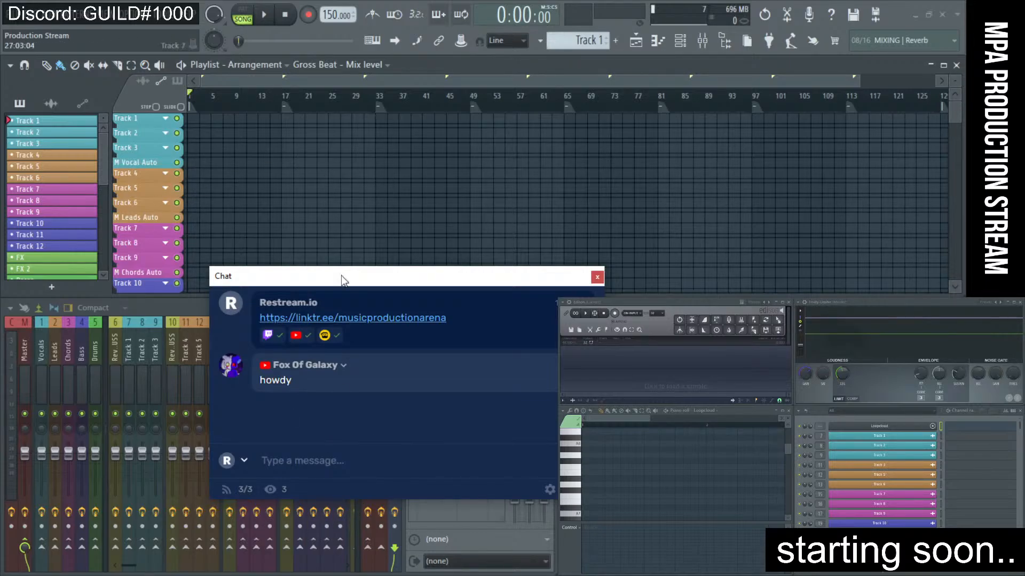
- In File Explorer's Downloads folder, extract the MIROcollab 051218 archive into its own folder and delete the original zip
key("super+e")
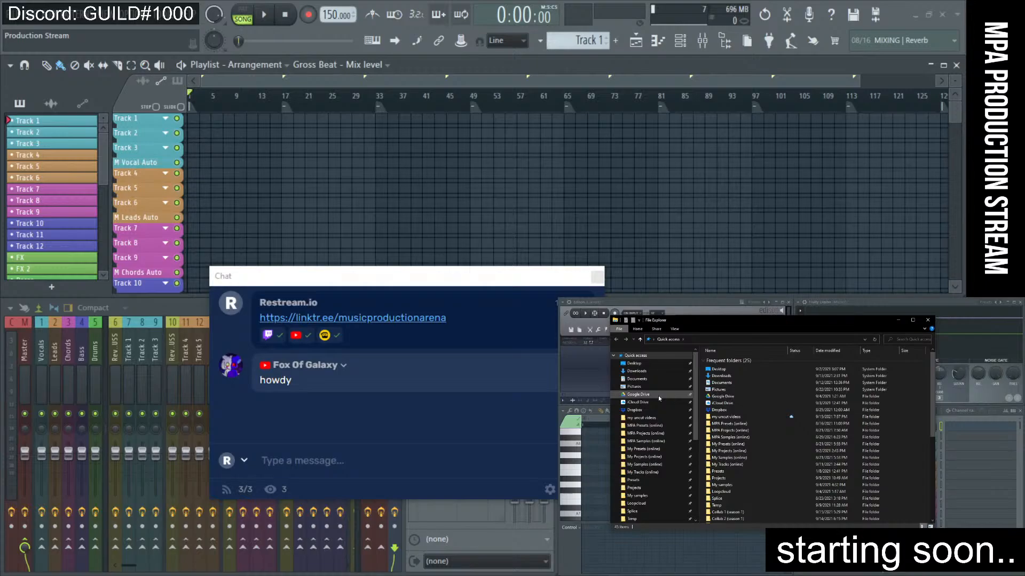
left_click(643, 372)
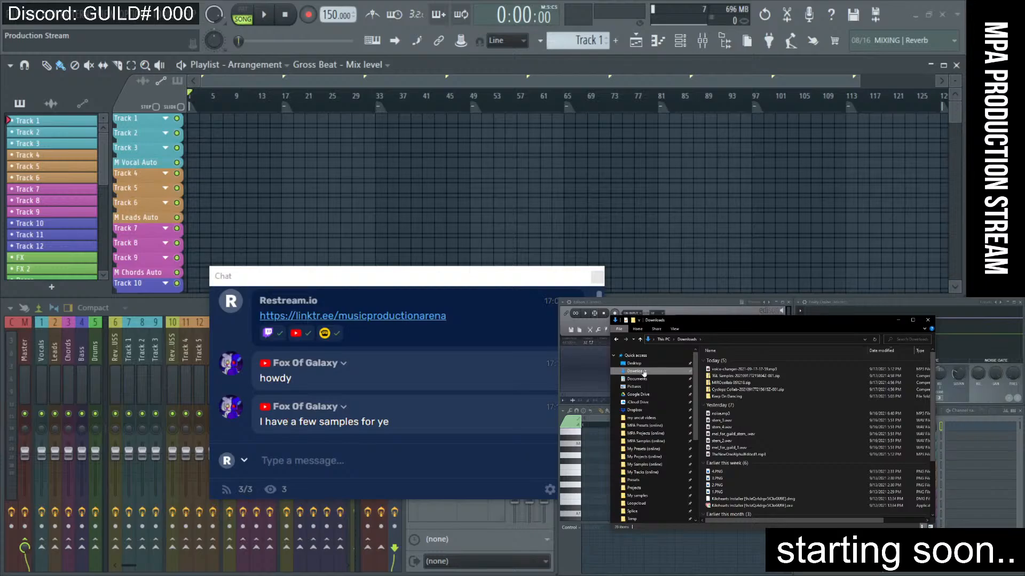
right_click(739, 384)
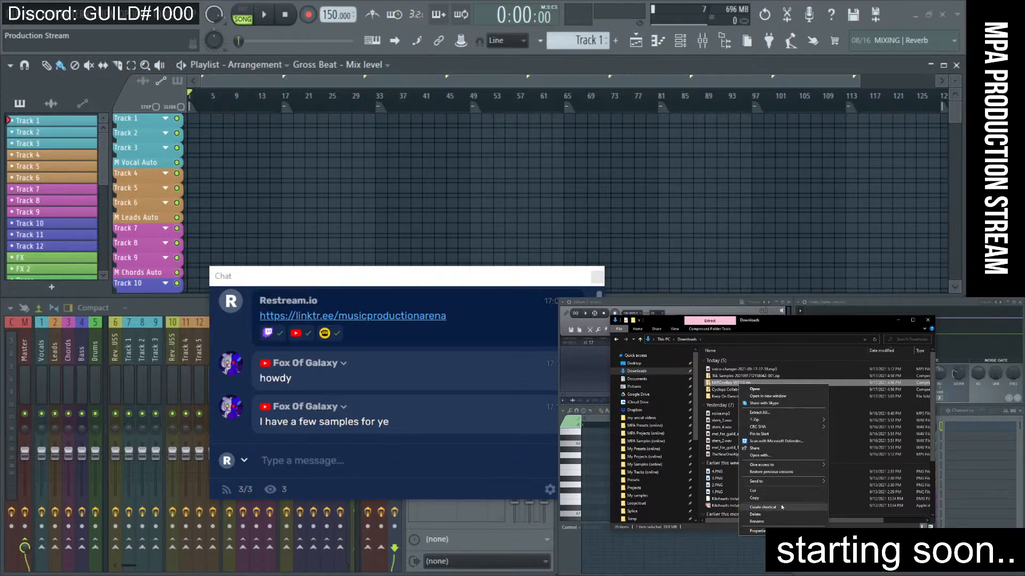
left_click(788, 411)
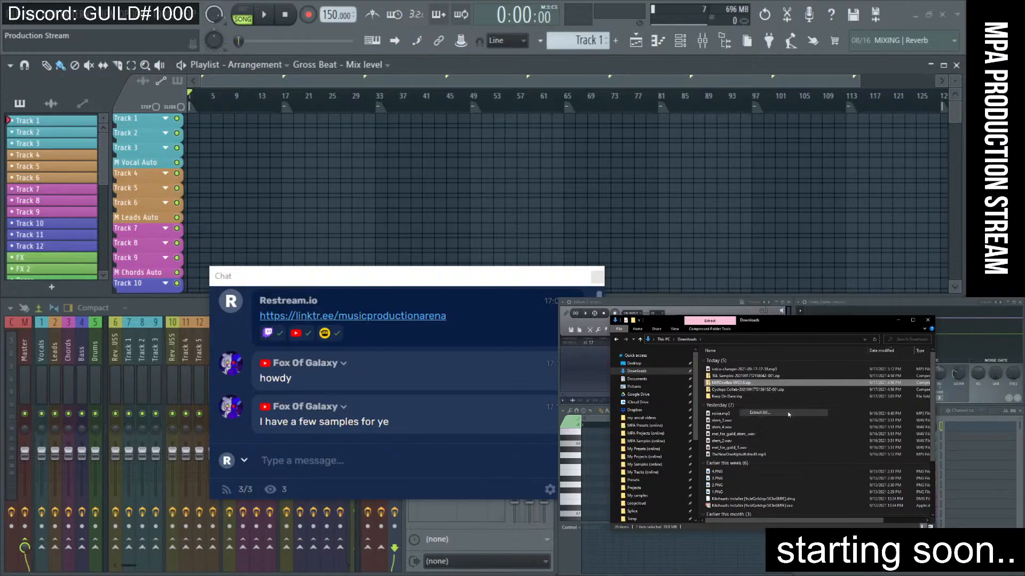
left_click_drag(436, 151, 223, 119)
left_click_drag(300, 274, 689, 333)
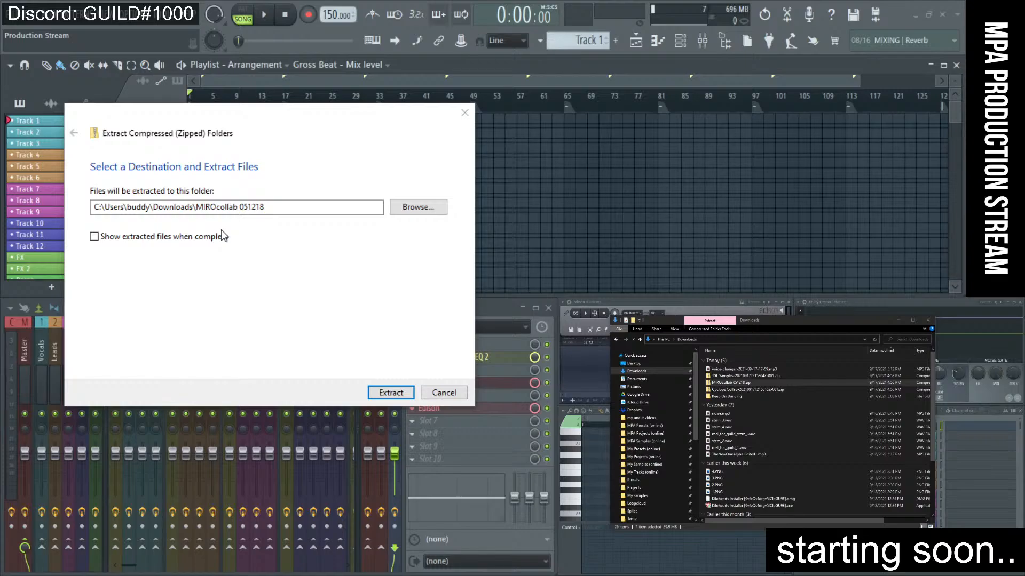
left_click(390, 393)
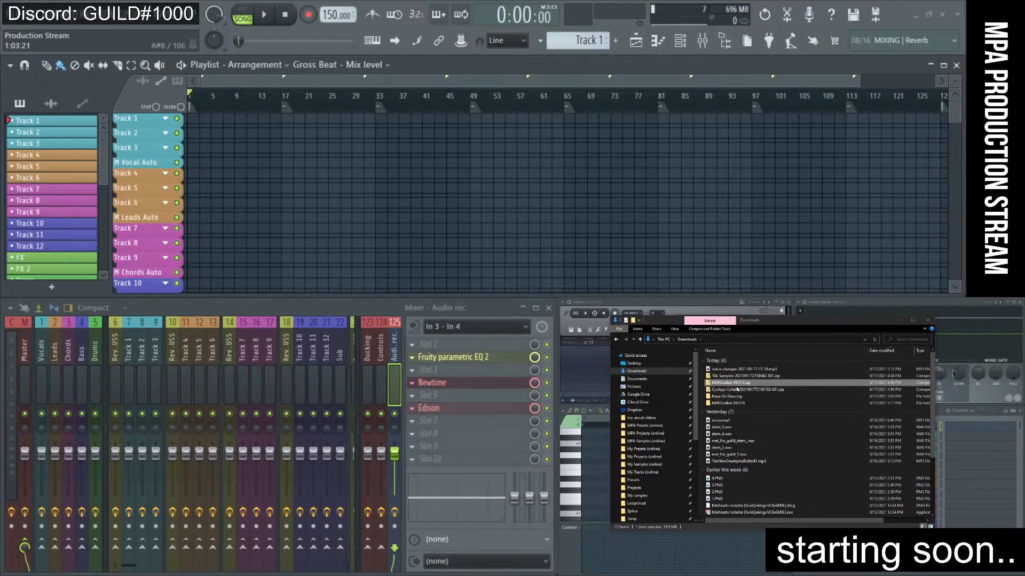
key("Delete")
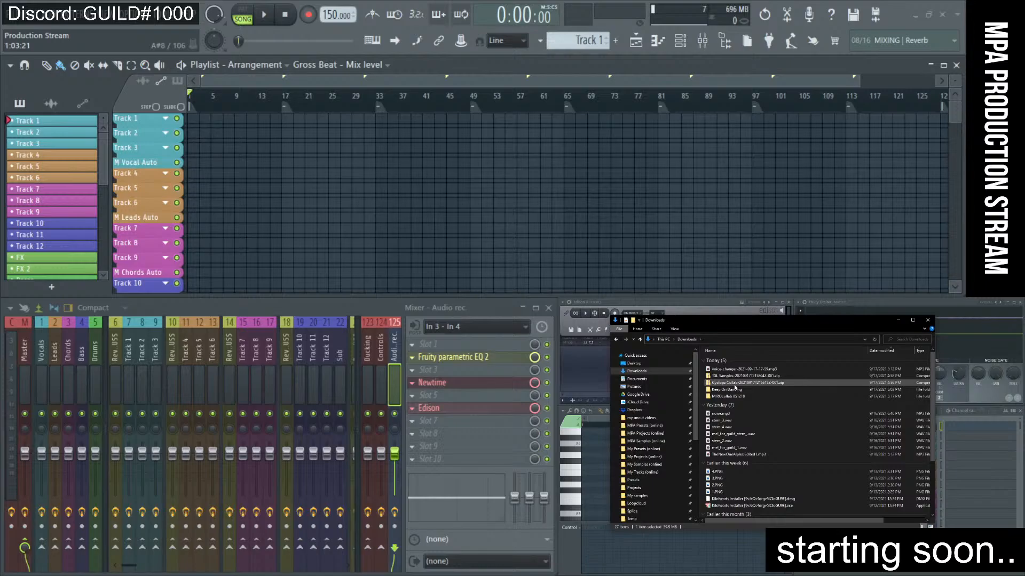
- Extract the Cyclopz Collab-20210917T215615Z-001 archive into its own Downloads folder and delete the original zip
left_click(735, 384)
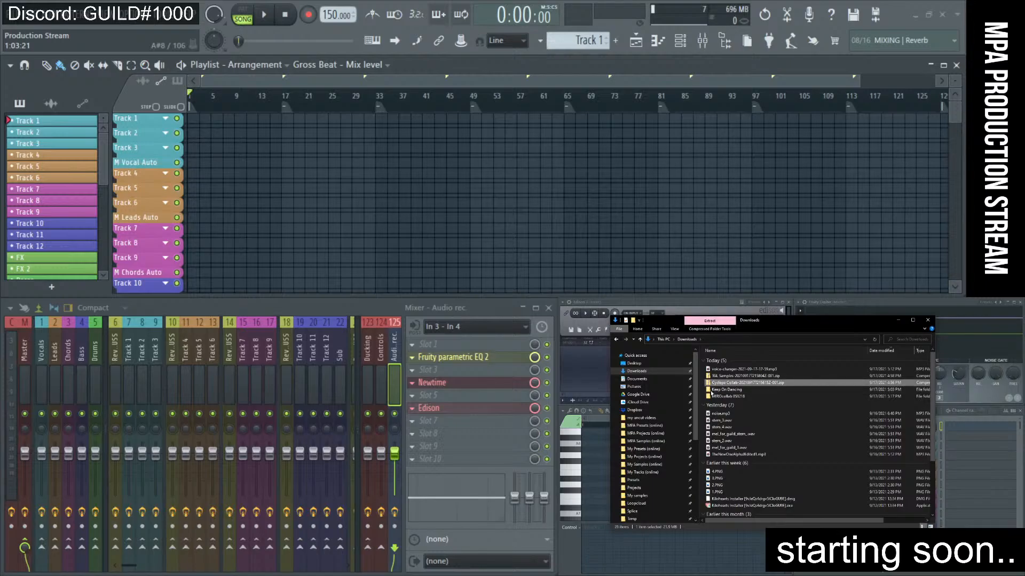
left_click(823, 575)
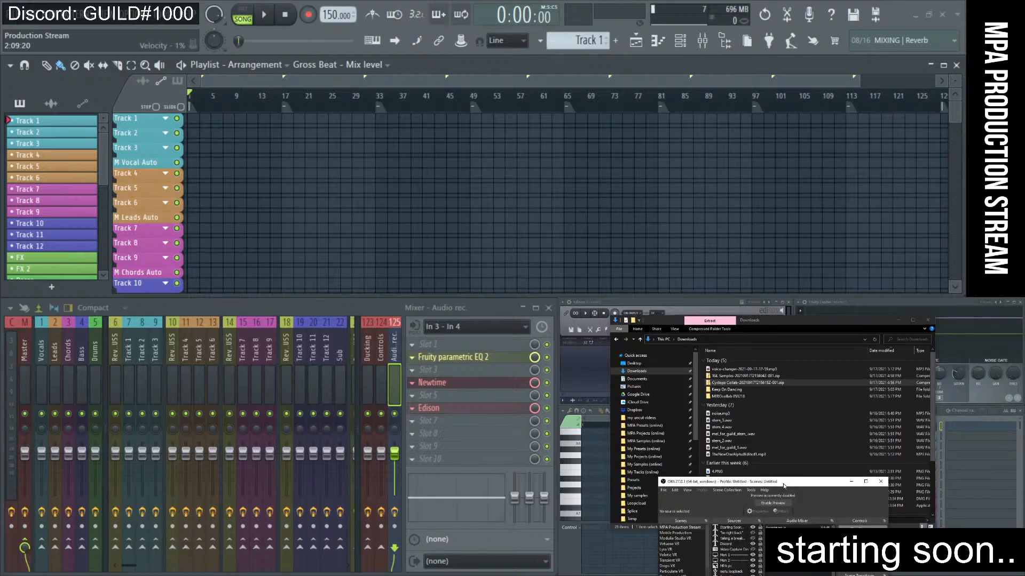
left_click_drag(782, 483, 776, 575)
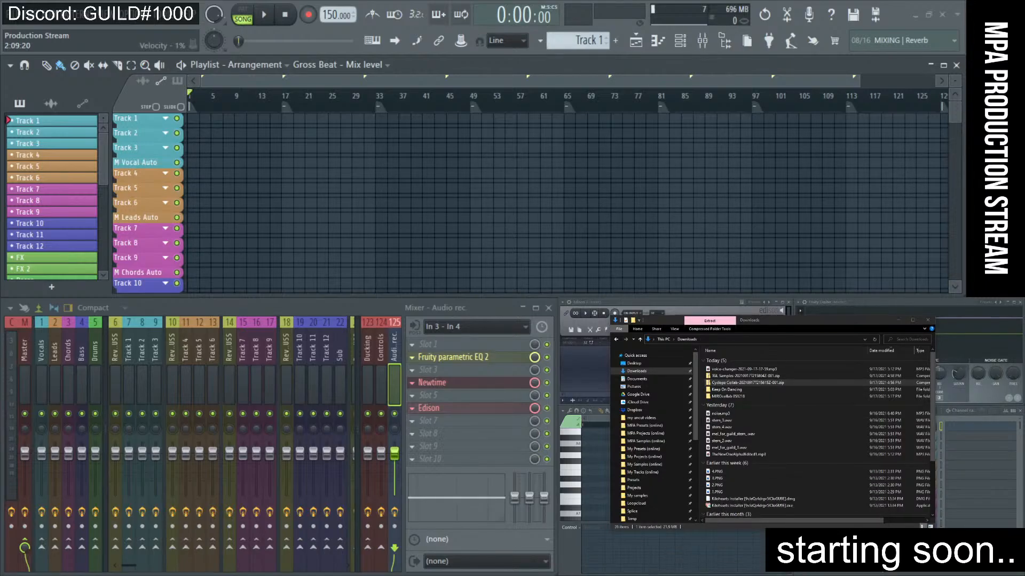
right_click(735, 386)
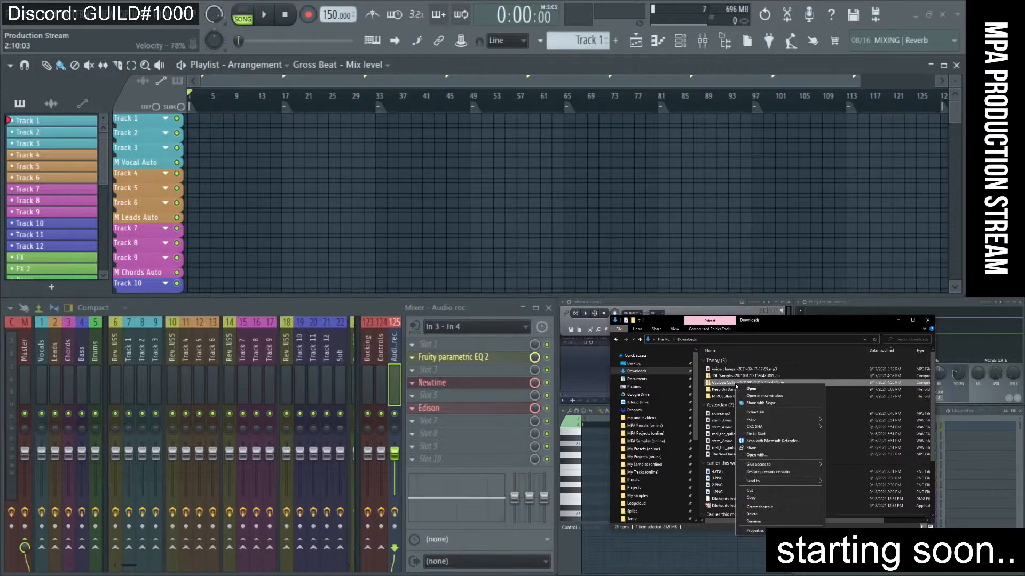
left_click(754, 413)
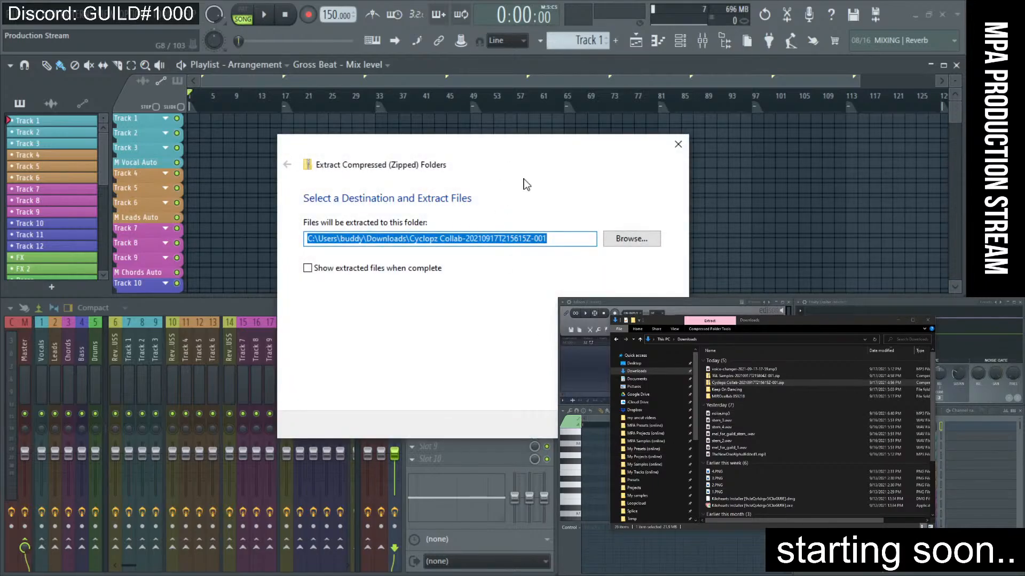
key("Return")
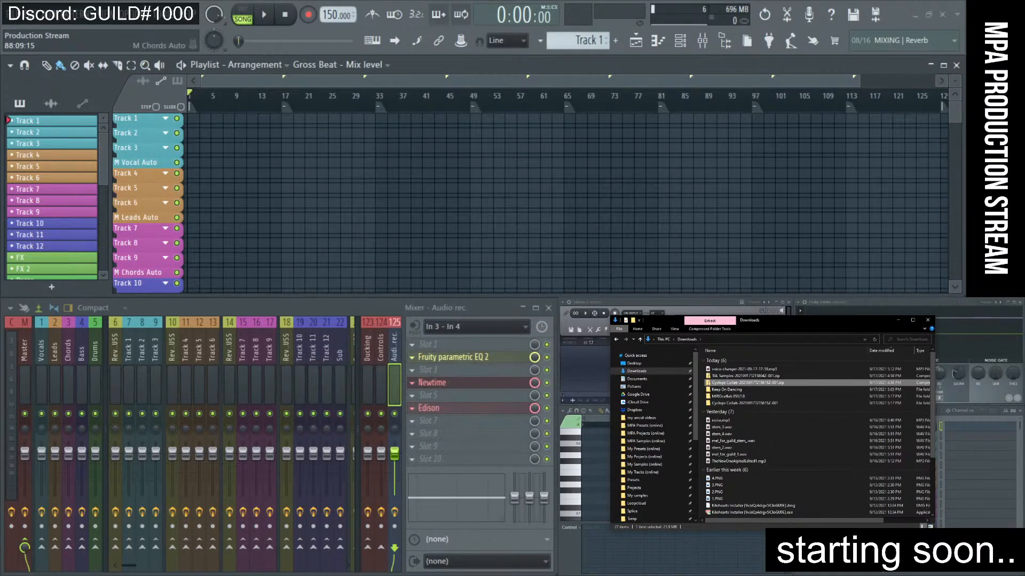
key("Delete")
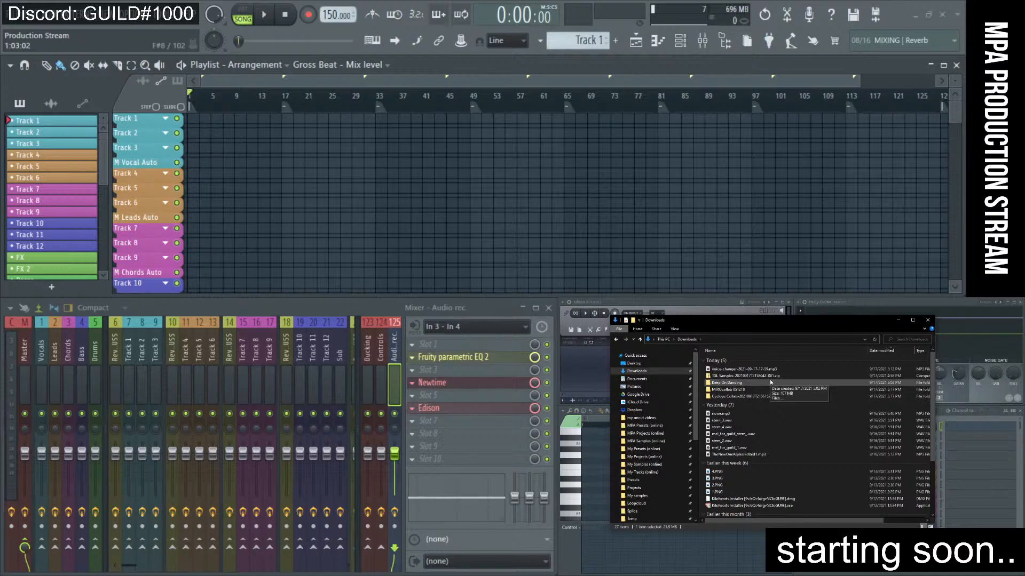
- Check the contents of the Keep On Dancing folder and return to Downloads
double_click(739, 383)
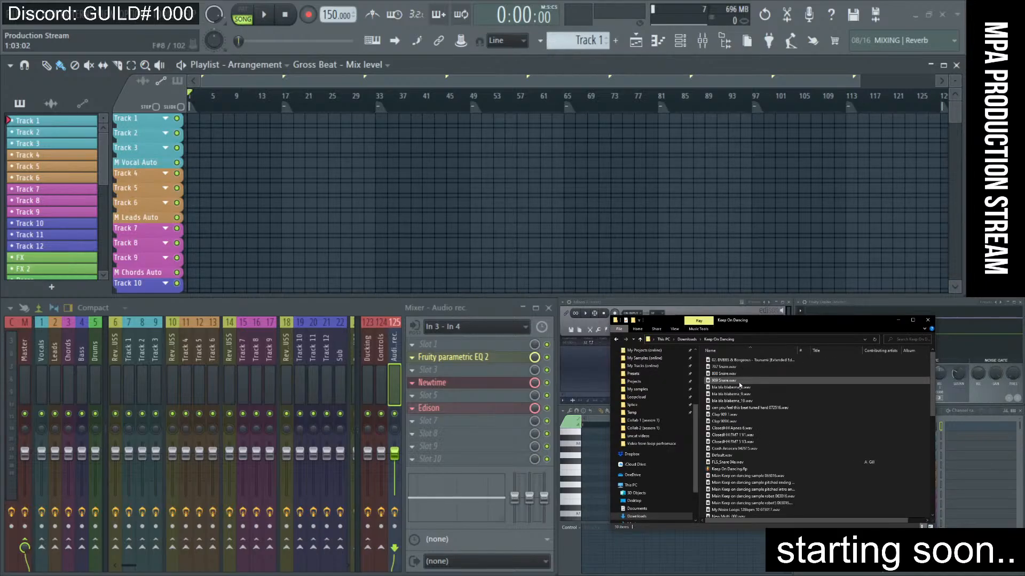
left_click(640, 340)
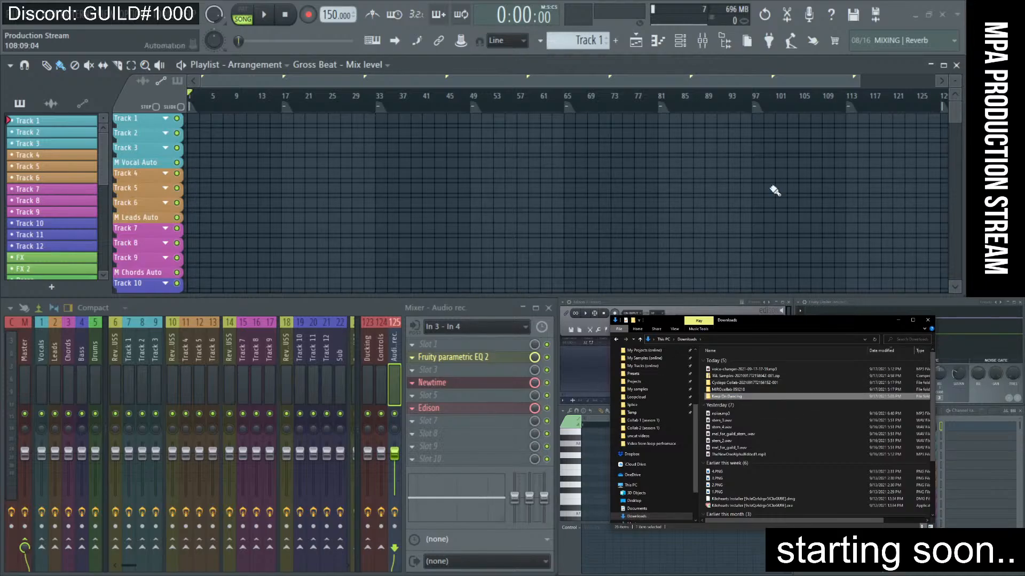
- Highlight the chat message about having a few samples and move the Chat window off the playlist and mixer
left_click_drag(169, 398, 380, 399)
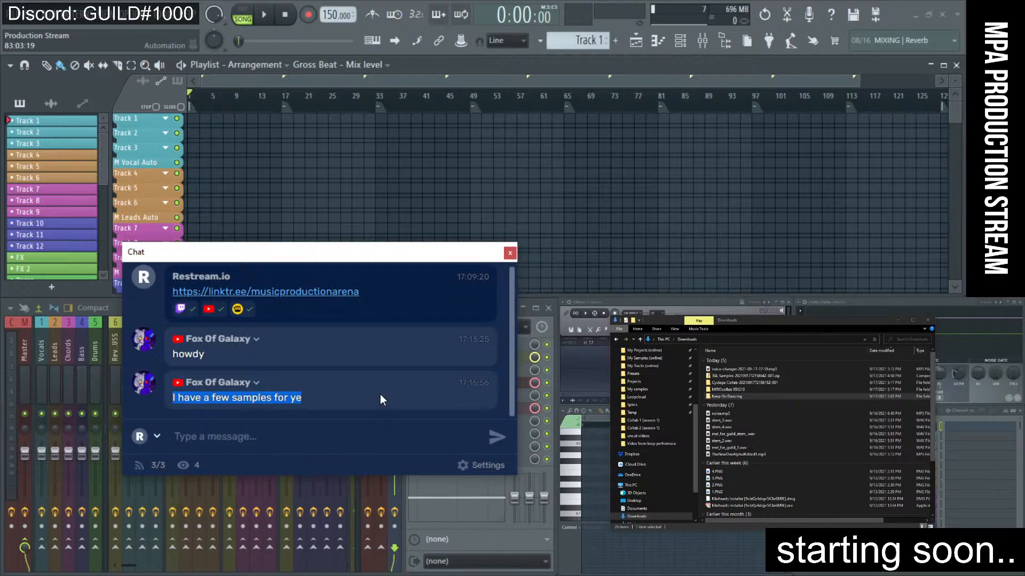
left_click_drag(327, 251, 769, 331)
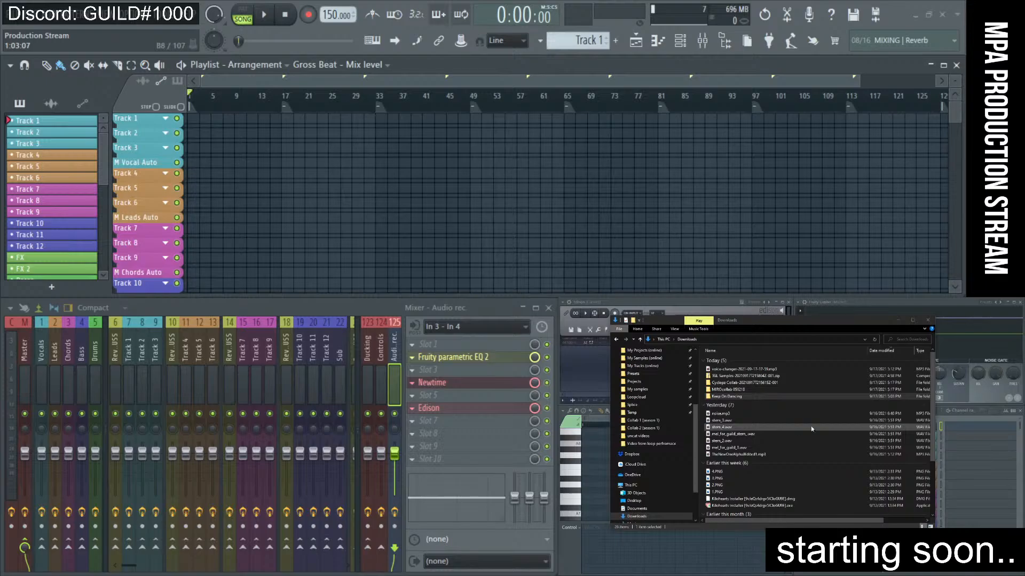
- Extract the TGL Samples-20210917T215804Z-001 archive in Downloads into its own default folder
left_click(769, 396)
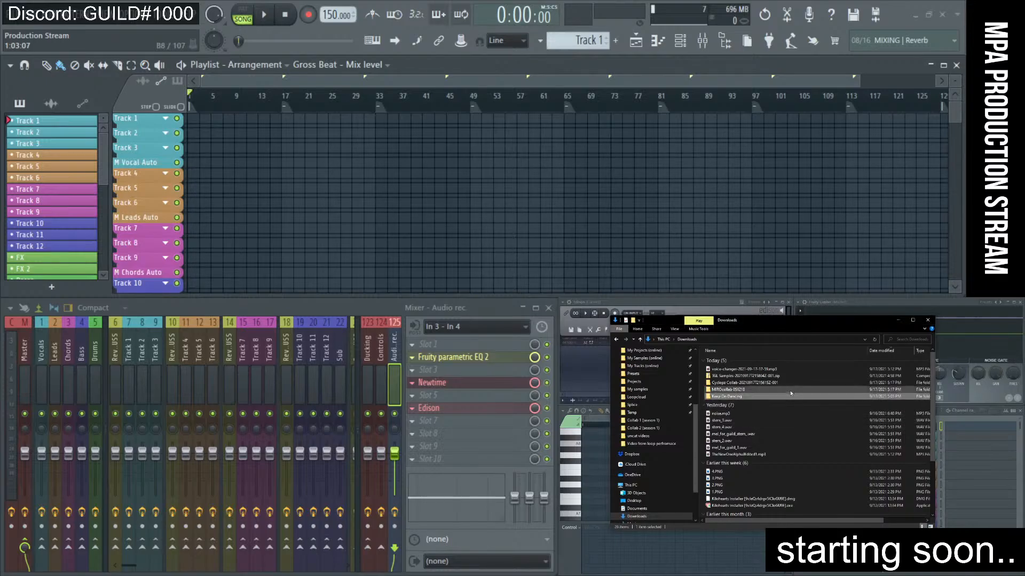
left_click(754, 377)
right_click(754, 377)
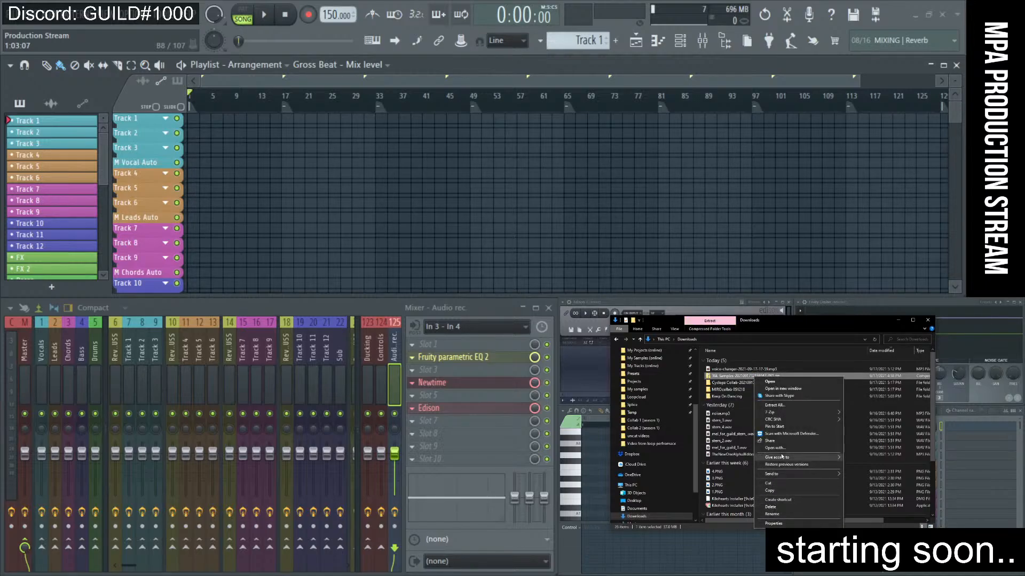
left_click(774, 405)
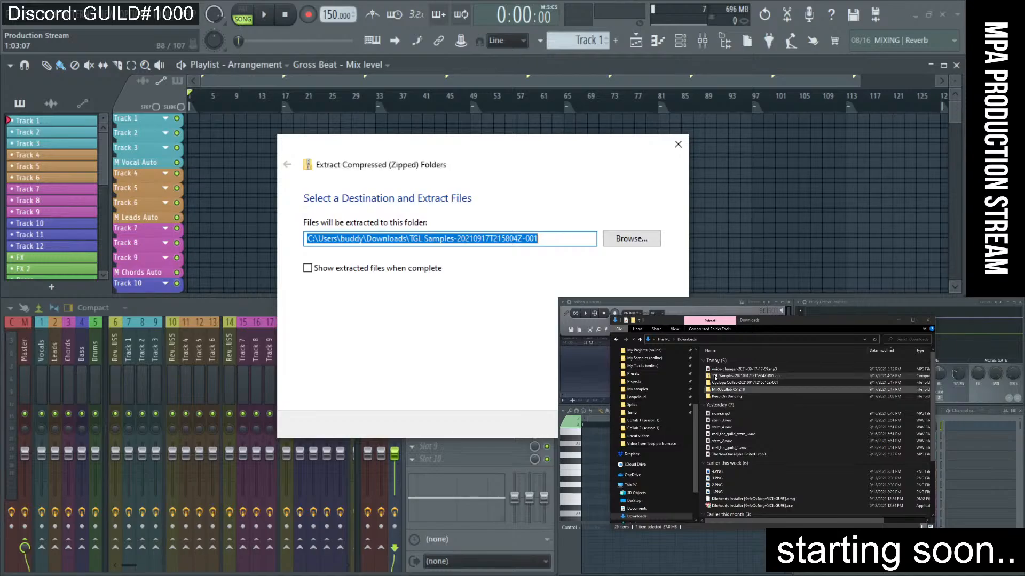
key("Return")
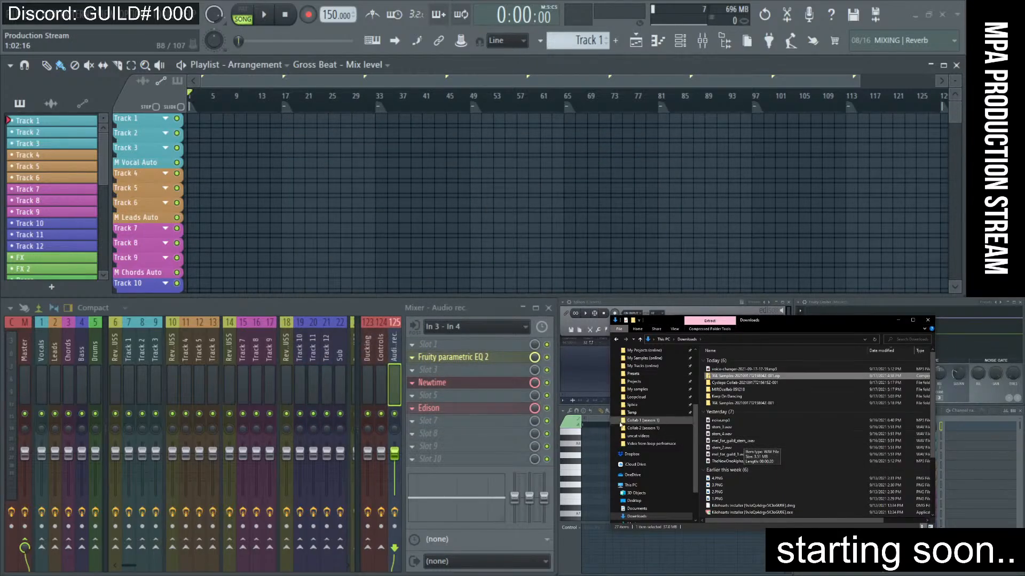
- Bring the Chat window back over the mixer and delete the original TGL Samples zip from Downloads
left_click_drag(715, 315, 397, 331)
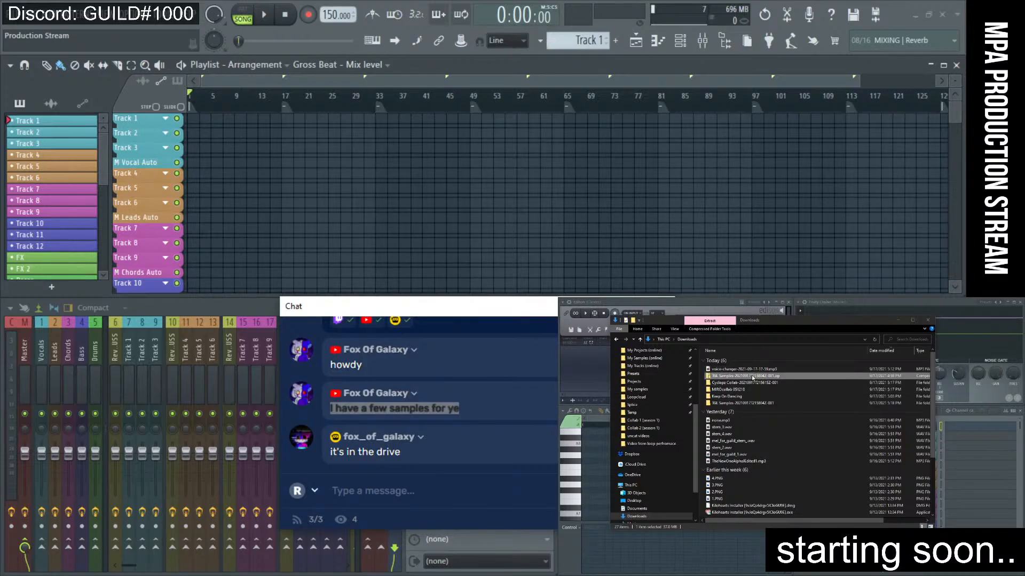
left_click(721, 377)
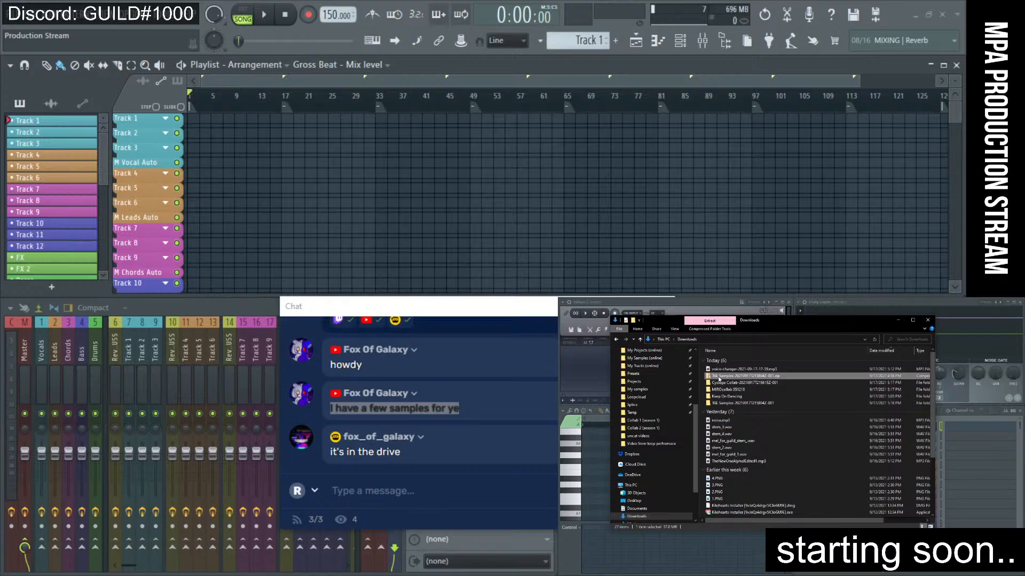
key("Delete")
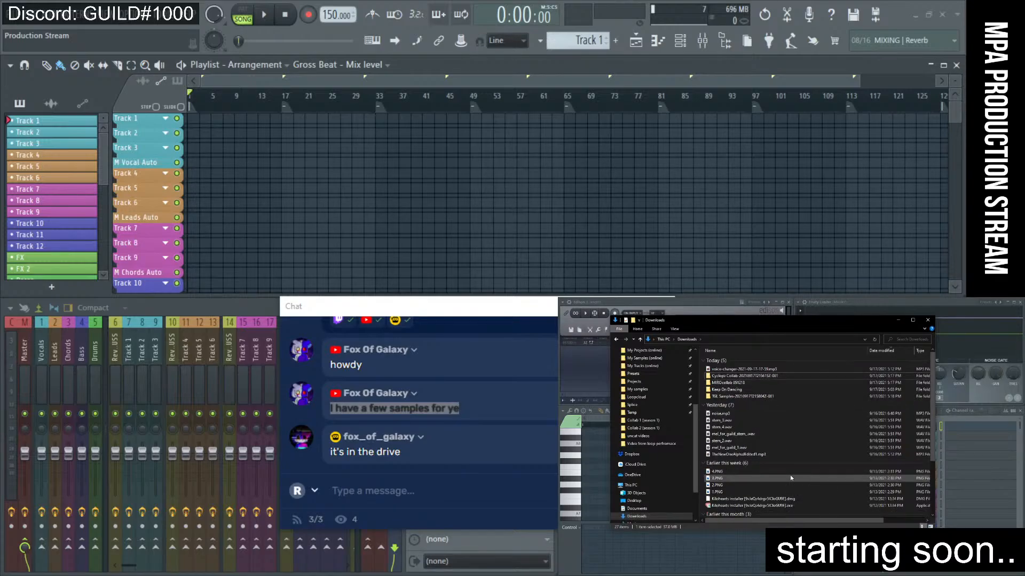
- Inspect the samples inside the extracted TGL Samples folder with a wider Name column, and return to Downloads
double_click(748, 397)
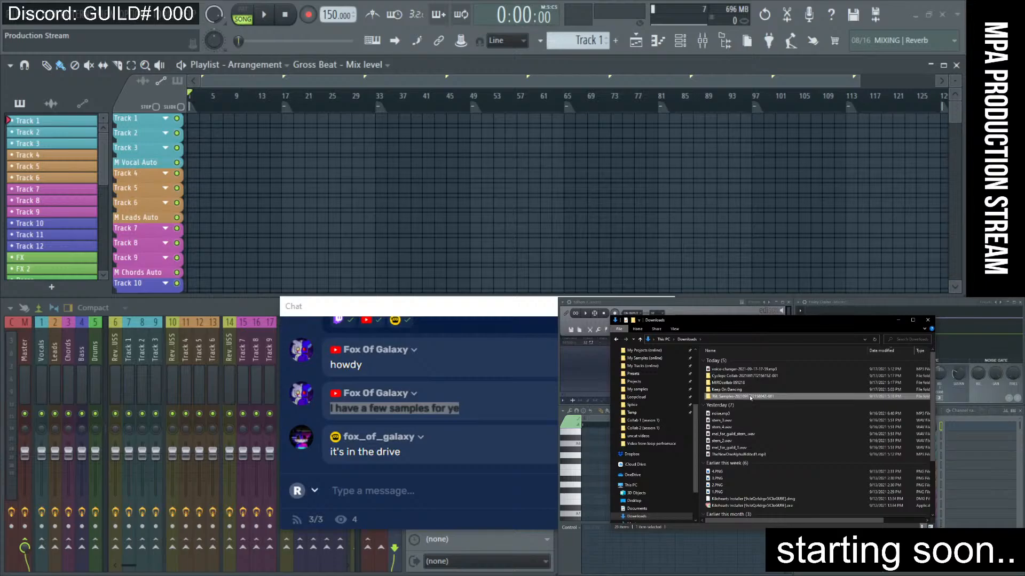
double_click(726, 361)
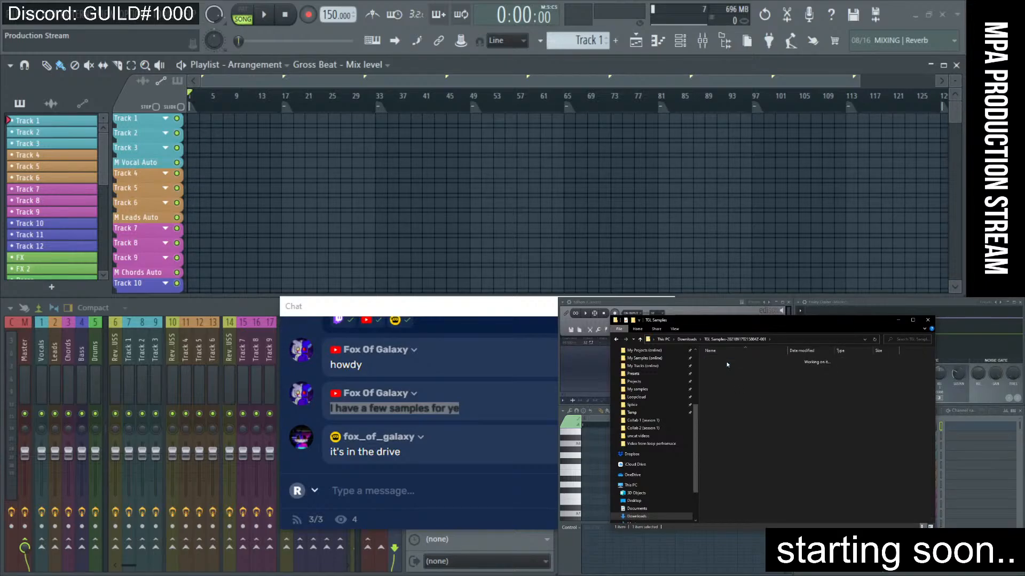
left_click_drag(752, 351, 802, 353)
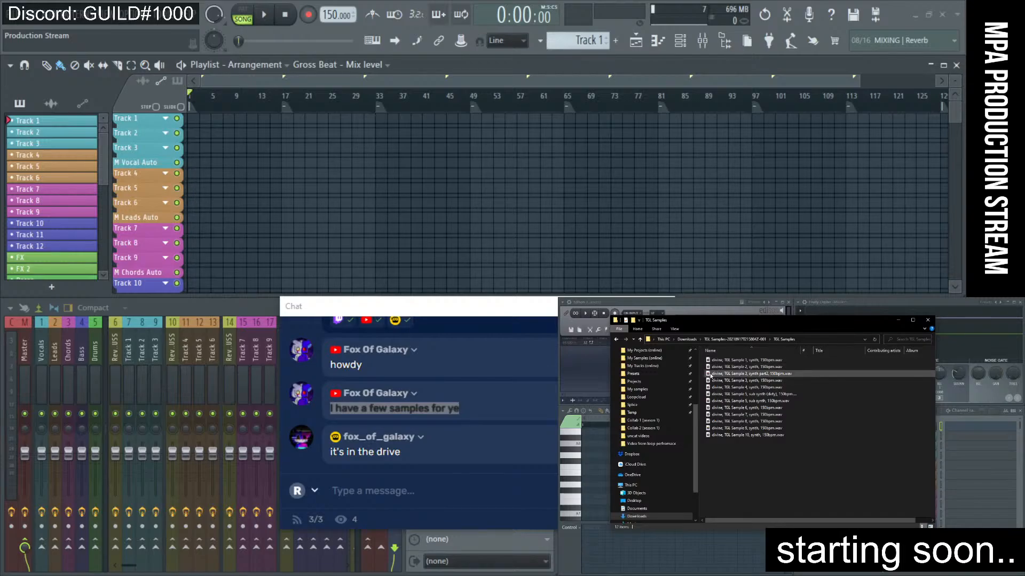
left_click(640, 339)
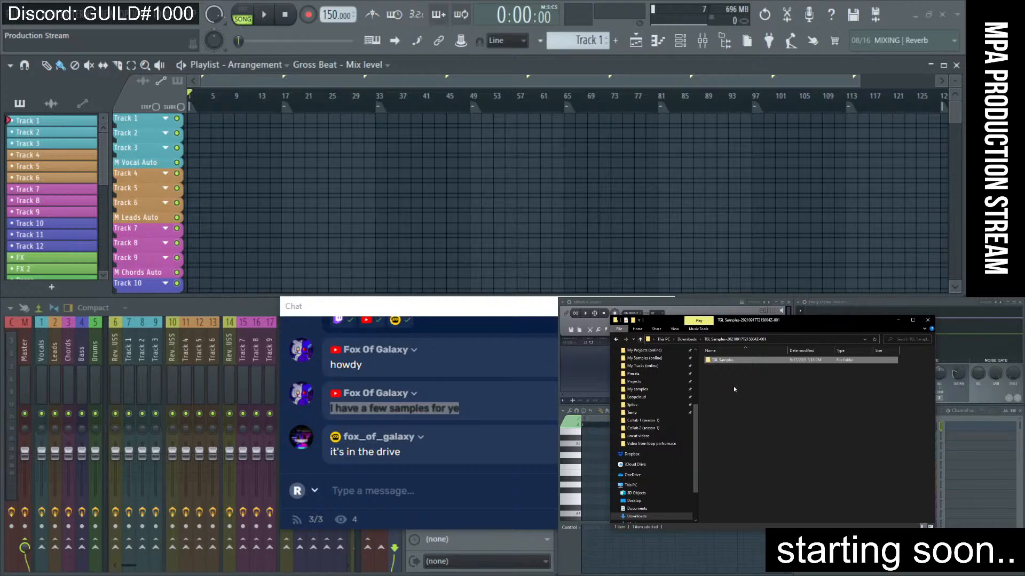
left_click(639, 339)
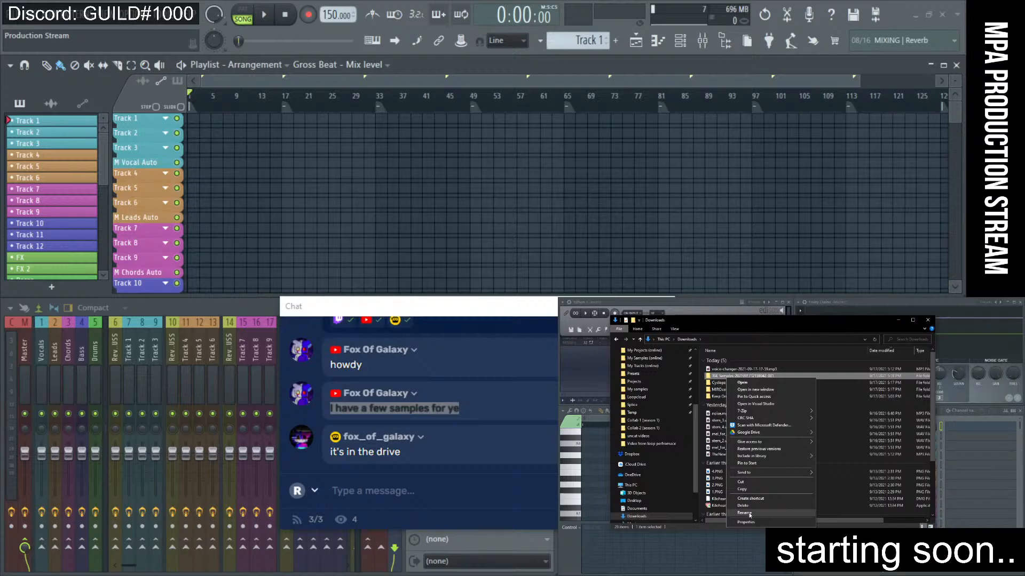
- Rename the extracted TGL Samples folder in Downloads by adding a short prefix before its existing name
key("F2")
type("MRJ")
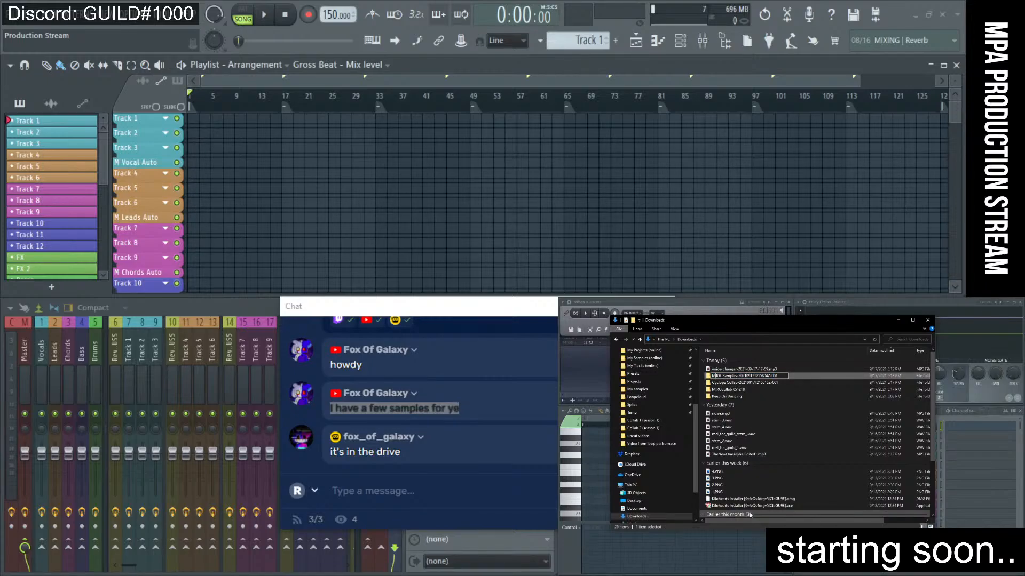
key("Return")
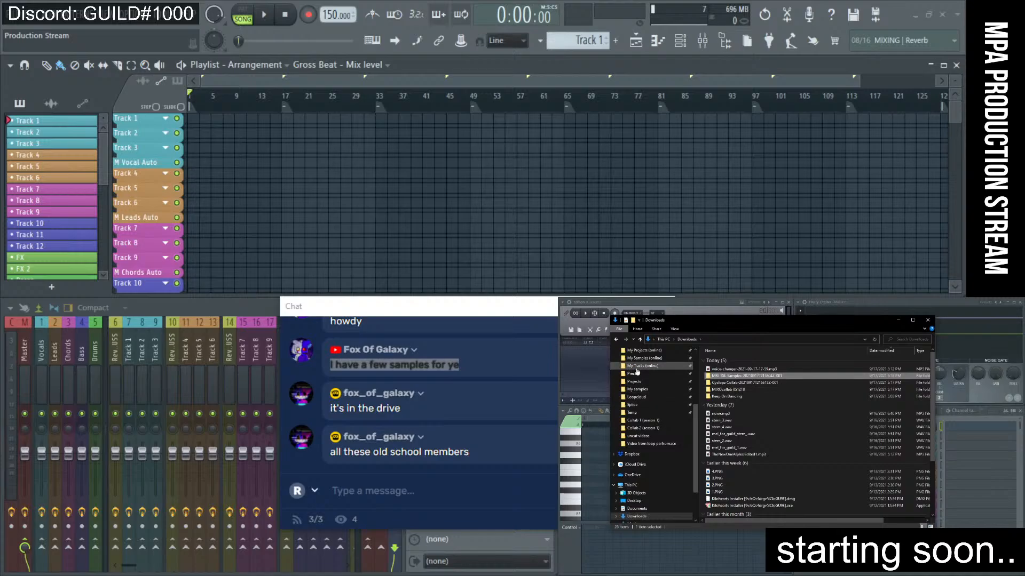
- Open the MIROcollab 051218 folder and look over its stems, widening the Name column
double_click(744, 390)
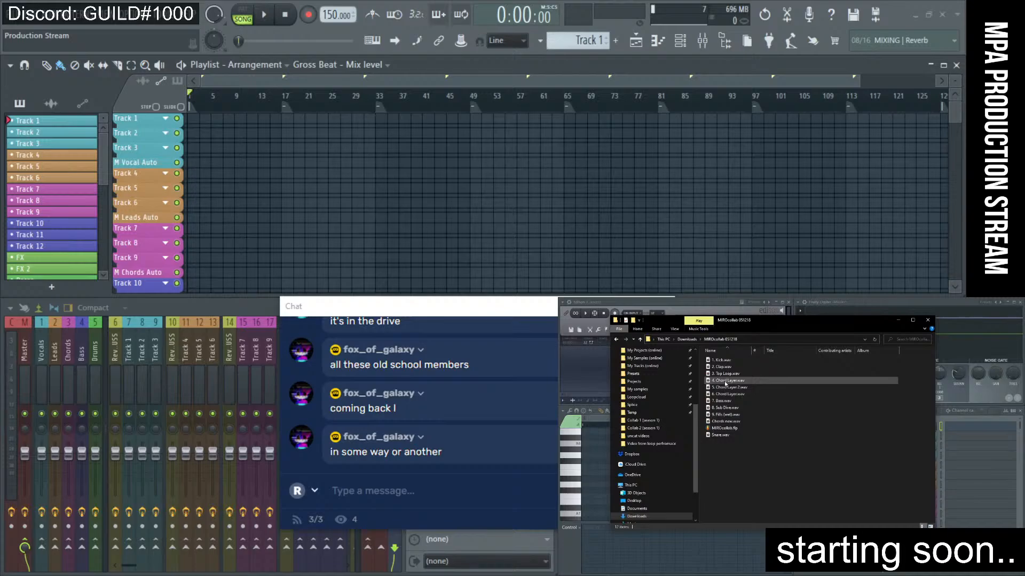
left_click(727, 381)
left_click(723, 398)
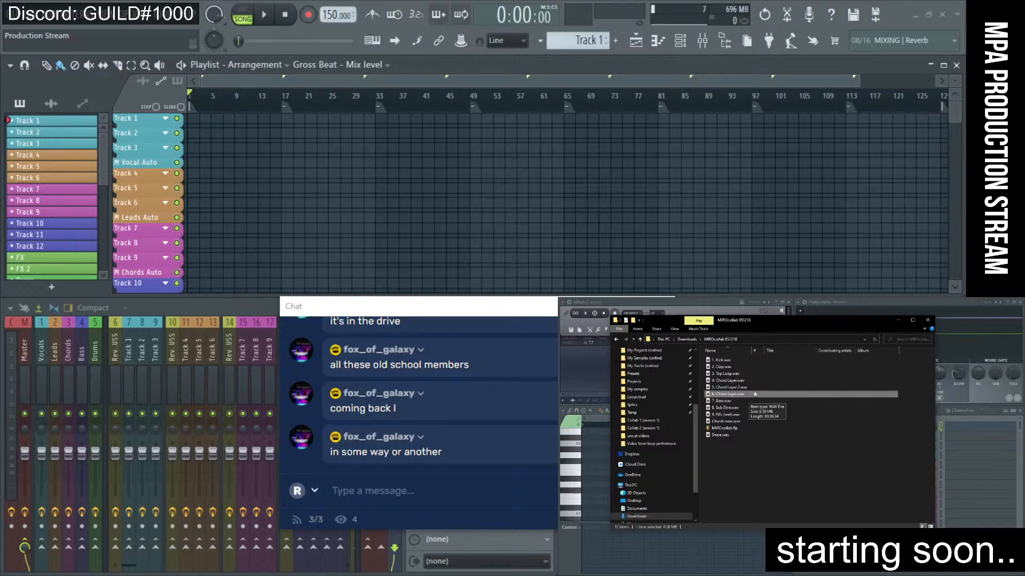
left_click_drag(751, 351, 772, 354)
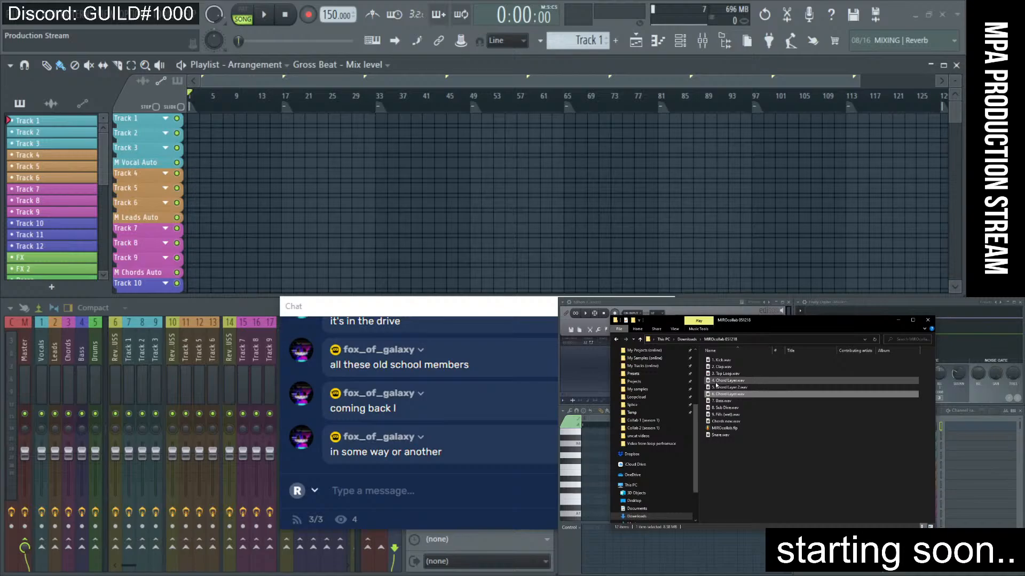
left_click(718, 471)
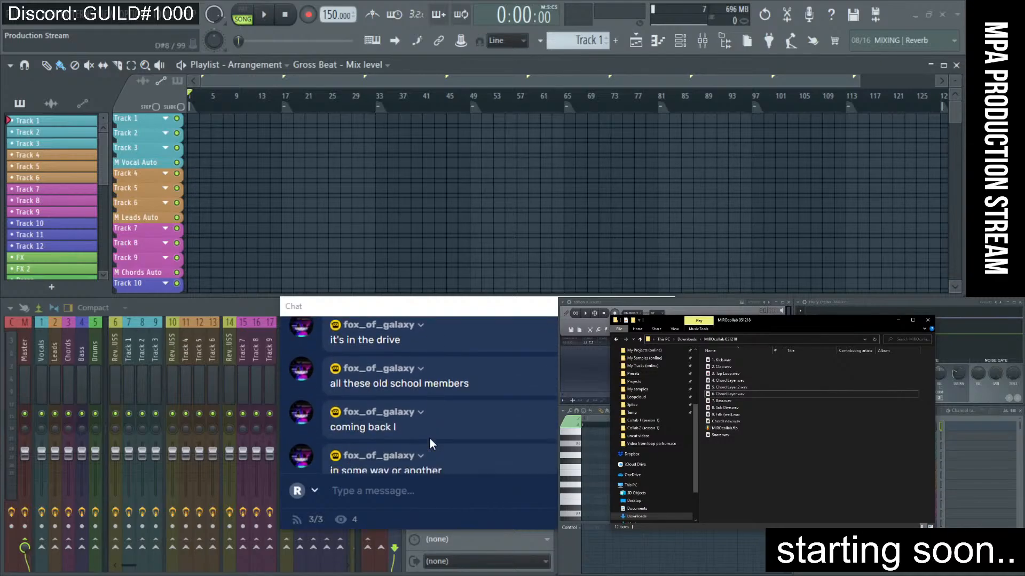
- Shift the File Explorer window slightly and clear the Chat window off the playlist and mixer
left_click_drag(482, 297, 479, 167)
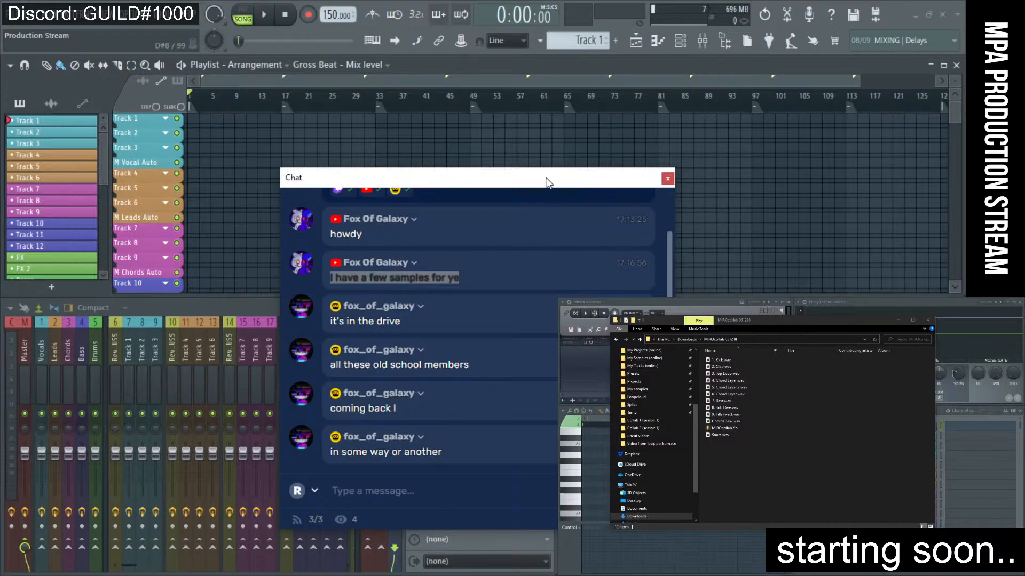
left_click_drag(547, 182, 521, 192)
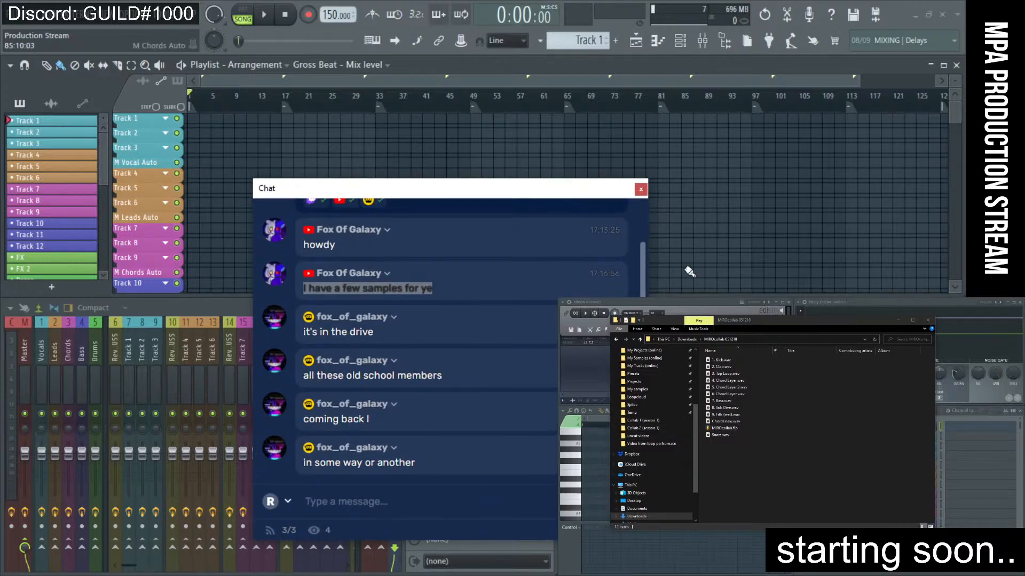
left_click_drag(760, 327, 755, 325)
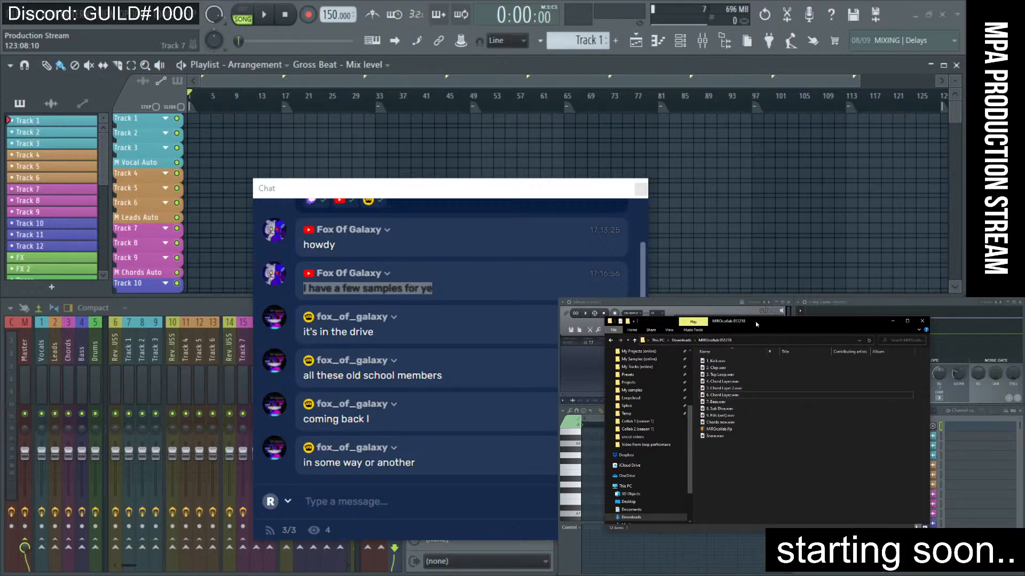
left_click_drag(757, 323, 752, 322)
left_click_drag(517, 187, 859, 294)
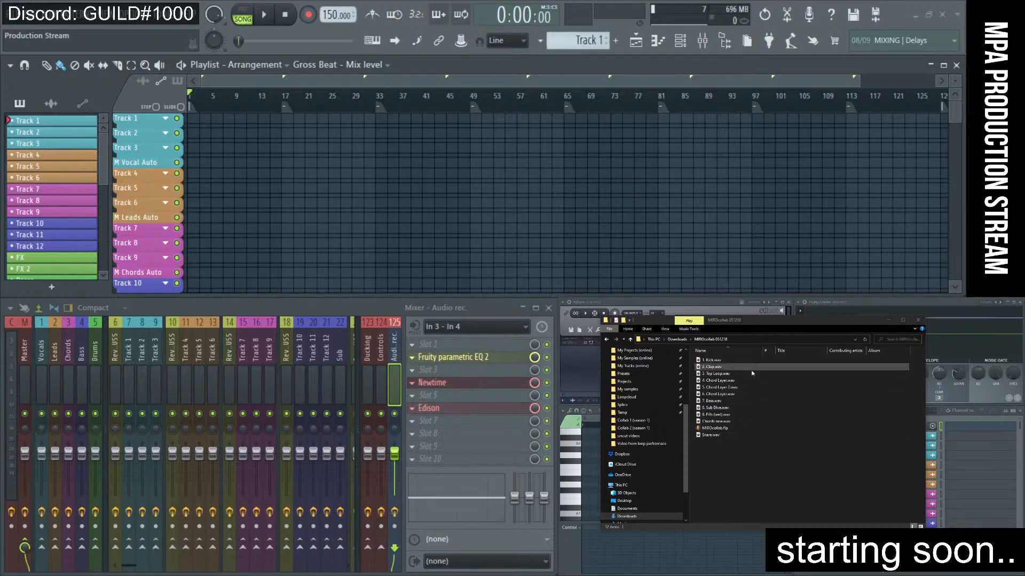
- Close the MIROcollab folder window and open a new File Explorer window, placing it over the piano roll
left_click(918, 320)
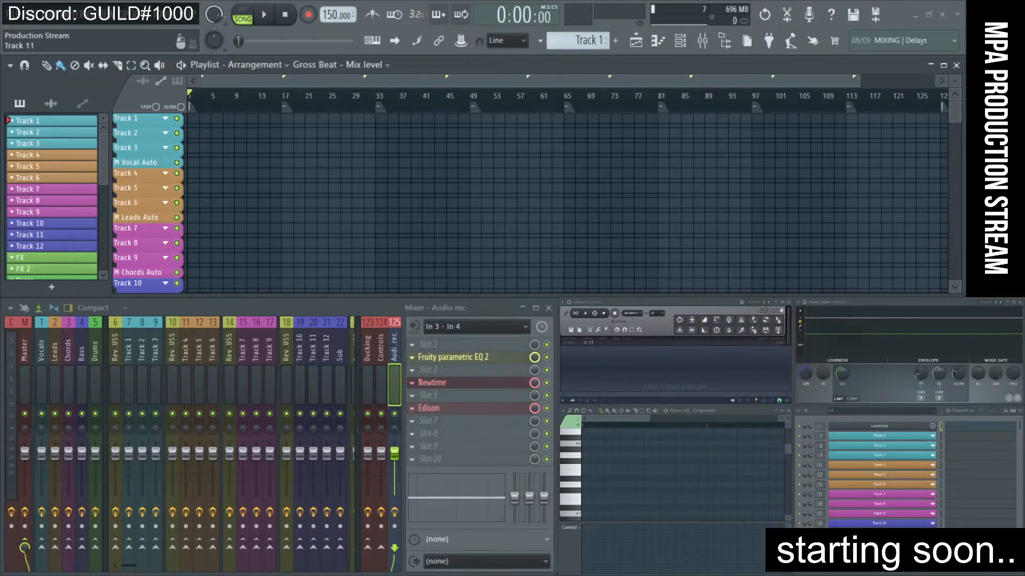
key("super+e")
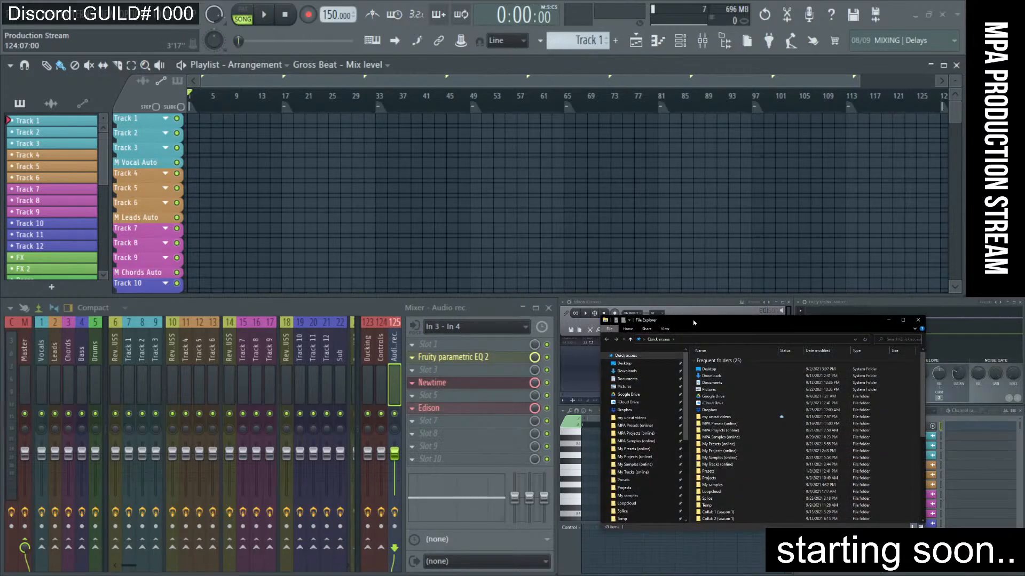
left_click_drag(694, 325, 656, 313)
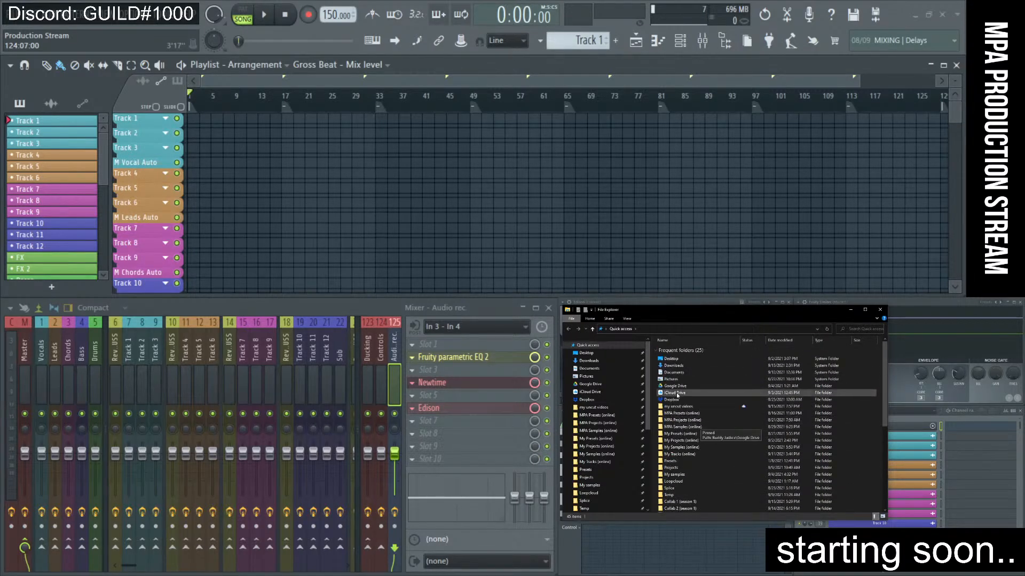
- In MPA Samples (online), browse the MPA Collected Samples folder and open the Fox Of Galaxy Pack
left_click(609, 431)
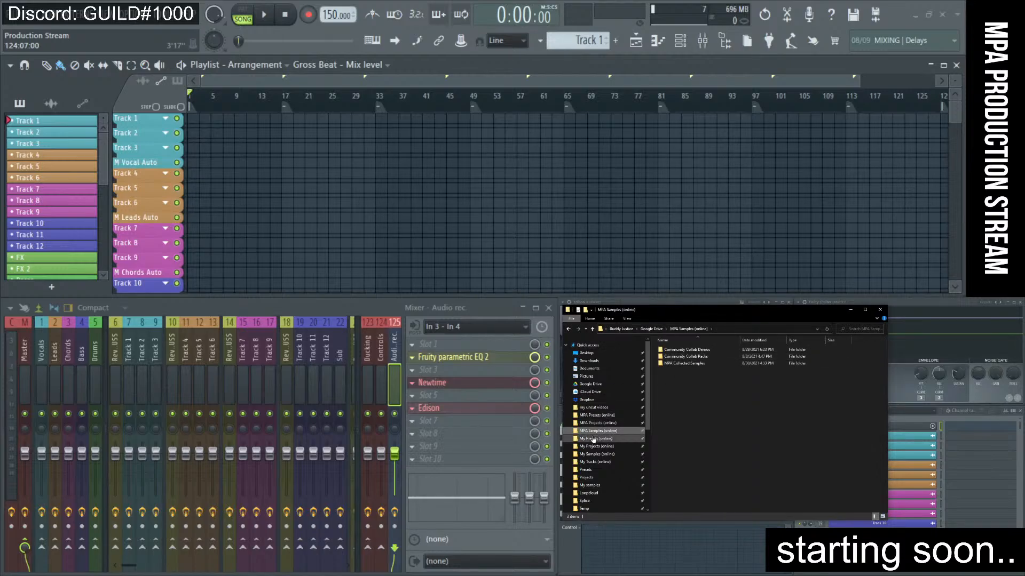
left_click(703, 365)
double_click(704, 365)
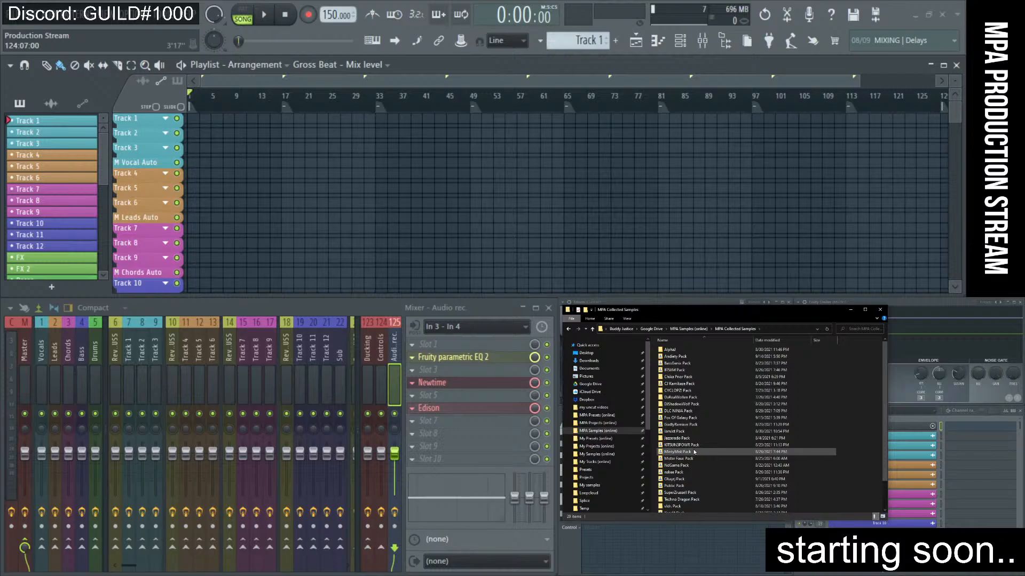
scroll(691, 466, "down", 2)
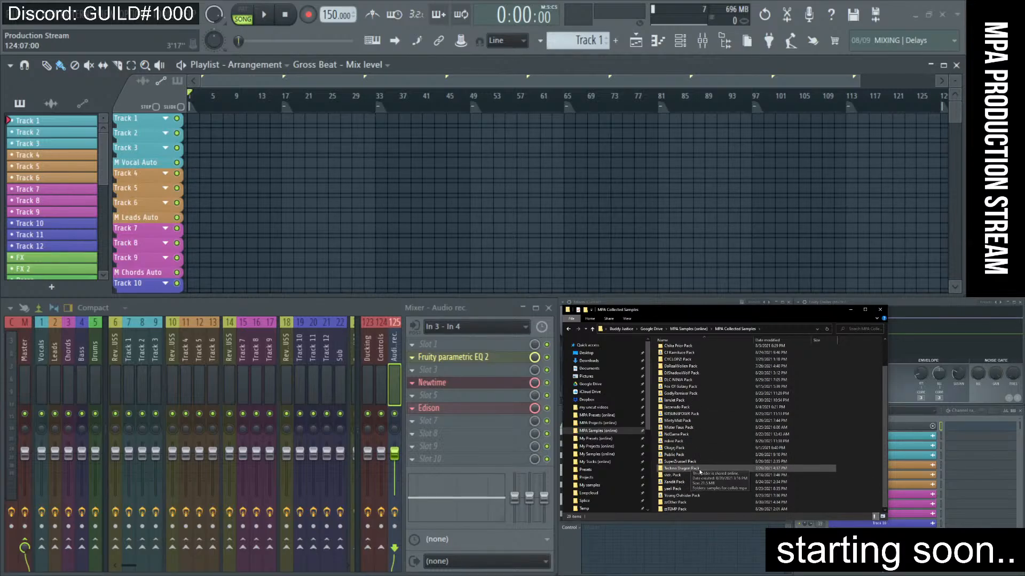
scroll(698, 472, "up", 2)
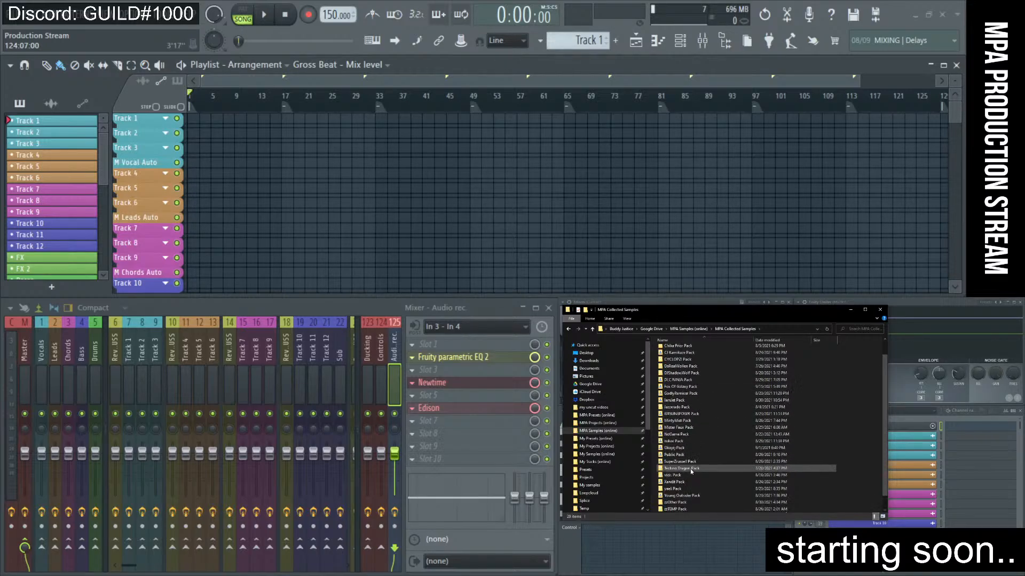
scroll(694, 464, "down", 2)
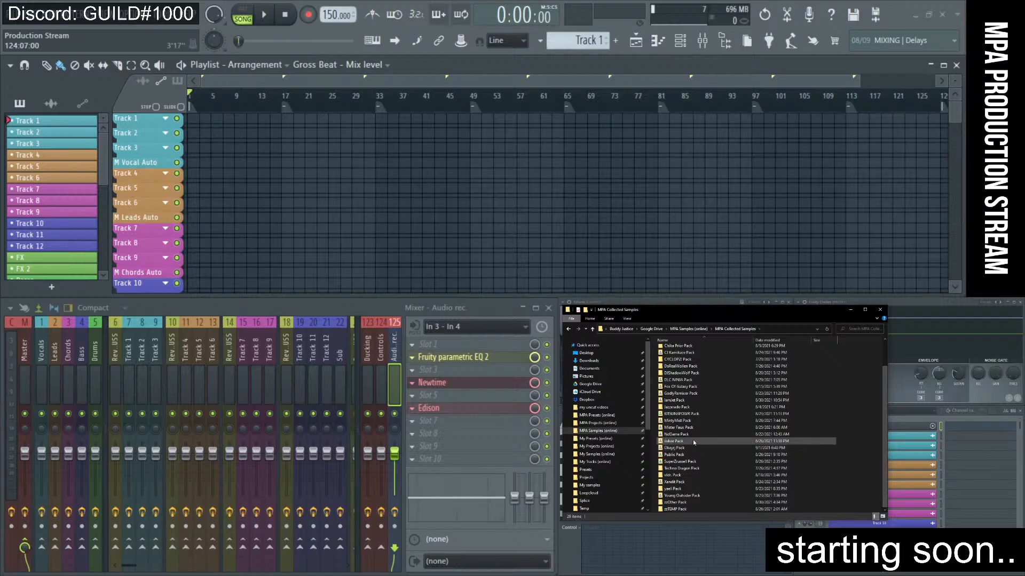
left_click(684, 387)
double_click(684, 388)
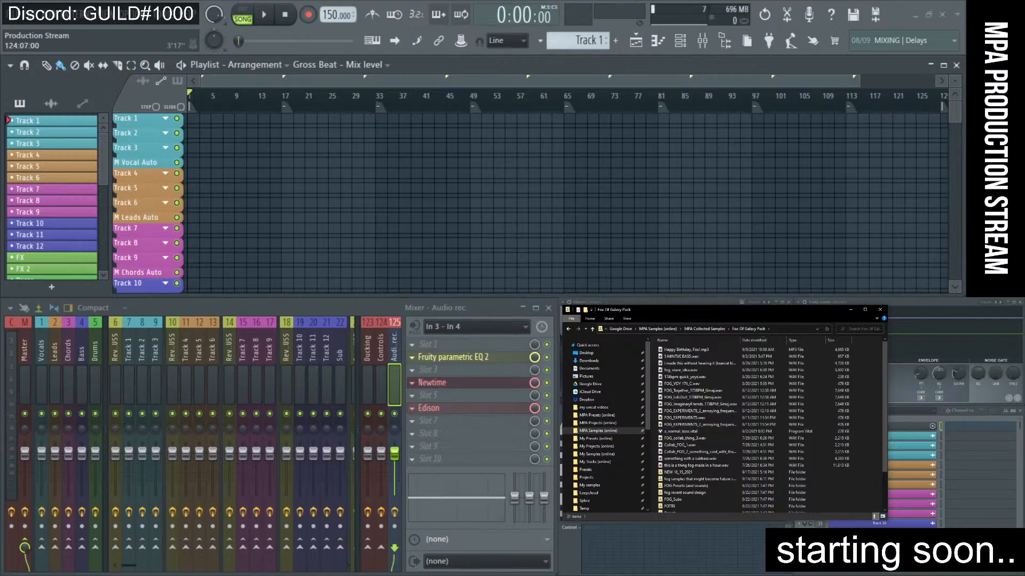
- Bring the Chat window over the mixer and read the latest viewer messages about the uploaded samples
left_click_drag(524, 291, 369, 285)
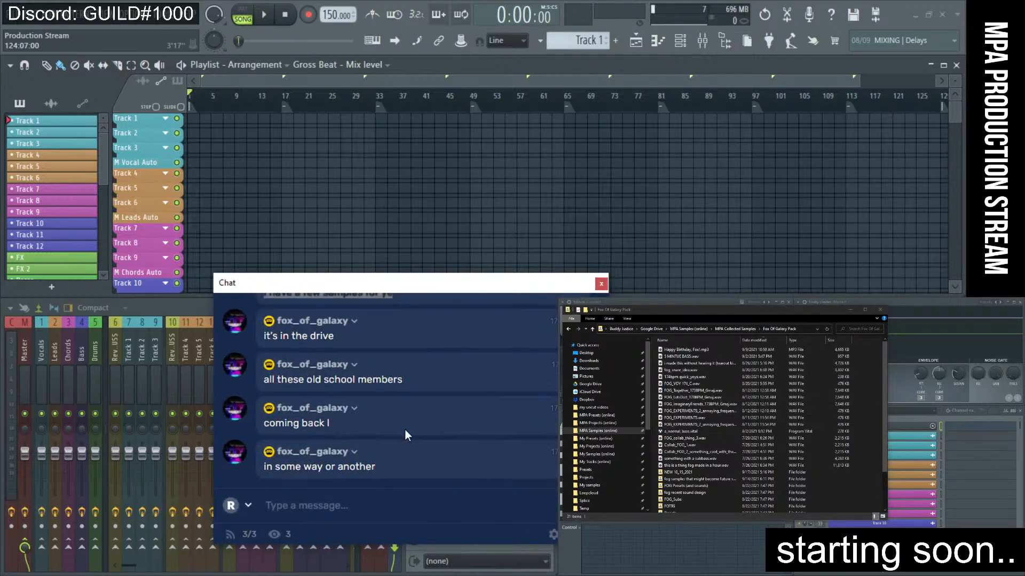
left_click_drag(320, 467, 374, 469)
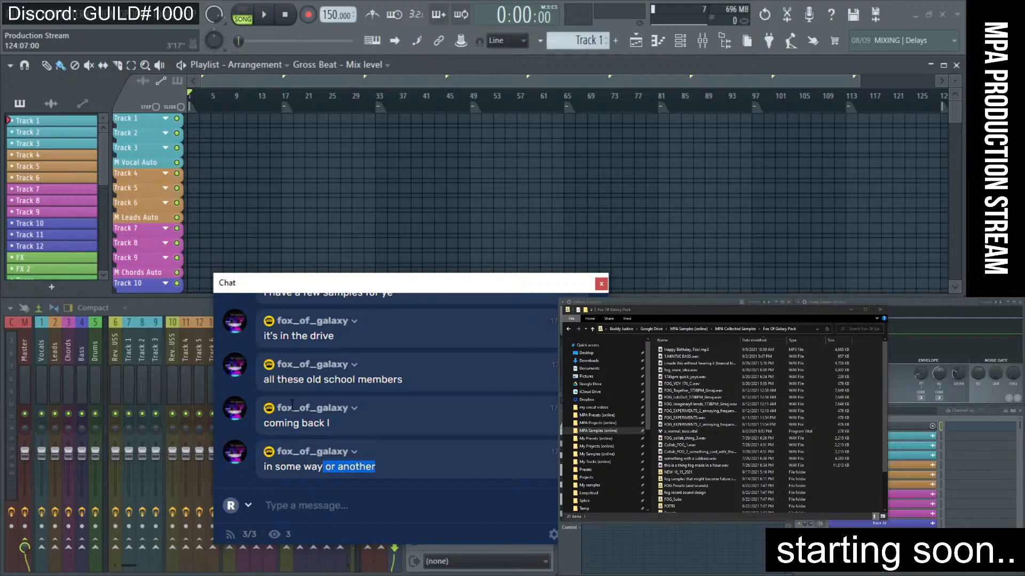
scroll(318, 428, "up", 1)
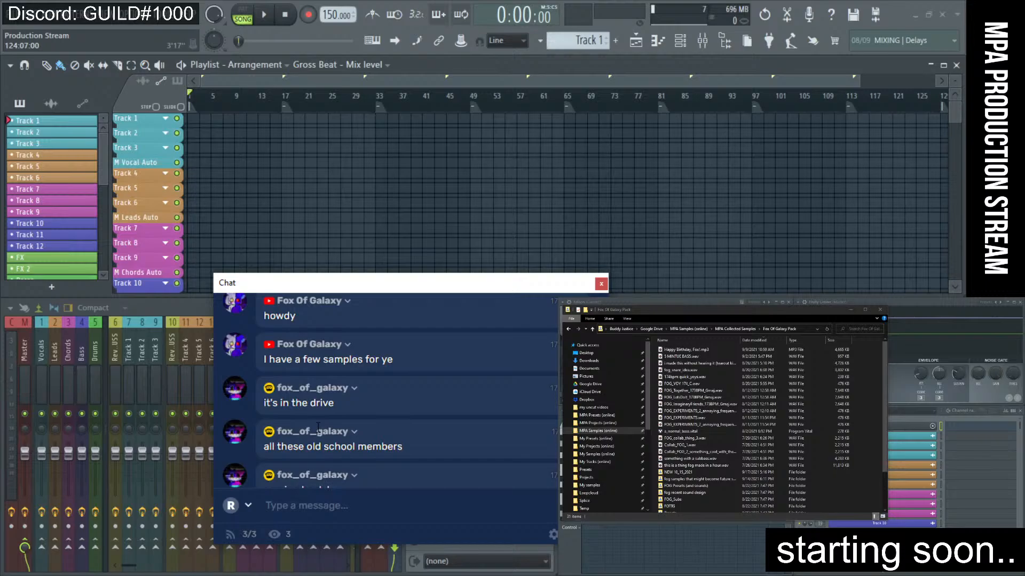
scroll(326, 422, "down", 3)
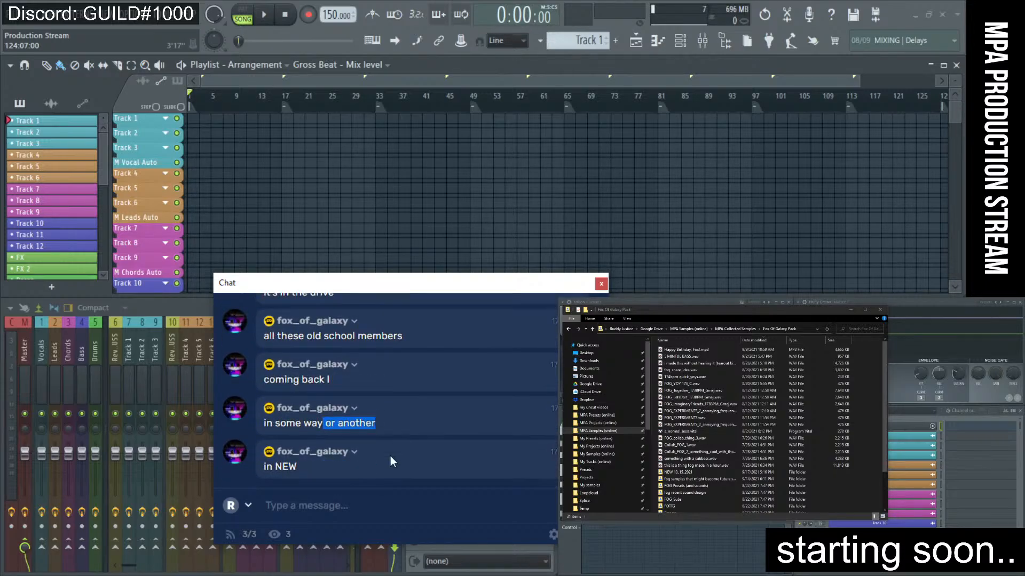
left_click(384, 451)
- Open the NEW 10_15_2021 folder in the Fox Of Galaxy Pack and clear the Chat window off the mixer
scroll(697, 472, "down", 2)
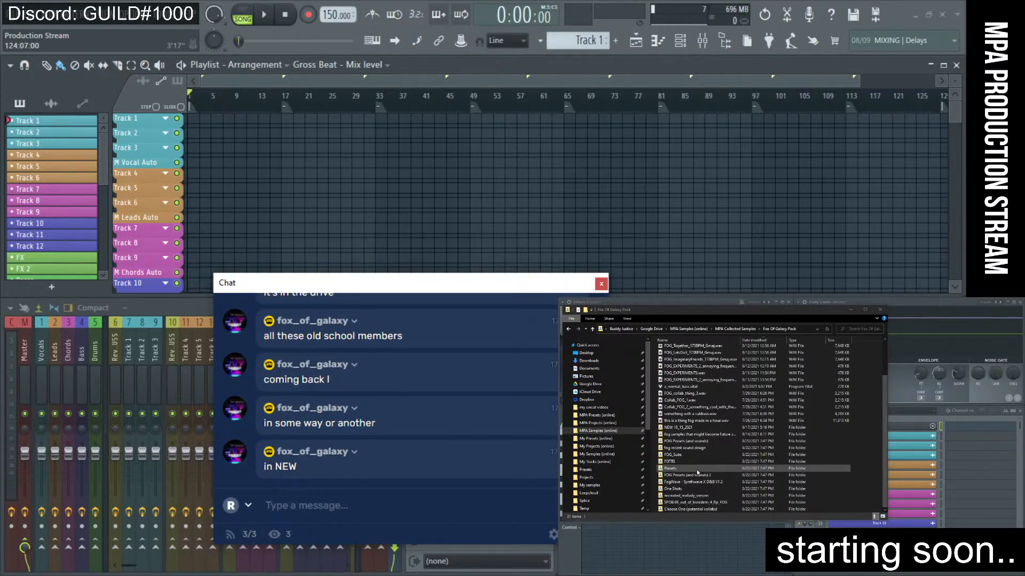
scroll(693, 486, "up", 2)
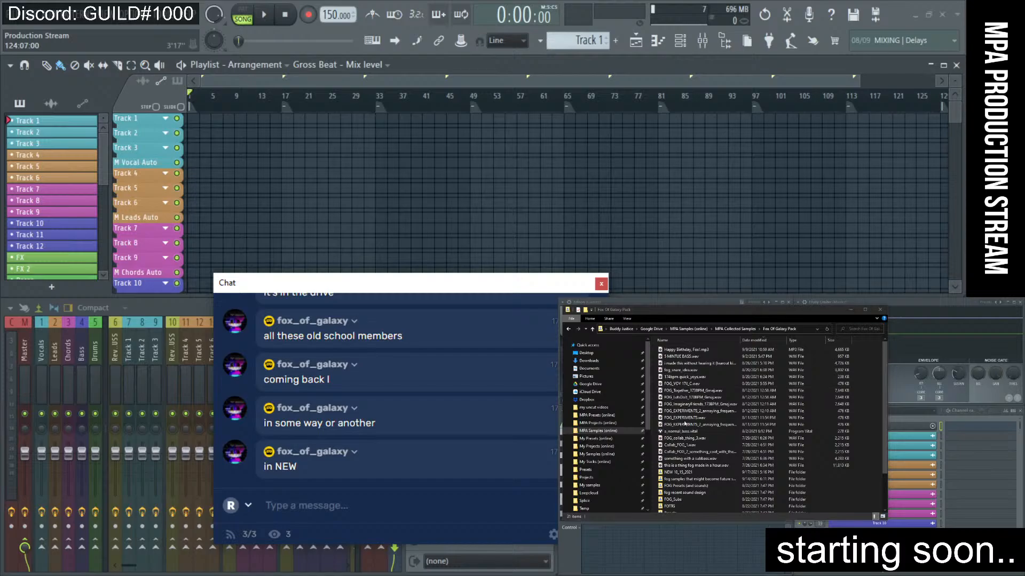
scroll(684, 424, "down", 2)
double_click(670, 432)
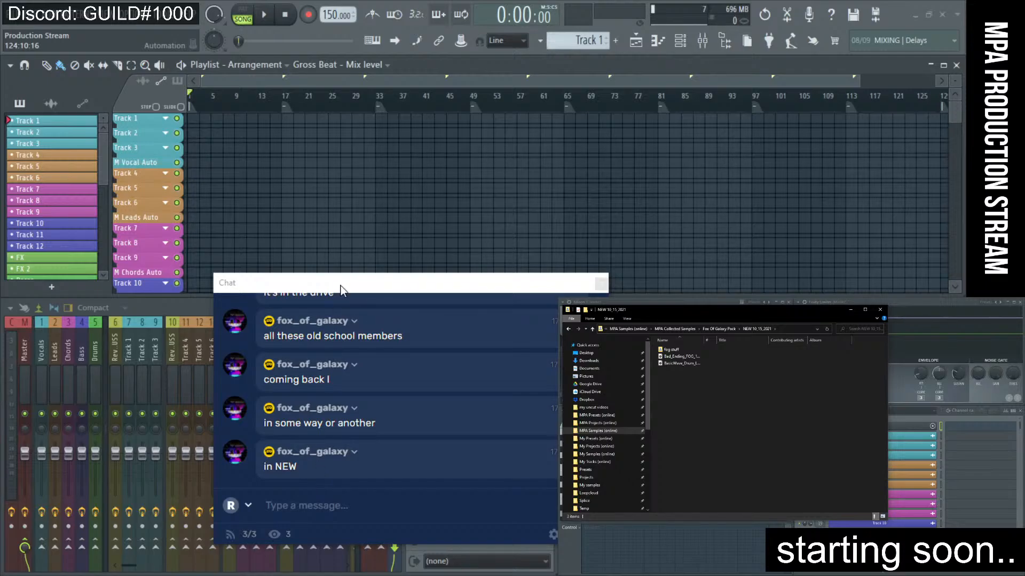
left_click_drag(340, 286, 600, 292)
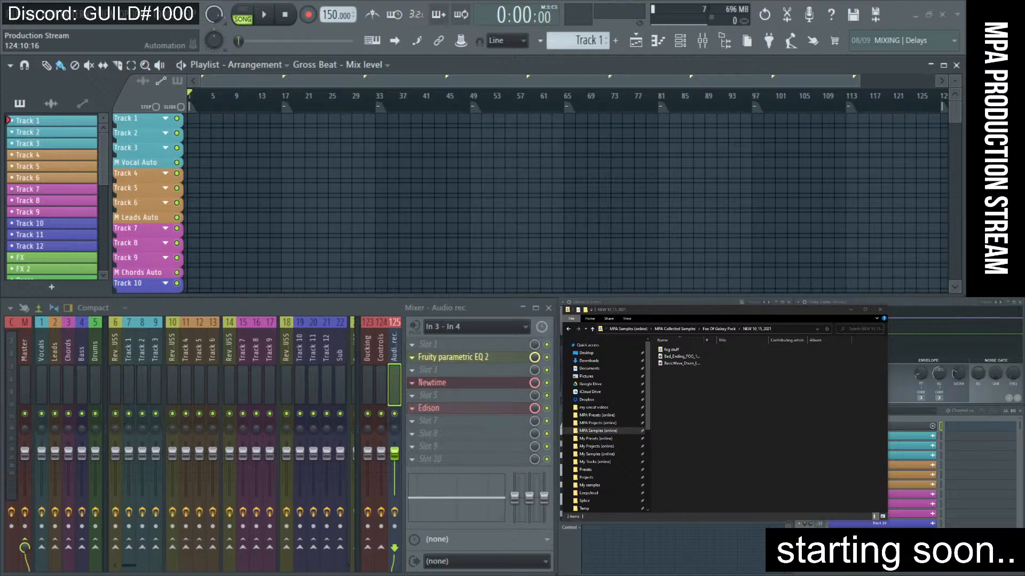
- Check the fog stuff subfolder, widen the Name column in its parent folder, and return to the Fox Of Galaxy Pack
double_click(687, 352)
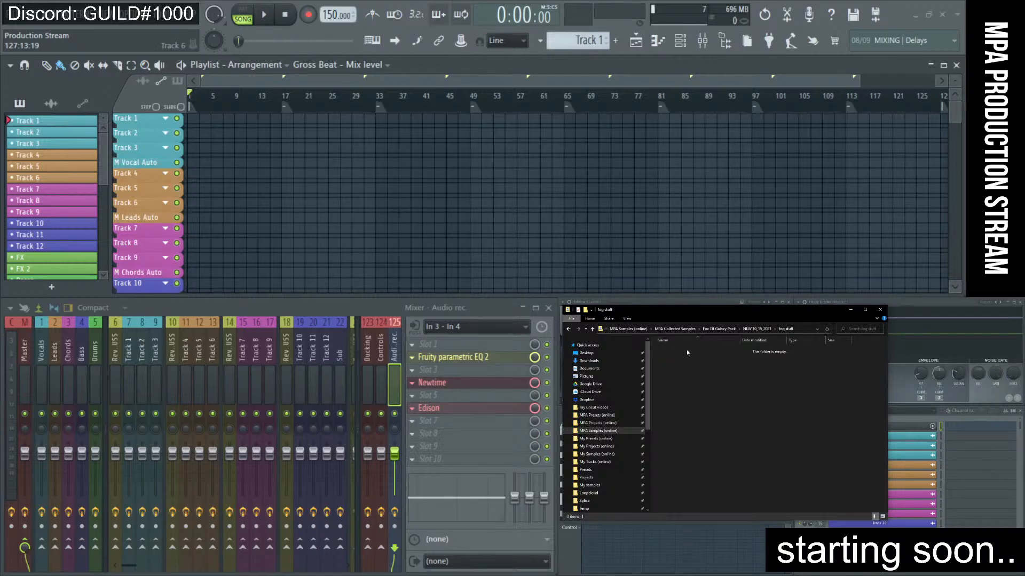
left_click(591, 330)
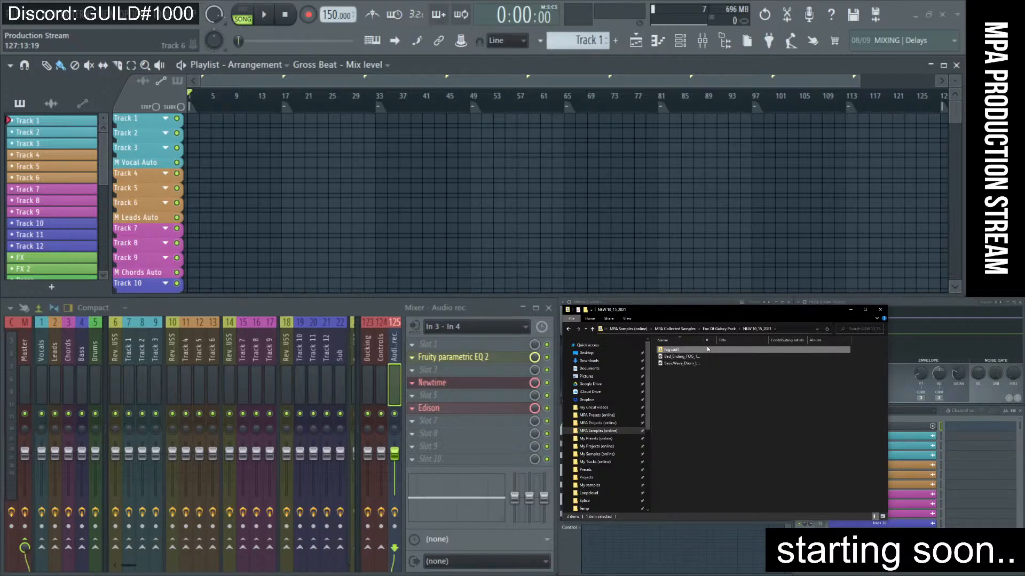
left_click_drag(703, 341, 771, 342)
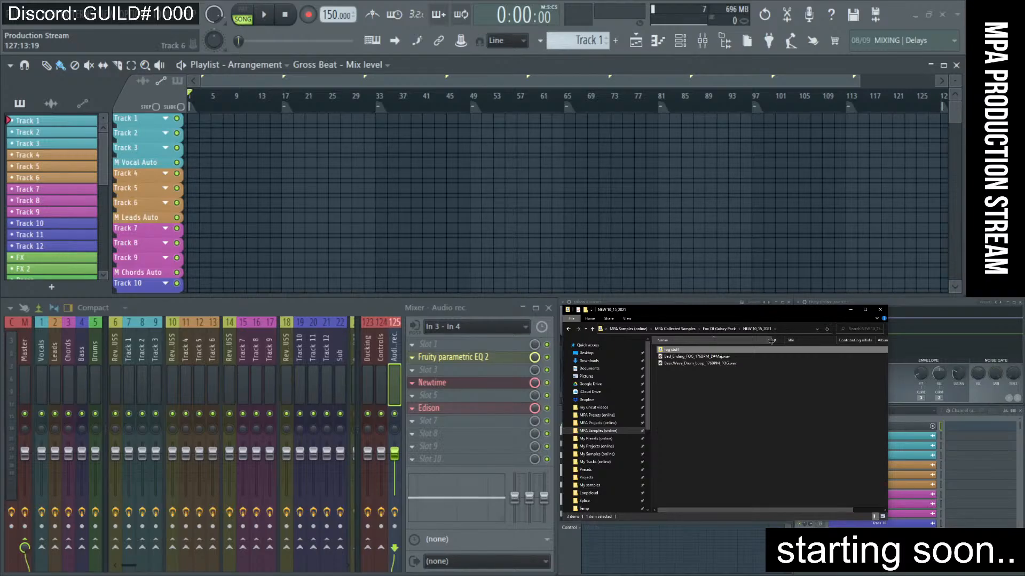
left_click(591, 329)
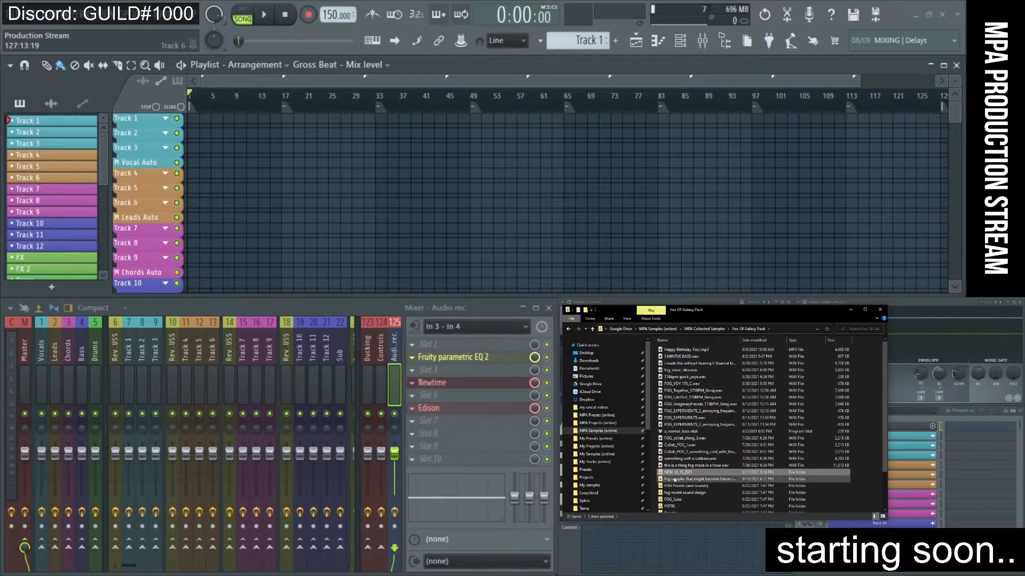
- Recheck the fog stuff subfolder inside NEW 10_15_2021 against the chat, placing the Chat window over the mixer, and return to the parent folder
double_click(673, 472)
double_click(670, 348)
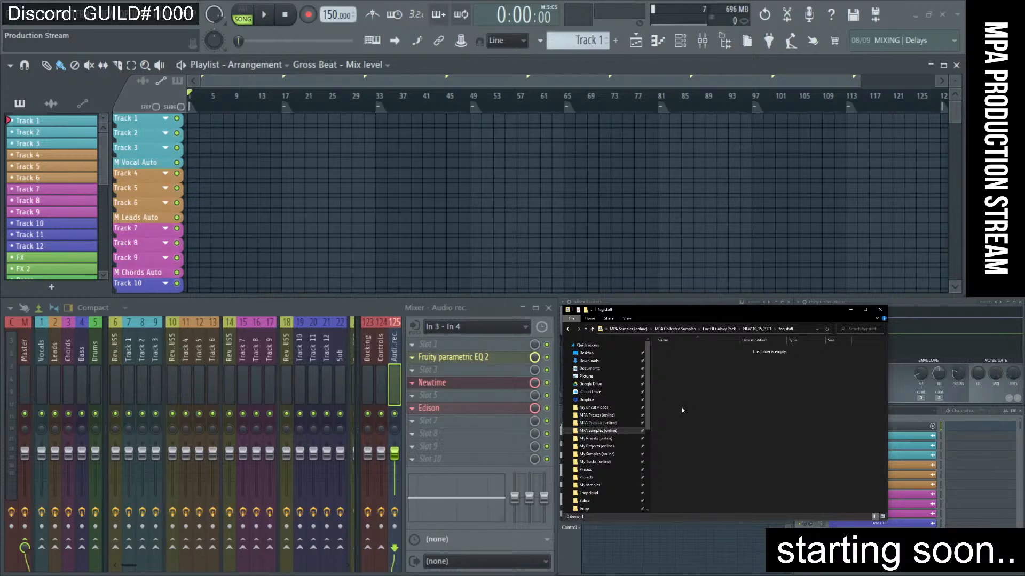
left_click_drag(0, 291, 146, 291)
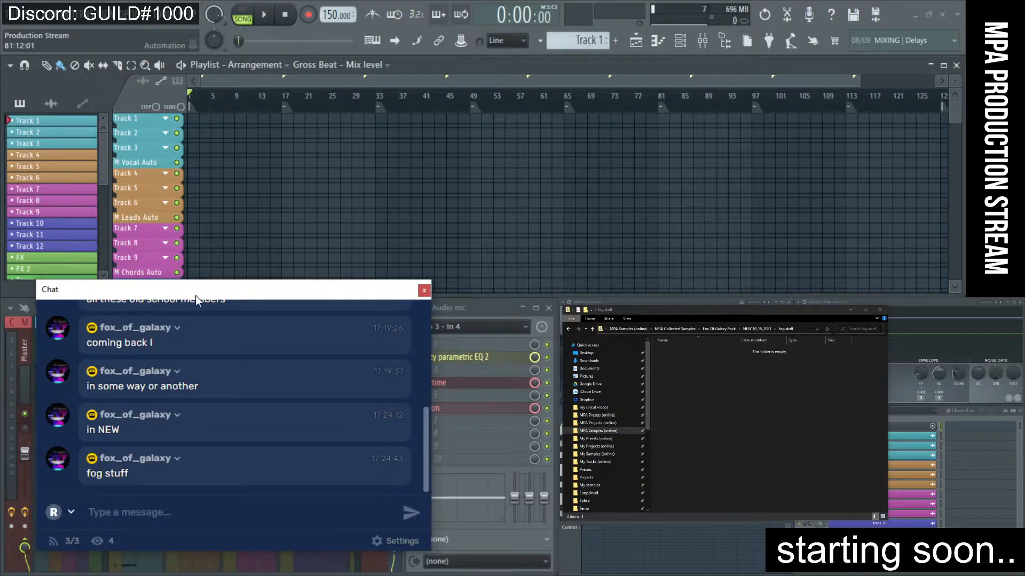
left_click(592, 329)
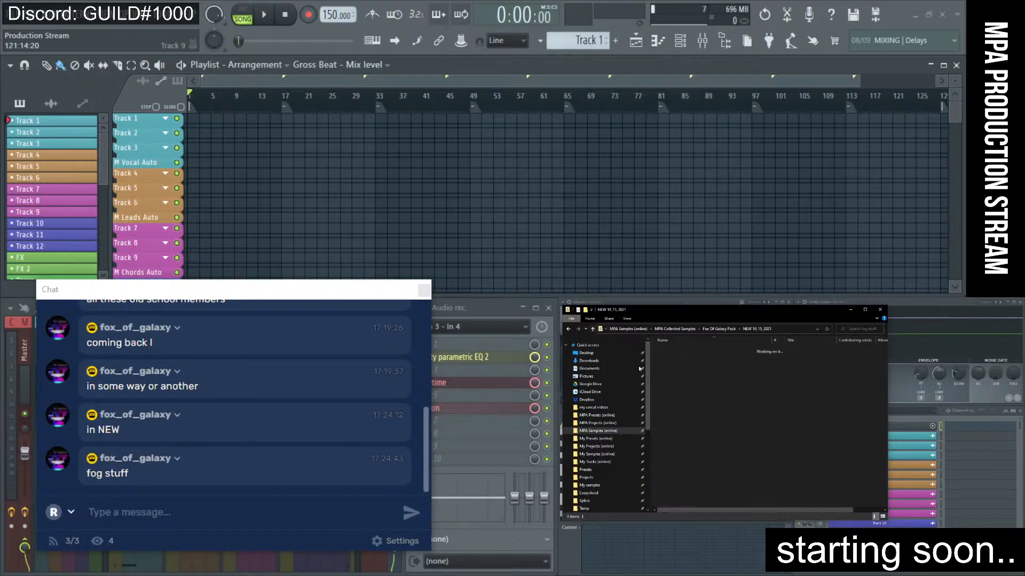
- Open MPA Collected Samples in MPA Samples (online) and maximize the File Explorer window
left_click(677, 398)
scroll(626, 440, "down", 1)
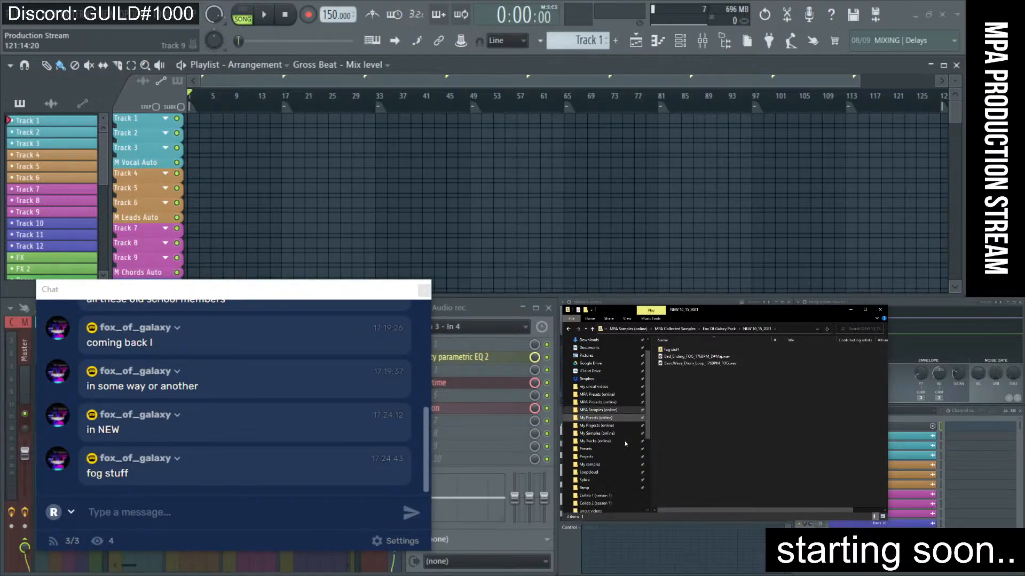
left_click(610, 410)
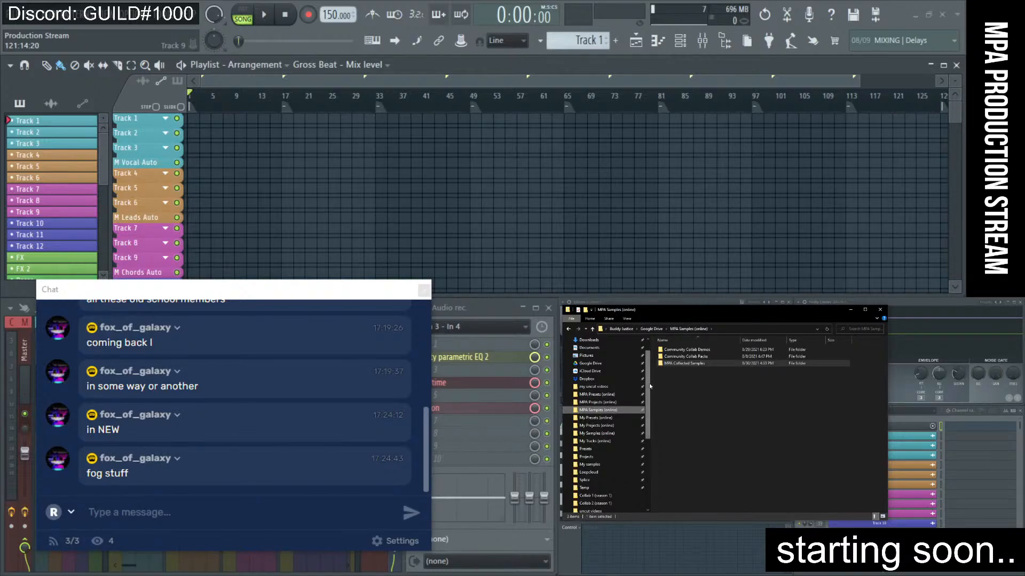
double_click(684, 364)
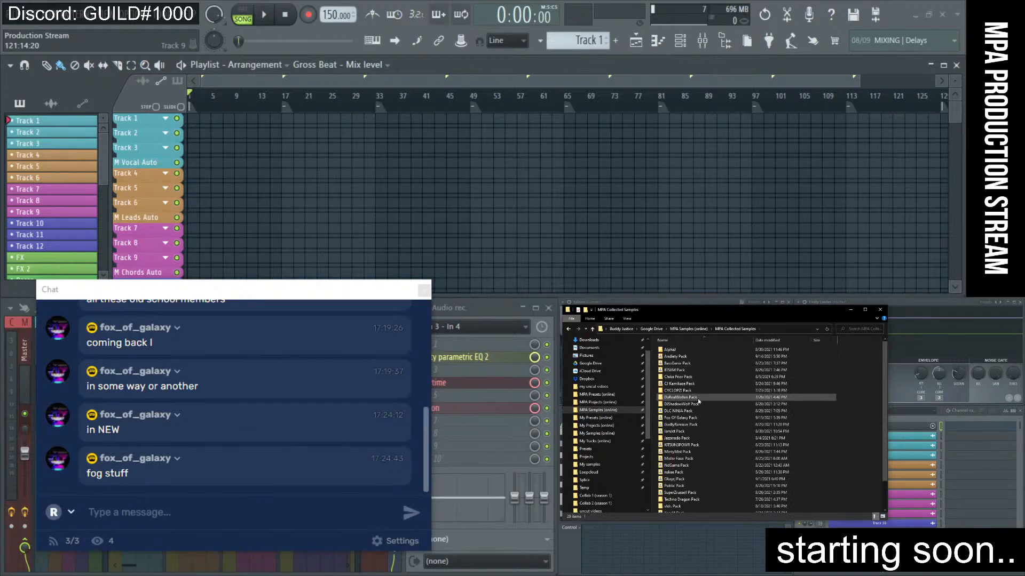
left_click(865, 311)
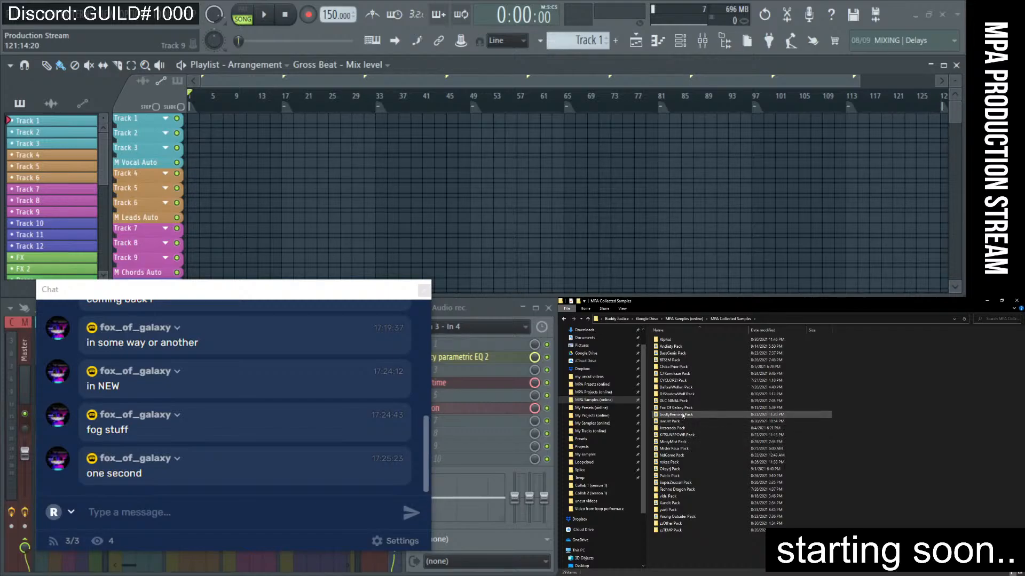
left_click(712, 383)
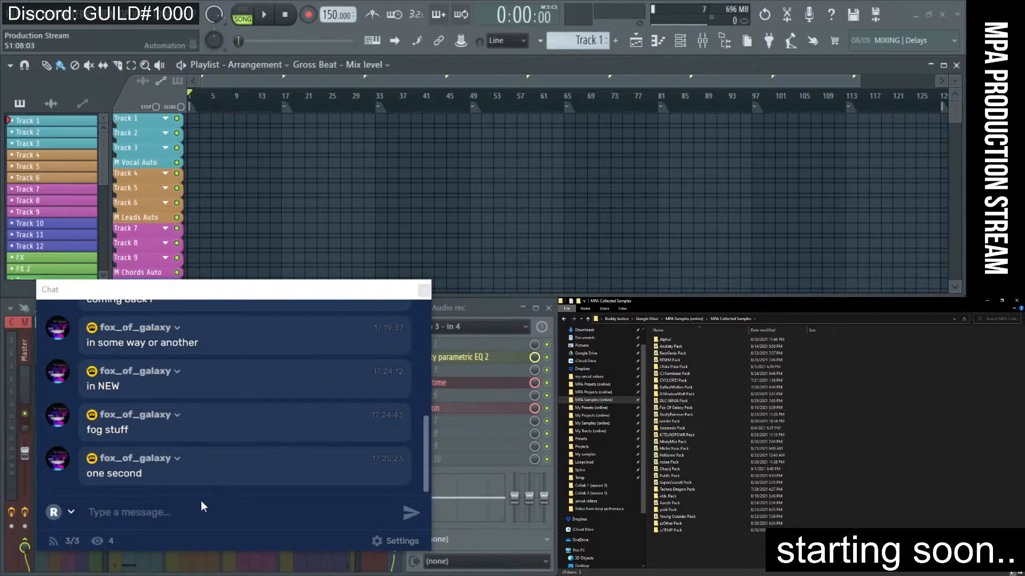
- Look through the recent messages in the Chat window
left_click(152, 472)
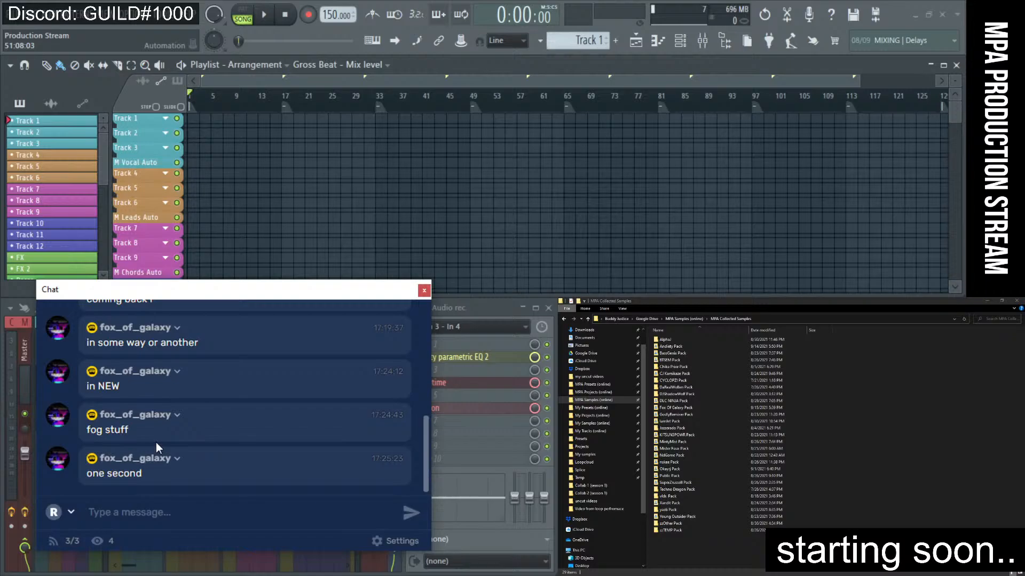
scroll(164, 375, "up", 3)
scroll(165, 375, "down", 3)
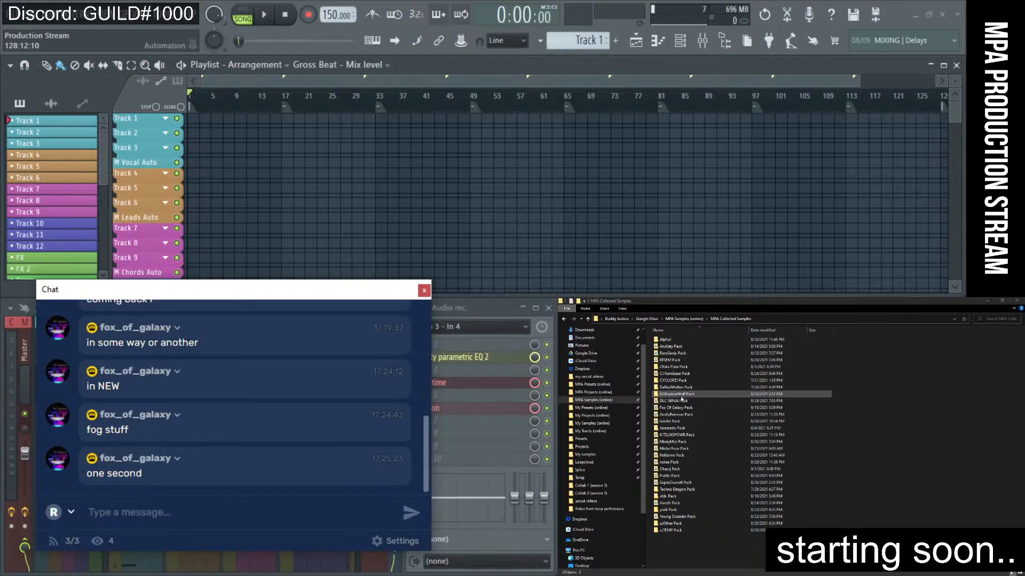
- Open the fog stuff folder inside the Fox Of Galaxy Pack's NEW 10_15_2021 folder
double_click(676, 407)
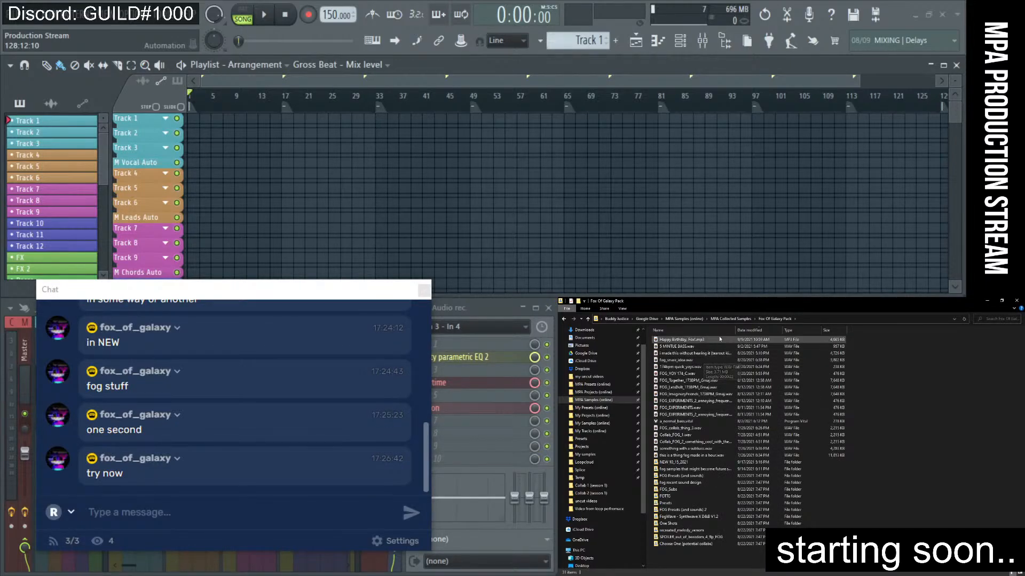
double_click(693, 463)
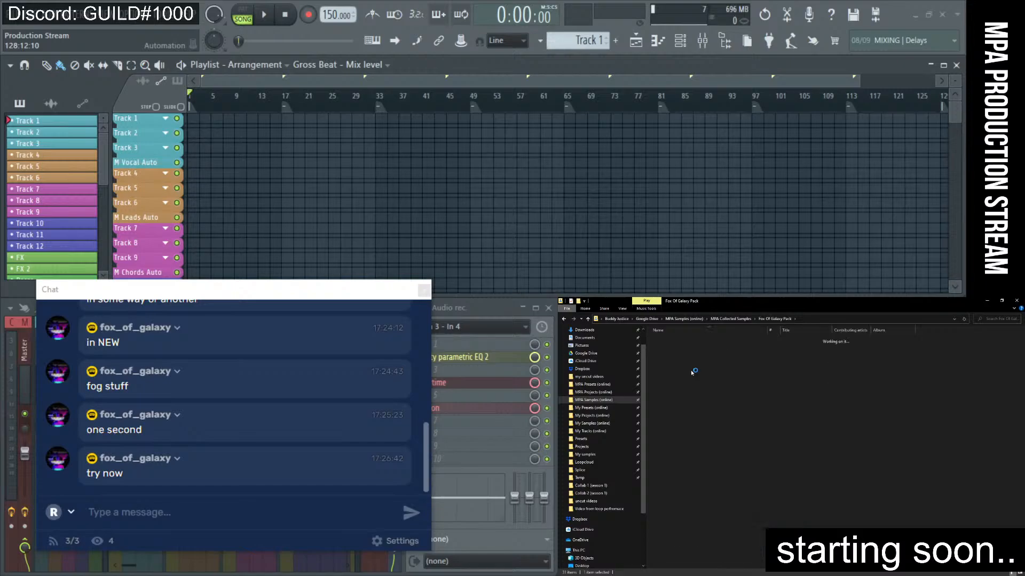
double_click(681, 341)
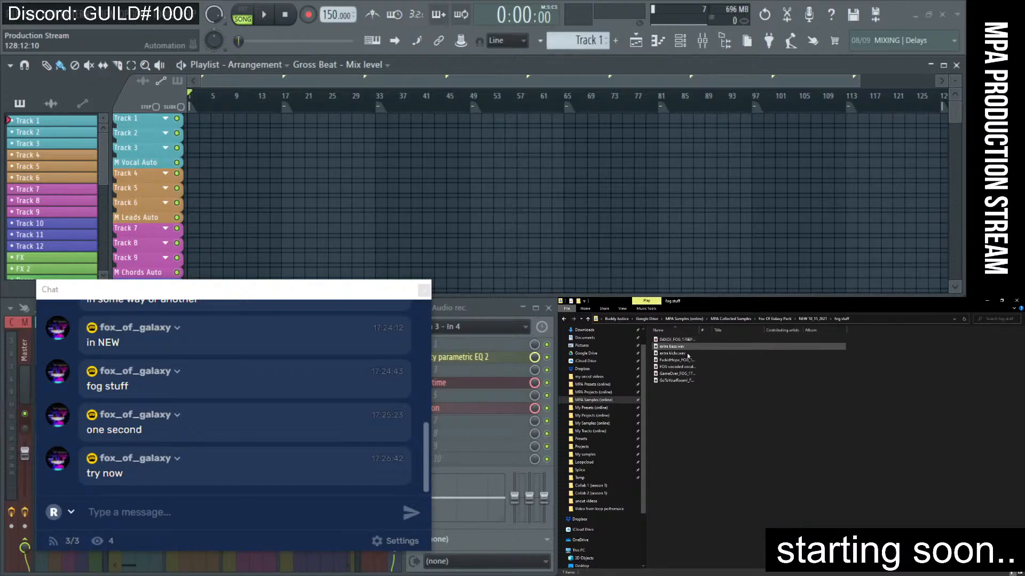
left_click_drag(686, 401, 676, 361)
- Switch the playlist to the Blank arrangement
left_click(259, 73)
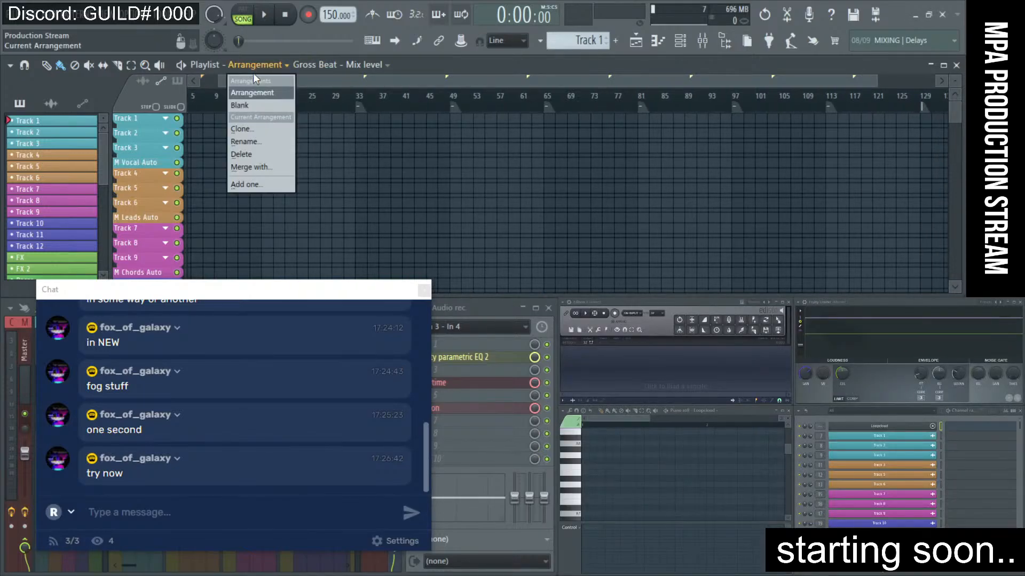
left_click(255, 105)
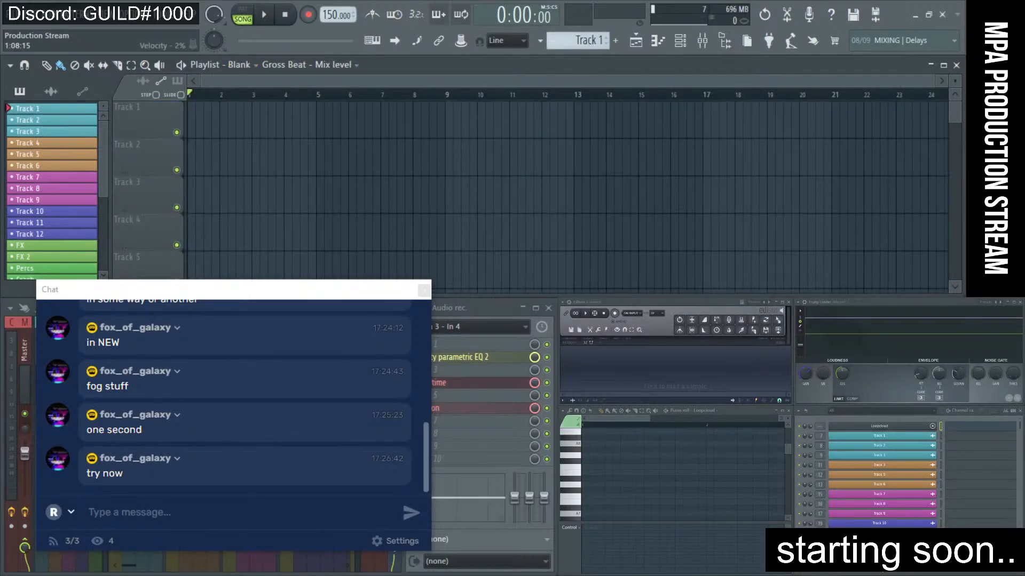
- Return to the fog stuff folder in File Explorer, widen its Name column, and reload its contents from the parent folder
key("alt+Tab")
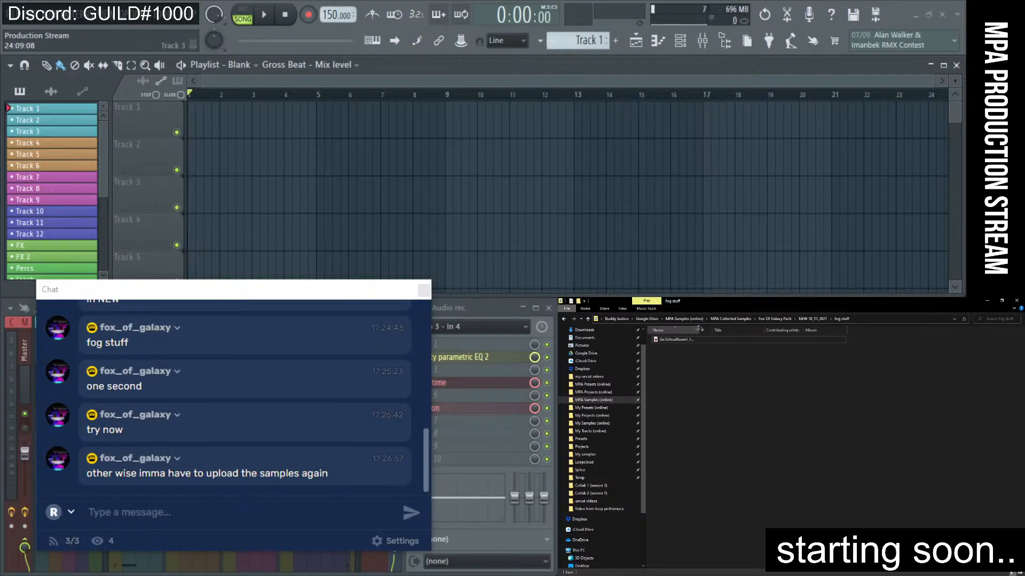
left_click_drag(699, 331, 803, 331)
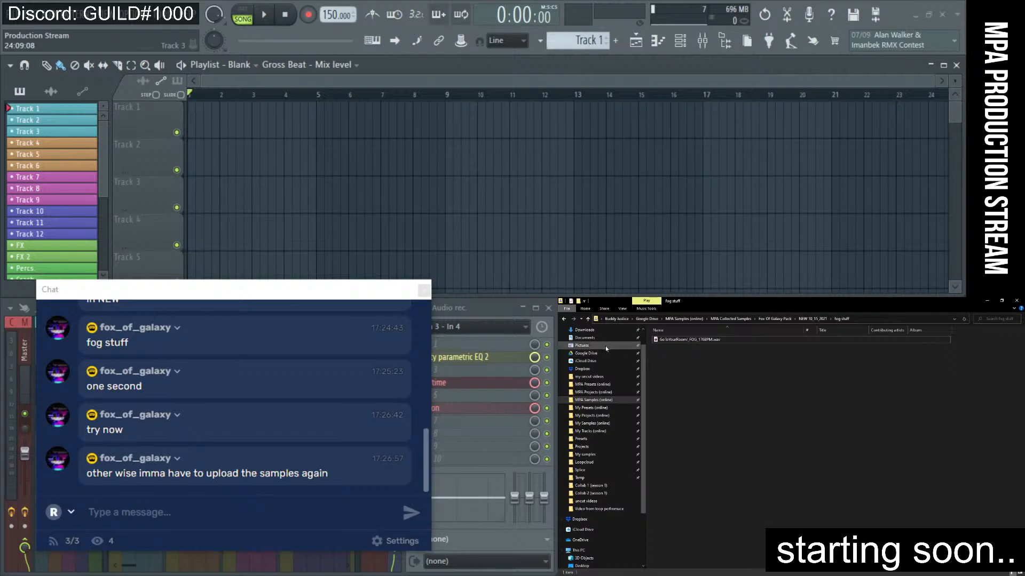
left_click(587, 319)
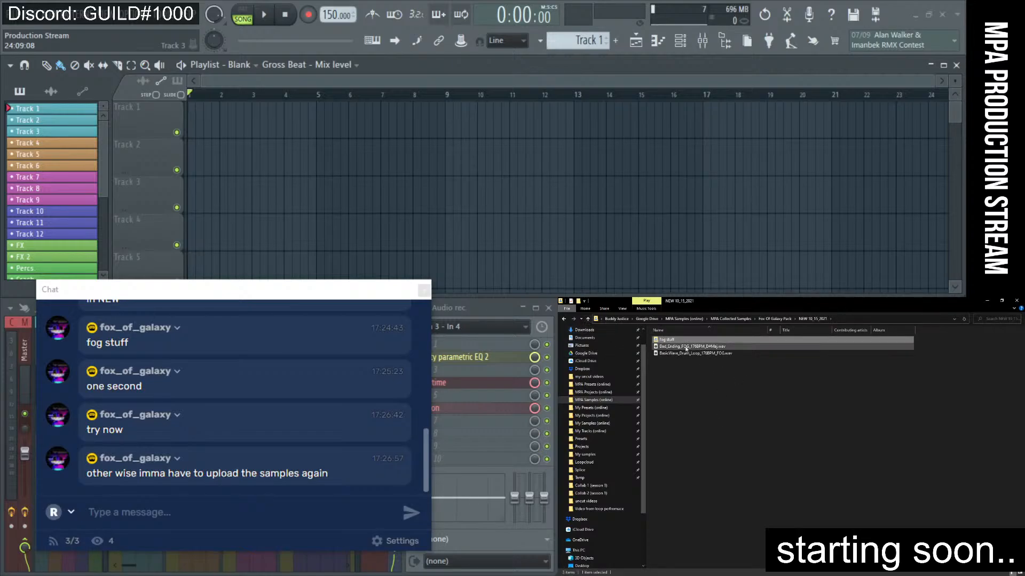
left_click(684, 392)
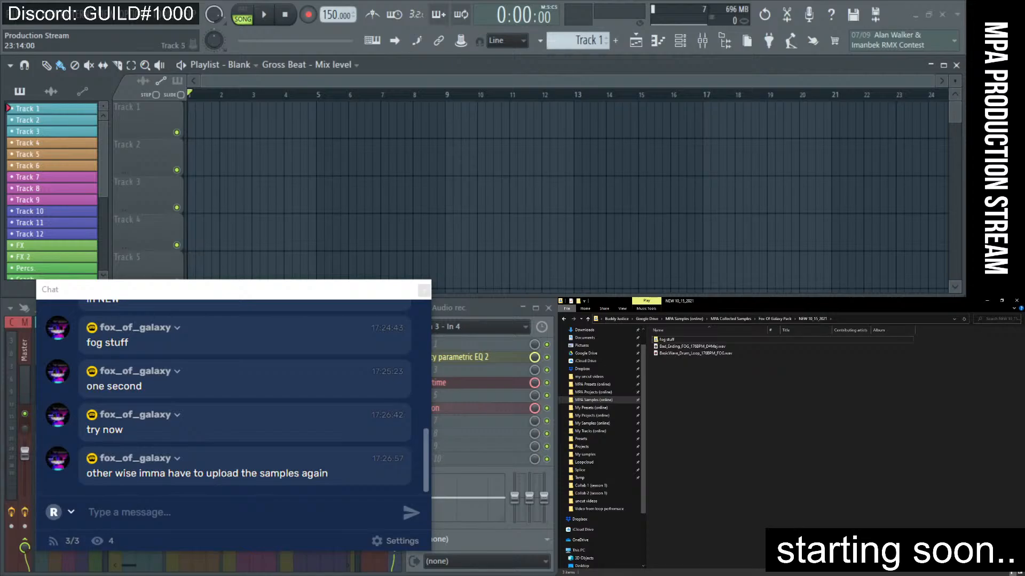
double_click(657, 341)
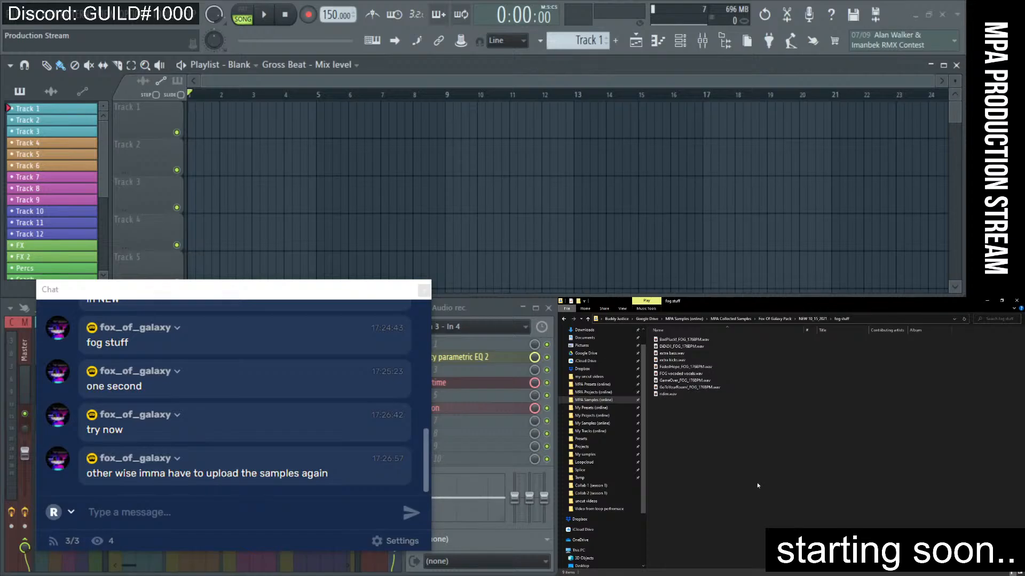
- Set the project tempo to 176 BPM and reposition the Chat window over the mixer and lower playlist
left_click_drag(332, 15, 332, 6)
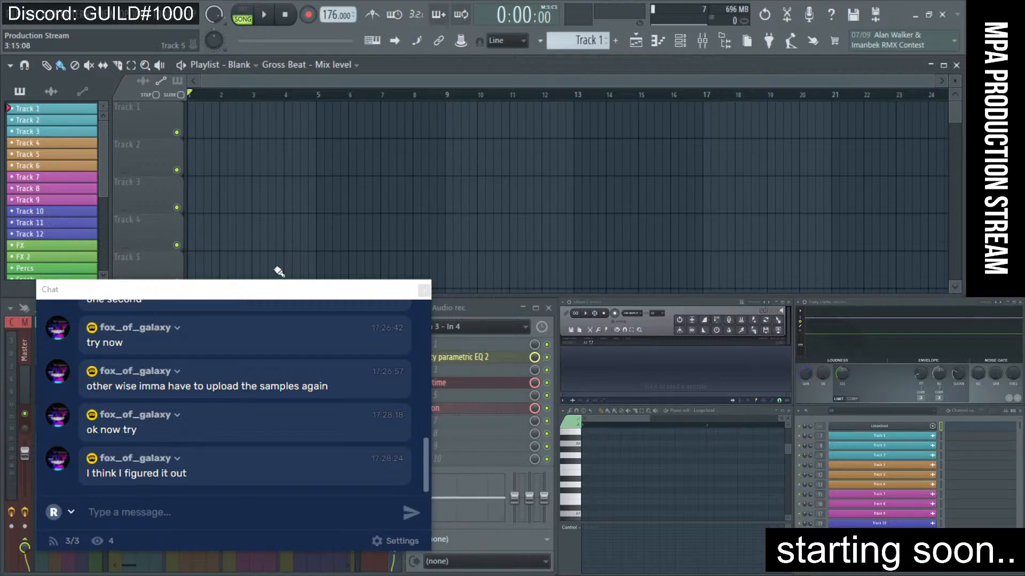
left_click_drag(246, 293, 350, 210)
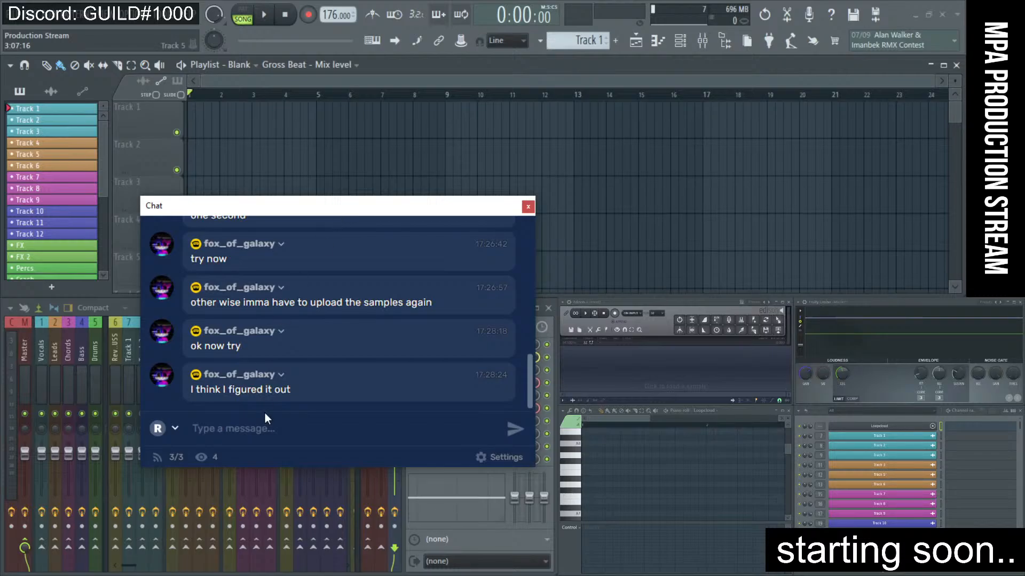
left_click_drag(332, 210, 349, 251)
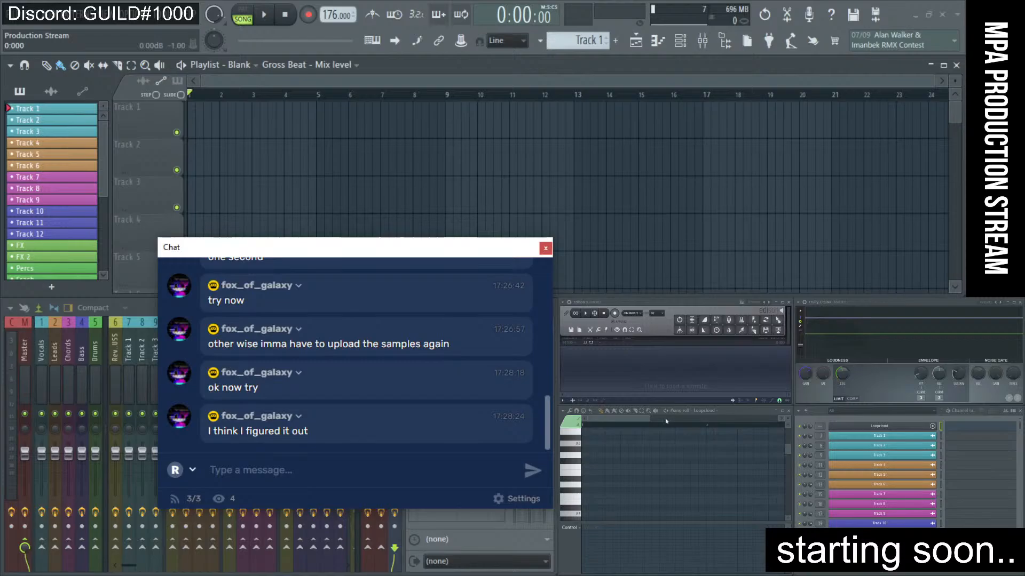
- Import all the audio samples from the fog stuff folder into the Blank arrangement, stacked from Track 1 at bar 1
left_click(340, 573)
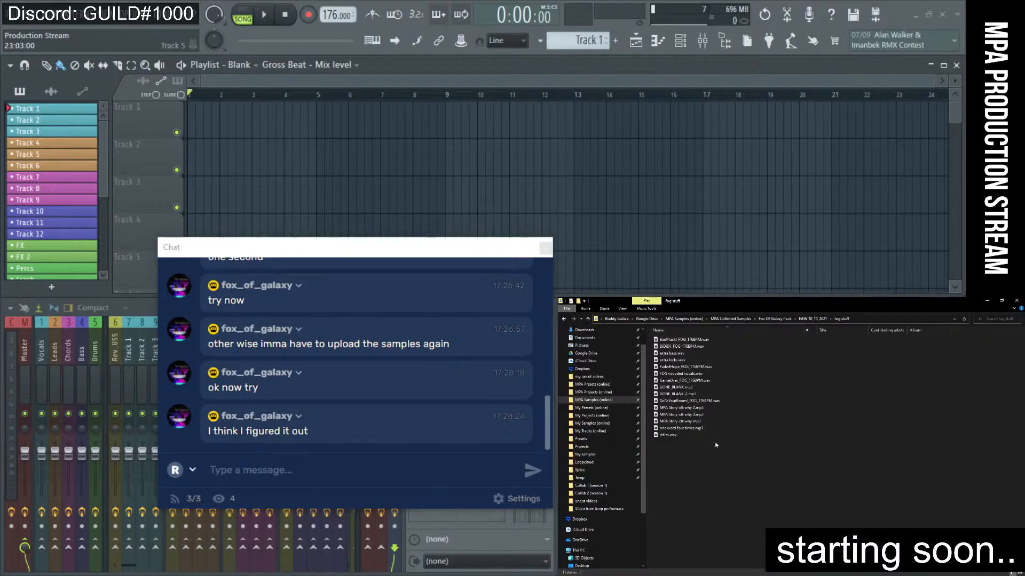
left_click_drag(703, 460, 193, 121)
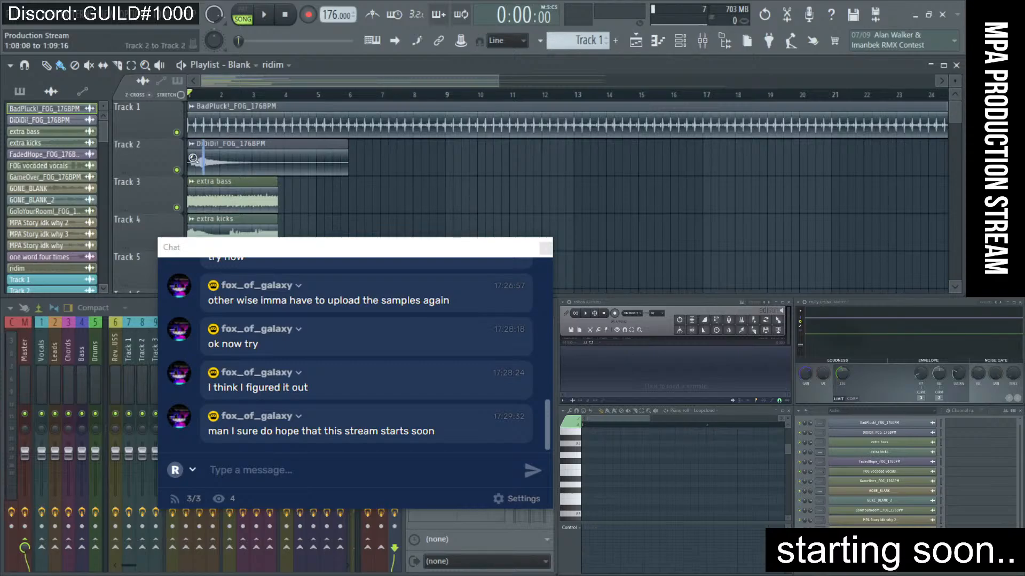
- Move the Chat window down over the mixer and solo Track 2, which holds the DiDiDi!_FOG_176BPM clip
right_click(202, 155, "ctrl")
key("c")
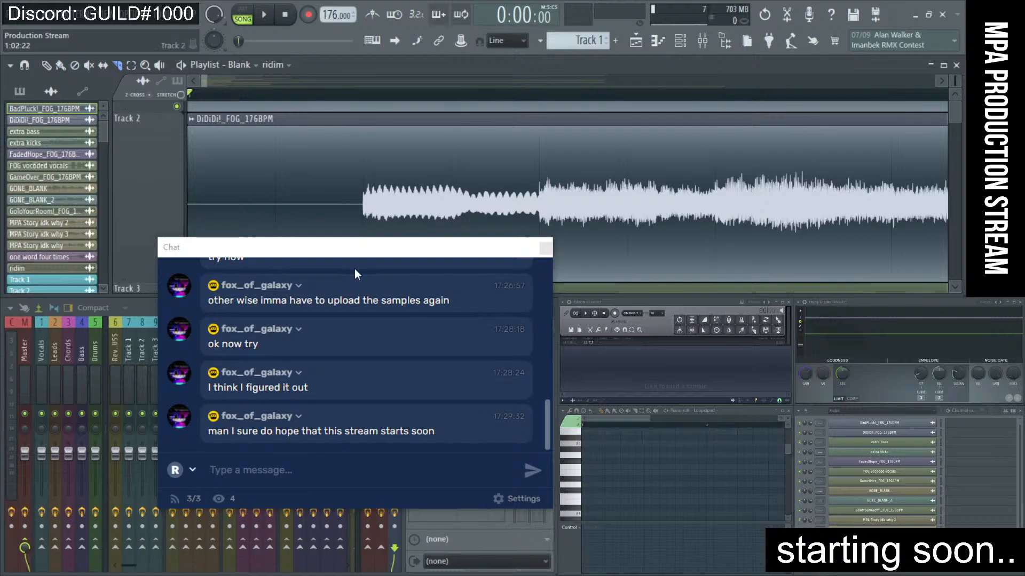
left_click_drag(355, 252, 344, 314)
right_click(331, 191, "ctrl")
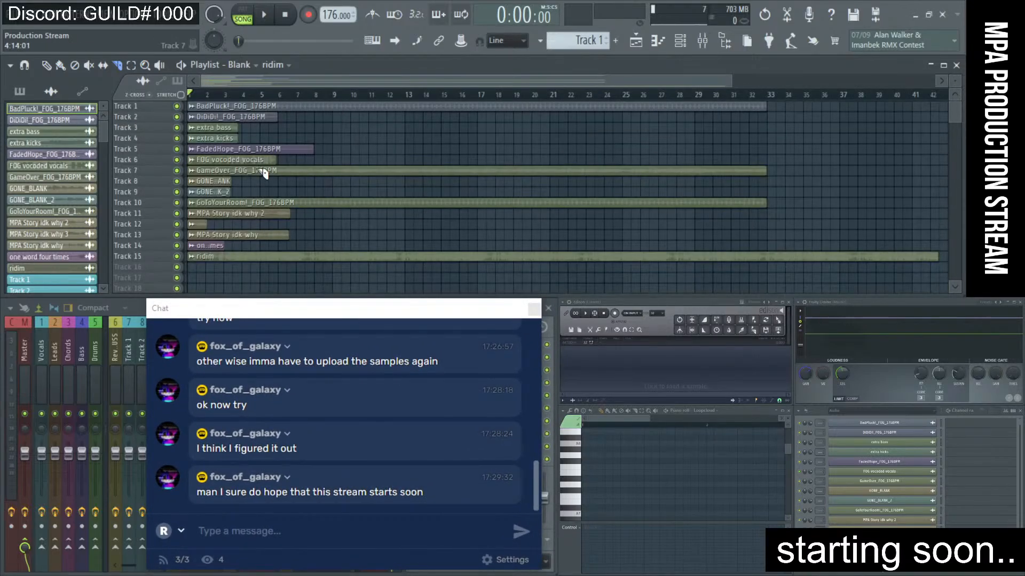
left_click_drag(265, 153, 189, 105)
left_click_drag(229, 161, 189, 143, "ctrl")
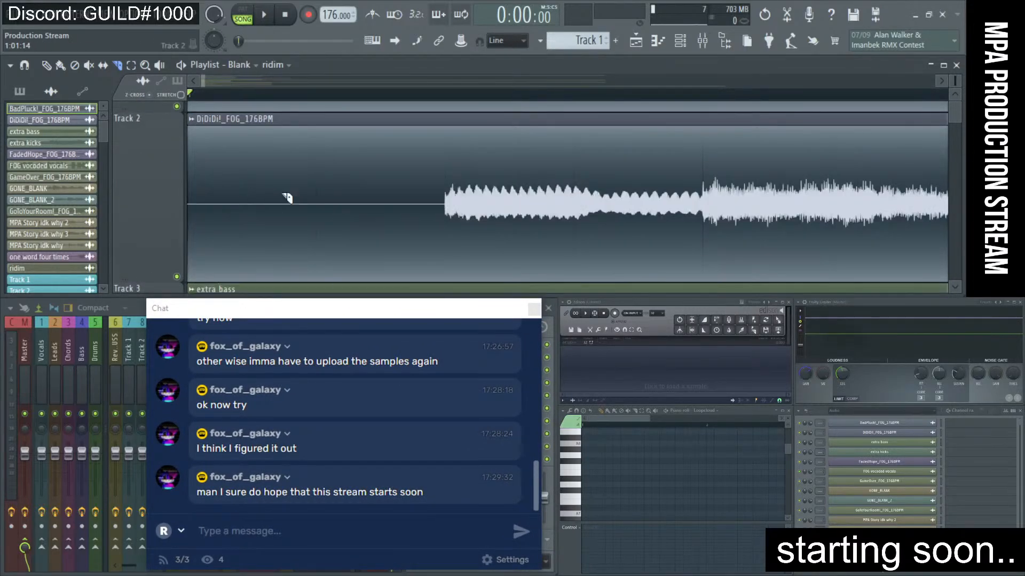
mouse_move(451, 155)
left_mouse_down()
mouse_move(448, 226)
mouse_move(441, 169)
left_mouse_up()
right_click(178, 276)
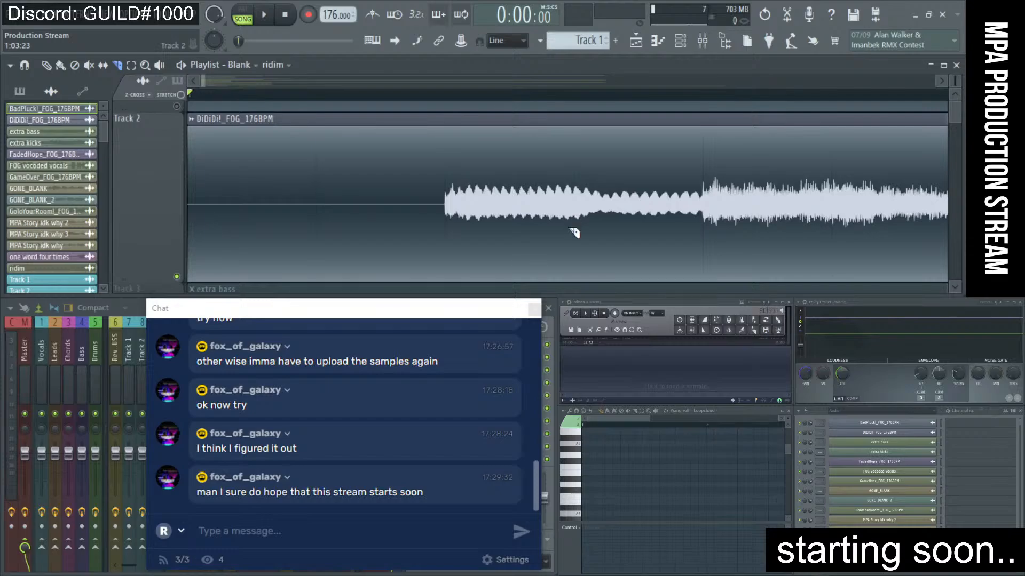
- Switch to OBS, hide the starting soon text source, show the "be right back" source, and minimize OBS
left_click_drag(688, 449, 685, 426)
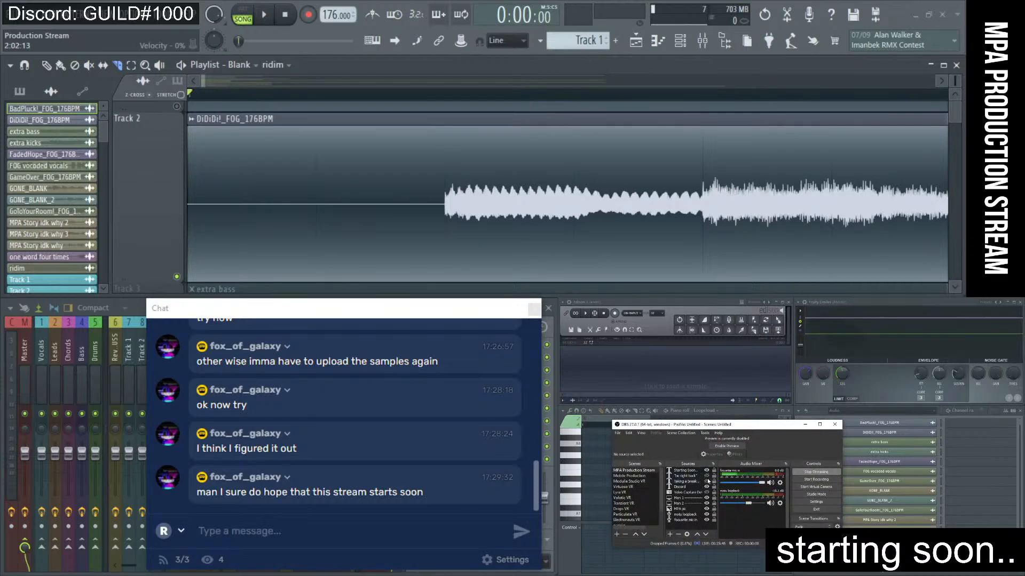
left_click(706, 471)
left_click(706, 476)
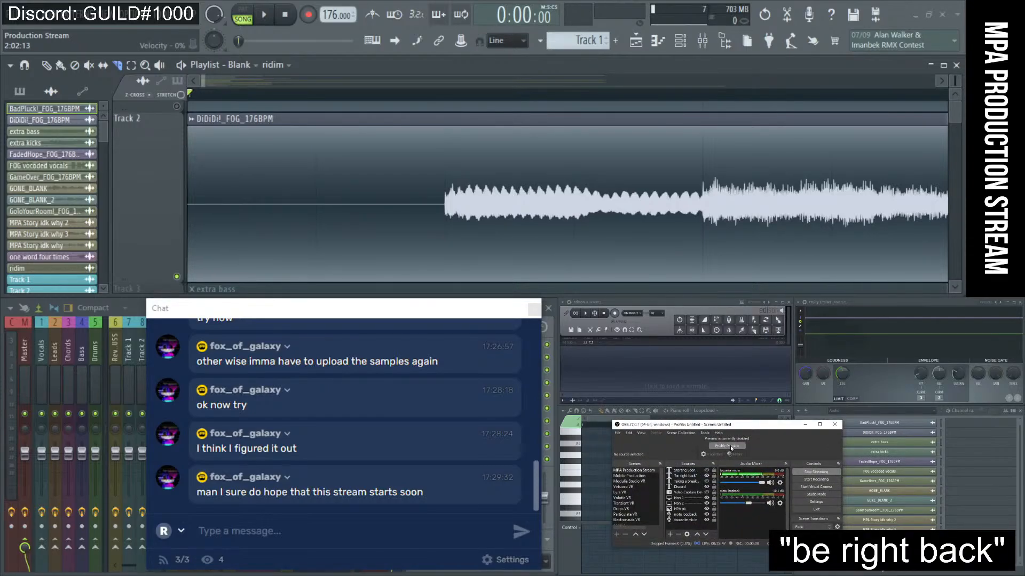
left_click(805, 424)
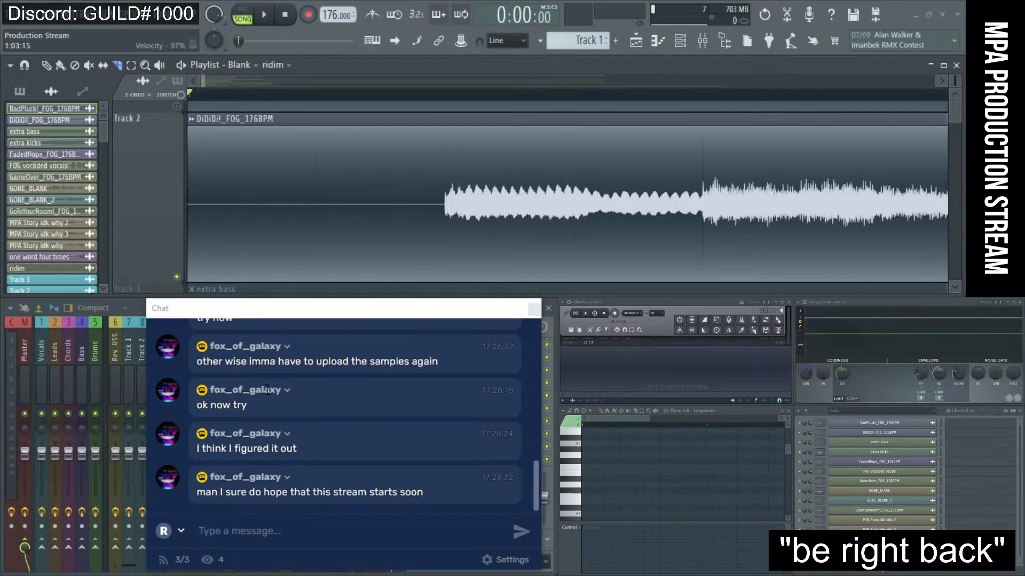
- Examine the beginning of the DiDiDi!_FOG_176BPM waveform and start song playback to hear it
scroll(303, 196, "down", 1)
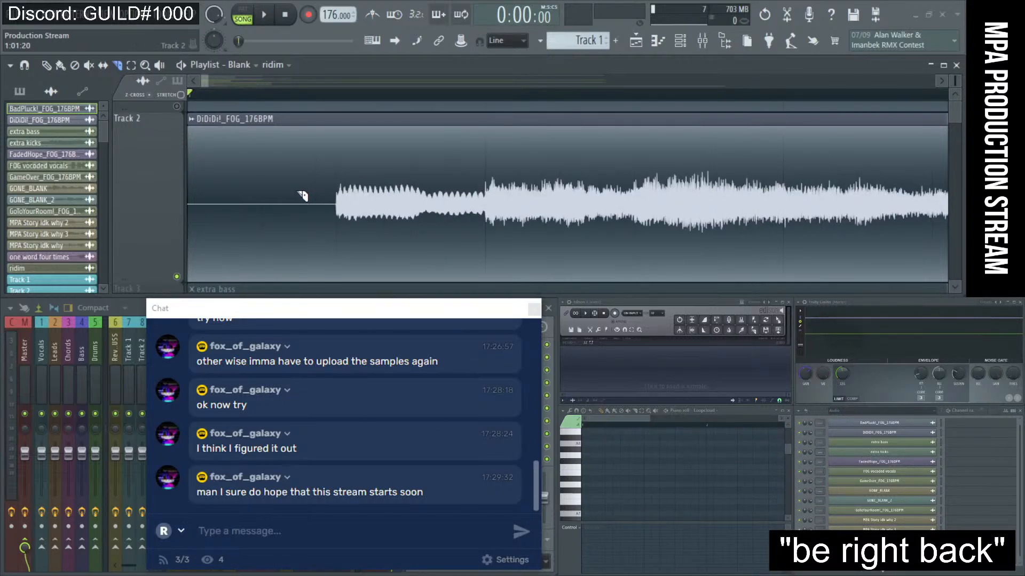
right_click(364, 185, "ctrl")
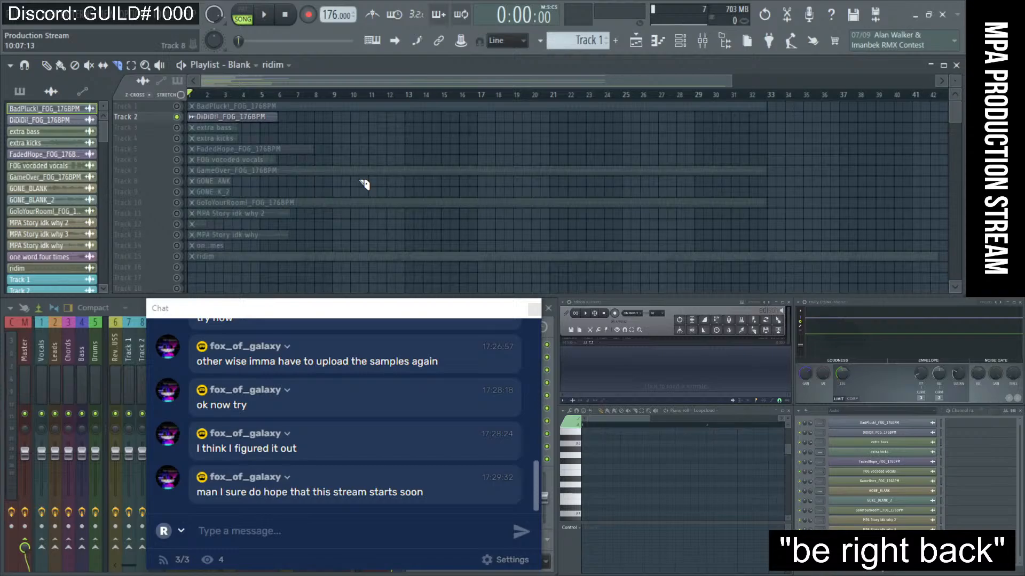
scroll(238, 175, "up", 3)
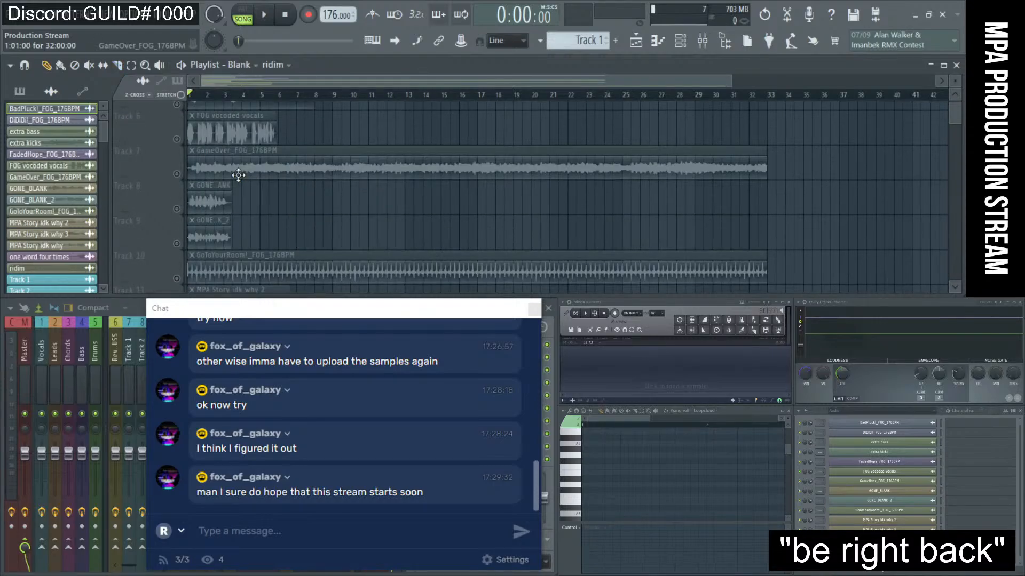
scroll(238, 175, "up", 4)
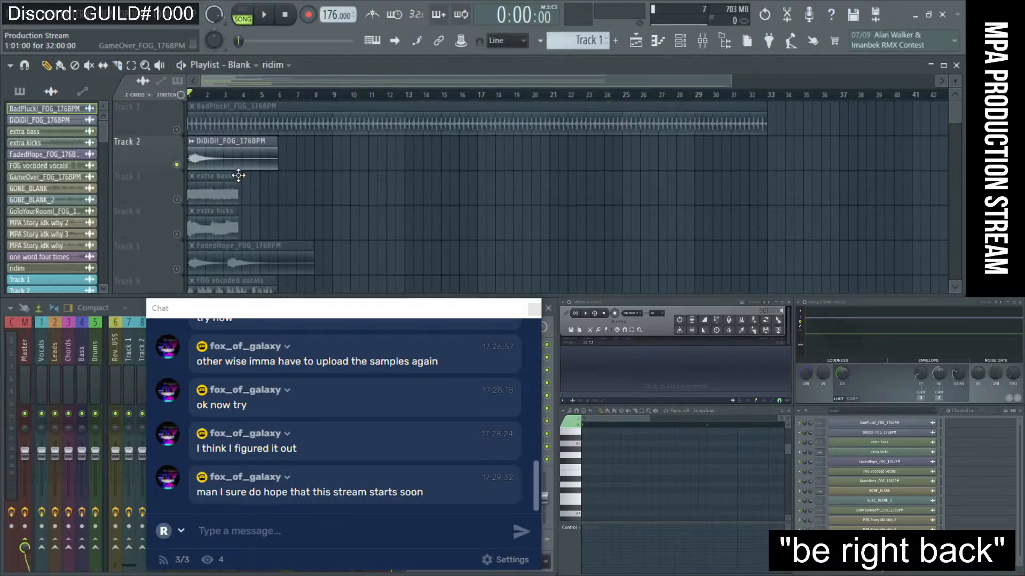
scroll(217, 190, "up", 2)
left_click_drag(254, 85, 243, 87)
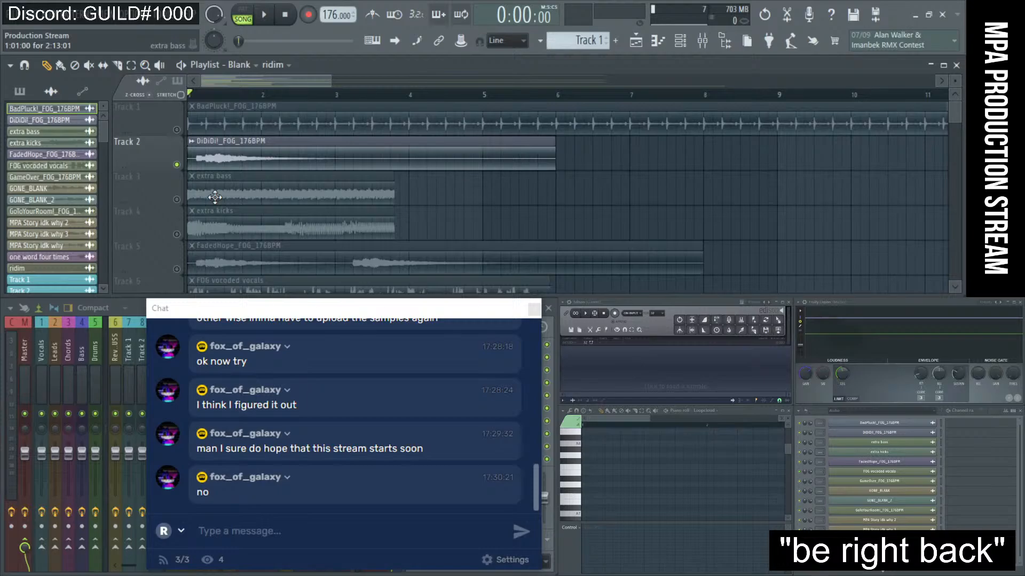
left_click_drag(231, 184, 190, 122)
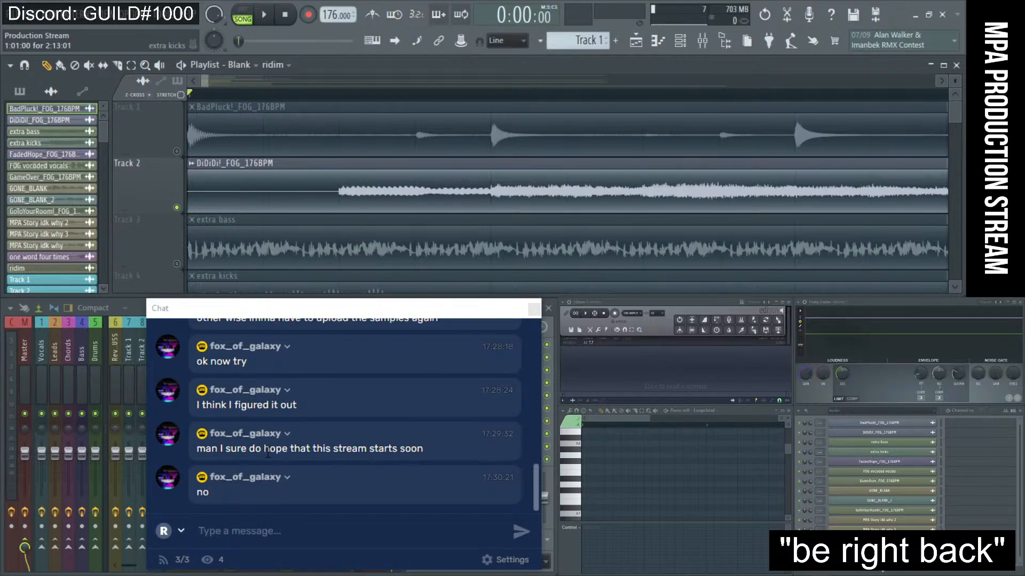
left_click(264, 15)
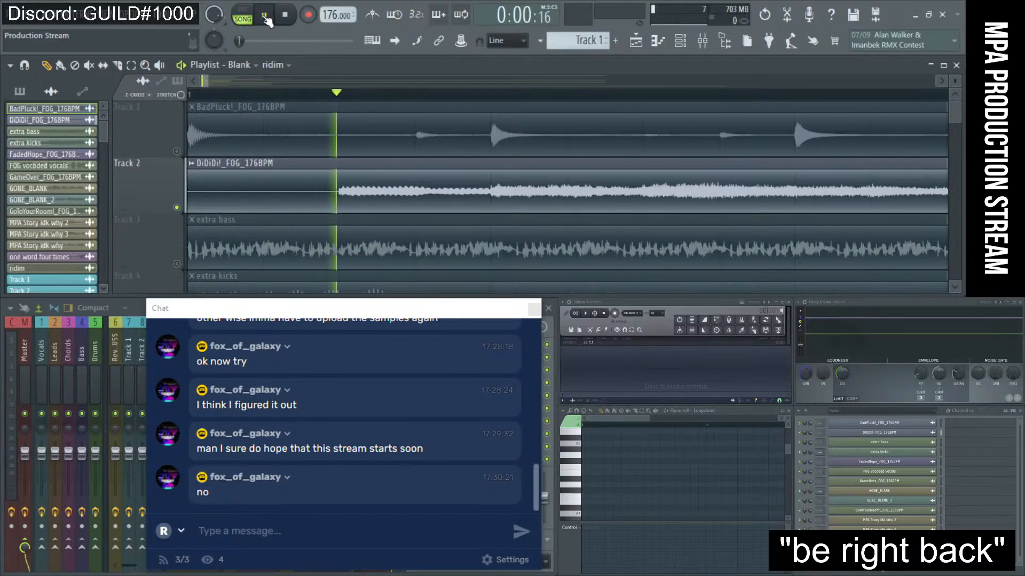
- Slice off and delete the silence before the DiDiDi!_FOG_176BPM sound, and align the remaining clip to bar 1 on Track 2
right_click(399, 202, "ctrl")
mouse_move(366, 153)
left_mouse_down()
mouse_move(114, 126)
mouse_move(118, 118)
left_mouse_up()
left_click_drag(224, 200, 129, 135)
key("c")
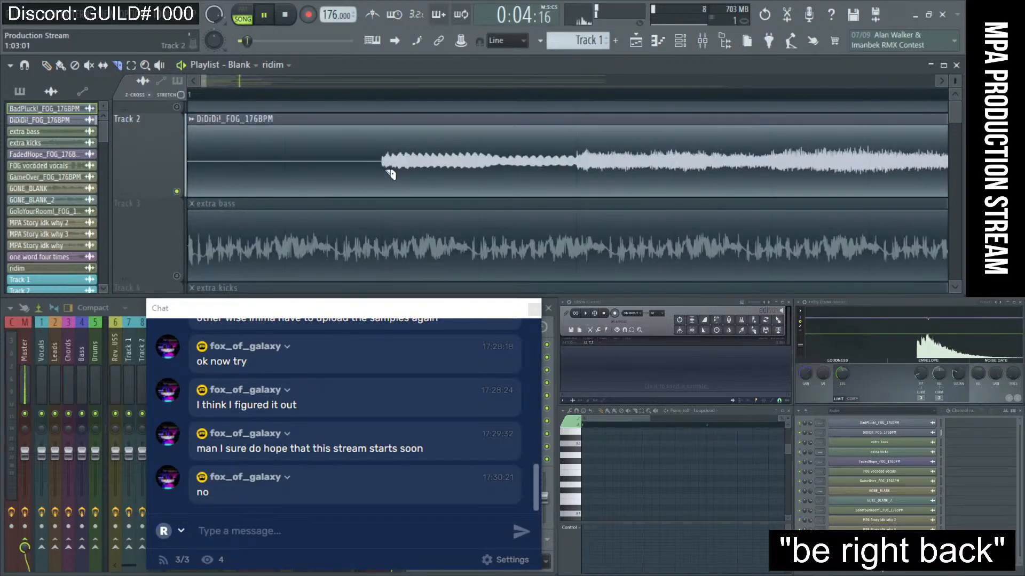
mouse_move(381, 138)
left_mouse_down()
mouse_move(381, 192)
mouse_move(379, 180)
mouse_move(137, 179)
left_mouse_up()
right_click(368, 173)
key("p")
scroll(137, 178, "down", 10)
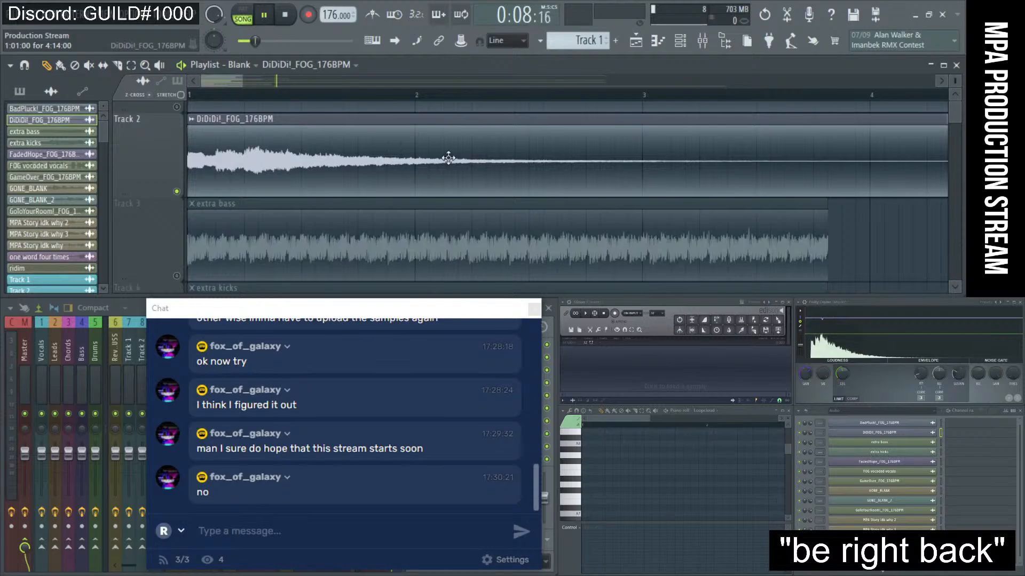
- Audition the trimmed DiDiDi!_FOG_176BPM clip several times from bar 1 and check its channel settings
right_click(308, 165, "ctrl")
key("space")
key("space")
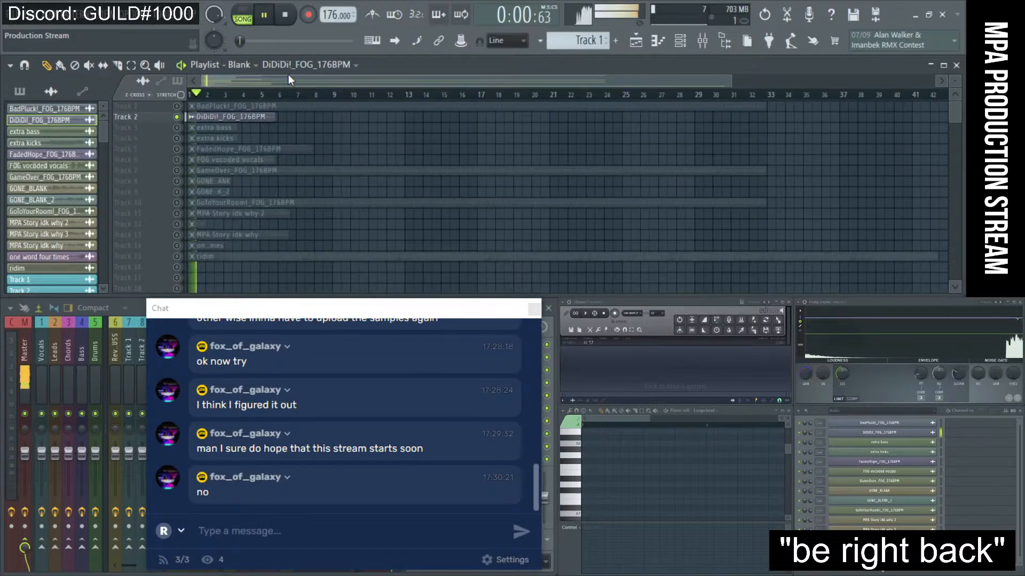
key("space")
double_click(247, 118)
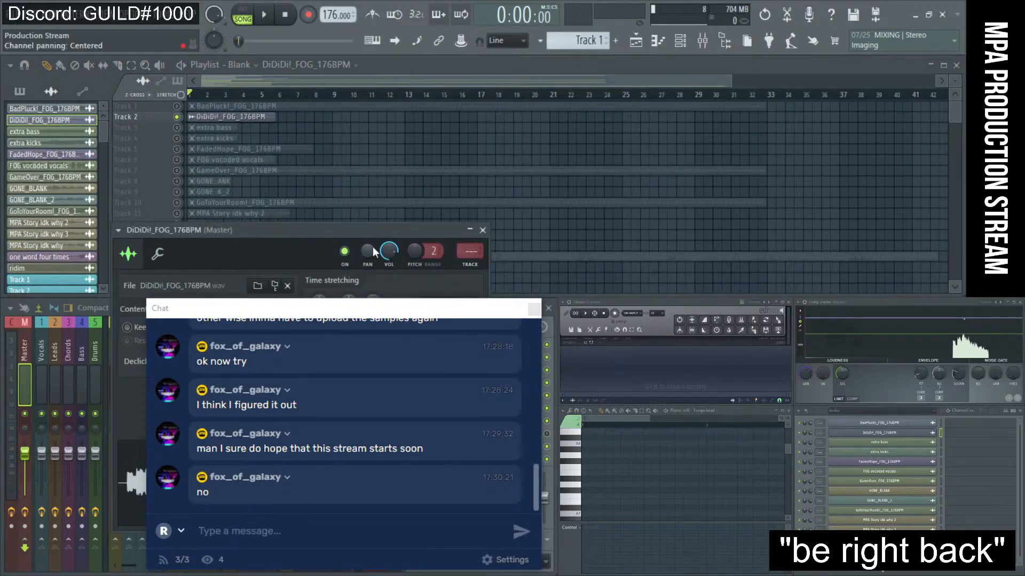
key("space")
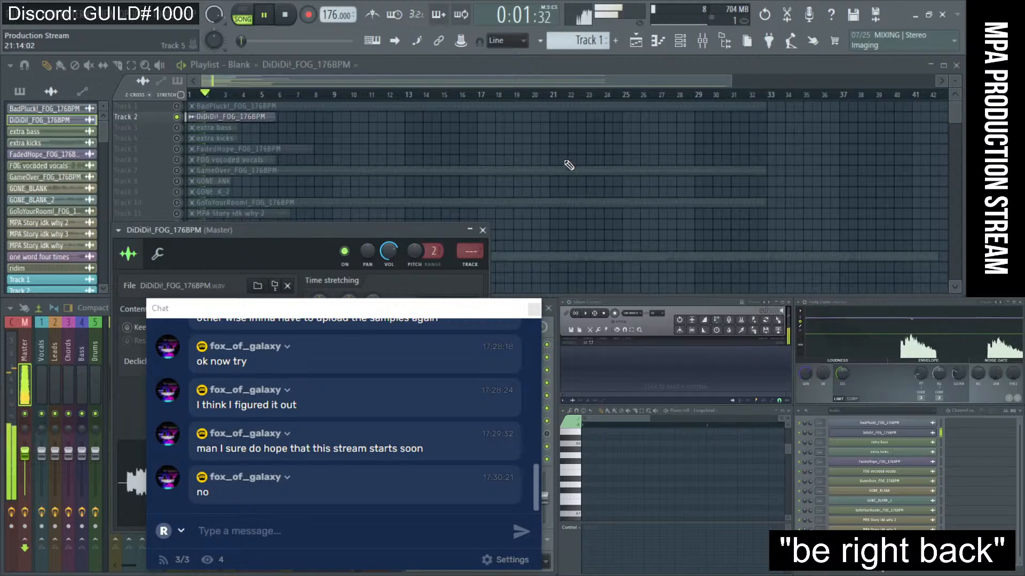
left_click(483, 230)
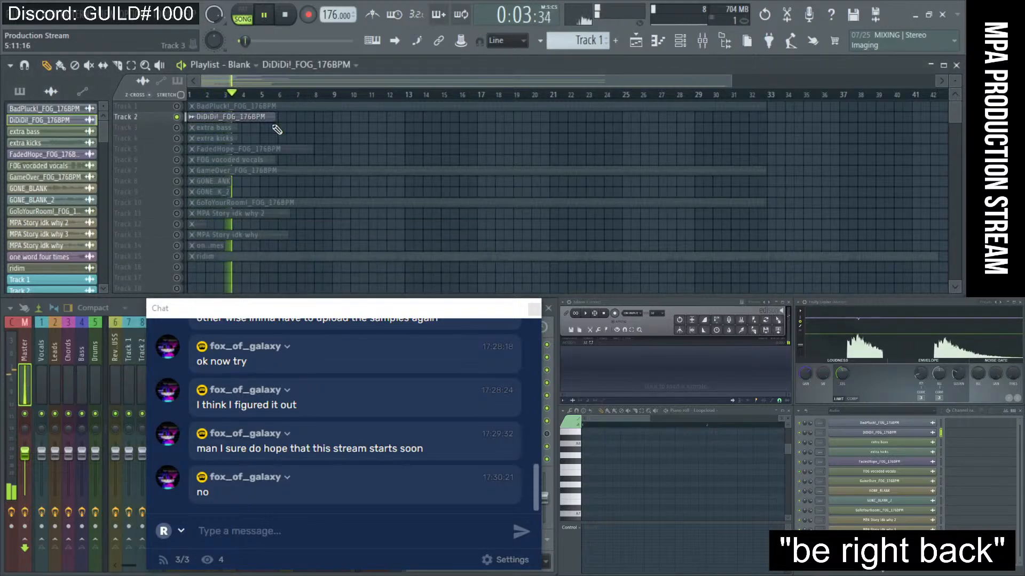
scroll(283, 128, "up", 3)
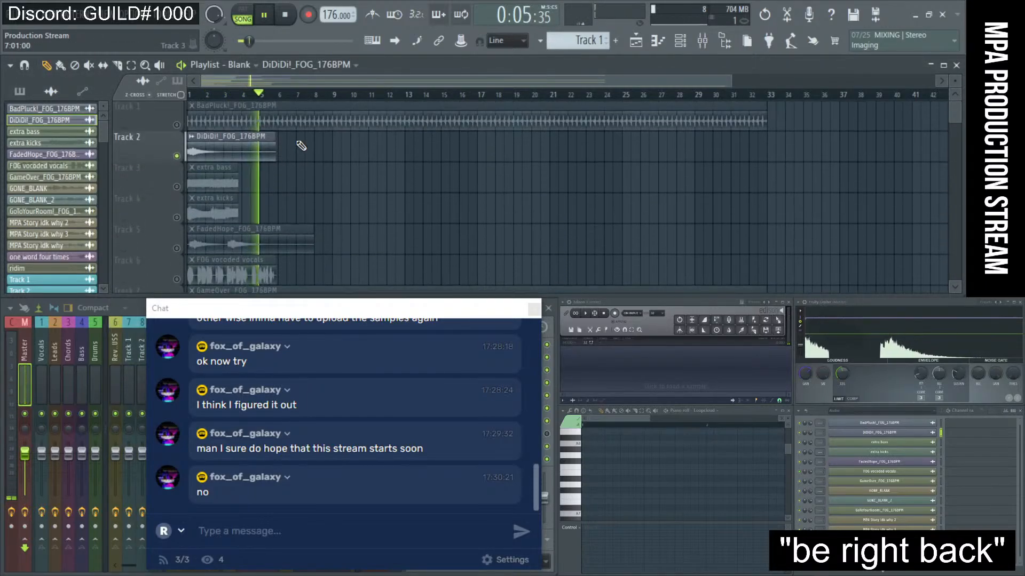
key("space")
key("space")
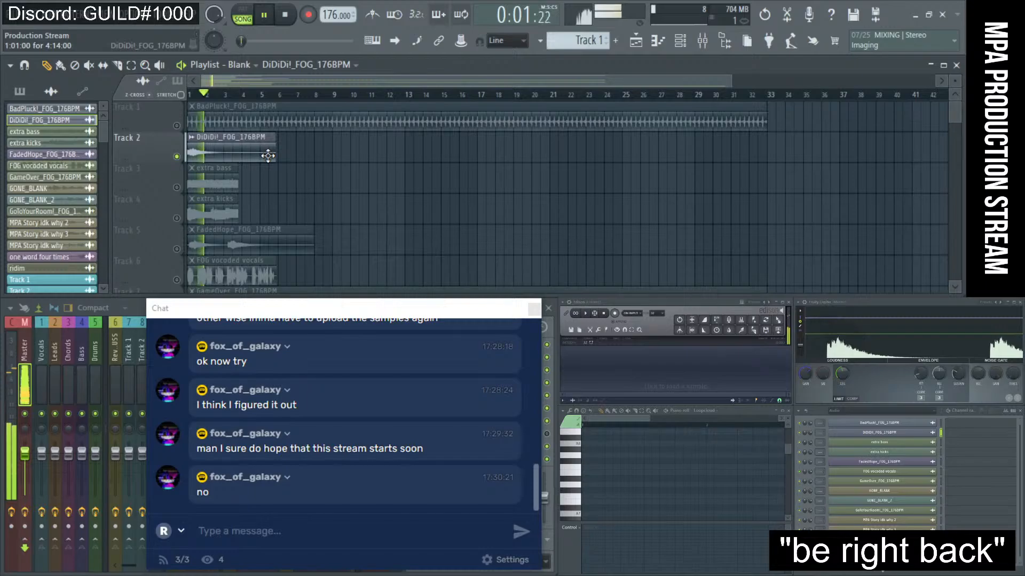
key("space")
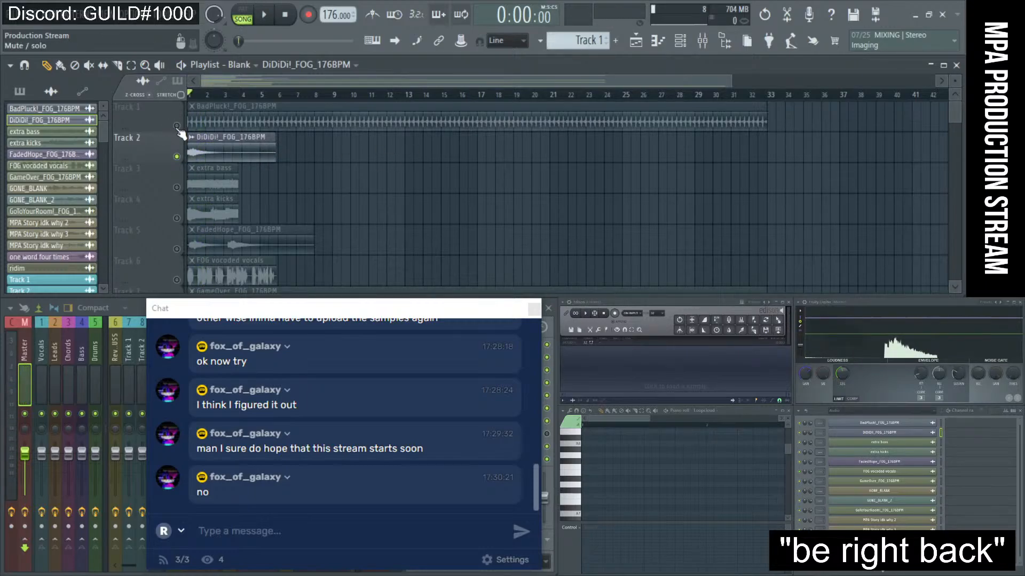
- Move the DiDiDi!_FOG_176BPM clip on Track 2 to bar 33 and unmute Track 1
left_click_drag(208, 158, 787, 167)
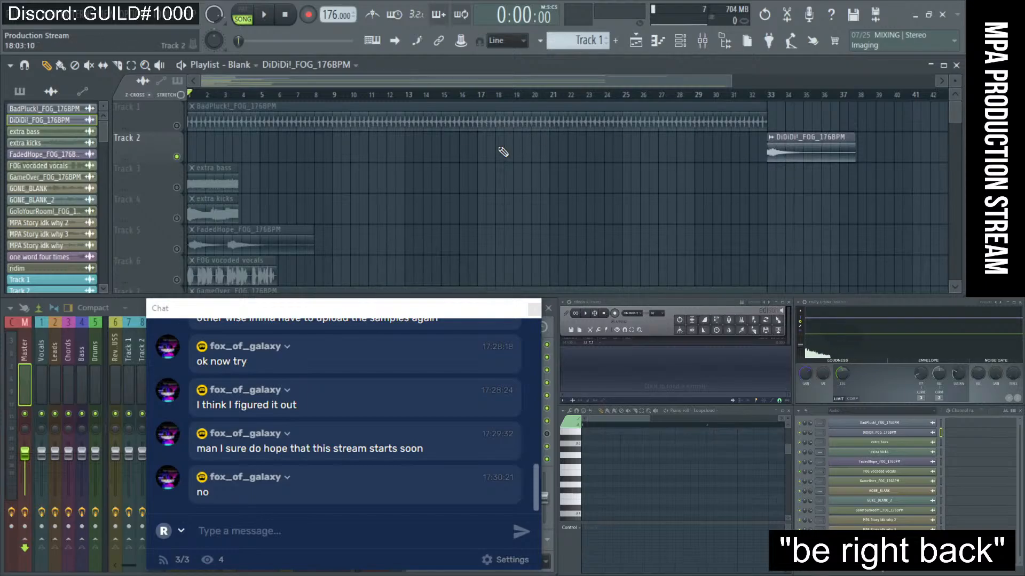
left_click(178, 126)
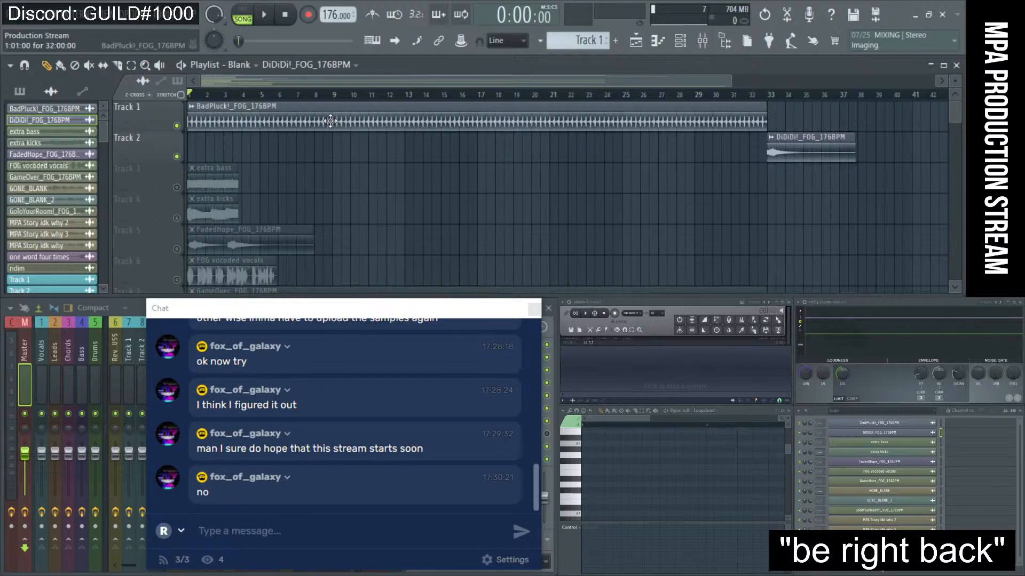
- Audition the BadPluck!_FOG_176BPM clip on Track 1 with its channel settings open, and inspect its waveform
key("space")
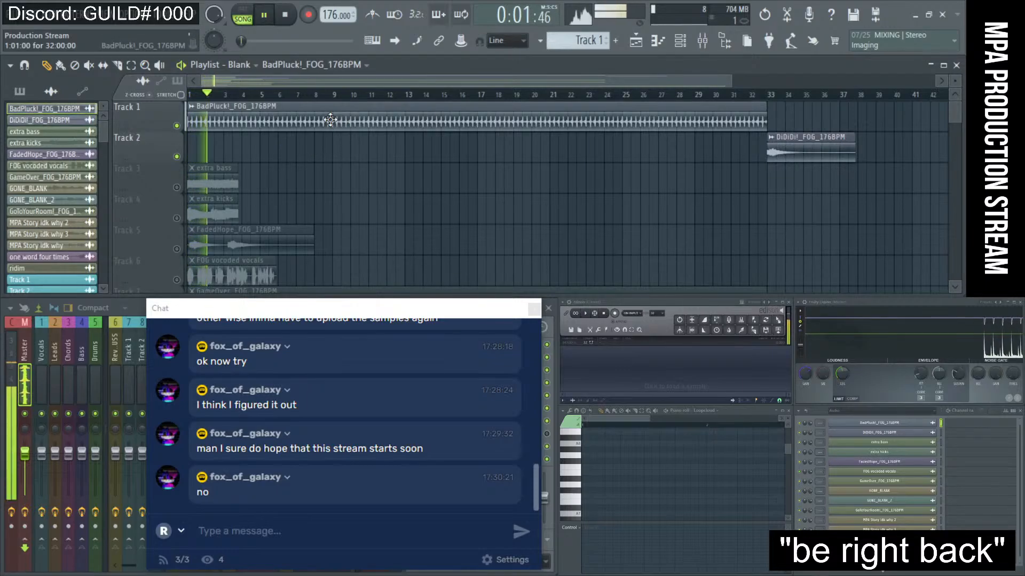
double_click(331, 120)
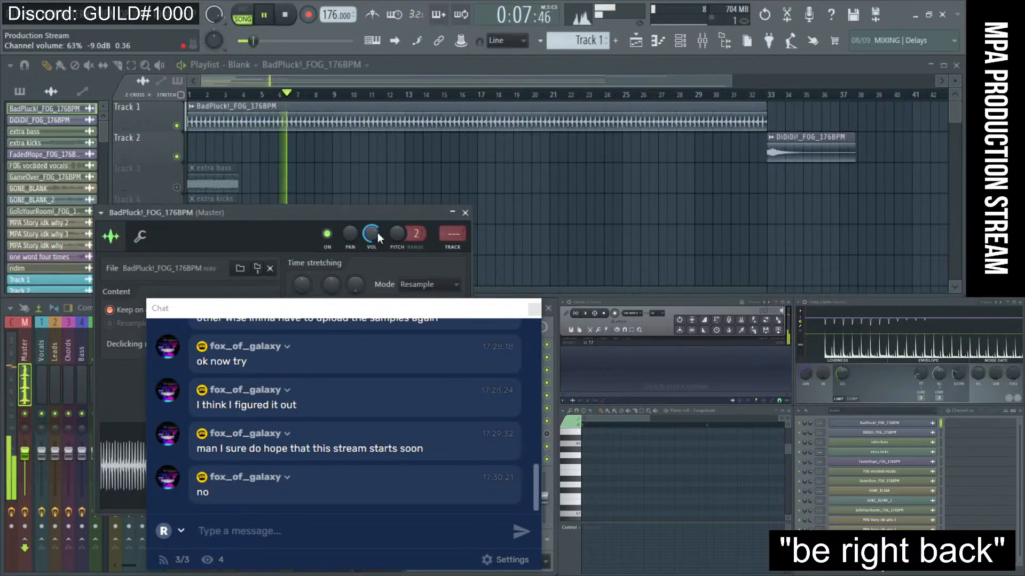
left_click_drag(366, 214, 758, 189)
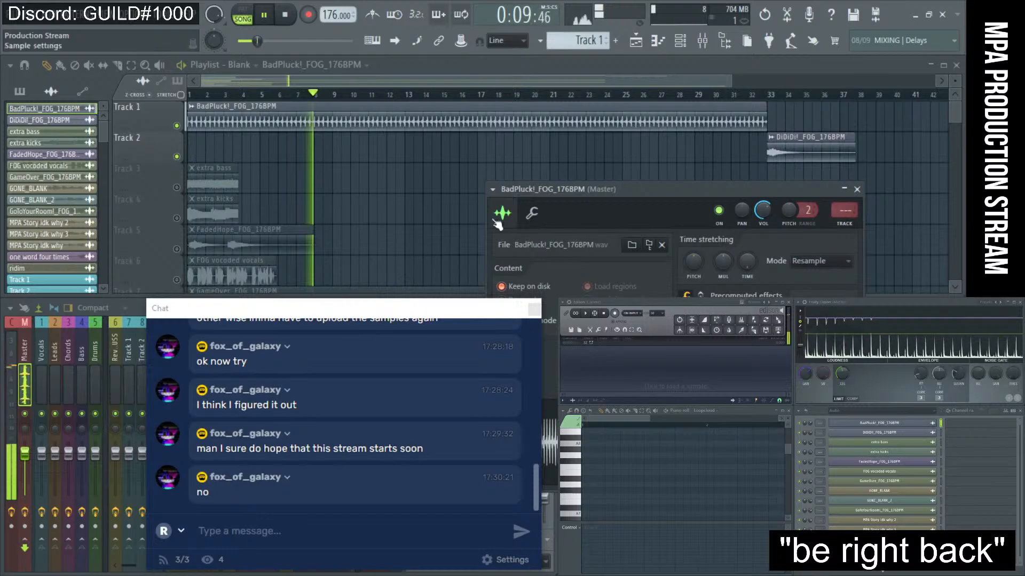
left_click(288, 17)
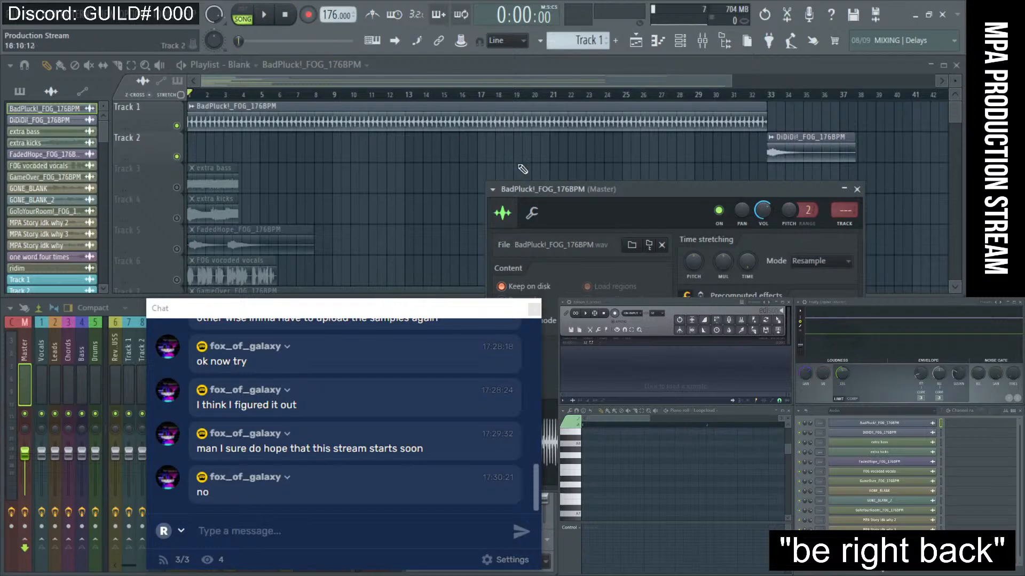
left_click(266, 17)
left_click(287, 17)
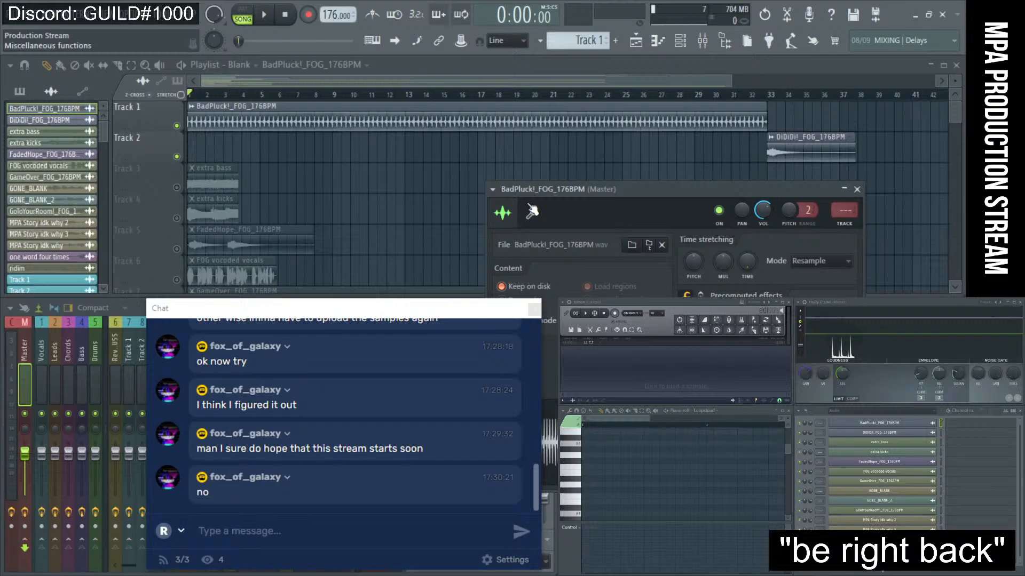
left_click(265, 17)
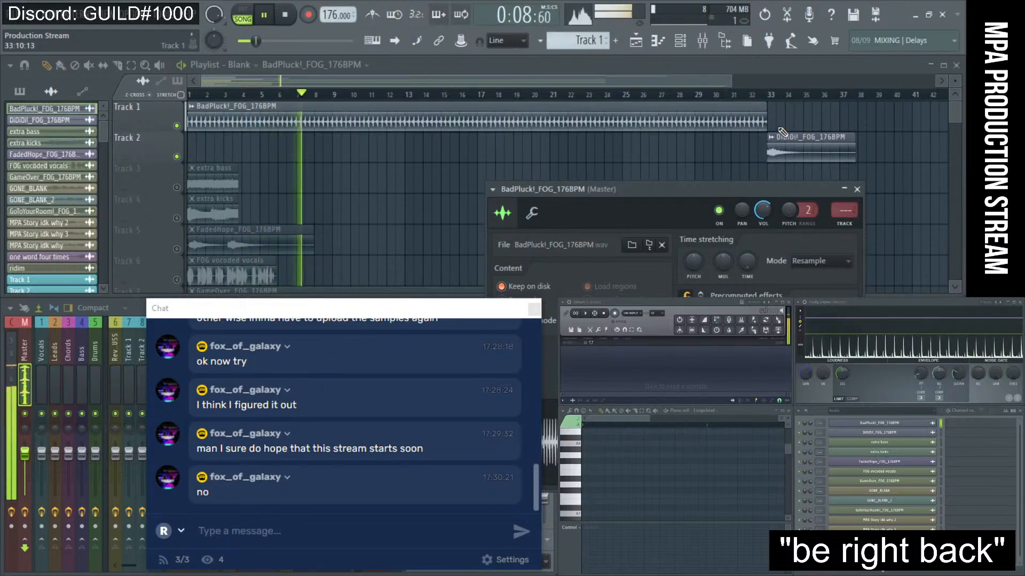
key("space")
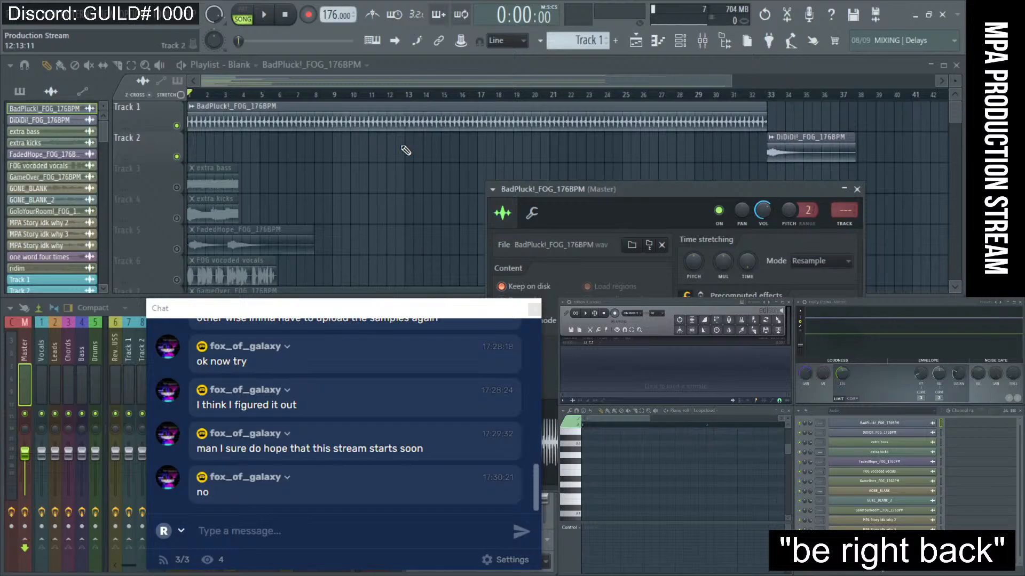
left_click_drag(374, 149, 209, 111)
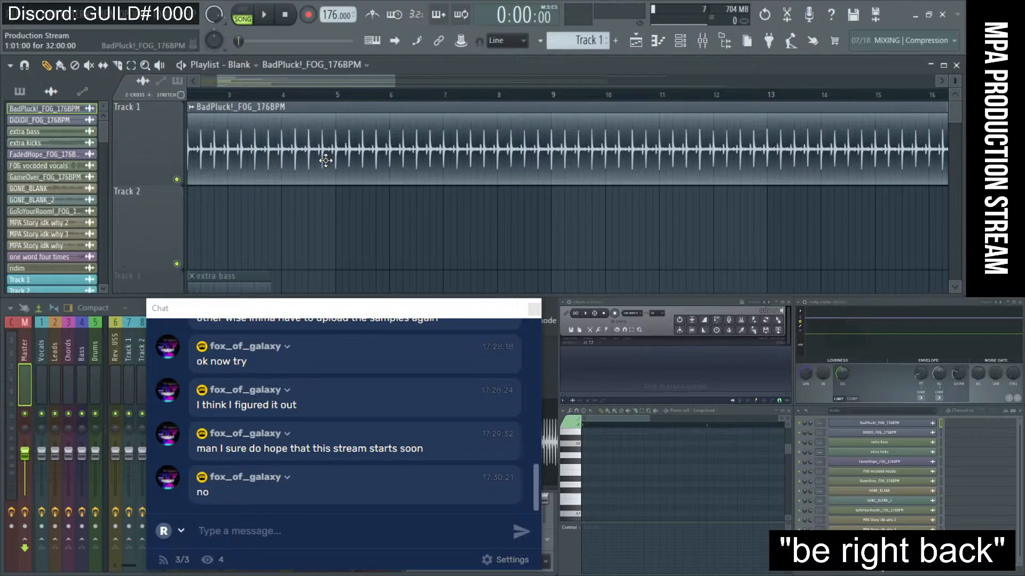
- Play the BadPluck!_FOG_176BPM clip from bar 1 with the whole clip in view
scroll(325, 161, "down", 2)
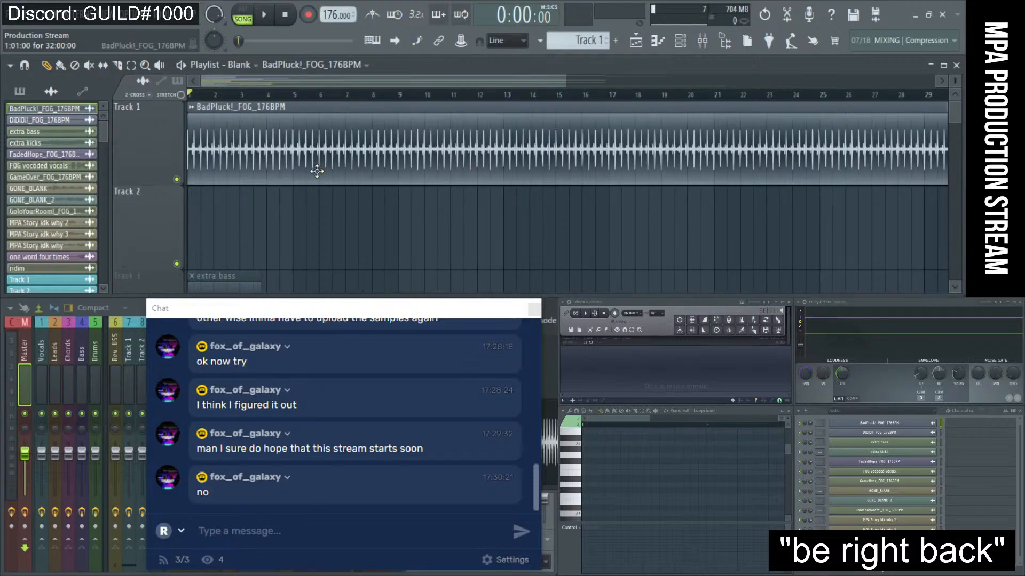
left_click(267, 16)
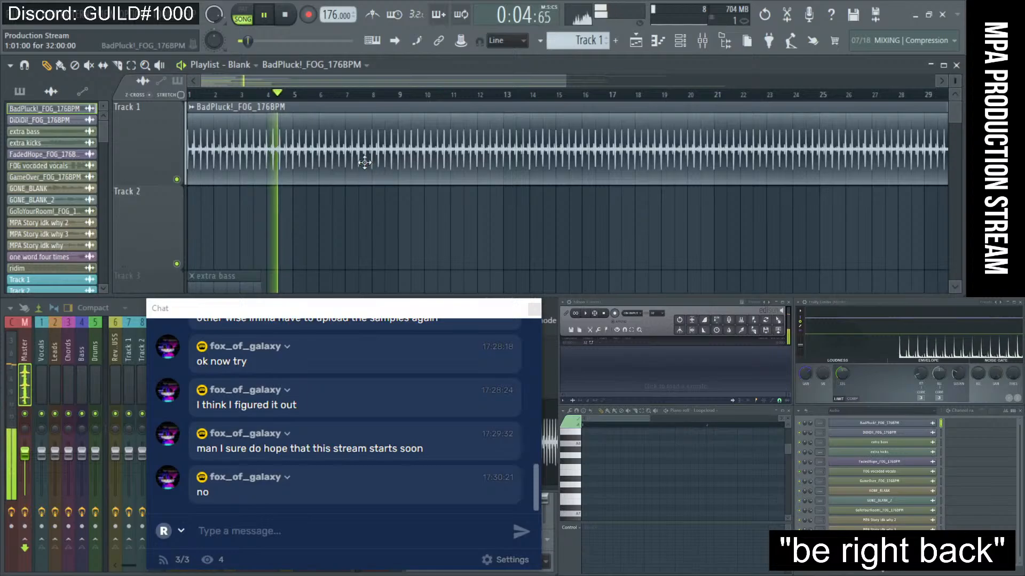
scroll(373, 174, "down", 2)
scroll(384, 185, "down", 1)
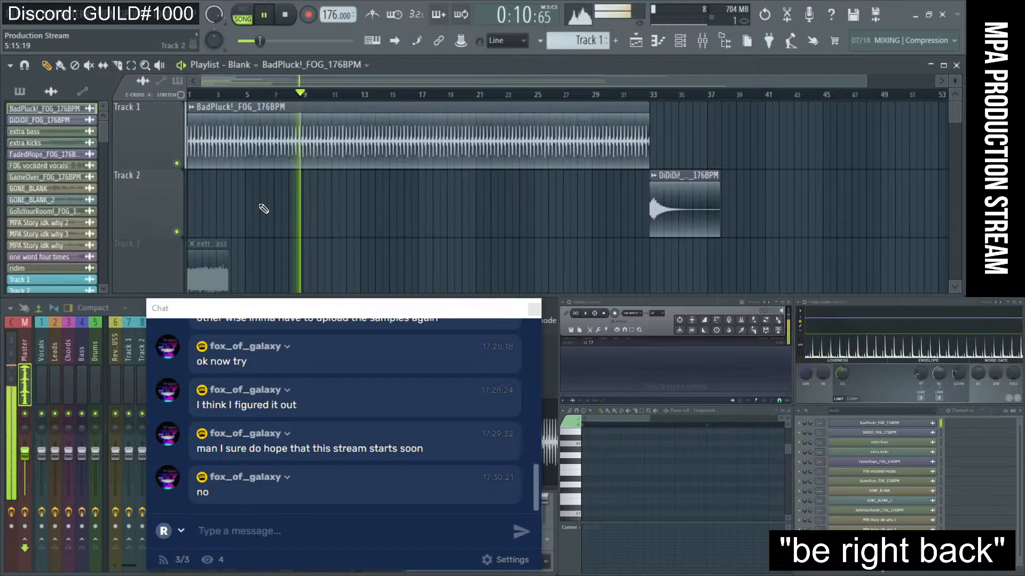
- Move the DiDiDi!_FOG_176BPM clip on Track 2 back to bar 1 and audition it together with the BadPluck clip
key("space")
left_click_drag(692, 195, 168, 208)
key("space")
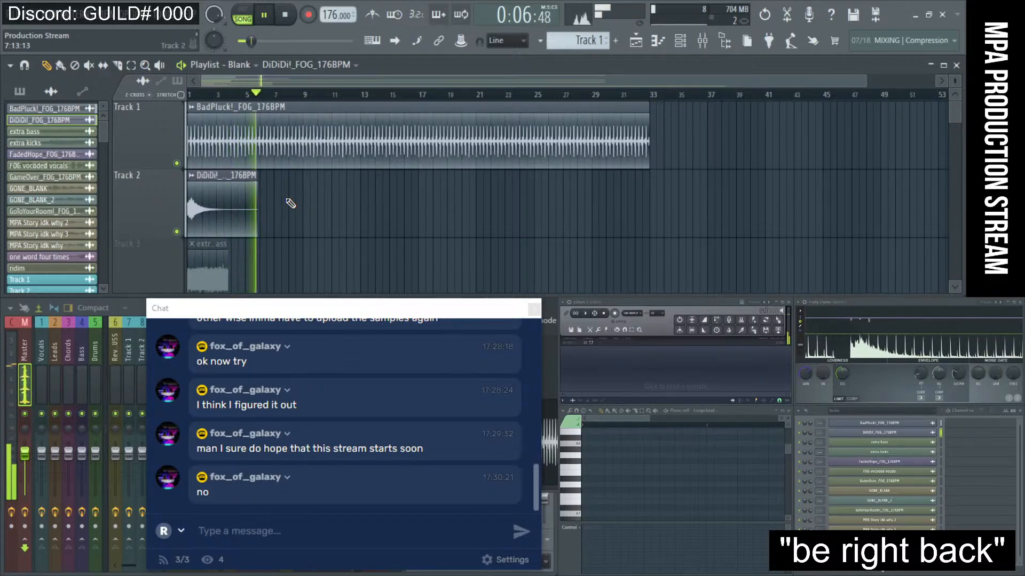
key("space")
- Leave only Track 3 unmuted and audition its extra bass clip from bar 1
scroll(269, 211, "down", 1)
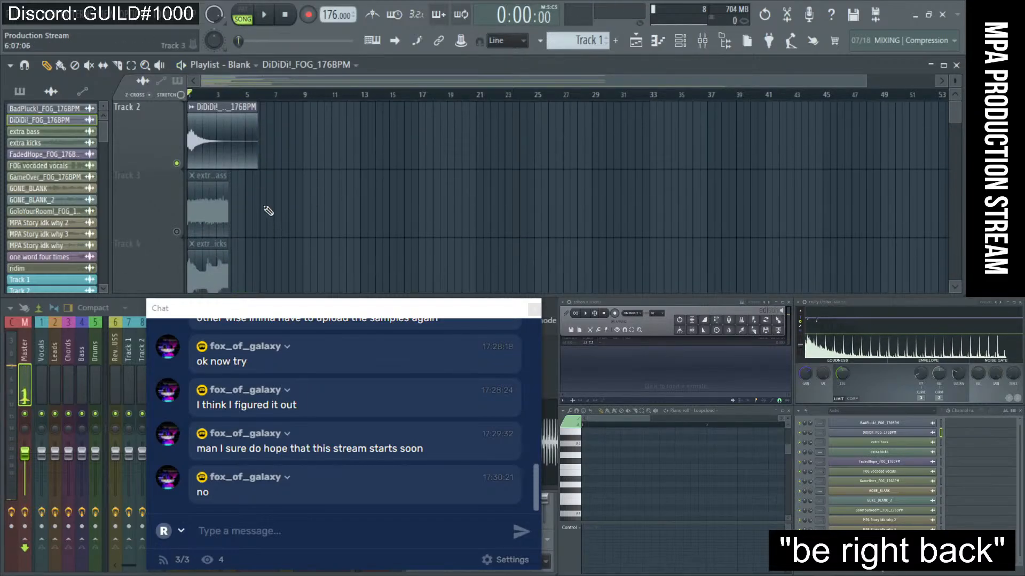
scroll(268, 211, "up", 1)
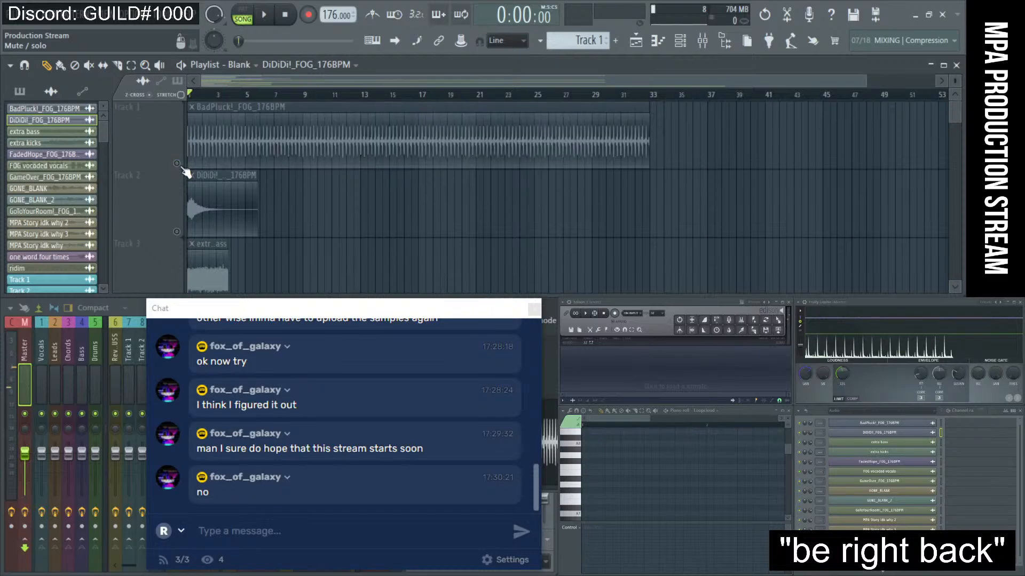
scroll(251, 215, "down", 1)
left_click(177, 233)
left_click_drag(320, 216, 189, 225)
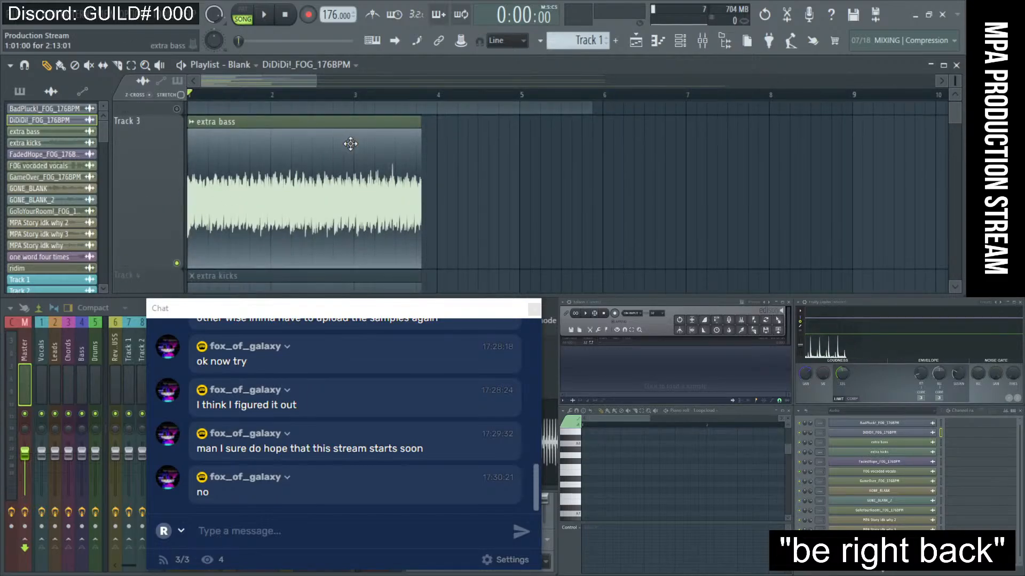
key("space")
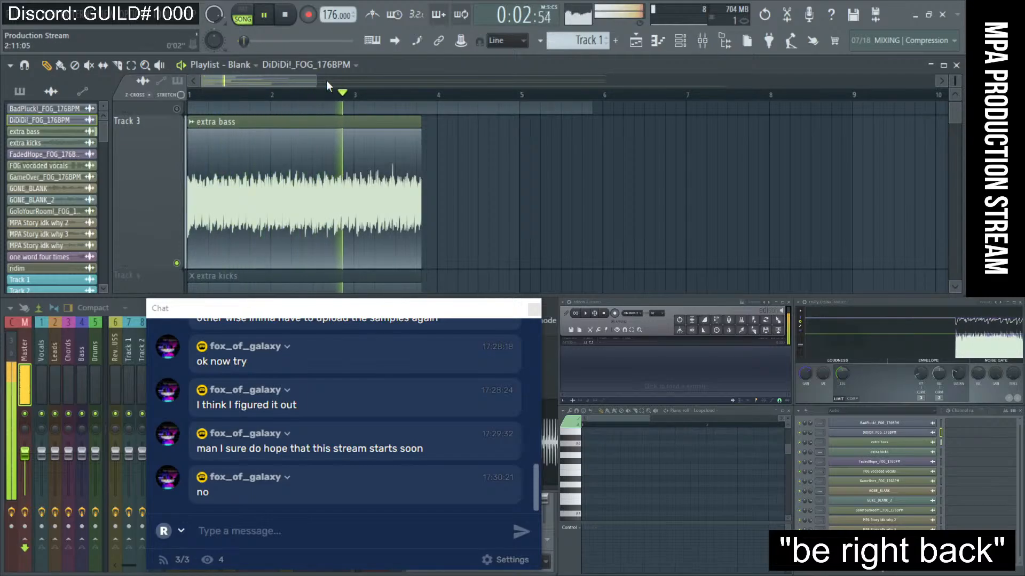
key("space")
- Lower the extra bass channel's volume to 57% while listening to the clip
left_click(306, 170)
double_click(306, 170)
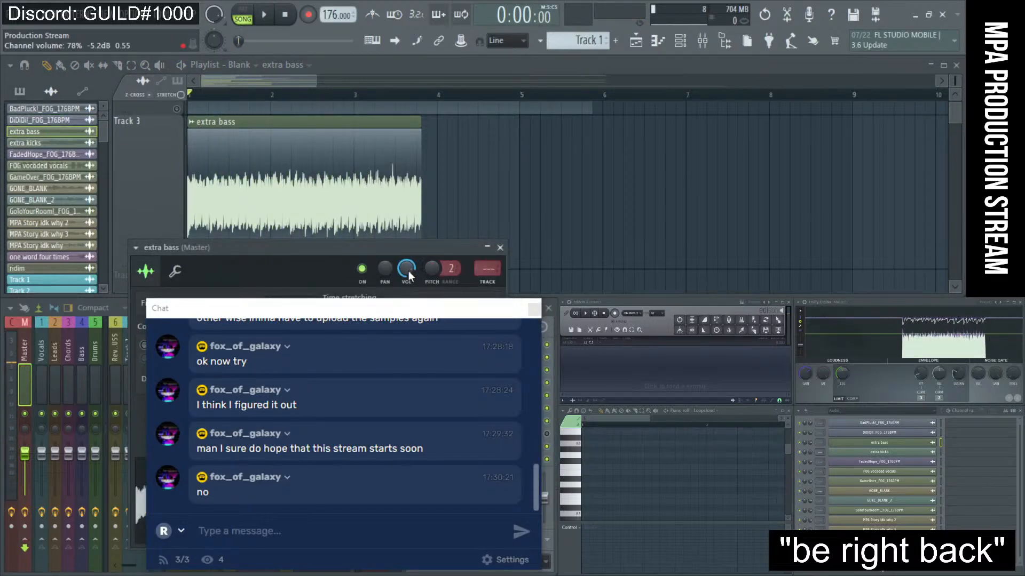
scroll(407, 268, "down", 3)
key("space")
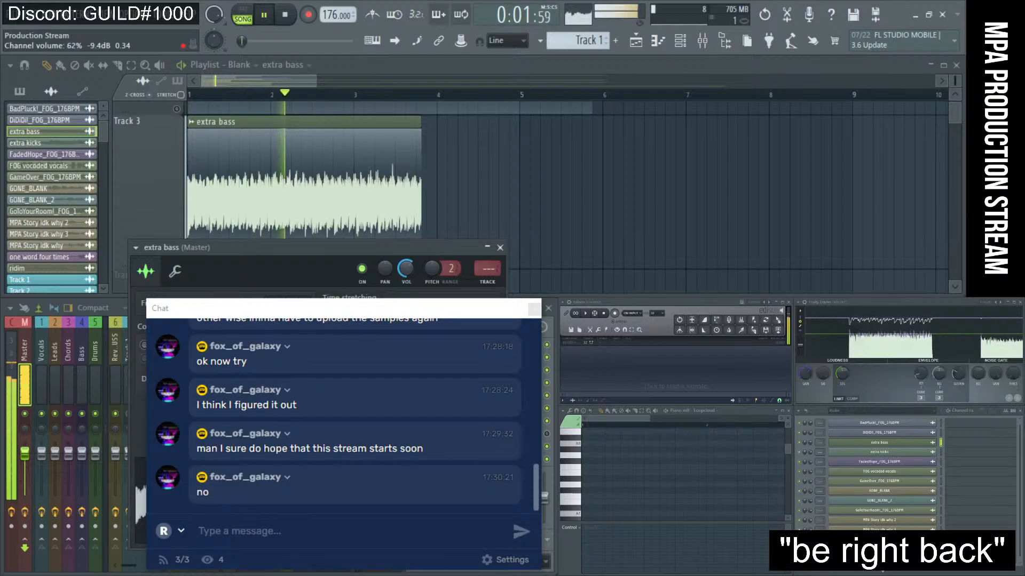
scroll(406, 269, "down", 1)
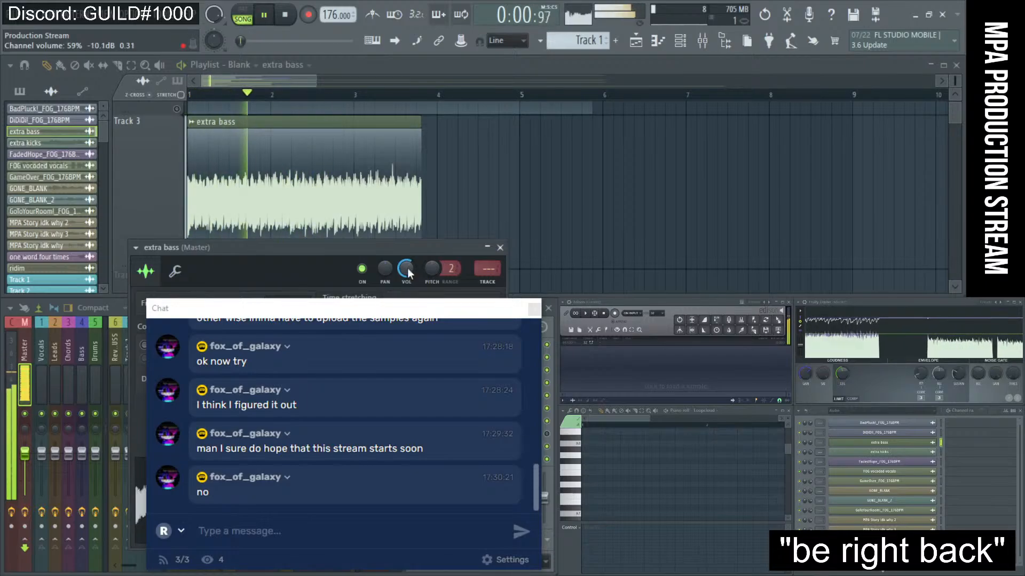
scroll(409, 273, "down", 1)
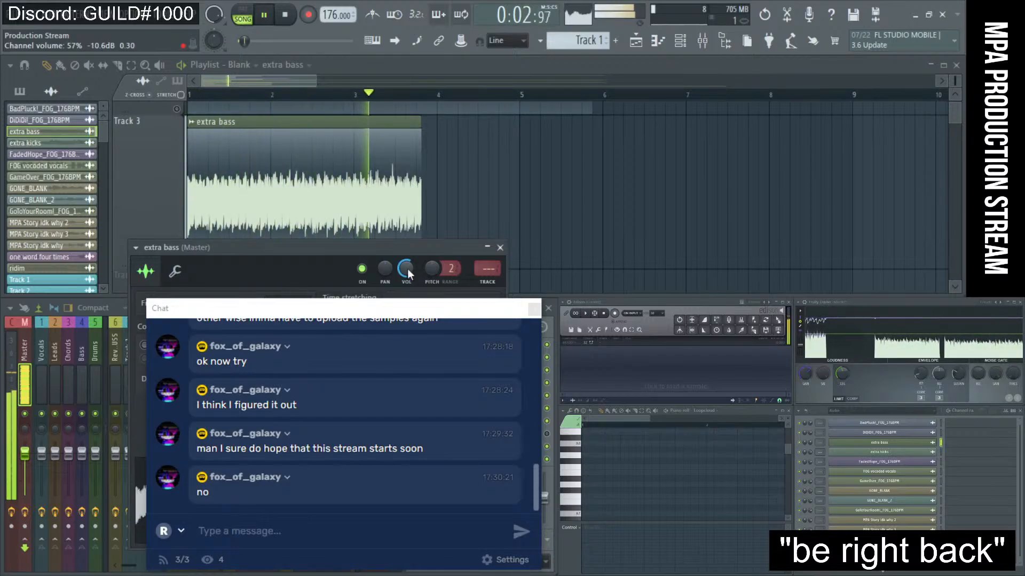
key("space")
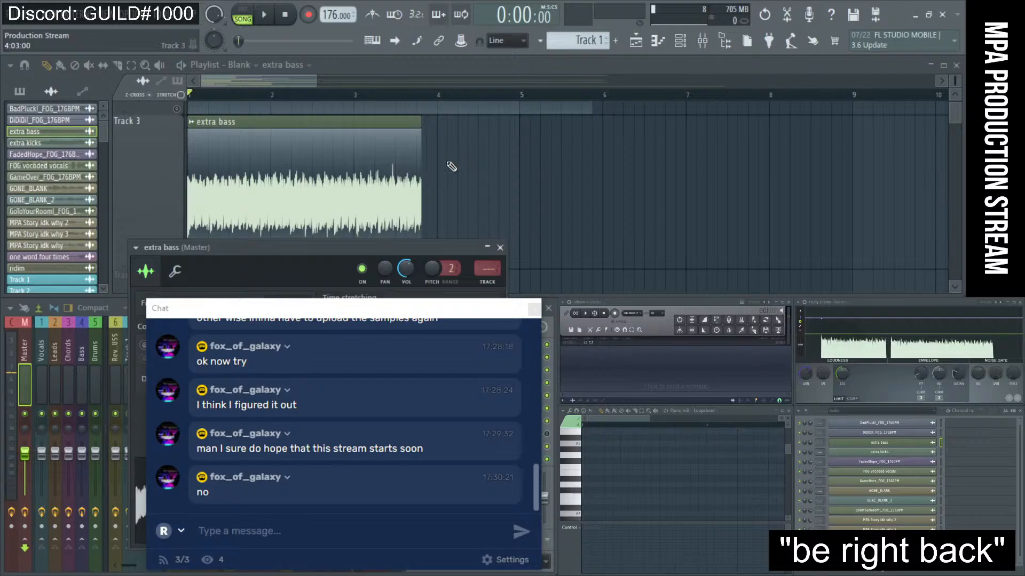
- Set the project tempo to 125 BPM, inspect how the extra bass clip's end fits the bar grid, and audition it
left_click_drag(421, 248, 728, 149)
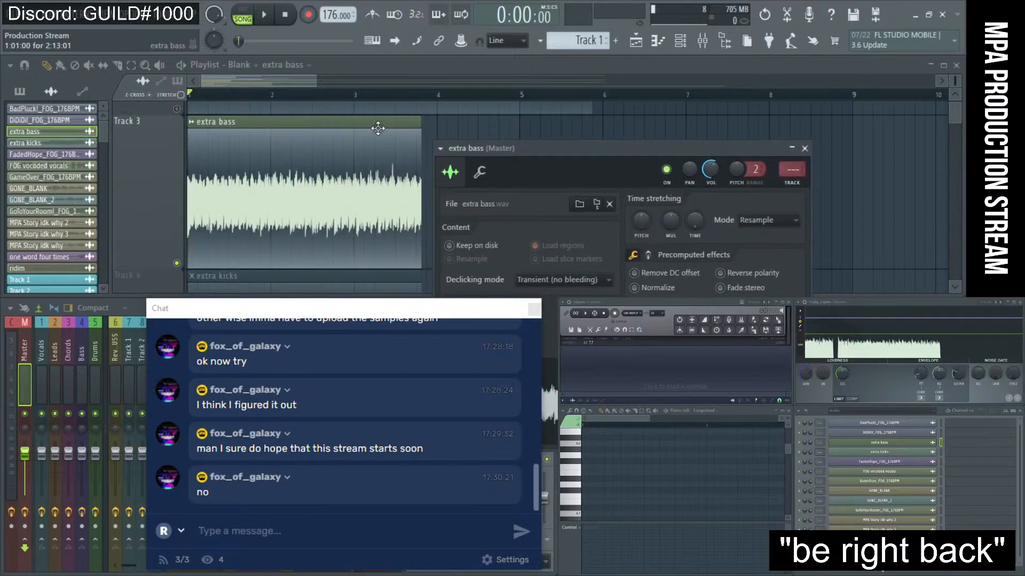
left_click_drag(314, 85, 293, 88)
left_click_drag(329, 15, 330, 47)
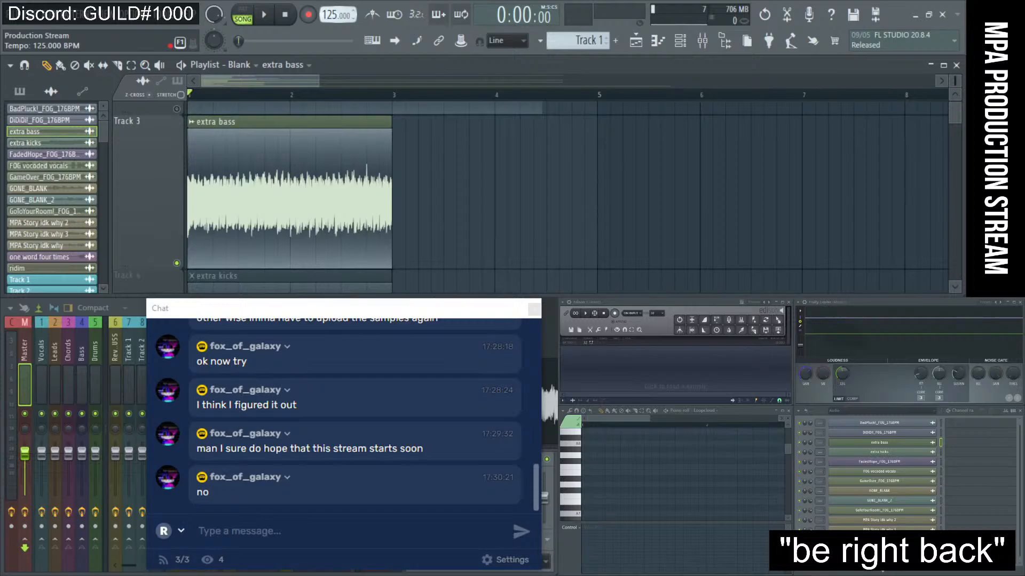
scroll(391, 140, "up", 6)
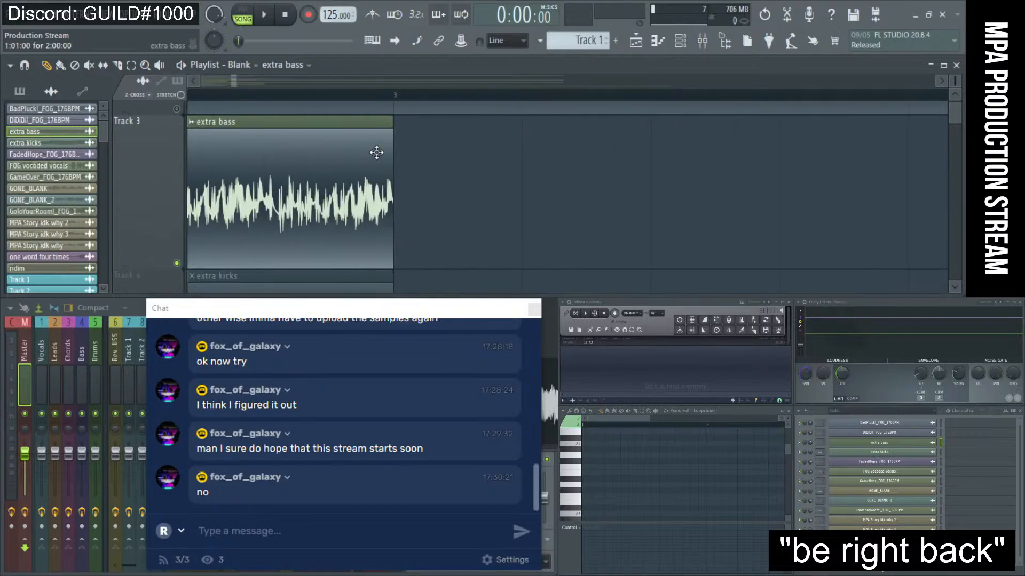
key("space")
right_click(508, 167, "ctrl")
key("space")
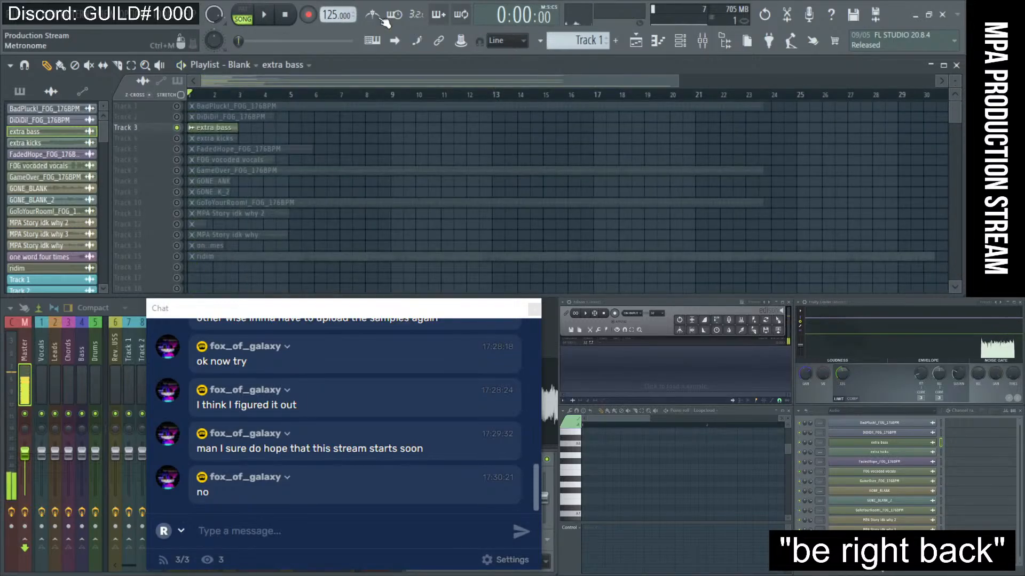
- Set a loop region from bar 1 to bar 3 over the extra bass clip and listen to it repeat
key("space")
right_click(274, 159, "ctrl")
left_click_drag(251, 159, 193, 111)
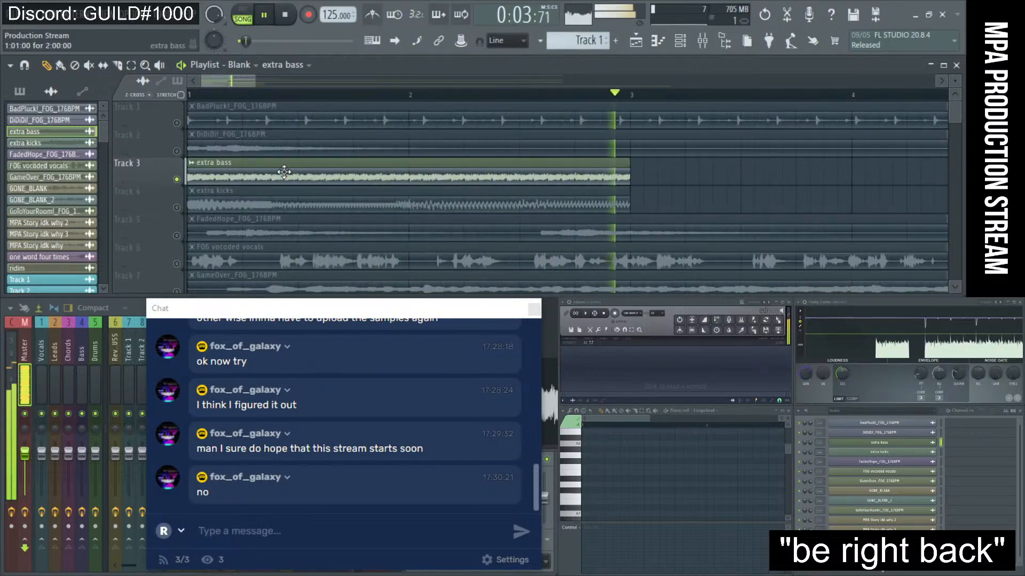
key("space")
left_click_drag(634, 101, 189, 123)
key("space")
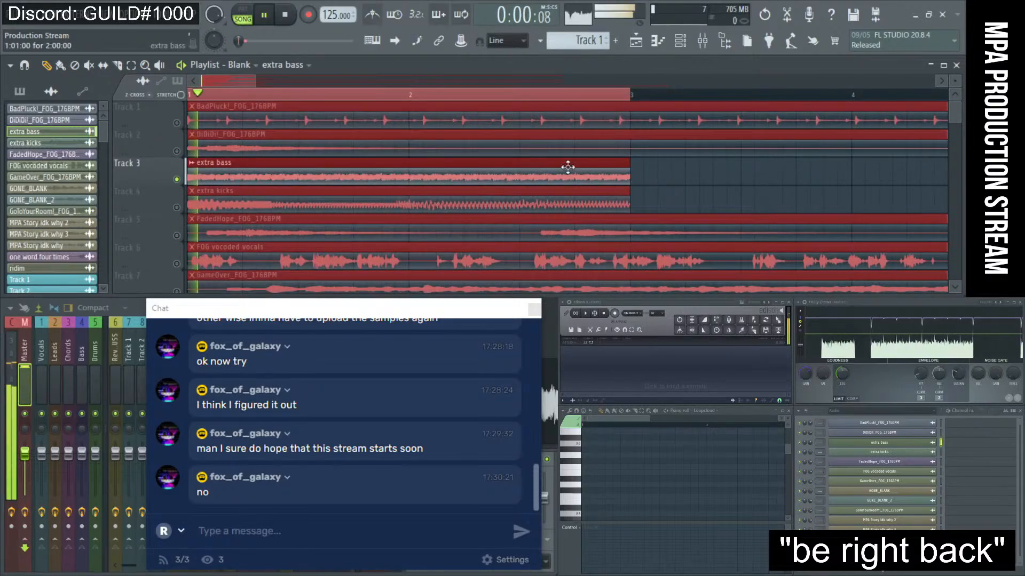
left_click(693, 181, "ctrl")
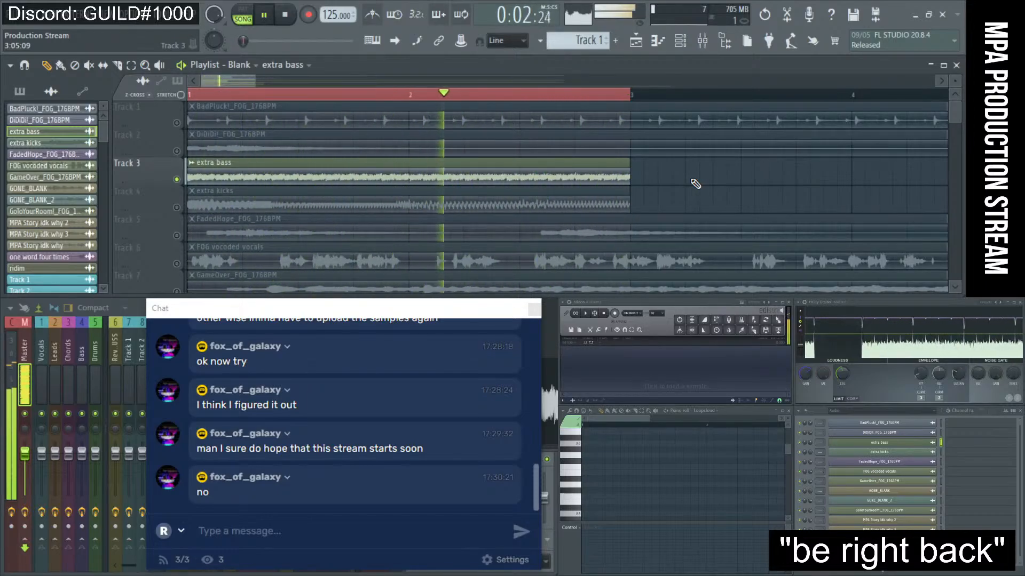
key("space")
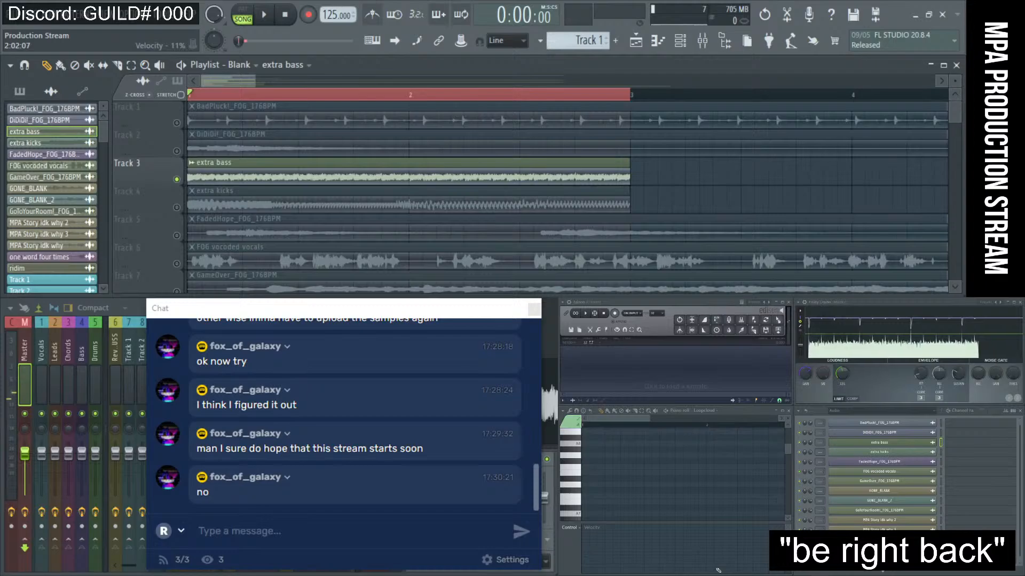
- Switch to the MPA Collabs - Season 1 sheet in Google Sheets and review the collabs' BPMs, keys and notes
key("alt+Tab")
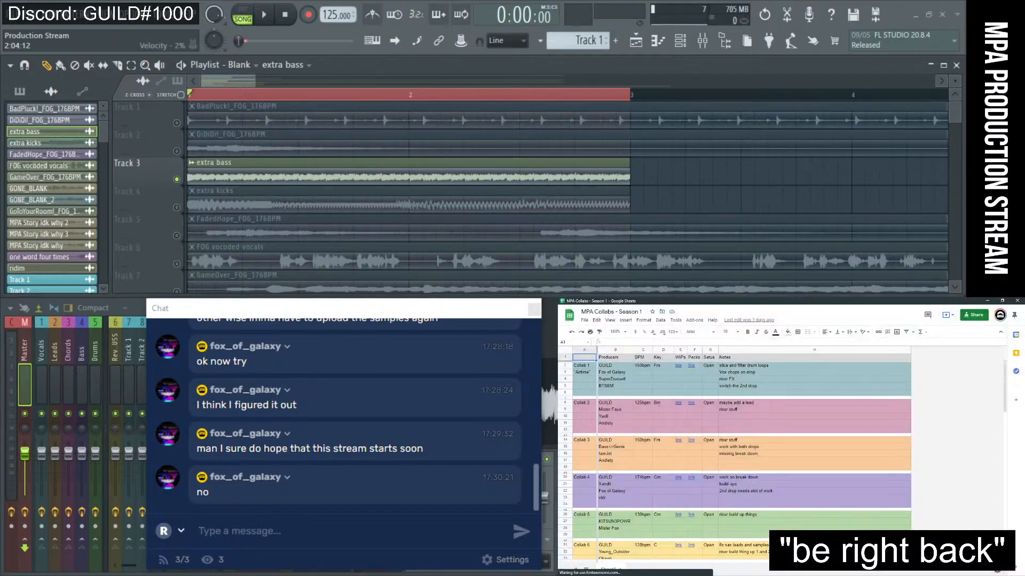
scroll(822, 488, "down", 3)
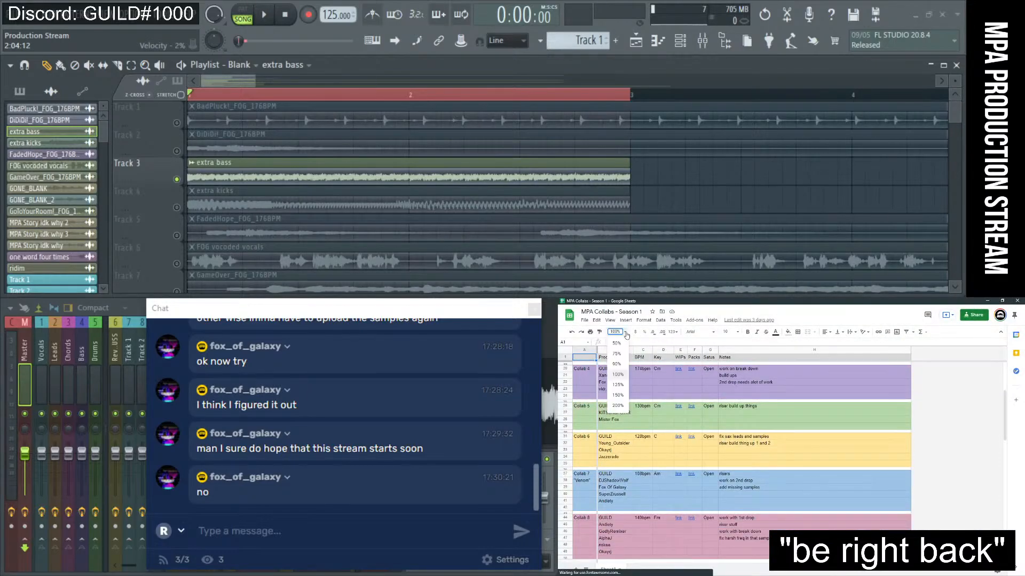
left_click(621, 387)
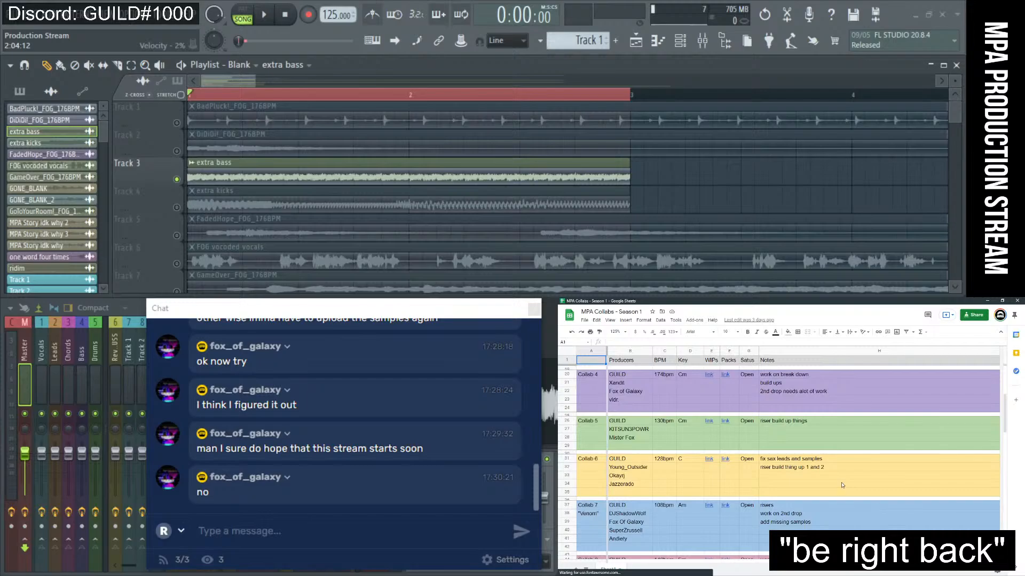
left_click(843, 487)
scroll(843, 489, "down", 3)
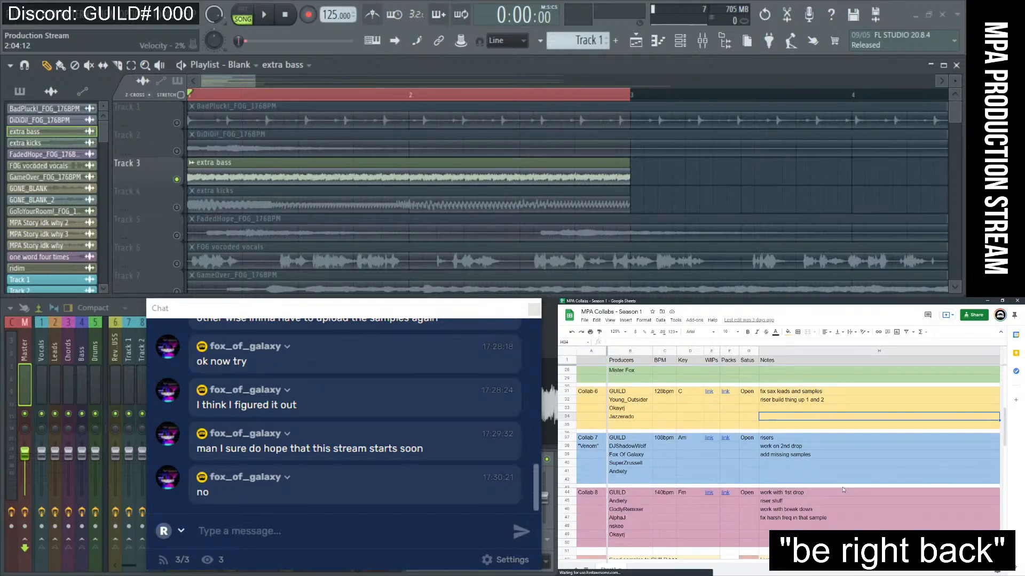
scroll(843, 490, "up", 5)
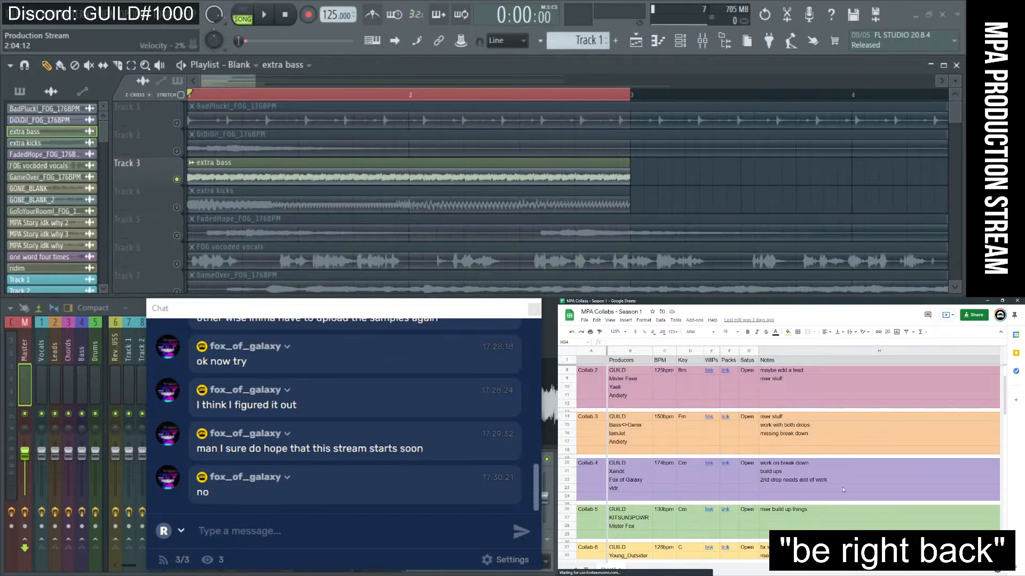
left_click(644, 425)
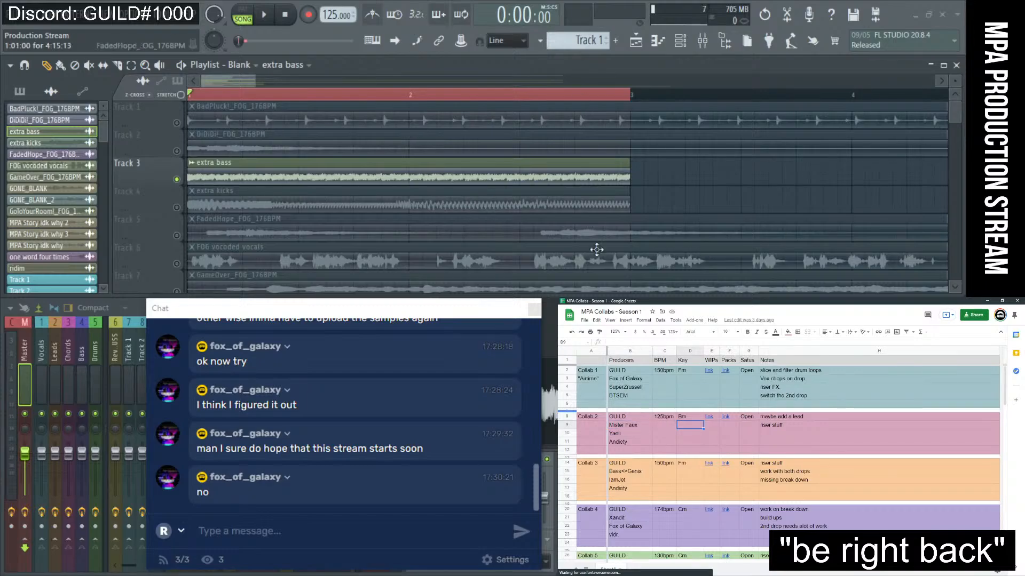
- Return to the FL Studio playlist and audition the looped extra bass clip again from bar 1
left_click(244, 172)
key("space")
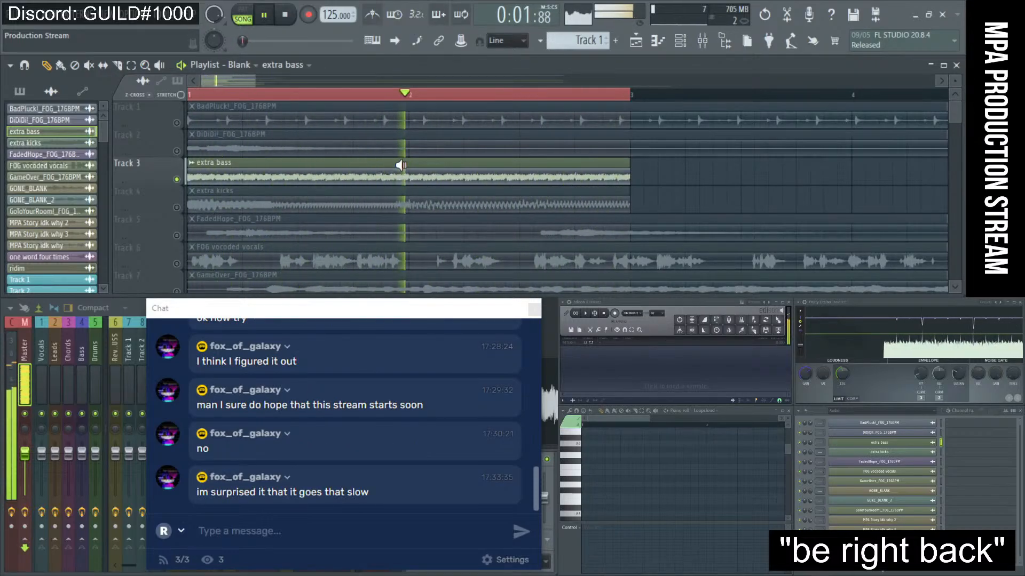
key("space")
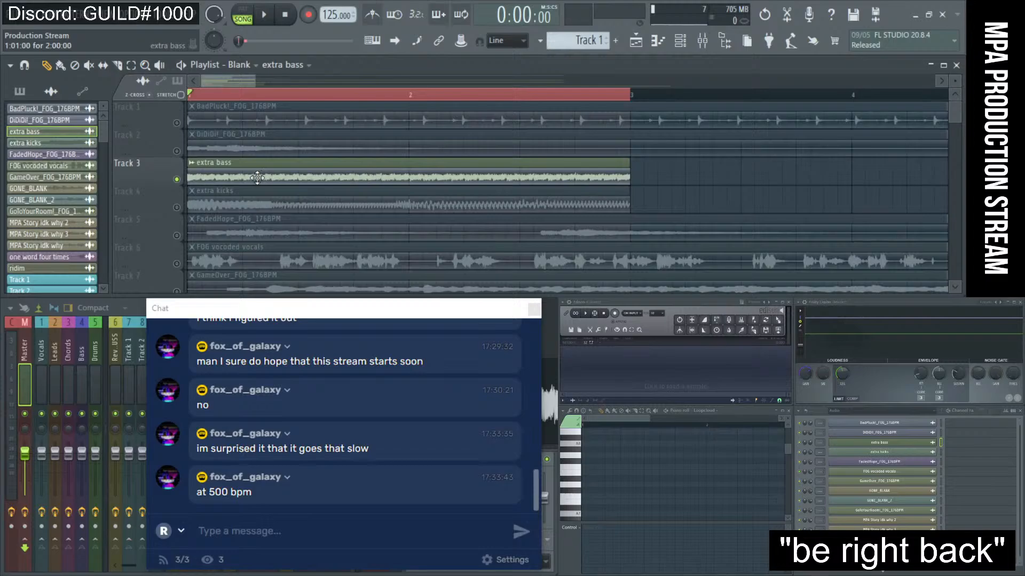
left_click_drag(258, 178, 228, 175)
key("space")
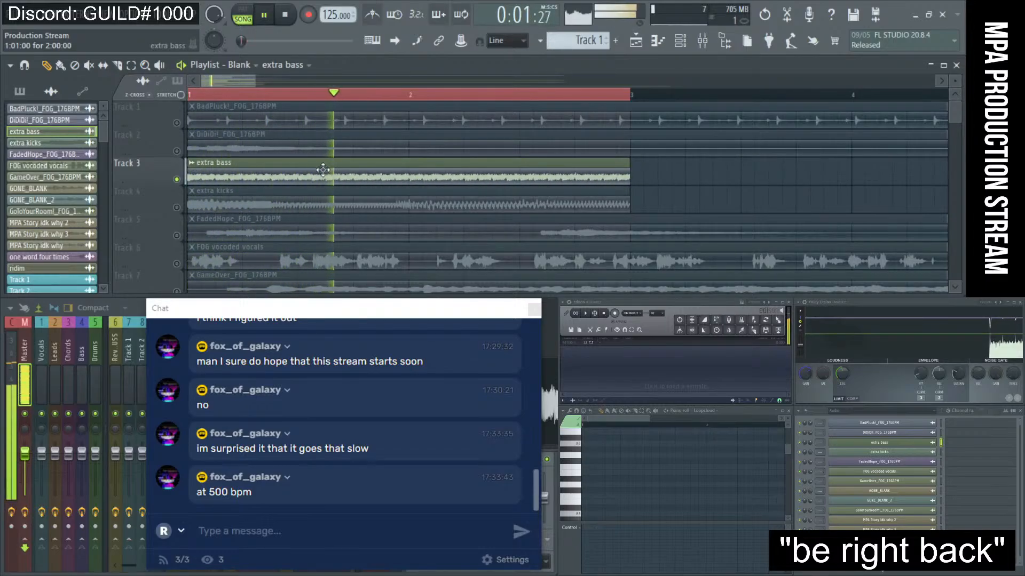
key("space")
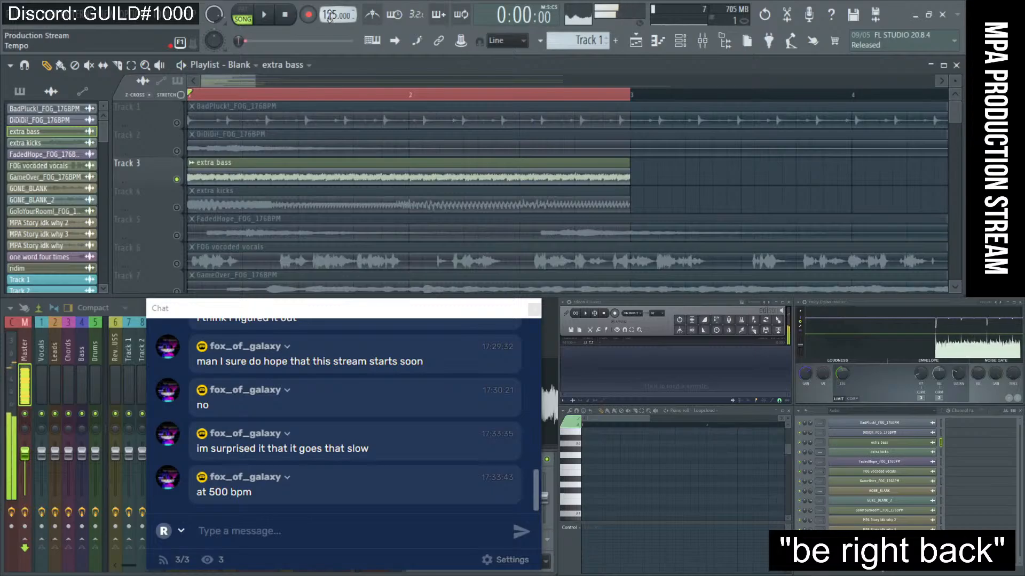
- Set the project tempo to 500 BPM and audition the extra bass clip at that speed
mouse_move(334, 15)
left_mouse_down()
mouse_move(333, 1)
mouse_move(334, 26)
mouse_move(333, 0)
mouse_move(334, 32)
mouse_move(333, 0)
left_mouse_up()
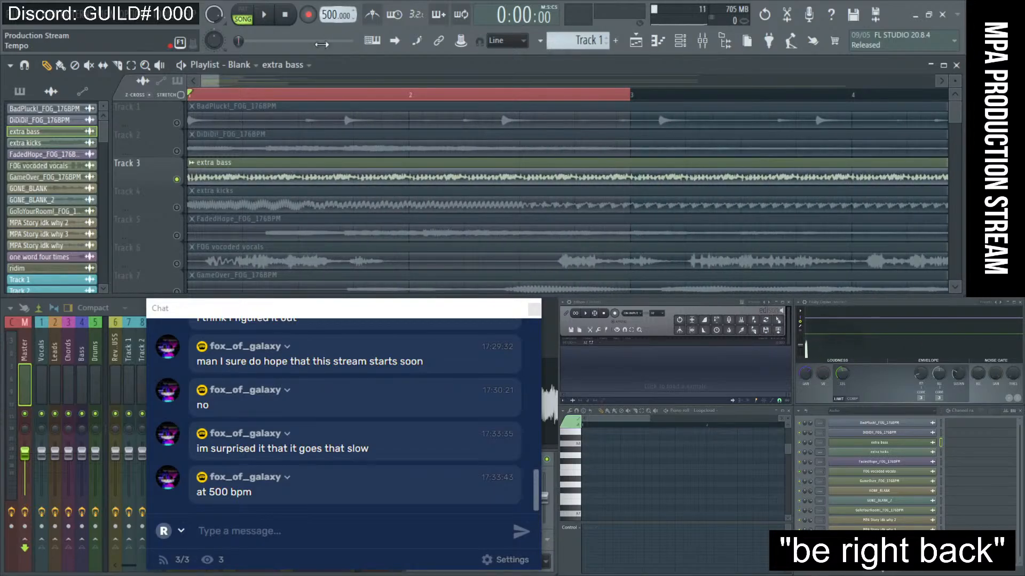
key("space")
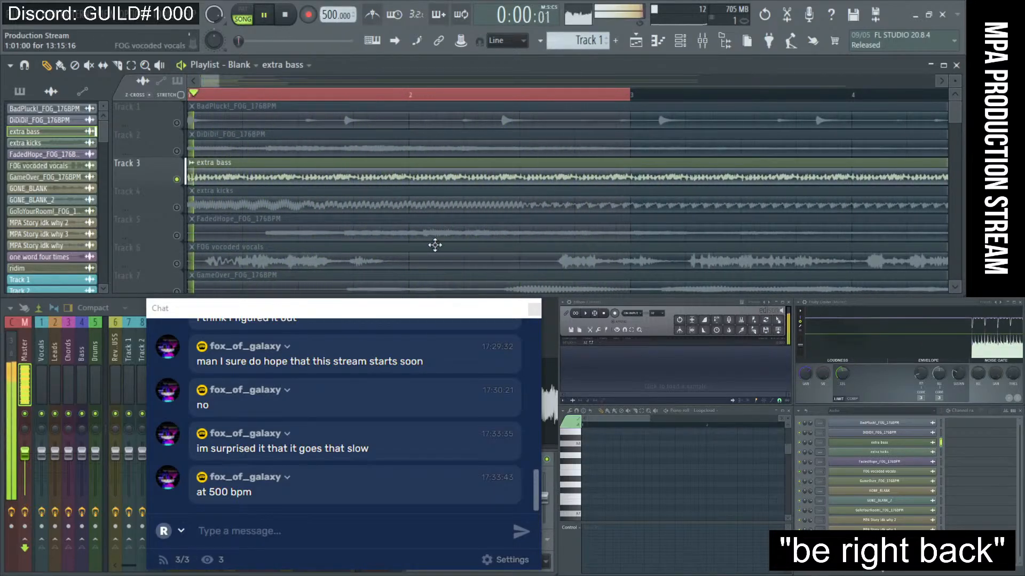
scroll(455, 197, "down", 2, "ctrl")
scroll(455, 197, "down", 2, "ctrl")
key("space")
- Extend the loop region from bar 1 to bar 9 to span the full extra bass clip, and play it
key("ctrl+a")
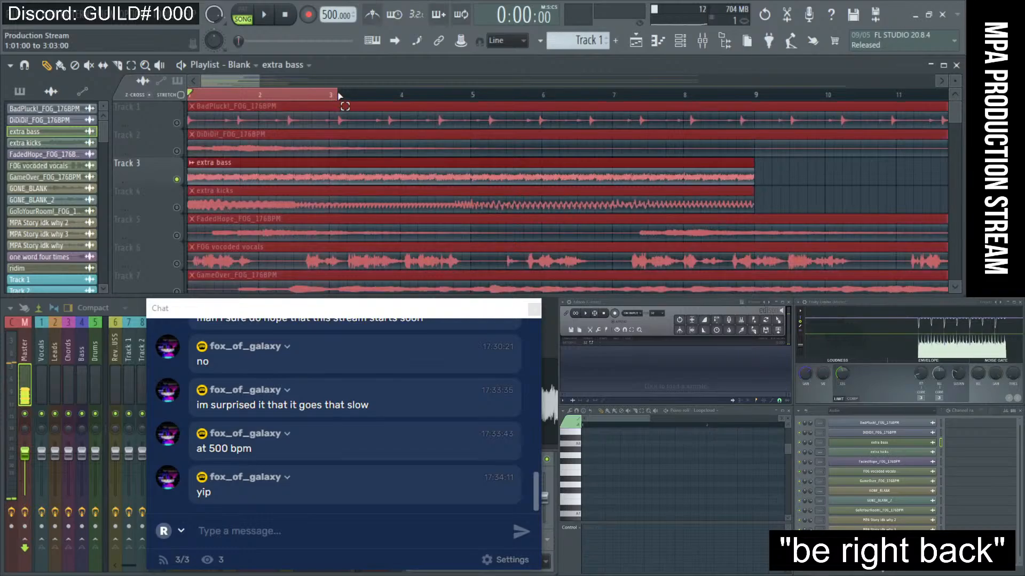
key("ctrl+d")
key("space")
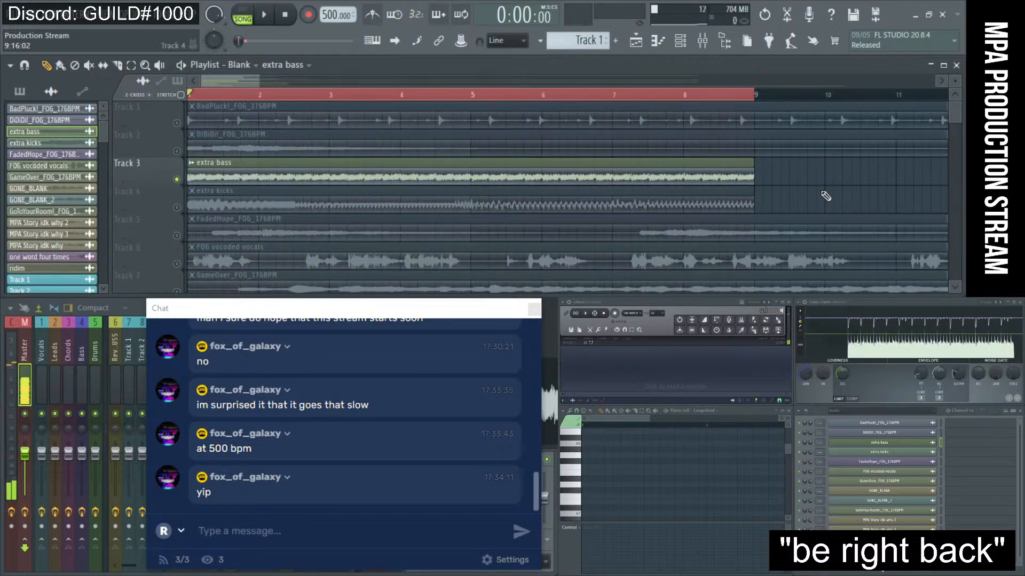
- Play the extra bass clip once more and set the project tempo to 125 BPM
key("space")
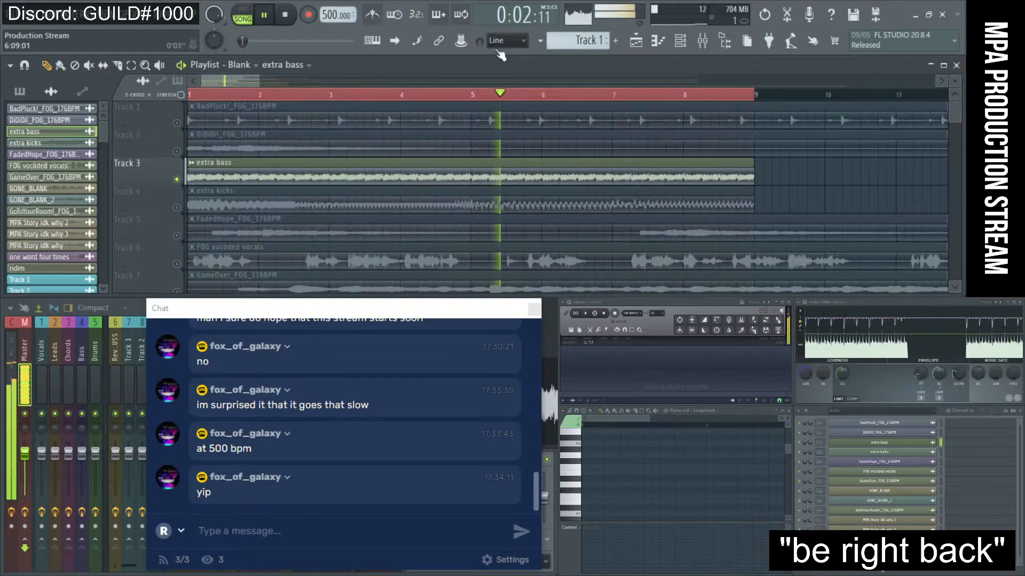
key("space")
left_click_drag(330, 15, 331, 147)
mouse_move(330, 15)
left_mouse_down()
mouse_move(330, 27)
mouse_move(330, 5)
mouse_move(329, 13)
left_mouse_up()
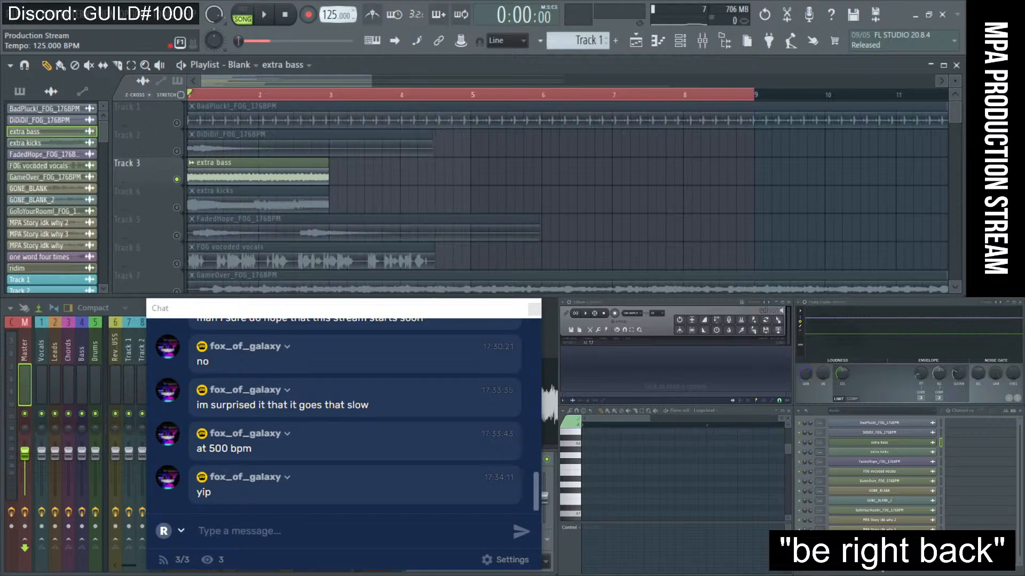
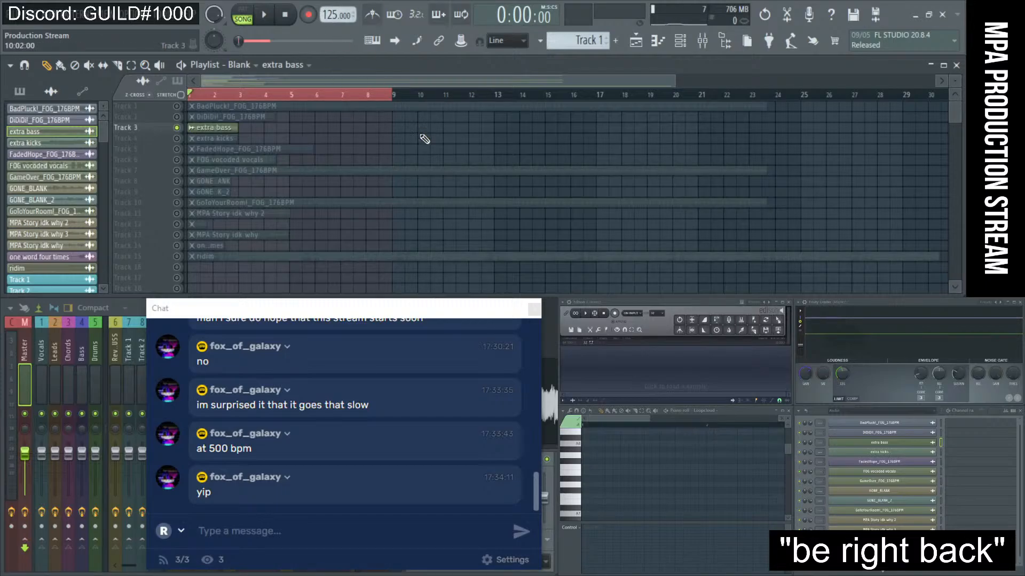
- Mute the extra bass track, unmute the extra kicks track and audition extra kicks from bar 1
left_click_drag(297, 154, 154, 96)
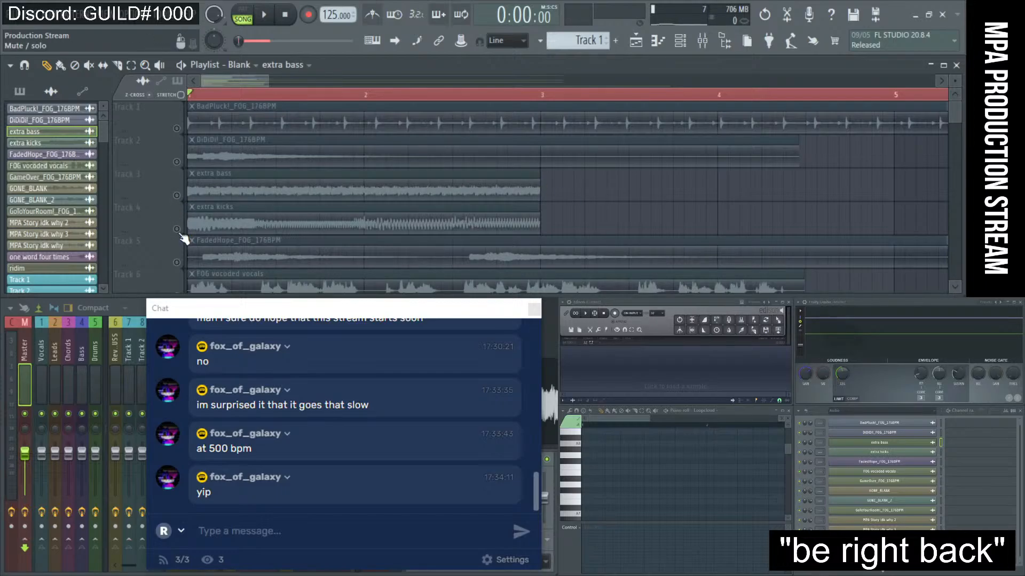
key("space")
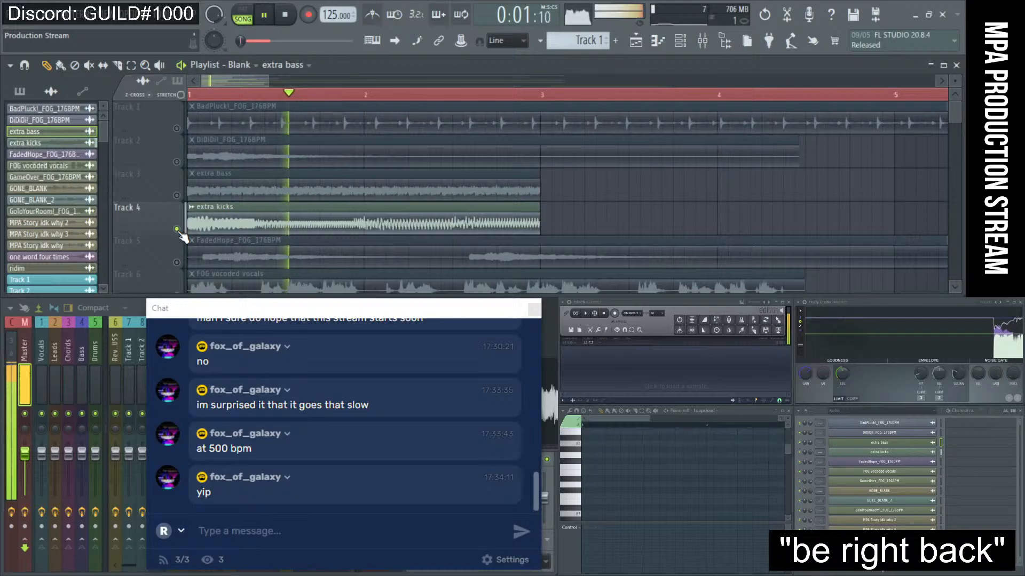
left_click(258, 213)
key("space")
- Lower the extra kicks channel volume to about 40% and play the clip at that level
double_click(257, 214)
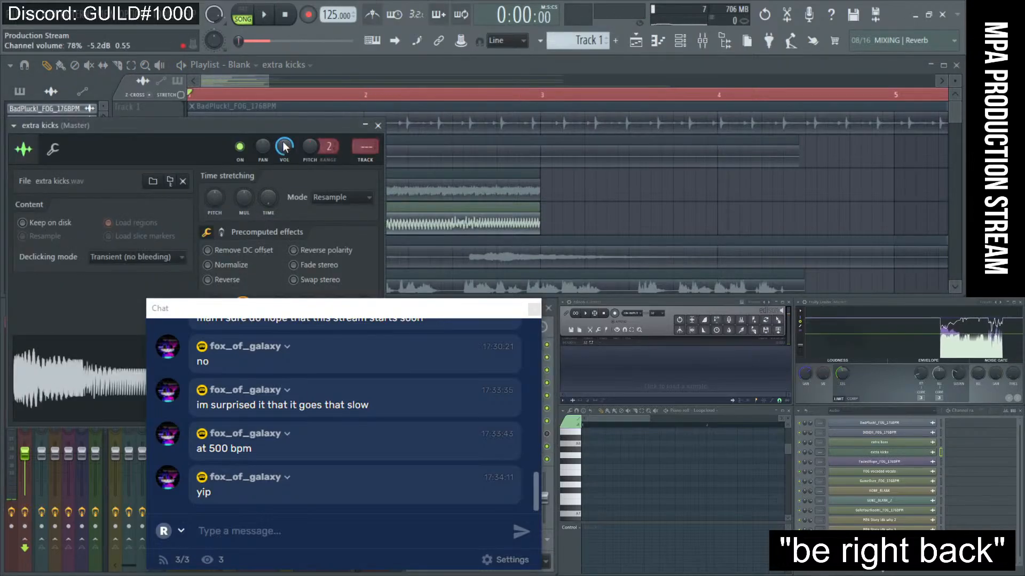
key("space")
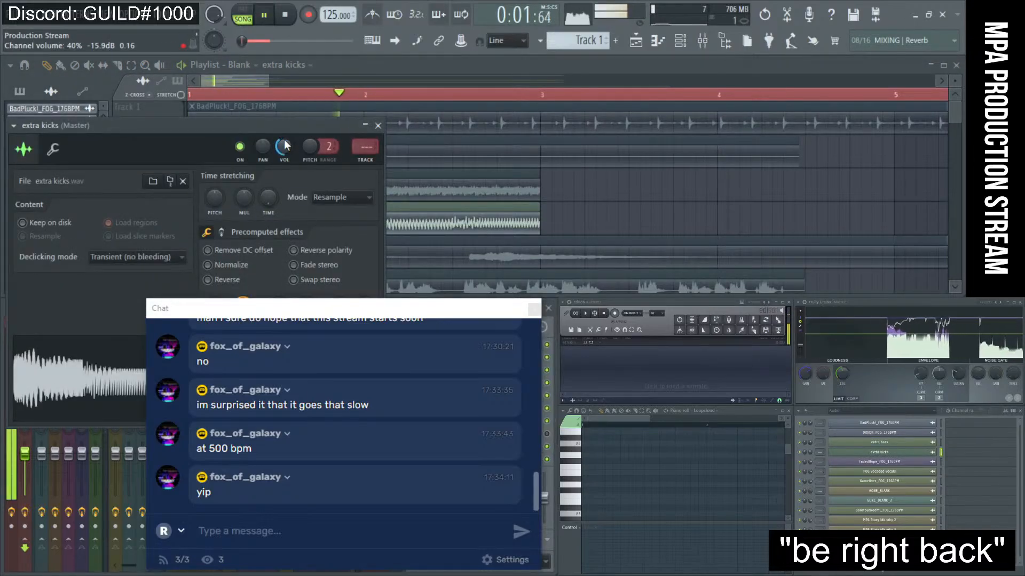
right_click(561, 195)
- Audition extra bass together with extra kicks, checking the extra bass channel settings, and move the chat window off the mixer
left_click(177, 195)
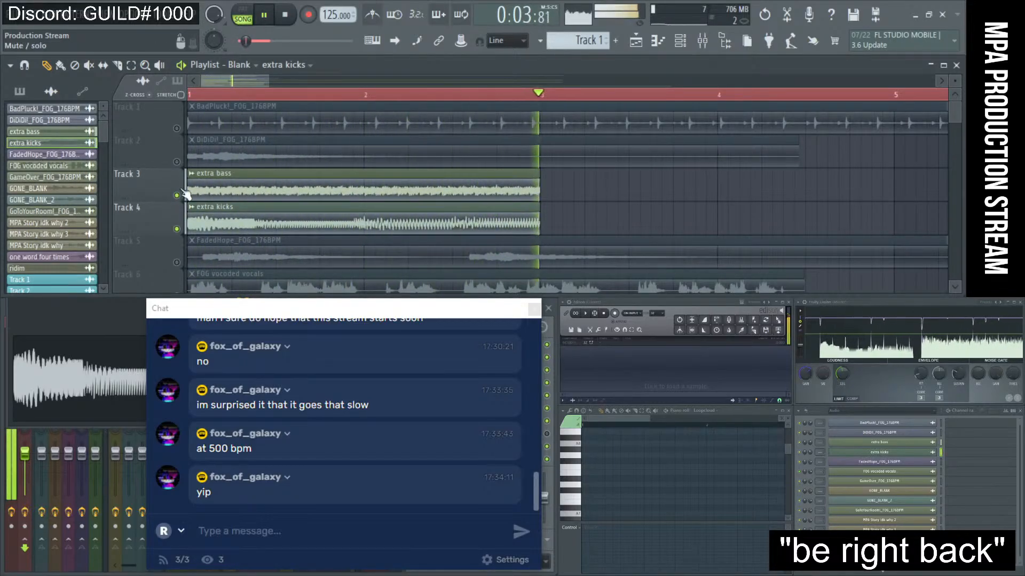
key("space")
double_click(230, 183)
left_click(480, 172)
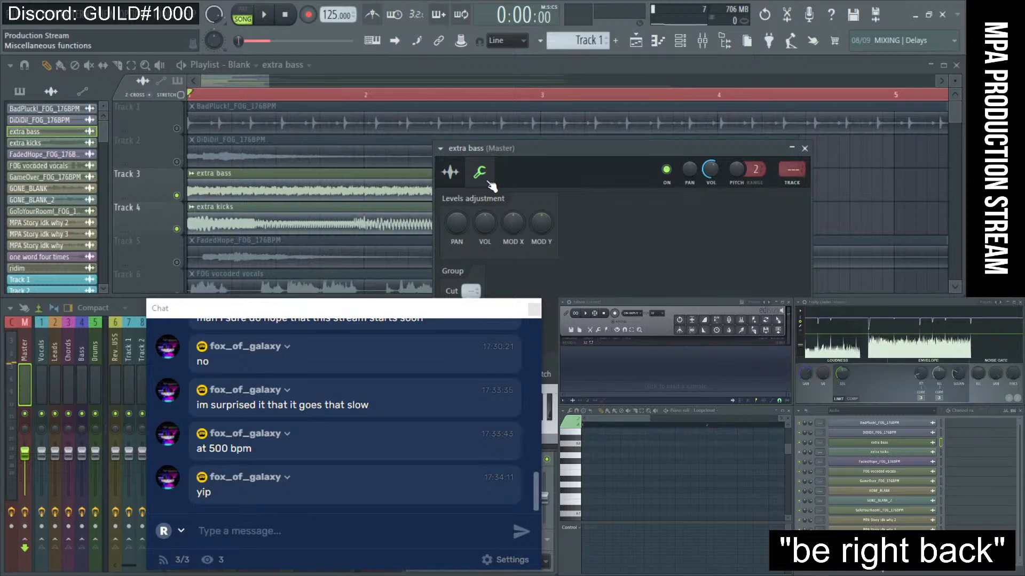
key("space")
left_click(450, 172)
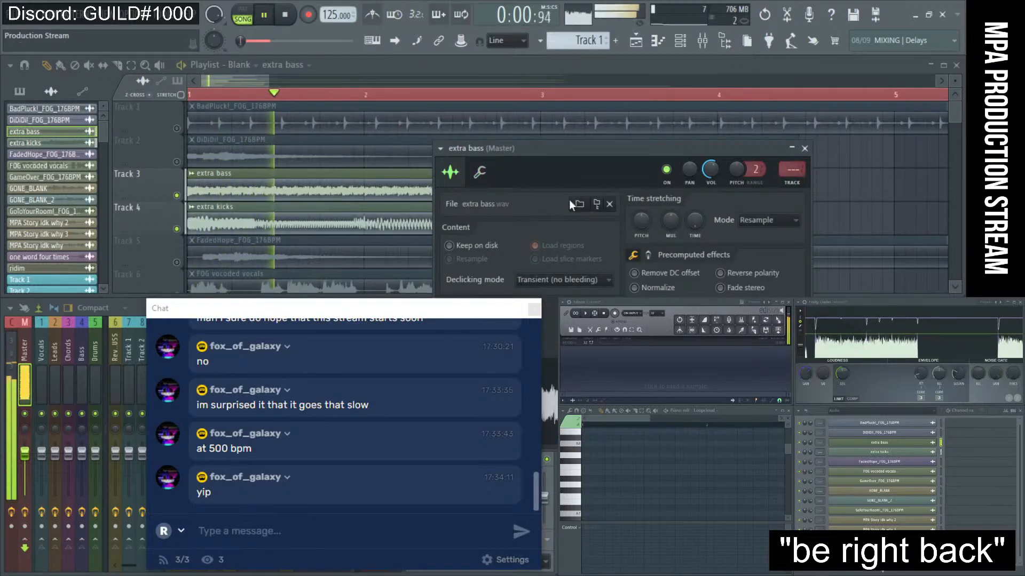
left_click(803, 148)
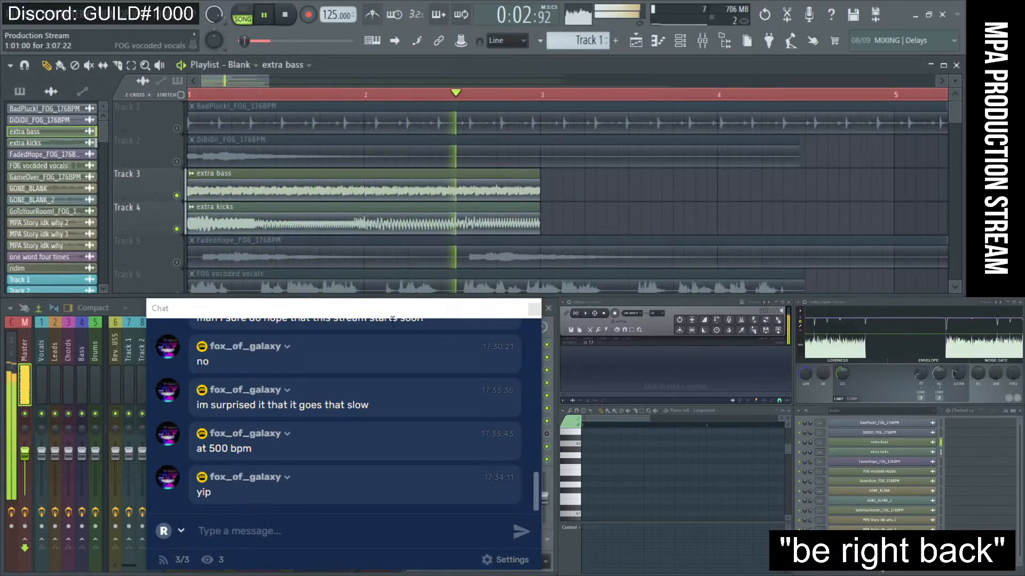
left_click_drag(511, 315, 868, 324)
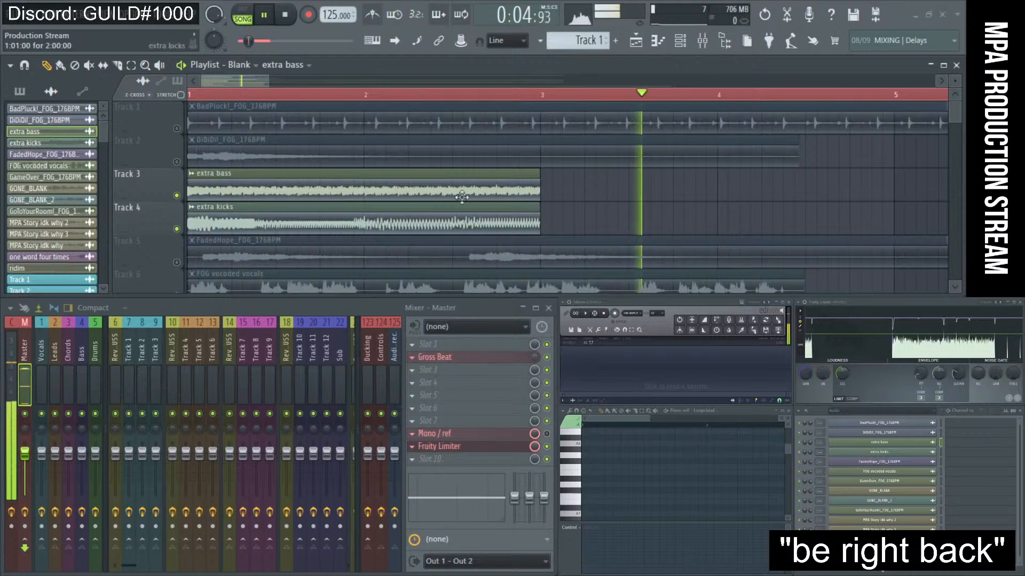
left_click(288, 17)
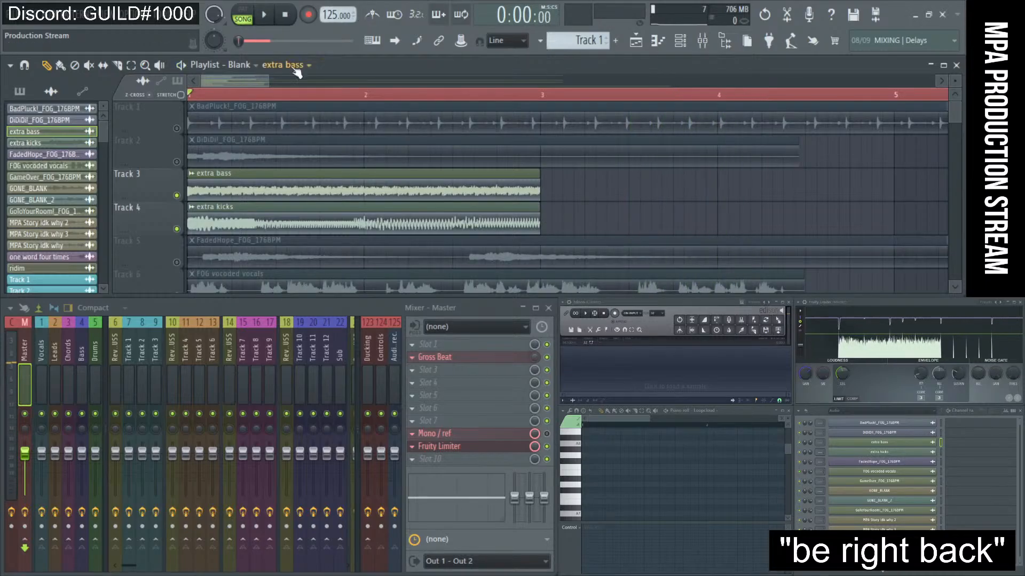
- Mute the extra bass and extra kicks tracks and unmute the FadedHope_FOG_176BPM track
left_click(176, 196)
left_click(176, 229)
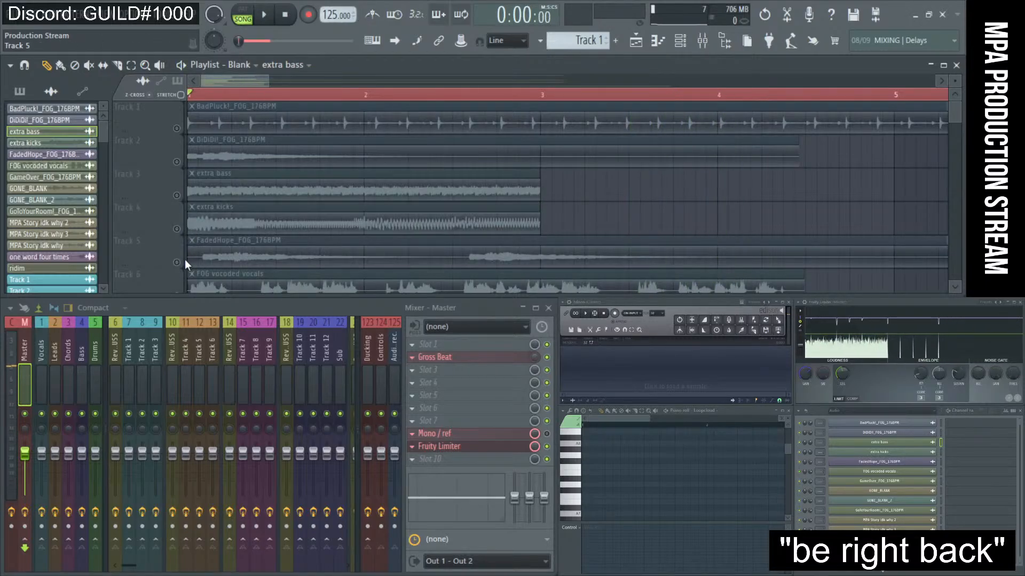
left_click(177, 262)
- Set the tempo to 176 BPM and trim the silence off the start of the FadedHope clip, aligning it to bar 1
scroll(265, 223, "down", 2)
left_click_drag(196, 247, 129, 241)
key("c")
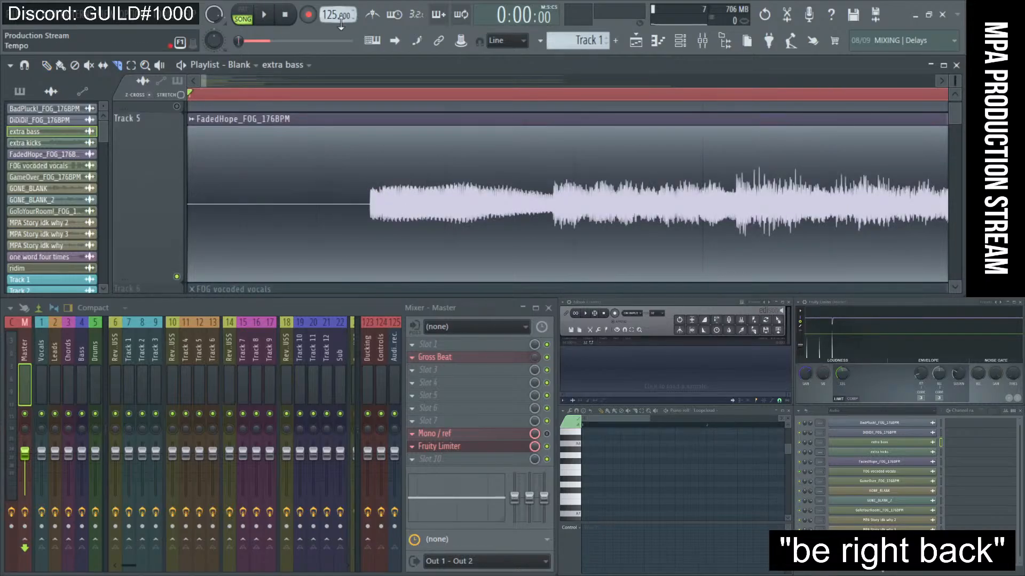
mouse_move(331, 14)
left_mouse_down()
mouse_move(331, 35)
mouse_move(331, 6)
mouse_move(338, 24)
left_mouse_up()
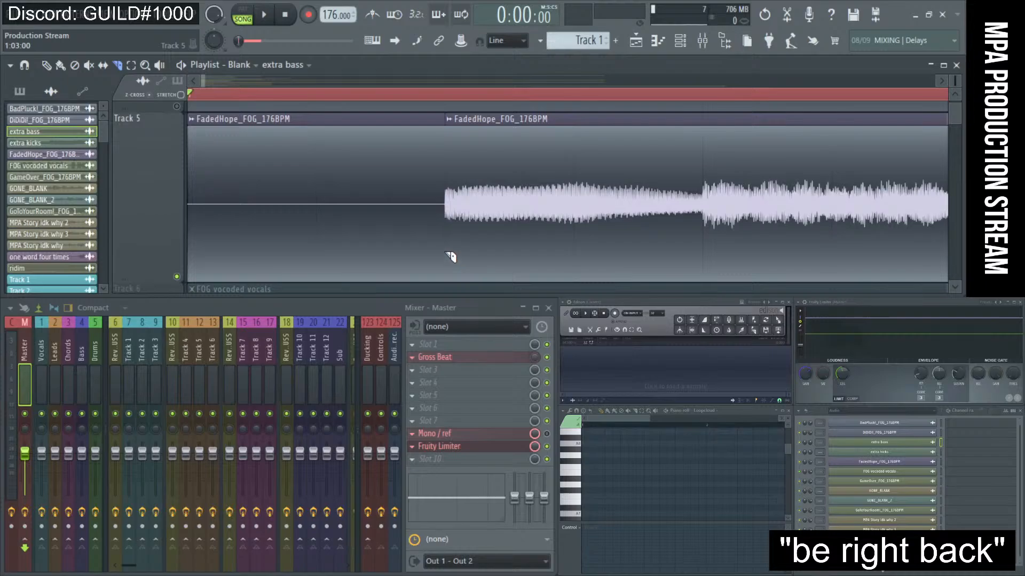
left_click_drag(449, 257, 302, 176)
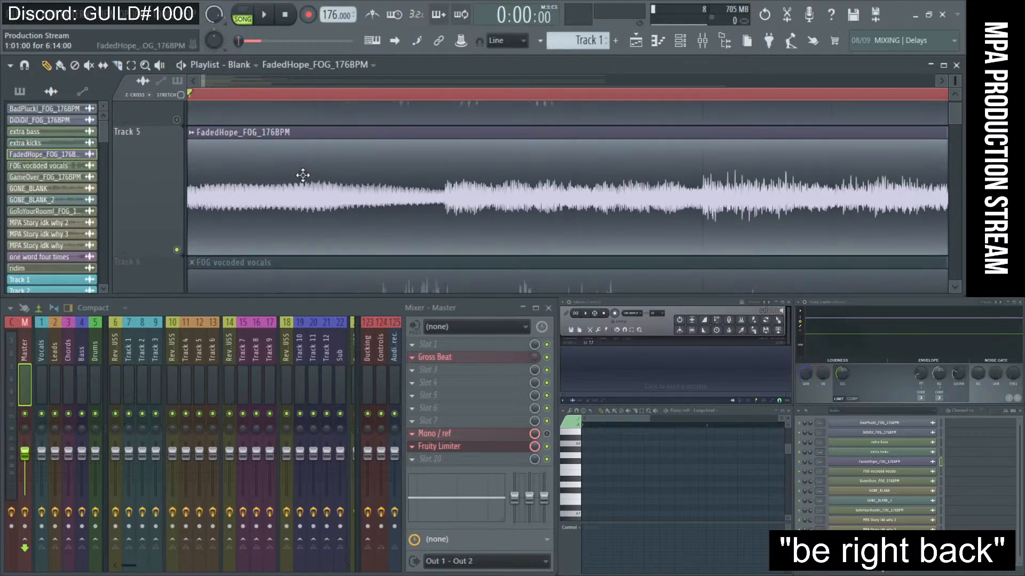
- Audition the trimmed FadedHope clip, unmute the DiDiDi track and play both clips together
scroll(302, 175, "down", 3)
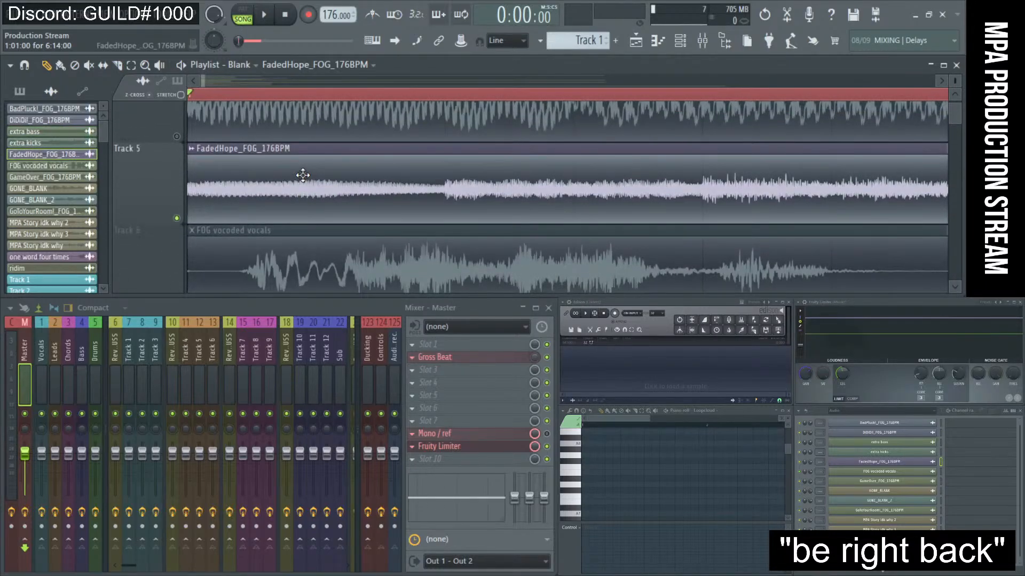
scroll(302, 175, "down", 1)
key("space")
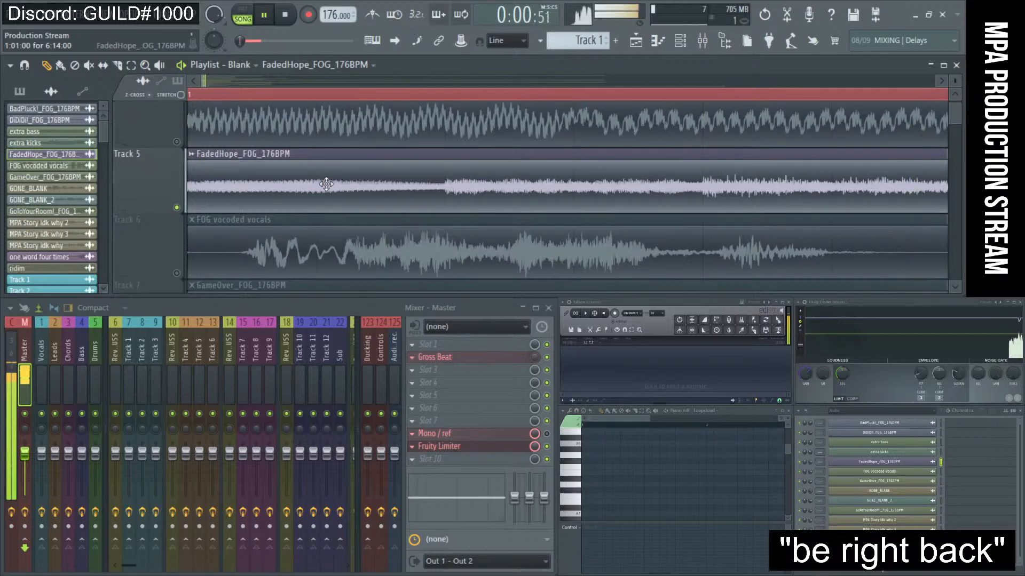
scroll(354, 173, "down", 4)
left_click(177, 116)
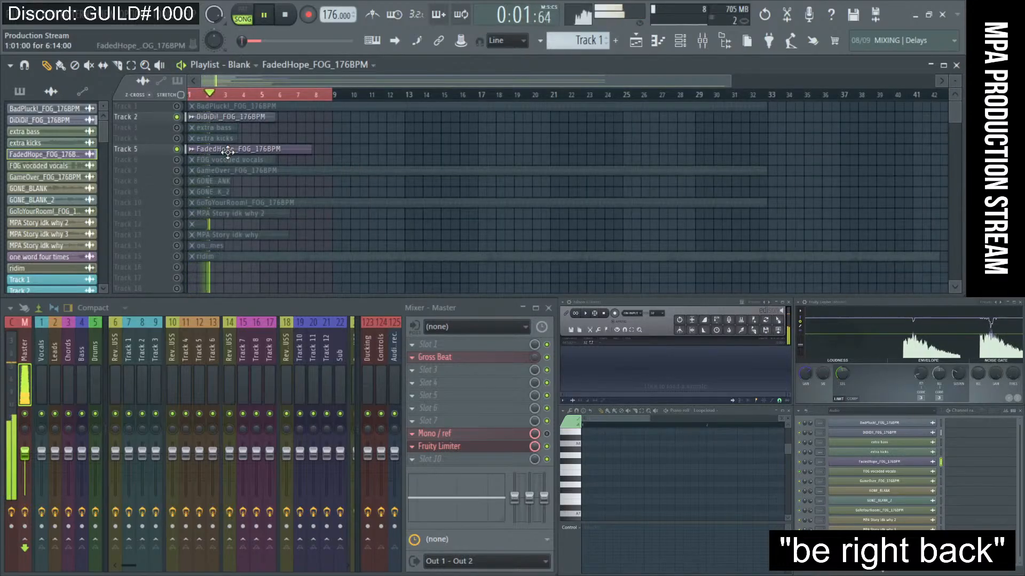
key("space")
key("space")
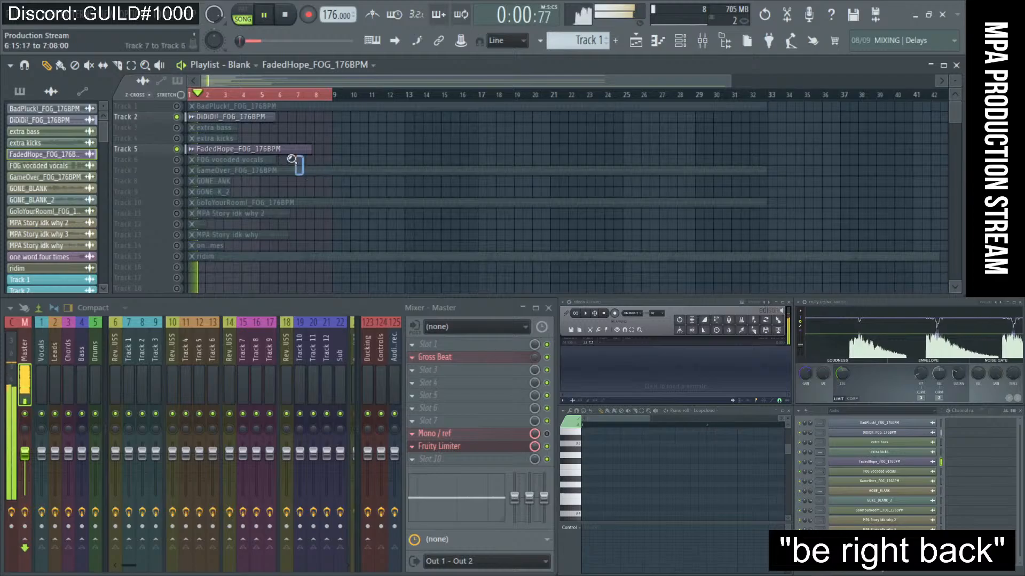
left_click_drag(294, 162, 484, 279)
key("space")
- Move the FadedHope clip onto Track 2 at bar 3, following DiDiDi, and play the sequence through bar 5
scroll(332, 220, "down", 2)
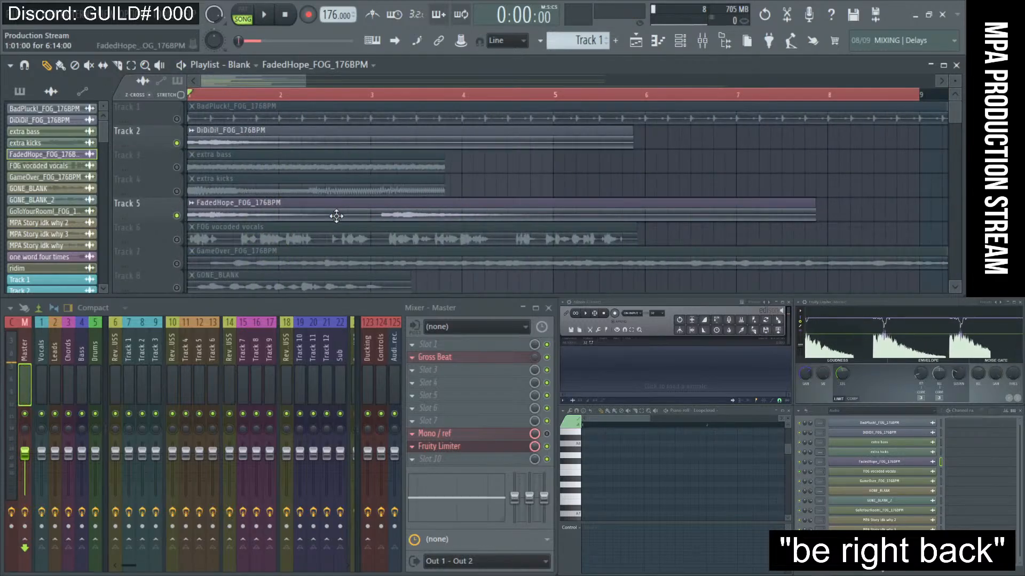
left_click_drag(336, 216, 514, 126)
key("space")
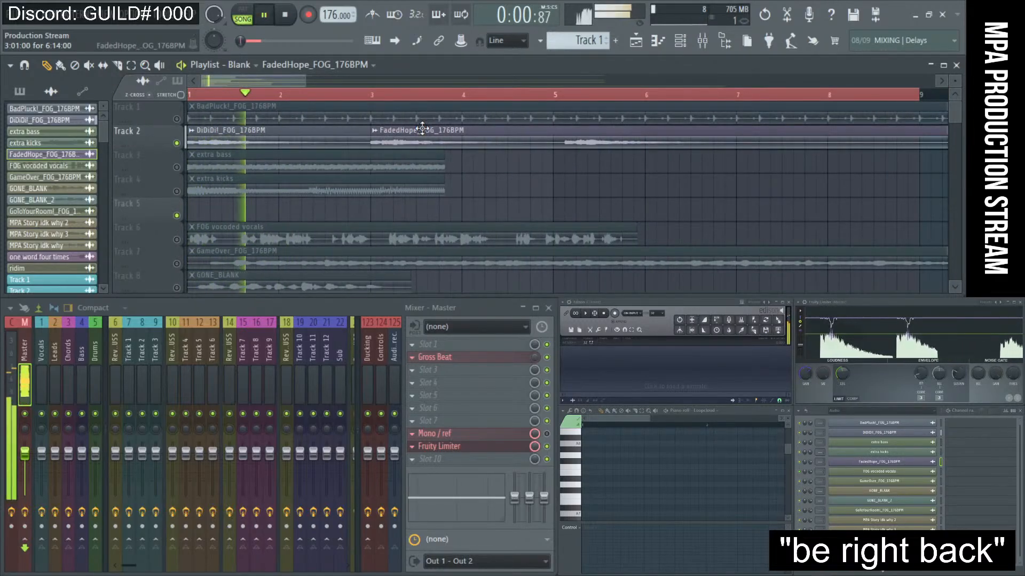
left_click(553, 94)
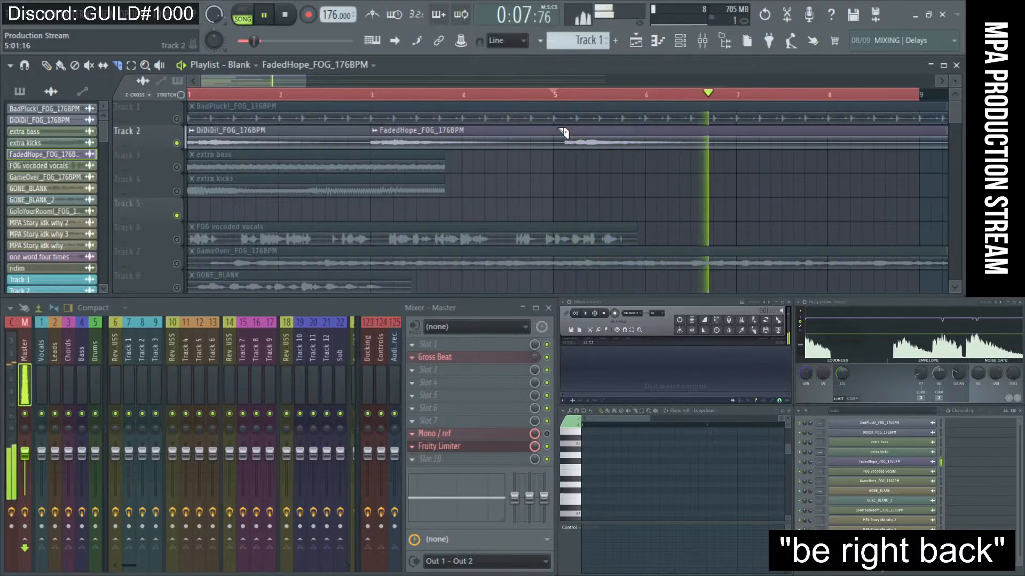
- Slice the FadedHope clip around bar 5, shift its second hit to start exactly on bar 5, and play it
left_click(556, 140)
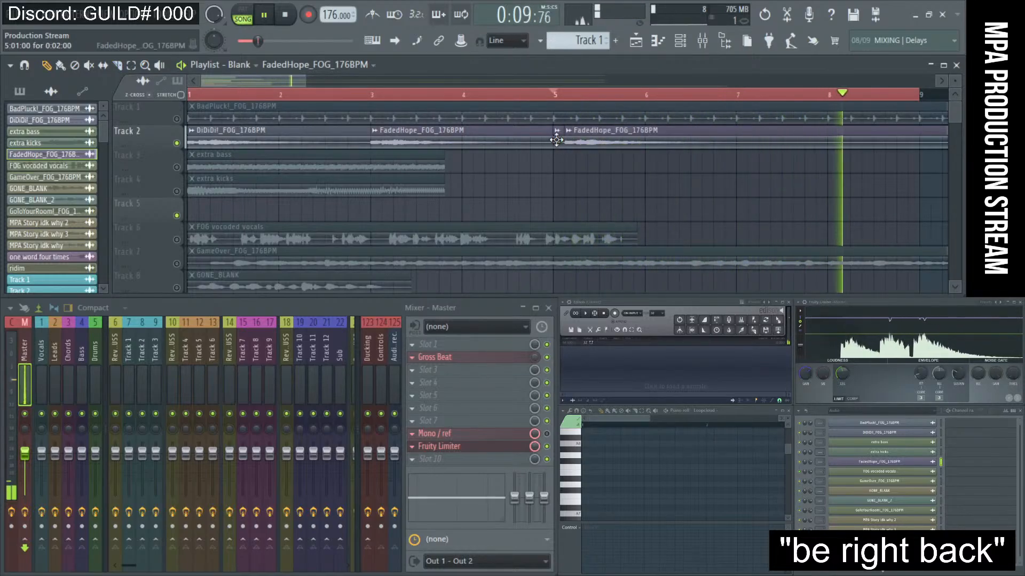
key("space")
right_click(584, 138)
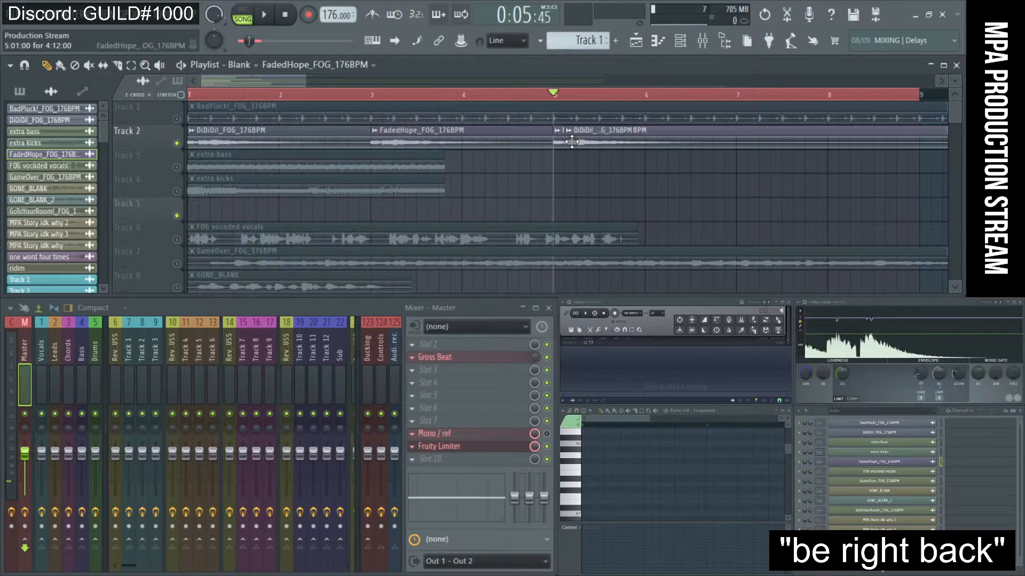
key("space")
left_click(288, 18)
key("space")
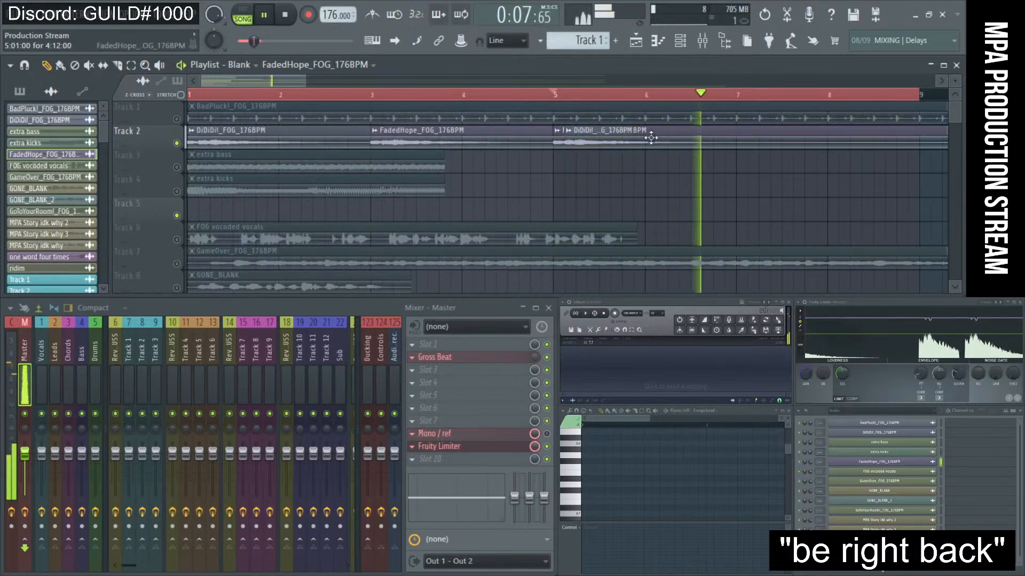
- Delete the stray DiDiDi clip overlapping FadedHope near bar 5 and replay the Track 2 sequence
key("space")
left_click_drag(618, 141, 619, 184)
right_click(620, 181)
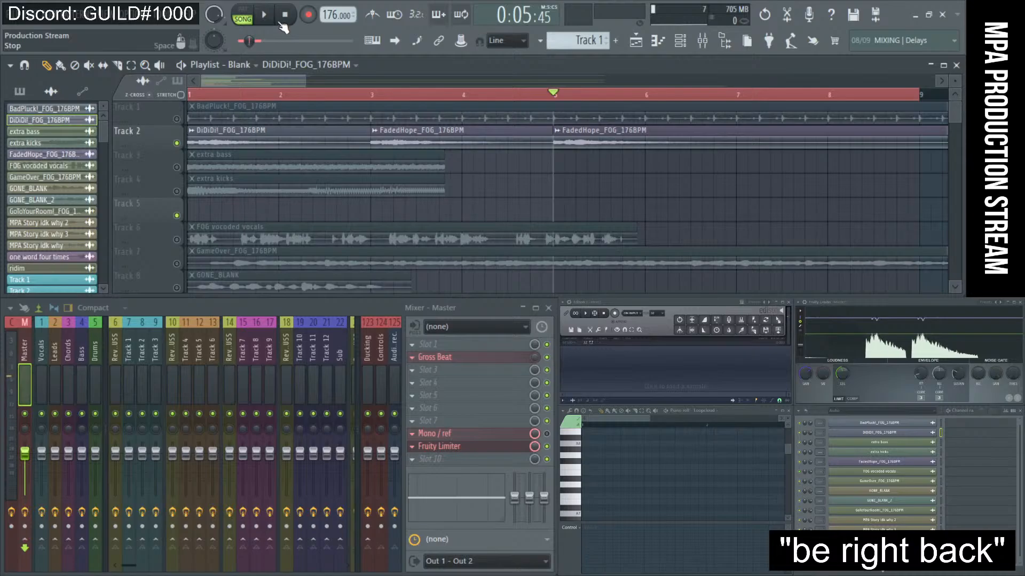
key("space")
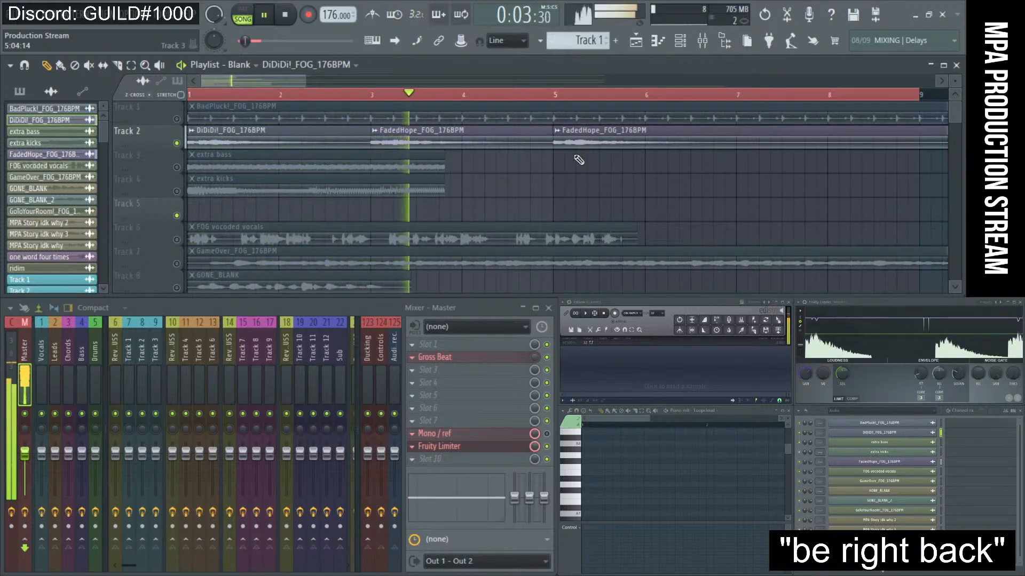
key("space")
- Lower the FadedHope channel volume to 67% while playing the sequence, and close its channel settings
double_click(382, 142)
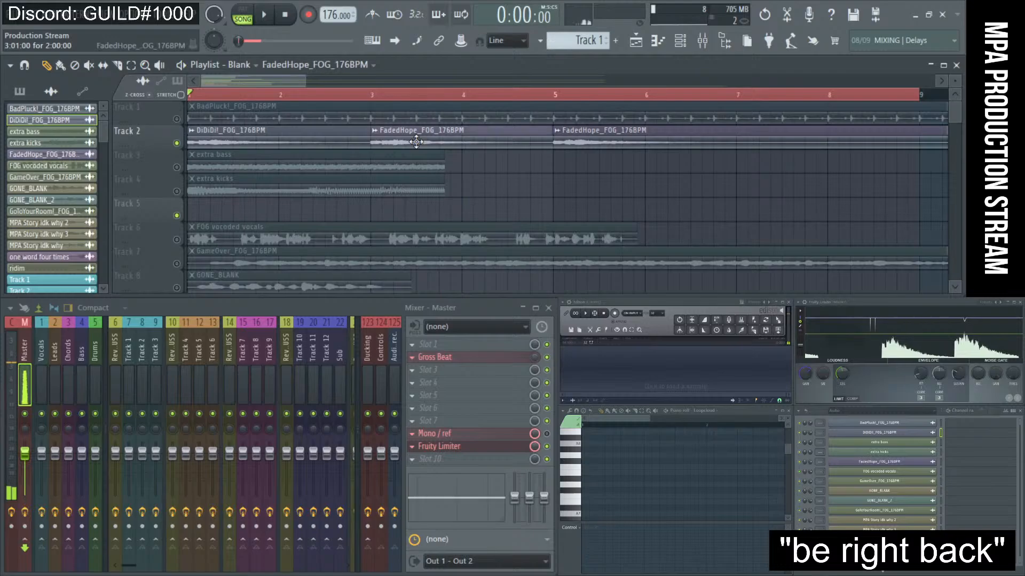
key("space")
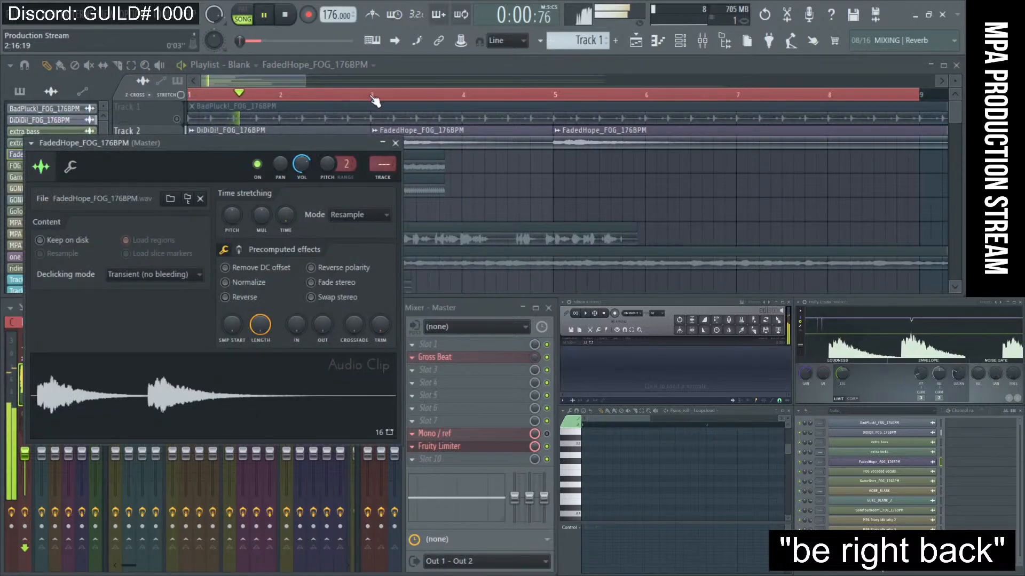
left_click_drag(334, 145, 329, 210)
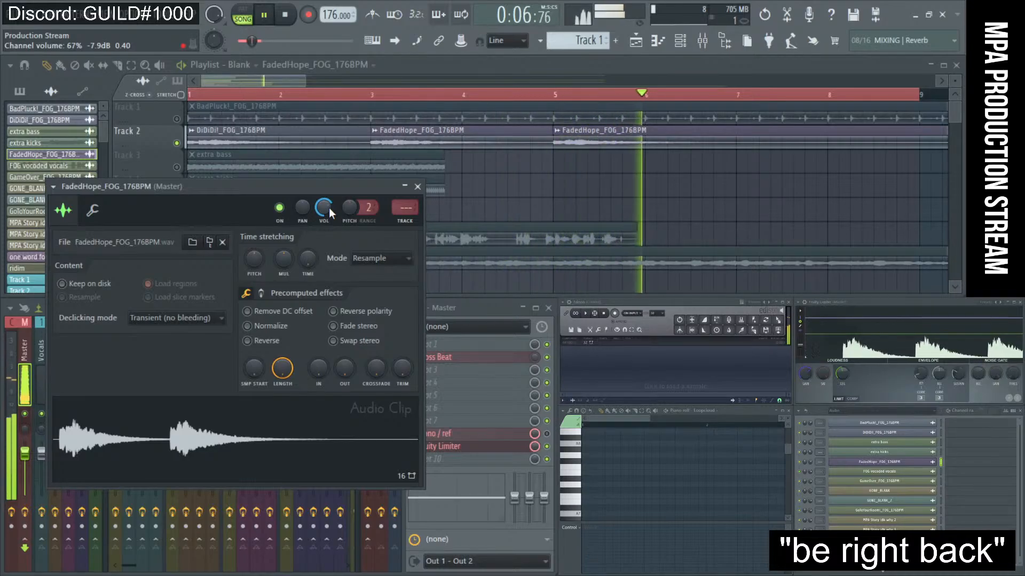
key("space")
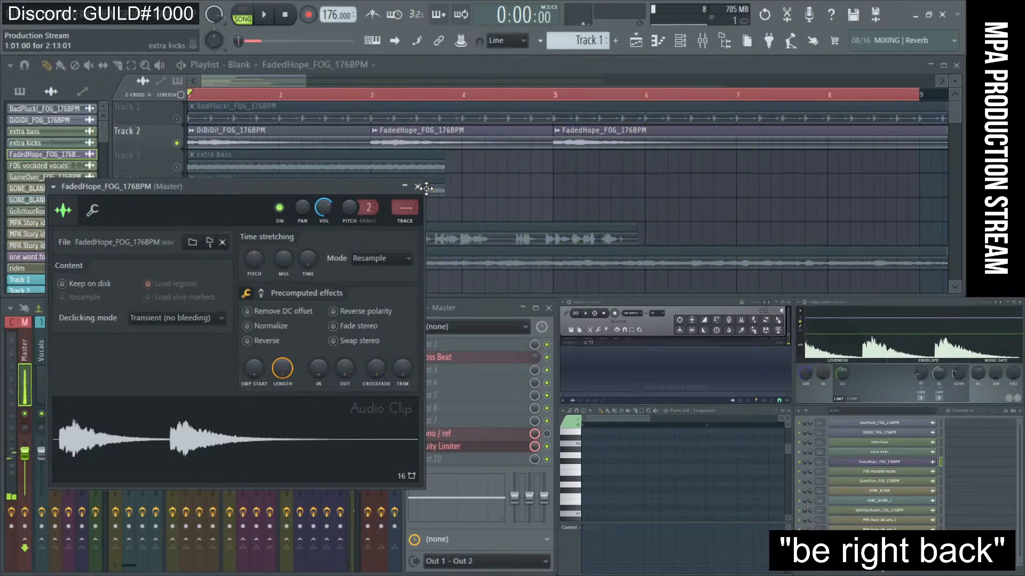
left_click(417, 187)
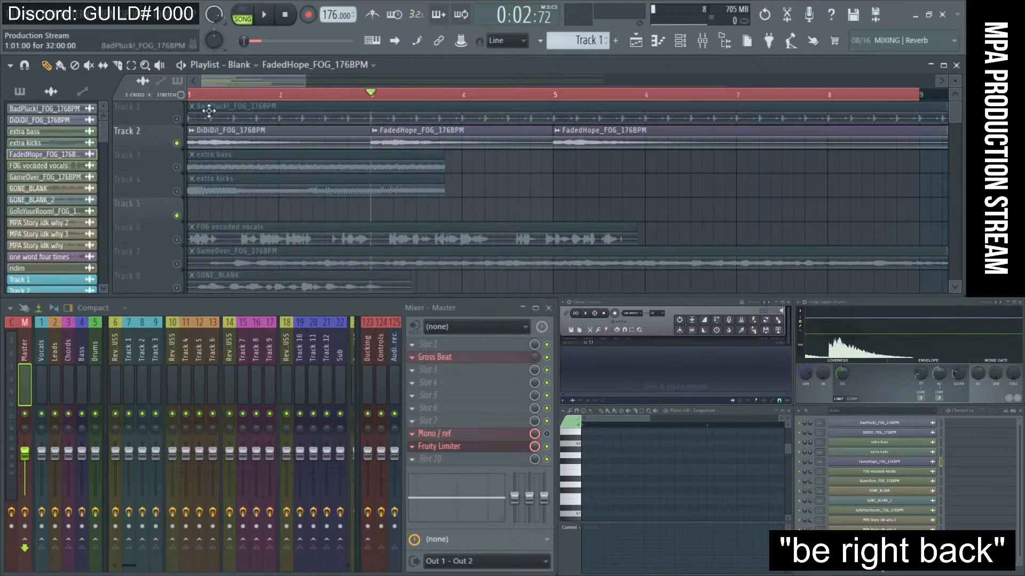
left_click(283, 22)
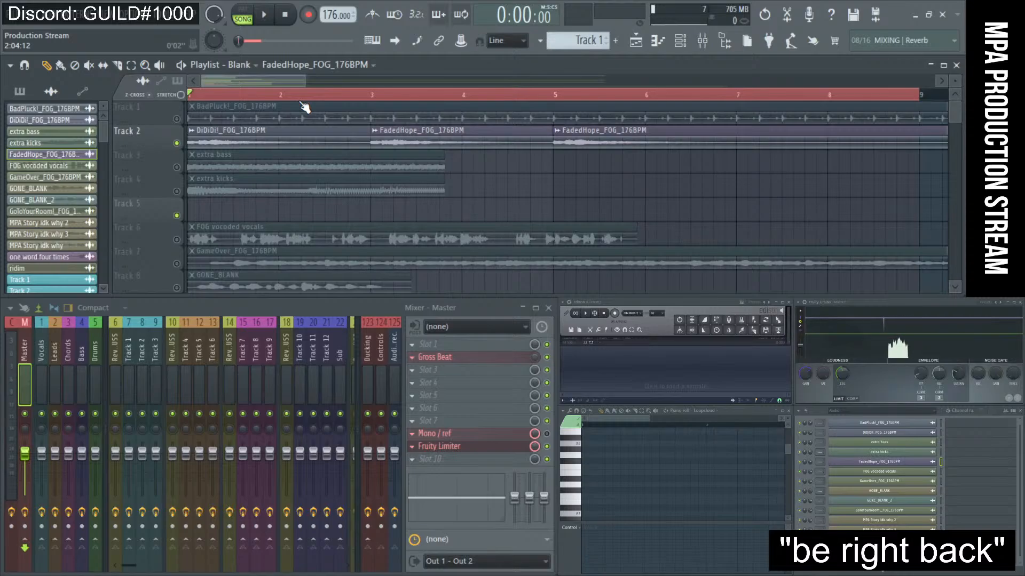
- Play the Track 2 sequence briefly, stop it, and solo the FOG vocoded vocals track
left_click(263, 15)
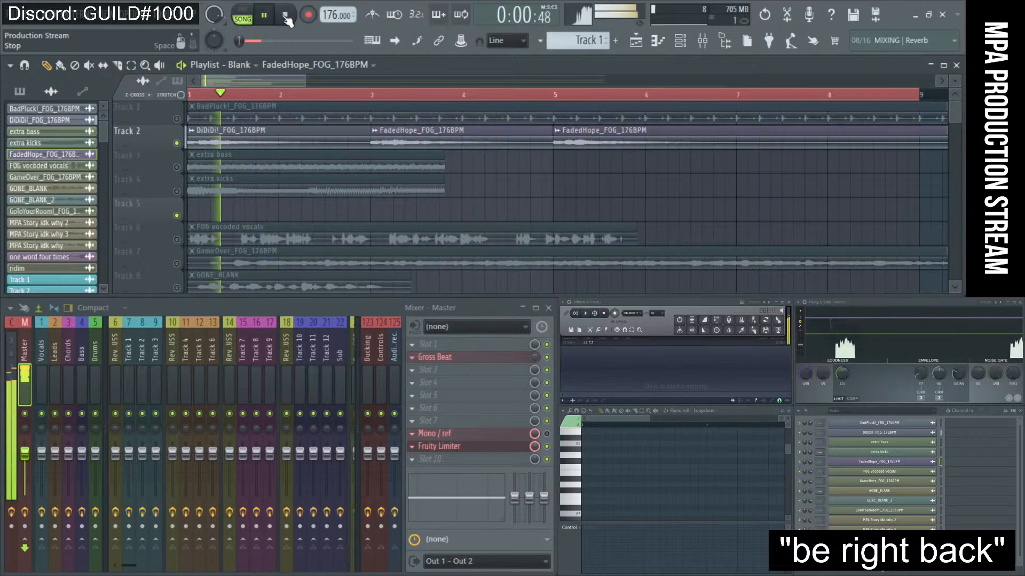
left_click(286, 16)
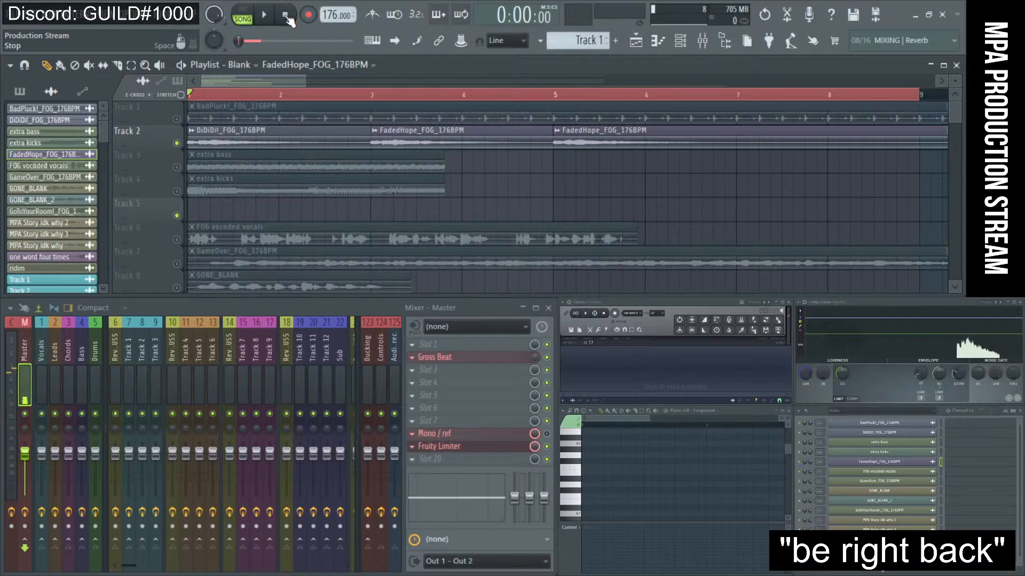
left_click(176, 239)
left_click(177, 143)
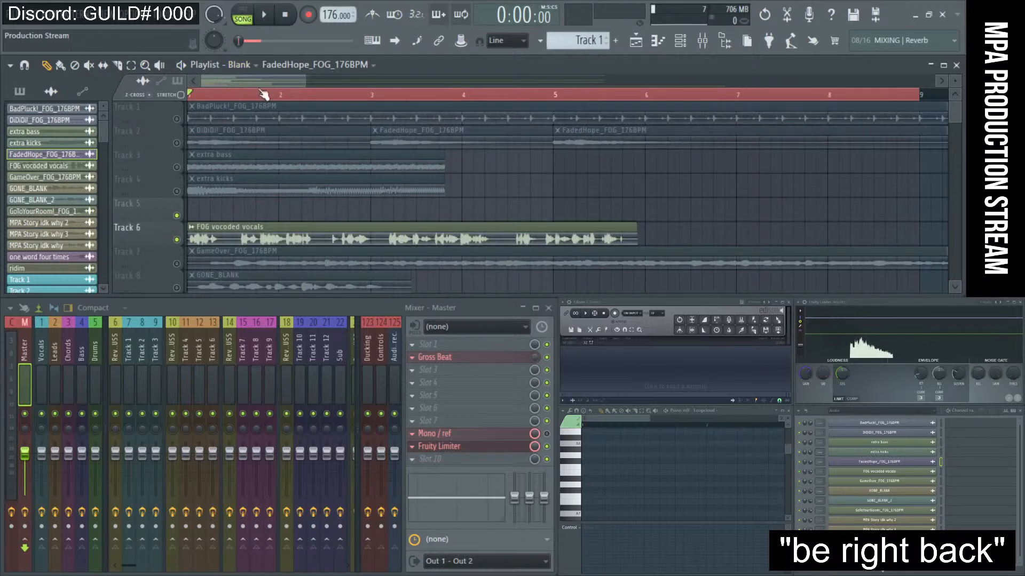
- Set the FOG vocoded vocals channel volume to 54% and close its channel settings
double_click(261, 237)
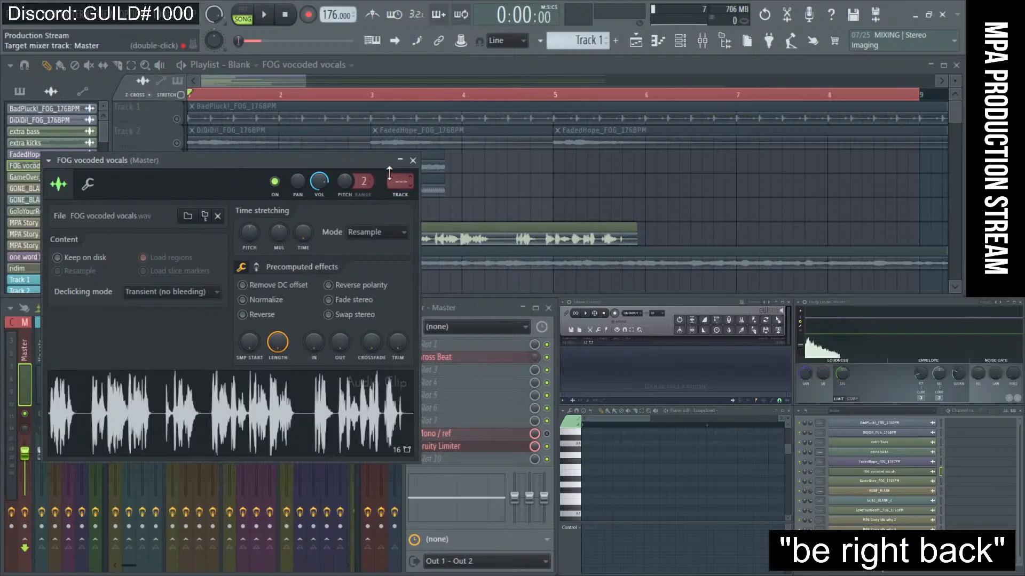
left_click(413, 160)
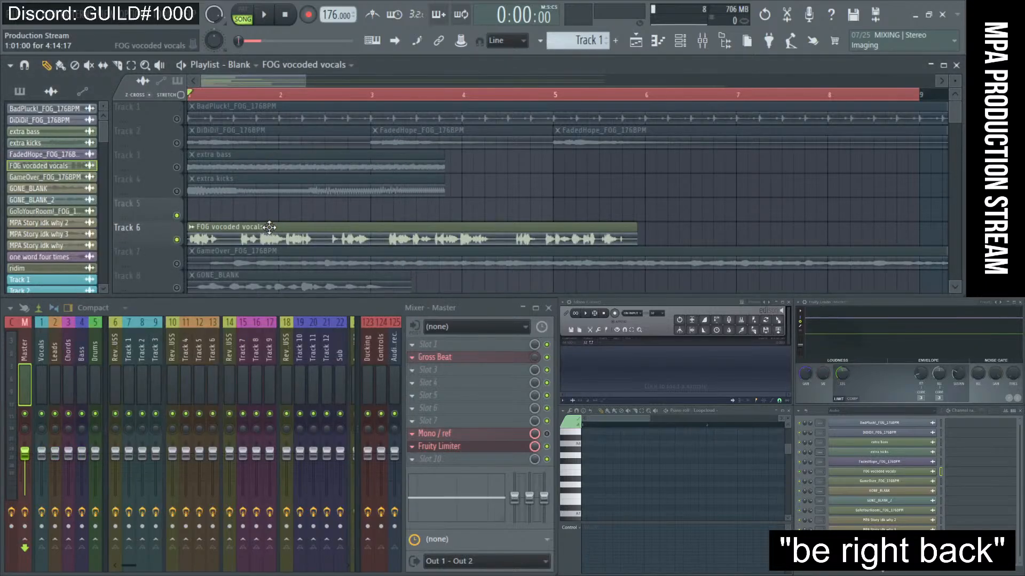
double_click(270, 234)
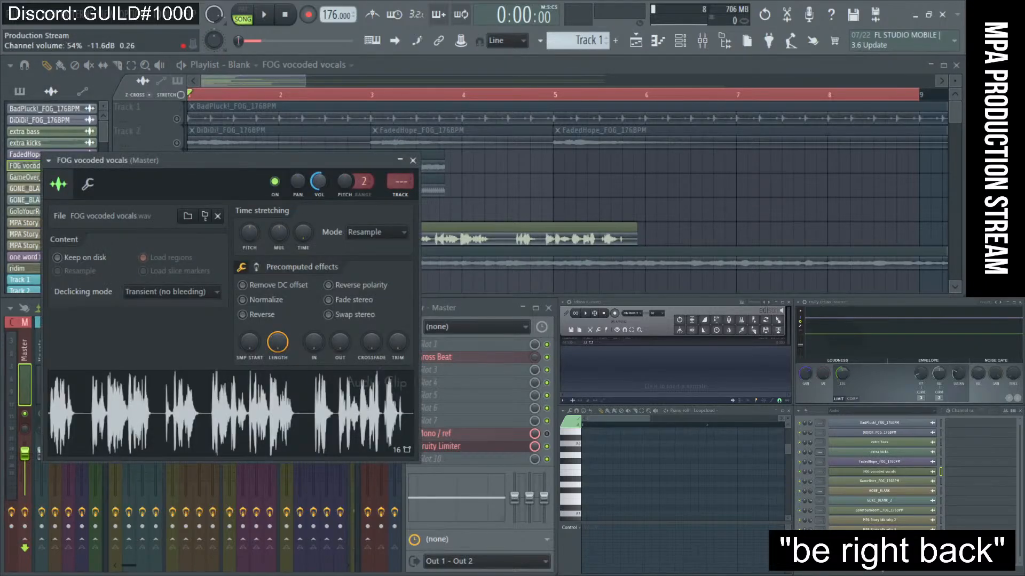
left_click(412, 160)
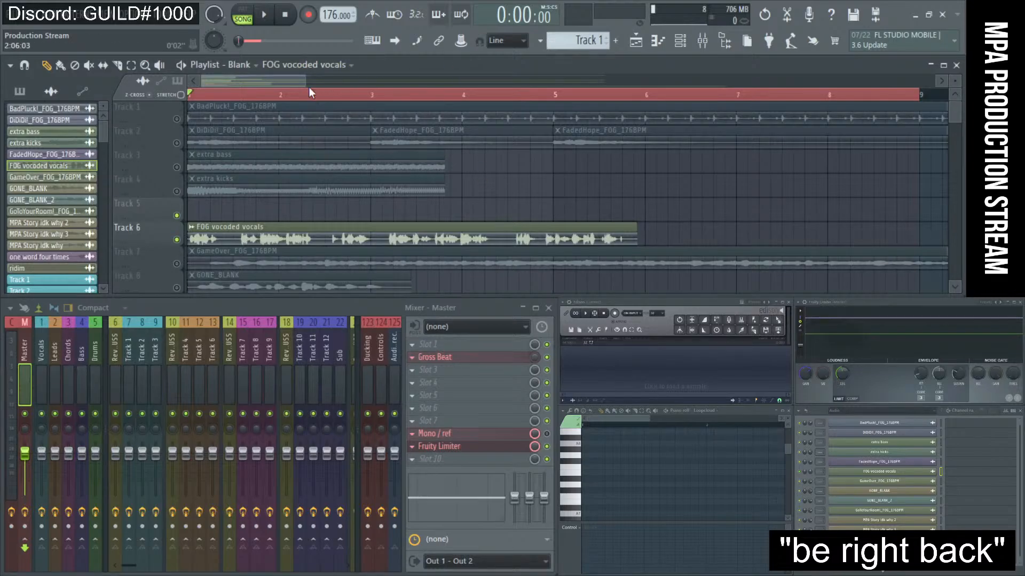
- Examine the FOG vocoded vocals waveform on Track 6 and its phrase timing against the bar grid
left_click_drag(307, 81, 282, 80)
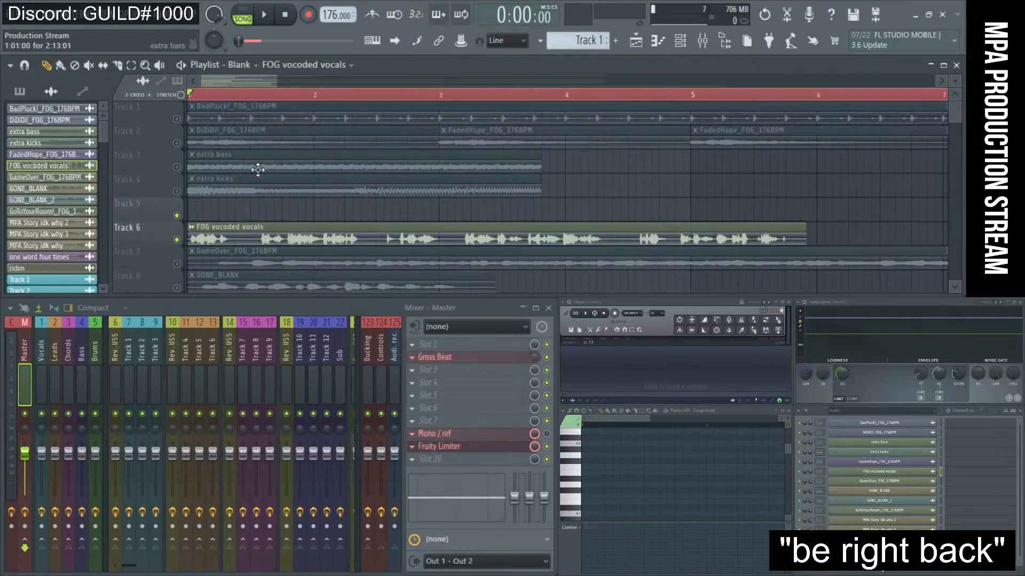
left_click_drag(208, 260, 191, 206)
scroll(224, 209, "down", 4)
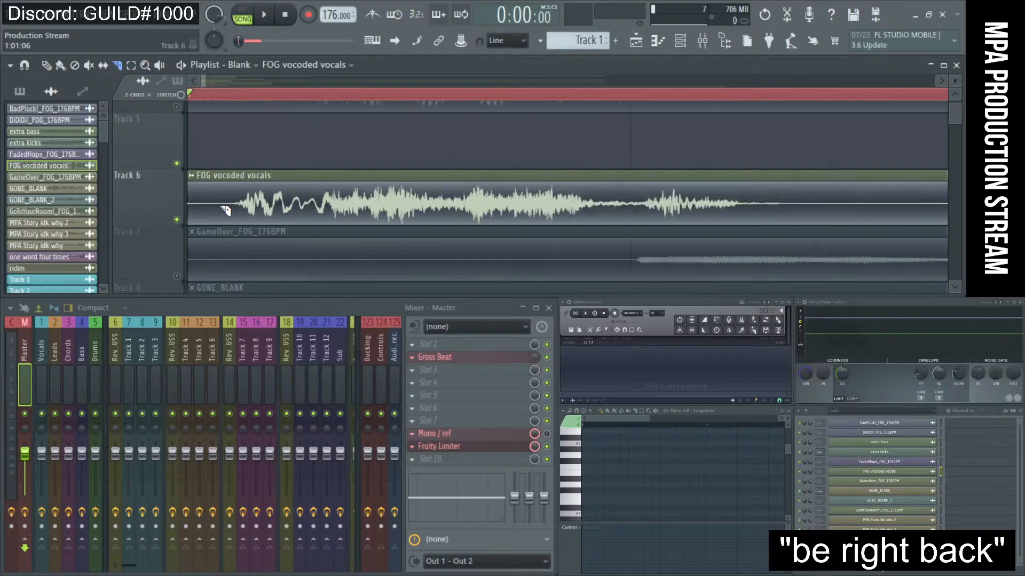
scroll(164, 199, "up", 4)
scroll(231, 191, "down", 3)
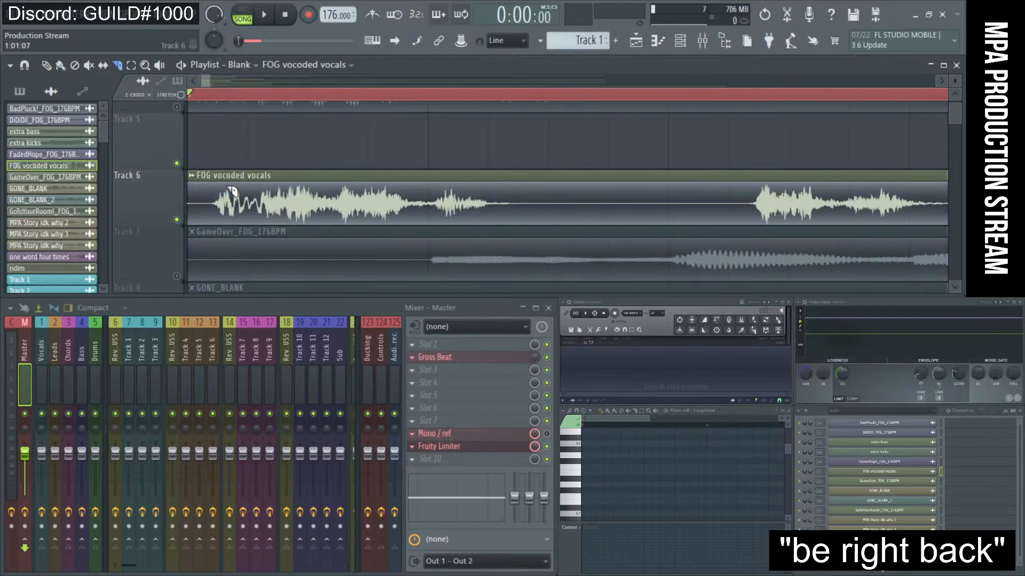
scroll(231, 191, "down", 2)
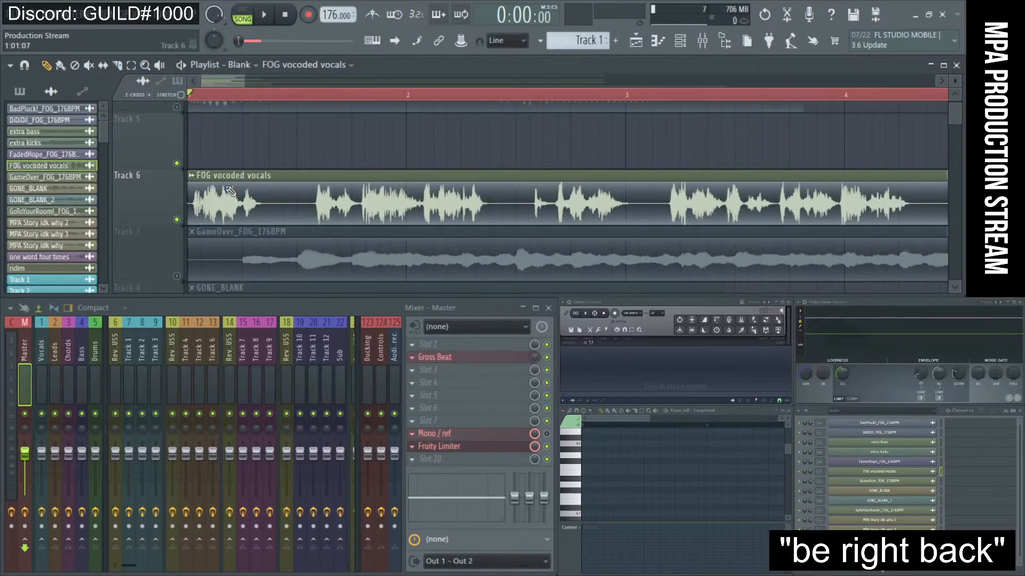
scroll(278, 184, "down", 4)
scroll(279, 184, "down", 3)
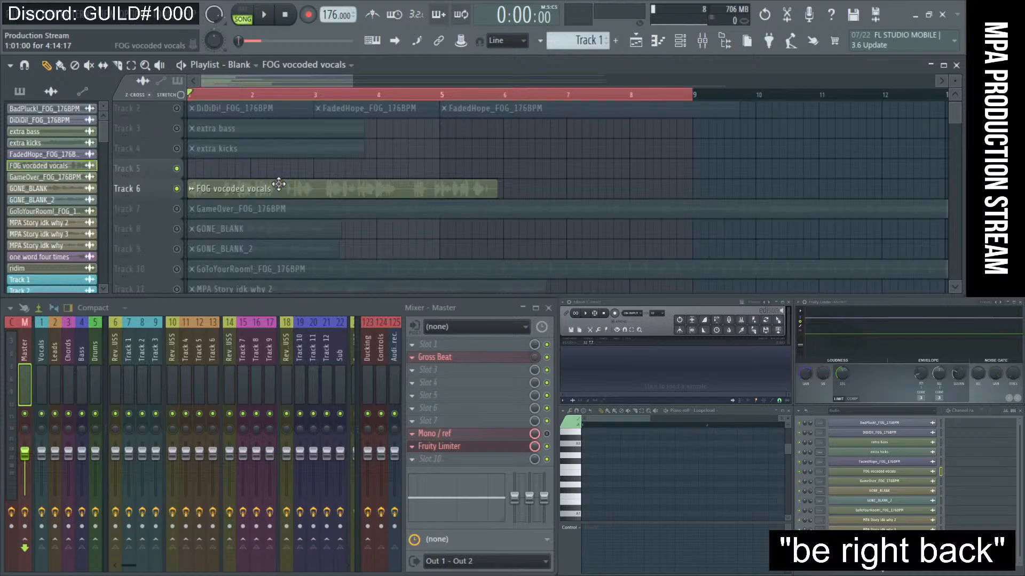
scroll(278, 184, "up", 2)
scroll(278, 184, "down", 1)
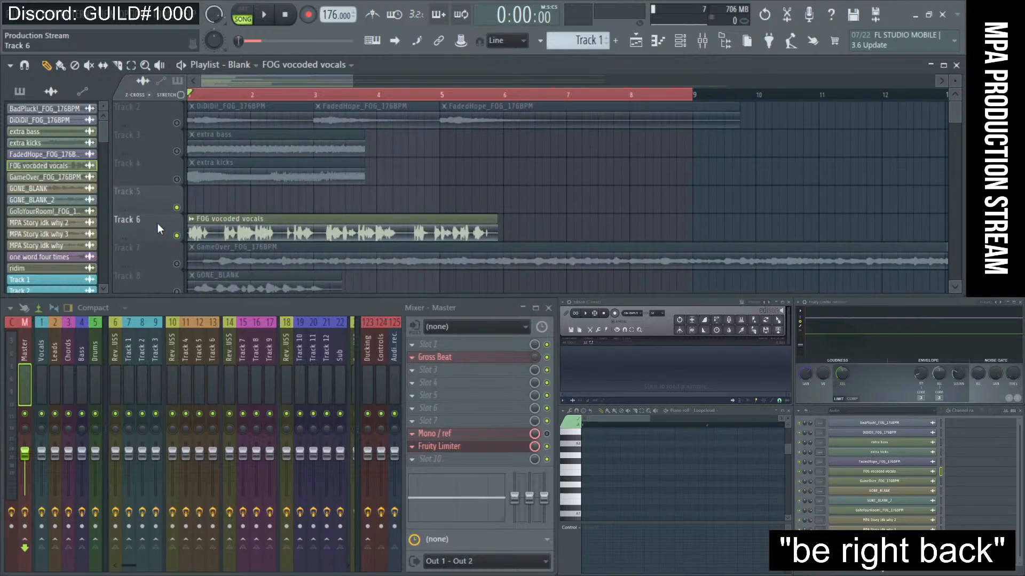
- Move the FOG vocoded vocals track down from Track 6 to Track 15, below the ridim track
left_click_drag(157, 230, 157, 275)
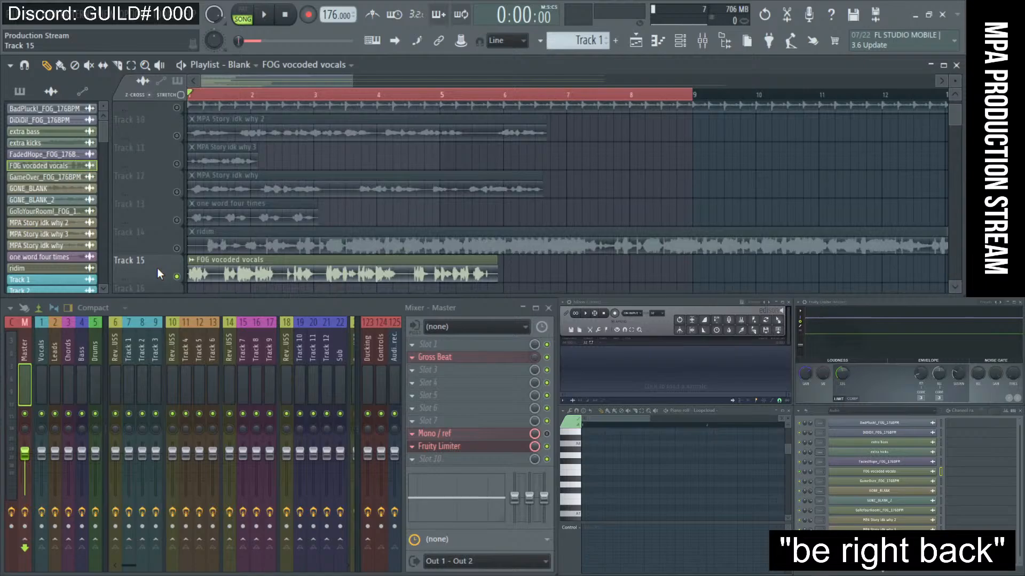
scroll(157, 268, "down", 2)
scroll(157, 268, "up", 2)
scroll(259, 195, "up", 3)
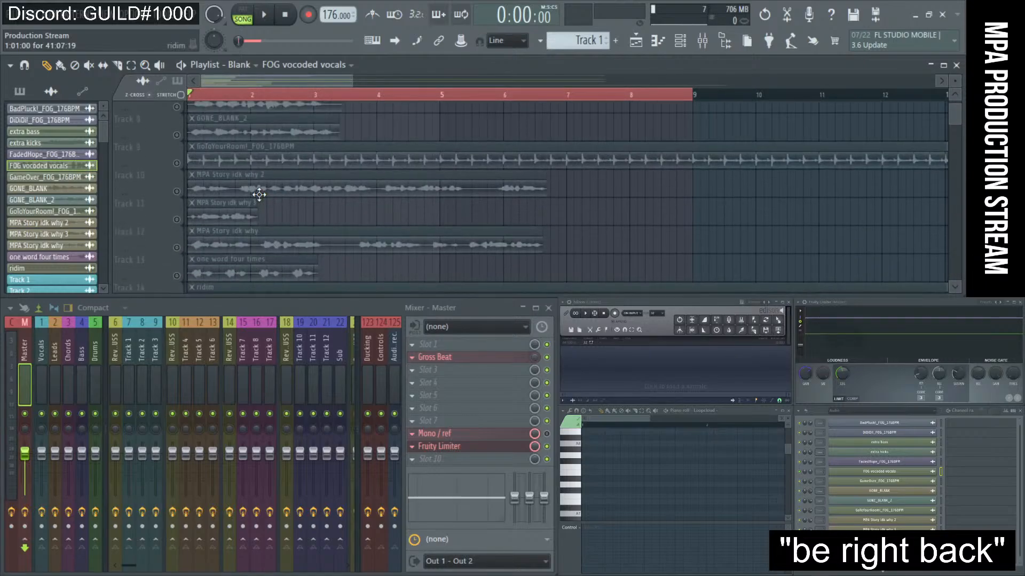
- Solo the GameOver track and set its channel volume to 63% while playing it
scroll(259, 195, "up", 6)
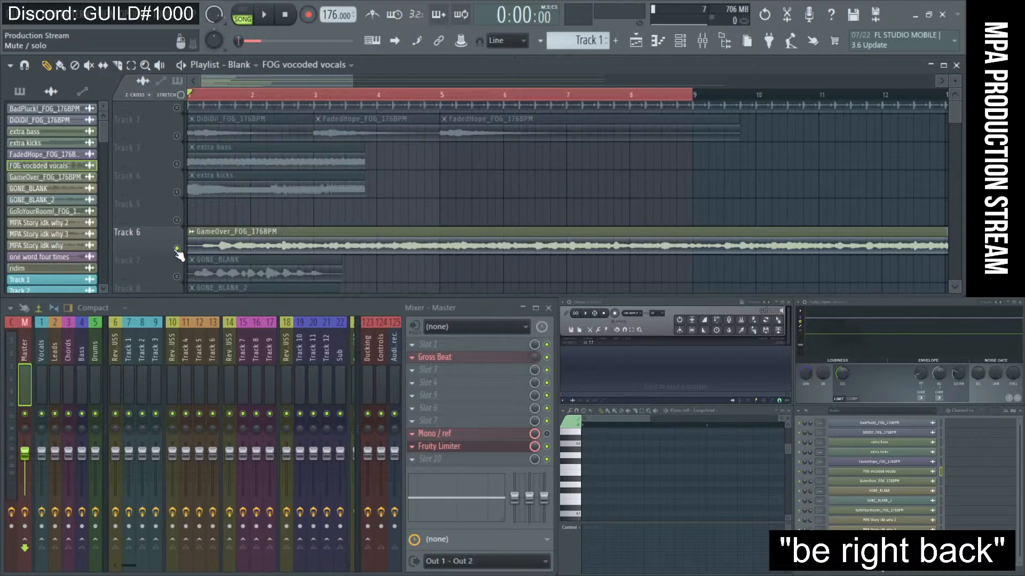
double_click(226, 246)
key("space")
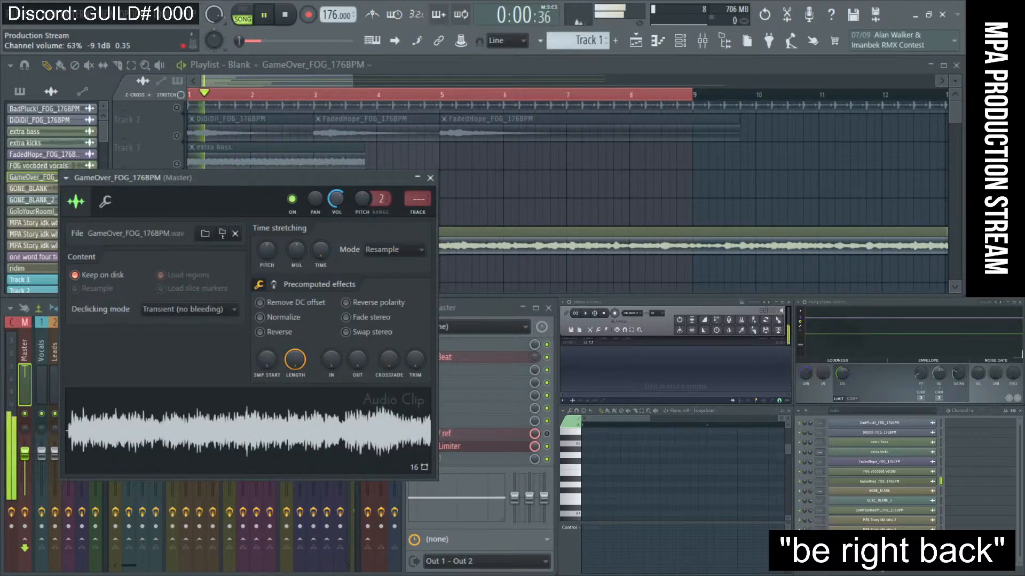
left_click_drag(344, 181, 357, 275)
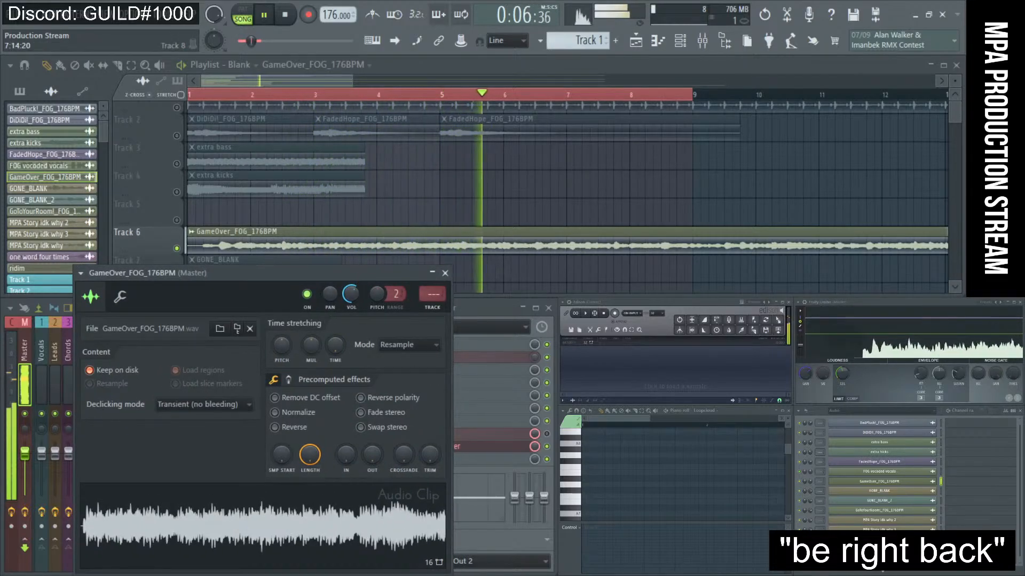
- Bring up the stream chat and extend the playlist time selection to cover the GameOver clip through bar 32
key("alt+Tab")
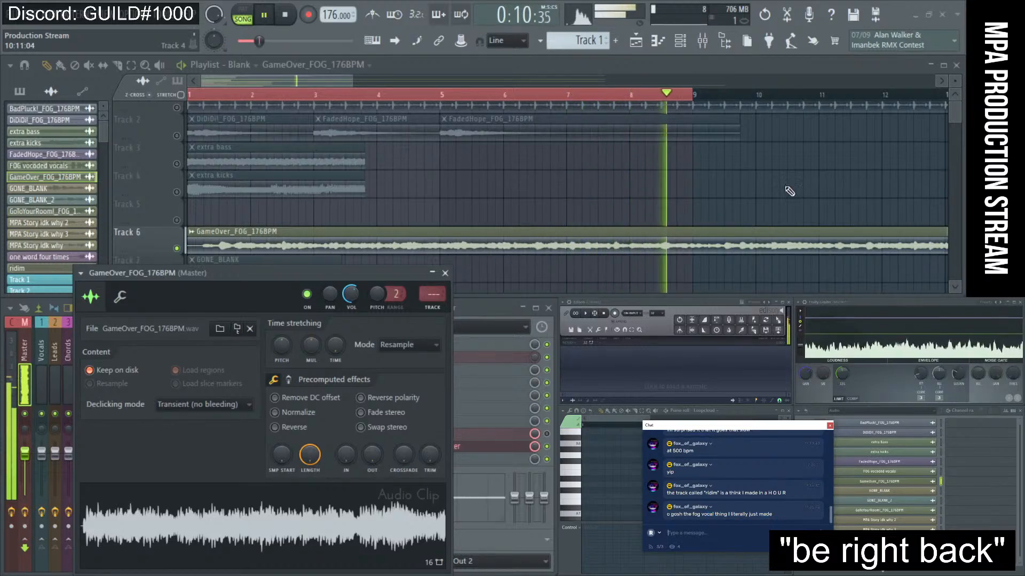
scroll(603, 158, "down", 1)
scroll(605, 161, "down", 3)
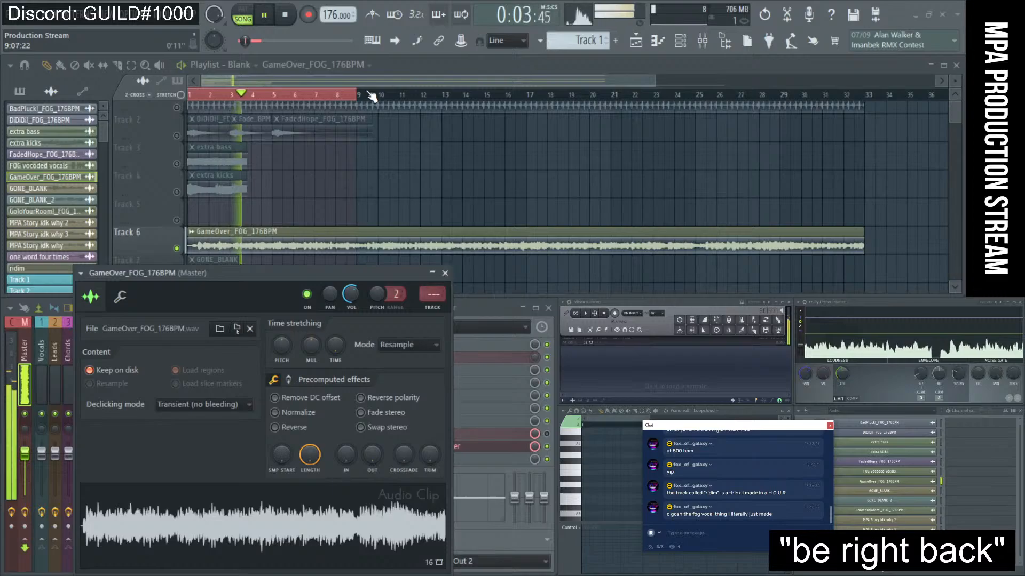
key("ctrl+a")
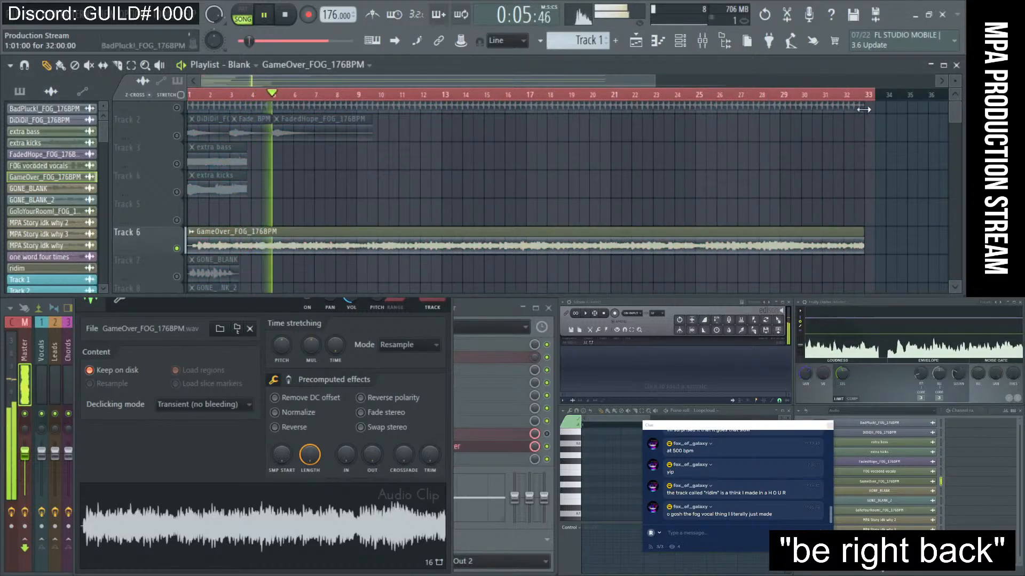
- Examine the enlarged GameOver waveform across its full length while it plays
scroll(795, 190, "down", 5)
scroll(764, 182, "down", 2)
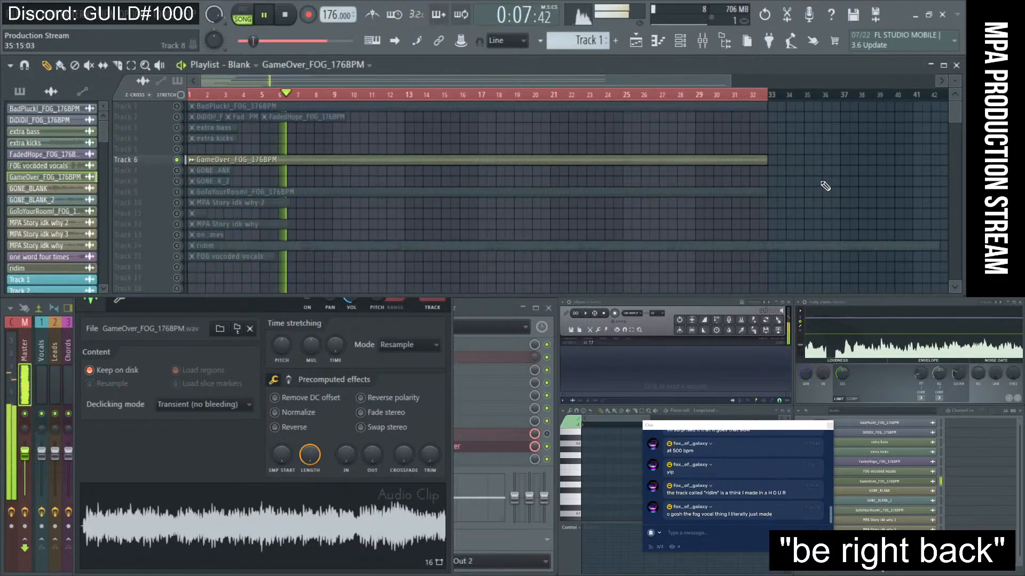
scroll(640, 203, "up", 5)
scroll(639, 203, "up", 5)
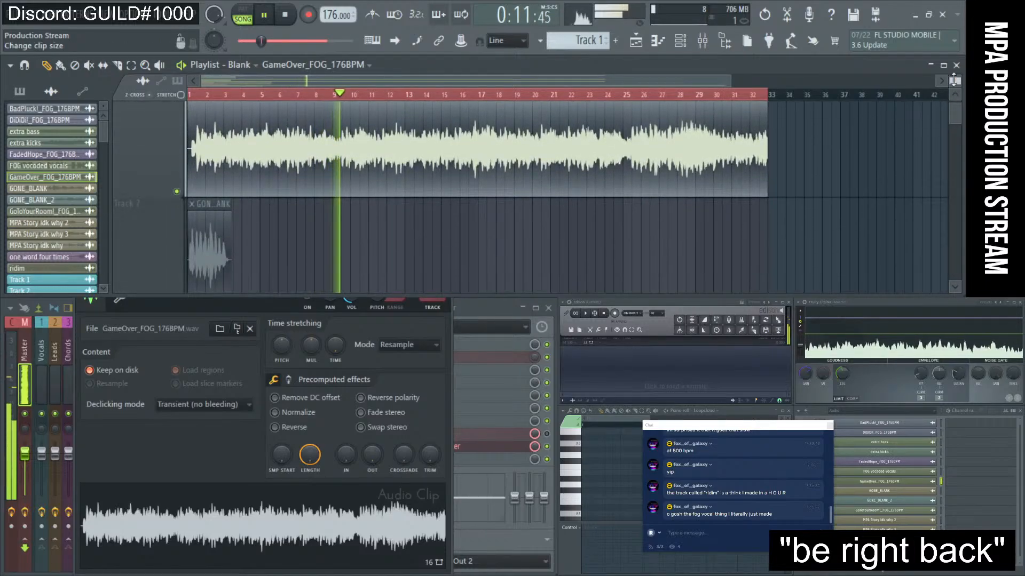
scroll(705, 181, "up", 3)
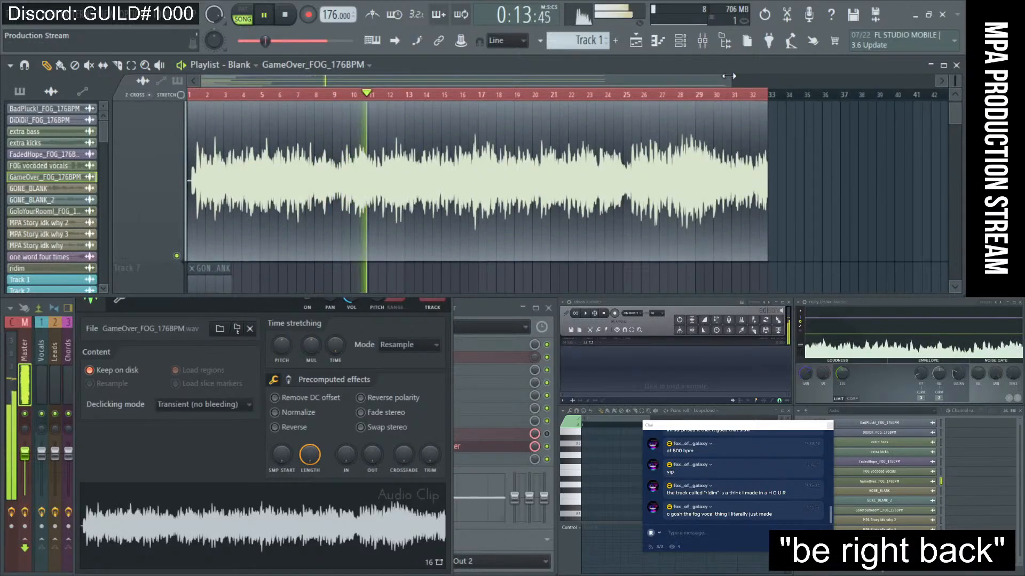
left_click_drag(730, 79, 607, 79)
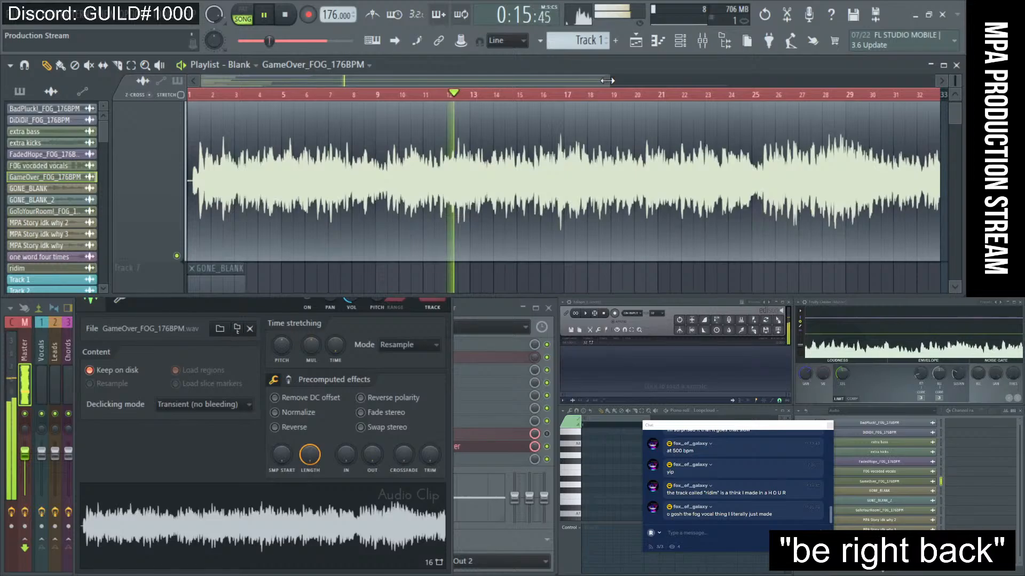
left_click(955, 96)
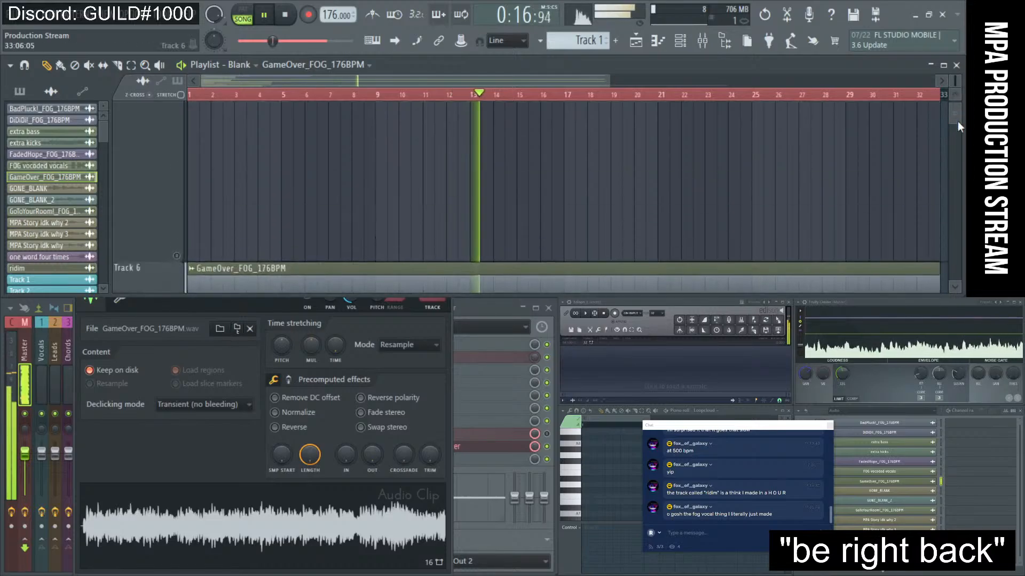
left_click(955, 286)
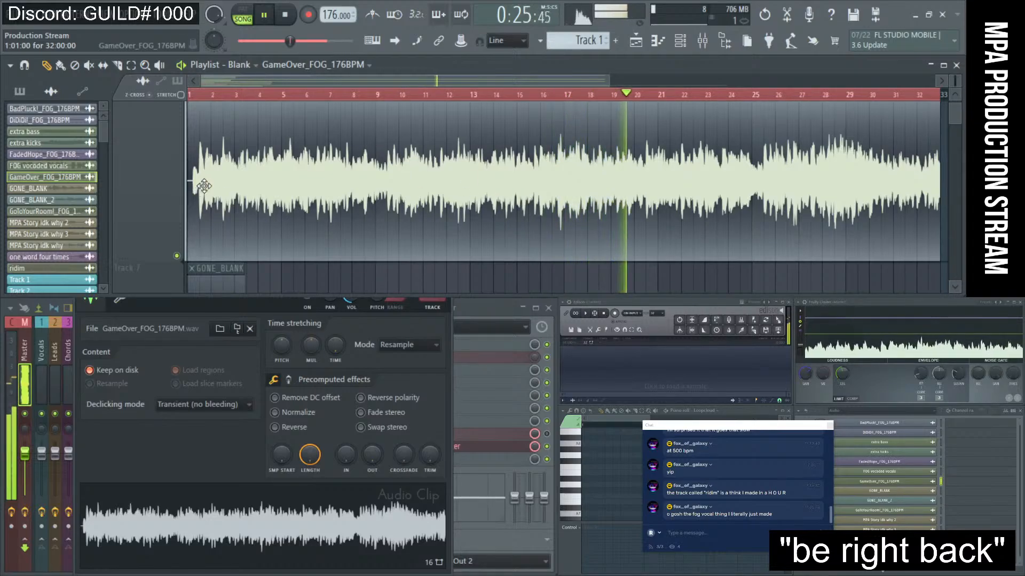
- Slice off the opening section of the GameOver clip, delete it, and shift the remainder back to bar 1
left_click_drag(190, 188, 205, 189)
key("c")
left_click_drag(449, 178, 449, 238)
key("p")
right_click(378, 201)
left_click_drag(555, 184, 317, 178)
scroll(240, 221, "up", 3)
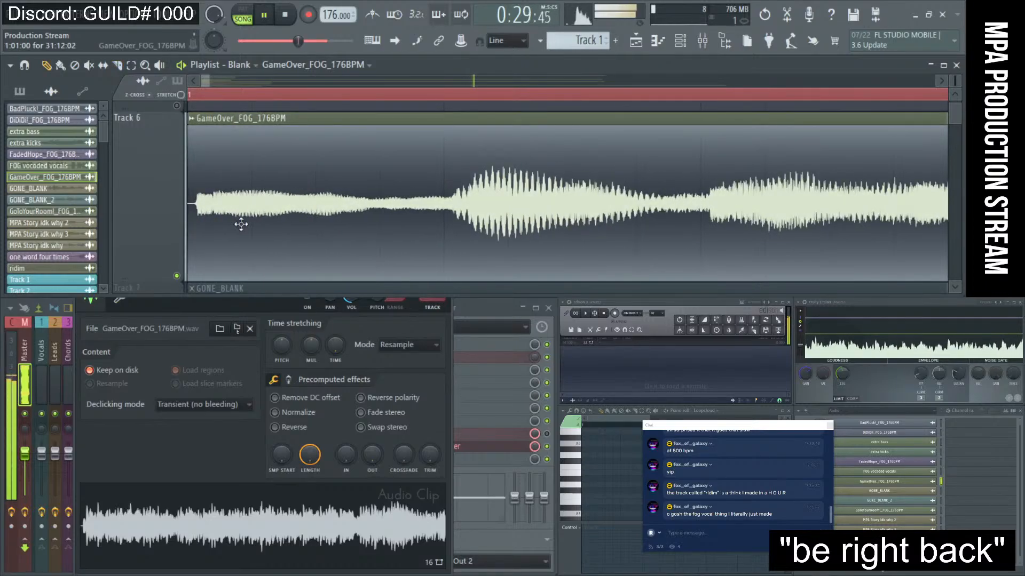
- Stop playback and try to slice off and delete the silent start of the GameOver clip, then undo the cut
key("space")
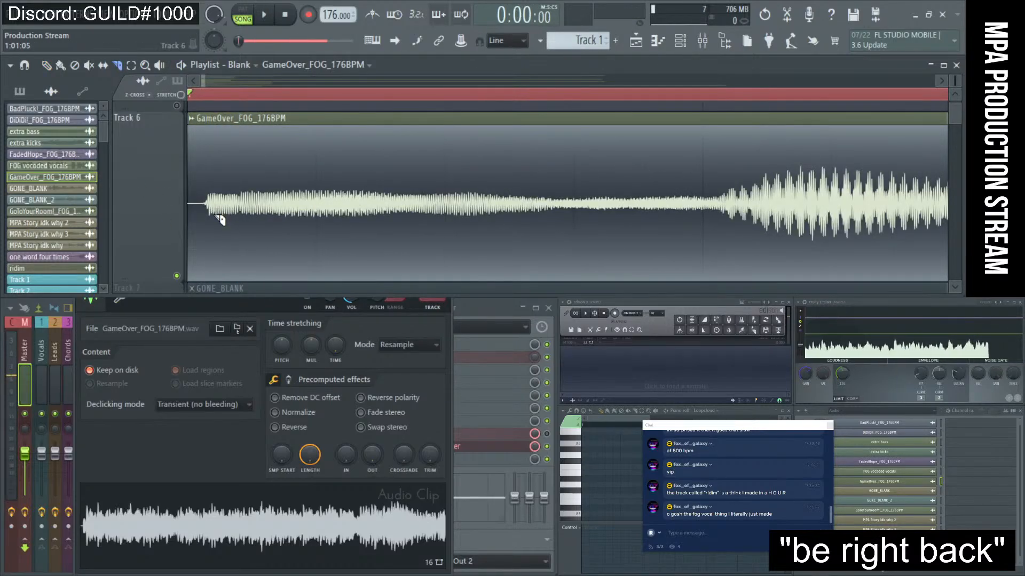
scroll(220, 220, "up", 3)
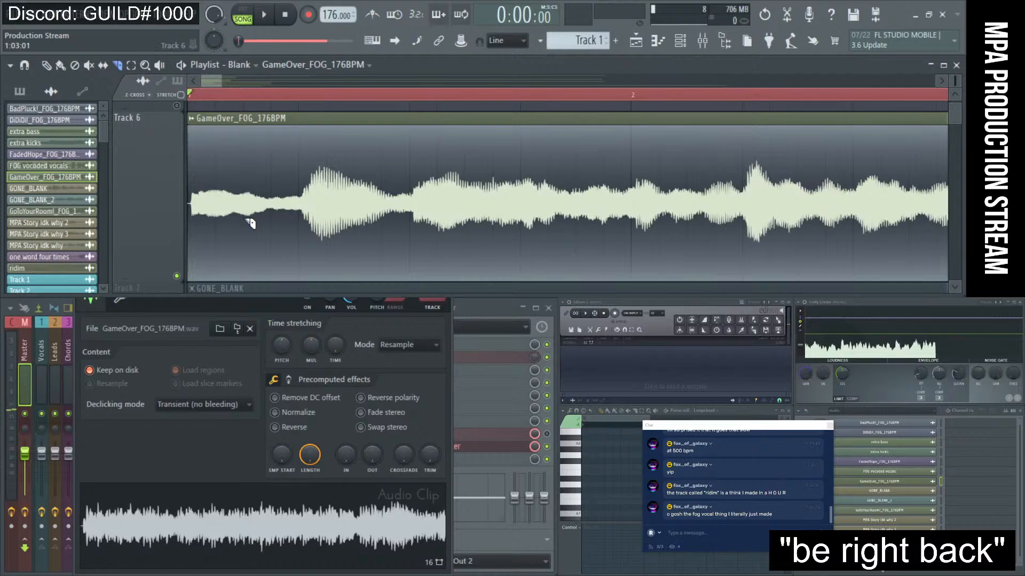
scroll(250, 223, "up", 2)
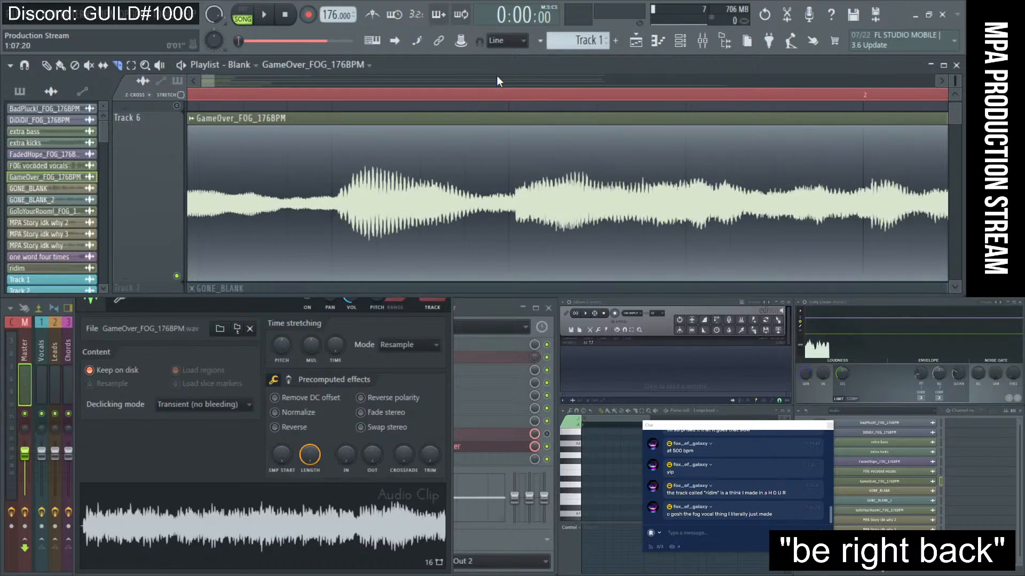
mouse_move(206, 80)
left_mouse_down()
mouse_move(253, 84)
mouse_move(145, 96)
left_mouse_up()
left_click_drag(223, 200, 187, 201)
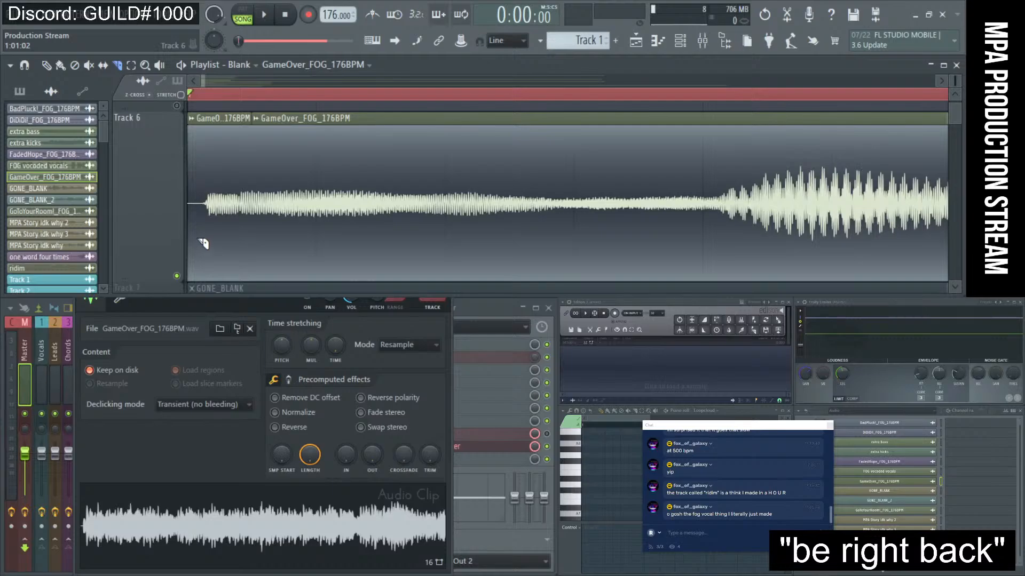
key("p")
right_click(199, 216)
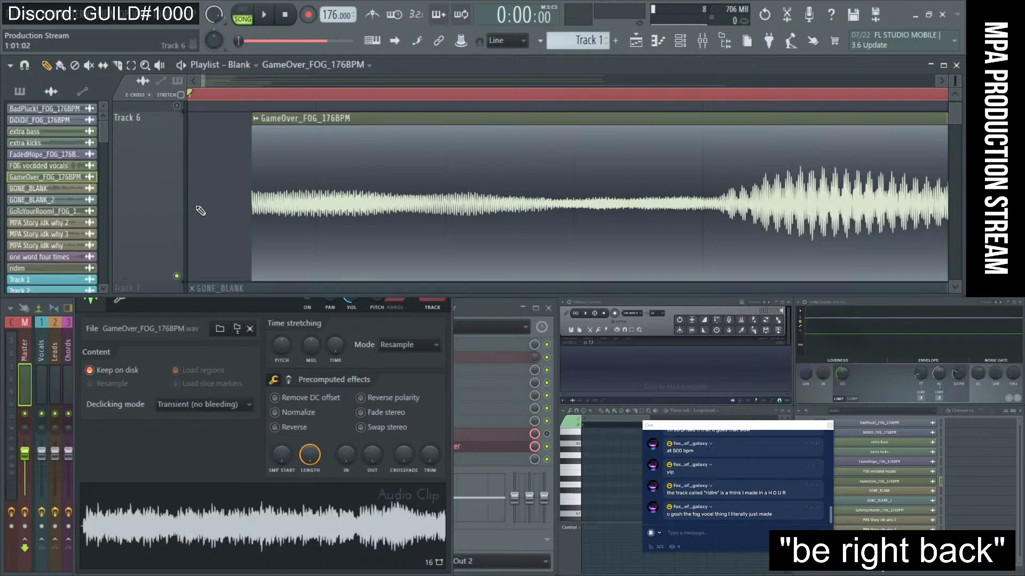
left_click(198, 214)
left_click_drag(275, 184, 811, 181)
key("ctrl+z")
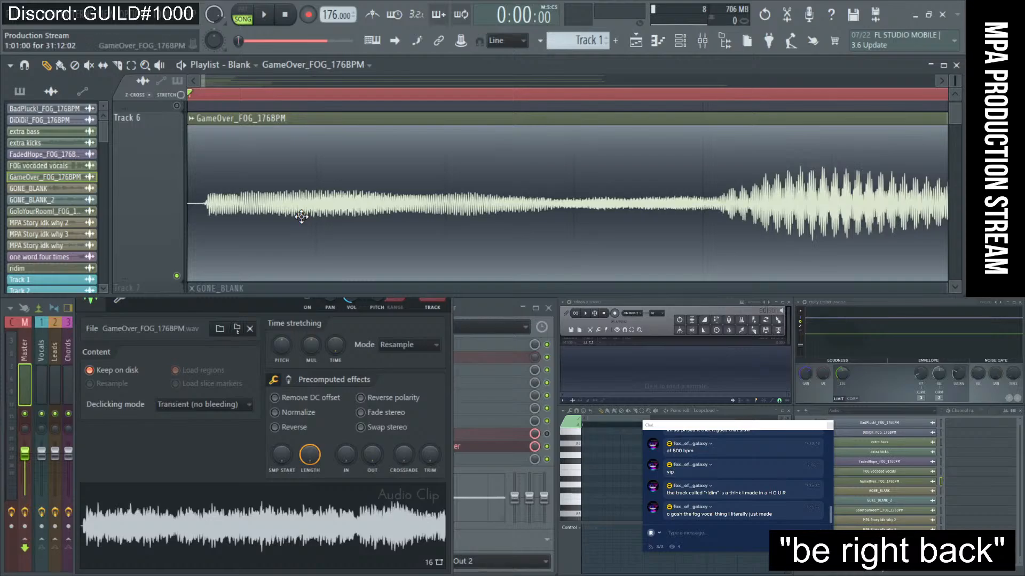
- Shift the GameOver clip later so it starts at 1:04:21 and play the arrangement
left_click_drag(301, 216, 715, 221)
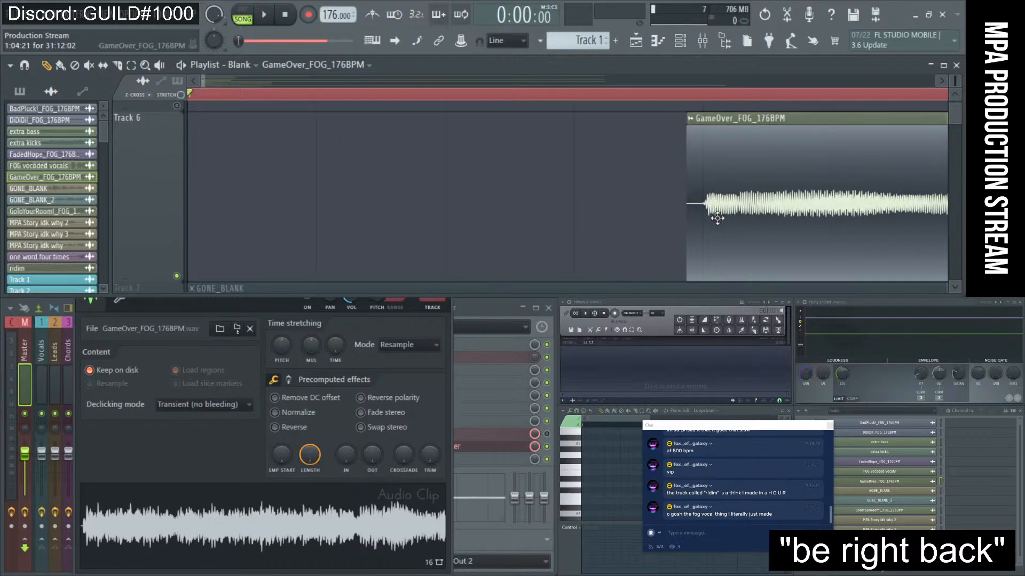
key("space")
scroll(582, 159, "up", 4)
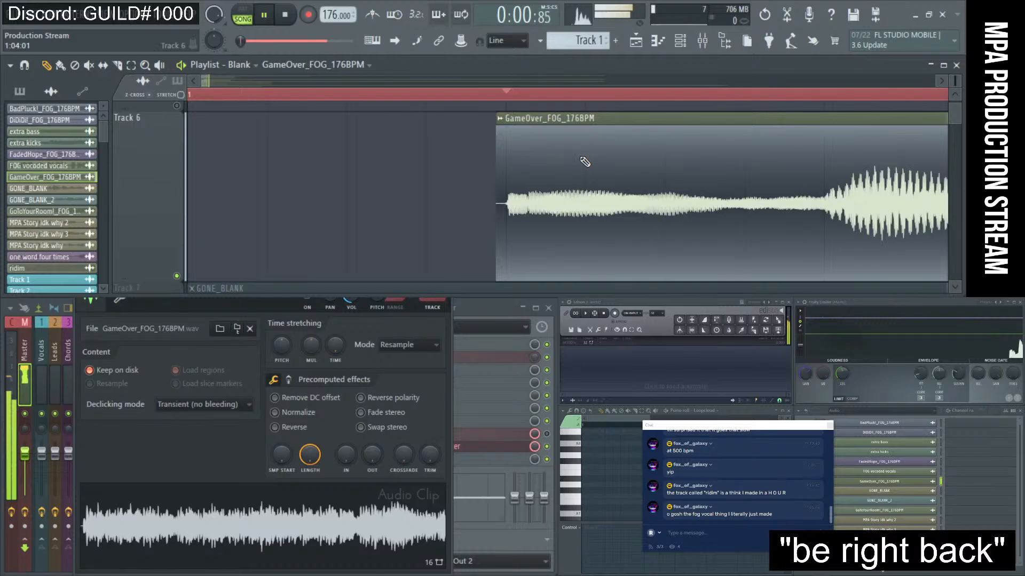
- Extend the end of the GameOver clip to the start of bar 33
scroll(580, 157, "down", 6)
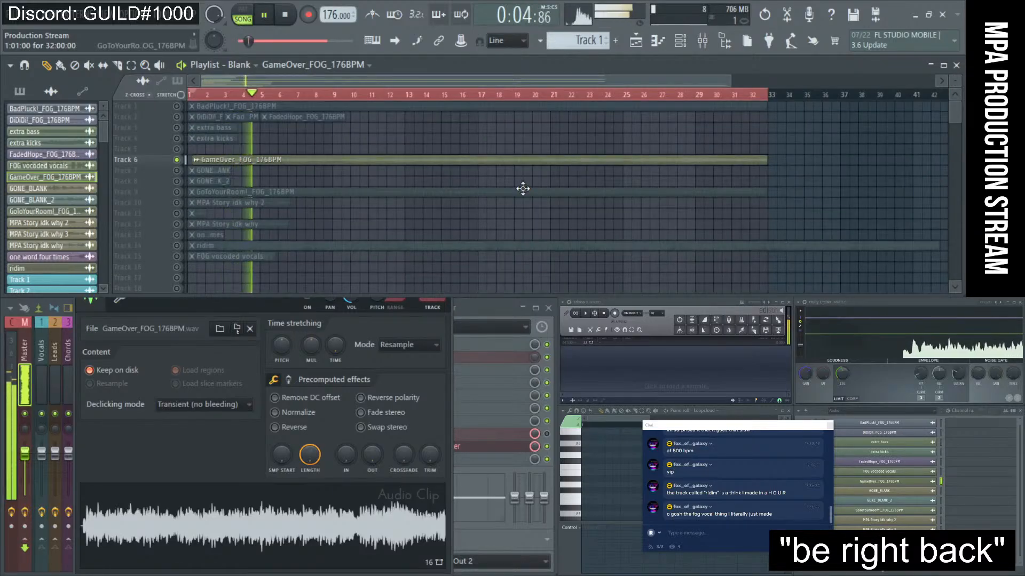
left_click_drag(240, 185, 181, 152)
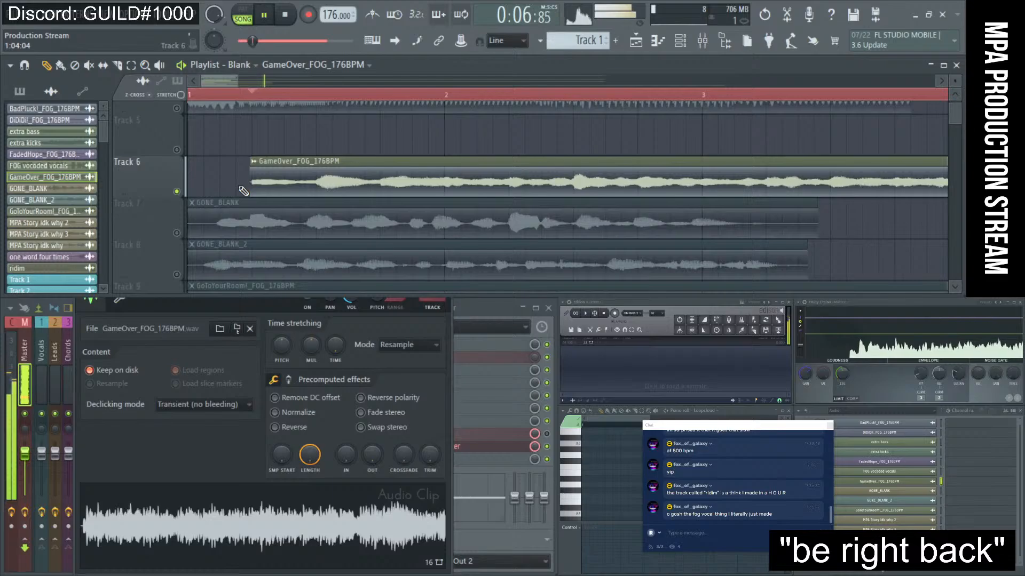
scroll(244, 191, "down", 2)
left_click_drag(242, 78, 591, 97)
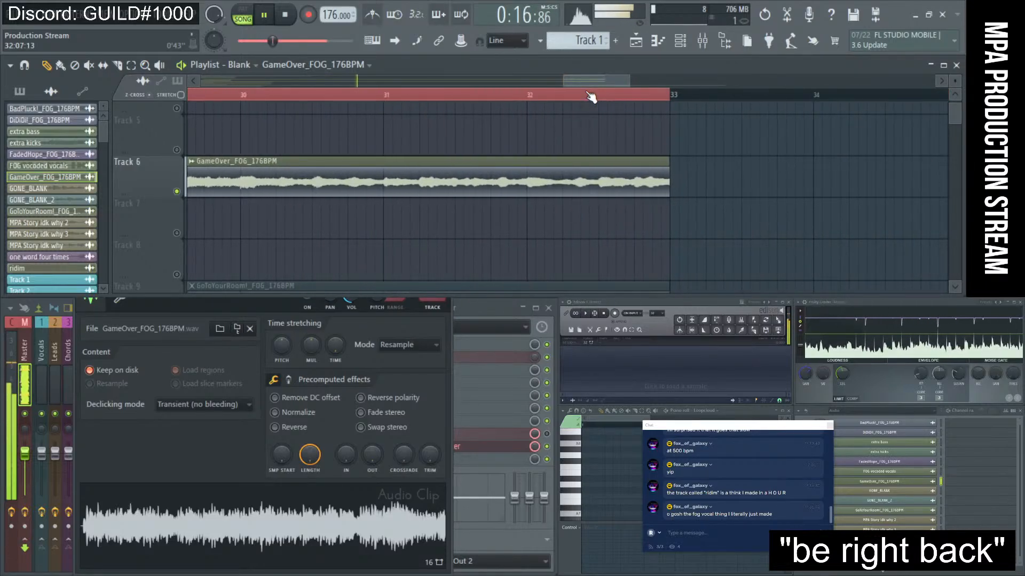
mouse_move(668, 164)
left_mouse_down()
mouse_move(708, 162)
mouse_move(681, 166)
left_mouse_up()
key("c")
scroll(683, 201, "up", 2)
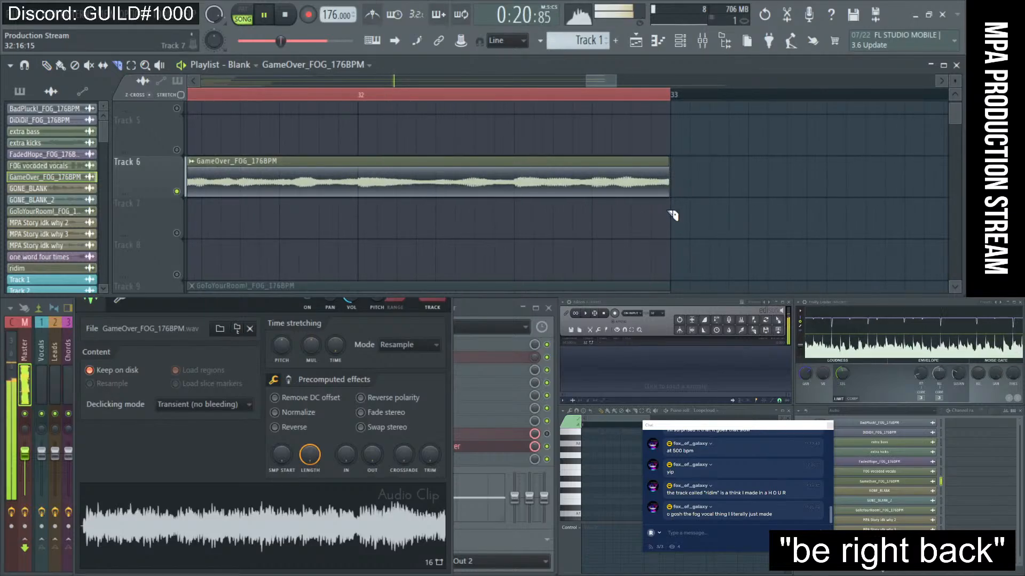
scroll(672, 215, "up", 3)
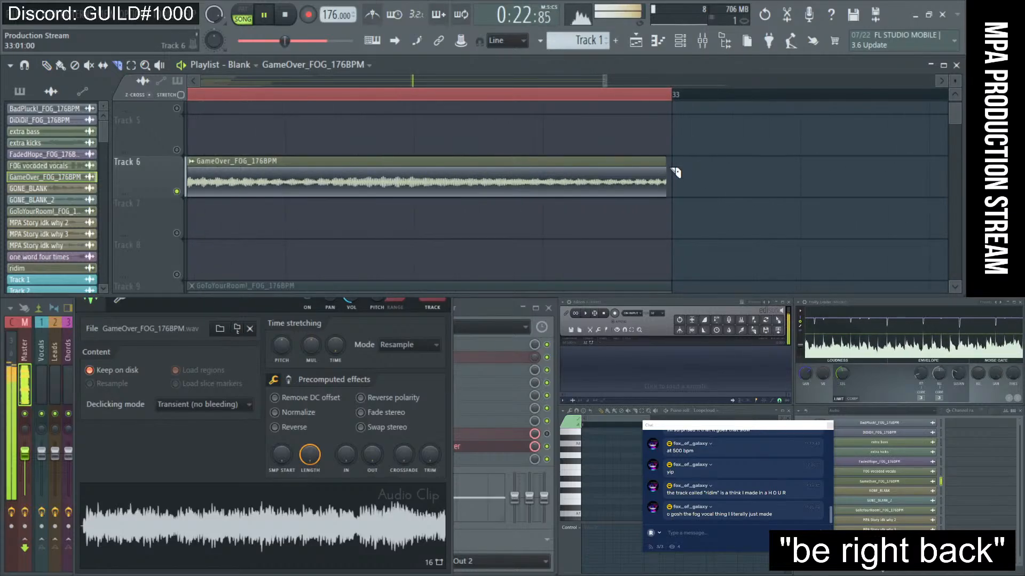
key("p")
mouse_move(668, 165)
left_mouse_down()
mouse_move(702, 165)
mouse_move(673, 164)
left_mouse_up()
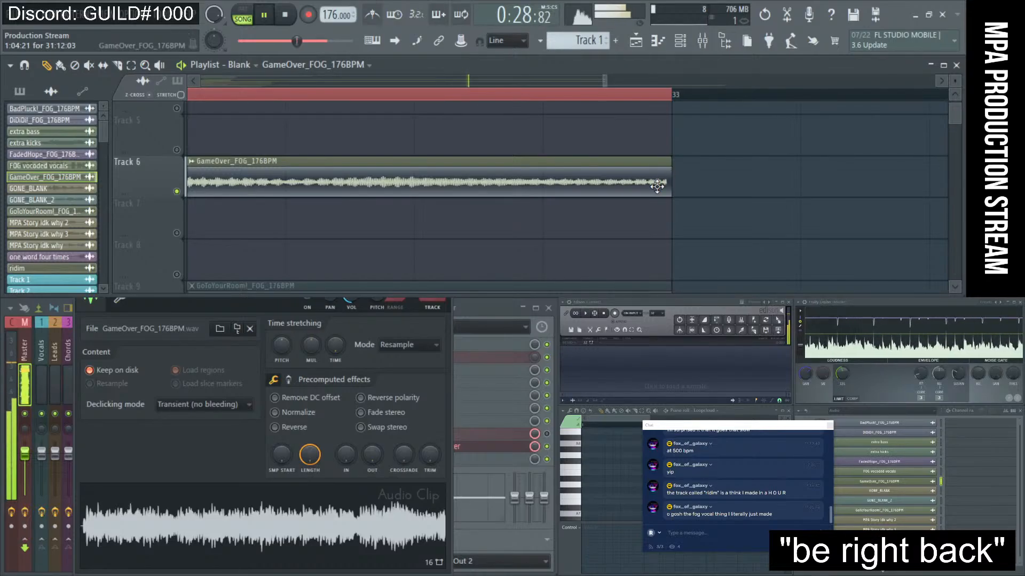
- Nudge the GameOver clip to 1:04:22 and extend its start slightly earlier to 1:04:20
left_click_drag(656, 185, 661, 187)
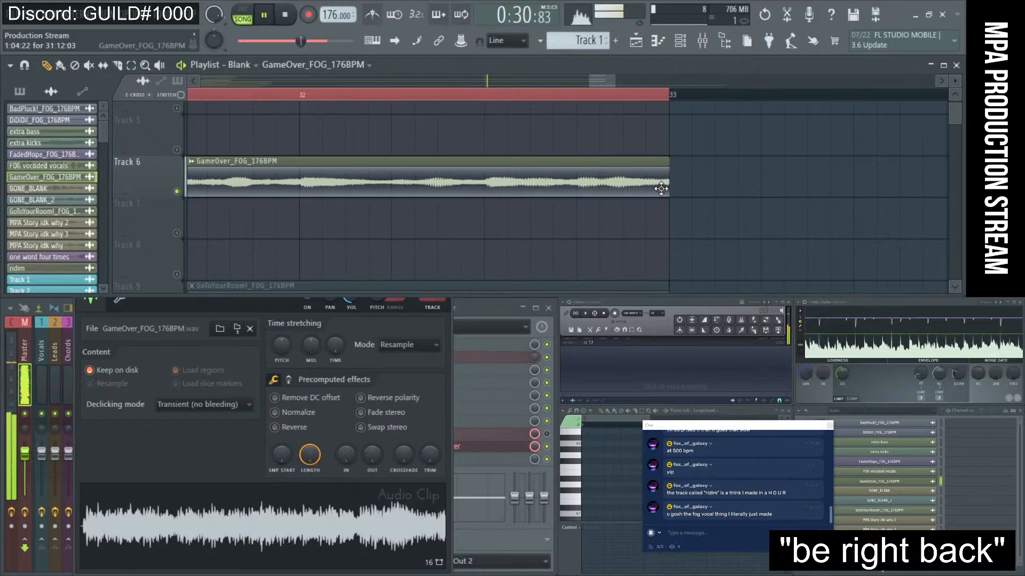
scroll(662, 188, "down", 5)
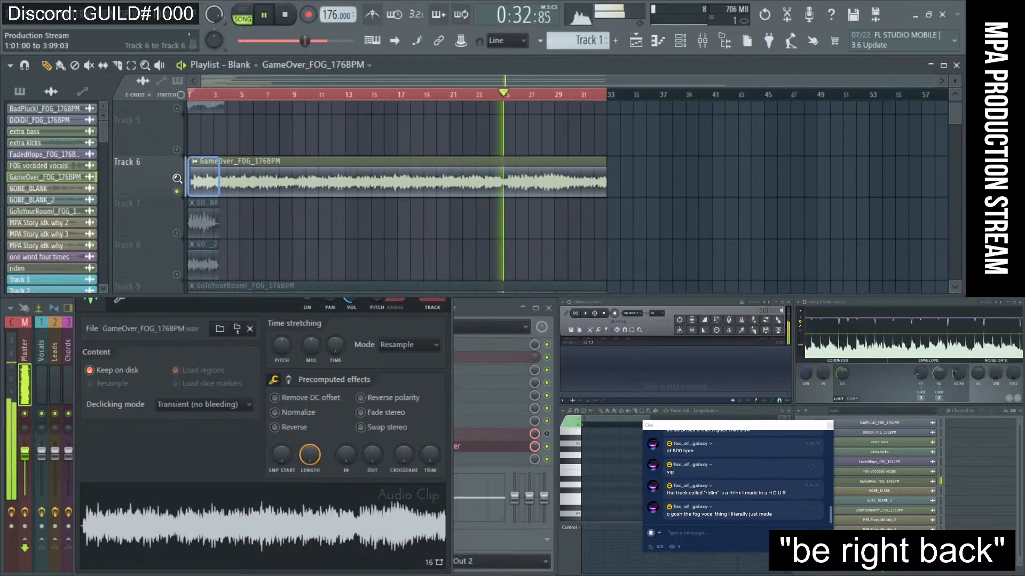
scroll(275, 203, "up", 5)
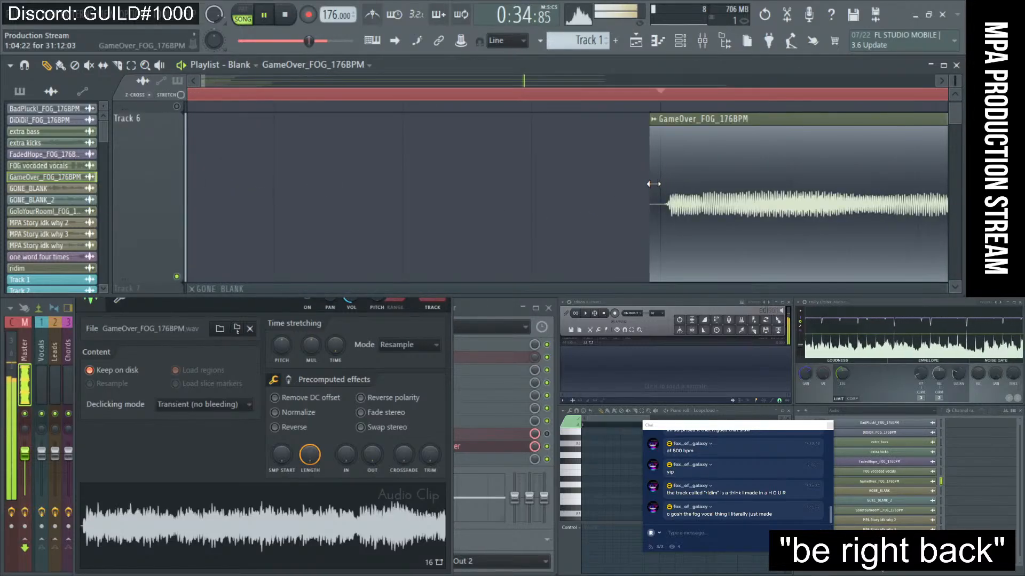
left_click_drag(653, 184, 642, 184)
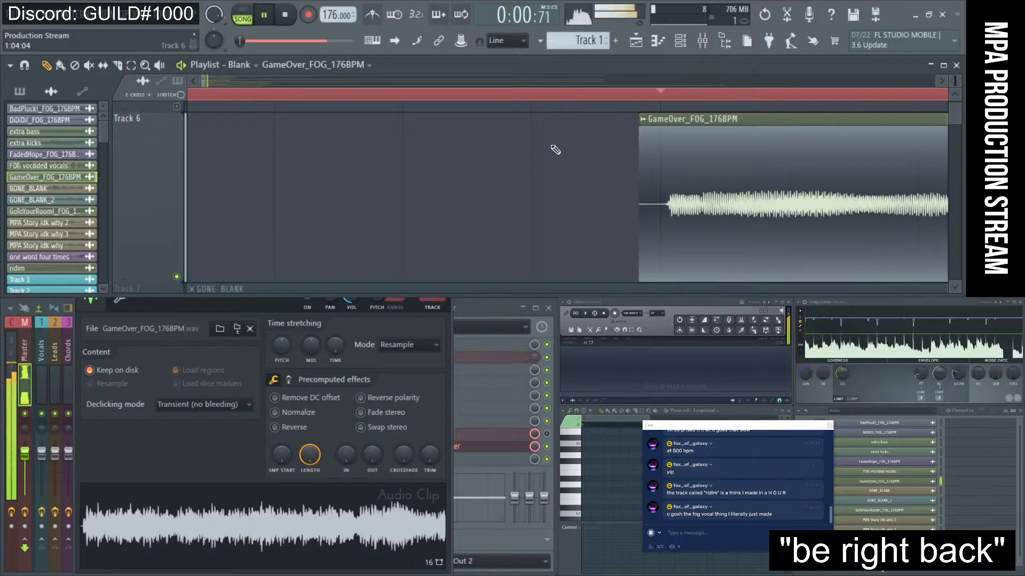
- Audition GameOver together with BadPluck by unmuting Track 1, mute Track 1 again, and stop playback
scroll(555, 150, "down", 3)
scroll(434, 178, "down", 3)
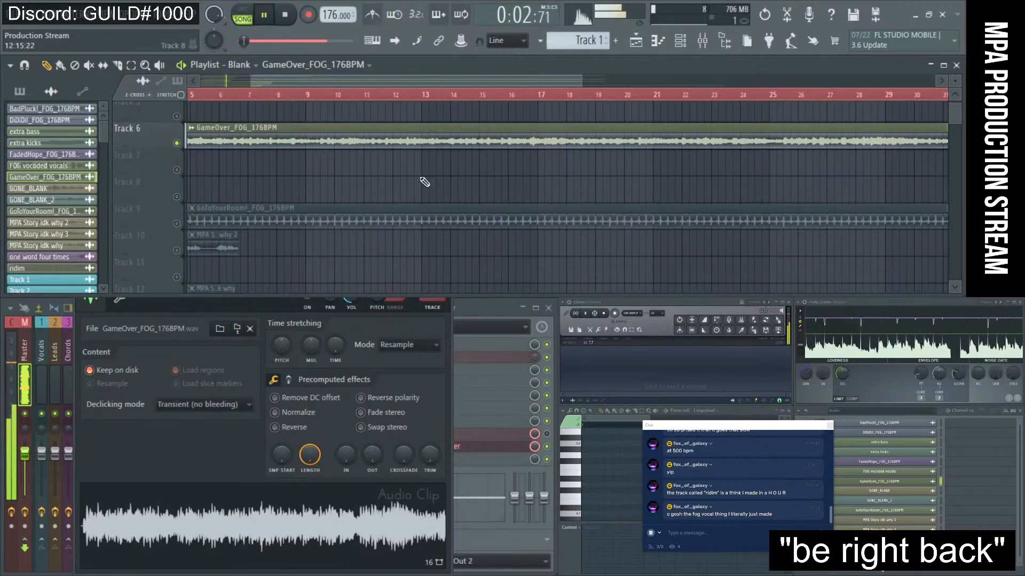
scroll(570, 167, "up", 5)
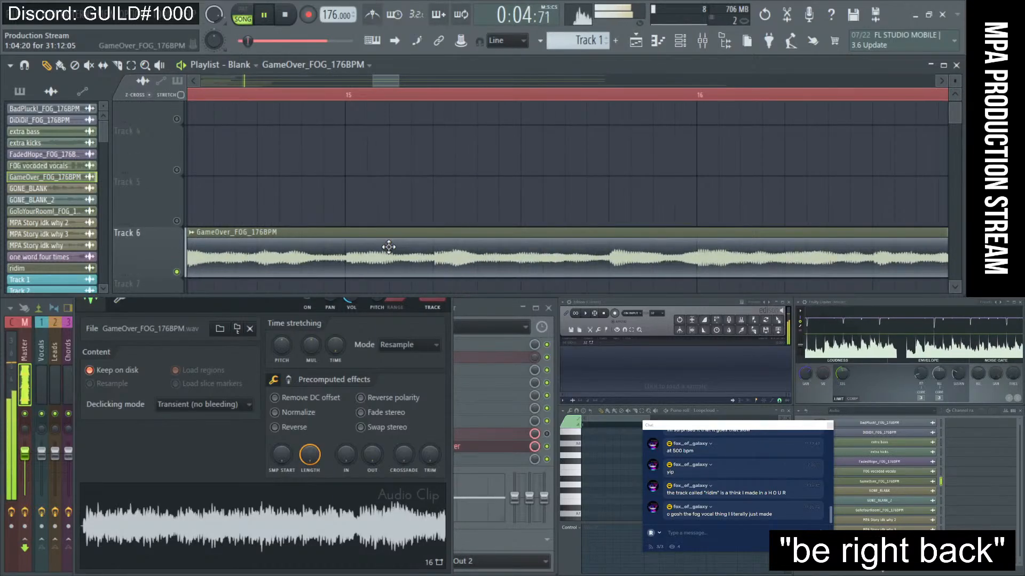
scroll(430, 196, "down", 6)
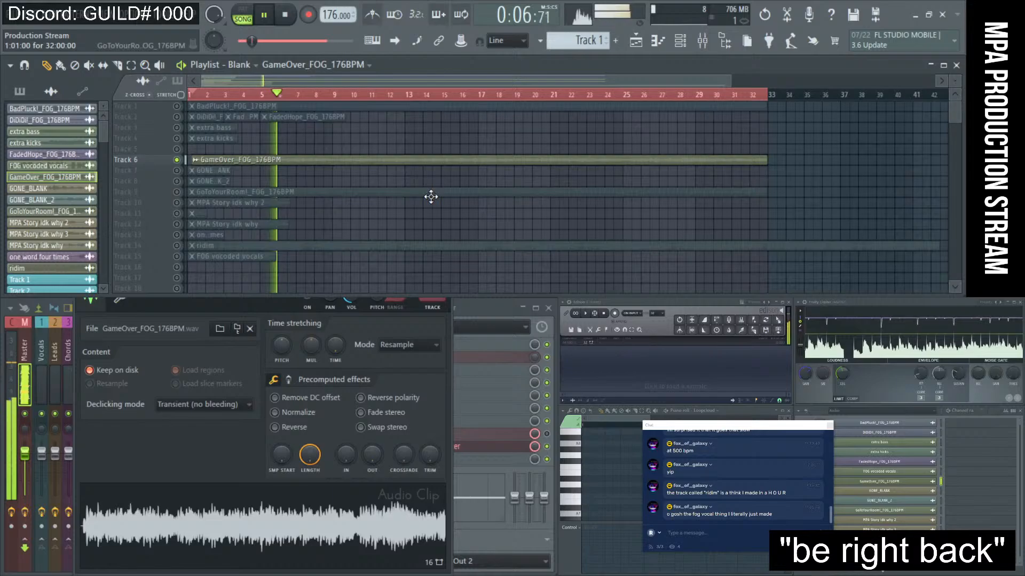
left_click(178, 106)
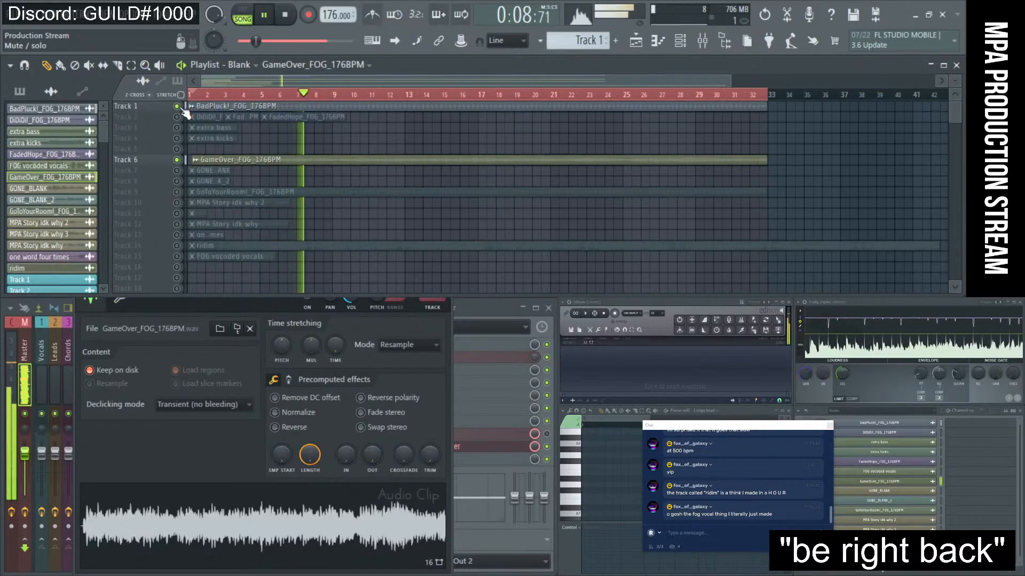
left_click(177, 106)
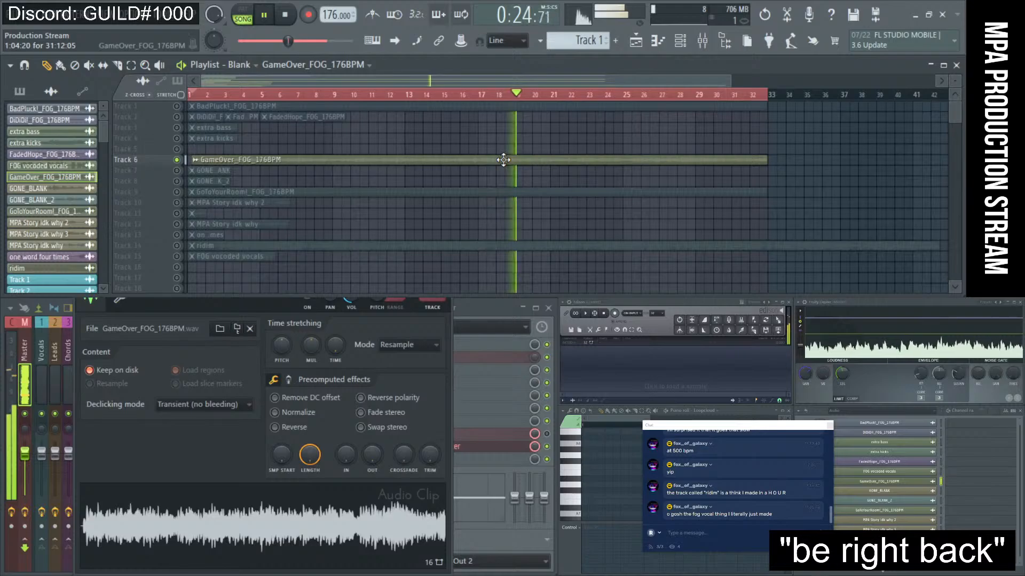
key("space")
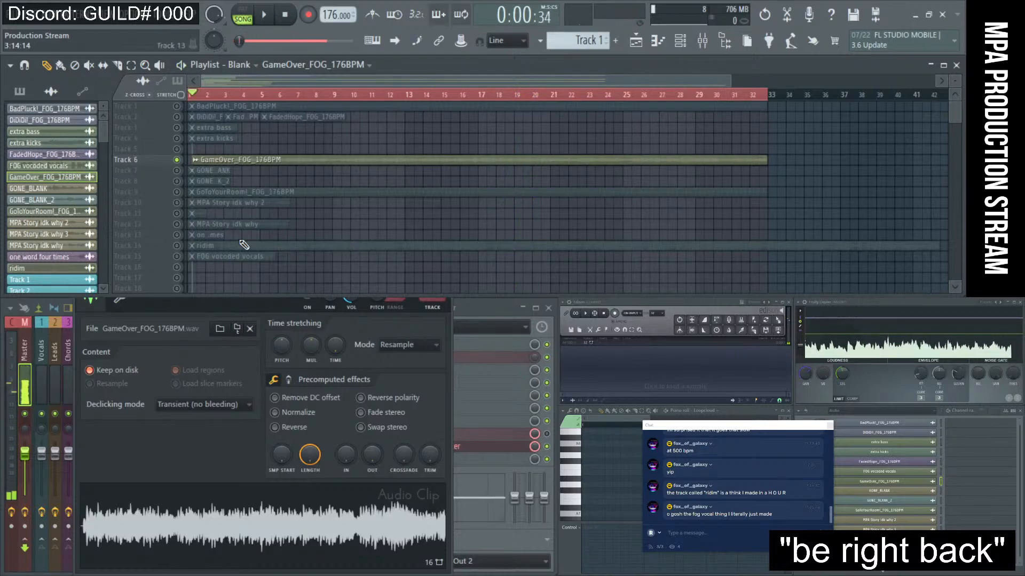
- Extend the start of the GameOver clip back to the beginning of bar 1
left_click_drag(202, 171, 171, 157)
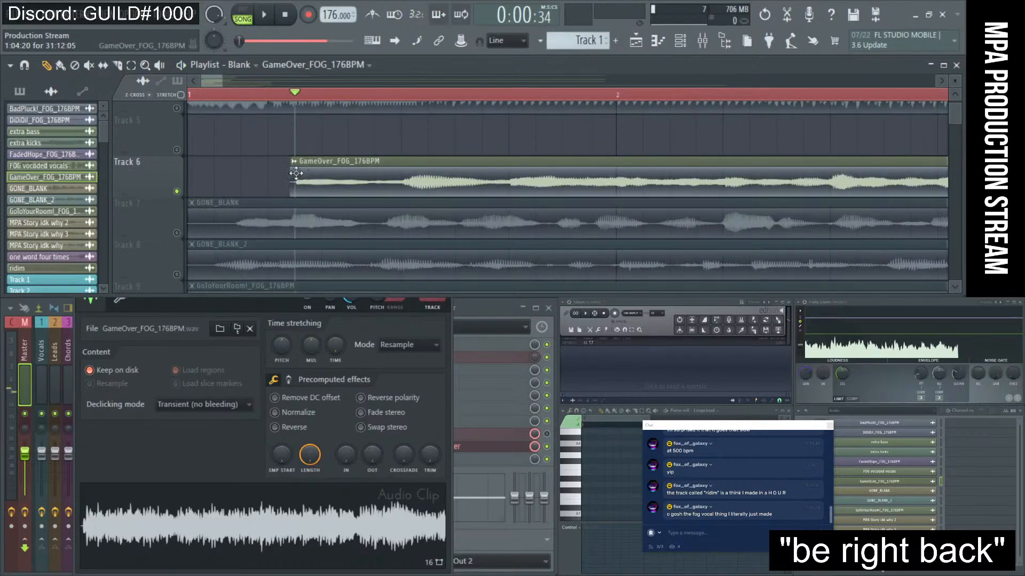
left_click_drag(291, 175, 160, 182)
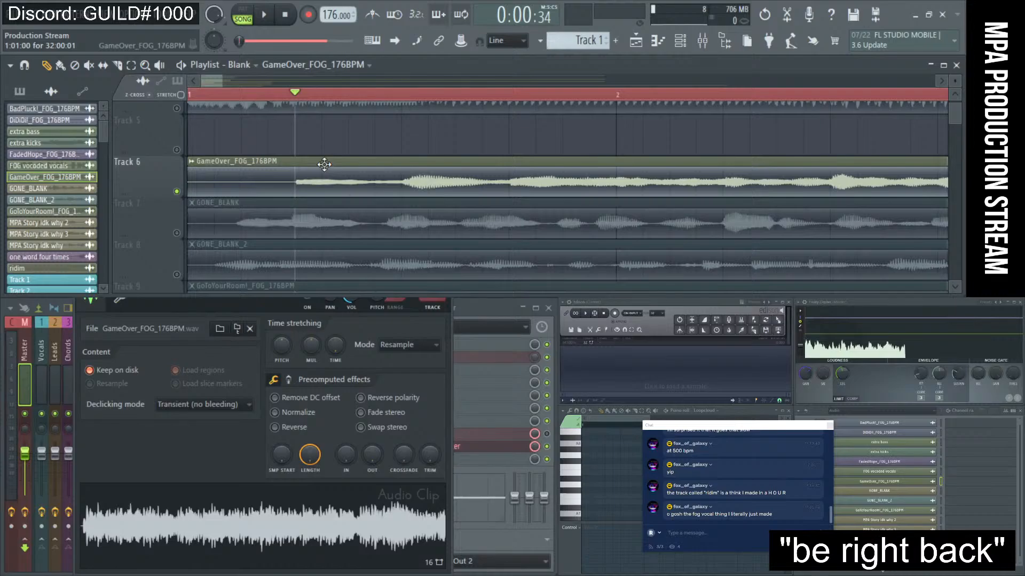
- Examine the GameOver clip's start and end against the bar lines and briefly play its opening
scroll(324, 165, "down", 4)
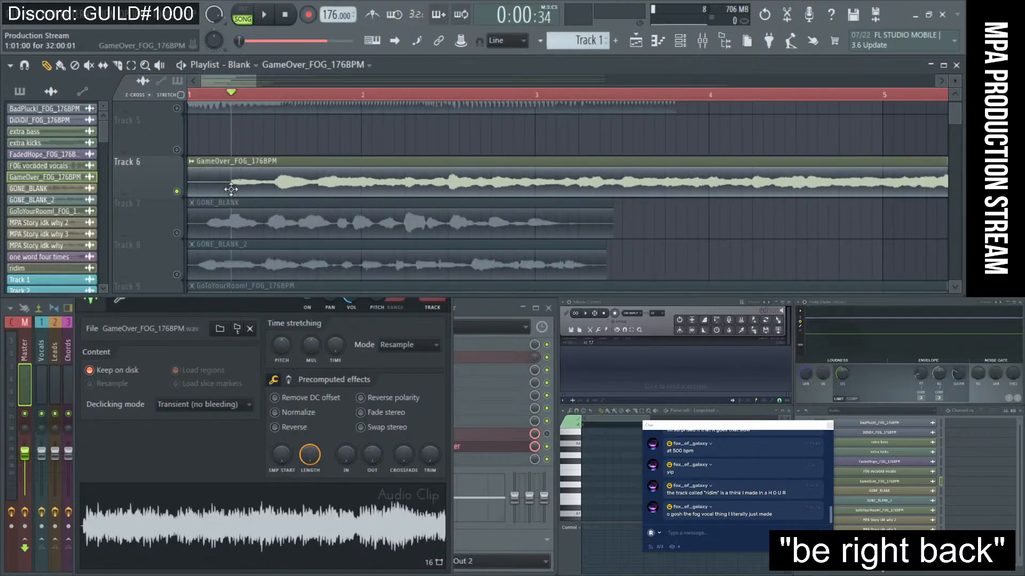
scroll(307, 193, "down", 8)
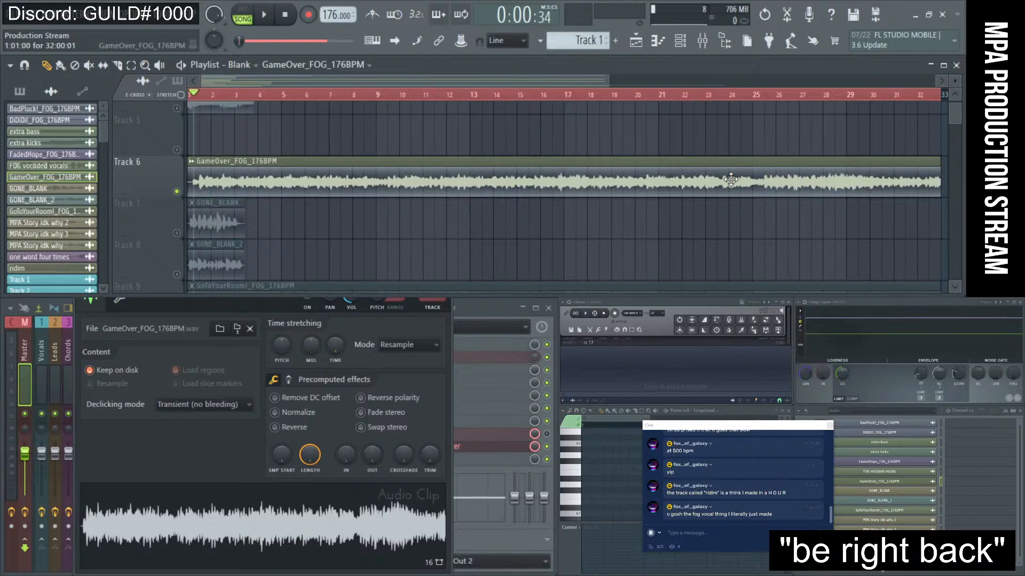
scroll(743, 178, "up", 3)
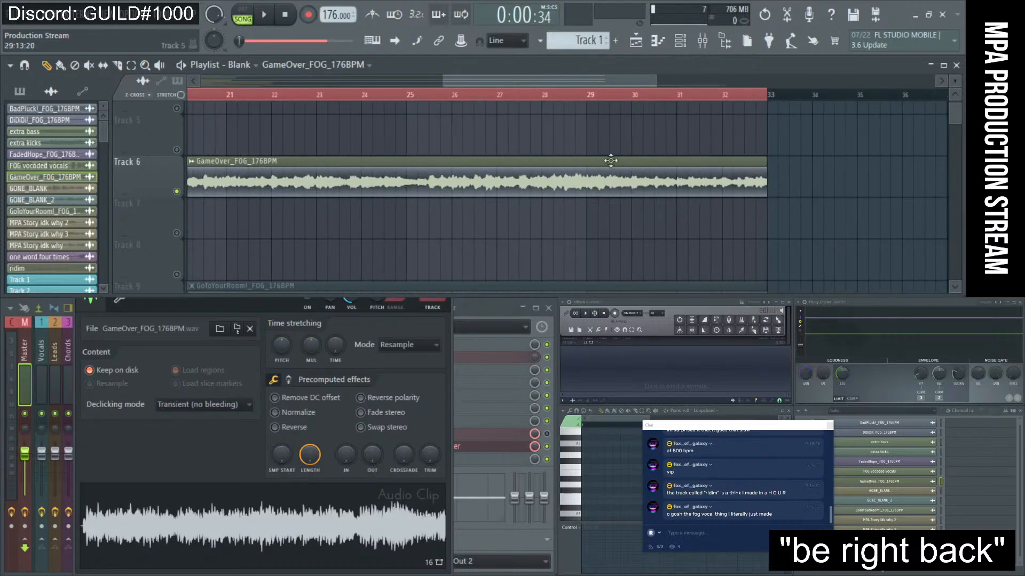
scroll(611, 160, "down", 5)
scroll(615, 164, "up", 5)
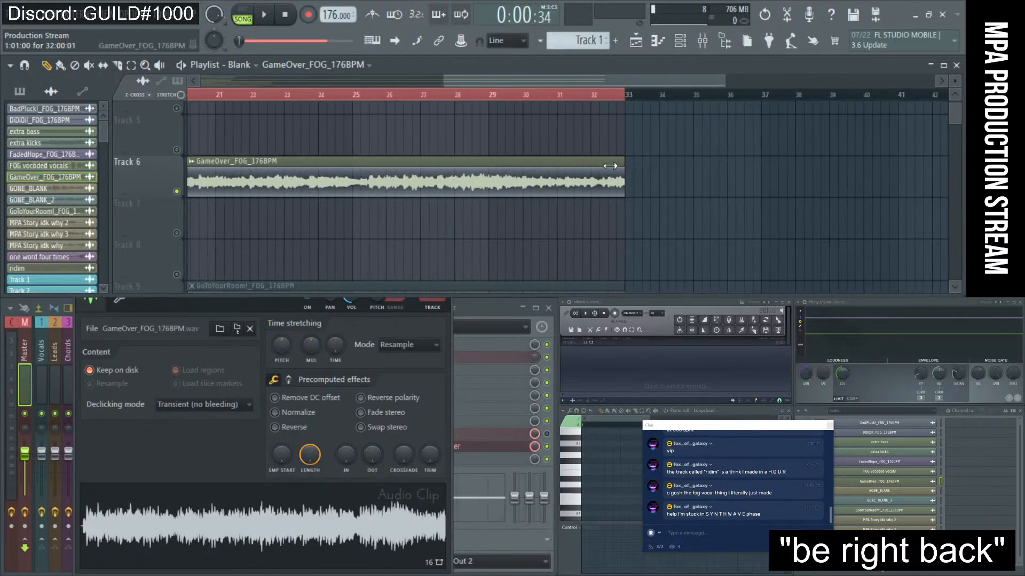
scroll(613, 167, "down", 5)
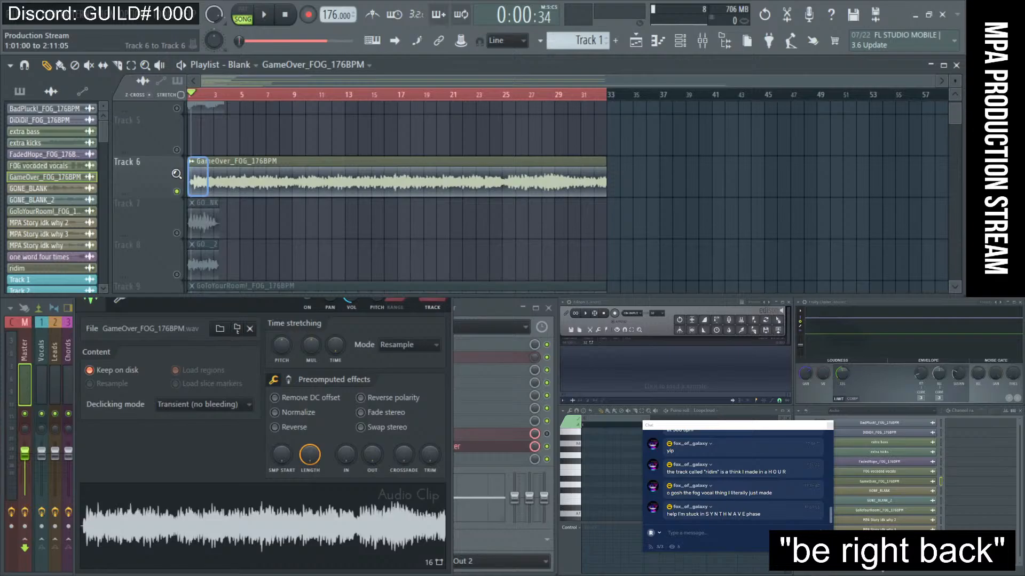
scroll(288, 155, "up", 8)
scroll(305, 147, "down", 1)
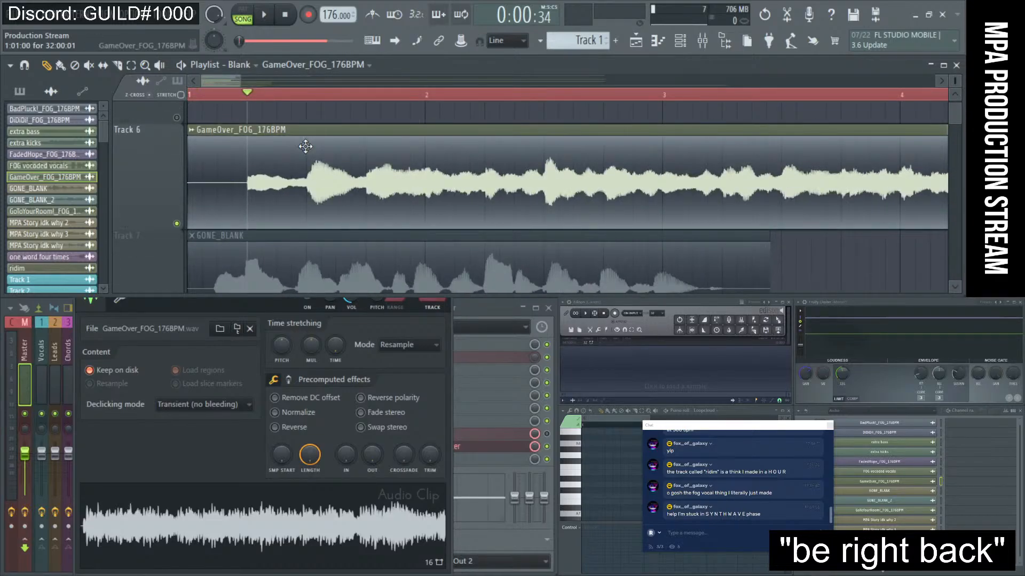
key("space")
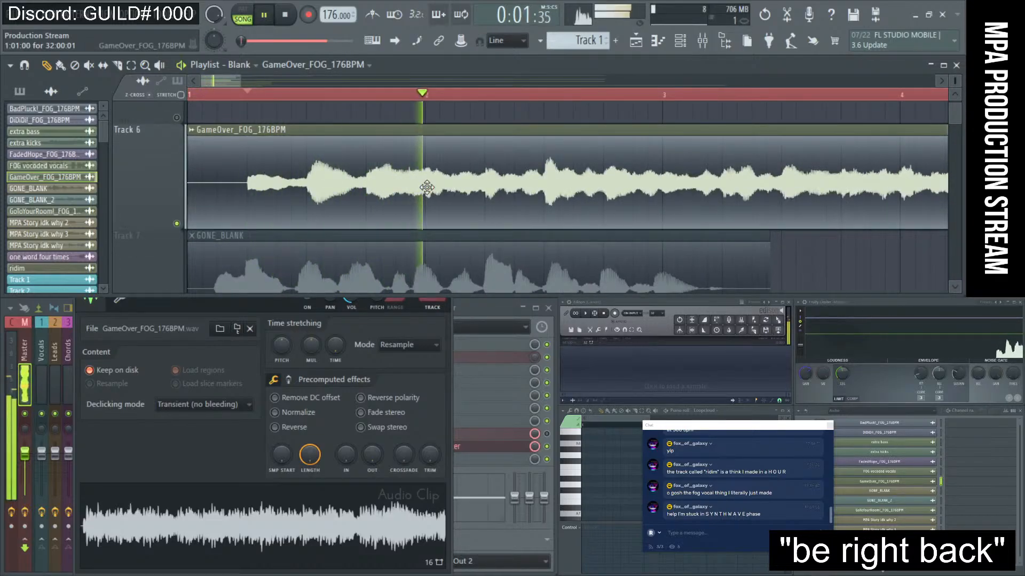
key("space")
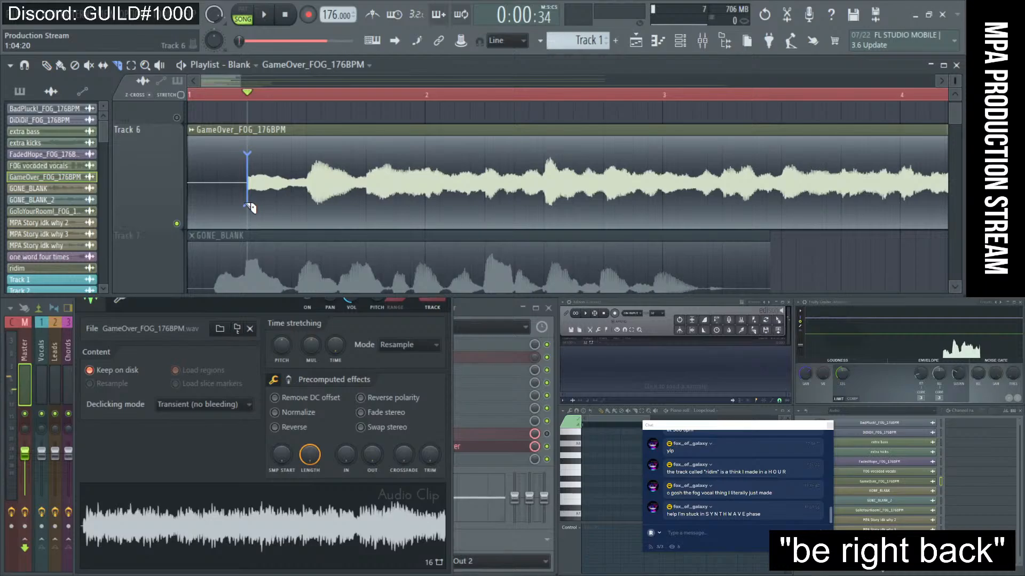
- Slice off and delete the silent start of the GameOver clip, and move the remainder back to bar 1
key("p")
left_click_drag(247, 206, 186, 190)
right_click(233, 189)
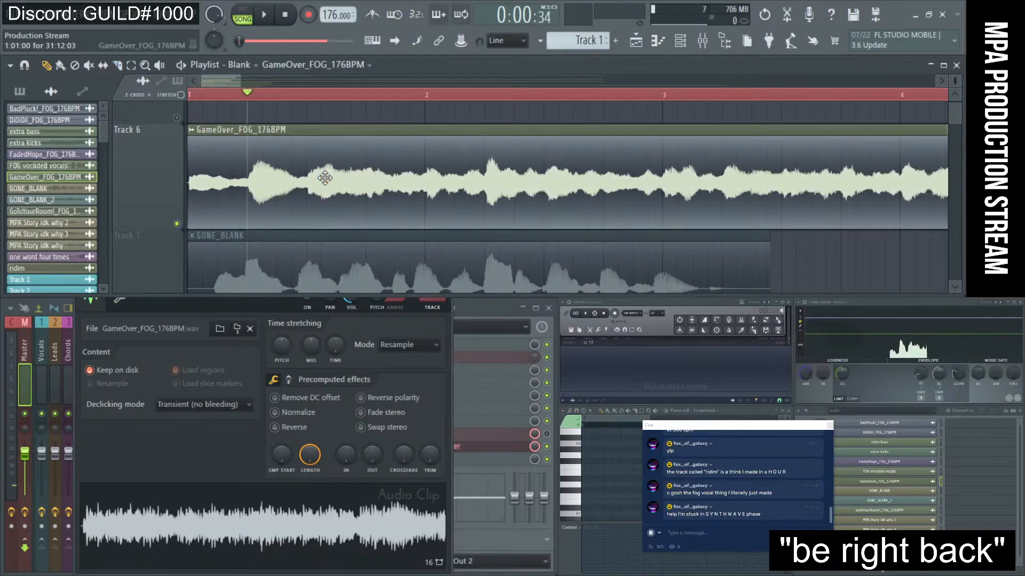
- Try to extend the GameOver clip's end to bar 33 and play it, then undo the extension and the shift to bar 1
scroll(325, 178, "down", 10)
scroll(606, 167, "up", 6)
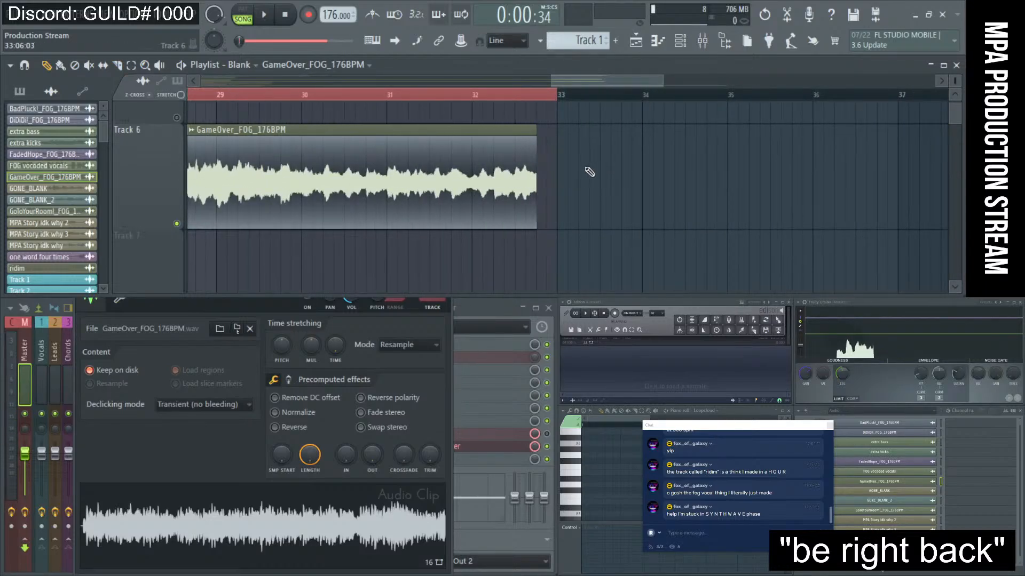
scroll(550, 163, "up", 4)
left_click_drag(510, 155, 572, 156)
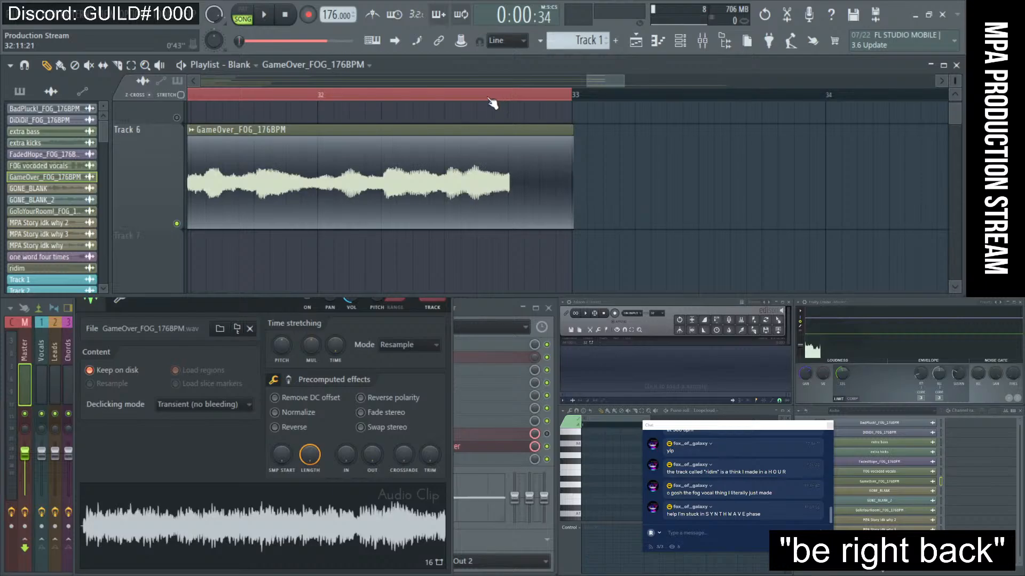
key("space")
key("space")
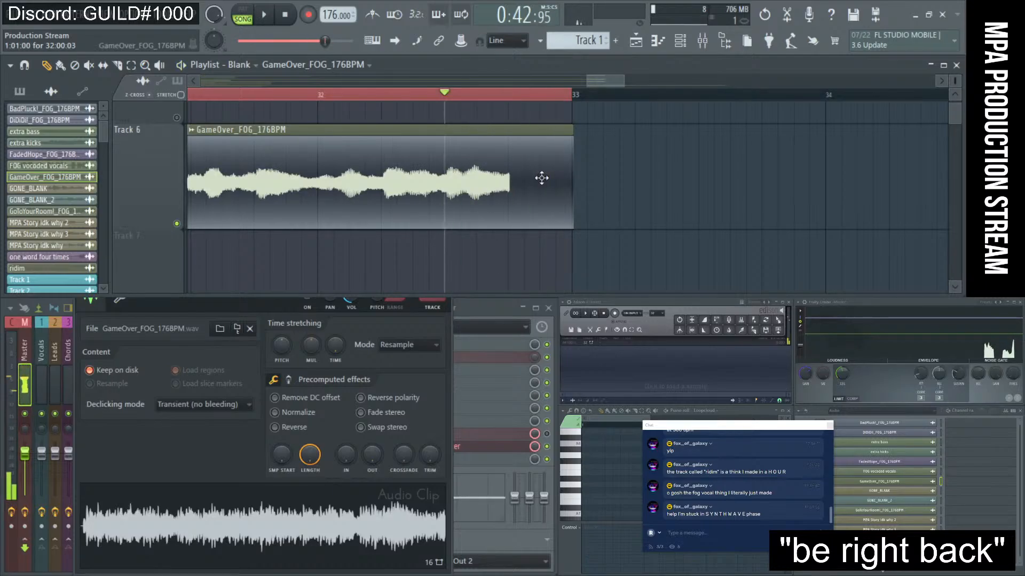
key("ctrl+z")
- Enlarge the opening of the GameOver clip, highlight the synthwave message in the stream chat, and bring the GameOver channel settings window forward
scroll(558, 177, "down", 6)
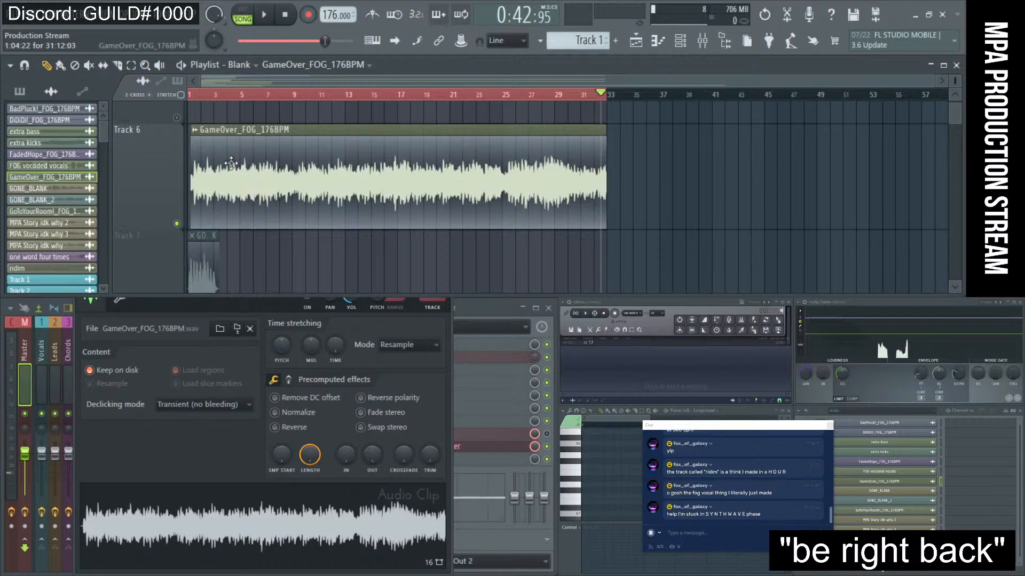
left_click_drag(244, 166, 169, 171)
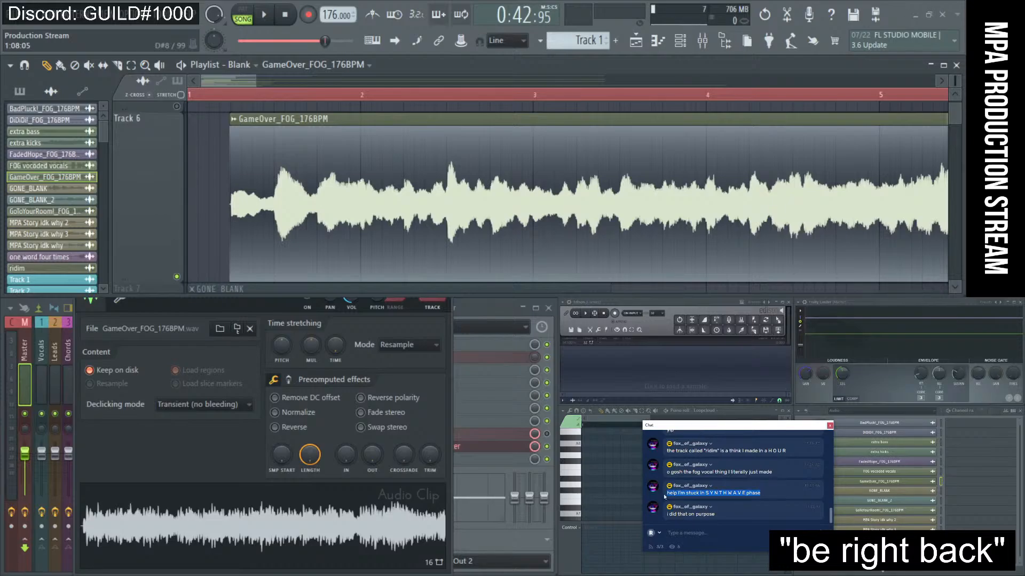
left_click(764, 496)
left_click(232, 421)
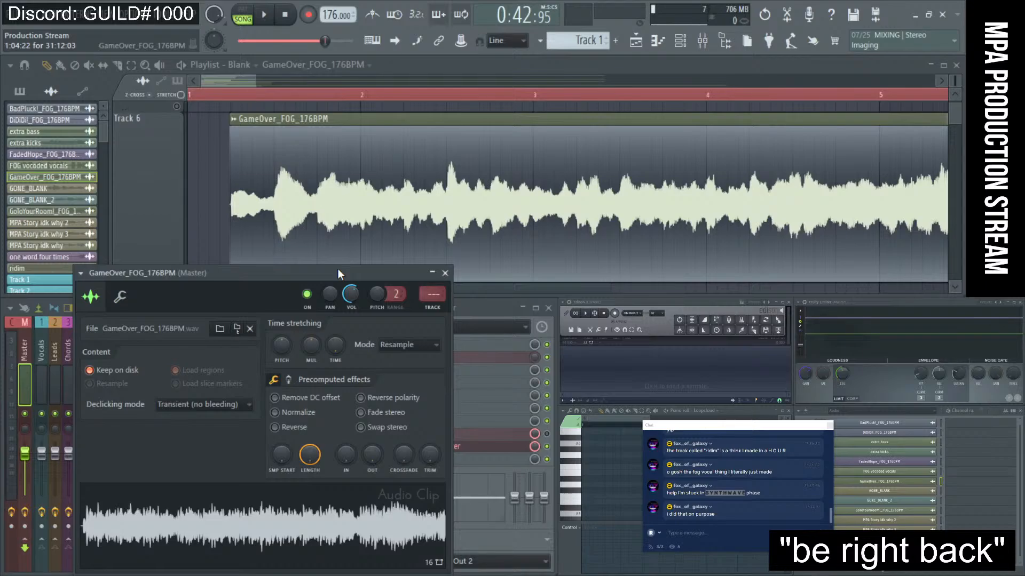
left_click_drag(338, 269, 270, 264)
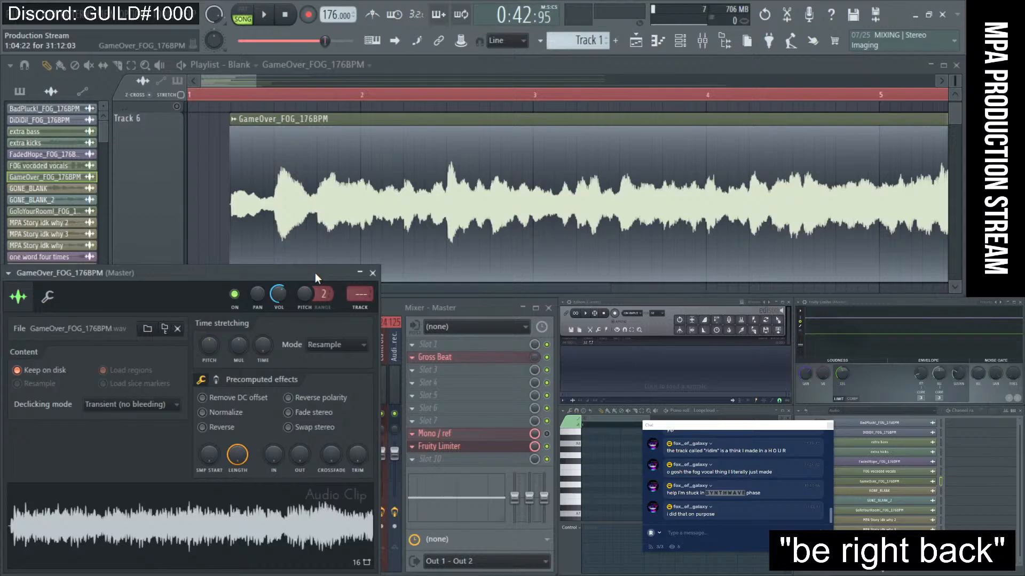
left_click_drag(457, 264, 491, 267)
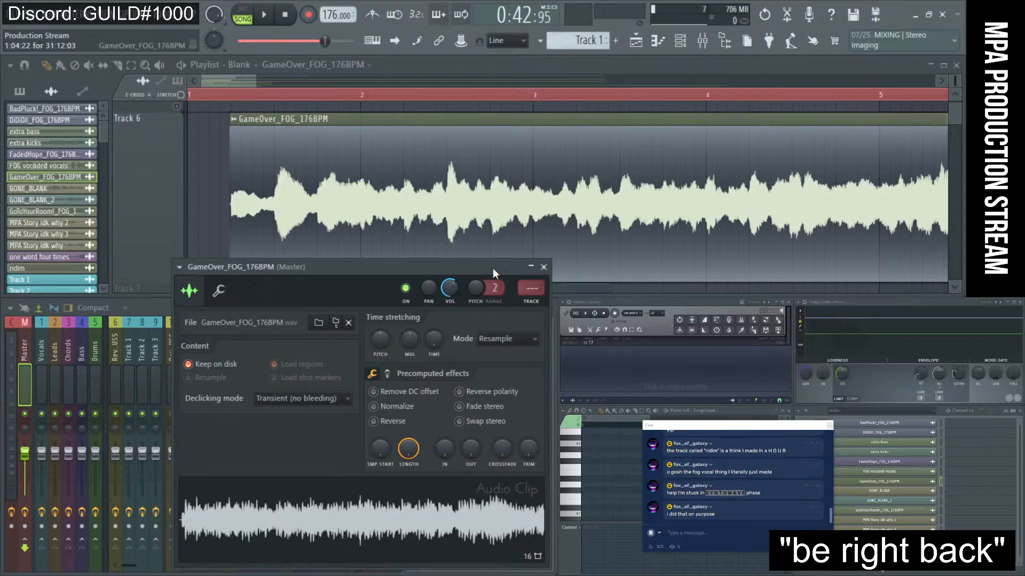
mouse_move(492, 268)
left_mouse_down()
mouse_move(501, 267)
mouse_move(491, 265)
left_mouse_up()
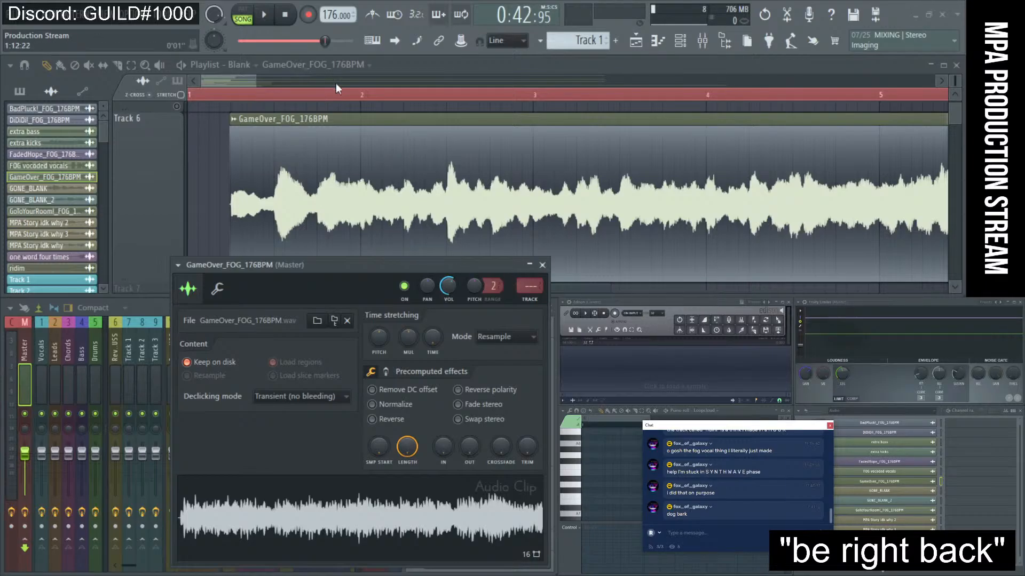
- Try the GameOver clip starting at bar 2 and play it, then move the clip back to start at bar 1
left_click(362, 96)
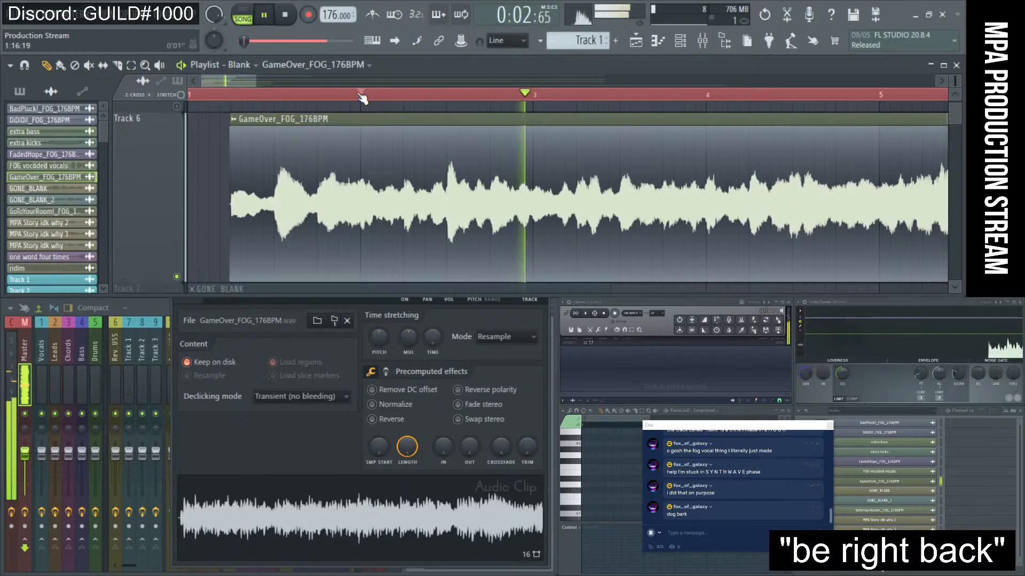
key("space")
mouse_move(304, 151)
left_mouse_down()
mouse_move(231, 158)
mouse_move(453, 165)
left_mouse_up()
key("space")
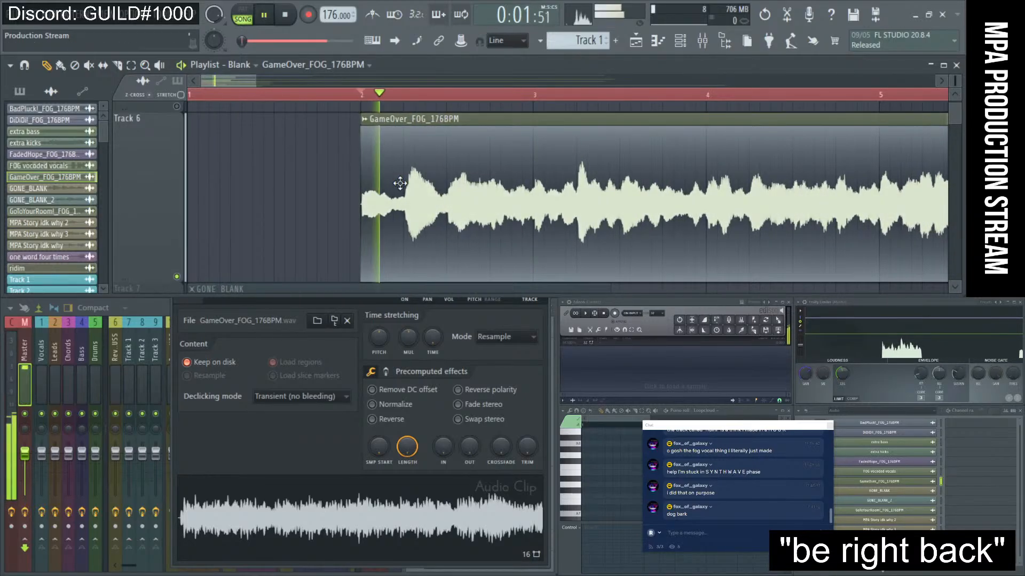
scroll(351, 181, "down", 8)
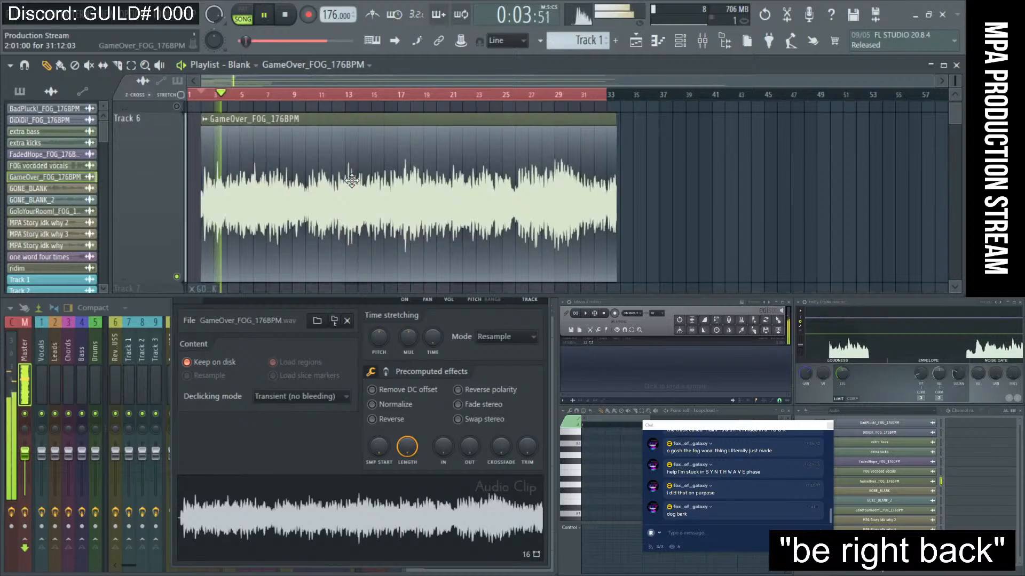
scroll(567, 185, "up", 4)
key("space")
scroll(526, 164, "up", 4)
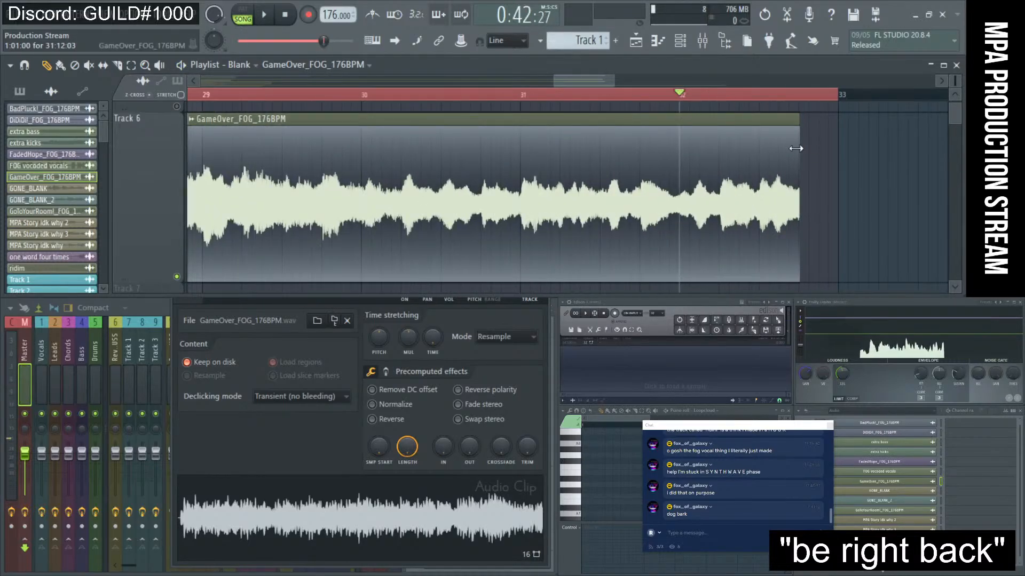
- Extend the GameOver clip's end to bar 33 and play its closing bars
left_click_drag(796, 148, 839, 151)
key("space")
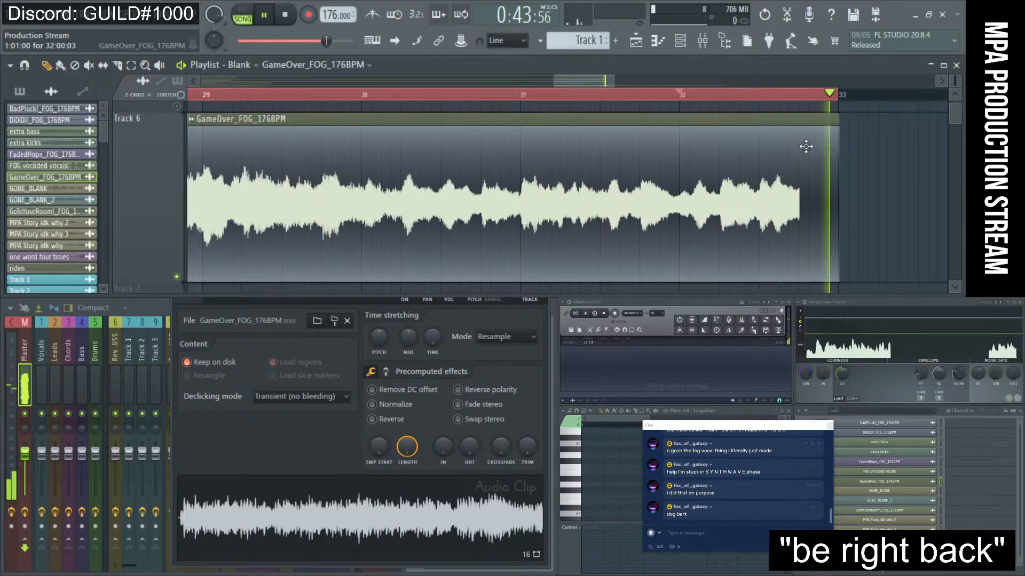
left_click(522, 96)
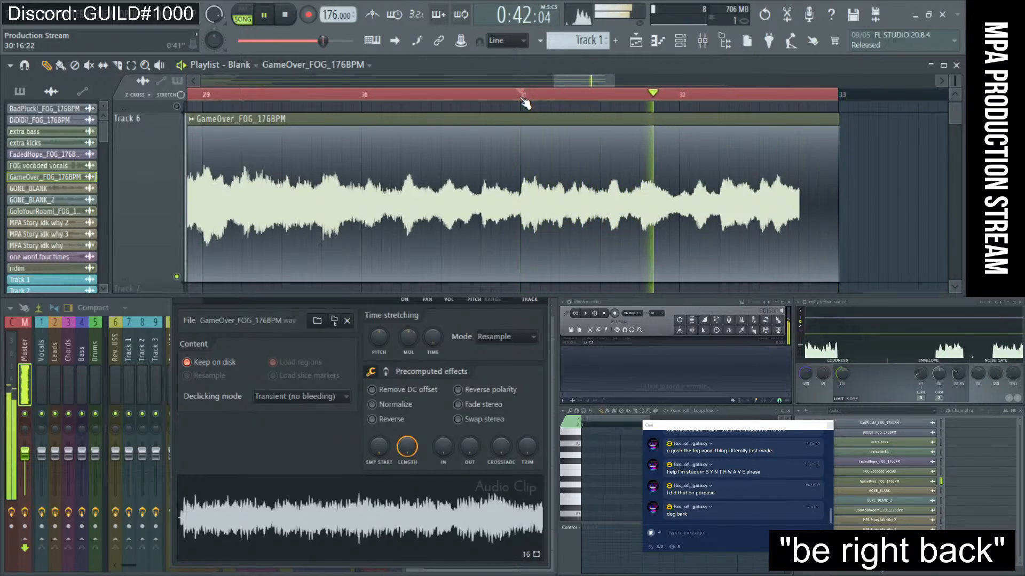
left_click(378, 96)
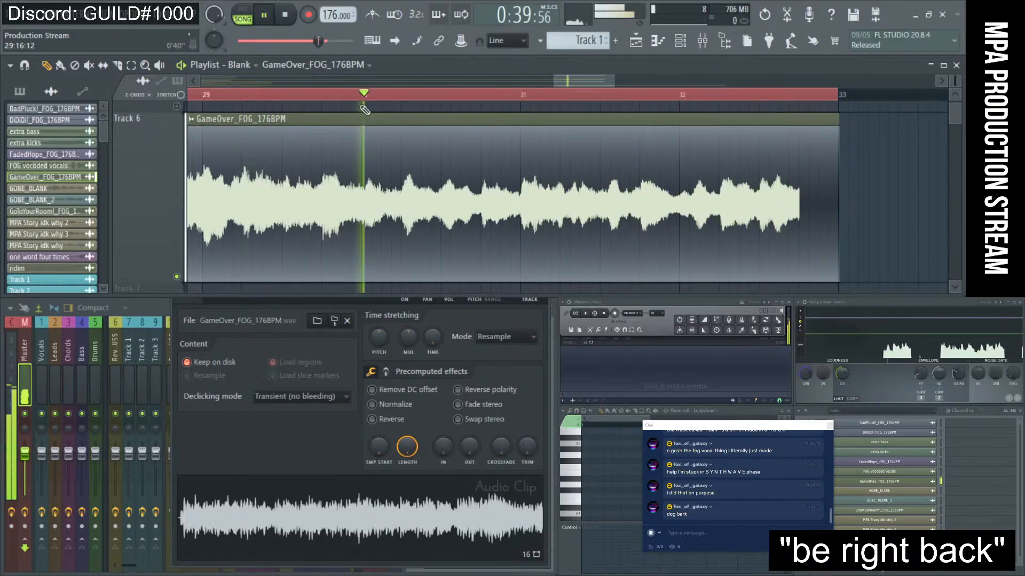
scroll(376, 96, "down", 3)
left_click(233, 96)
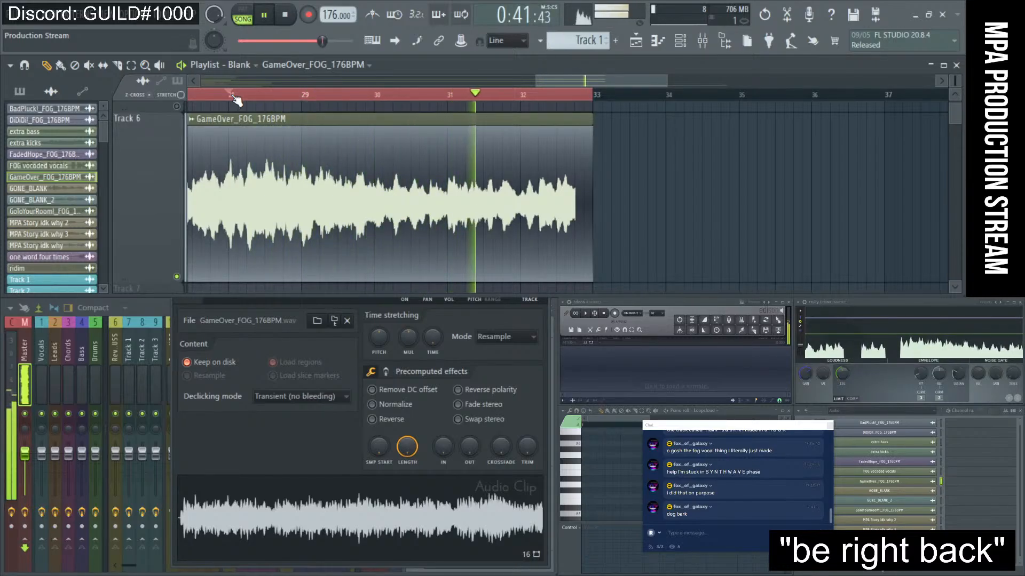
key("space")
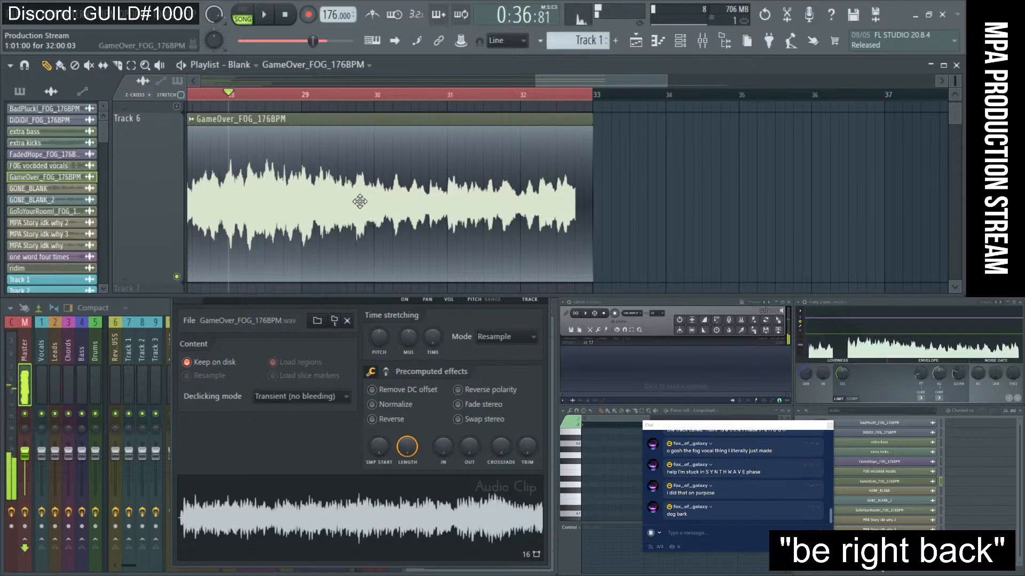
- Play the GameOver clip around bars 20 and 17 to check its timing against the bar lines
scroll(363, 195, "up", 3, "ctrl")
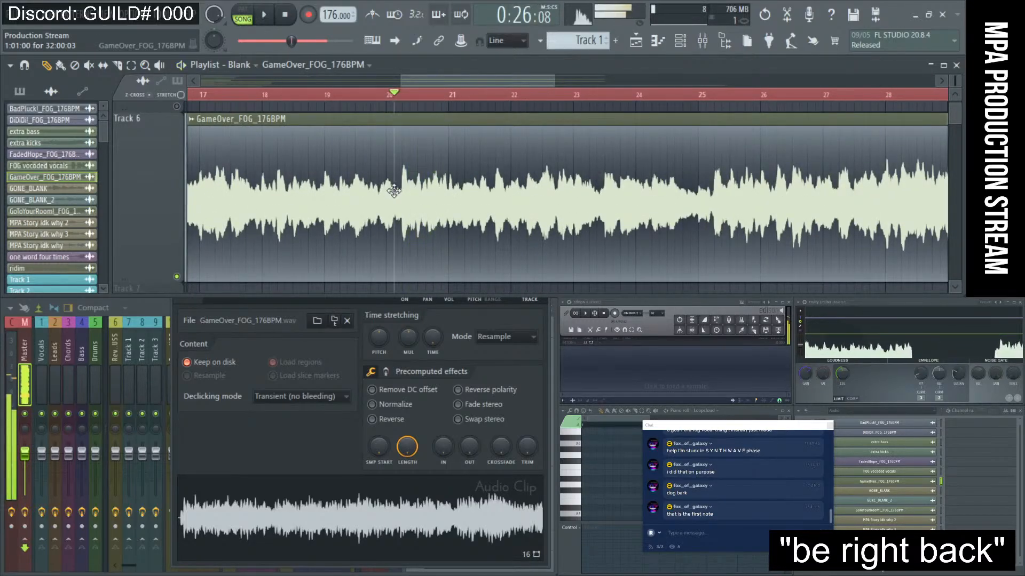
scroll(390, 161, "up", 2, "ctrl")
key("space")
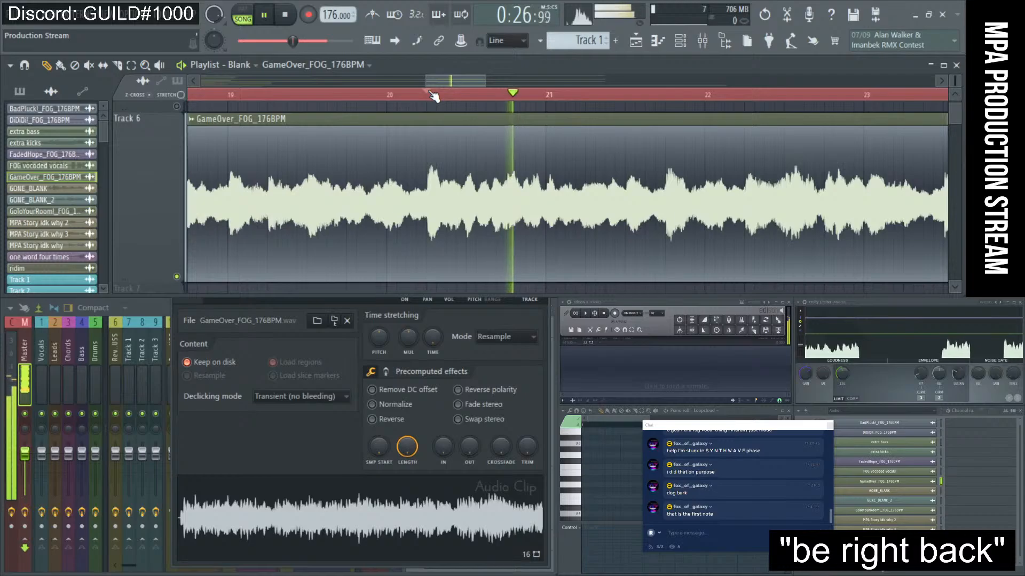
key("space")
left_click_drag(385, 90, 406, 94)
left_click(407, 95)
key("space")
scroll(407, 96, "down", 3, "ctrl")
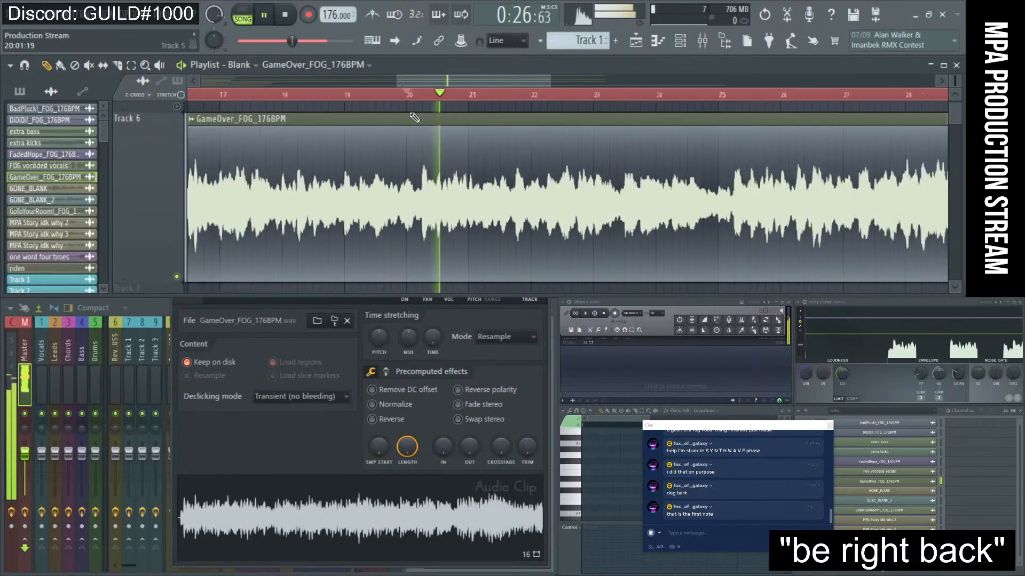
key("space")
key("space")
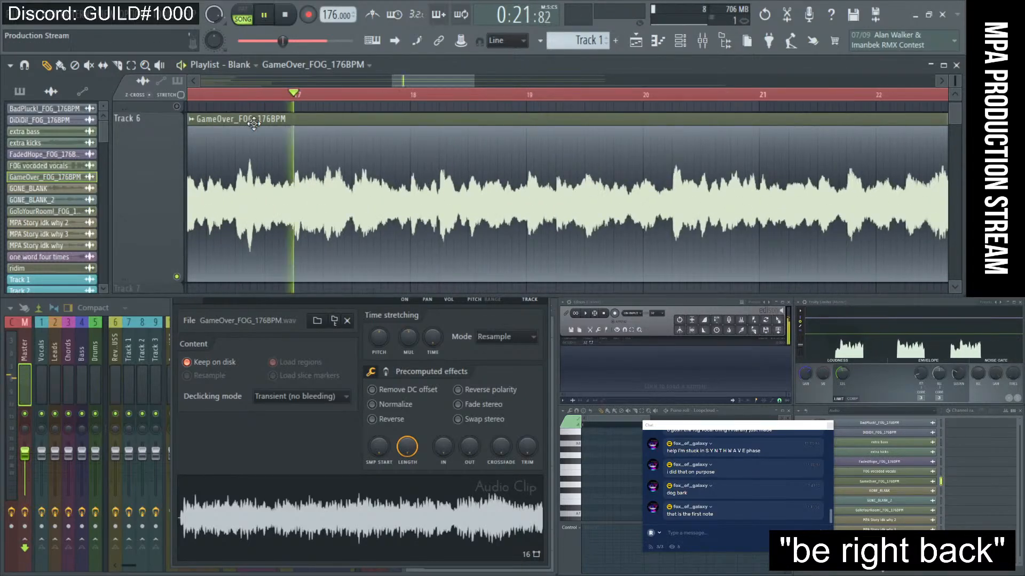
scroll(396, 115, "up", 3, "ctrl")
key("space")
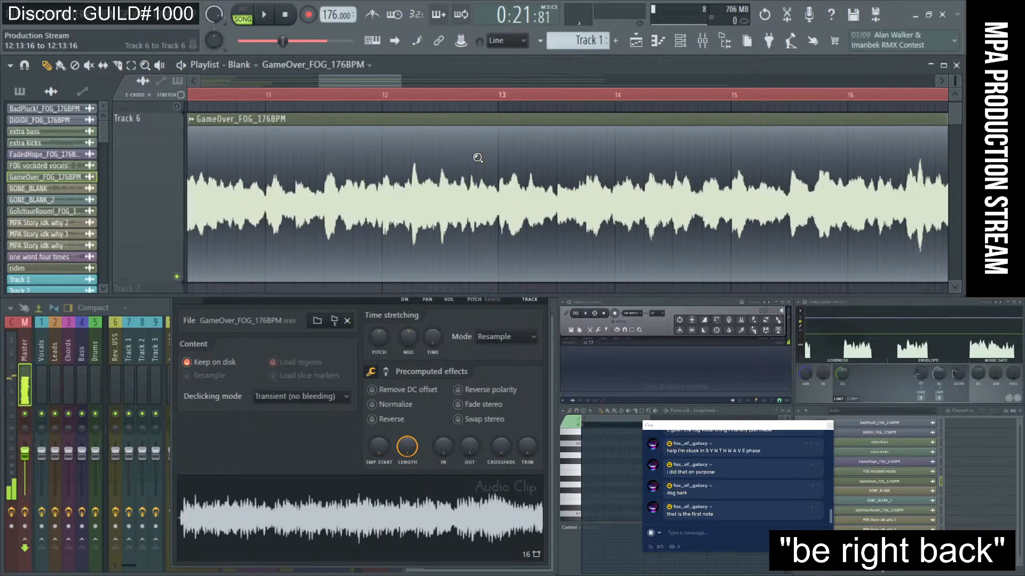
- Examine the opening of the GameOver waveform at bar 1 up close
right_click(478, 158, "ctrl")
left_click_drag(316, 156, 174, 167)
left_click_drag(222, 203, 140, 190)
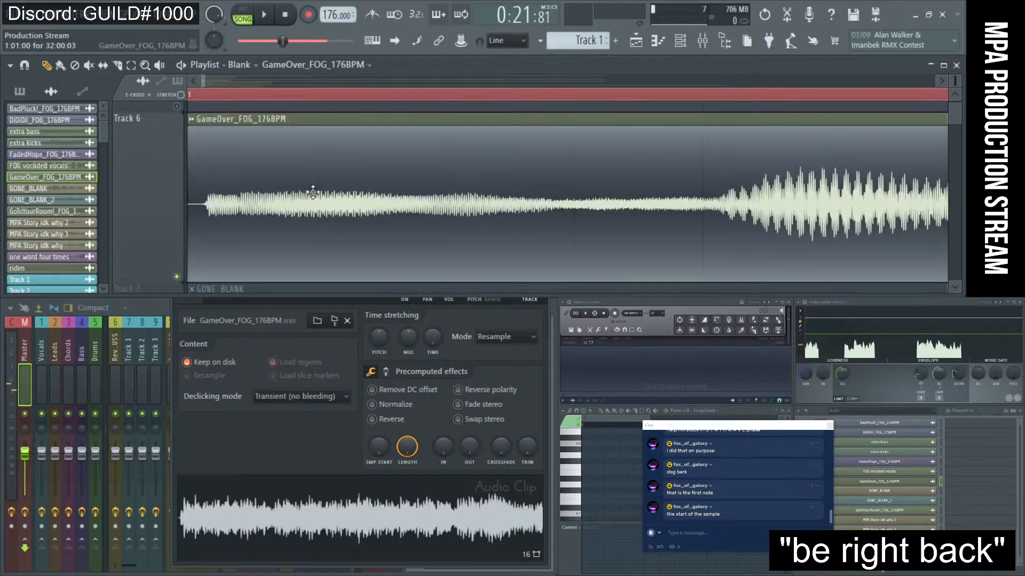
scroll(289, 188, "down", 4, "ctrl")
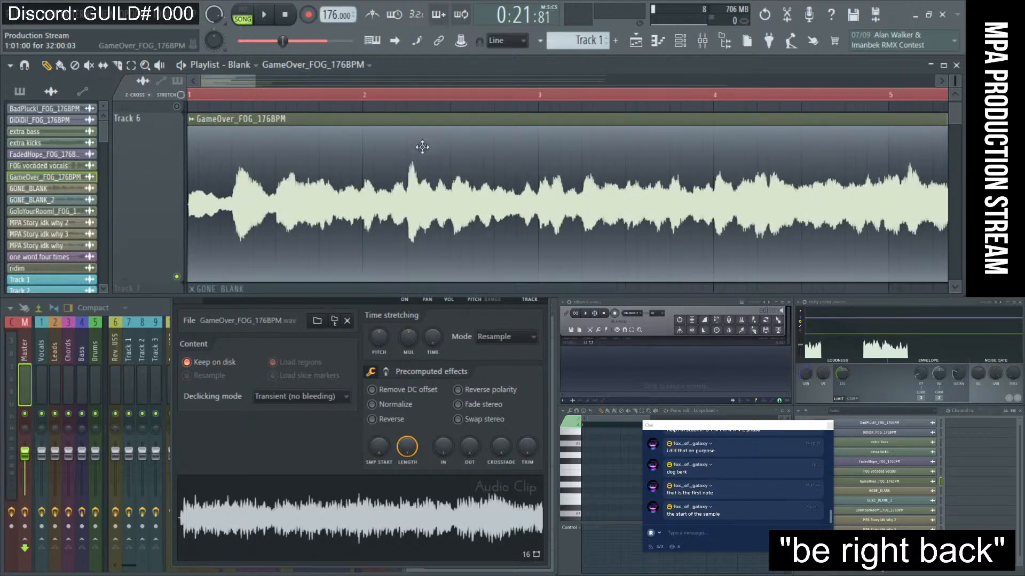
- Solo Track 7 and play the GONE_BLANK clip from the beginning
right_click(445, 150, "ctrl")
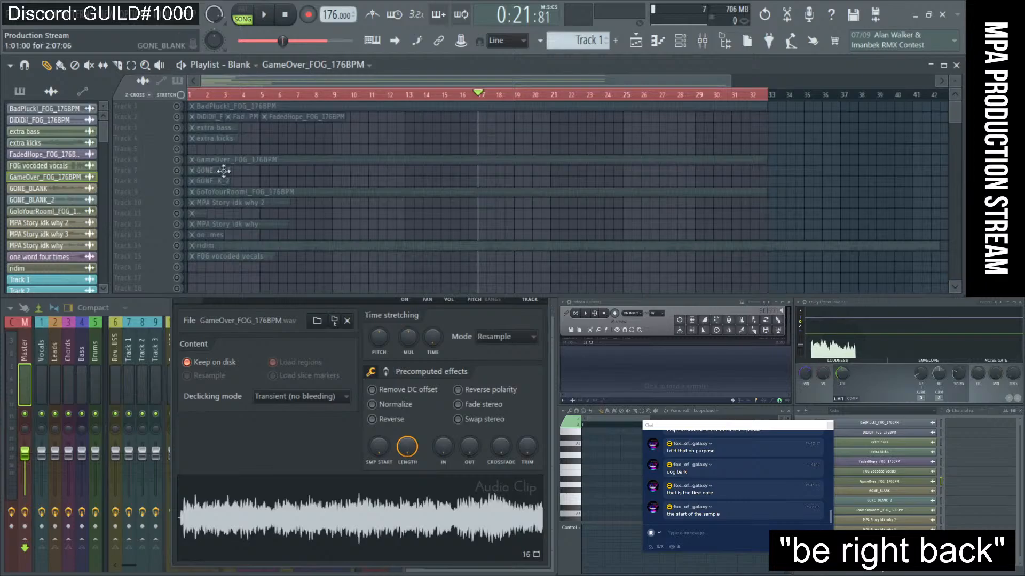
left_click_drag(199, 179, 187, 153)
scroll(311, 153, "up", 1, "alt")
scroll(312, 153, "up", 2)
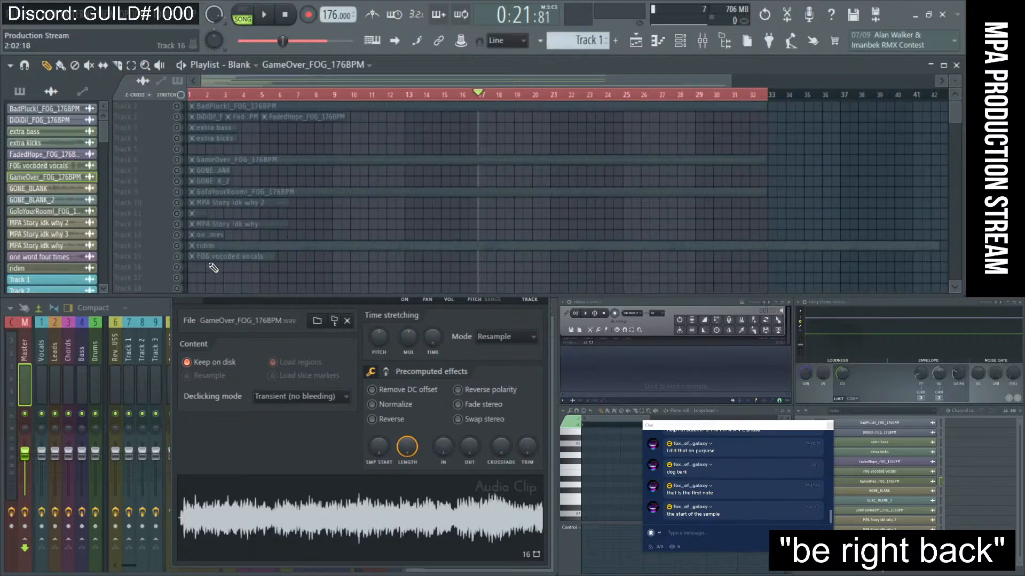
left_click(179, 160)
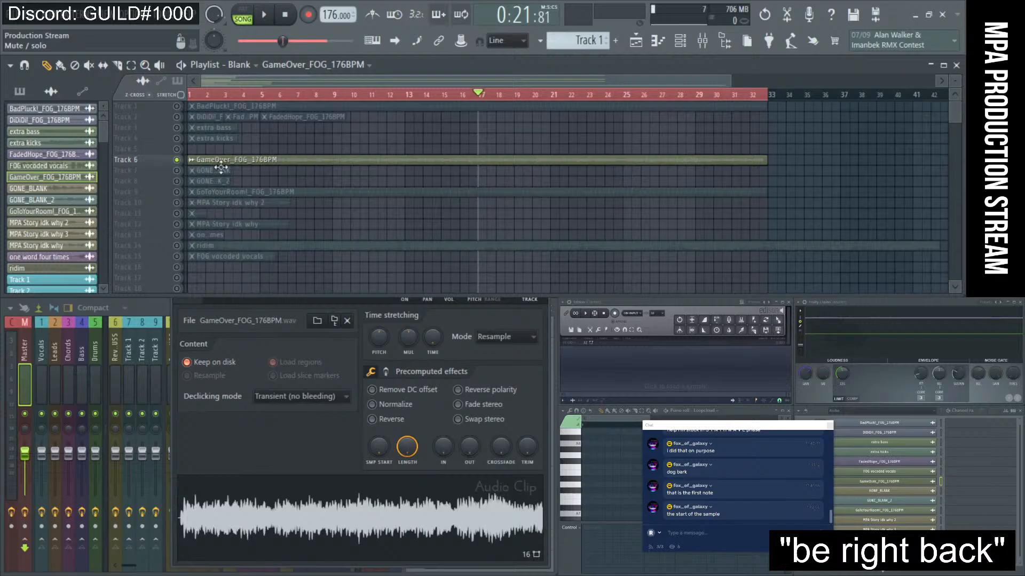
left_click_drag(291, 182, 182, 169)
right_click(178, 220)
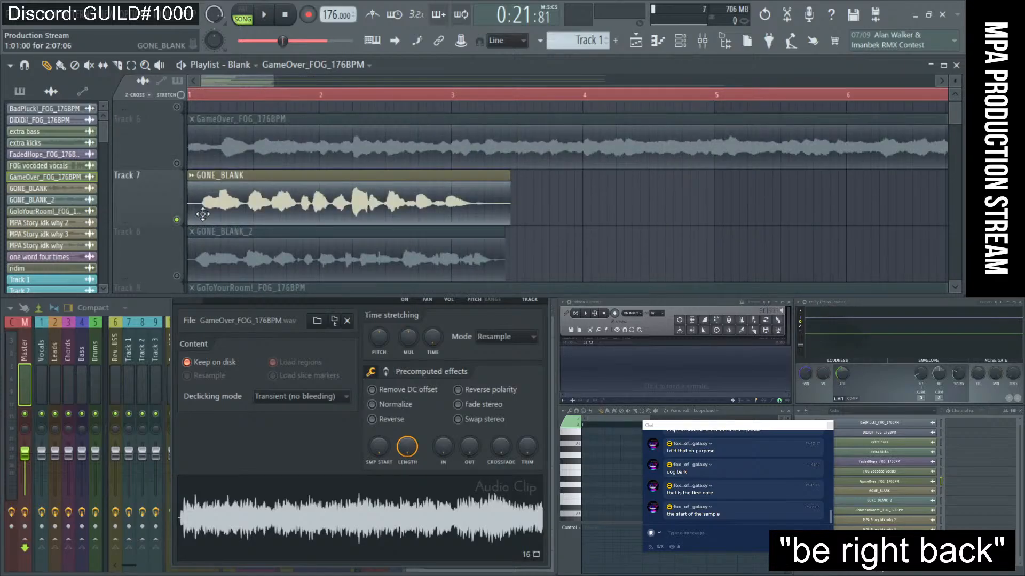
left_click(272, 16)
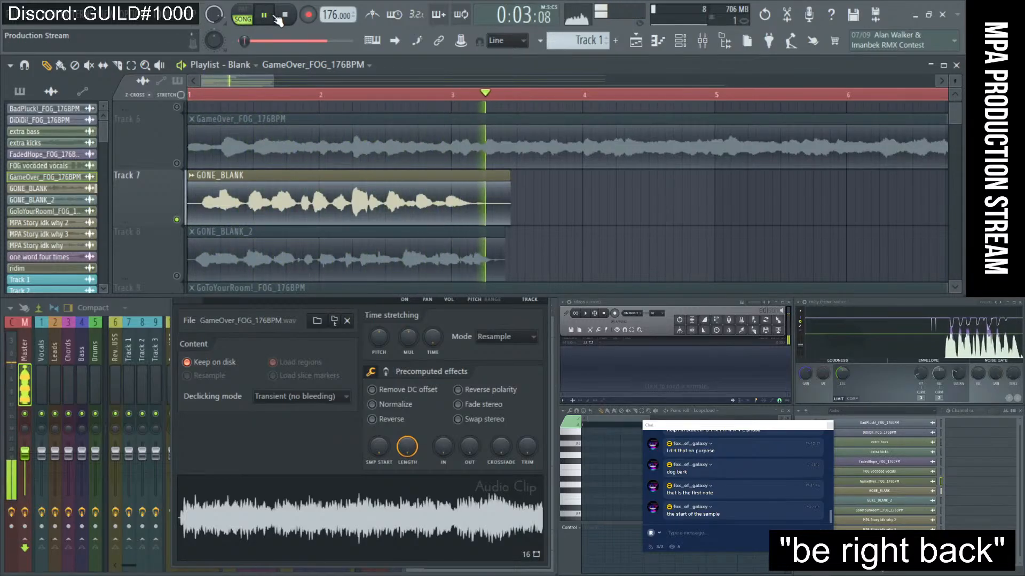
left_click(276, 17)
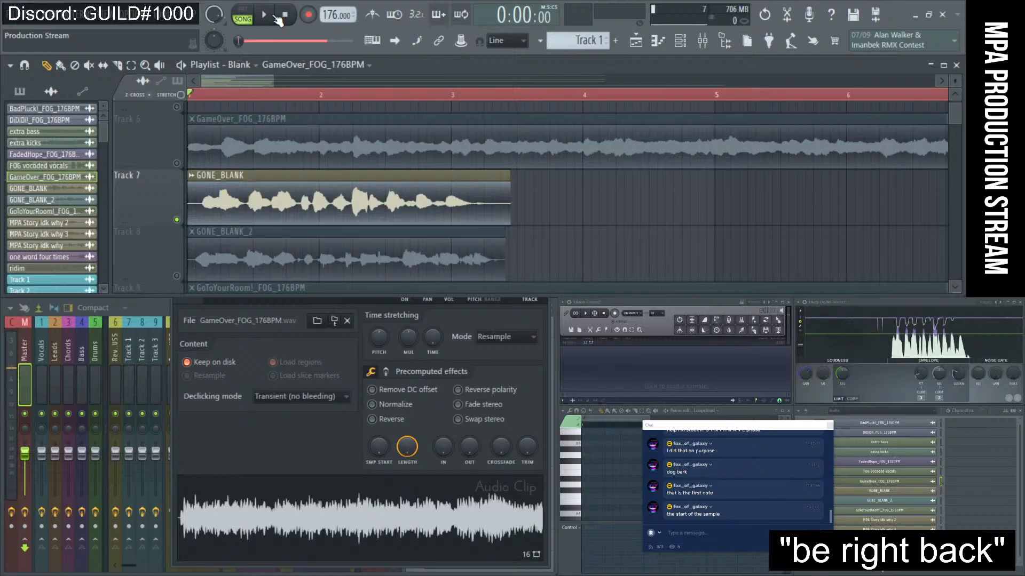
key("space")
- Reverse the GONE_BLANK sample in its channel settings and play the result
double_click(320, 176)
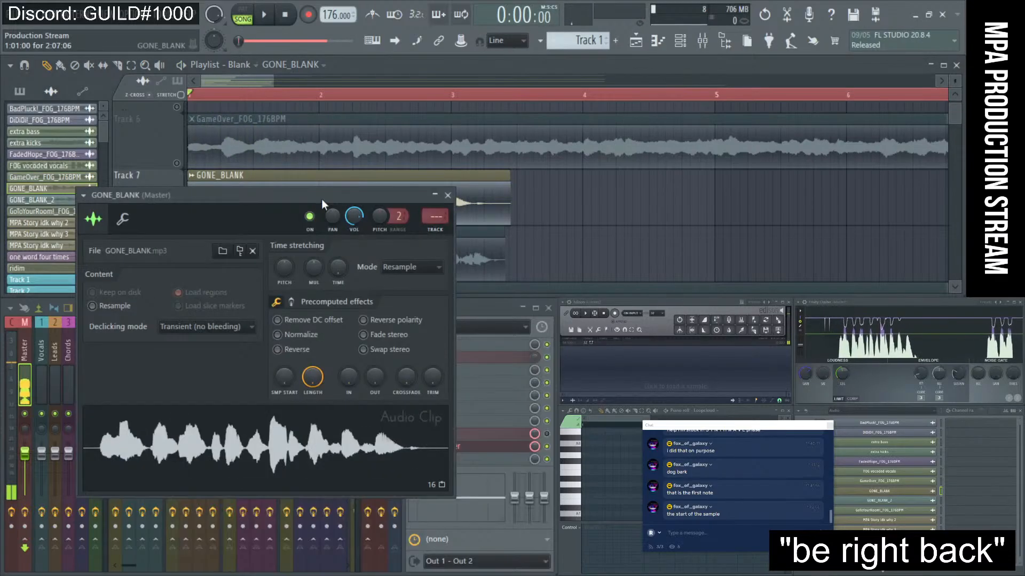
left_click(277, 349)
left_click(263, 16)
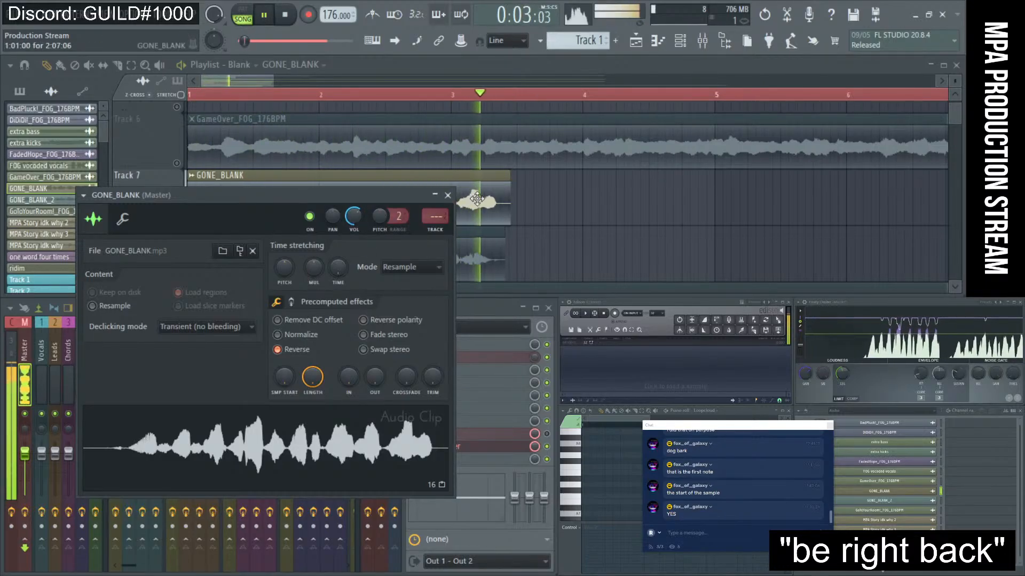
key("space")
- Close the sample settings, slice off and delete the silent start of GONE_BLANK, and move the remainder back to bar 1
left_click(448, 195)
key("c")
scroll(214, 193, "up", 2)
scroll(221, 192, "up", 2)
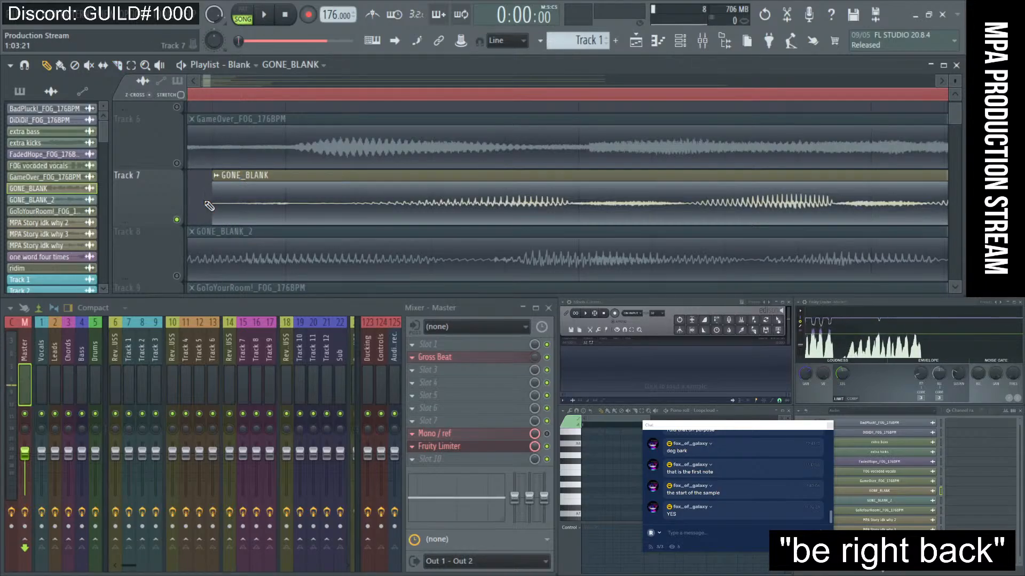
scroll(258, 200, "down", 5)
left_click_drag(257, 200, 215, 212)
- Play the trimmed GONE_BLANK clip, then unmute Track 6 and play it together with GameOver
key("space")
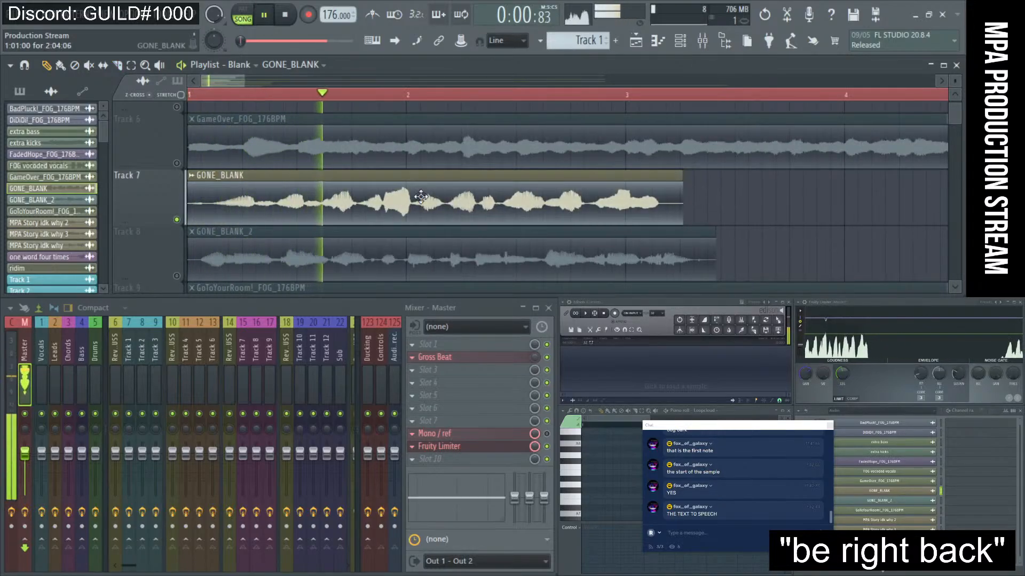
key("space")
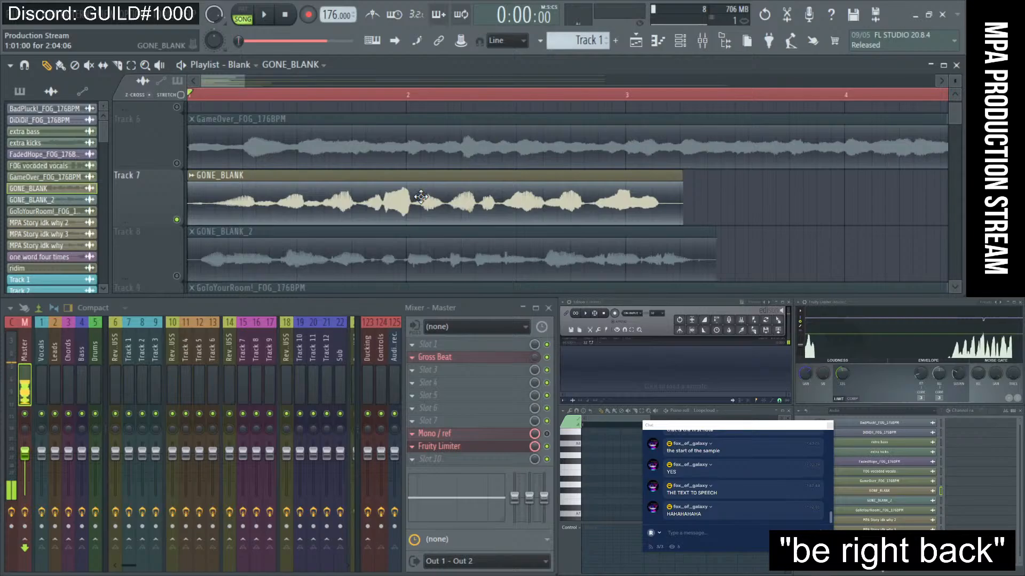
key("space")
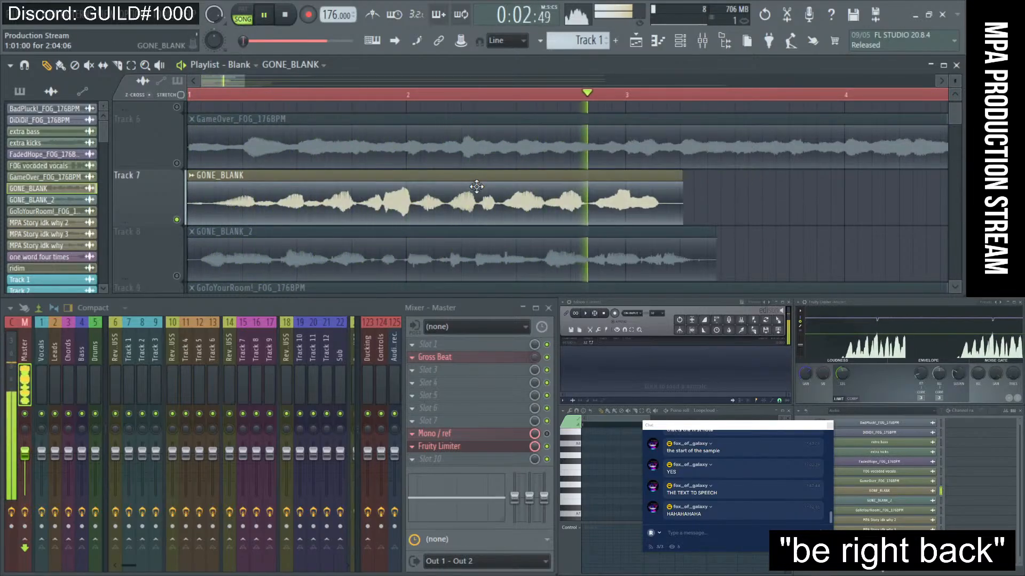
key("space")
left_click_drag(354, 192, 346, 200)
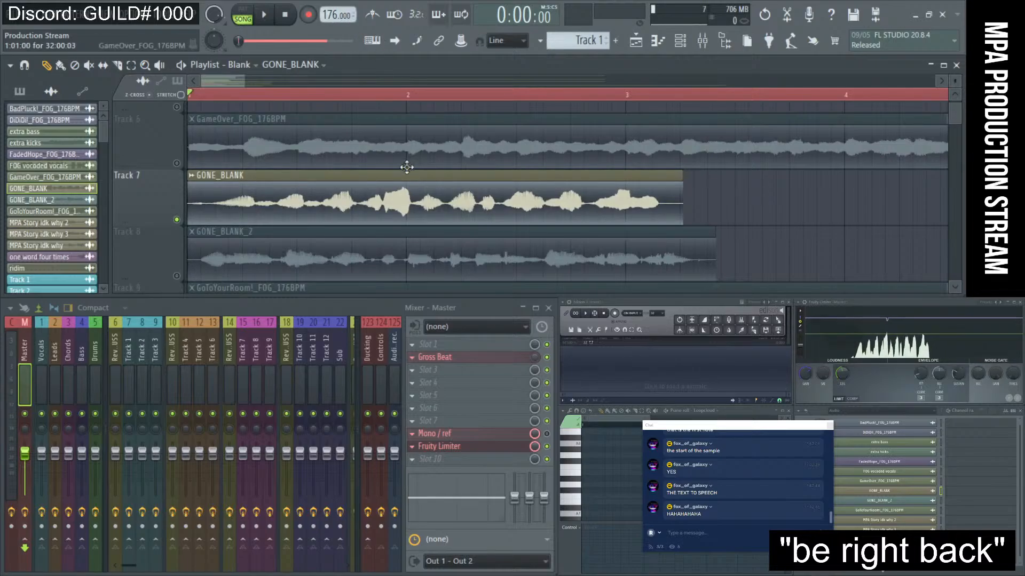
left_click(177, 164)
key("space")
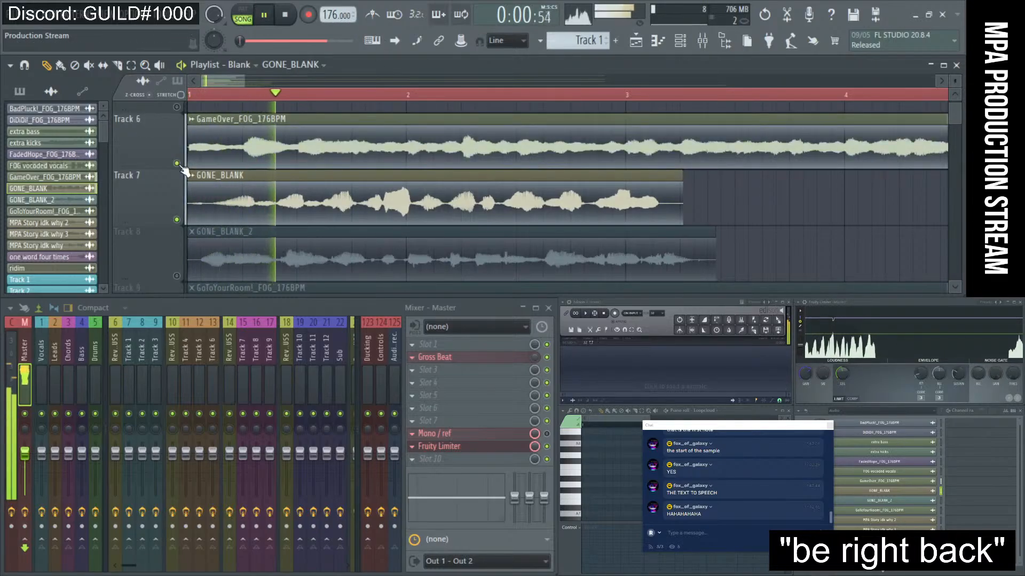
- Repeat the GONE_BLANK clip every two bars along Track 7 through bar 13 during playback
left_click_drag(323, 211, 756, 206)
scroll(495, 209, "down", 2)
left_click_drag(585, 212, 418, 206)
left_click_drag(392, 207, 796, 216)
scroll(768, 218, "down", 3)
left_click_drag(732, 211, 712, 183)
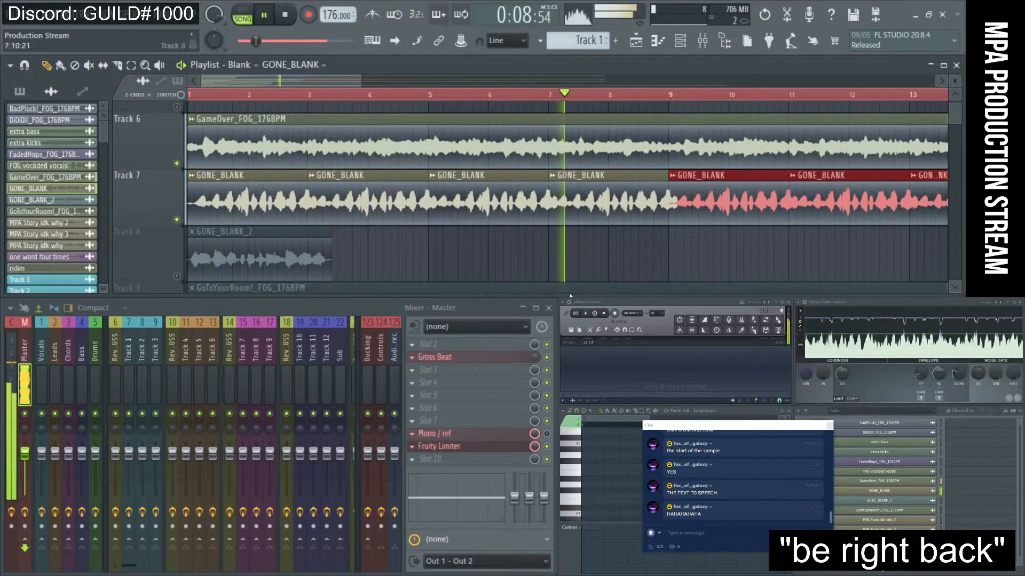
- Audition the Gross Beat time effects 3 Snare a, 3 step d and Half time b on the Master, then reset to Empty and close the plugin
left_click(434, 357)
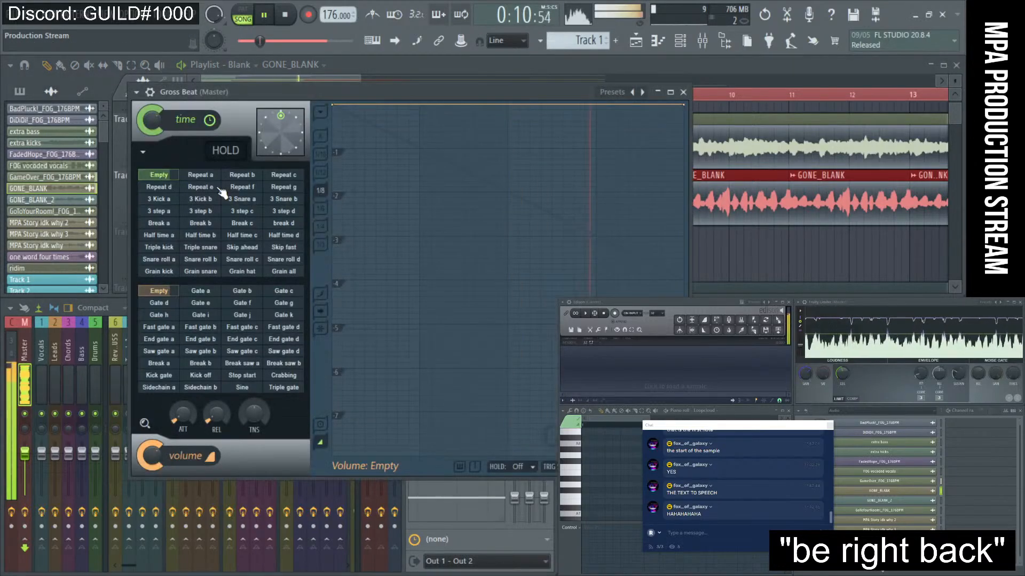
left_click(241, 199)
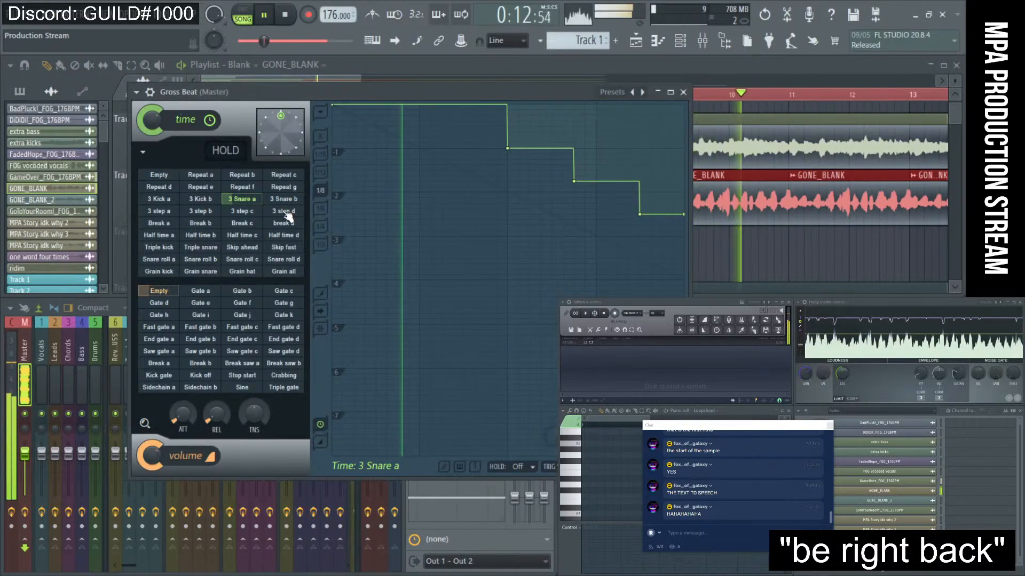
left_click(285, 211)
left_click(285, 212)
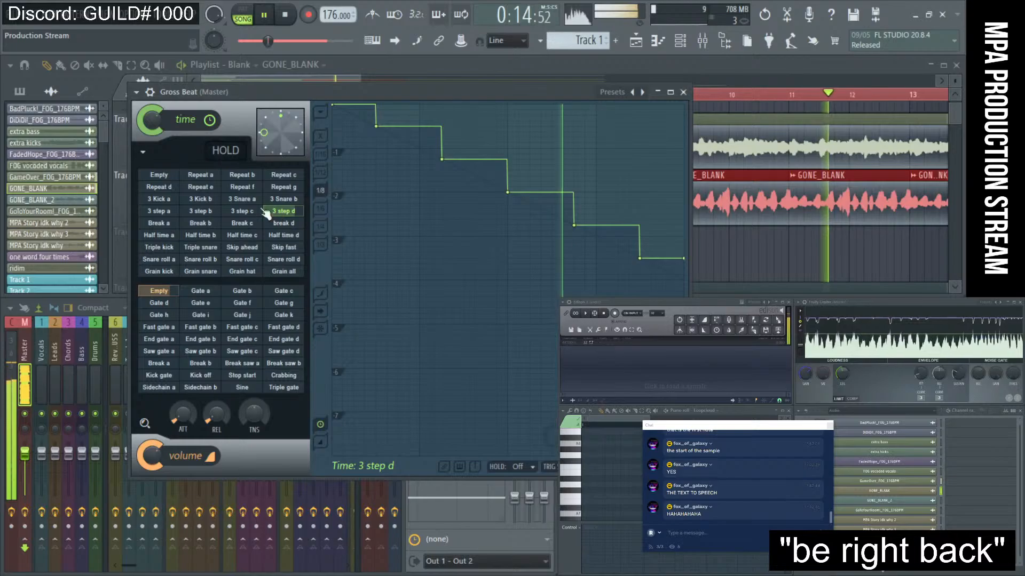
left_click(172, 180)
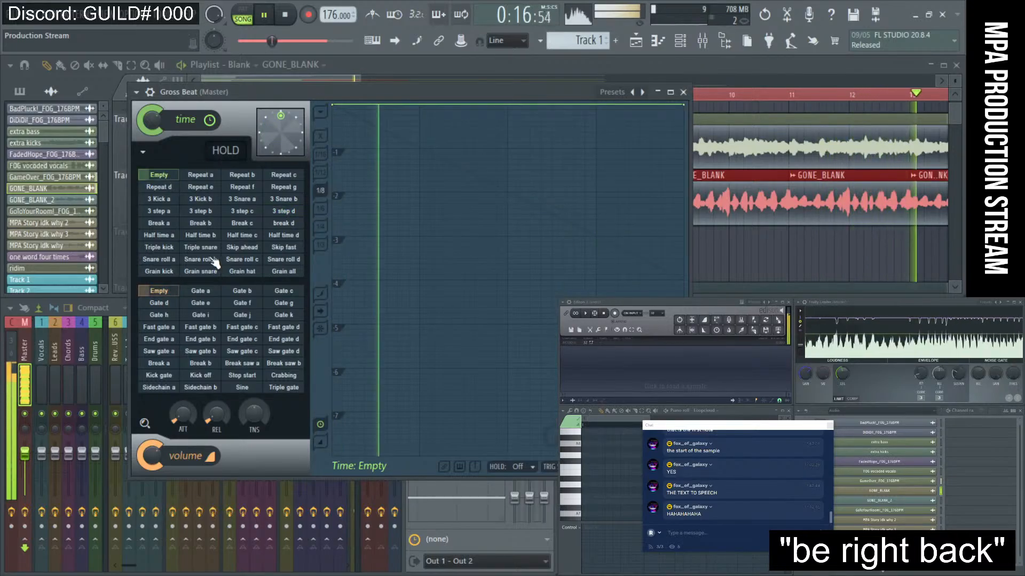
left_click(219, 235)
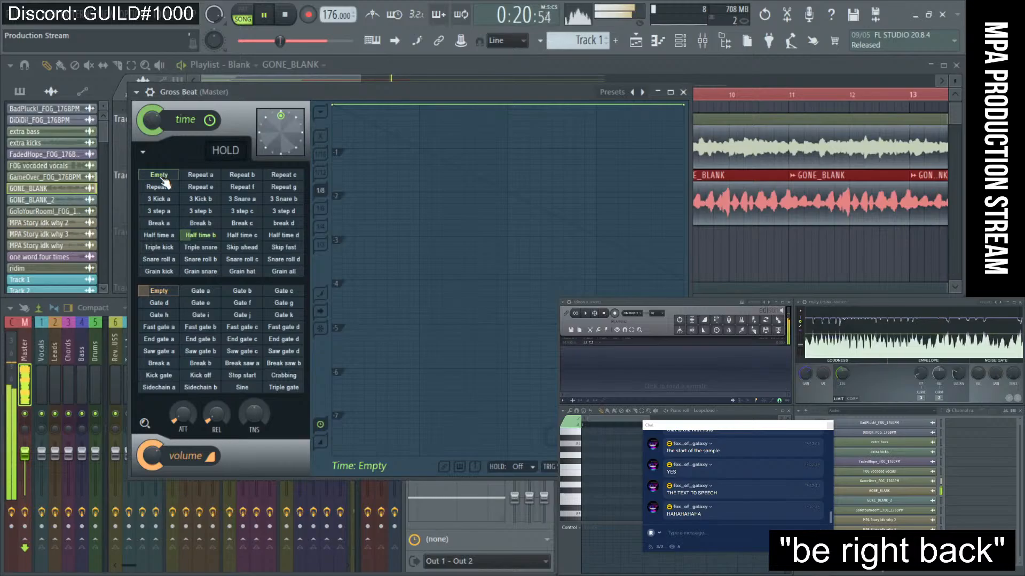
left_click(674, 94)
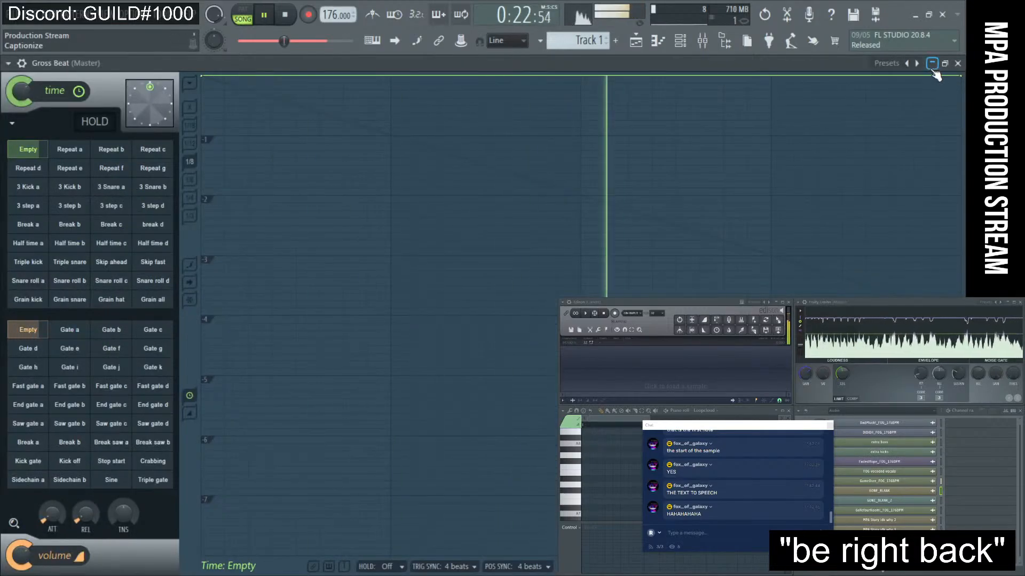
left_click(934, 64)
key("space")
left_click(682, 92)
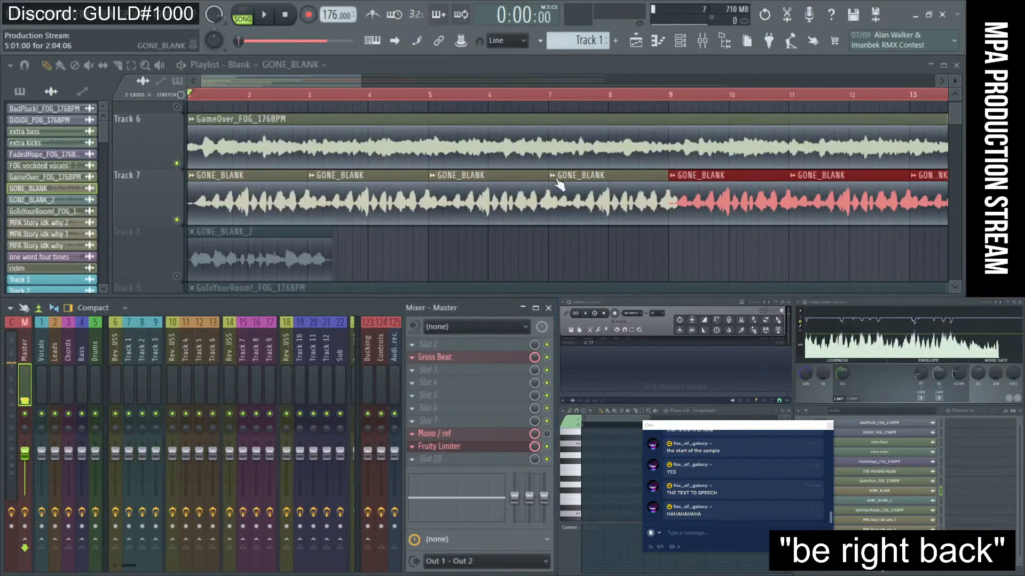
- Mute Track 6, play GONE_BLANK alone, and load the Momentary preset in the Master's Gross Beat
left_click(178, 164)
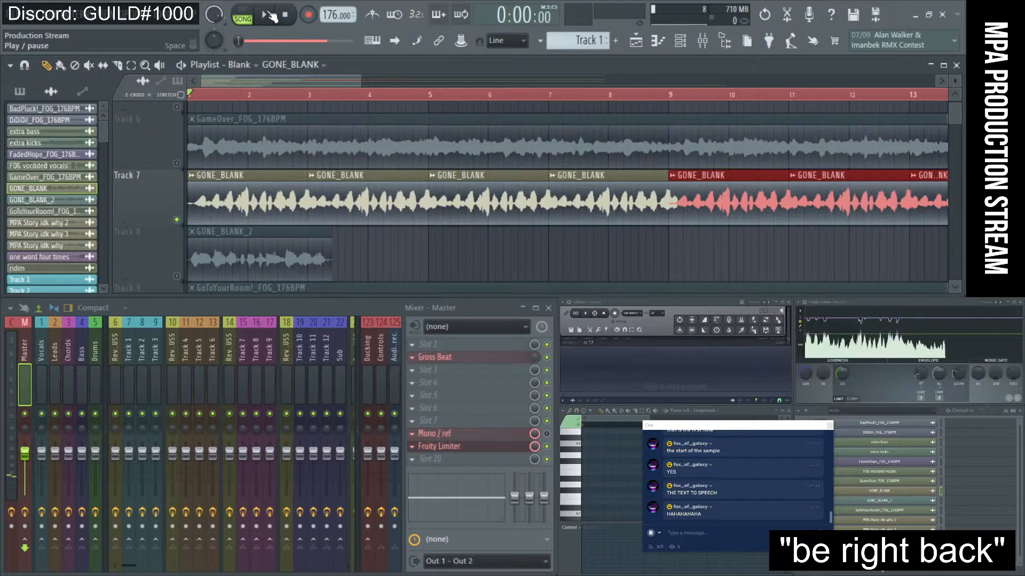
key("space")
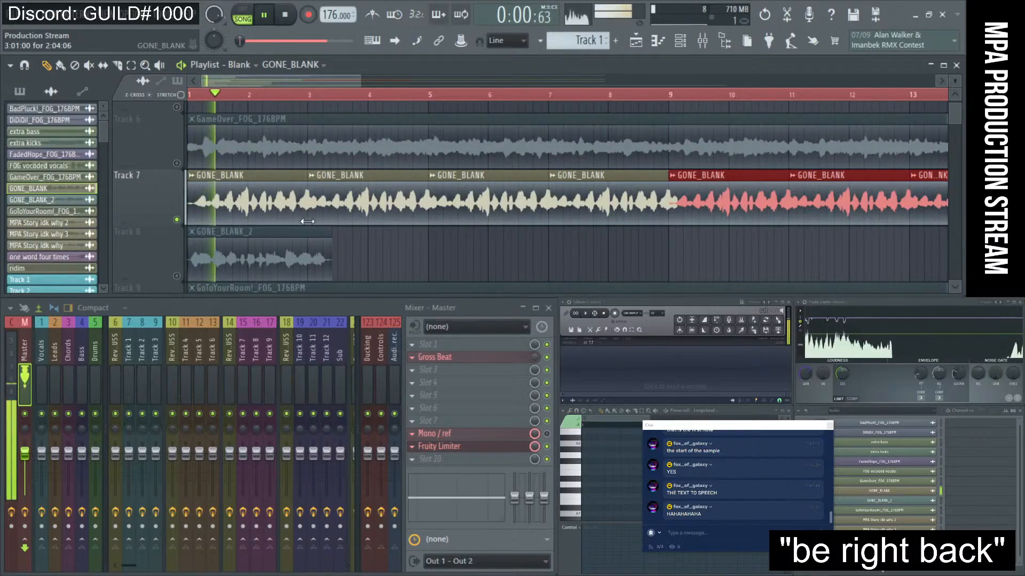
left_click(516, 359)
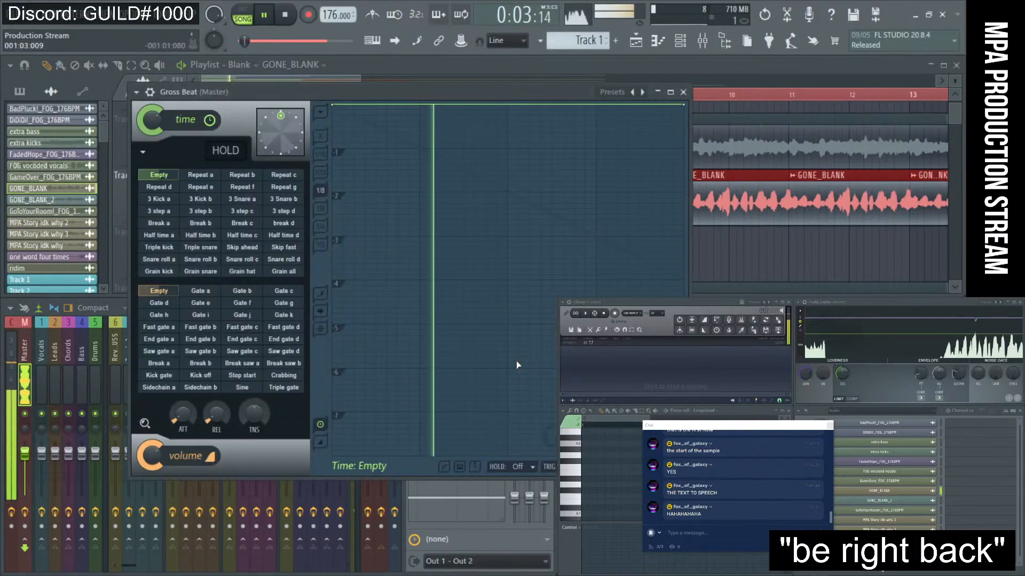
right_click(635, 93)
left_click(672, 125)
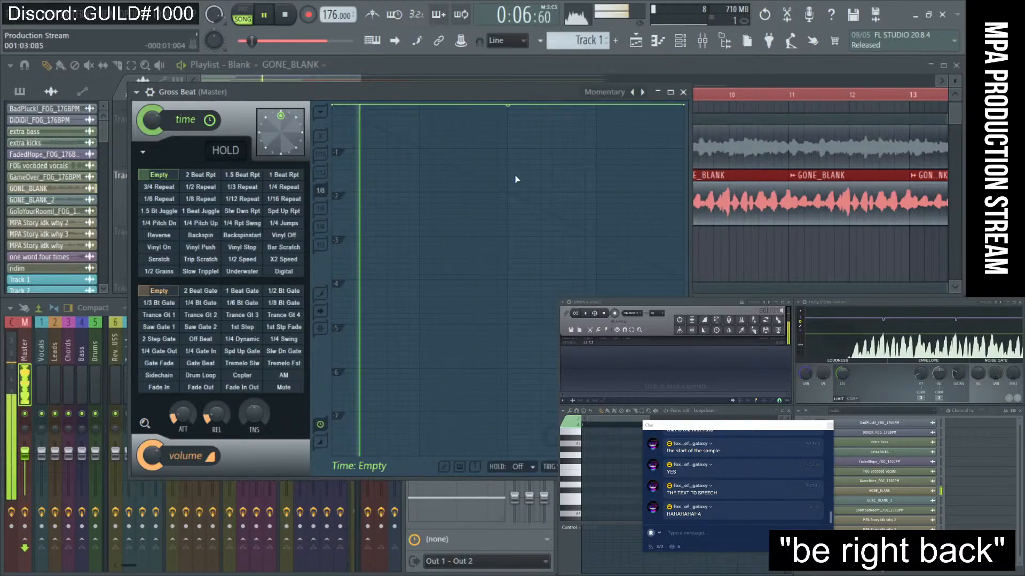
- Audition the Backspinstart, 1/3 Repeat, 1.5 Beat Rpt and 1/6 Repeat time effects on GONE_BLANK, returning to Empty
left_click(257, 235)
left_click(244, 187)
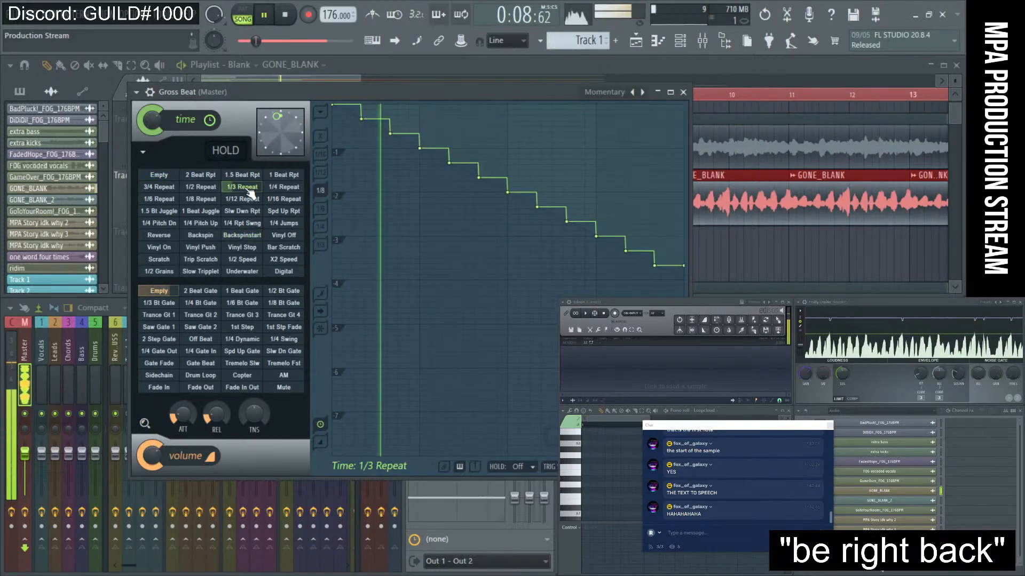
left_click(246, 176)
left_click(159, 175)
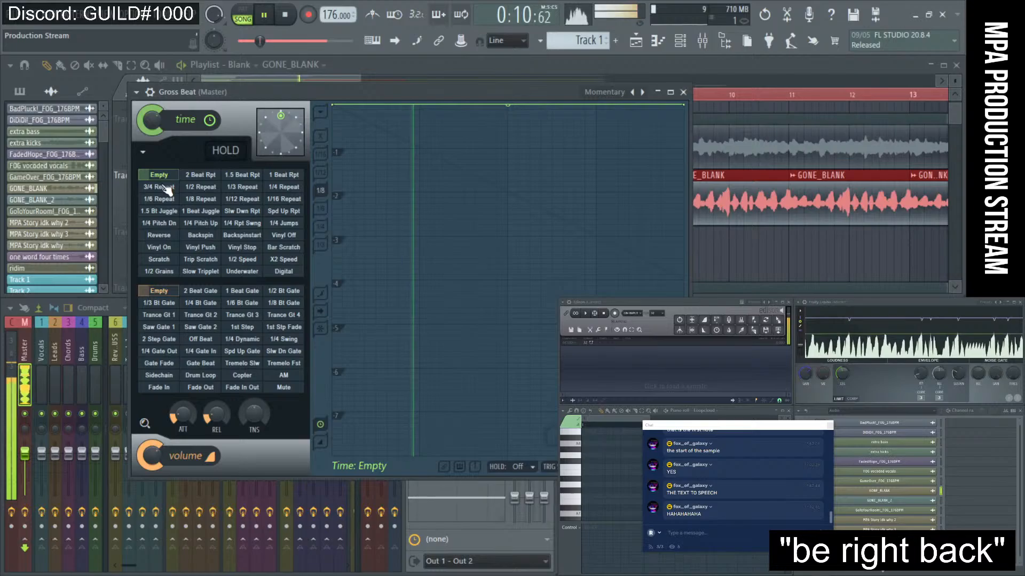
left_click(159, 199)
left_click(159, 175)
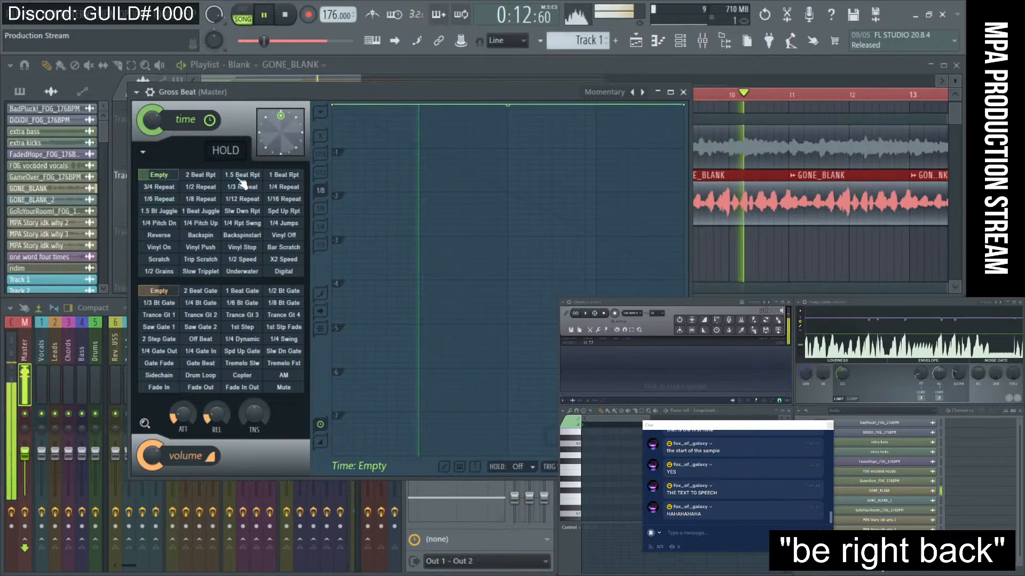
- Audition the 1 Beat Rpt and Bar Scratch time effects, reset to Empty, then stop playback and close Gross Beat
left_click(292, 178)
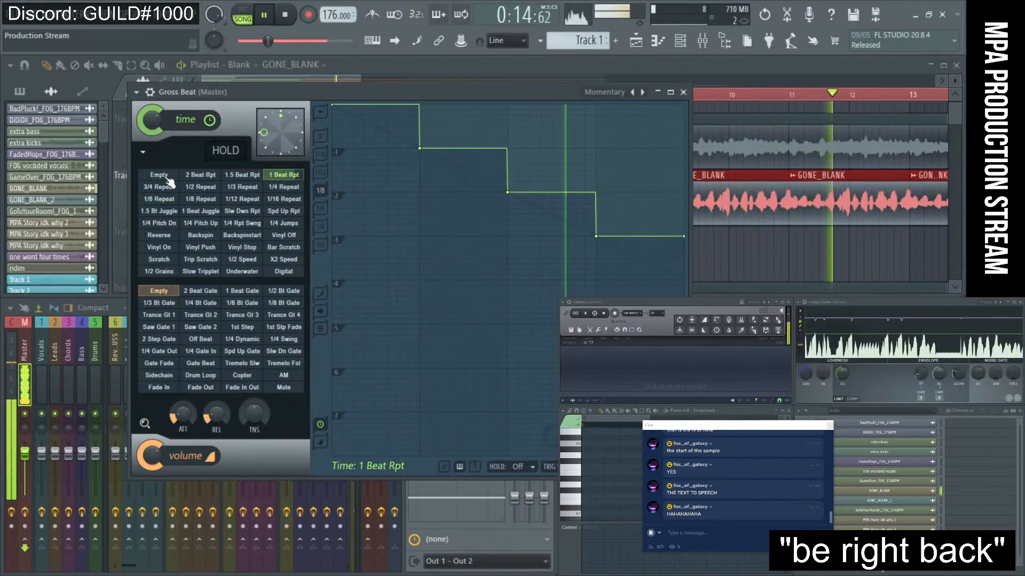
left_click(166, 178)
left_click(292, 247)
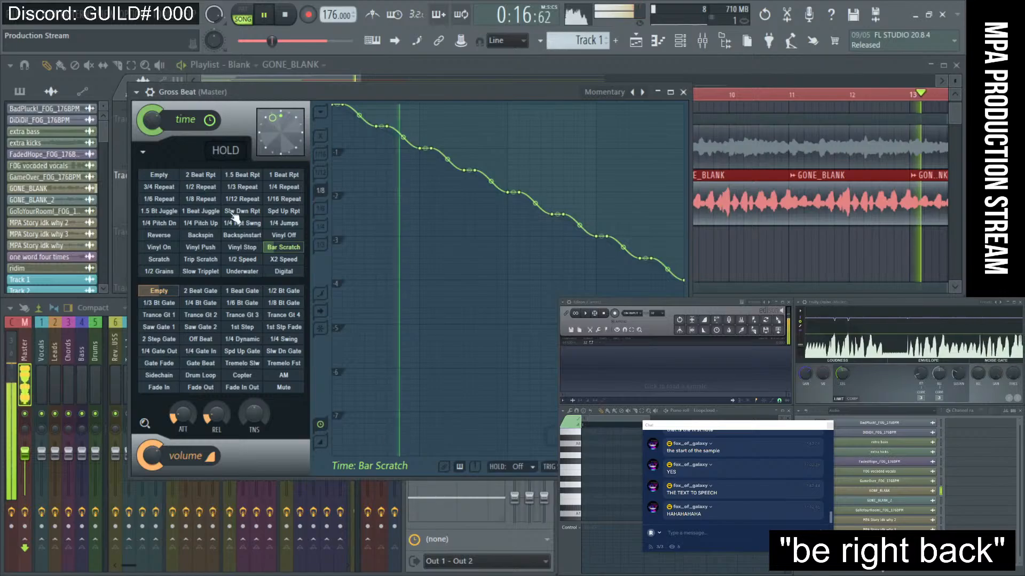
left_click(157, 176)
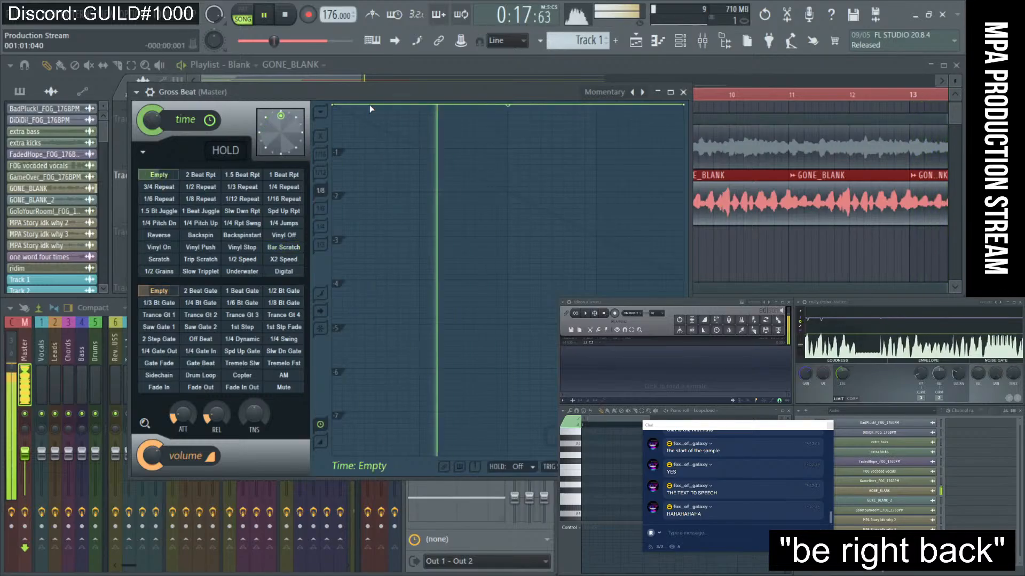
left_click(287, 16)
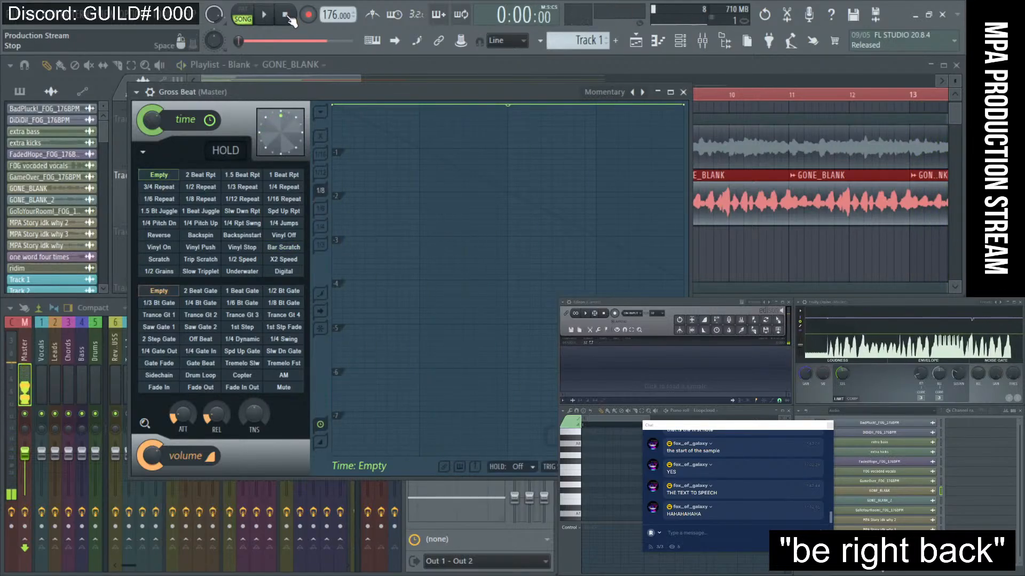
left_click(683, 92)
- Mute Track 7, unmute Track 8, and play the GONE_BLANK_2 clip on its own
scroll(517, 177, "down", 5)
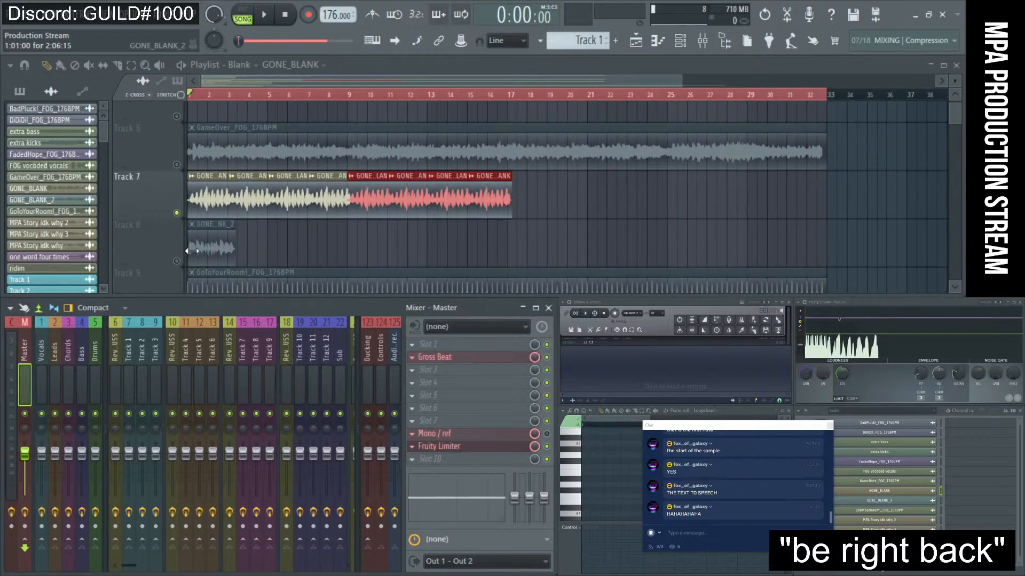
left_click(177, 213)
left_click(176, 261)
key("space")
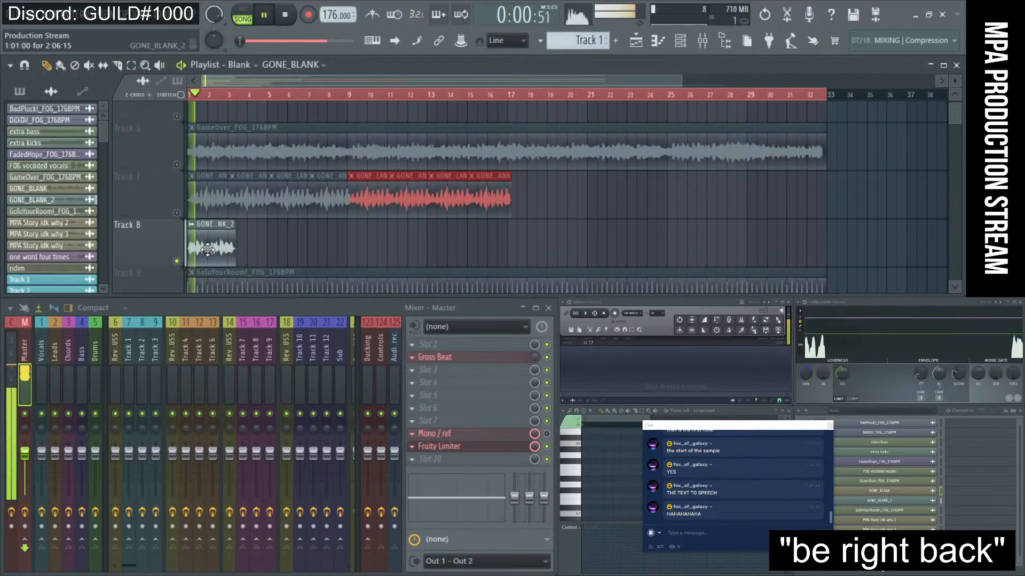
- Lower the GONE_BLANK_2 channel volume to 67%, stop playback, and move the settings window off the clip
double_click(212, 246)
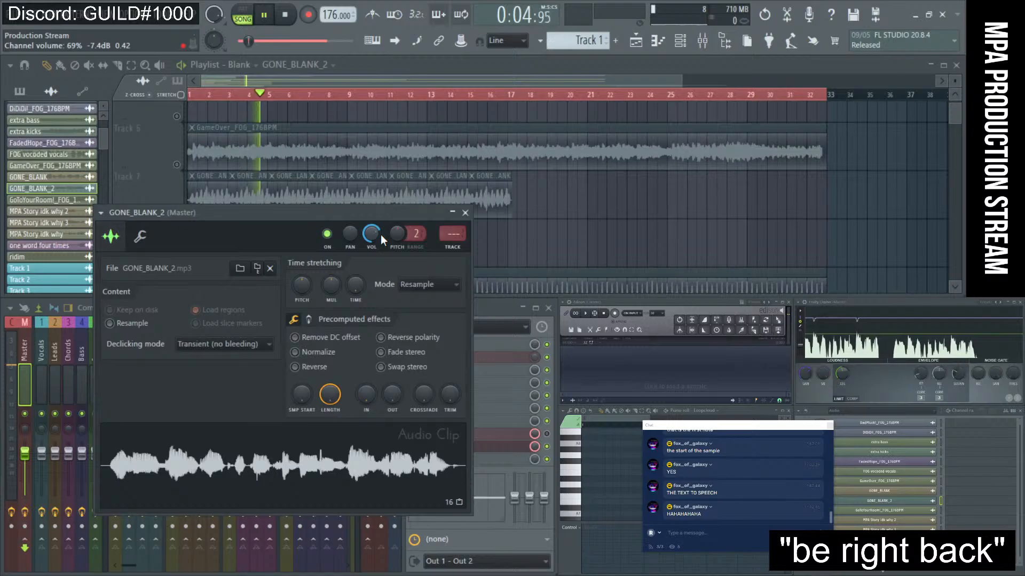
key("space")
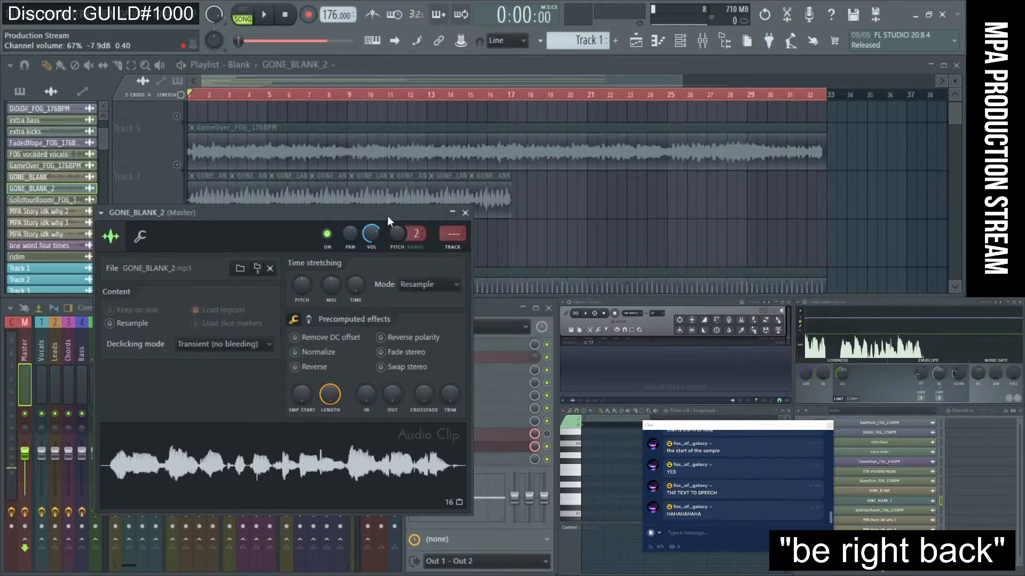
left_click_drag(388, 216, 792, 155)
- Move the GONE_BLANK_2 clip on Track 8 to start at step 4 of bar 1, and play it from its new position
key("space")
right_click(221, 249, "ctrl")
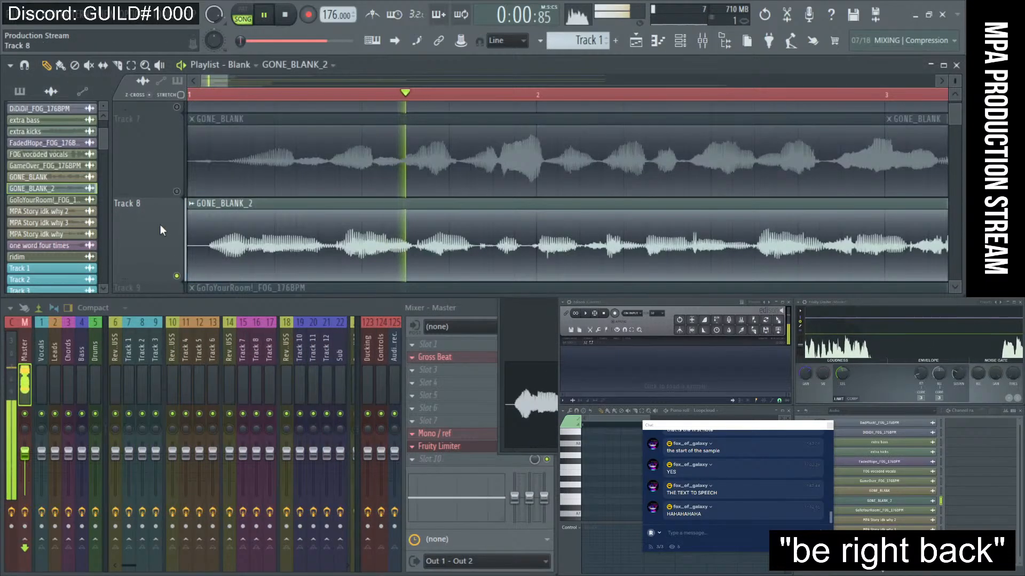
key("space")
left_click_drag(266, 250, 330, 249)
key("space")
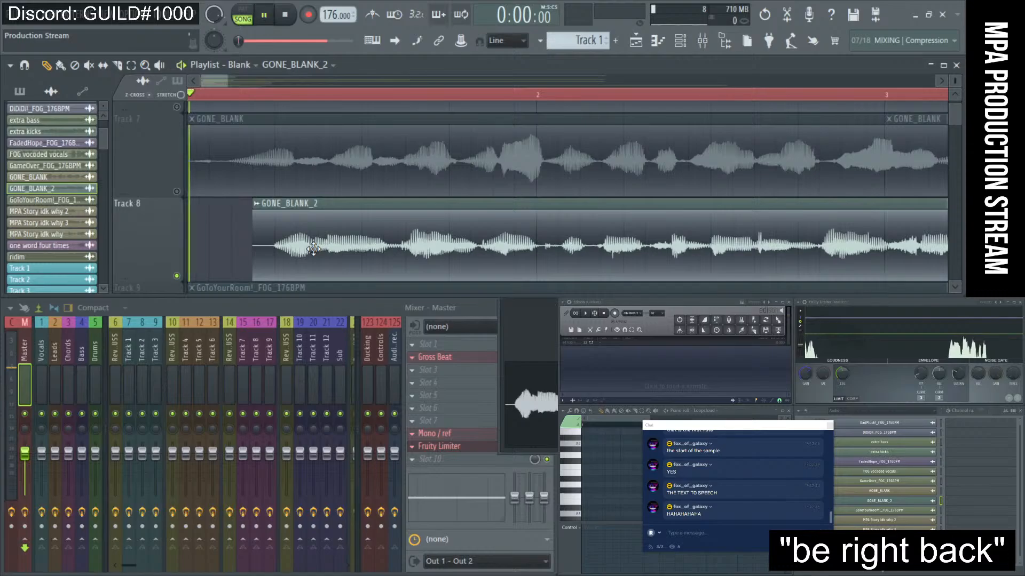
scroll(314, 246, "down", 2)
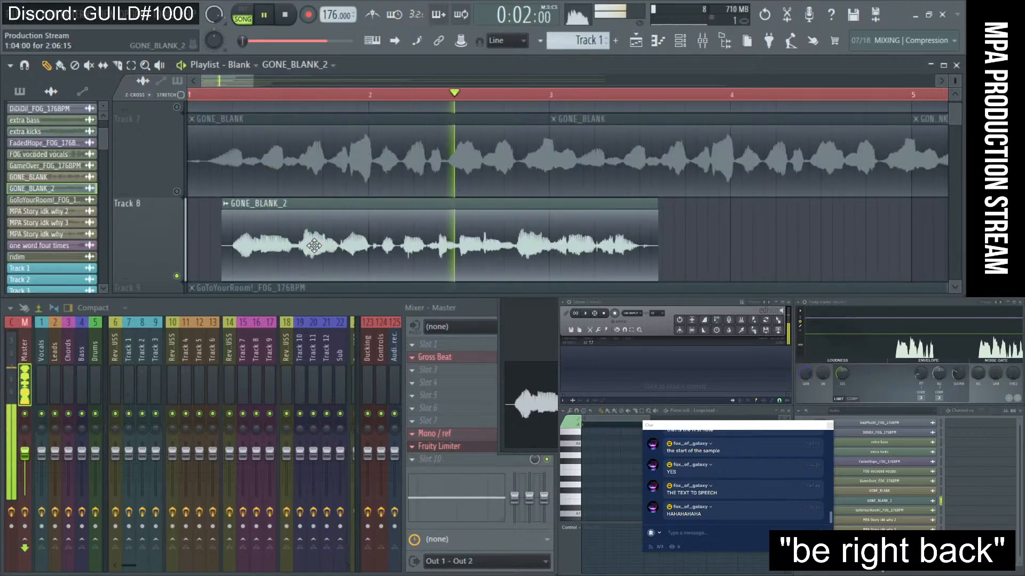
scroll(314, 246, "down", 2)
key("space")
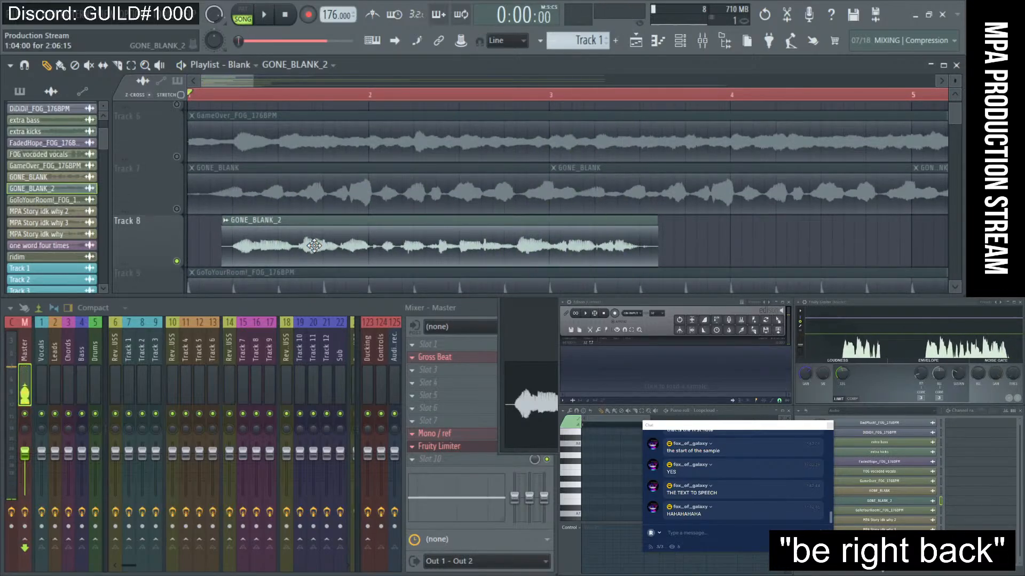
- Reopen the GONE_BLANK_2 channel settings and place the window over the playlist, leaving the Master's lower effect slots accessible
double_click(314, 246)
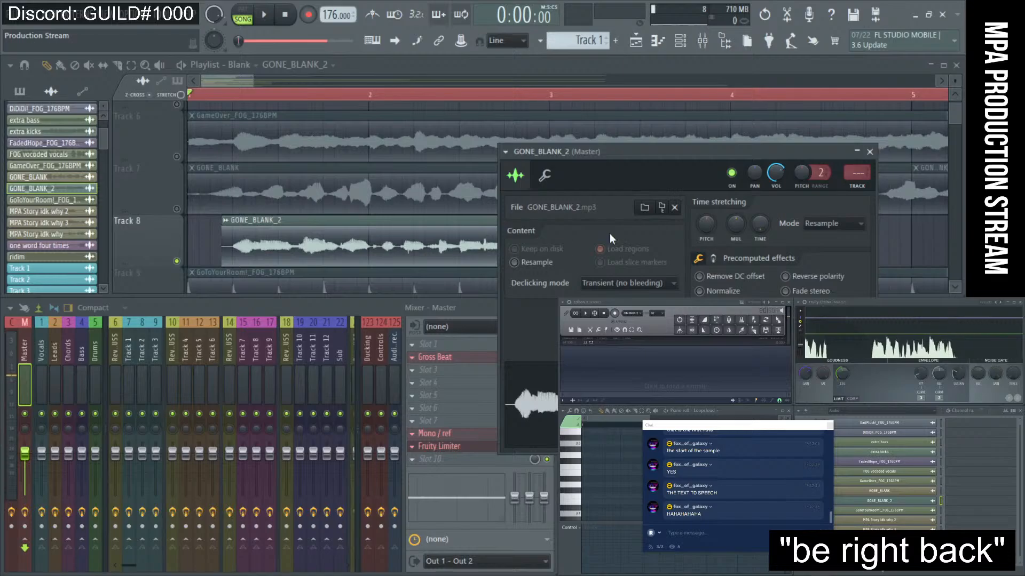
left_click_drag(776, 149, 452, 277)
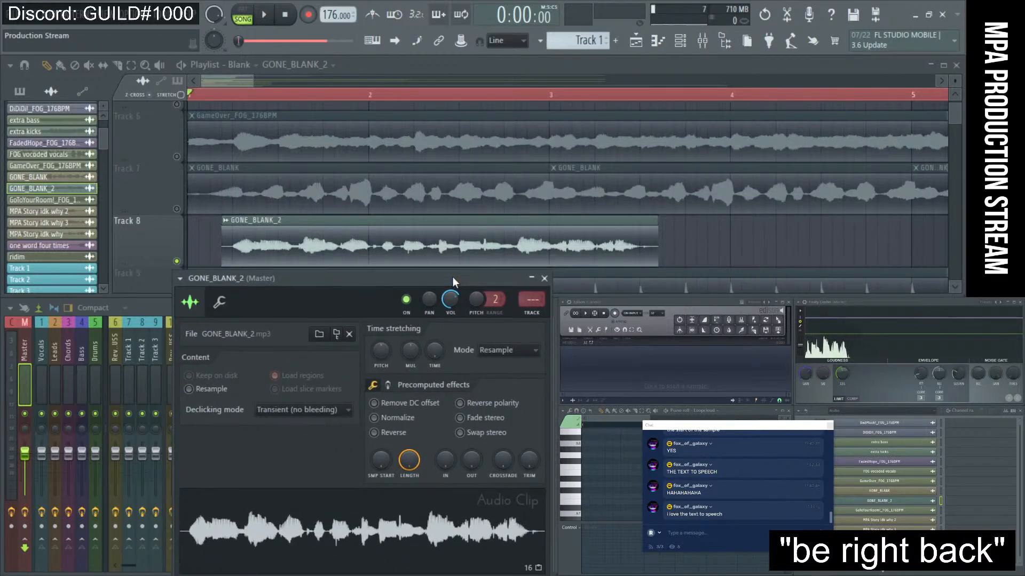
left_click_drag(452, 277, 845, 248)
left_click(406, 245)
double_click(406, 245)
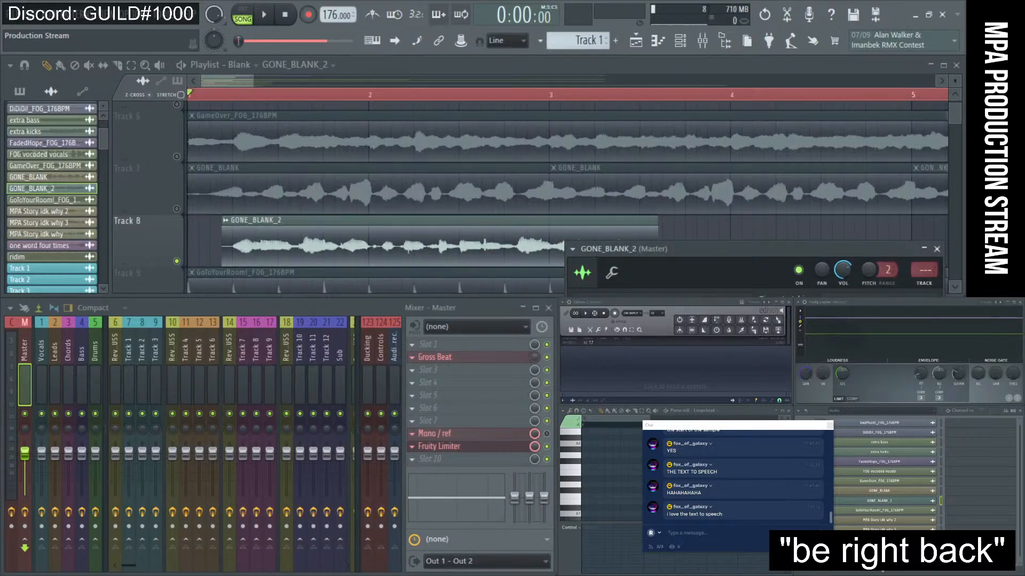
left_click(287, 22)
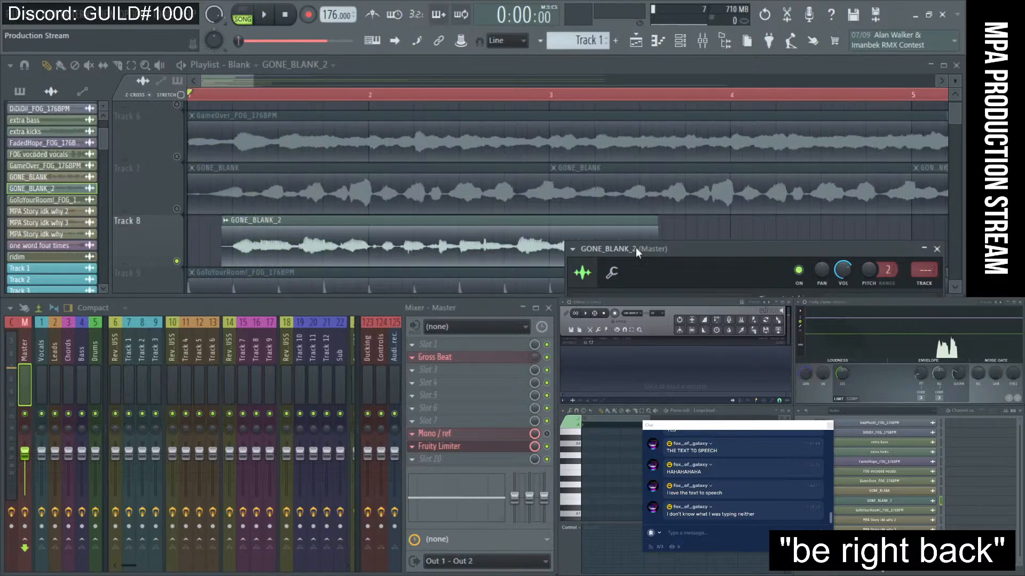
left_click_drag(690, 251, 155, 235)
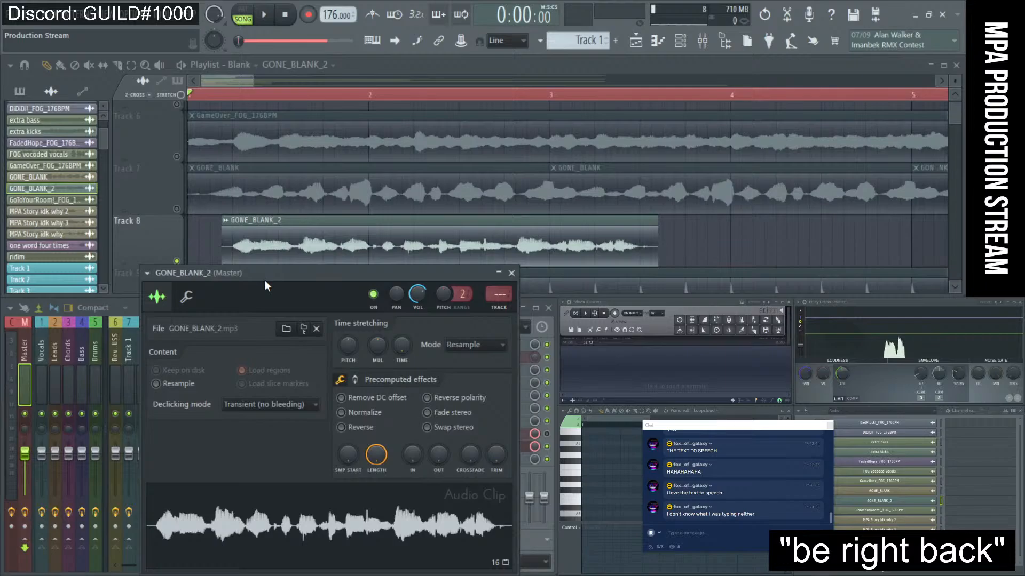
left_click_drag(265, 280, 238, 101)
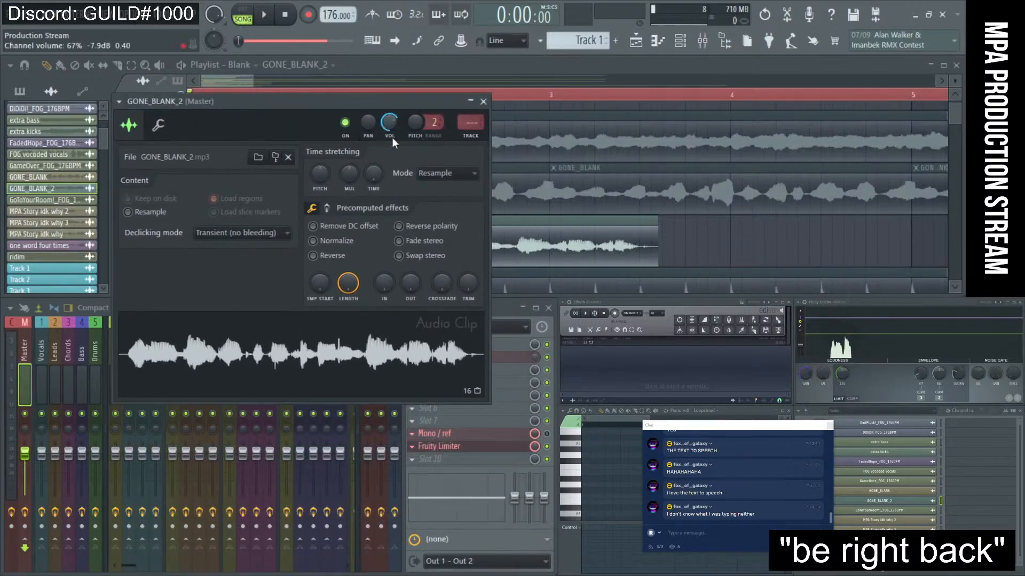
- Load Newtone in effect slot 4 of the Master and arrange its window beside the GONE_BLANK_2 channel settings
left_click(509, 386)
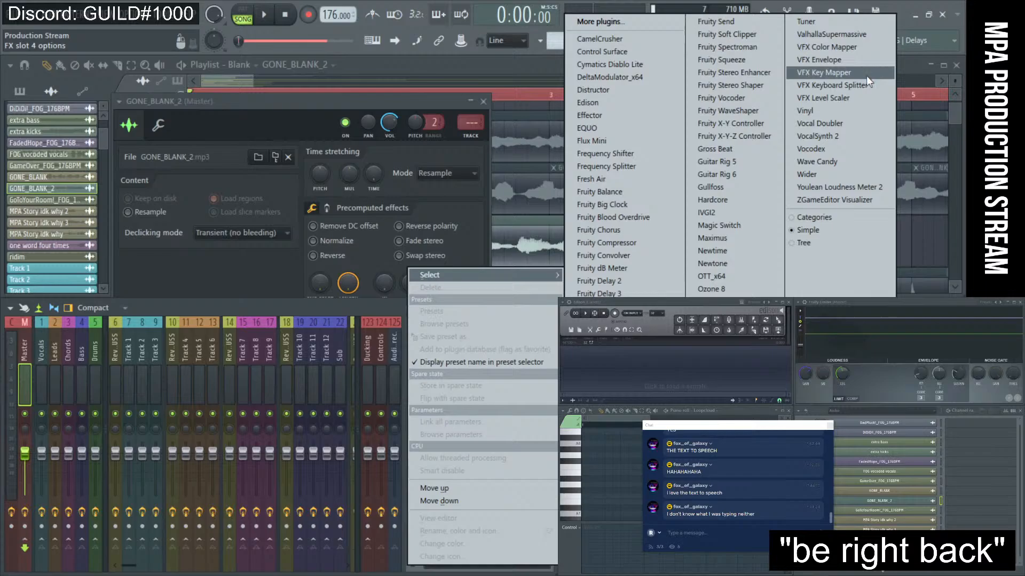
left_click(733, 263)
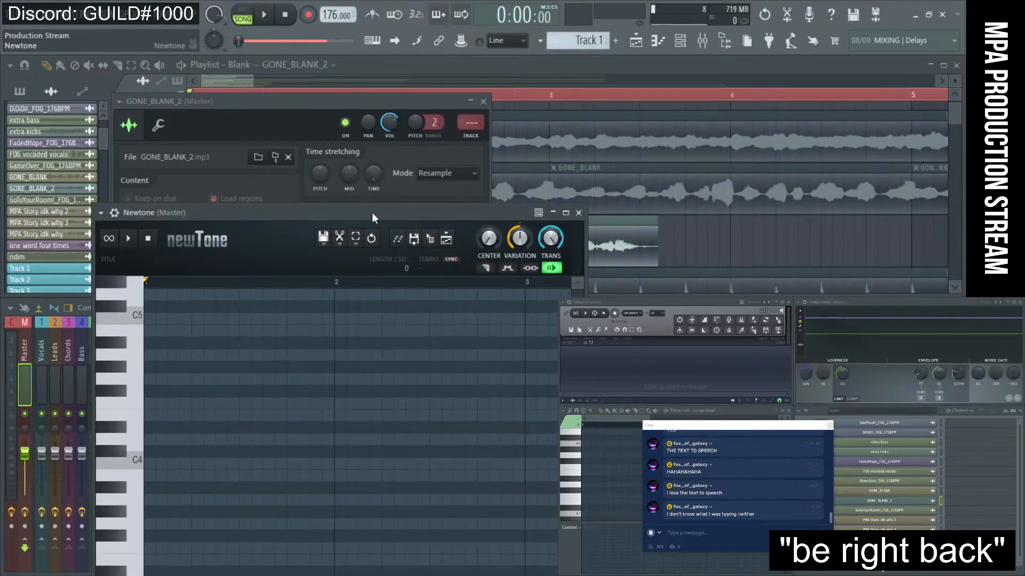
left_click_drag(373, 213, 344, 159)
left_click_drag(335, 101, 738, 76)
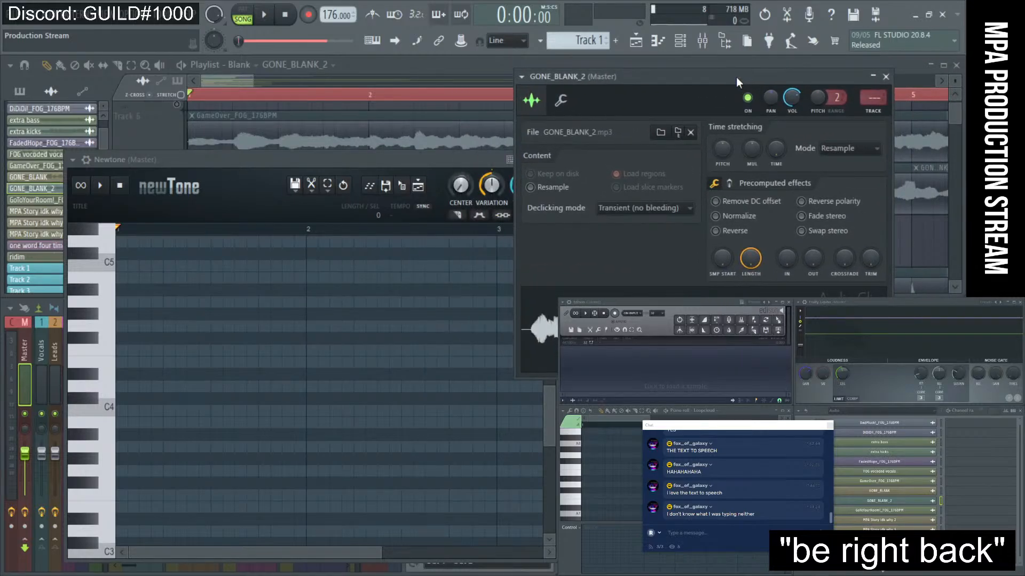
- Load the GONE_BLANK_2 sample into Newtone and set pitch centering to maximum with variation and transition at minimum
left_click_drag(539, 328, 407, 428)
left_click(885, 77)
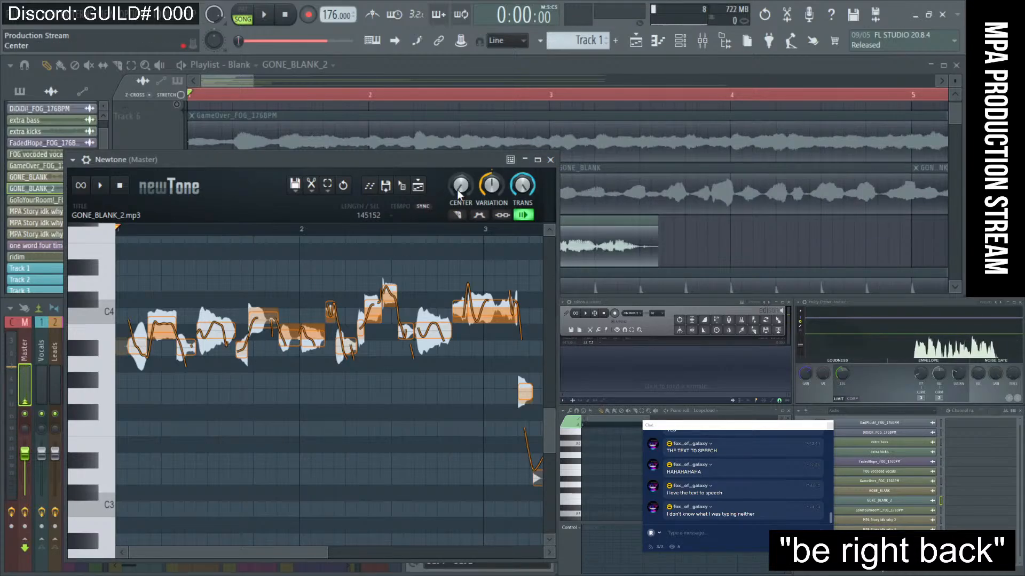
left_click_drag(458, 192, 496, 235)
left_click_drag(521, 185, 521, 228)
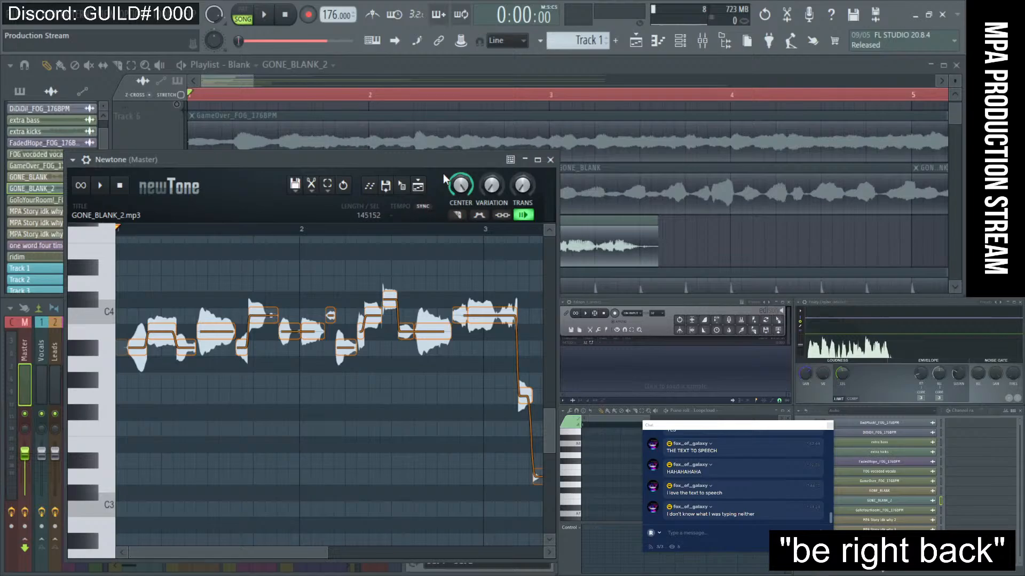
- Move all the GONE_BLANK_2 notes in Newtone to A#3 and preview the flattened vocal
left_click(110, 319)
left_click(98, 344)
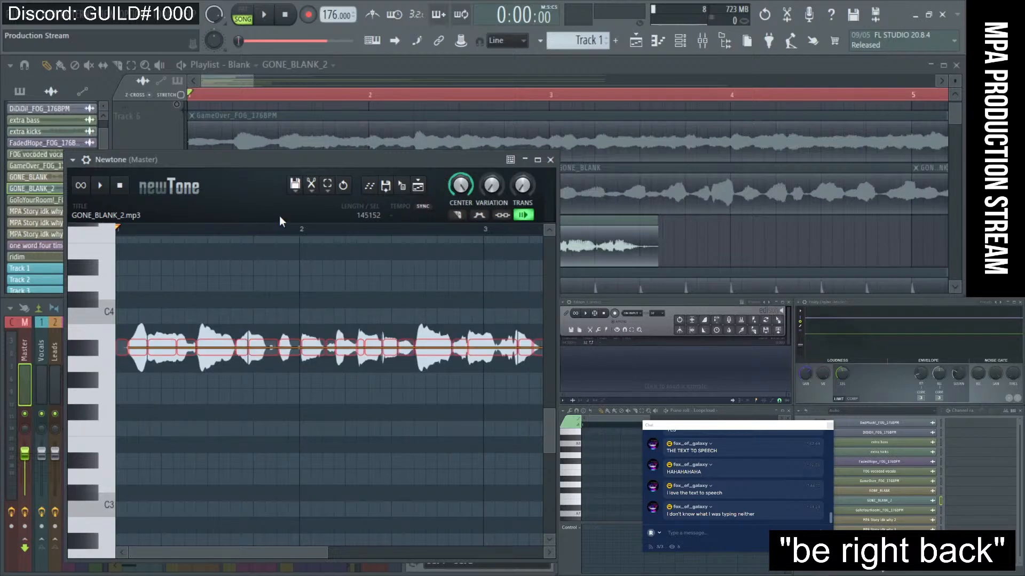
left_click(100, 186)
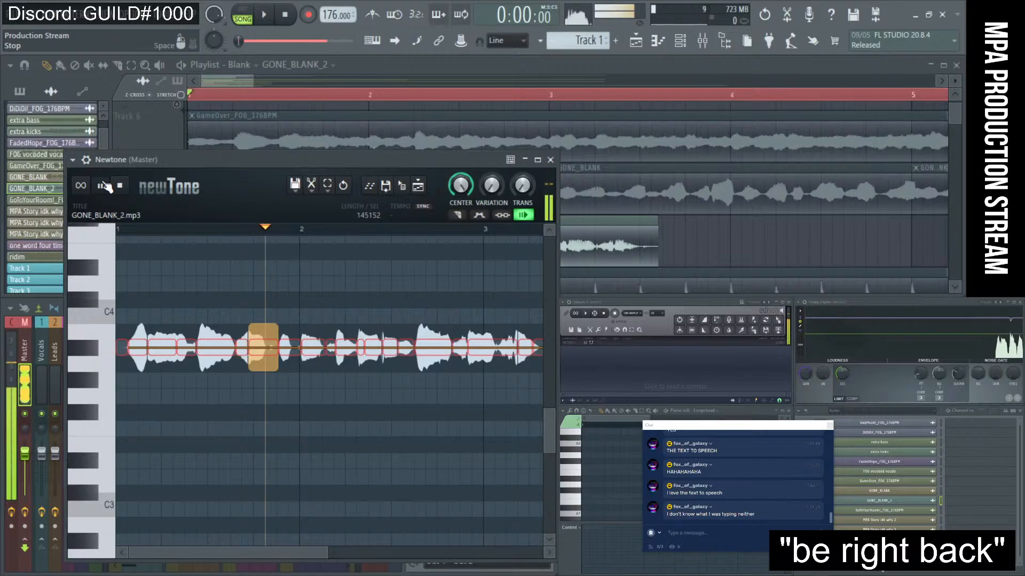
left_click(121, 186)
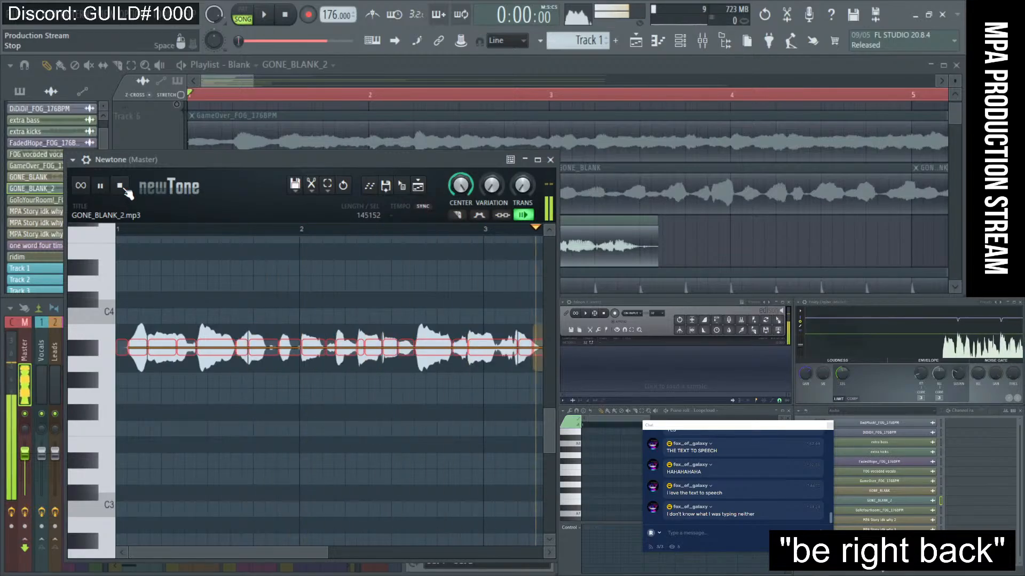
- Uncover the playlist by moving the Newtone window down, and place the A#3 version at bar 1 of Track 18
left_click_drag(281, 162, 391, 306)
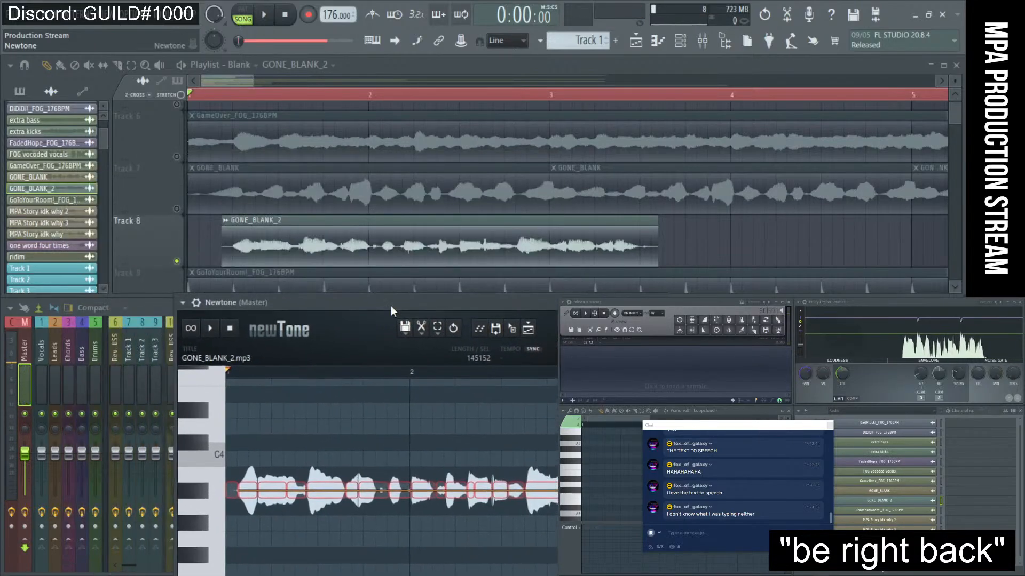
right_click(454, 200, "ctrl")
scroll(203, 187, "down", 3)
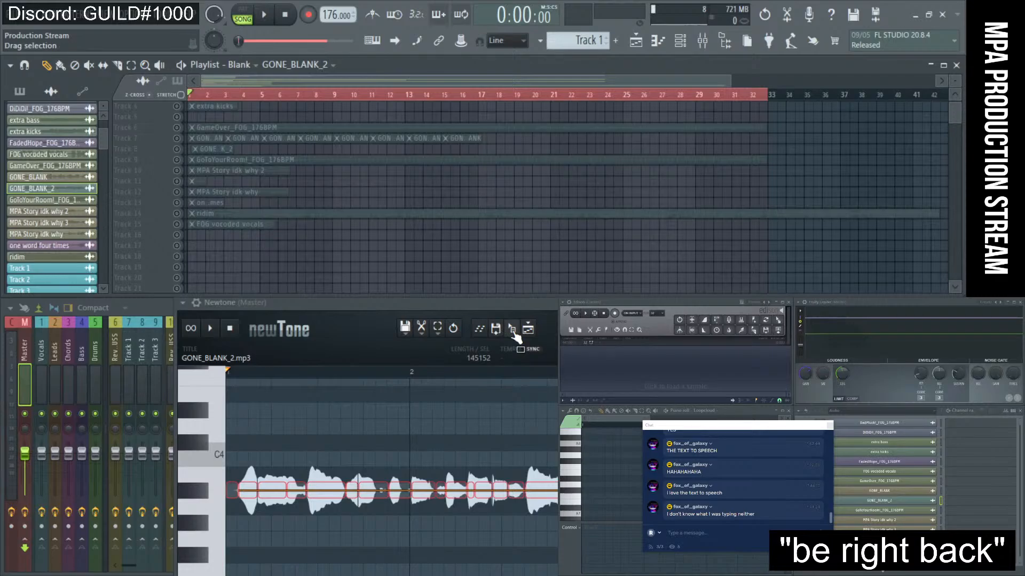
left_click_drag(512, 331, 213, 257)
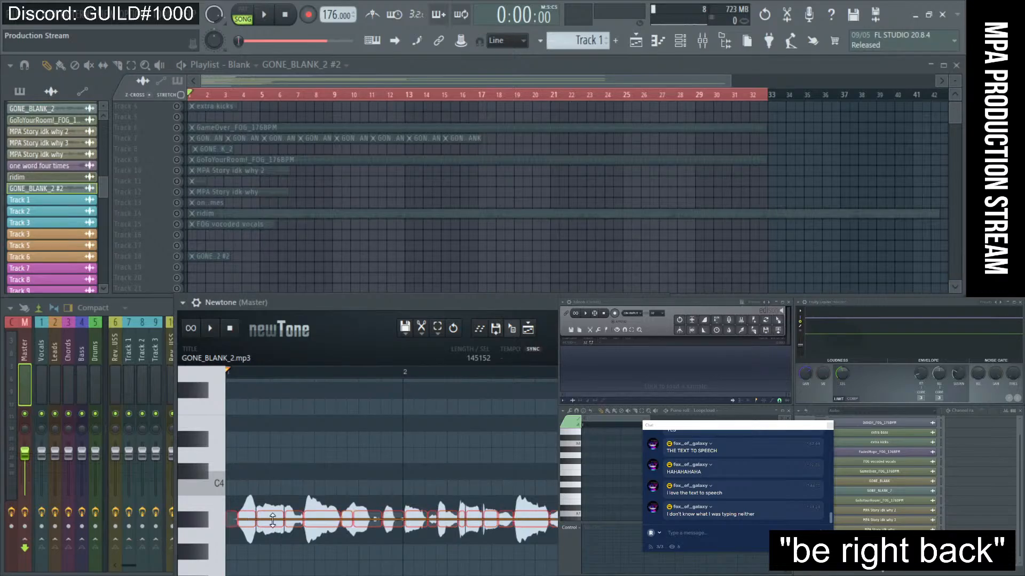
- Transpose all the Newtone notes up 4 semitones to D4 and preview them
left_click_drag(272, 521, 264, 460)
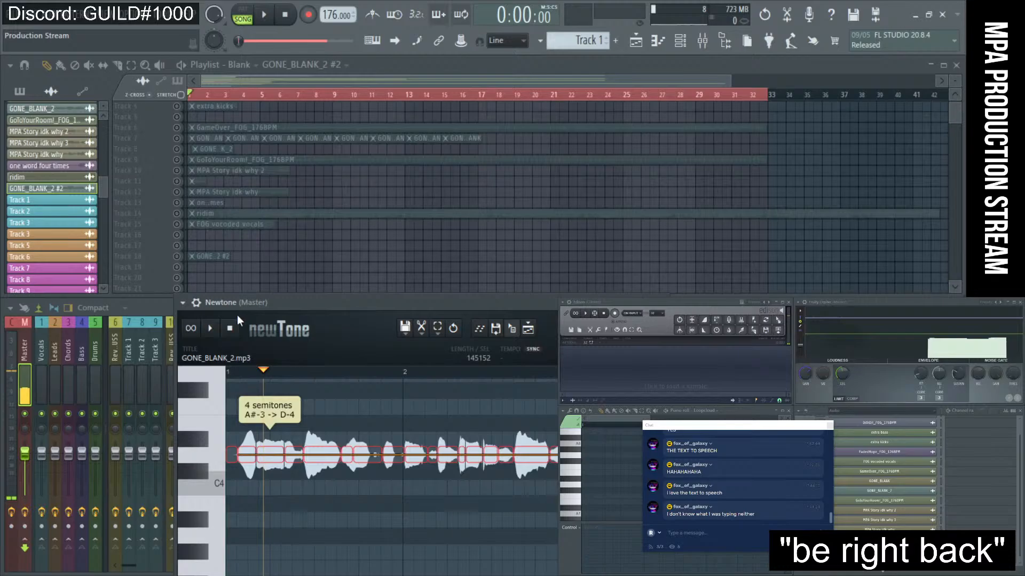
key("space")
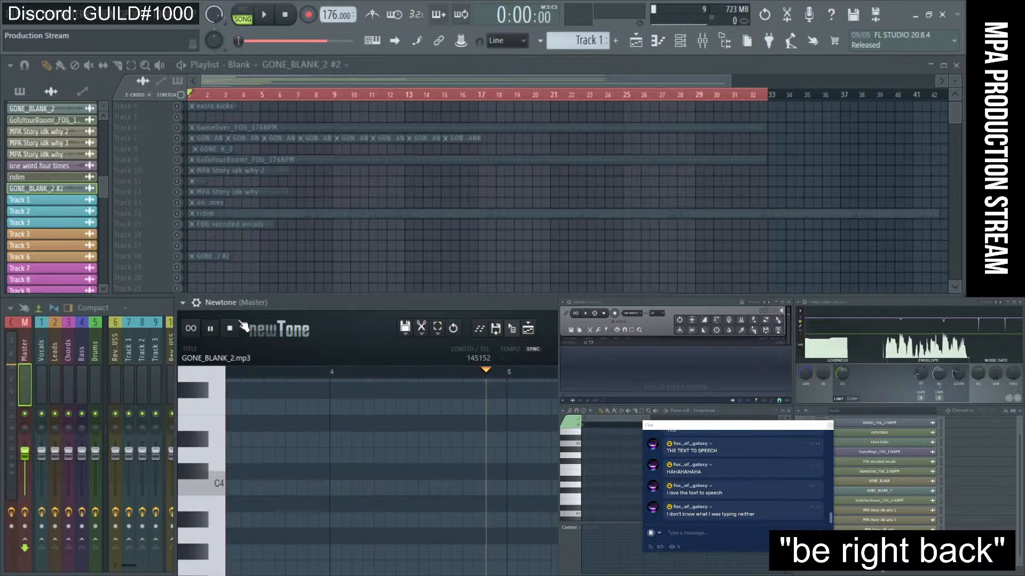
key("space")
- Place the D4 version at bar 1 of Track 19 and audition it with Track 18, with the other tracks muted
left_click_drag(517, 343, 266, 272)
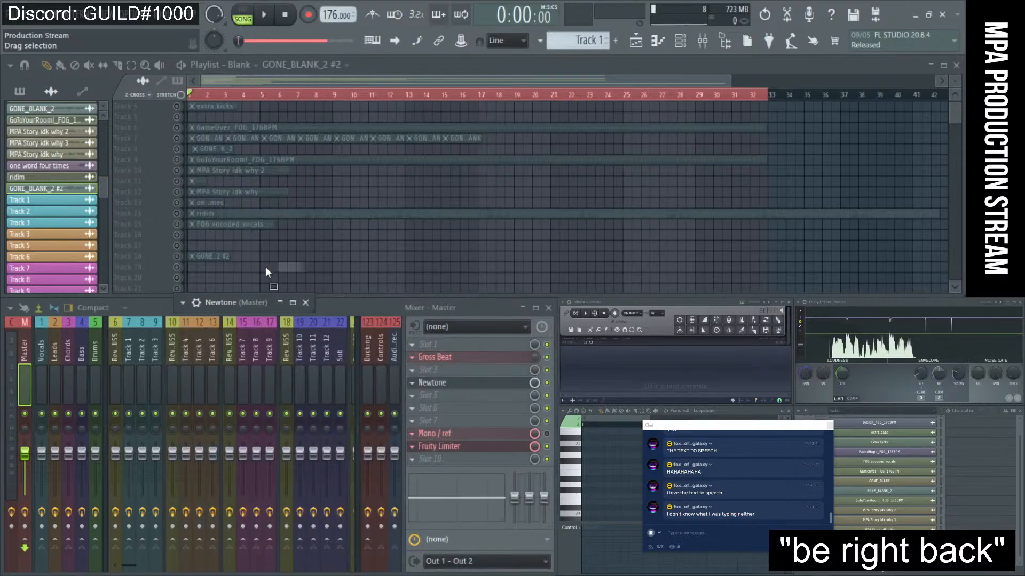
left_click_drag(201, 260, 198, 267)
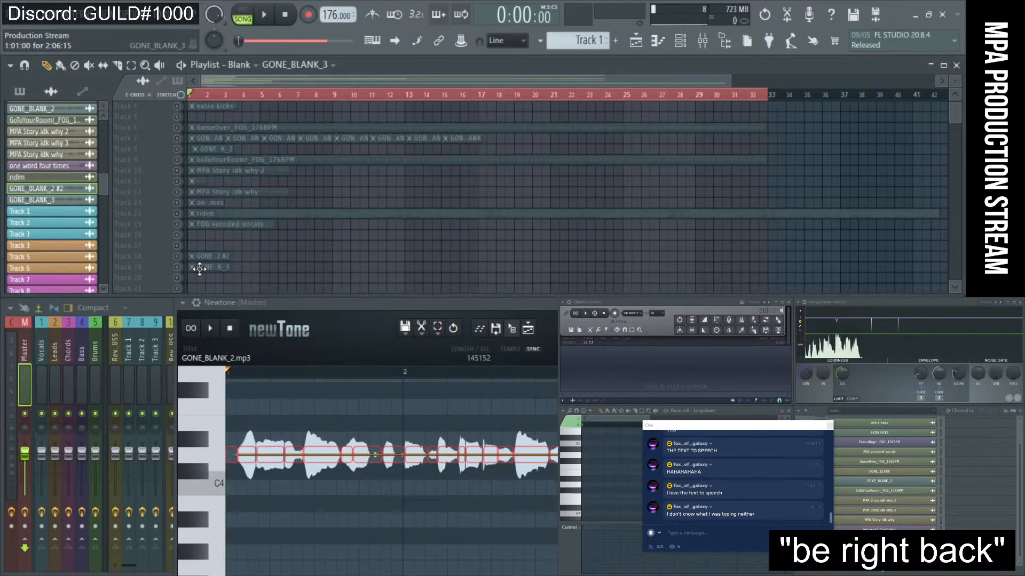
left_click(177, 257)
key("space")
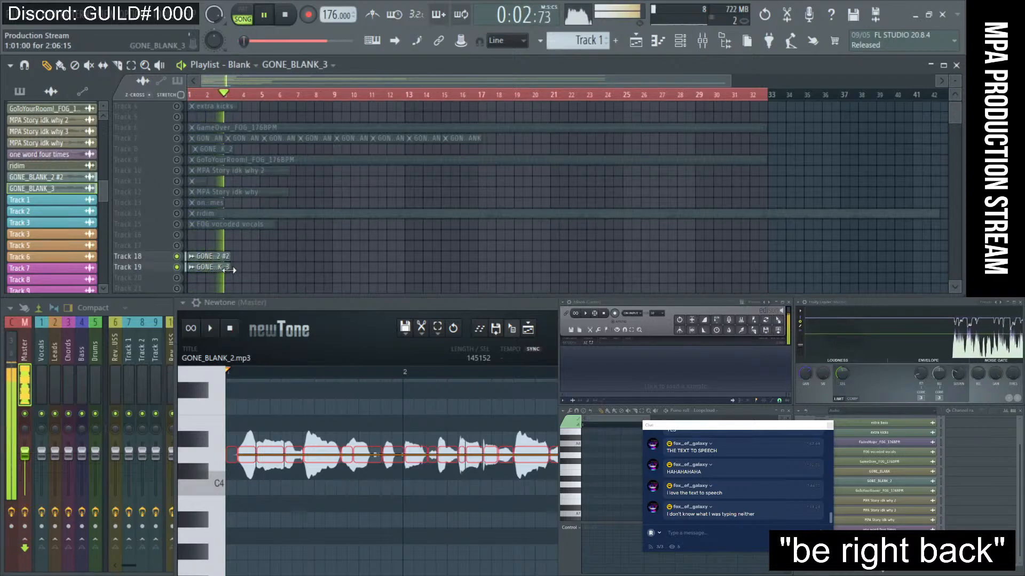
key("space")
- Lower the channel volumes of GONE_BLANK_2 #2 to 62% and GONE_BLANK_3 to 63%, and play both clips together
left_click(212, 260)
double_click(213, 260)
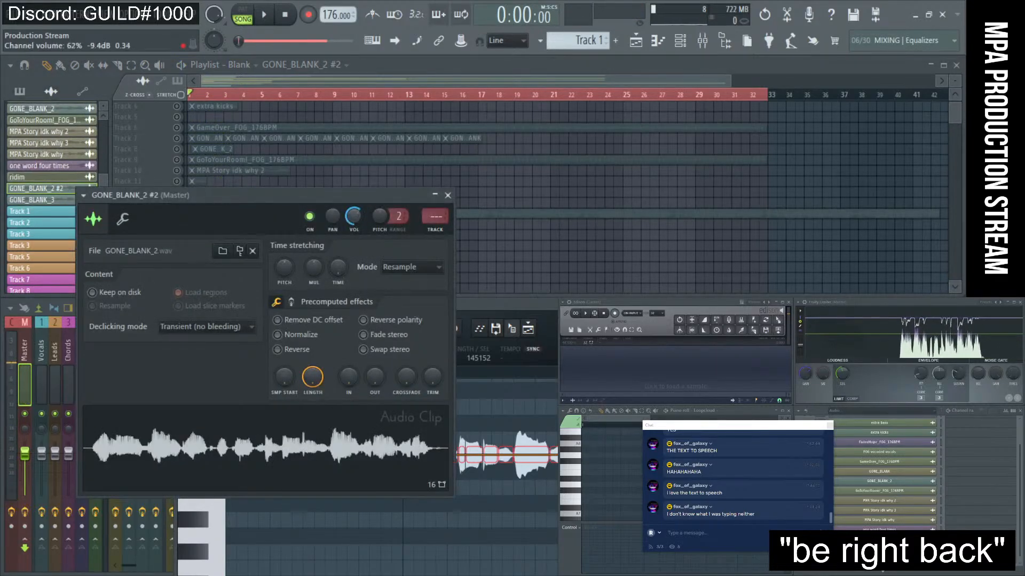
left_click(454, 212)
double_click(211, 267)
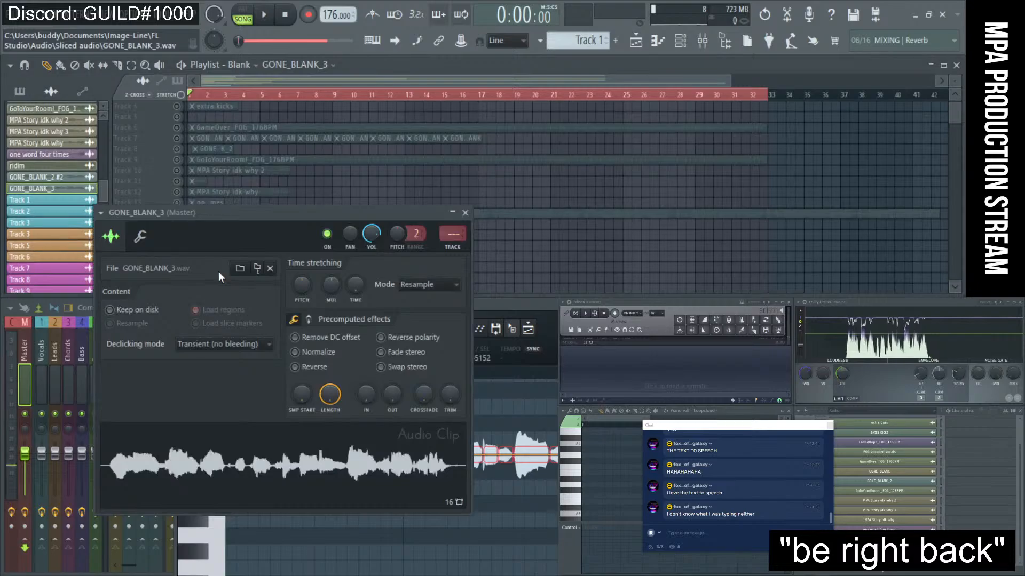
key("space")
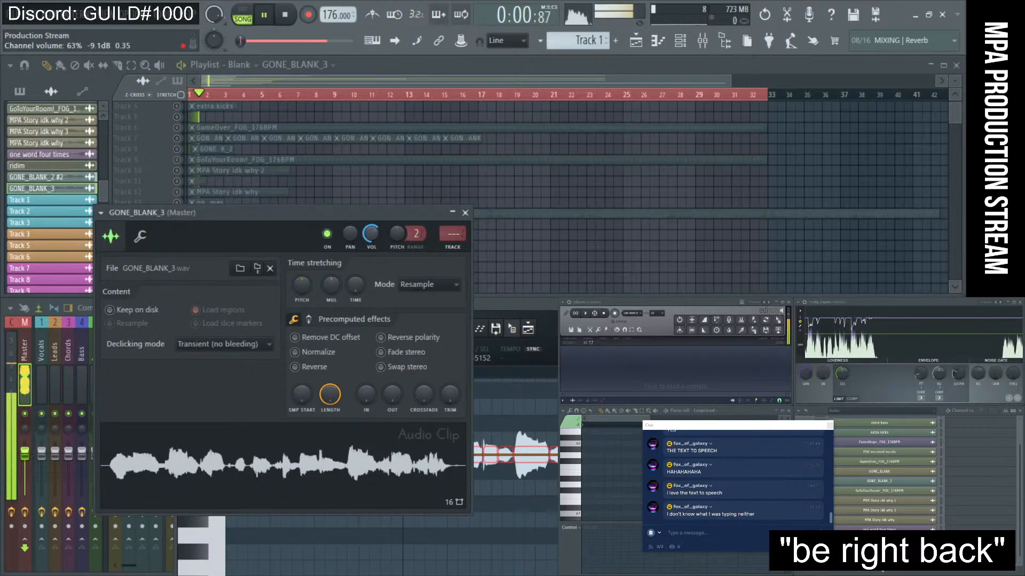
left_click(465, 212)
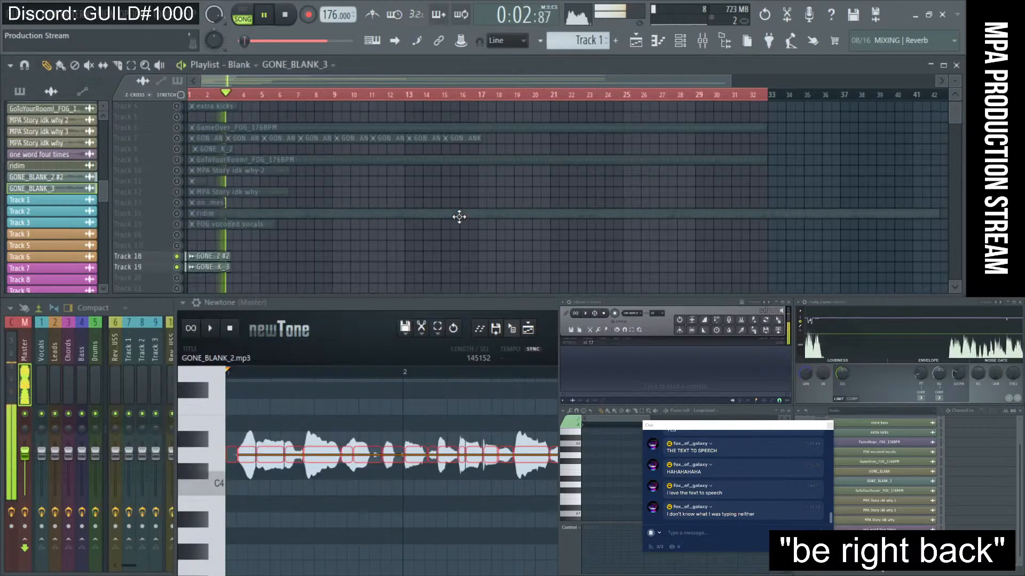
key("space")
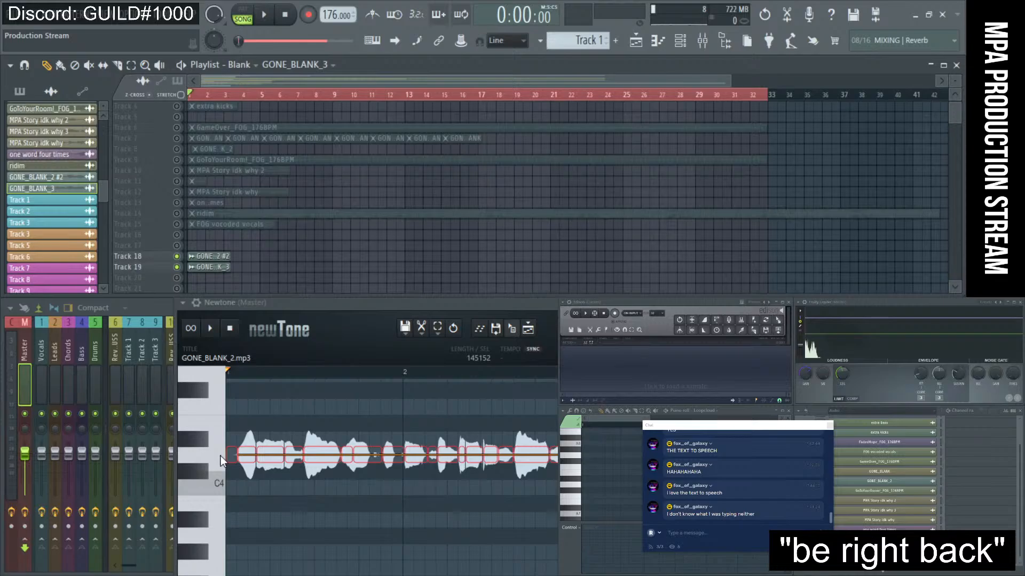
- Move all the Newtone notes to F#4 and loop them alongside the Track 18 and 19 clips, stopping both playbacks
left_click(218, 425)
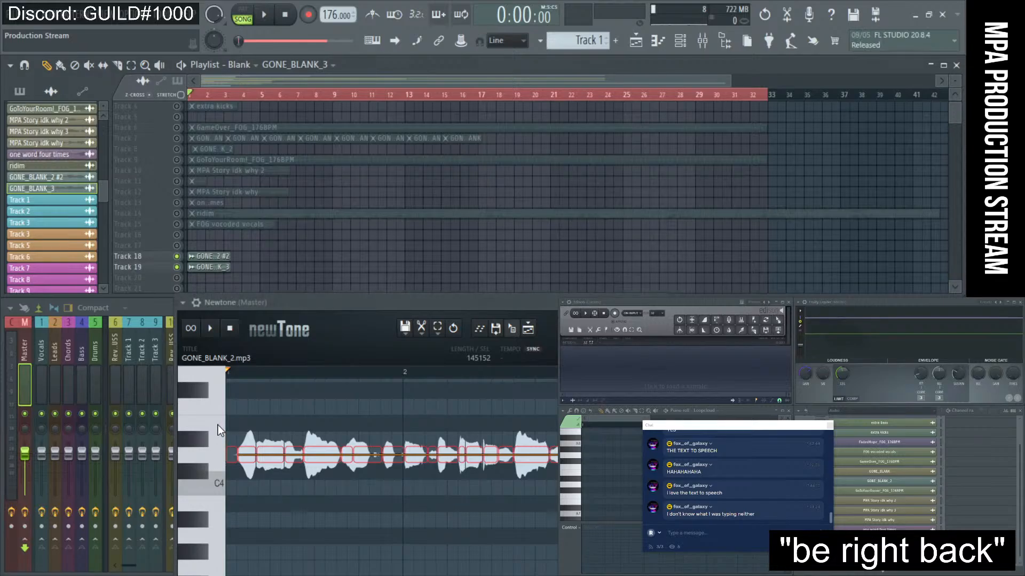
left_click(203, 392)
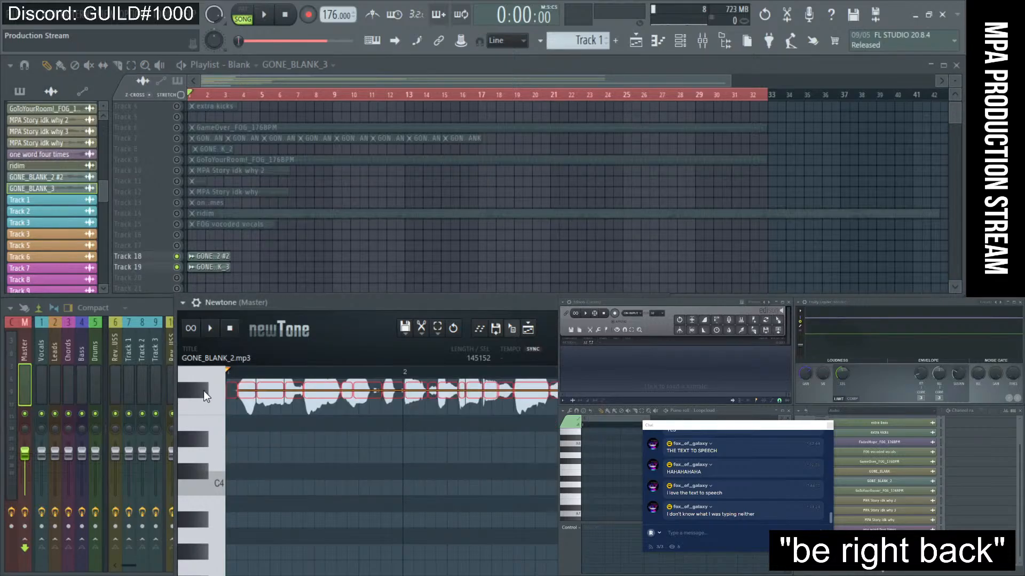
left_click(213, 329)
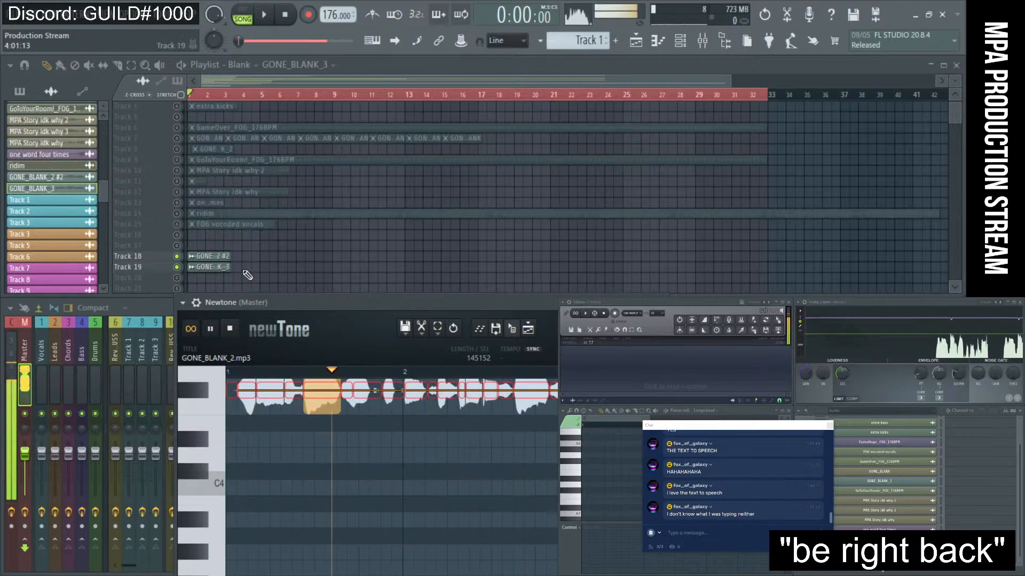
left_click(265, 16)
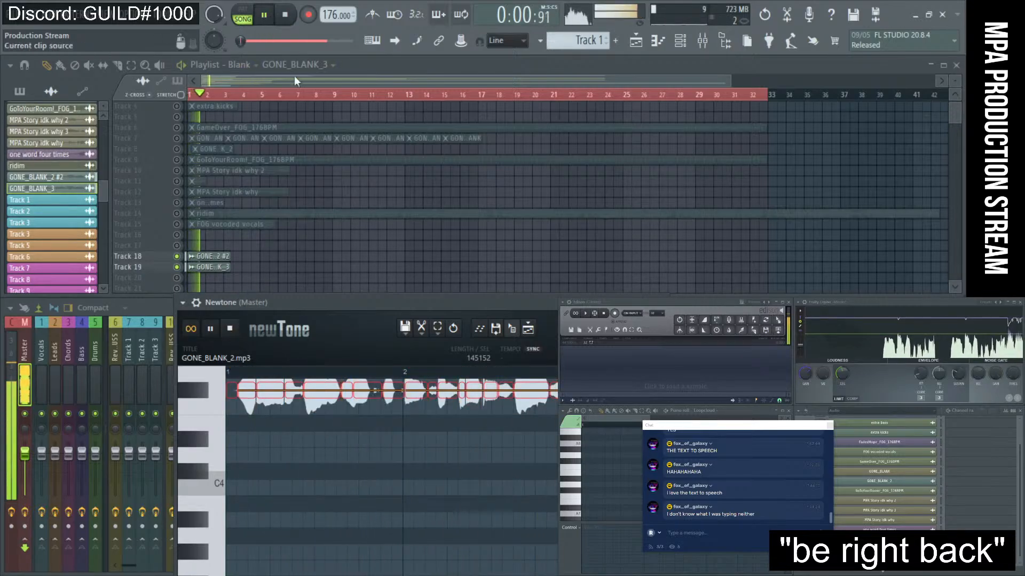
left_click(230, 328)
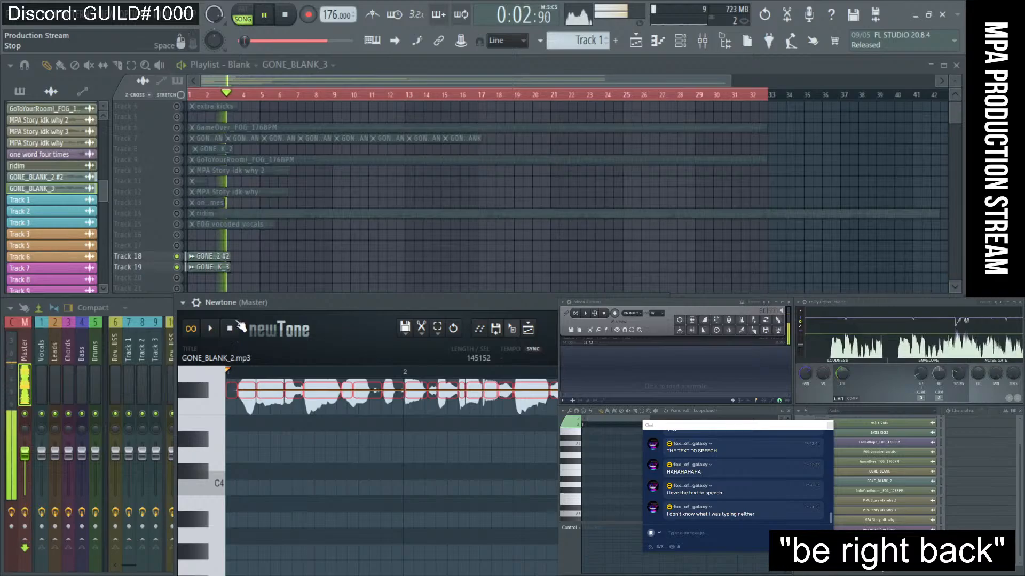
key("space")
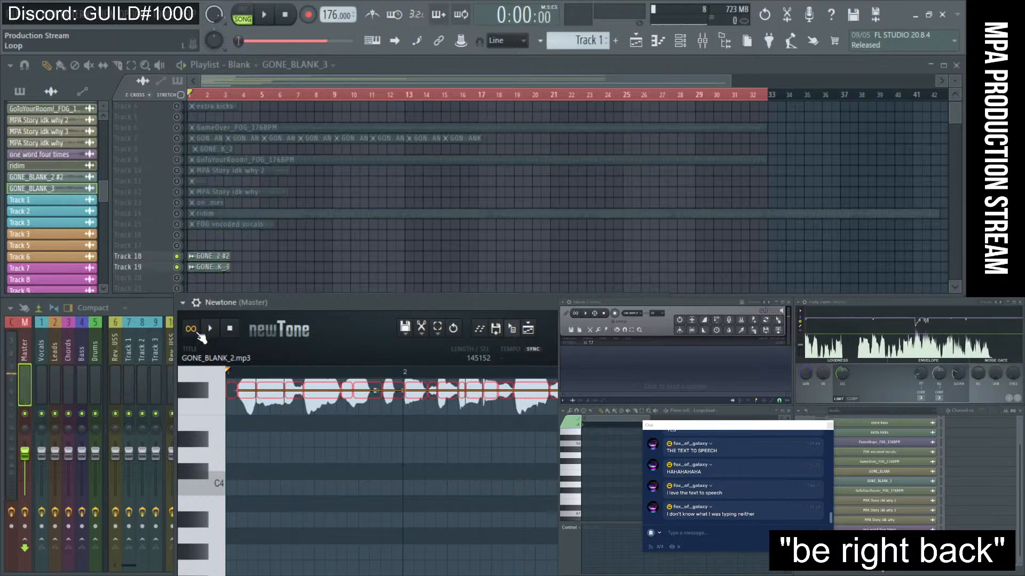
- Audition the GONE_BLANK vocal clips on tracks 18 and 19 together with the vocal in Newtone, and stop all playback
left_click(264, 16)
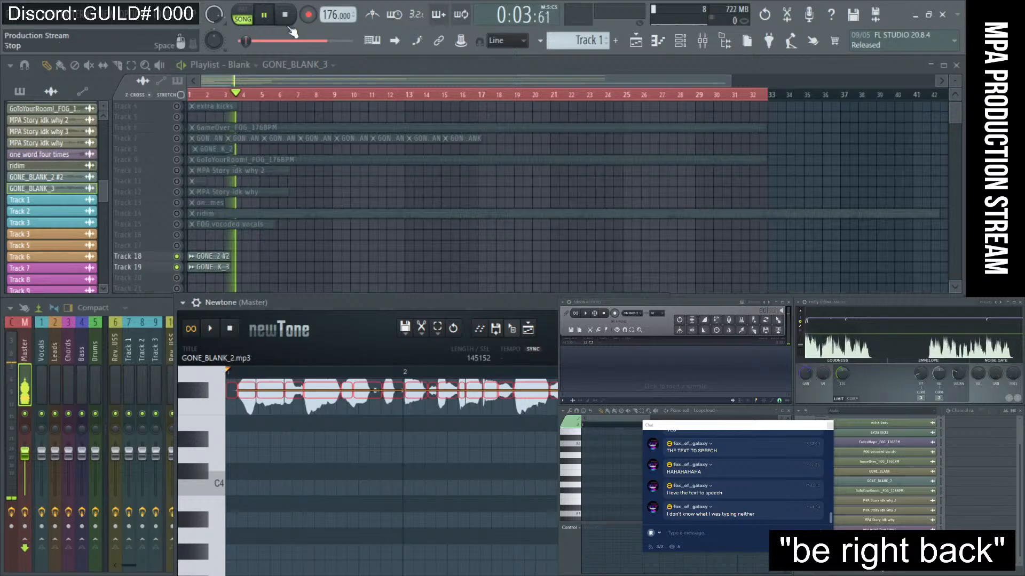
key("space")
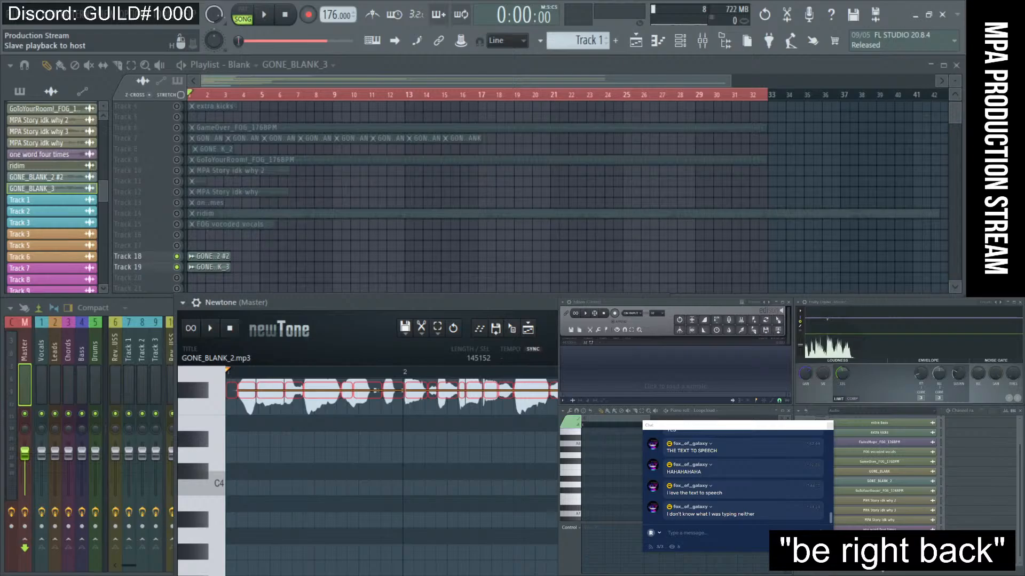
left_click(261, 16)
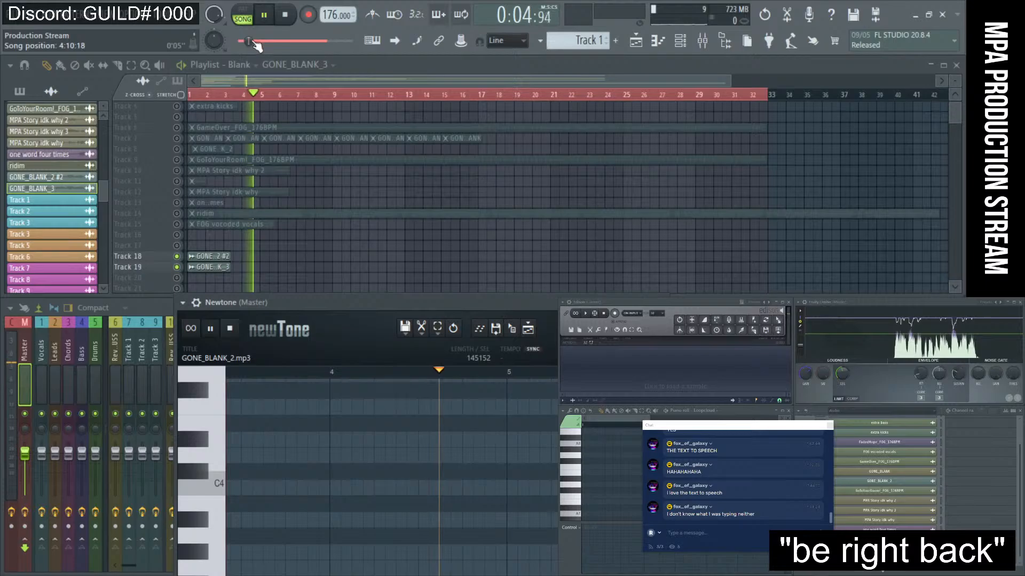
left_click(284, 15)
left_click(270, 16)
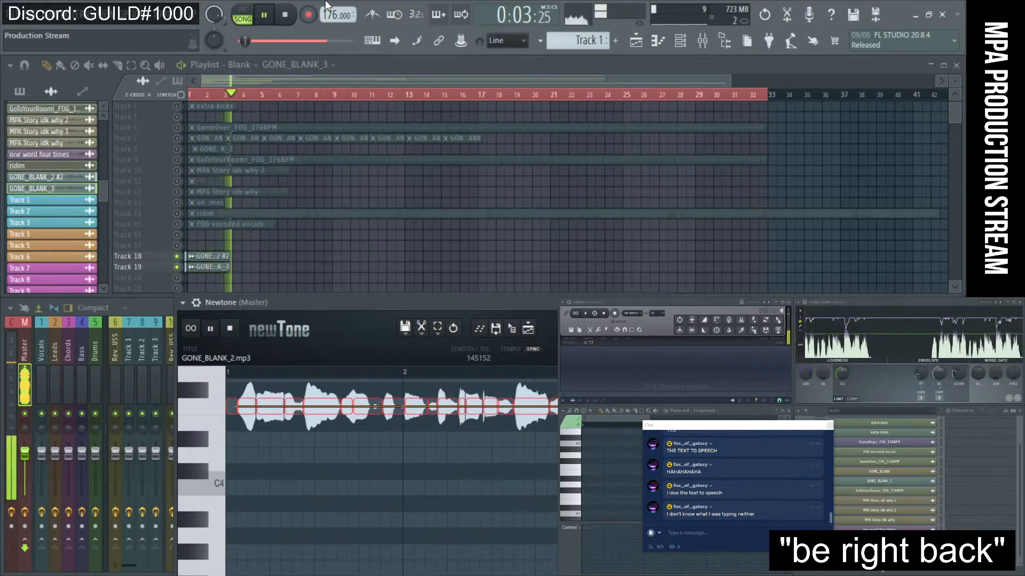
key("space")
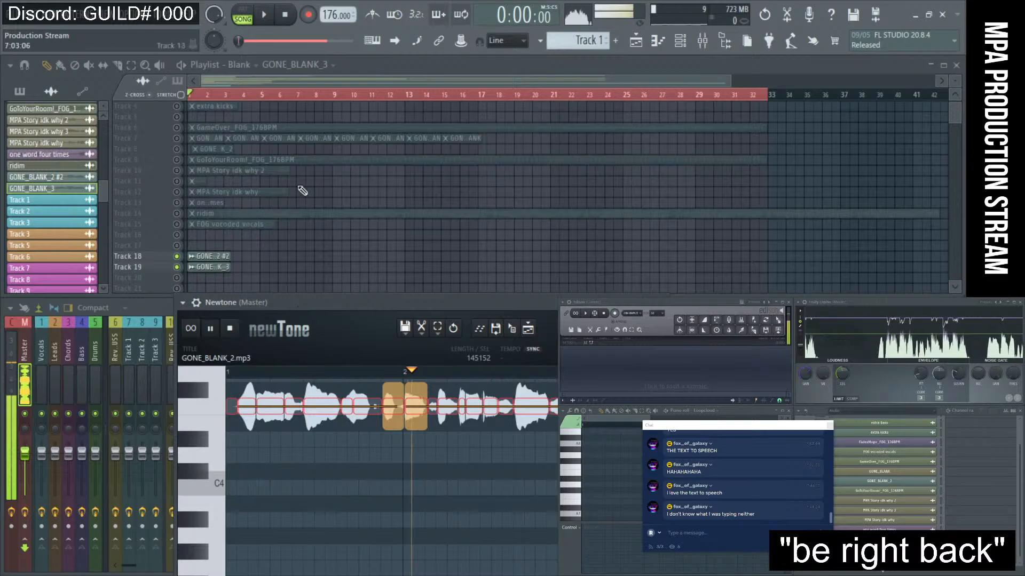
left_click(293, 18)
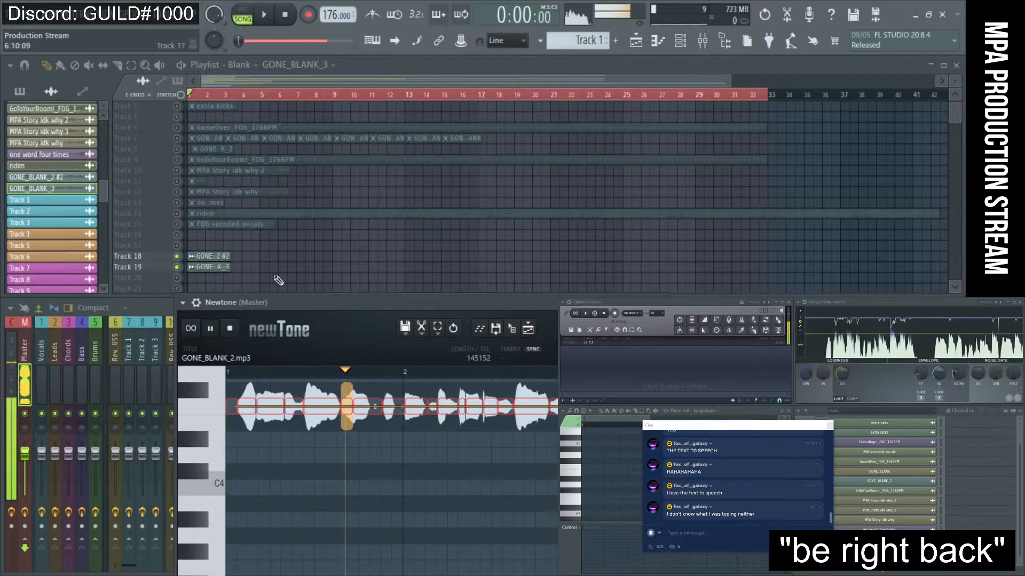
left_click(229, 329)
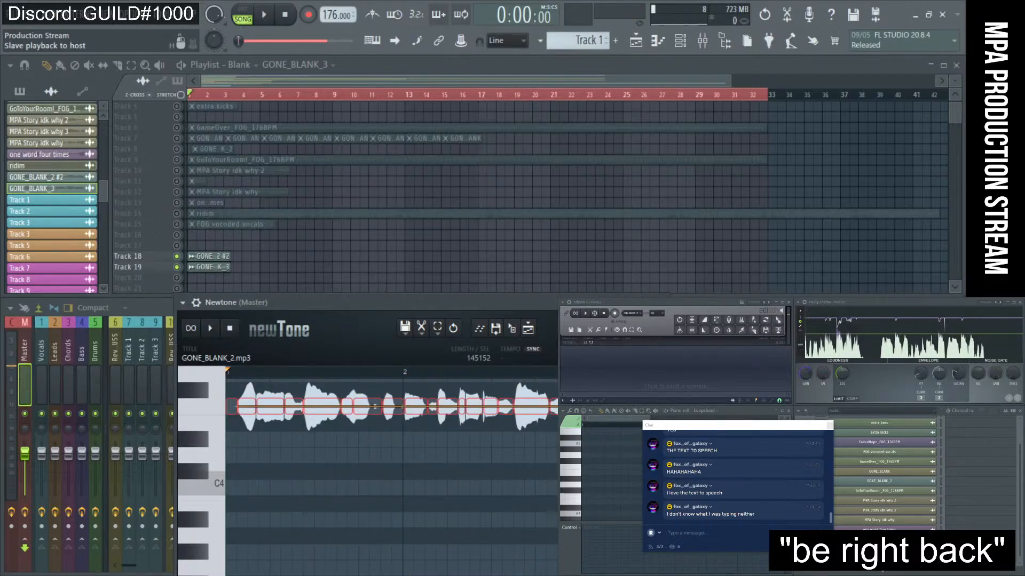
- Place the Newtone vocal on playlist track 17 at bar 1 and slightly lower its channel volume while listening
left_click_drag(510, 331, 190, 247)
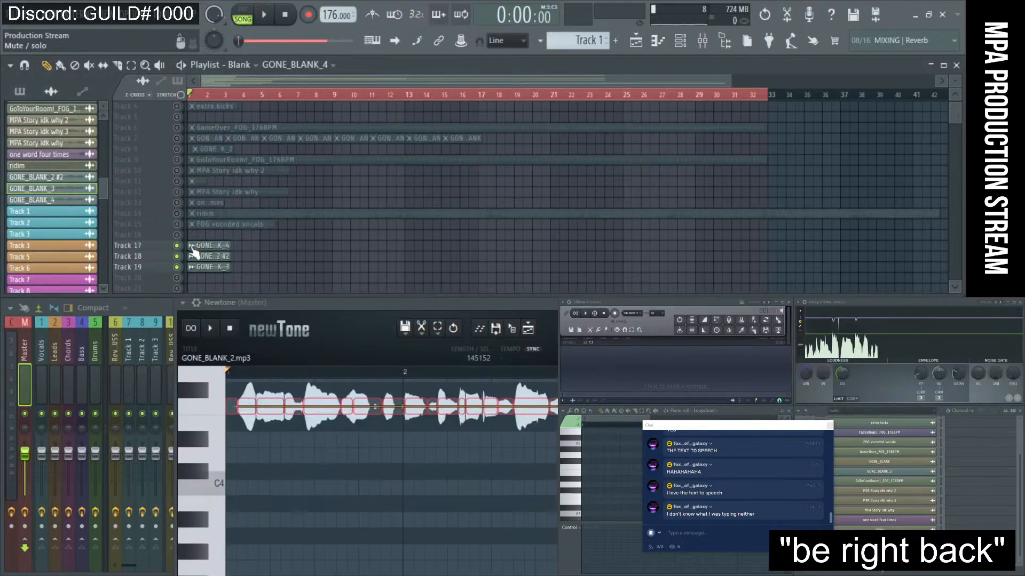
key("space")
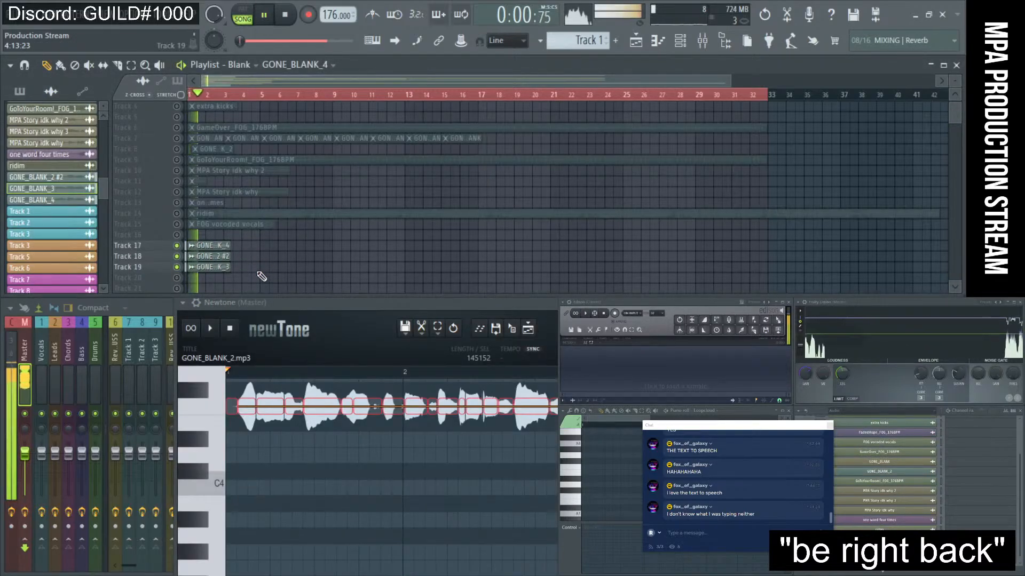
double_click(209, 246)
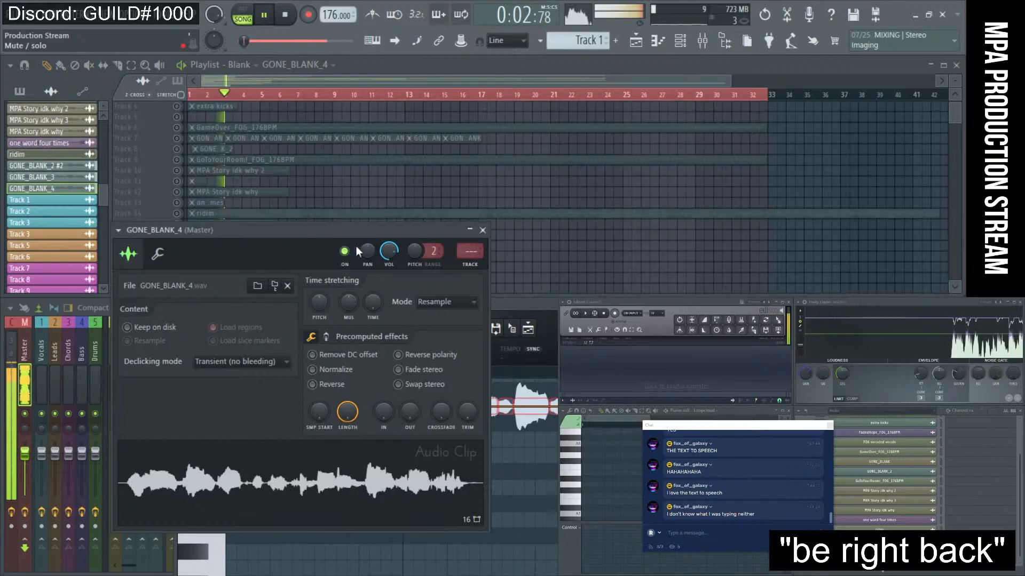
left_click_drag(389, 250, 389, 257)
key("space")
left_click(483, 230)
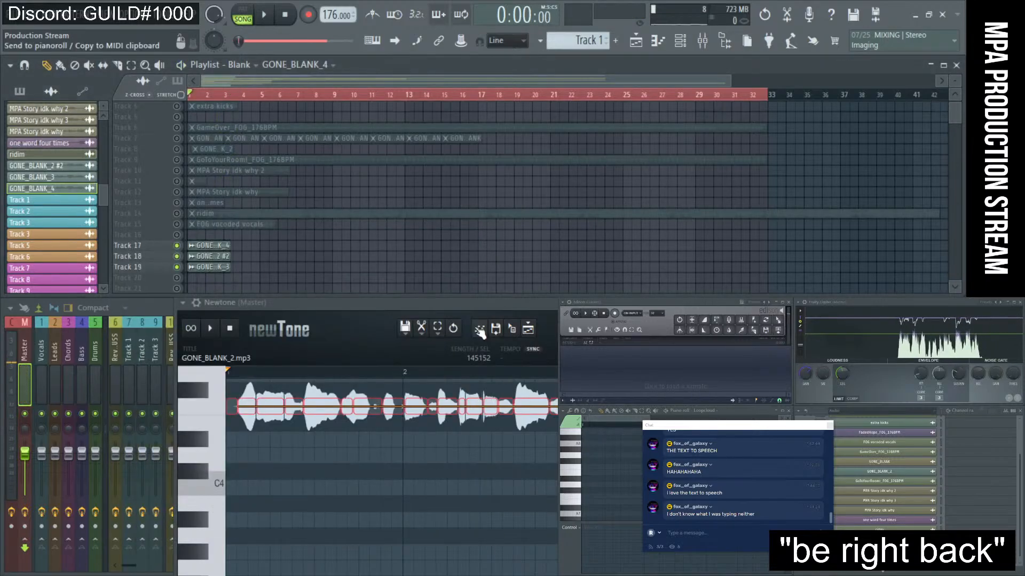
- Raise the second note of the GONE_BLANK_2 vocal in Newtone by two semitones from F-4
scroll(332, 478, "up", 2)
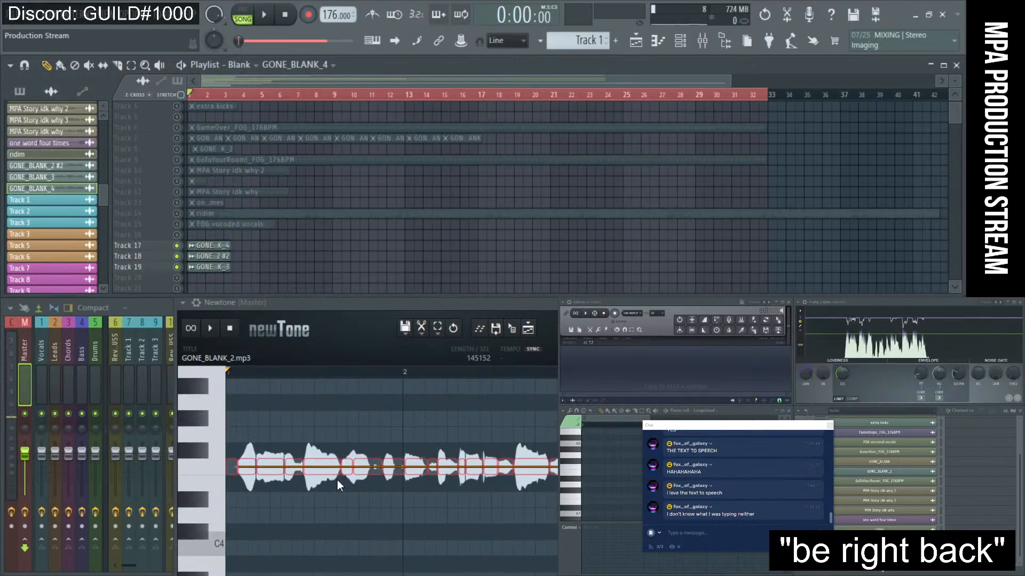
left_click(274, 467)
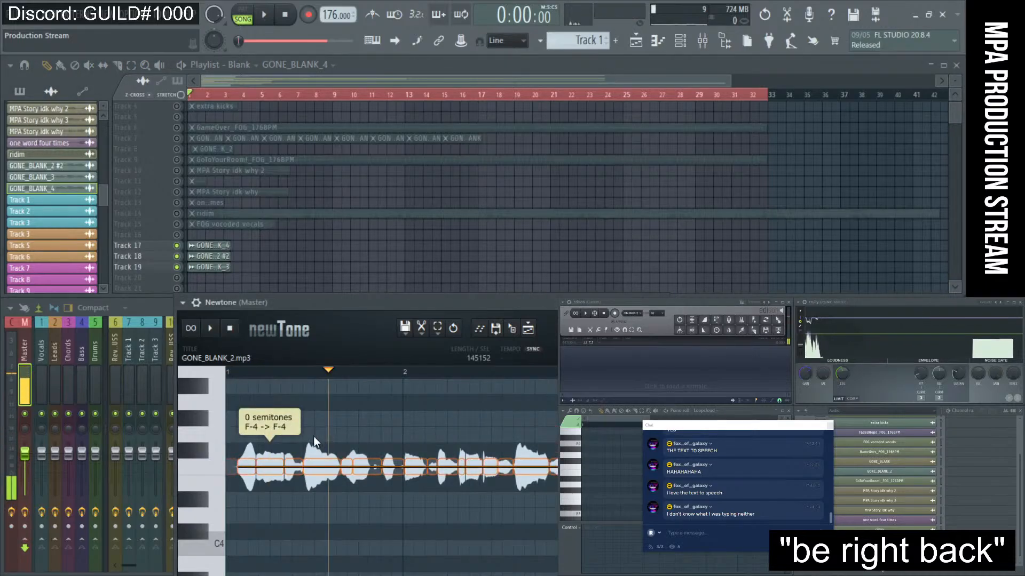
left_click_drag(271, 467, 275, 431)
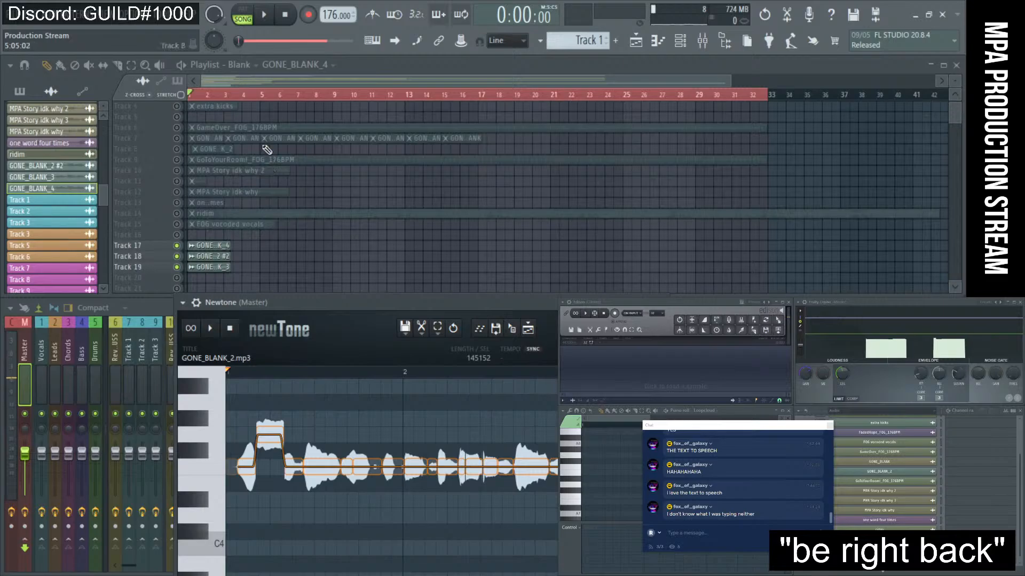
- Set a playlist time selection from bar 1 to bar 5 over the vocal clips and play it
left_click_drag(363, 274, 185, 229)
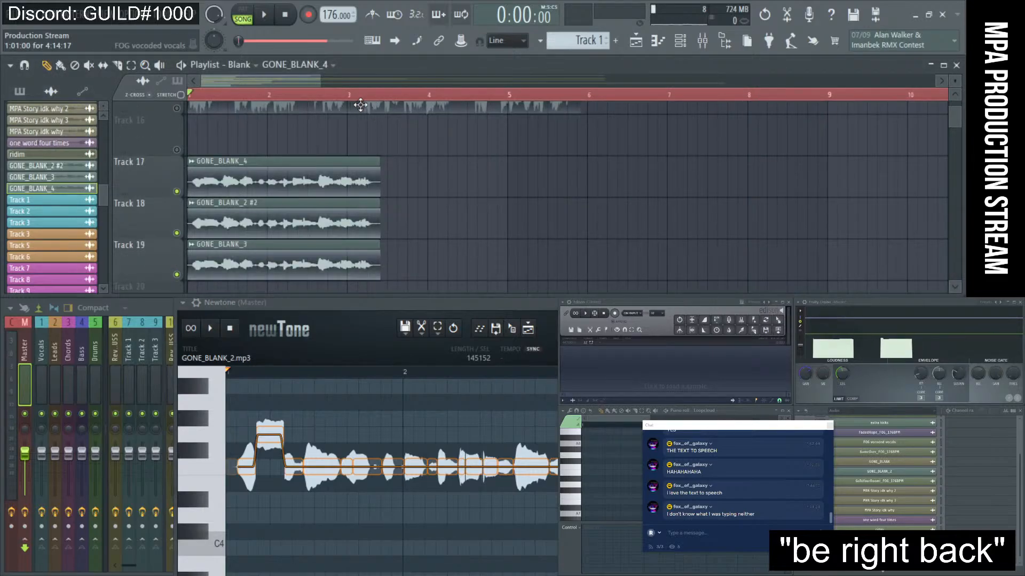
left_click_drag(507, 96, 189, 95)
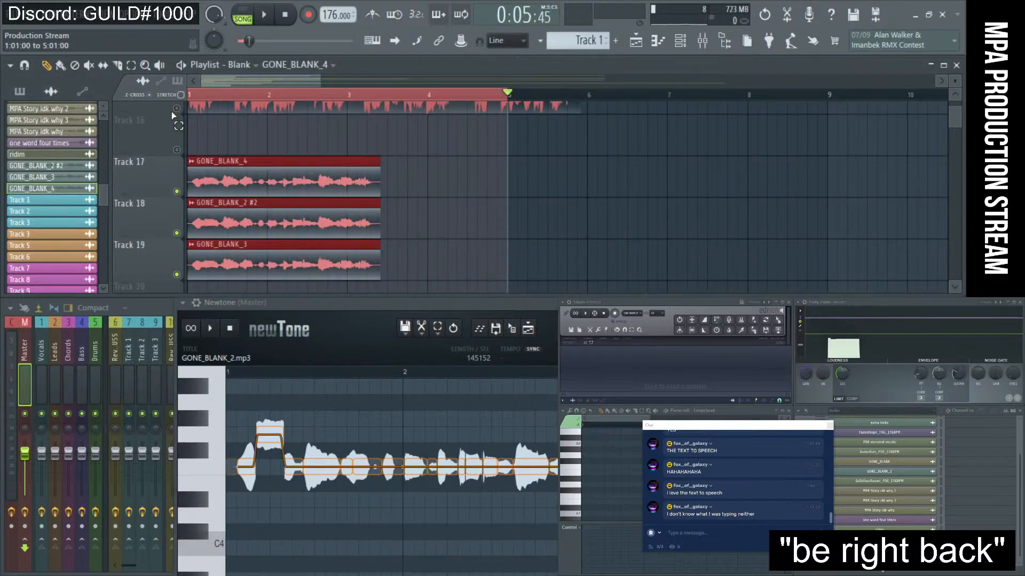
left_click(264, 16)
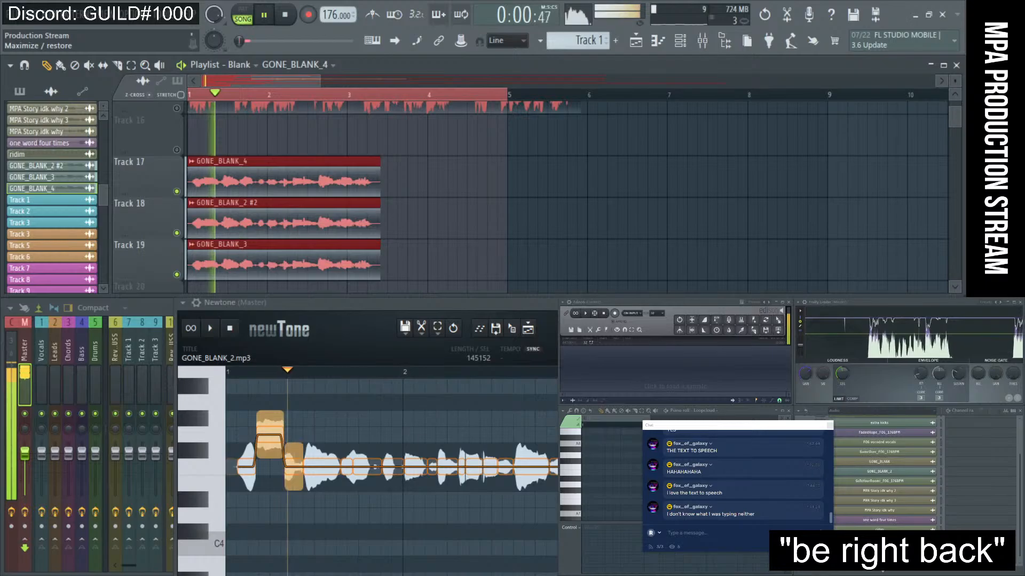
- Maximize Newtone, lower the long note in mid bar 1 by two semitones and raise the bar 2 opening note by four
left_click(944, 302)
scroll(273, 258, "up", 1)
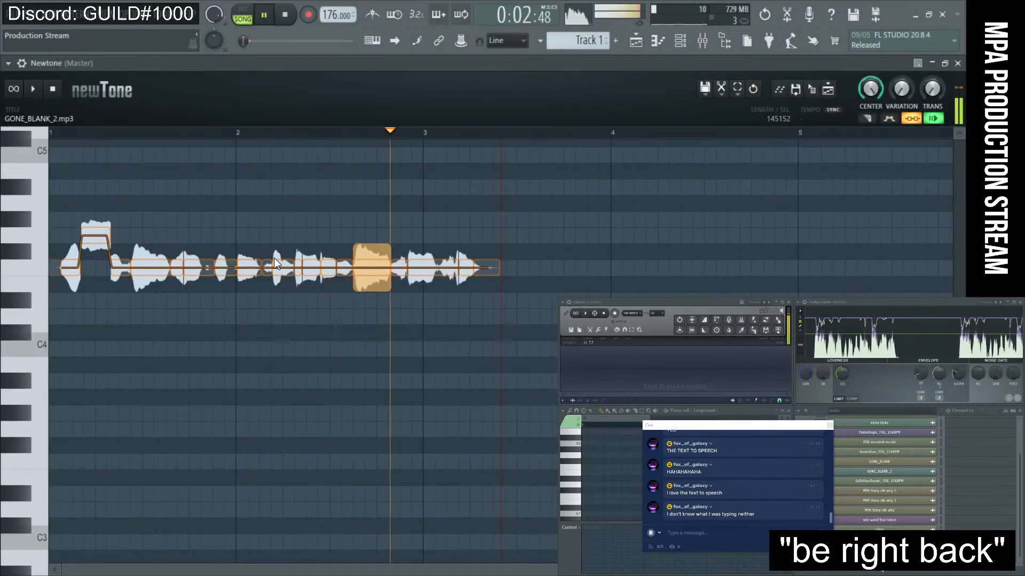
scroll(274, 257, "up", 1)
left_click_drag(161, 288, 160, 325)
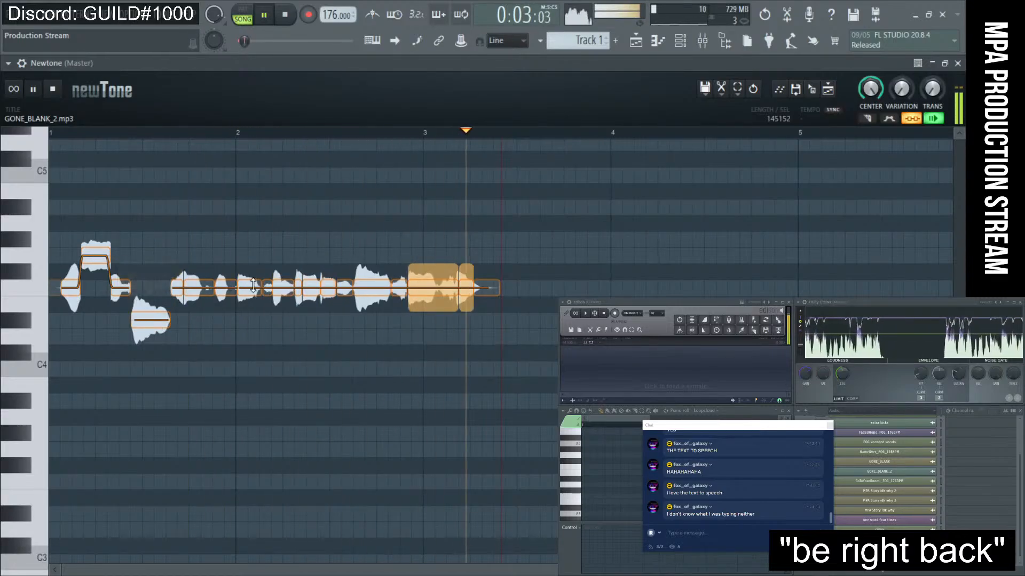
left_click_drag(249, 289, 262, 215)
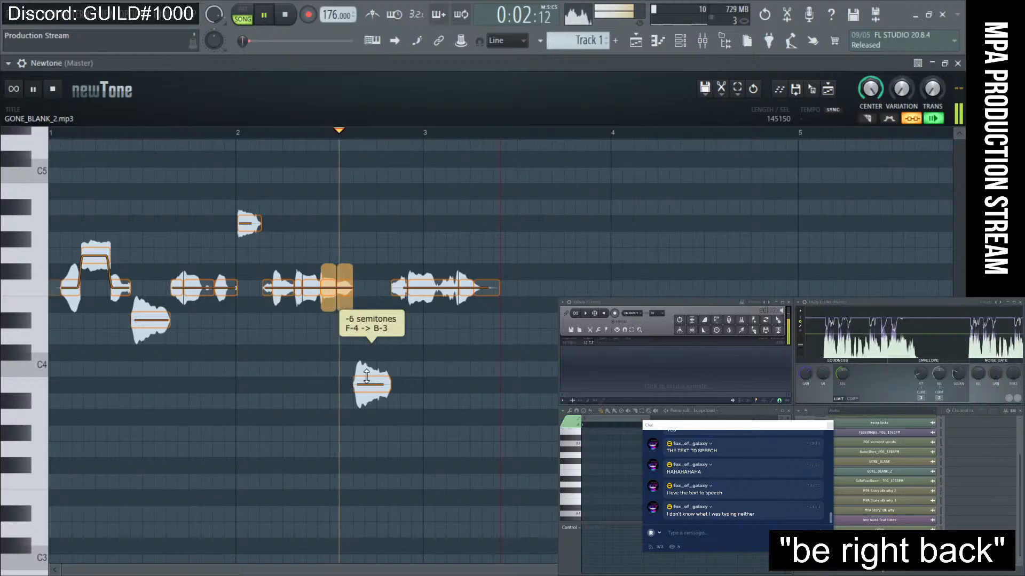
- Move the long note before bar 3 to A-4 and the short note after it to A#-4, and stop playback
left_click_drag(371, 288, 378, 230)
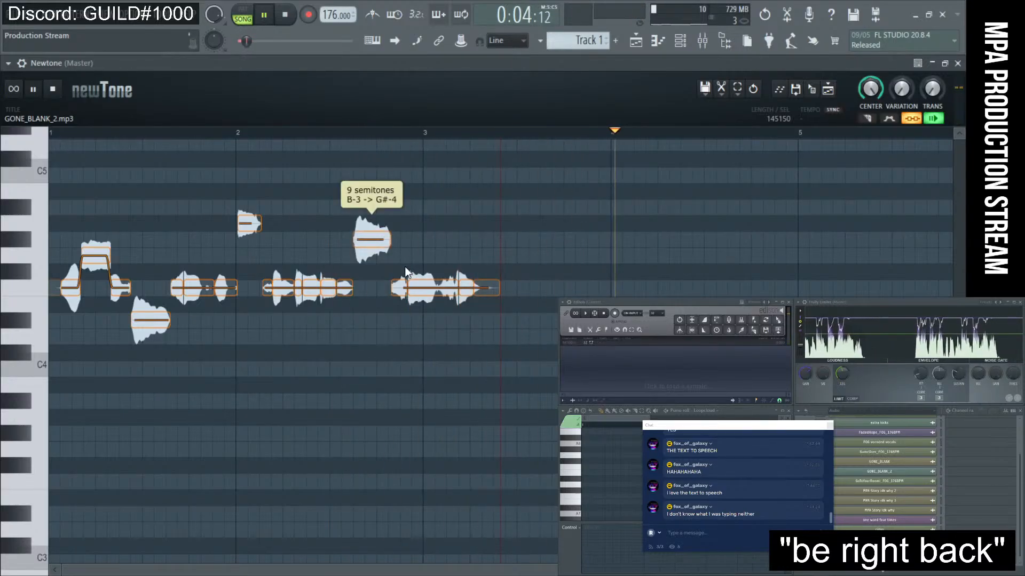
left_click_drag(396, 283, 398, 207)
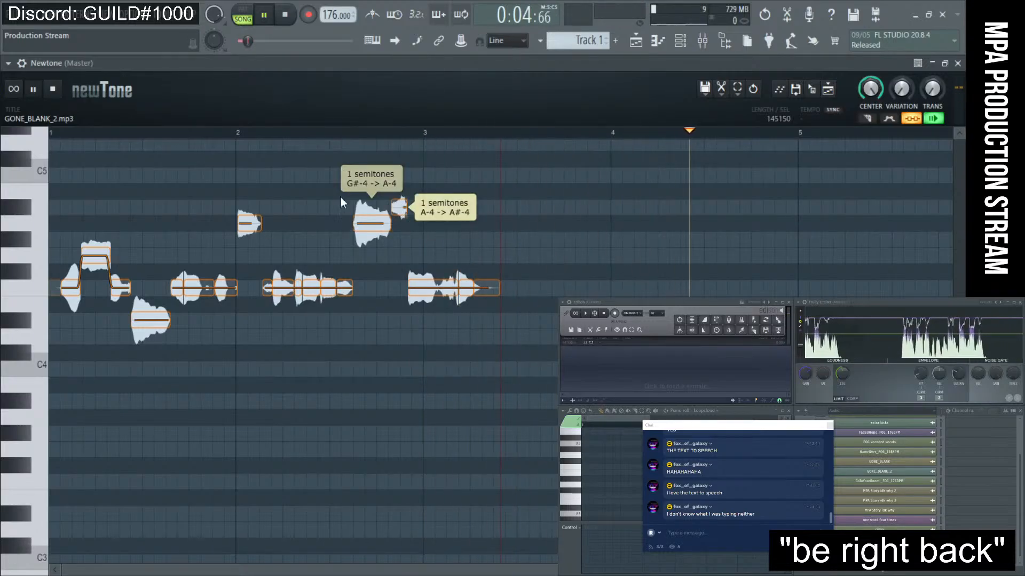
left_click(53, 89)
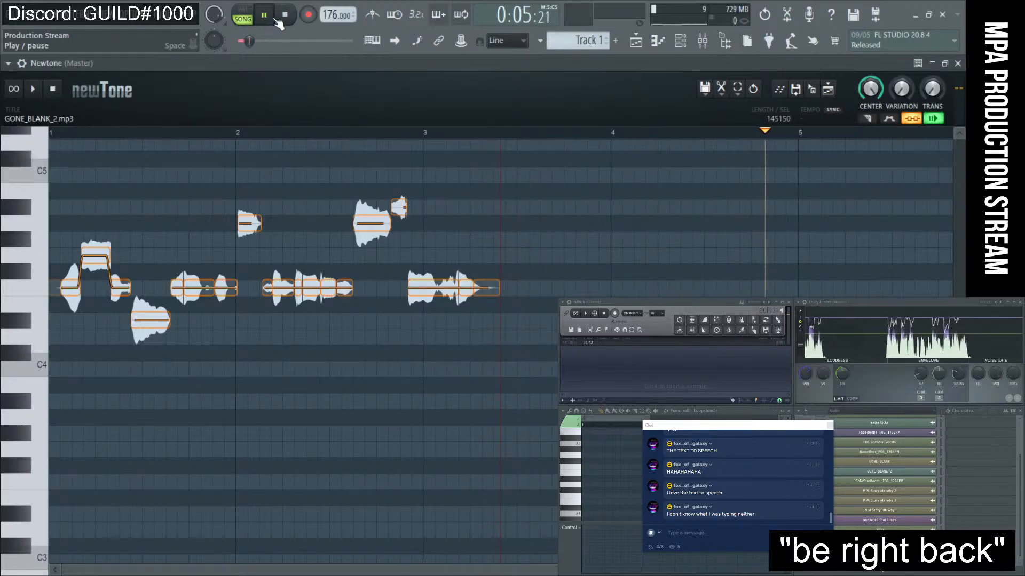
scroll(110, 235, "down", 2)
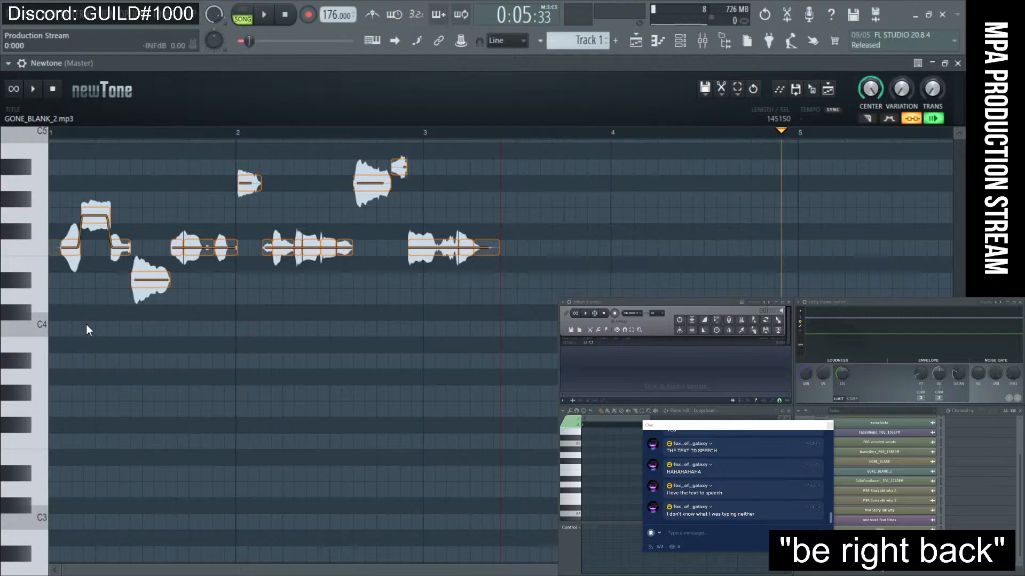
scroll(101, 422, "up", 3)
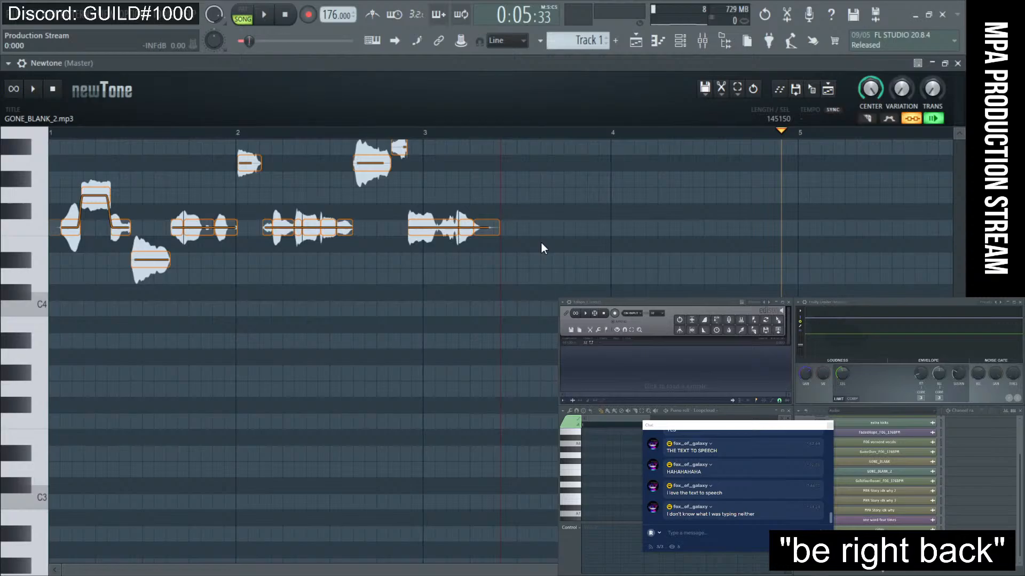
scroll(542, 248, "up", 5)
scroll(541, 248, "down", 10)
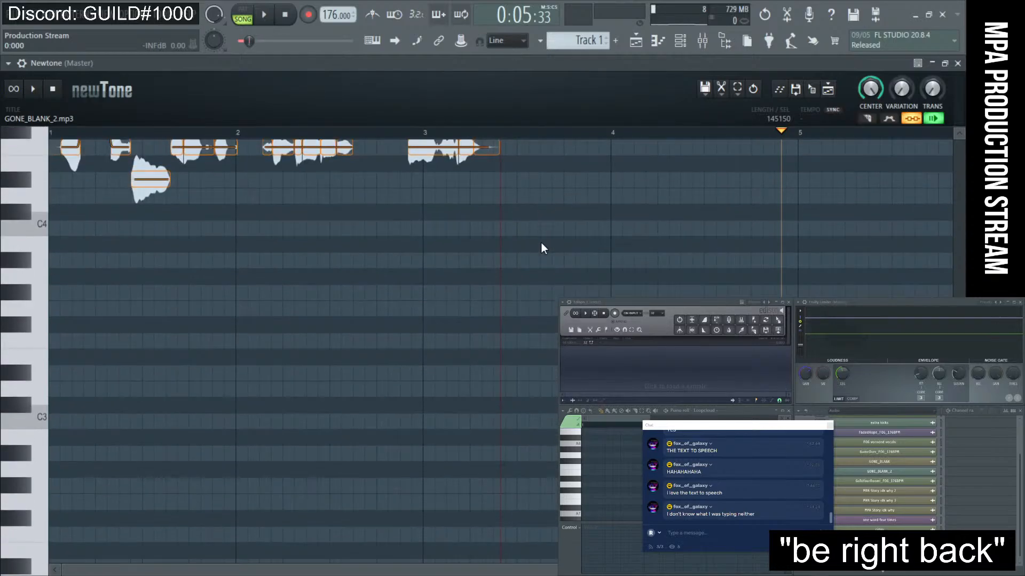
scroll(542, 248, "down", 20)
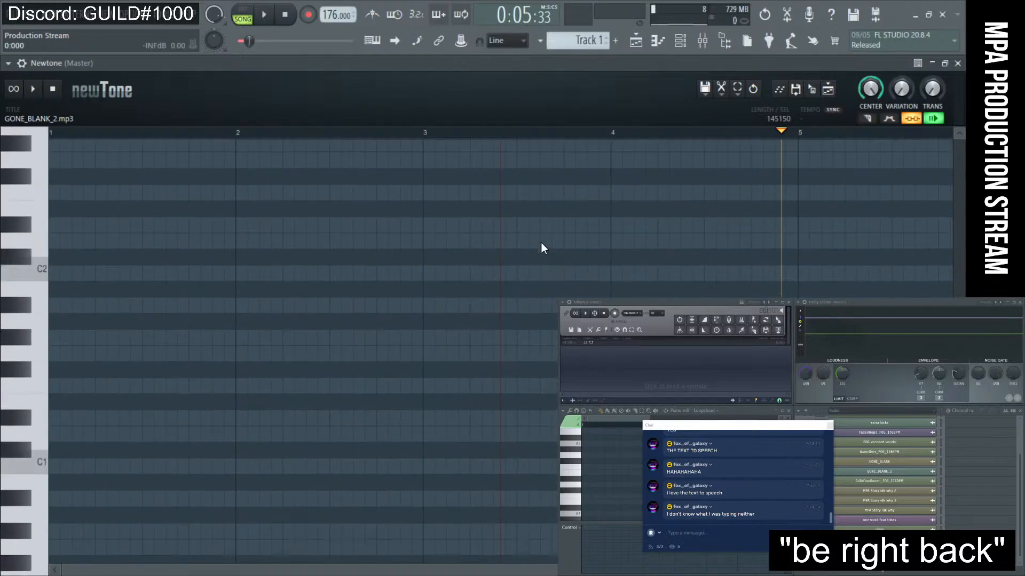
scroll(541, 244, "up", 20)
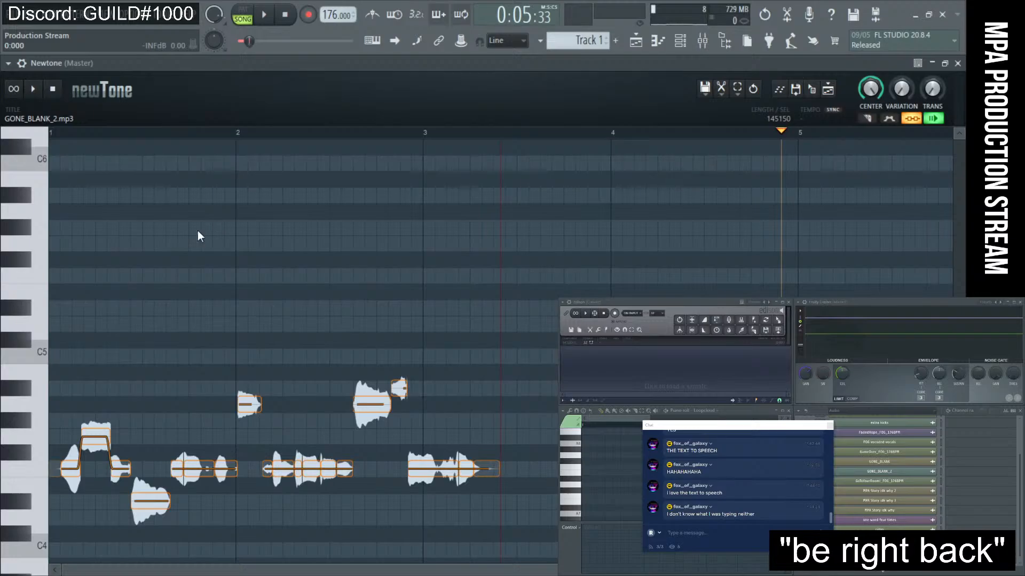
scroll(80, 234, "up", 6)
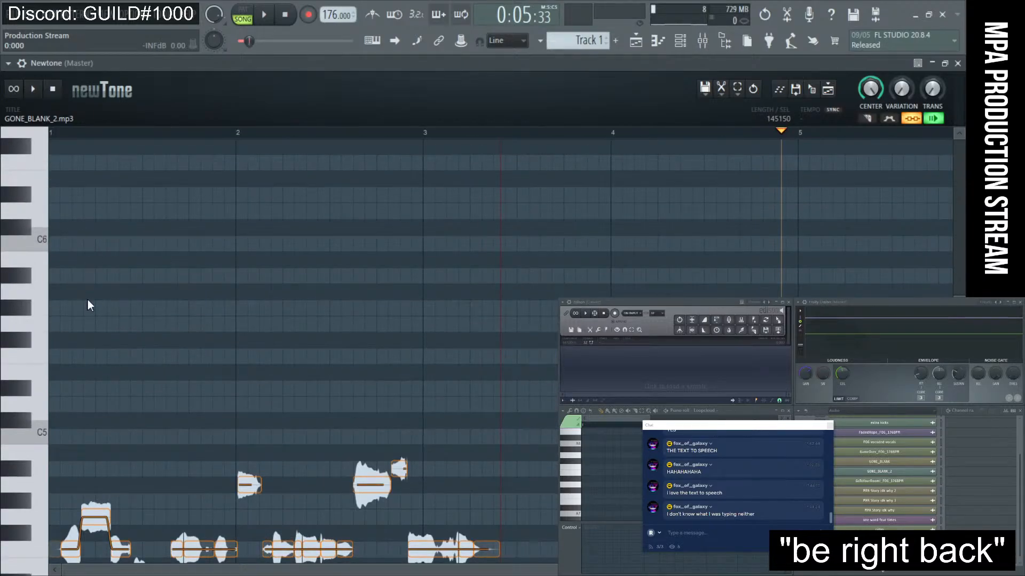
scroll(228, 425, "down", 14)
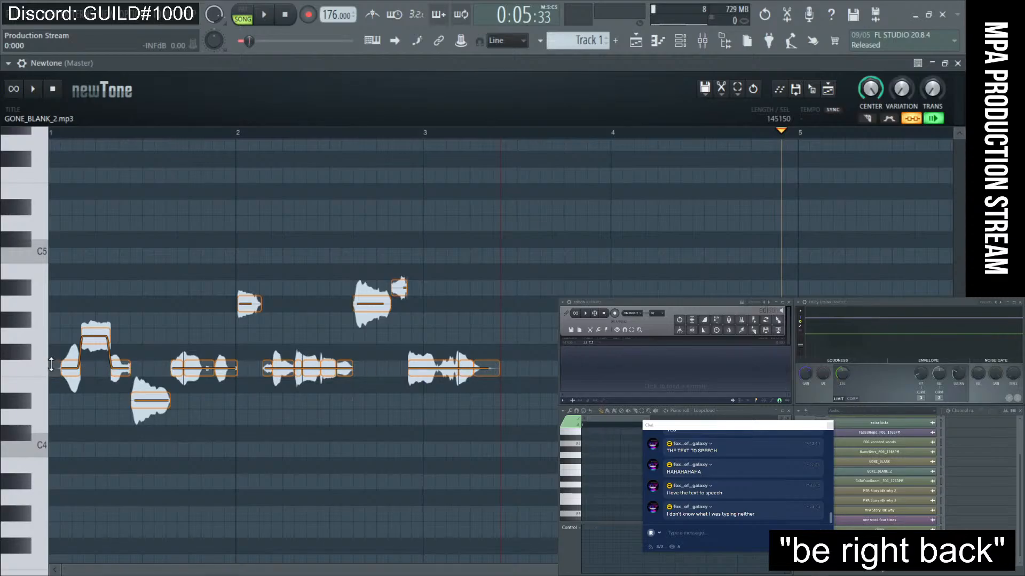
- Select all the vocal notes still on F-4 and look through Newtone's plugin options and editing commands
left_click_drag(41, 367, 536, 370)
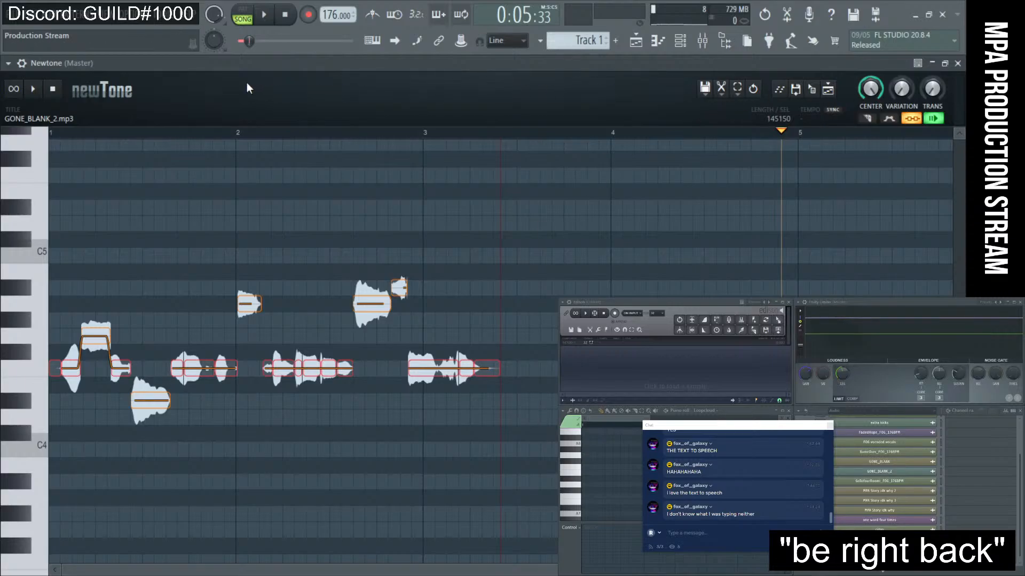
left_click(8, 63)
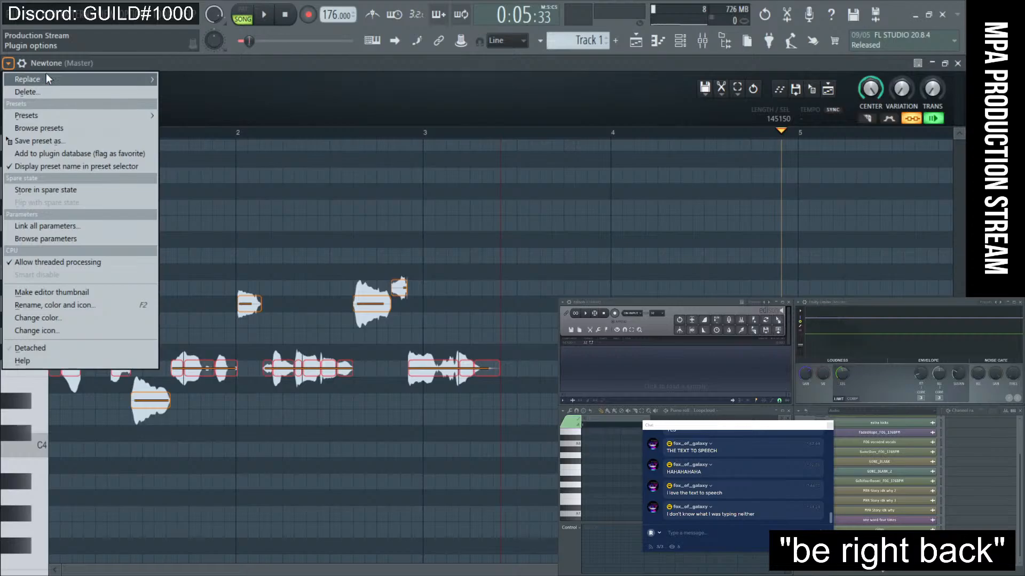
left_click(113, 61)
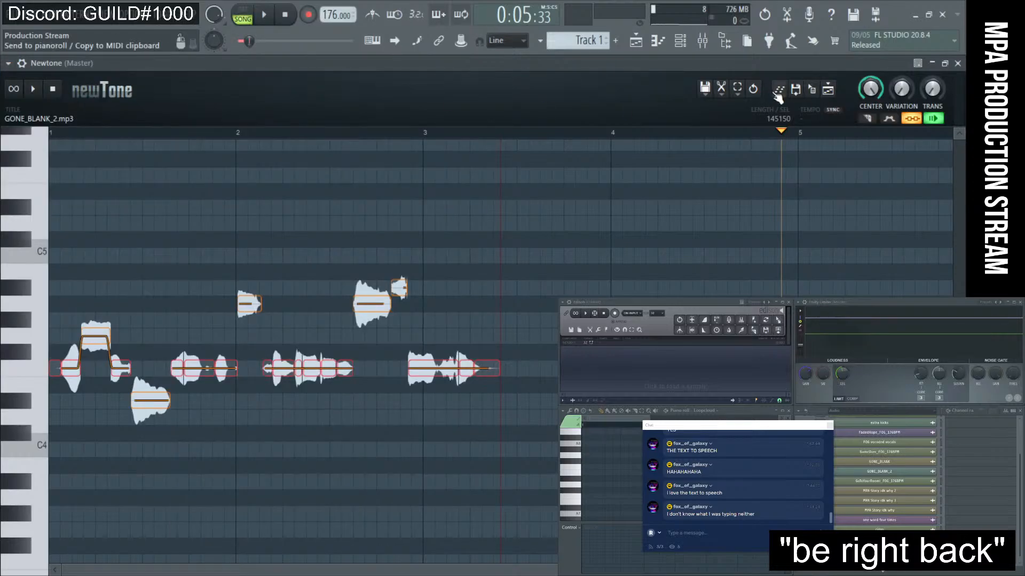
left_click(721, 94)
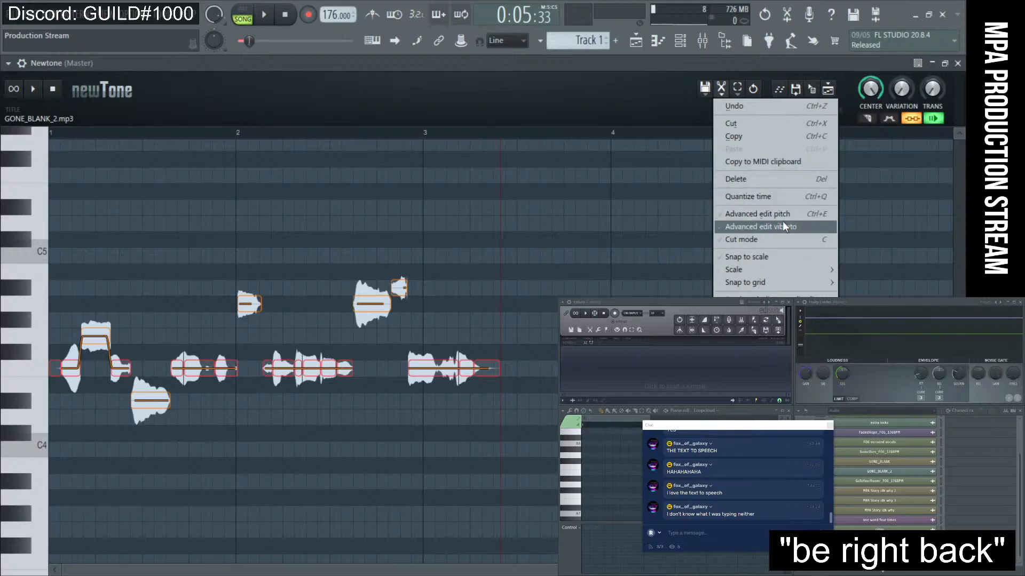
left_click(673, 93)
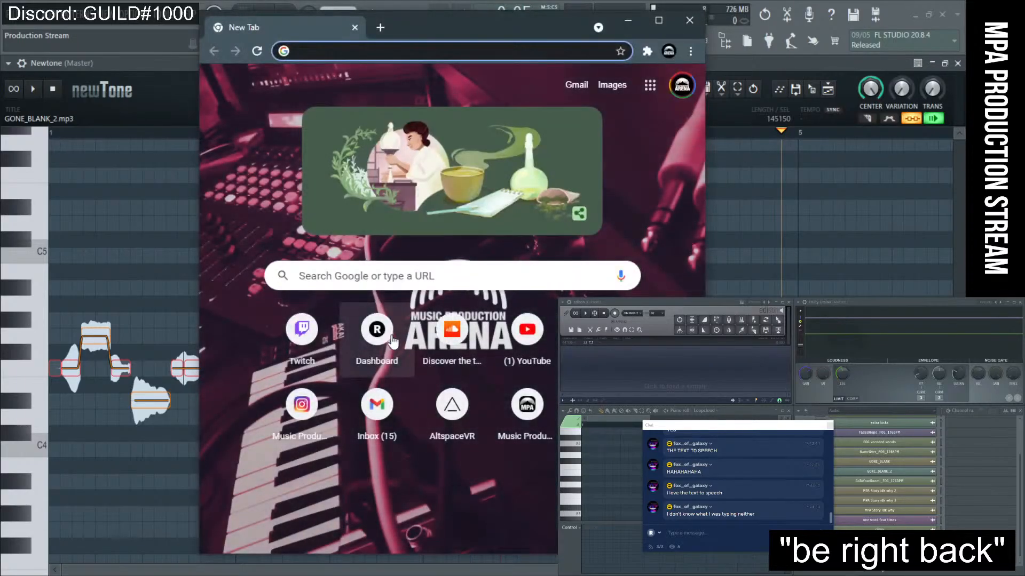
left_click(407, 284)
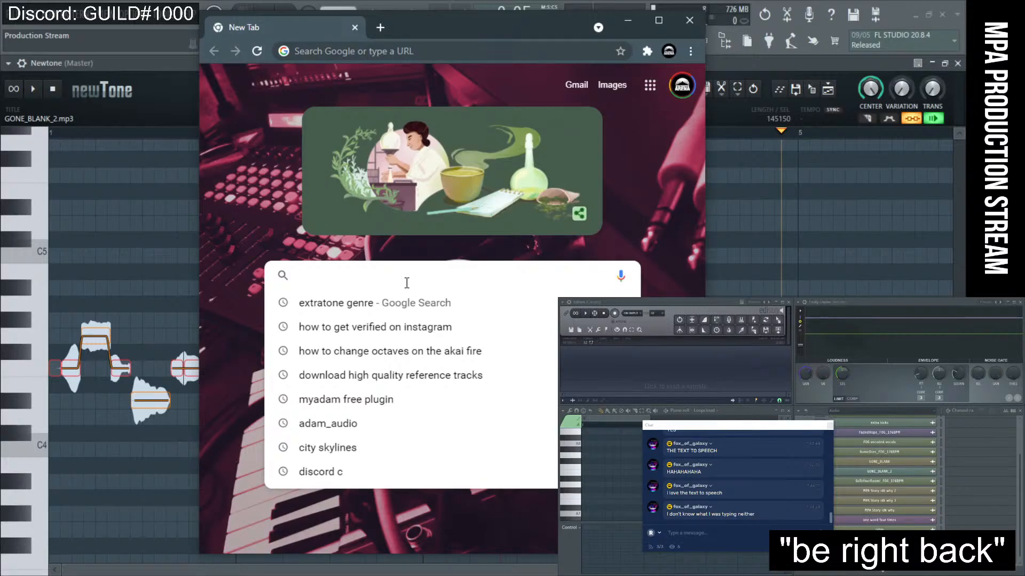
type("fl stu")
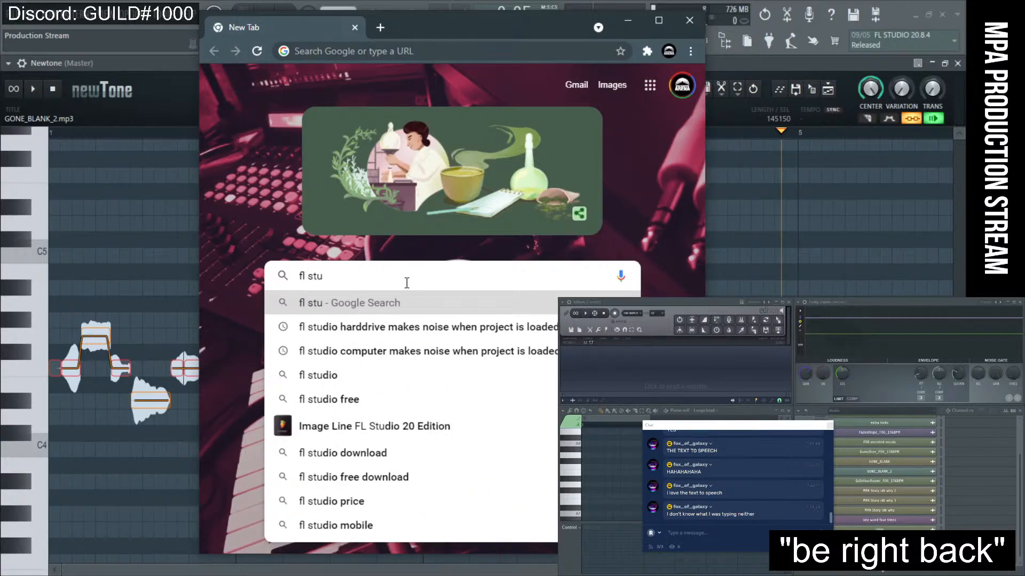
type("dio newt")
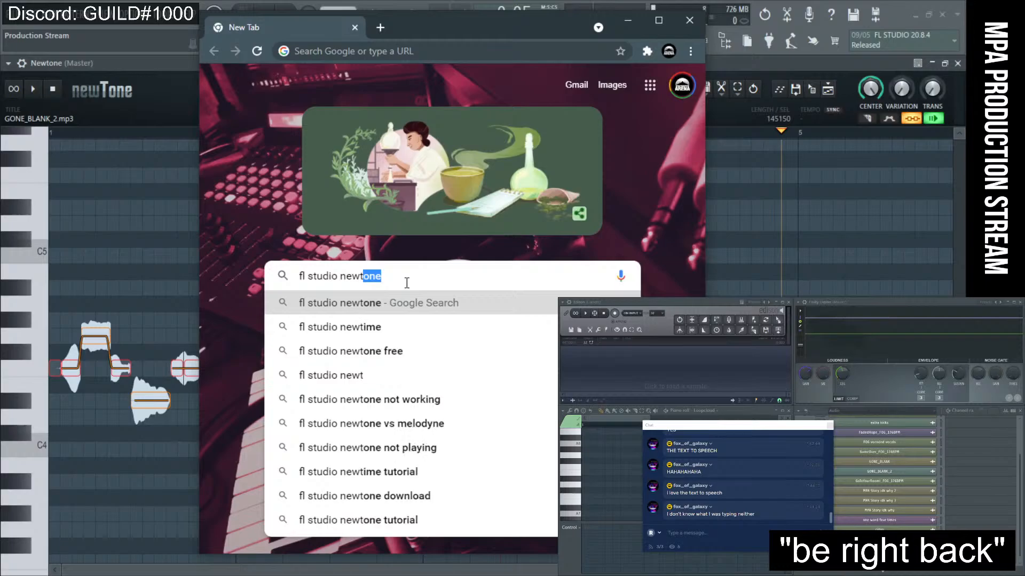
type("one")
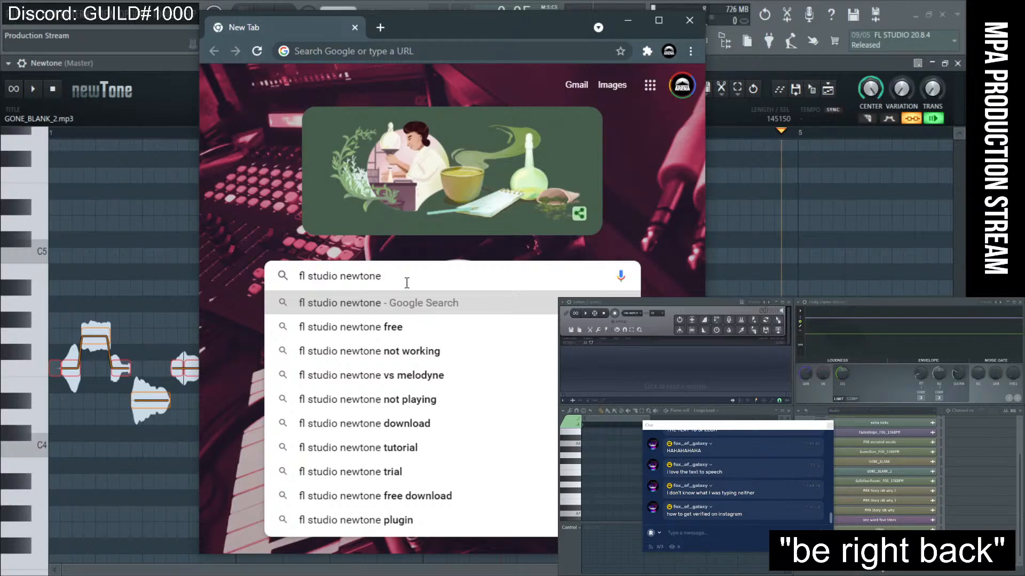
left_click(265, 241)
left_click_drag(418, 280, 250, 281)
key("BackSpace")
left_click(327, 282)
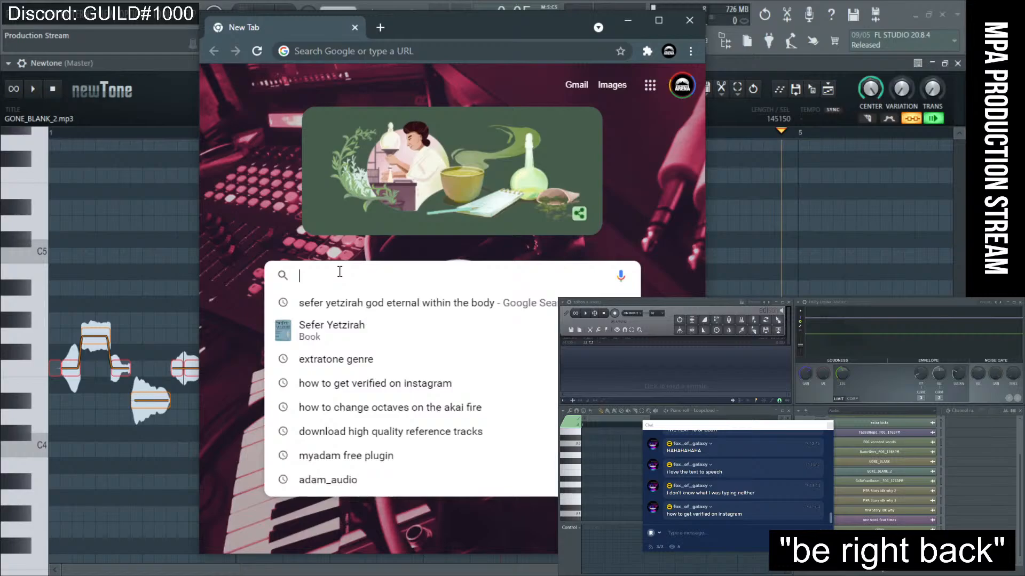
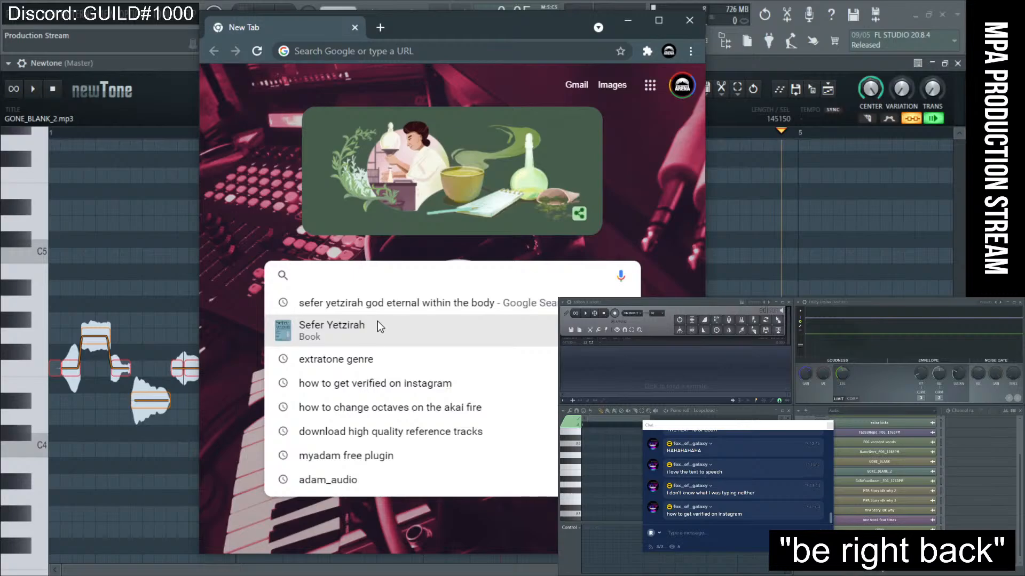
- Close the browser window and return to the FL Studio project
left_click(268, 231)
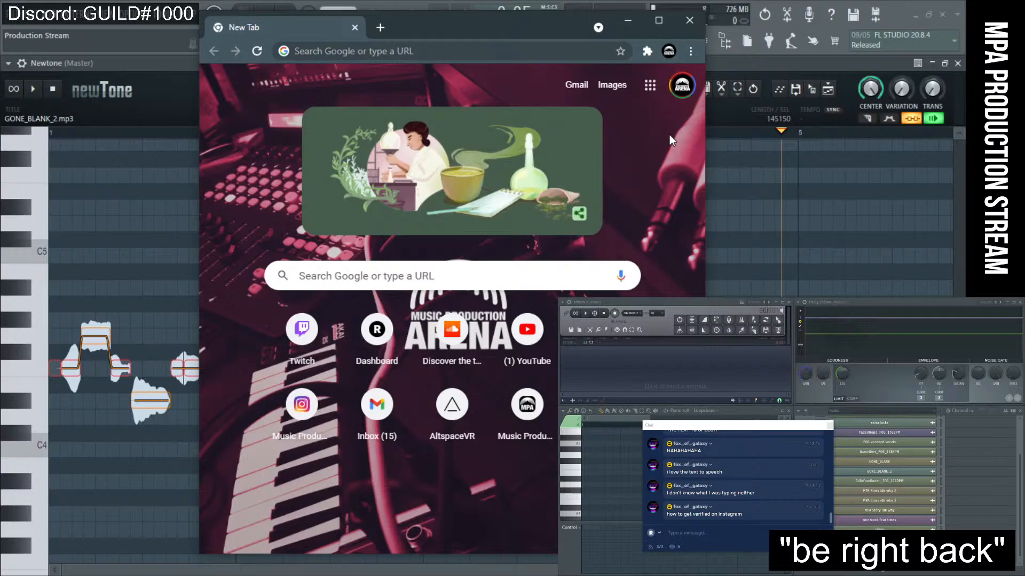
left_click(439, 281)
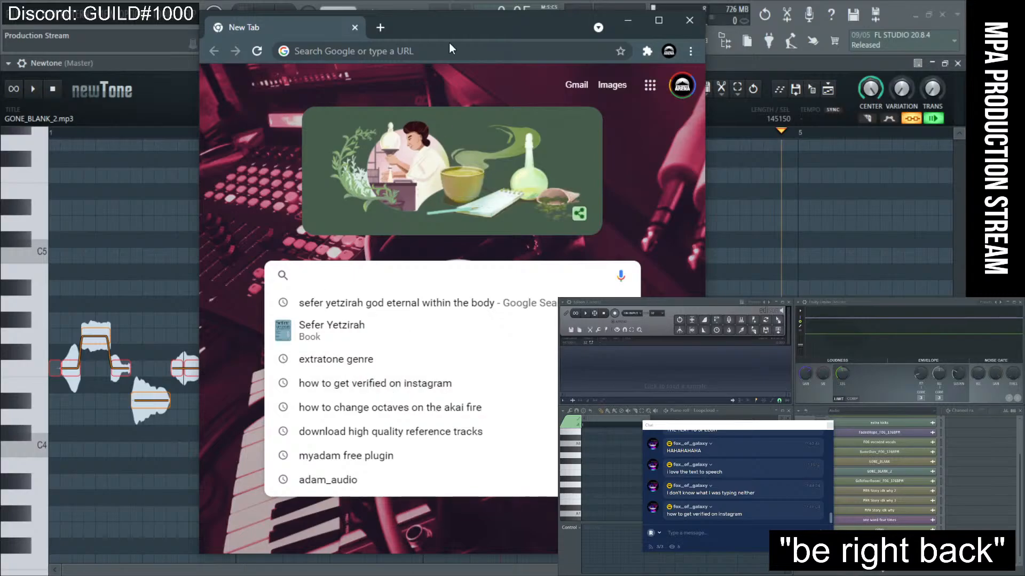
left_click(690, 22)
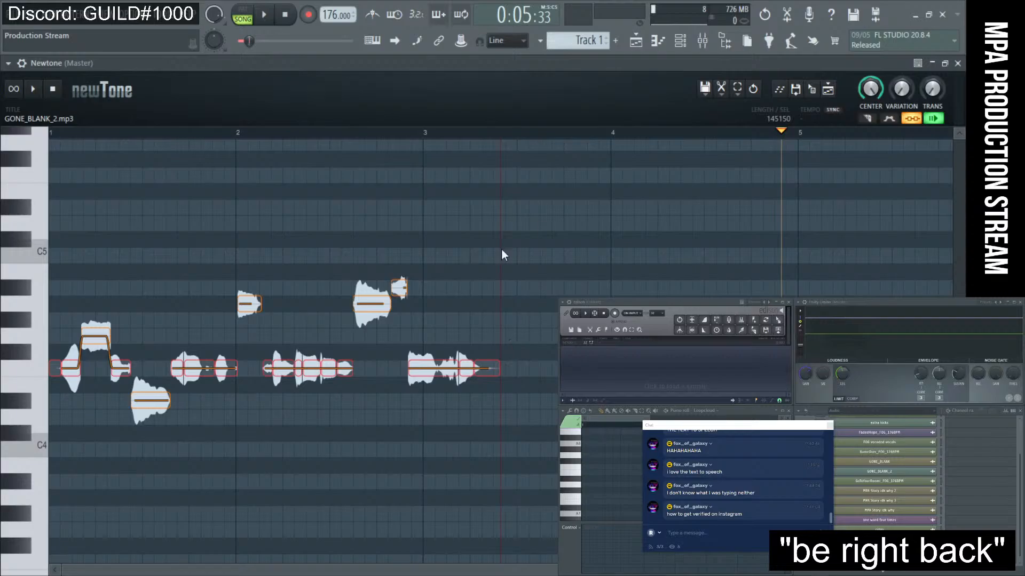
- Play the repitched vocal in Newtone from the start and stop playback
left_click(284, 14)
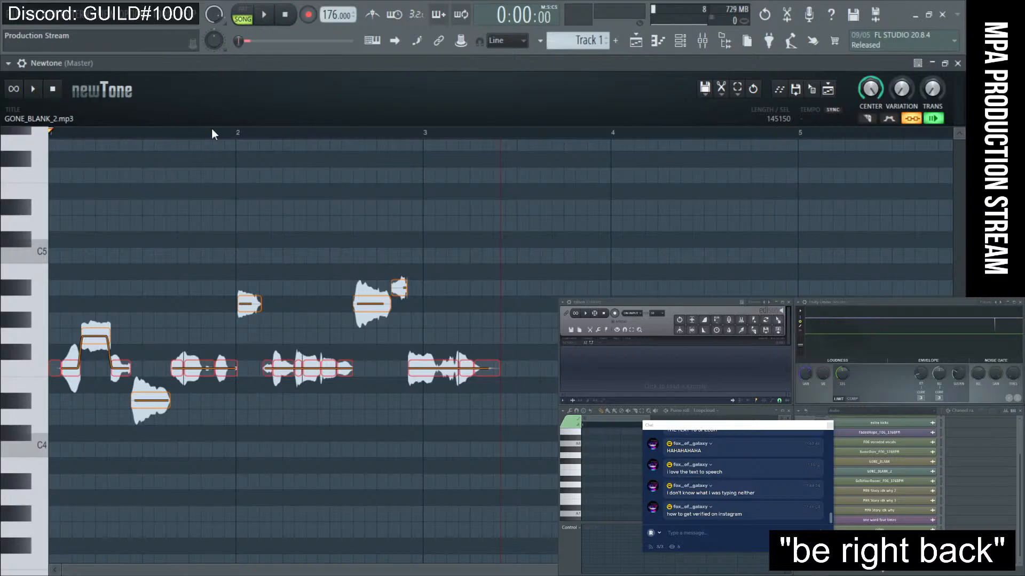
left_click(278, 24)
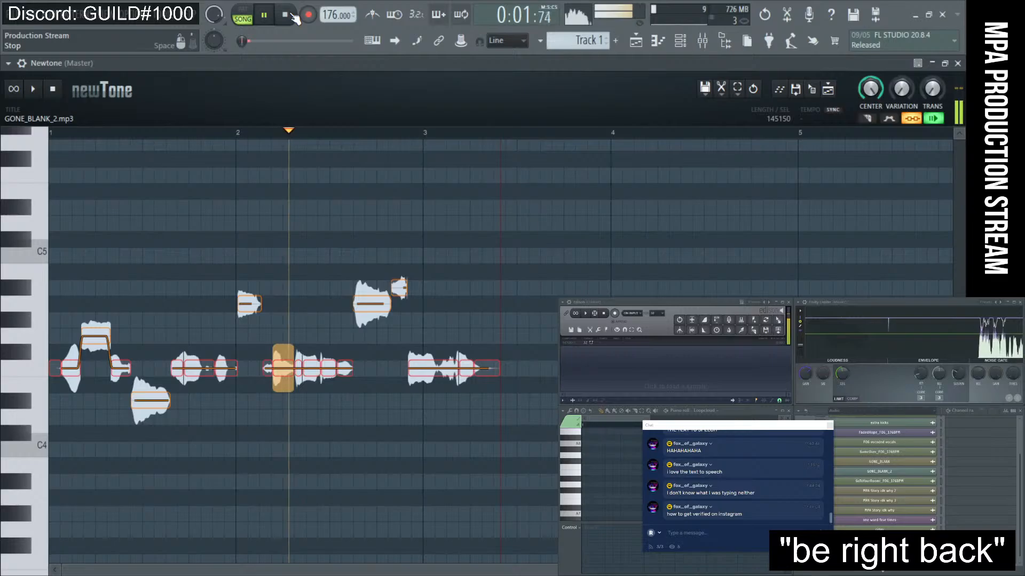
left_click(286, 15)
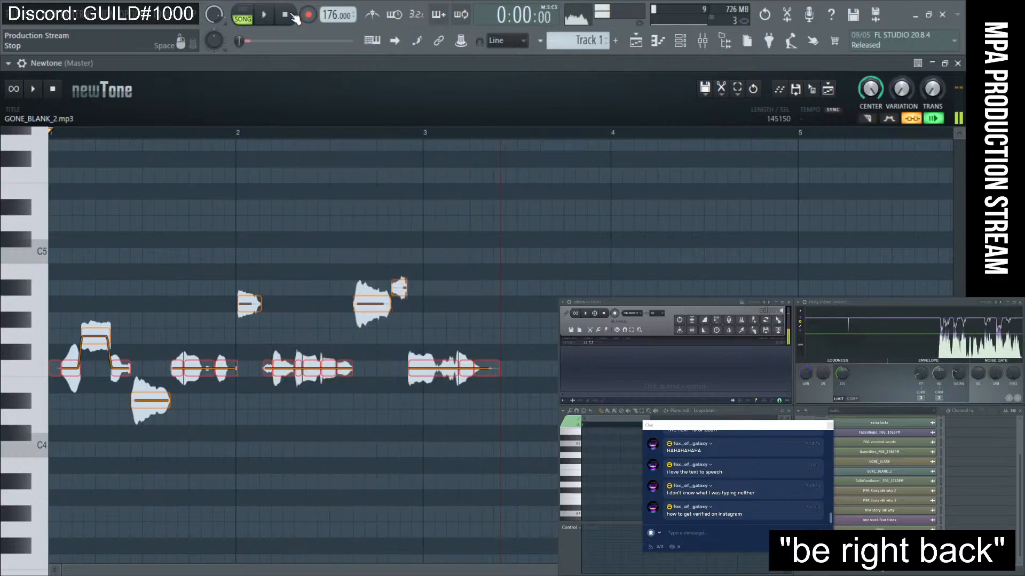
- Restore Newtone to a floating window, send the repitched vocal to the playlist as a new clip, and move the window clear of the mixer slots
left_click(932, 64)
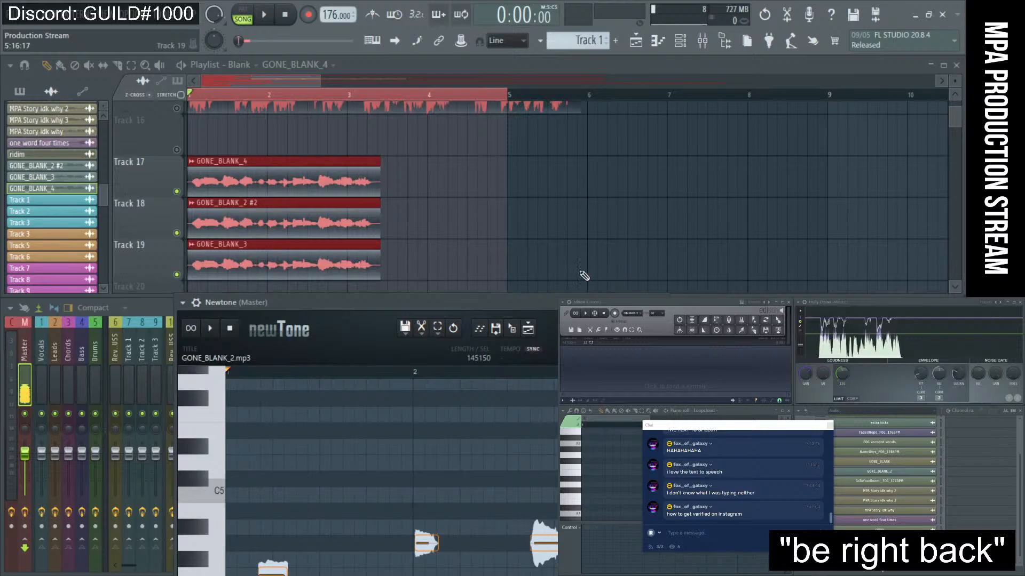
left_click_drag(448, 304, 461, 140)
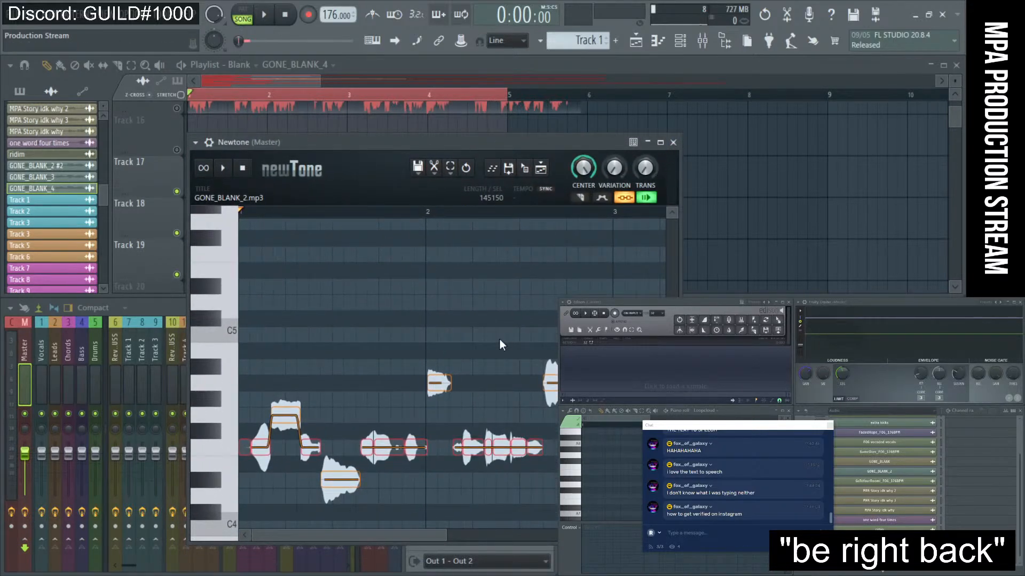
scroll(491, 297, "down", 3)
left_click_drag(617, 150, 877, 211)
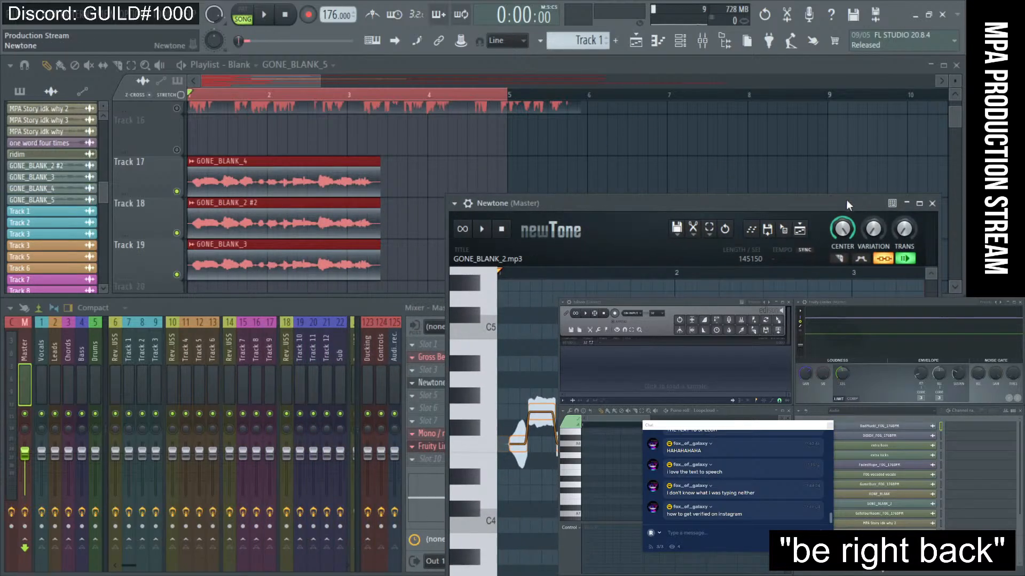
left_click_drag(819, 205, 843, 168)
- Delete Newtone from the Master track's effect slots and confirm the removal
left_click(412, 382)
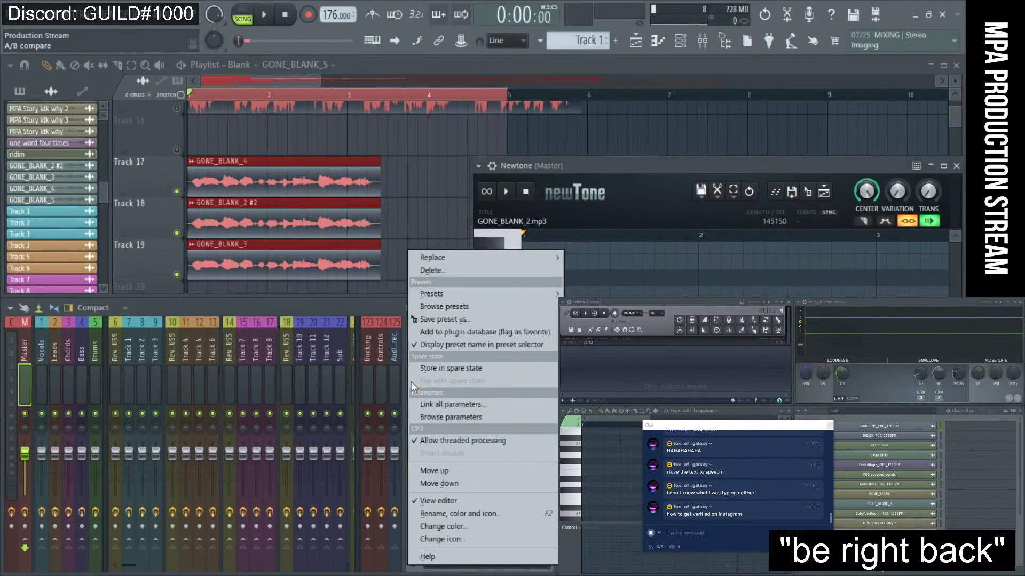
left_click(442, 273)
left_click(549, 339)
- Play the four stacked GONE_BLANK vocal clips on tracks 17 to 20 together, and stop playback
right_click(560, 197, "ctrl")
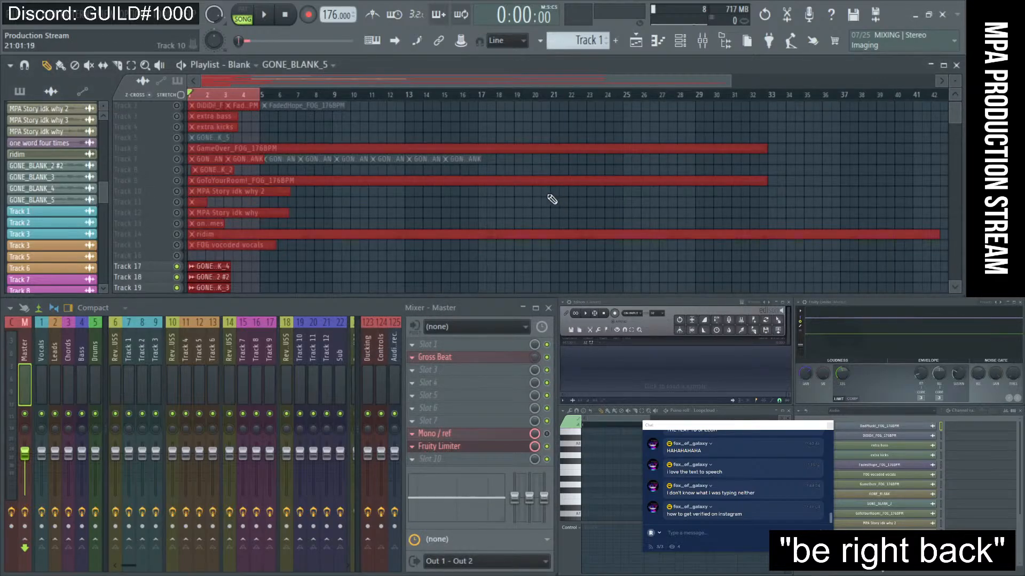
scroll(383, 206, "down", 5)
scroll(373, 203, "up", 6)
left_click_drag(220, 146, 181, 191)
scroll(288, 240, "down", 7)
key("space")
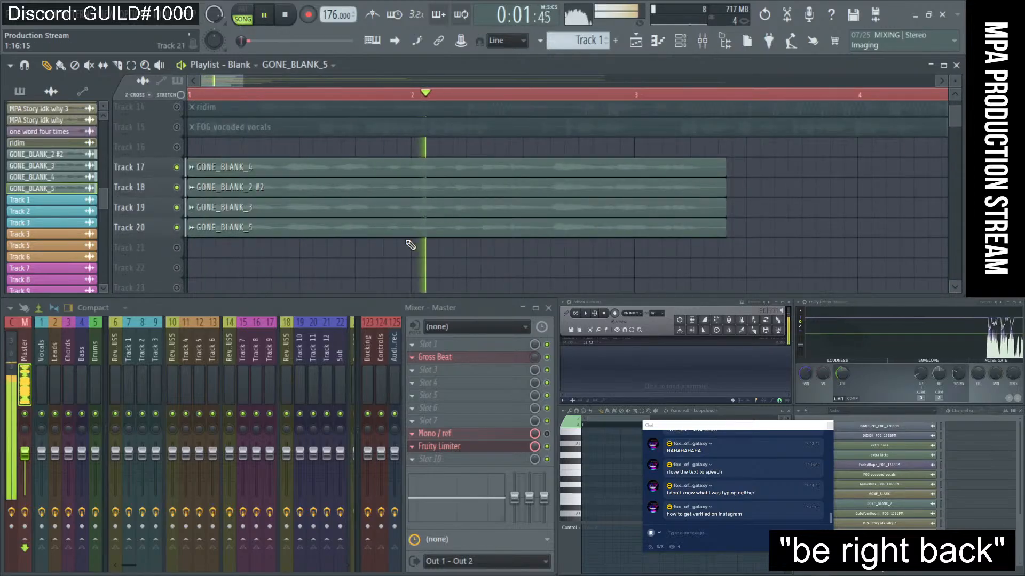
scroll(411, 238, "up", 6)
key("space")
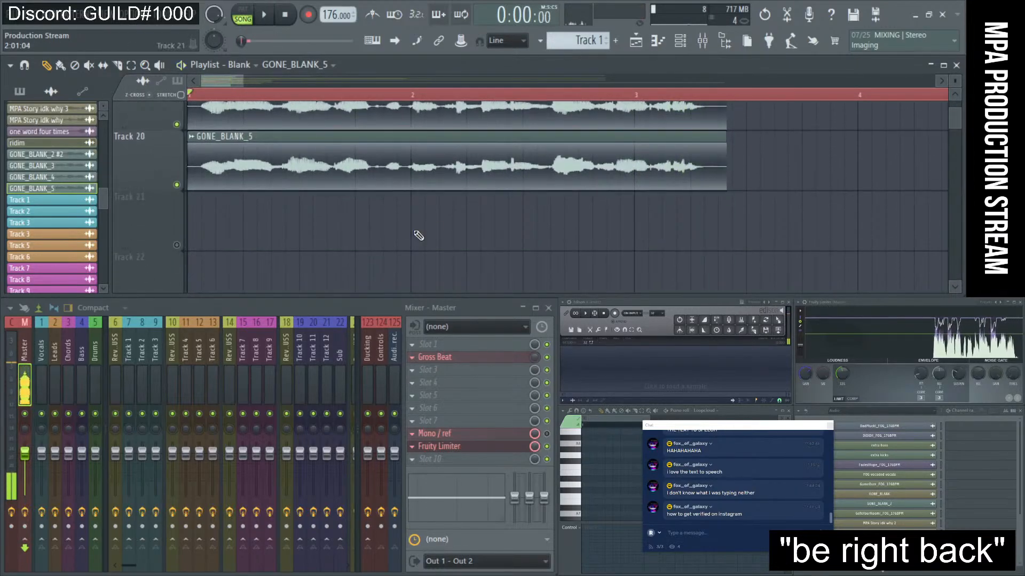
- Mute the four GONE_BLANK clips on playlist tracks 17 to 20
scroll(464, 219, "down", 6)
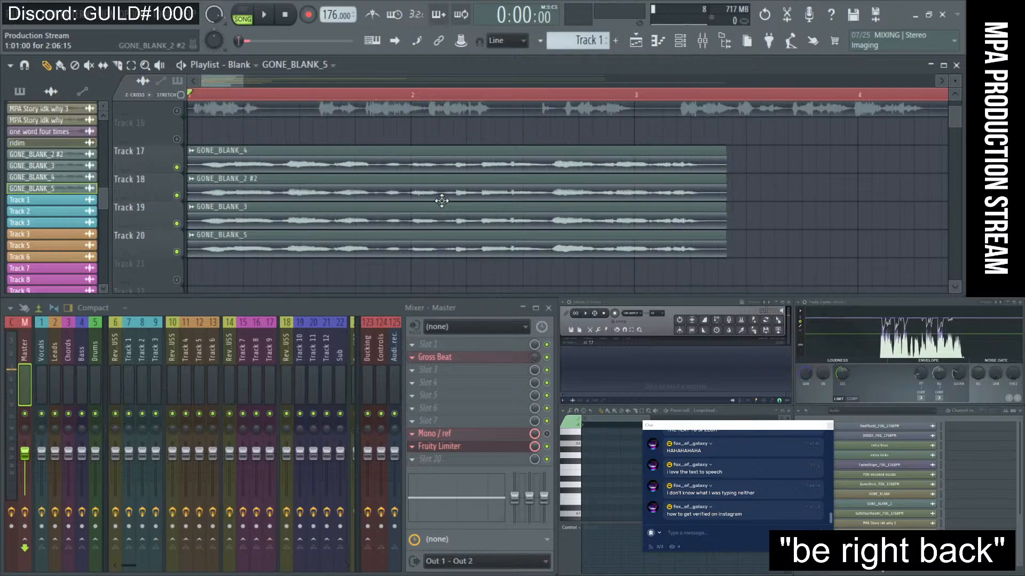
left_click_drag(455, 275, 435, 167)
scroll(434, 173, "down", 3)
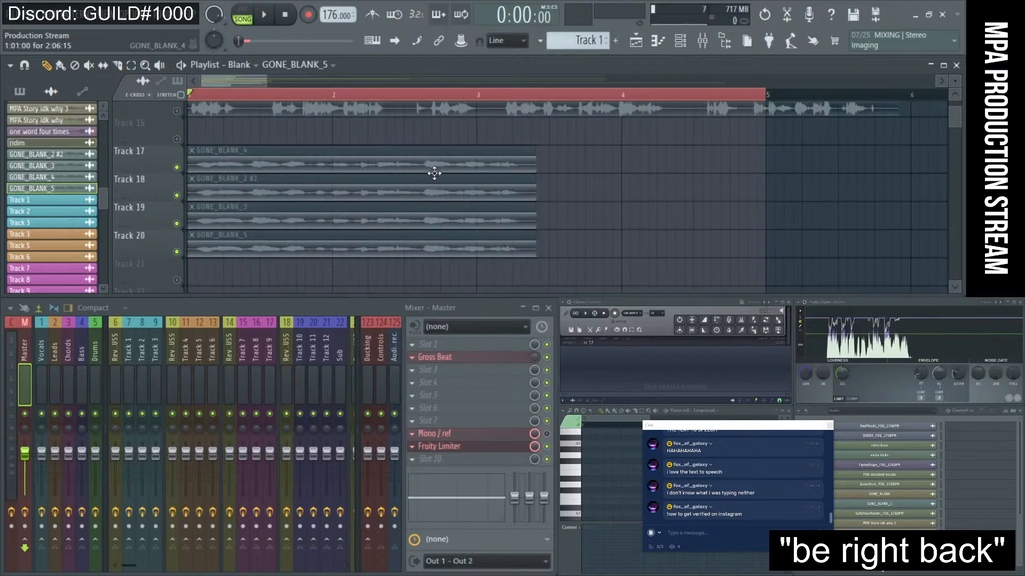
- Unmute playlist track 6 with GameOver_FOG_176BPM, audition it briefly, and mute the track again
scroll(434, 173, "down", 3)
scroll(188, 193, "up", 2)
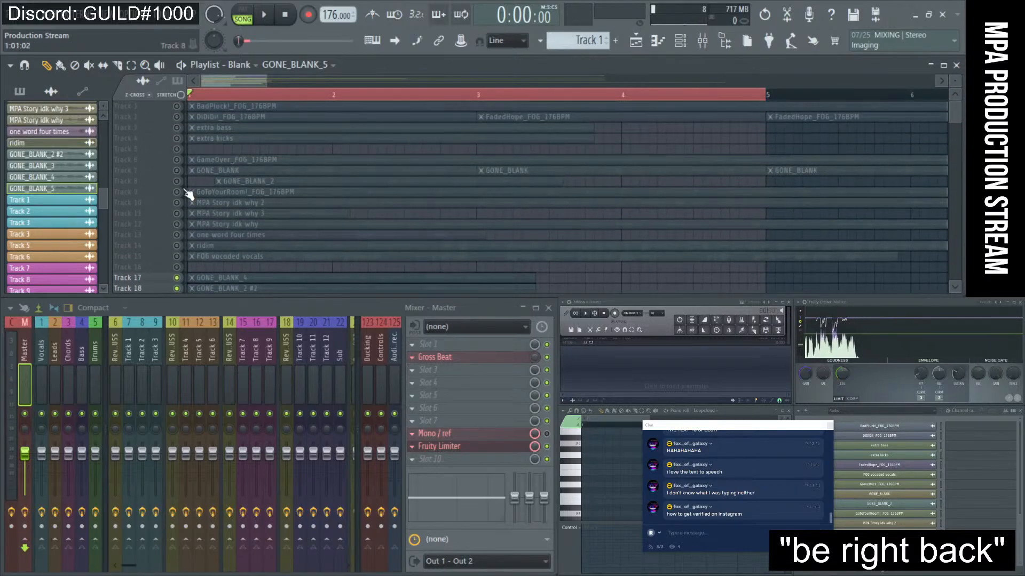
left_click(178, 160)
scroll(184, 164, "up", 3)
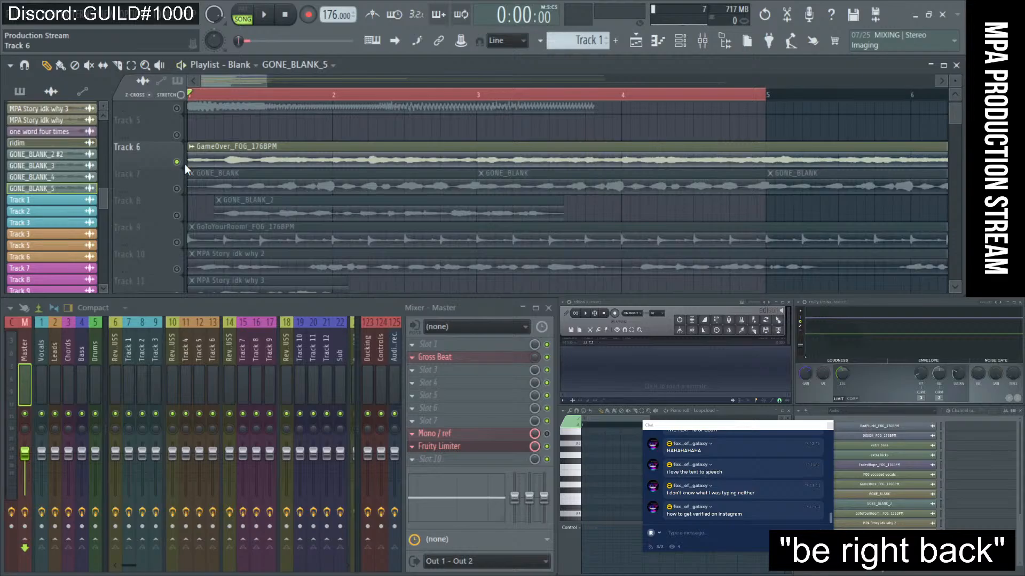
key("space")
key("space")
left_click(177, 162)
- Audition the GONE_BLANK clips on track 7 and GONE_BLANK_2 on track 8 in turn, muting each track again after listening
left_click(178, 189)
key("space")
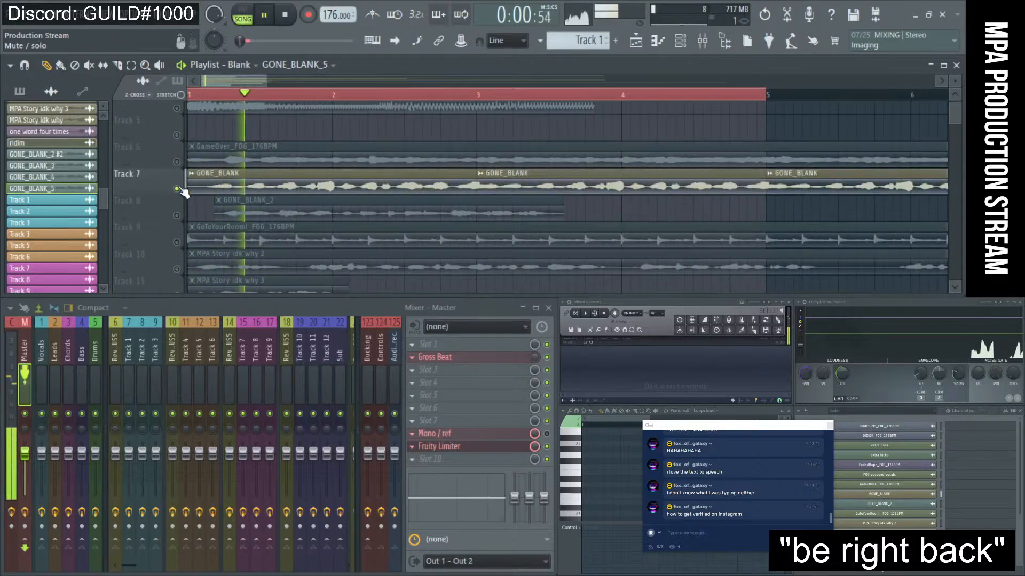
scroll(182, 190, "down", 2)
key("space")
left_click(177, 189)
left_click(177, 216)
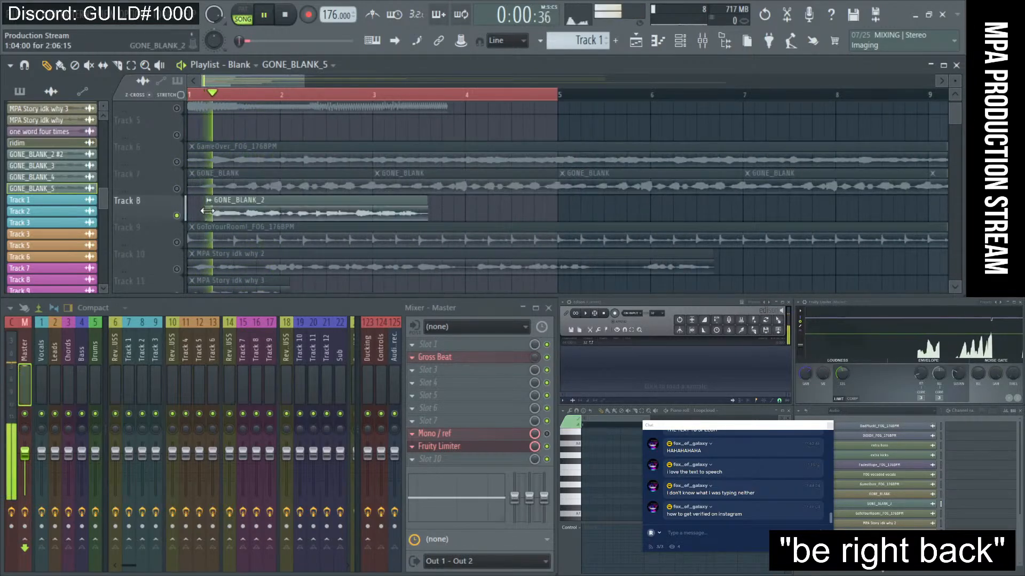
left_click(177, 216)
- Unmute playlist track 9 with GoToYourRoom!_FOG_176BPM and play it
left_click(176, 242)
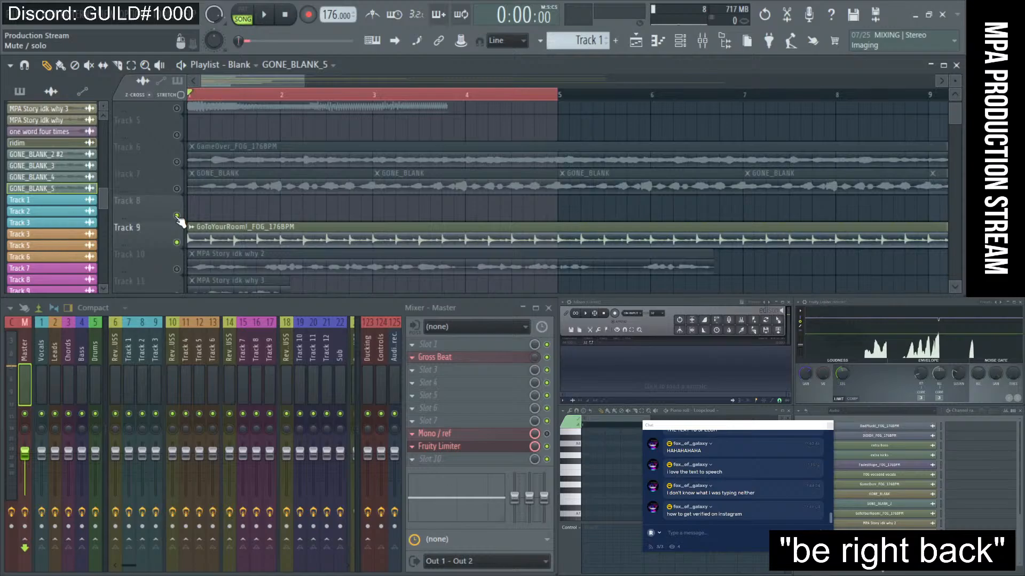
key("space")
scroll(286, 211, "down", 4)
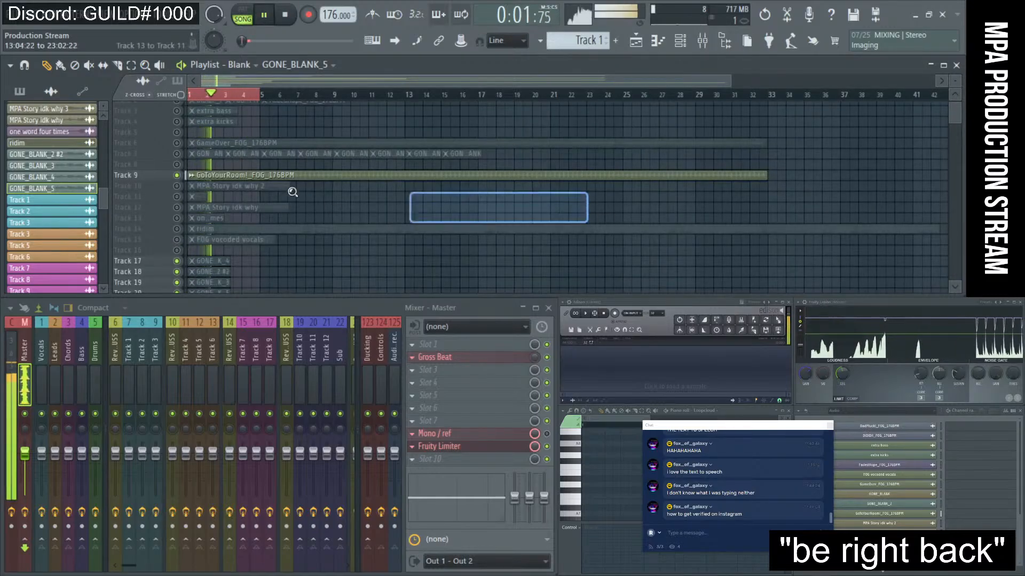
scroll(293, 192, "up", 4)
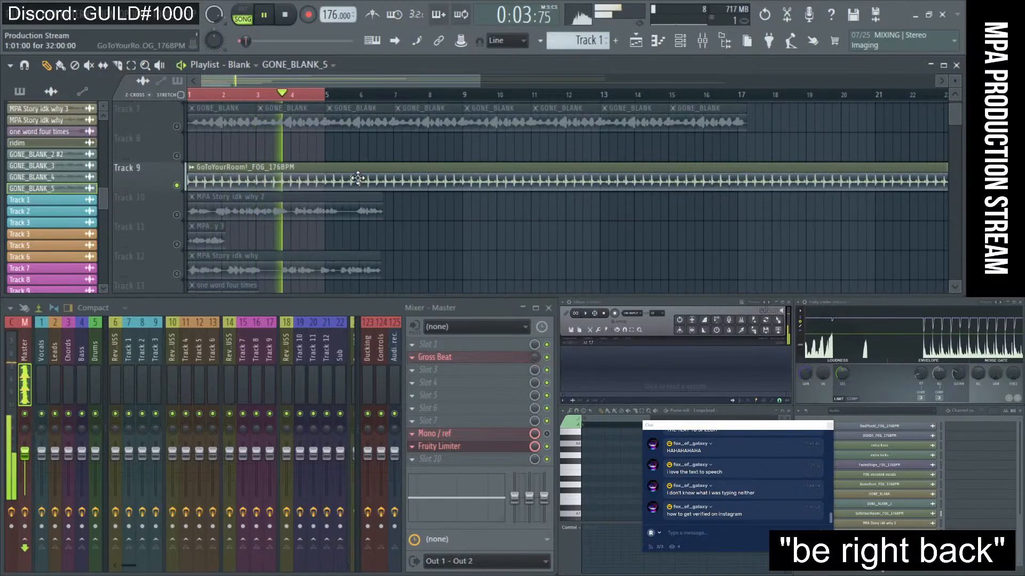
- Lower the GoToYourRoom!_FOG_176BPM channel volume to 41% and stop playback
double_click(357, 178)
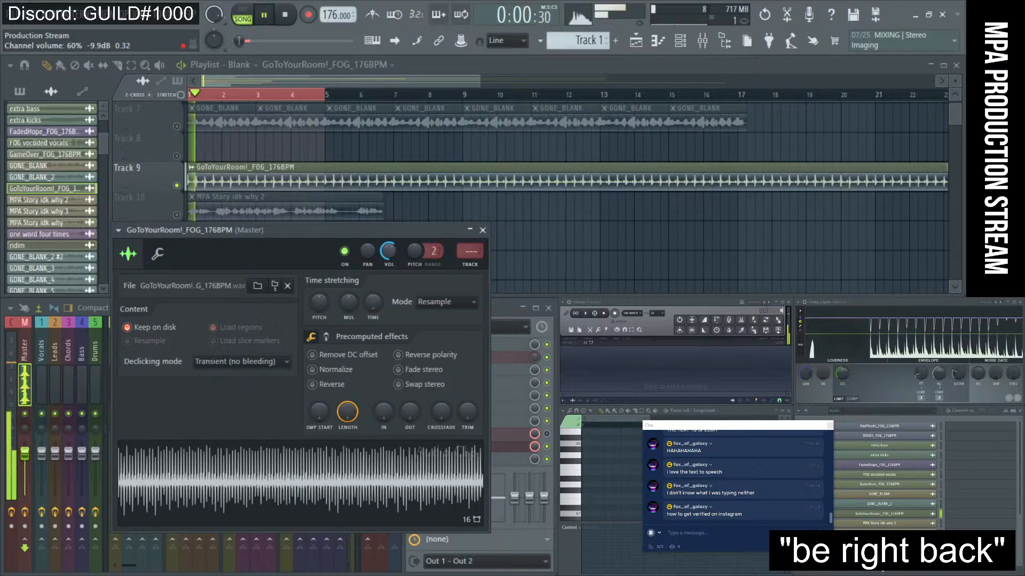
left_click_drag(390, 254, 391, 258)
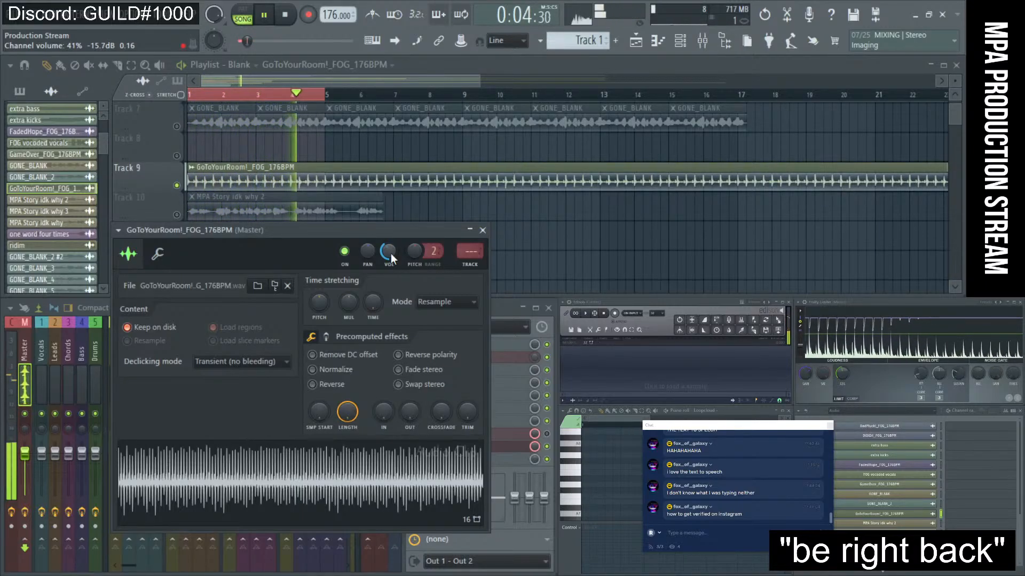
key("space")
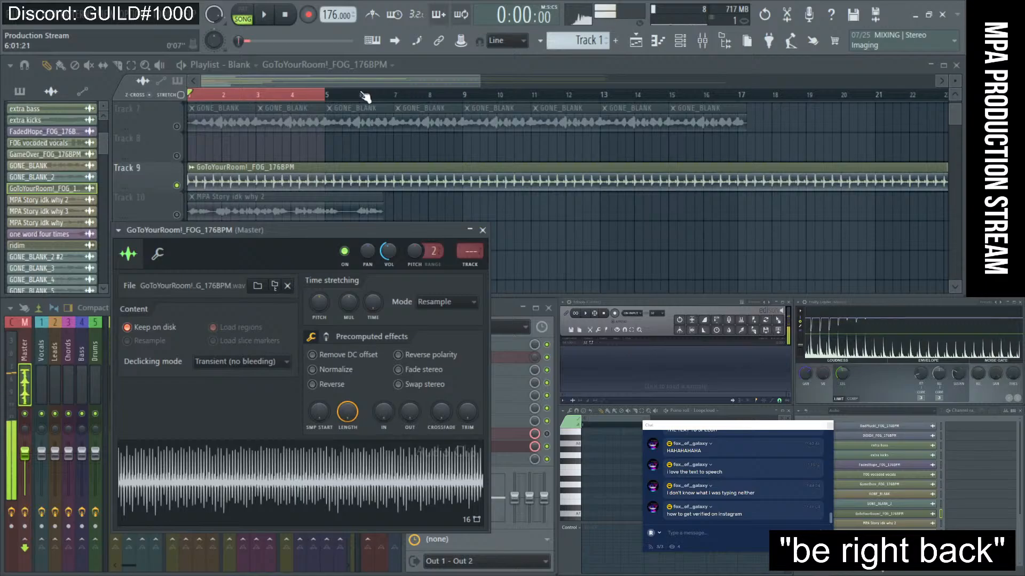
- Extend the playlist time selection to cover bars 1 to 33, the whole GoToYourRoom! clip, and play it
scroll(366, 96, "down", 1)
left_click_drag(365, 95, 612, 95)
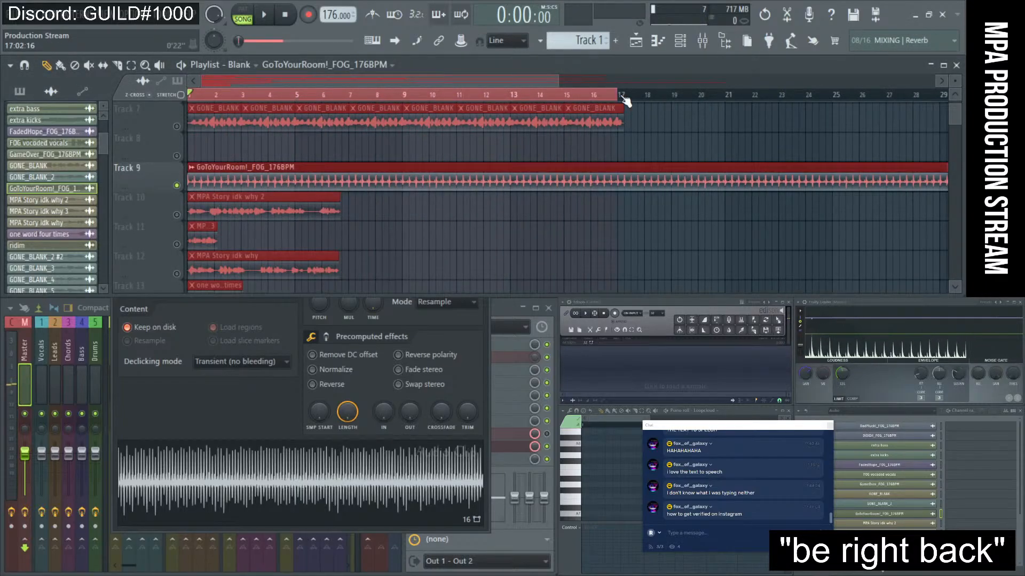
key("space")
scroll(625, 101, "down", 2)
left_click_drag(394, 100, 609, 102)
left_click(614, 137, "ctrl")
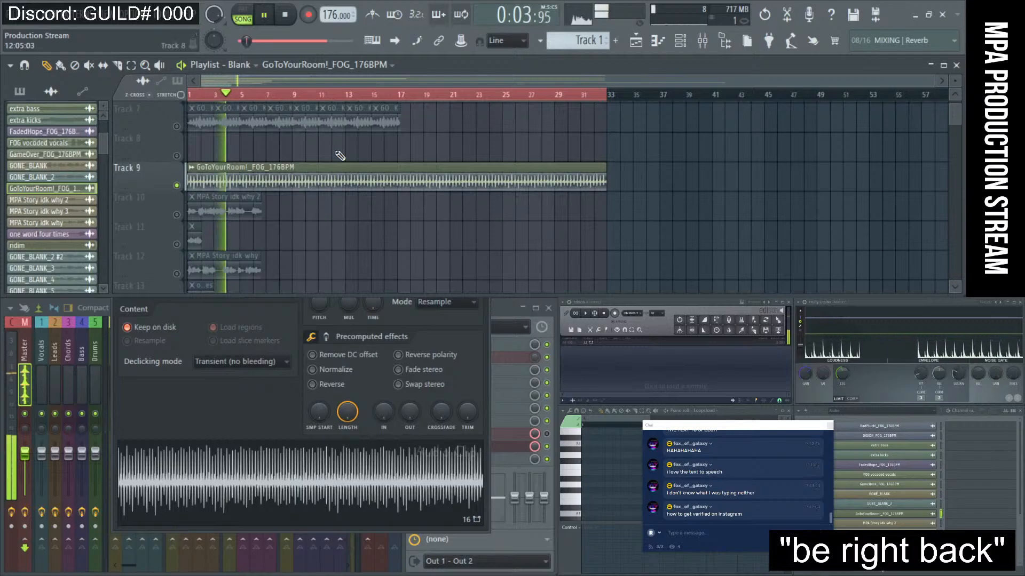
- Open the GoToYourRoom!_FOG_176BPM channel settings and route the channel to free mixer track 36
double_click(384, 188)
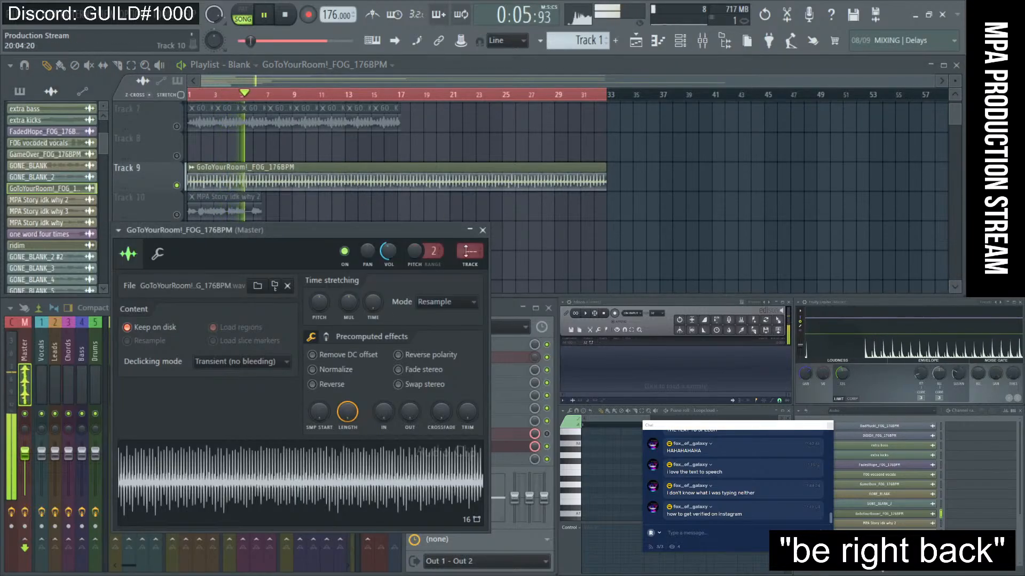
left_click(472, 269)
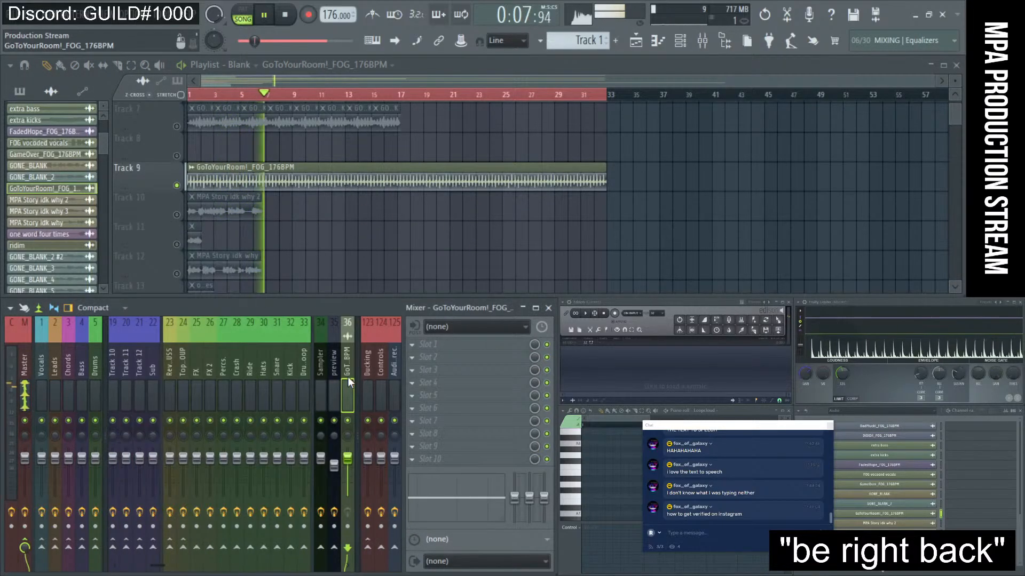
- Insert a Transient Processor in effect slot 4 of the GoToYourRoom! mixer track and sharply reduce its attack while the clip plays
left_click(426, 344)
mouse_move(526, 276)
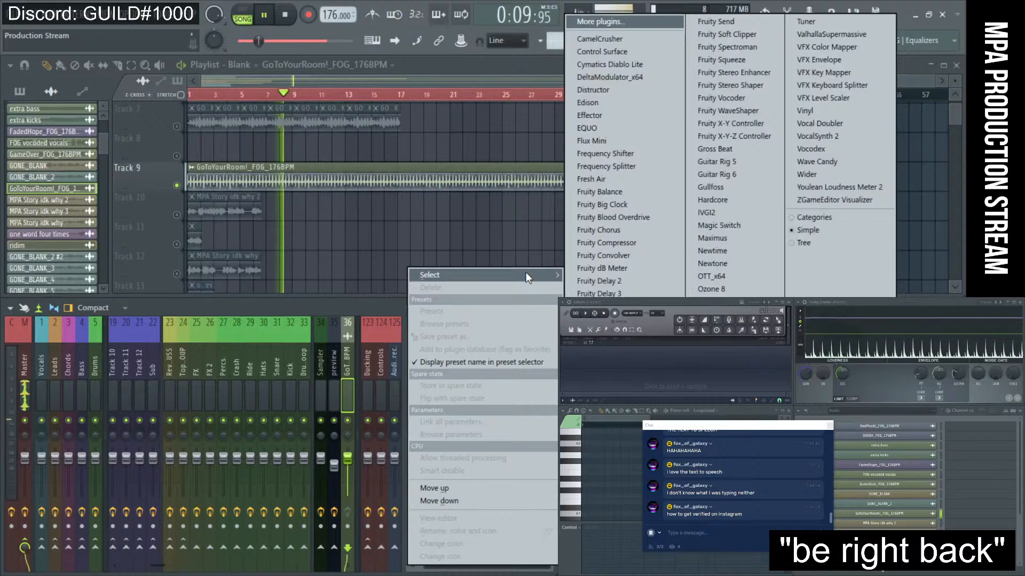
left_click(724, 556)
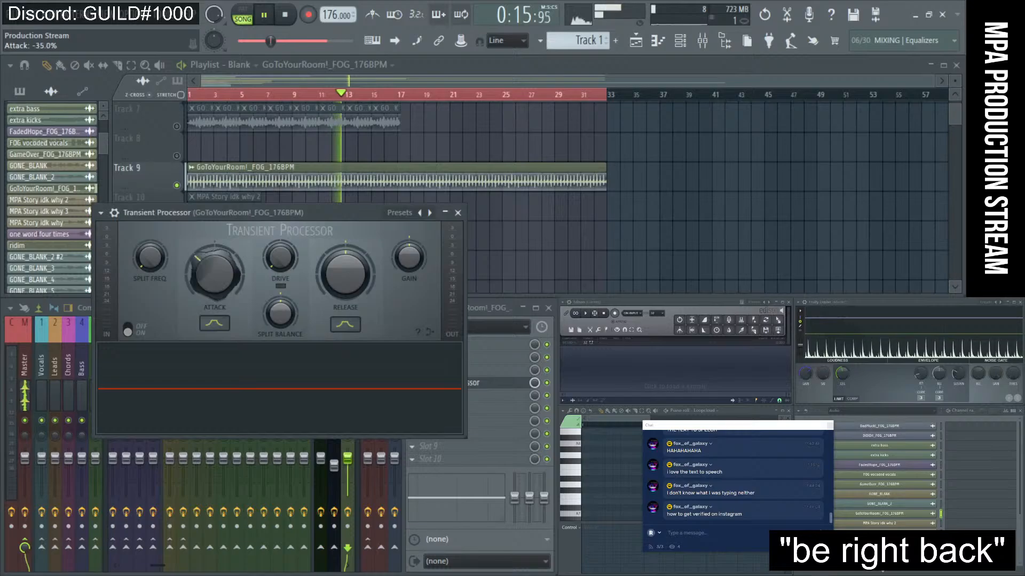
mouse_move(223, 265)
left_mouse_down()
mouse_move(223, 246)
mouse_move(223, 283)
left_mouse_up()
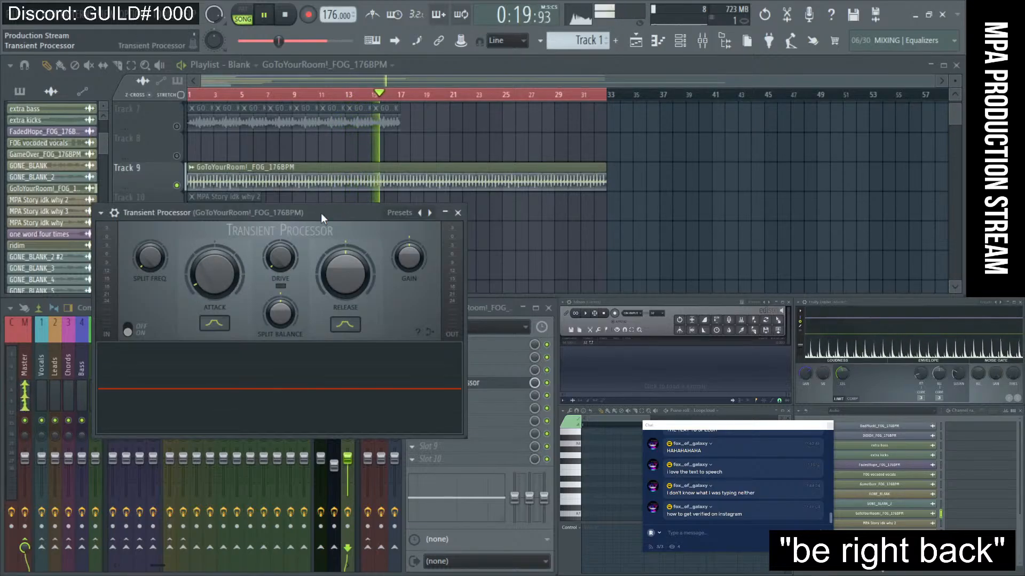
left_click_drag(322, 213, 803, 129)
key("space")
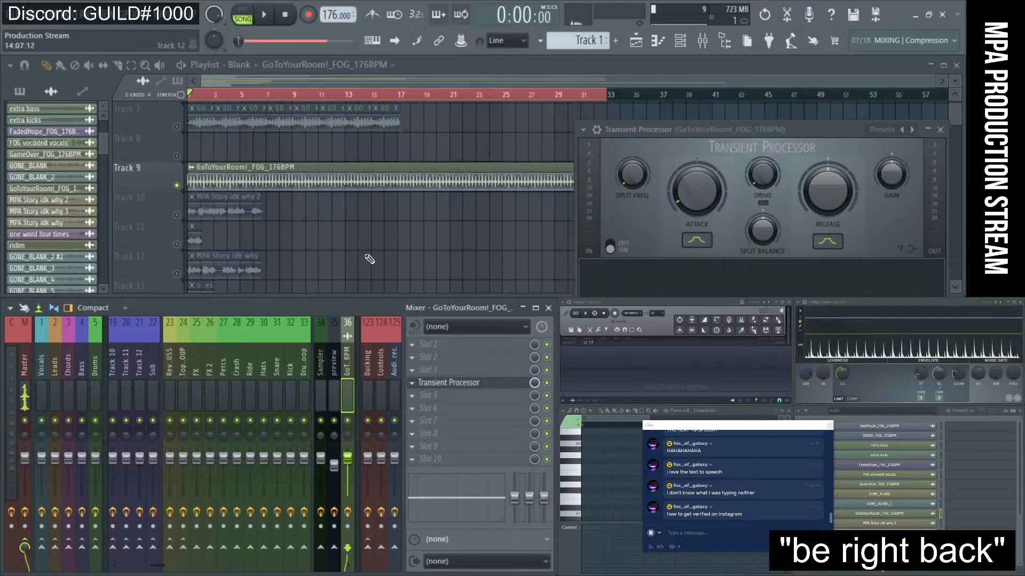
- Replay GoToYourRoom! and readjust the Transient Processor's attack by ear to a moderate reduction, closing the plugin when done
double_click(366, 178)
left_click(484, 231)
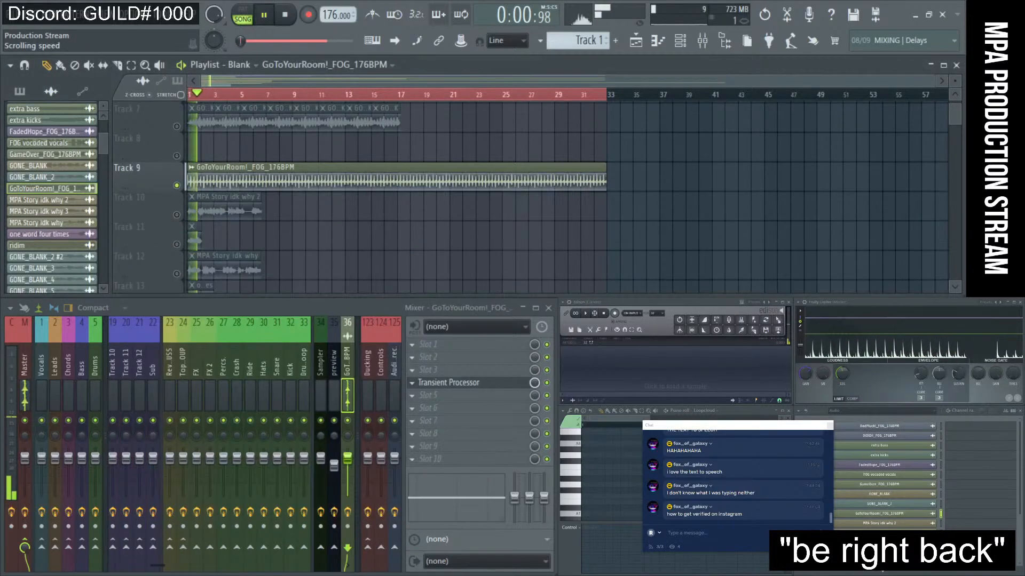
left_click(449, 383)
left_click_drag(707, 128, 286, 177)
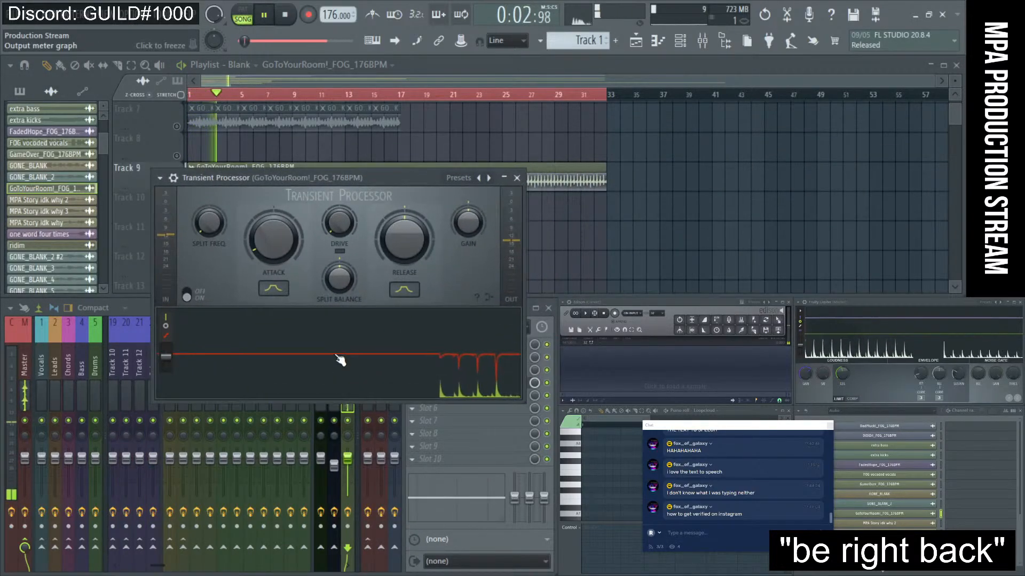
mouse_move(273, 239)
left_mouse_down()
mouse_move(273, 214)
mouse_move(273, 242)
left_mouse_up()
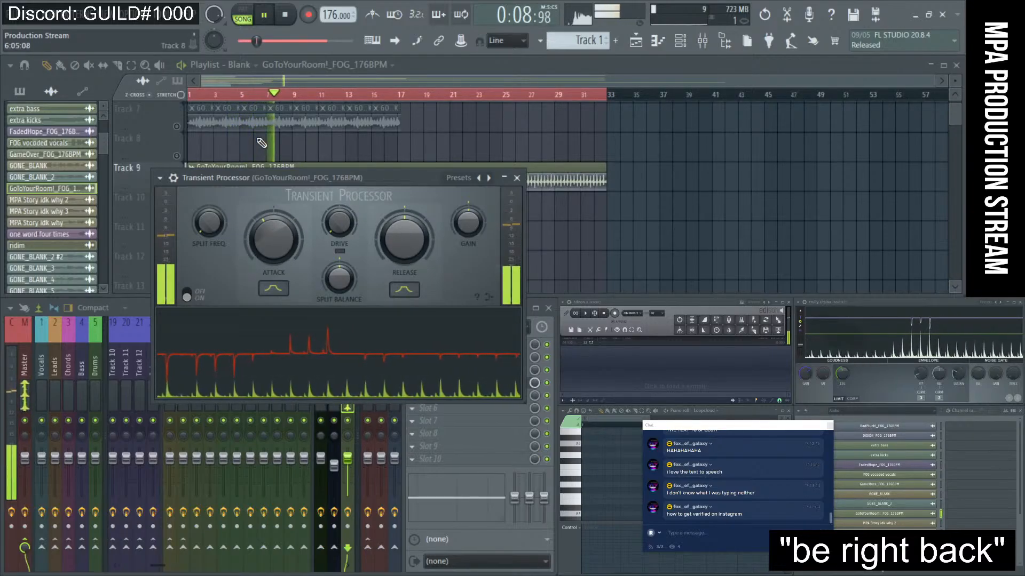
left_click_drag(349, 181, 338, 281)
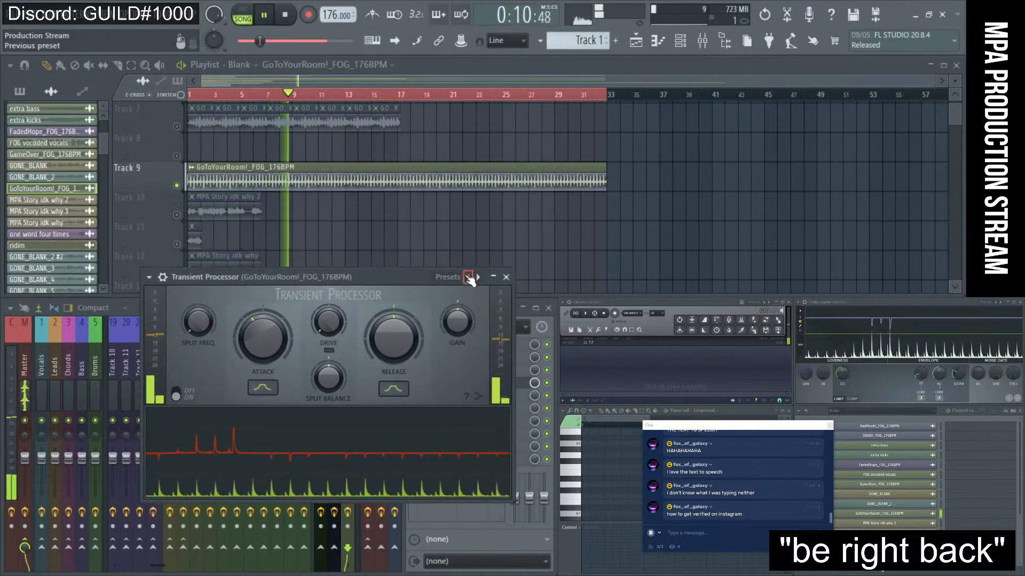
left_click(505, 277)
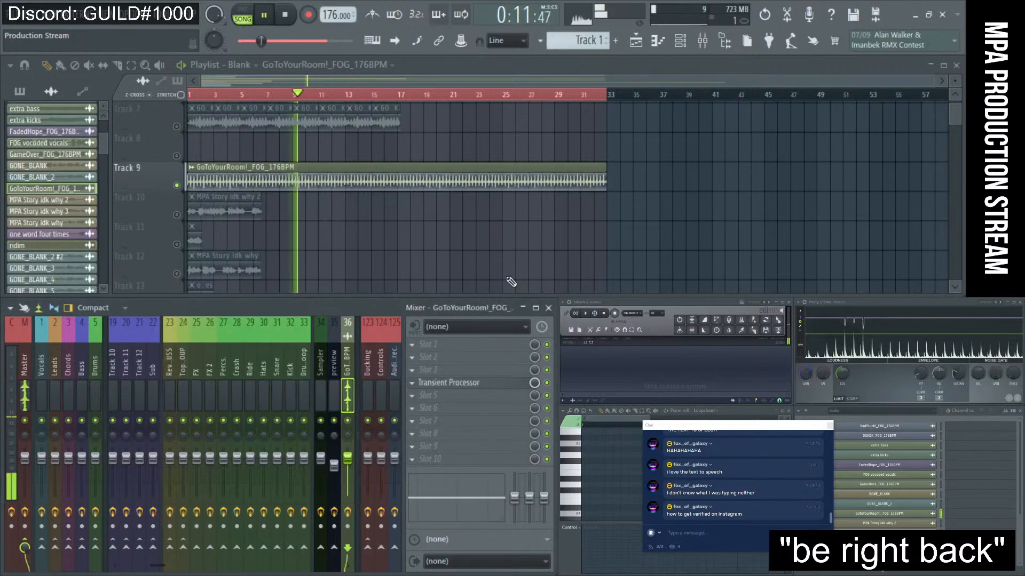
left_click(460, 382)
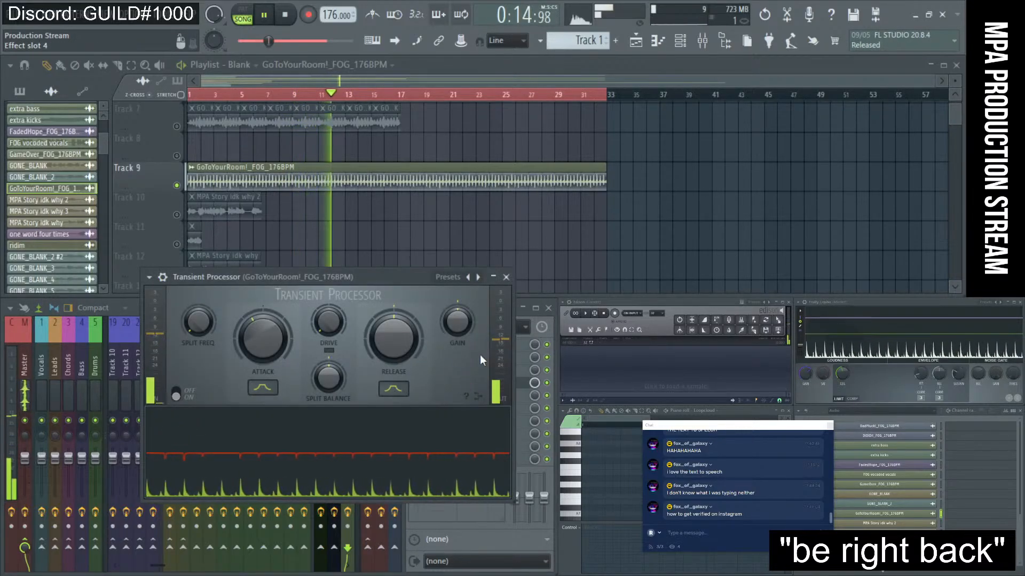
left_click(506, 277)
- Unmute playlist track 1 and play BadPluck!_FOG_176BPM together with GoToYourRoom!_FOG_176BPM
scroll(311, 214, "up", 2)
scroll(311, 214, "up", 4)
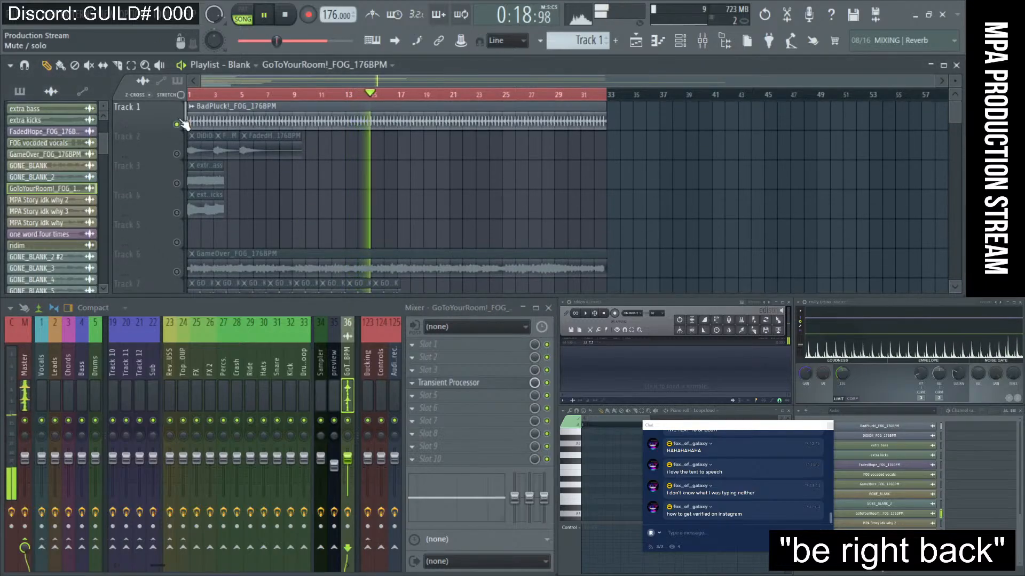
scroll(320, 167, "down", 6)
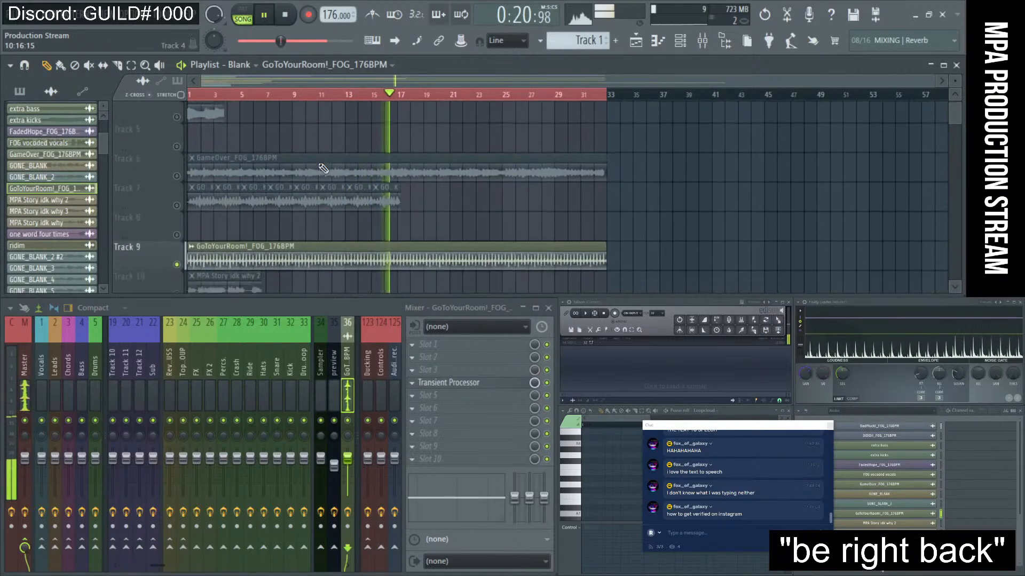
scroll(384, 188, "up", 10)
key("space")
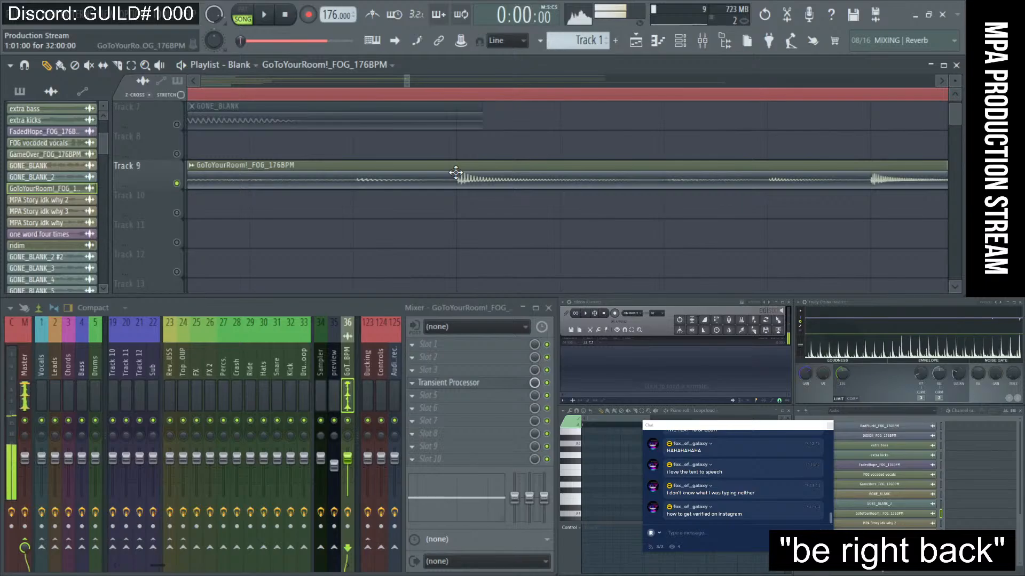
scroll(452, 182, "up", 6)
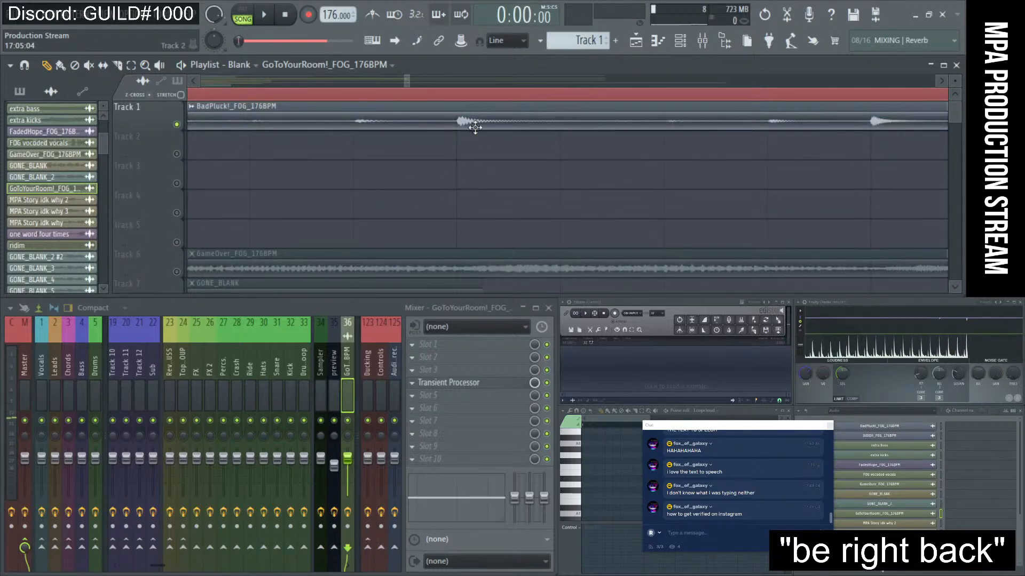
left_click(489, 124)
key("space")
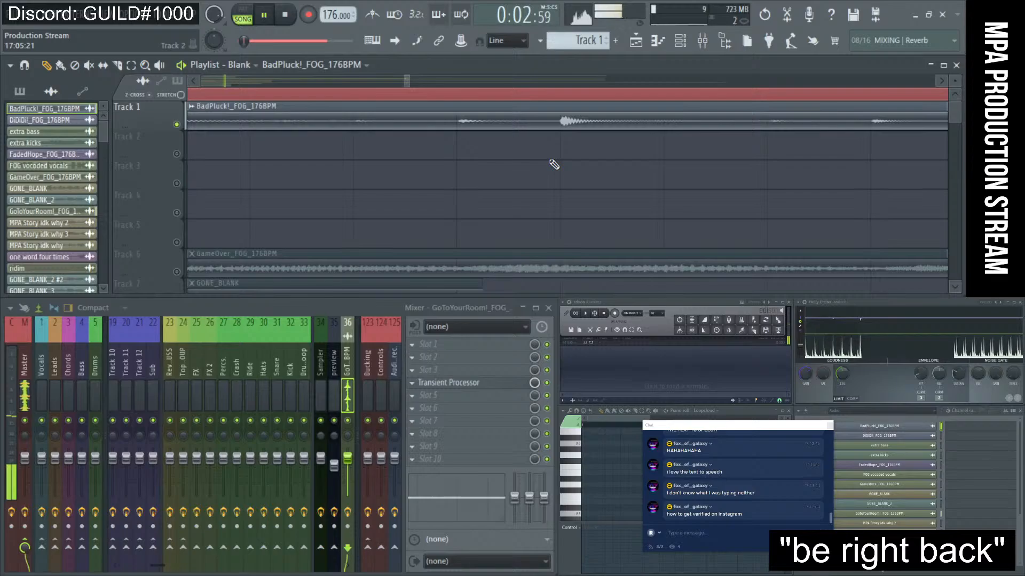
- Lower the BadPluck!_FOG_176BPM channel volume to 35% during playback
double_click(548, 125)
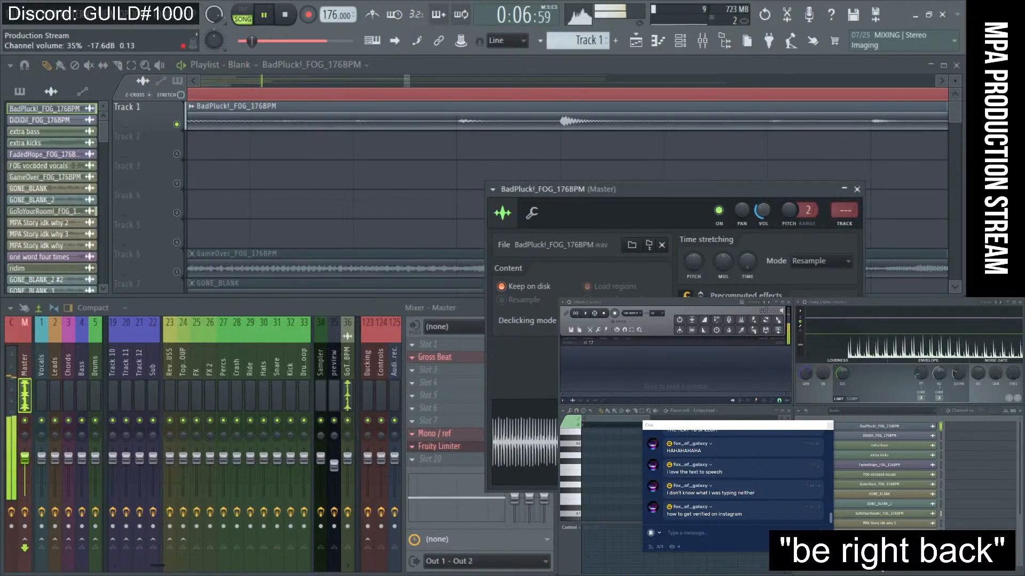
right_click(453, 141, "ctrl")
scroll(451, 141, "up", 2)
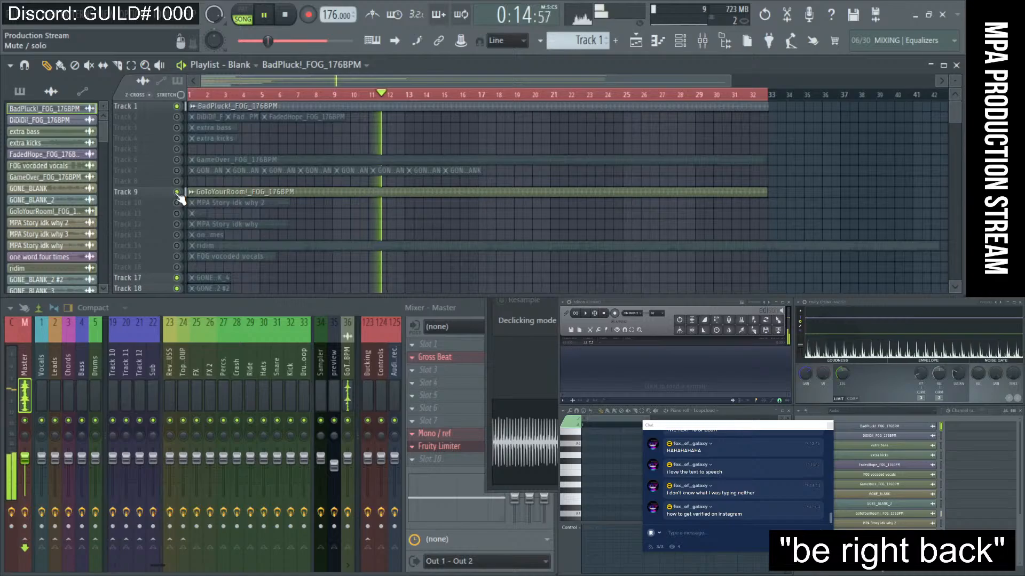
- Mute playlist tracks 1 and 9, unmute track 10 and audition the MPA Story idk why 2 clip
left_click(176, 106)
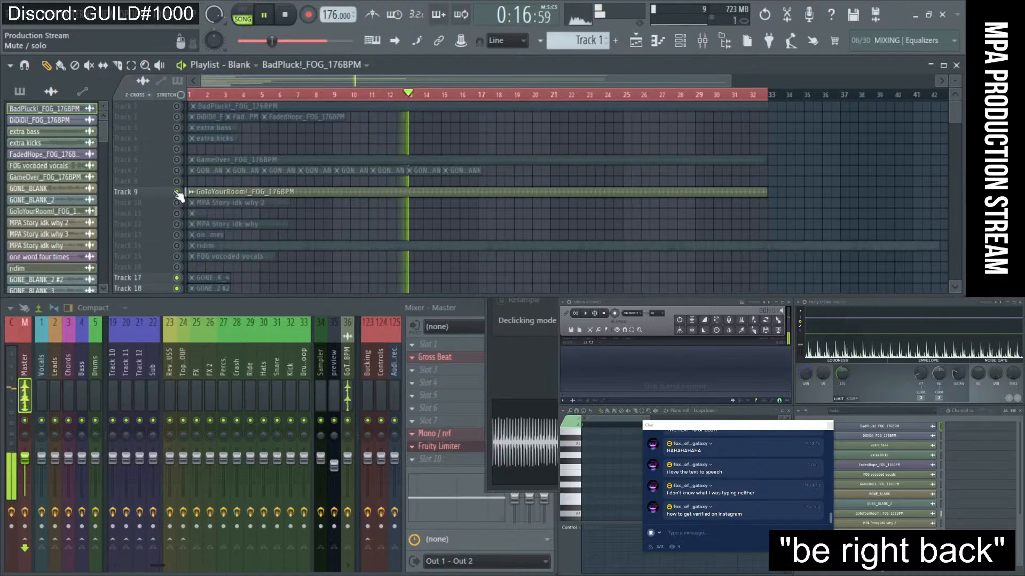
left_click(177, 192)
key("space")
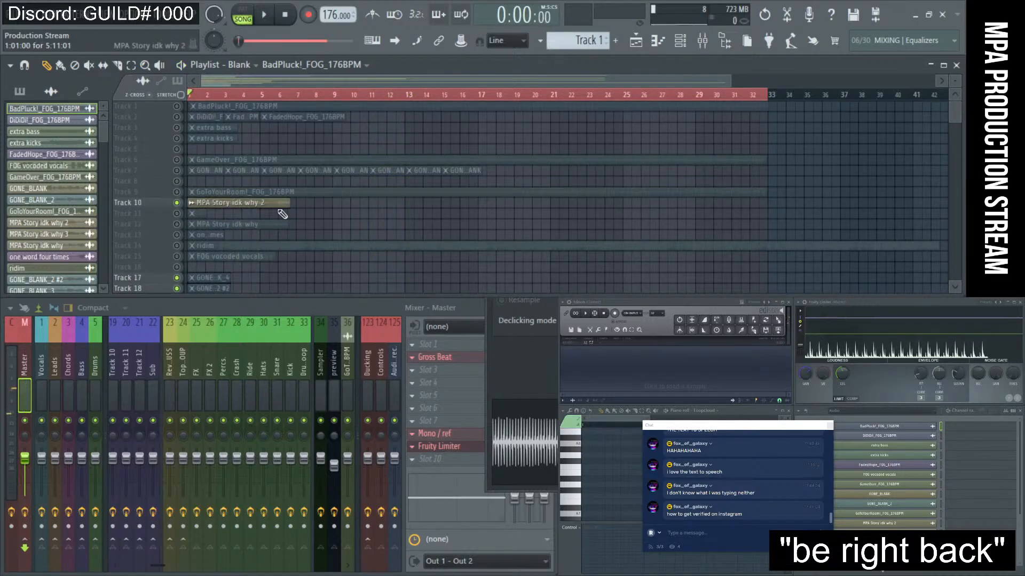
right_click(279, 211, "ctrl")
key("space")
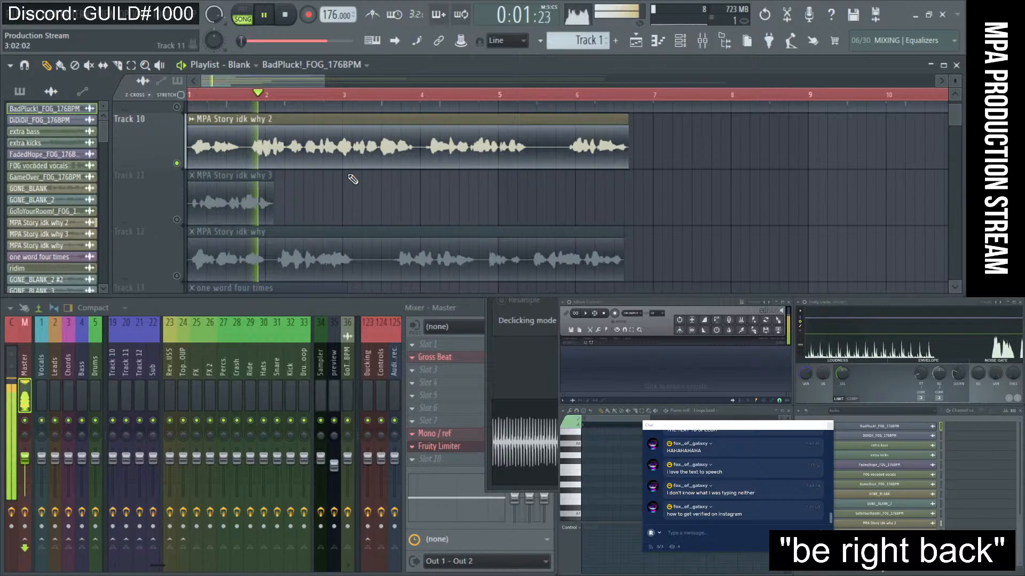
scroll(352, 179, "up", 1)
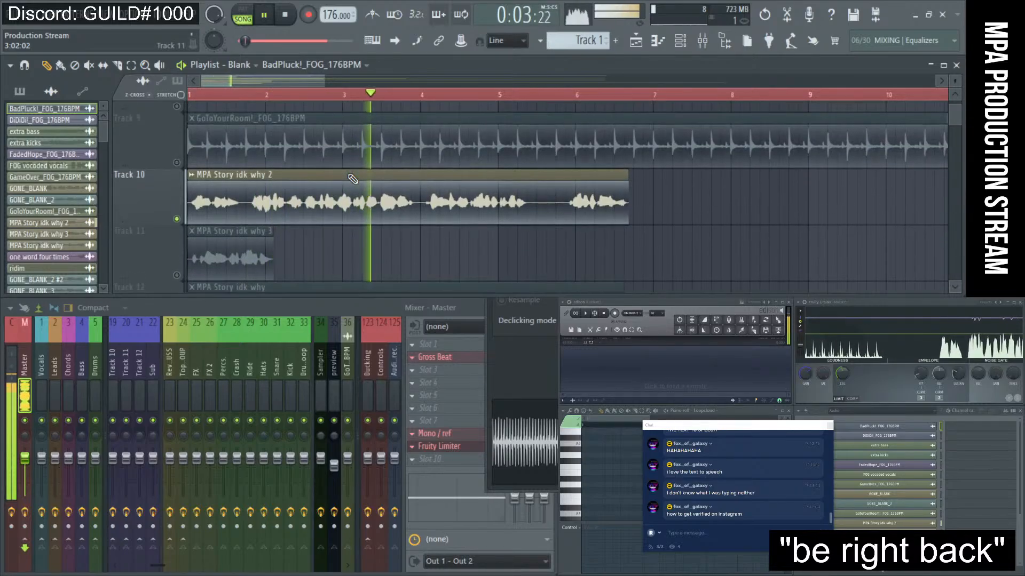
scroll(350, 177, "down", 2)
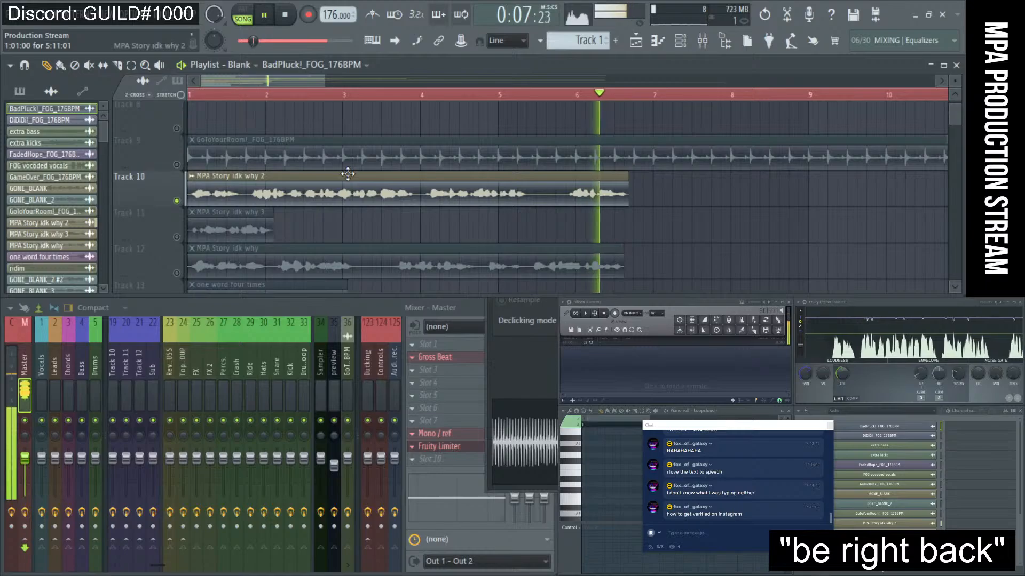
key("space")
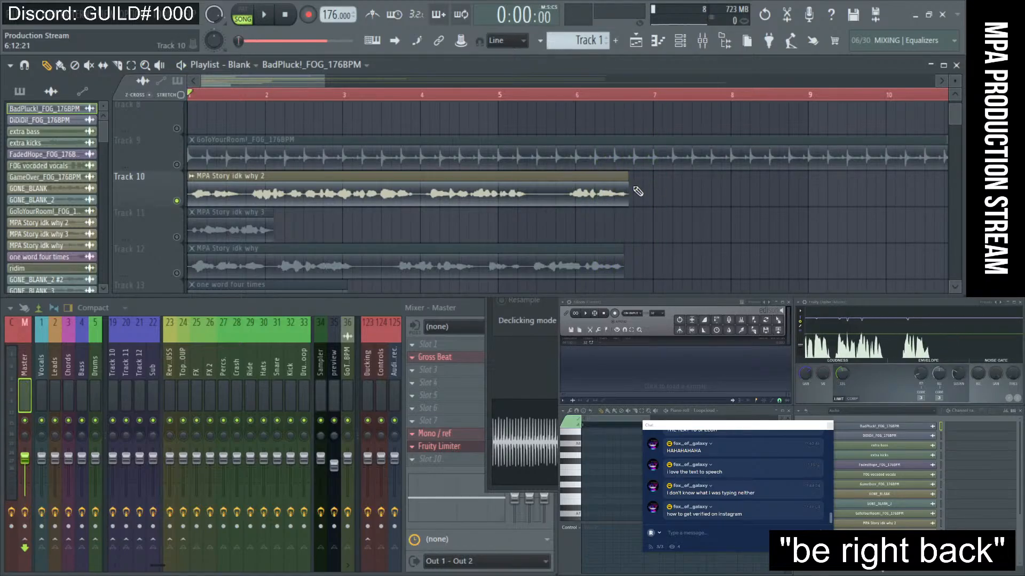
- Extend the end of the MPA Story idk why 2 clip to about bar 7 and play it again
left_click_drag(636, 191, 657, 191)
key("space")
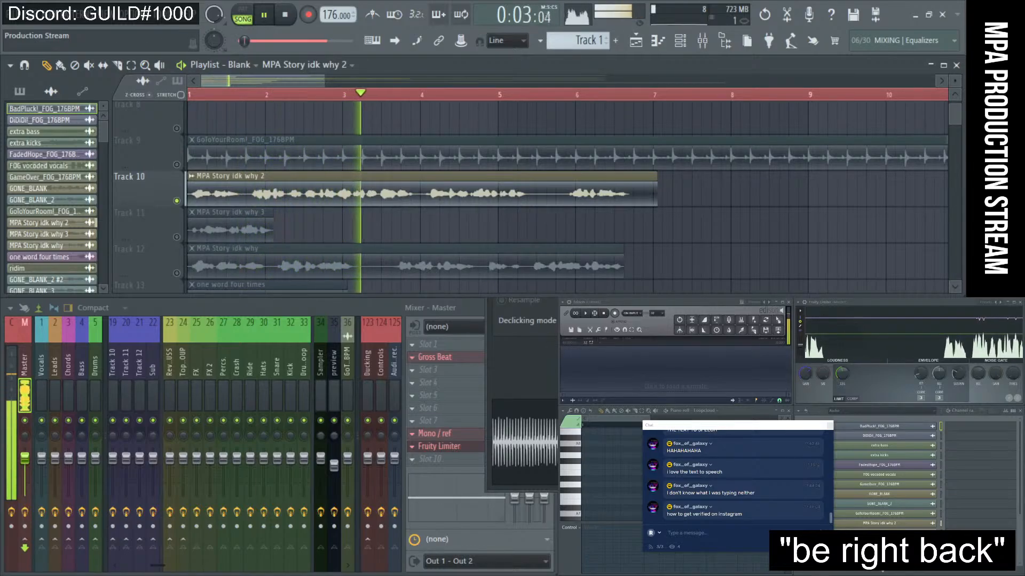
left_click(700, 336)
left_click_drag(684, 189, 408, 270)
key("space")
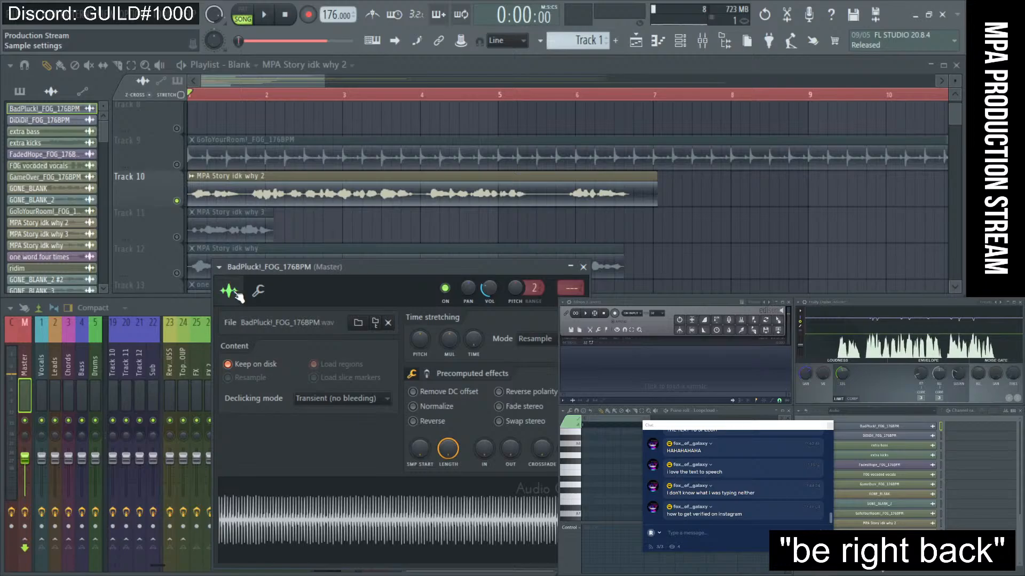
left_click(219, 268)
left_click(398, 266)
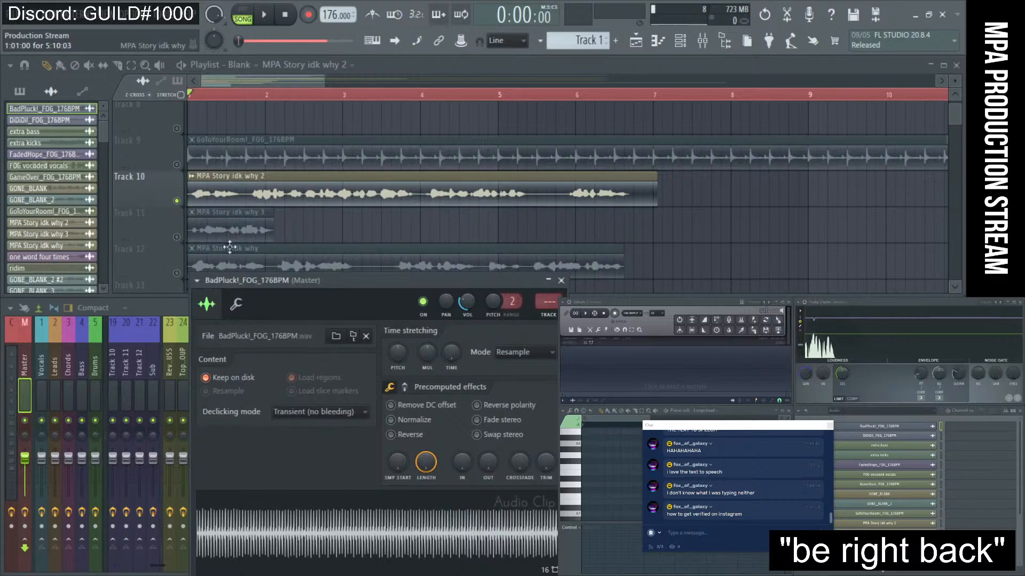
left_click_drag(330, 270, 307, 283)
- Switch the audible playlist track to track 11 and audition the MPA Story idk why 3 clip
right_click(177, 236)
left_click_drag(192, 235, 167, 194, "ctrl")
key("space")
right_click(295, 182, "ctrl")
key("space")
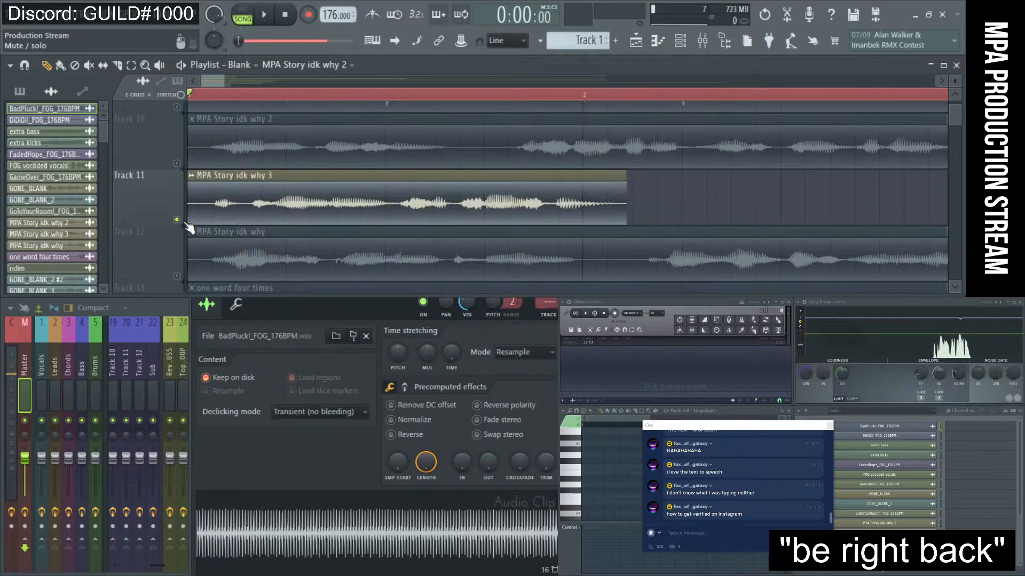
- Mute playlist track 11, unmute track 12 and audition the MPA Story idk why clip
left_click(184, 222)
scroll(265, 210, "down", 2, "alt")
left_click(176, 260)
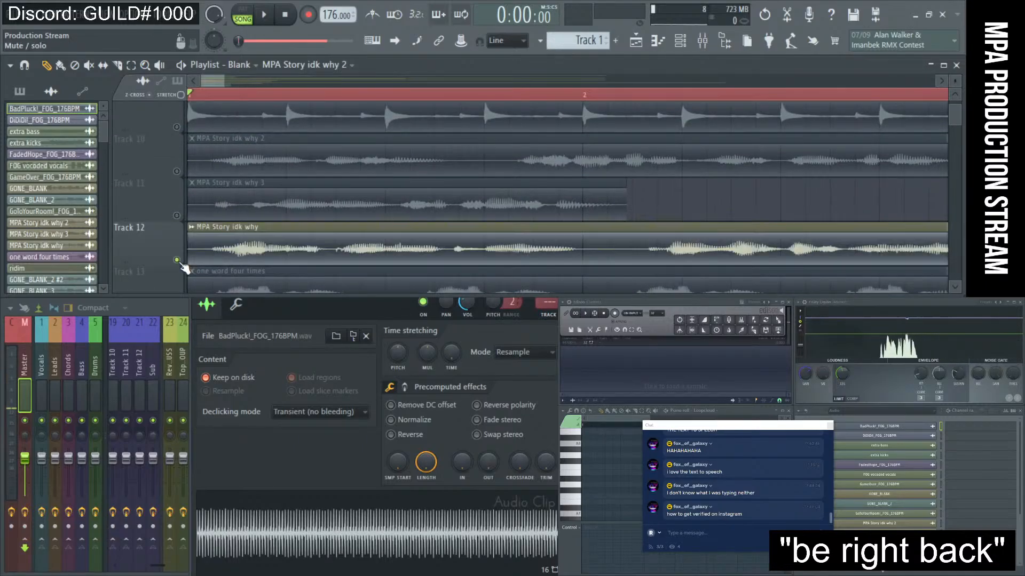
scroll(296, 232, "down", 2, "ctrl")
scroll(319, 222, "down", 2, "ctrl")
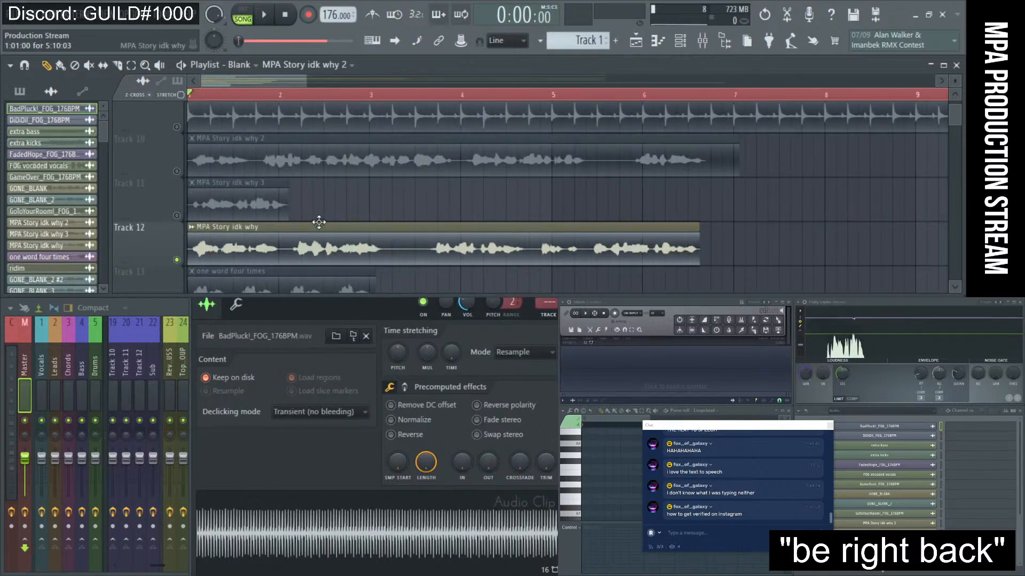
scroll(319, 222, "down", 2, "alt")
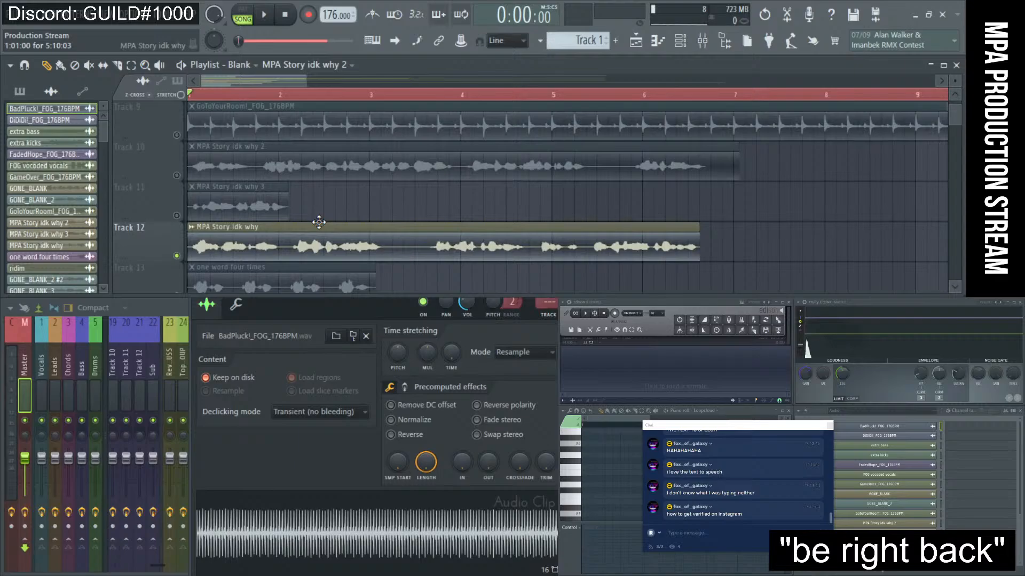
left_click(266, 17)
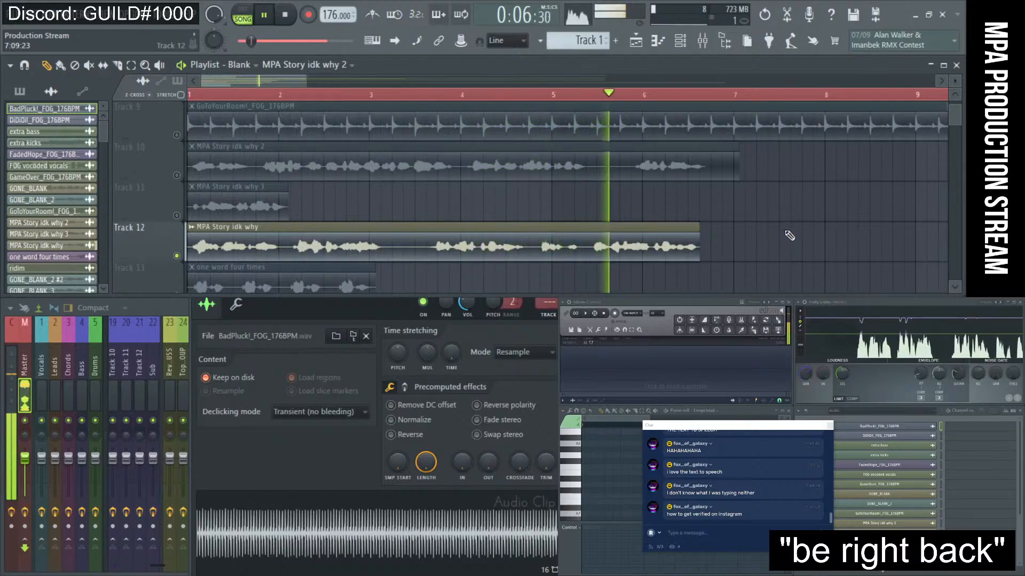
key("space")
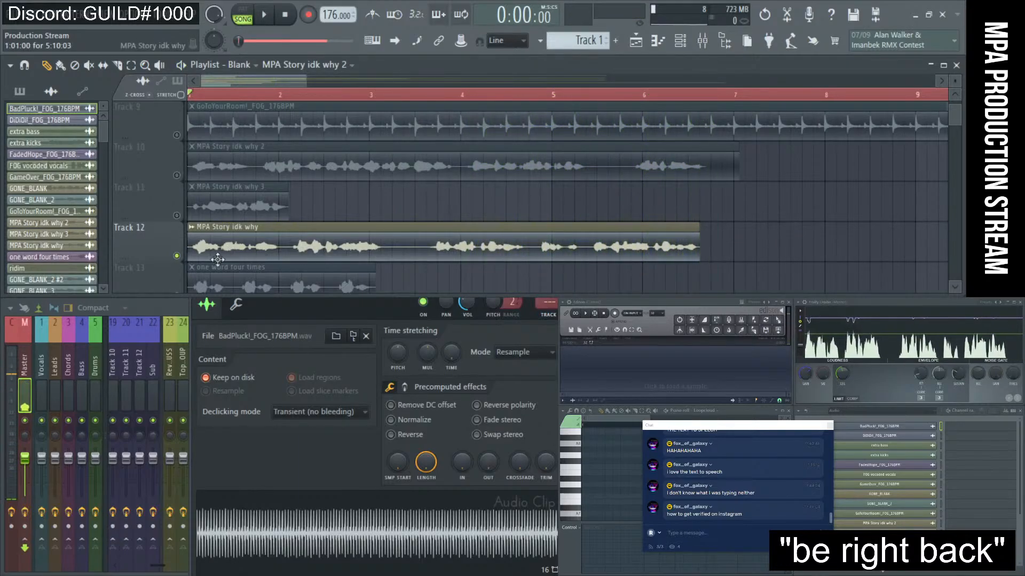
- Close the BadPluck! channel settings and open those of the MPA Story idk why clip
left_click(269, 249)
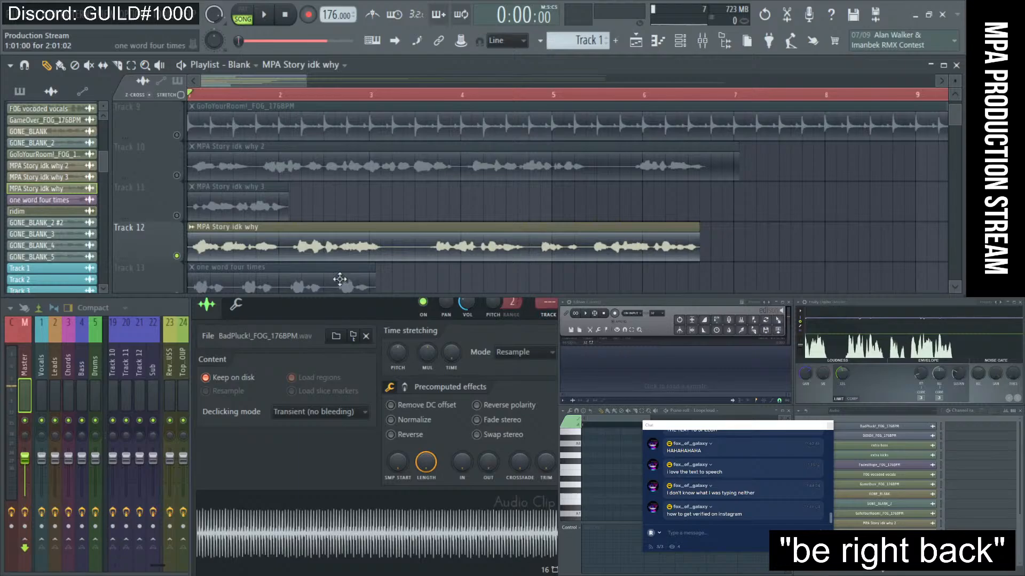
left_click(322, 443)
left_click(561, 281)
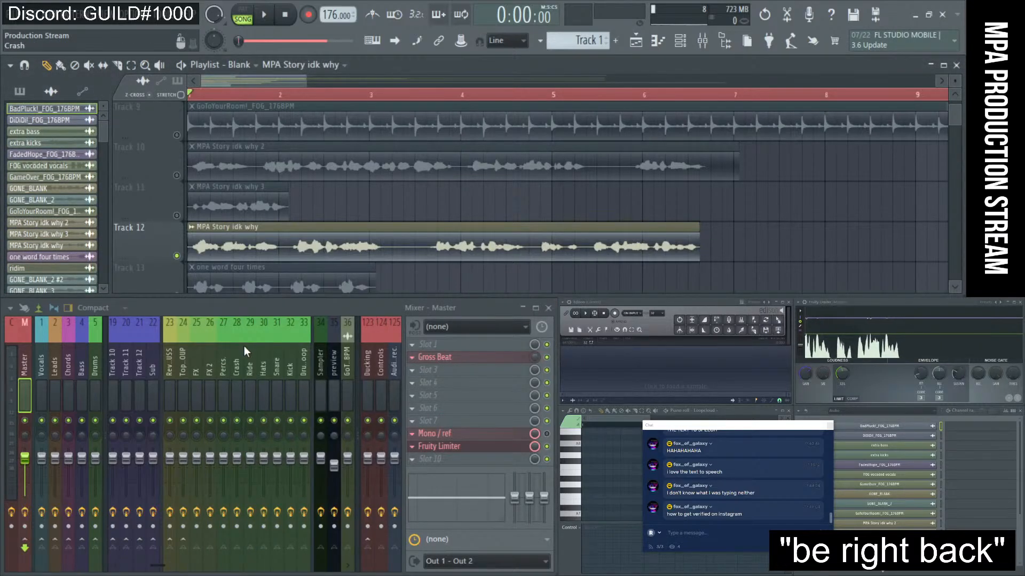
double_click(376, 248)
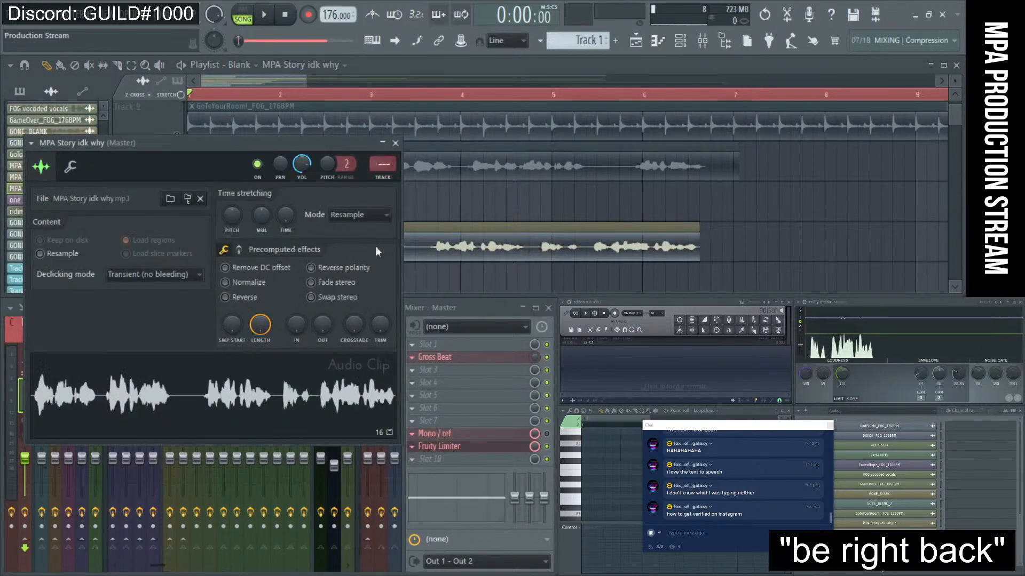
- Route the MPA Story idk why clip to free mixer insert 37 and load Fruity Convolver in its effect slot 5
left_click(382, 171)
scroll(331, 363, "down", 2)
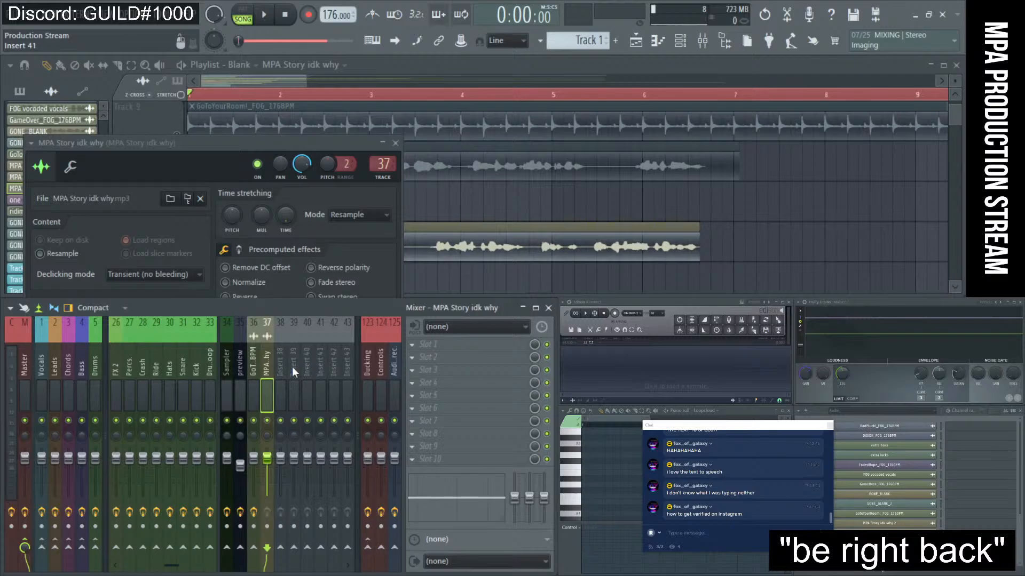
left_click(499, 392)
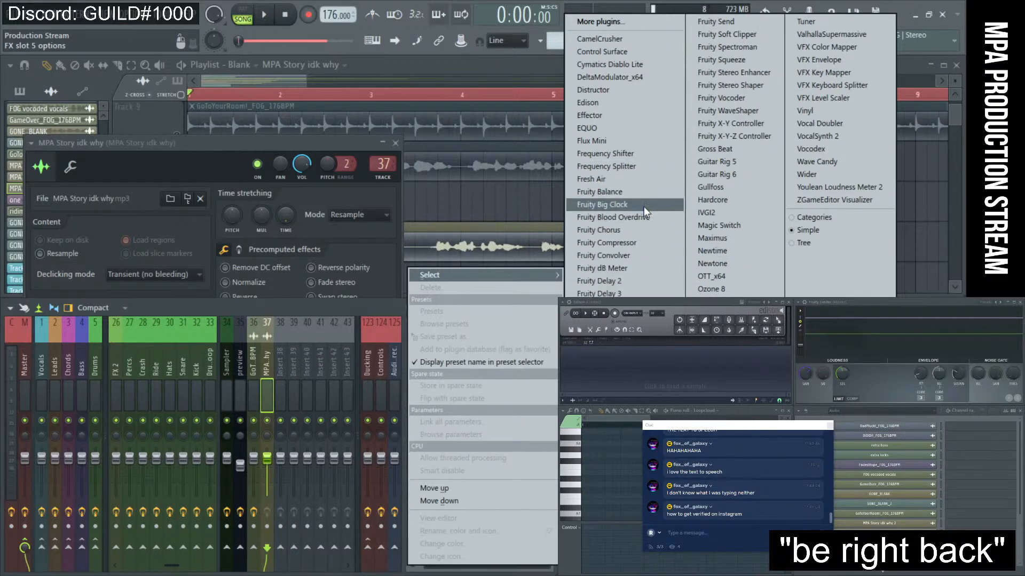
left_click(639, 253)
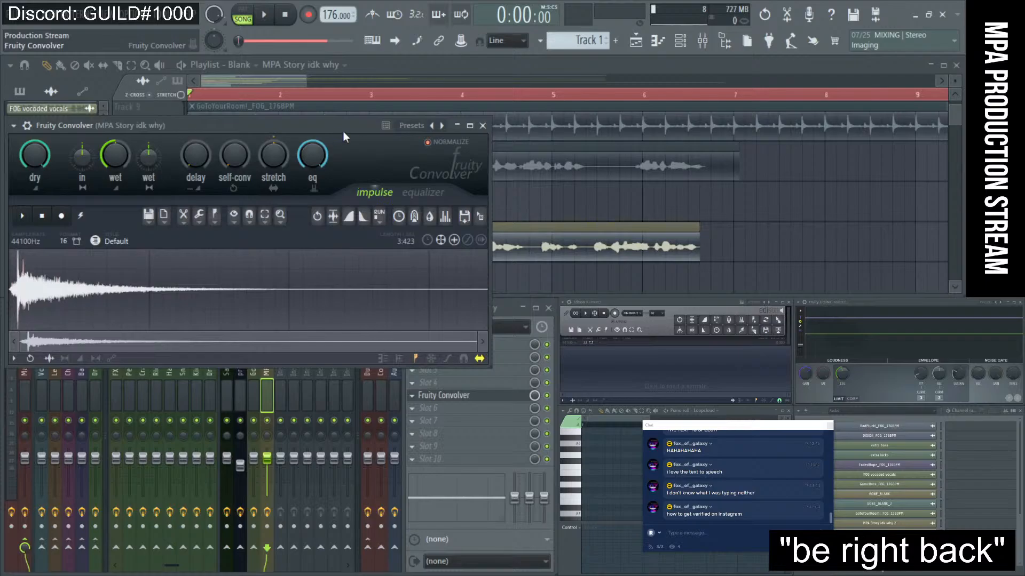
- Load the Cathedral Waldsassen (Warm 2) preset in Fruity Convolver
left_click_drag(357, 126, 386, 140)
right_click(461, 144)
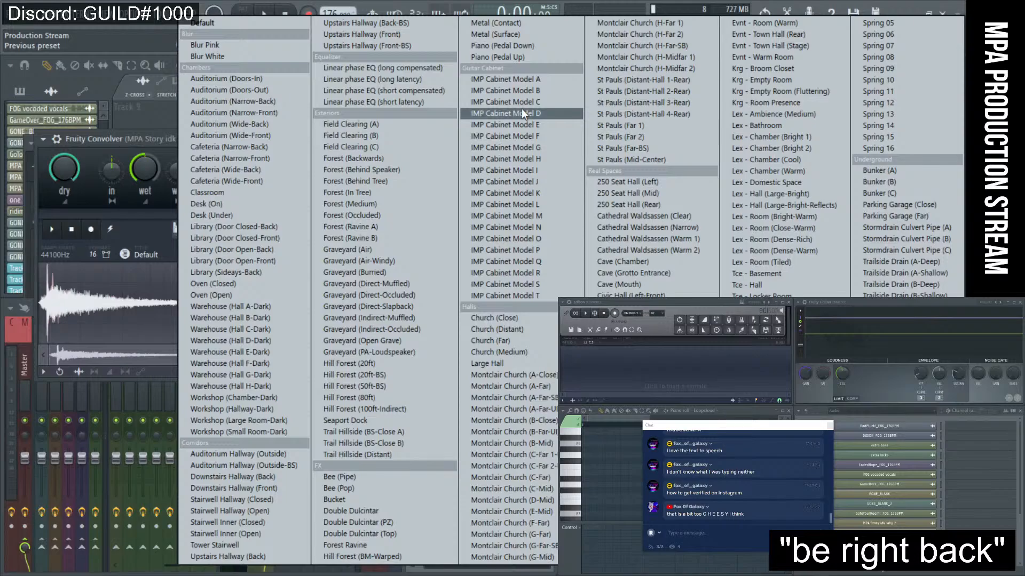
left_click(656, 248)
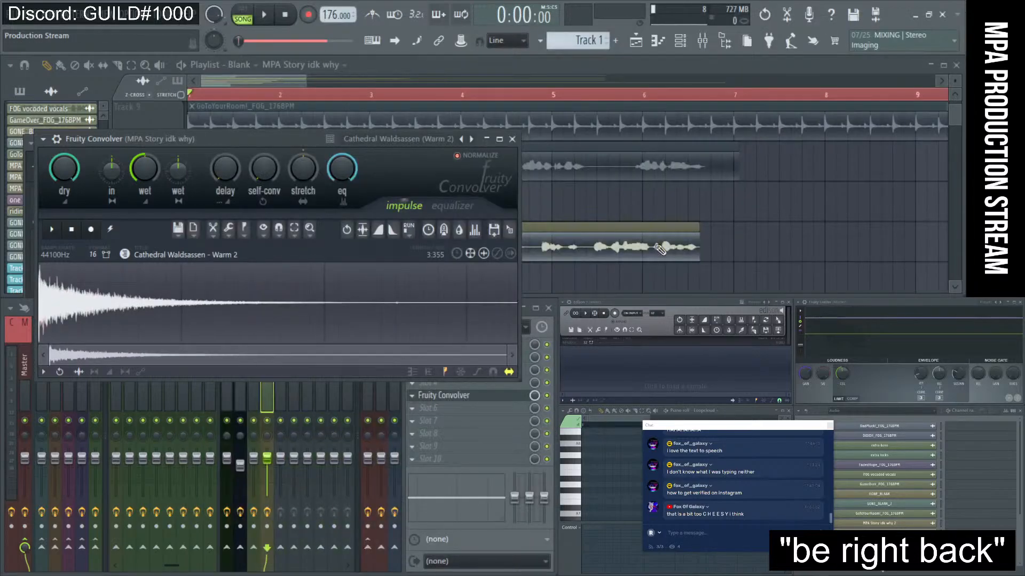
- Audition the MPA Story idk why clip with the reverb, moving the Convolver window off the playlist and closing the clip's channel settings
left_click(277, 13)
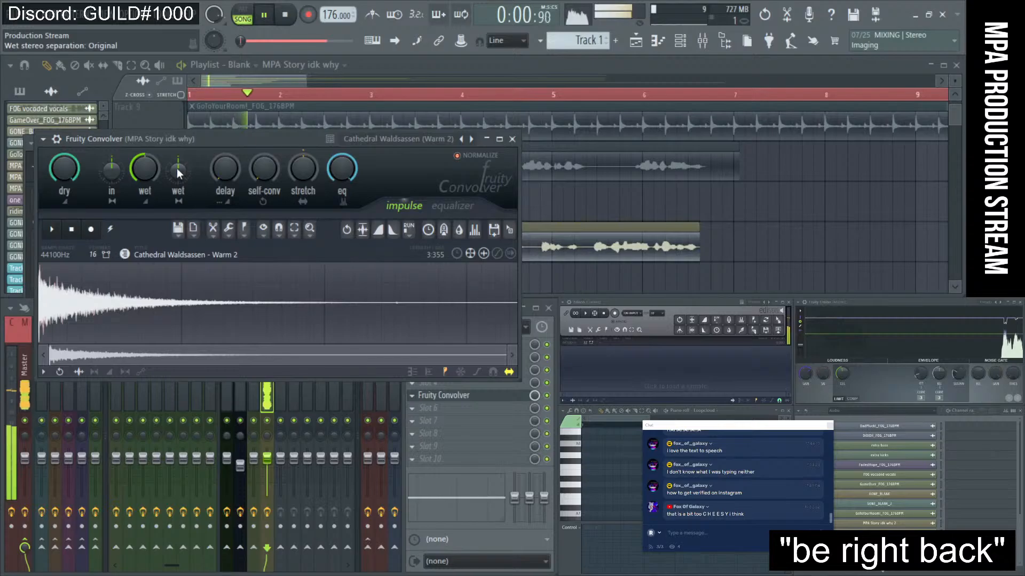
left_click_drag(288, 137, 679, 299)
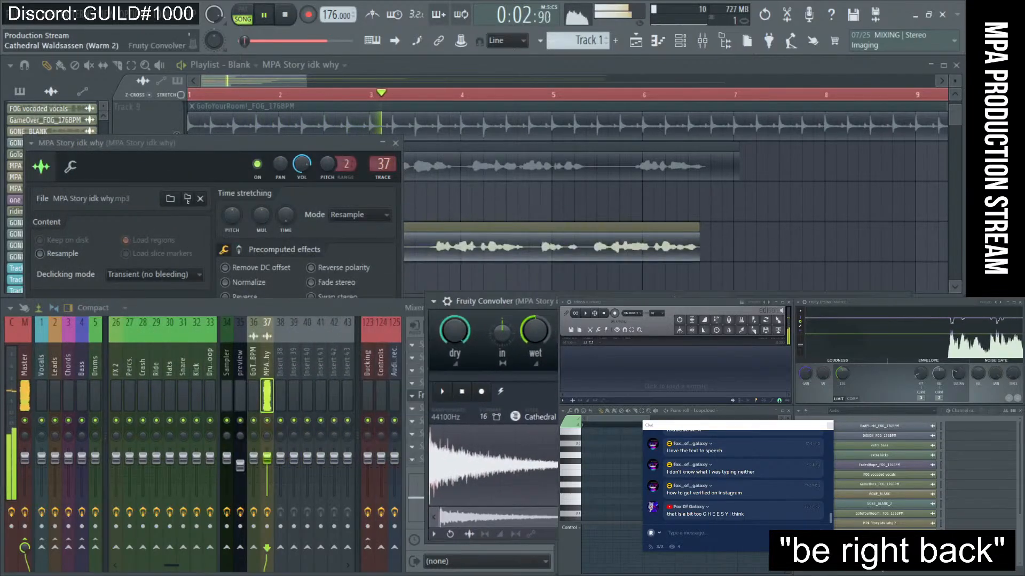
left_click(398, 145)
left_click_drag(545, 301, 415, 291)
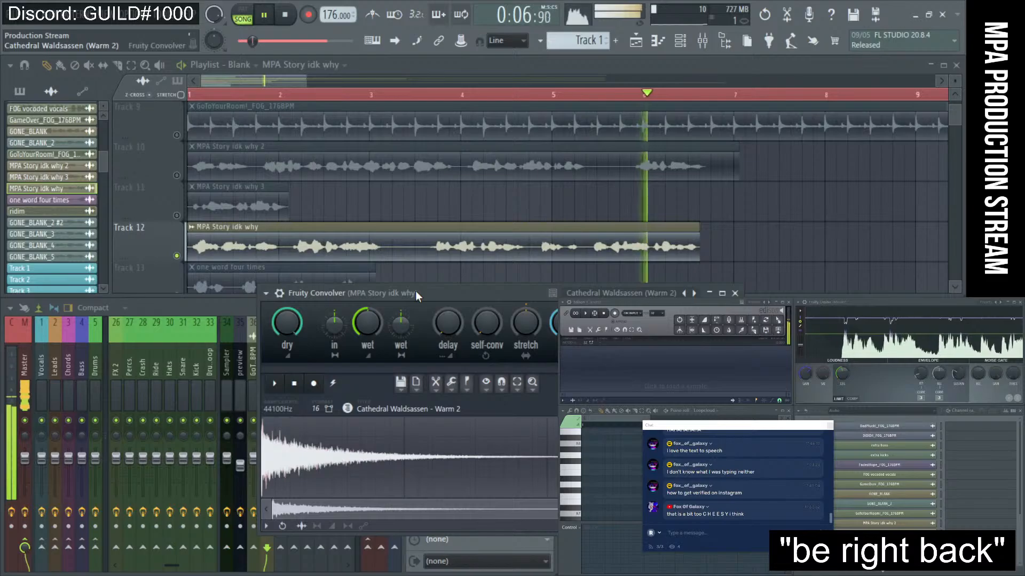
key("space")
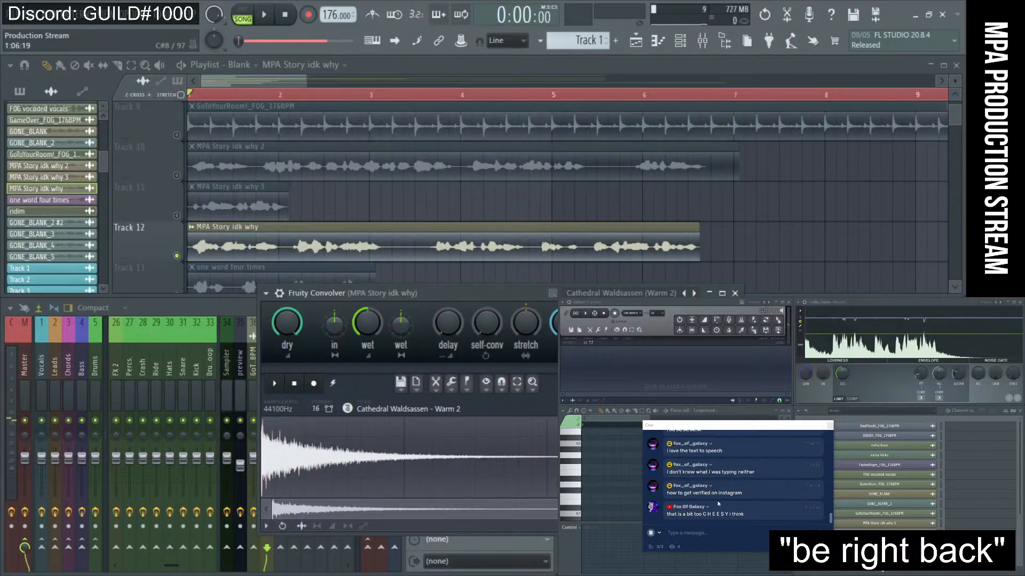
left_click_drag(676, 514, 740, 521)
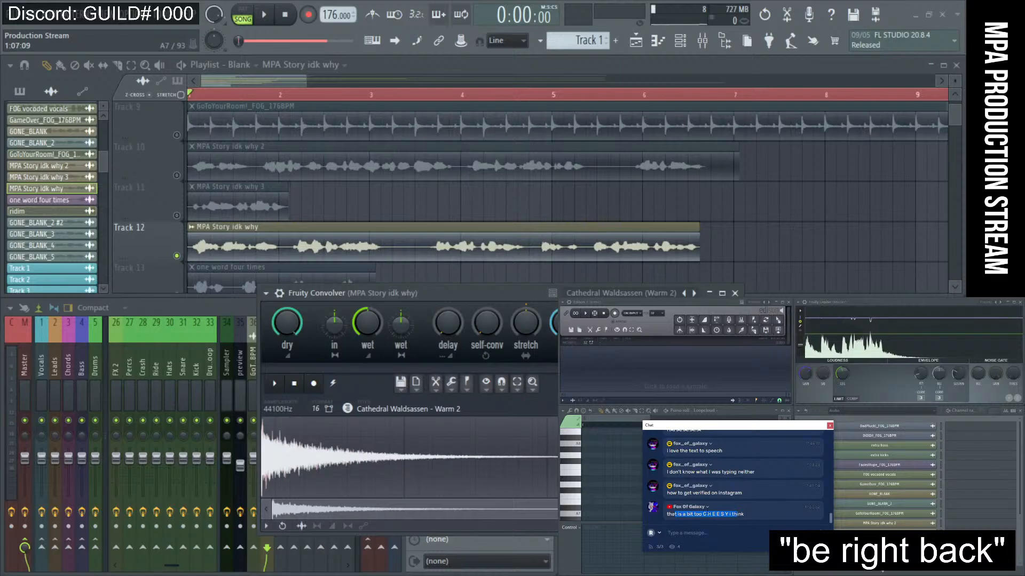
right_click(734, 231)
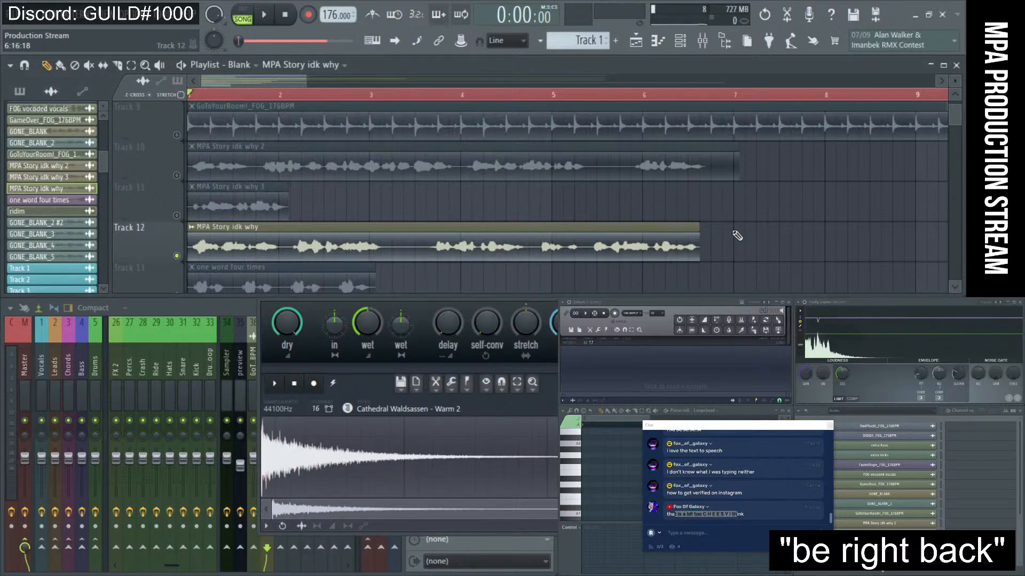
- Mute playlist track 12, unmute track 13 and audition the one word four times clip
scroll(706, 236, "down", 1)
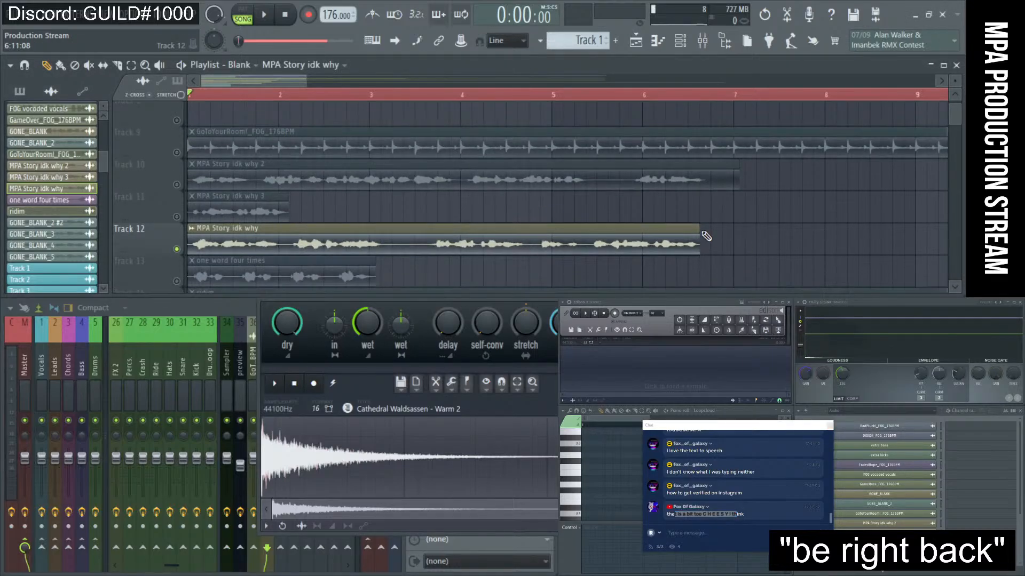
scroll(706, 236, "down", 1)
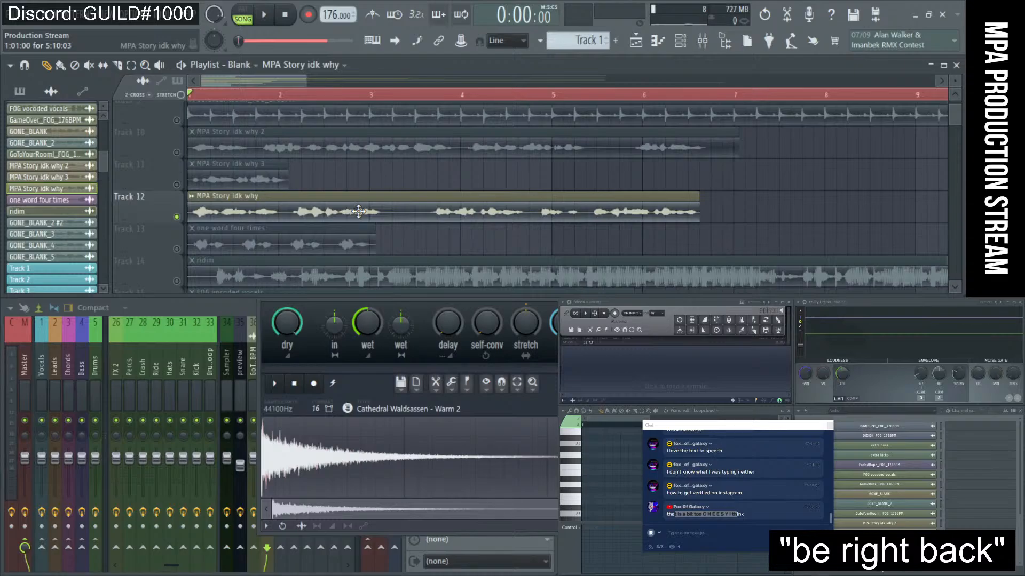
left_click(176, 217)
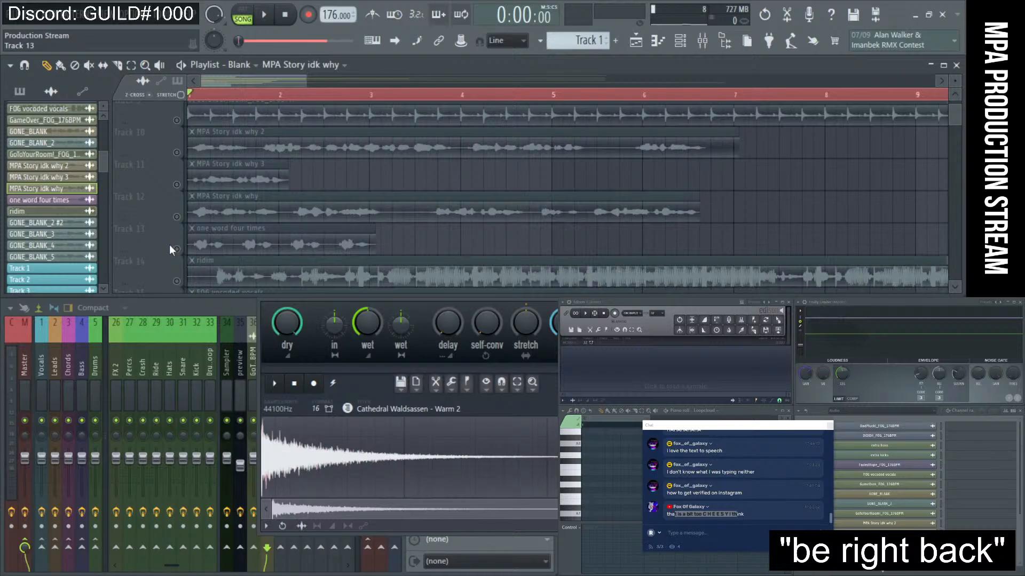
left_click(176, 249)
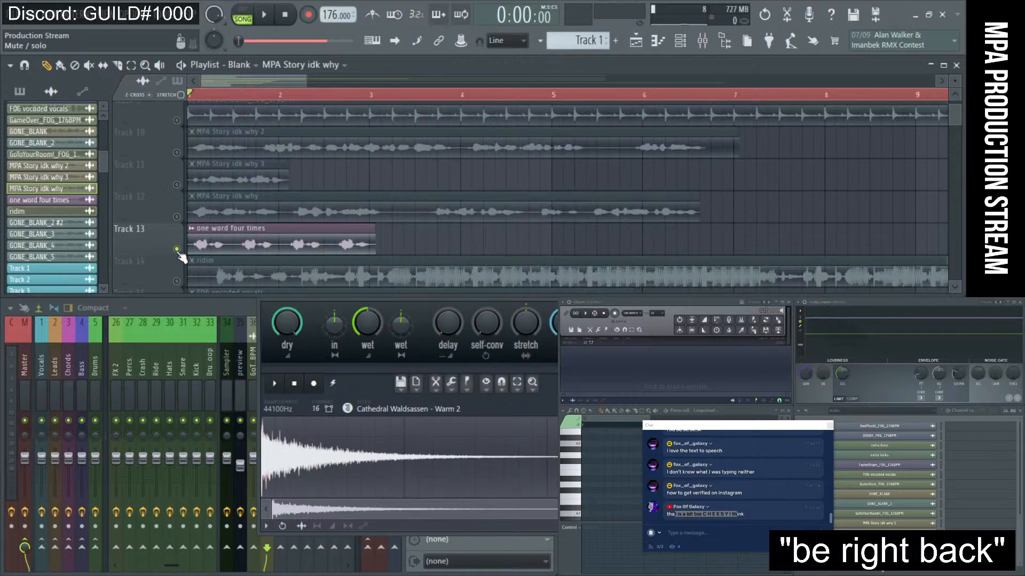
key("space")
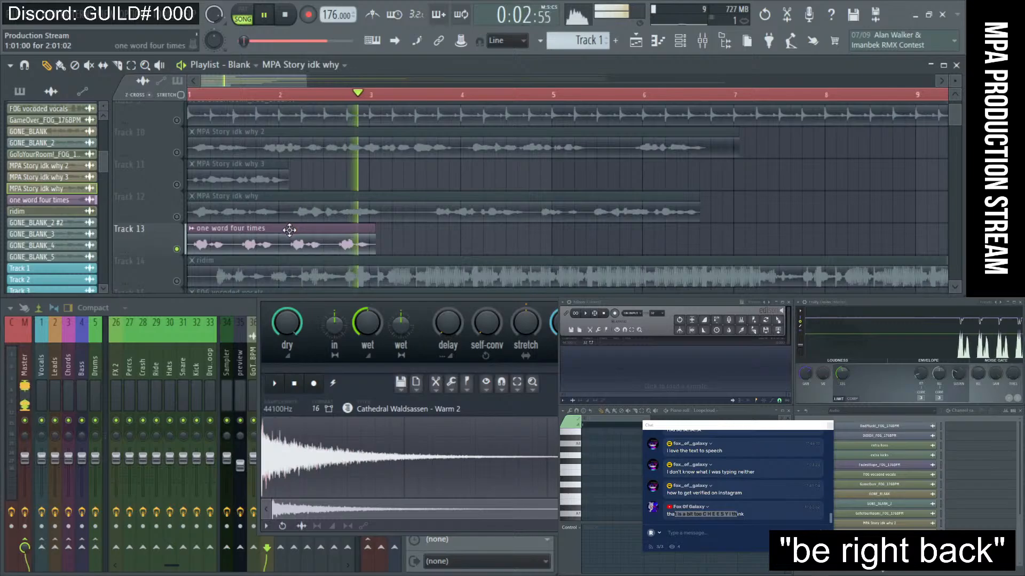
key("space")
key("space")
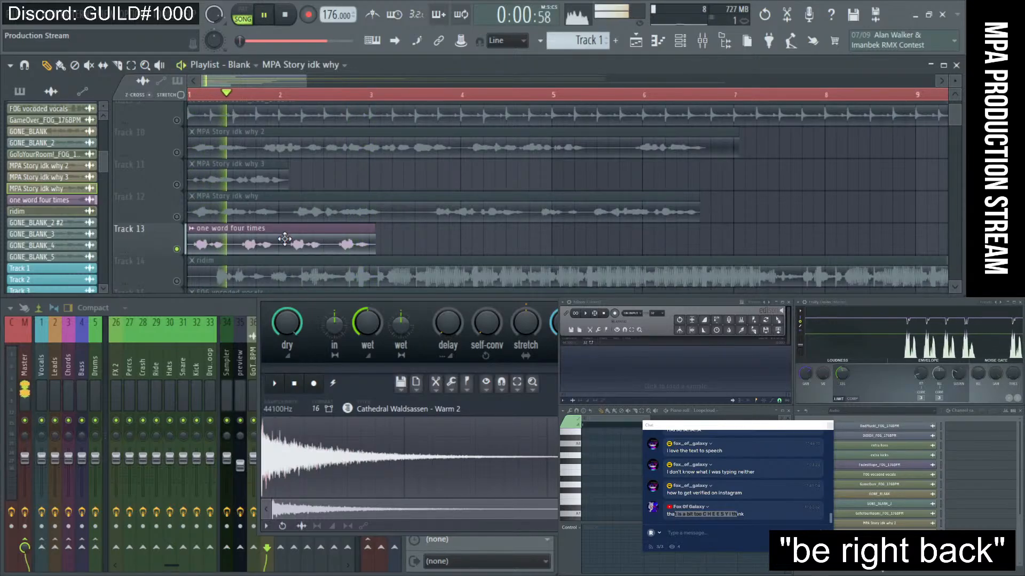
- Mute playlist track 13, unmute track 14 and briefly play the ridim clip
left_click(176, 249)
key("space")
left_click(177, 281)
key("space")
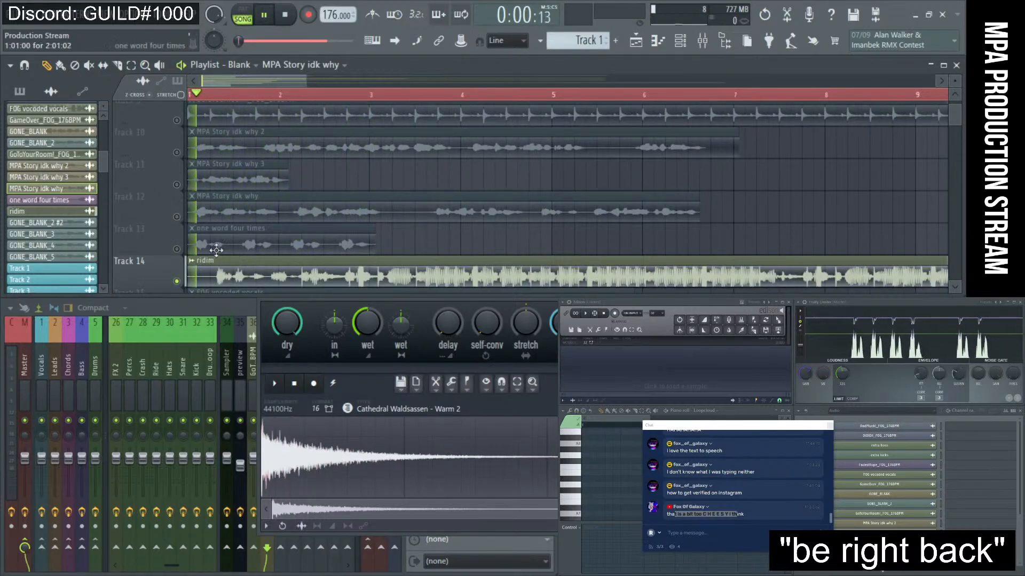
scroll(346, 229, "down", 1)
scroll(347, 229, "down", 2)
key("space")
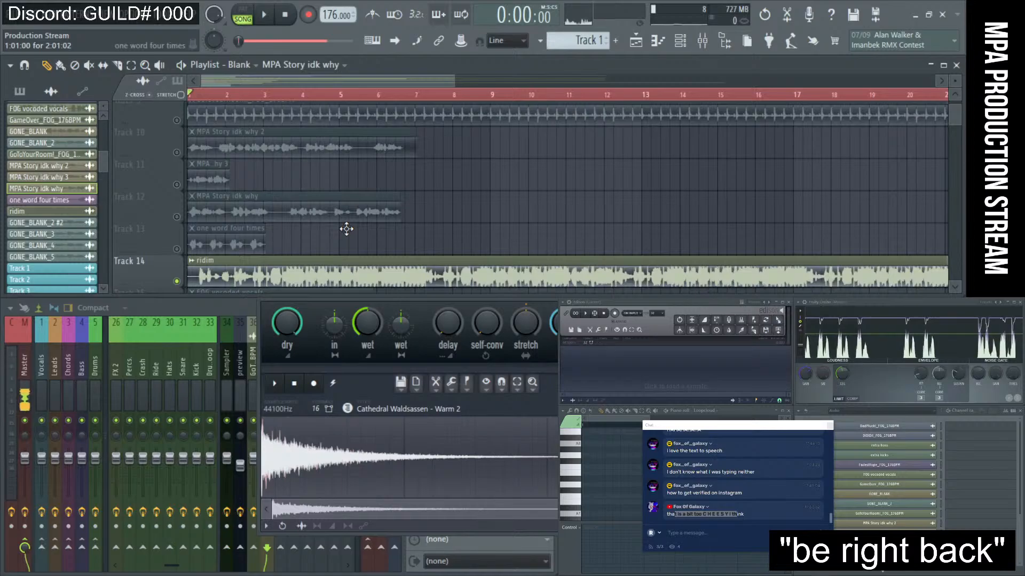
- Open the channel settings of the ridim clip and move the window clear of the clip
scroll(346, 229, "down", 3)
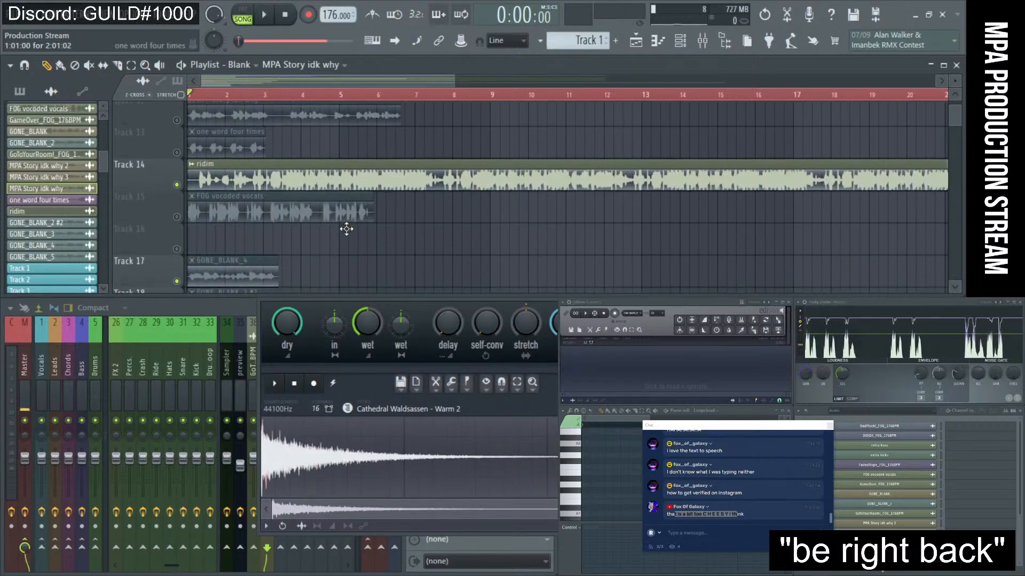
scroll(371, 229, "down", 2)
left_click(334, 182)
double_click(334, 182)
left_click_drag(364, 184, 778, 236)
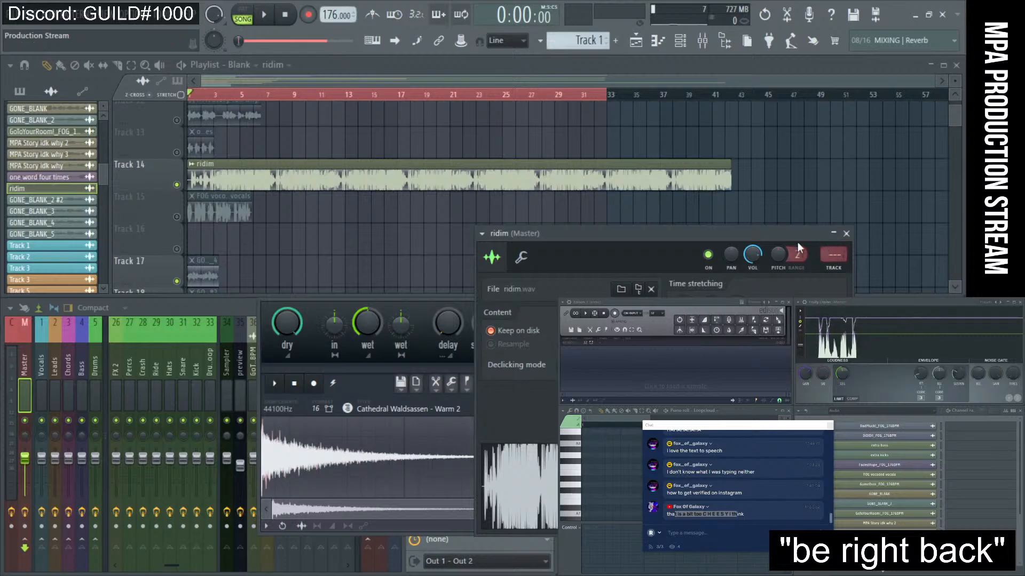
- Read back through the earlier chat messages about the ridim track and return to the latest one
scroll(765, 487, "up", 1)
scroll(766, 487, "up", 5)
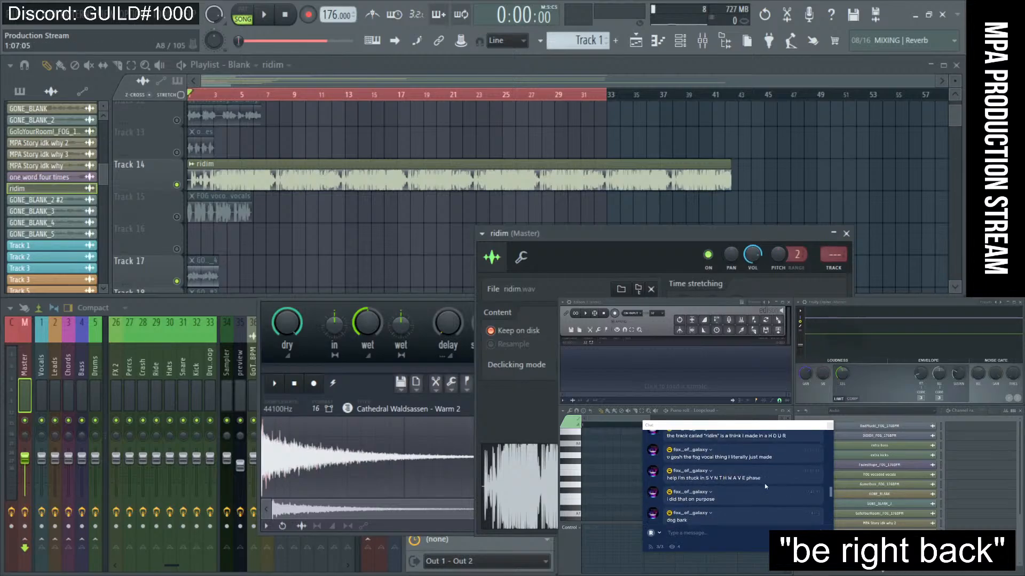
scroll(766, 487, "down", 6)
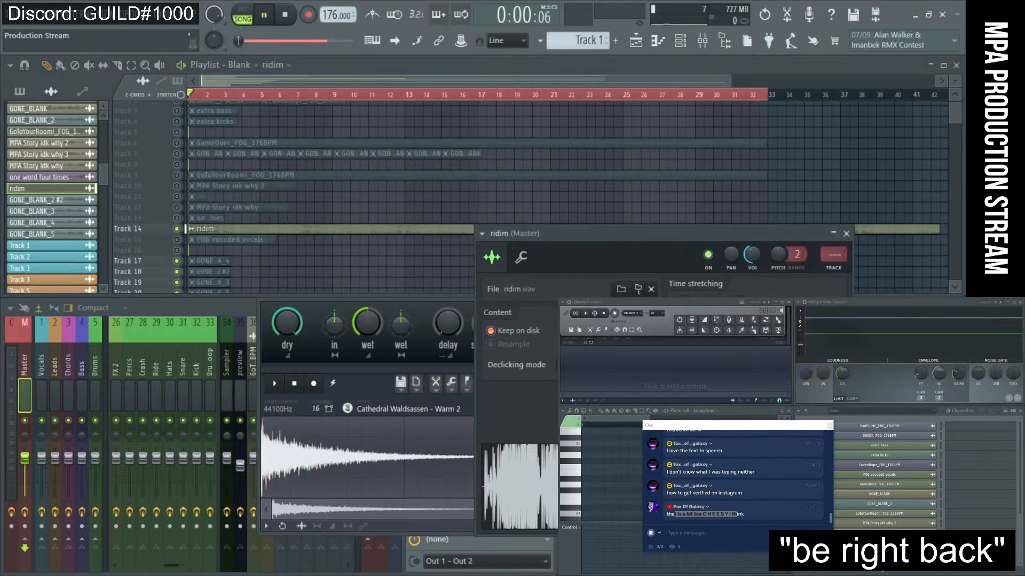
- Audition the ridim clip from the start to about bar 14, moving its channel settings window down over the mixer
key("space")
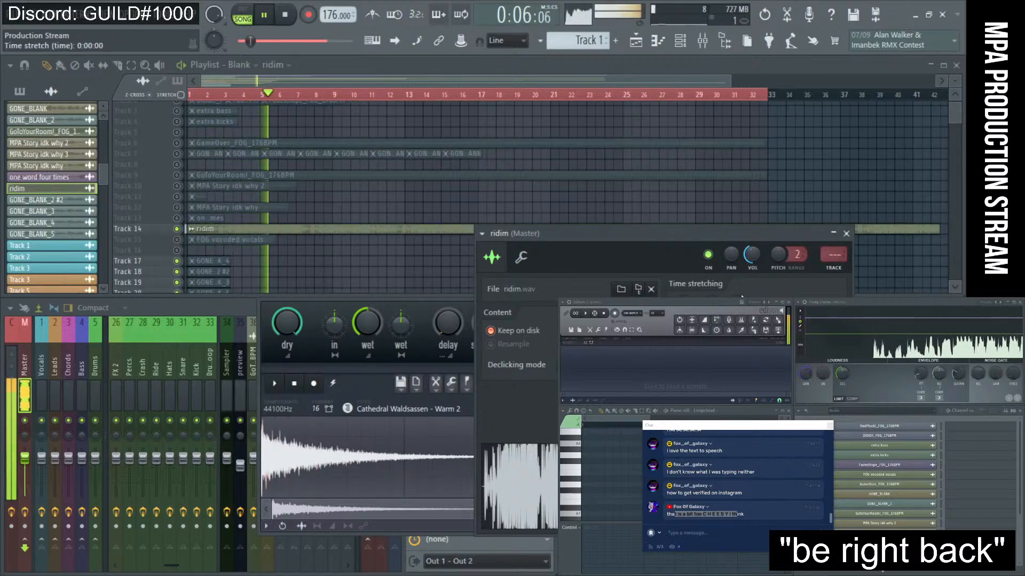
left_click_drag(600, 235, 369, 254)
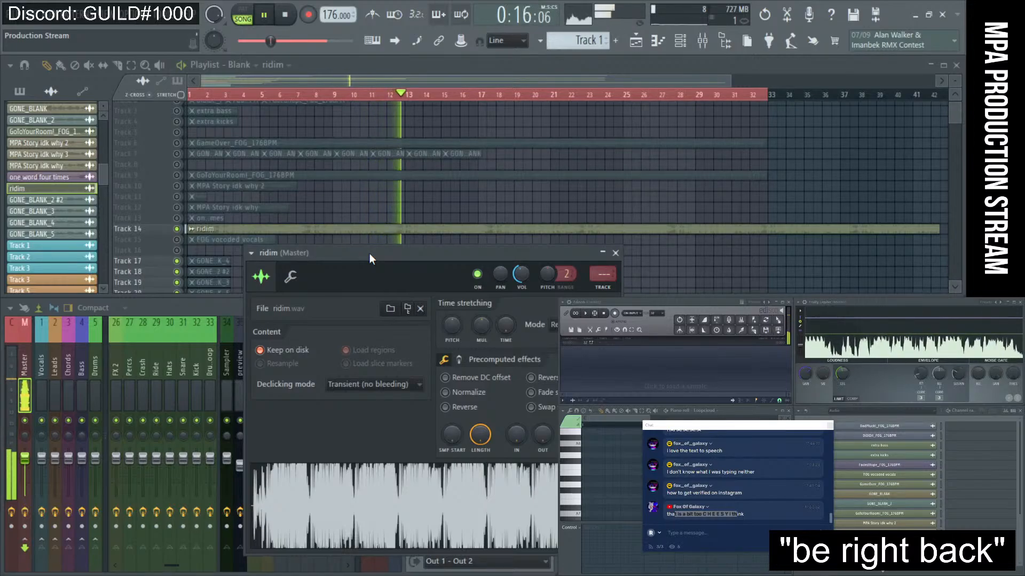
scroll(400, 137, "up", 1)
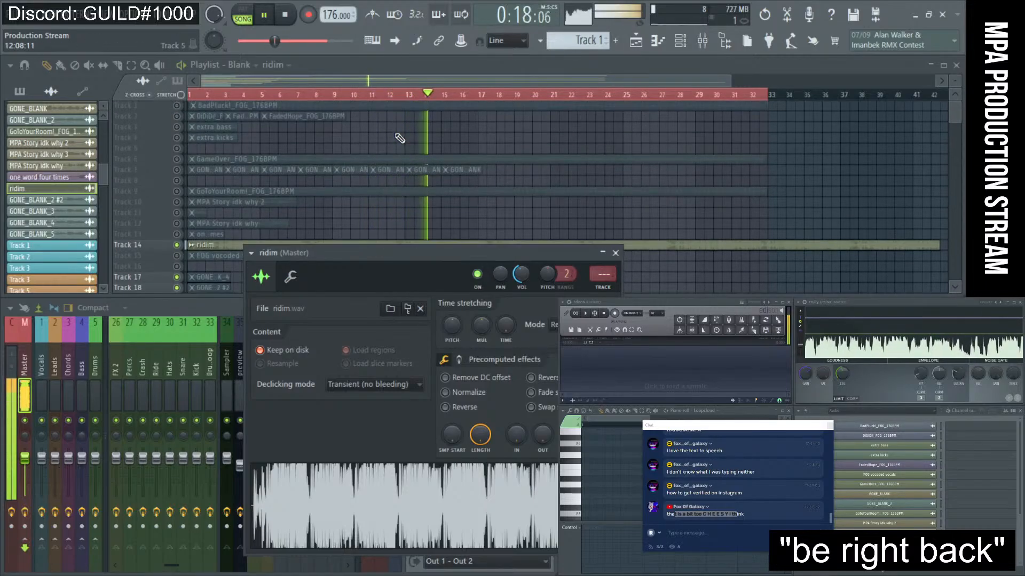
left_click_drag(442, 124, 349, 94)
key("space")
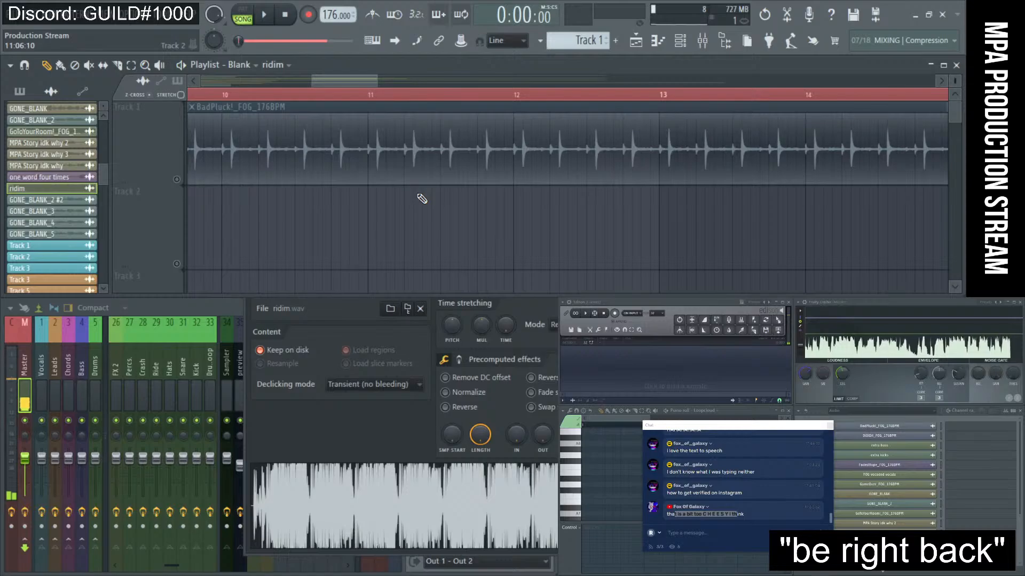
- Unmute playlist track 1, play the BadPluck! clip briefly for comparison and mute the track again
scroll(421, 199, "down", 3)
scroll(421, 199, "down", 2)
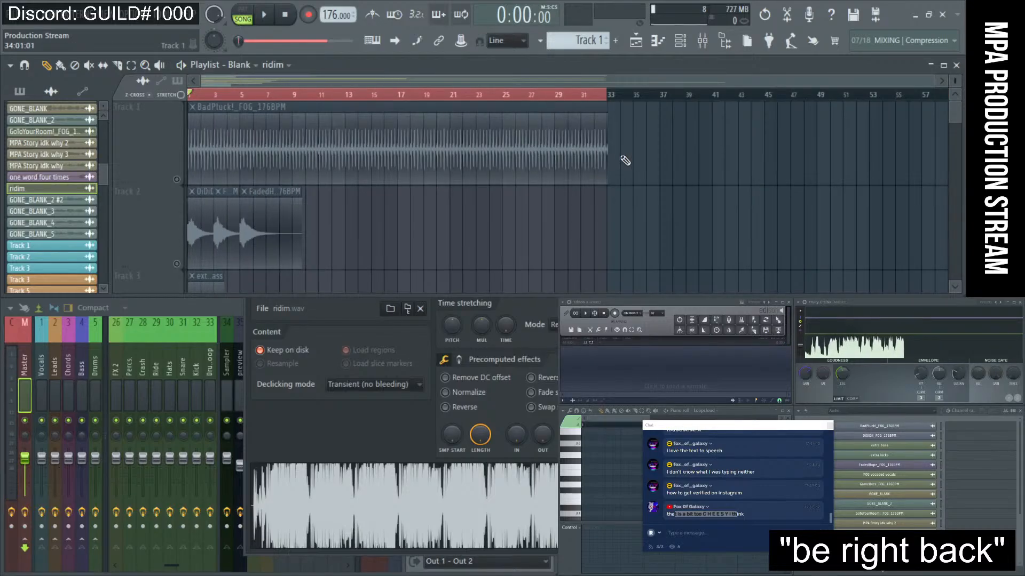
left_click_drag(619, 157, 110, 125)
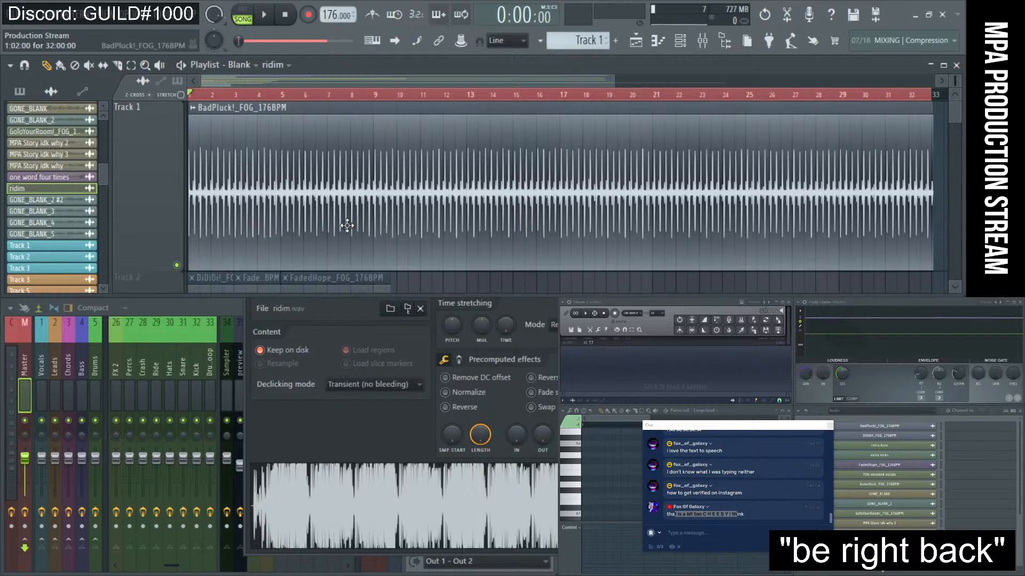
key("space")
key("space")
left_click(177, 266)
- Play the ridim clip on track 14 again from the start up to about bar 12
right_click(351, 233, "ctrl")
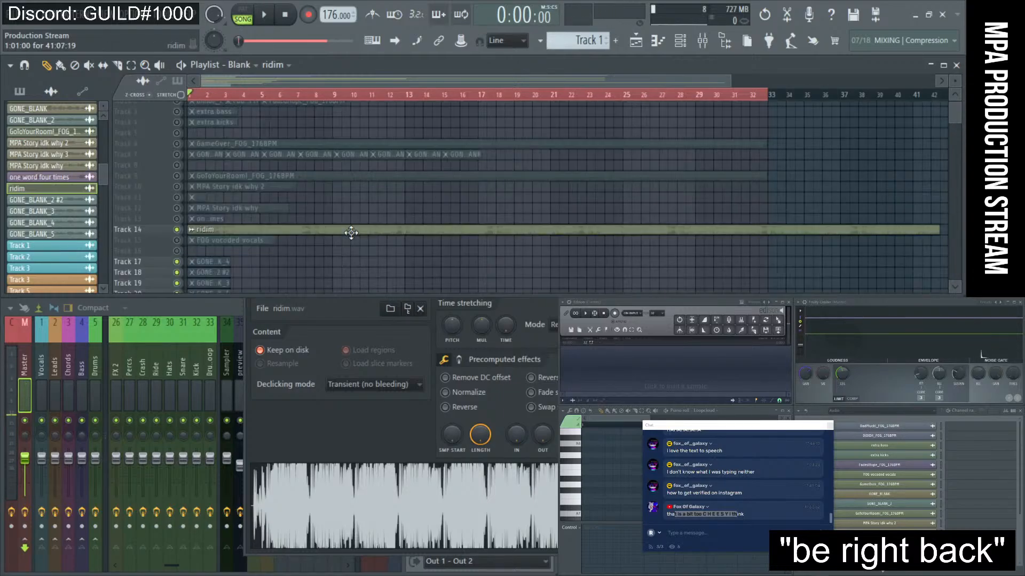
scroll(247, 244, "up", 2)
scroll(247, 244, "up", 3)
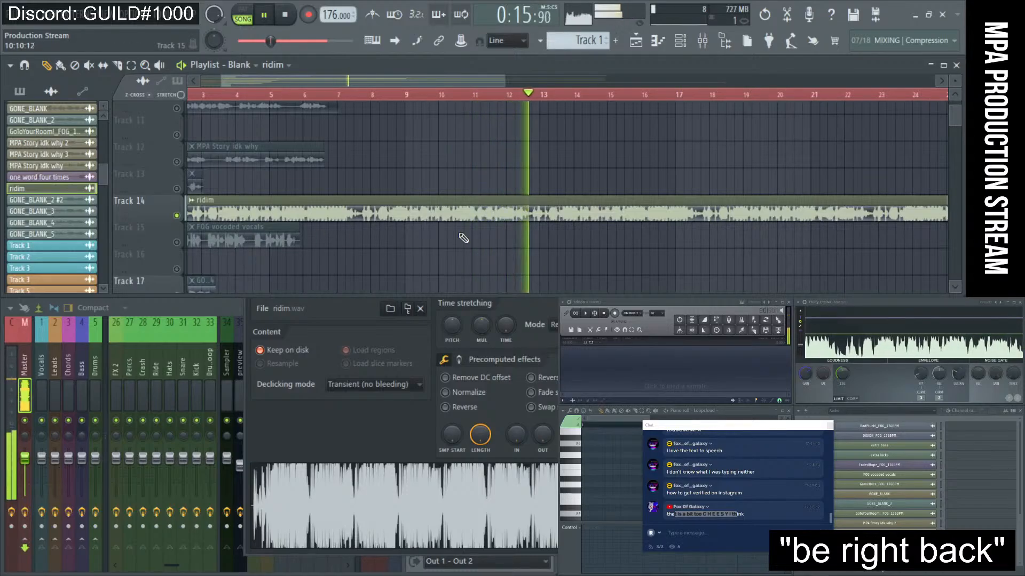
key("space")
- Replay the ridim clip repeatedly from about 12:08 to examine the passage before bar 13
scroll(522, 215, "up", 5)
scroll(523, 206, "up", 4)
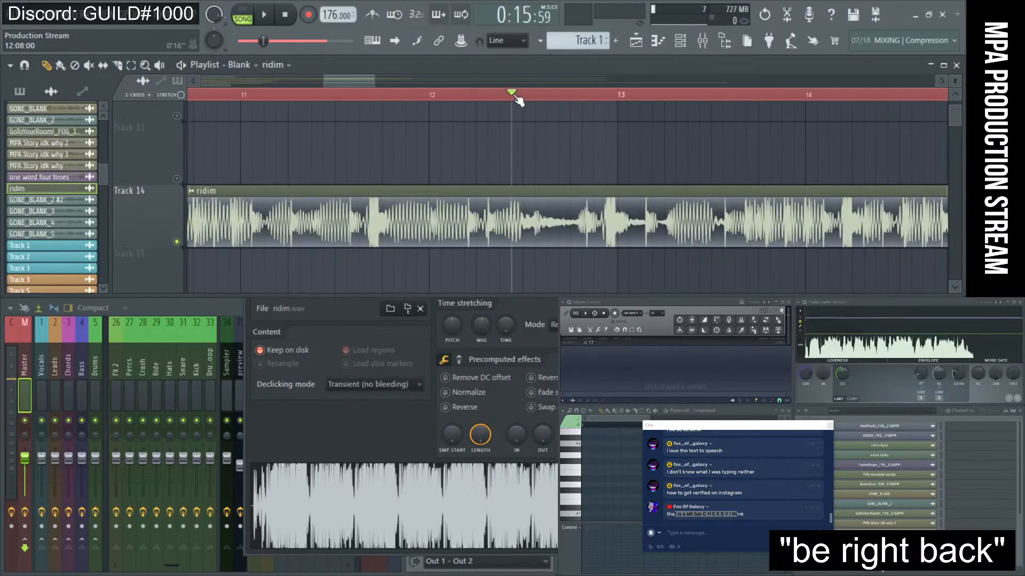
key("space")
key("space")
key("space")
key("space")
- Move the playback start back to about 12:05 and replay that short ridim passage several times
left_click_drag(503, 96, 488, 98)
key("space")
key("space")
left_click(476, 97)
key("space")
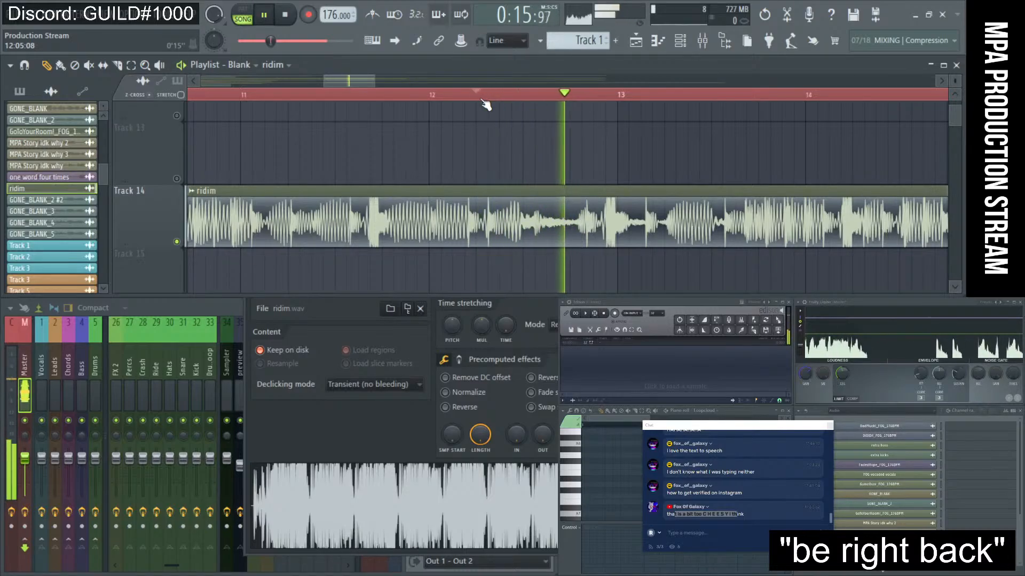
key("space")
key("space")
key("space")
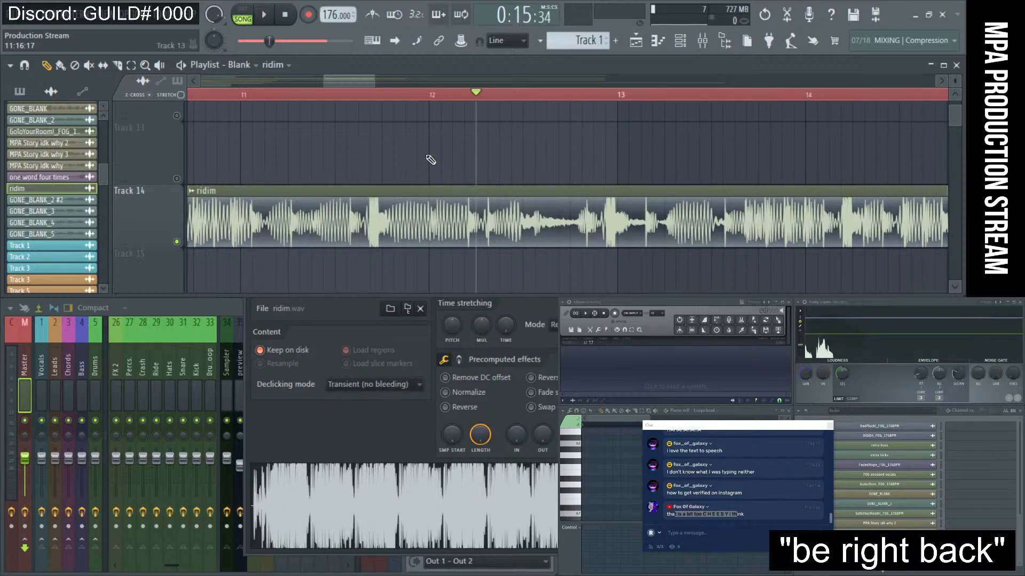
key("space")
key("space")
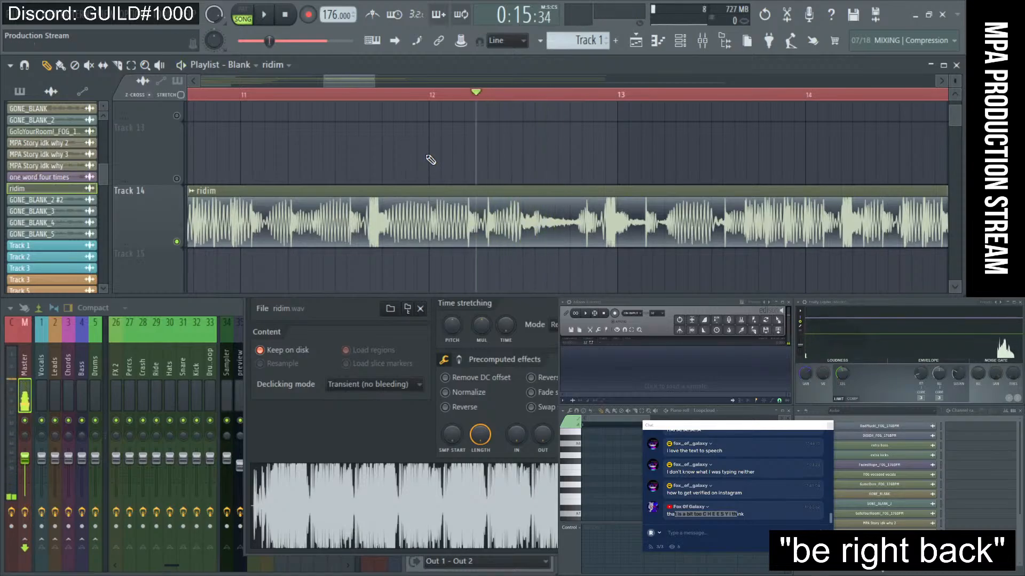
- Play the ridim clip on track 14 from bar 11 up to about bar 26
left_click(251, 97)
key("space")
right_click(393, 147, "ctrl")
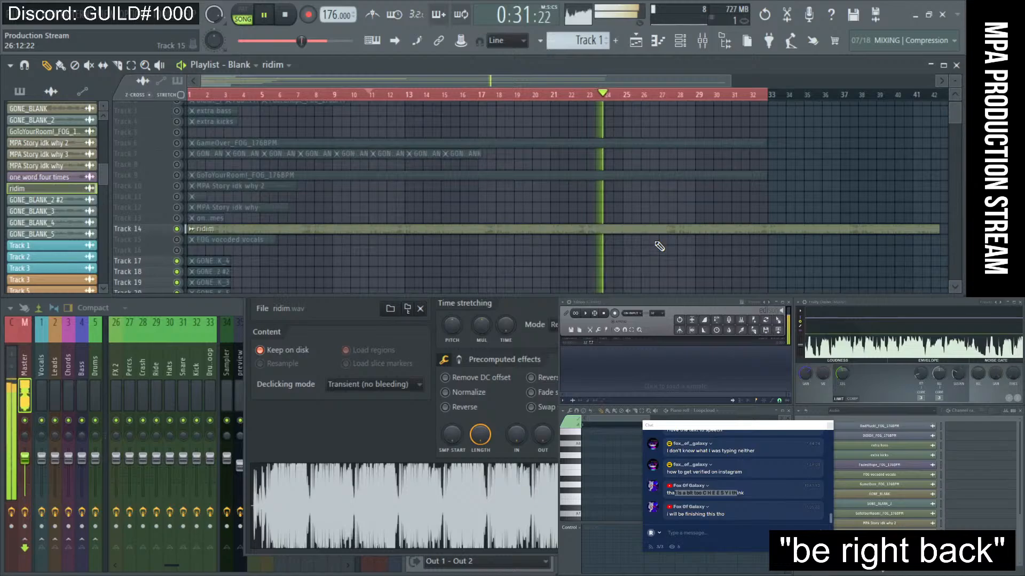
scroll(659, 246, "up", 1)
scroll(660, 246, "up", 2)
scroll(660, 246, "down", 1)
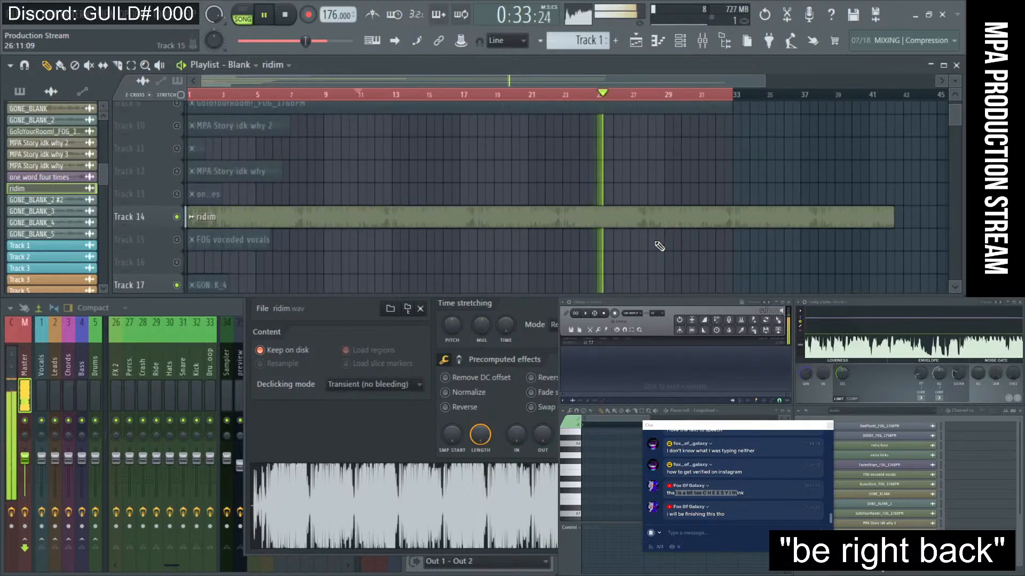
scroll(659, 246, "up", 2)
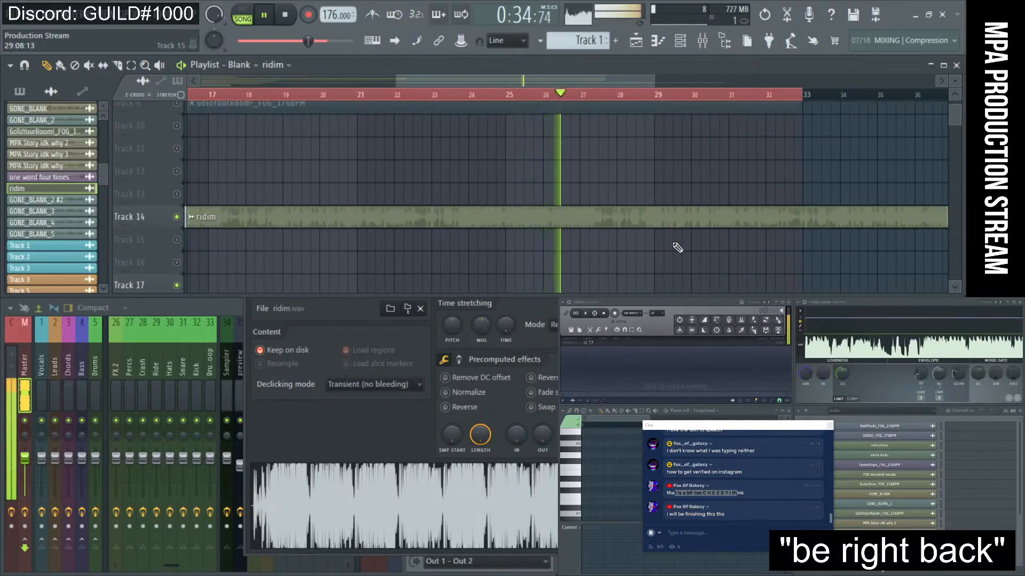
key("space")
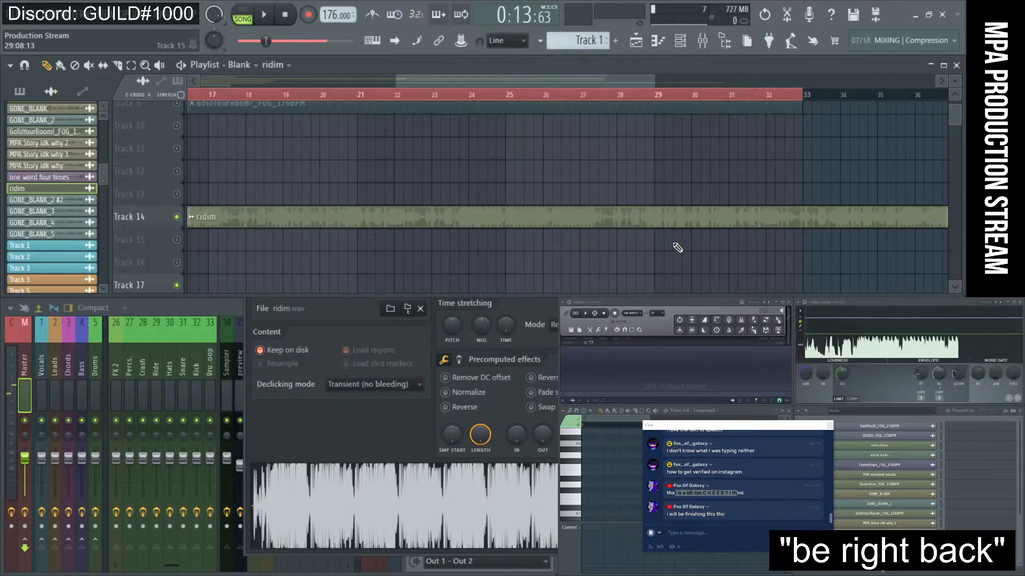
- Replay the ridim clip from bar 11 and stop around bar 24
key("space")
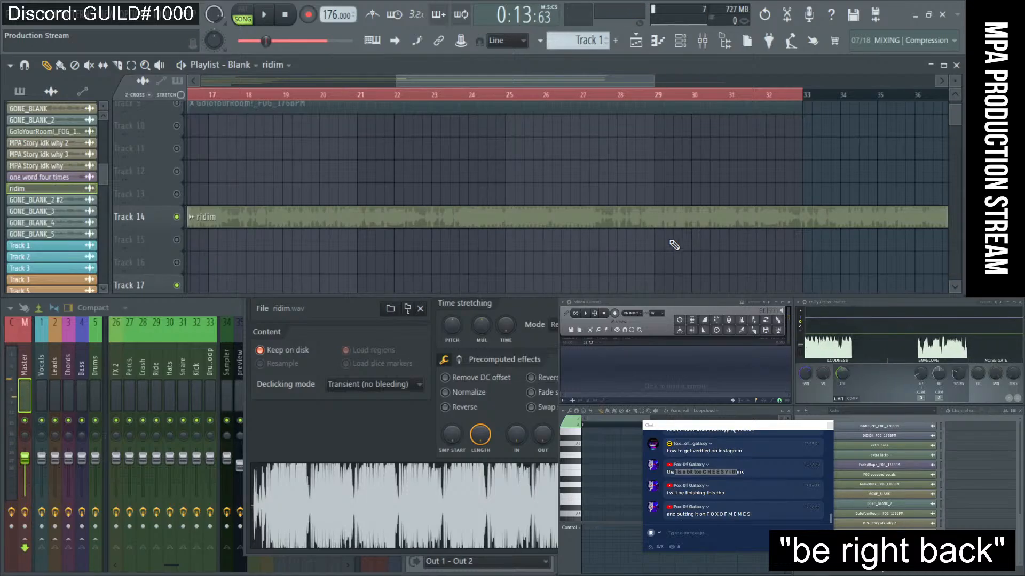
key("space")
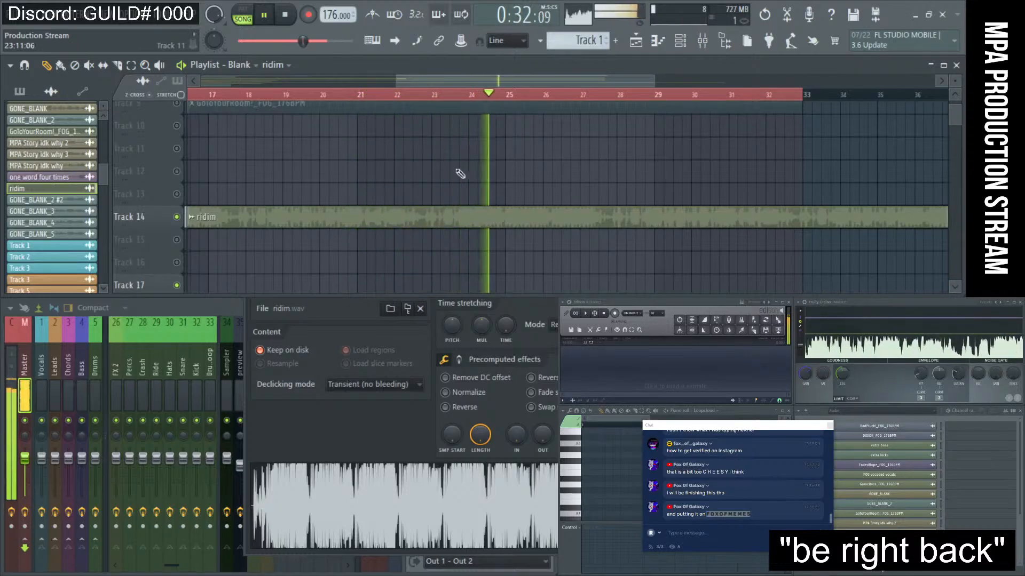
key("space")
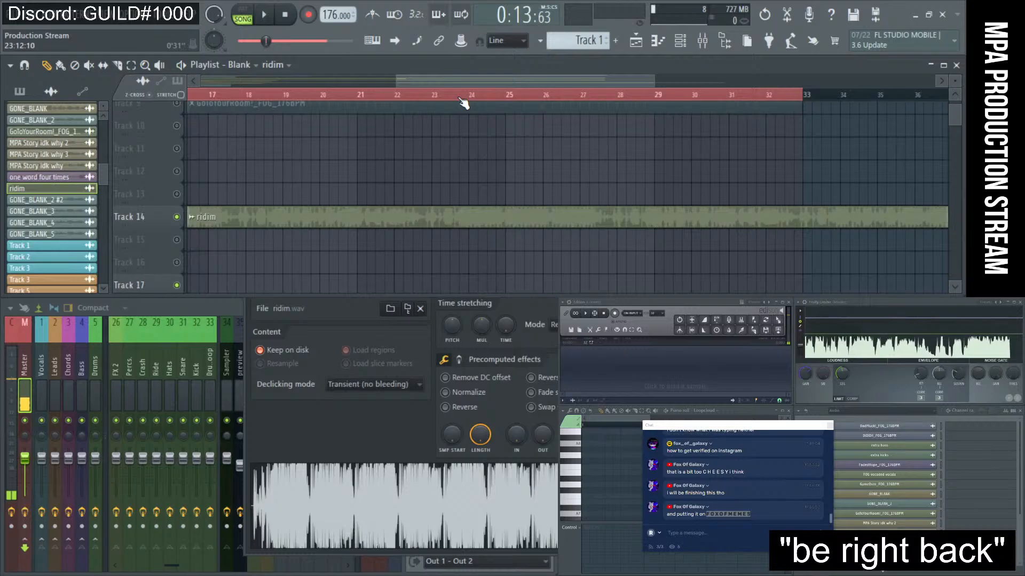
- Play short ridim passages starting from about 23:08 and from bar 23
scroll(461, 136, "up", 2)
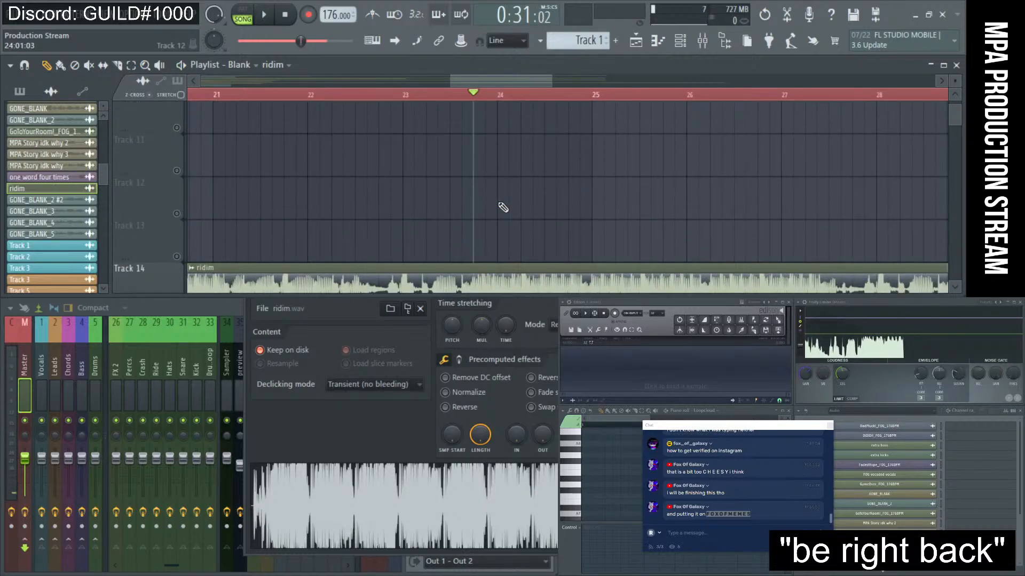
left_click(450, 95)
key("space")
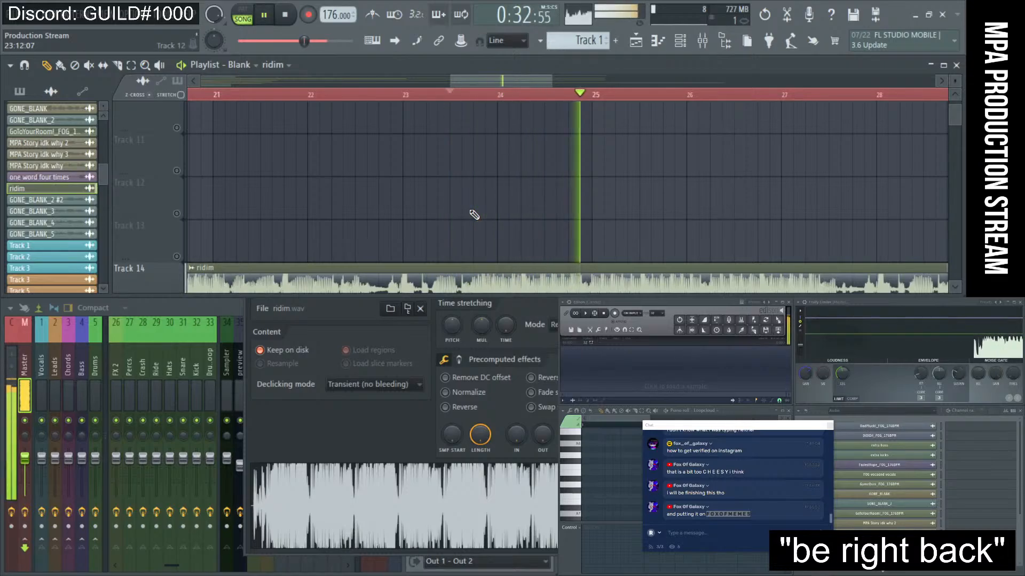
key("space")
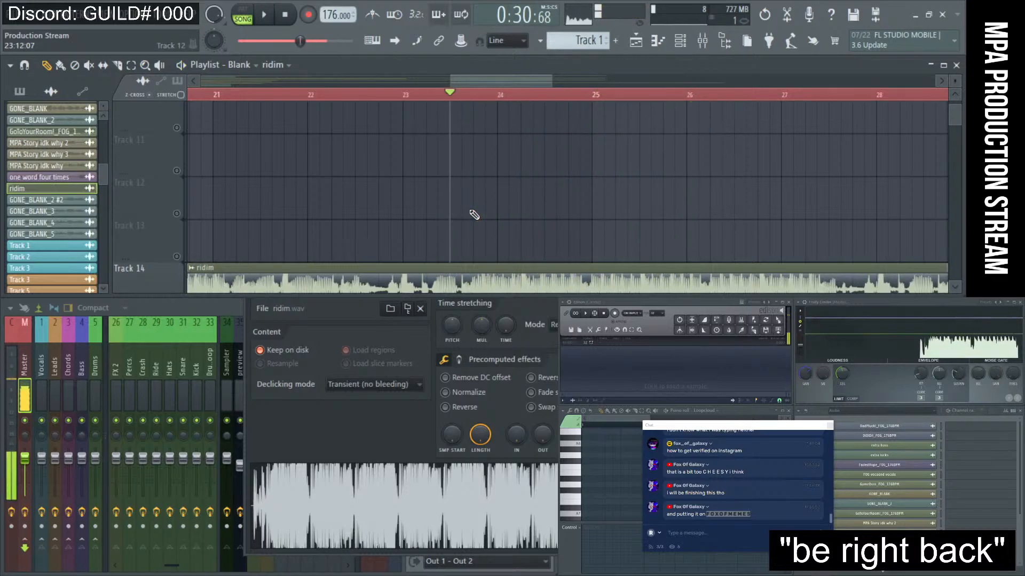
scroll(474, 215, "down", 2)
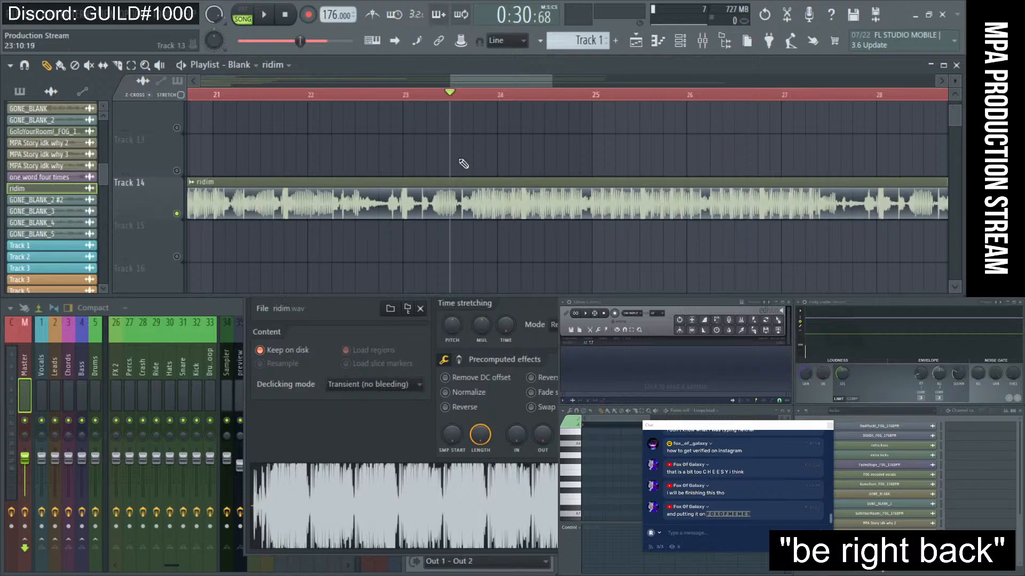
key("space")
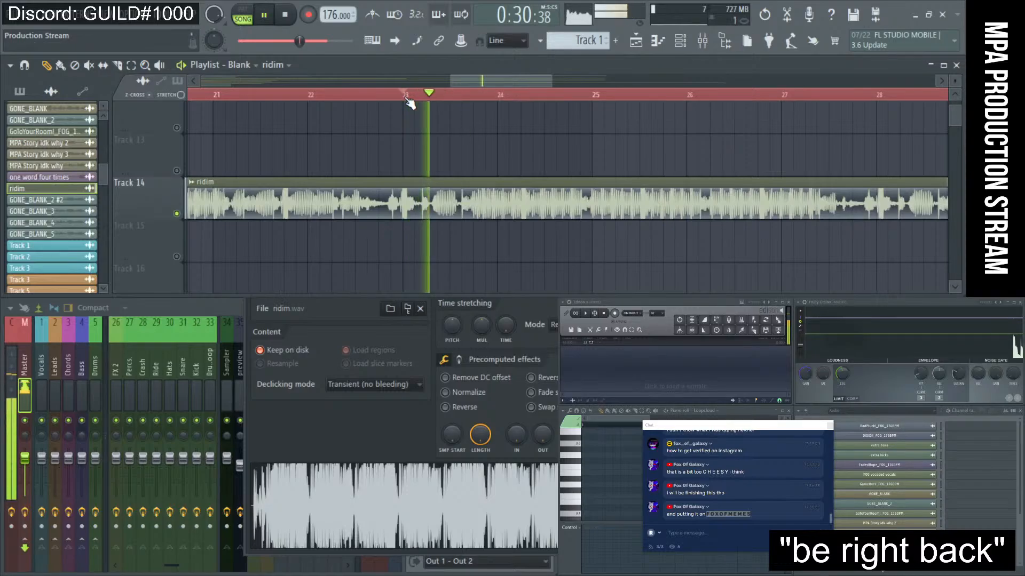
key("space")
scroll(442, 159, "down", 2)
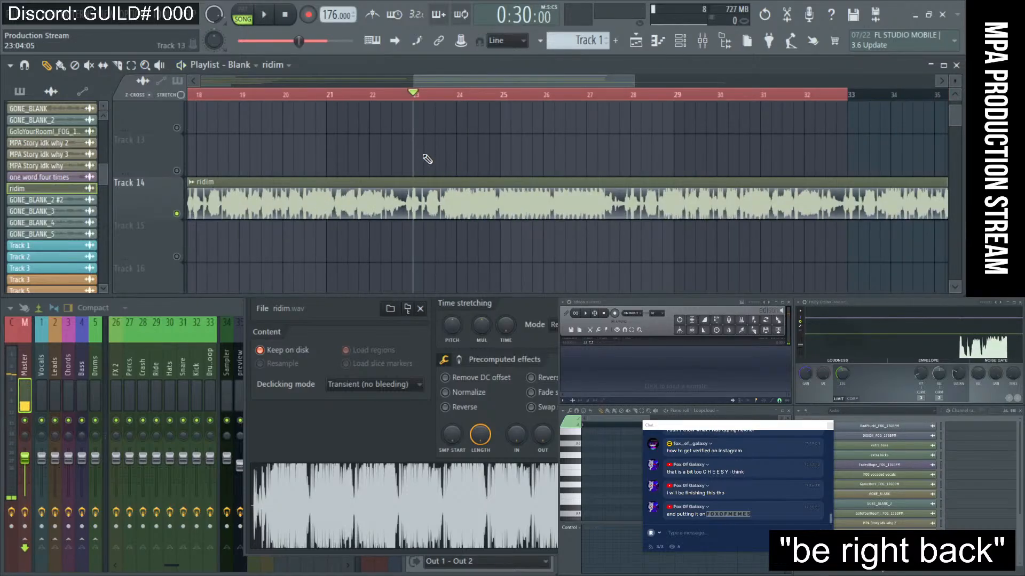
- Set the playback start to bar 25 and play the ridim clip past bar 29
scroll(535, 182, "up", 2)
left_click(463, 96)
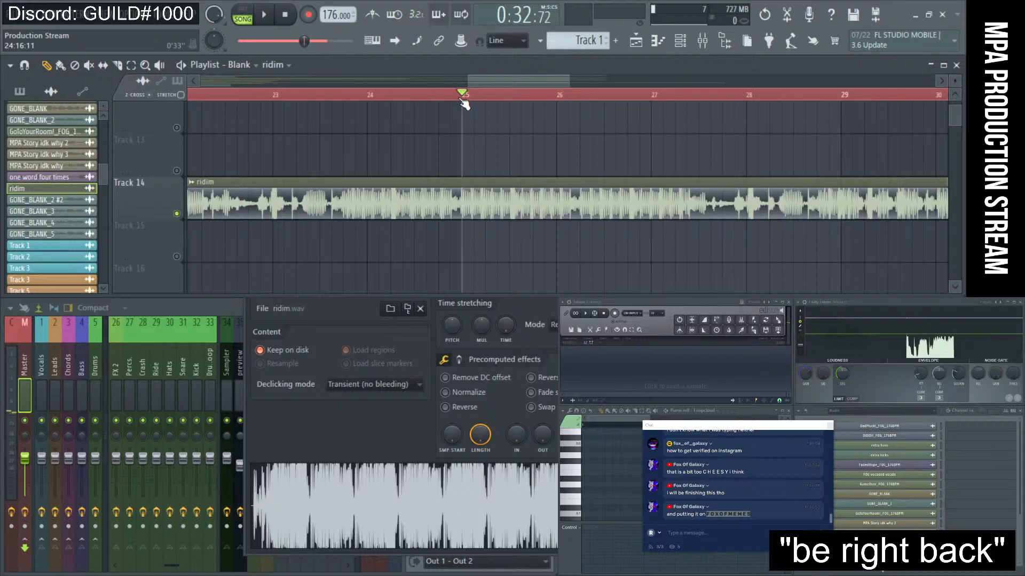
key("space")
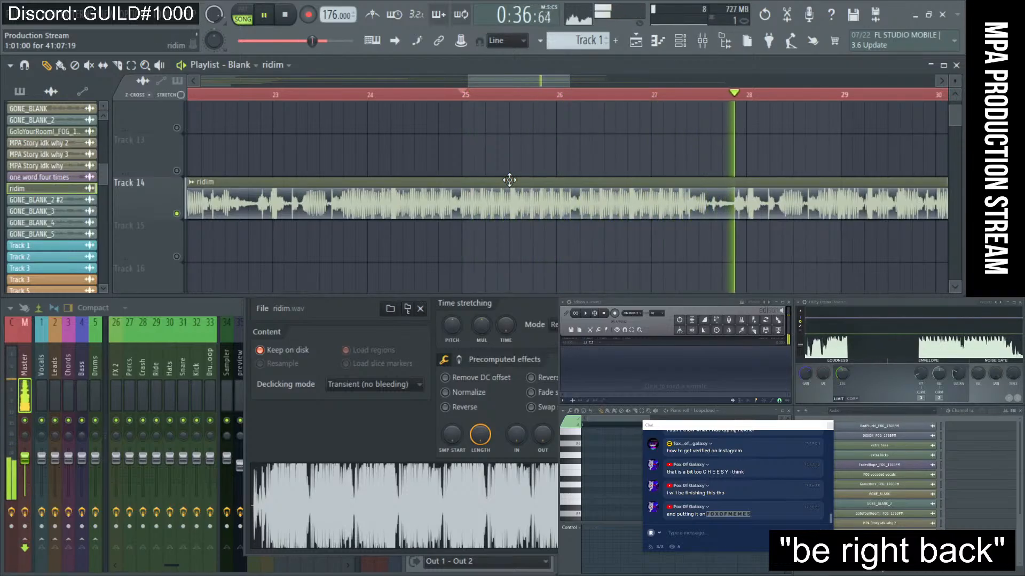
scroll(509, 180, "down", 2)
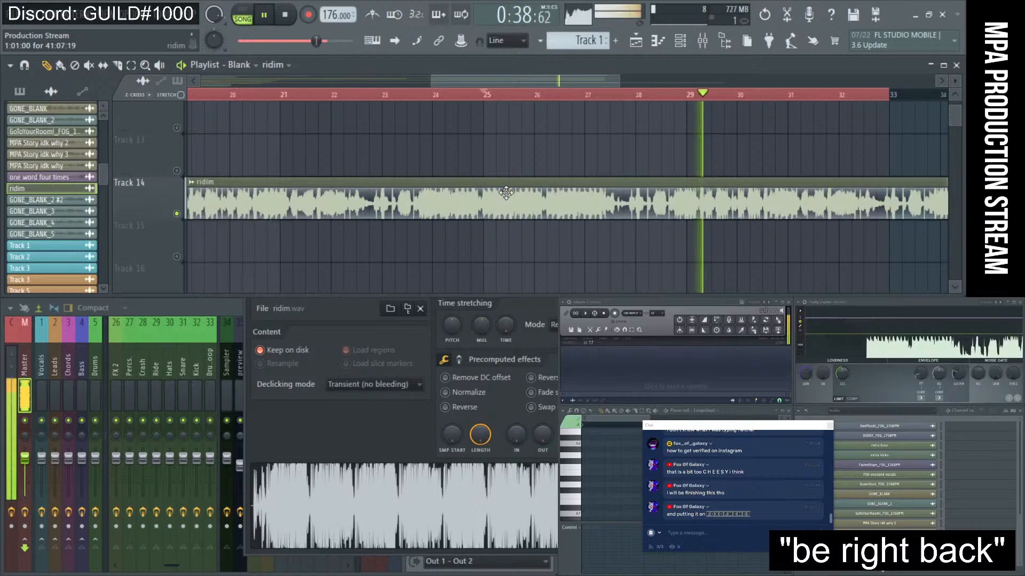
key("space")
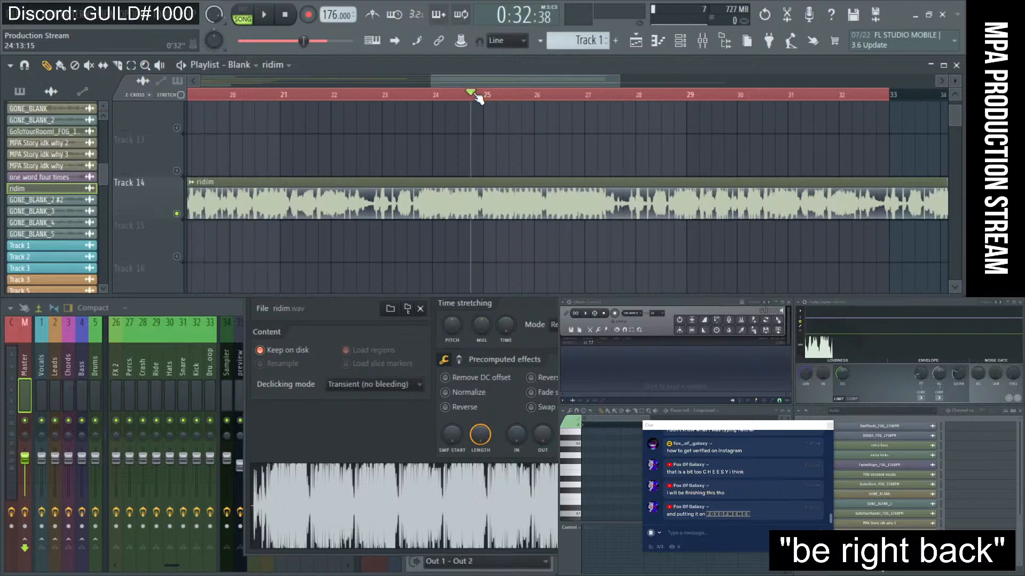
- Replay the ridim clip from about 24:12 and again from bar 25, and return playback to the song start
key("space")
key("space")
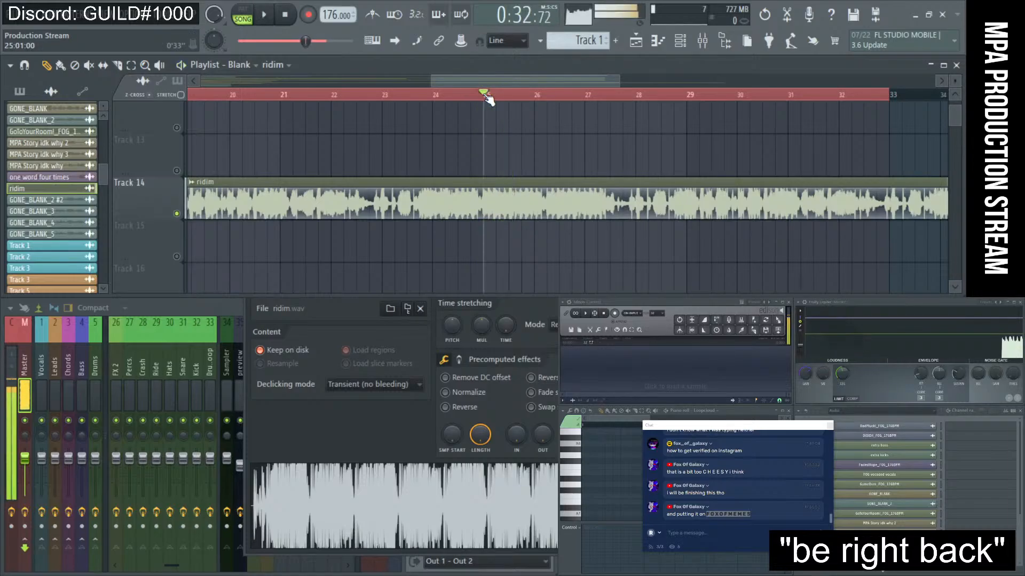
key("space")
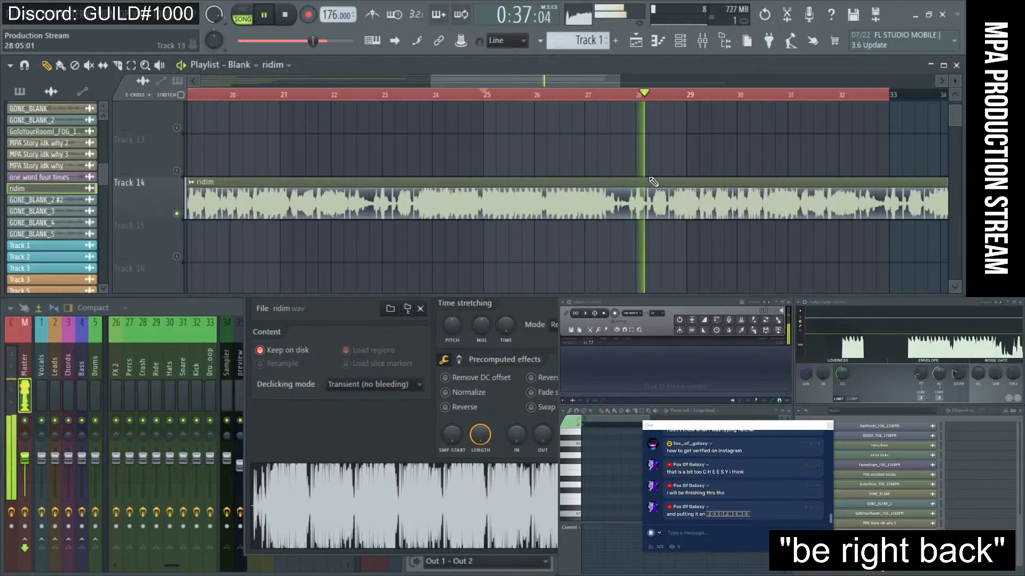
scroll(507, 188, "down", 3)
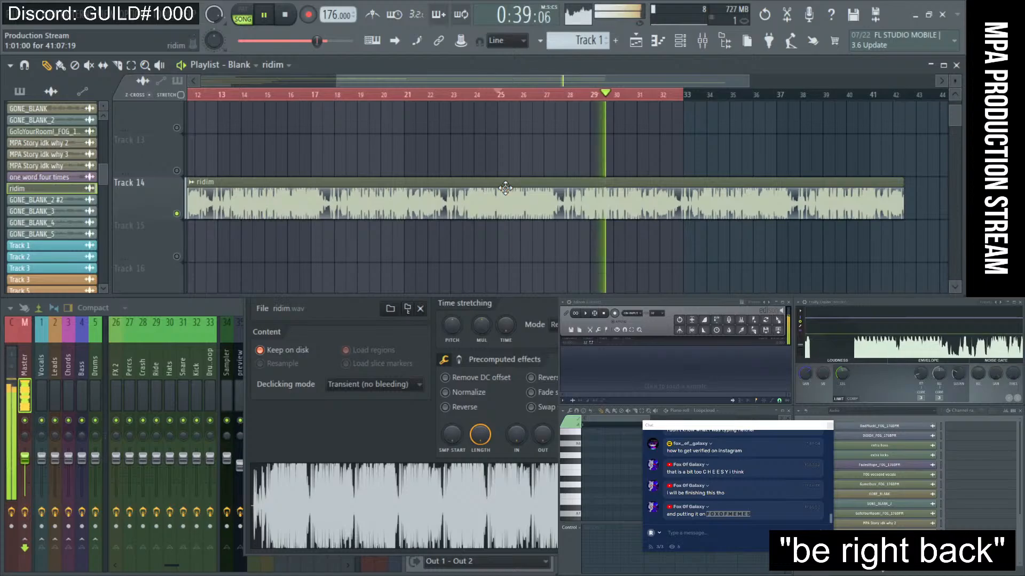
key("space")
left_click(281, 16)
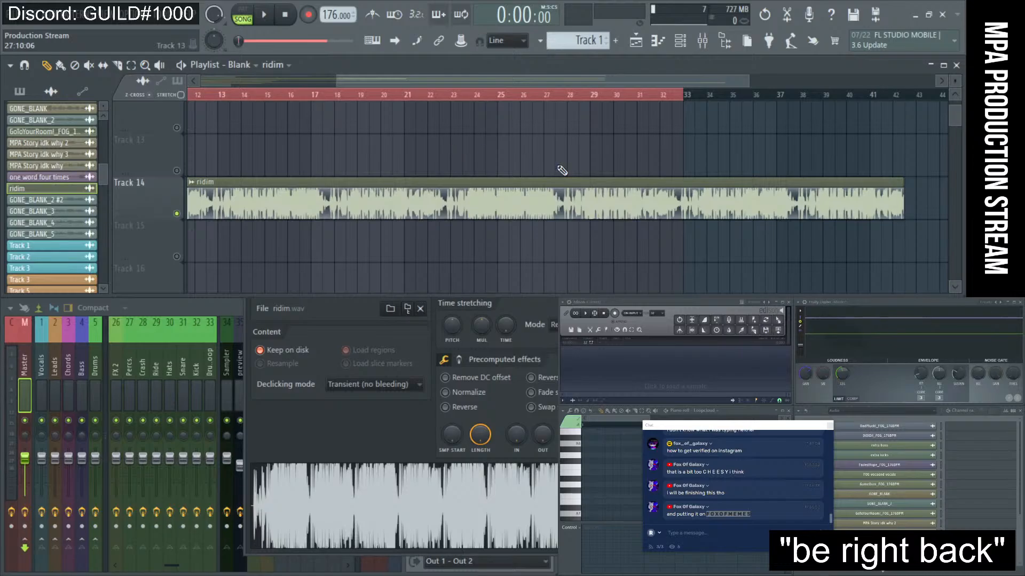
- Move the playback start back to bar 25 and play the ridim passage there briefly
left_click(450, 96)
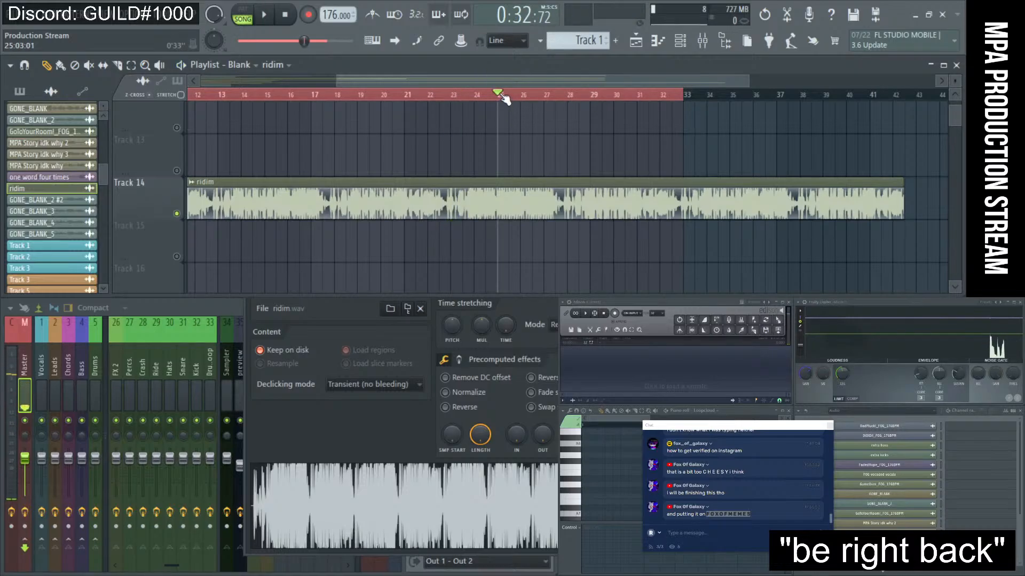
key("space")
key("space")
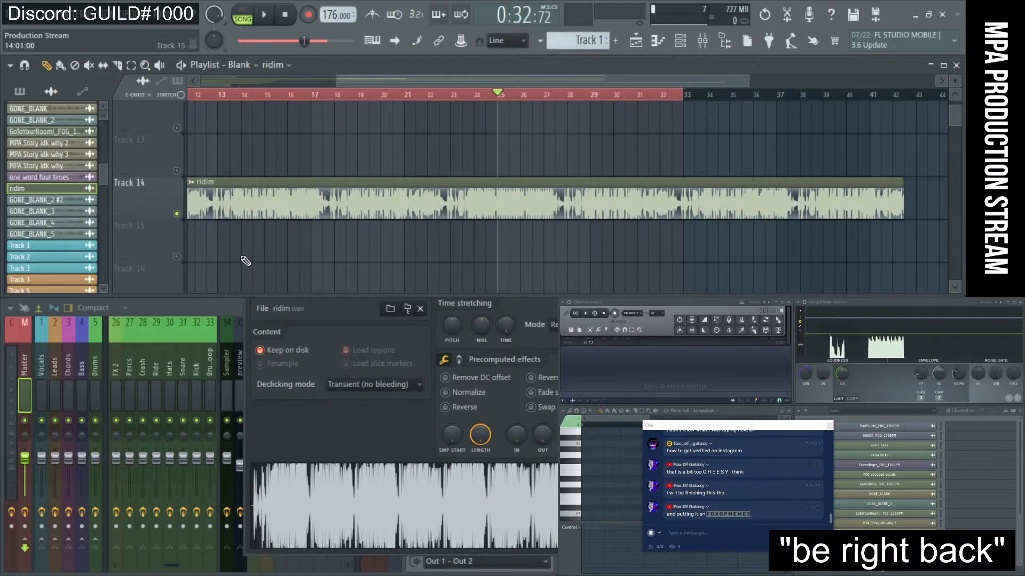
- Extend the playlist time selection past the end of the ridim clip, to about bar 43, and play the clip's ending from bar 33
scroll(263, 215, "down", 2)
scroll(263, 216, "down", 3)
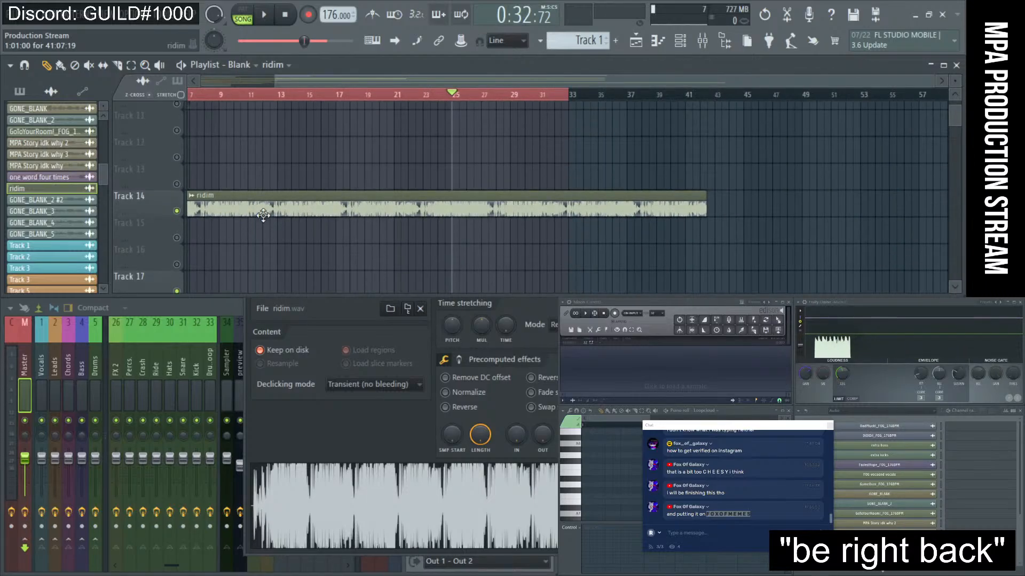
scroll(263, 216, "down", 2)
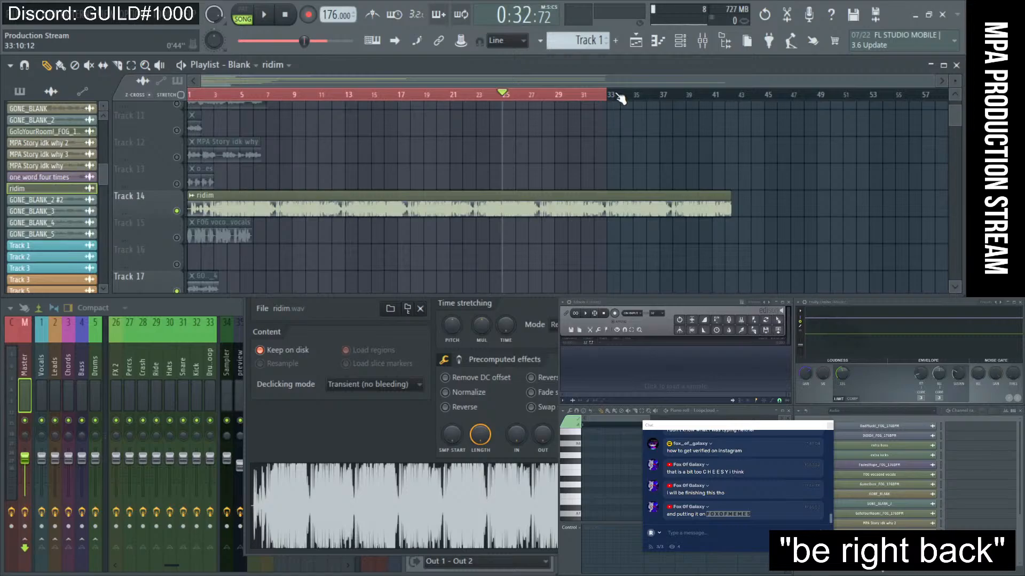
left_click_drag(619, 99, 738, 98)
key("space")
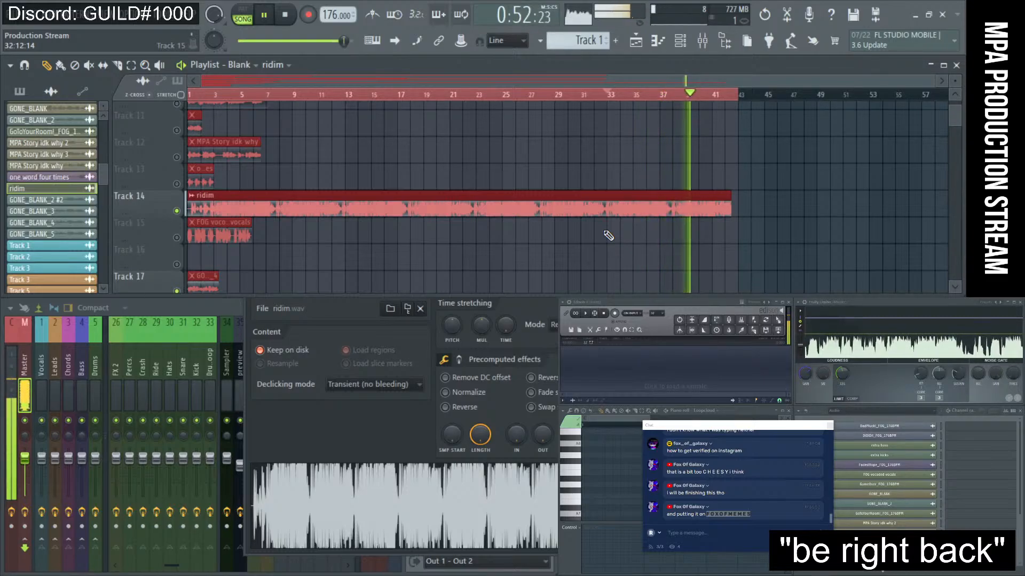
key("space")
- Mute track 14, unmute track 15 and play the FOG vocoded vocals clip from the start
left_click(179, 211)
left_click(179, 237)
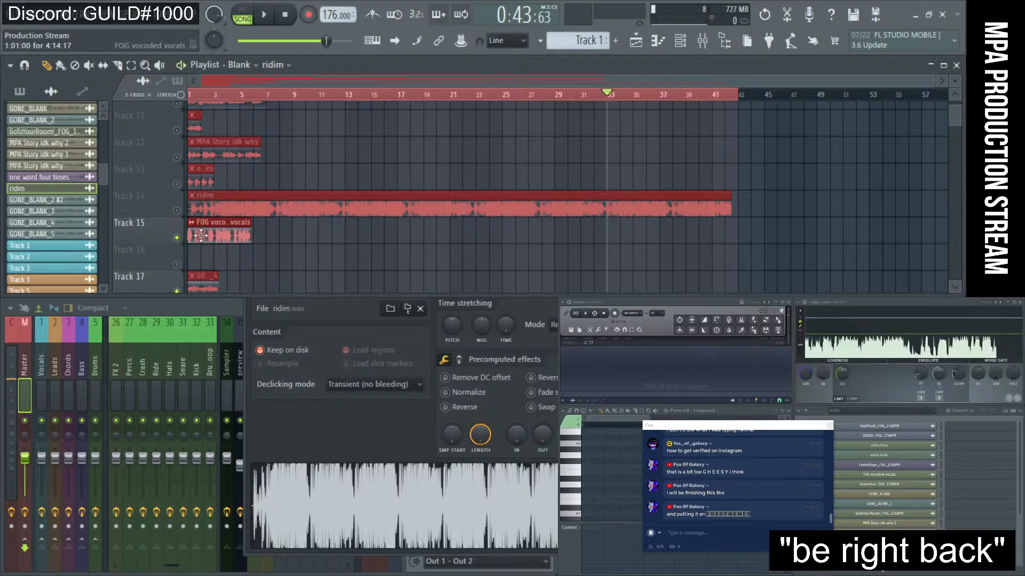
key("space")
key("space")
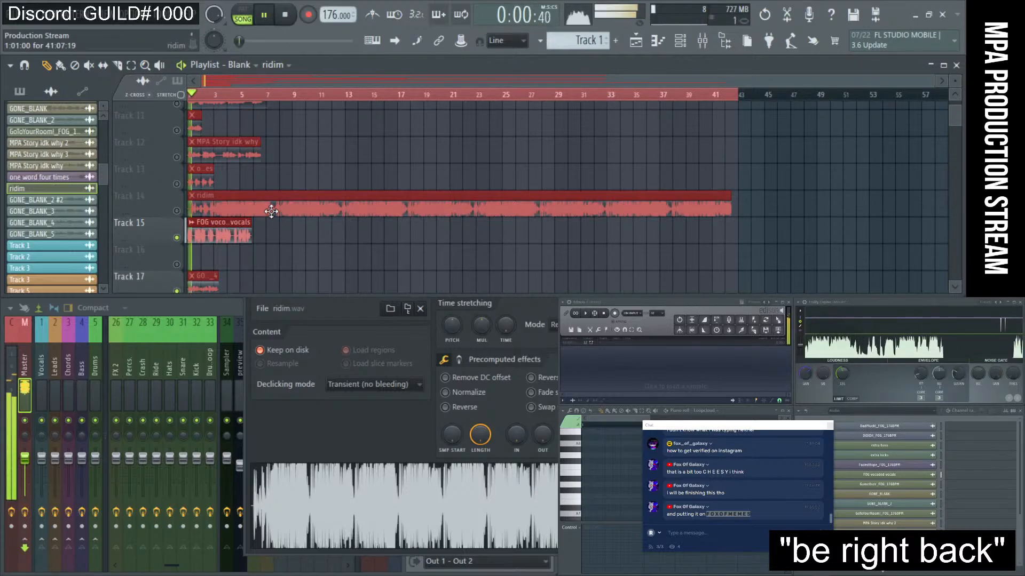
- Inspect the FOG vocoded vocals channel settings and waveform while playing the clip from the start, and close the settings
double_click(217, 235)
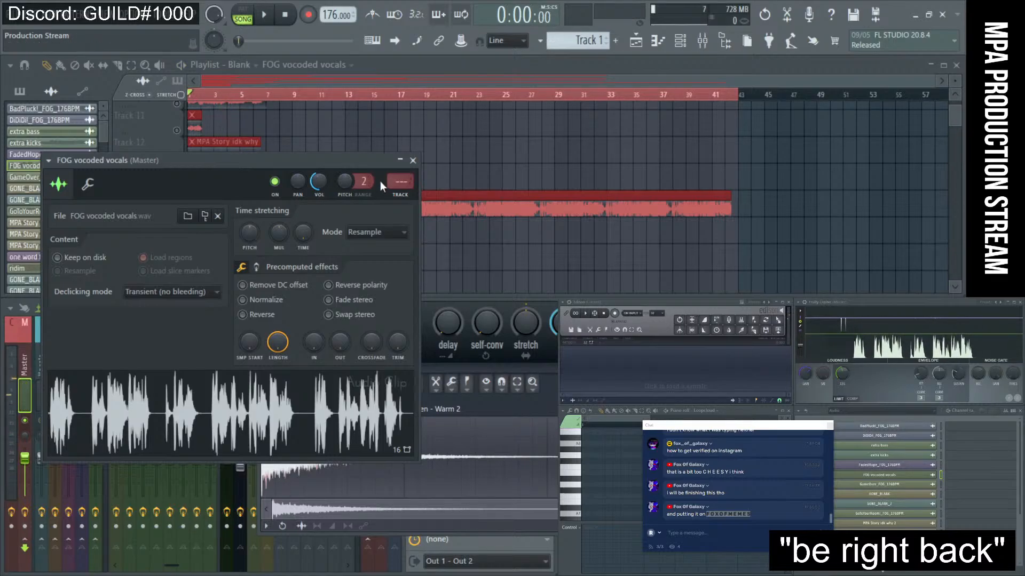
left_click_drag(333, 161, 694, 165)
key("space")
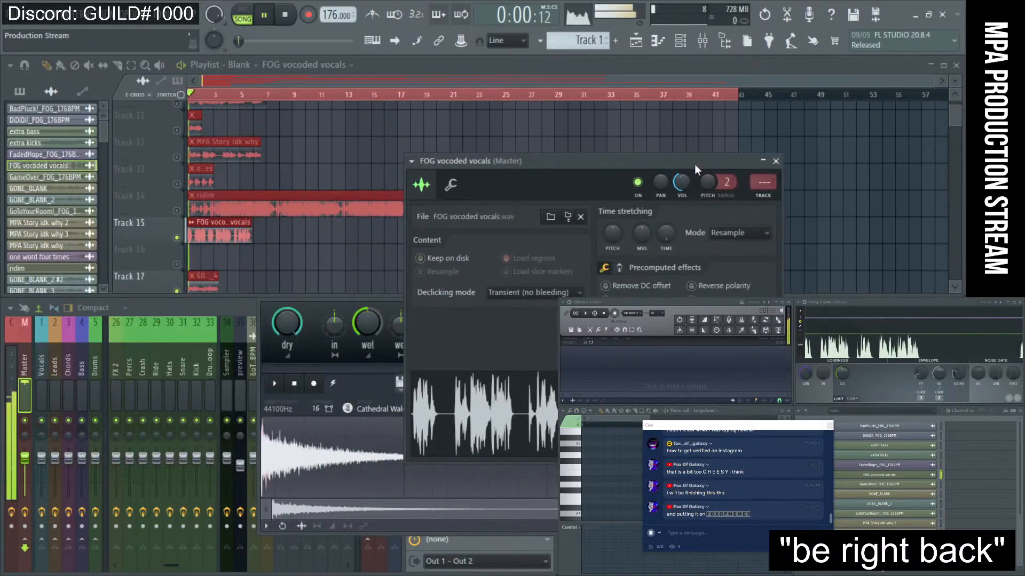
left_click_drag(263, 248, 110, 217, "ctrl")
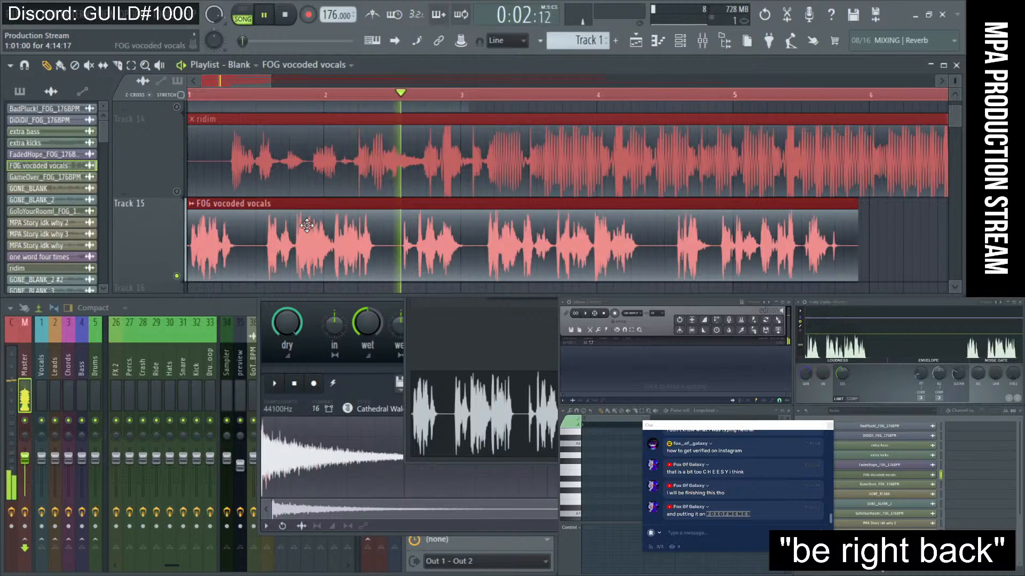
left_click(484, 337)
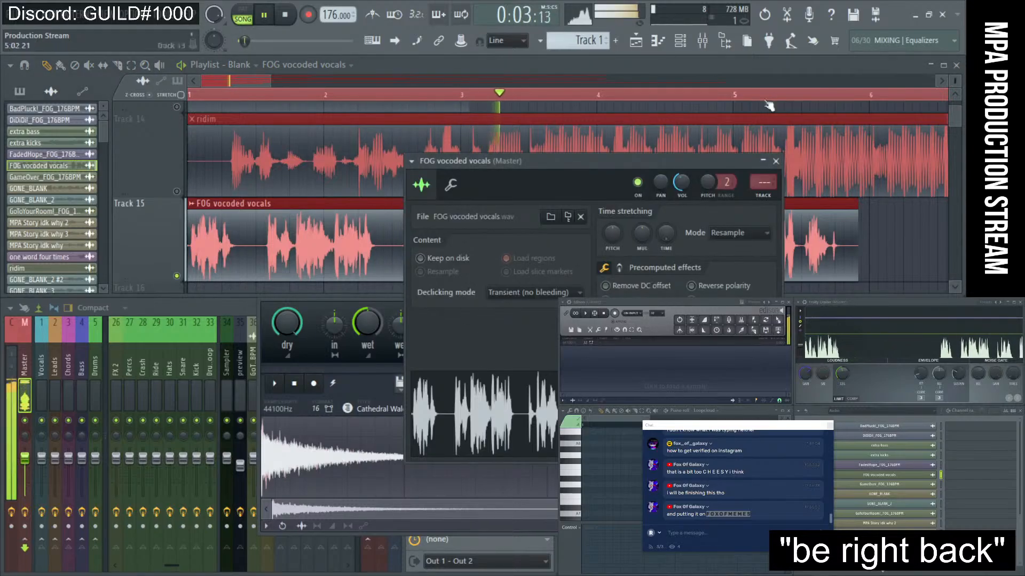
left_click(776, 161)
key("space")
- Route the FOG vocoded vocals channel to mixer track 38, load Fruity parametric EQ 2 in its slot 4 and start playback
double_click(353, 227)
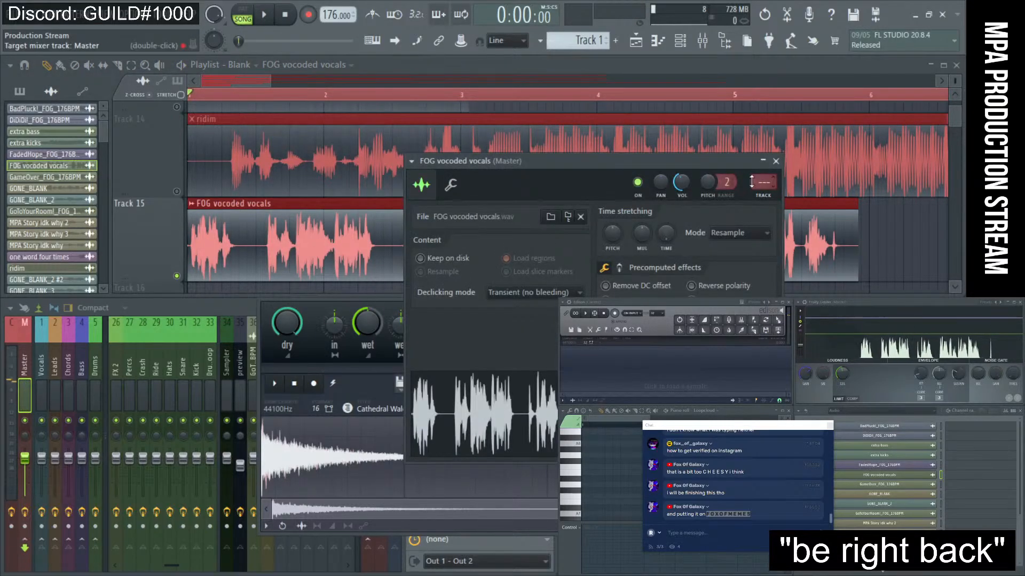
left_click(764, 195)
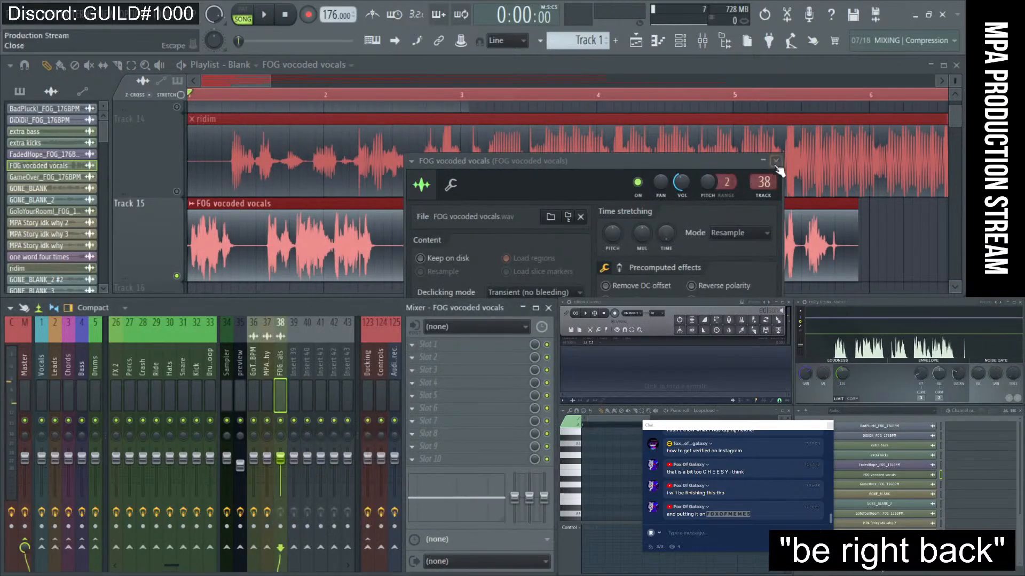
left_click(435, 383)
left_click(611, 473)
key("space")
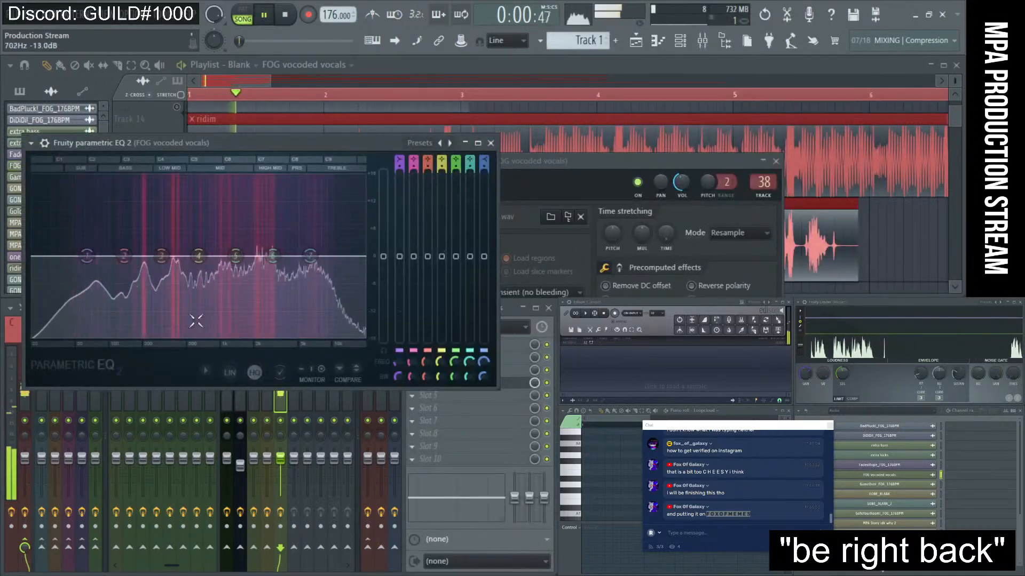
- Dip EQ band 6 near 2.9 kHz on the FOG vocoded vocals and replay the clip from the start
key("space")
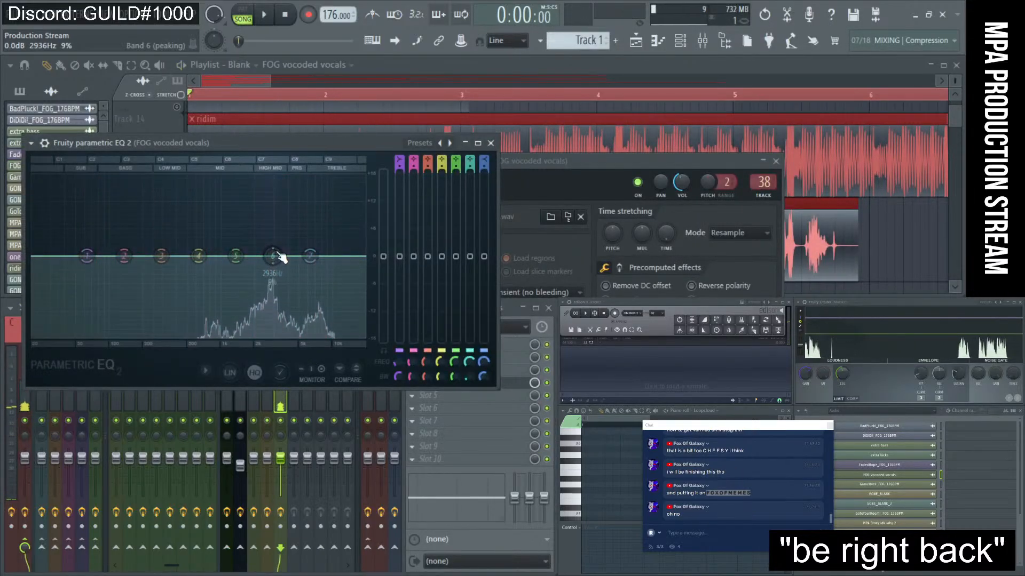
key("space")
mouse_move(280, 258)
left_mouse_down()
mouse_move(249, 215)
mouse_move(217, 213)
mouse_move(318, 213)
mouse_move(273, 198)
mouse_move(238, 203)
mouse_move(270, 198)
mouse_move(272, 277)
left_mouse_up()
key("space")
key("space")
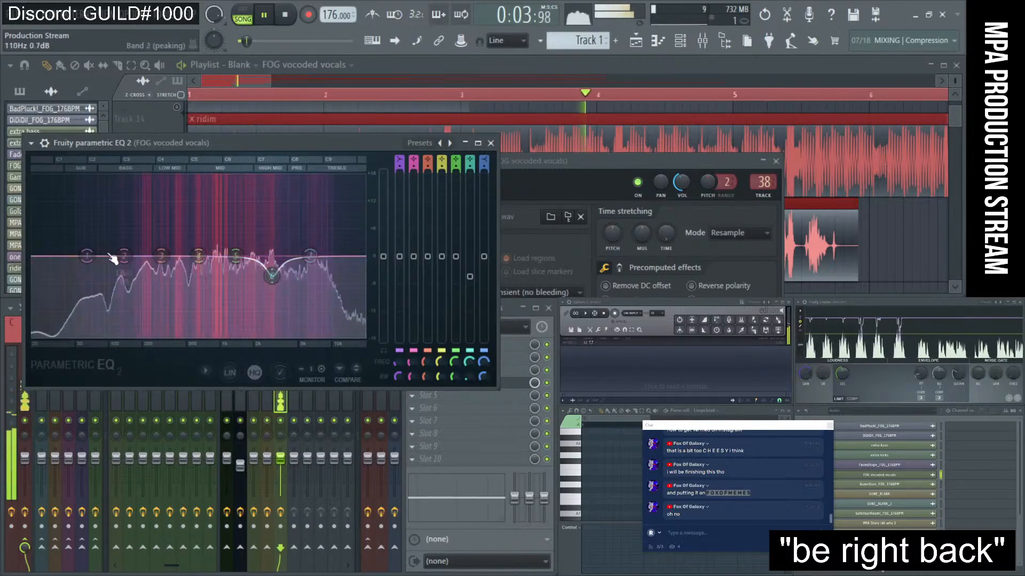
- Change EQ band 1 to a high-pass filter with its cutoff at about 113 Hz during playback, and close the EQ
key("space")
right_click(87, 257)
mouse_move(114, 291)
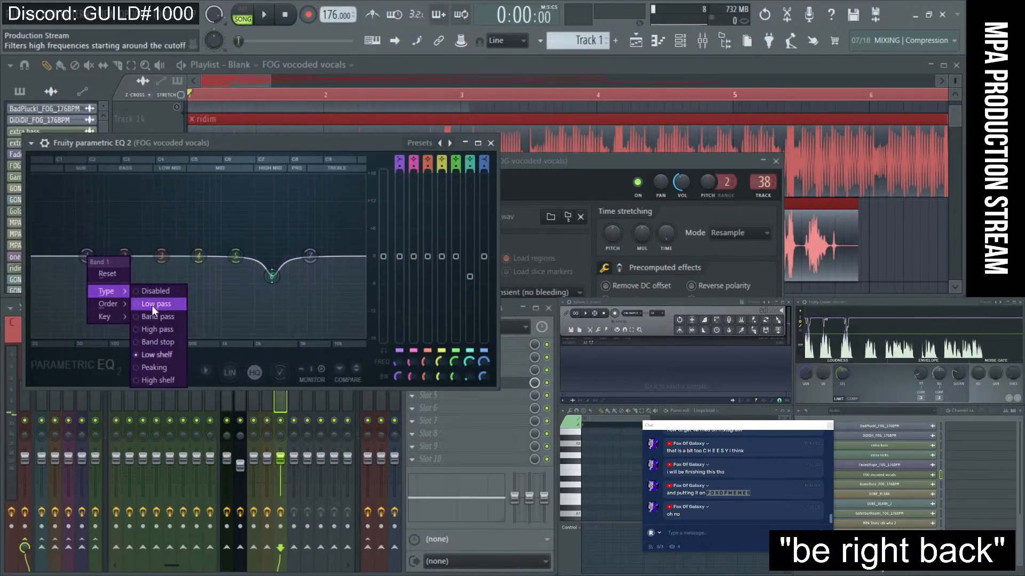
left_click(155, 329)
key("space")
left_click_drag(87, 257, 113, 256)
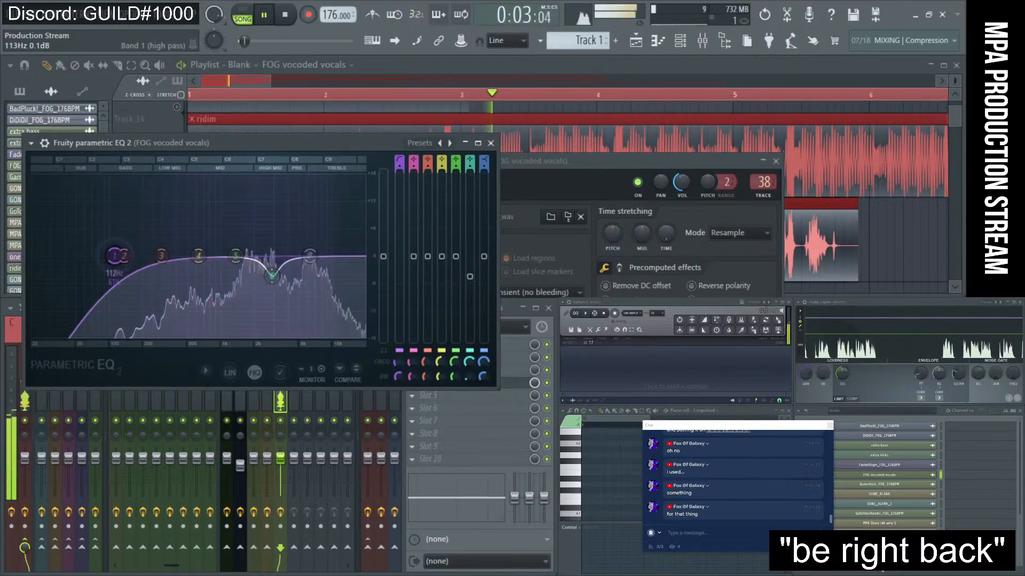
left_click(491, 143)
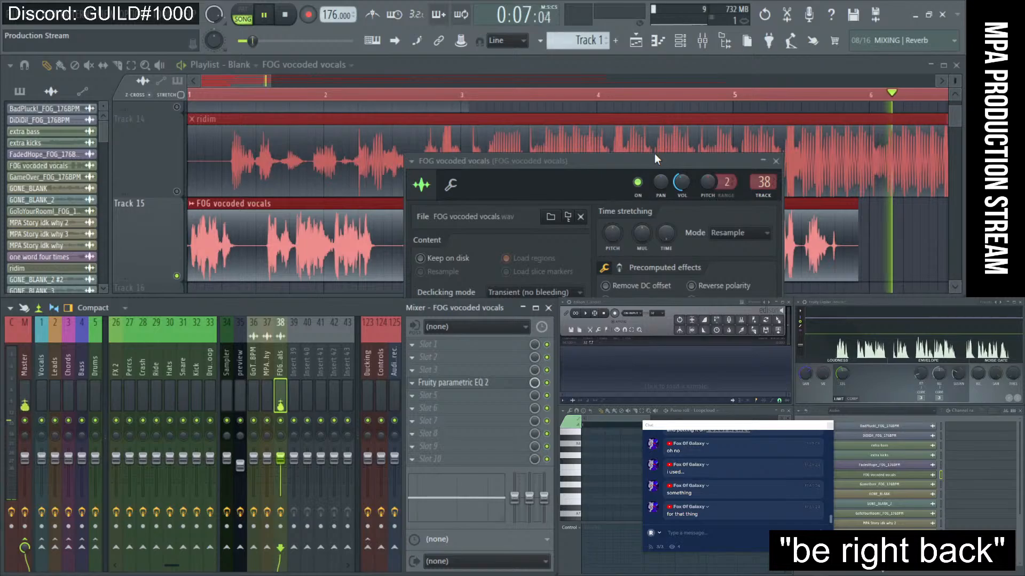
- Close the channel settings, reopen the vocal EQ, pull band 5 down, adjust it during playback, and close the EQ
key("space")
left_click(445, 244)
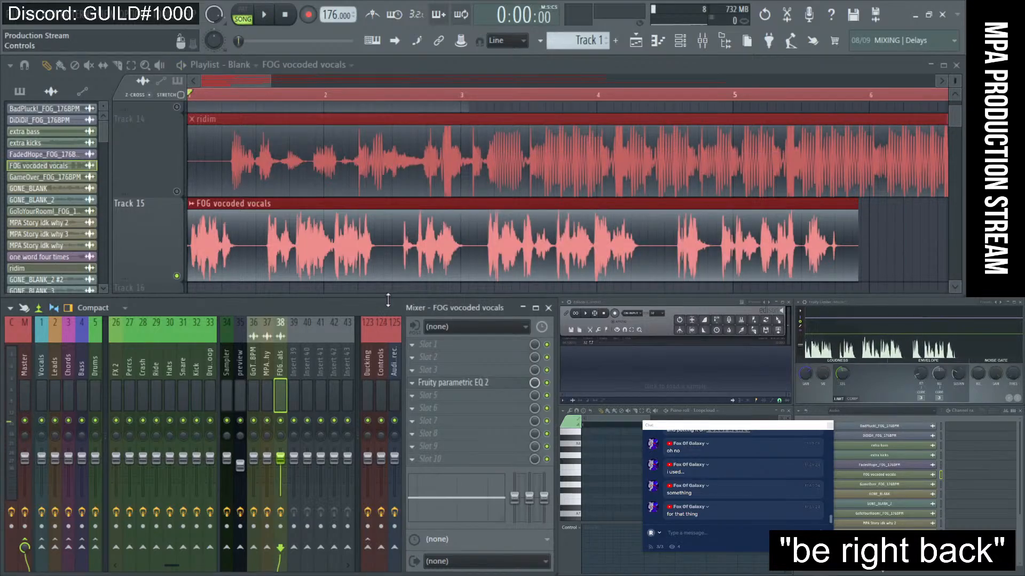
left_click(477, 388)
left_click_drag(258, 229, 208, 302)
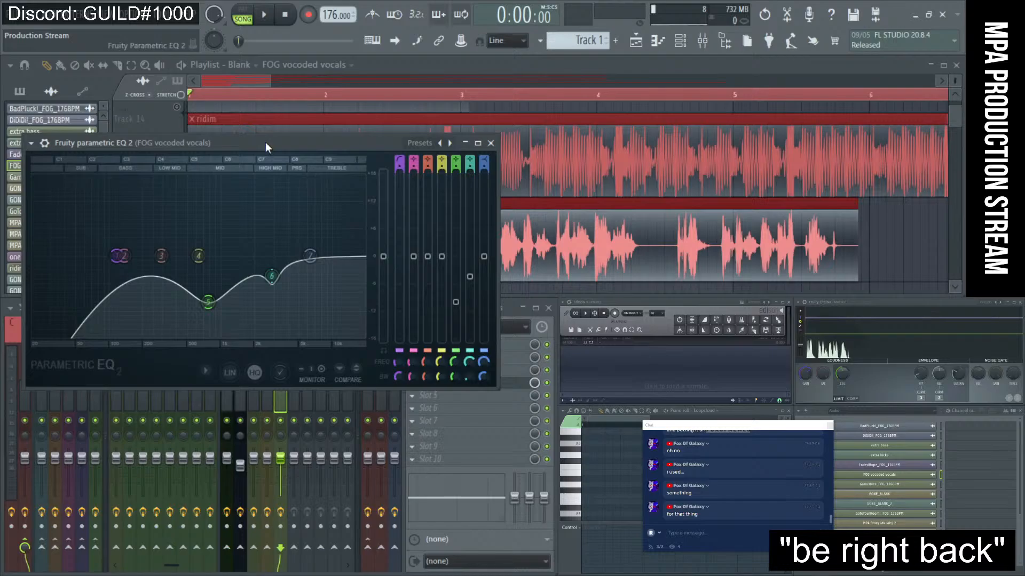
left_click_drag(265, 142, 338, 306)
key("space")
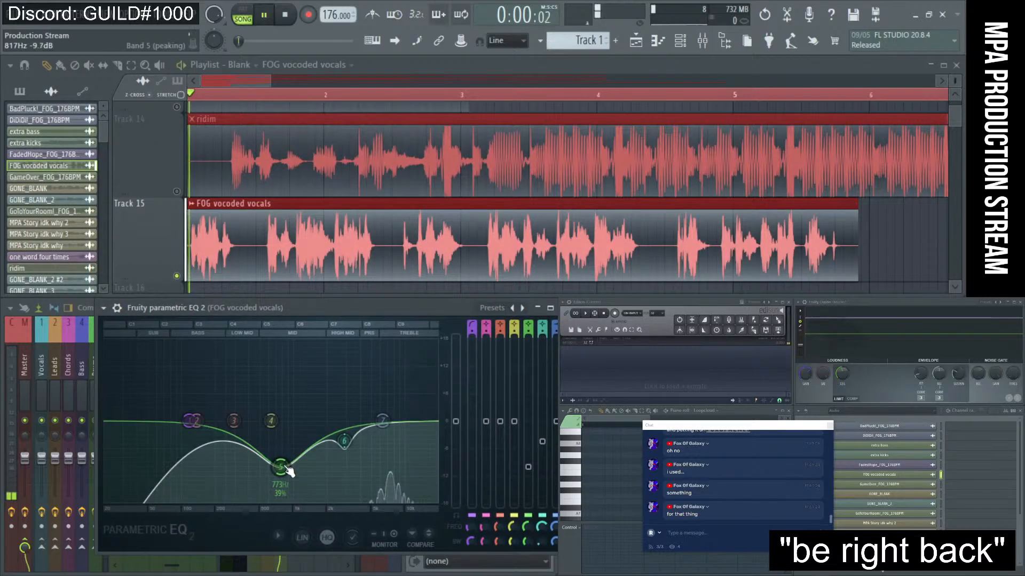
left_click_drag(280, 467, 412, 412)
left_click(563, 308)
key("space")
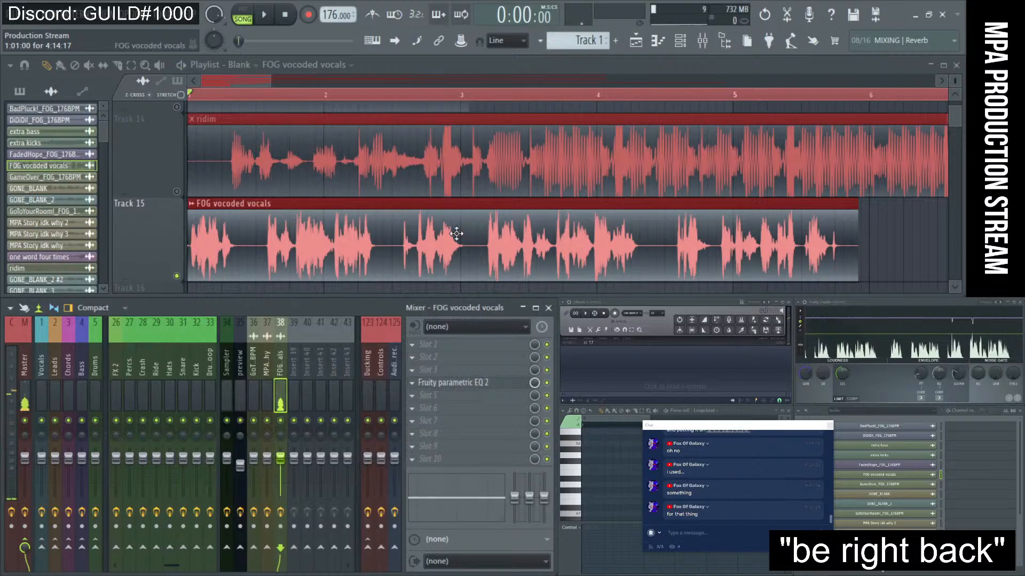
- Try the FOG vocoded vocals clip reversed, restore its normal direction, play it again and close the channel settings
scroll(437, 228, "down", 4)
double_click(411, 233)
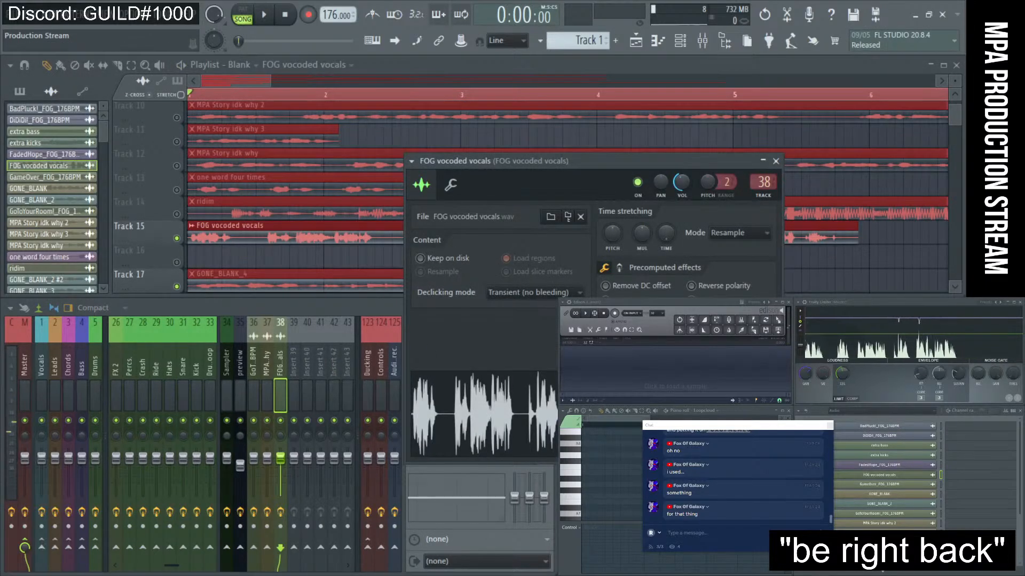
key("space")
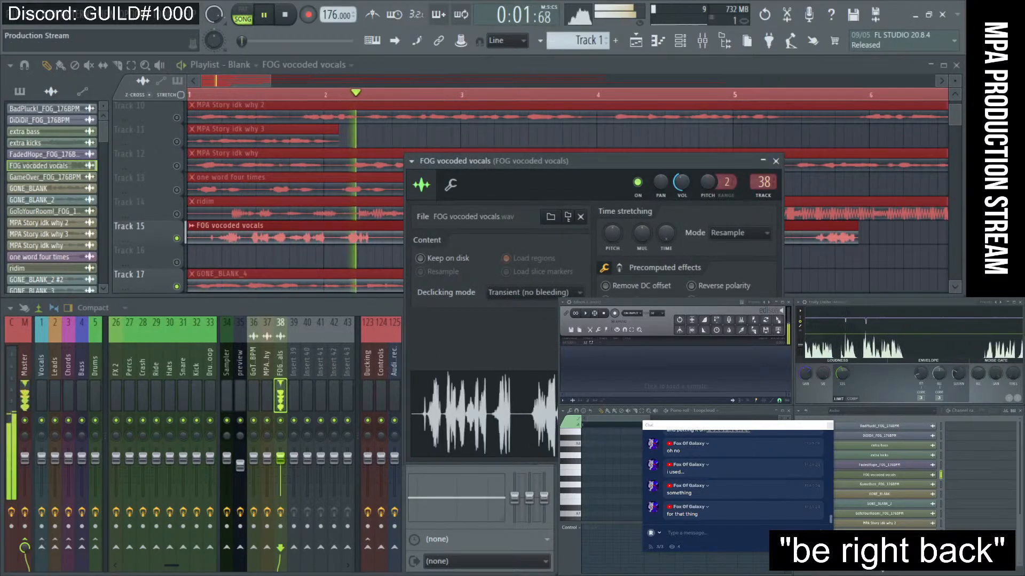
key("space")
left_click(605, 314)
key("space")
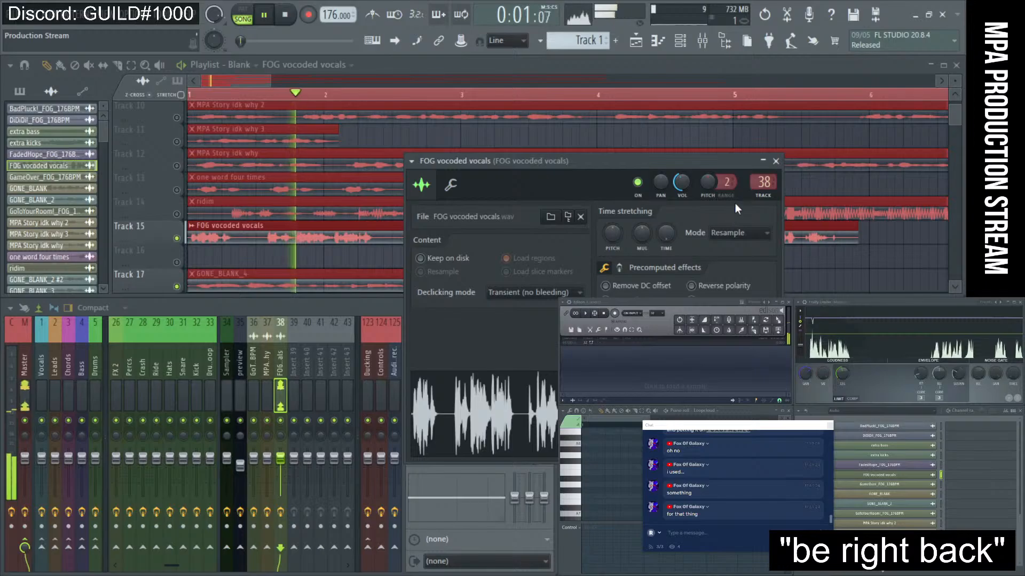
left_click(776, 160)
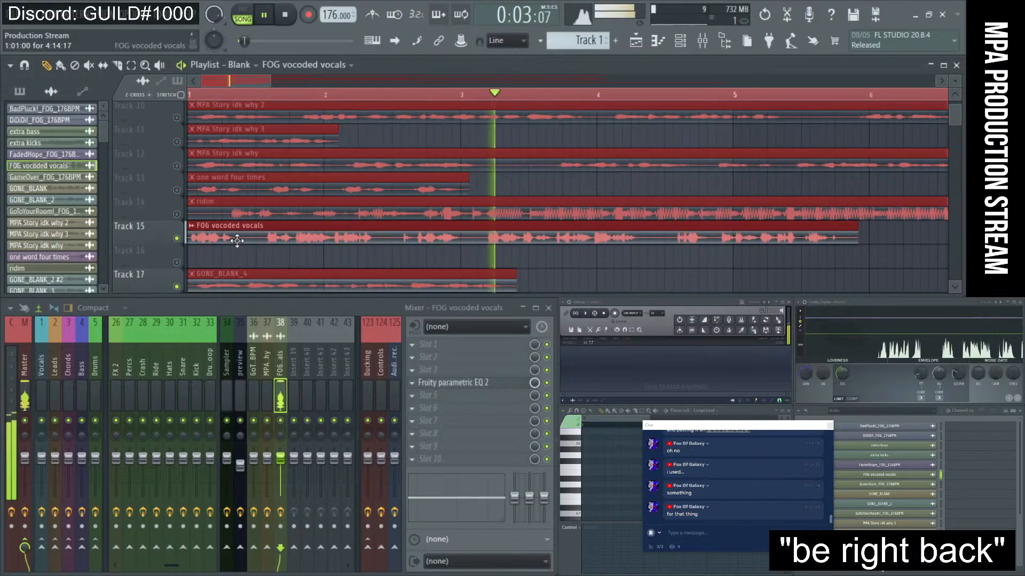
key("space")
- Mute track 15, deselect all clips and play the GONE_BLANK clips on tracks 17 to 20
scroll(270, 224, "down", 4)
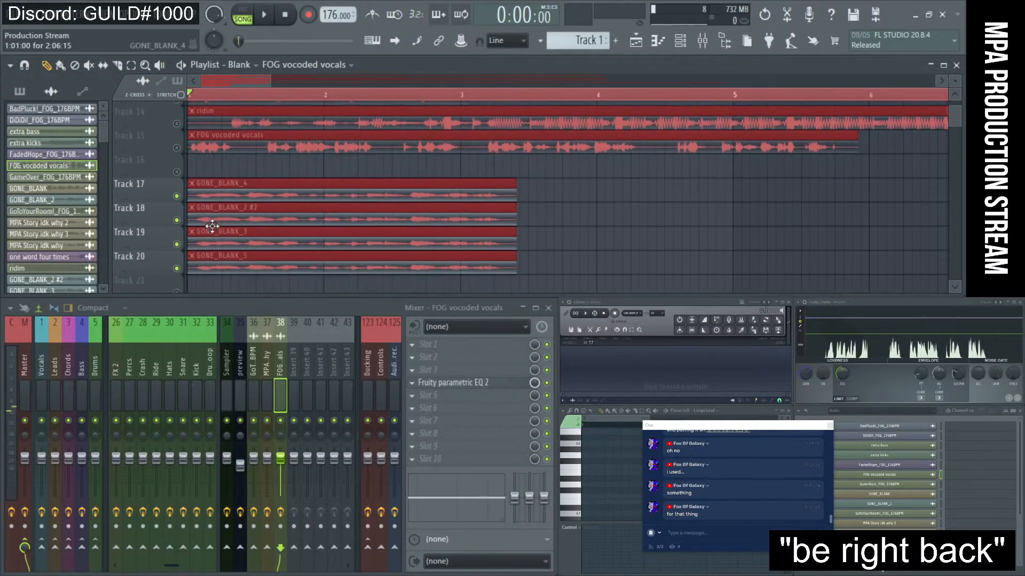
left_click(522, 284)
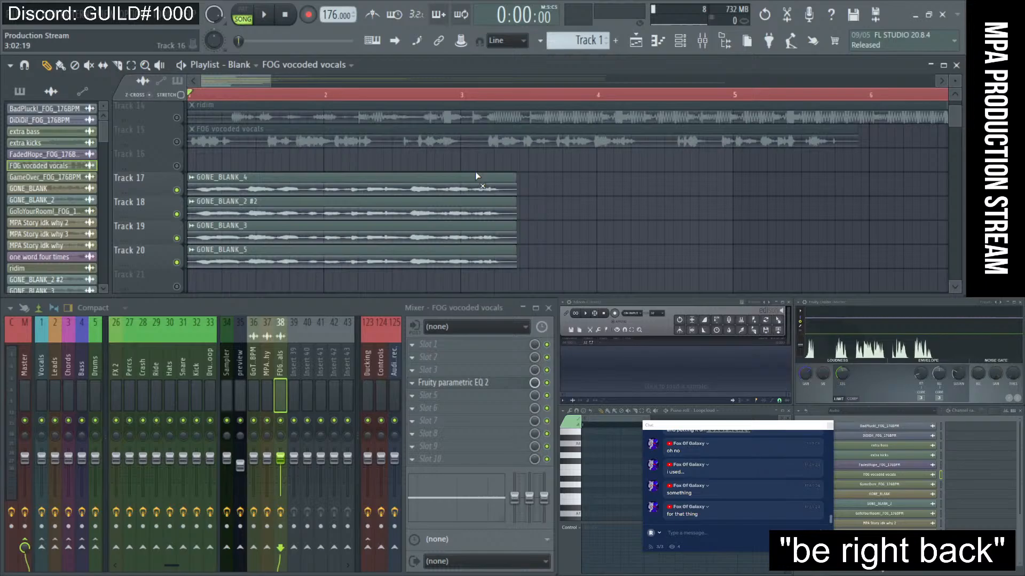
key("space")
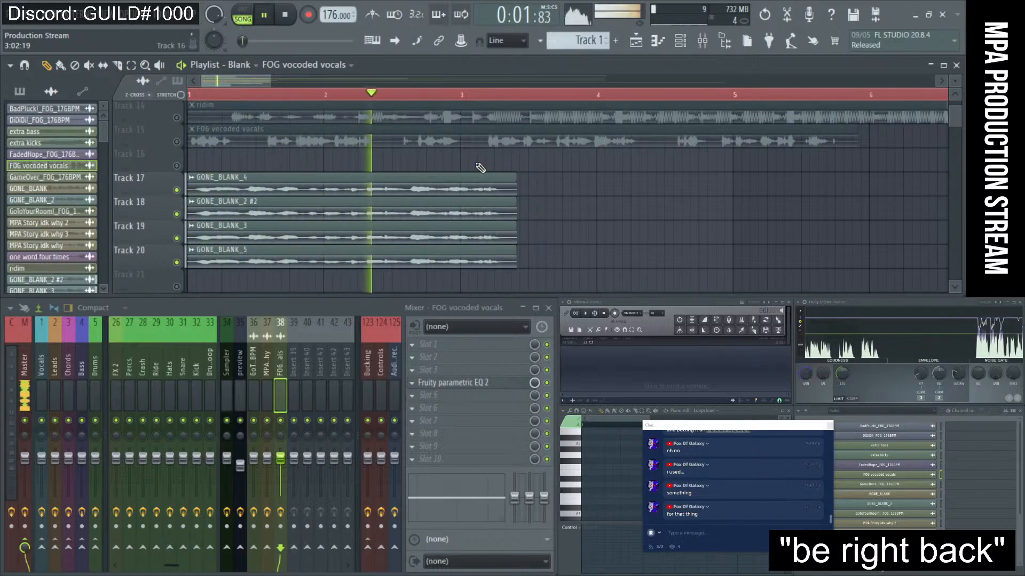
key("space")
- Mute the four GONE_BLANK clips on tracks 17 to 20 and turn all the other playlist tracks back on
left_click_drag(476, 166, 480, 264)
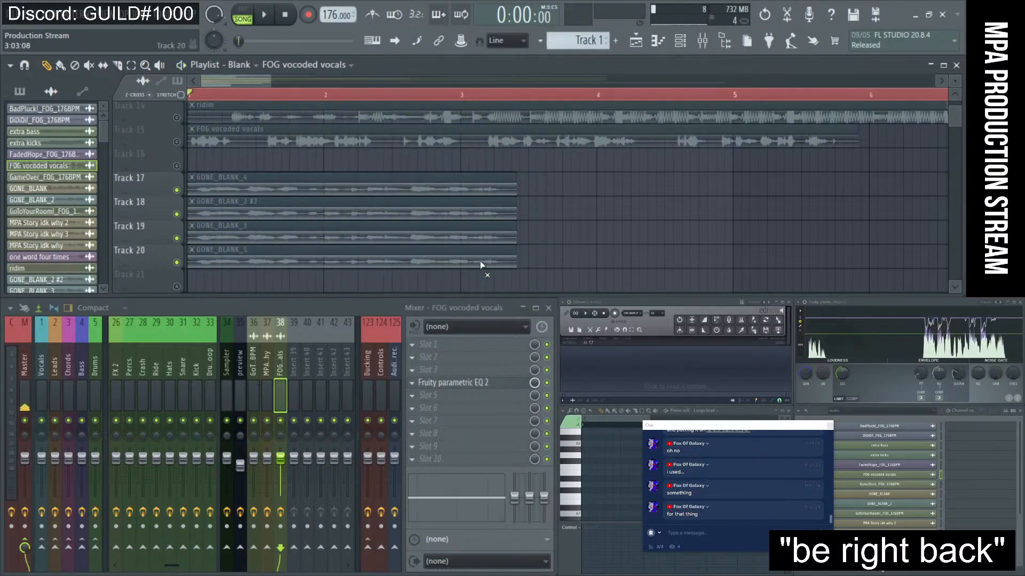
right_click(179, 215)
right_click(179, 215)
- Move the two FadedHope clips on track 2 to start at bars 5 and 9, uncovering the full DiDiDi! clip
scroll(536, 206, "up", 2)
scroll(536, 206, "down", 3)
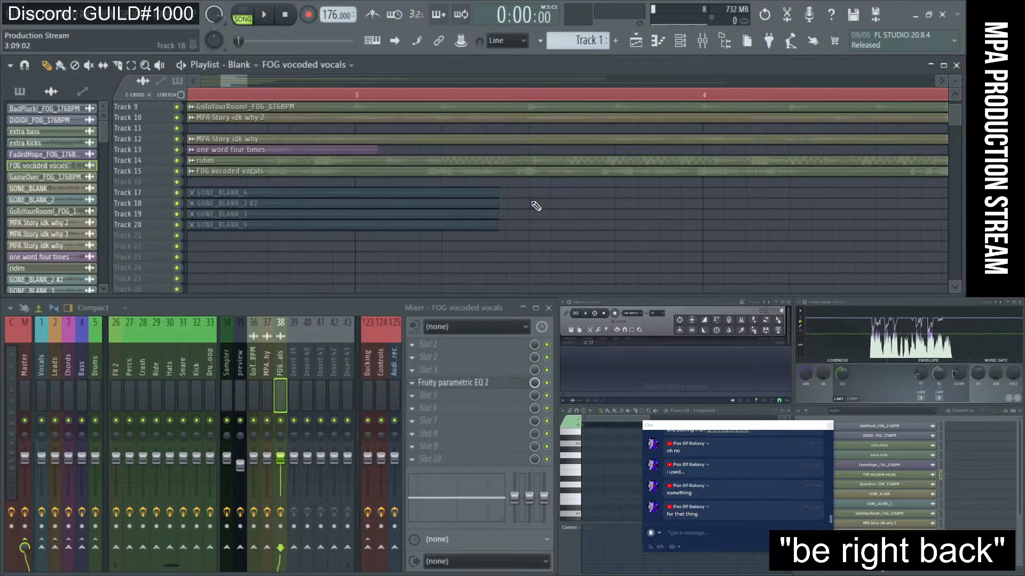
scroll(536, 206, "down", 4)
scroll(536, 206, "up", 4)
scroll(531, 201, "up", 3)
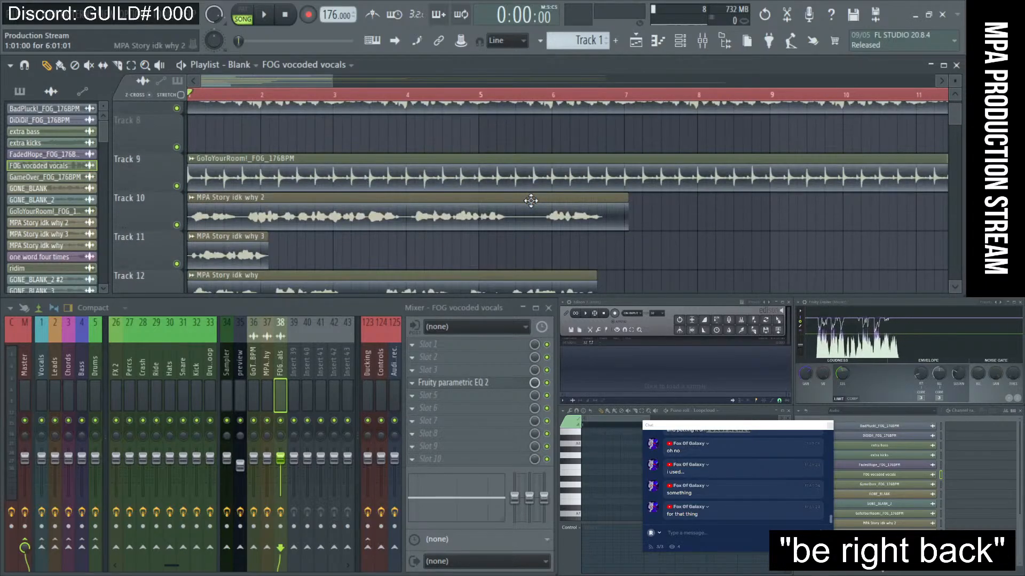
scroll(531, 201, "up", 4)
scroll(531, 201, "down", 2)
scroll(531, 201, "down", 2)
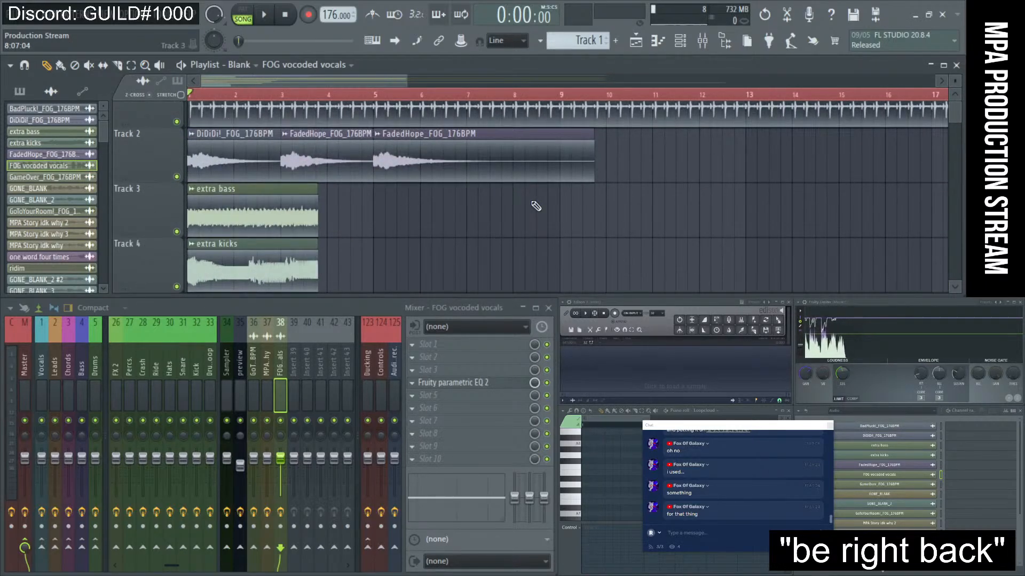
scroll(536, 206, "down", 2)
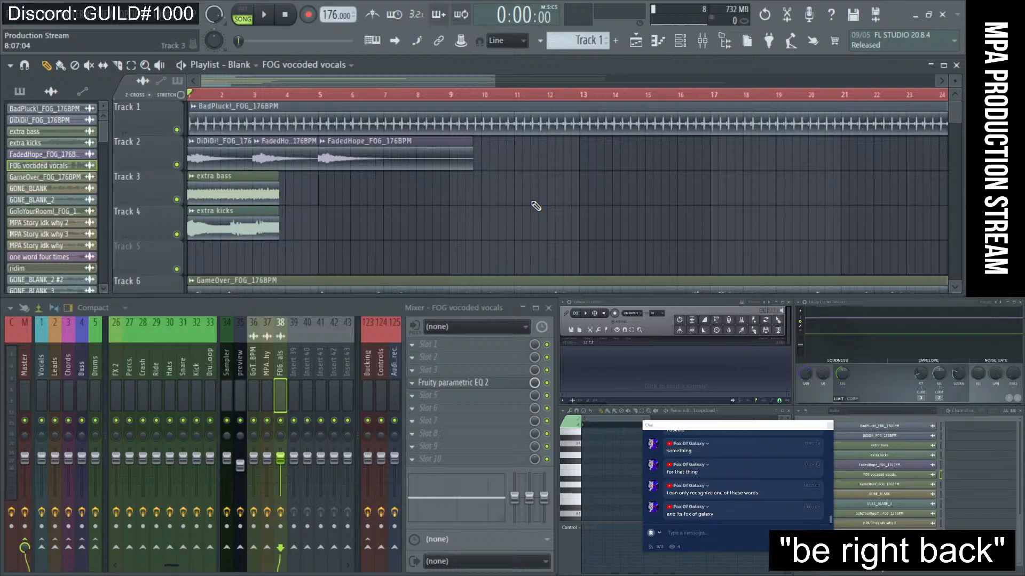
left_click_drag(403, 155, 533, 155)
left_click_drag(298, 156, 376, 164)
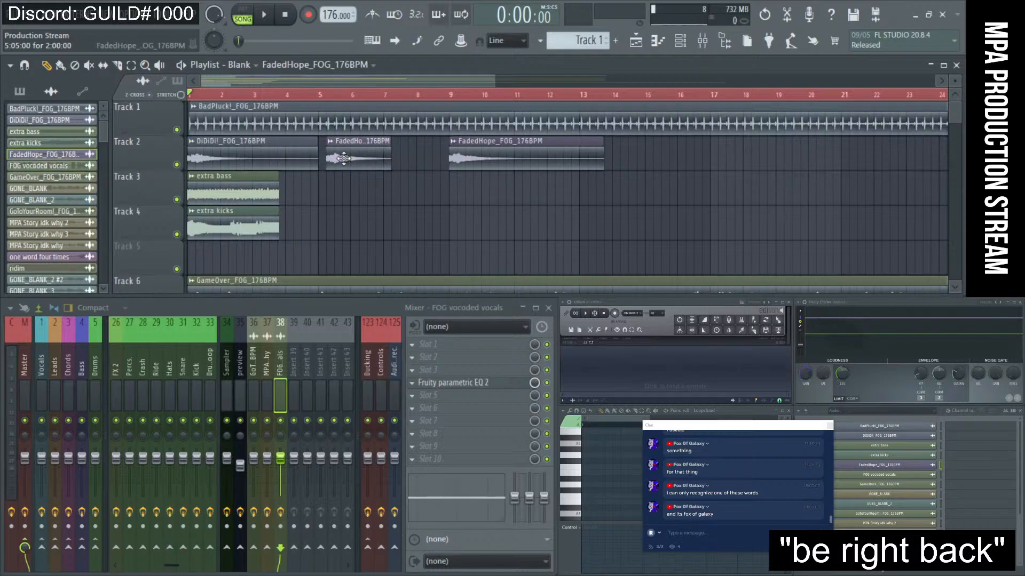
- Play the arrangement from bar 5 to hear the FadedHope clip in context
left_click(316, 95)
key("space")
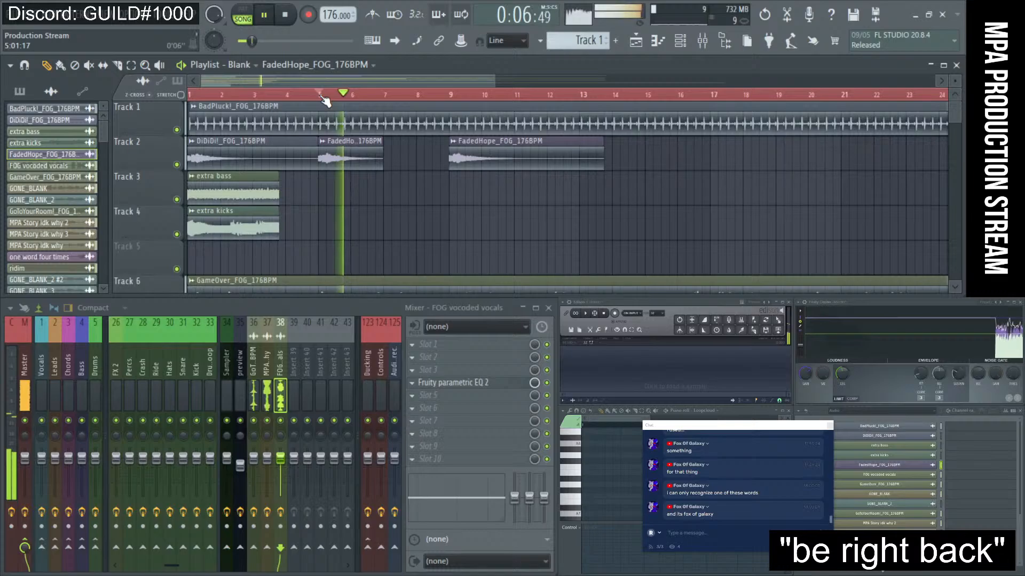
key("space")
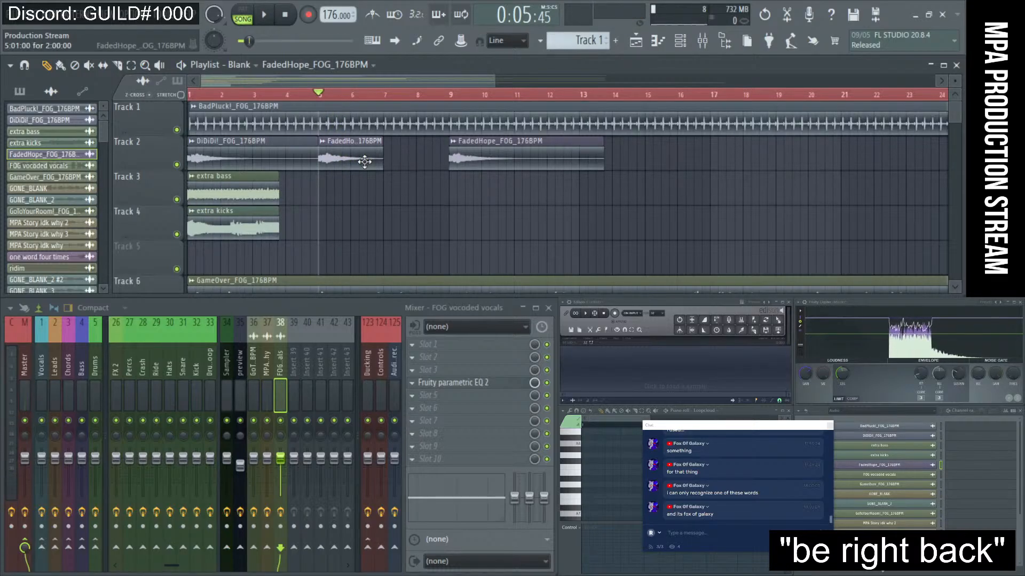
- Move the short FadedHope clip to the start of track 5 and the long one to the start of track 8
left_click_drag(364, 161, 208, 270)
left_click_drag(538, 160, 276, 239)
right_click(343, 159, "ctrl")
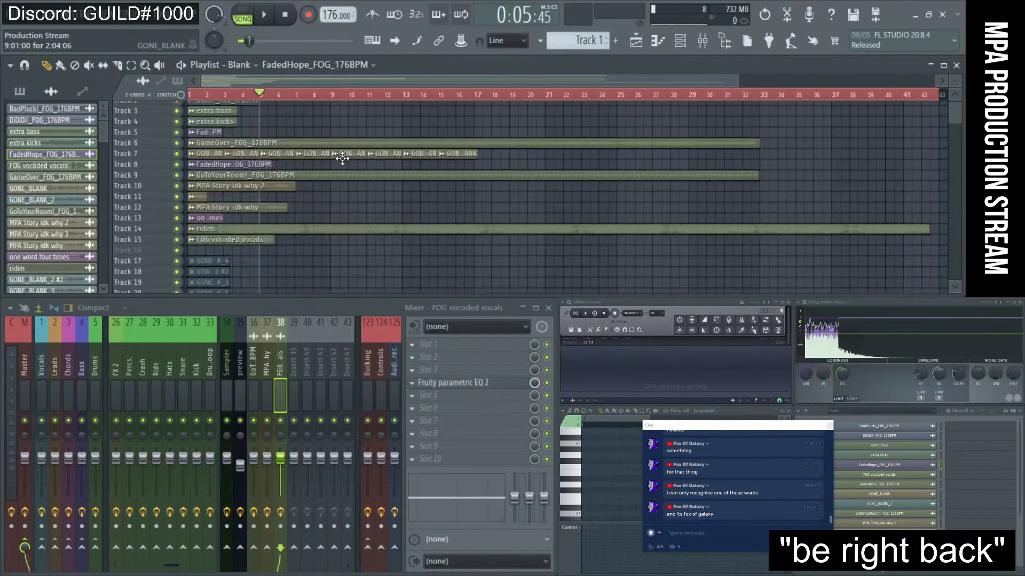
- Return playback to the song start and unmute the GONE_BLANK clips on tracks 17 to 20
left_click(285, 15)
scroll(332, 259, "down", 2)
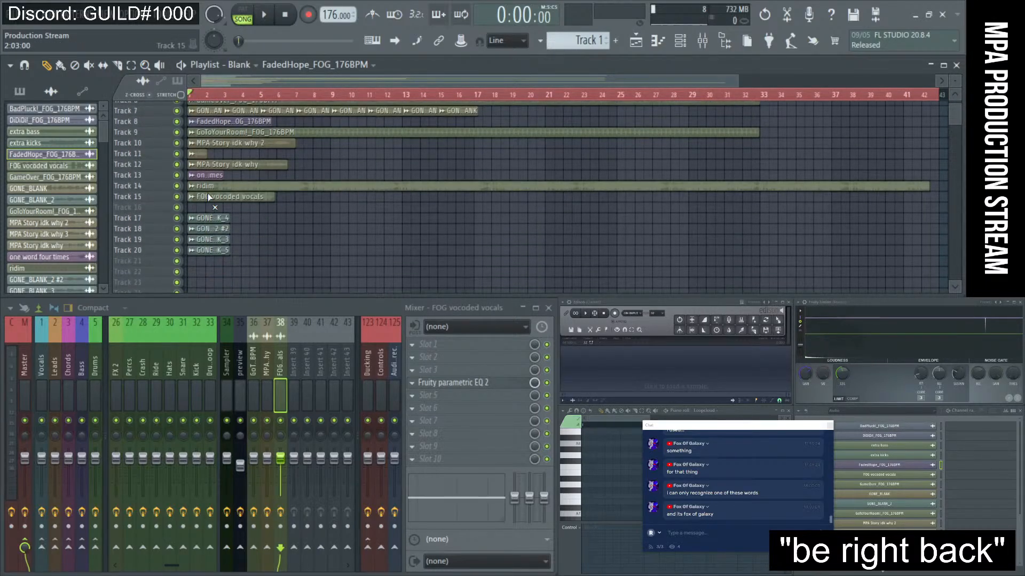
scroll(302, 187, "up", 3)
- Play the full arrangement from the start with all tracks on and look over the playlist
key("space")
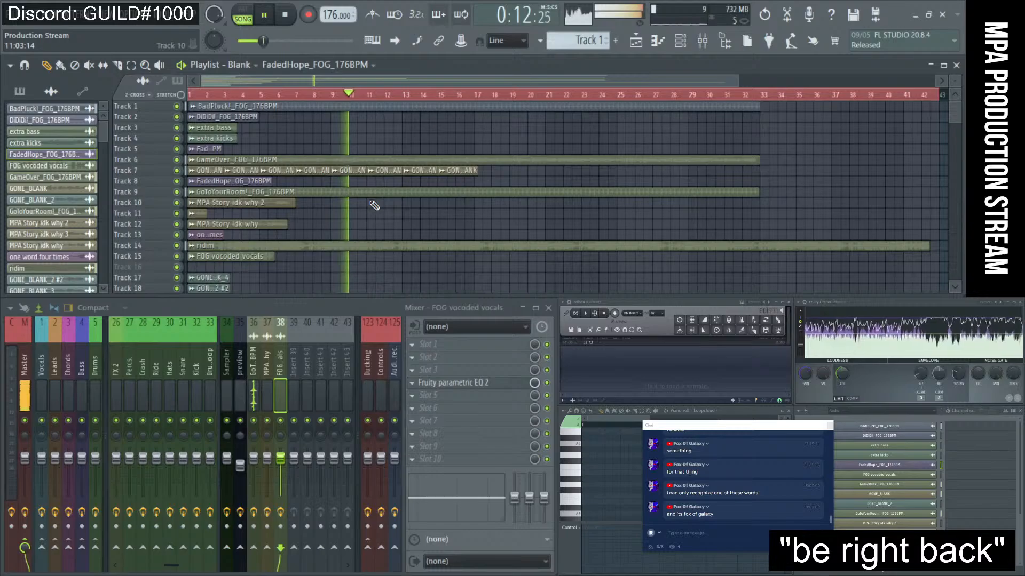
scroll(374, 207, "up", 3)
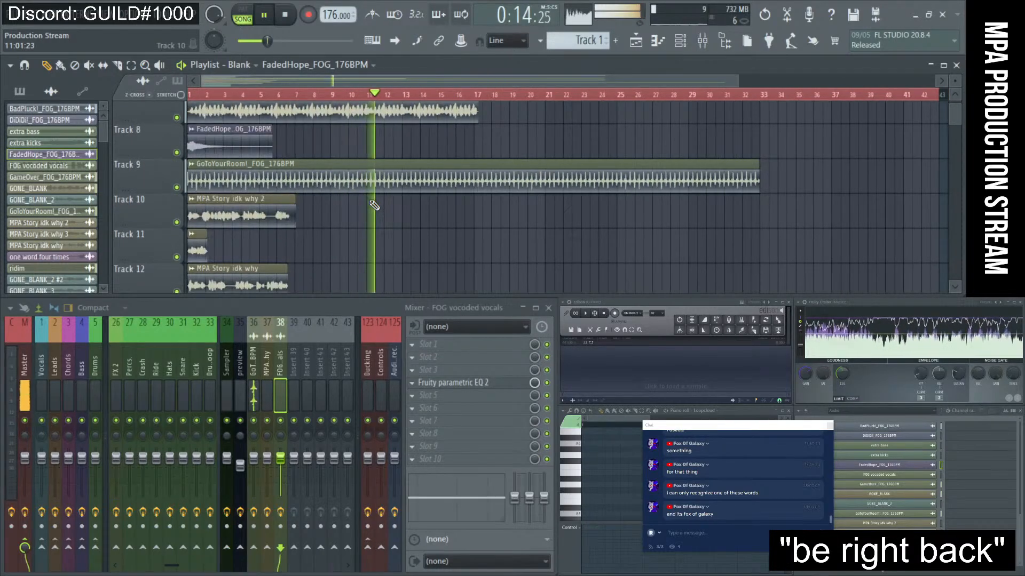
scroll(373, 206, "down", 4)
scroll(373, 206, "down", 3)
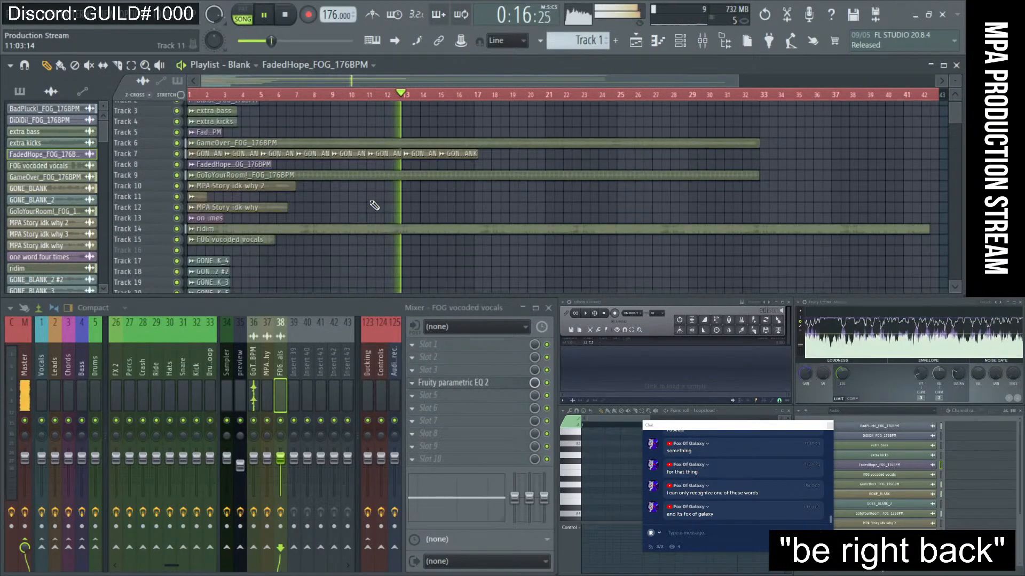
scroll(374, 206, "up", 2)
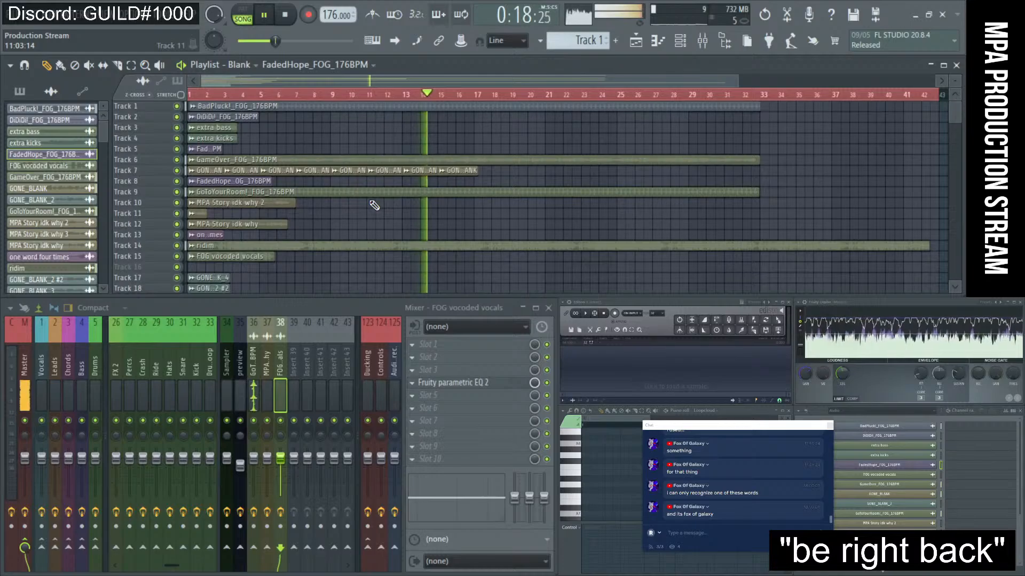
- Open the Fruity Convolver on the MPA Story idk why mixer track, close it and stop playback
left_click(589, 320)
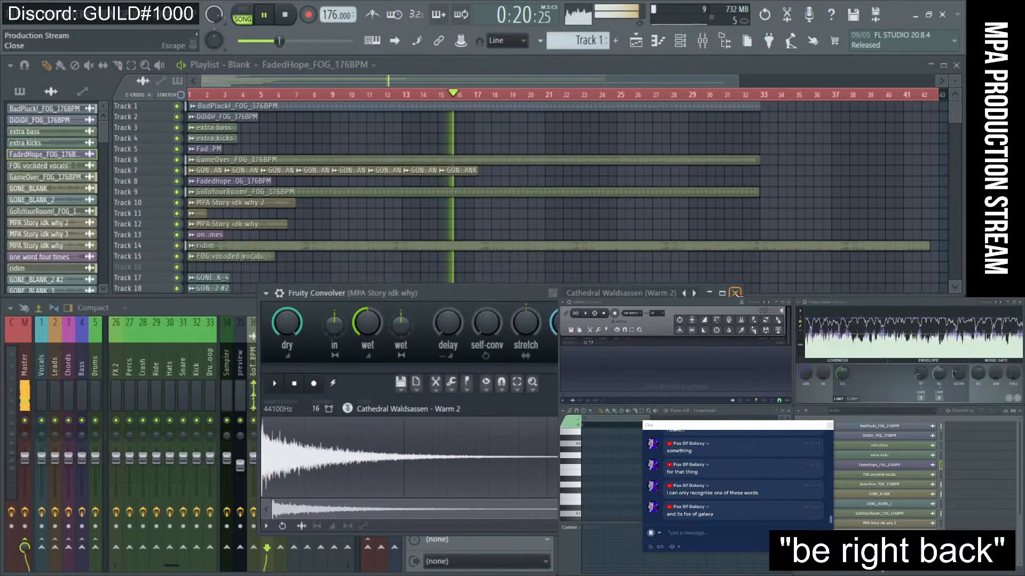
left_click(735, 293)
key("space")
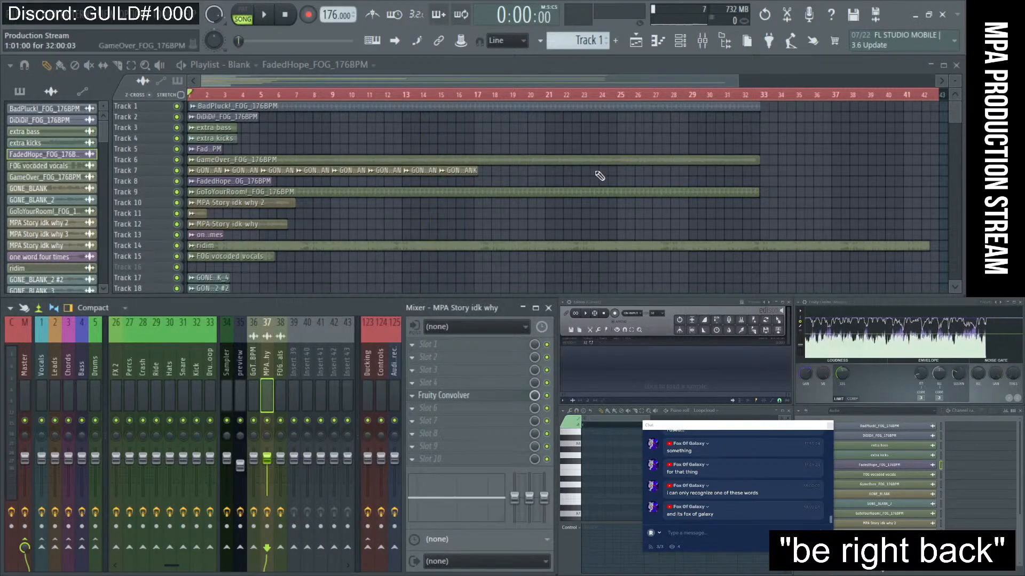
- Reposition the chat window and zoom the playlist in on the first bars of tracks 1 to 7
left_click_drag(722, 425, 770, 413)
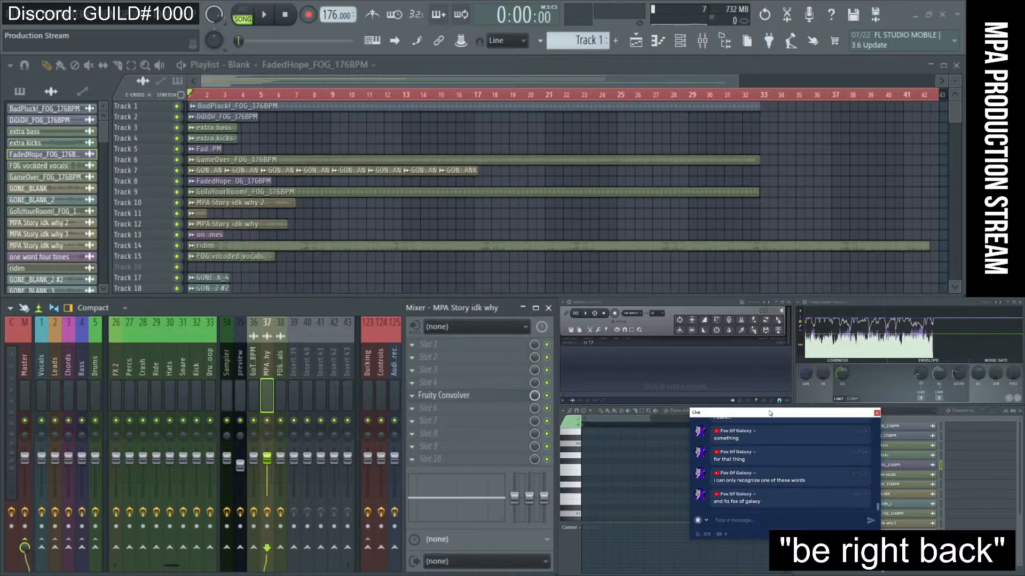
scroll(412, 160, "down", 3)
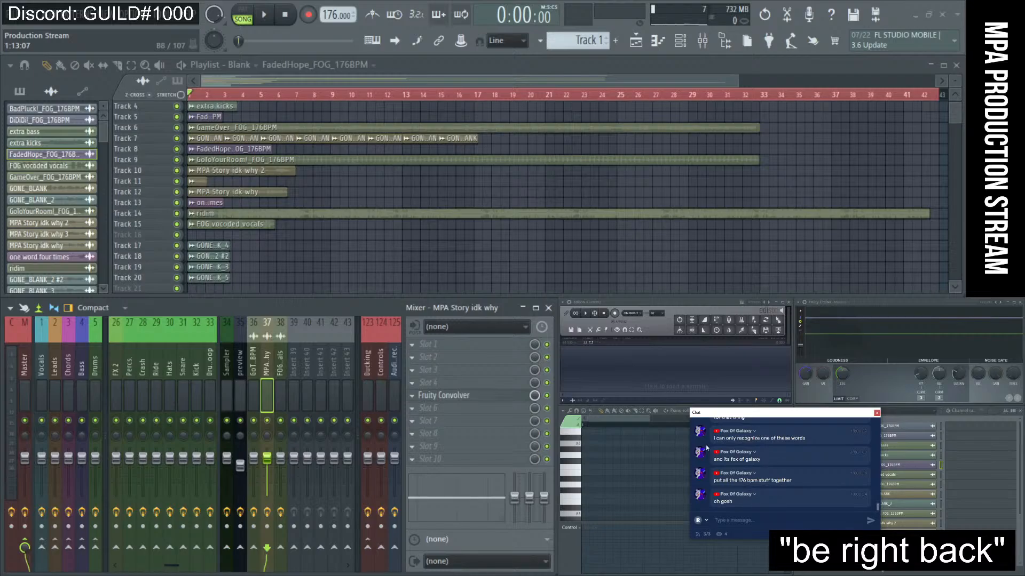
scroll(350, 208, "up", 3)
right_click(334, 151, "ctrl")
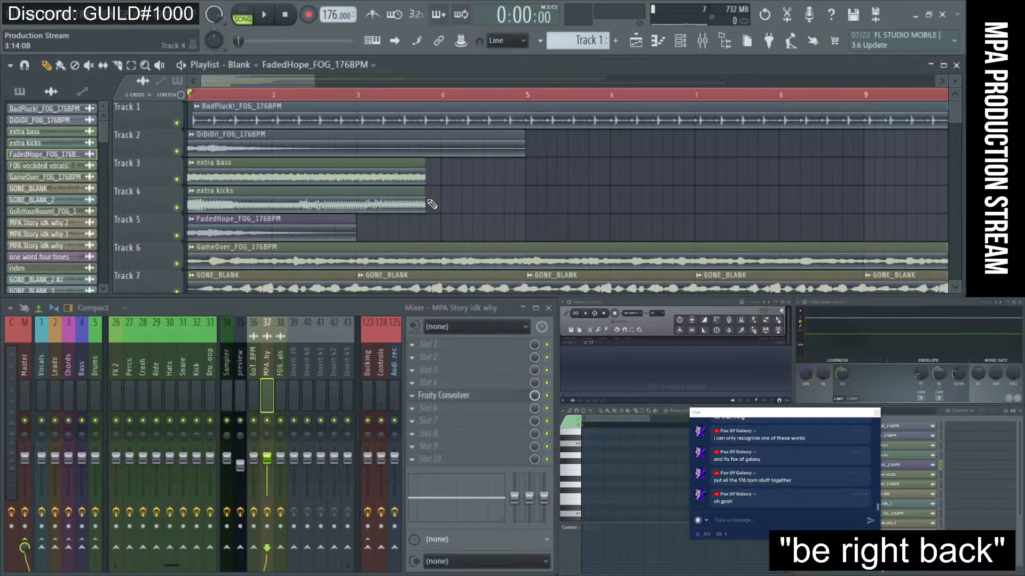
- Delete the extra bass and extra kicks clips on tracks 3 and 4 and all GONE_BLANK clips on track 7
left_click(26, 21)
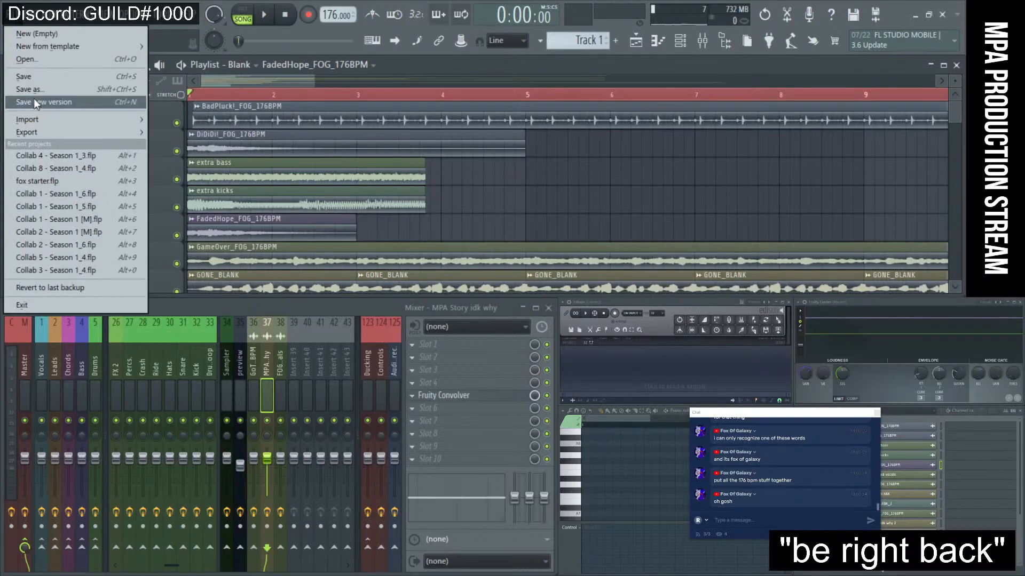
scroll(336, 167, "down", 2)
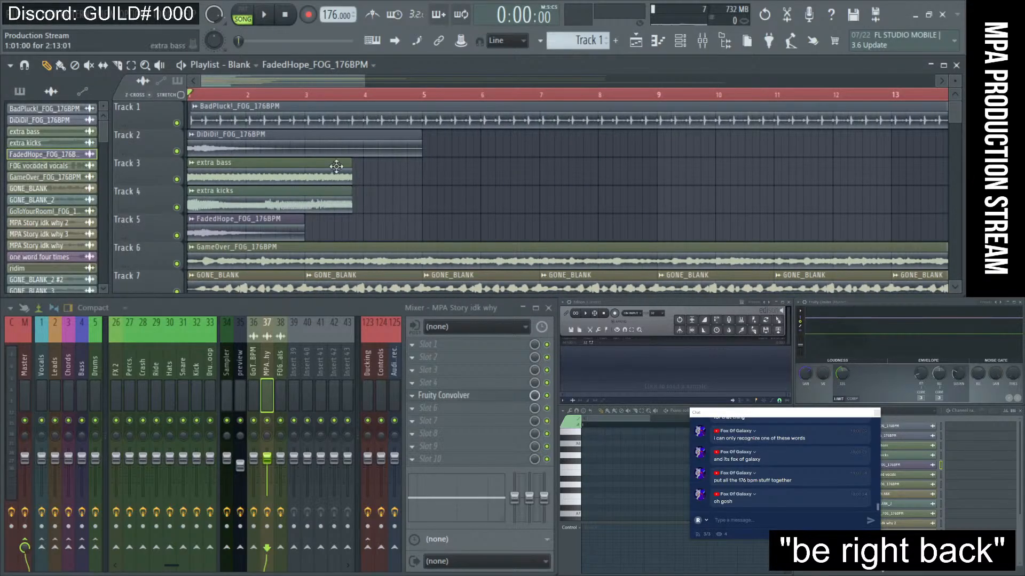
right_click(227, 179)
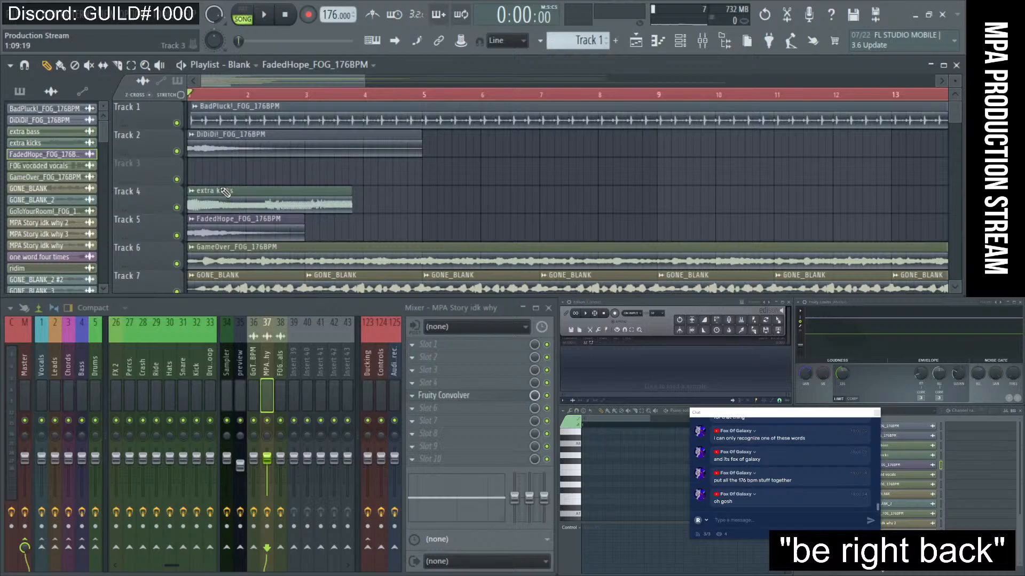
right_click(222, 202)
scroll(237, 160, "down", 2)
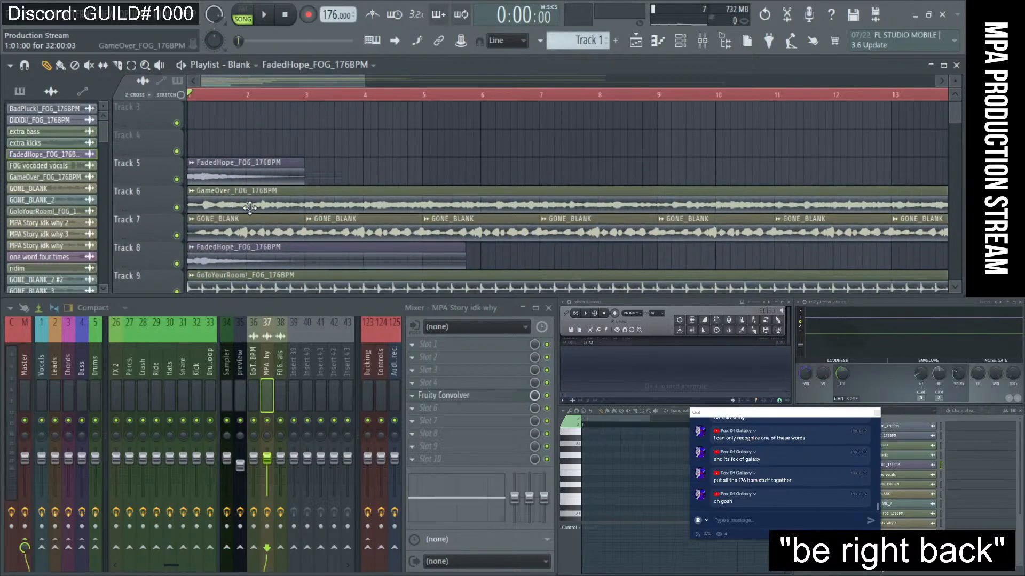
scroll(249, 210, "down", 1)
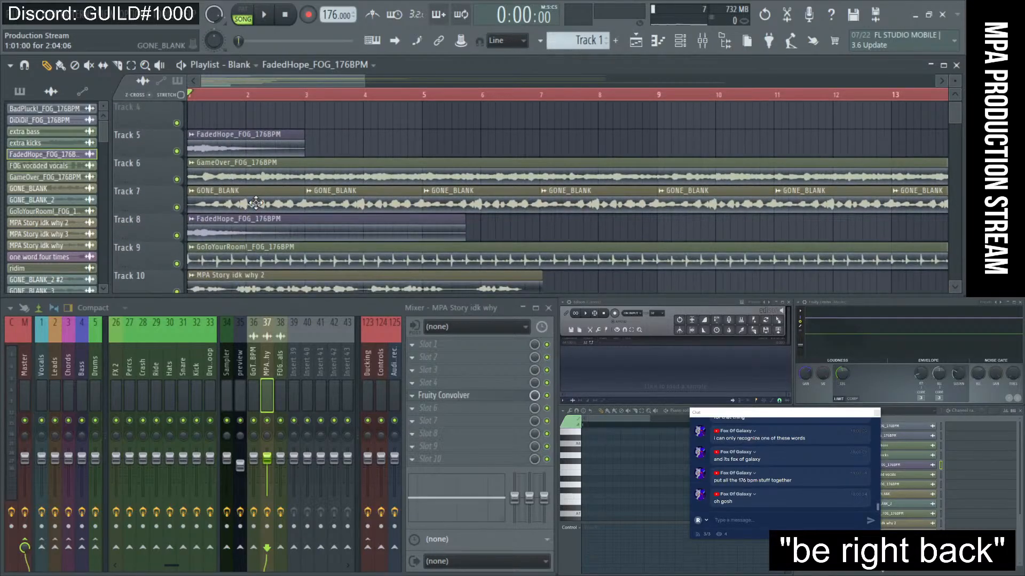
scroll(255, 203, "down", 4)
right_click(448, 205)
- Delete the MPA Story, one word four times, ridim and FOG vocoded vocals clips on tracks 10 to 15
scroll(202, 207, "down", 1)
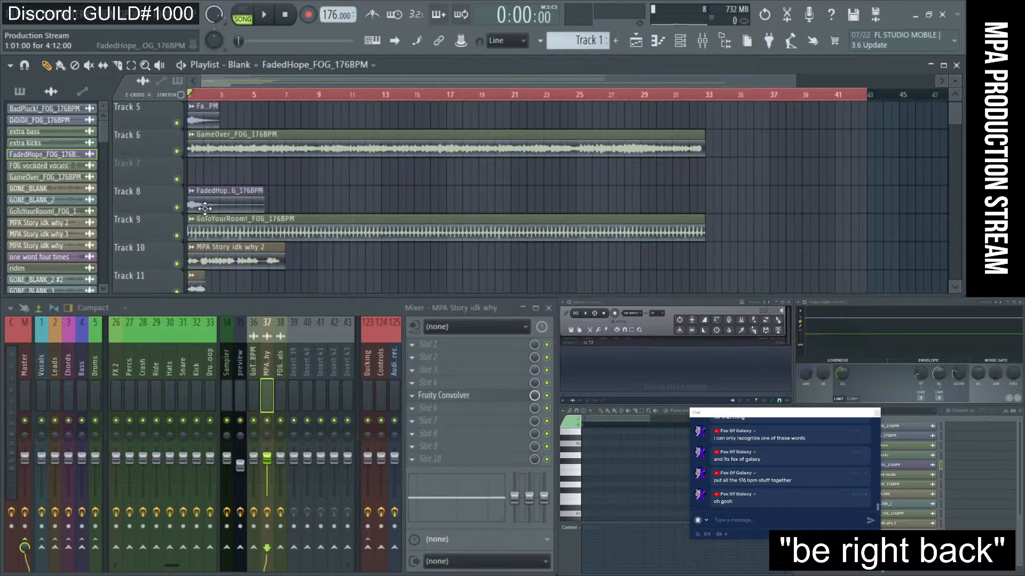
scroll(216, 208, "up", 2)
scroll(240, 206, "down", 2)
scroll(239, 205, "up", 2)
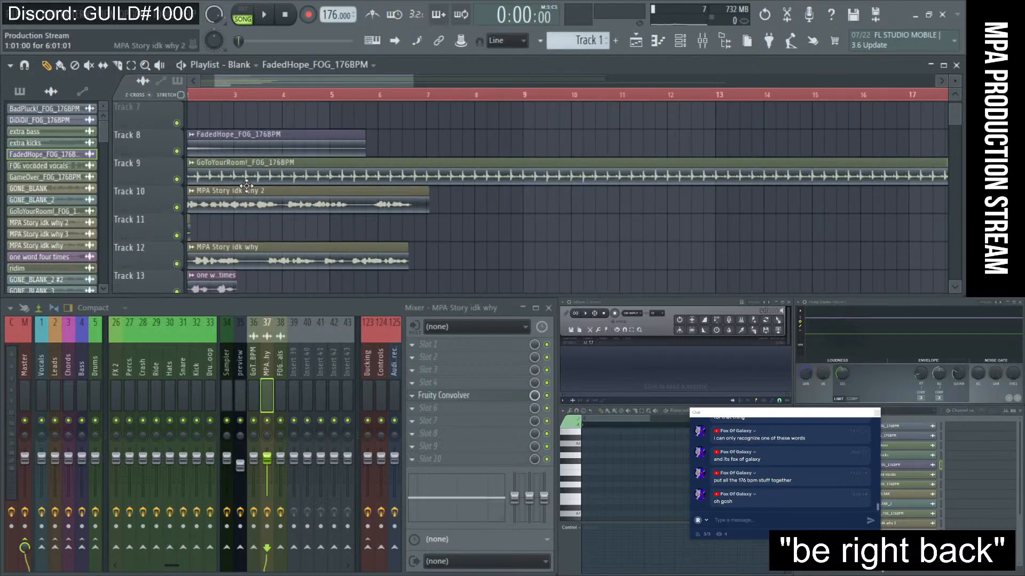
scroll(253, 192, "down", 1)
scroll(208, 213, "down", 1)
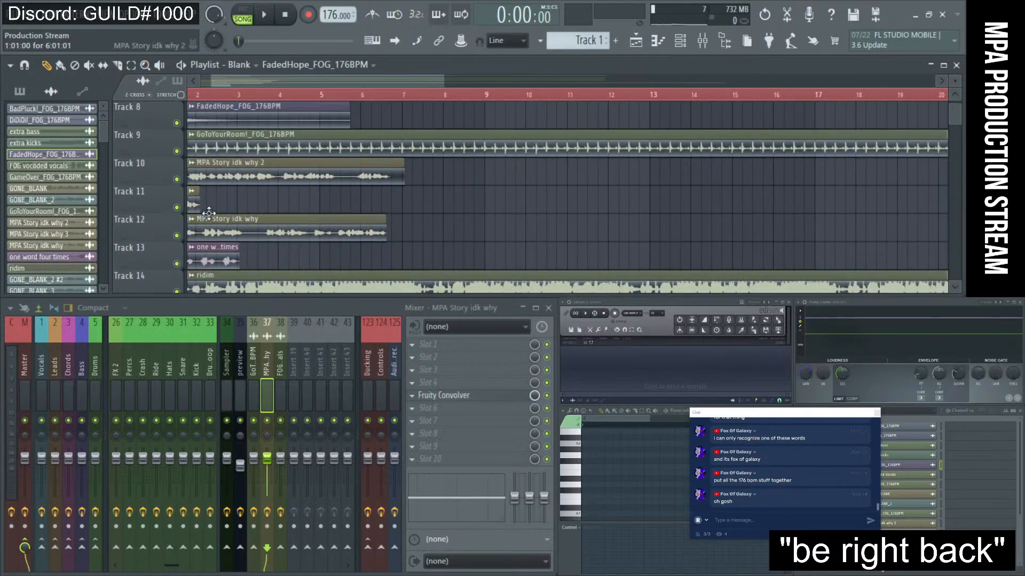
right_click(259, 177)
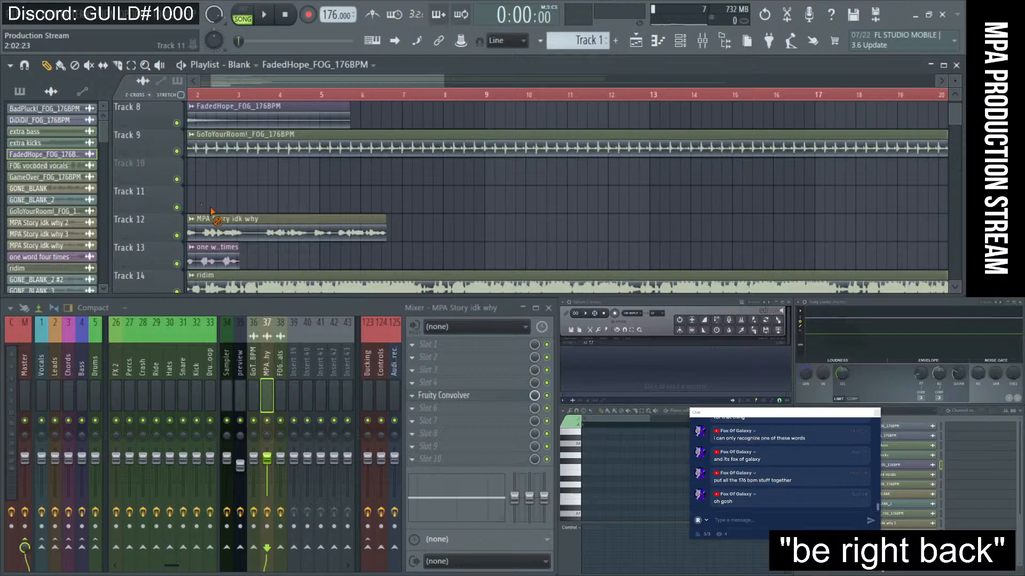
right_click(214, 218)
scroll(224, 214, "down", 2)
right_click(238, 230)
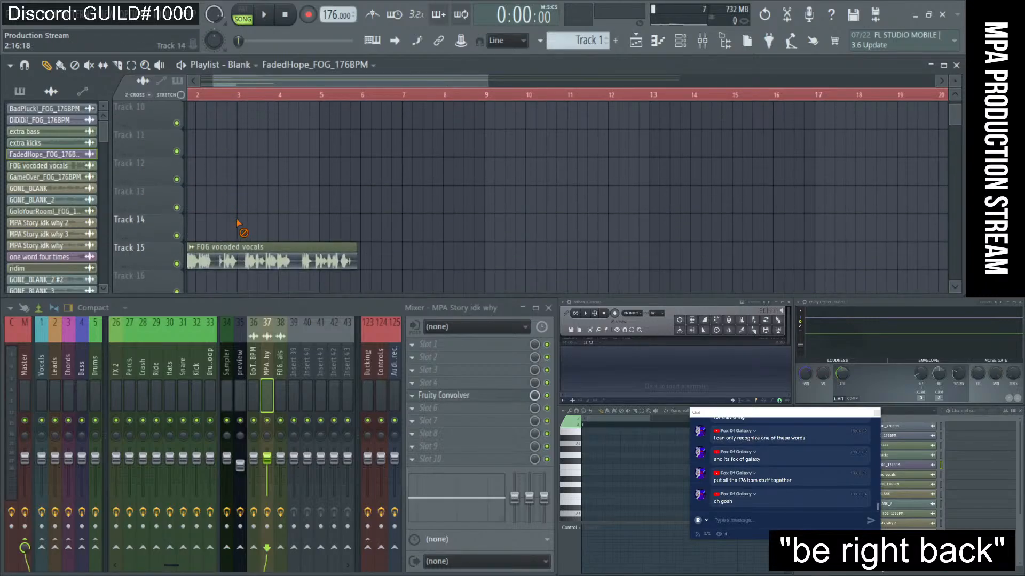
right_click(246, 256)
- Delete the four short GONE_BLANK clips on tracks 17 to 20
scroll(281, 208, "down", 4)
scroll(281, 207, "down", 3)
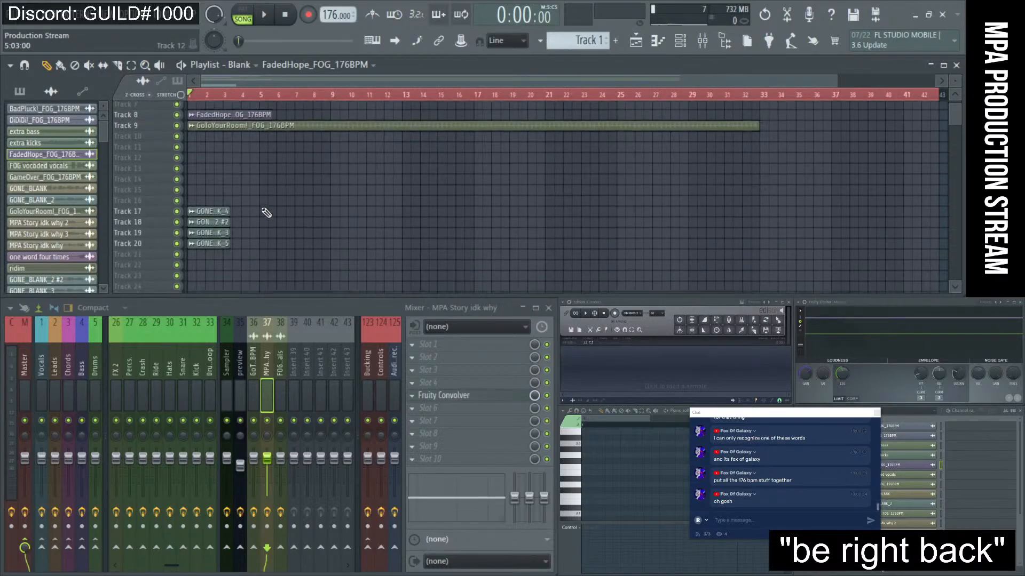
right_click(208, 239)
- Move the remaining FOG clips below track 2 upward to close the gaps, so they fill tracks 3 to 6
scroll(288, 177, "up", 4)
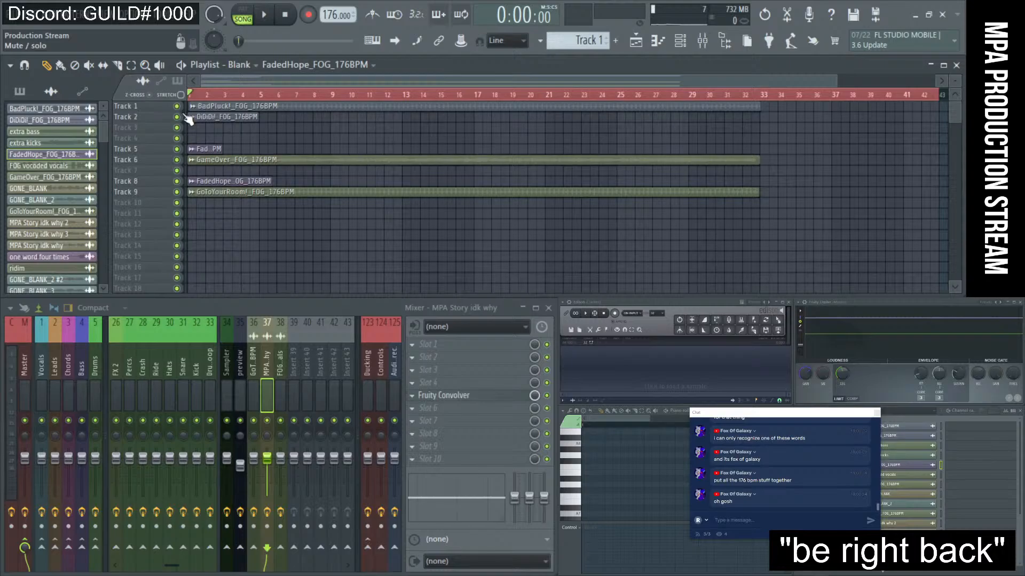
left_click_drag(369, 253, 184, 102)
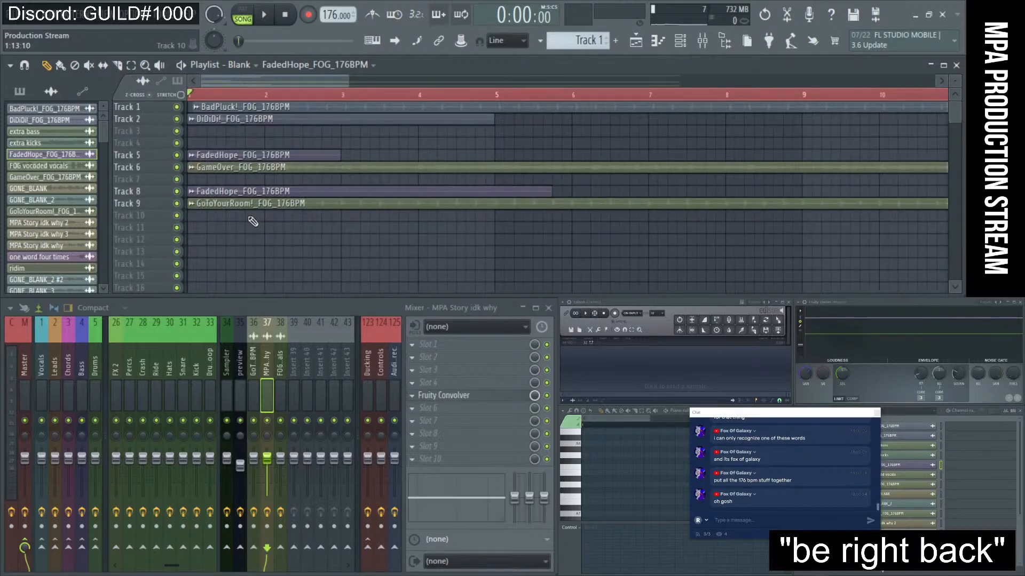
left_click_drag(250, 221, 202, 131)
left_click(257, 208)
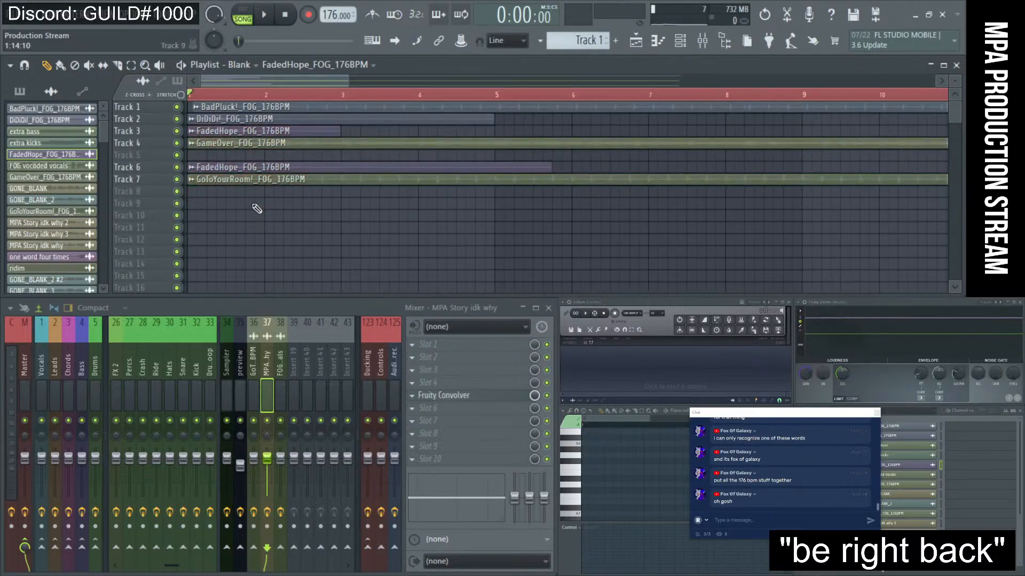
left_click_drag(250, 208, 220, 163)
left_click_drag(217, 167, 215, 154)
left_click(235, 196, "ctrl")
- Play the reduced six-track arrangement from the start with its full length in view
scroll(309, 202, "down", 3)
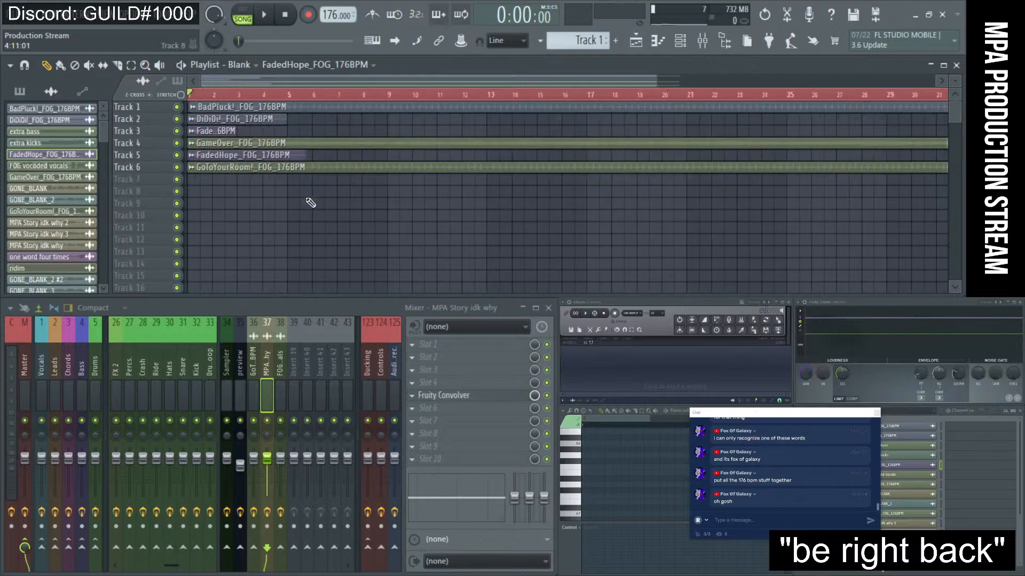
scroll(315, 203, "down", 1)
key("space")
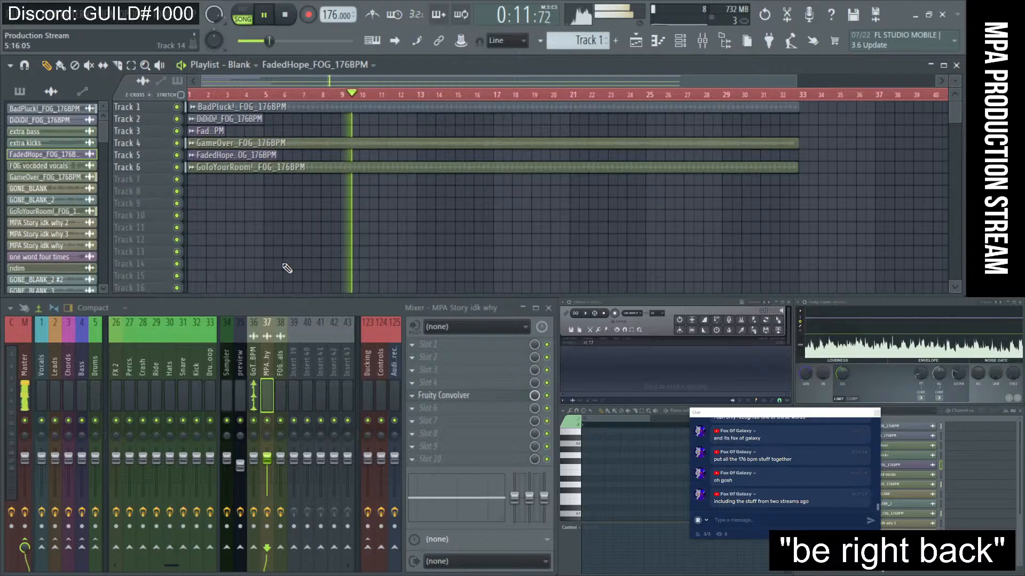
- Show the browser, expand the My Samples (online) folder and stop playback
left_click(724, 41)
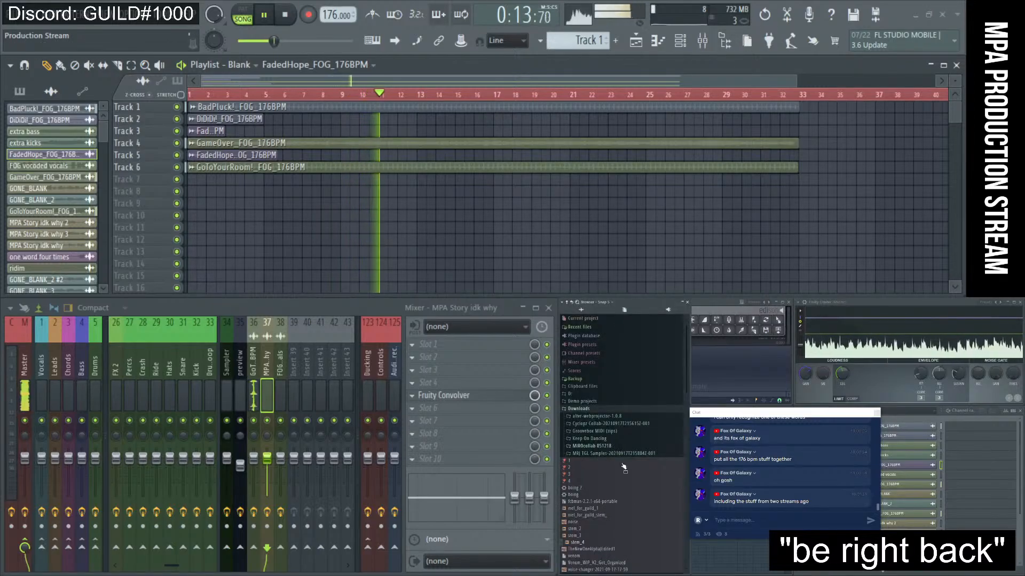
scroll(614, 469, "down", 8)
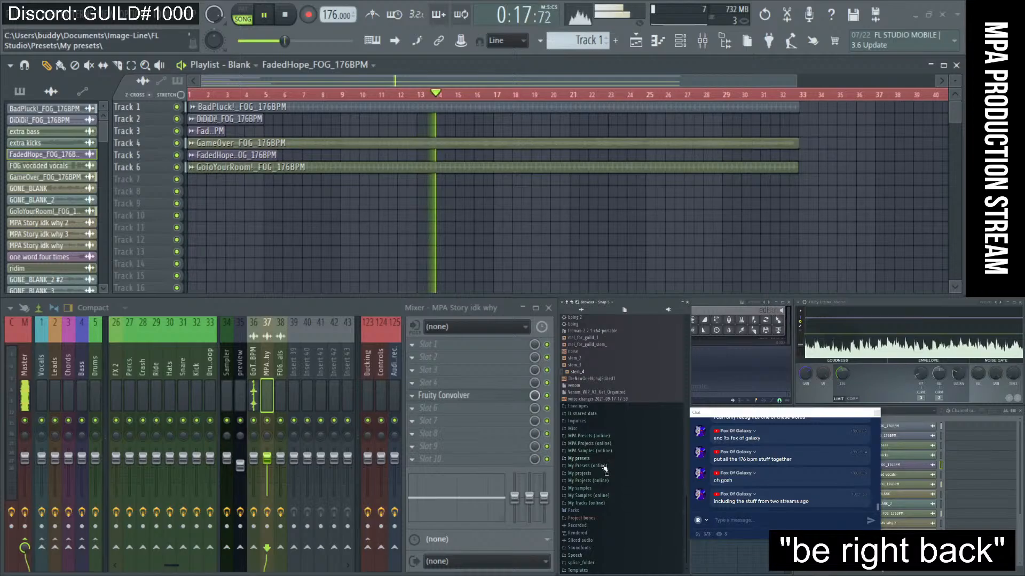
left_click(608, 496)
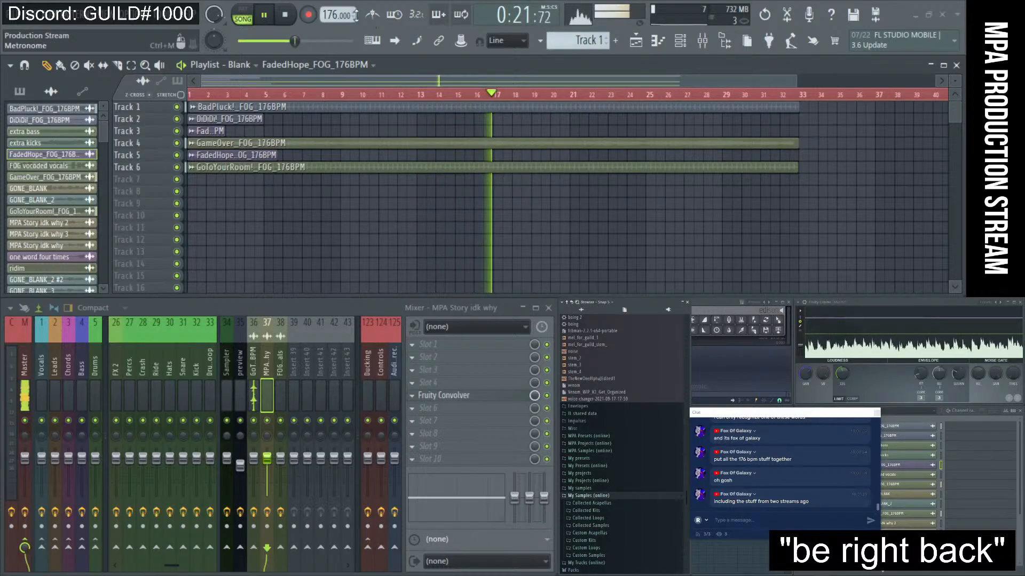
left_click(285, 15)
- Open the recent project fox starter.flp without saving the changes to untitled.flp
left_click(12, 21)
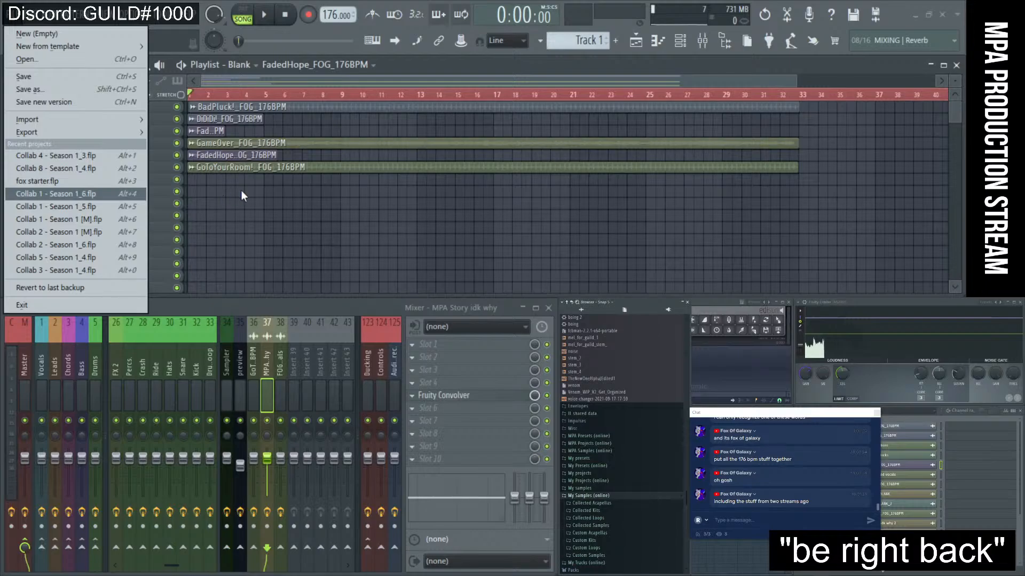
left_click(79, 181)
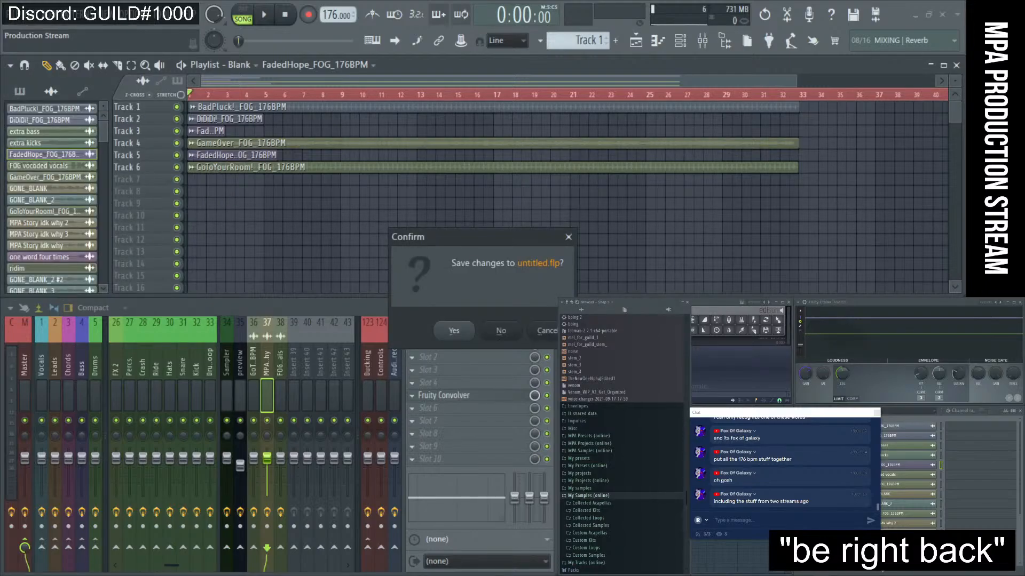
left_click(508, 326)
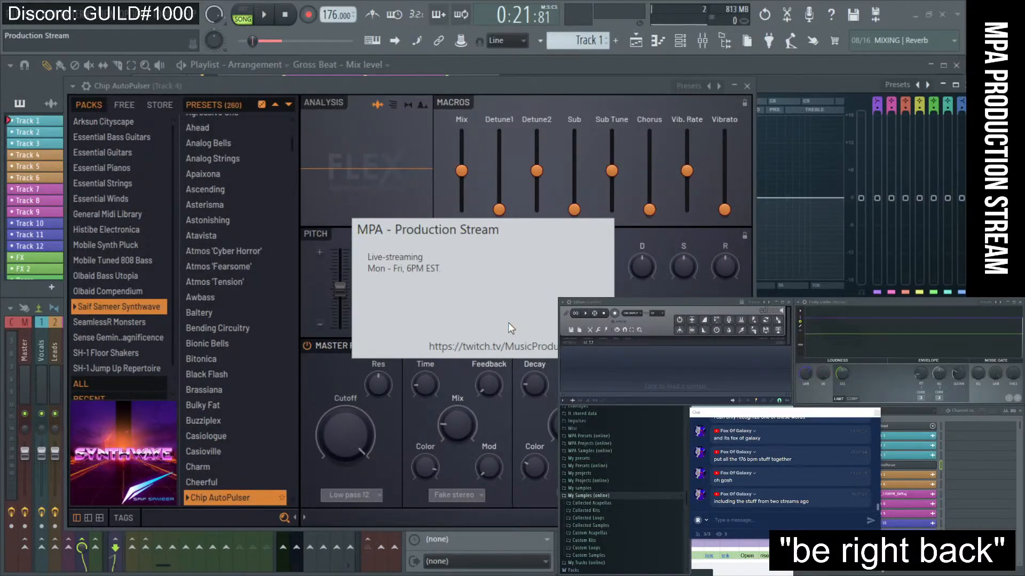
- Close the Chip AutoPulser, side-chain compressor and Fruity parametric EQ 2 windows and bring the playlist back up
left_click(747, 86)
left_click(954, 65)
left_click_drag(469, 174, 367, 132)
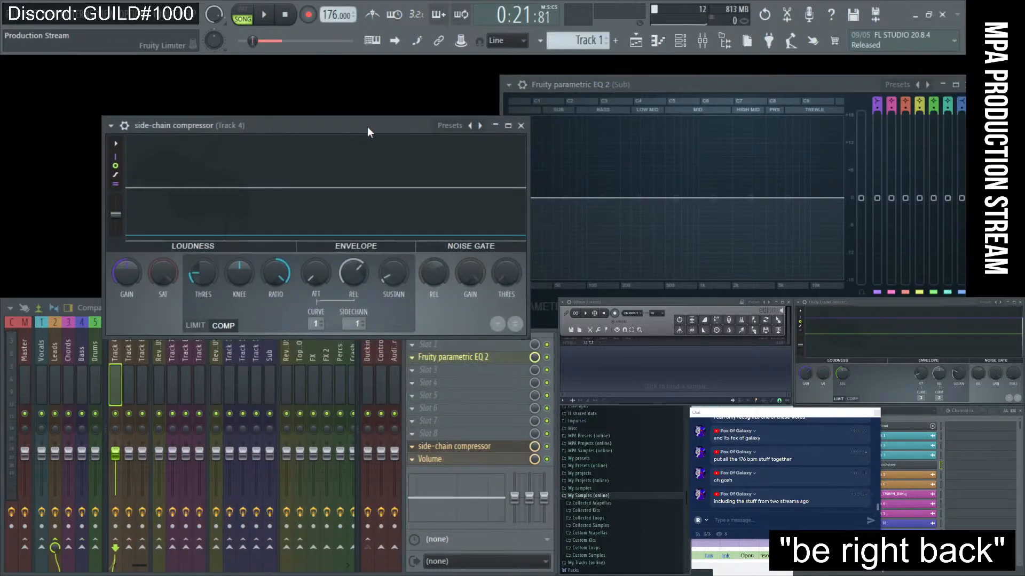
left_click(521, 125)
left_click_drag(888, 91, 775, 85)
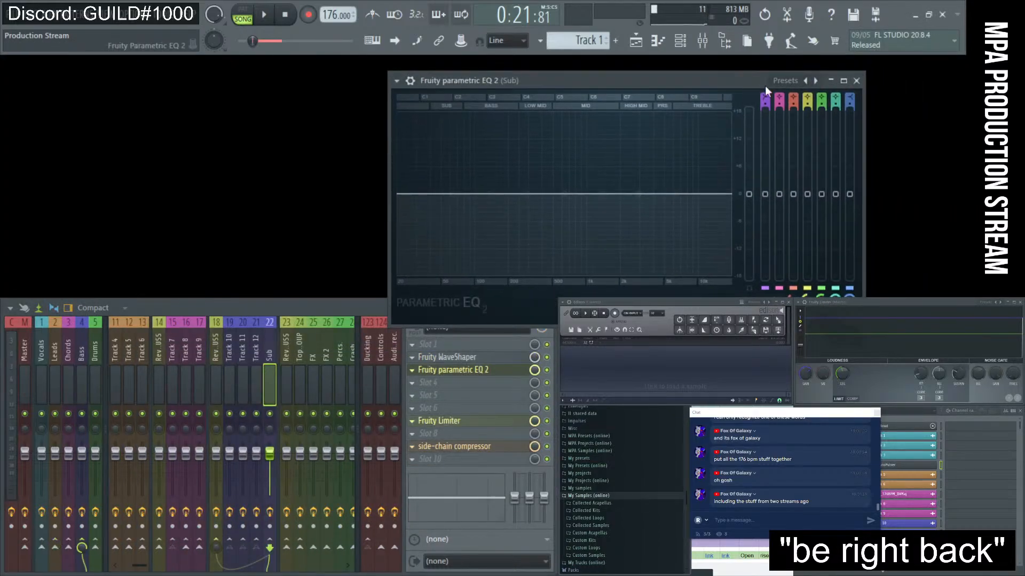
left_click(861, 85)
left_click(647, 44)
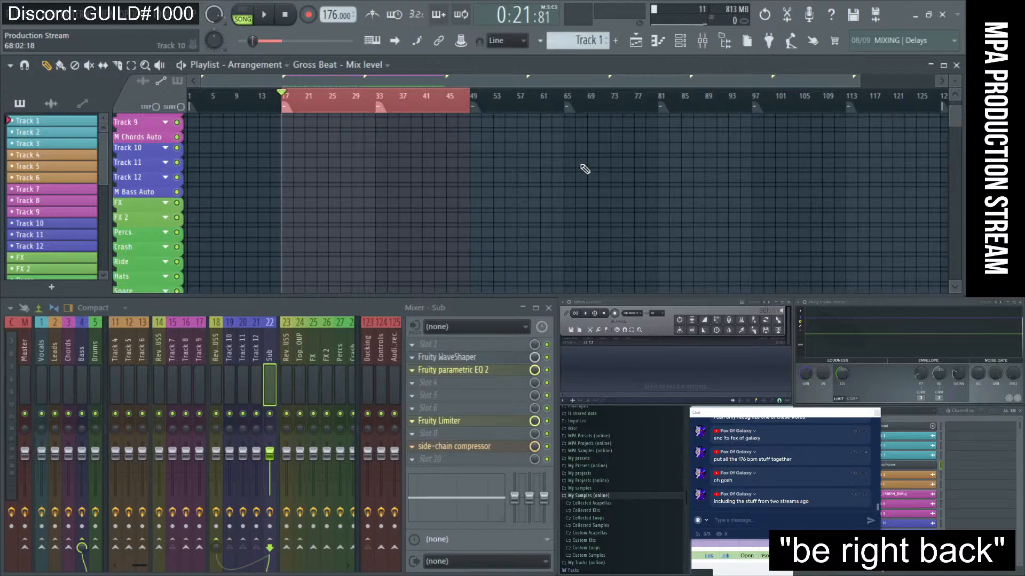
- Play the fox starter project and look over its chord and drum loop clips and mixer tracks
key("space")
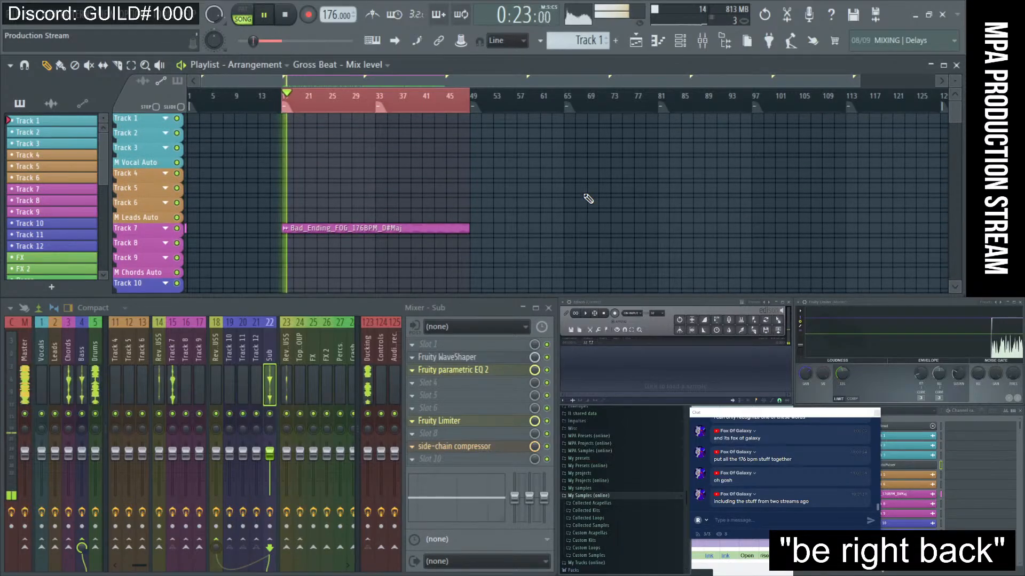
scroll(561, 195, "down", 10)
scroll(320, 194, "up", 3, "ctrl")
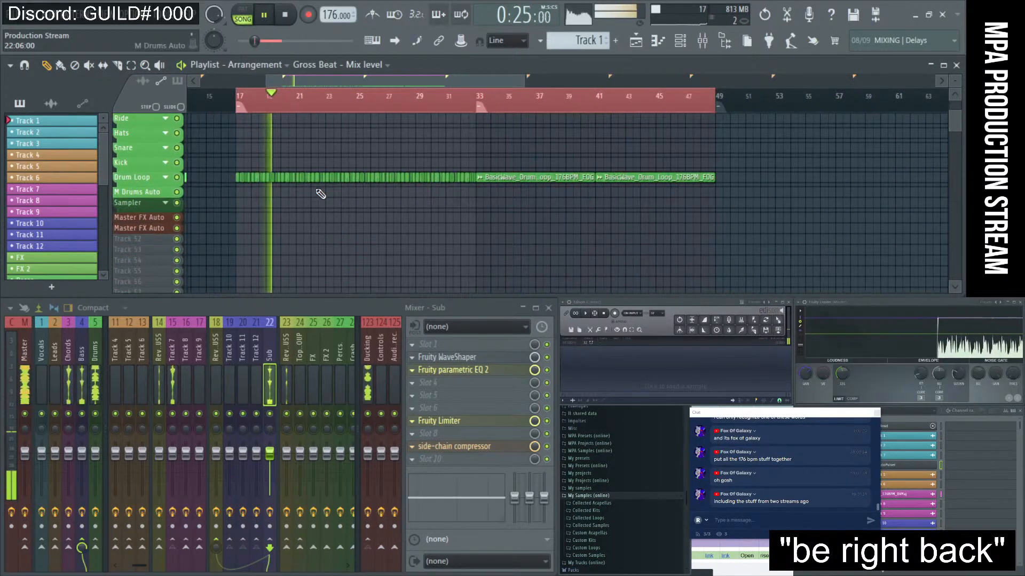
scroll(320, 194, "down", 1, "ctrl")
scroll(323, 193, "up", 5)
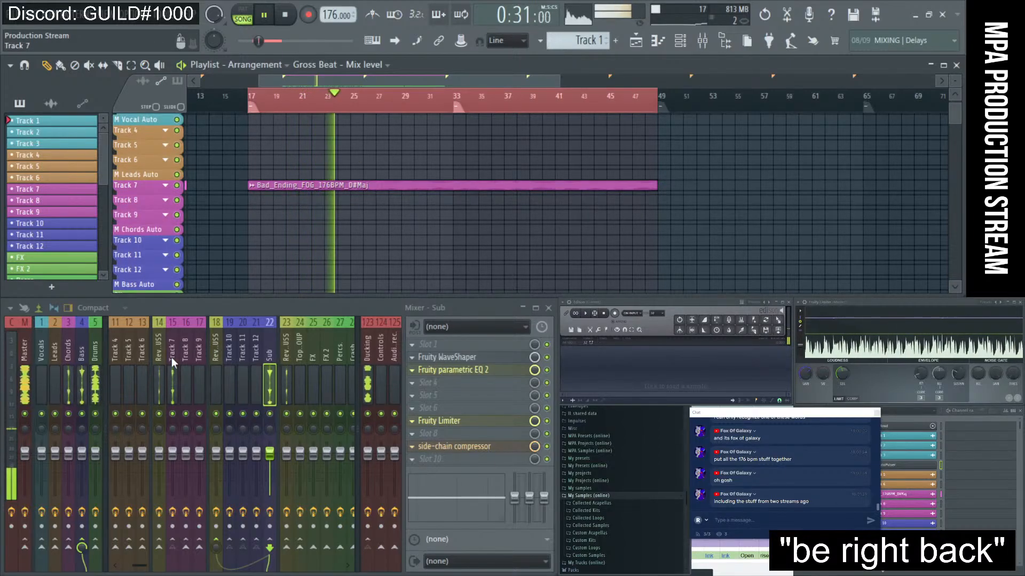
scroll(181, 364, "down", 3)
scroll(181, 364, "up", 4)
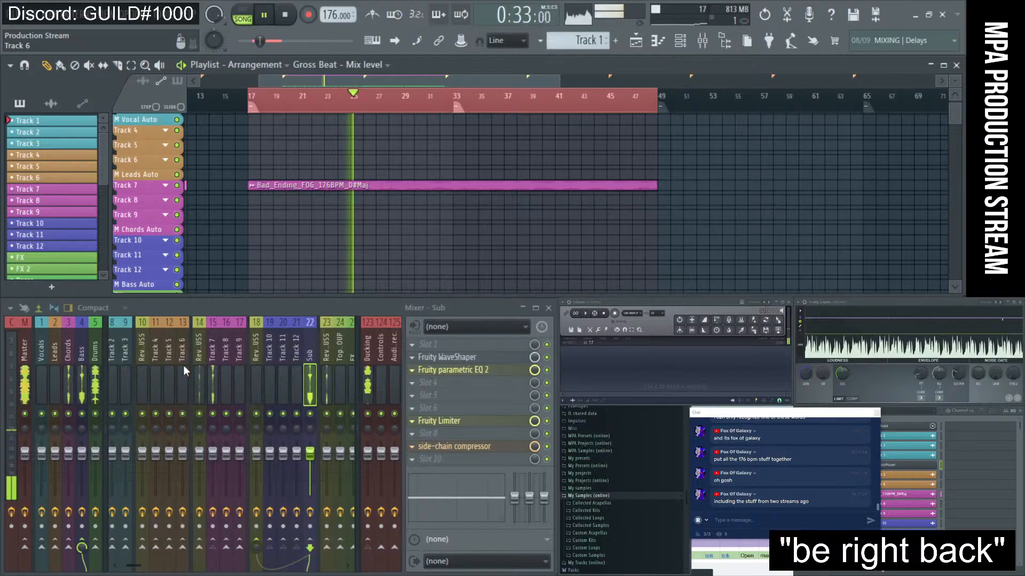
- Move the low shelf band of Track 7's Fruity parametric EQ 2 to about 239 Hz, then close the equalizer
left_click(211, 380)
left_click(453, 371)
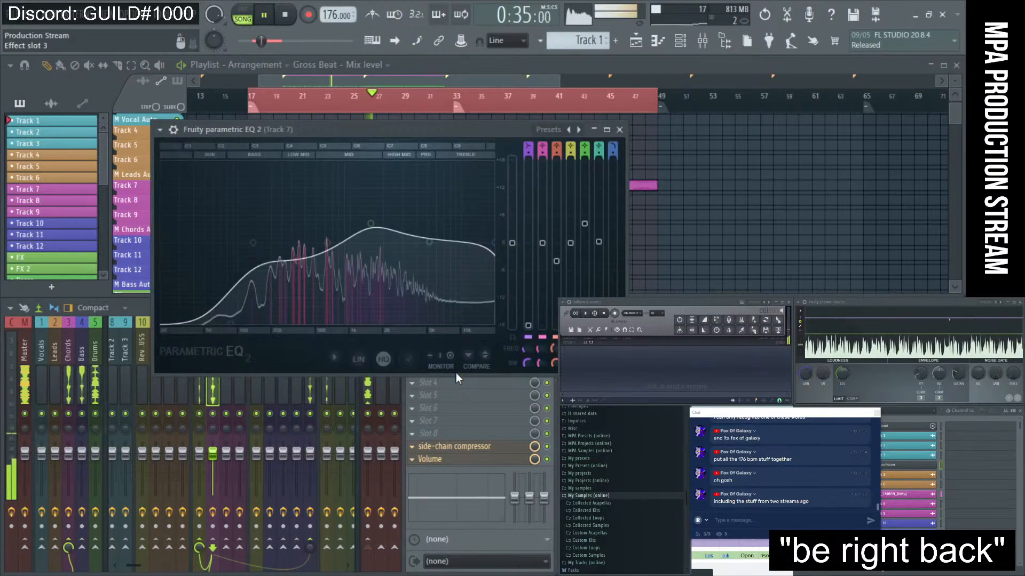
left_click_drag(289, 320, 284, 321)
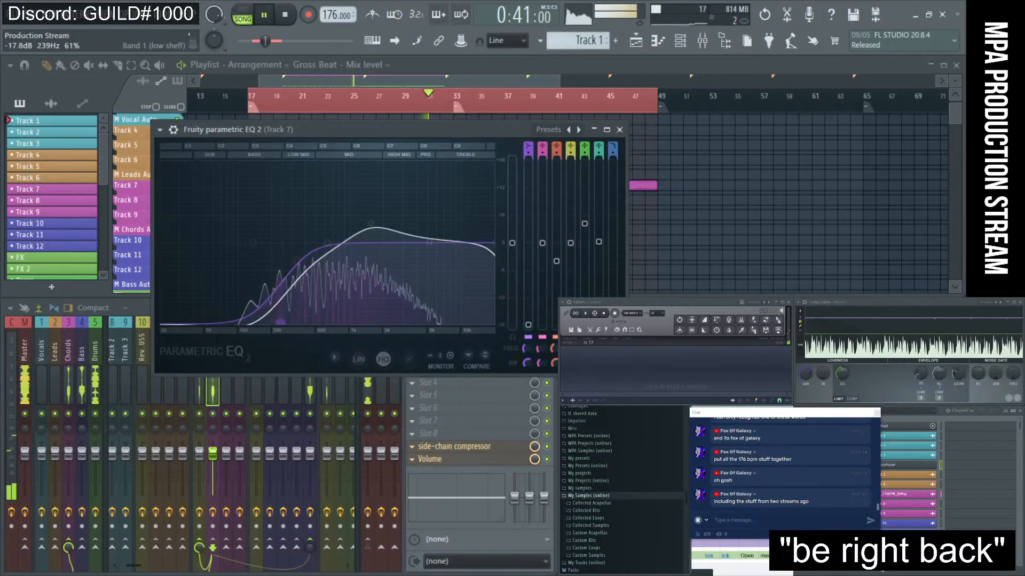
left_click(619, 130)
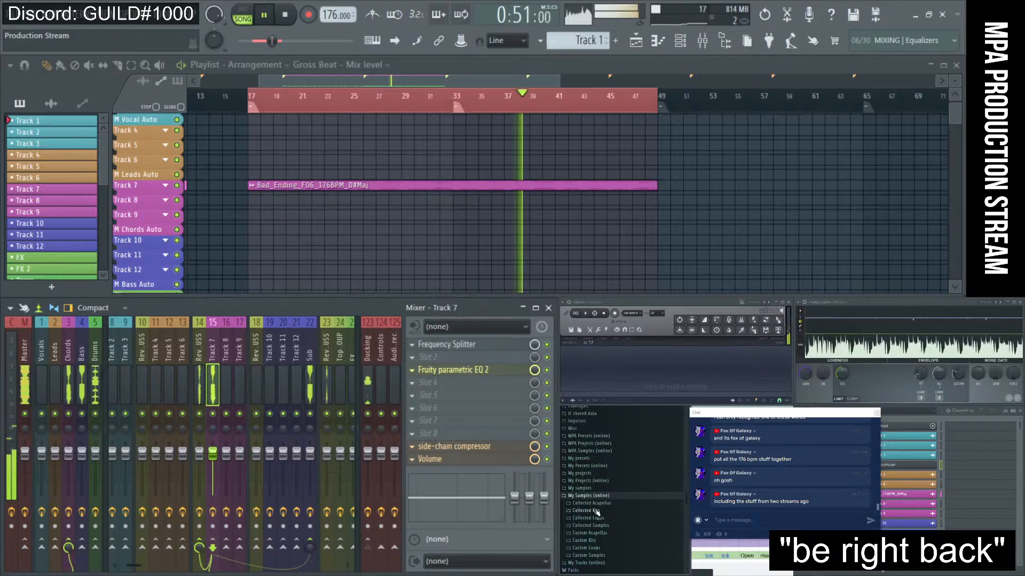
- Expand the MPA Collected Samples folder under MPA Samples (online) in the browser
left_click(609, 496)
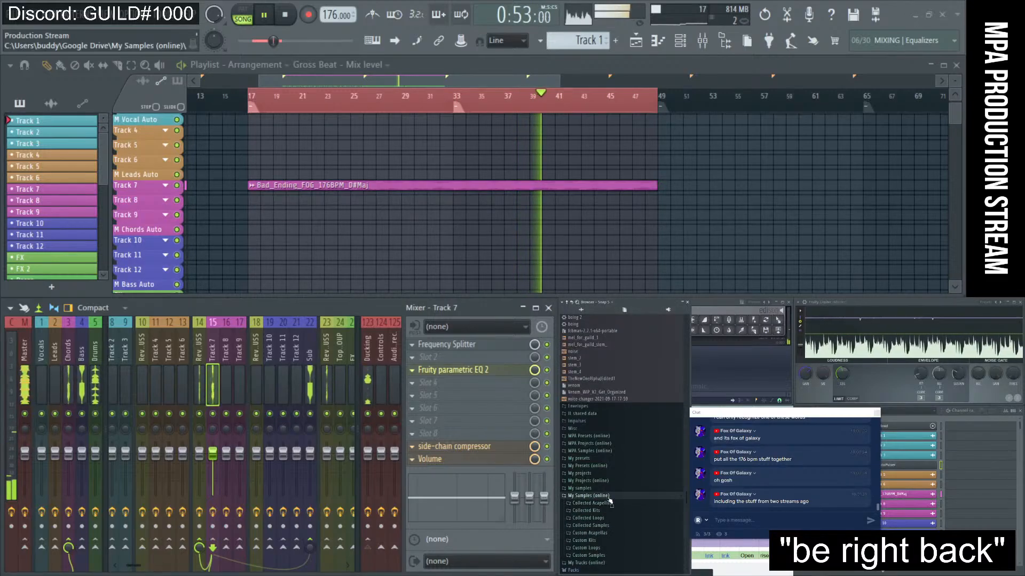
left_click(598, 452)
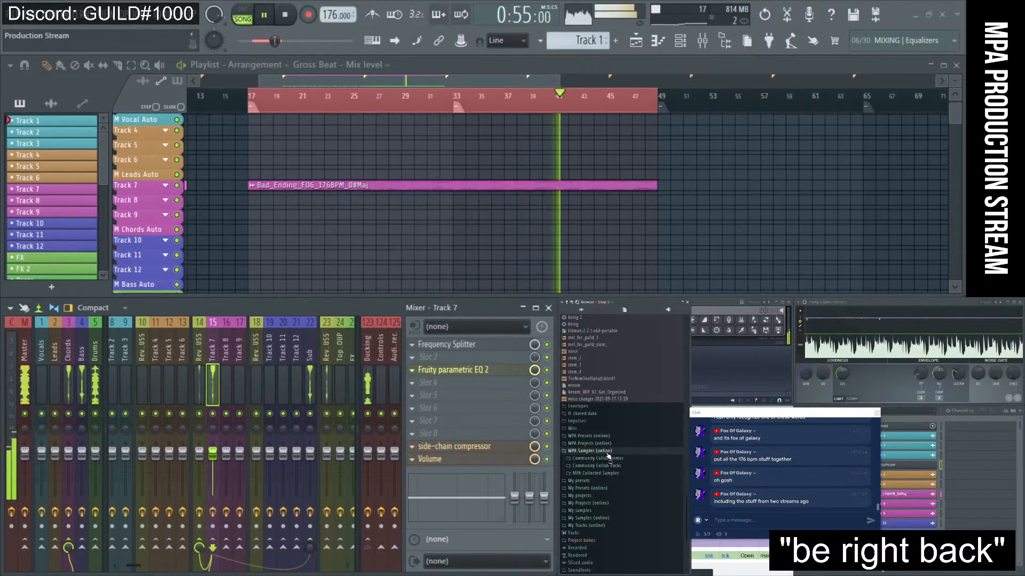
left_click(596, 473)
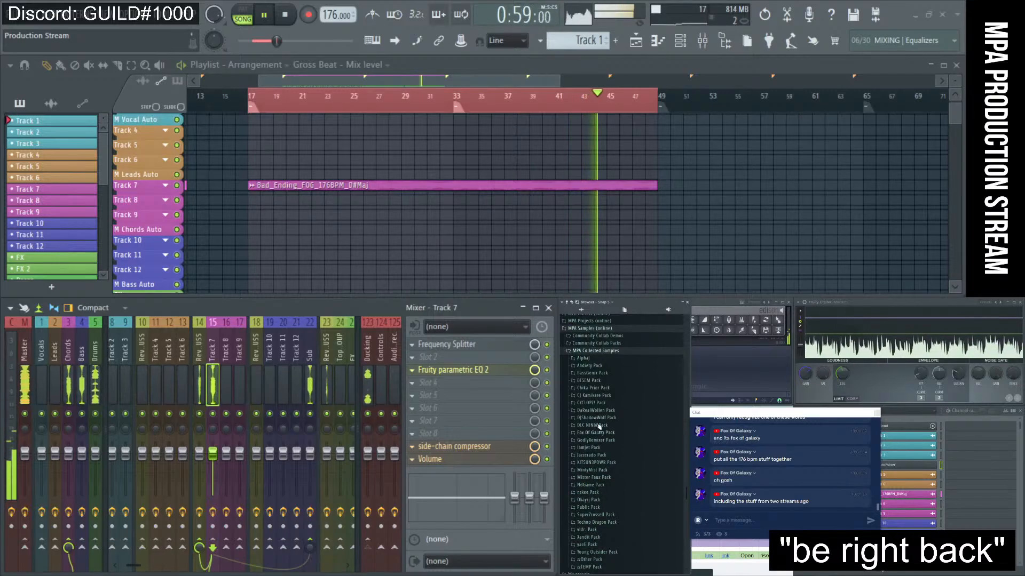
- Expand the Fox Of Galaxy Pack, its NEW 10_15_2021 folder and the fog stuff subfolder in the browser, then stop playback
left_click(593, 433)
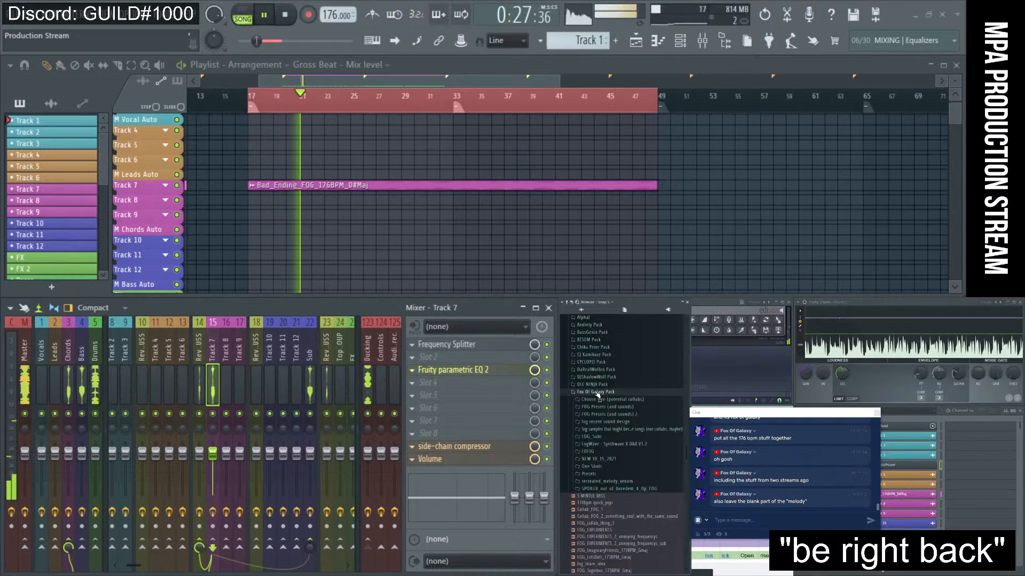
scroll(609, 428, "down", 2)
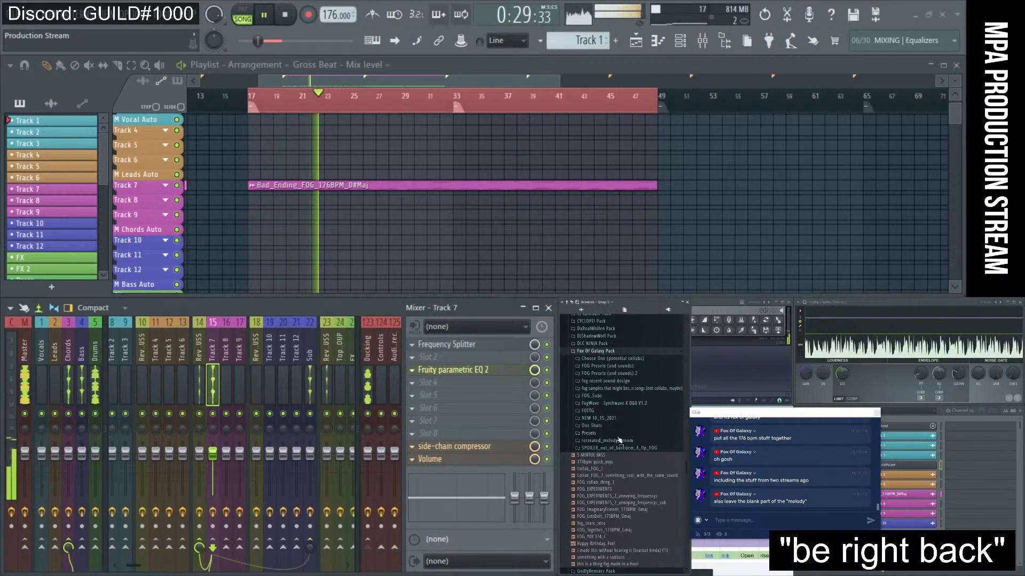
left_click(616, 418)
left_click(617, 426)
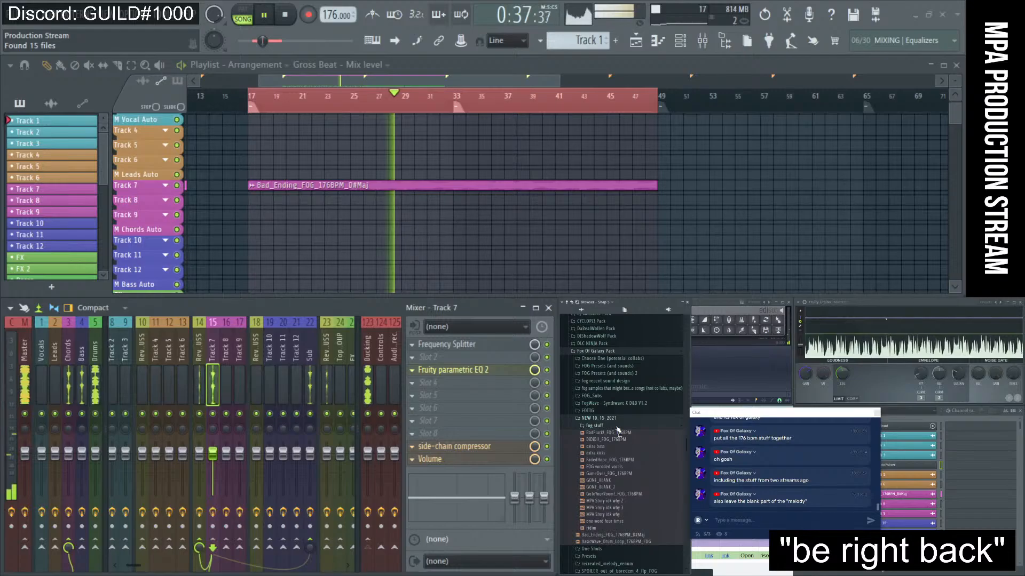
key("space")
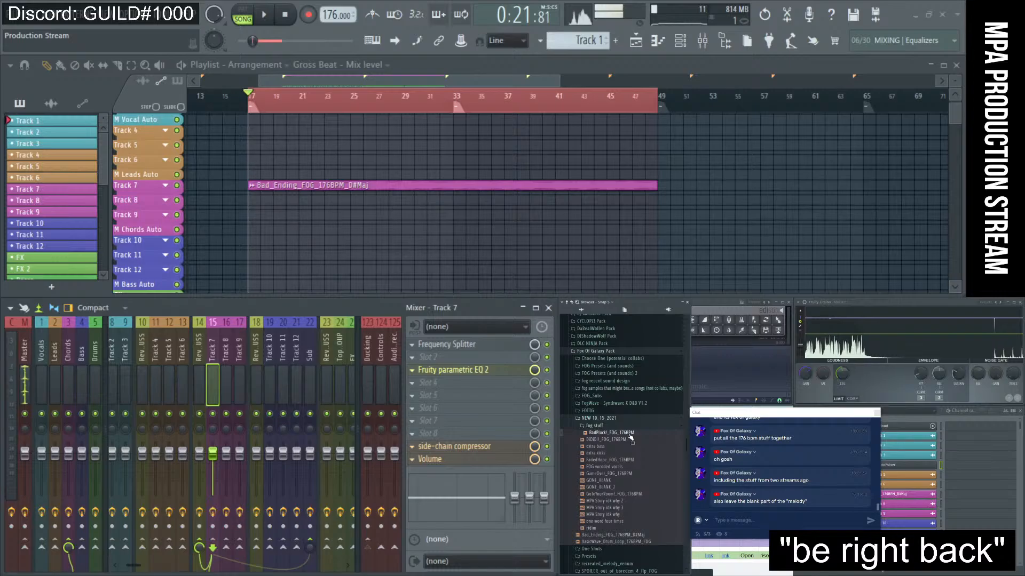
- Load BadPluck!_FOG_176BPM into the Track 5 audio clip channel and place the clip on playlist Track 4 from bar 17
left_click(903, 479)
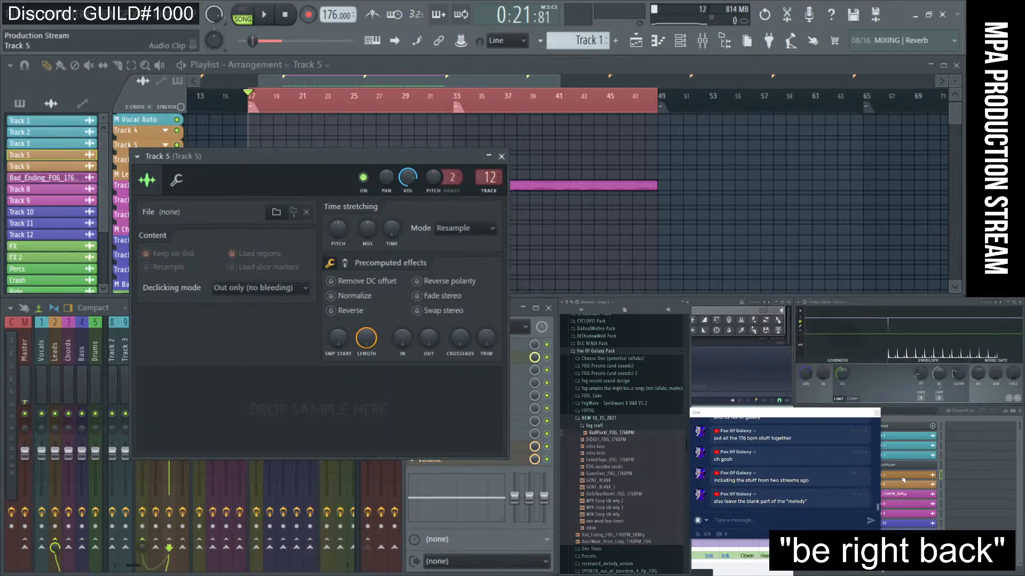
left_click_drag(599, 437, 378, 384)
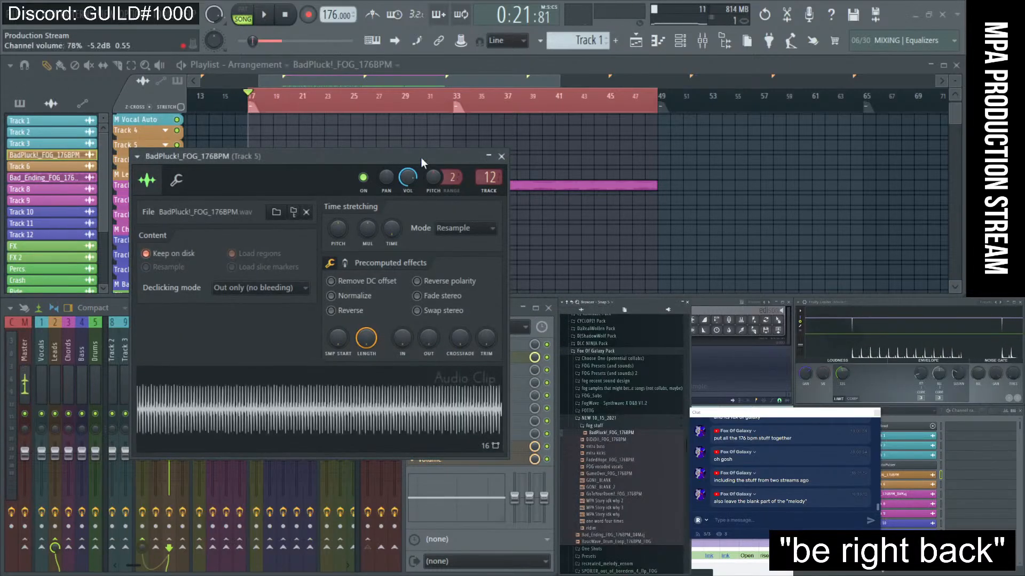
left_click(488, 157)
mouse_move(259, 144)
left_mouse_down()
mouse_move(265, 137)
mouse_move(250, 125)
left_mouse_up()
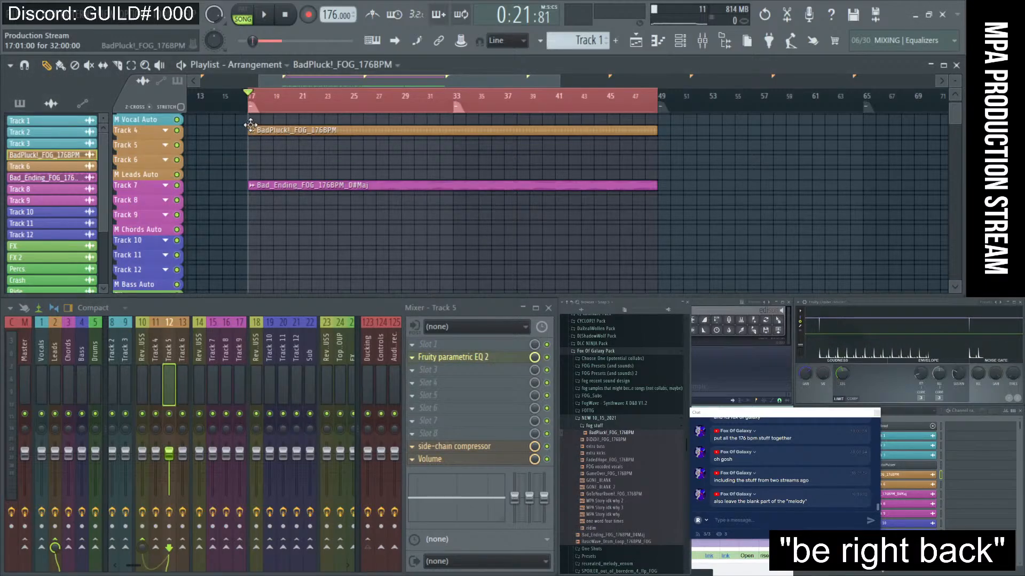
- Play the BadPluck!_FOG_176BPM clip with the rest of the arrangement and on its own
key("space")
scroll(304, 169, "up", 3)
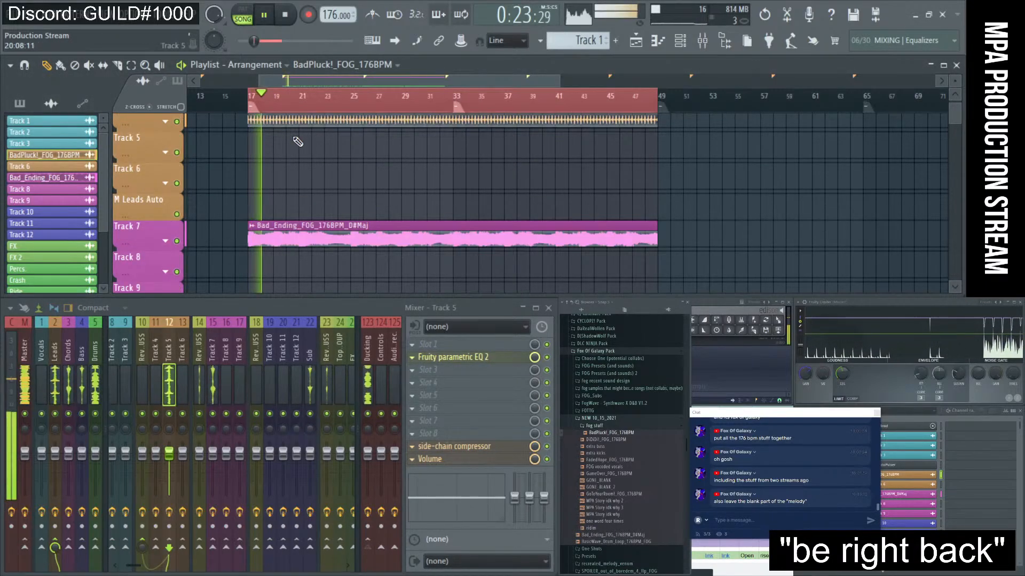
scroll(277, 160, "up", 1)
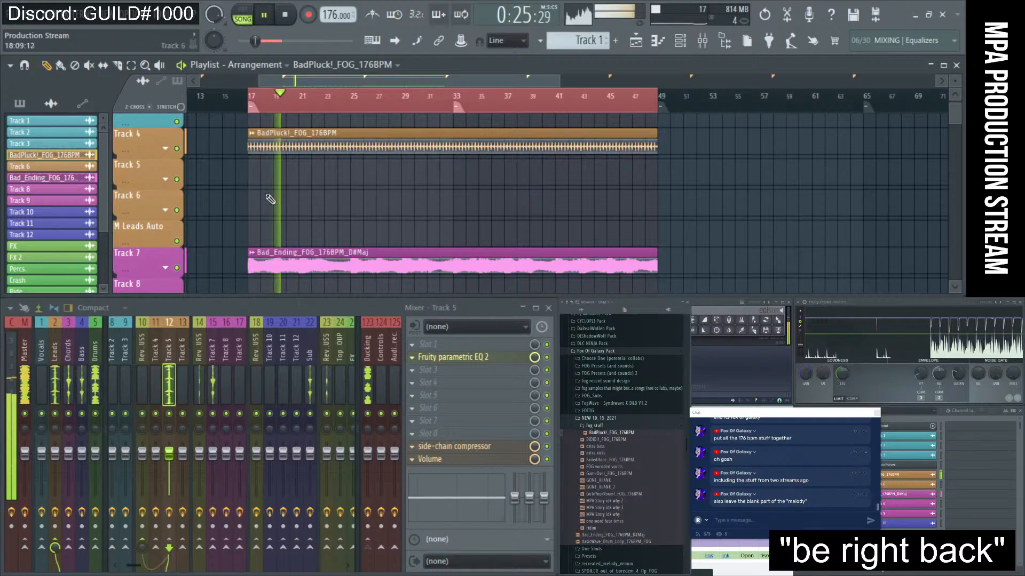
key("space")
key("space")
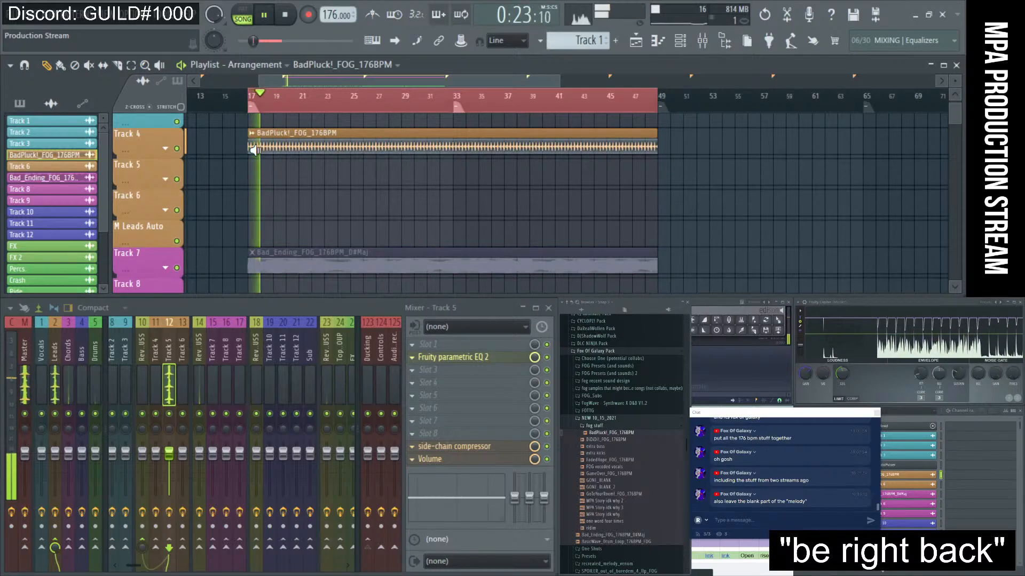
key("space")
double_click(254, 148)
left_click(262, 138)
key("space")
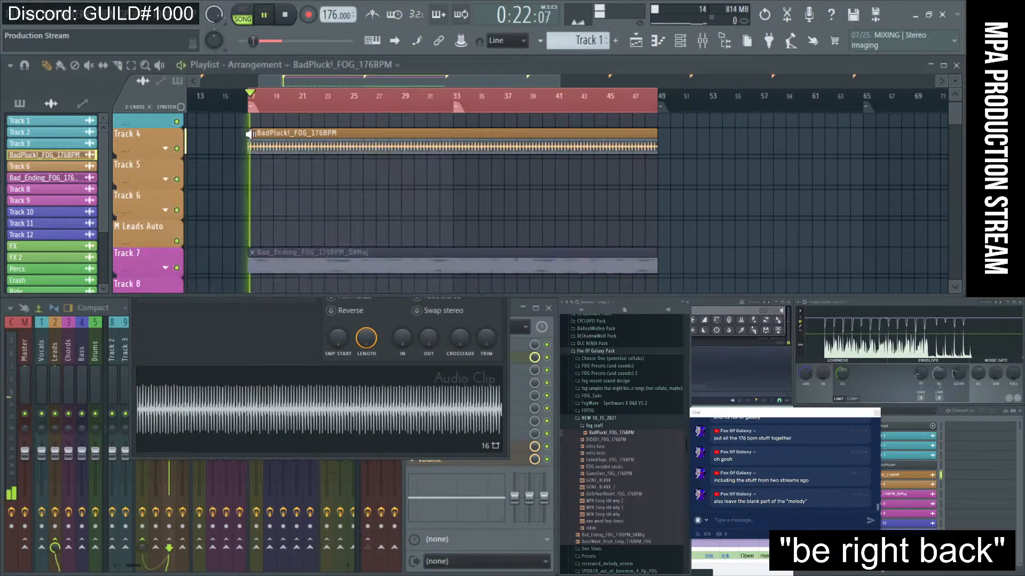
key("space")
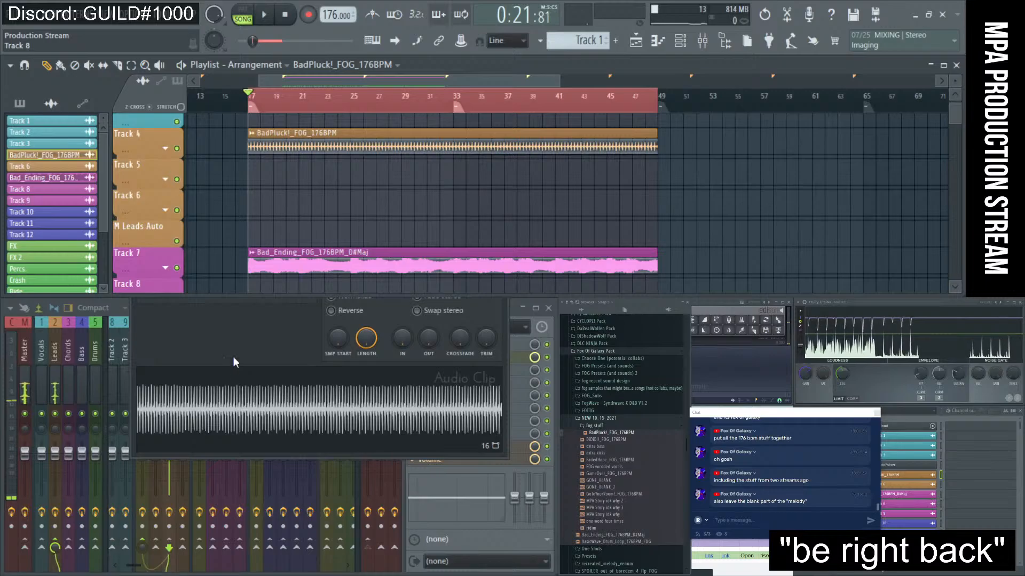
- Restart playback with all clips active and close the BadPluck!_FOG_176BPM channel settings
key("space")
left_click(242, 329)
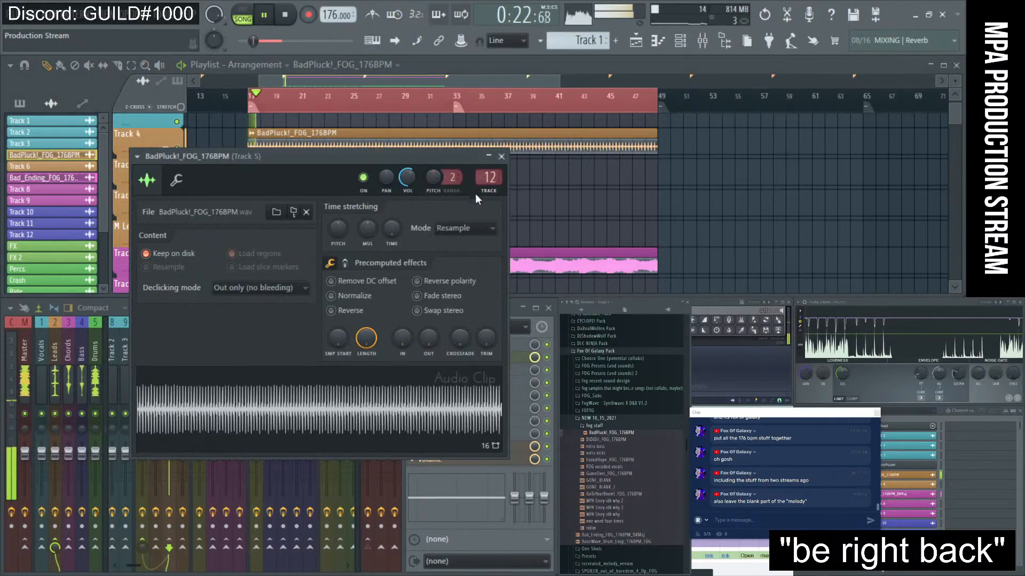
left_click(502, 156)
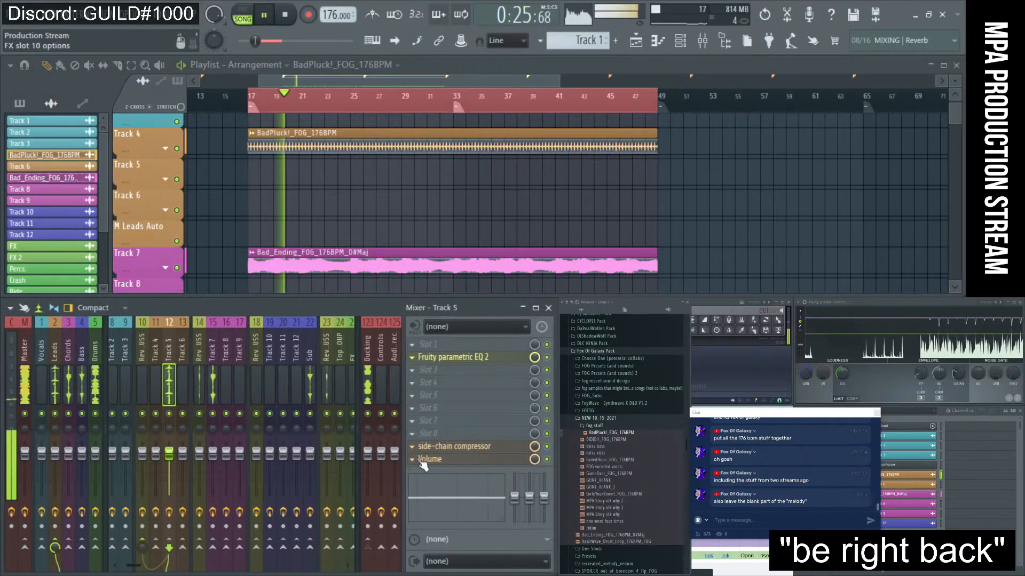
- Set the threshold of Track 5's side-chain compressor to about -17.1 dB, then close the compressor
left_click(439, 461)
left_click(438, 461)
left_click(442, 435)
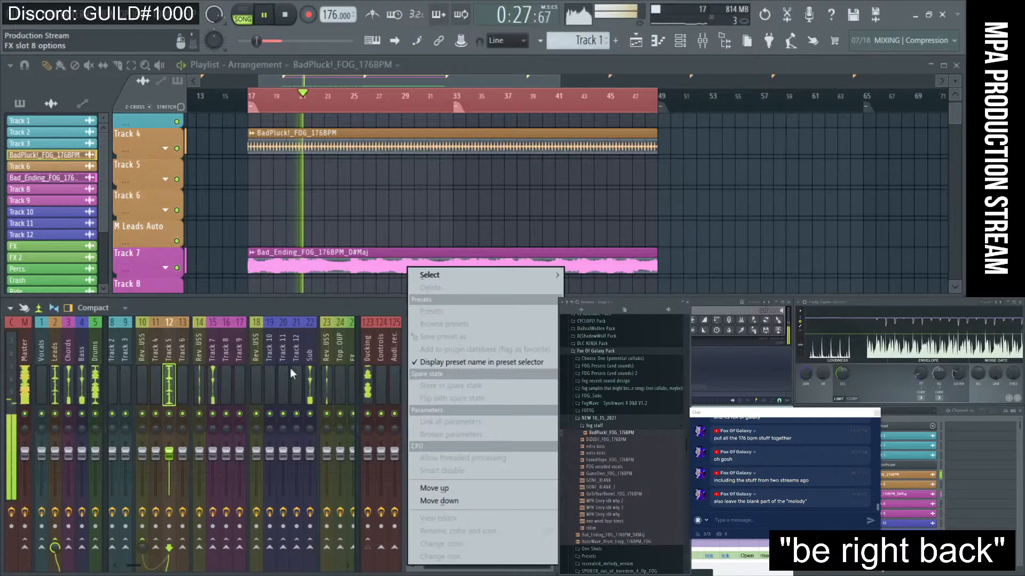
left_click(169, 392)
left_click(442, 447)
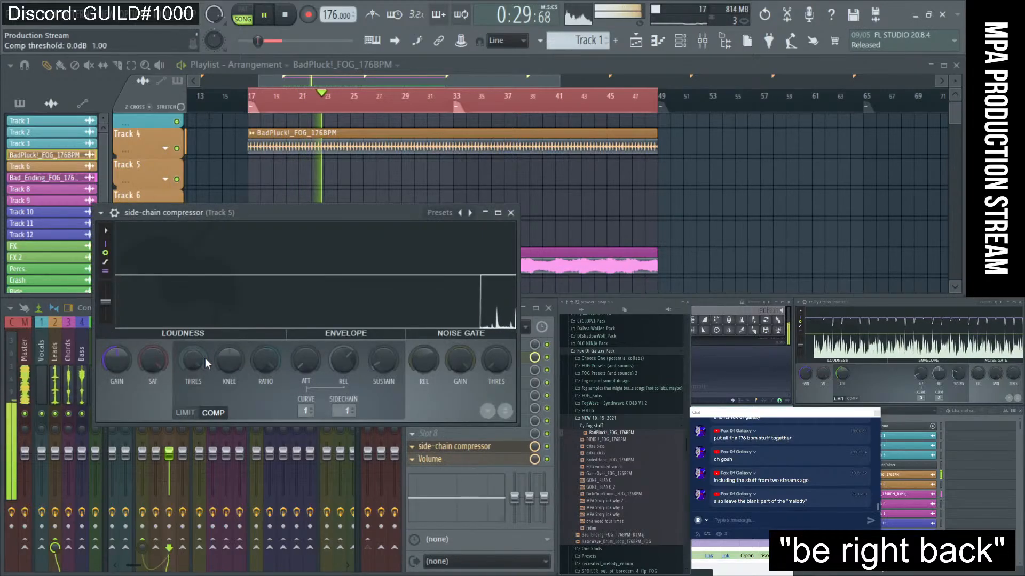
mouse_move(207, 364)
left_mouse_down()
mouse_move(207, 406)
mouse_move(200, 357)
left_mouse_up()
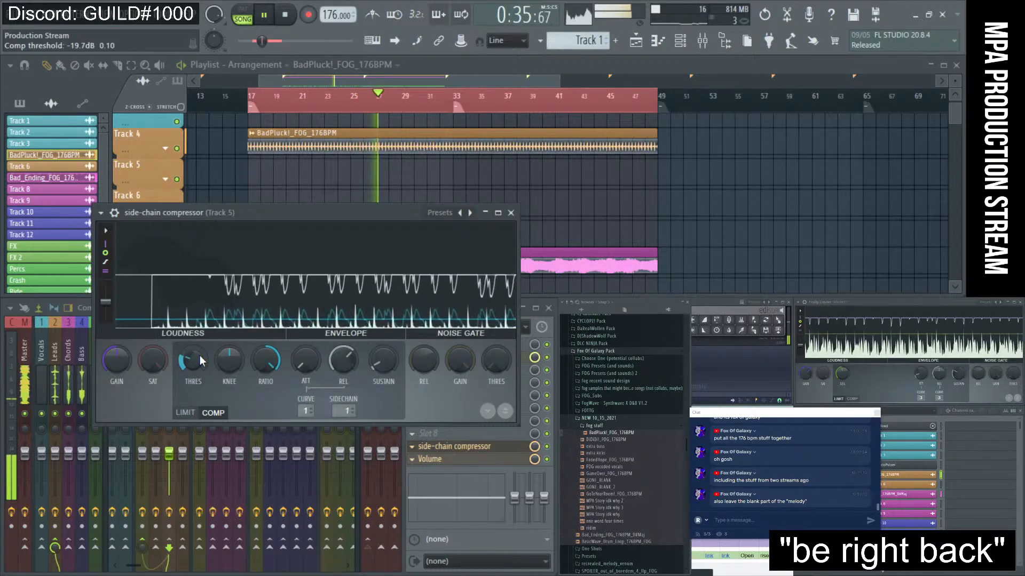
mouse_move(200, 356)
left_mouse_down()
mouse_move(199, 406)
mouse_move(200, 356)
left_mouse_up()
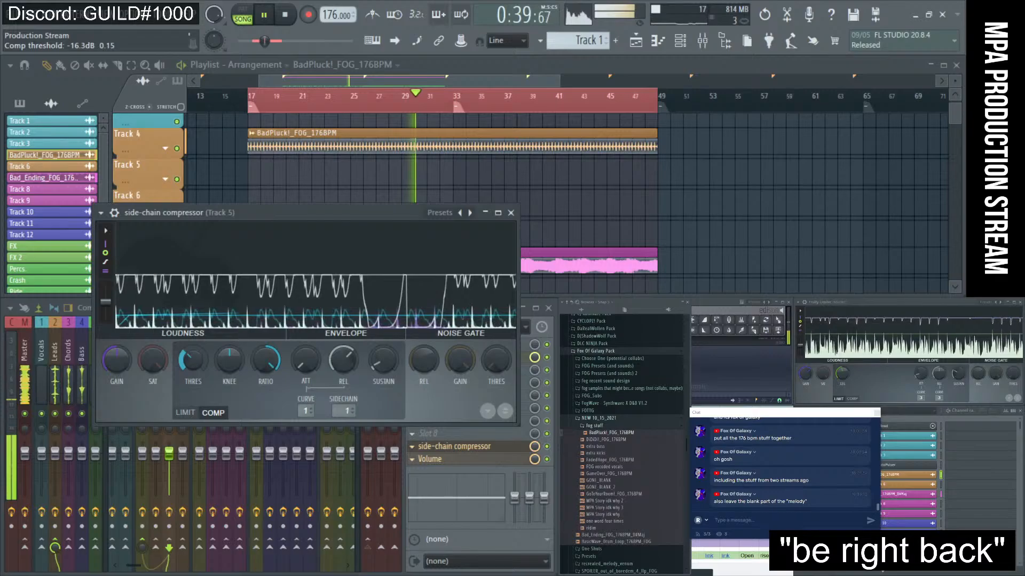
left_click(334, 410)
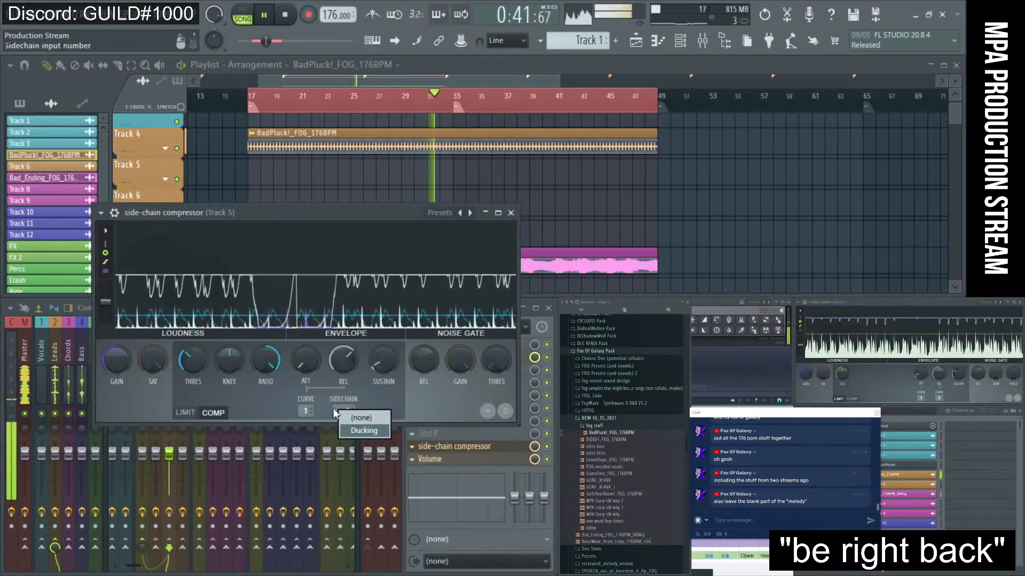
left_click(253, 398)
left_click_drag(190, 355, 190, 358)
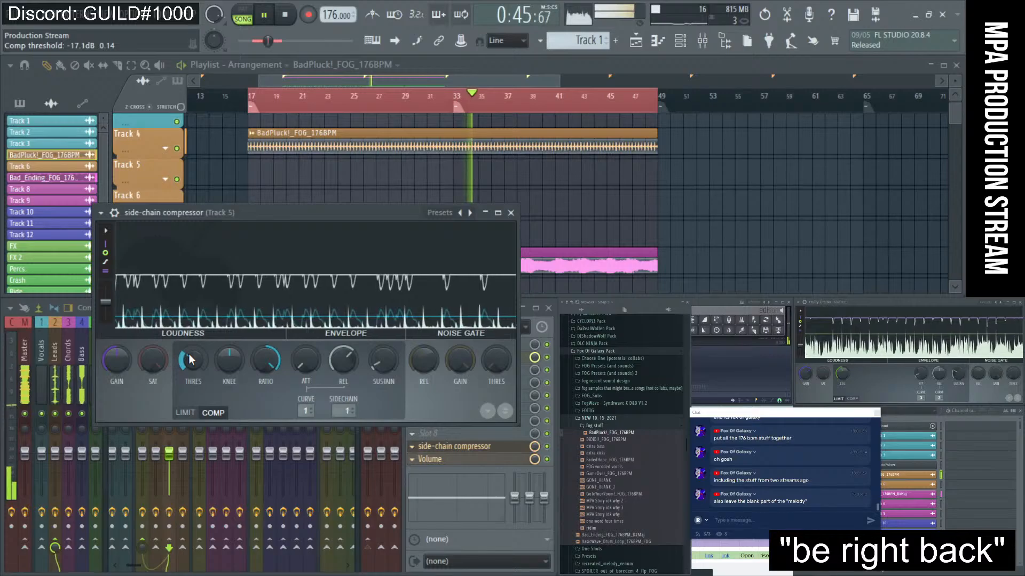
left_click(511, 213)
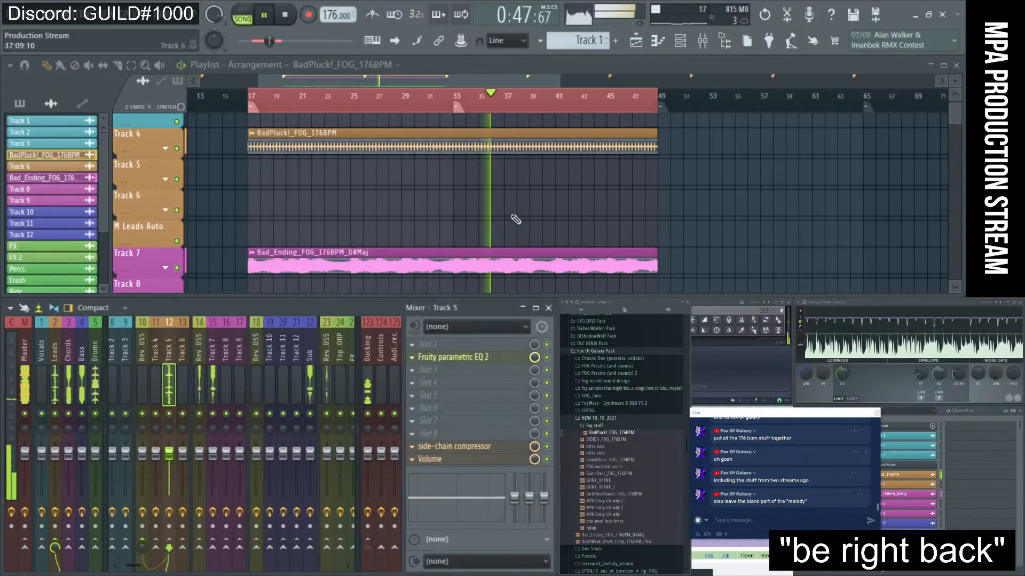
- Move the chopped drum clips between bars 17 and 33 from the Drum Loop track down to Track 52 and mute them
scroll(462, 186, "down", 5)
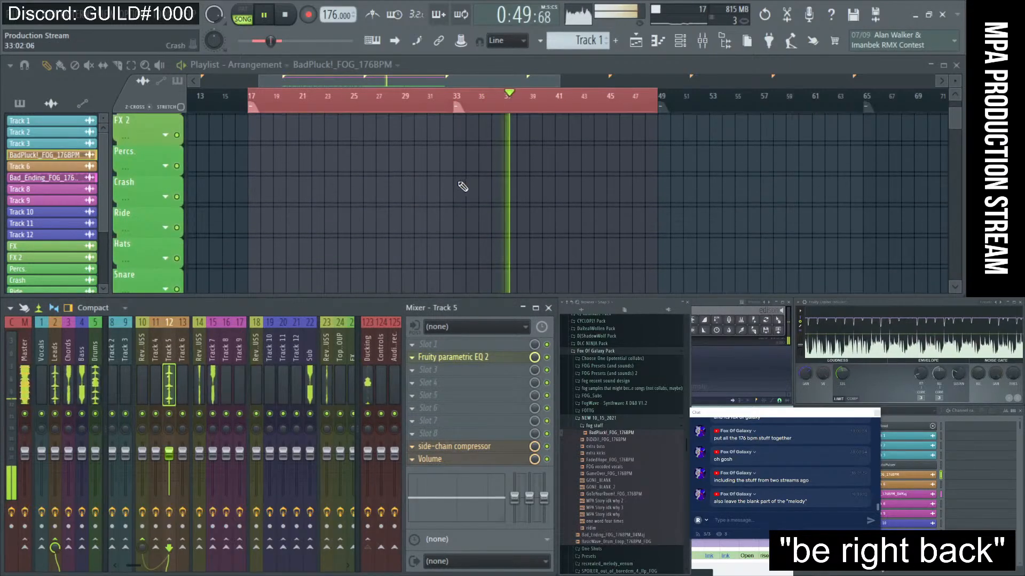
scroll(462, 187, "down", 3)
scroll(371, 194, "down", 5)
scroll(347, 200, "up", 3)
scroll(363, 204, "down", 3)
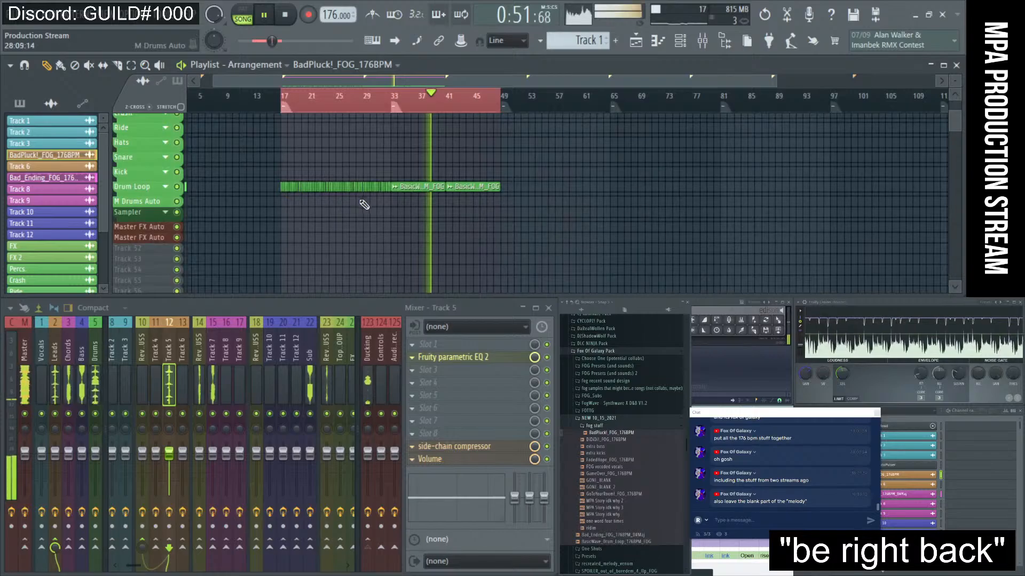
scroll(283, 190, "up", 2)
left_click_drag(272, 181, 496, 221)
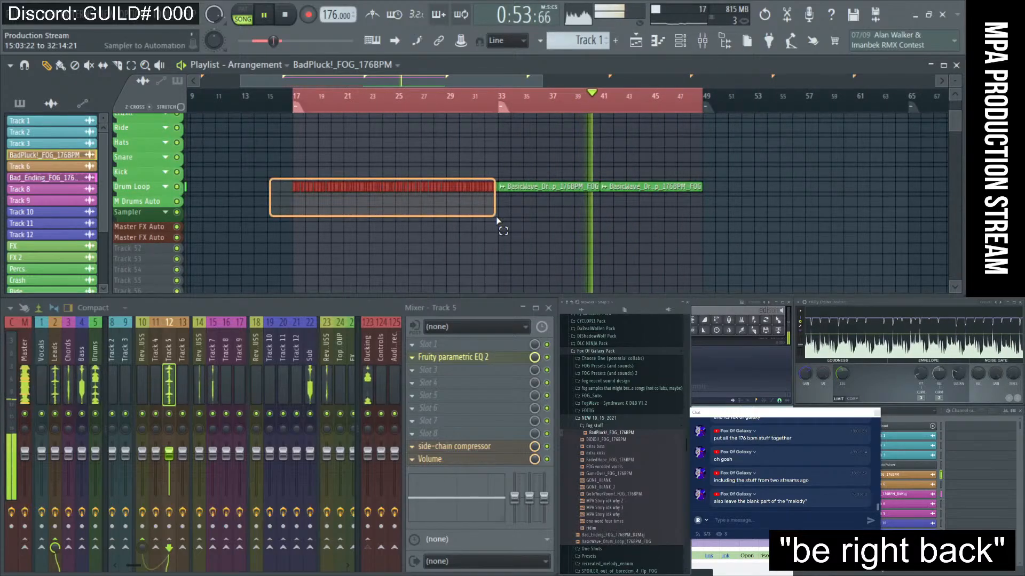
key("space")
left_click_drag(272, 168, 498, 242)
left_click_drag(458, 185, 457, 247)
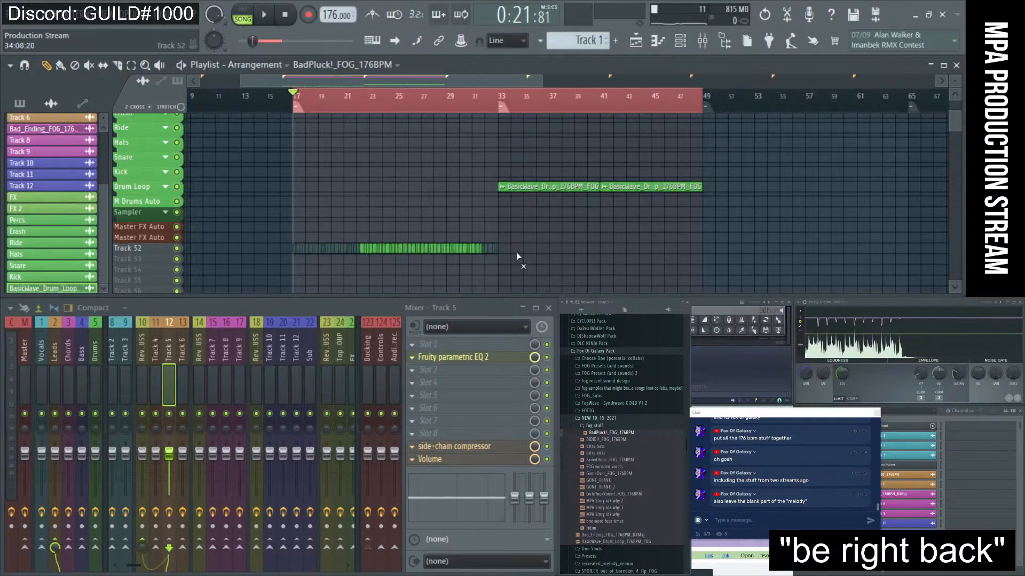
- Copy the two BasicWave drum loop clips from bars 33 to 49 to bars 17 to 33 on the Drum Loop track
left_click_drag(512, 189, 703, 210)
left_click_drag(579, 190, 404, 193)
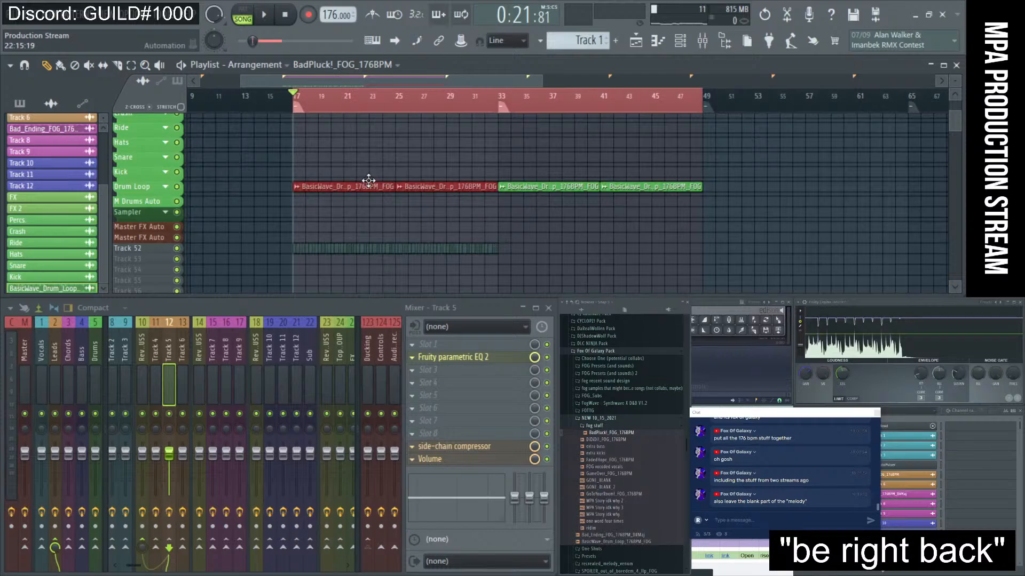
key("ctrl+d")
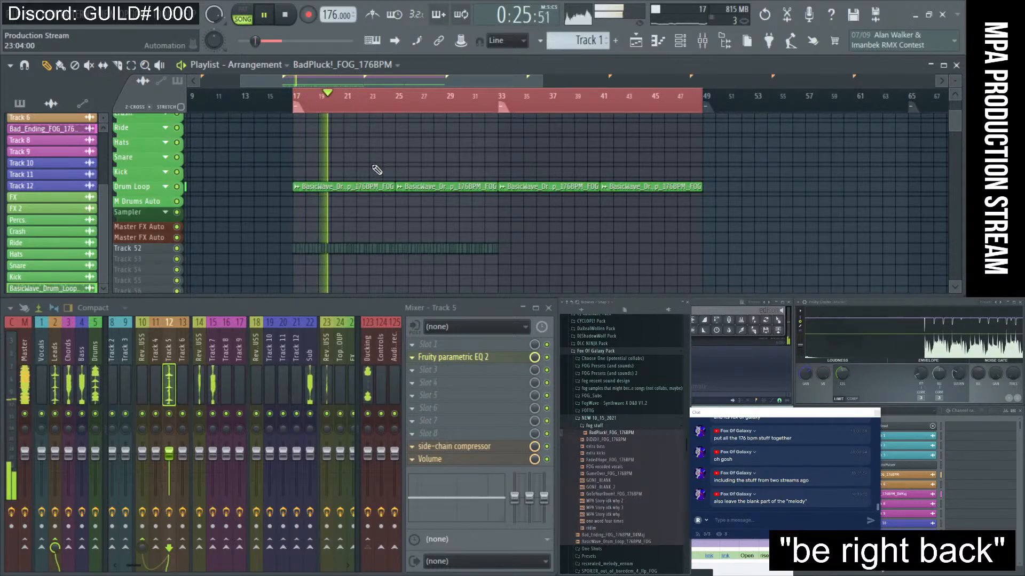
- Check Track 5 with its mute and Fruity parametric EQ 2 during playback, then pull its mixer fader down
scroll(236, 360, "up", 2)
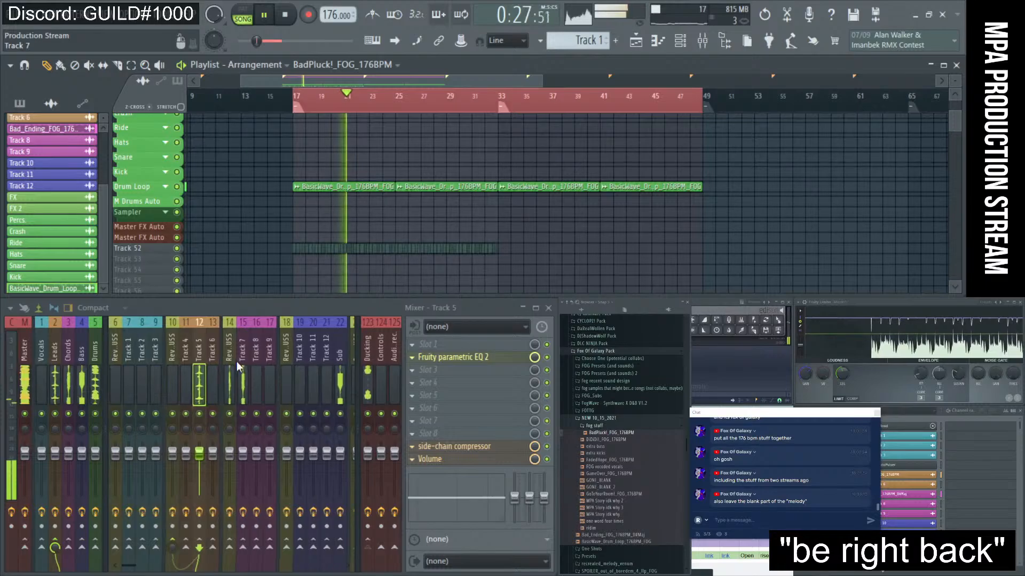
left_click(200, 413)
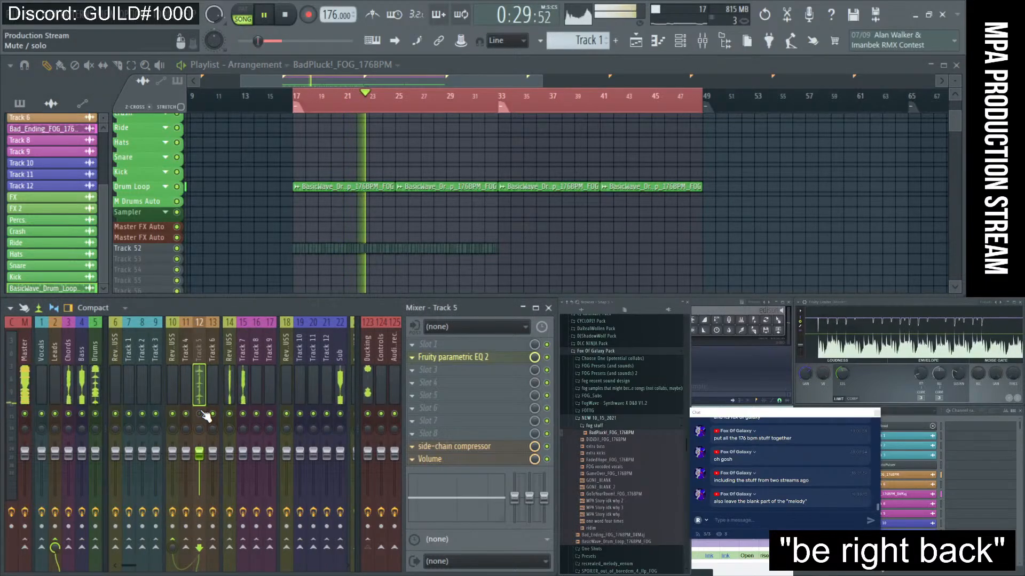
left_click(515, 358)
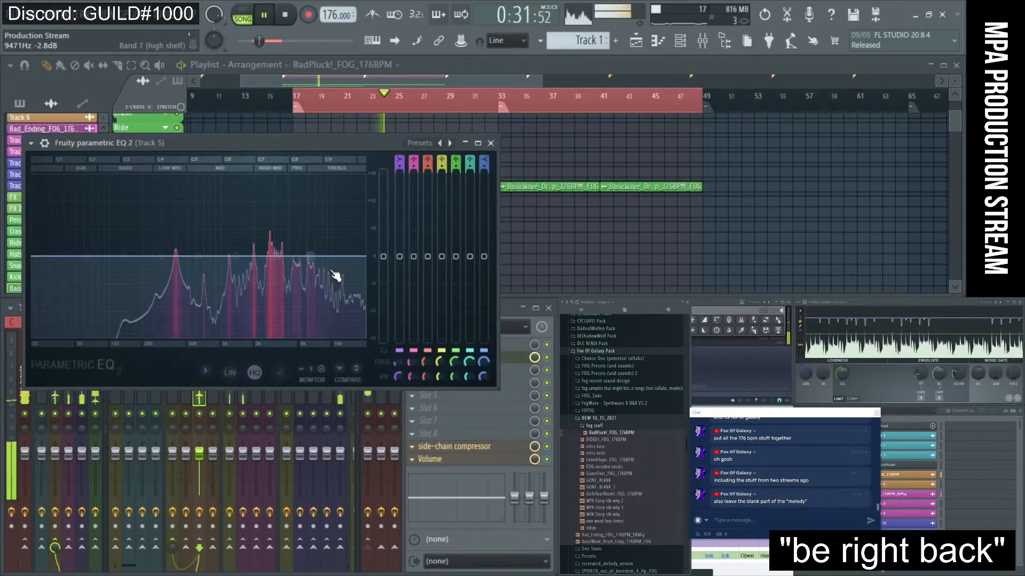
left_click(490, 143)
left_click_drag(204, 440, 199, 494)
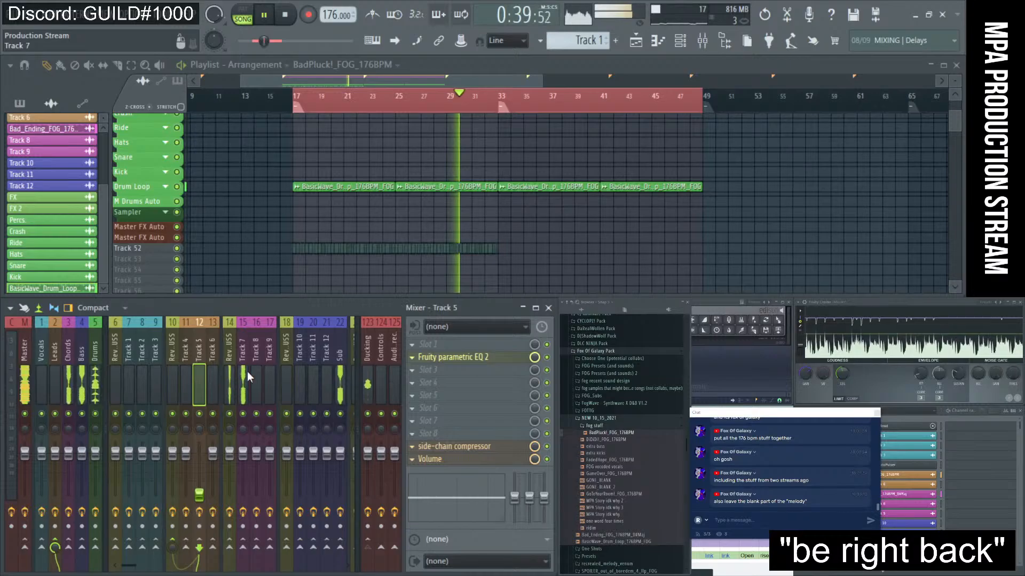
- Replay from bar 17 with the Chords mixer track muted and raise Track 5's fader to 100% (0.0 dB)
key("space")
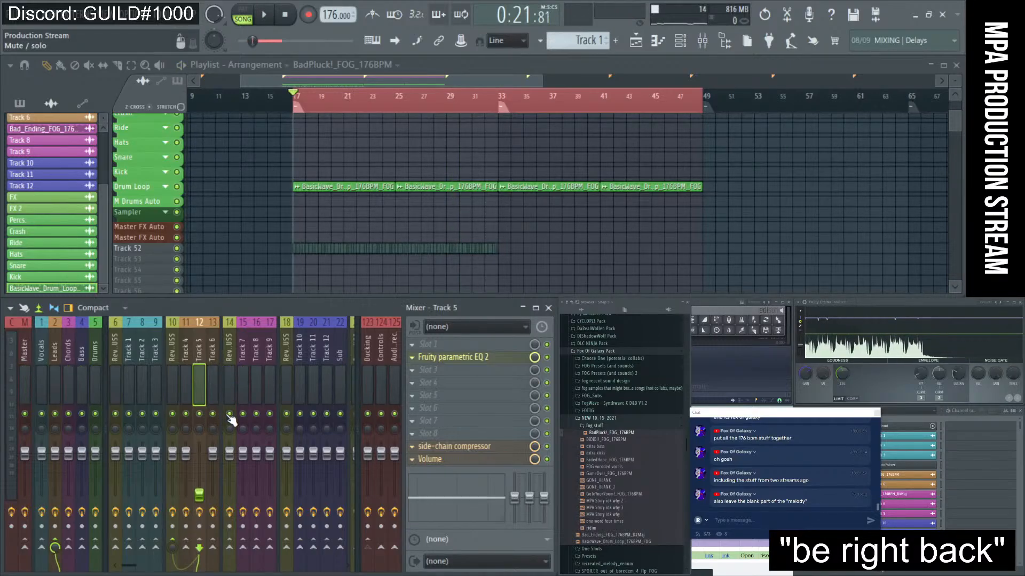
key("space")
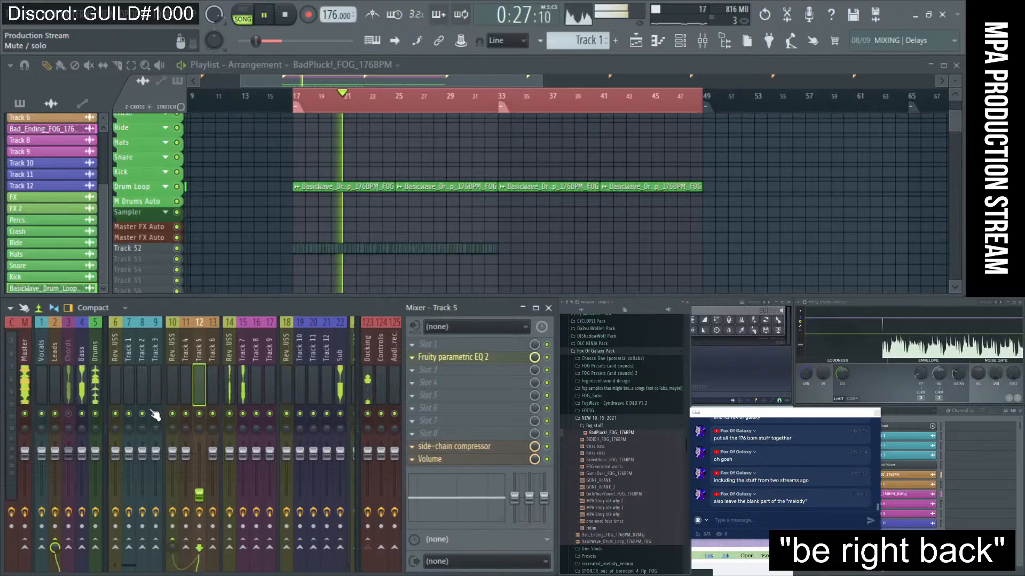
key("space")
key("space")
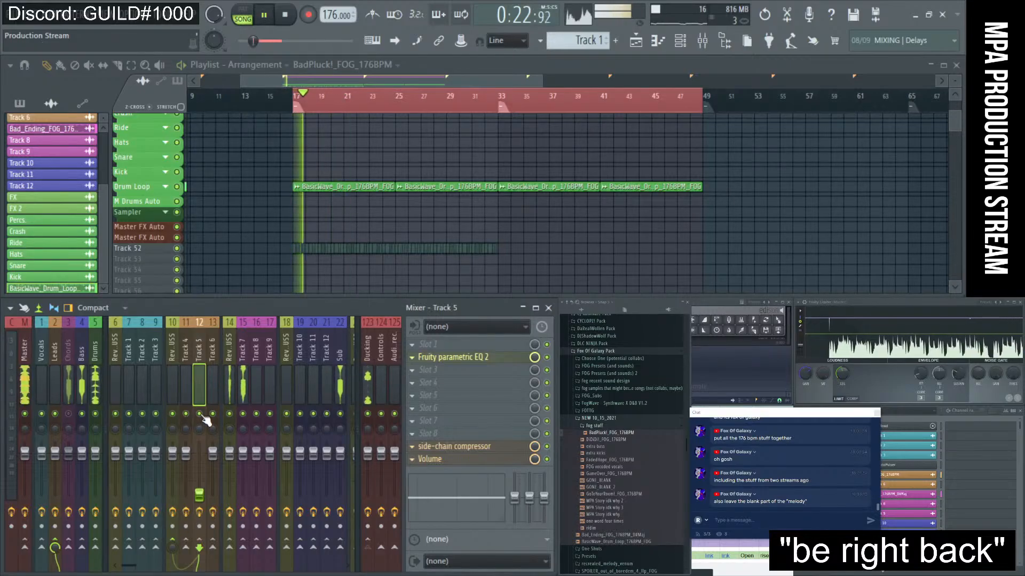
left_click_drag(205, 497, 205, 457)
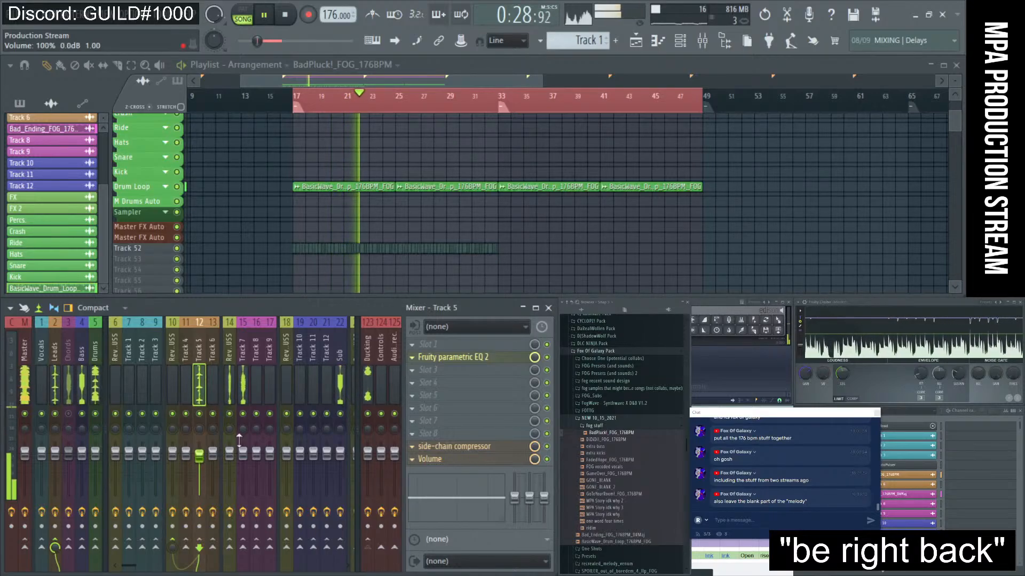
- Try a 1.5 dB cut around 1155 Hz on band 5 of Track 5's Fruity parametric EQ 2 and reset the band
left_click(458, 361)
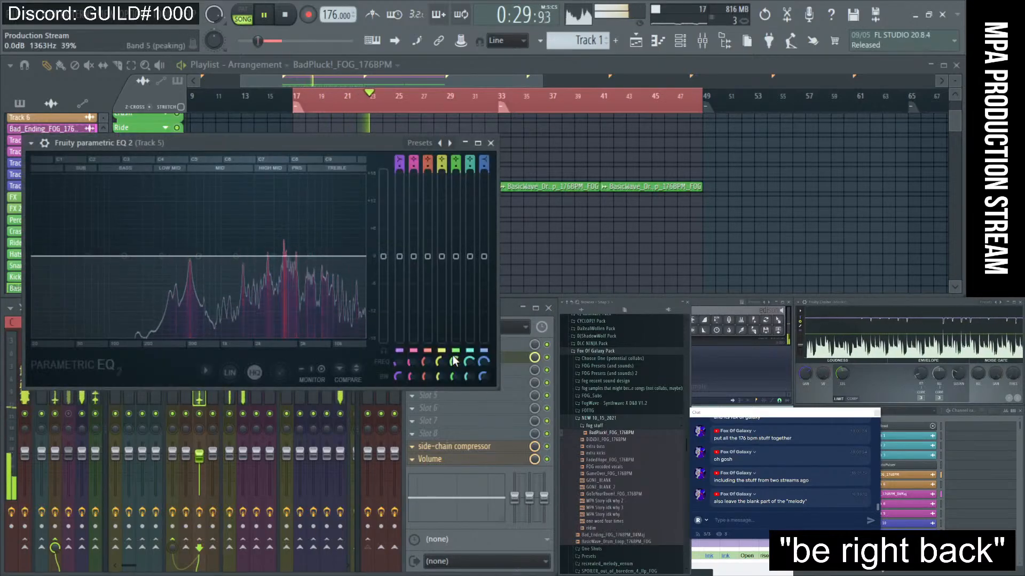
mouse_move(236, 270)
left_mouse_down()
mouse_move(277, 220)
mouse_move(296, 223)
mouse_move(246, 235)
mouse_move(228, 263)
left_mouse_up()
right_click(229, 265)
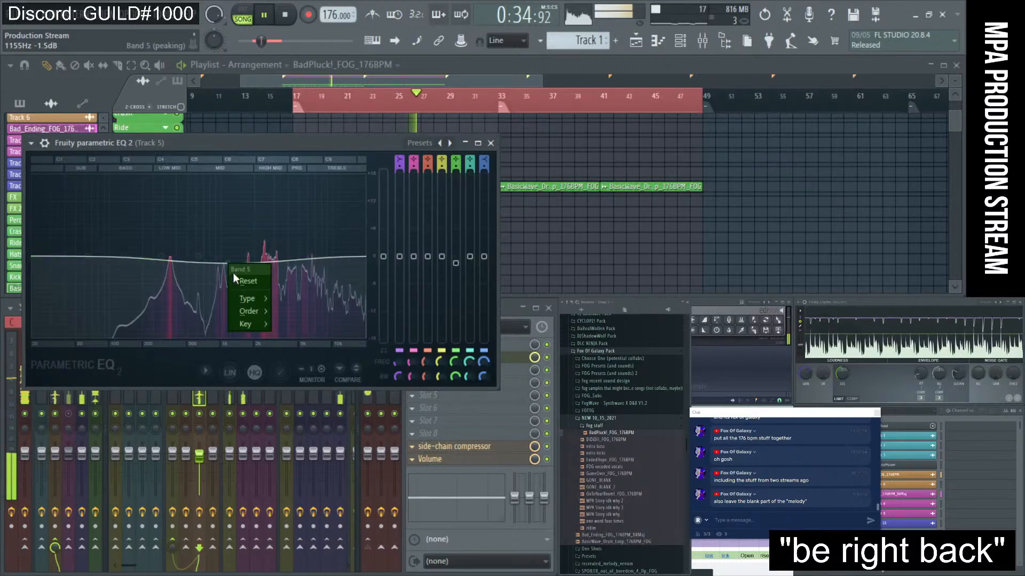
left_click(248, 281)
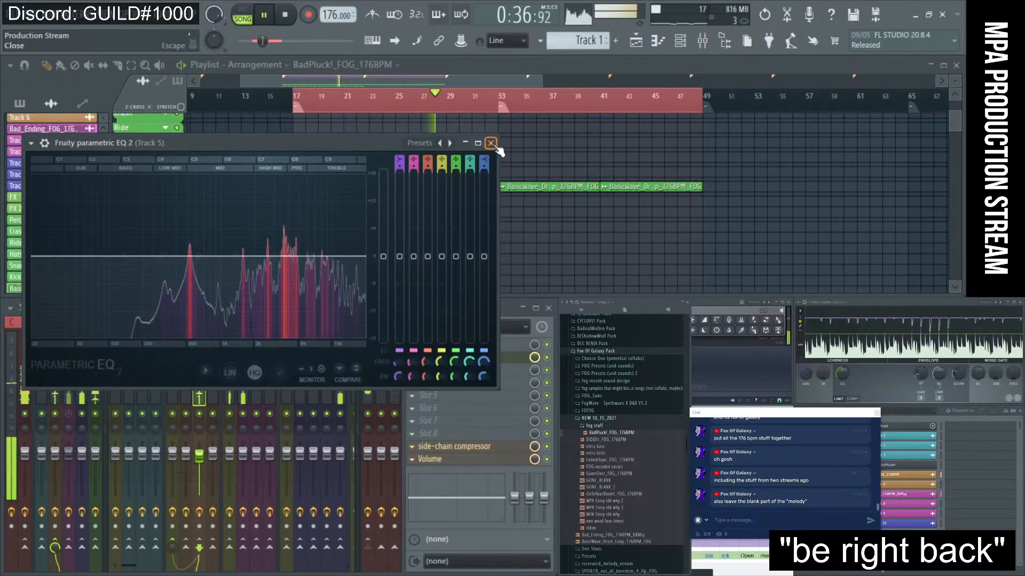
left_click(490, 143)
- Try Track 5's mixer fader at 28% (-20.4 dB) during playback from bar 17 and reset it to its default
key("space")
key("space")
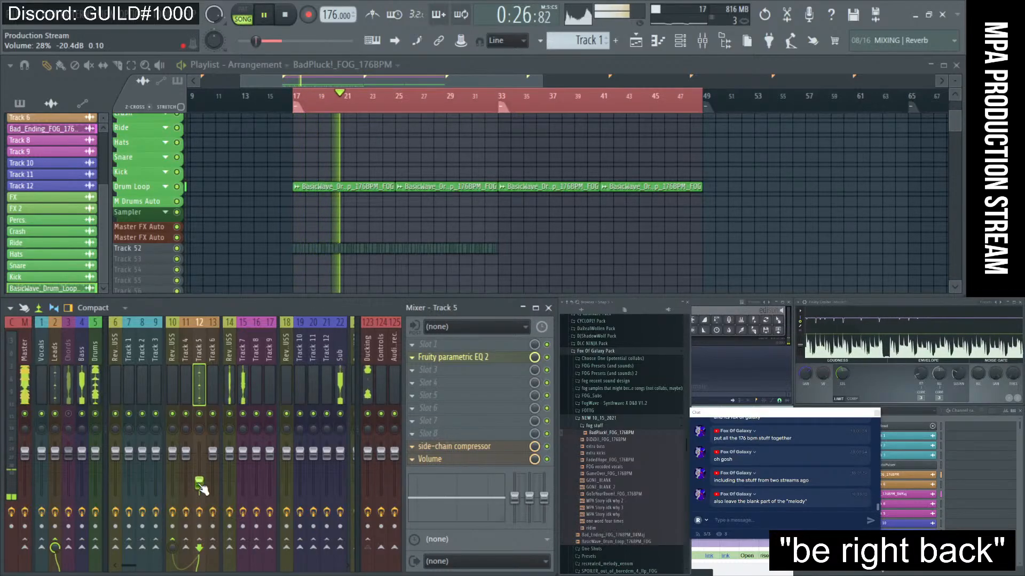
key("space")
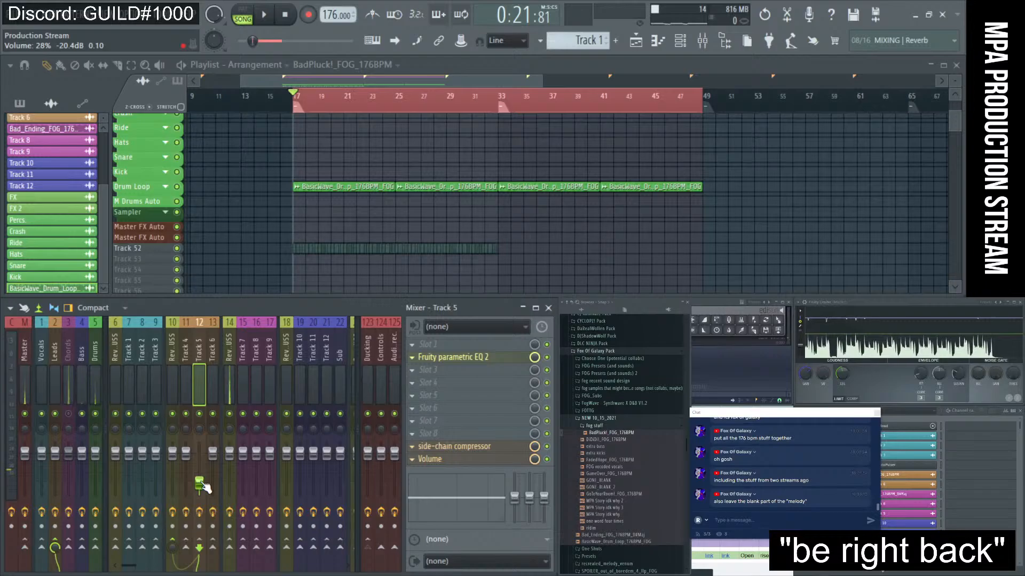
right_click(202, 484)
left_click(213, 368)
- Cut the Drum Loop mixer track by about 4.4 dB around 2552 Hz with a narrow band 5 in Fruity parametric EQ 2
scroll(203, 366, "right", 5)
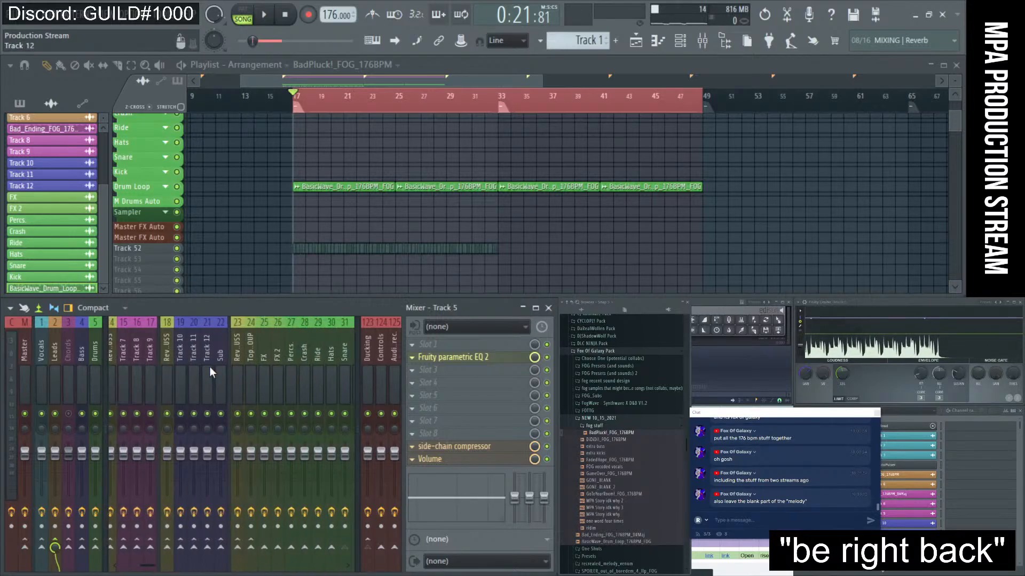
left_click(333, 376)
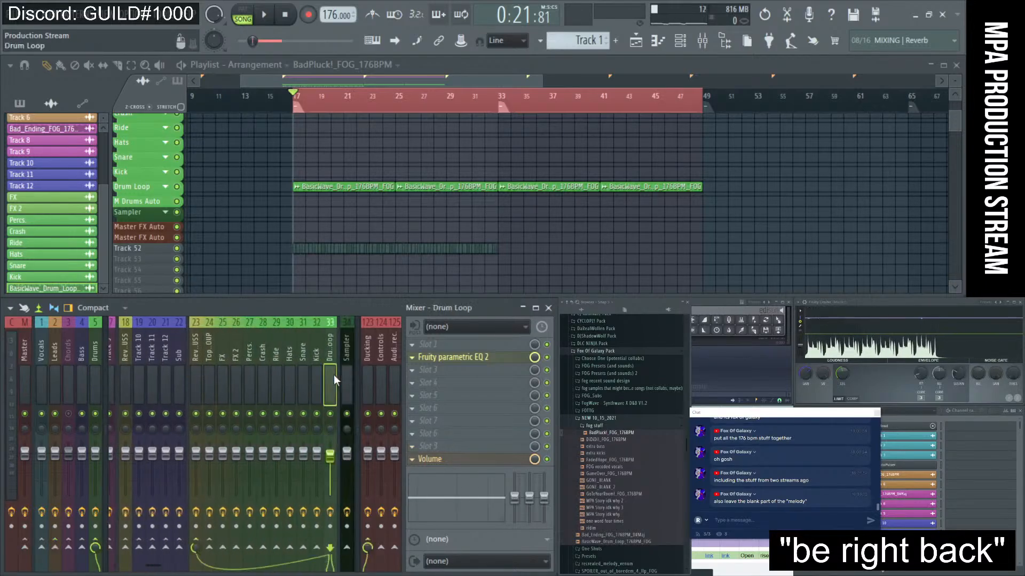
left_click(453, 357)
key("space")
left_click_drag(331, 341, 352, 363)
scroll(356, 380, "down", 8)
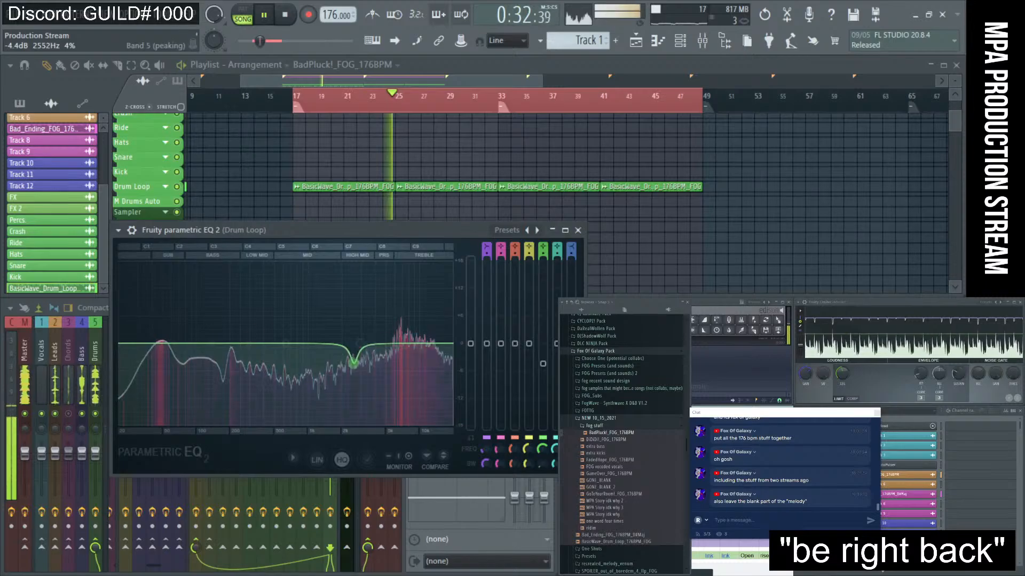
left_click(577, 230)
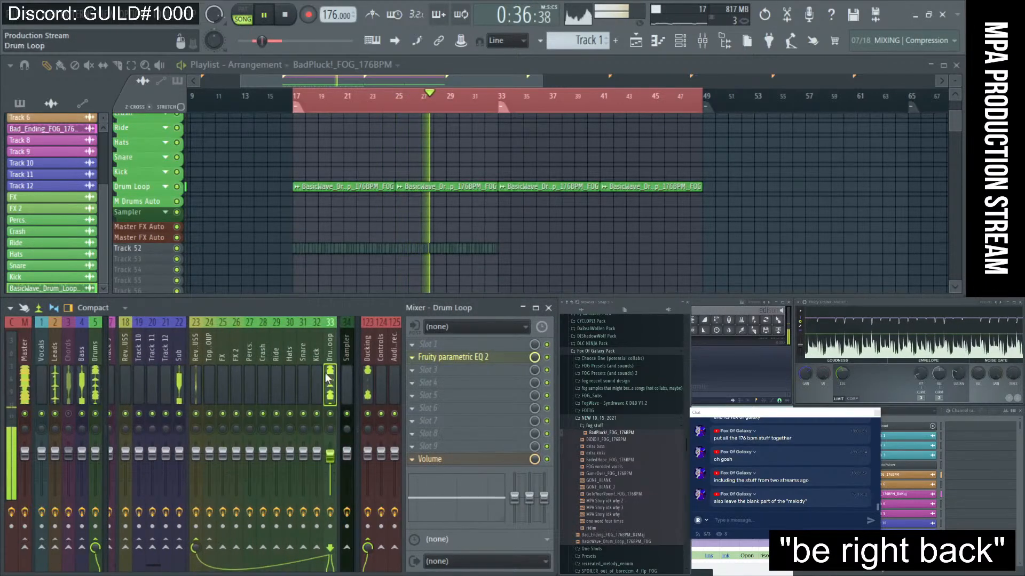
left_click(448, 357)
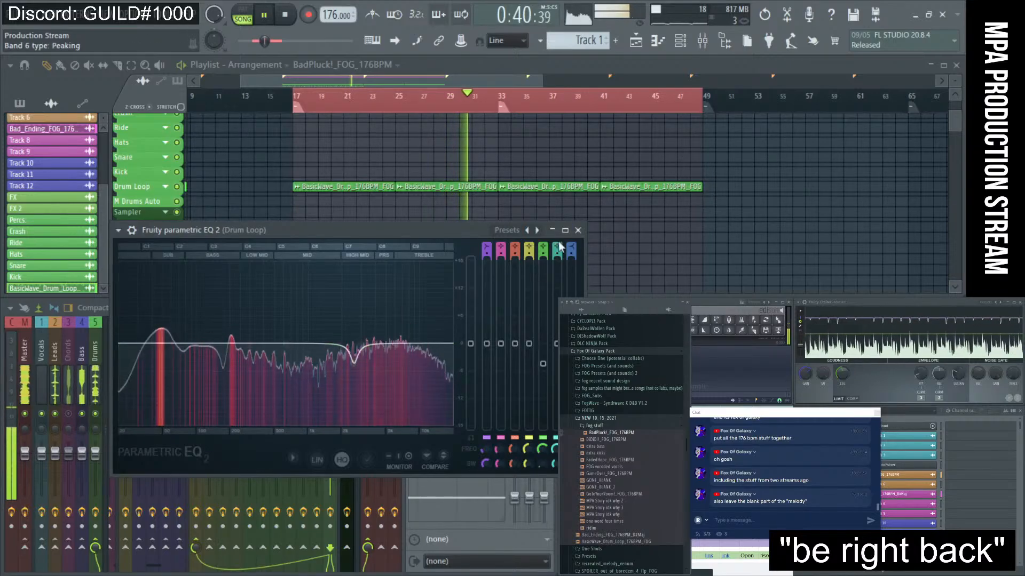
left_click(577, 230)
- Cut Track 5 by about 3.4 dB around 3695 Hz with band 6 of its Fruity parametric EQ 2
scroll(239, 364, "up", 3)
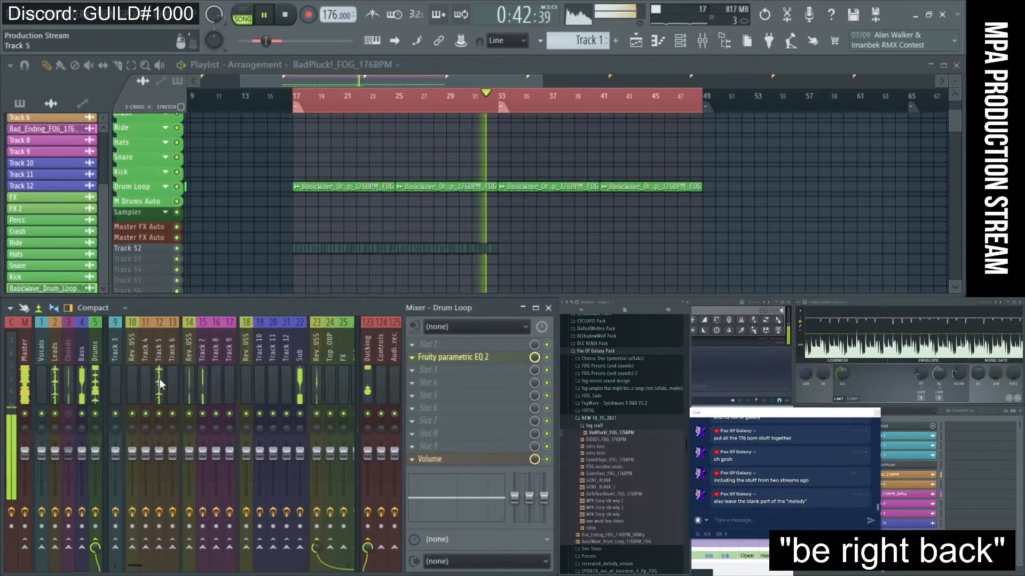
left_click(159, 379)
left_click(469, 357)
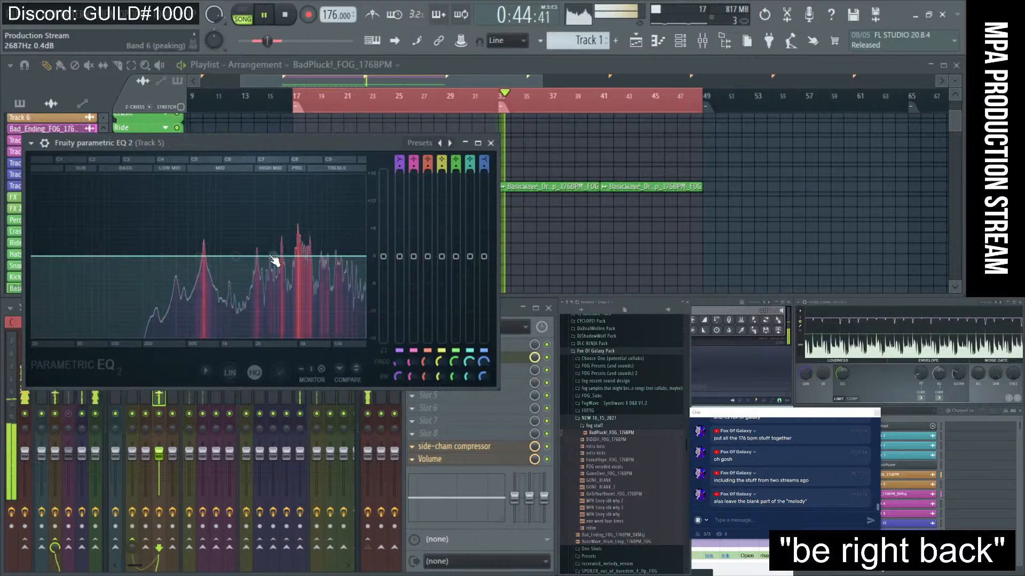
left_click_drag(272, 256, 288, 277)
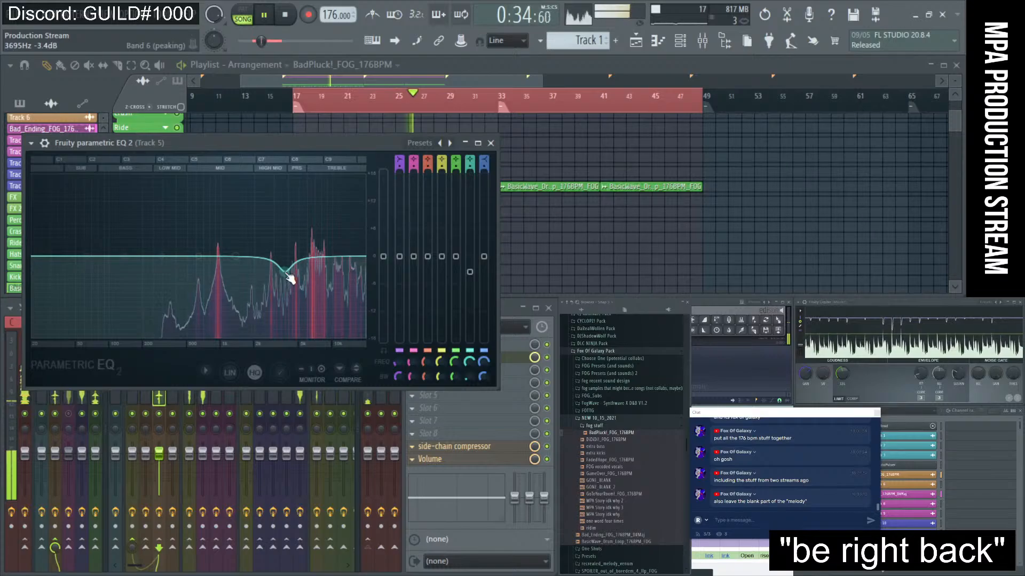
left_click(490, 143)
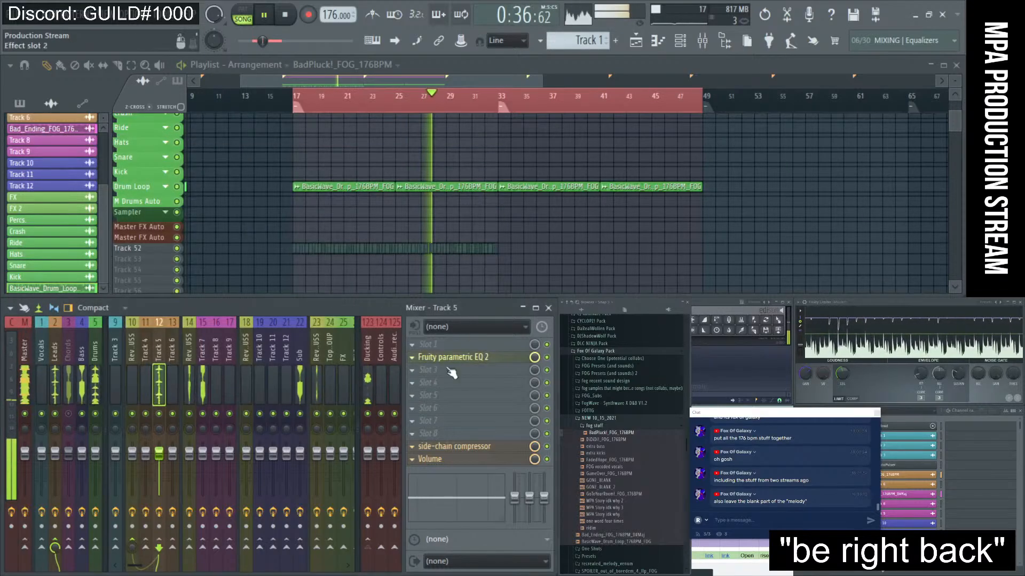
- Add a Transient Processor to slot 4 of Track 5, set its attack to -15%, and replay the section from bar 17
left_click(482, 387)
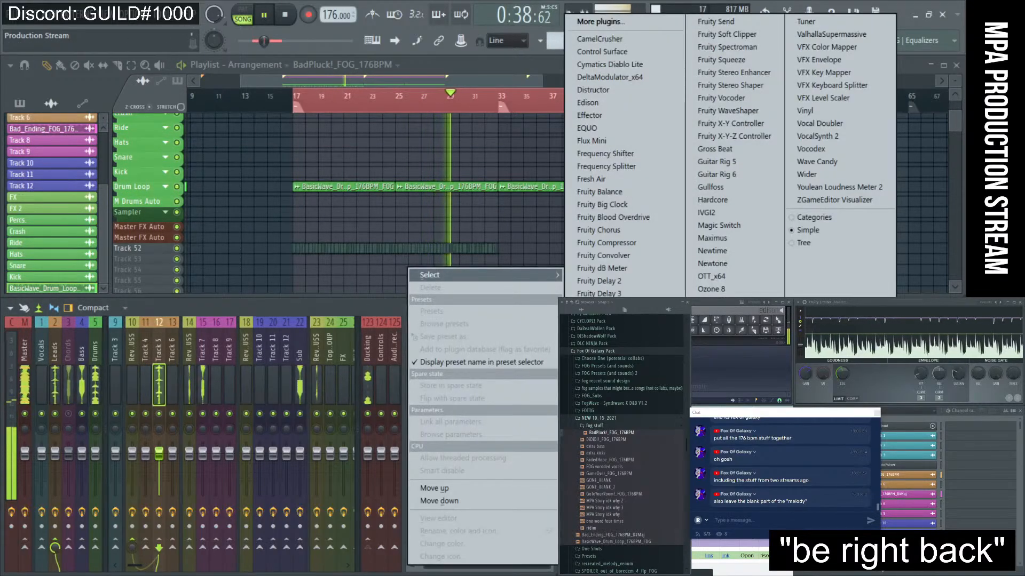
left_click(731, 555)
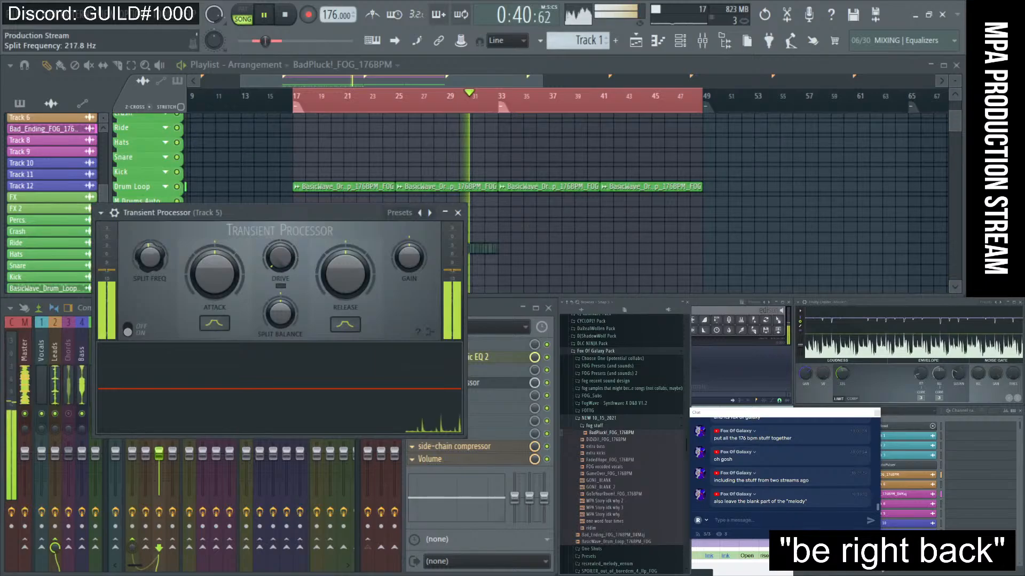
mouse_move(214, 264)
left_mouse_down()
mouse_move(216, 310)
mouse_move(215, 264)
left_mouse_up()
key("space")
key("space")
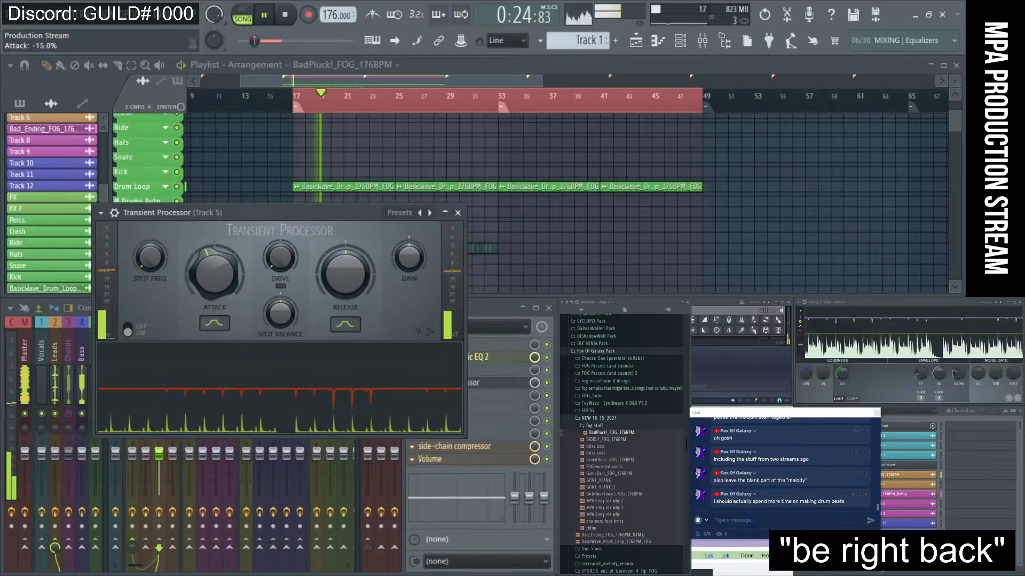
left_click(457, 213)
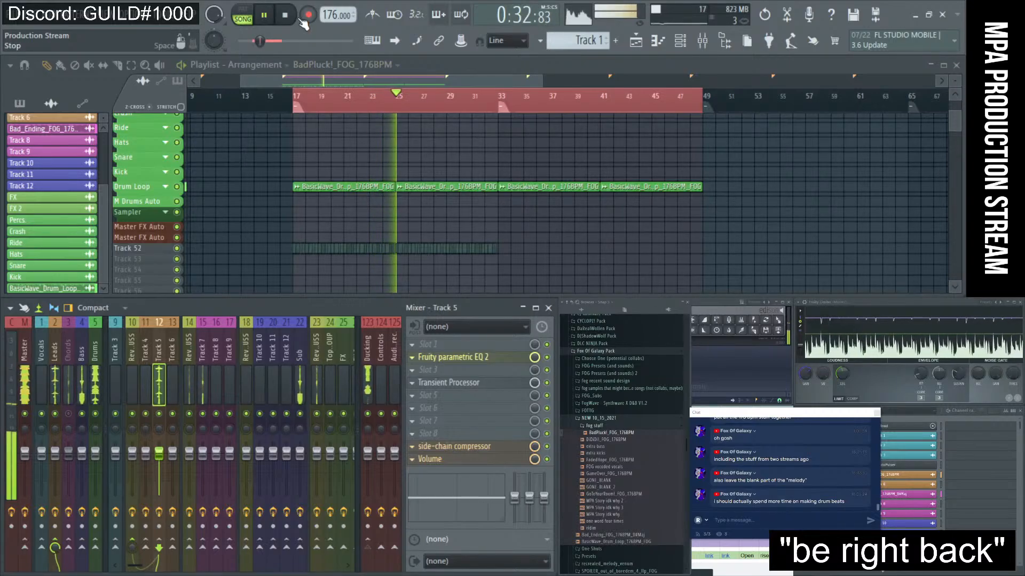
key("space")
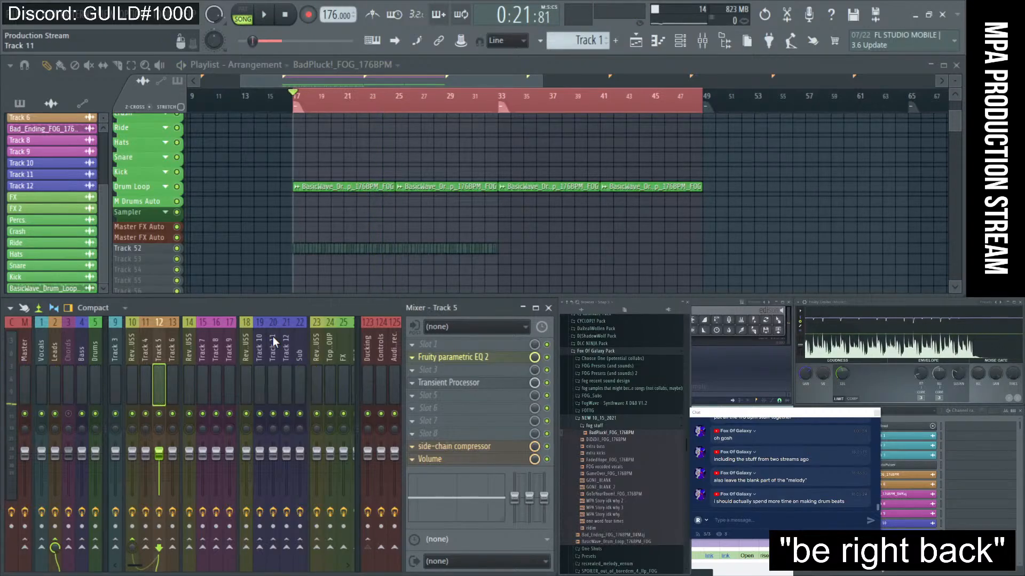
- Examine the BasicWave drum loop's waveform between bars 17 and 25 while replaying the section from bar 17
left_click_drag(738, 419, 752, 419)
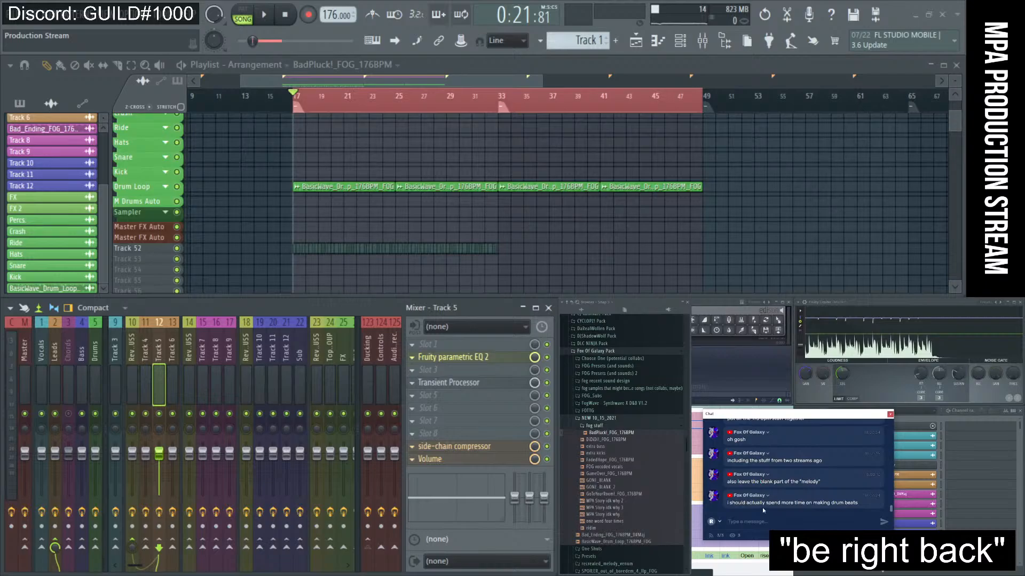
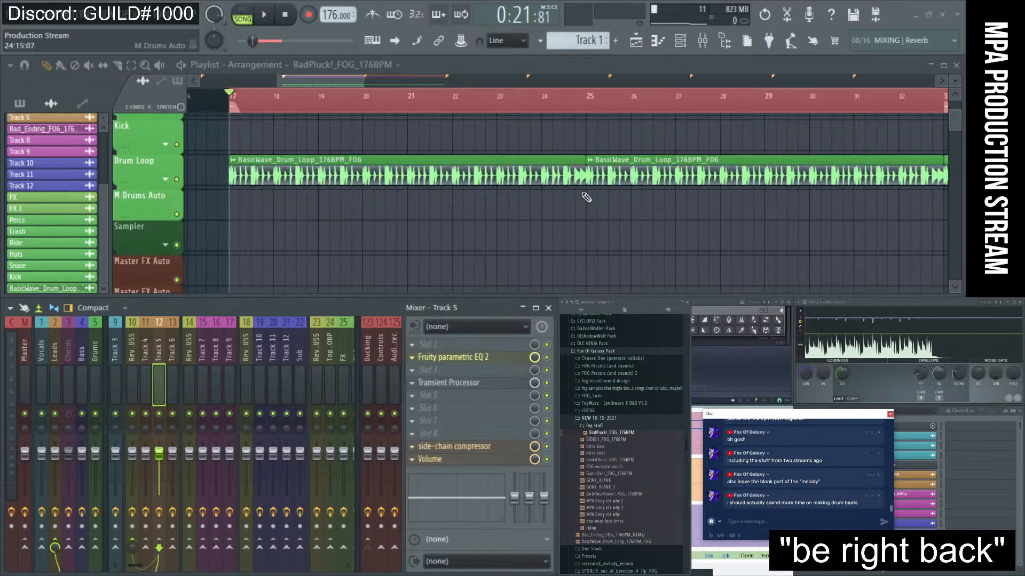
scroll(279, 176, "down", 2)
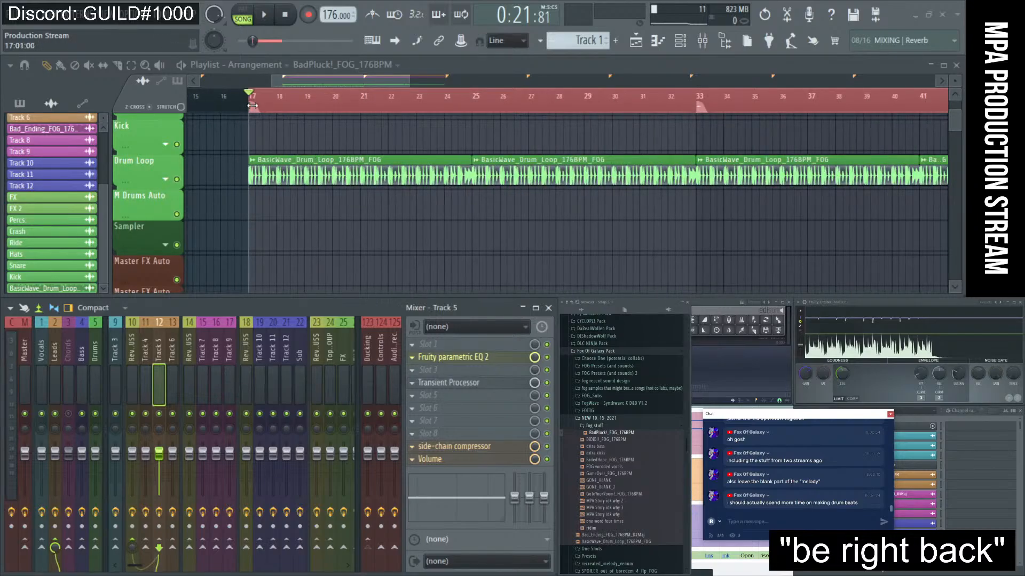
key("space")
scroll(275, 216, "up", 2)
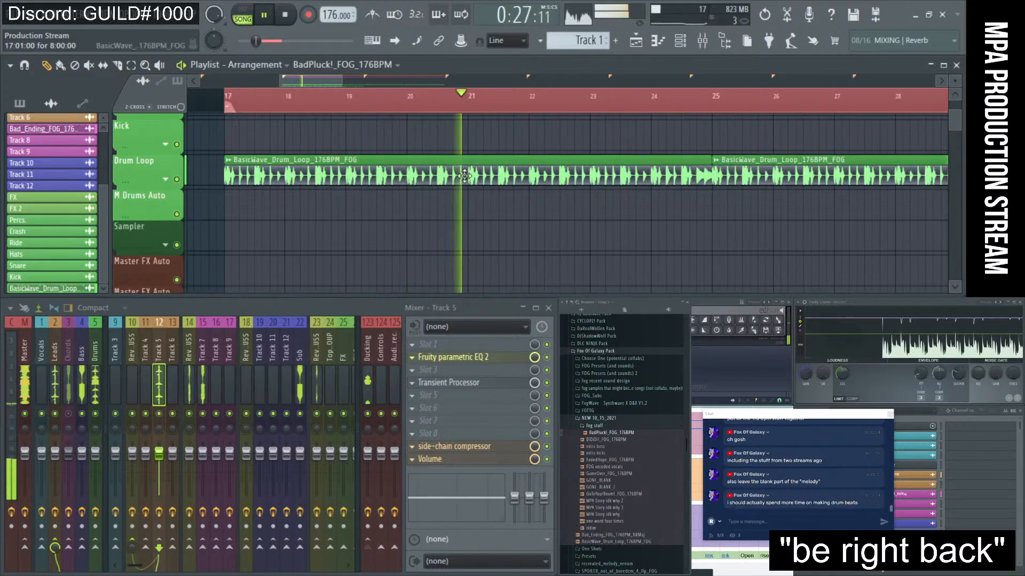
key("space")
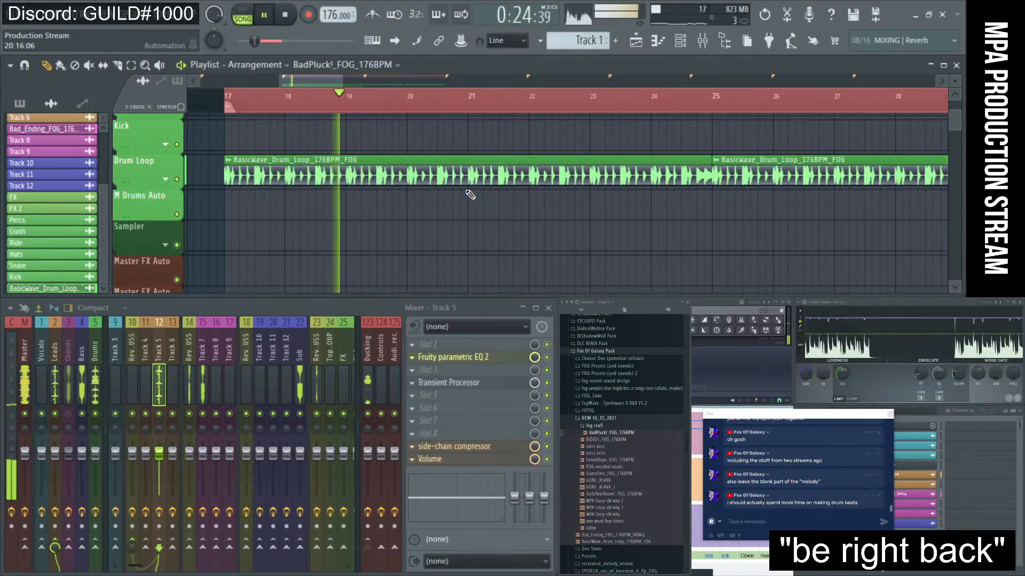
scroll(469, 195, "up", 6)
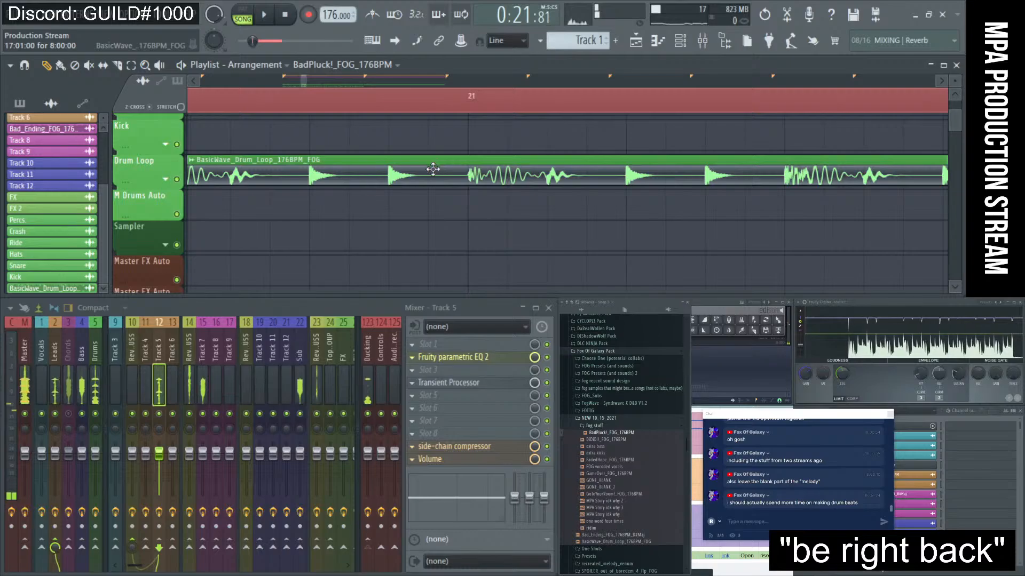
scroll(432, 174, "down", 6)
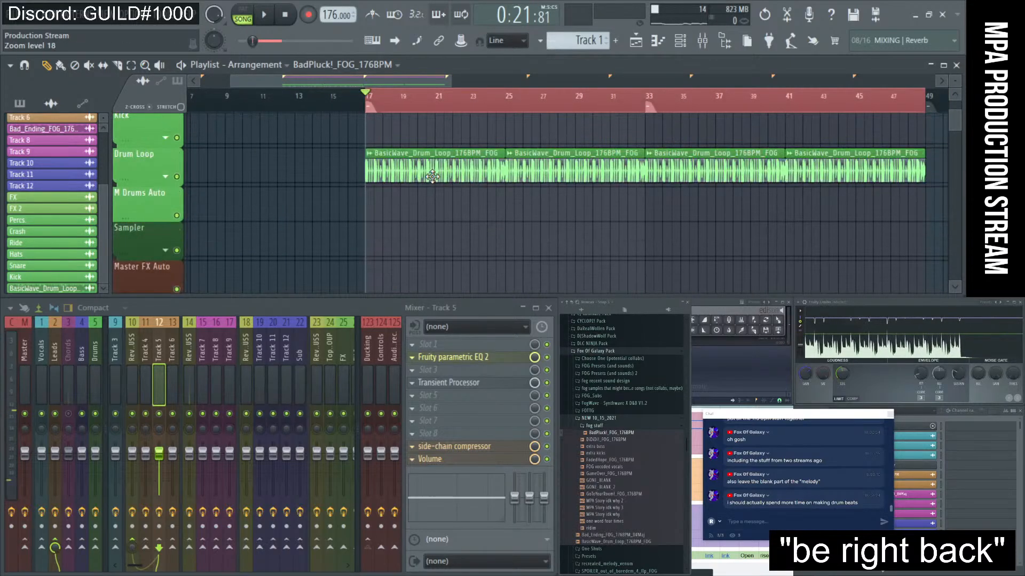
scroll(433, 176, "up", 3)
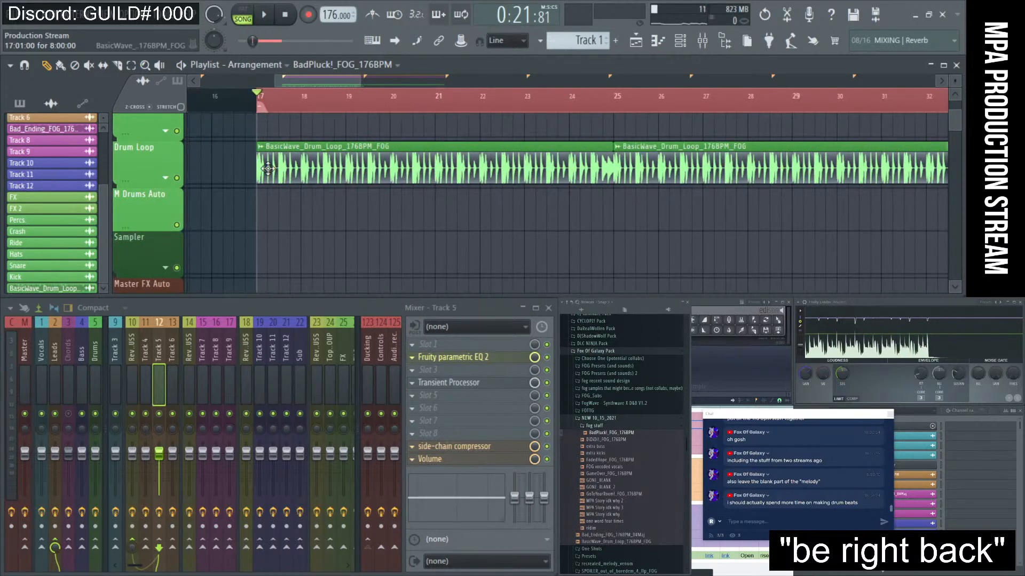
scroll(268, 169, "up", 2)
scroll(298, 180, "up", 1)
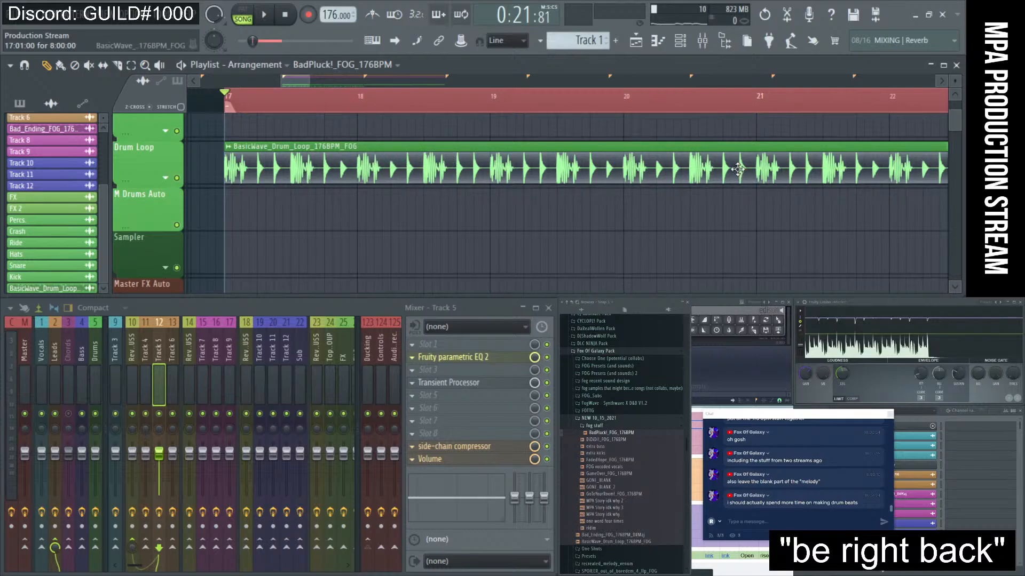
scroll(739, 172, "down", 6)
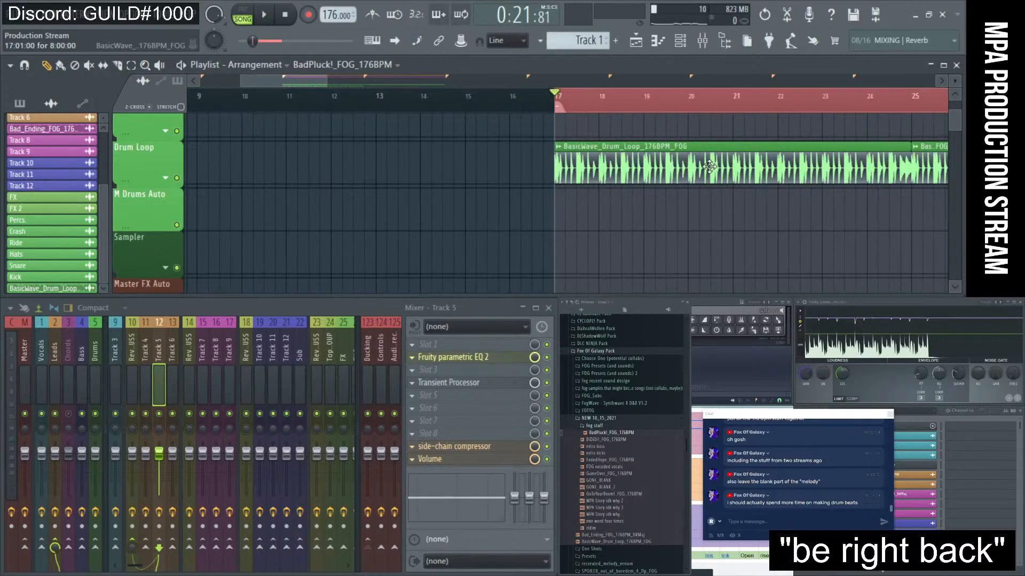
scroll(769, 150, "up", 5)
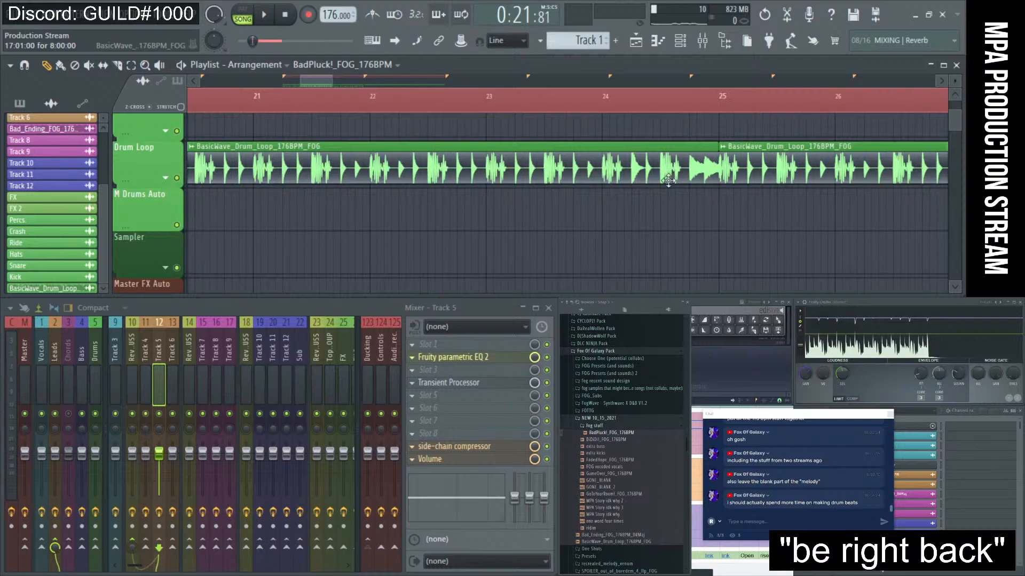
scroll(607, 195, "down", 7)
key("space")
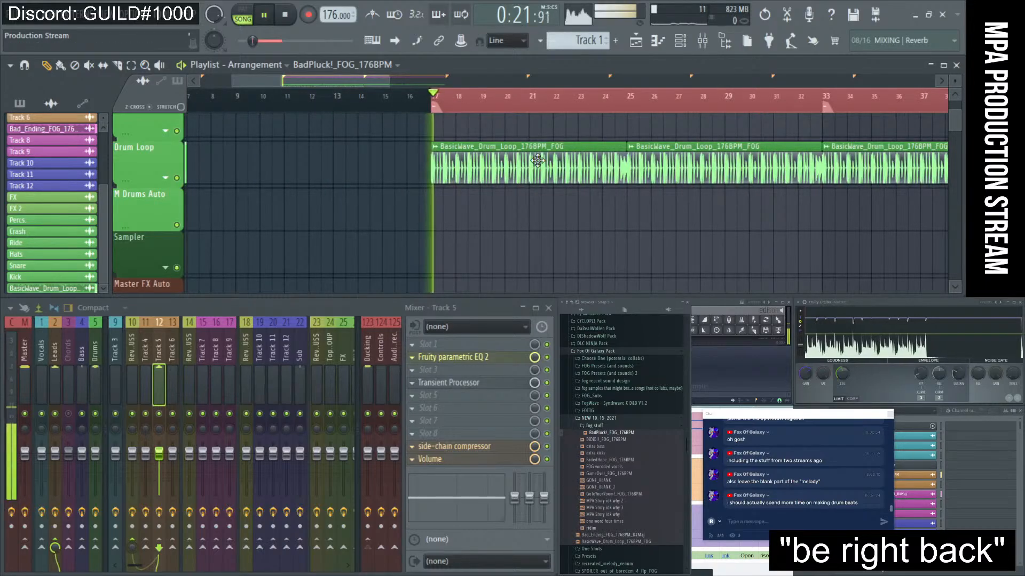
key("space")
scroll(538, 161, "down", 4)
scroll(537, 161, "down", 4)
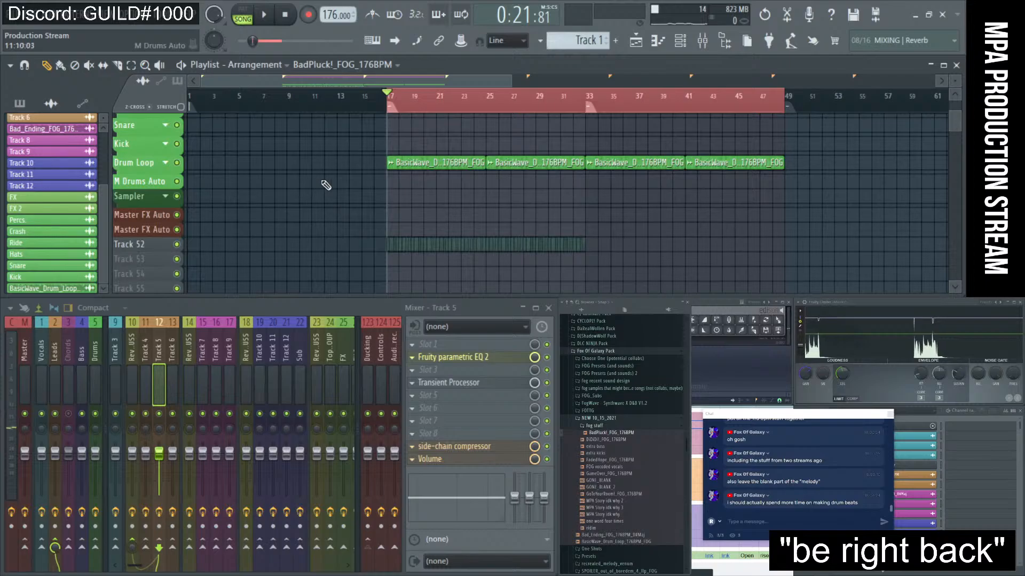
- Add a Fruity Limiter to slot 6 of Track 5 in compressor mode, raise its ratio, lower its threshold and set the gain to 4.7 dB
left_click(502, 408)
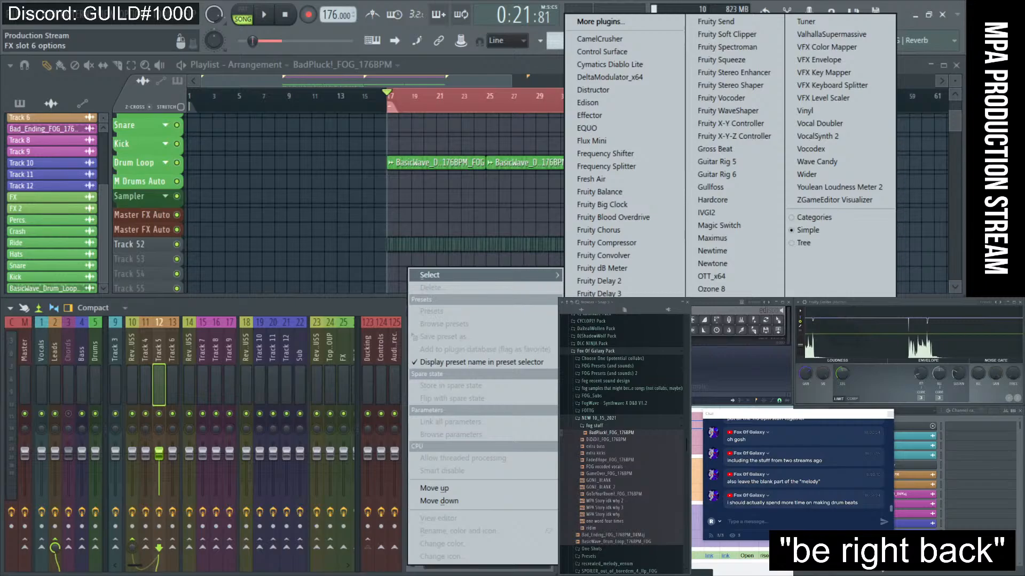
left_click(598, 421)
left_click(248, 447)
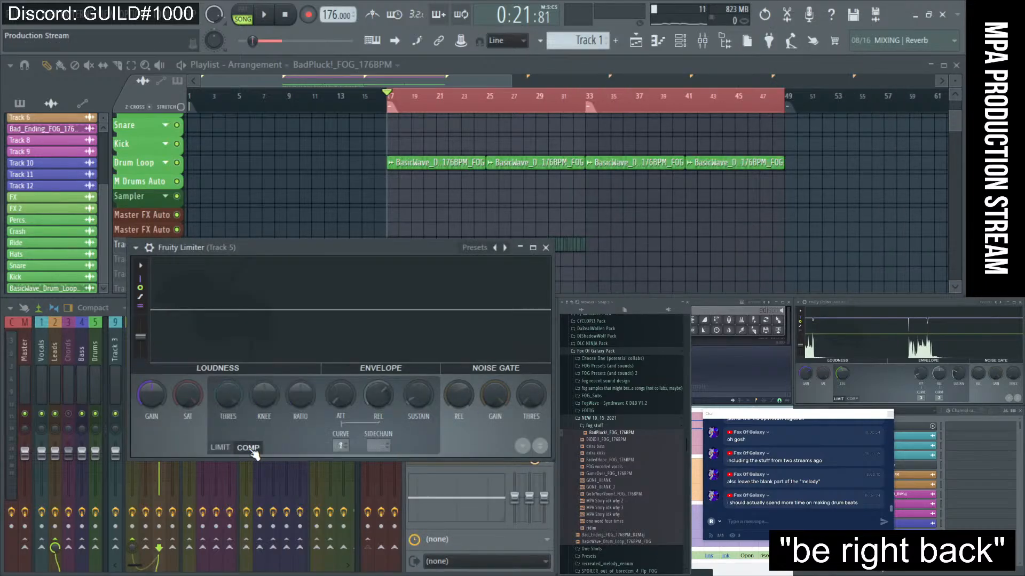
key("space")
left_click_drag(300, 398, 300, 341)
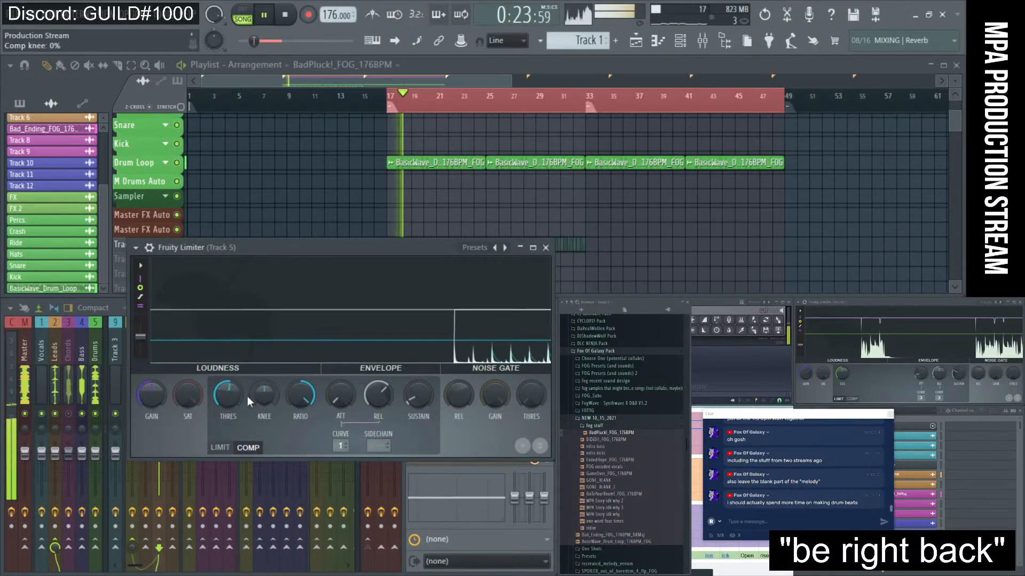
mouse_move(230, 396)
left_mouse_down()
mouse_move(229, 444)
mouse_move(234, 394)
left_mouse_up()
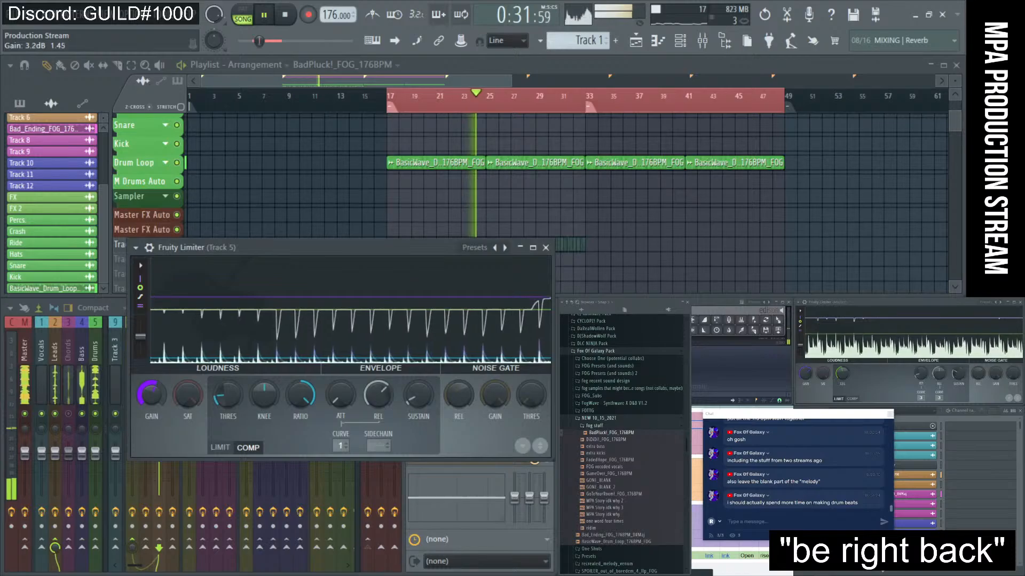
scroll(151, 395, "up", 5)
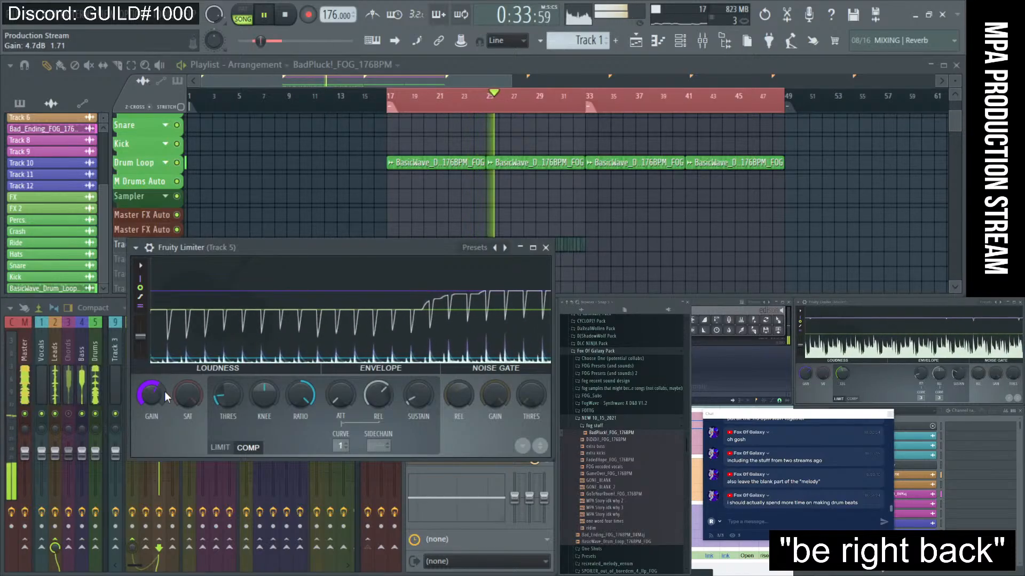
left_click(545, 247)
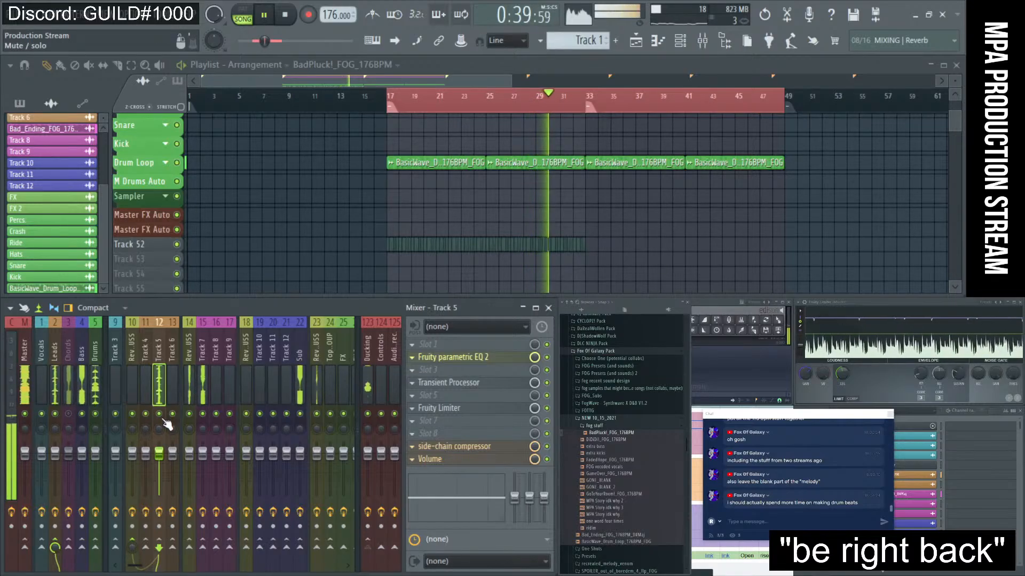
- Replay the section from bar 17 and send Track 5 to its Reverb BUSS at 88%
key("space")
left_click(69, 385)
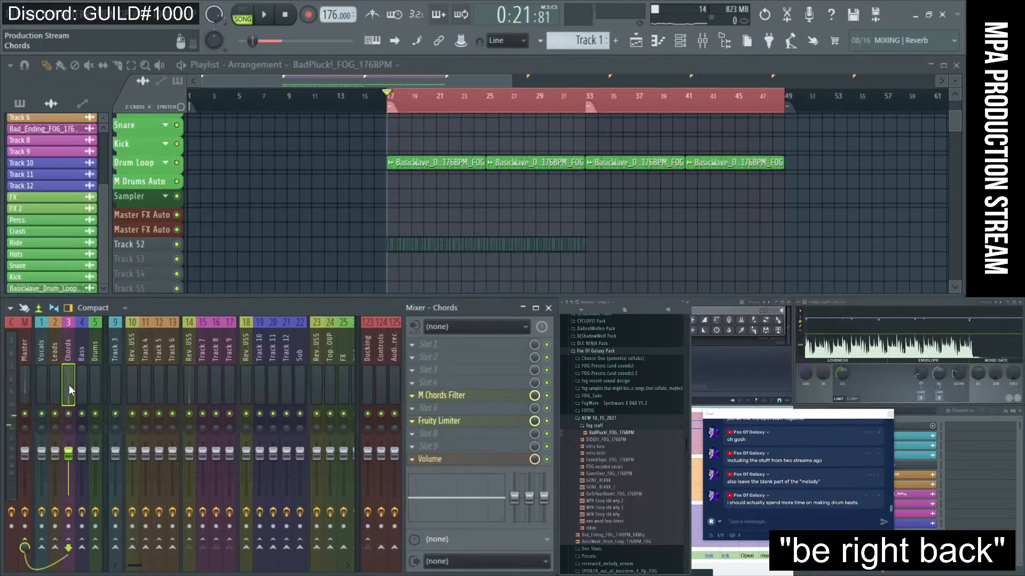
key("space")
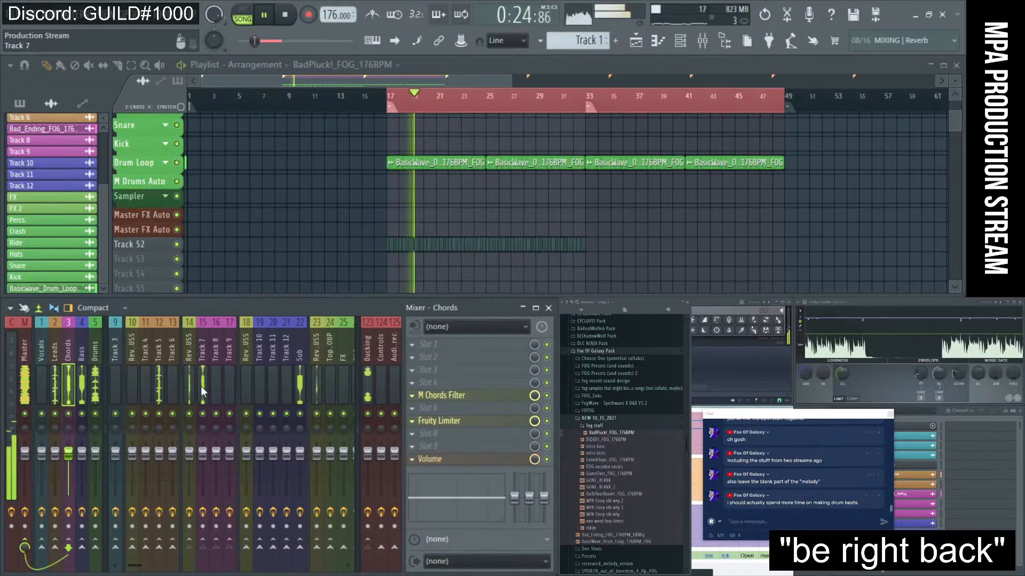
left_click(159, 383)
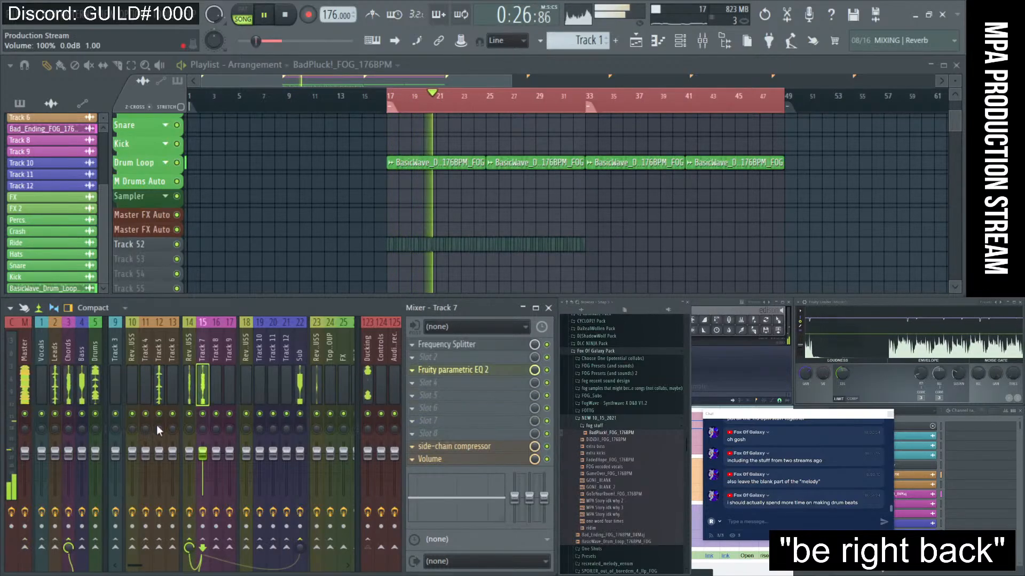
left_click_drag(132, 548, 132, 507)
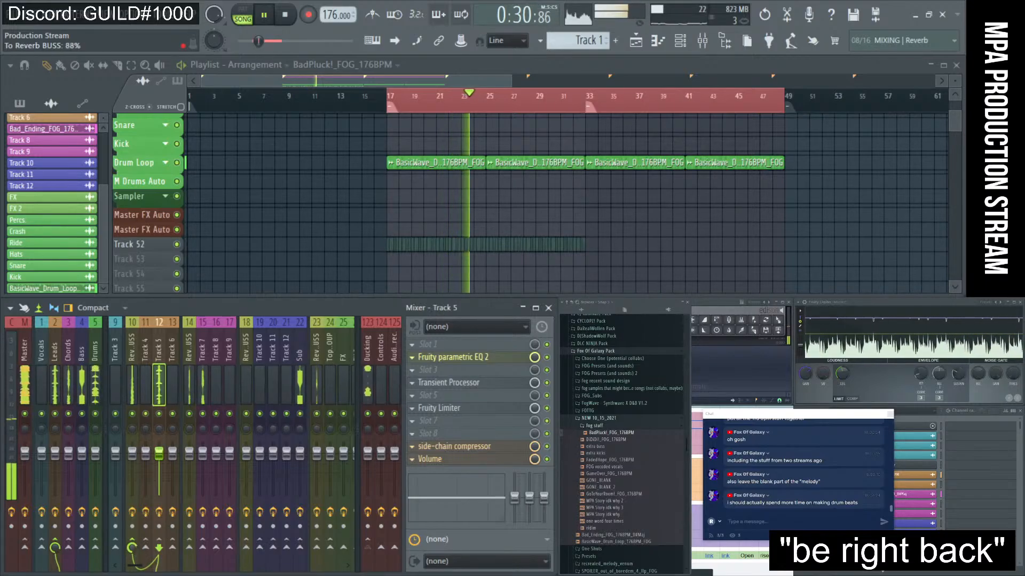
- Set the Reverb BUSS side-chain compressor's threshold to -29.3 dB and check the side-chain compressor on Track 5
left_click(129, 377)
left_click(459, 446)
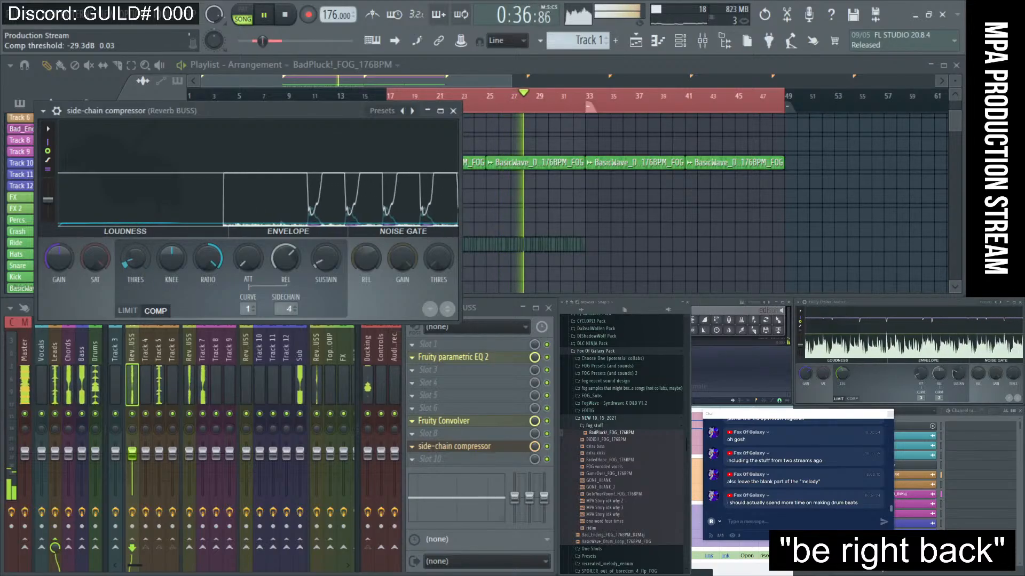
left_click(454, 111)
left_click(161, 361)
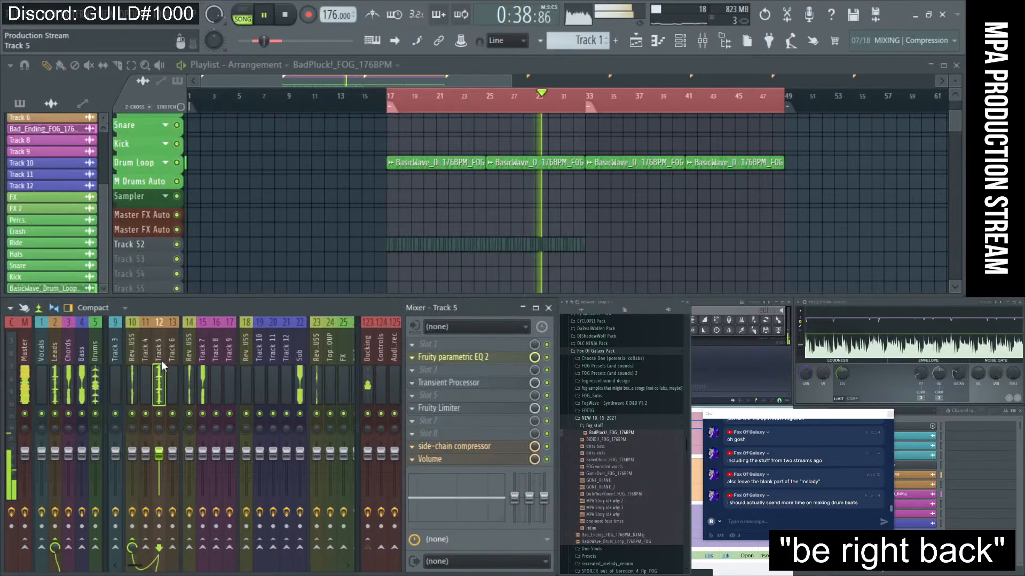
left_click(471, 450)
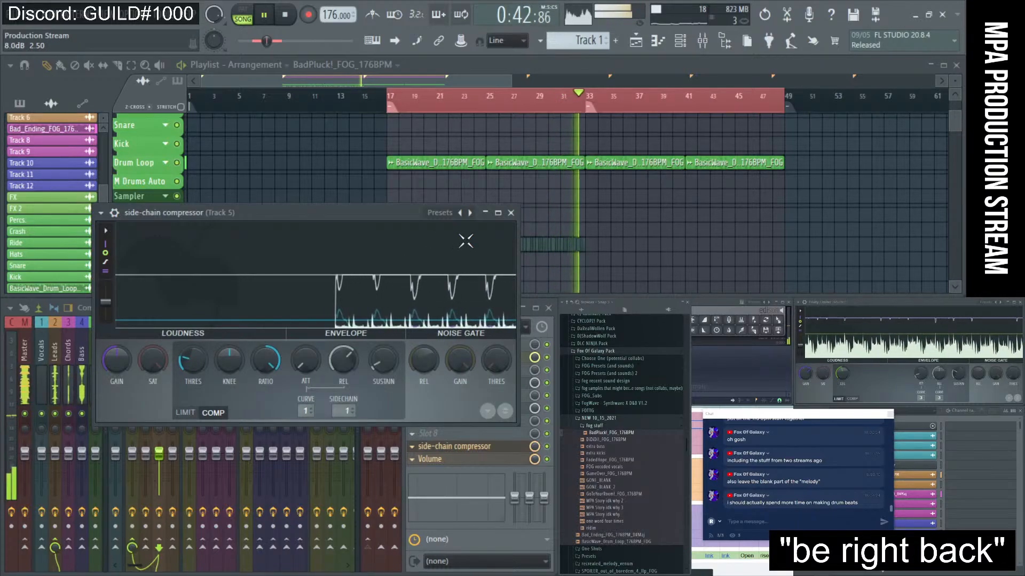
left_click(510, 213)
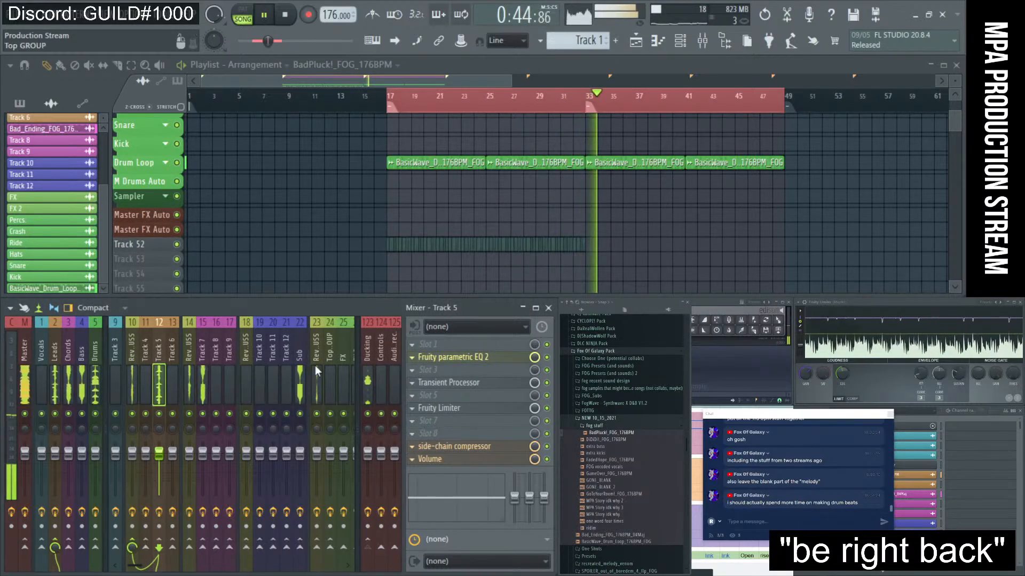
- Set Track 5's Fruity Limiter to a -29.3 dB threshold and 7.2 dB gain while replaying from bar 17
left_click(504, 408)
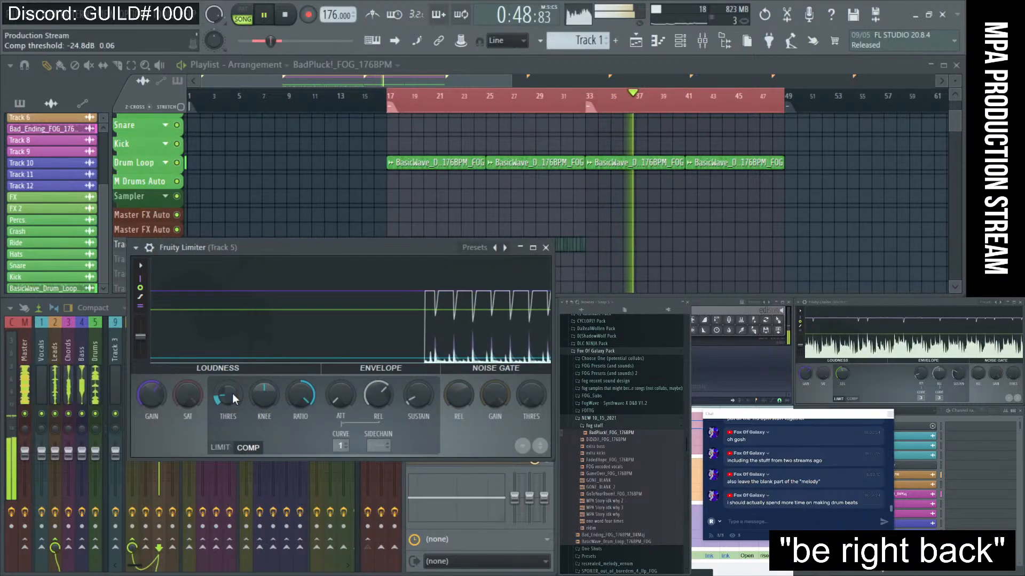
left_click_drag(226, 394, 227, 402)
key("space")
key("space")
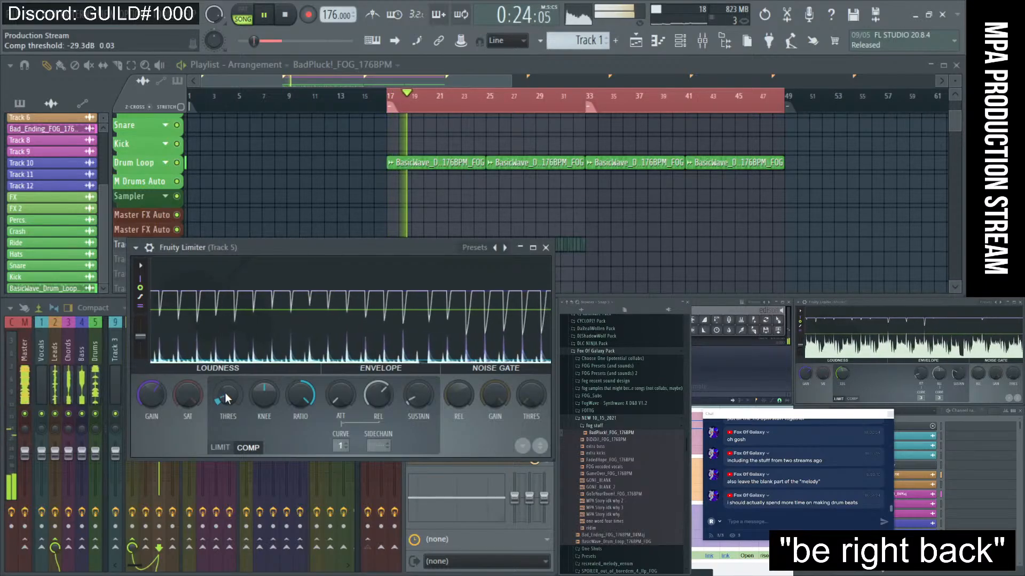
left_click_drag(158, 395, 158, 387)
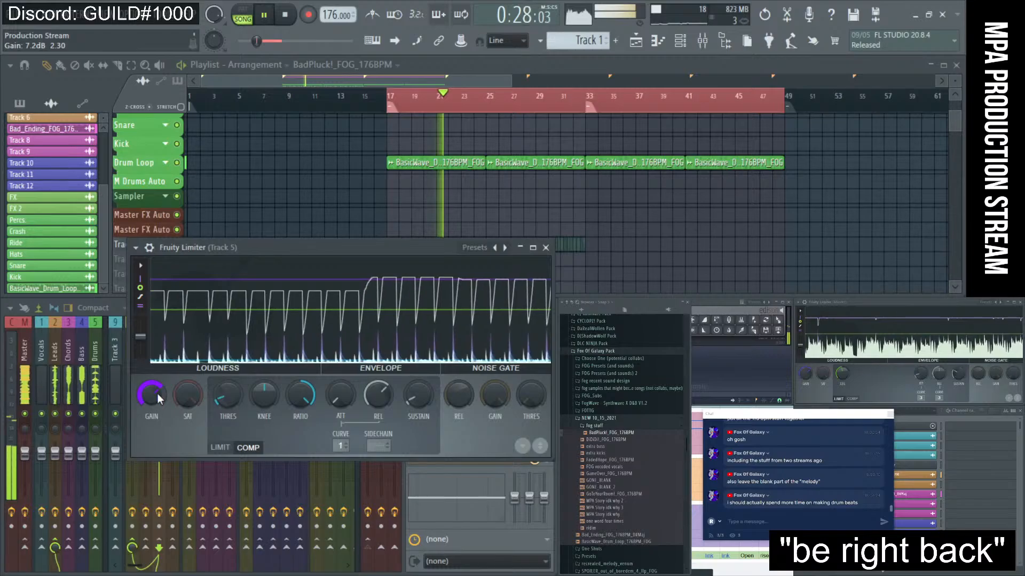
left_click(545, 248)
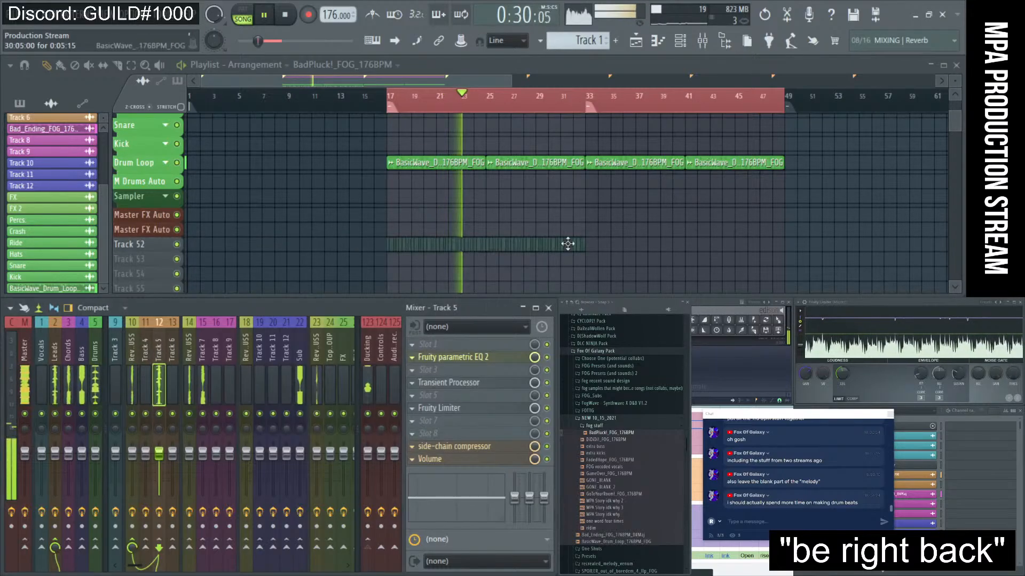
key("space")
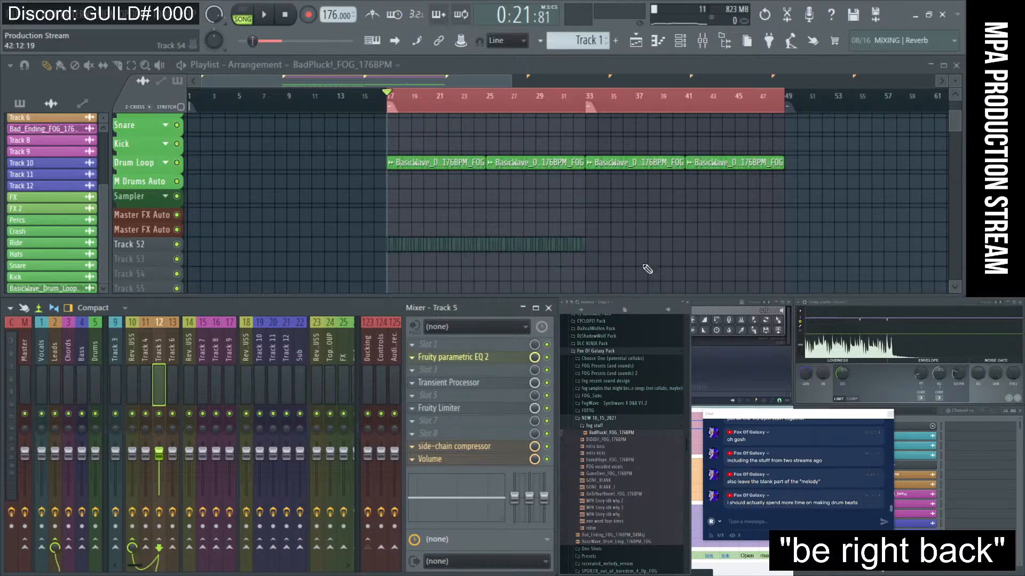
- Examine the drum loop, Bad_Ending and BadPluck! waveforms near bar 17, checking where the pluck hits fall on the grid
scroll(403, 271, "up", 3)
scroll(388, 251, "up", 4)
scroll(387, 248, "up", 2)
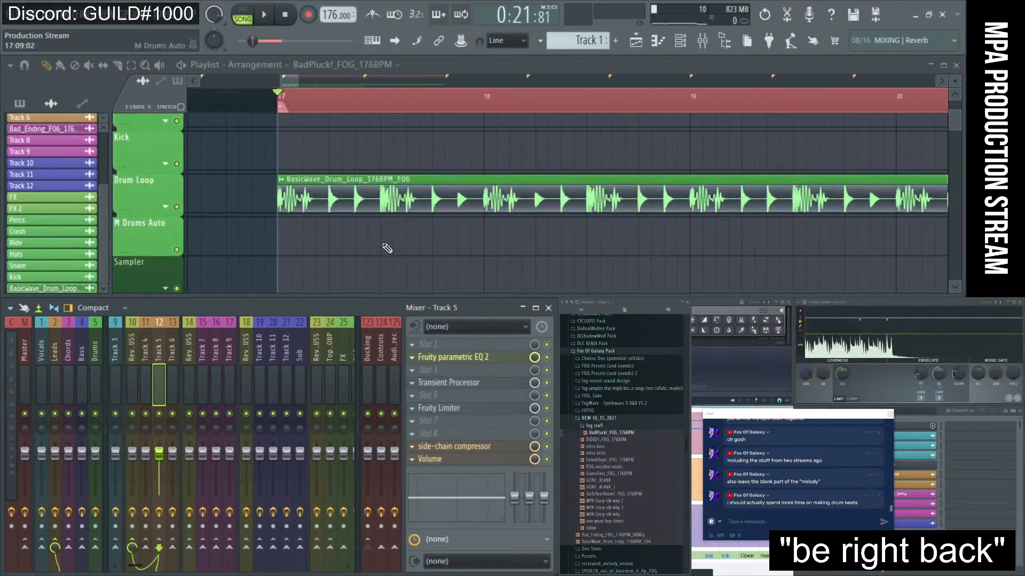
scroll(387, 248, "up", 2)
scroll(387, 248, "up", 4)
scroll(385, 248, "down", 2)
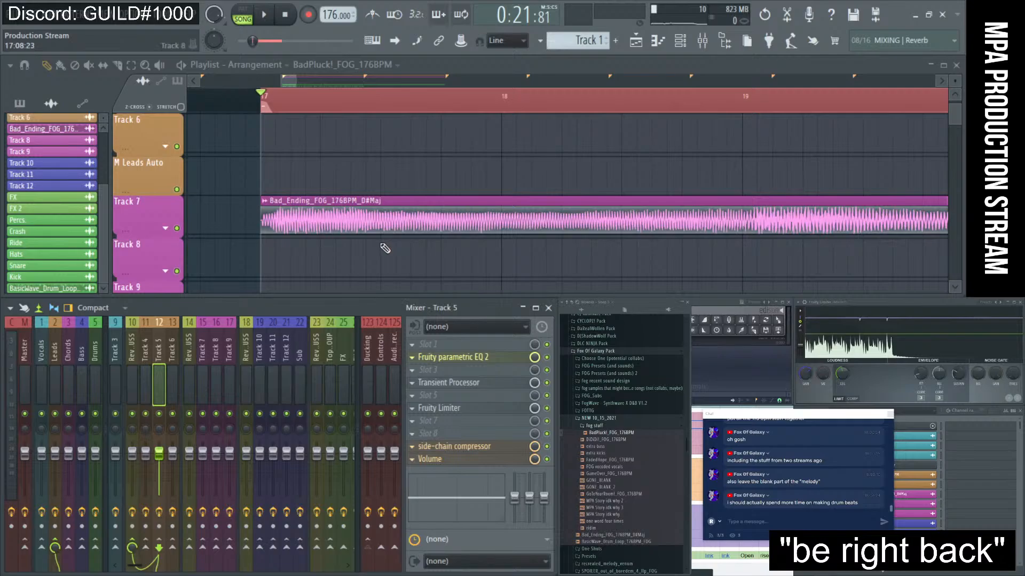
scroll(387, 246, "up", 2)
scroll(394, 243, "up", 3)
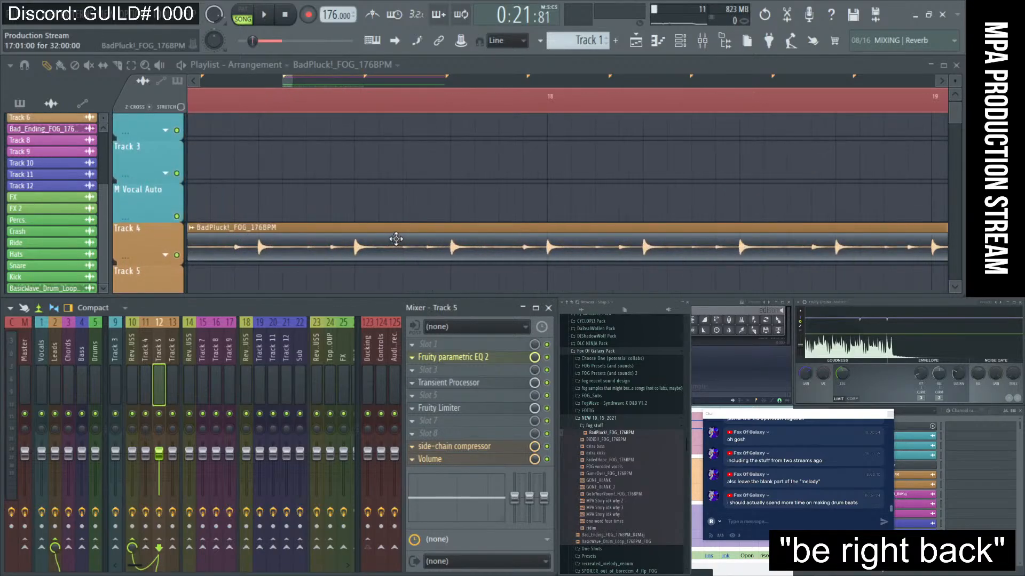
scroll(406, 235, "up", 2)
scroll(439, 239, "up", 1)
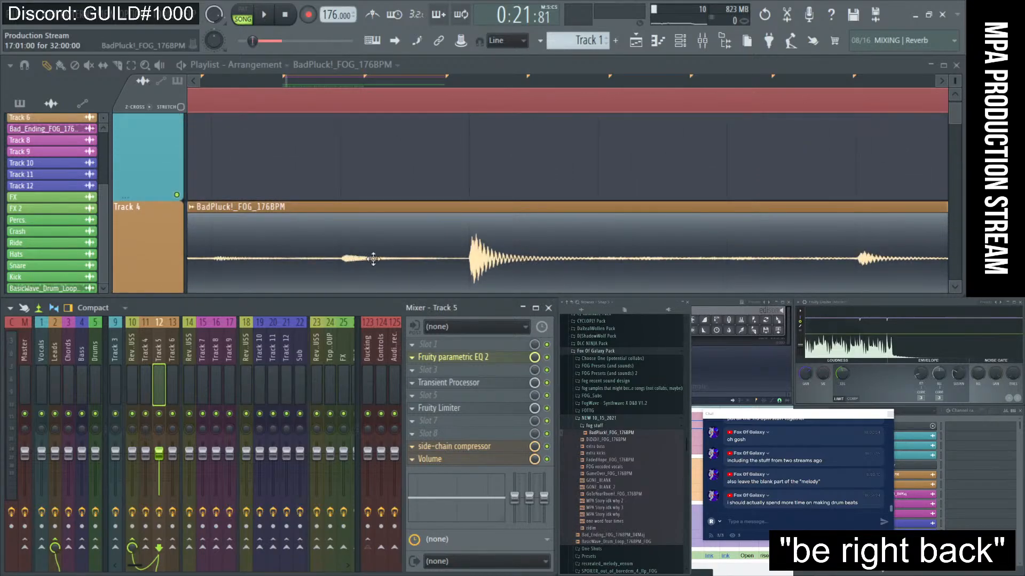
scroll(320, 258, "down", 2)
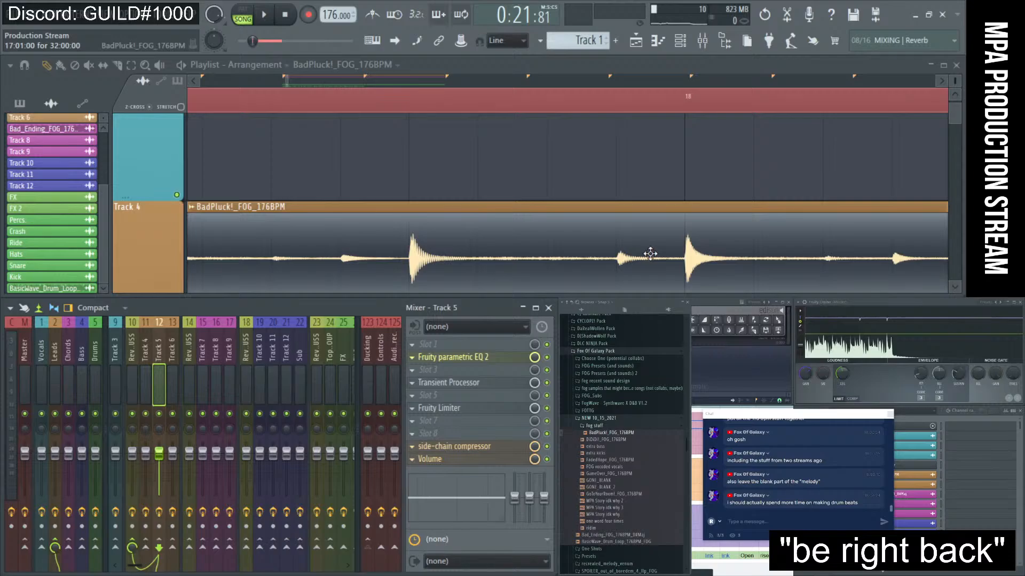
scroll(483, 238, "down", 2)
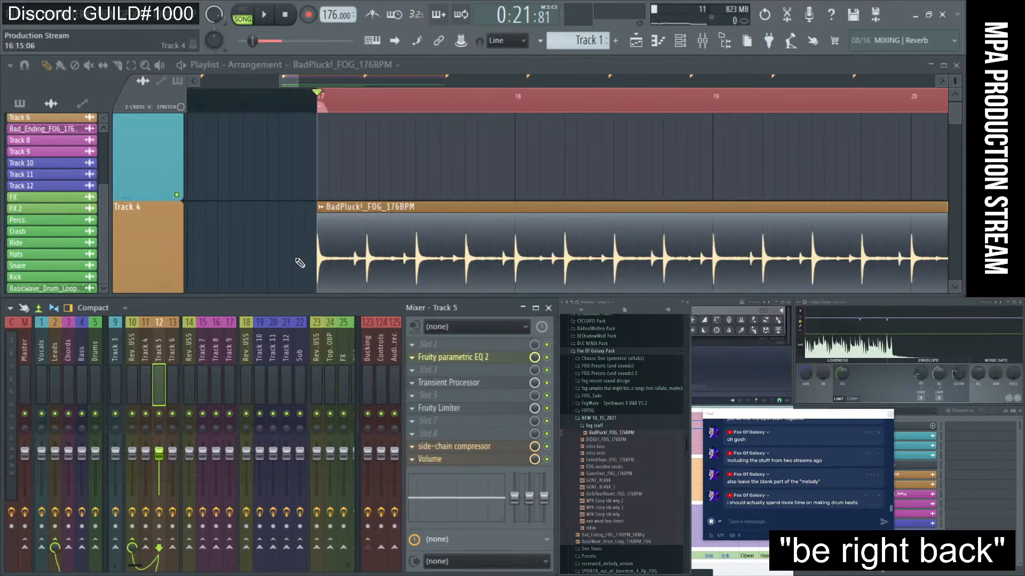
scroll(300, 263, "up", 2)
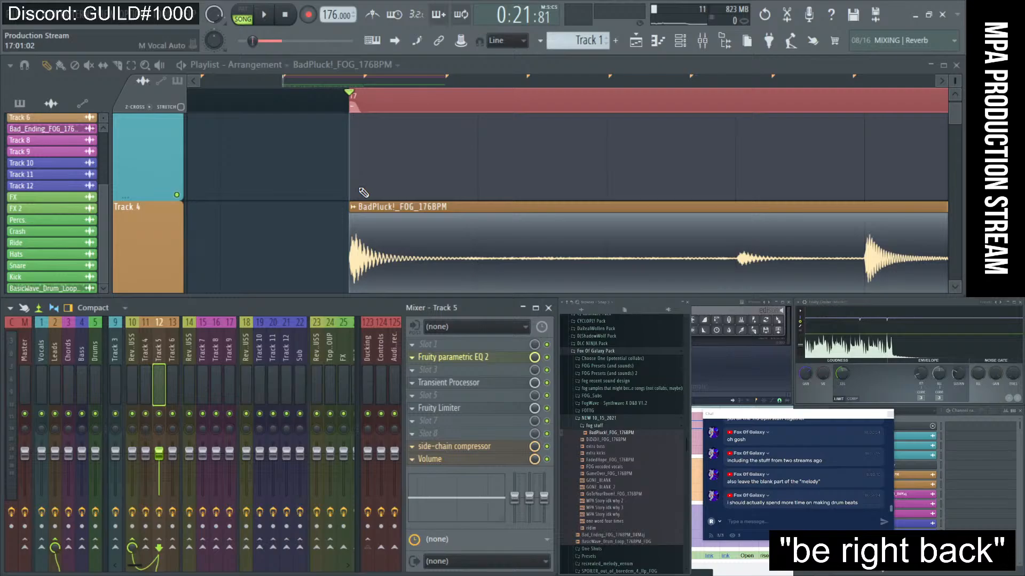
- Replay the arrangement from bar 17 with the BadPluck! and Bad_Ending tracks in view
key("space")
right_click(315, 191, "ctrl")
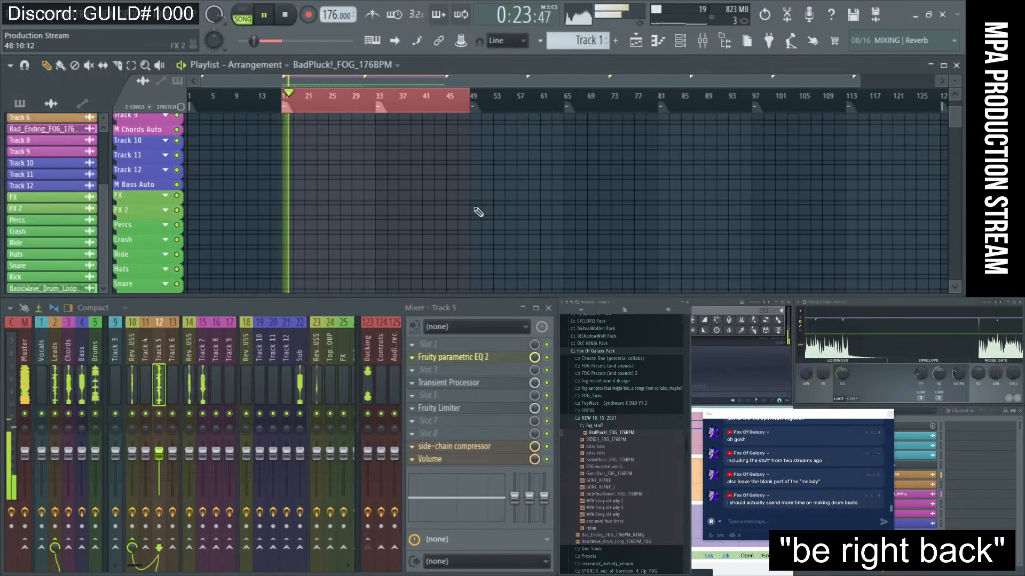
right_click(528, 200, "ctrl")
right_click(527, 202, "ctrl")
scroll(528, 204, "up", 4)
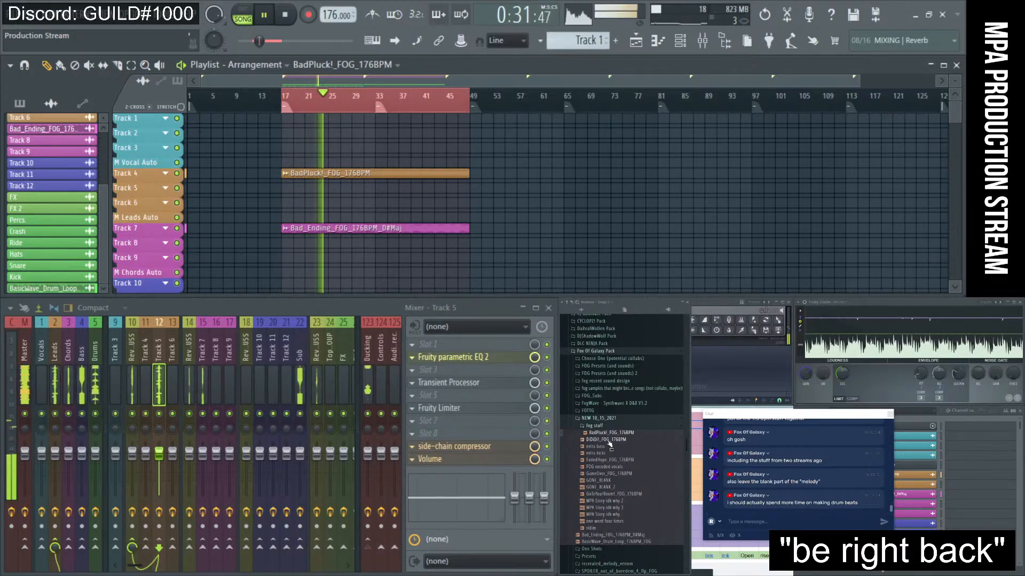
key("space")
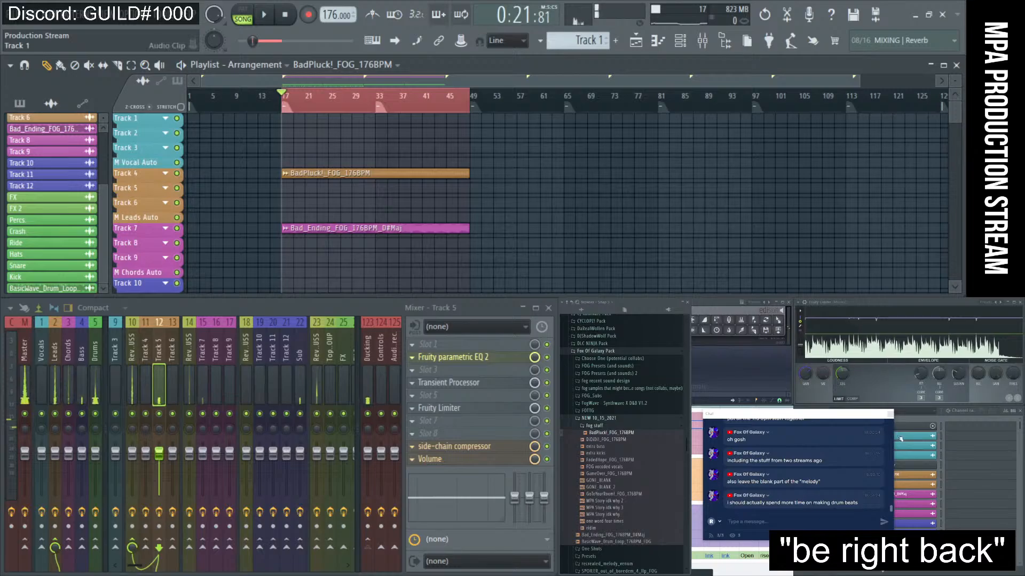
- Load DiDiDi!_FOG_176BPM into the empty Track 1 audio clip and place it on playlist Track 1 at bar 17
left_click(913, 436)
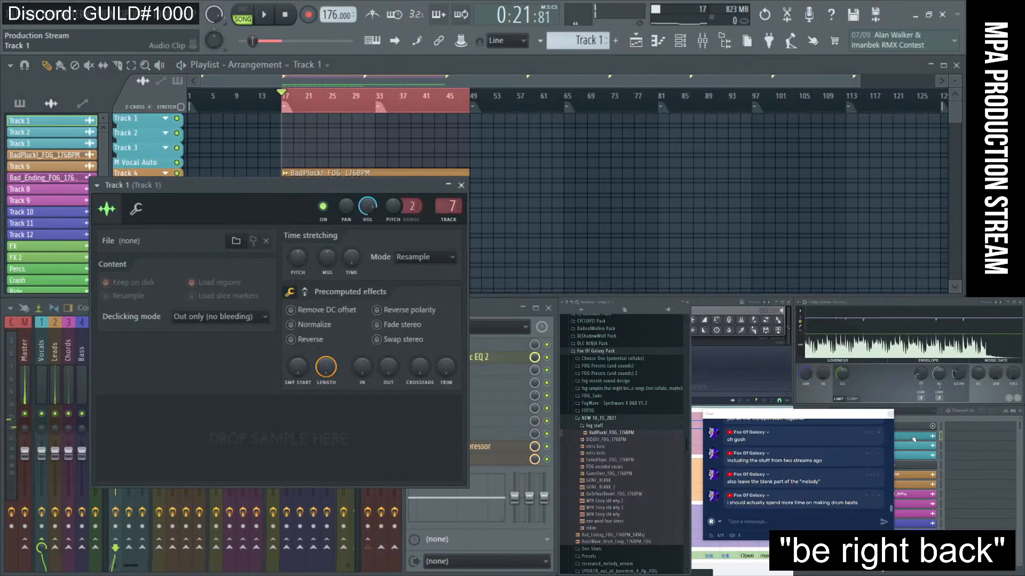
left_click(610, 441)
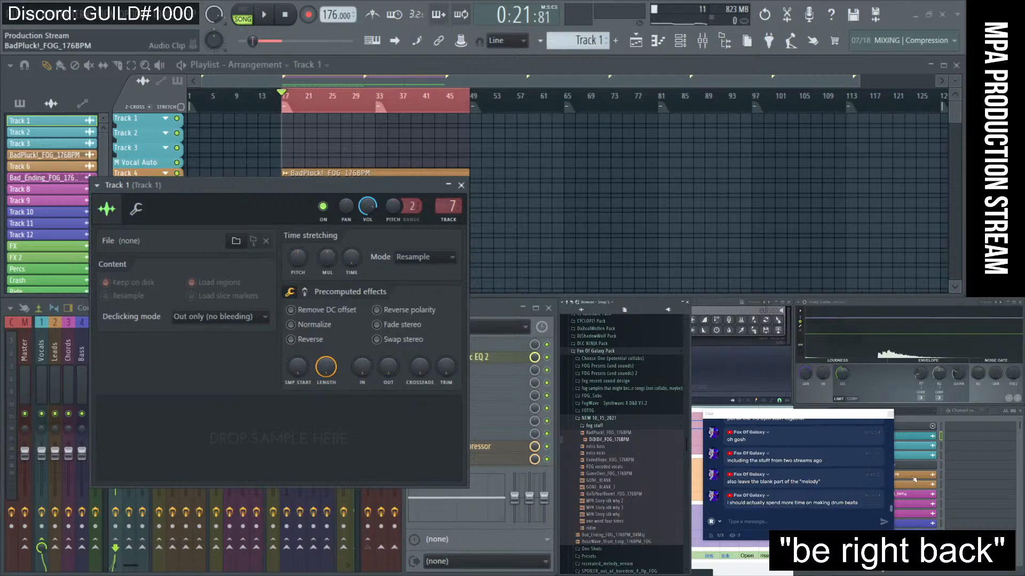
left_click_drag(621, 443, 174, 459)
left_click(461, 185)
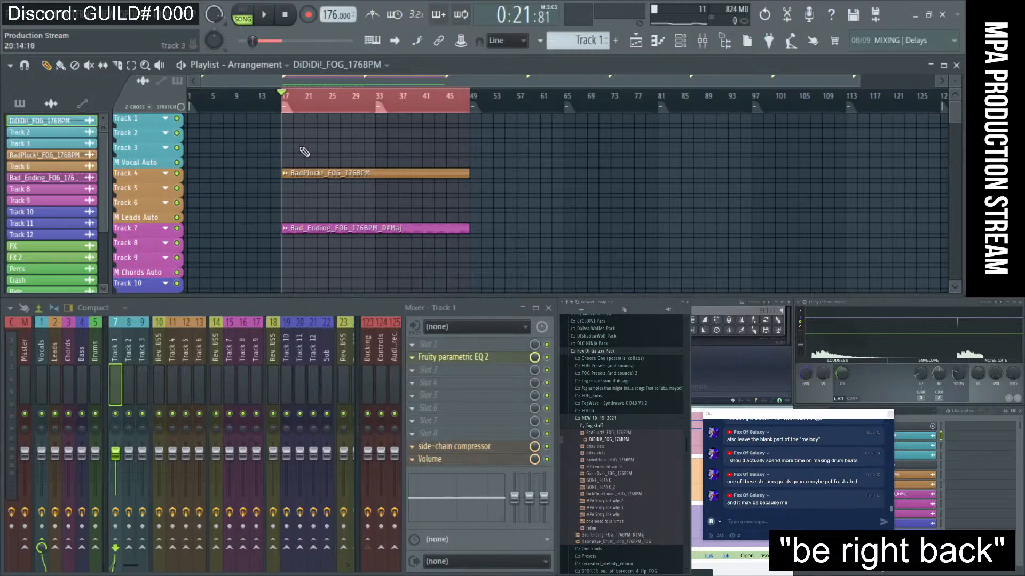
scroll(304, 153, "up", 2)
left_click(276, 125)
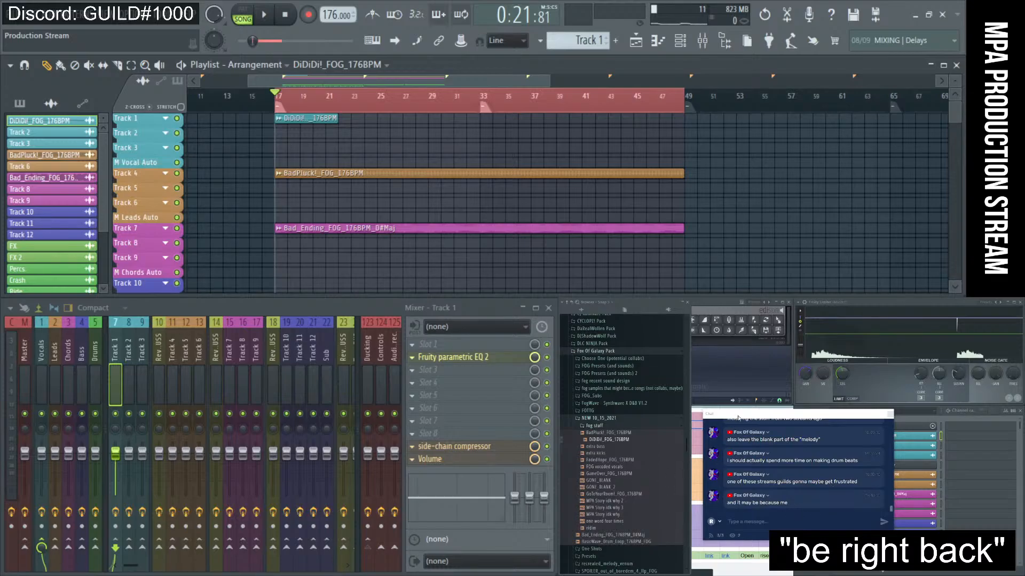
- Examine the BadPluck! waveform on Track 4 from bar 17 to about bar 26, checking the spacing of the pluck hits against the grid
scroll(313, 206, "up", 6)
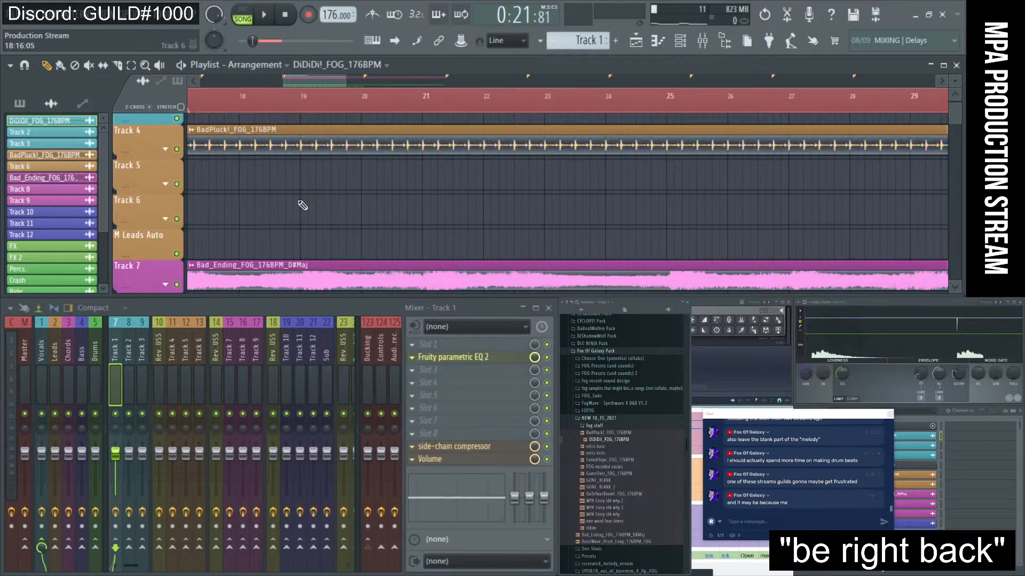
scroll(302, 205, "up", 2)
scroll(317, 216, "up", 4)
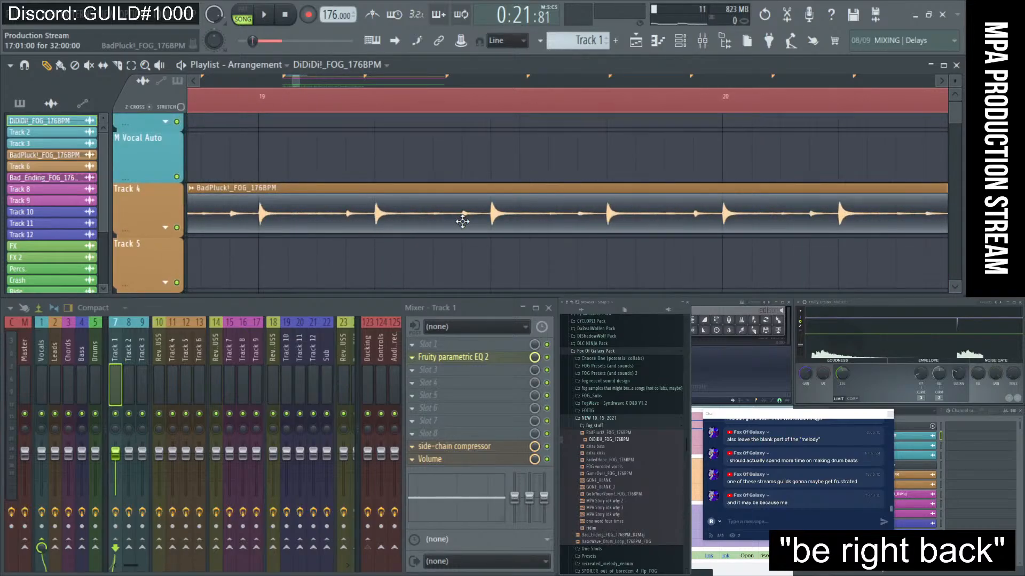
scroll(462, 221, "down", 6)
scroll(347, 226, "up", 5)
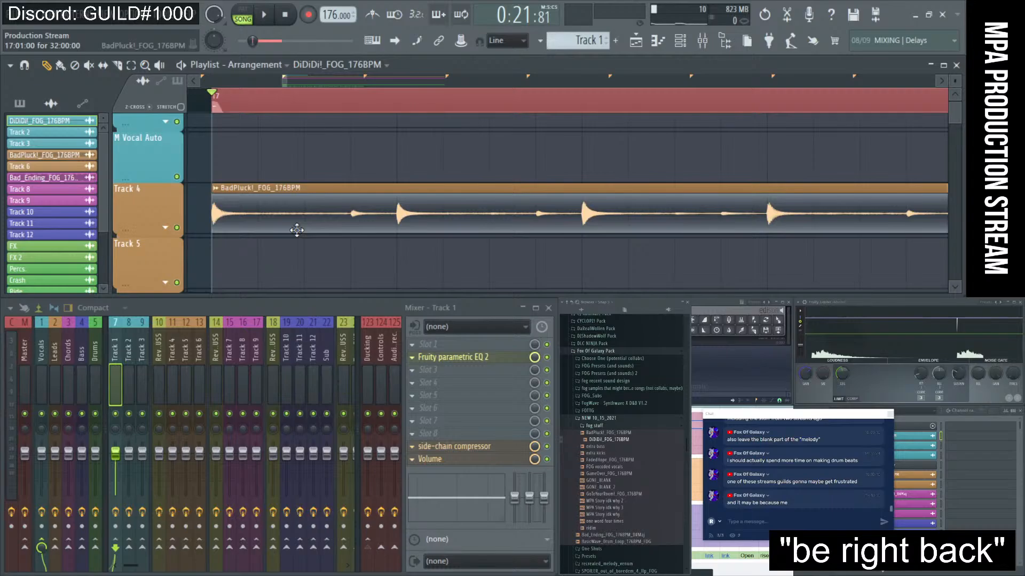
scroll(313, 224, "up", 4)
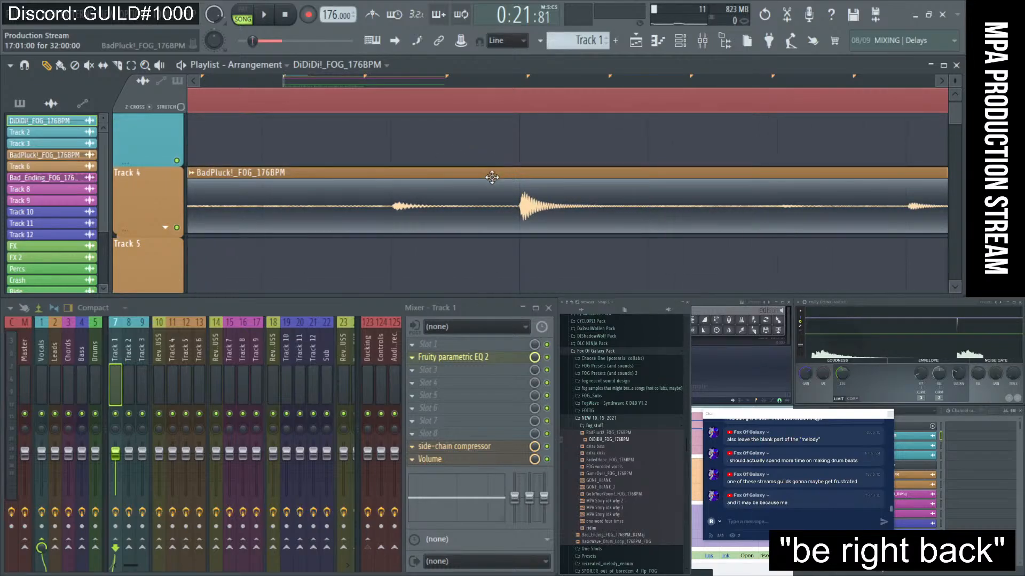
scroll(492, 177, "down", 4)
scroll(620, 198, "down", 5)
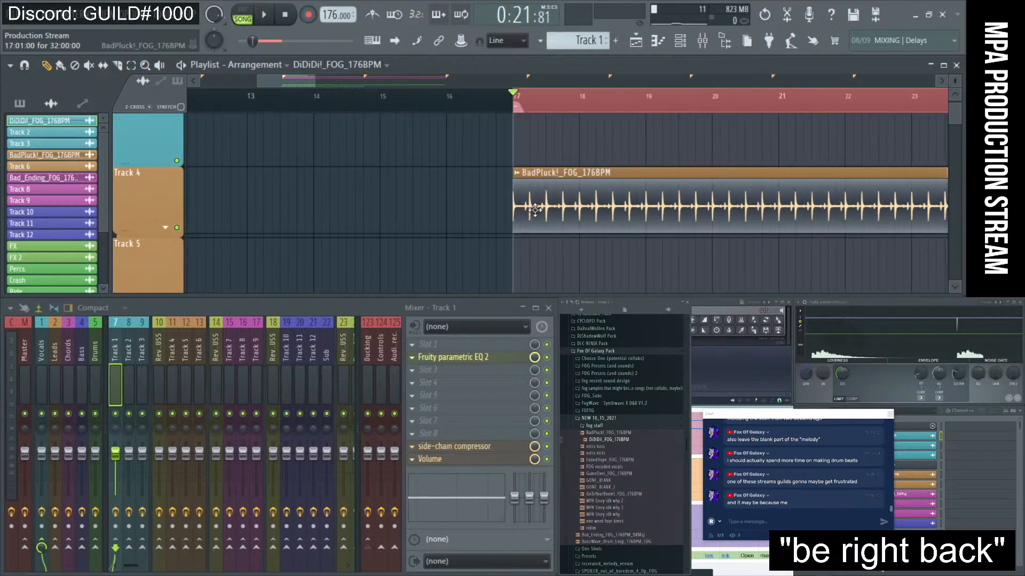
scroll(622, 201, "up", 6)
scroll(507, 212, "up", 2)
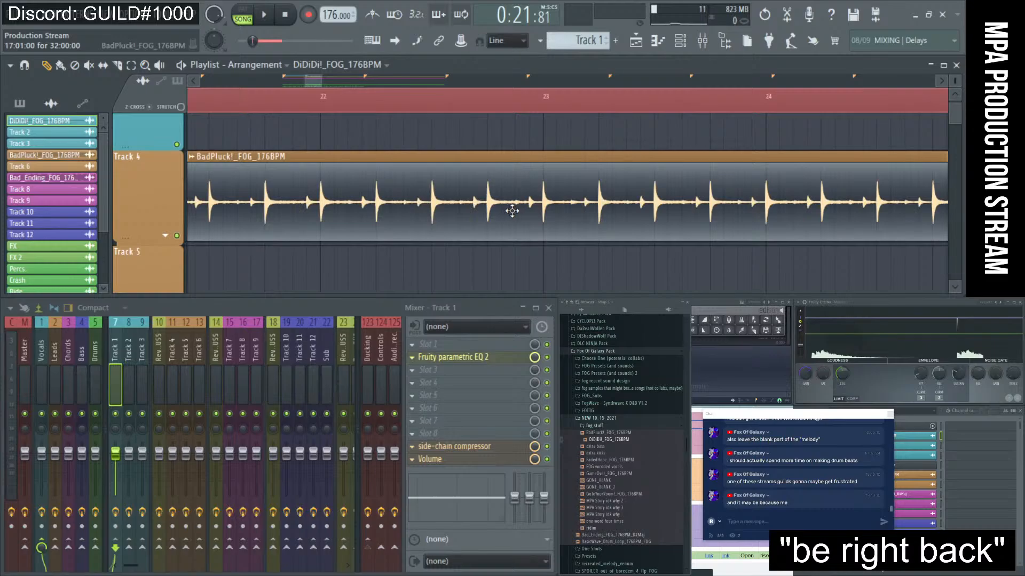
scroll(458, 202, "up", 3)
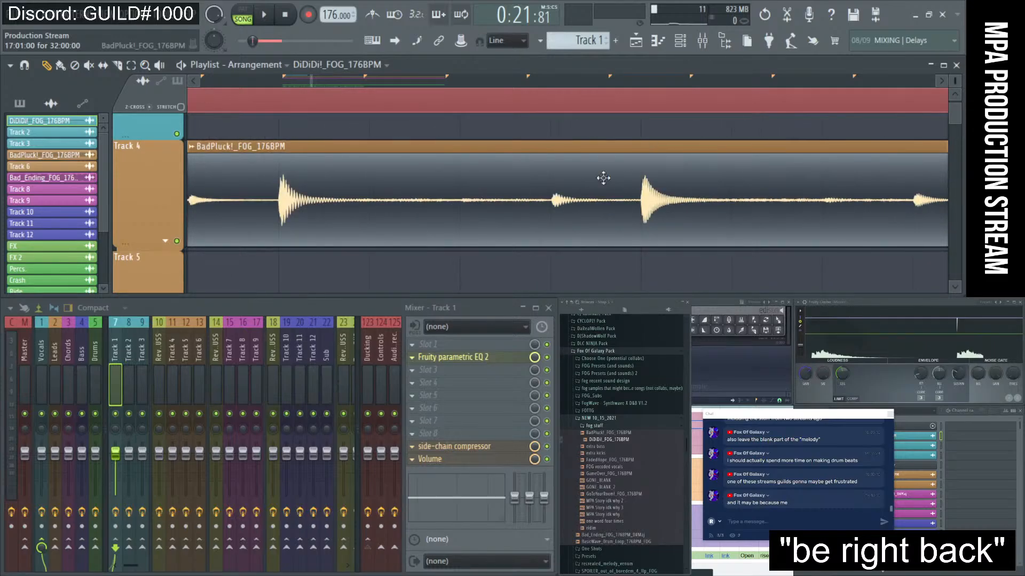
scroll(578, 193, "down", 3)
scroll(411, 190, "down", 4)
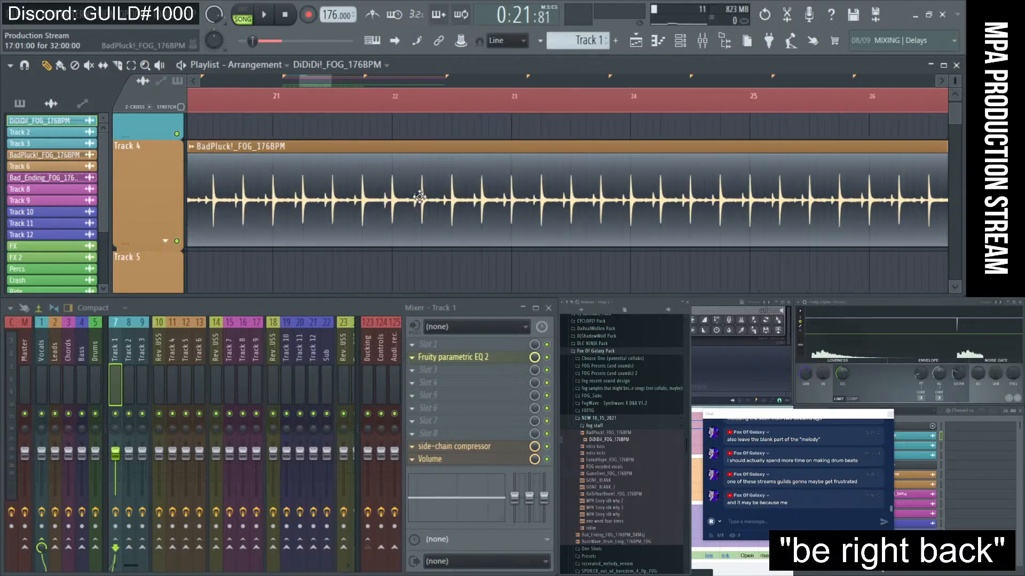
scroll(540, 190, "down", 5)
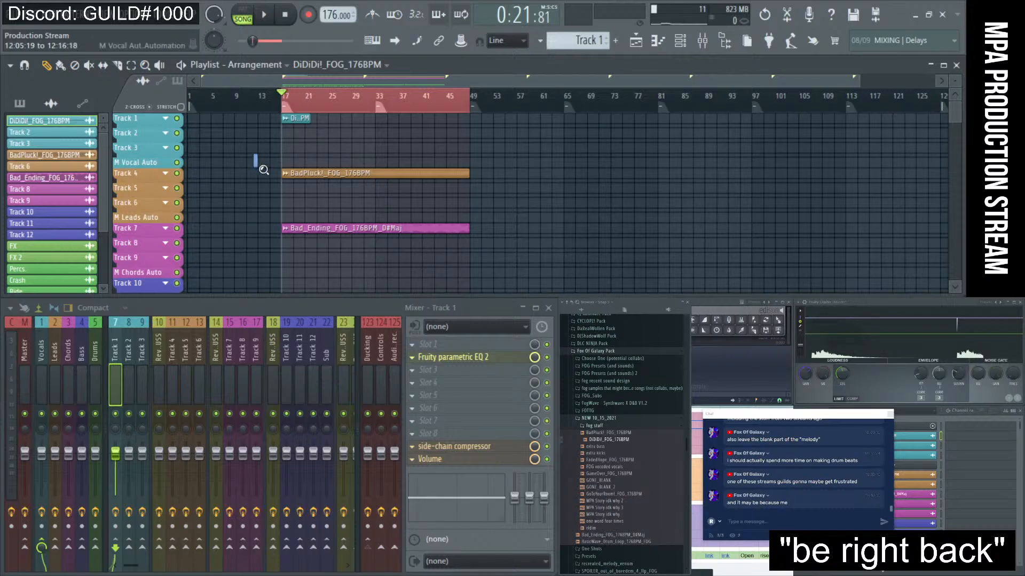
- Inspect the BadPluck! hits around bar 21 up close, comparing their positions with the beat lines
left_click_drag(263, 170, 480, 219)
scroll(341, 223, "up", 8)
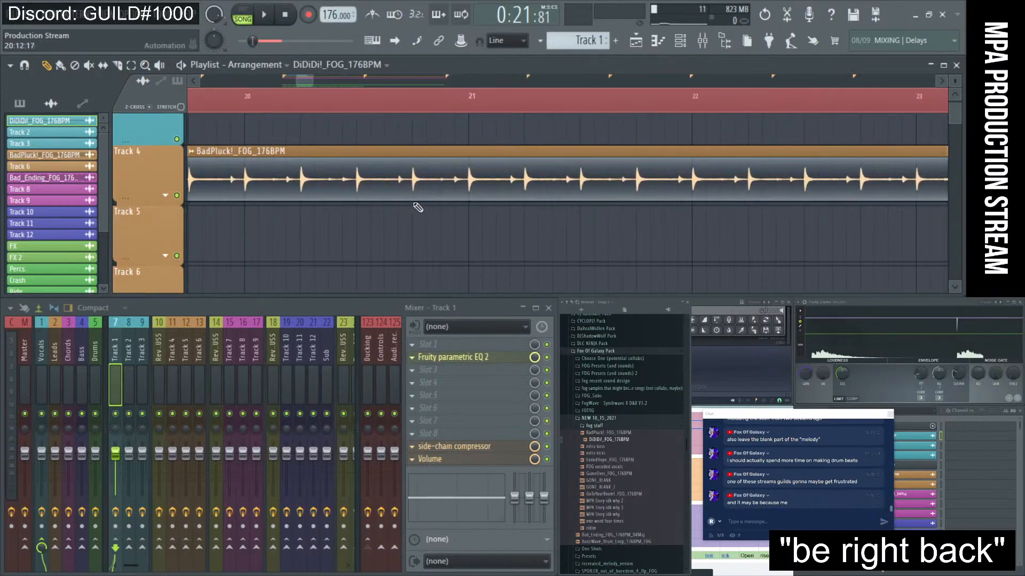
scroll(437, 195, "up", 2)
scroll(437, 194, "down", 4)
scroll(437, 194, "up", 3)
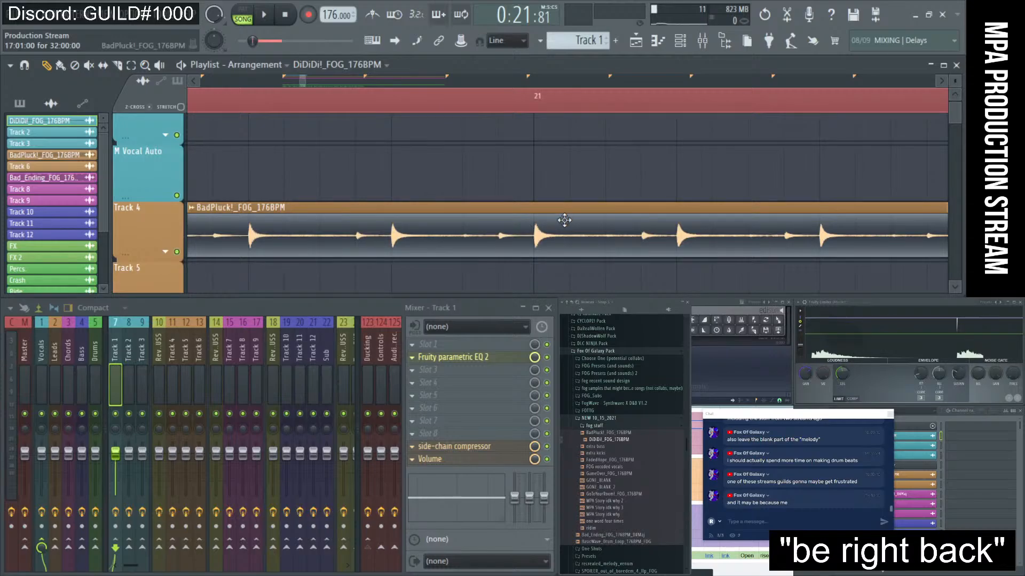
scroll(566, 220, "down", 4)
right_click(587, 199, "ctrl")
scroll(581, 203, "up", 6)
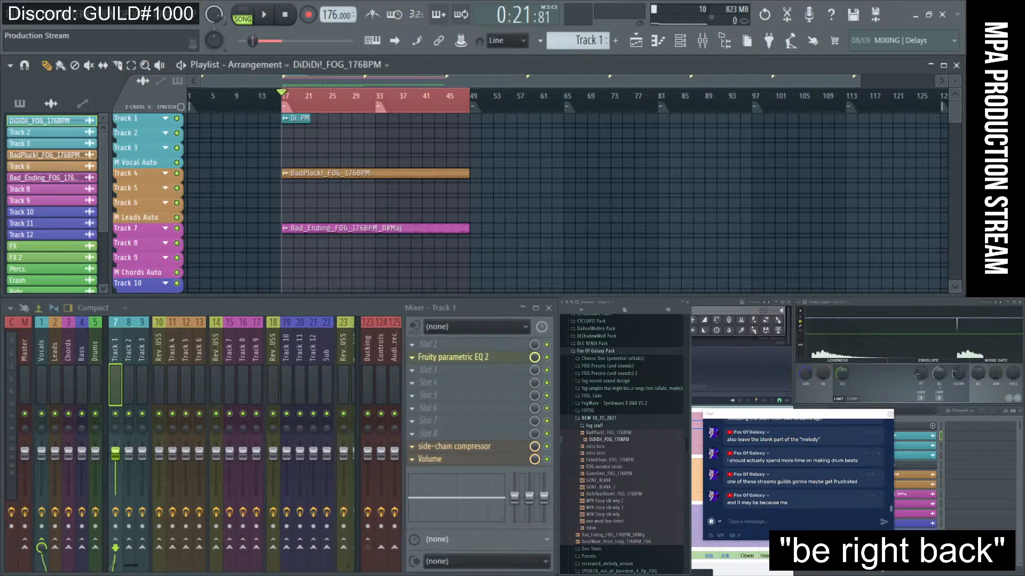
- Check the mixer inserts of Track 5 and Track 4, and view the FLEX Chip AutoPulser instrument on Track 4
left_click(186, 382)
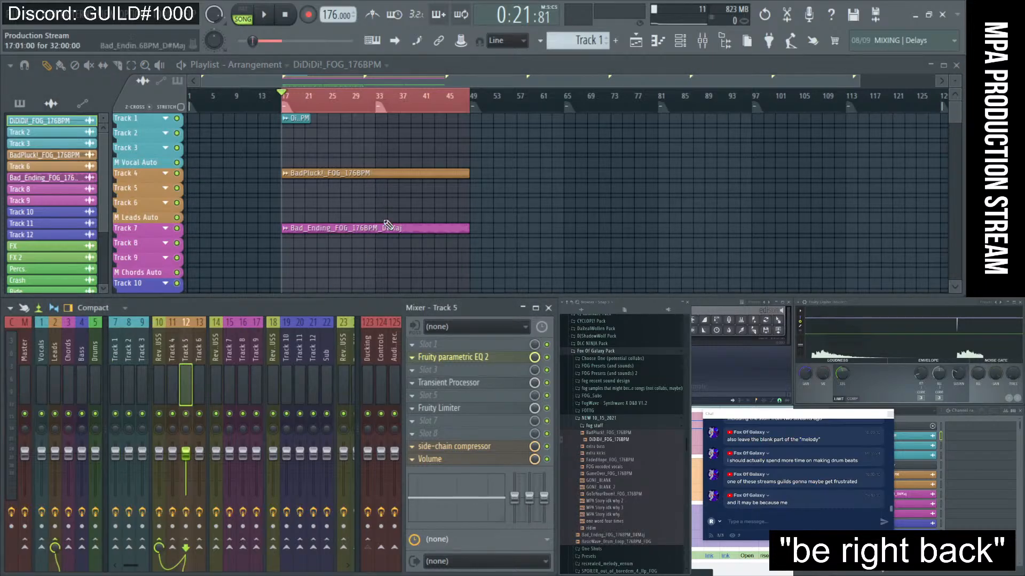
scroll(276, 369, "down", 3)
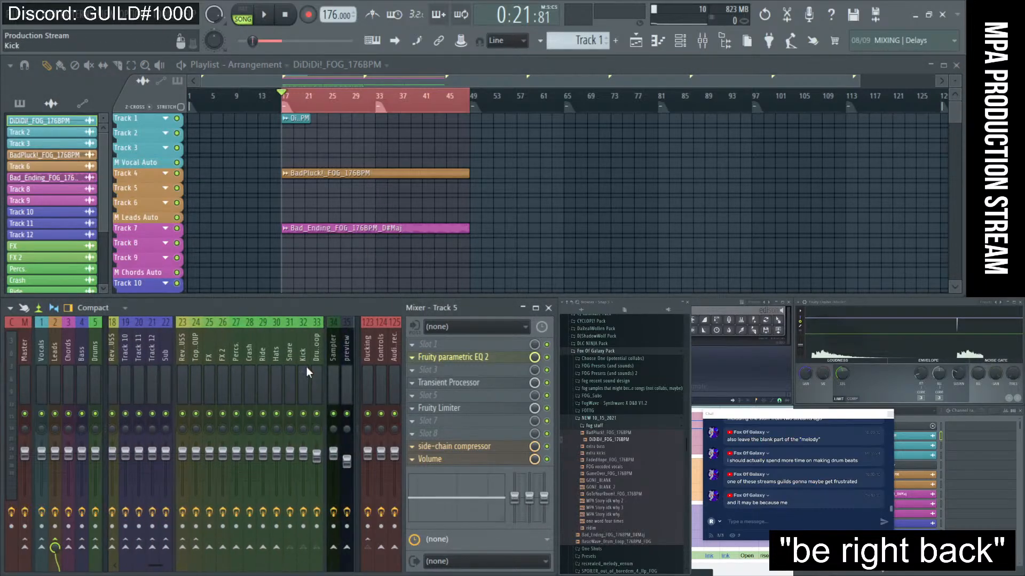
scroll(278, 367, "up", 3)
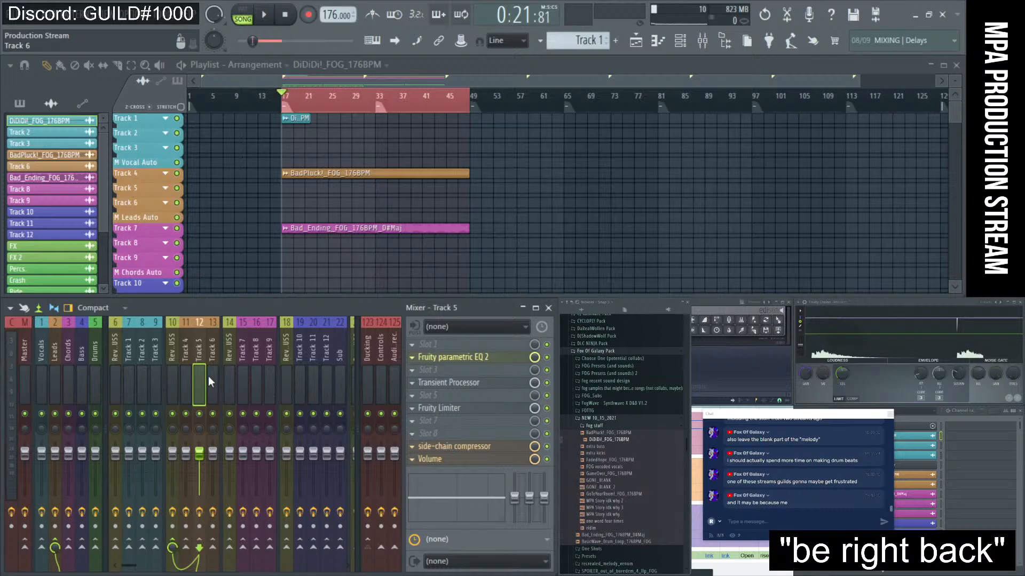
left_click(184, 371)
left_click(910, 469)
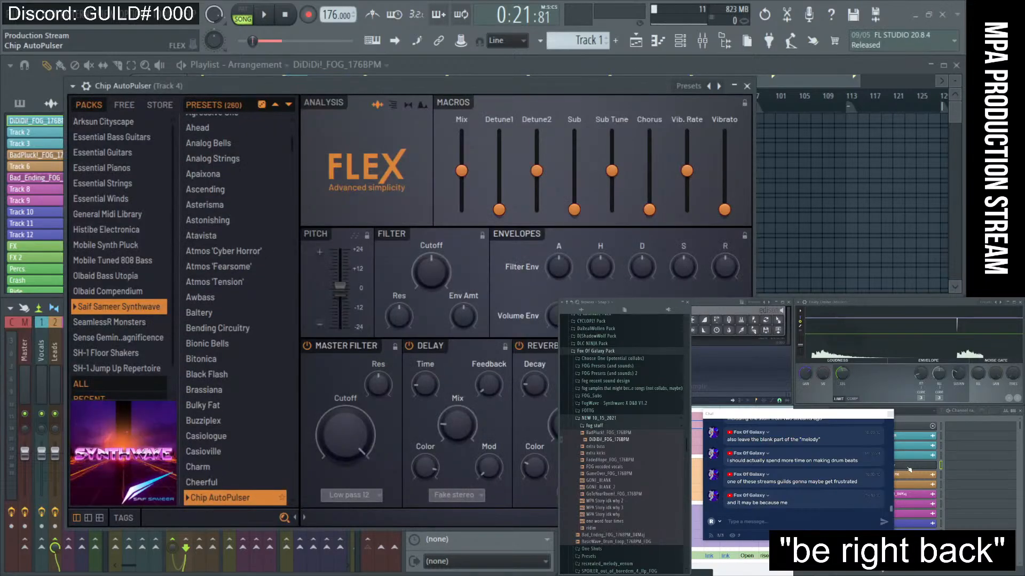
left_click(747, 87)
- Shift the DiDiDi! clip on Track 1 earlier to 16:15:00 so its audible start lands on bar 17, and replay it
key("space")
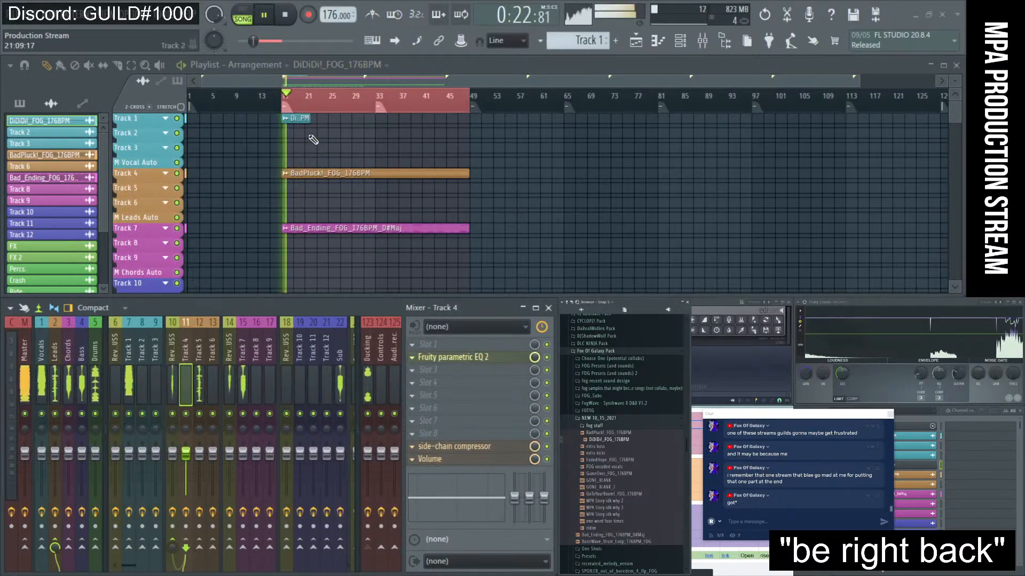
key("space")
scroll(275, 143, "up", 4)
left_click_drag(301, 143, 266, 106)
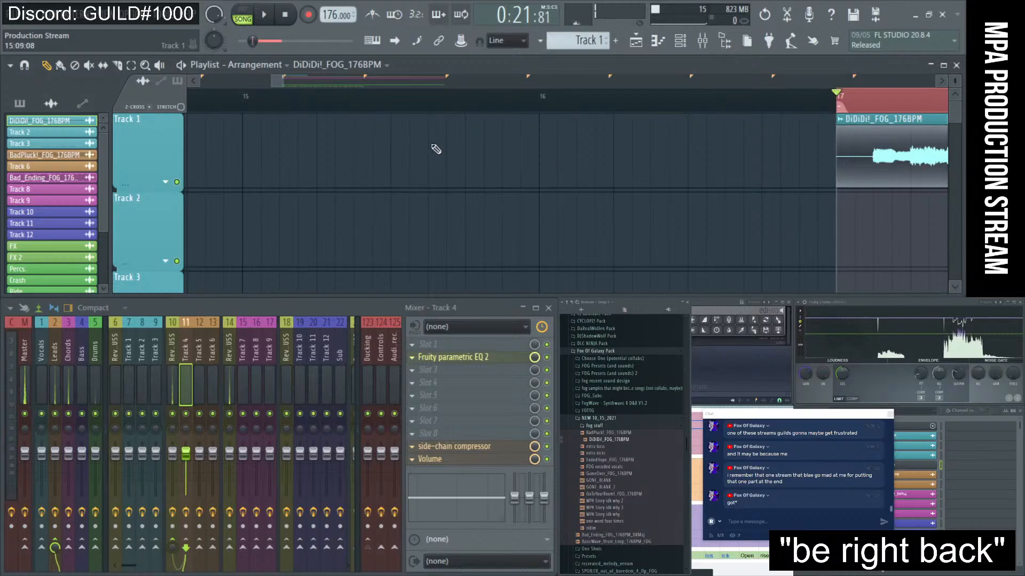
left_click_drag(894, 156, 856, 156)
key("space")
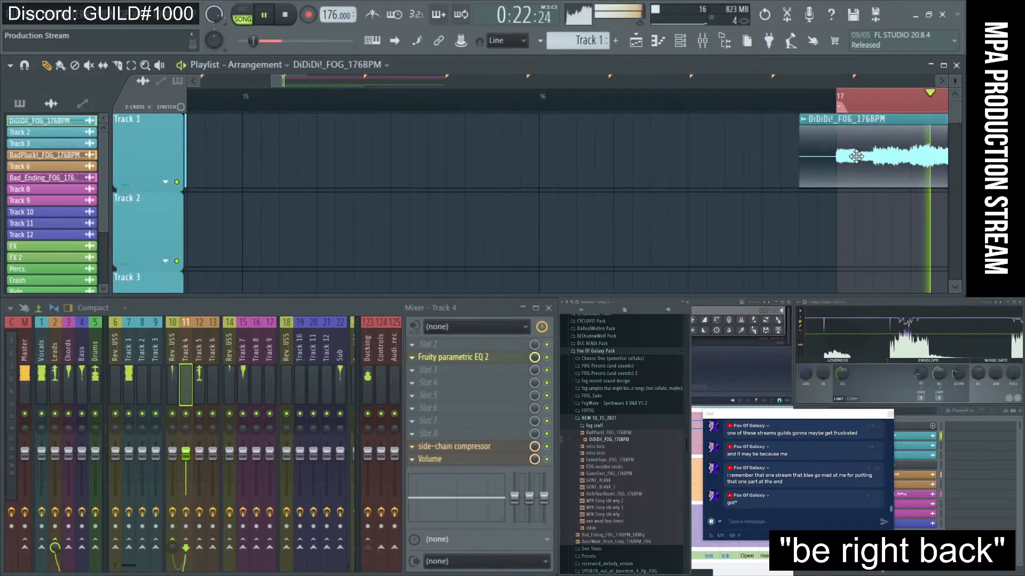
key("space")
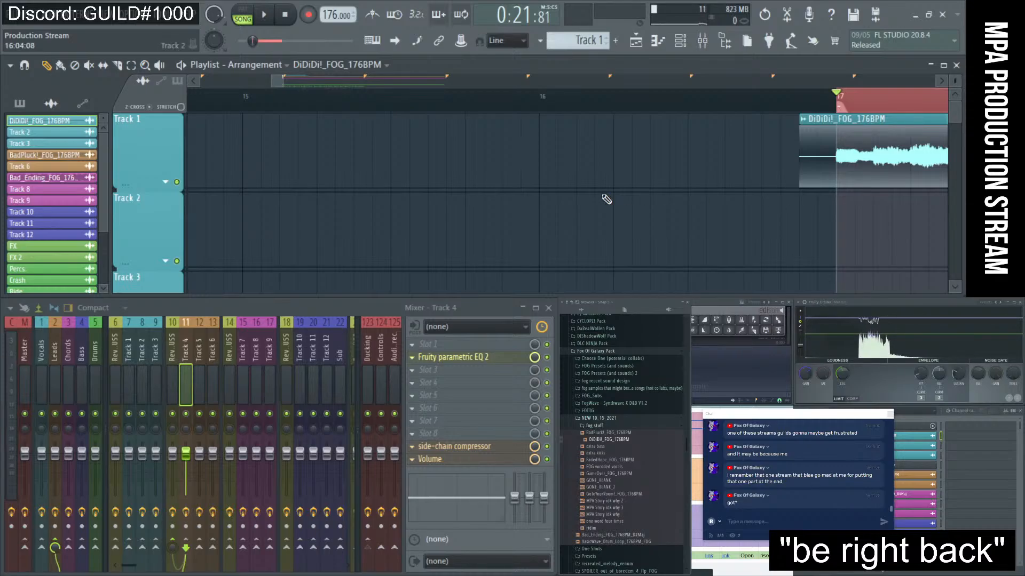
- Open the DiDiDi! audio clip's settings, moving the window clear of the clip, and place the playhead shortly before bar 16
scroll(606, 199, "down", 3)
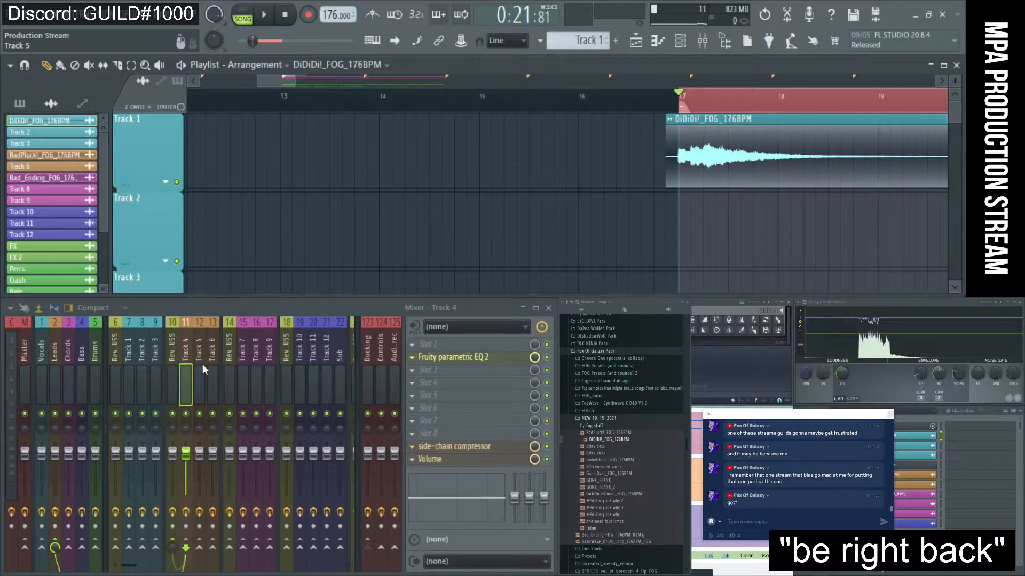
double_click(743, 140)
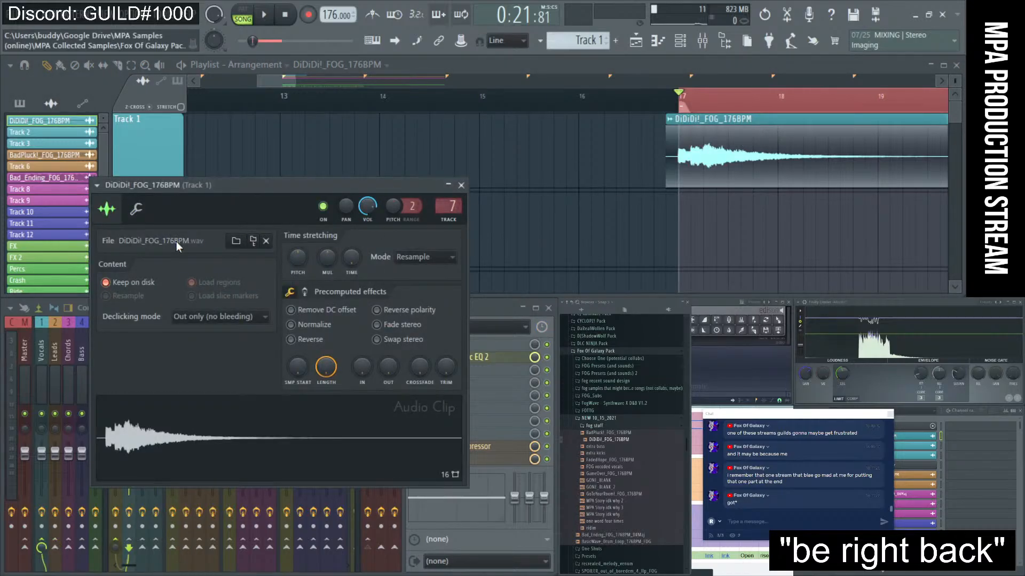
left_click_drag(191, 181, 216, 172)
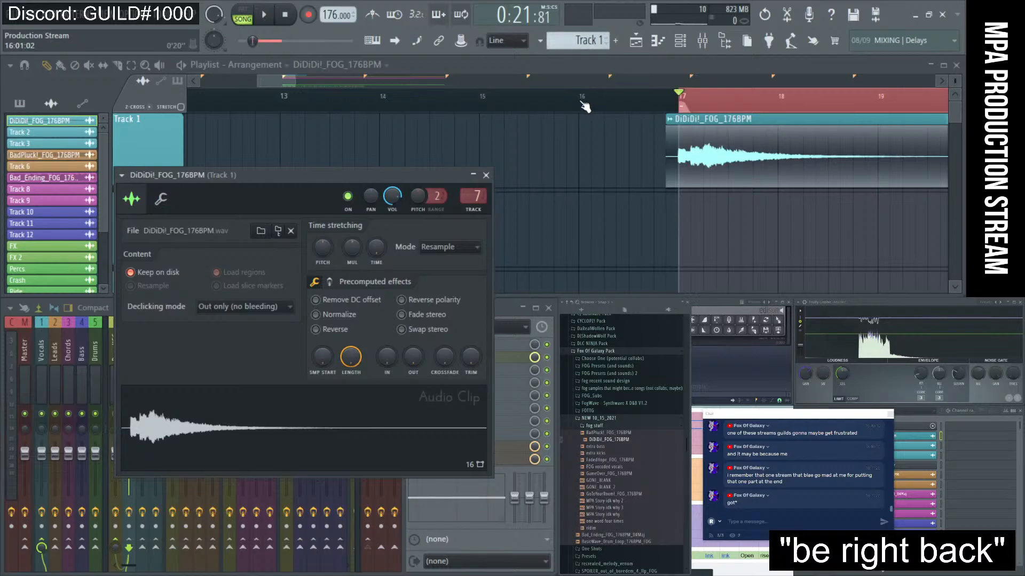
scroll(585, 107, "down", 3)
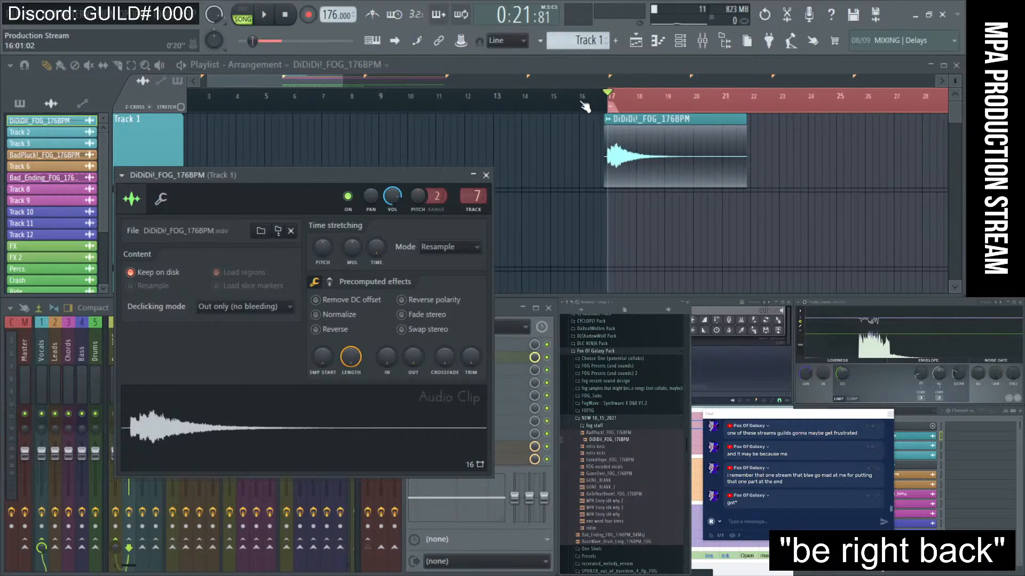
scroll(637, 160, "up", 3)
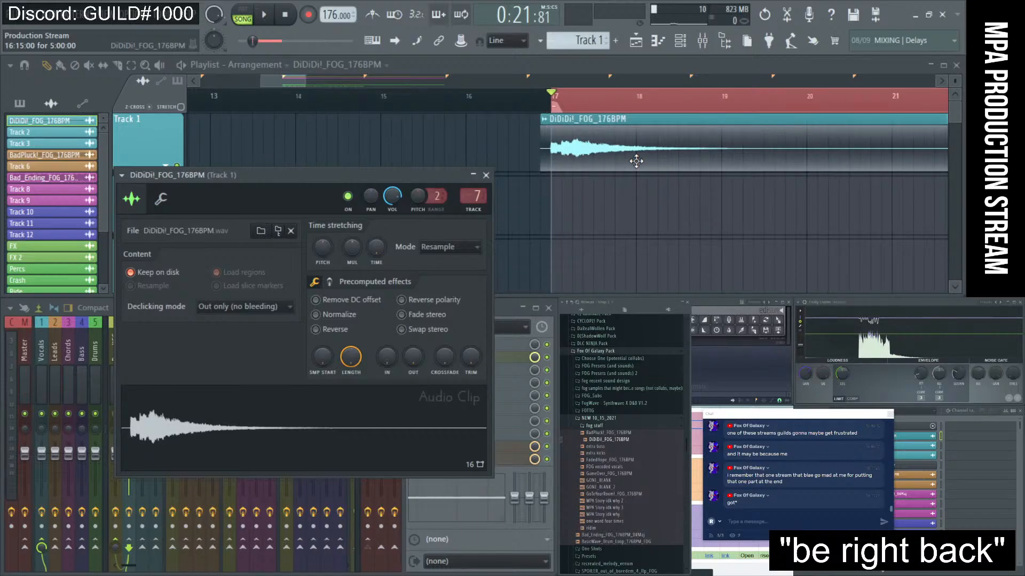
left_click_drag(410, 183, 456, 280)
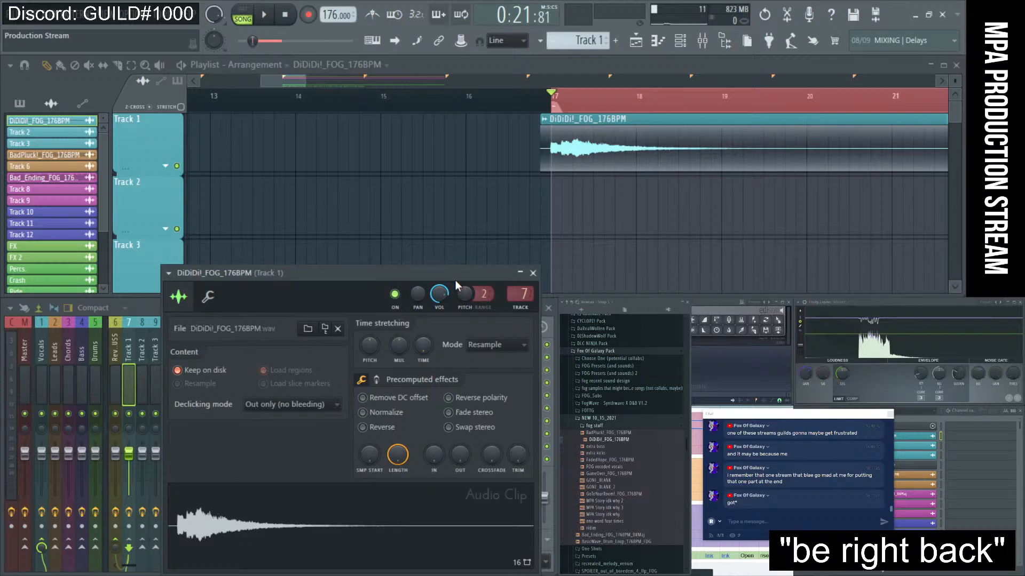
left_click(462, 104)
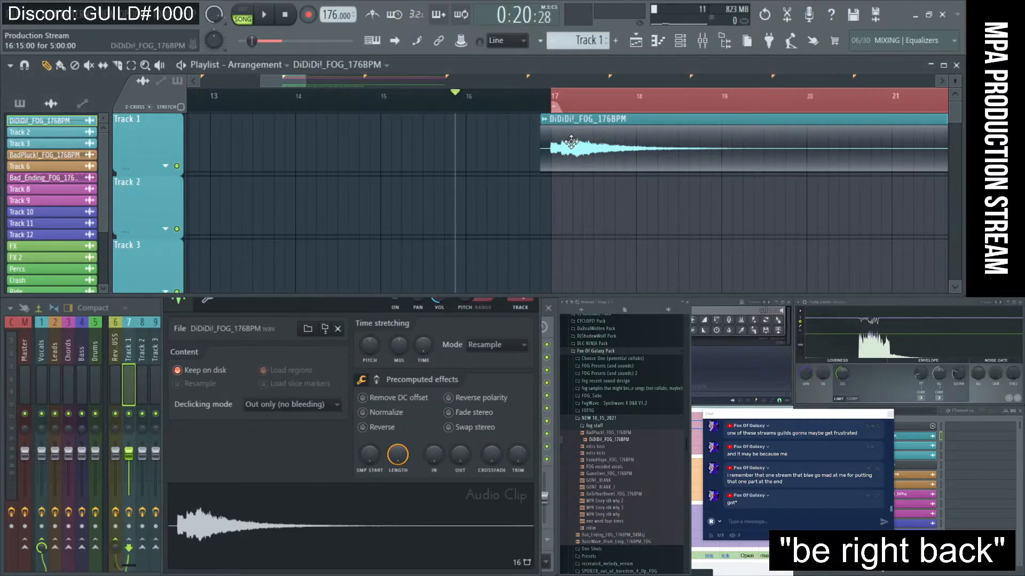
- Play the section around bar 17 and open the DiDiDi!_FOG_176BPM clip's channel settings, moving the window clear of the mixer
key("space")
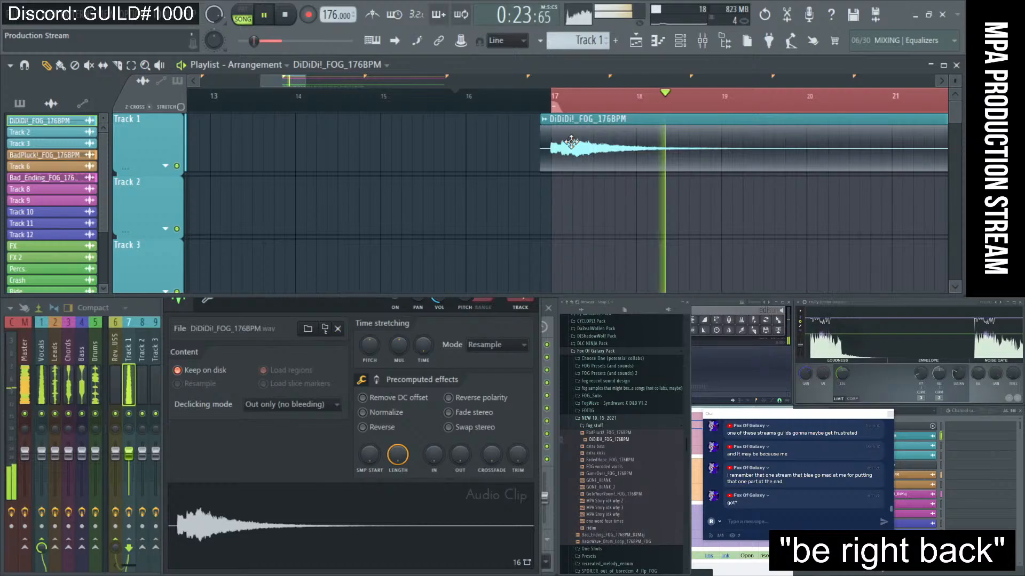
key("space")
left_click(128, 384)
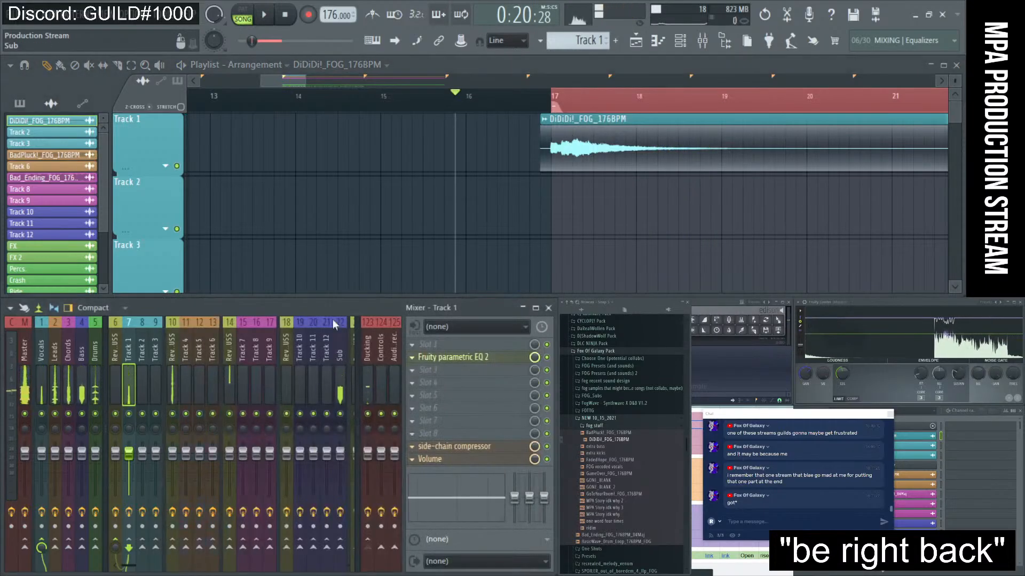
right_click(537, 163, "alt")
double_click(604, 142)
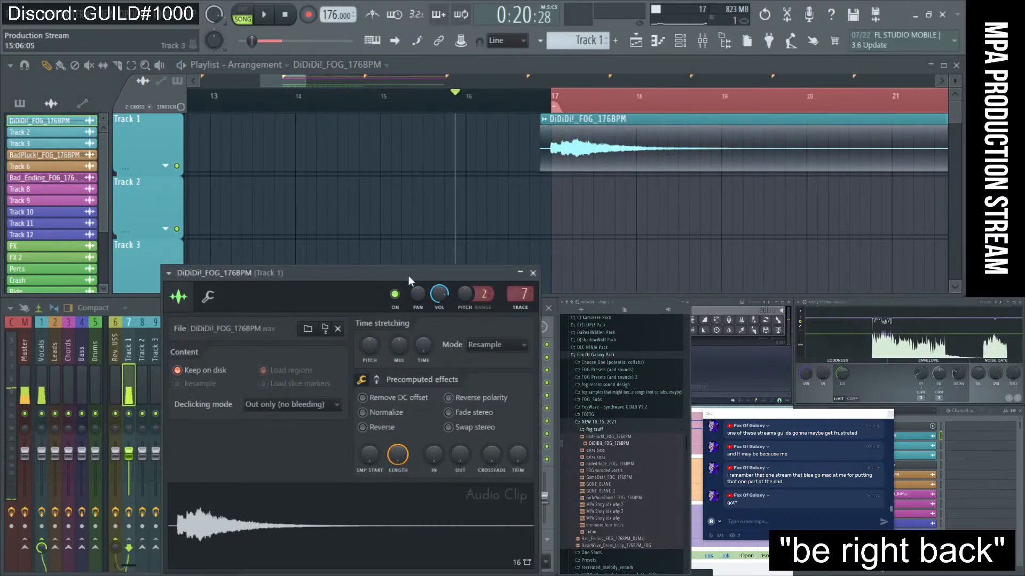
left_click_drag(374, 272, 700, 223)
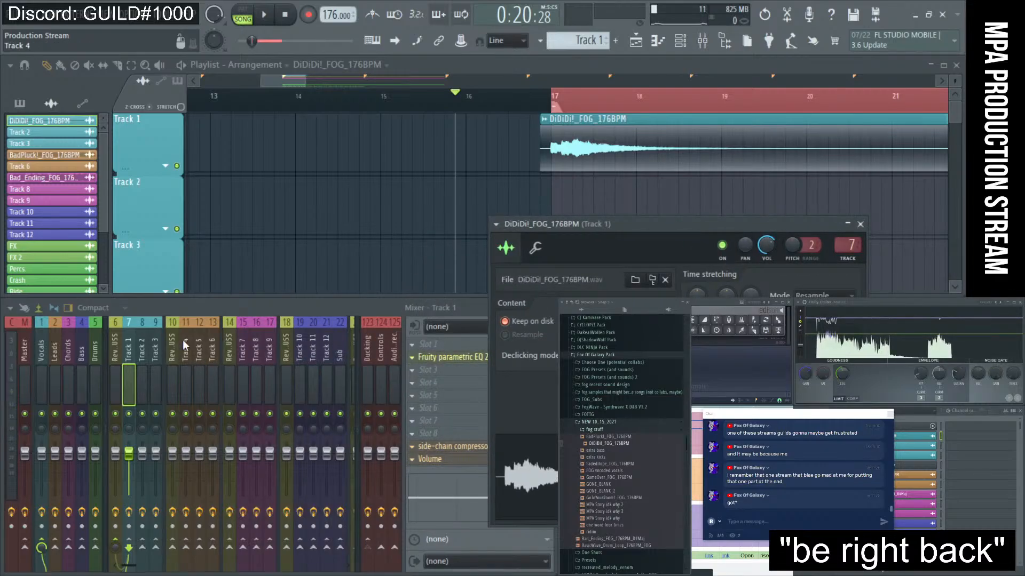
left_click(272, 27)
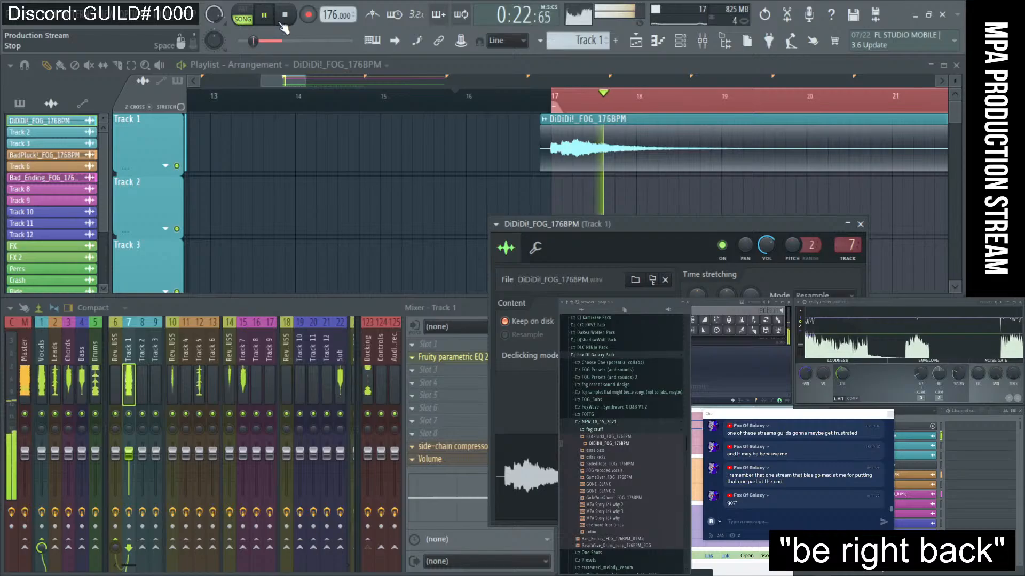
left_click(285, 17)
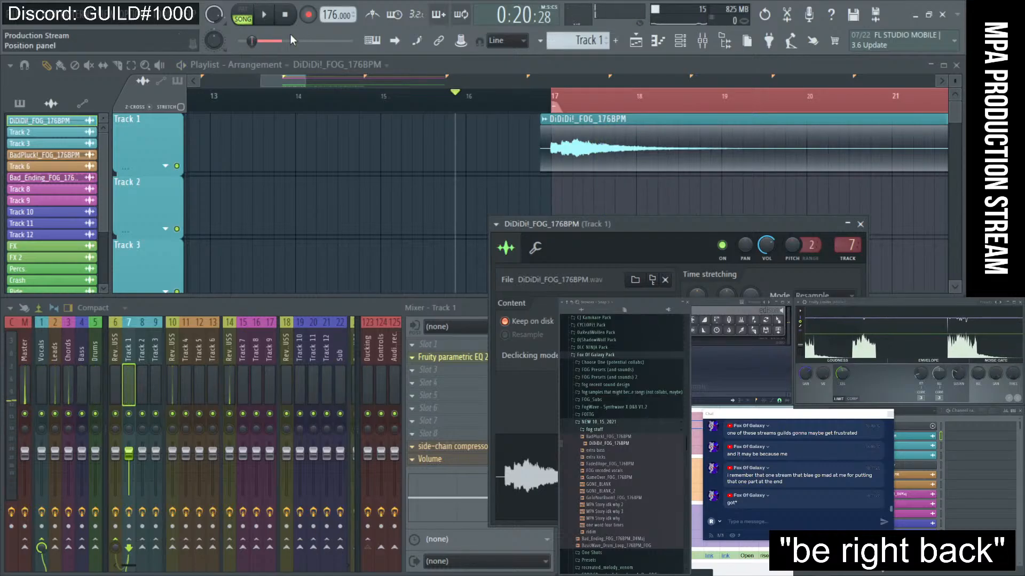
- Lower the side-chain compressor's threshold on mixer Track 1 to -31.5 dB and raise its ratio, checking playback from just before bar 16
left_click(472, 108)
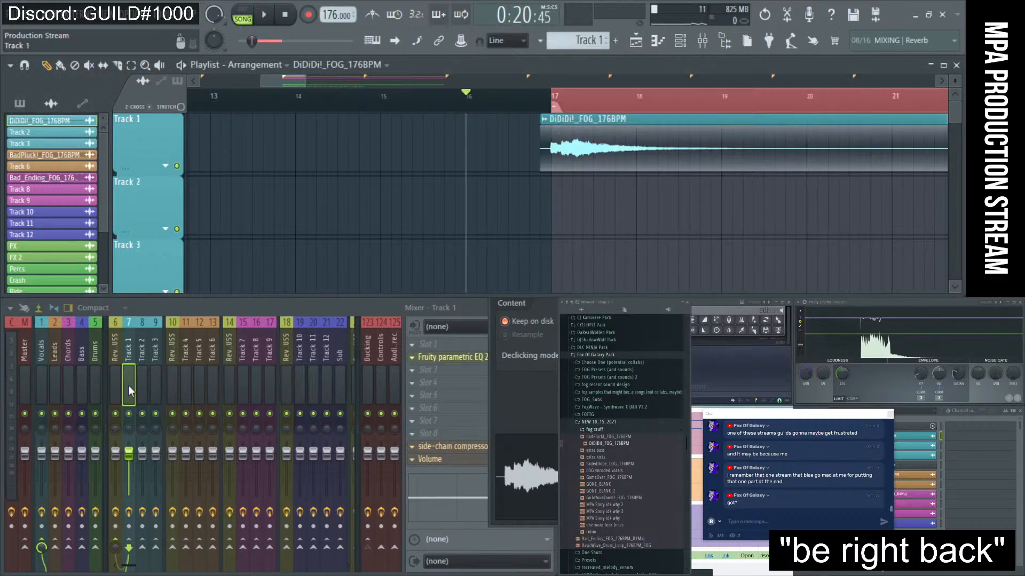
left_click(432, 451)
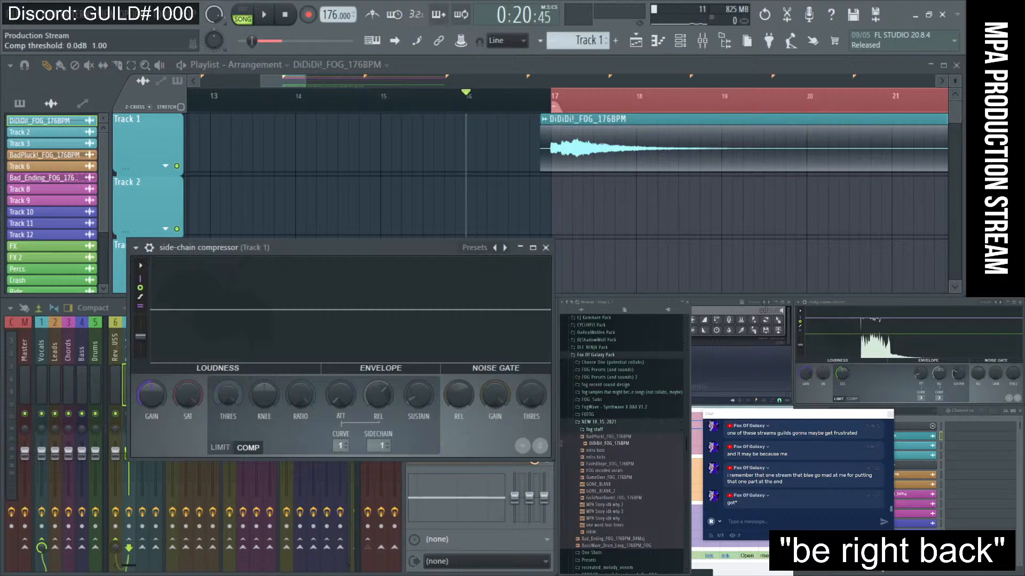
key("space")
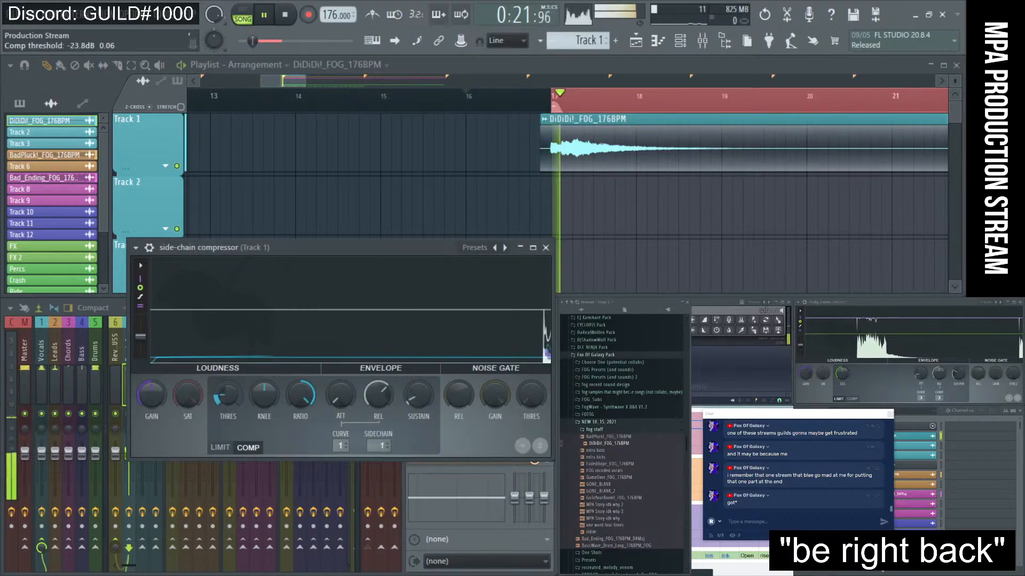
key("space")
left_click_drag(238, 396, 238, 412)
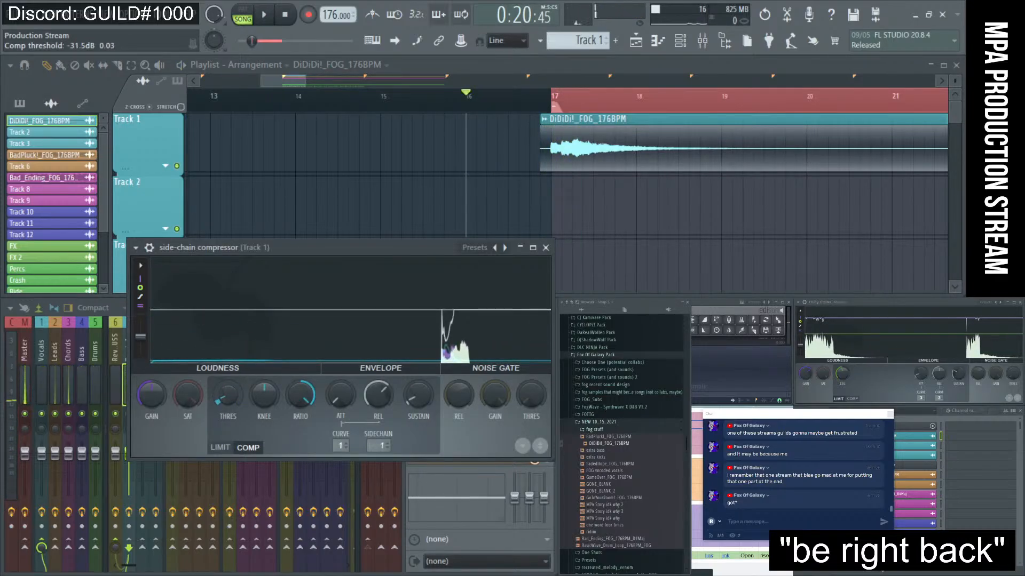
left_click(545, 248)
- Place a second DiDiDi!_FOG_176BPM clip on playlist Track 1 just before bar 25 during playback
key("space")
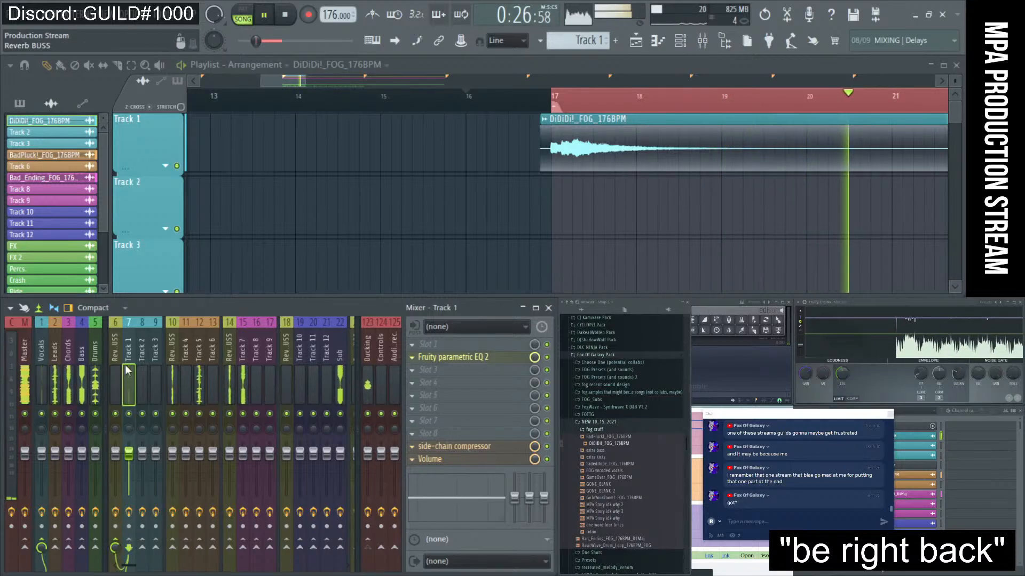
scroll(635, 167, "down", 4)
left_click_drag(479, 162, 570, 163)
scroll(568, 162, "up", 3)
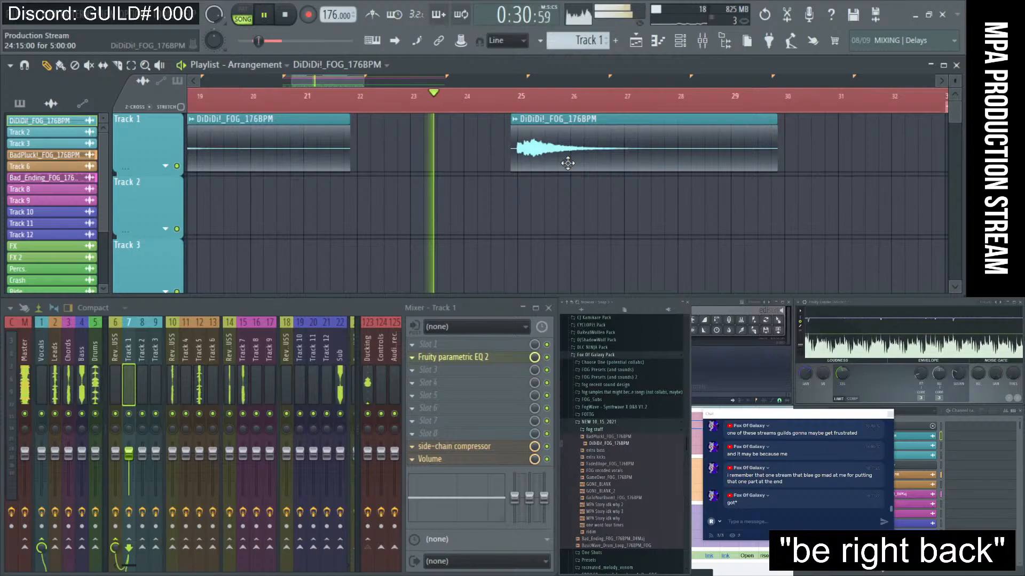
scroll(550, 159, "down", 1)
double_click(559, 155)
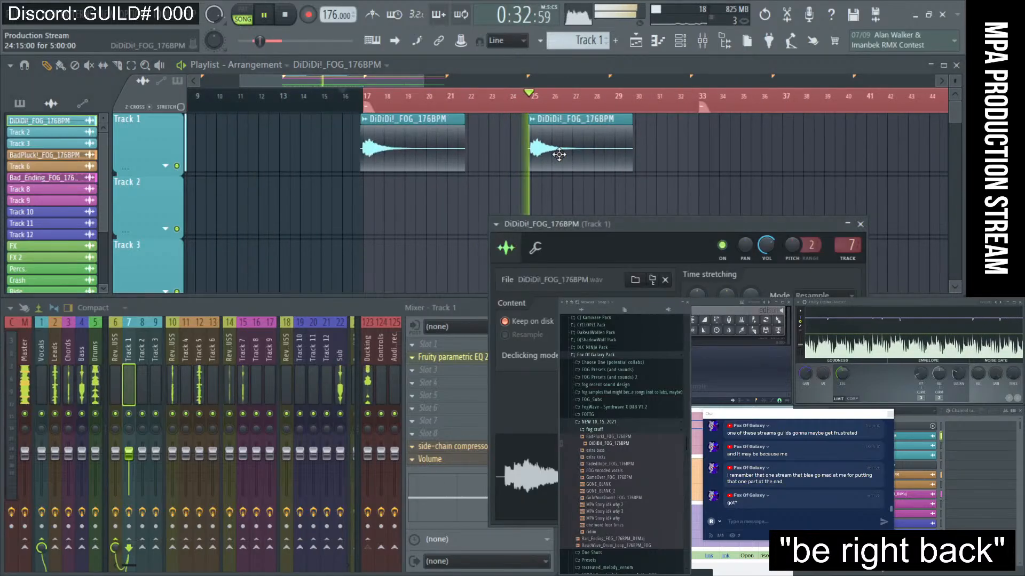
left_click(132, 388)
left_click(860, 224)
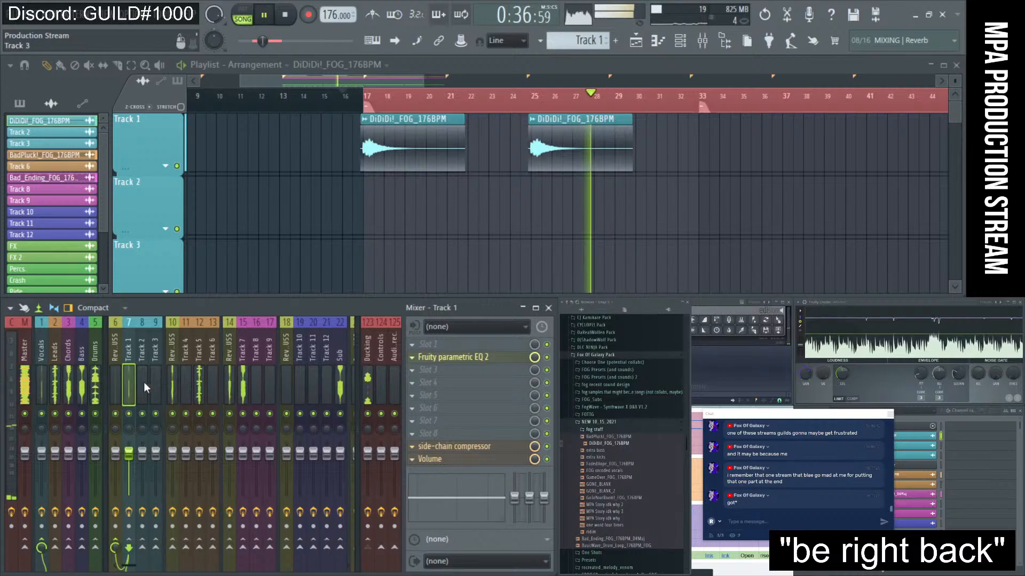
- Play the DiDiDi! clip from bar 17 and examine its spectrum in Track 1's Fruity parametric EQ 2
key("space")
left_click(453, 357)
key("space")
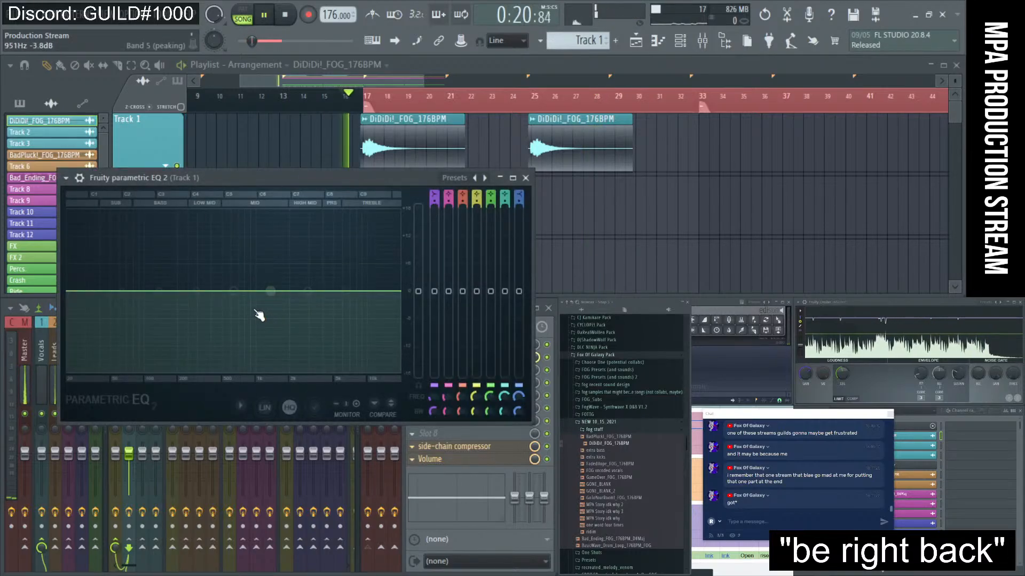
key("space")
left_click(362, 150)
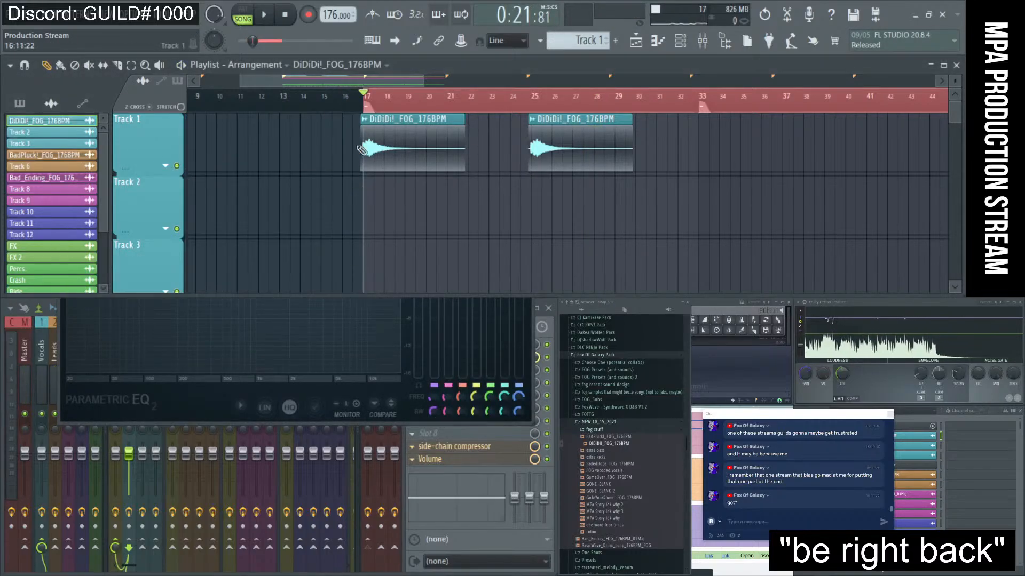
left_click(270, 372)
key("space")
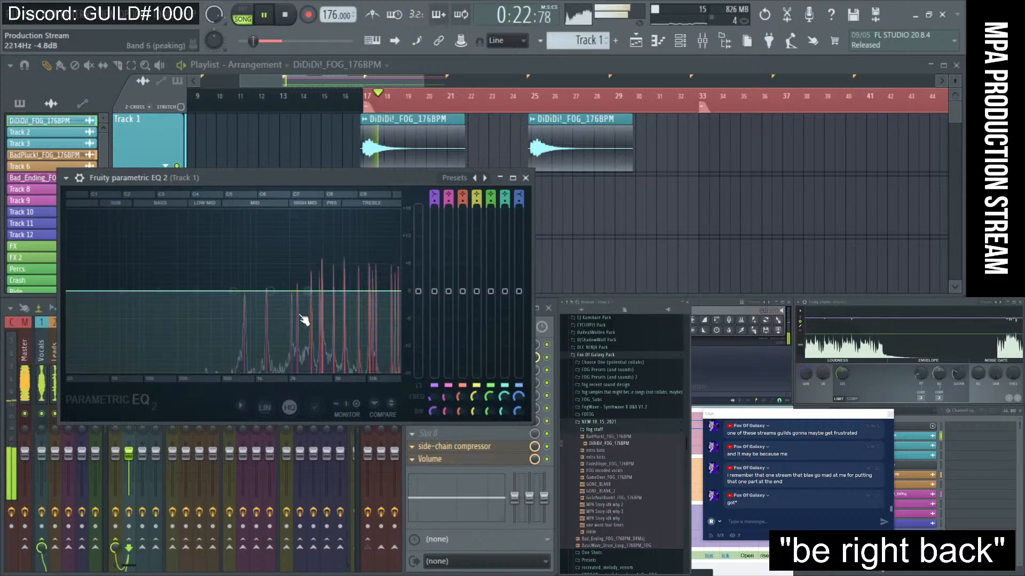
key("space")
left_click(526, 178)
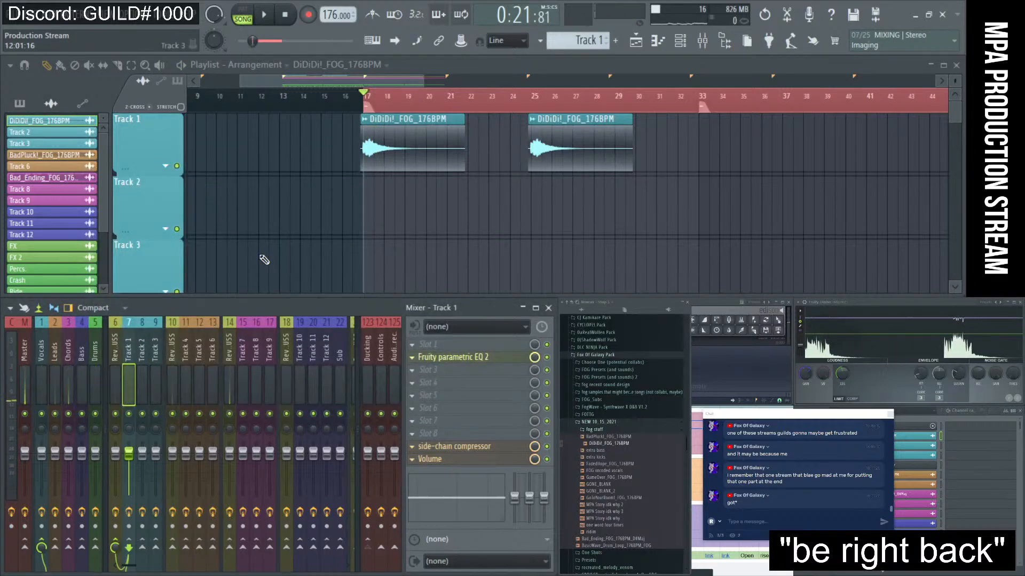
- Cut band 6 of Track 1's Fruity parametric EQ 2 by about 4.3 dB at about 10435 Hz during playback
left_click(438, 357)
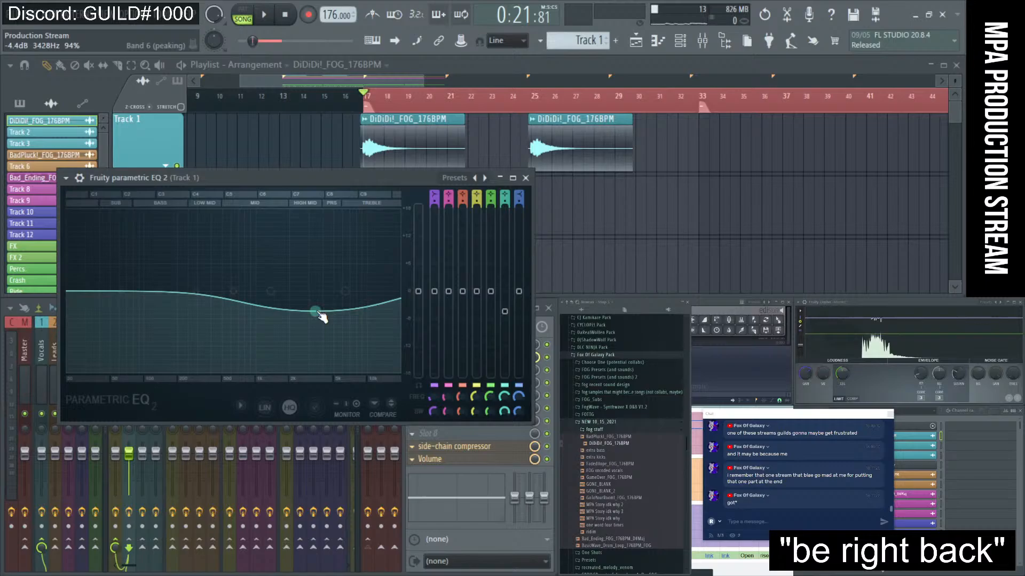
key("space")
left_click_drag(316, 311, 372, 317)
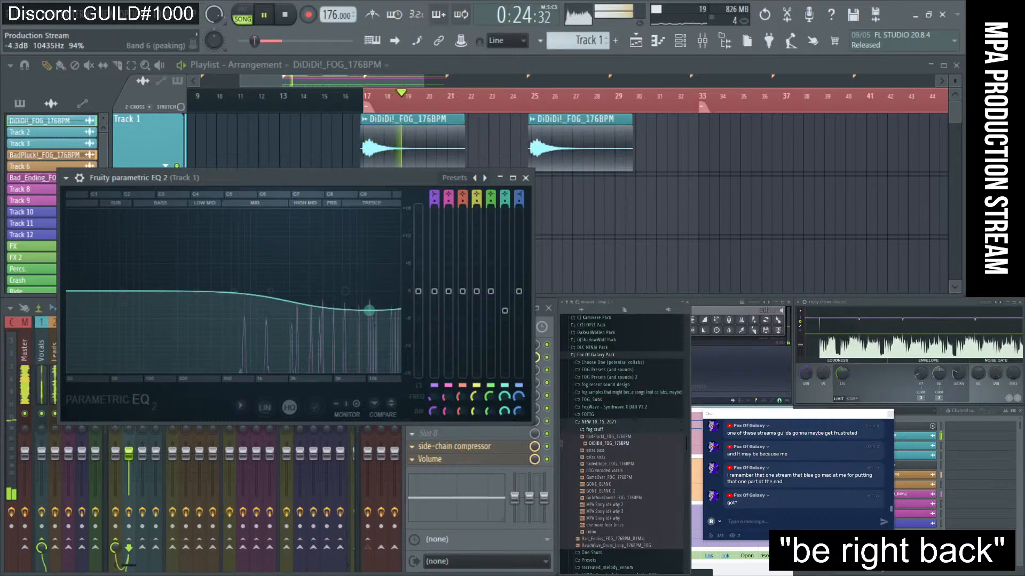
left_click(525, 177)
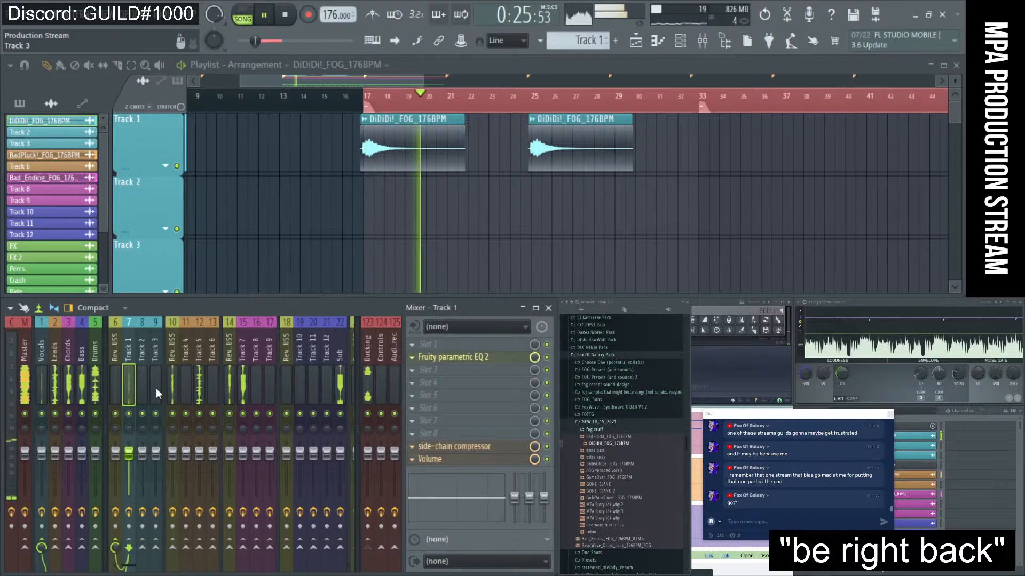
key("space")
- Replay the clip from bar 17 and check the spectrum against the EQ curve on Track 1
left_click(453, 357)
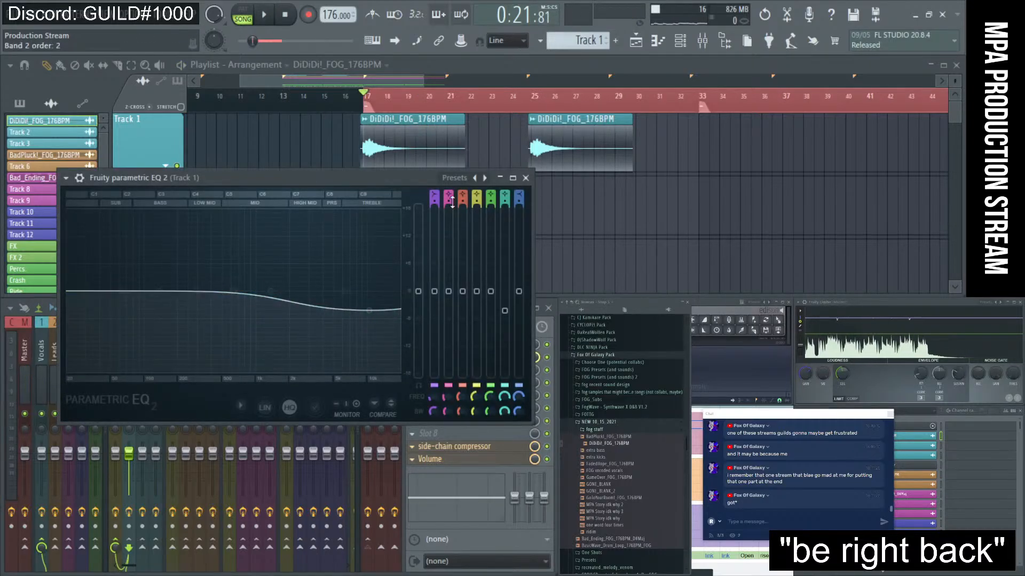
key("space")
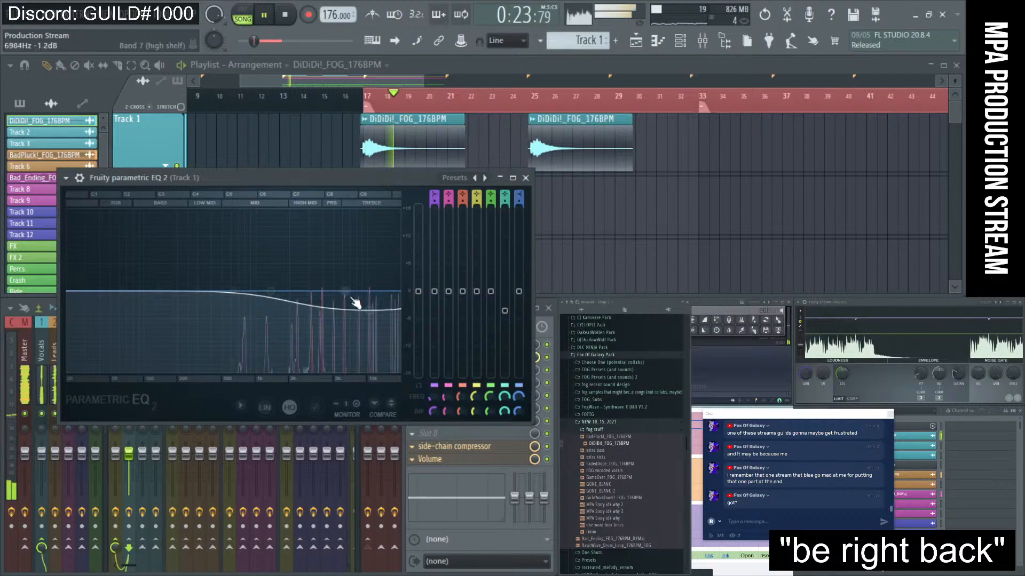
left_click(526, 178)
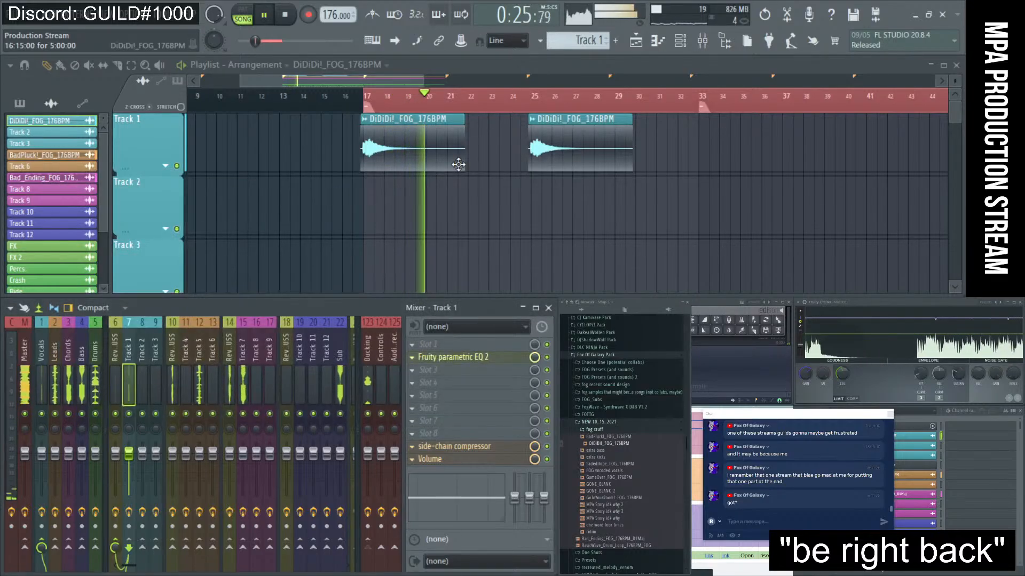
key("space")
- Check the side-chain compressor during playback and lower mixer Track 1's volume to about 81% (-4.5 dB), fine-tuning it slightly upward
scroll(370, 149, "up", 3)
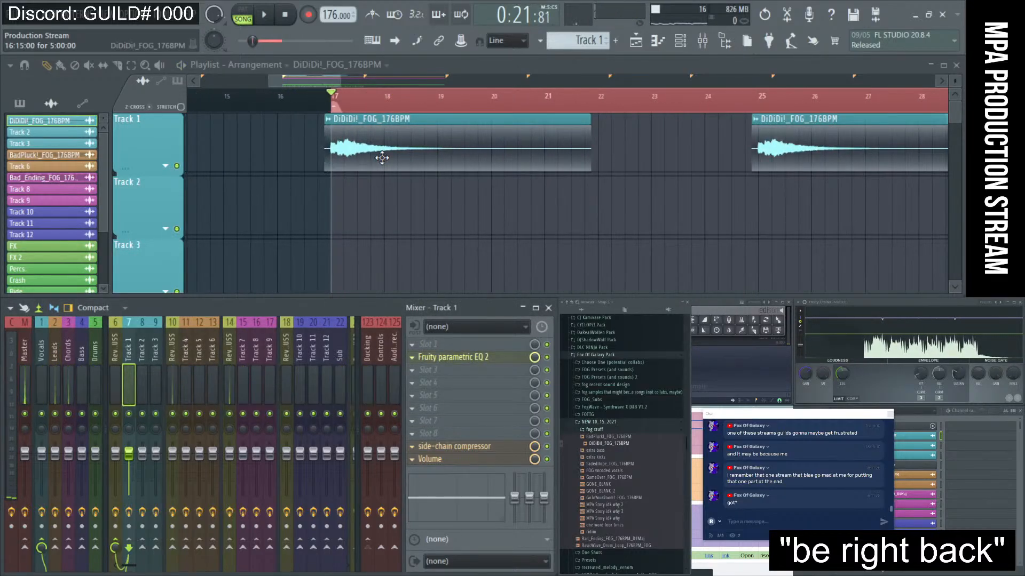
scroll(336, 162, "down", 3)
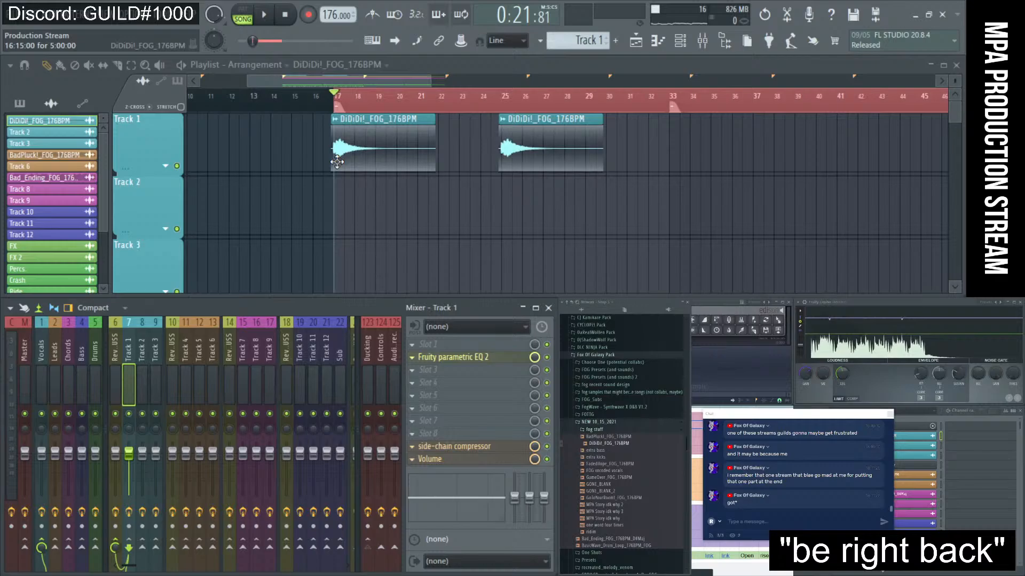
key("space")
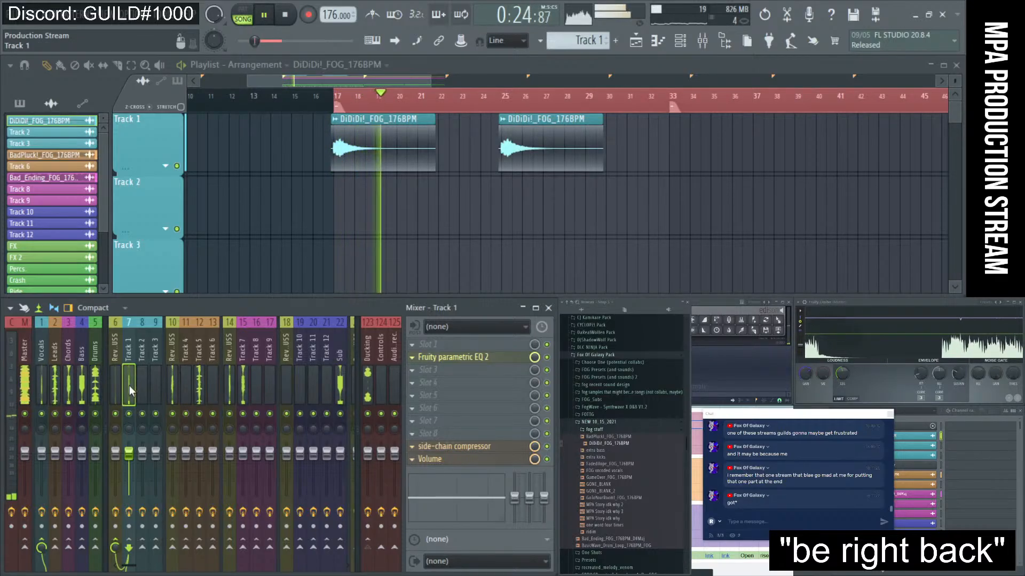
left_click(485, 452)
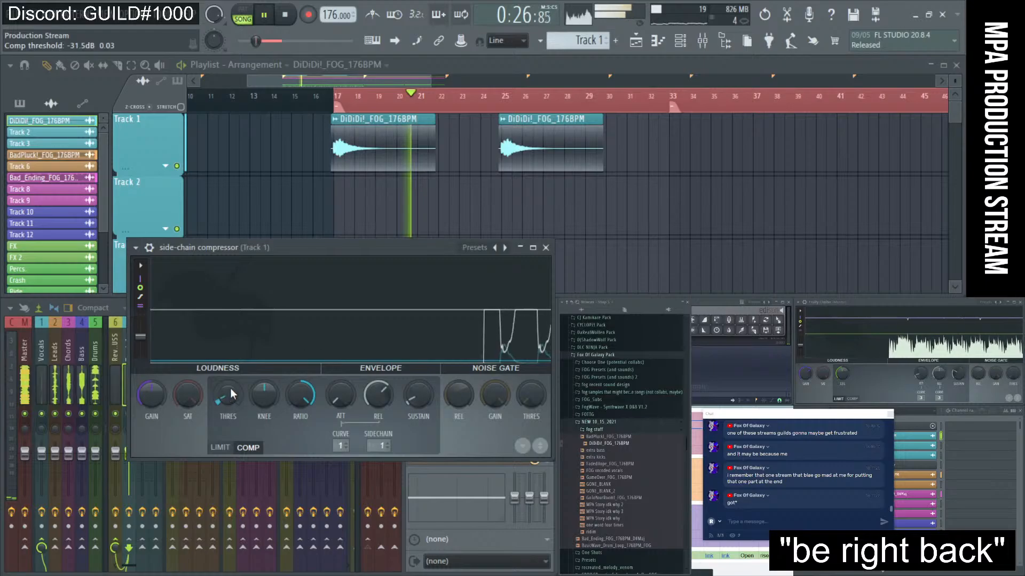
left_click(546, 247)
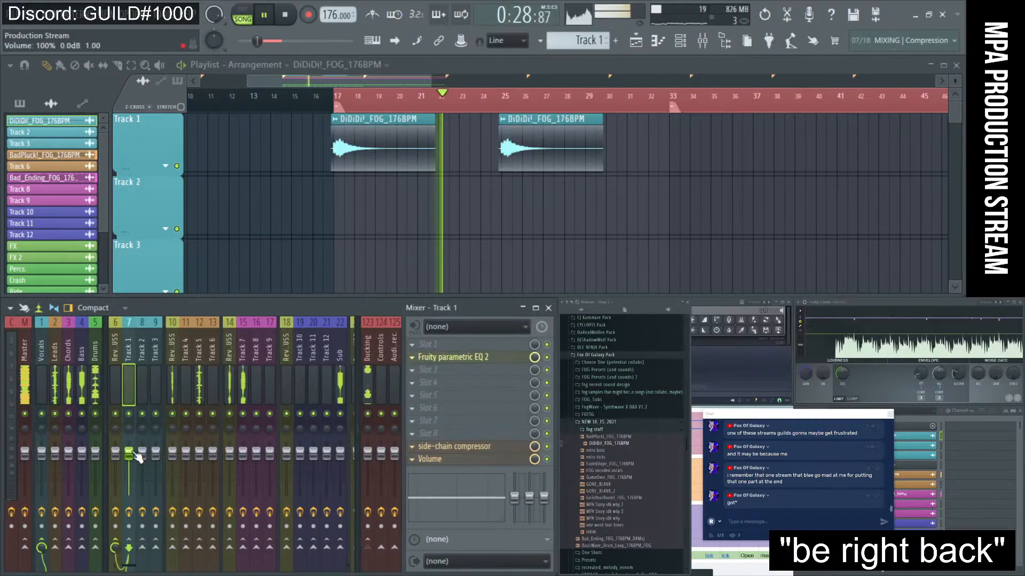
left_click_drag(129, 458, 129, 462)
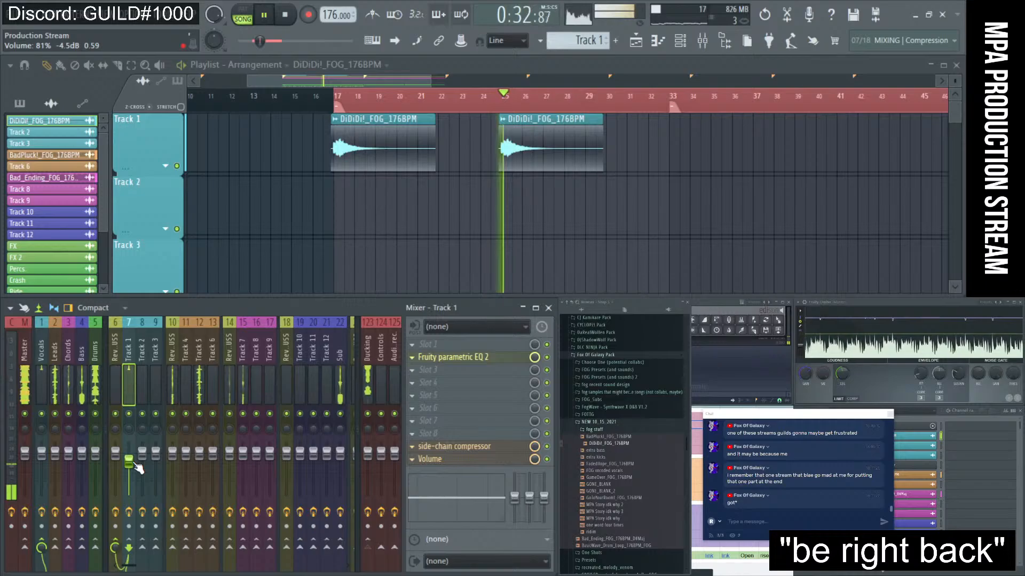
left_click_drag(131, 464, 131, 461)
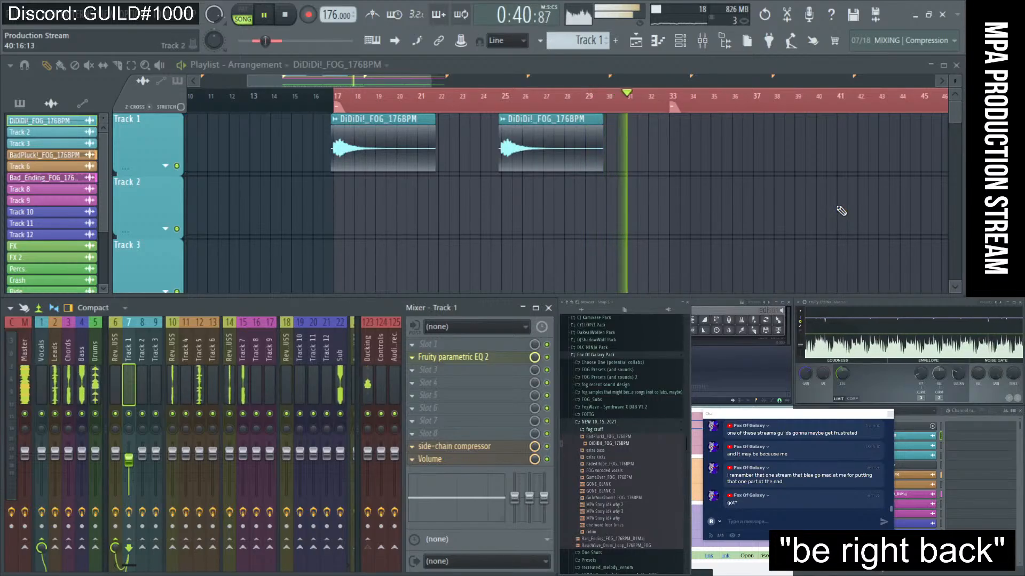
- Place two more DiDiDi!_FOG_176BPM clips on playlist Track 1, starting just before bars 33 and 41
scroll(669, 174, "down", 2)
mouse_move(624, 162)
left_mouse_down()
mouse_move(430, 154)
mouse_move(647, 158)
left_mouse_up()
left_click(635, 208)
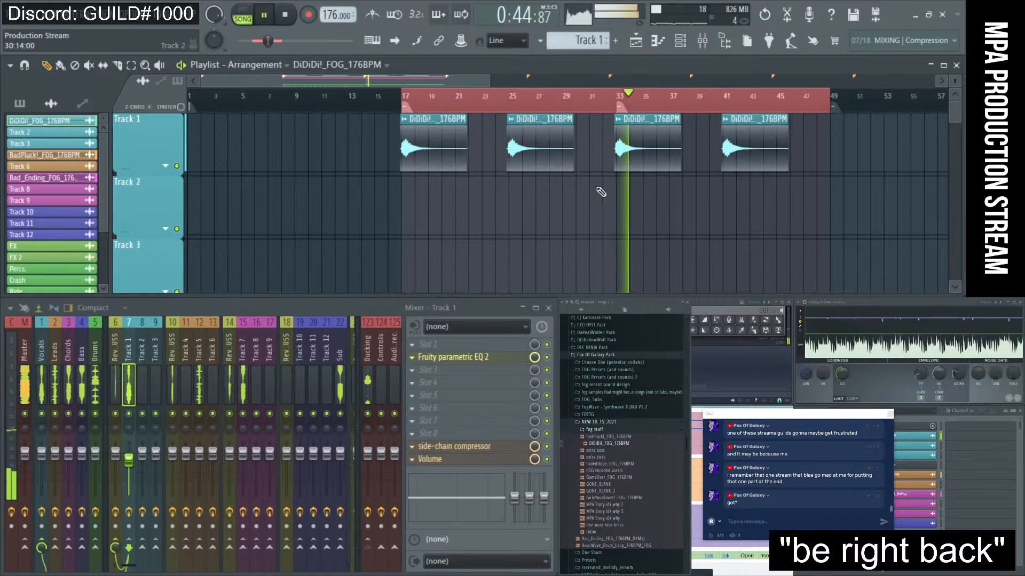
- Stop playback and examine how the start of the third DiDiDi! clip's waveform lines up with bar 33
scroll(614, 193, "up", 4)
scroll(748, 155, "up", 3)
scroll(751, 157, "up", 2)
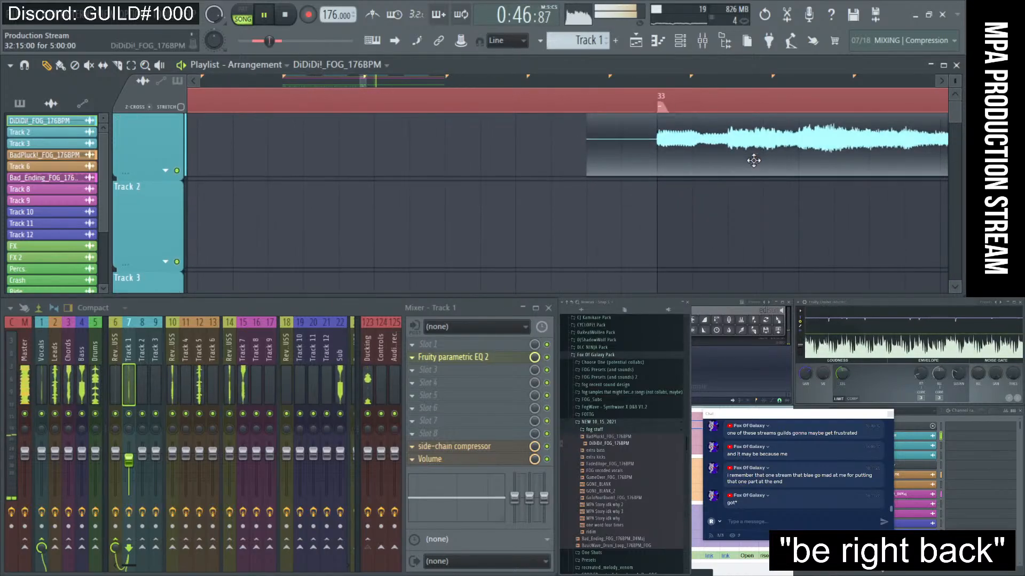
key("space")
scroll(753, 161, "up", 3)
scroll(754, 160, "down", 6)
scroll(758, 150, "up", 1)
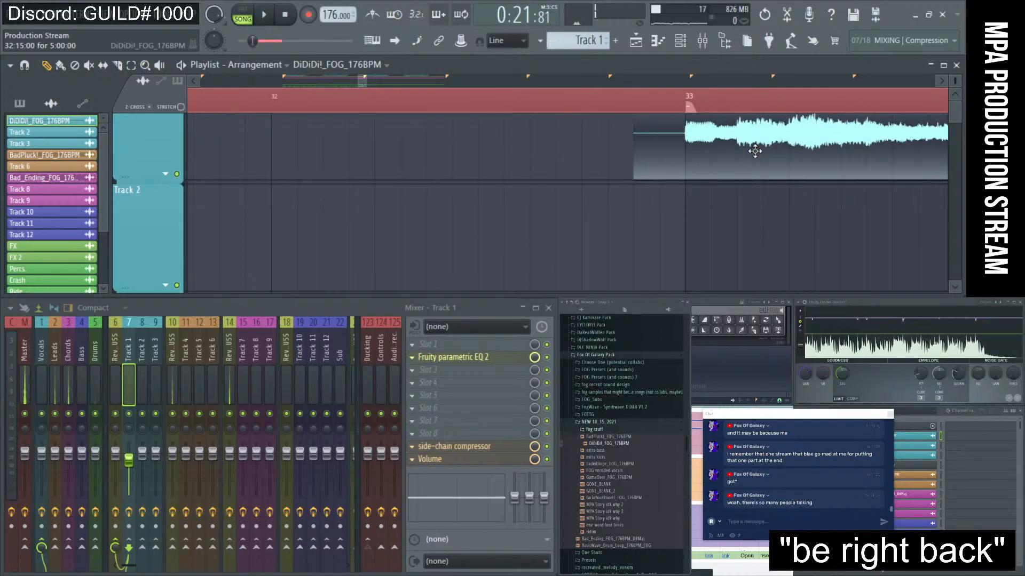
scroll(756, 152, "up", 1)
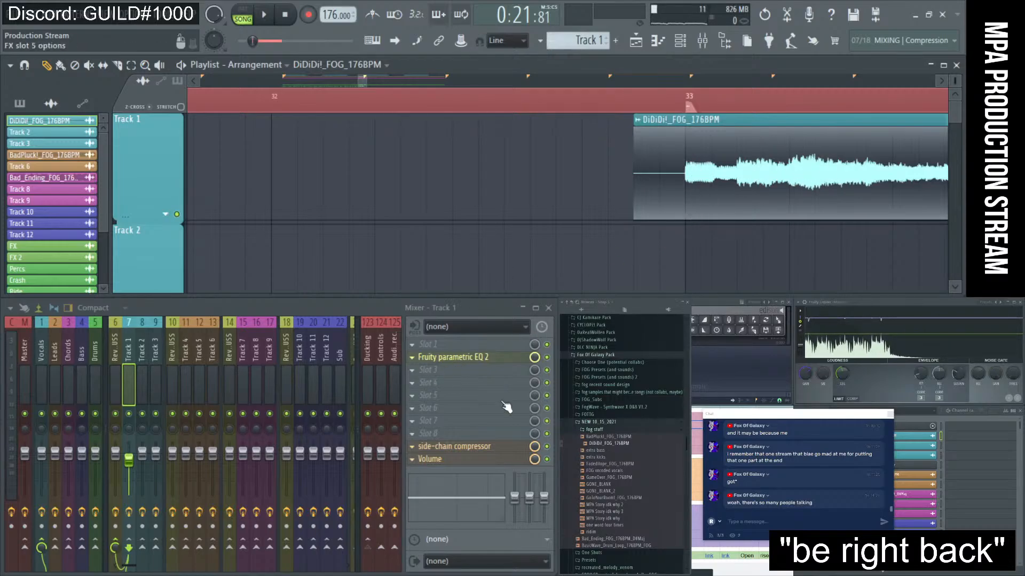
- Load Fruity Limiter into effect slot 5 of mixer Track 1 and switch it to compressor mode
left_click(469, 402)
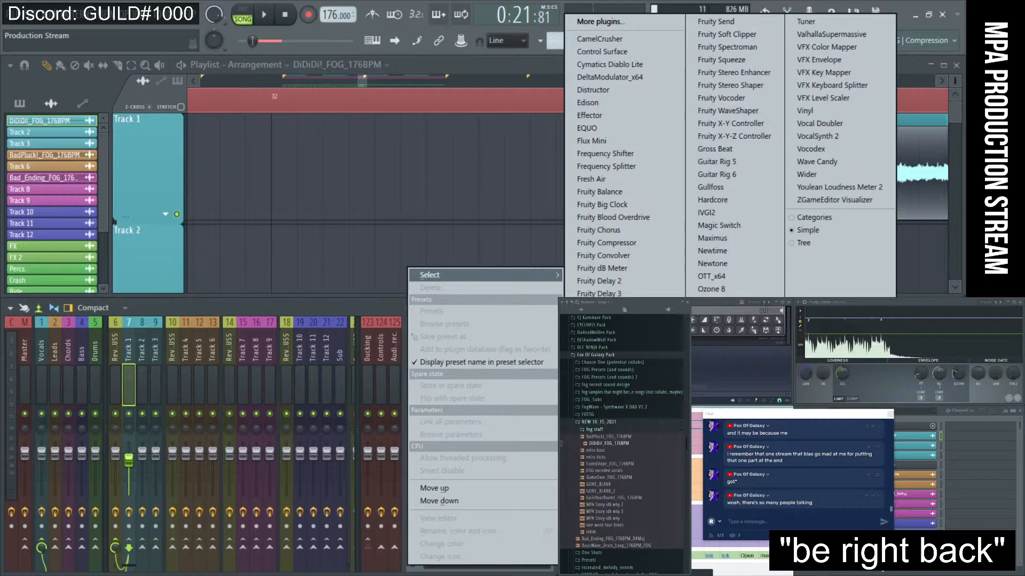
left_click(598, 417)
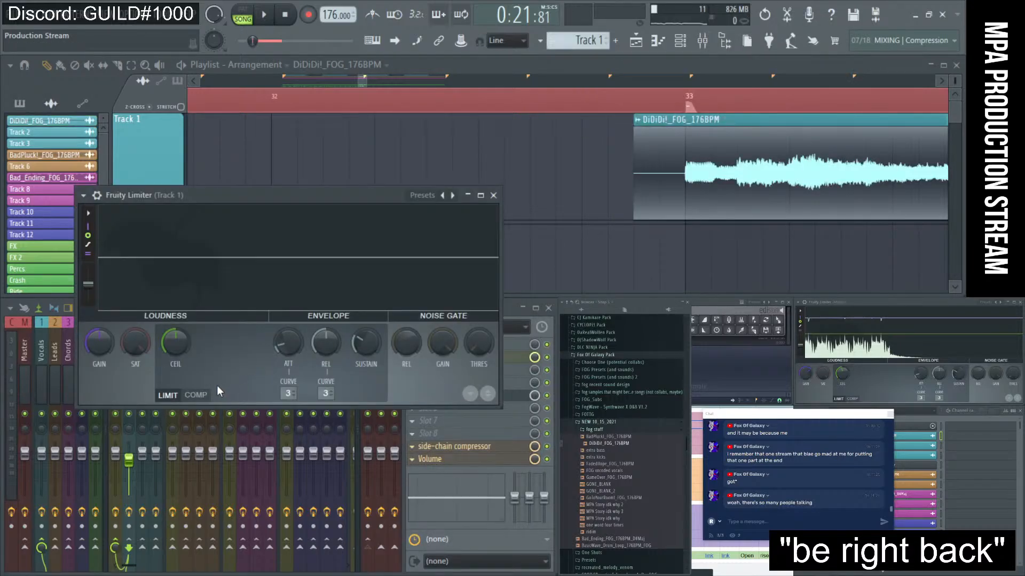
left_click(214, 395)
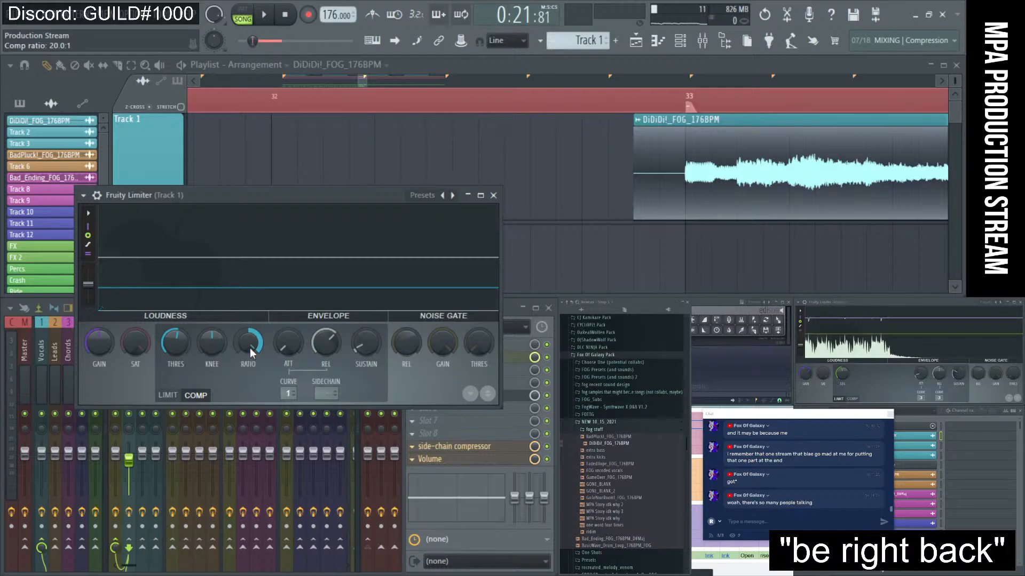
- Reduce the compressor's ratio and lower its threshold close to the bottom of the display while checking against playback
key("space")
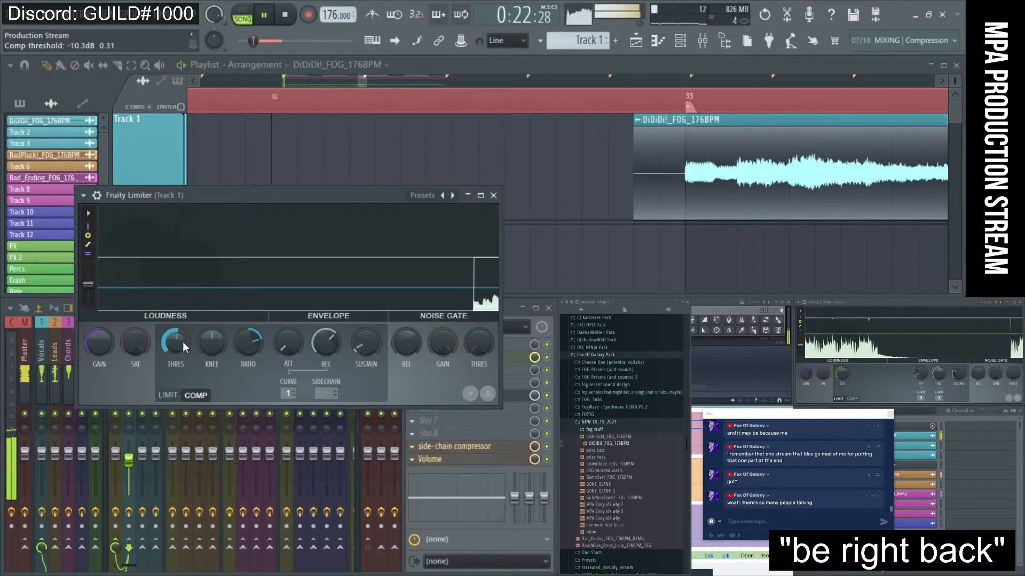
key("space")
left_click_drag(182, 347, 182, 392)
key("space")
key("space")
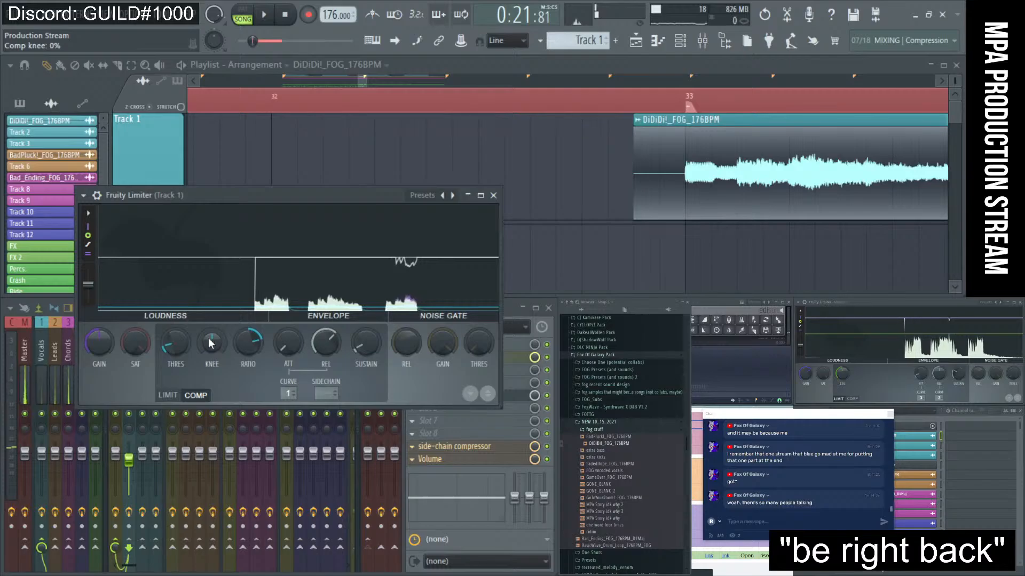
- Play the section with the compressor active, close the limiter, view the whole playlist arrangement and stop playback
key("space")
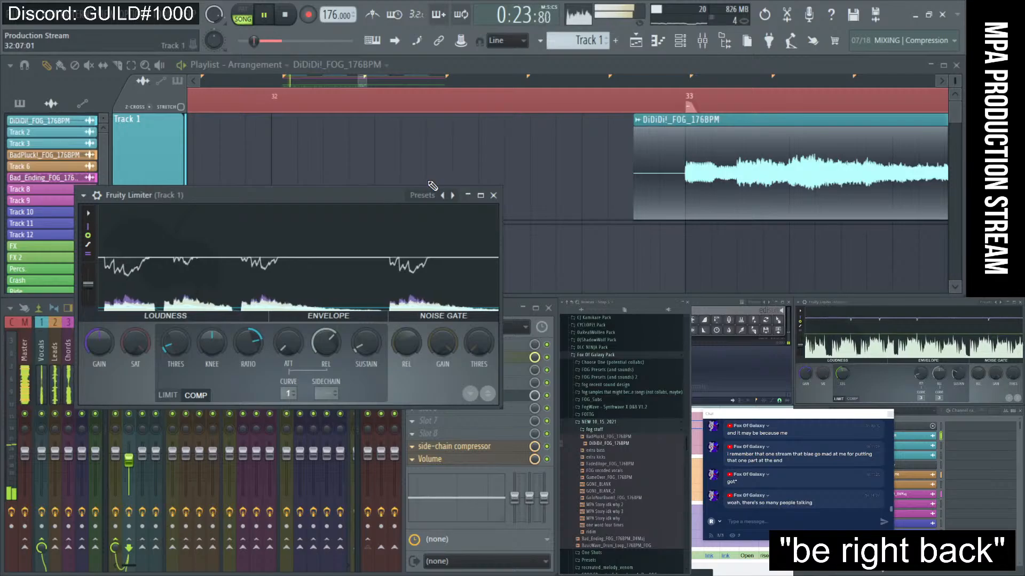
left_click(493, 196)
scroll(494, 197, "down", 3)
scroll(493, 197, "down", 8)
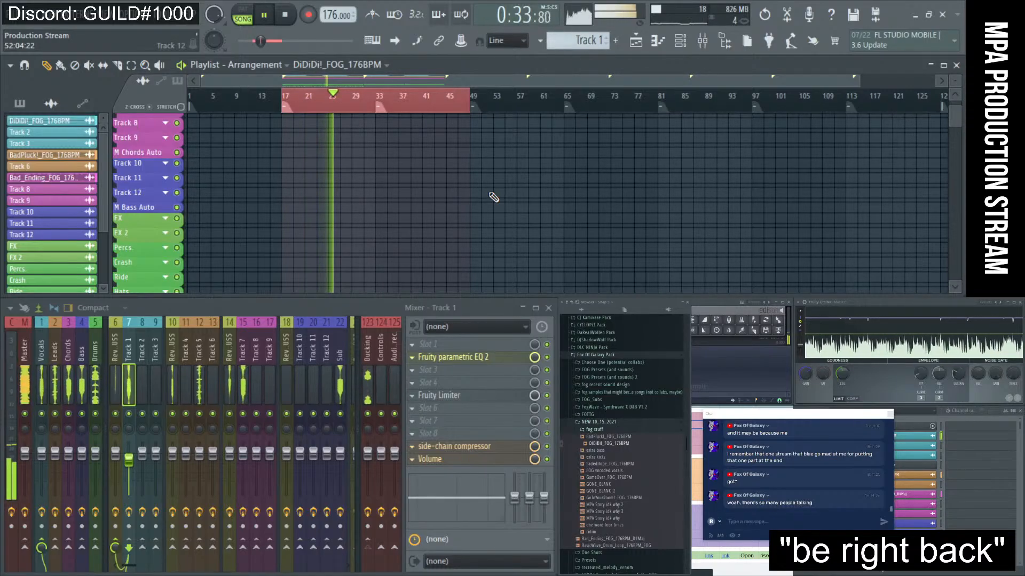
left_click(287, 22)
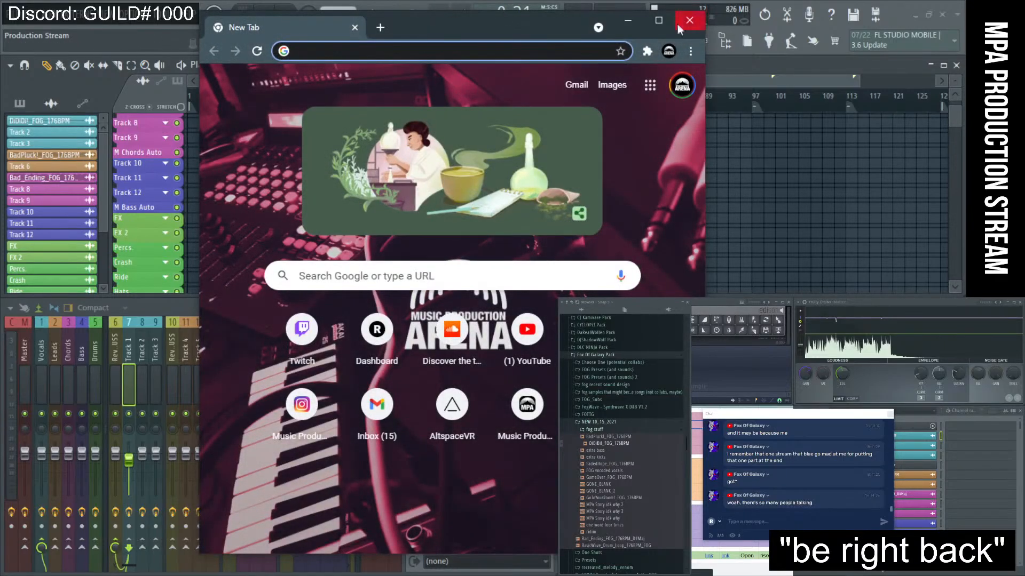
- Maximize the Chrome window and open twitch.tv
left_click(653, 23)
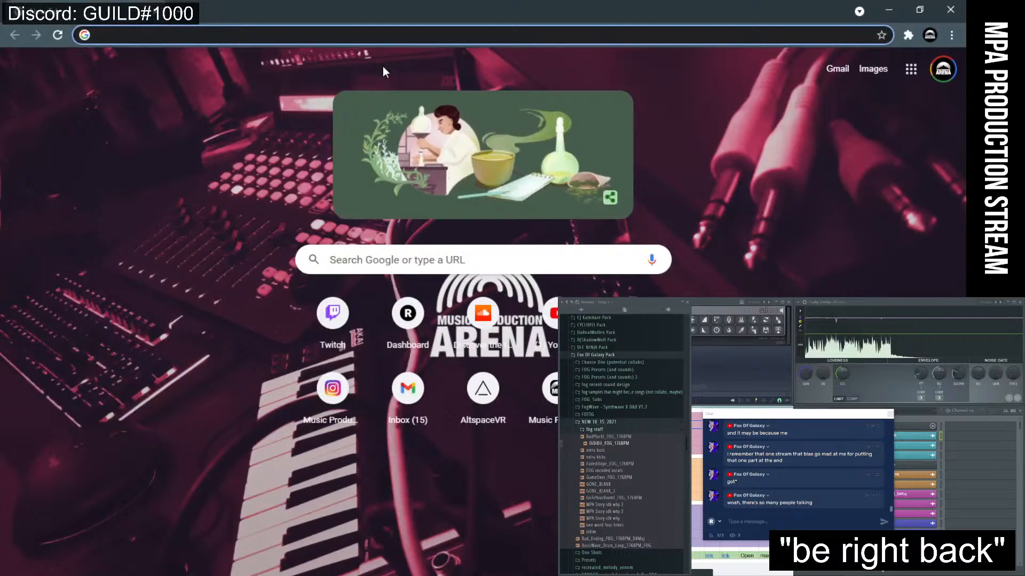
type("twt")
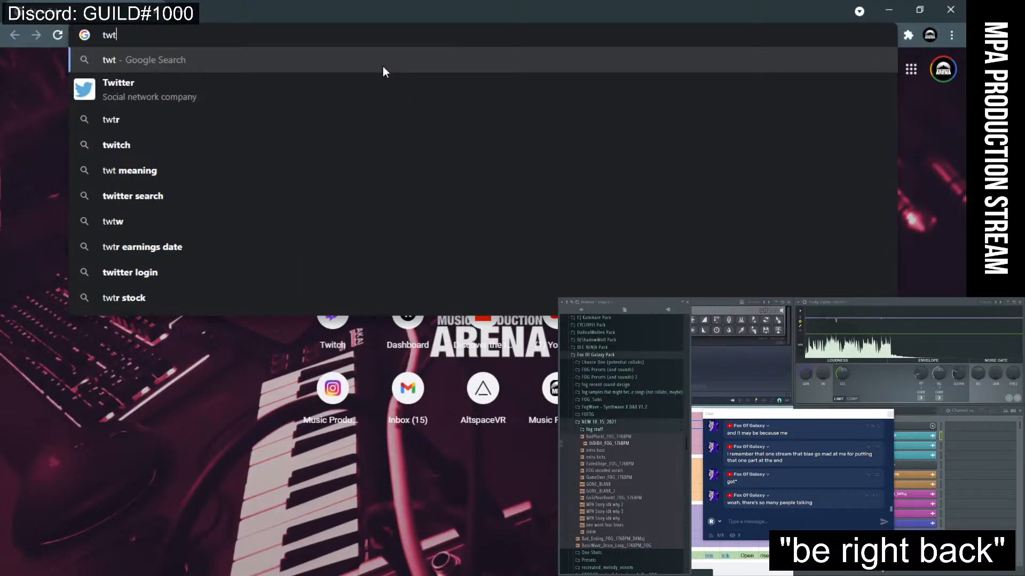
key("BackSpace")
type("itch")
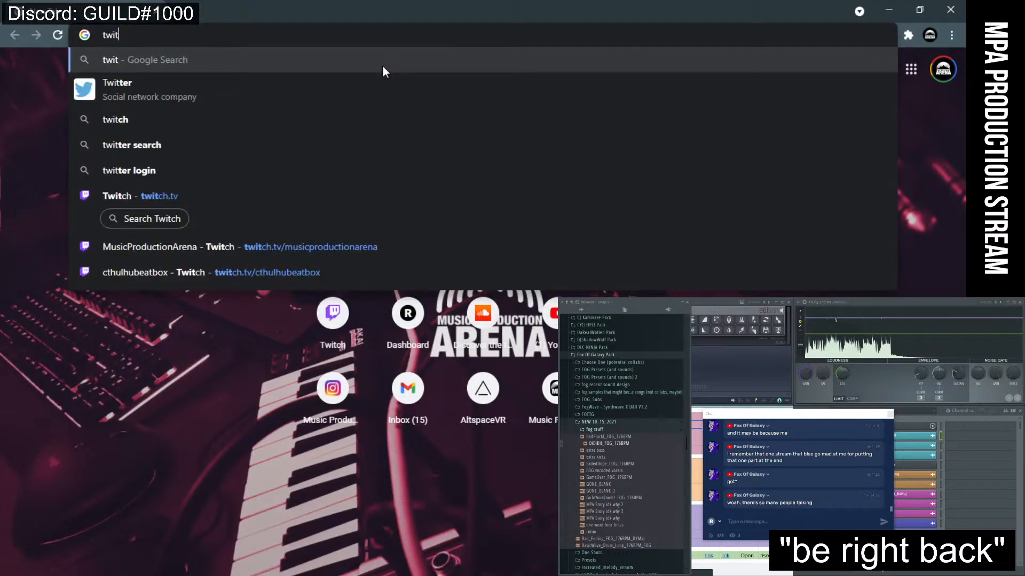
key("Return")
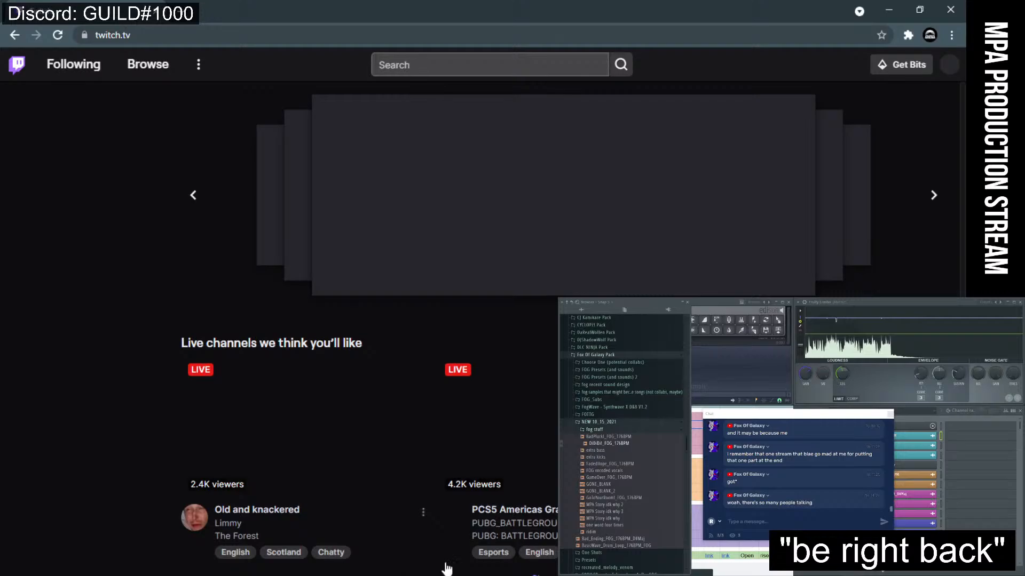
- Switch to Discord, move the stream chat window aside and open the Music Production Arena server
key("alt+Tab")
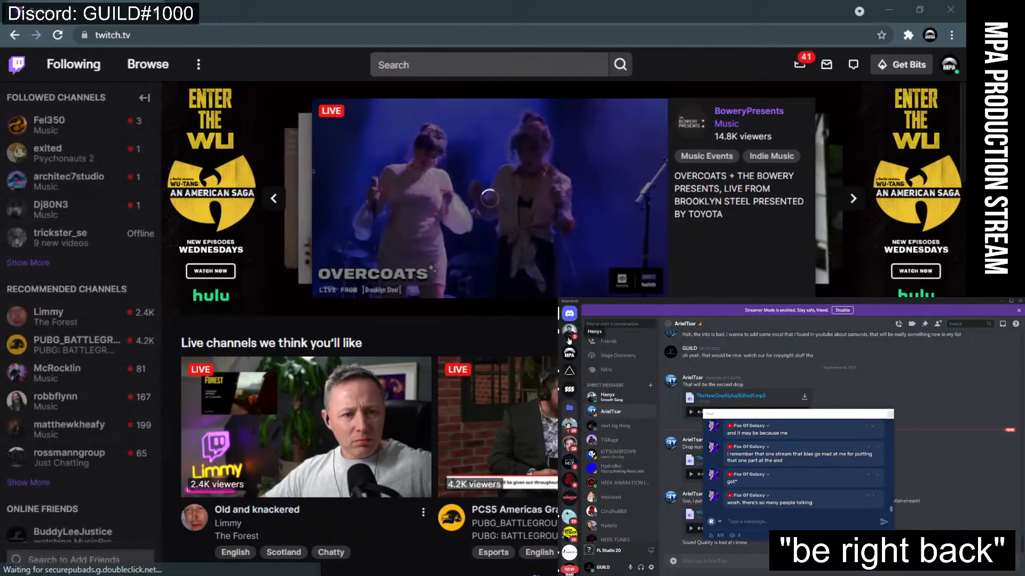
left_click_drag(788, 414, 903, 388)
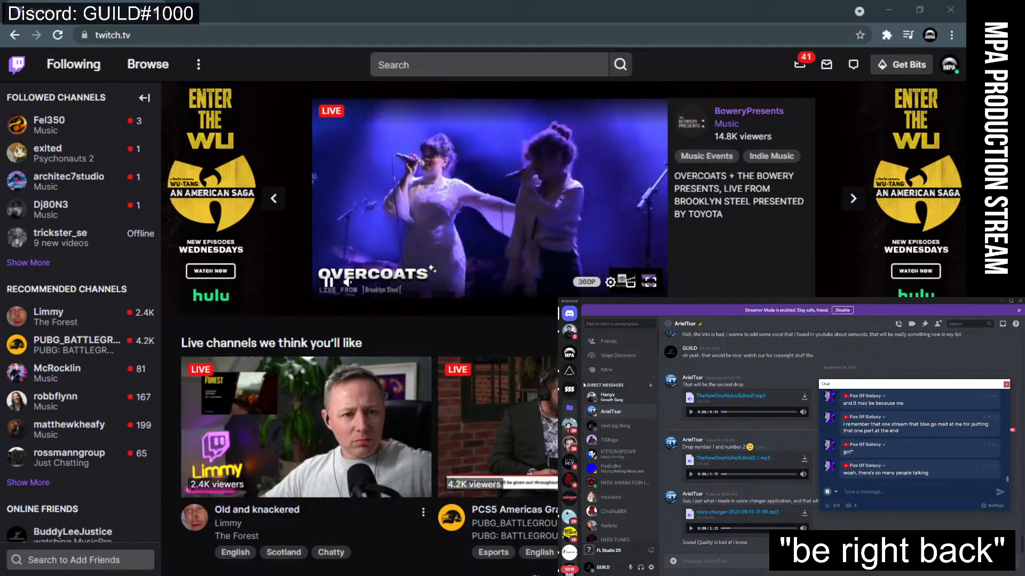
left_click(567, 355)
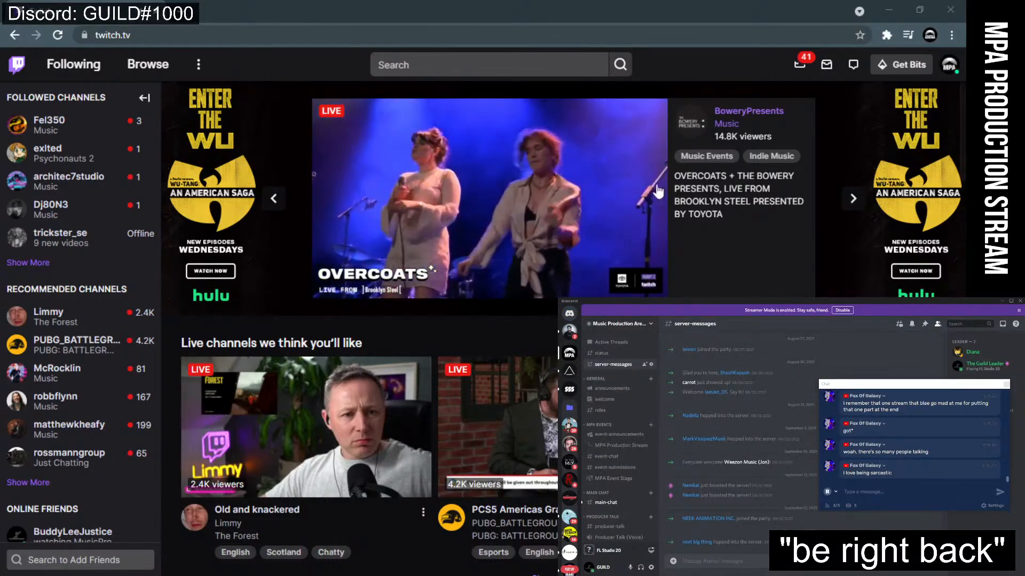
- Open the MusicProductionArena channel page on Twitch and continue to its Video Producer
left_click(948, 65)
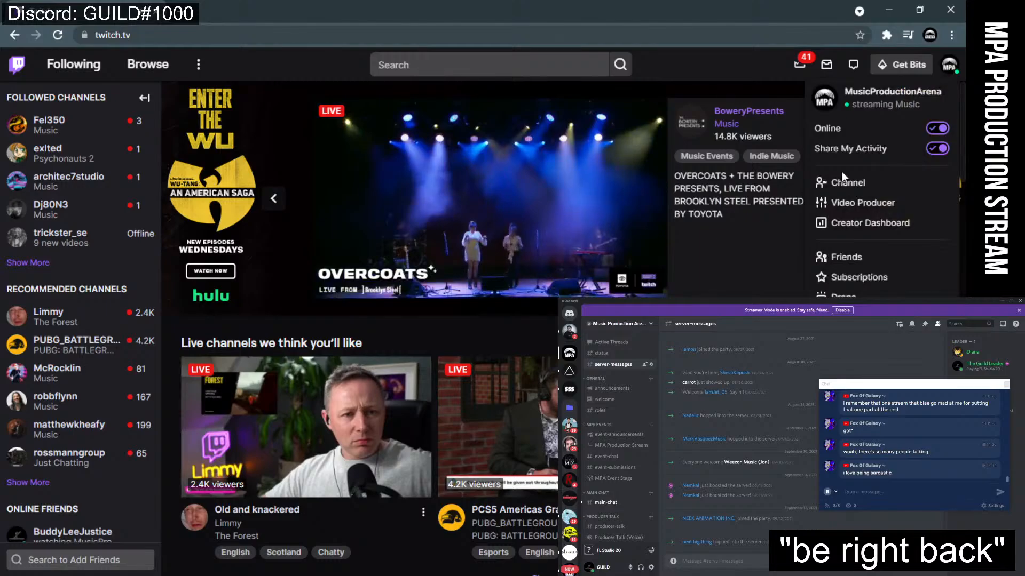
mouse_move(337, 282)
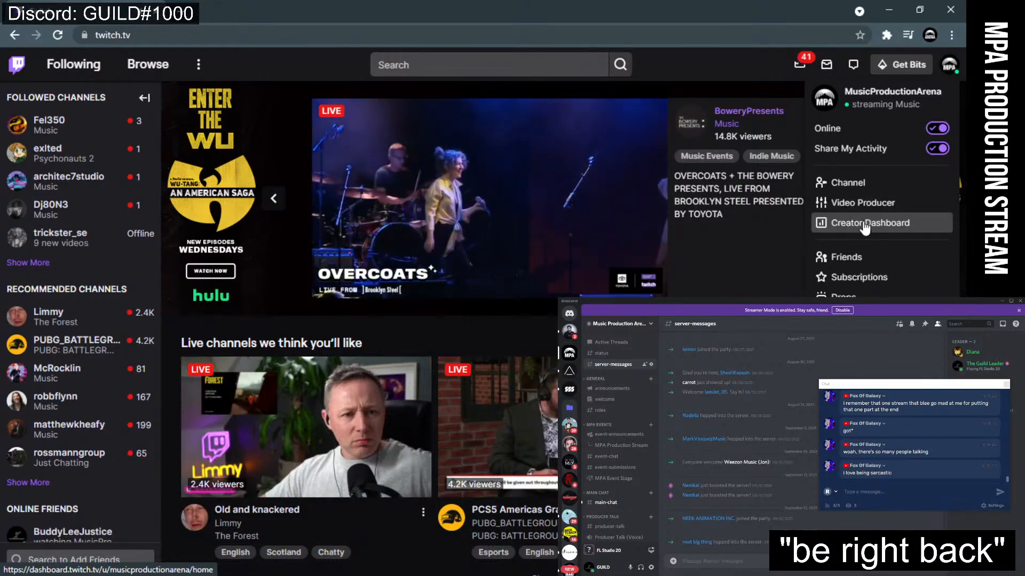
left_click(865, 196)
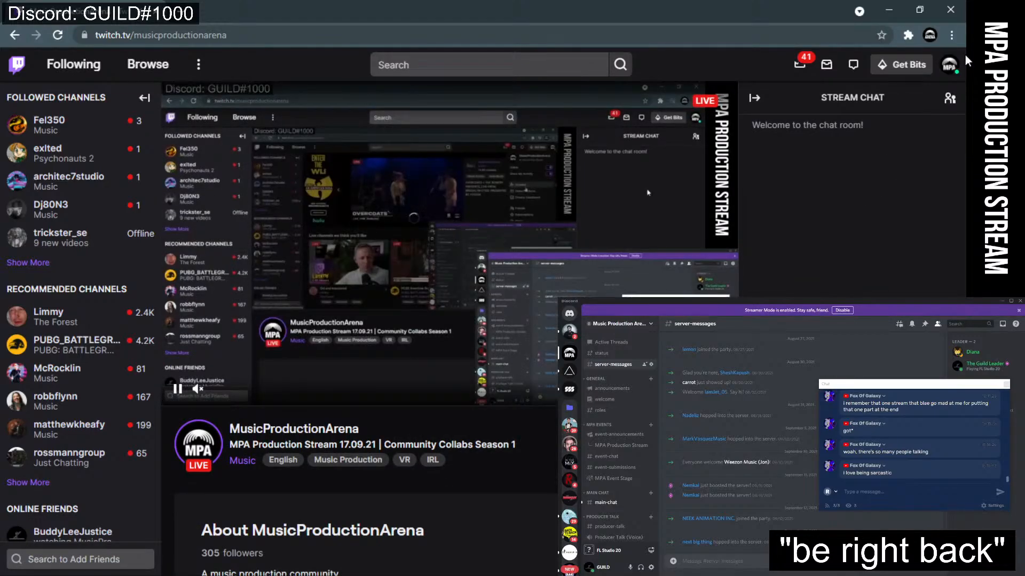
left_click(949, 65)
left_click(860, 203)
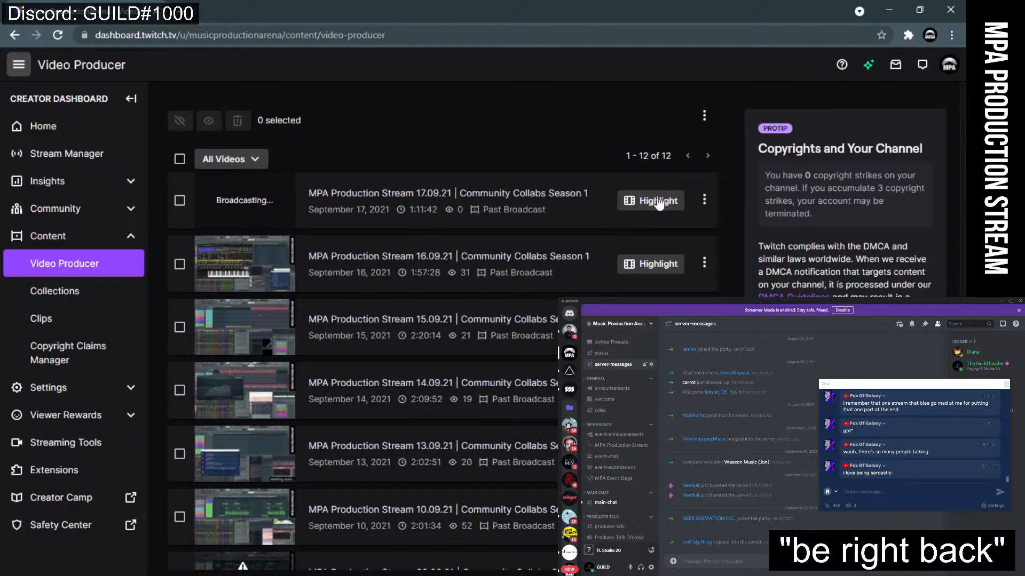
- Look through the list of past broadcasts, checking their dates, lengths and view counts
scroll(544, 288, "down", 3)
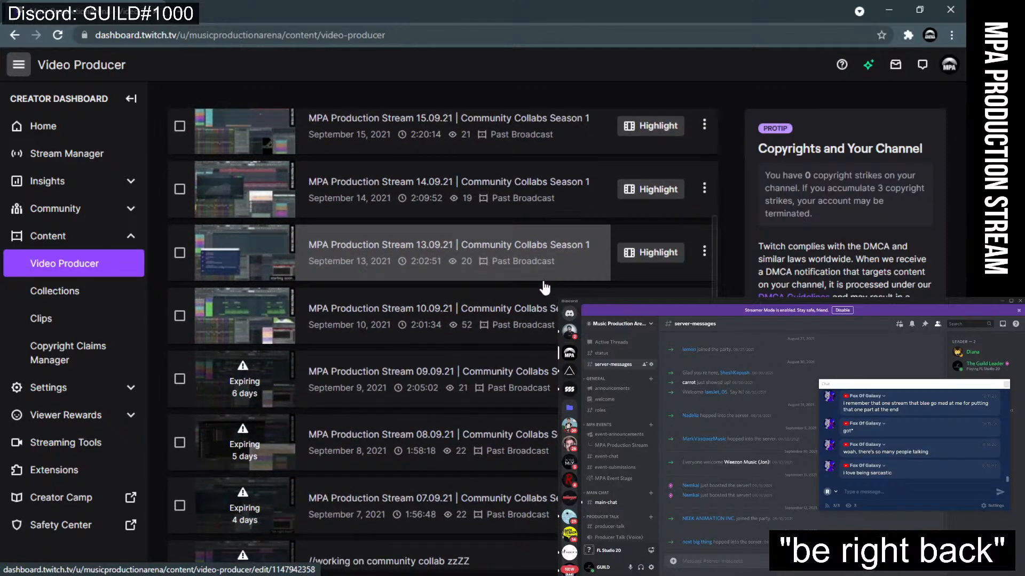
scroll(544, 288, "up", 3)
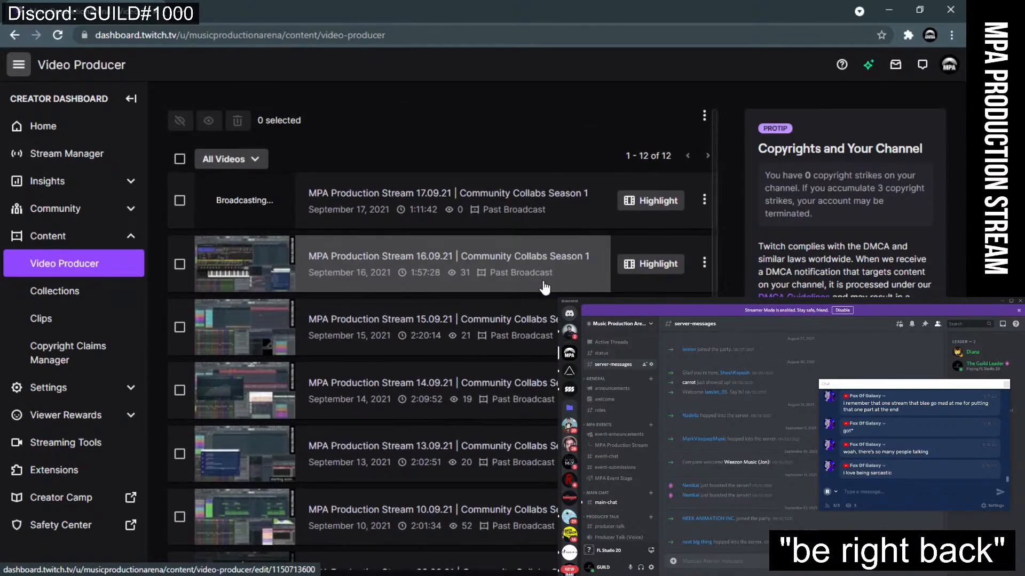
scroll(545, 287, "down", 5)
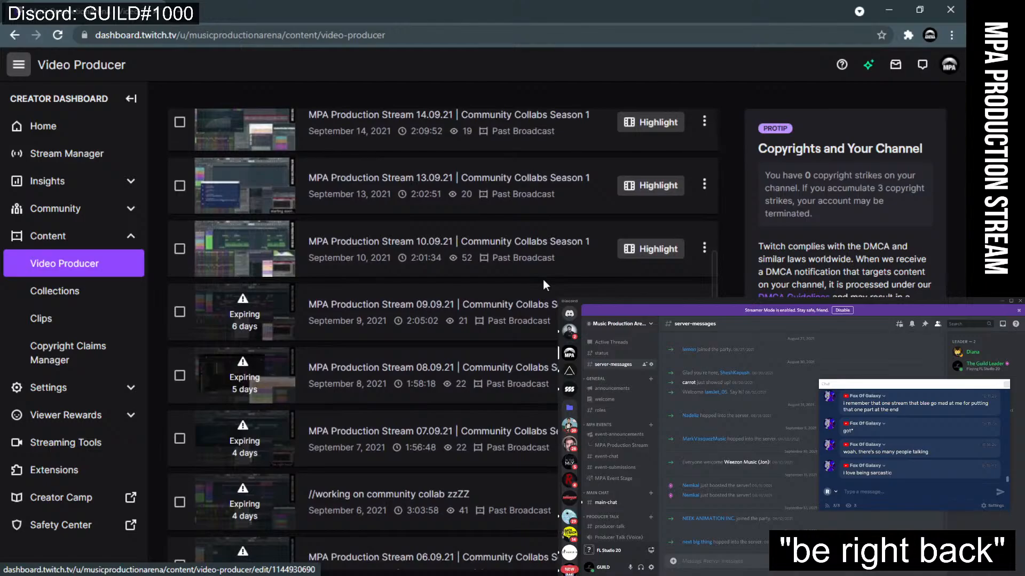
scroll(490, 262, "down", 3)
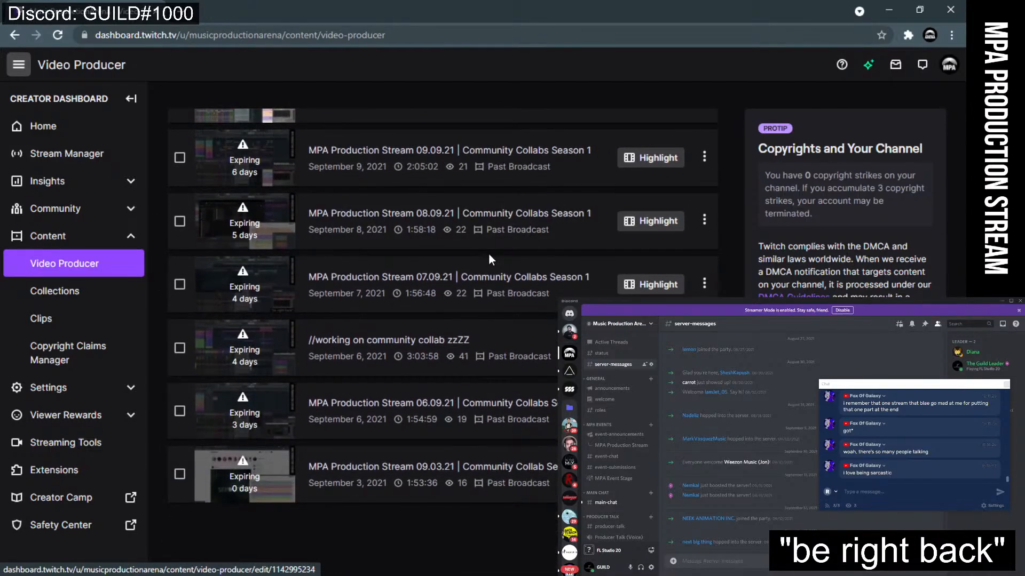
scroll(490, 255, "up", 8)
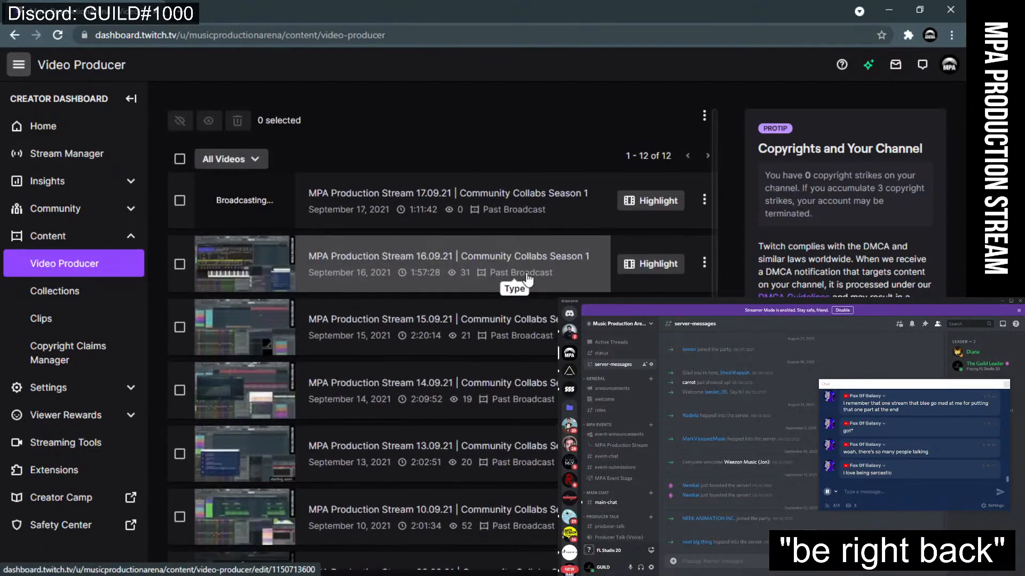
scroll(528, 277, "down", 3)
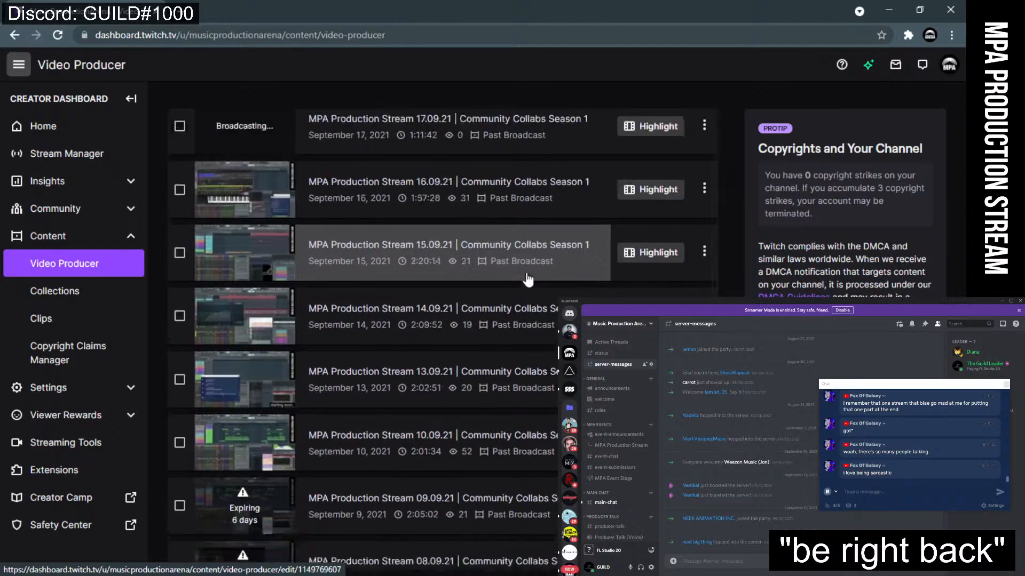
scroll(527, 276, "up", 4)
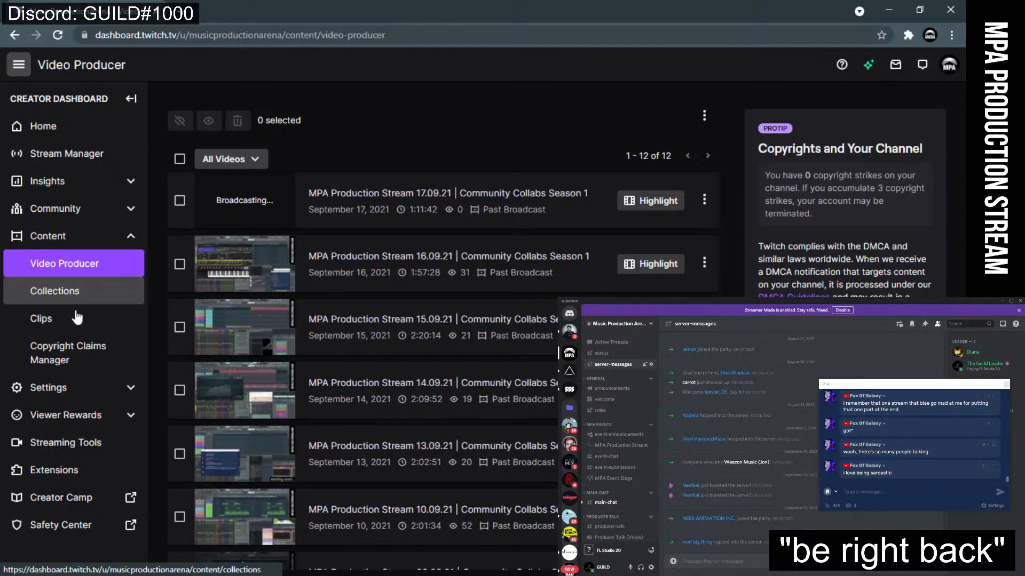
- Look through the Creator Dashboard sections and open Channel Analytics under Insights
left_click(51, 246)
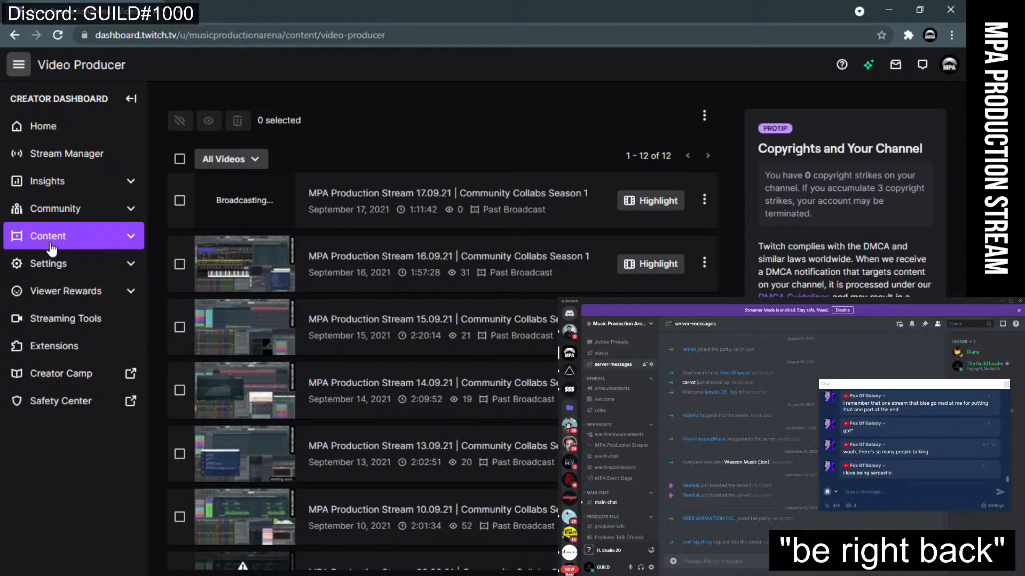
left_click(59, 267)
left_click(59, 267)
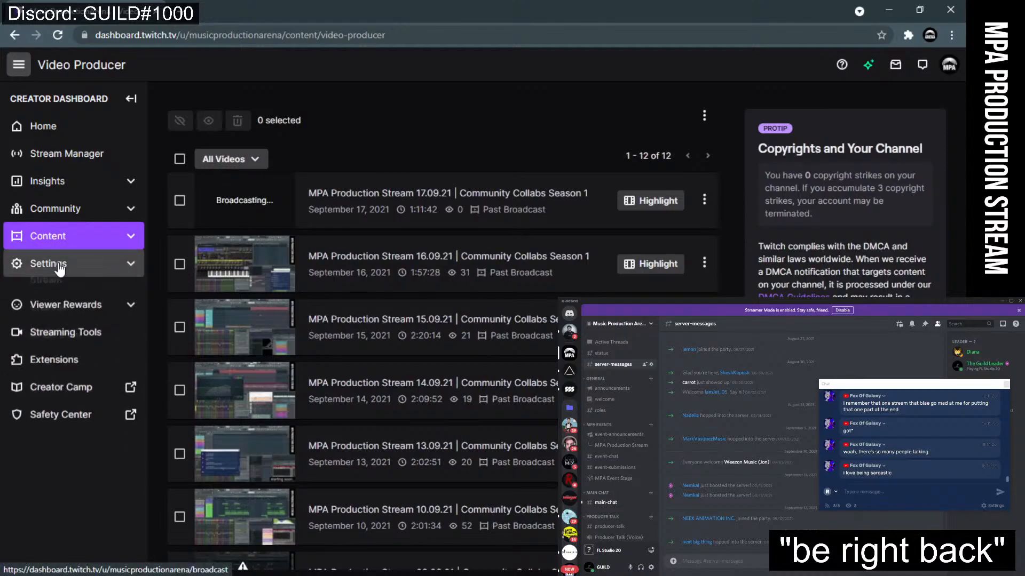
left_click(59, 266)
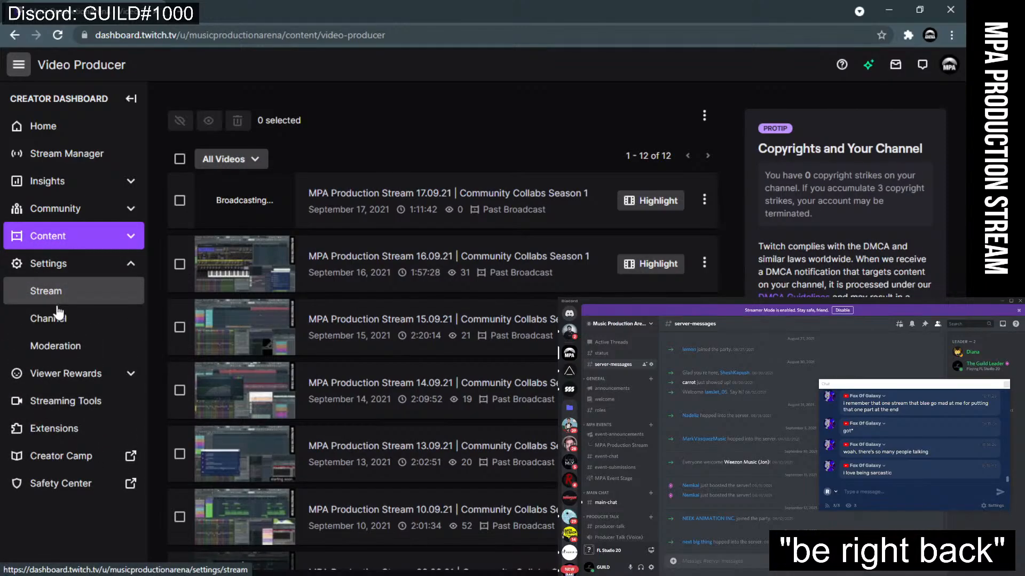
left_click(47, 183)
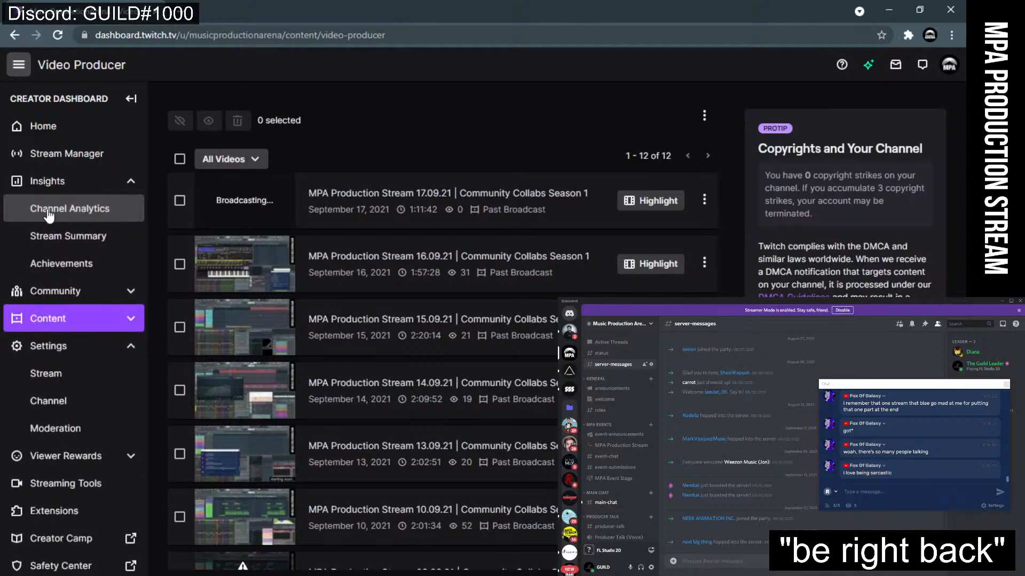
left_click(62, 347)
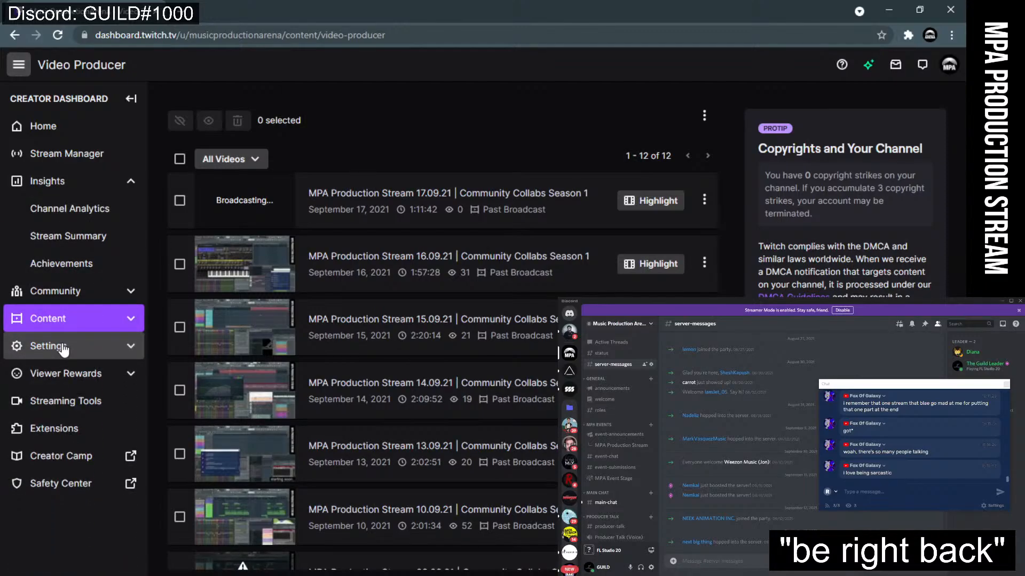
left_click(63, 218)
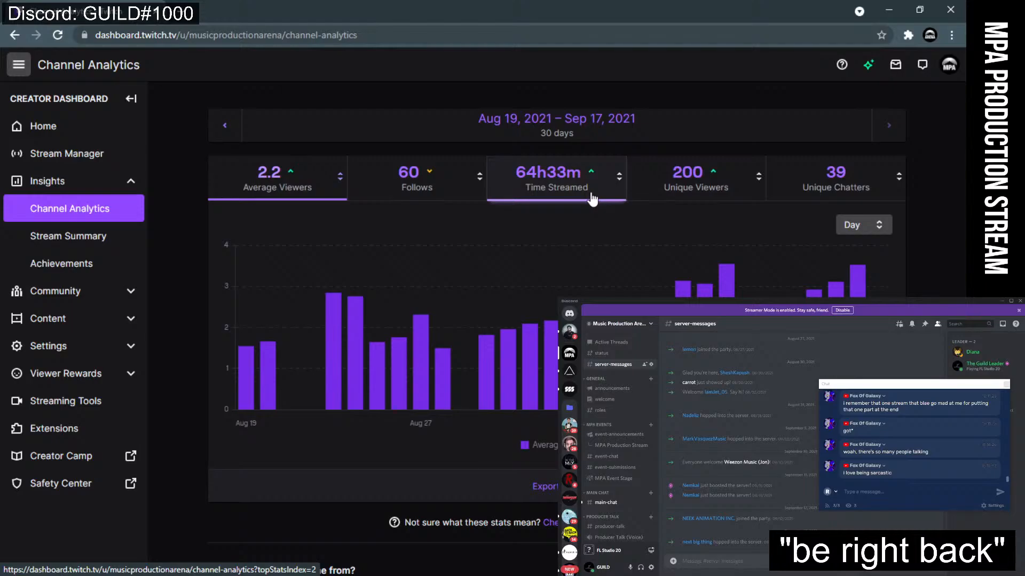
- Compare the 30-day charts for average viewers, follows, time streamed, unique viewers and unique chatters
left_click(416, 190)
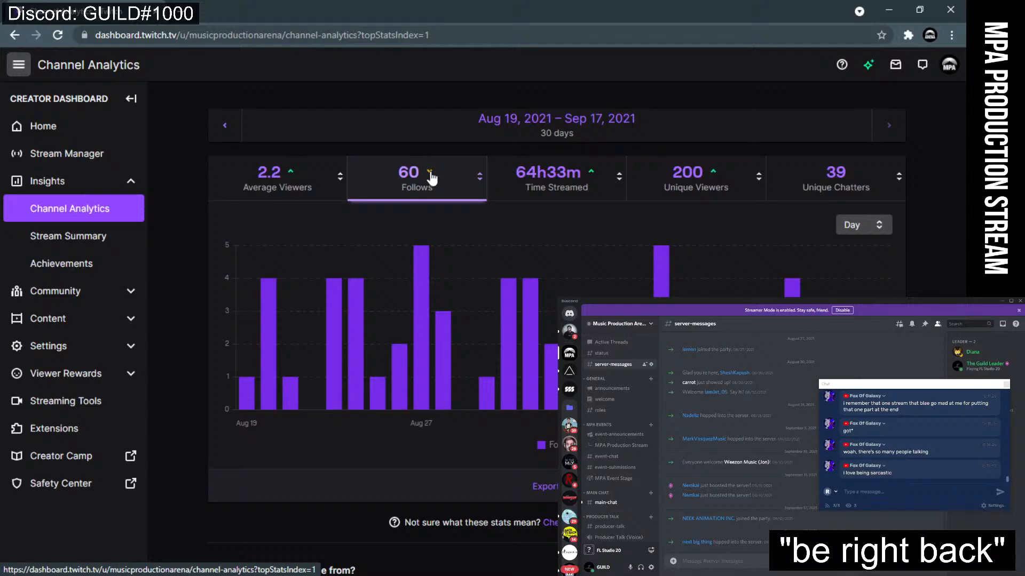
left_click(257, 191)
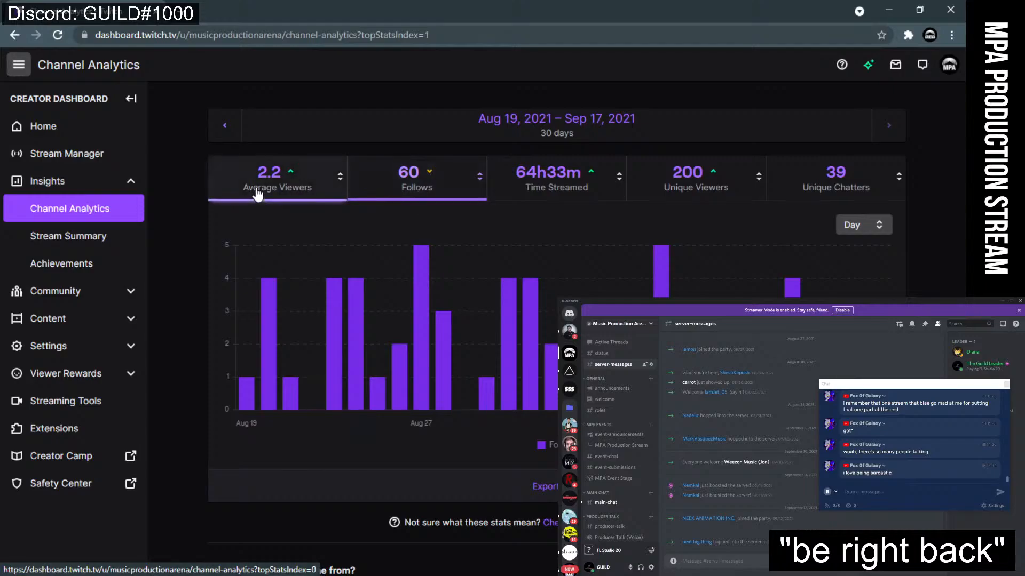
left_click(435, 196)
left_click(585, 198)
left_click(662, 199)
left_click(793, 203)
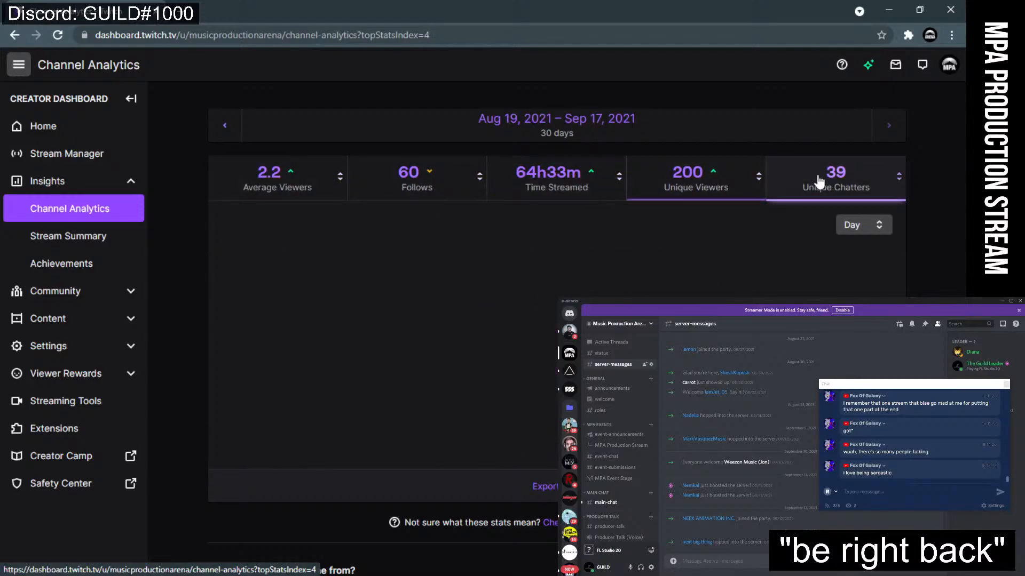
- Review the latest stream's summary statistics and the Path to Affiliate requirements and in-progress goals under Achievements
left_click(448, 180)
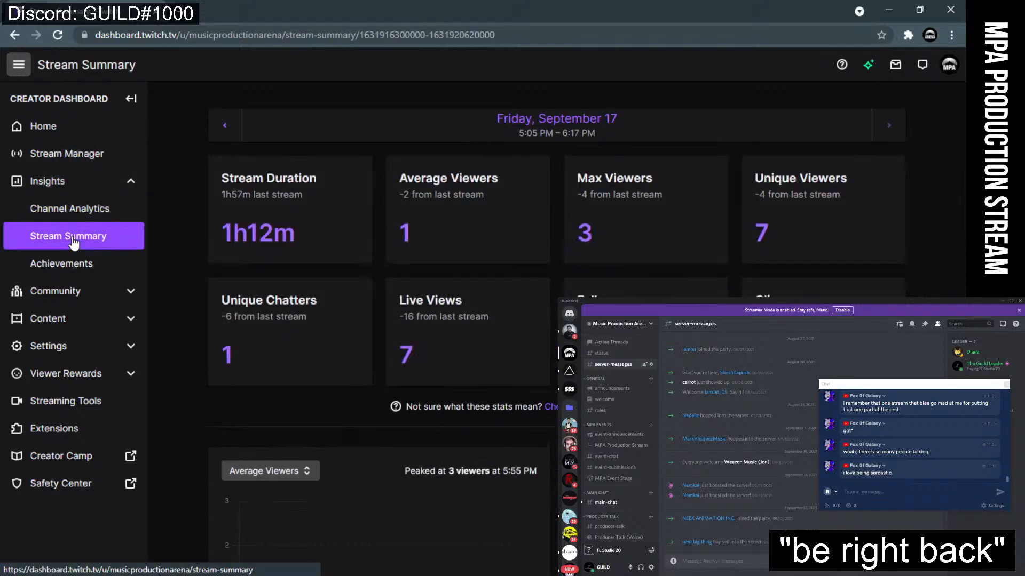
scroll(422, 235, "down", 2)
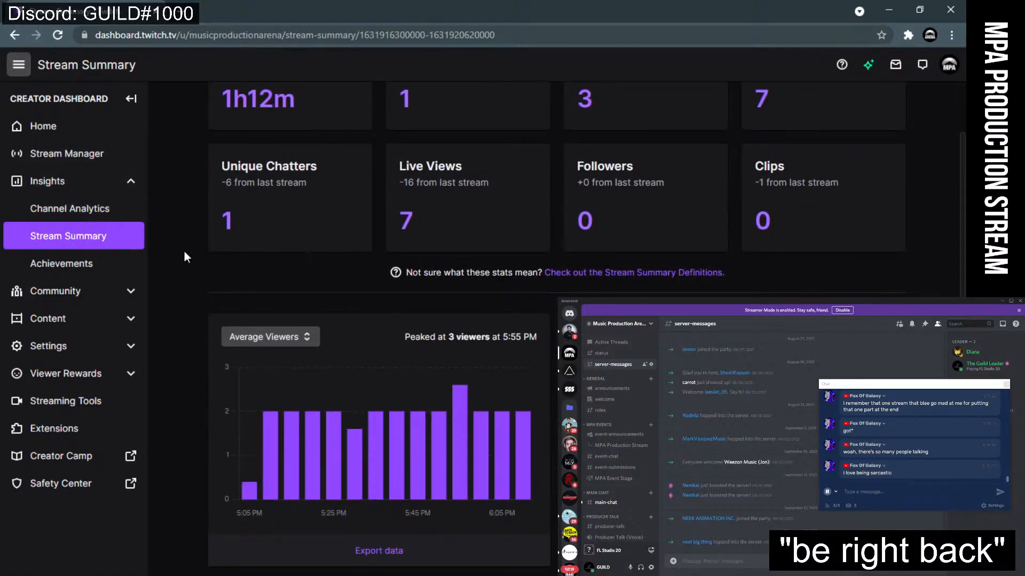
left_click(90, 264)
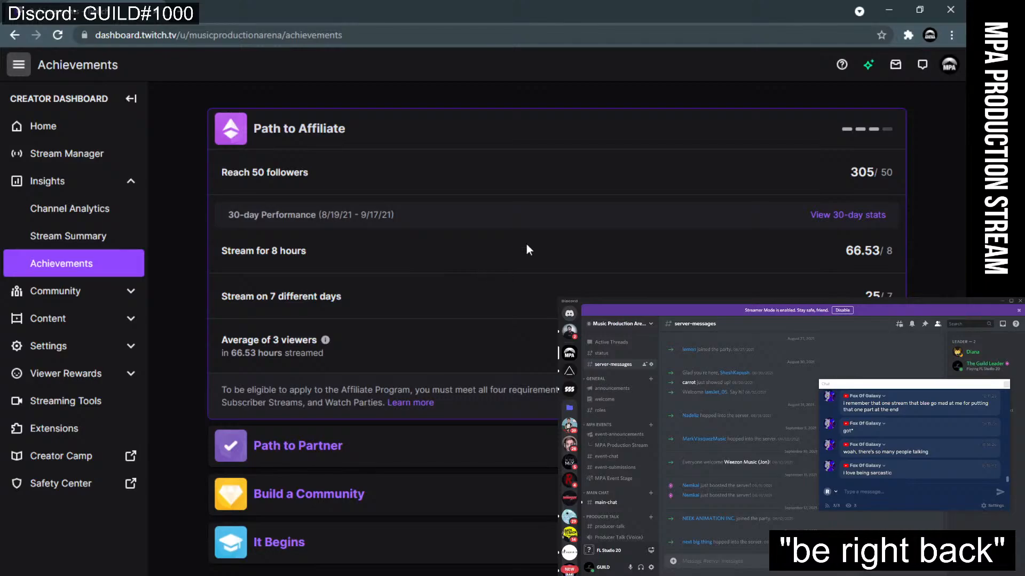
scroll(564, 271, "down", 4)
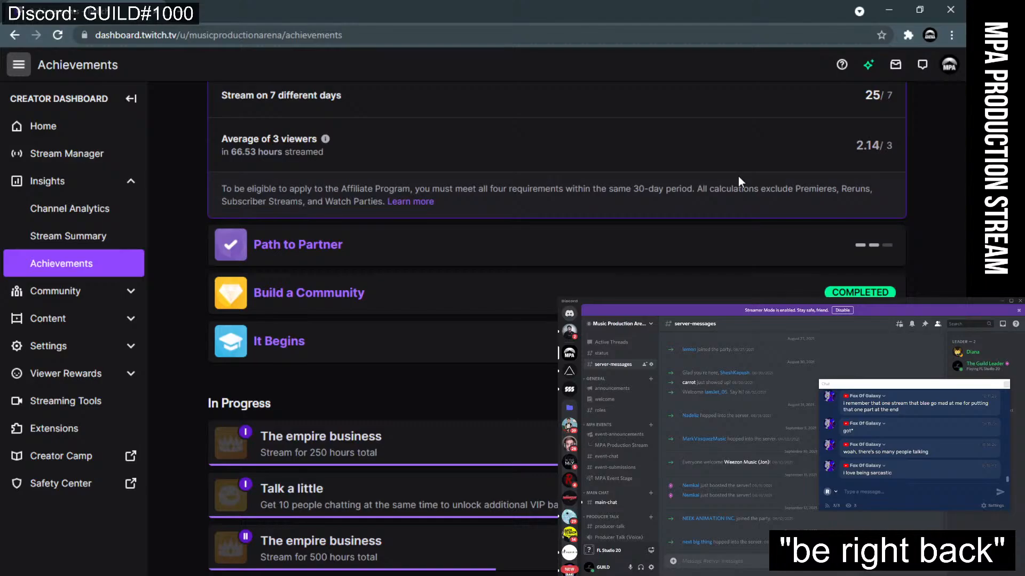
scroll(738, 176, "down", 3)
scroll(738, 176, "up", 7)
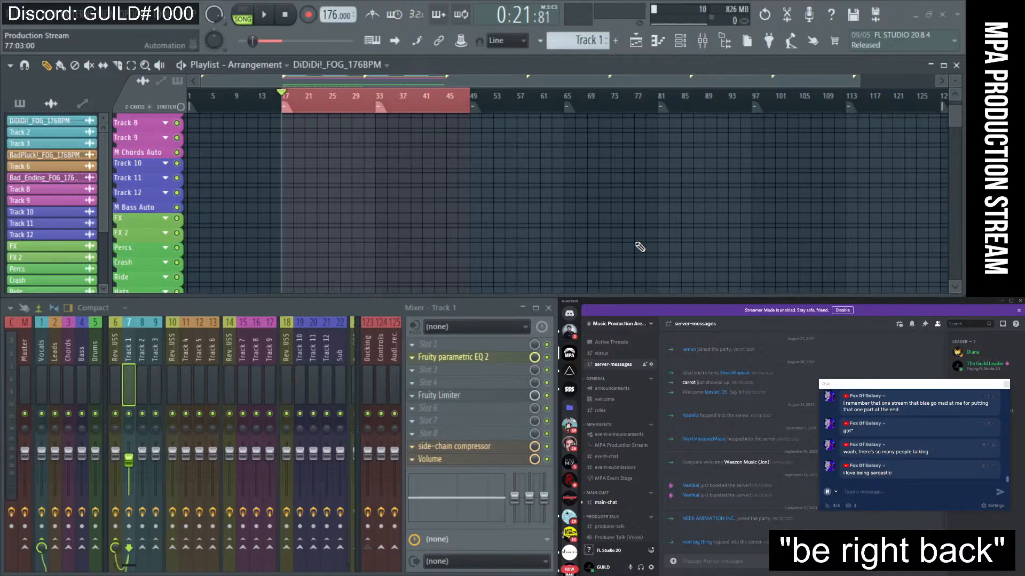
- Switch back to FL Studio with the Discord window minimised and show the first tracks of the playlist
left_click(1002, 302)
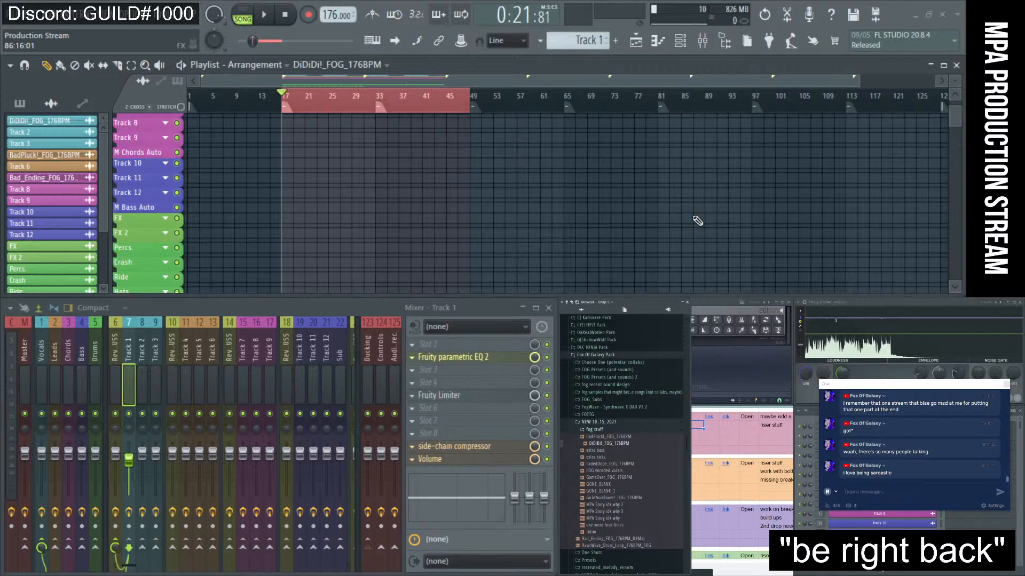
scroll(556, 137, "up", 4)
scroll(556, 137, "up", 1)
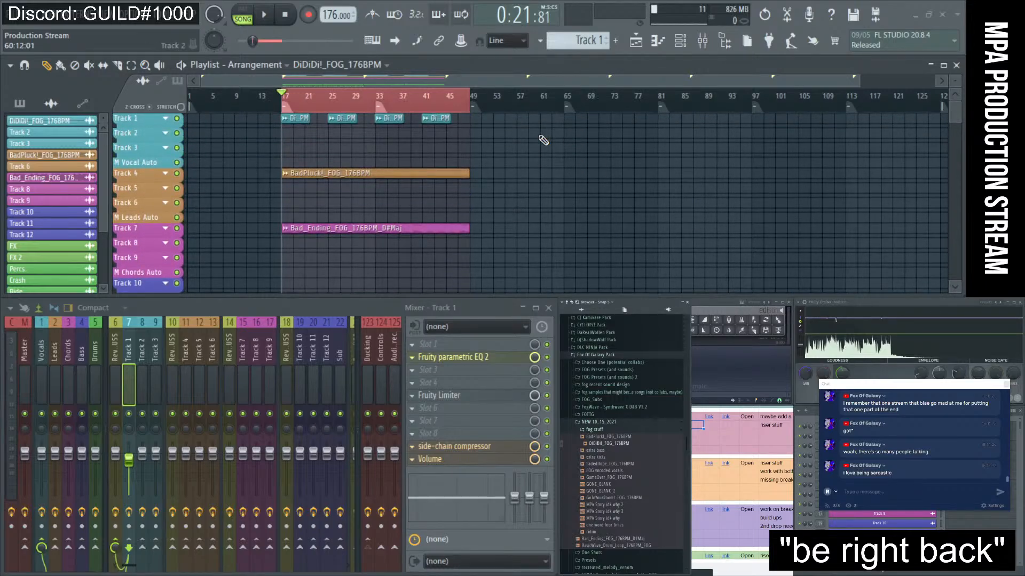
- Bring up the MPA Collabs - Season 1 spreadsheet and look through its collab entries, notes and contributors list
left_click(714, 401)
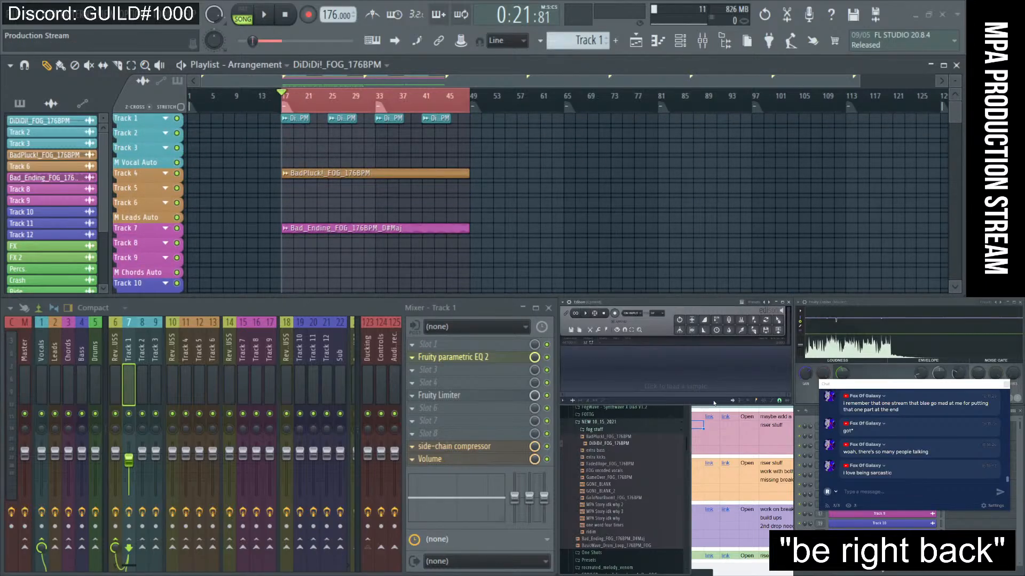
left_click(713, 482)
scroll(717, 474, "down", 2)
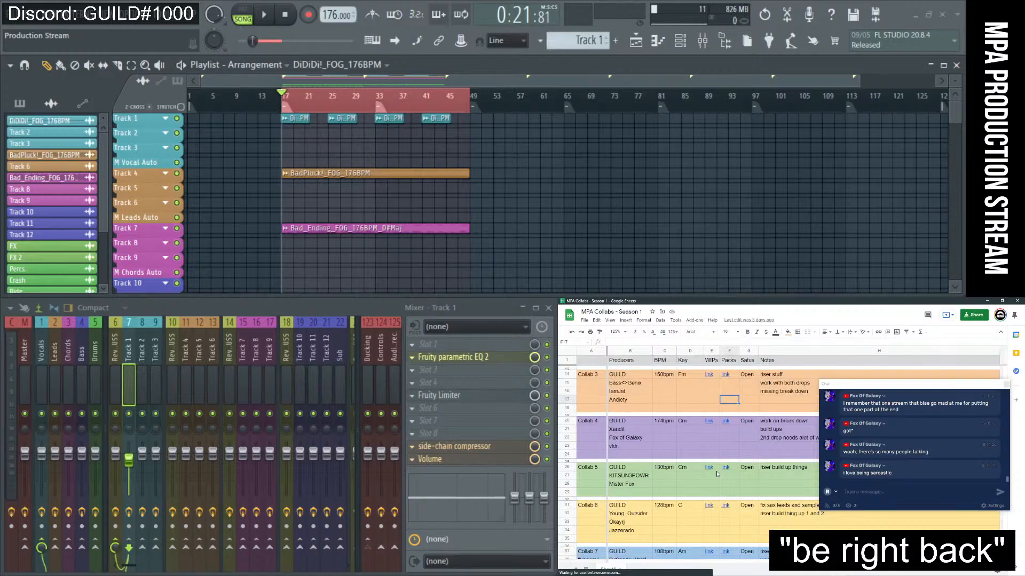
scroll(718, 474, "down", 3)
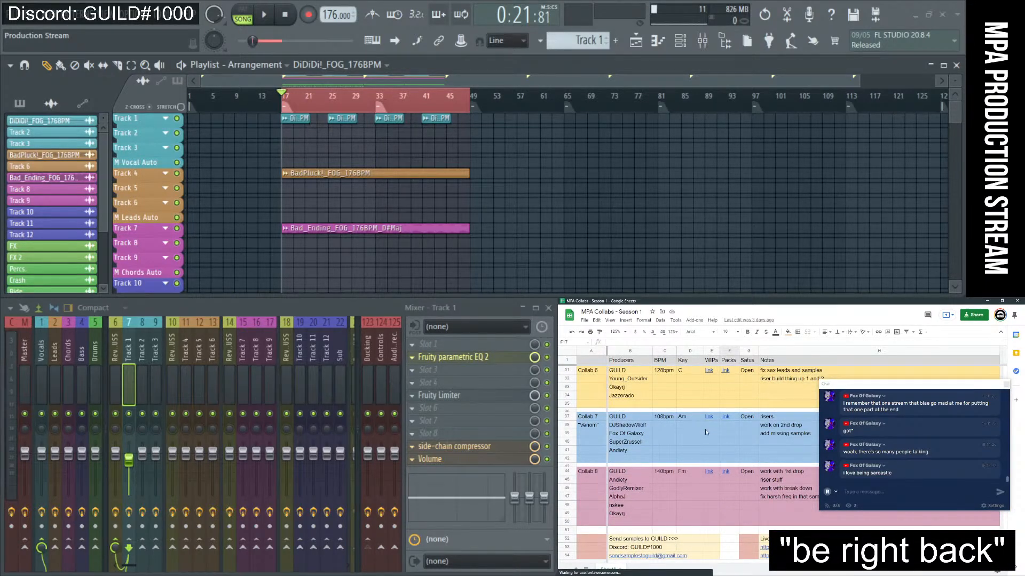
scroll(706, 432, "up", 5)
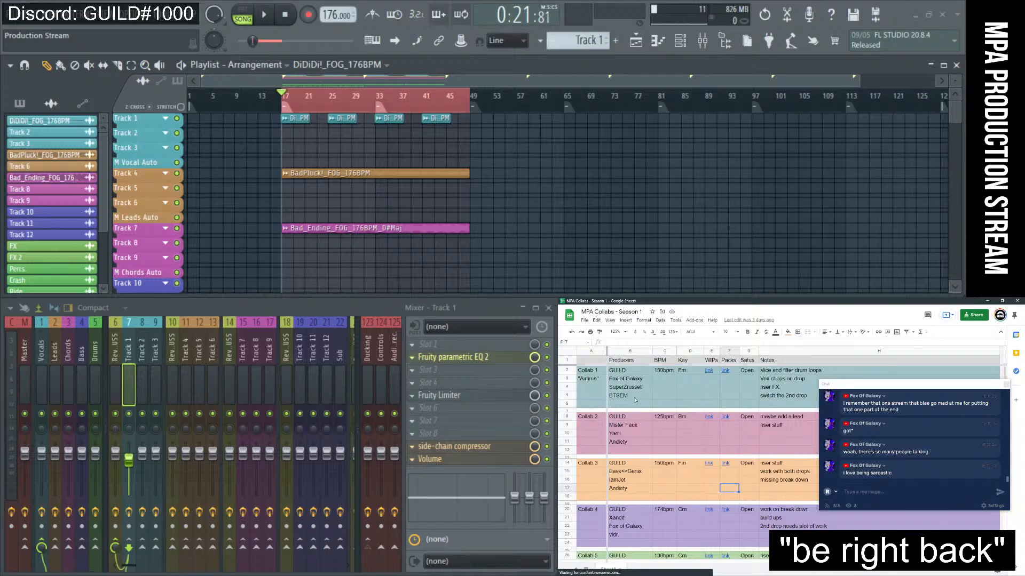
scroll(650, 465, "down", 5)
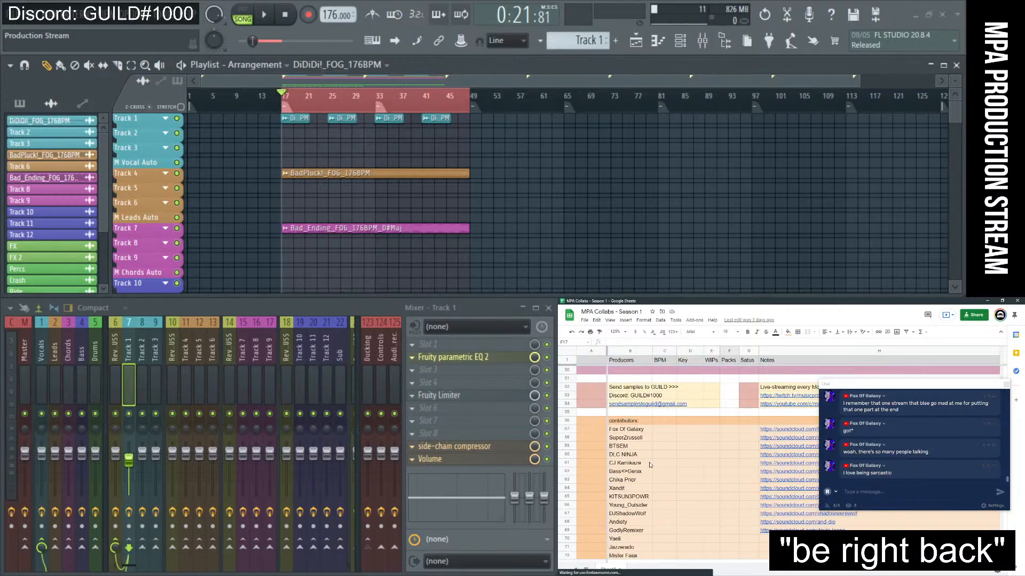
scroll(650, 465, "up", 5)
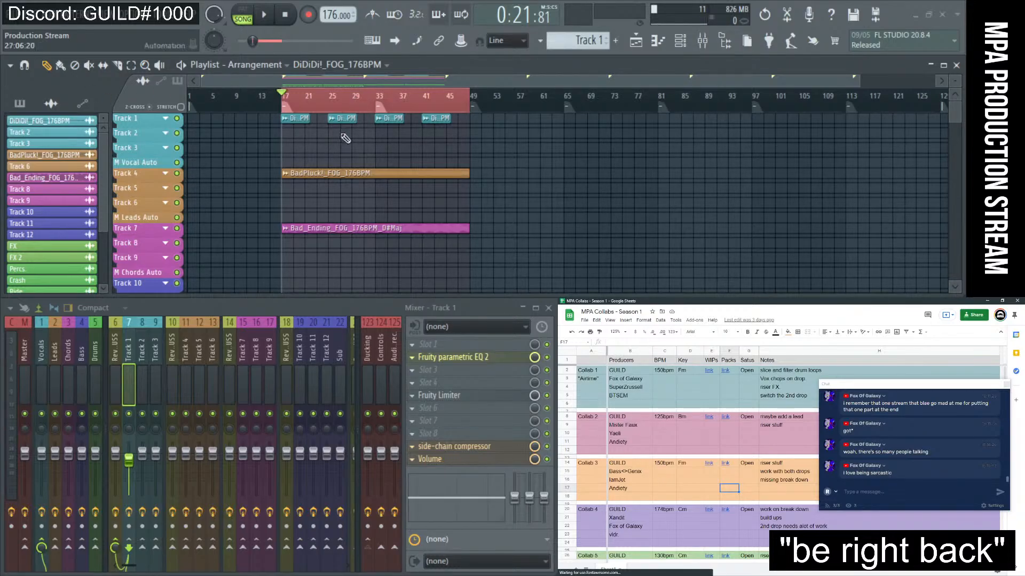
- Play the arrangement briefly, and add the GoToYourRoom!_FOG_176BPM sample at bar 17 of Track 54 as a muted clip
left_click(283, 18)
key("space")
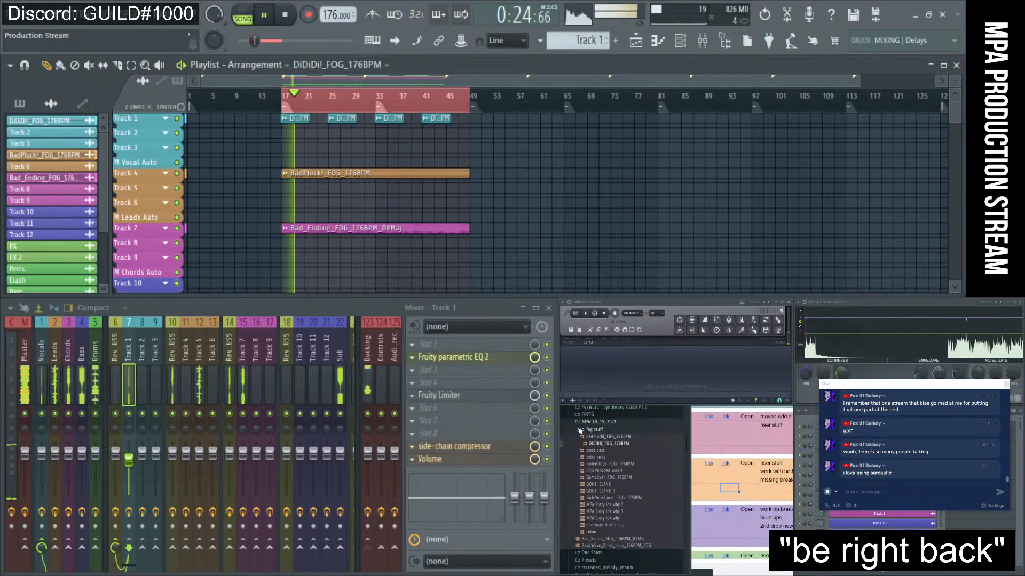
key("space")
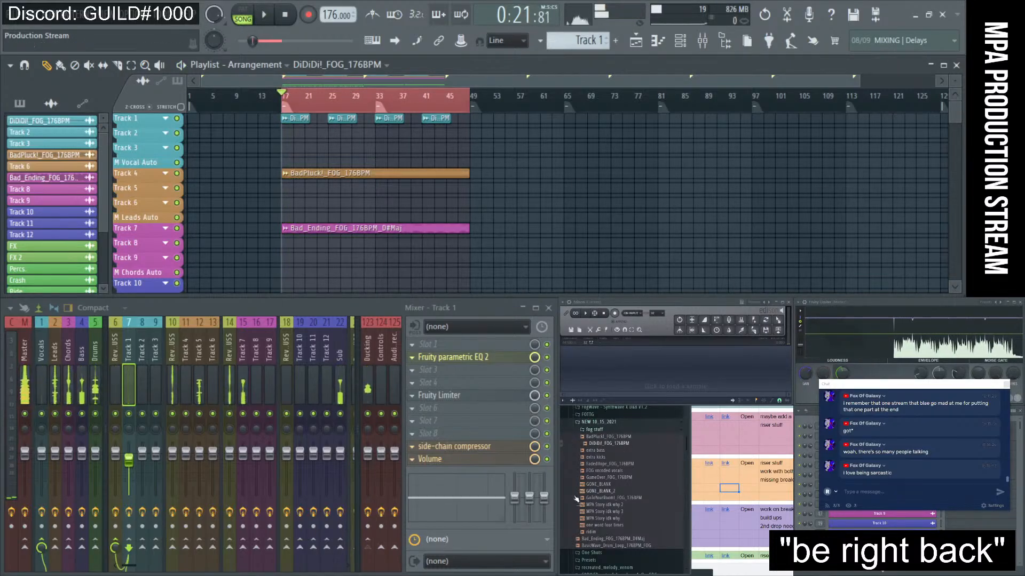
left_click_drag(624, 502, 316, 166)
right_click(453, 173, "alt")
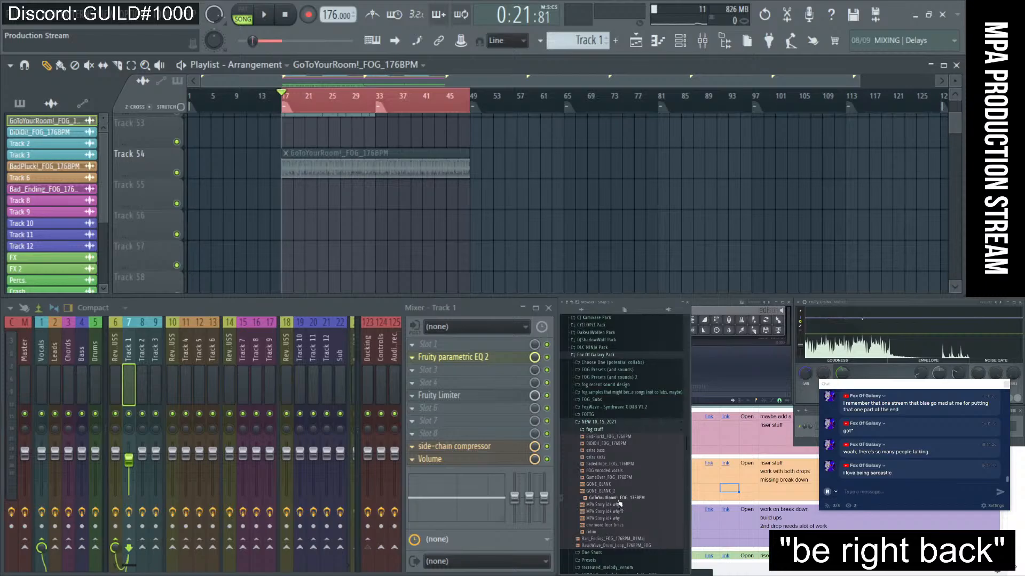
- Audition the samples in the pack's fog stuff folder, including DiDiDi!, GoToYourRoom!, BadPluck!, extra kicks and GONE_BLANK_2, plus Bad_Ending
left_click(614, 443)
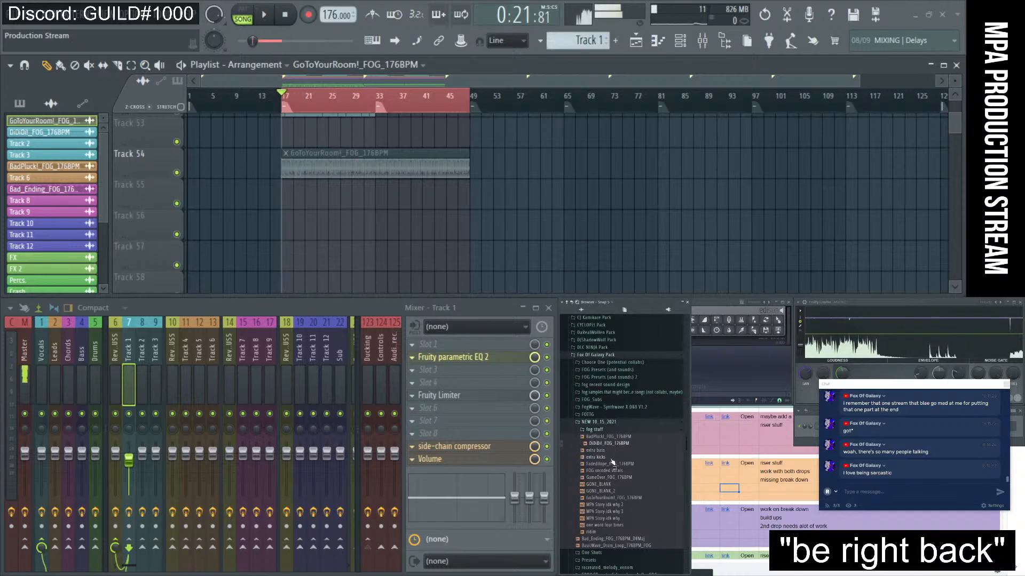
left_click(613, 498)
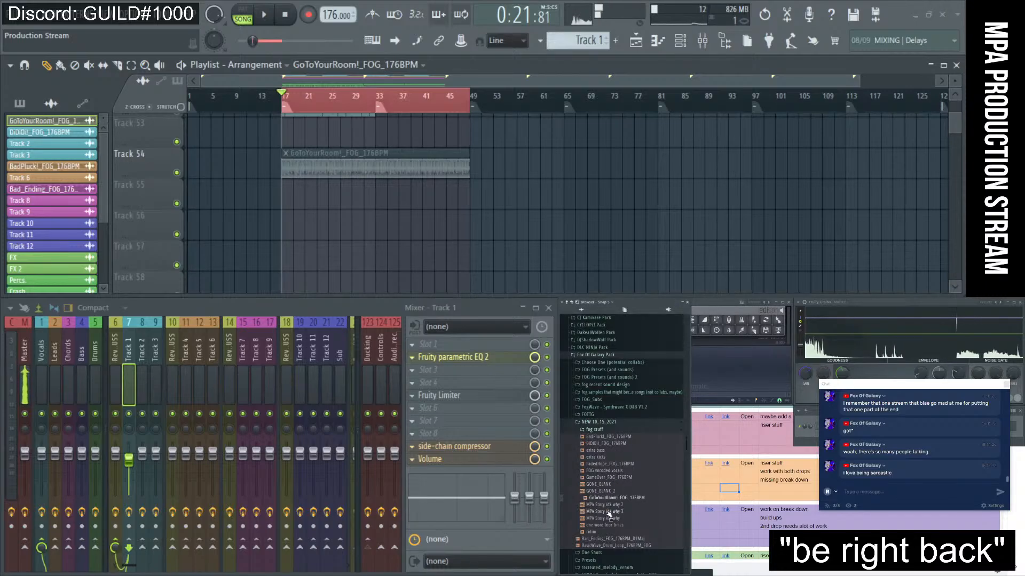
left_click(610, 539)
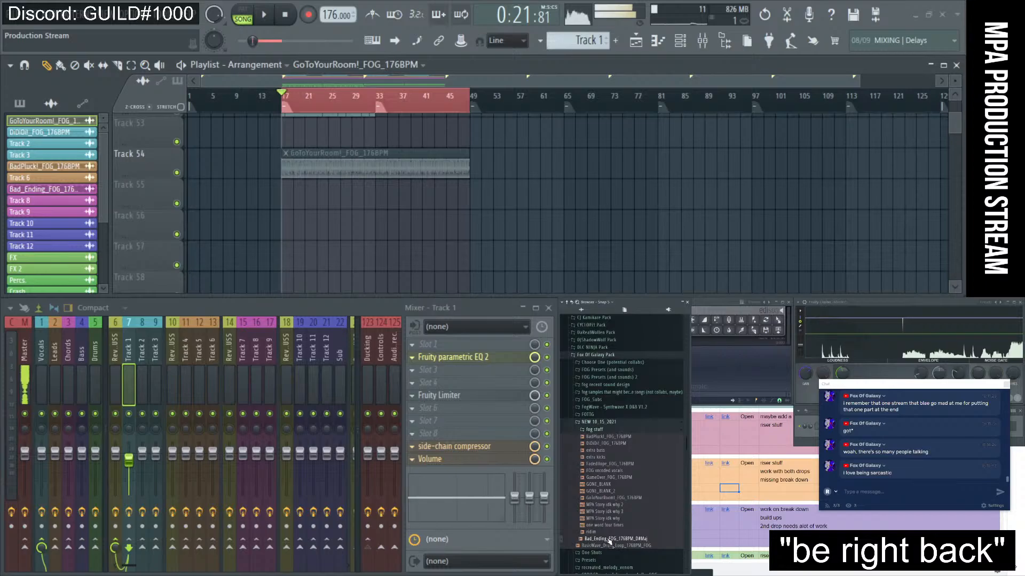
left_click(611, 438)
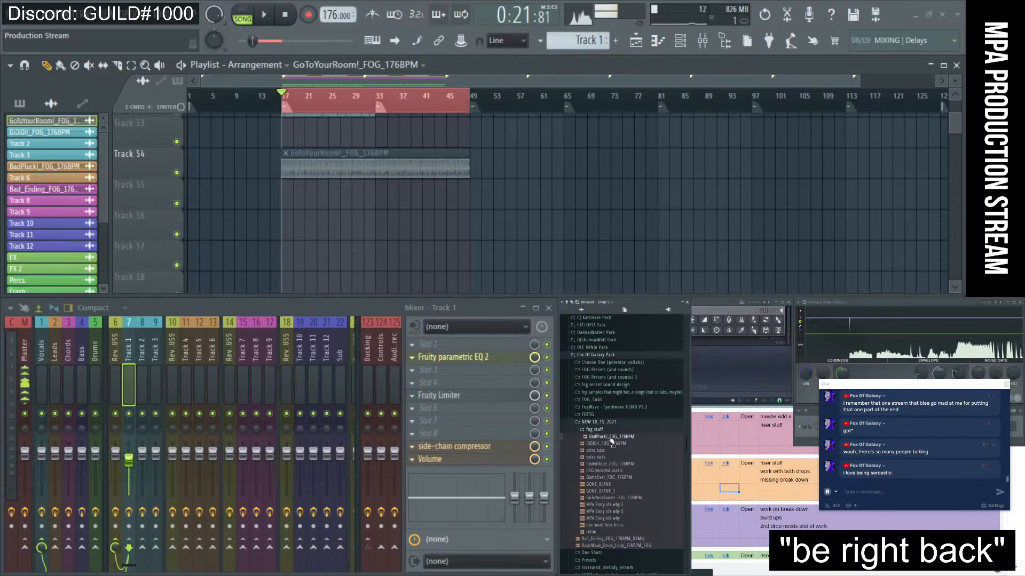
left_click(601, 458)
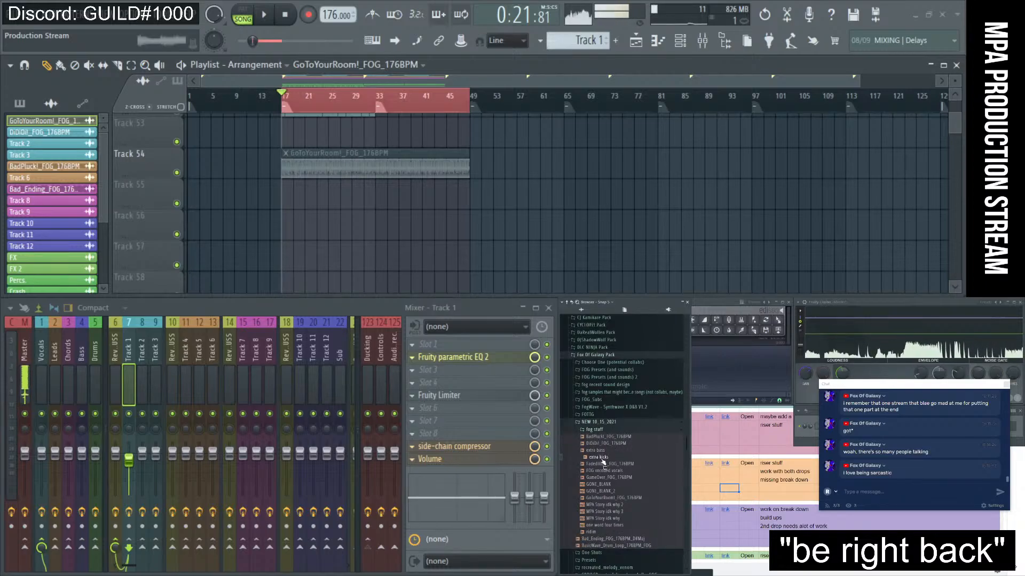
left_click(606, 479)
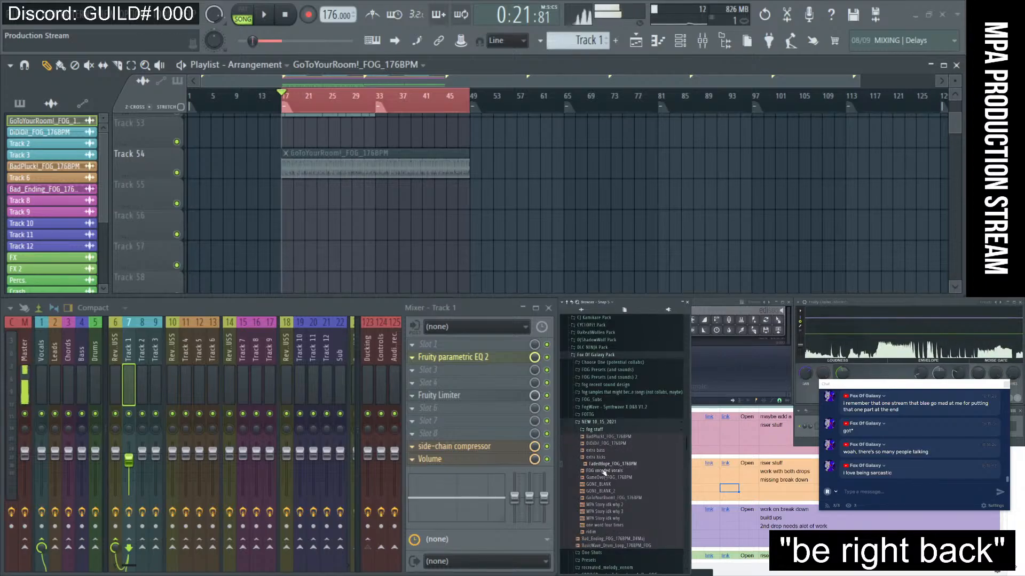
left_click(603, 491)
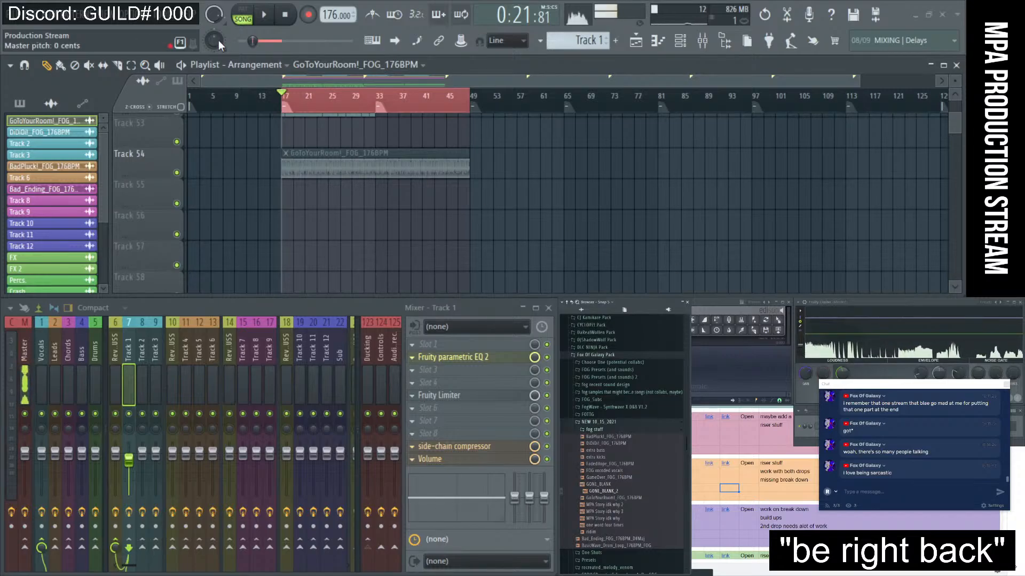
scroll(410, 173, "up", 10)
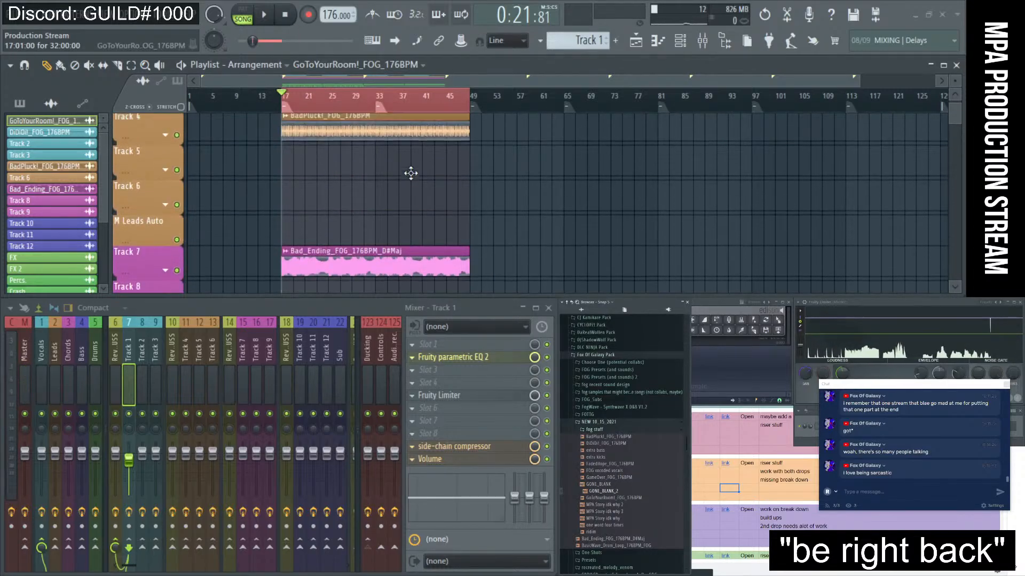
scroll(410, 173, "down", 4)
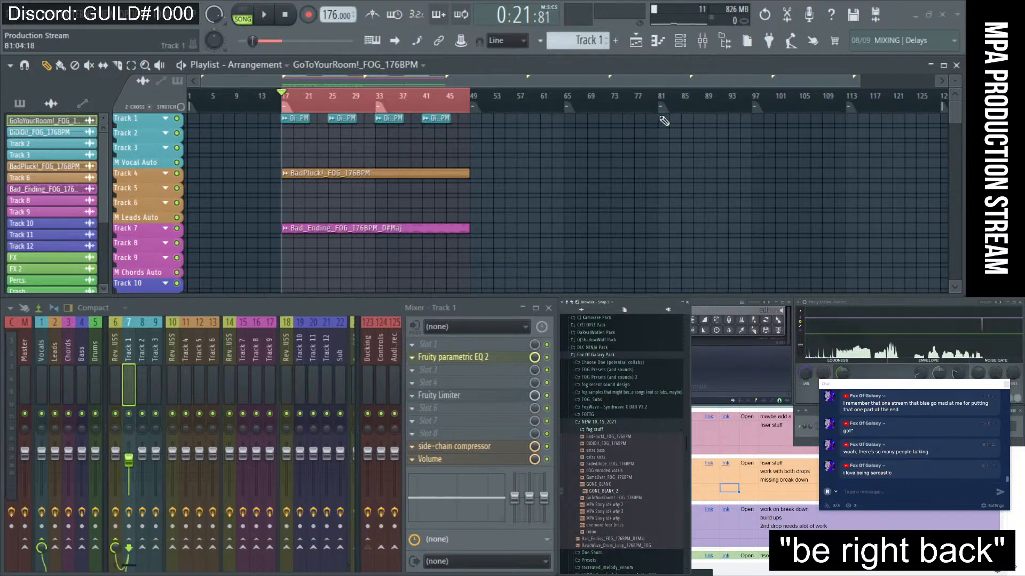
left_click(19, 23)
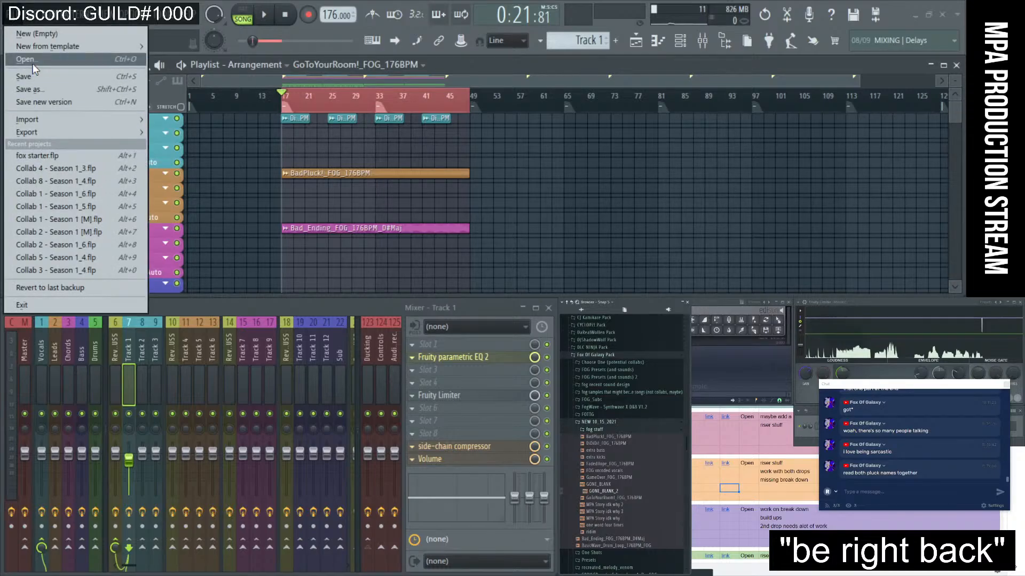
left_click(33, 63)
left_click(19, 24)
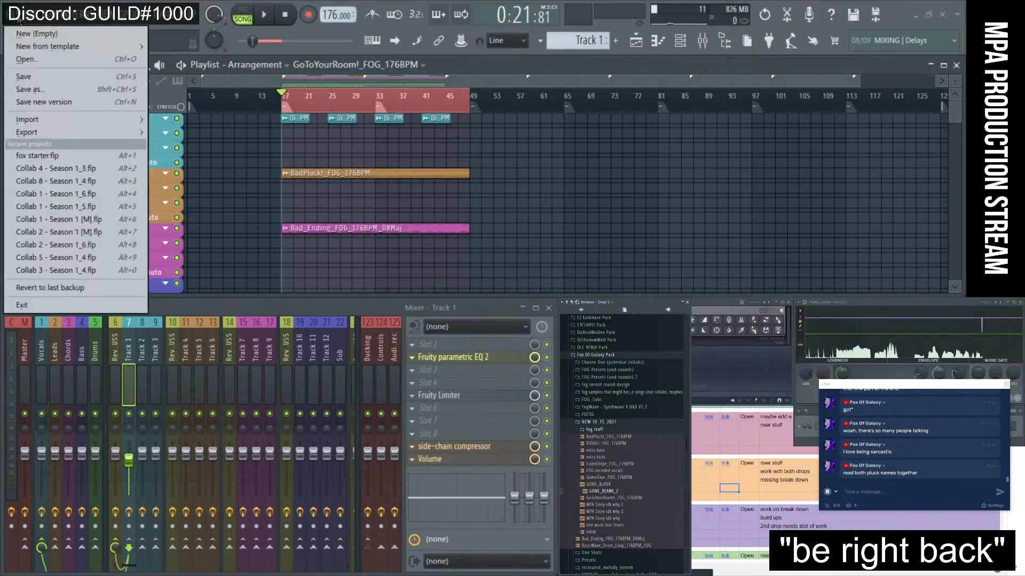
left_click(18, 60)
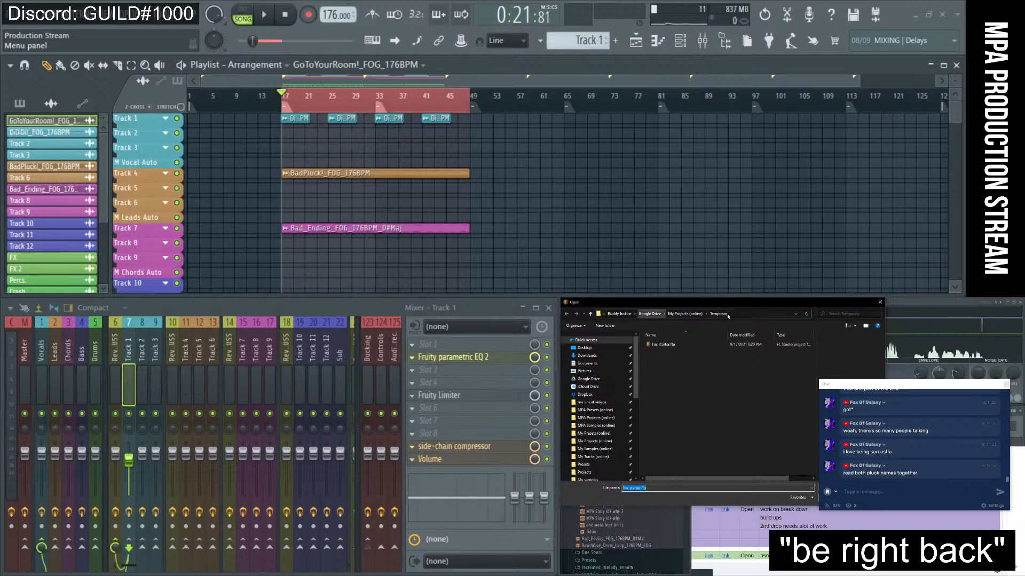
left_click(880, 302)
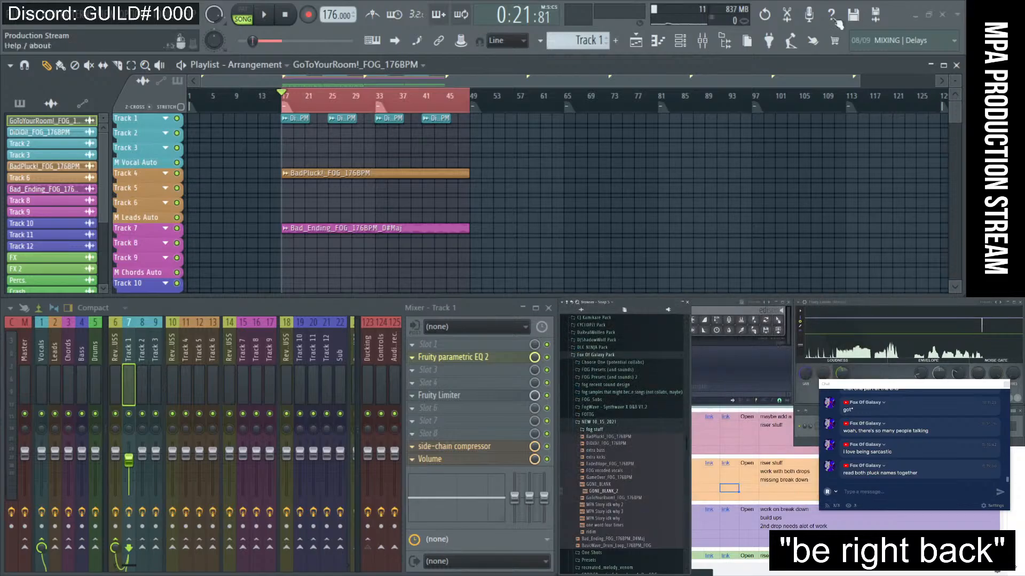
- Create a new project from the MPA Community Collab template
left_click(19, 24)
mouse_move(16, 45)
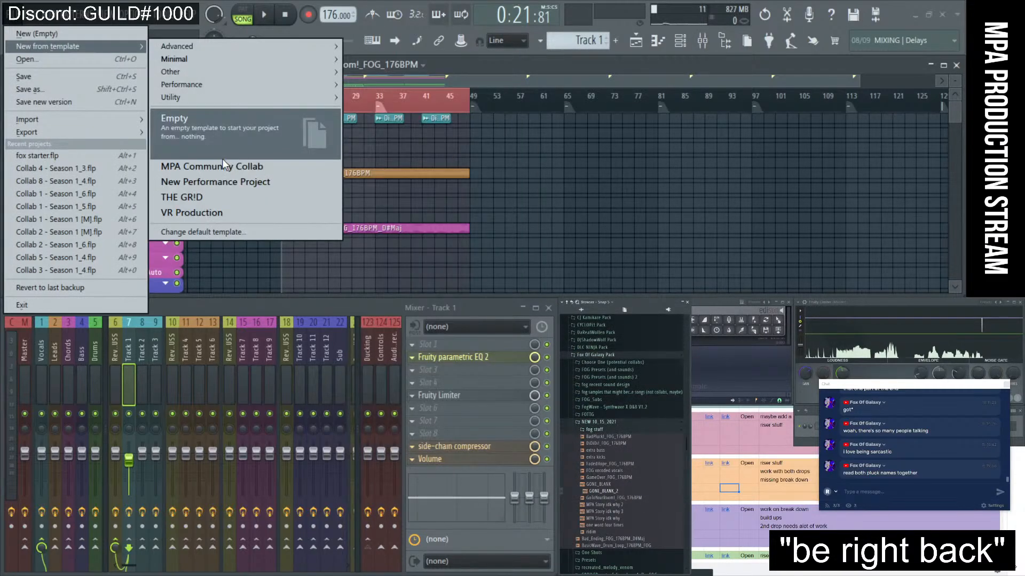
left_click(222, 156)
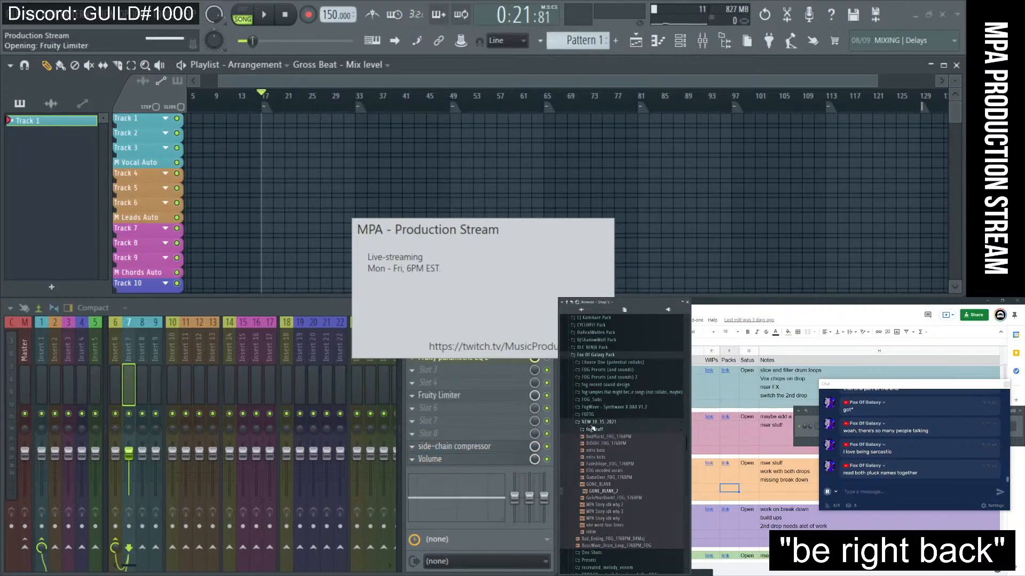
- Look through the Fox Of Galaxy Pack and the neighbouring packs under MPA Collected Samples in the sample browser
scroll(596, 427, "up", 7)
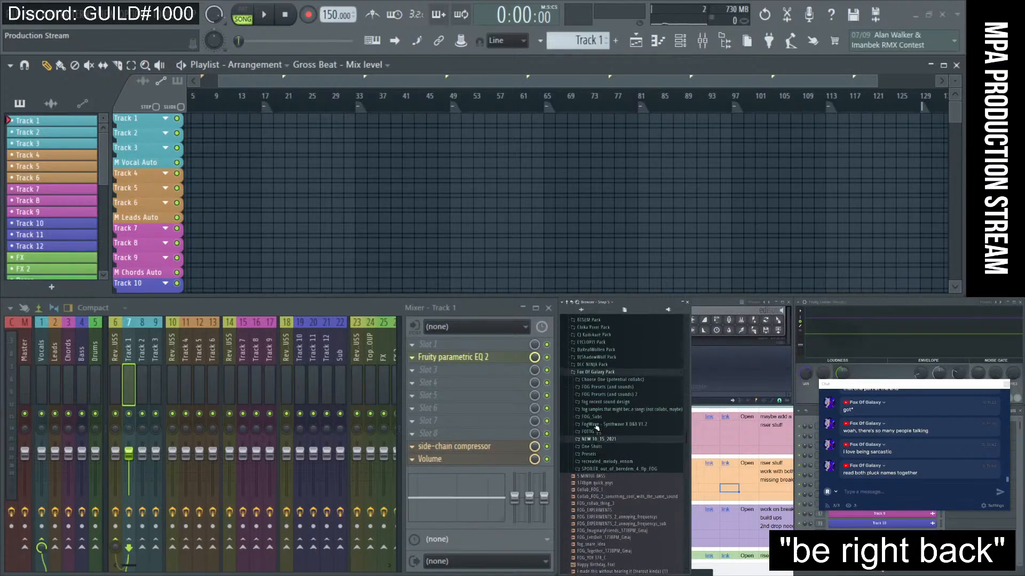
scroll(595, 421, "up", 2)
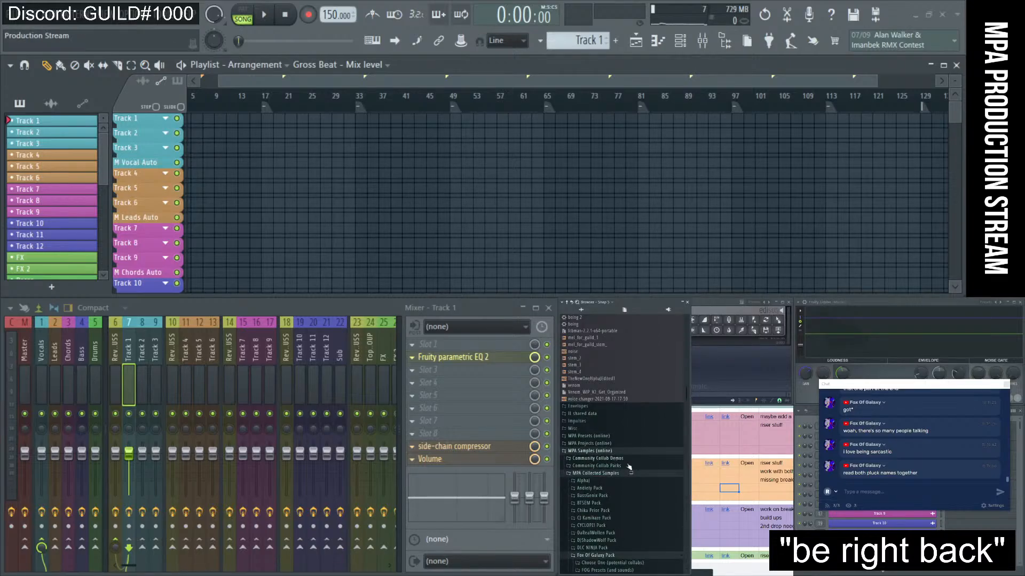
scroll(629, 468, "down", 2)
scroll(640, 469, "down", 6)
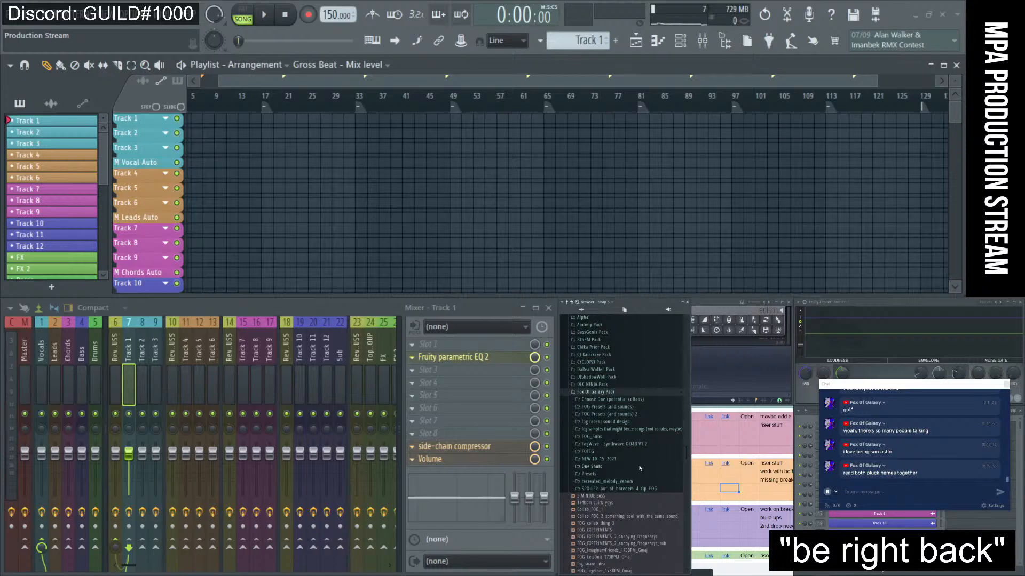
scroll(610, 400, "up", 10)
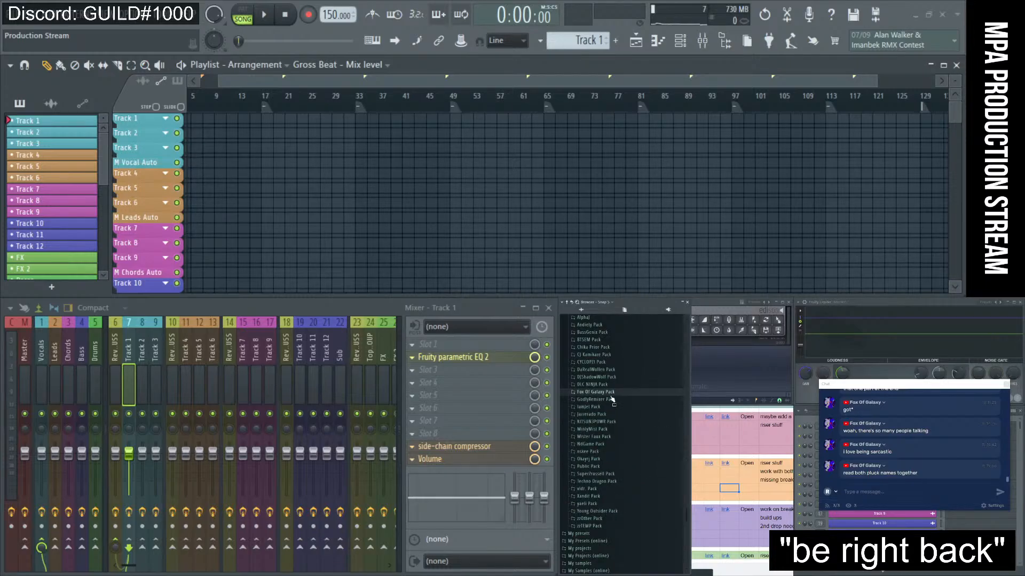
- Open the MIROcollab folder under Downloads in the sample browser and preview the 1. Kick sample
scroll(581, 357, "up", 4)
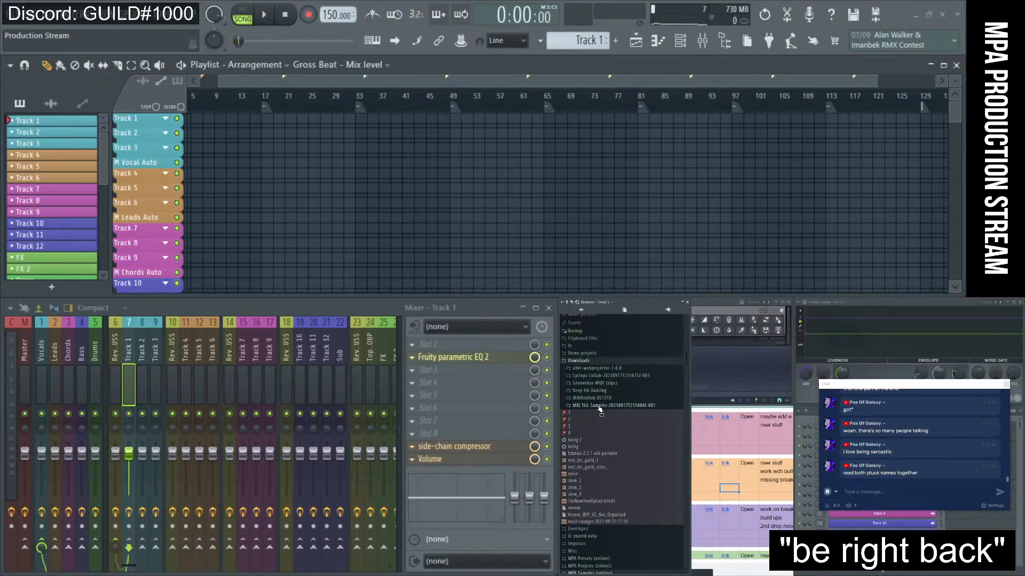
left_click(578, 361)
scroll(587, 406, "up", 3)
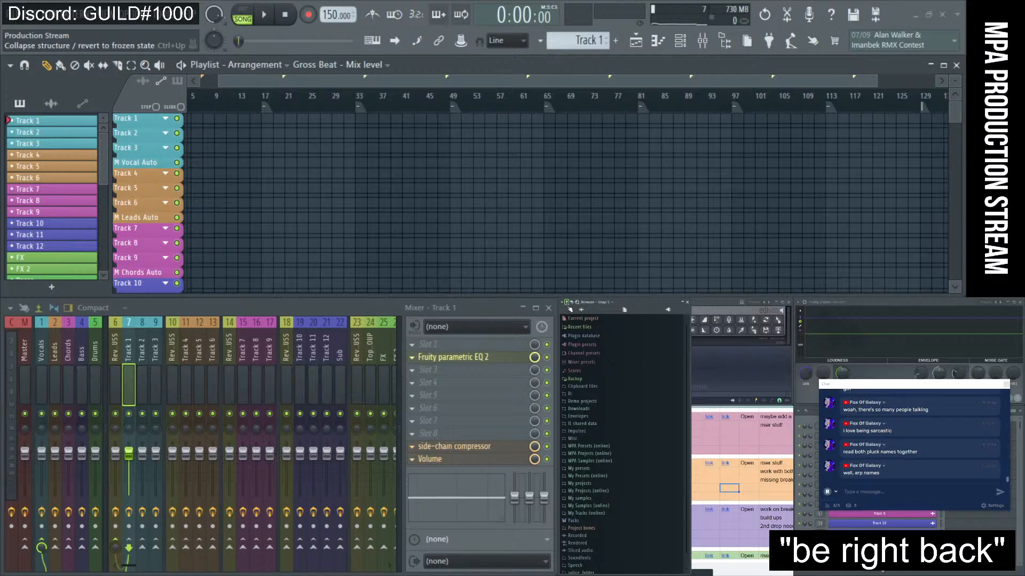
left_click(579, 409)
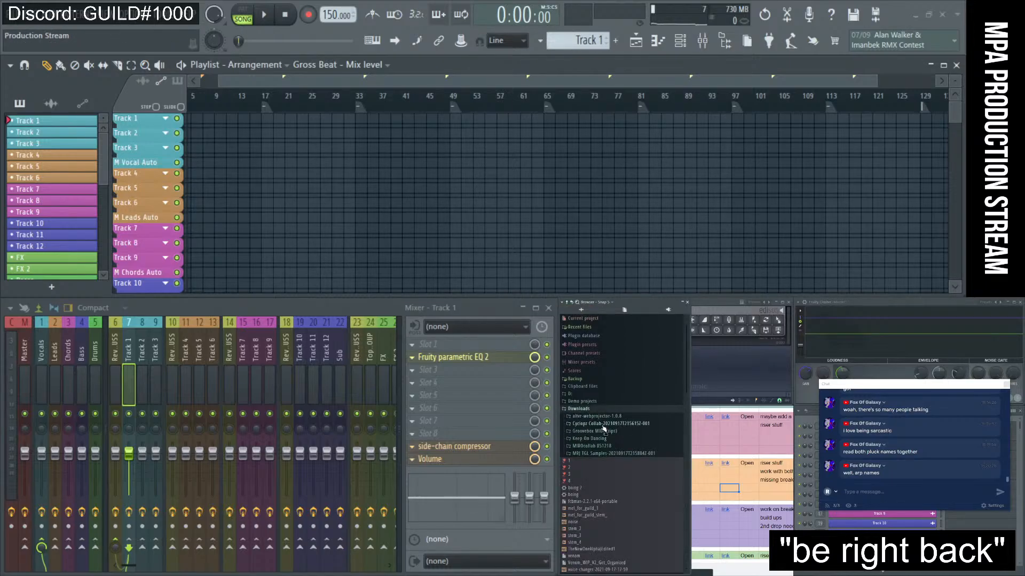
left_click(600, 449)
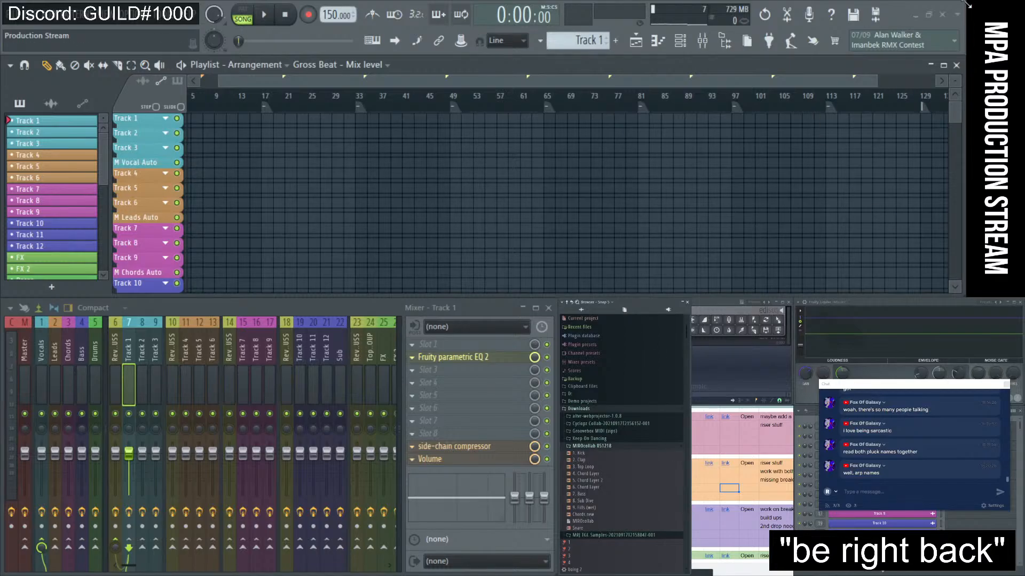
left_click(580, 453)
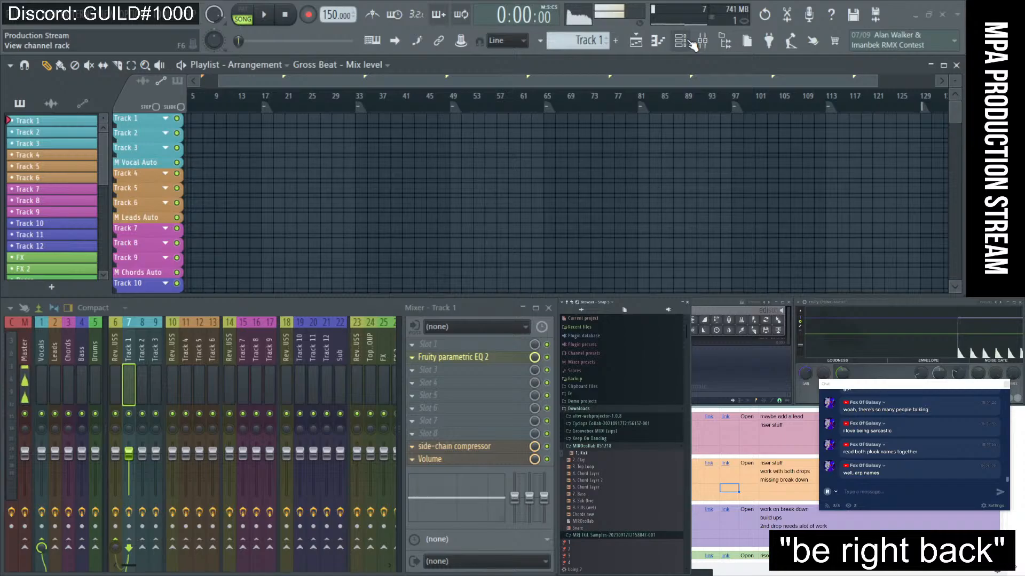
- Move the chat window over the mixer and load the 1. Kick sample into the Kick channel
left_click_drag(906, 387, 339, 310)
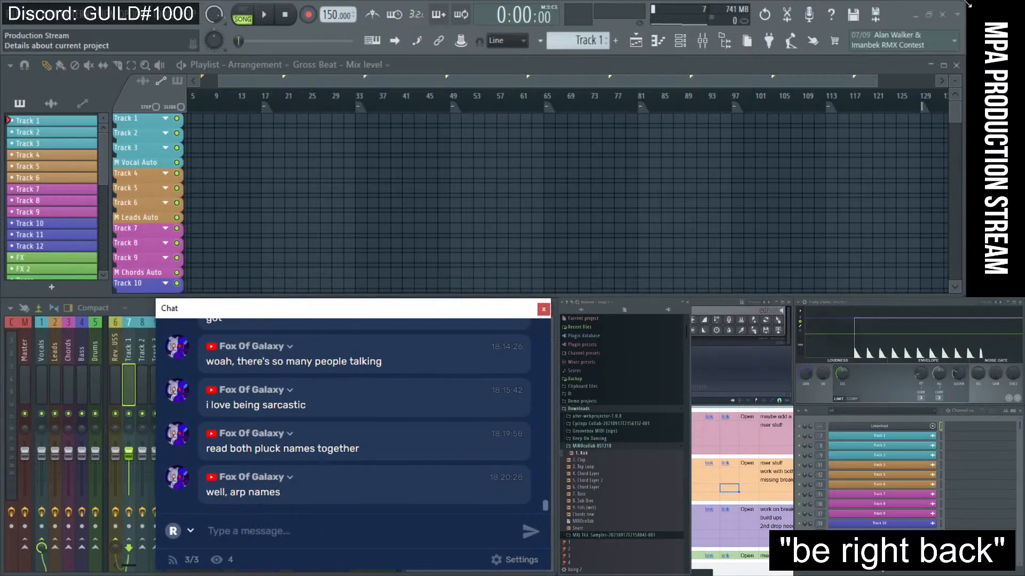
left_click(649, 43)
left_click(656, 44)
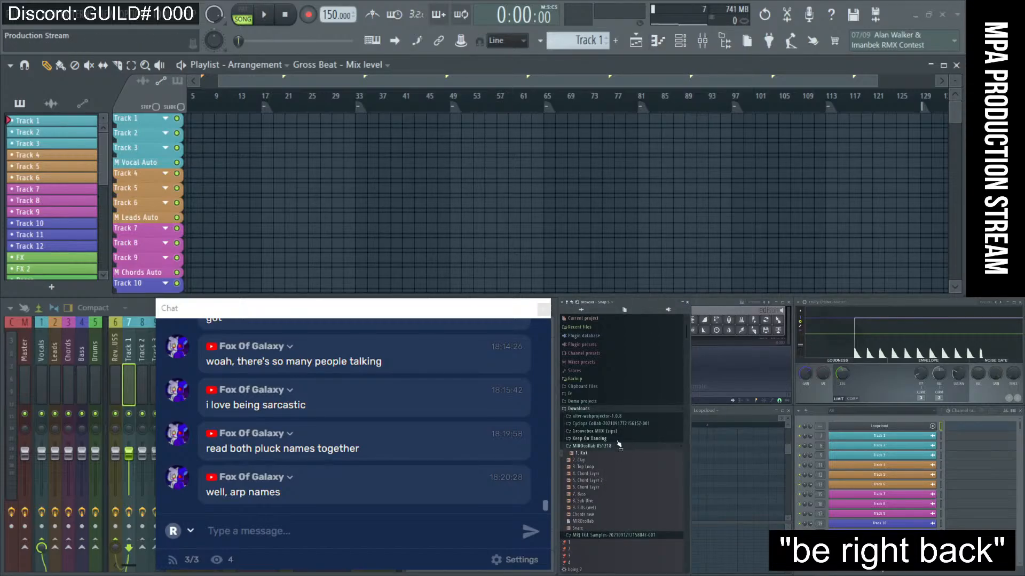
scroll(921, 518, "down", 6)
scroll(921, 517, "up", 6)
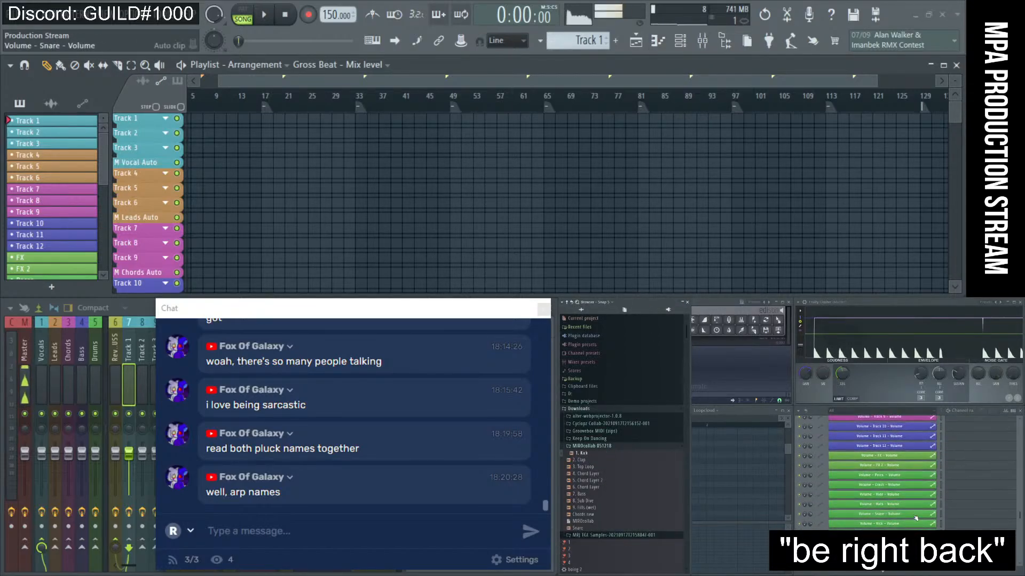
scroll(913, 518, "down", 3)
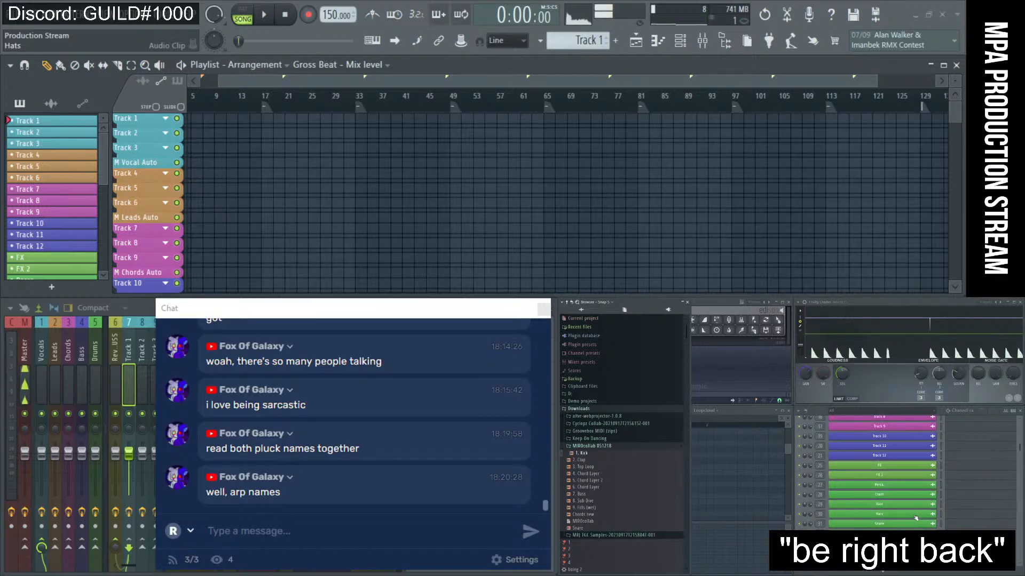
left_click_drag(583, 455, 879, 533)
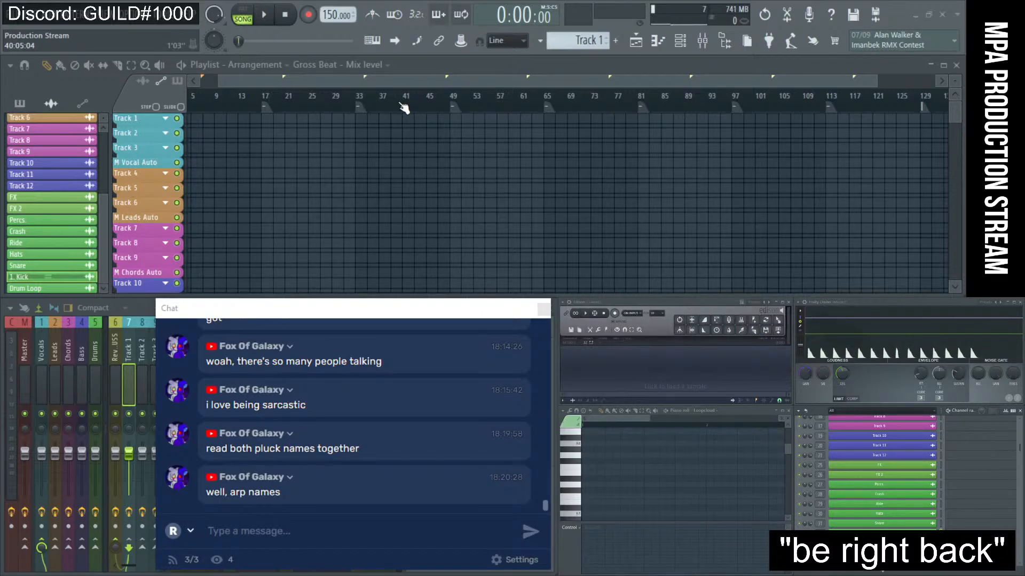
- Place the 1. Kick audio clip on the Kick track of the playlist at bar 17
scroll(359, 199, "down", 3)
scroll(304, 214, "down", 1)
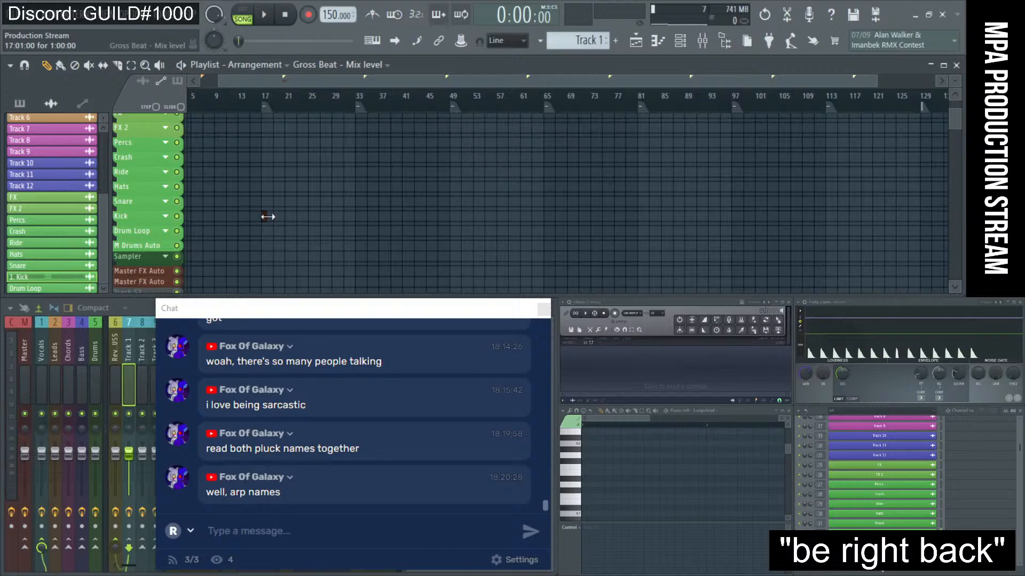
left_click(328, 64)
left_click(336, 277)
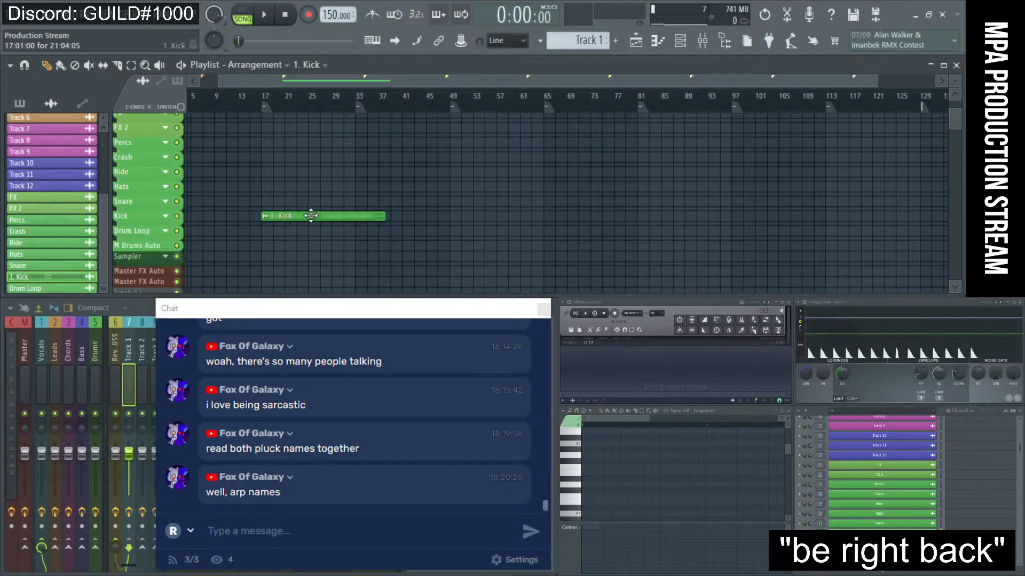
- Set the project tempo to 128 BPM
left_click_drag(375, 248, 206, 164)
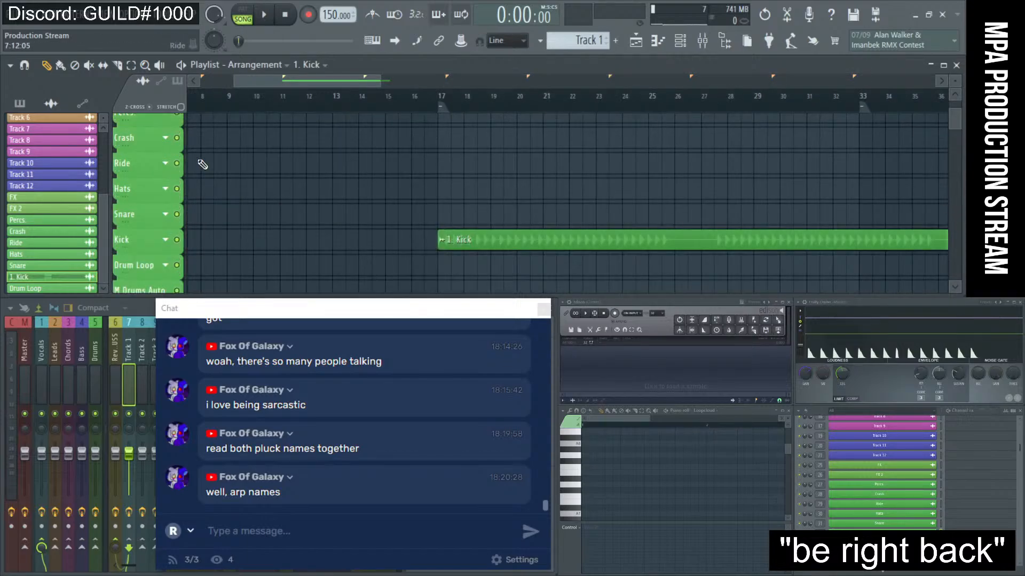
scroll(467, 226, "up", 3)
scroll(454, 228, "down", 3)
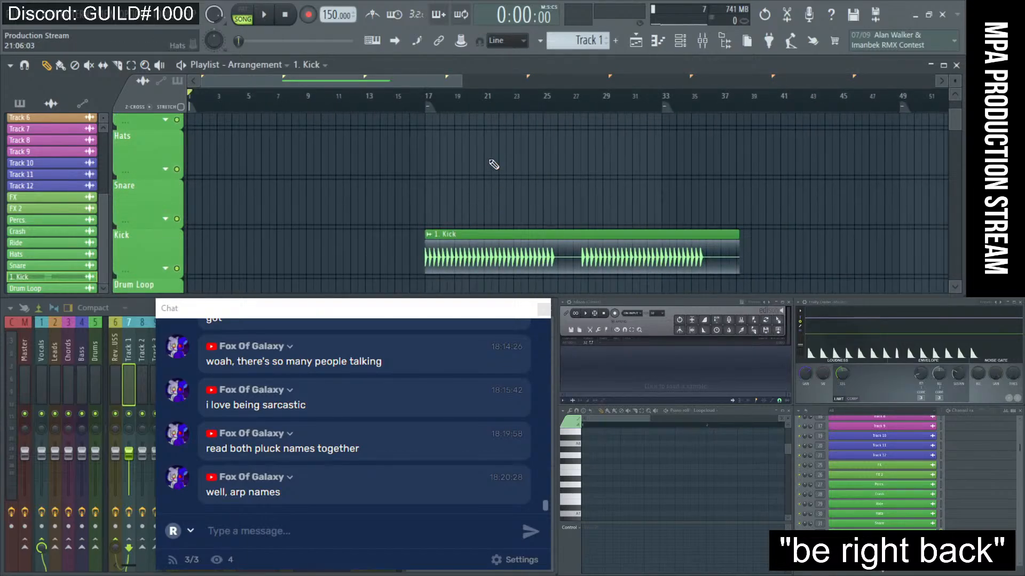
left_click_drag(331, 15, 331, 27)
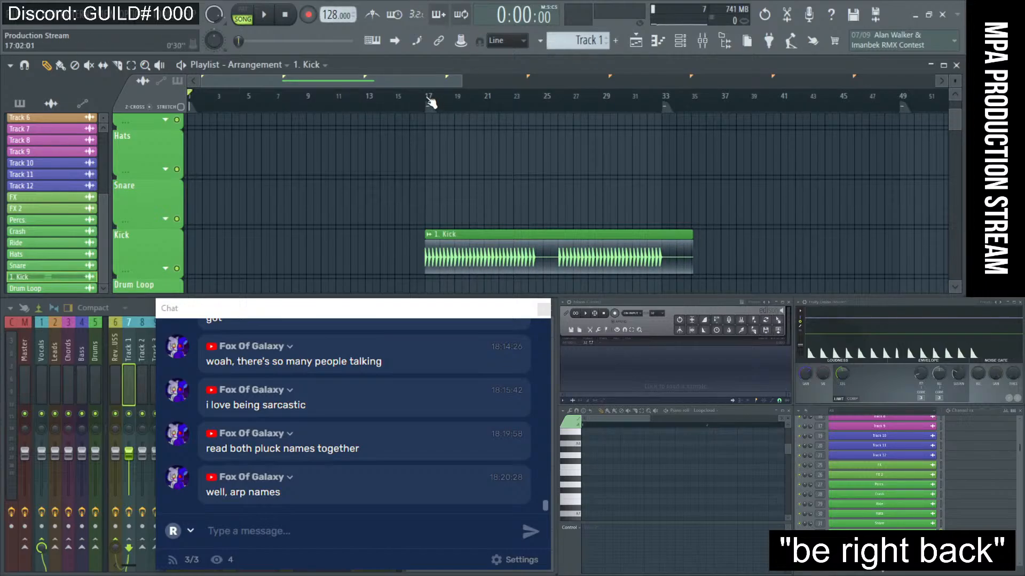
- Play the kick from bar 17 and set its channel volume to 60%
key("space")
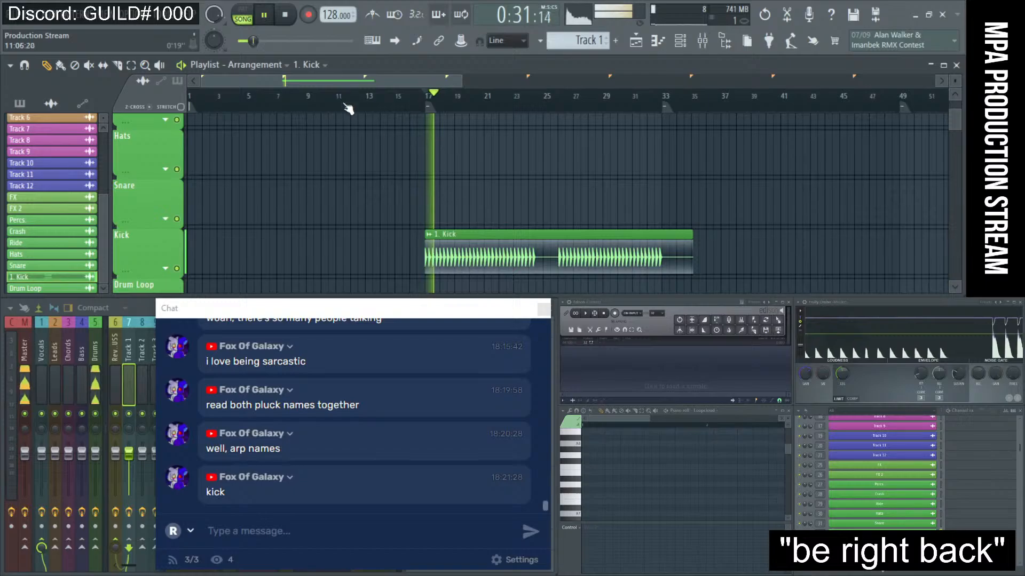
double_click(451, 255)
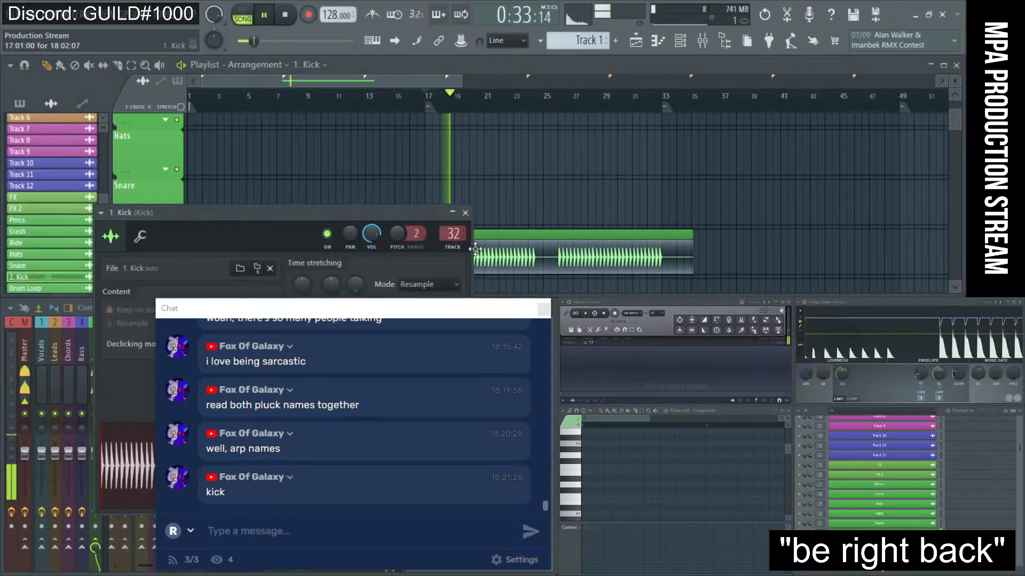
left_click_drag(305, 210, 314, 138)
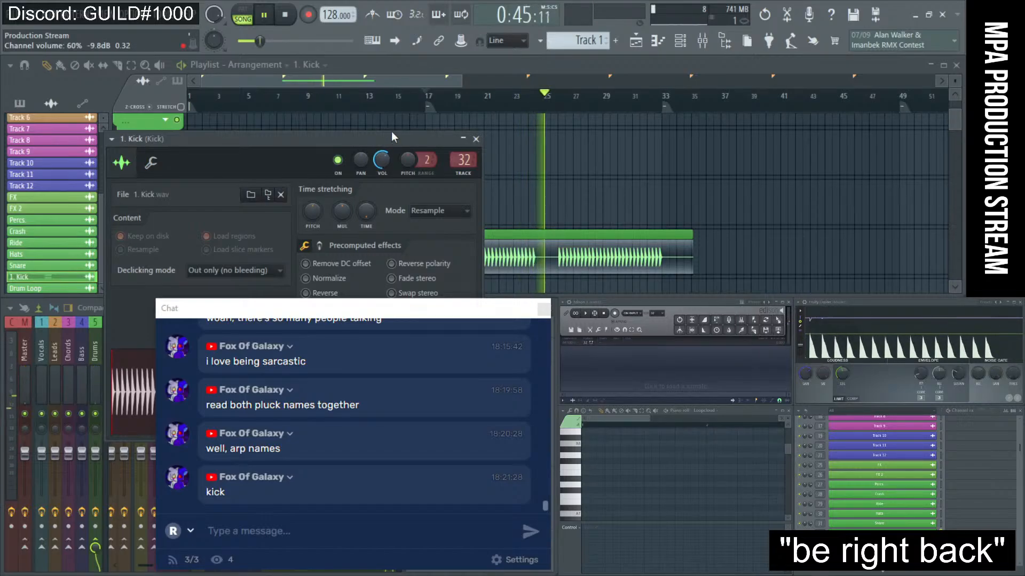
left_click(284, 15)
left_click(466, 141)
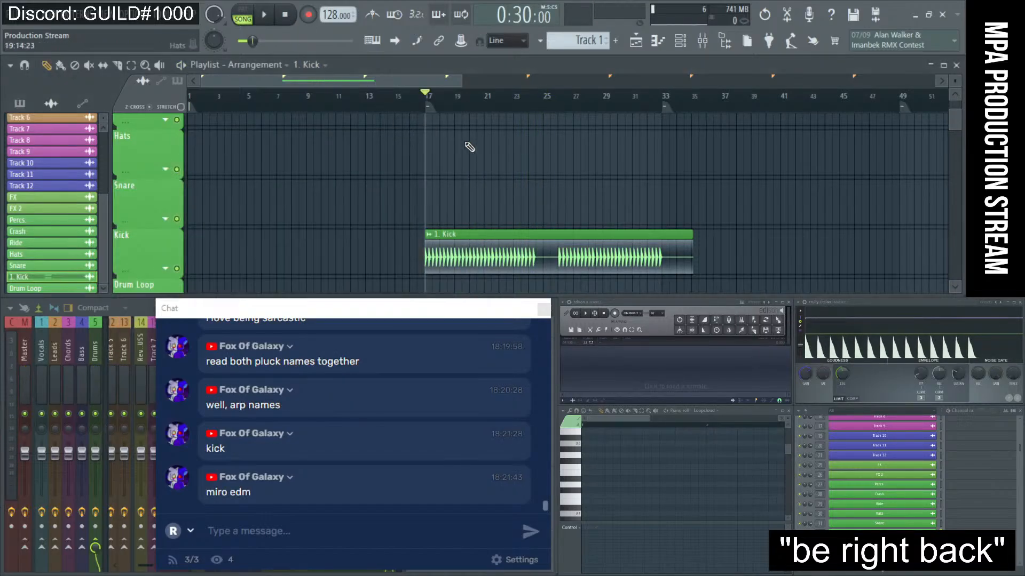
- Replay the kick clip from bar 17, shift the chat window aside and bring back the sample browser
left_click(267, 16)
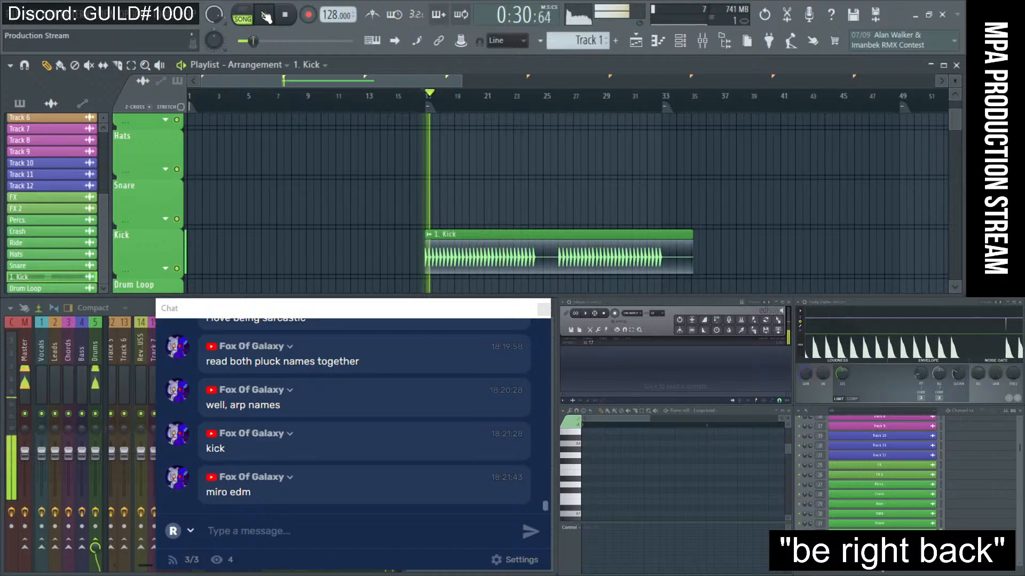
left_click_drag(333, 310, 283, 303)
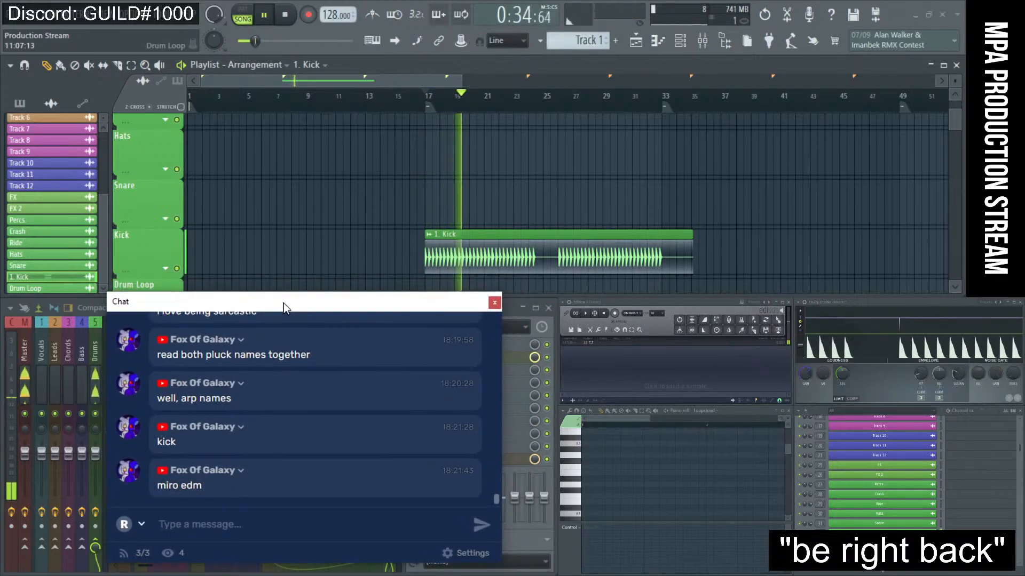
left_click(725, 43)
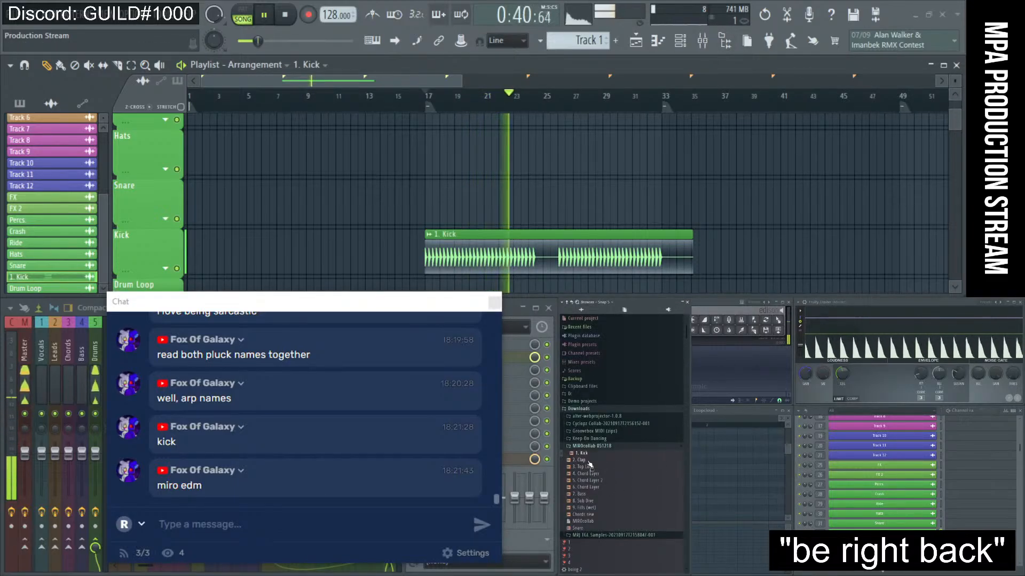
key("space")
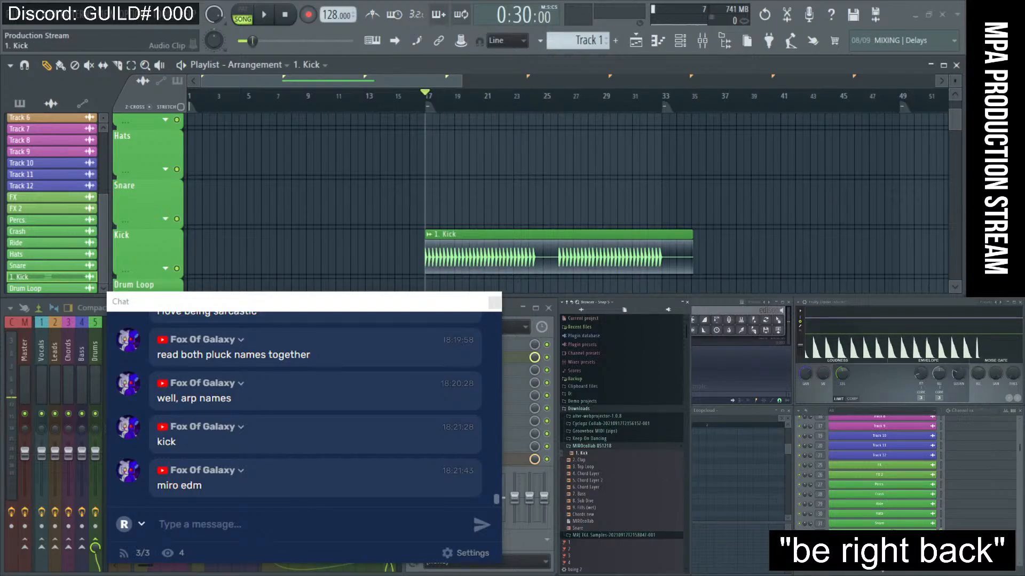
- Load the 2. Clap sample into the Snare channel and place its clip on the Snare track at bar 17
left_click(895, 525)
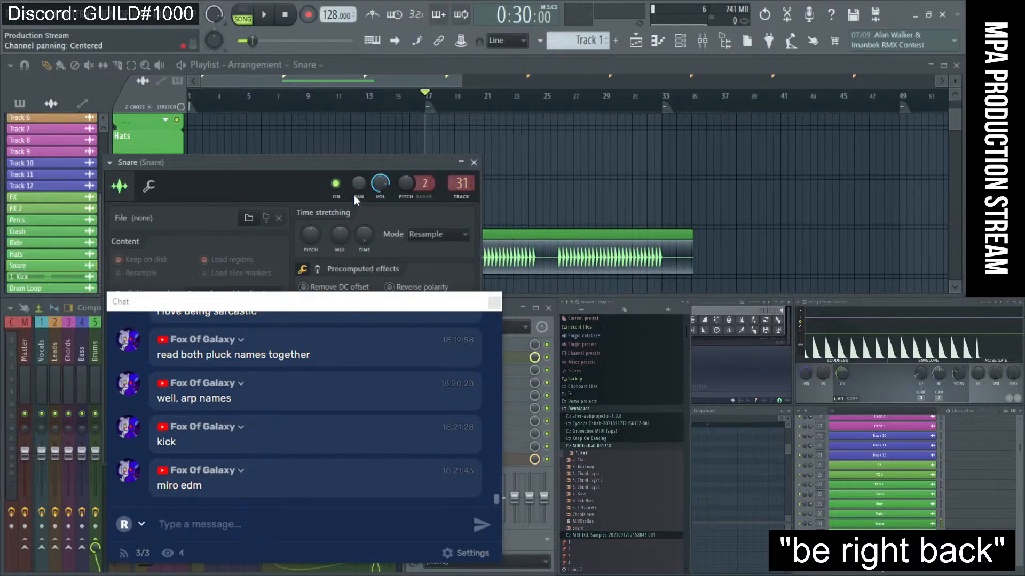
left_click_drag(358, 162, 438, 89)
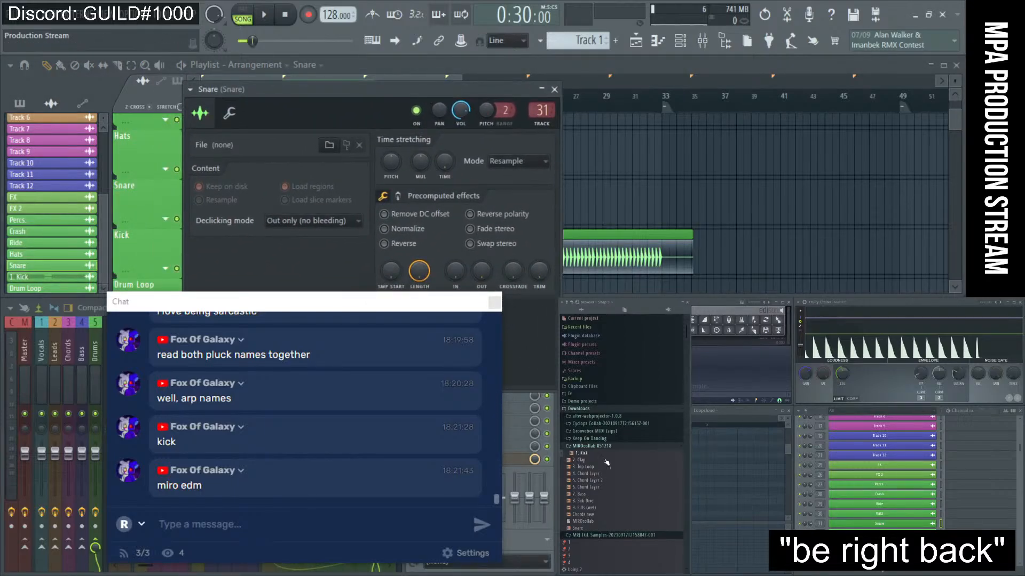
left_click_drag(582, 461, 530, 332)
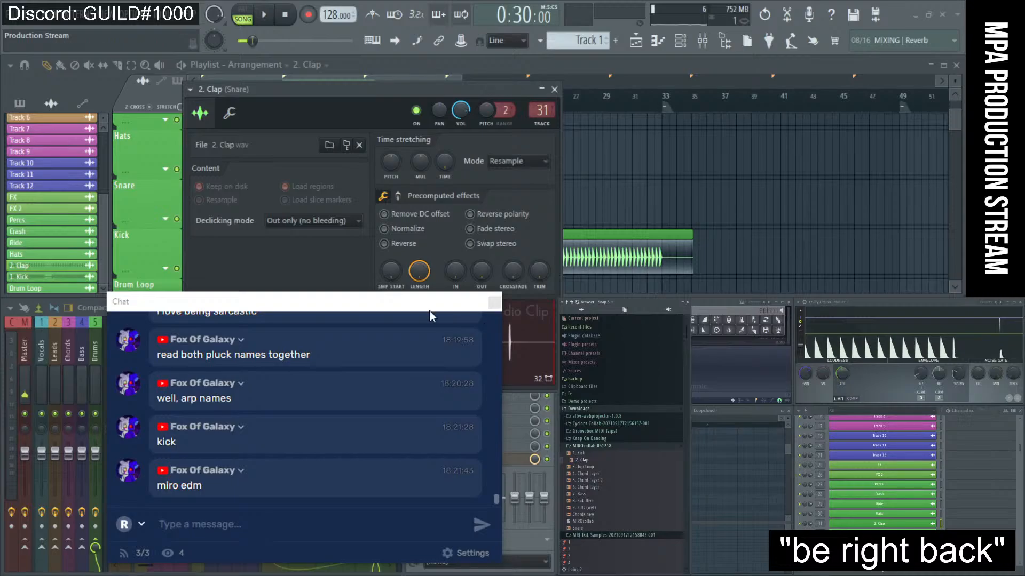
left_click(554, 89)
left_click(446, 216)
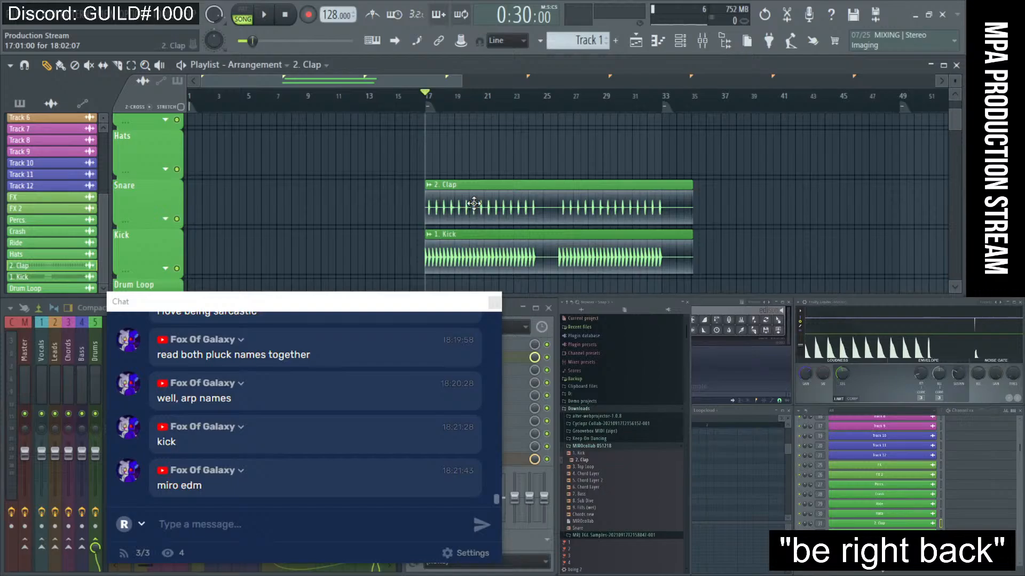
- Play the clap with the kick, close the chat window and set the clap's channel volume to 52%
left_click(266, 16)
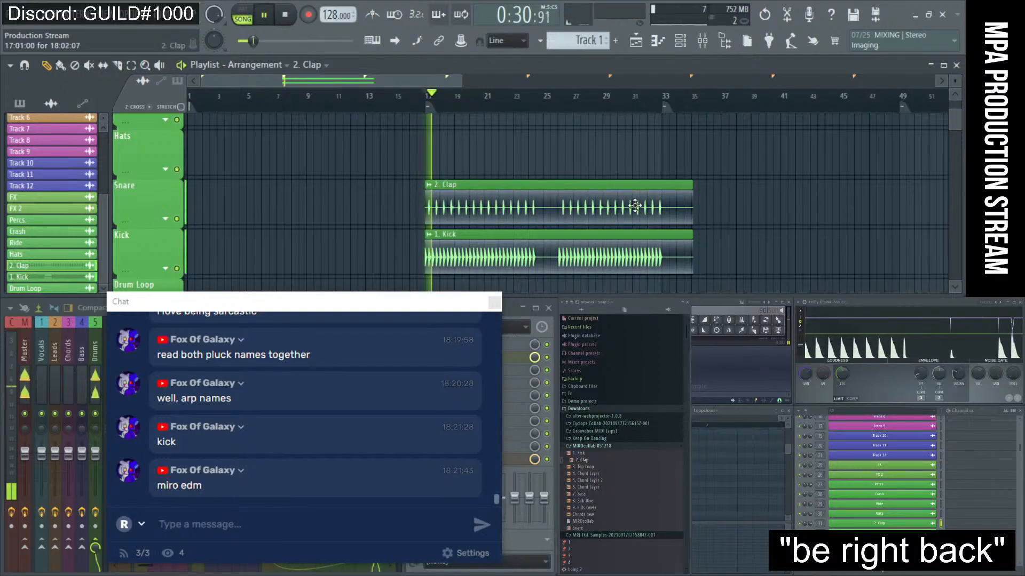
left_click(494, 302)
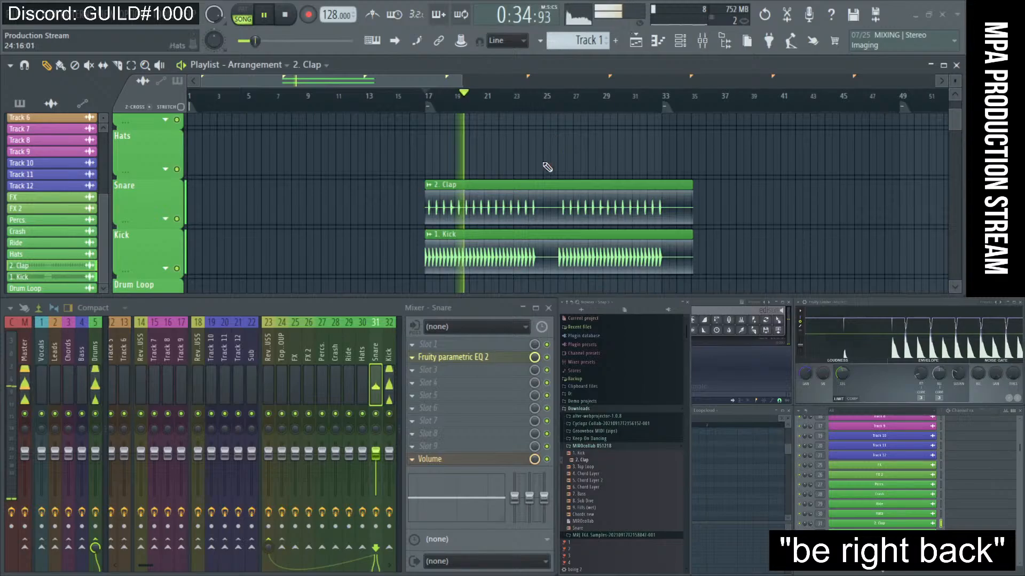
double_click(514, 194)
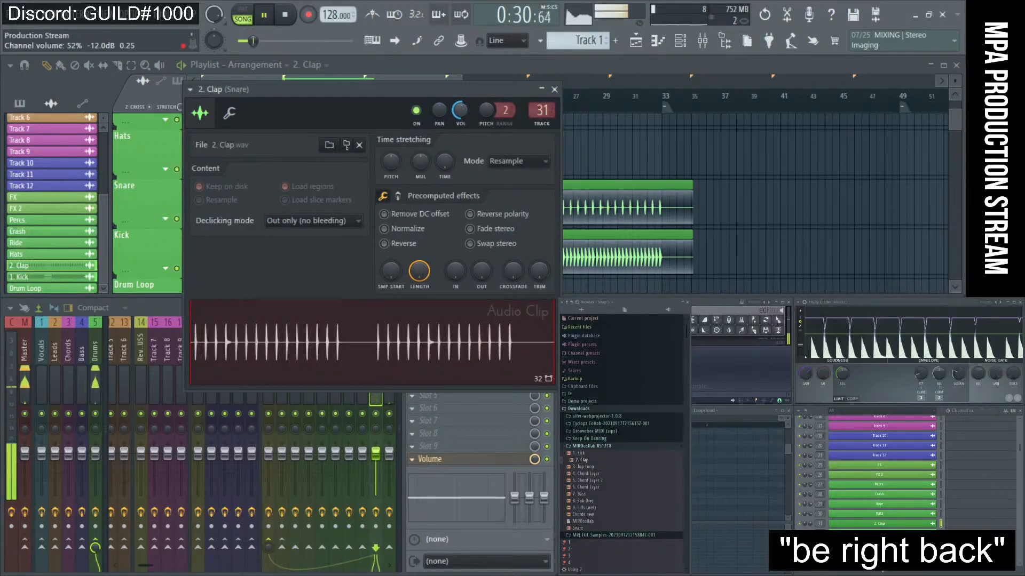
left_click_drag(462, 89, 761, 85)
- Check the Snare mixer track's Fruity parametric EQ 2 during playback, then close it and the clap's channel settings
left_click(442, 358)
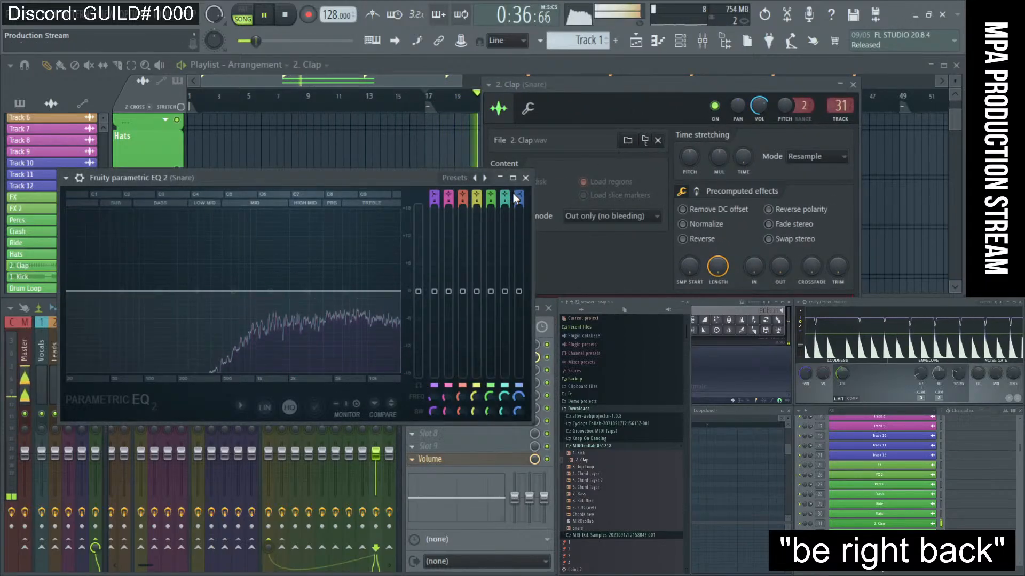
left_click(526, 177)
left_click_drag(662, 88, 178, 168)
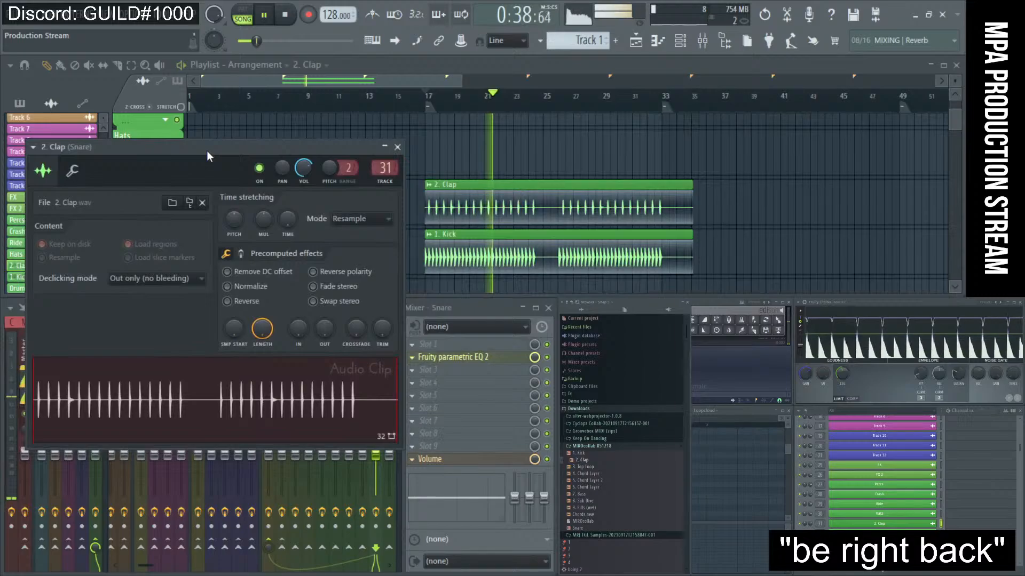
left_click(373, 165)
key("space")
- Shift the 2. Clap clip slightly ahead of the kick, starting at 16:16:19, and play it
scroll(440, 213, "up", 6)
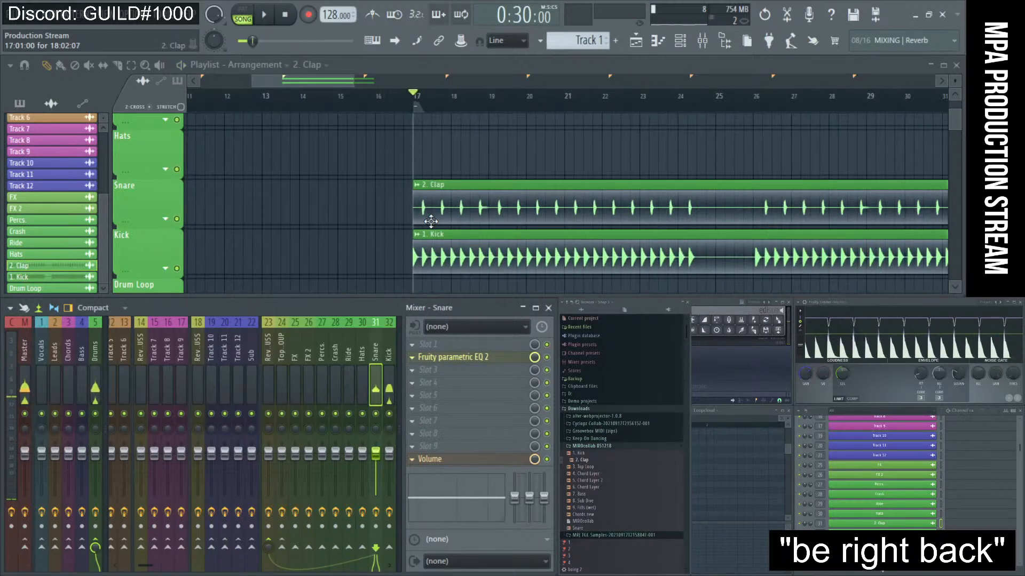
scroll(340, 235, "up", 3)
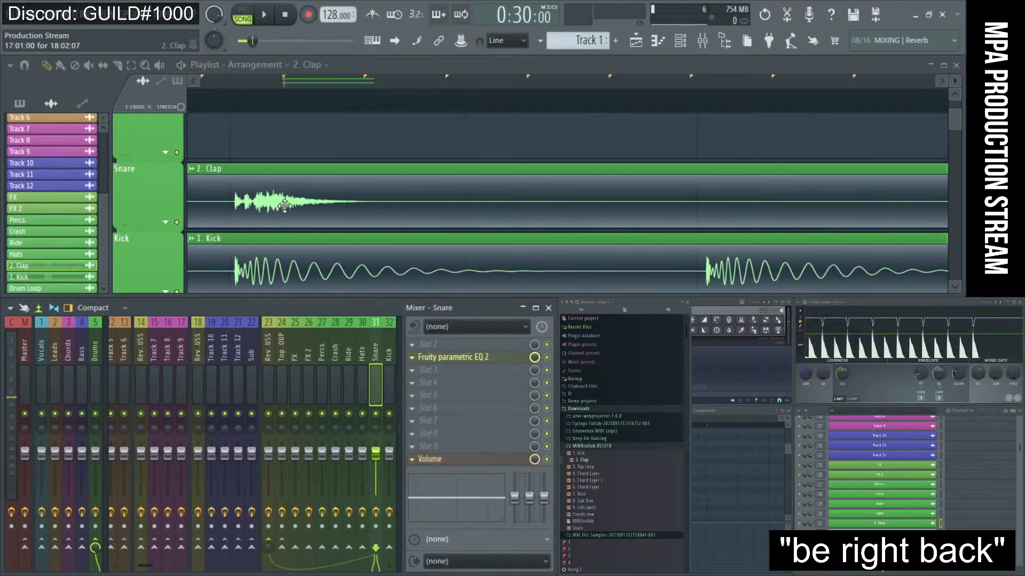
left_click_drag(325, 198, 304, 201)
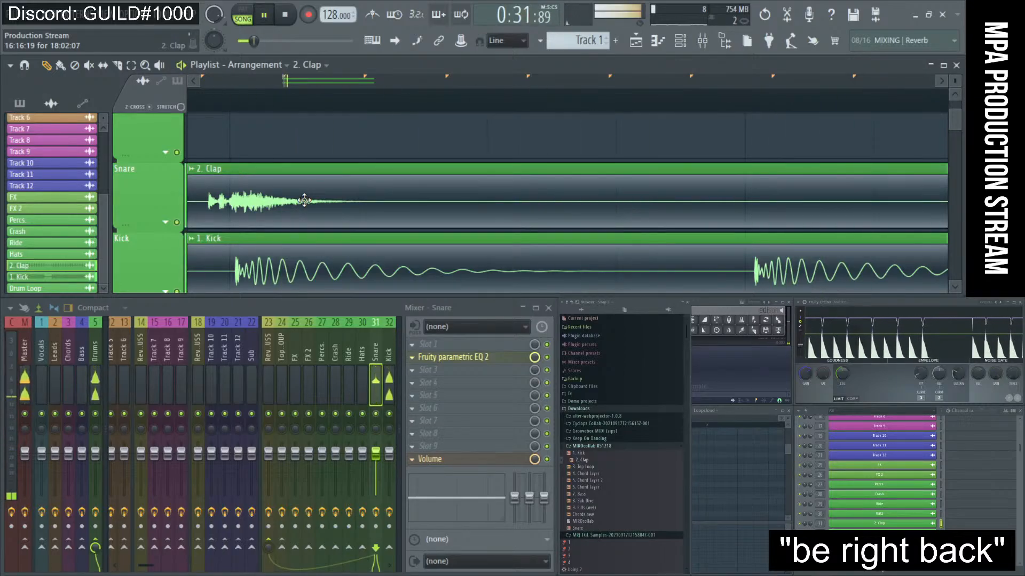
- Compare the clap hits with the kick hits during playback, then stop and view the start of both clips
scroll(305, 201, "down", 6)
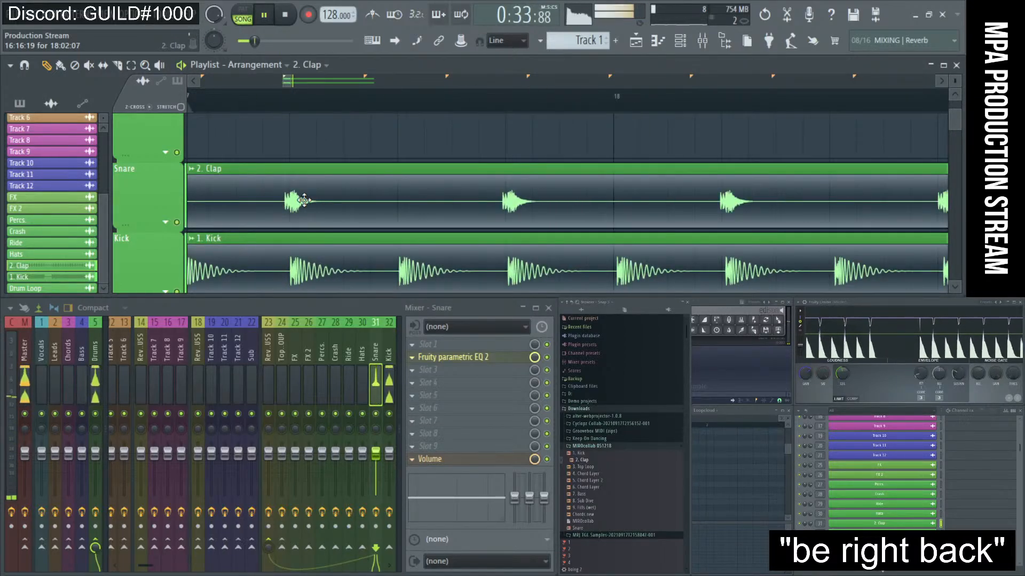
scroll(473, 218, "up", 6)
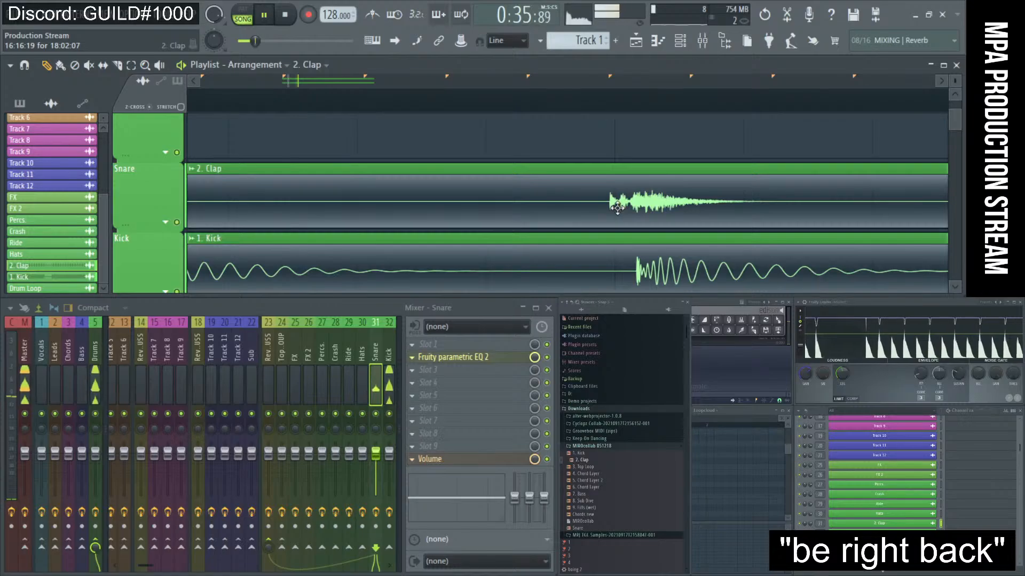
scroll(617, 207, "down", 4)
key("space")
scroll(660, 199, "up", 4)
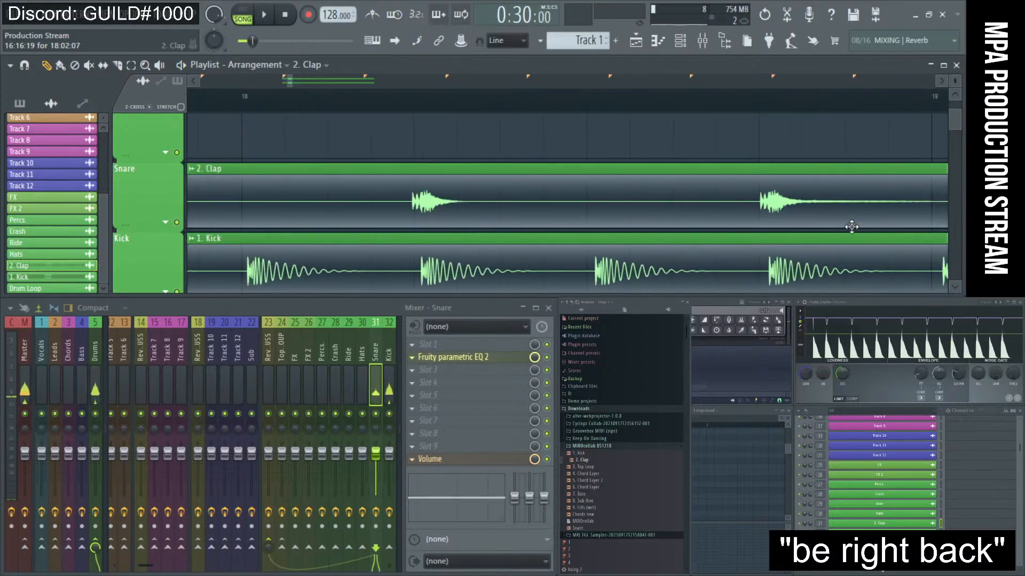
scroll(774, 216, "down", 2)
scroll(774, 216, "down", 3)
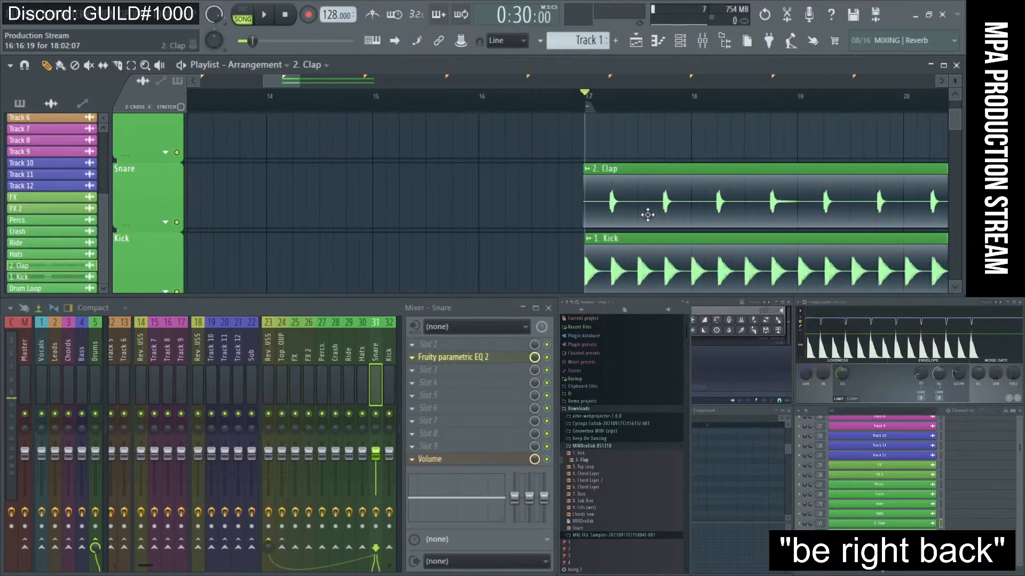
- Open the 2. Clap clip's channel settings and inspect the clip's hits against the kick from bar 17 to bar 33
double_click(643, 209)
right_click(521, 202)
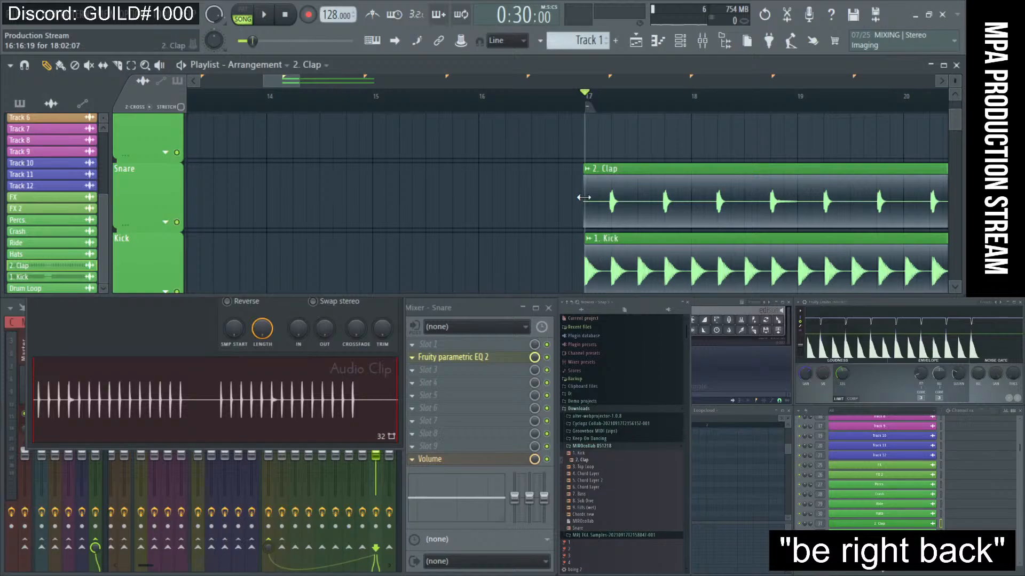
scroll(588, 197, "up", 6)
scroll(667, 198, "down", 4)
scroll(668, 197, "down", 4)
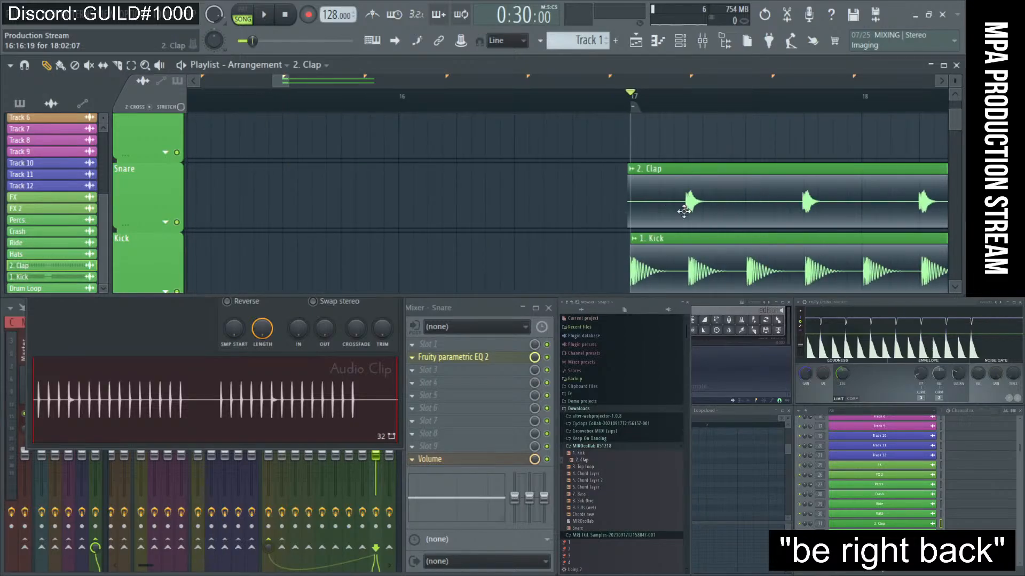
scroll(659, 206, "down", 5)
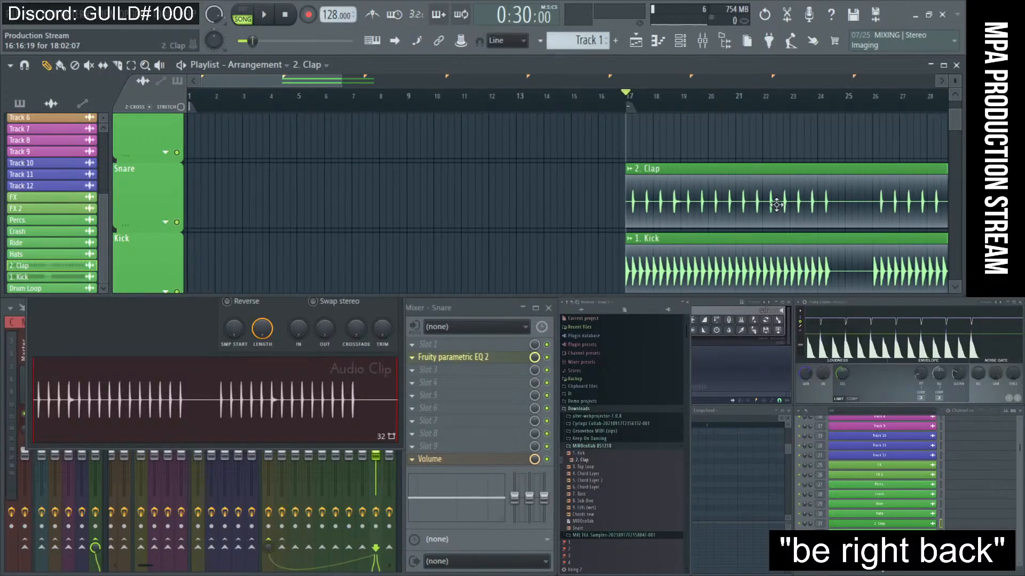
scroll(865, 206, "up", 7)
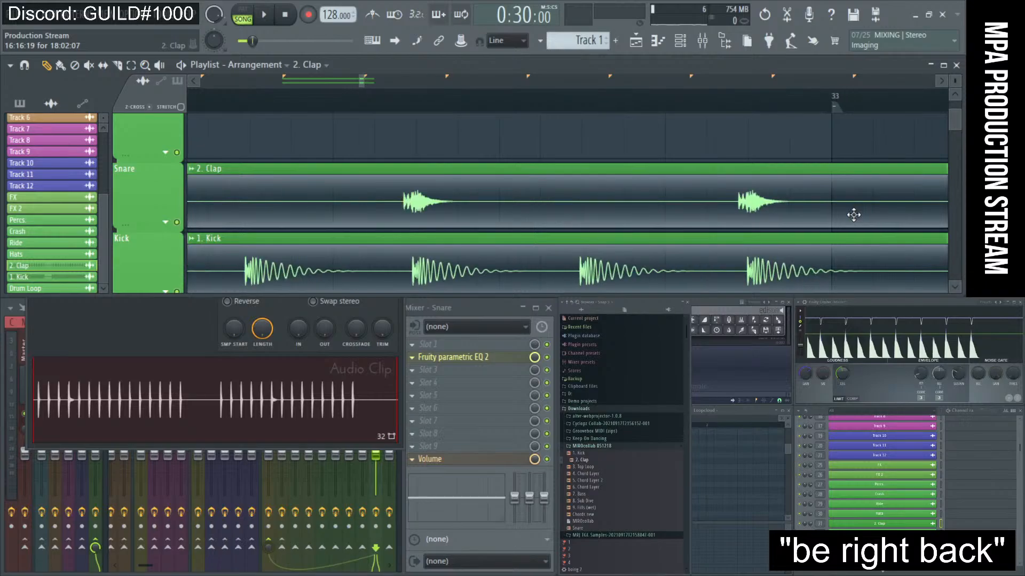
- Play the kick and clap while checking their alignment at close and wide range, then stop playback
key("space")
scroll(699, 198, "up", 3)
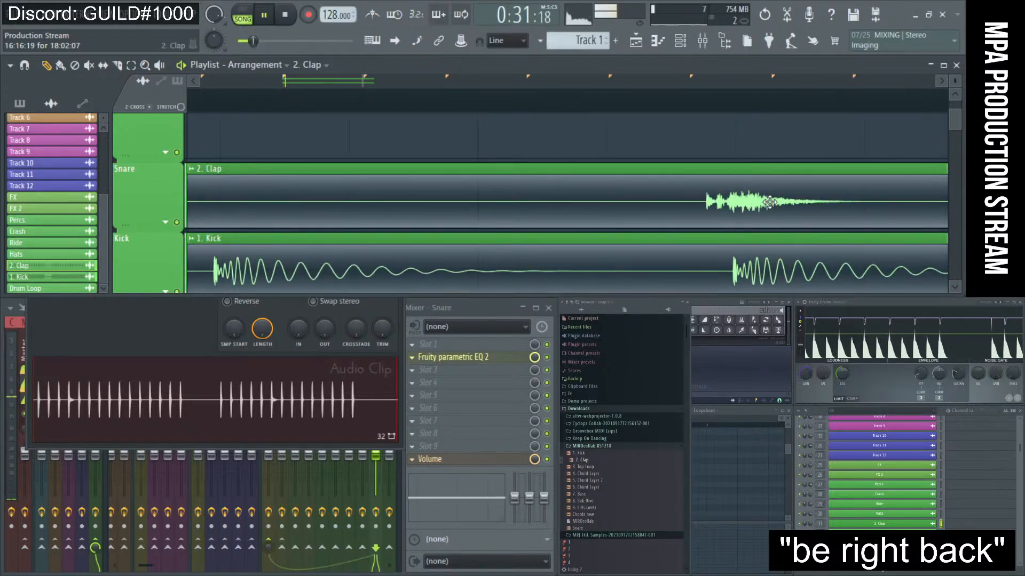
scroll(747, 199, "down", 6)
scroll(694, 199, "down", 6)
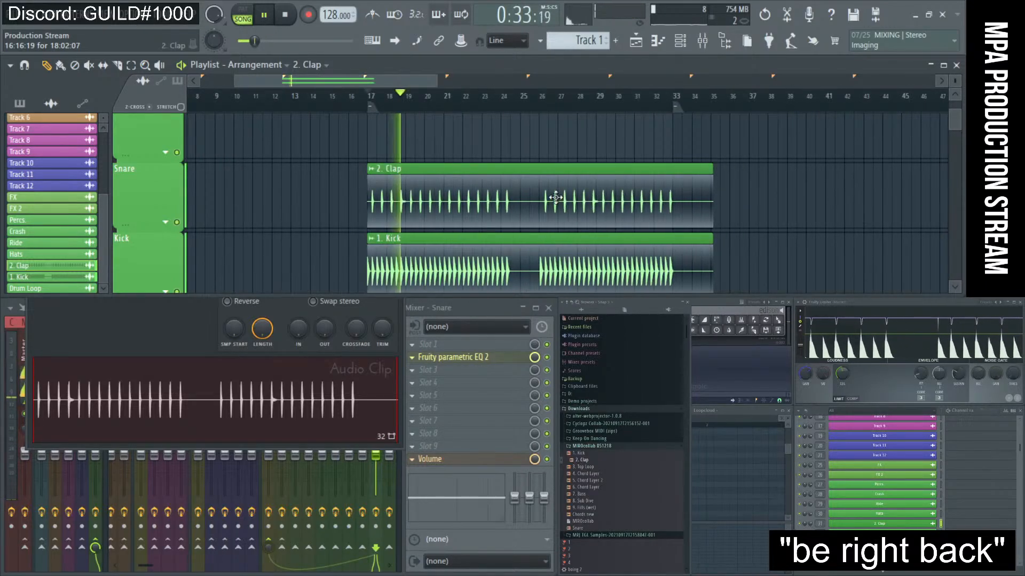
scroll(406, 220, "up", 5)
scroll(443, 214, "up", 4)
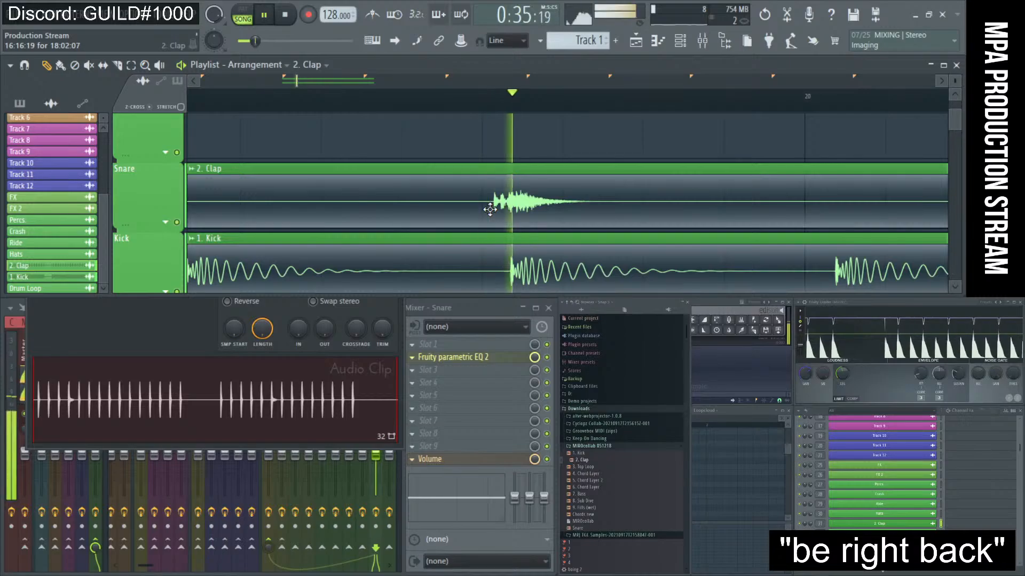
scroll(555, 208, "down", 8)
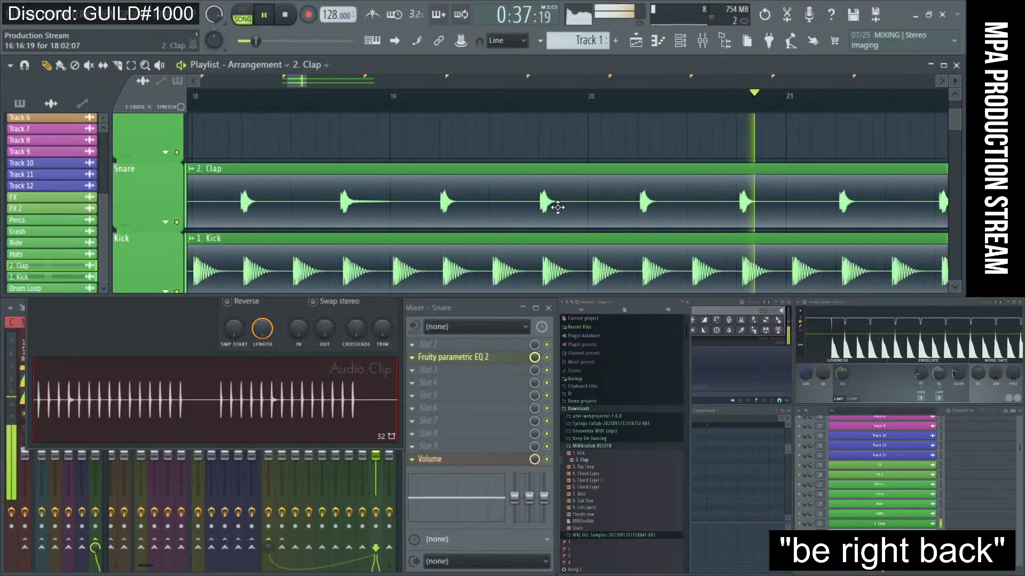
key("space")
scroll(305, 214, "up", 6)
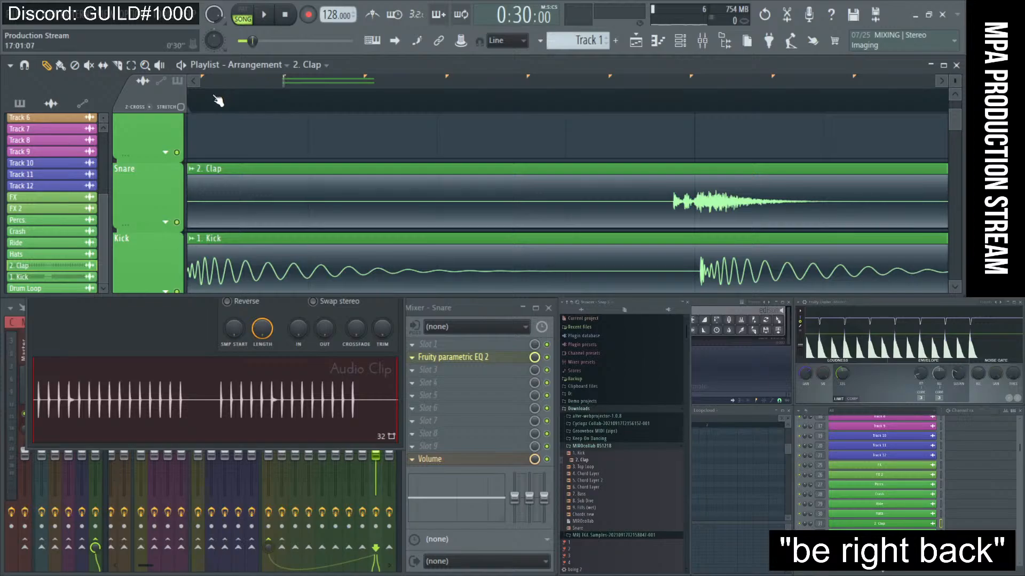
- Set the project tempo to 127 BPM and start playback
left_click(201, 83)
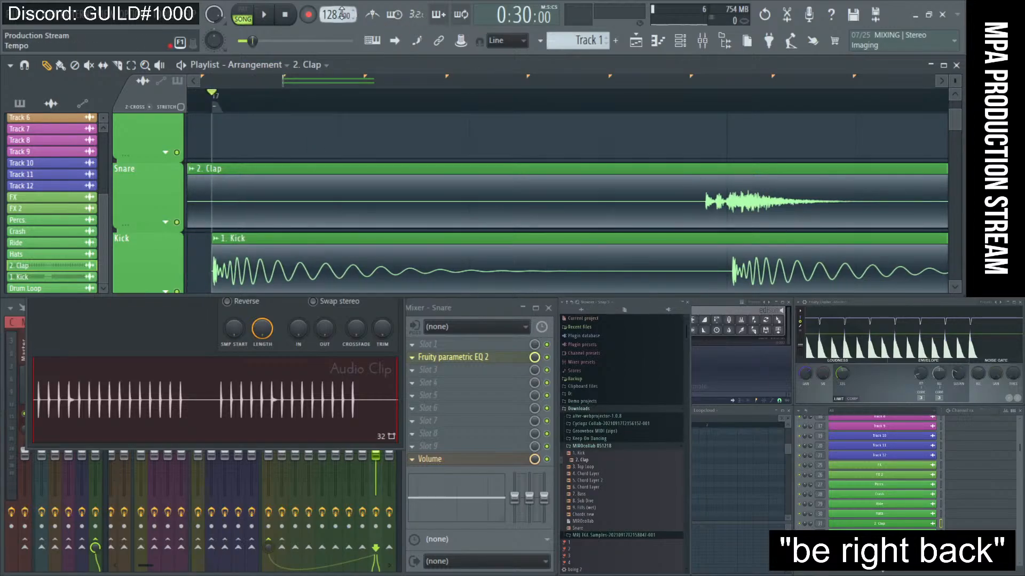
scroll(332, 14, "up", 1)
scroll(332, 14, "down", 2)
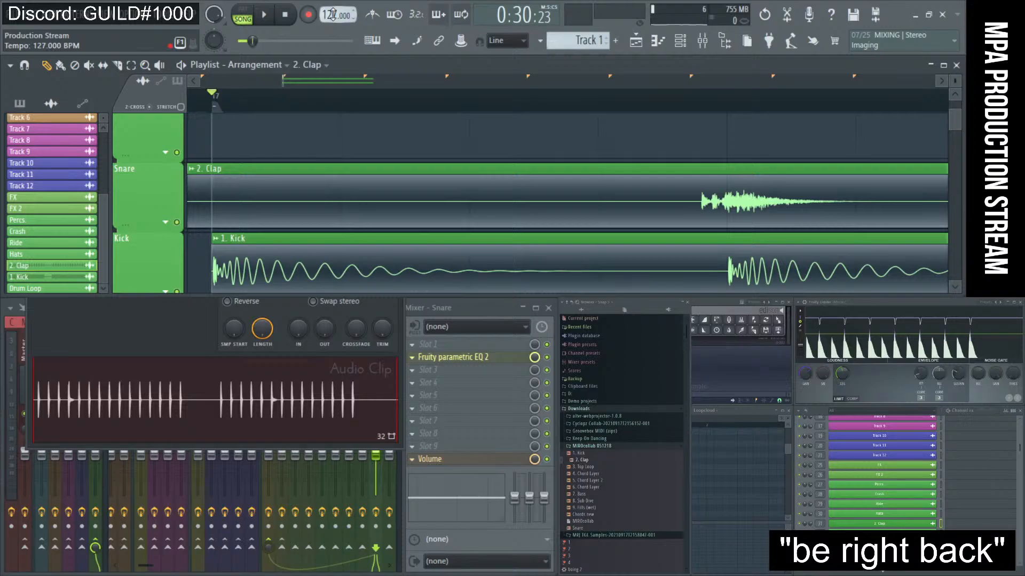
key("space")
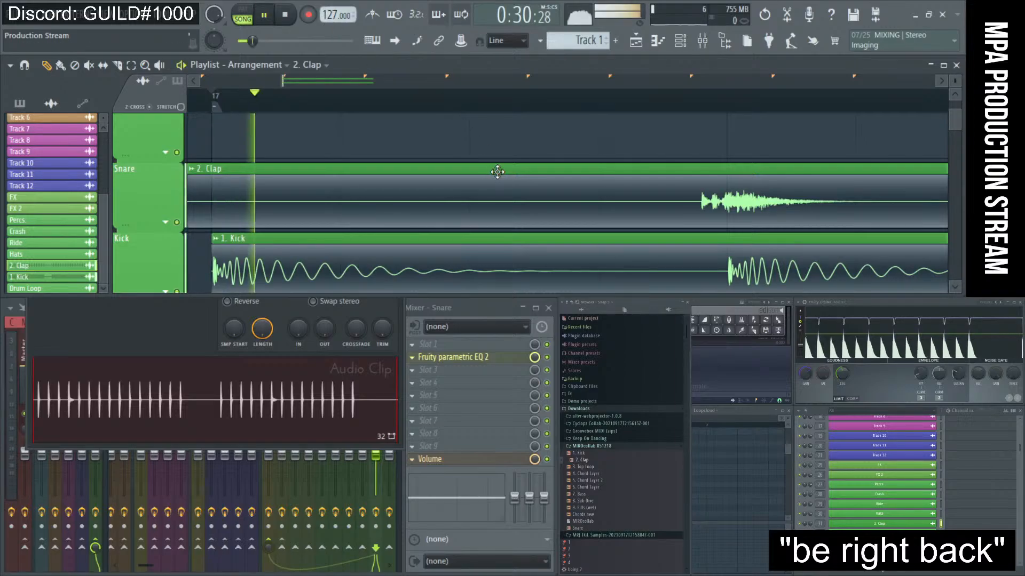
- Check the clap's alignment with the kick across both clips while playing at the new tempo, then stop
scroll(497, 171, "down", 5)
scroll(805, 236, "up", 4)
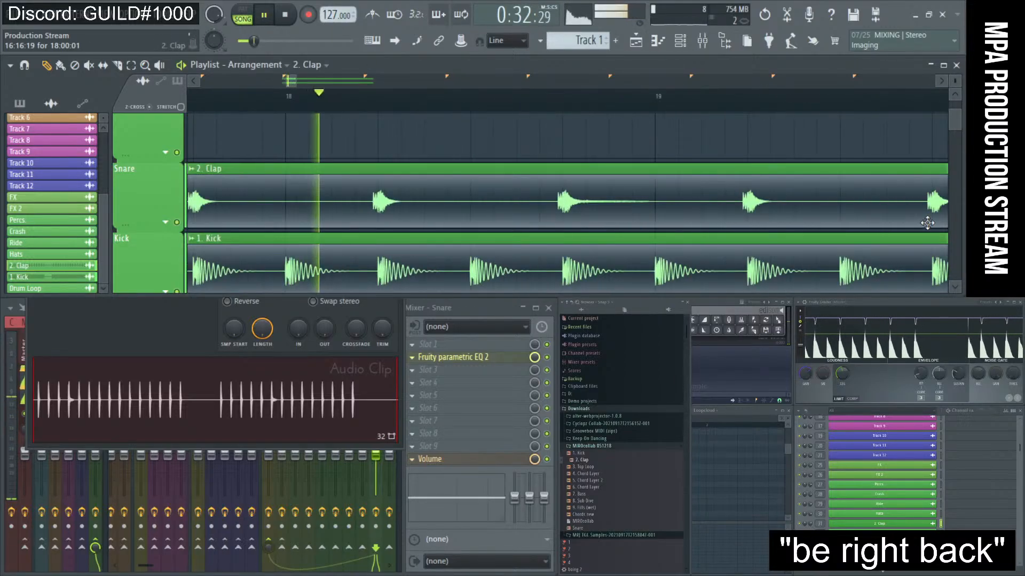
scroll(805, 236, "down", 4)
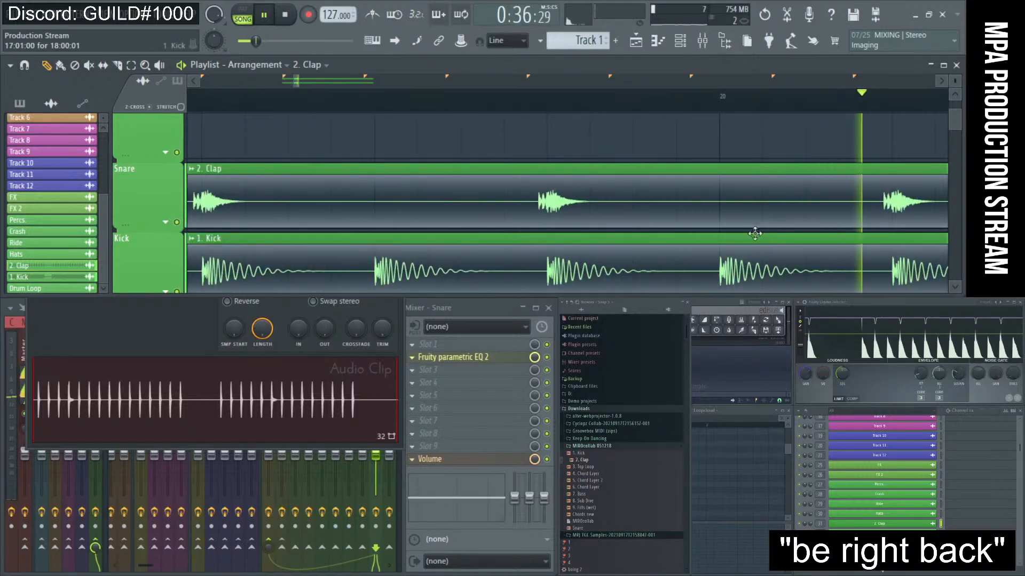
scroll(847, 232, "down", 4)
scroll(859, 235, "up", 5)
scroll(693, 205, "down", 7)
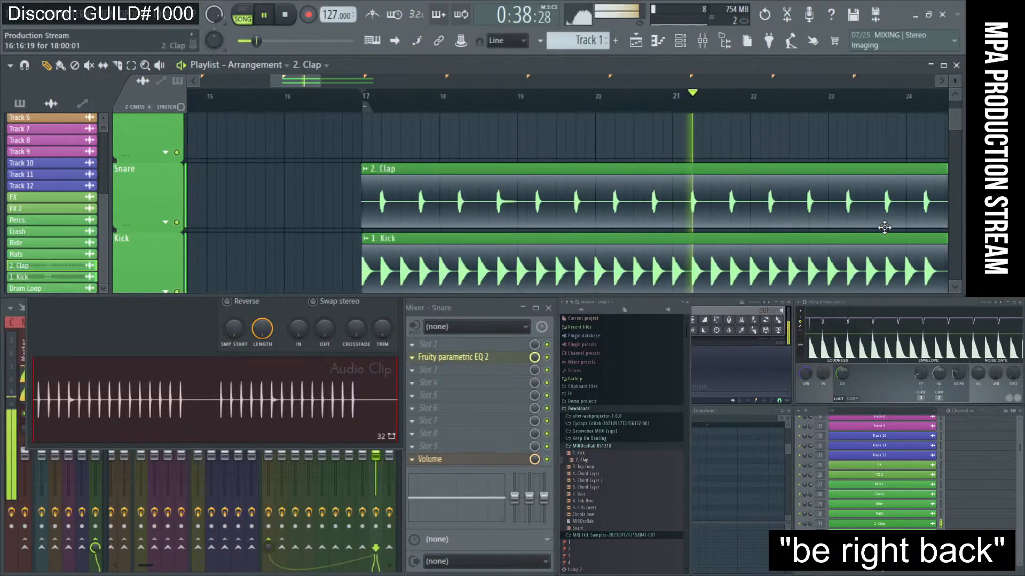
scroll(698, 199, "up", 3)
scroll(871, 206, "up", 5)
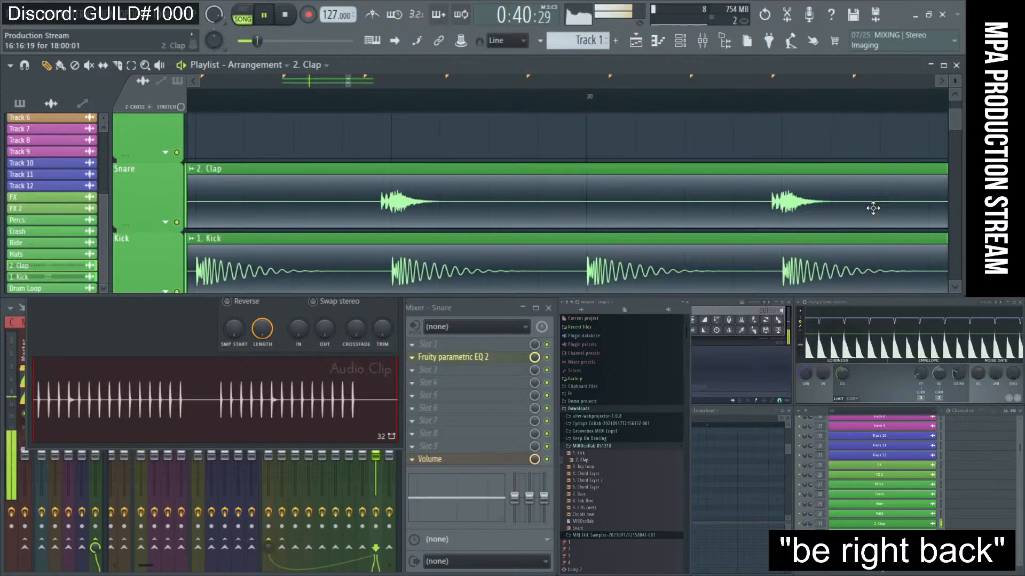
scroll(754, 205, "down", 8)
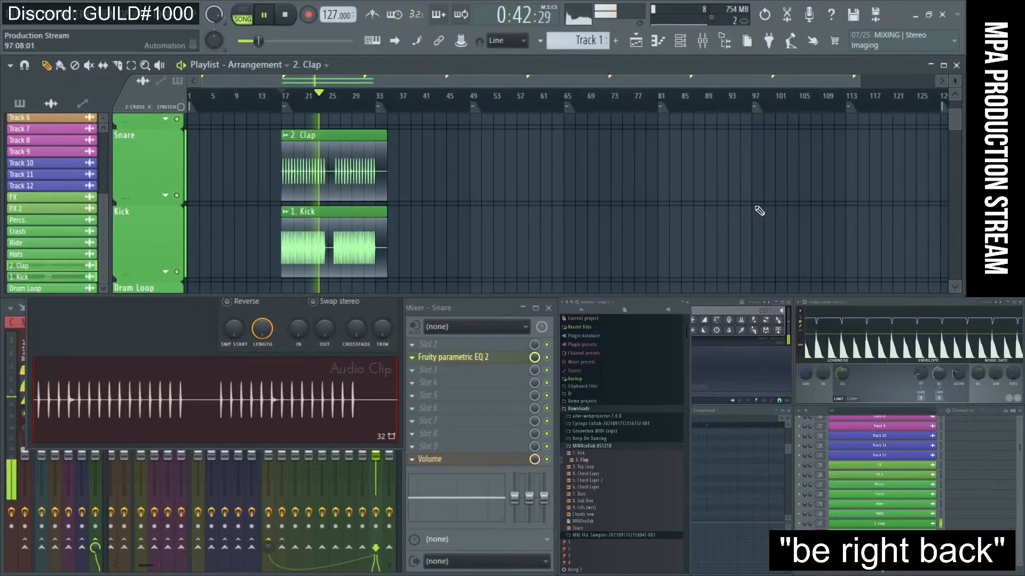
scroll(572, 238, "down", 3)
scroll(534, 225, "up", 4)
scroll(509, 219, "down", 1)
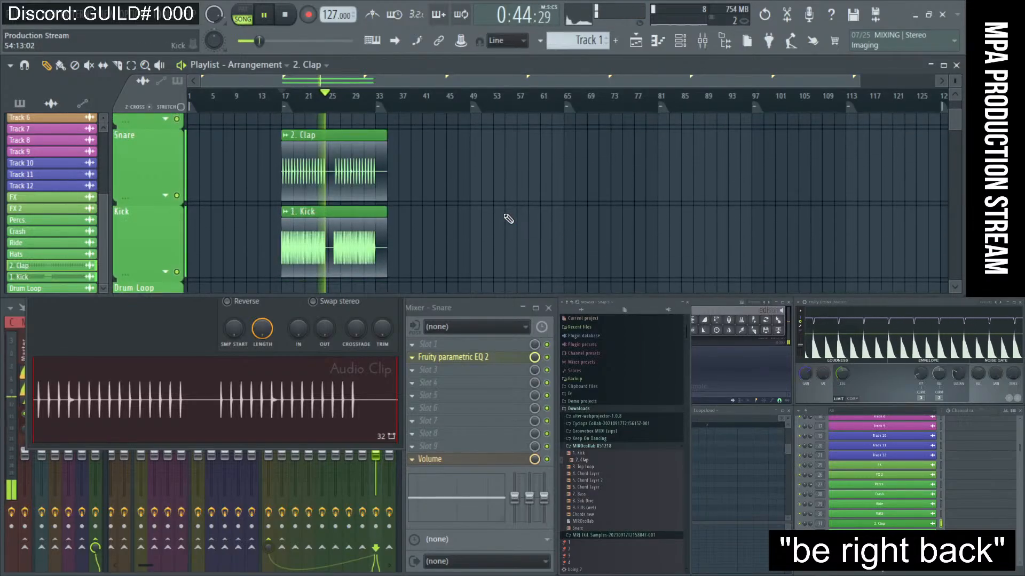
key("space")
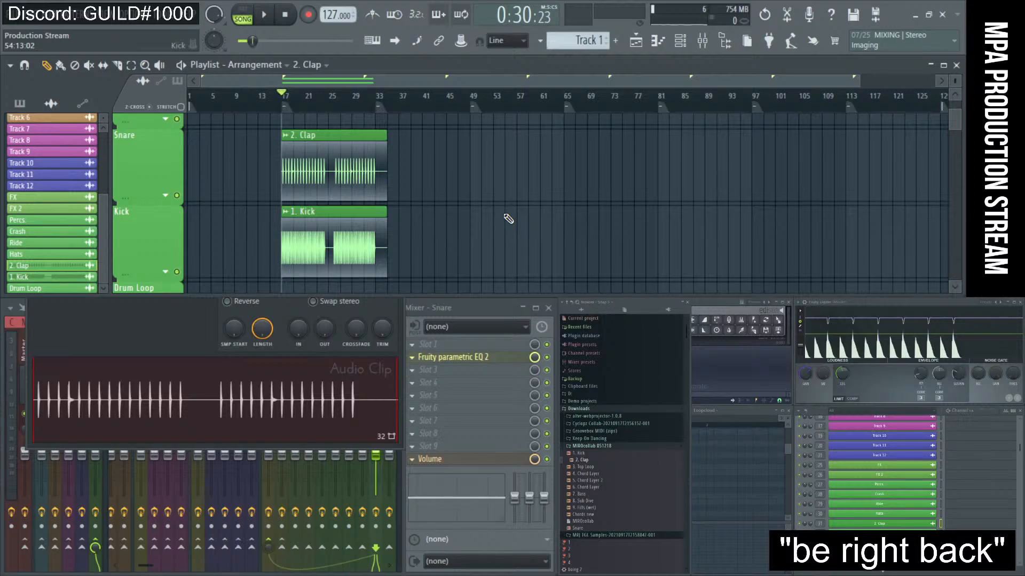
- Frame the Snare and Kick clips in the playlist and play them from bar 17
scroll(441, 146, "down", 4)
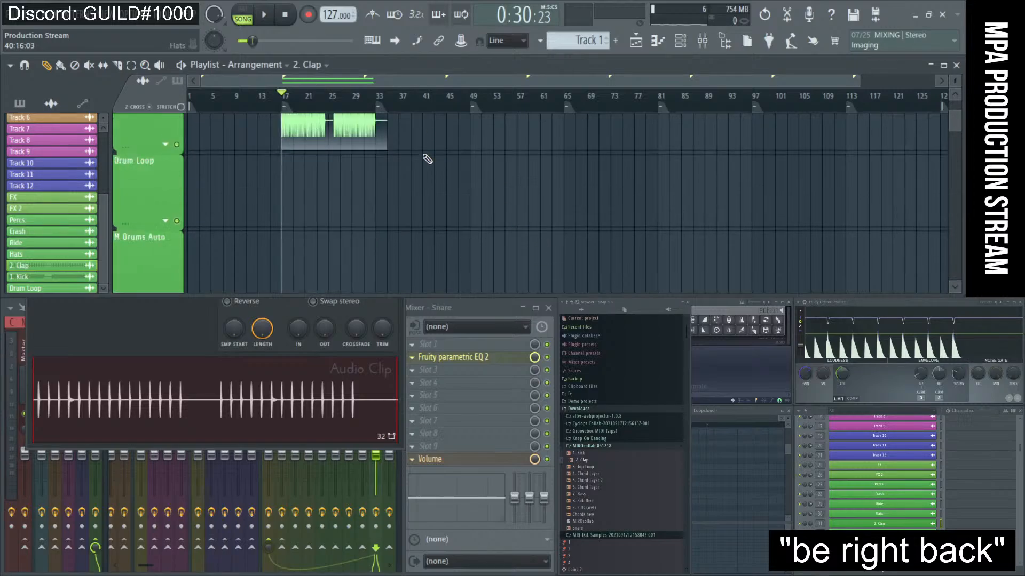
scroll(430, 163, "up", 4)
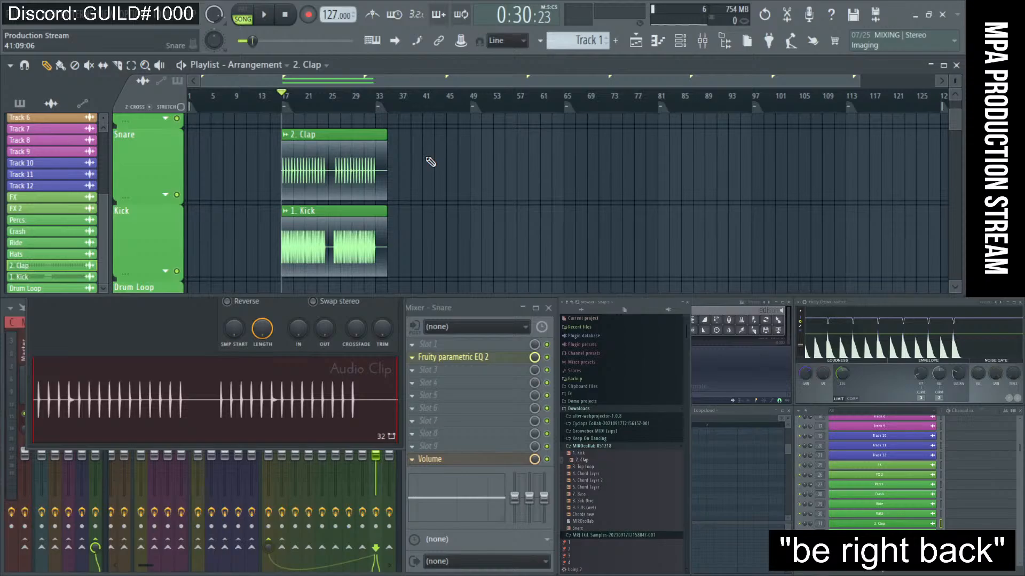
scroll(258, 146, "up", 2, "ctrl")
key("space")
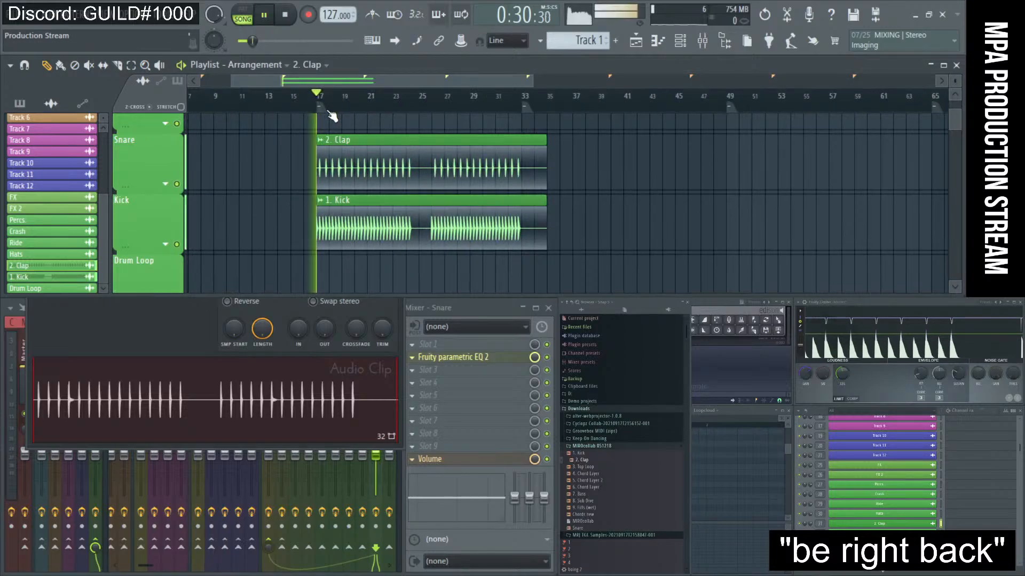
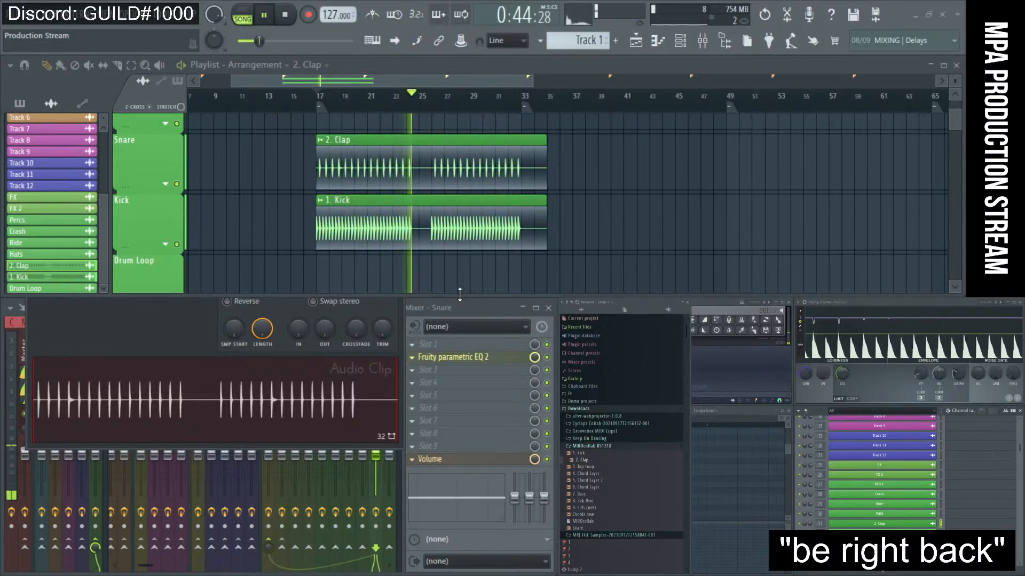
- Load Fruity Limiter into slot 6 of the Snare mixer track and use its compressor mode with a ratio of about 11.3:1
left_click(472, 404)
key("l")
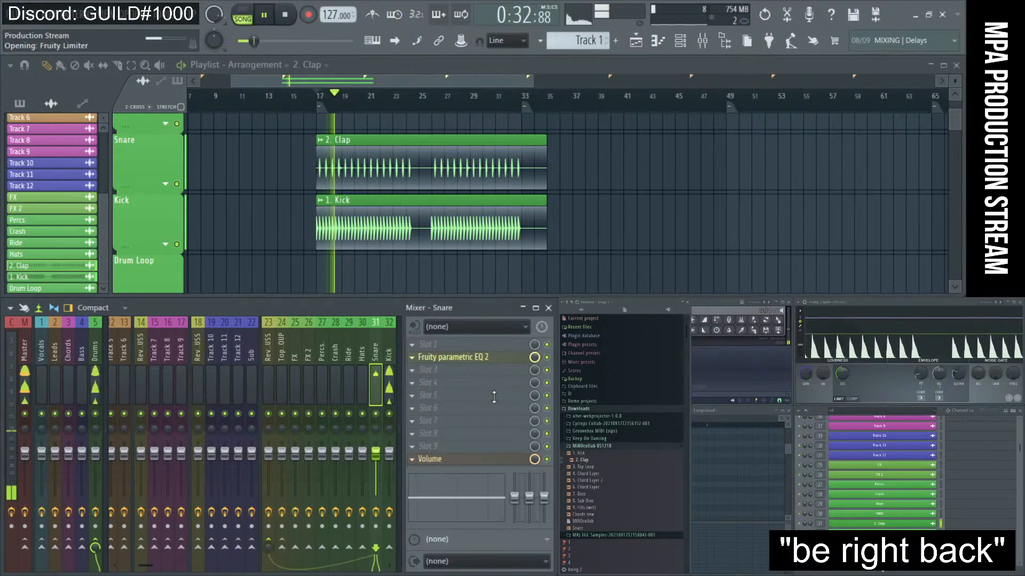
left_click(226, 411)
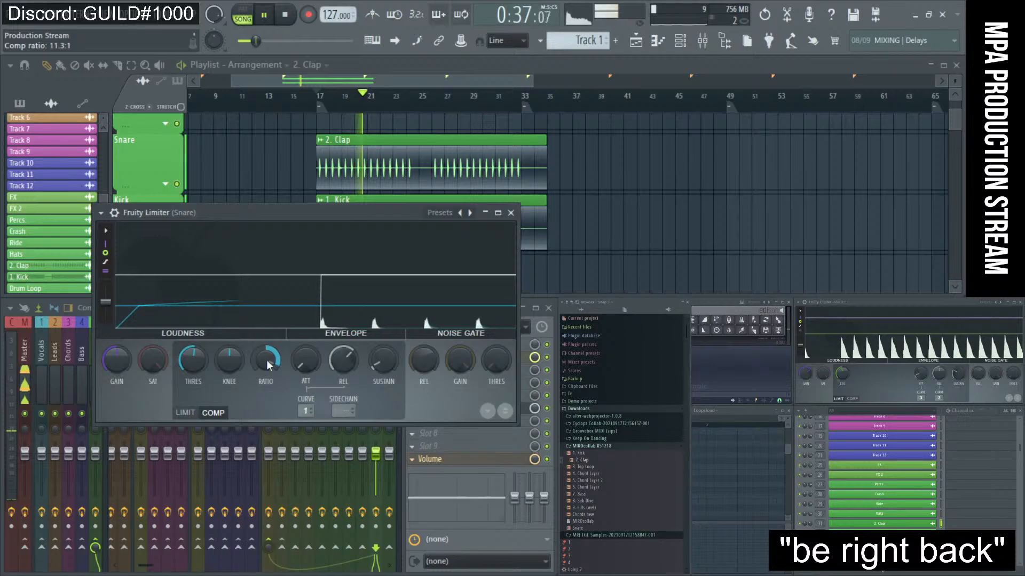
- Set the Snare compressor's threshold to about -32.5 dB and its gain to about 7.1 dB during playback, then close the limiter
left_click_drag(193, 360, 193, 420)
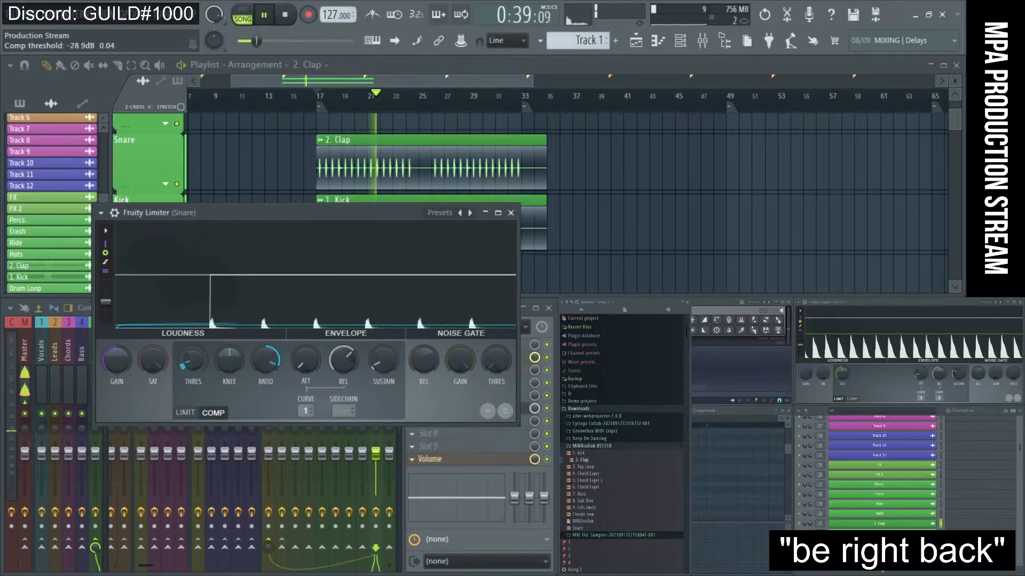
left_click_drag(116, 360, 116, 341)
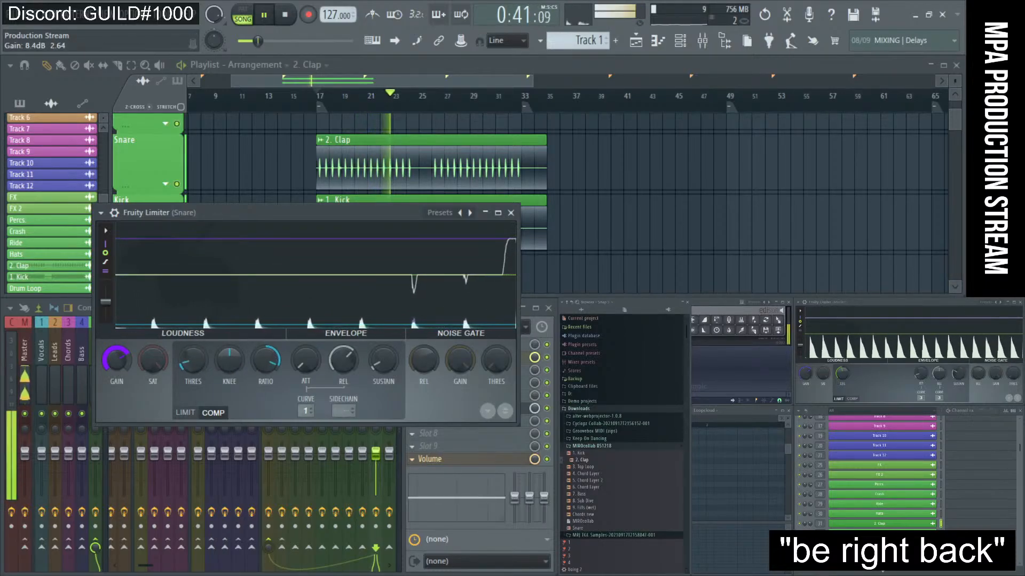
mouse_move(188, 367)
left_mouse_down()
mouse_move(187, 376)
mouse_move(193, 364)
left_mouse_up()
key("space")
key("space")
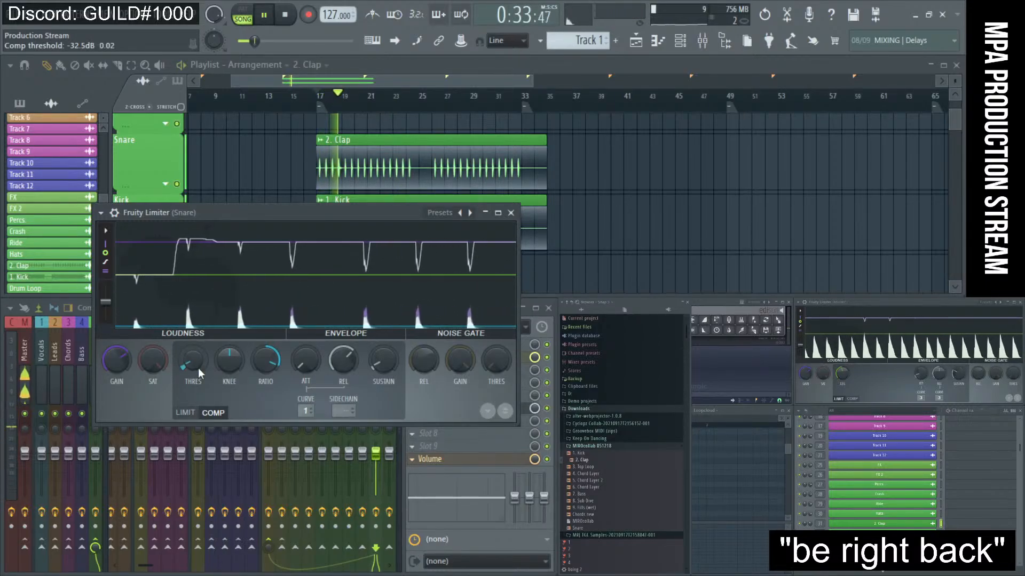
left_click_drag(117, 361, 127, 357)
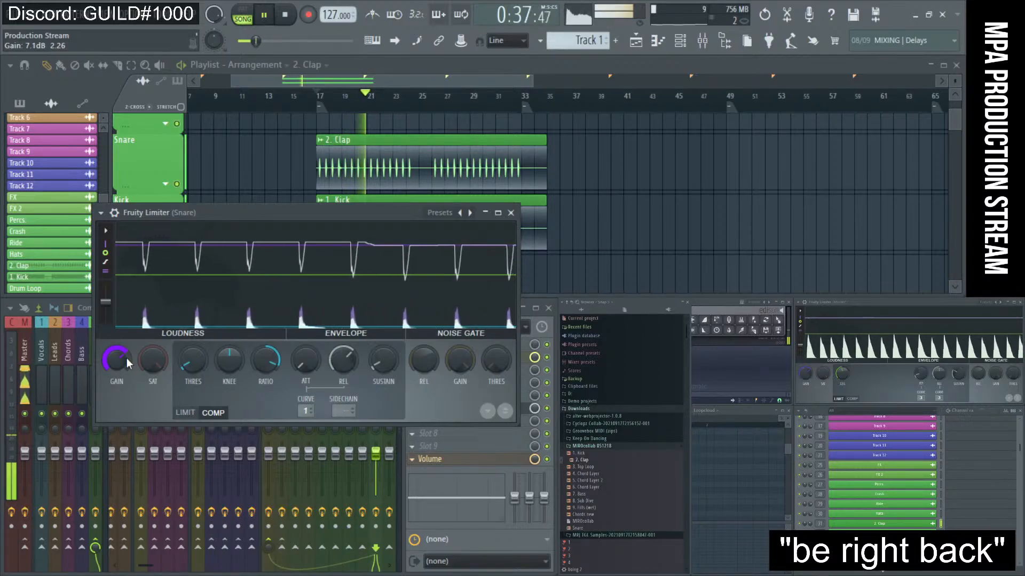
left_click(511, 213)
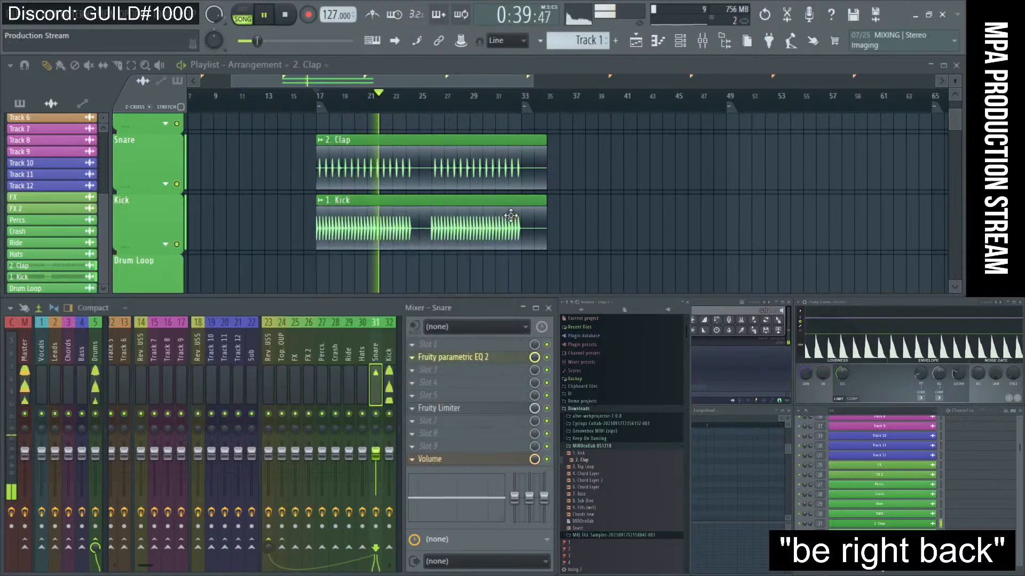
- Stop playback and examine how the Clap clip's transients line up with the Kick hits around bars 20 to 22
key("space")
scroll(363, 218, "up", 4)
scroll(454, 169, "up", 4)
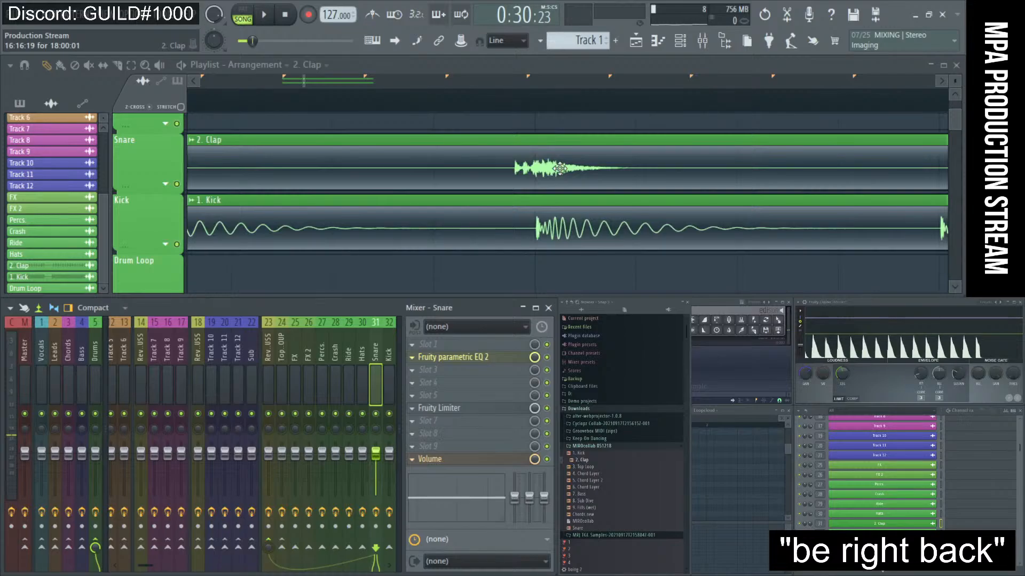
scroll(540, 174, "up", 4)
scroll(540, 174, "down", 3)
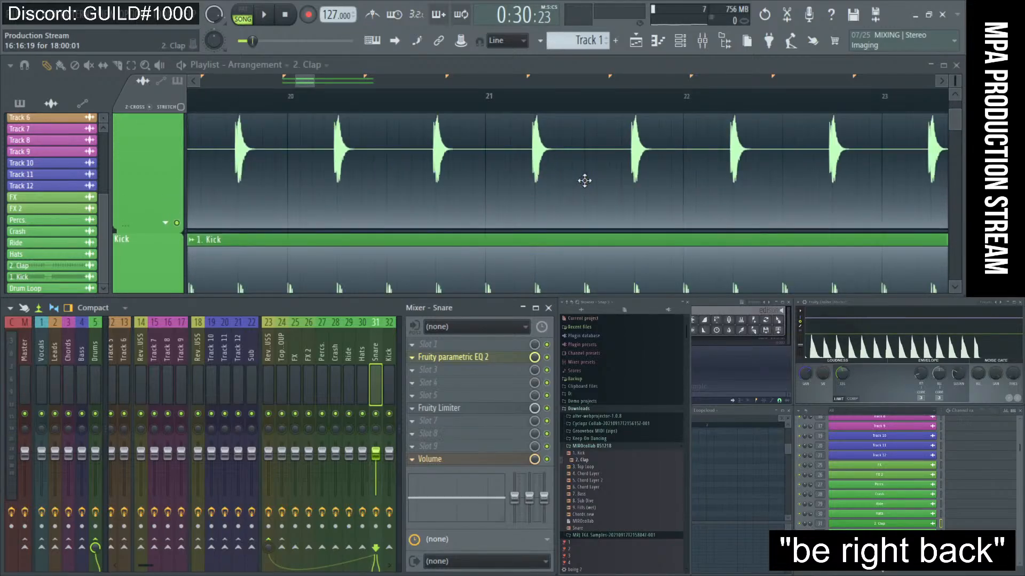
scroll(583, 179, "up", 3)
scroll(587, 187, "up", 1)
scroll(581, 224, "down", 2)
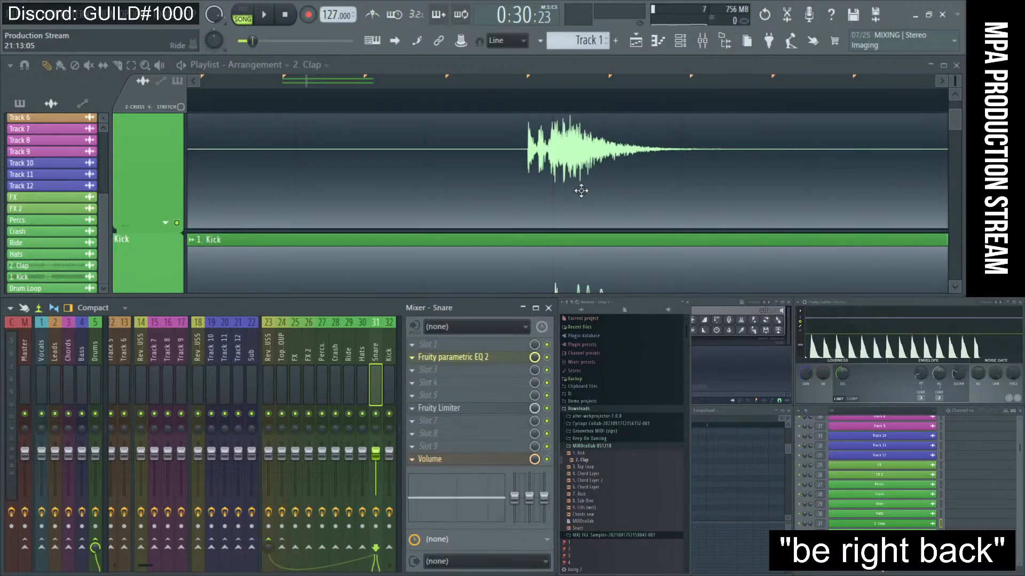
scroll(563, 224, "up", 2)
scroll(566, 187, "down", 2)
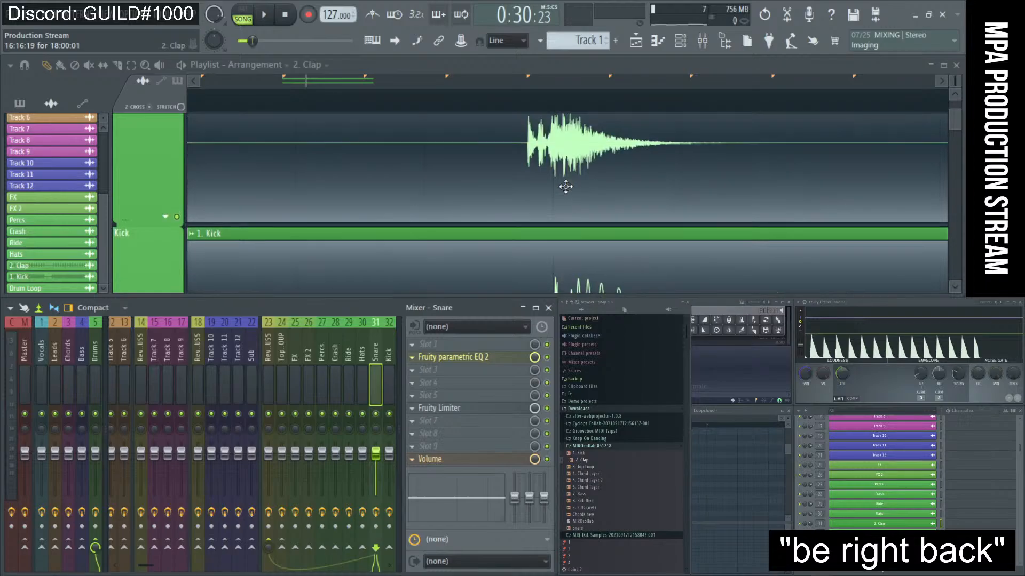
left_click(955, 95)
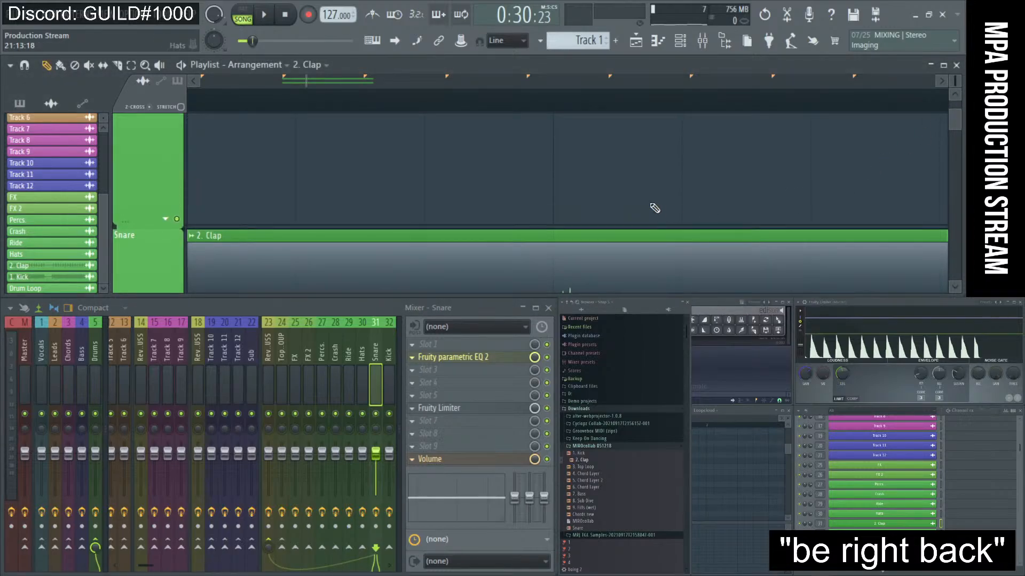
scroll(654, 206, "down", 2)
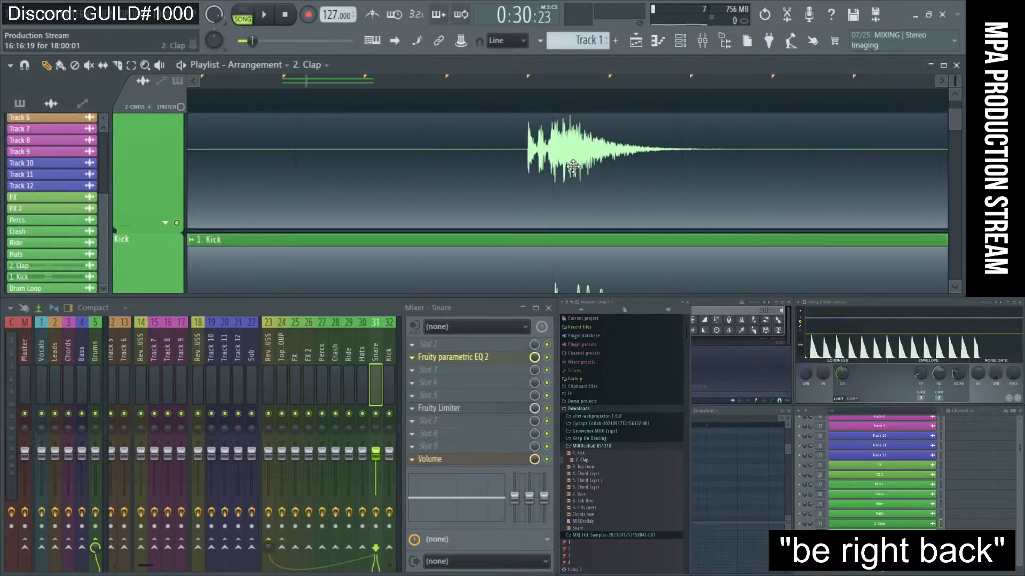
scroll(570, 154, "down", 1)
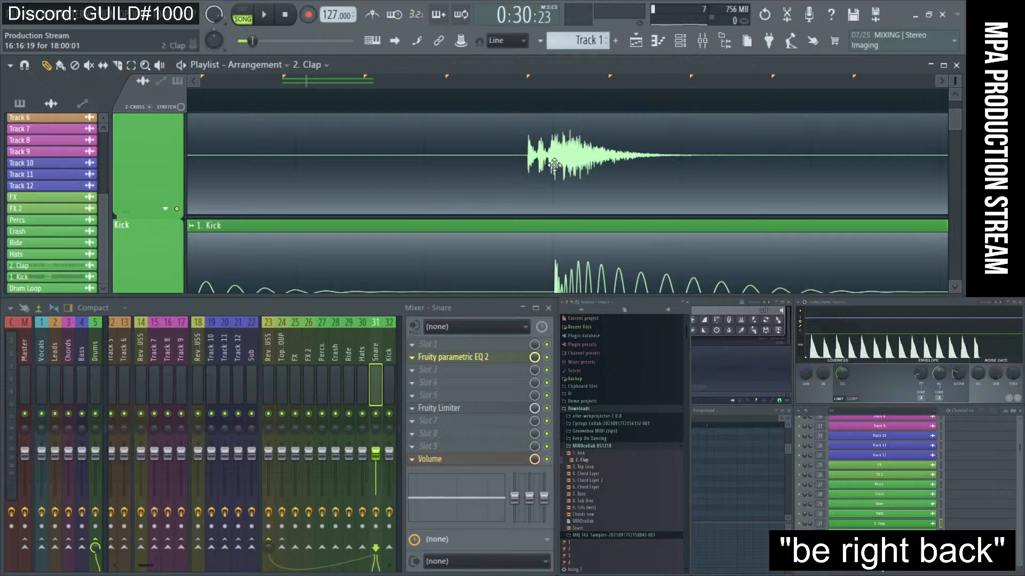
scroll(556, 160, "down", 2)
scroll(555, 159, "up", 1)
scroll(527, 161, "down", 10)
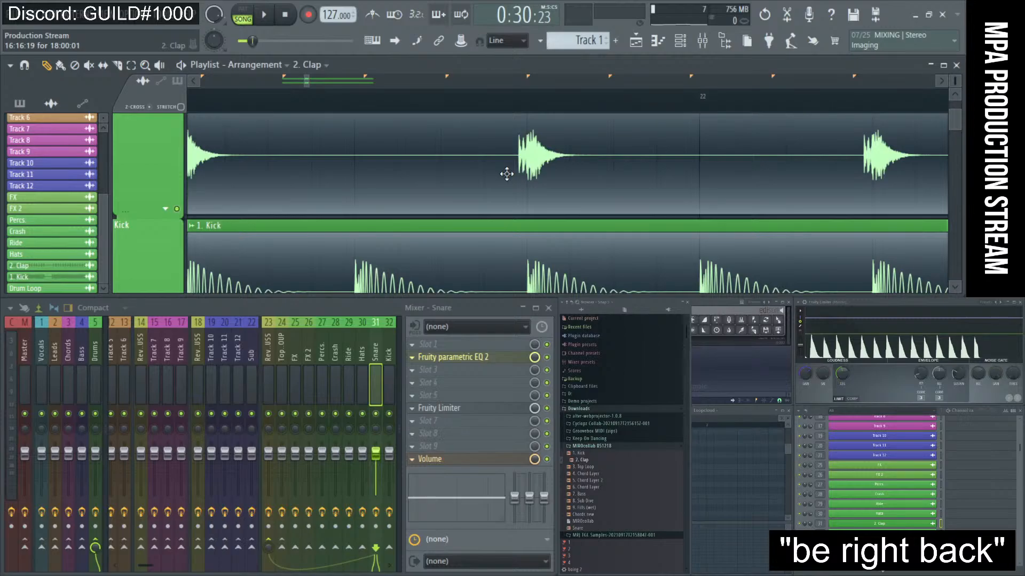
- Reopen the Snare track's Fruity Limiter, set the compressor threshold to about -32.0 dB during playback, and close the limiter
left_click(475, 408)
key("space")
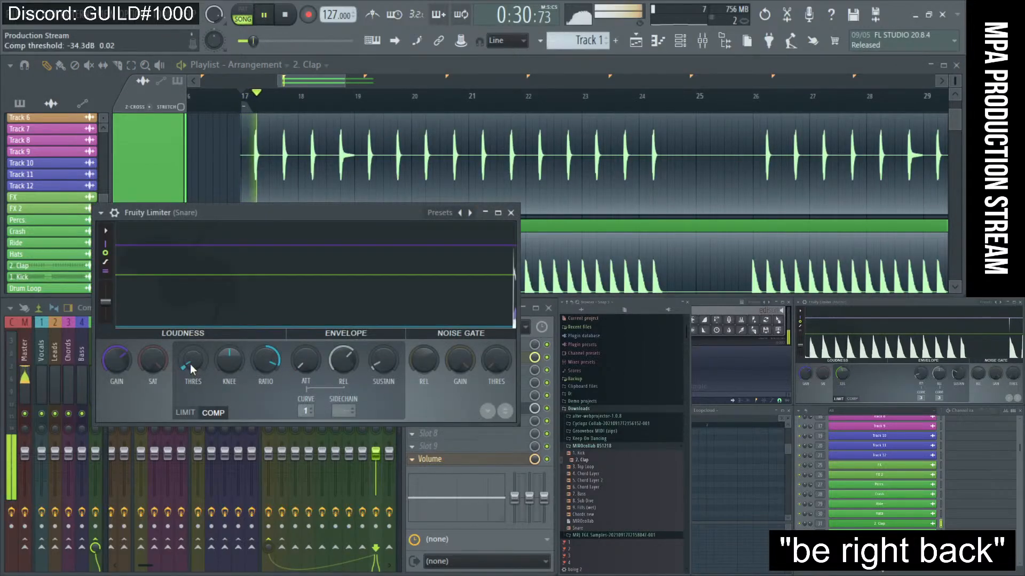
left_click_drag(193, 360, 194, 364)
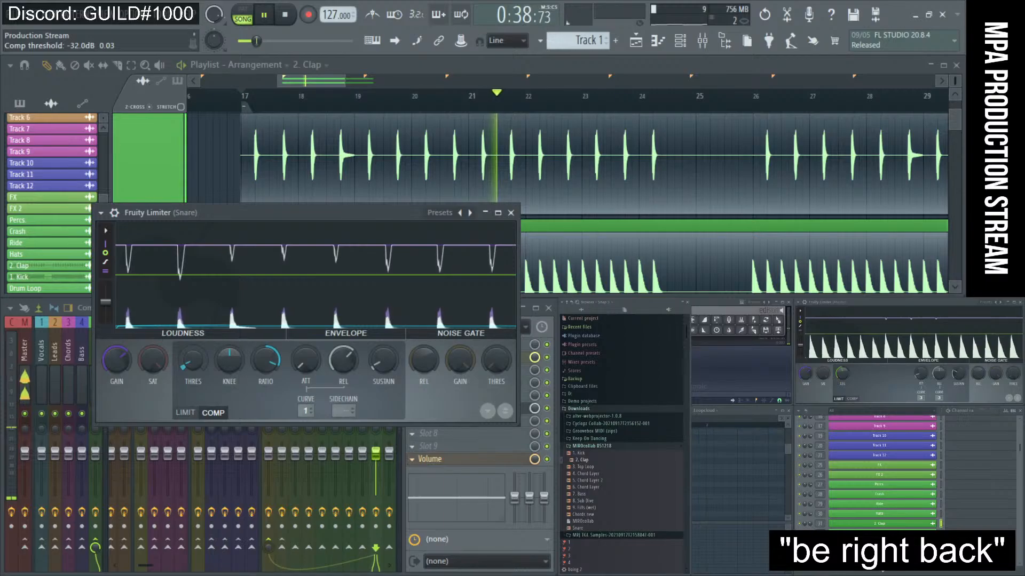
left_click(511, 213)
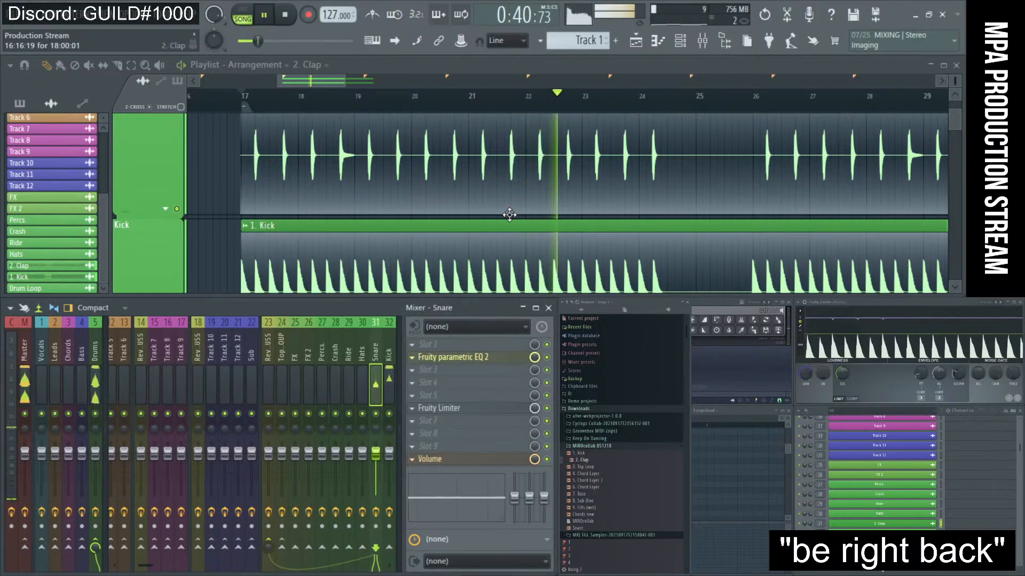
- Replay from bar 17, lower the Kick mixer track's volume to about 92% (-1.9 dB), then stop and show the whole arrangement
key("space")
key("space")
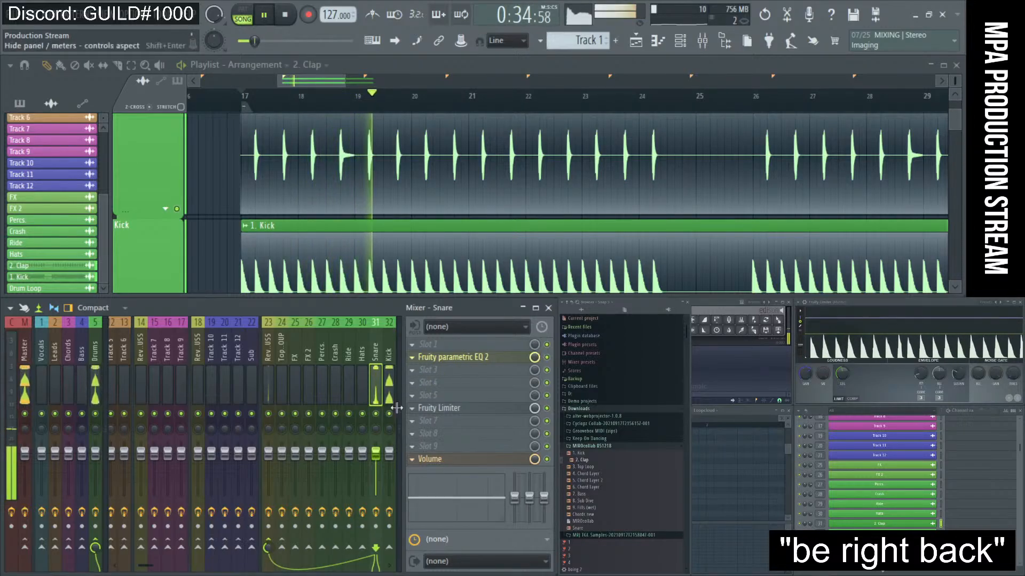
left_click(390, 458)
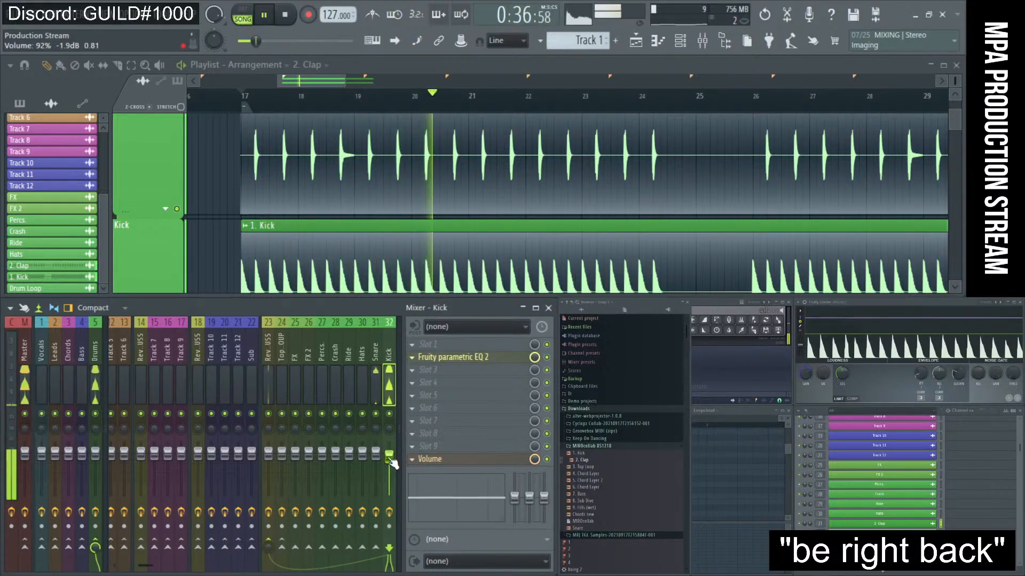
left_click_drag(390, 459, 389, 458)
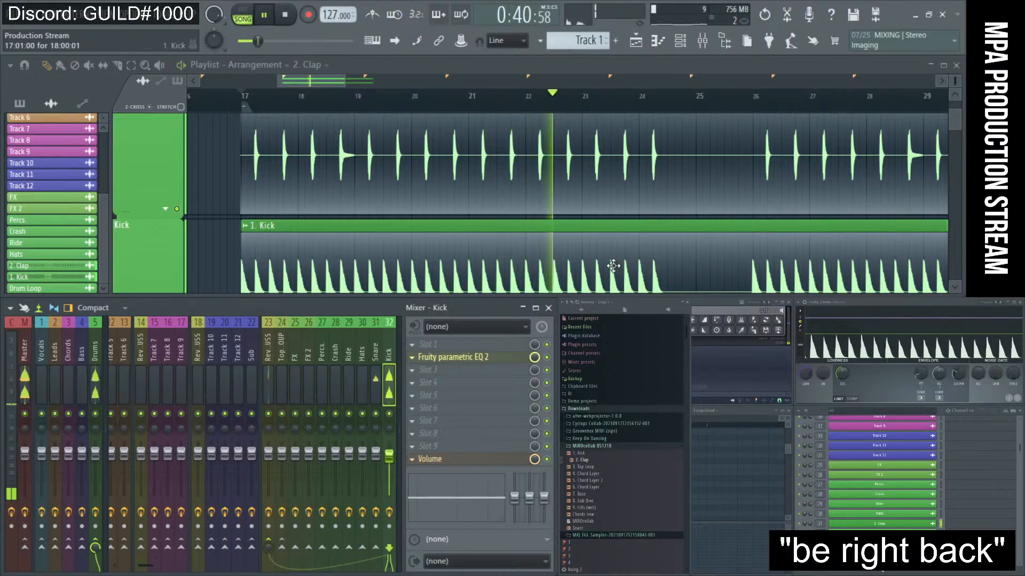
key("space")
right_click(603, 234, "ctrl")
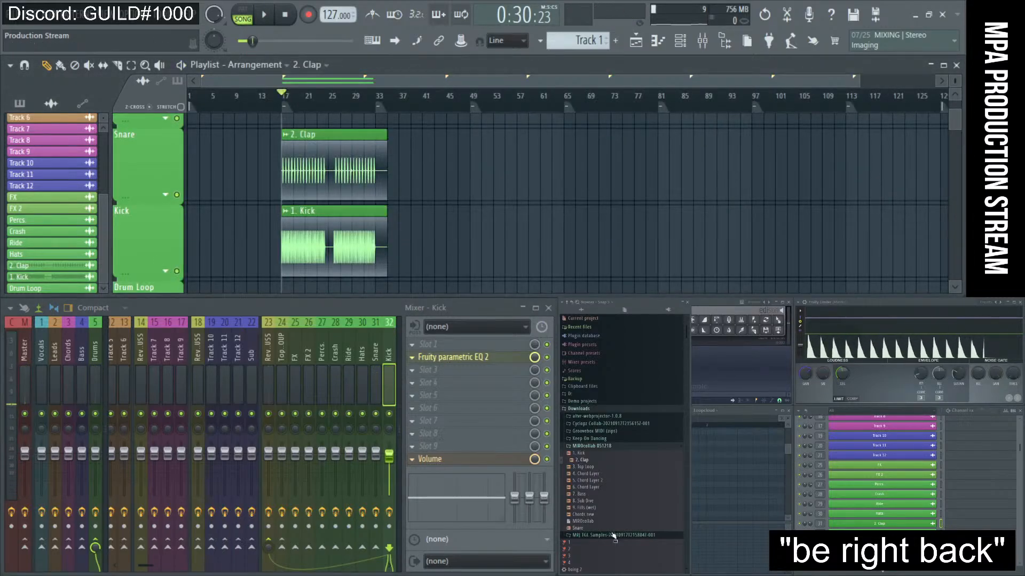
- Switch to Discord's direct messages and send "what are you up to?" in the conversation containing the shared kick sample
key("alt+Tab")
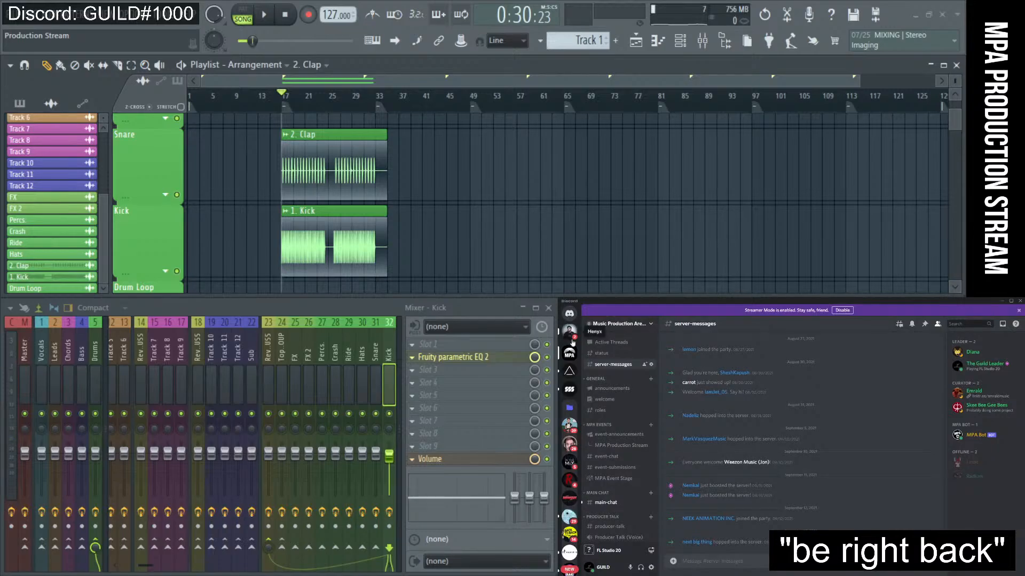
left_click(569, 313)
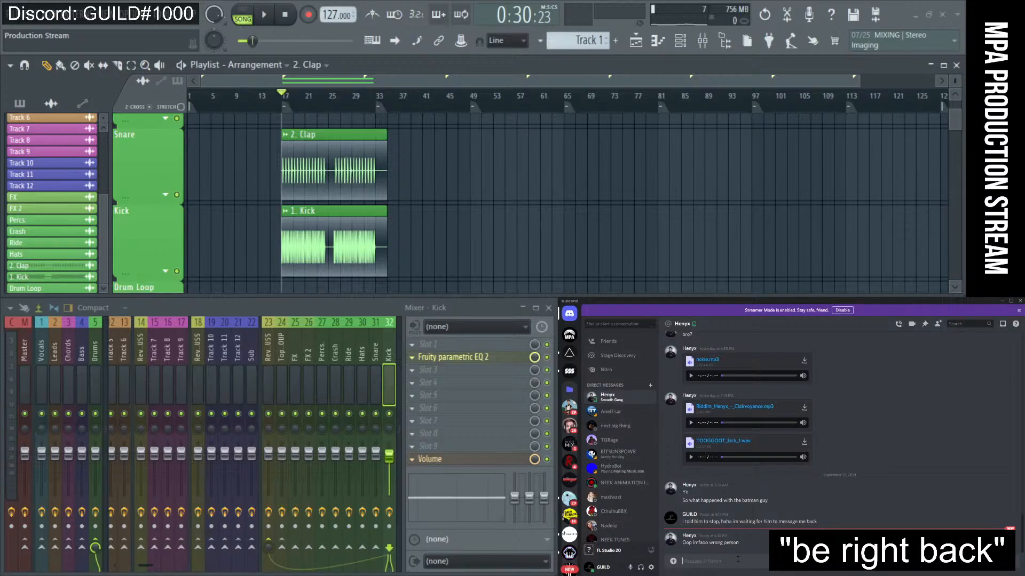
type("what are yuou")
type("ou")
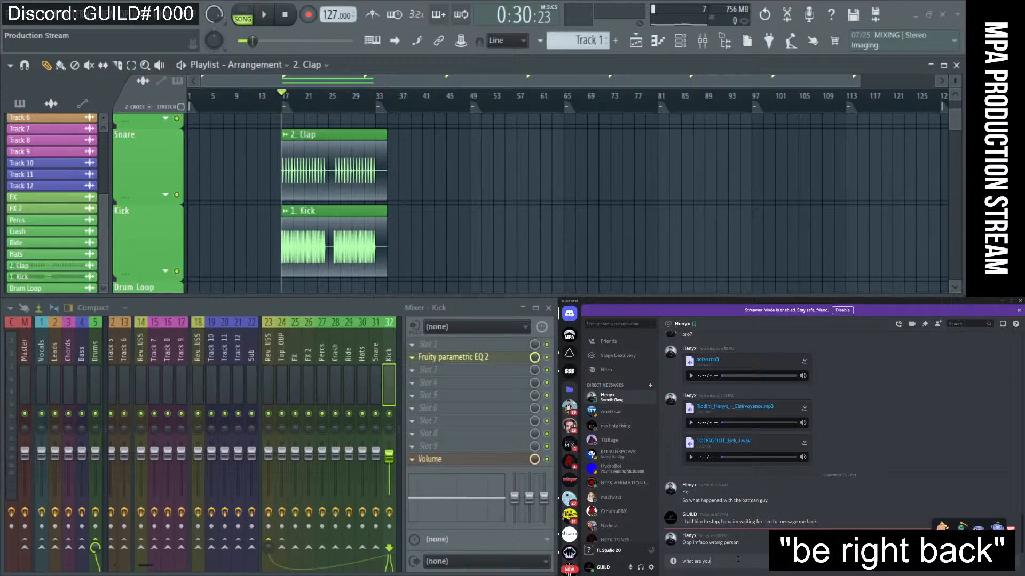
type(" up to?")
key("Return")
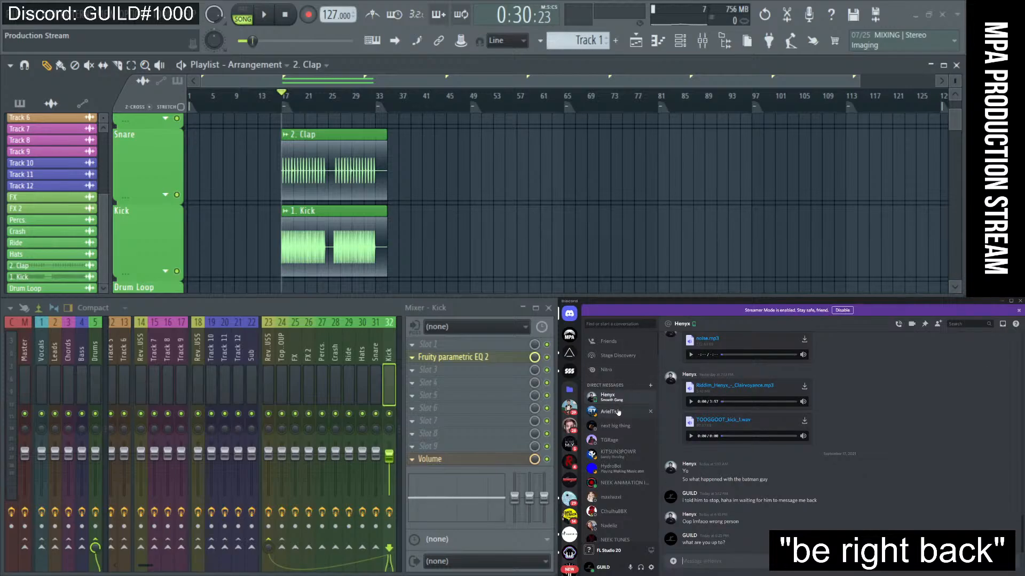
- Open the conversation about the shared samples folder and send a short greeting followed by "what are you up to?"
scroll(619, 413, "down", 3)
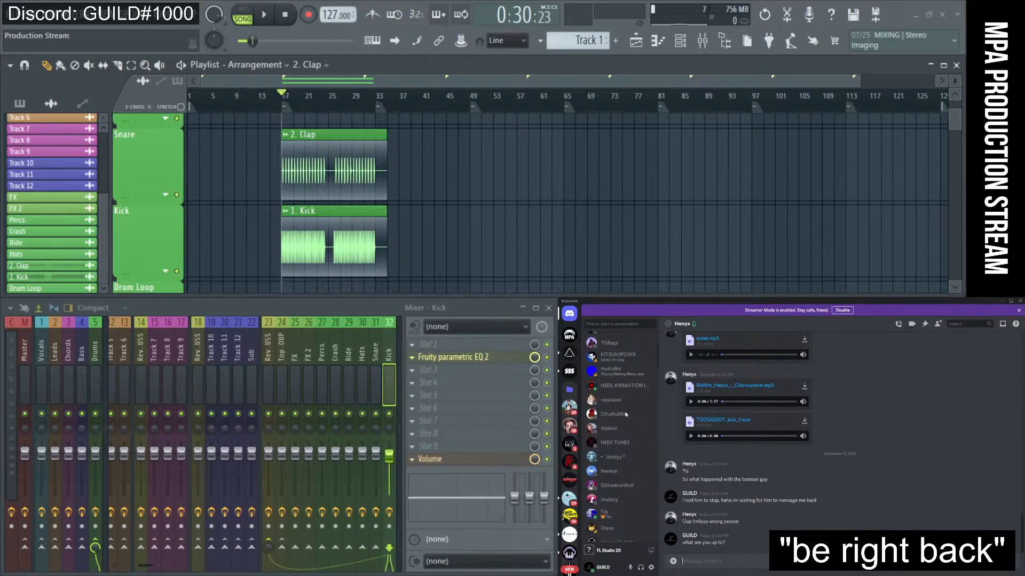
scroll(625, 414, "up", 2)
left_click(625, 418)
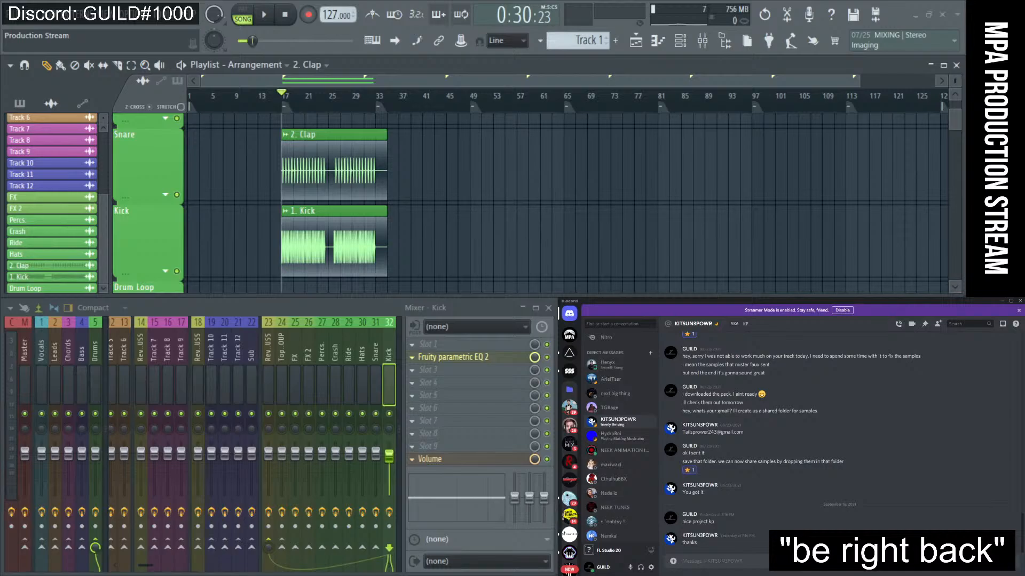
type("sup kp")
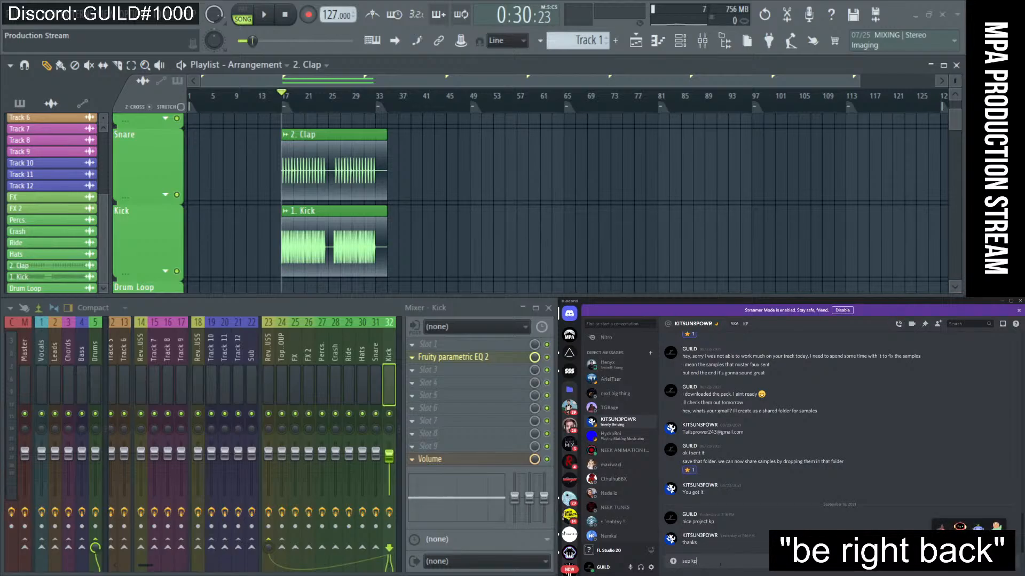
key("Return")
type("what are")
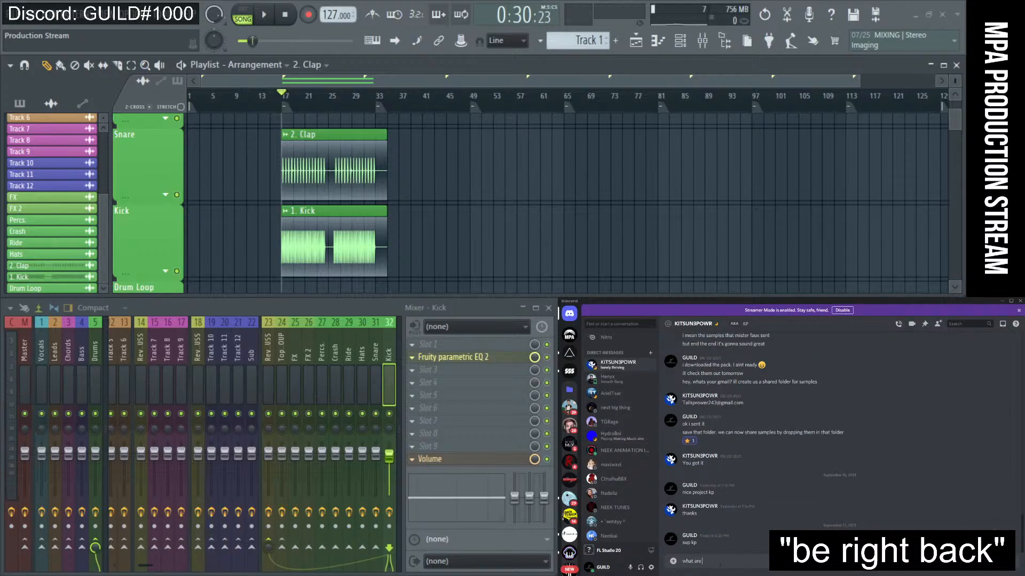
type(" you up to?")
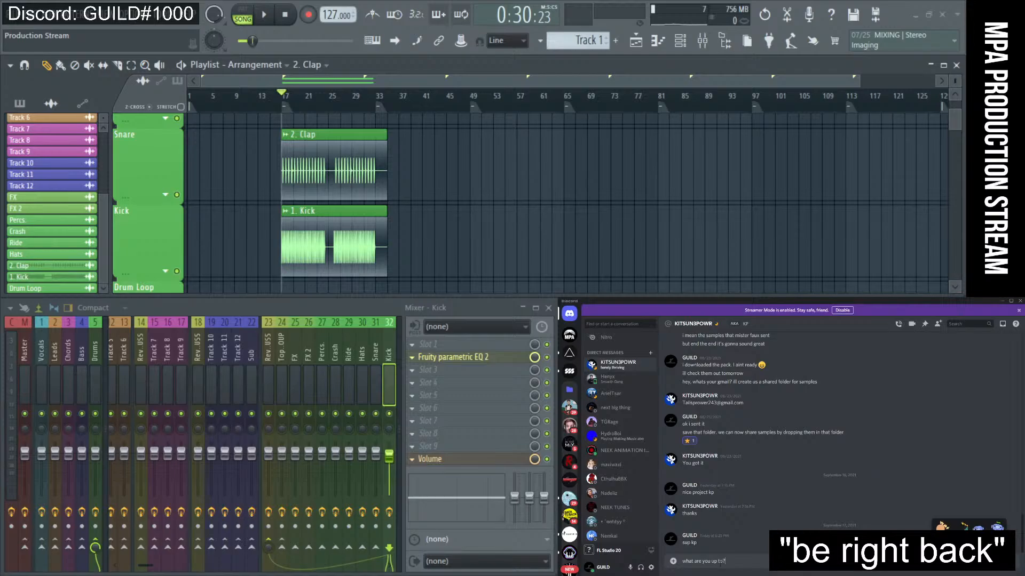
key("Return")
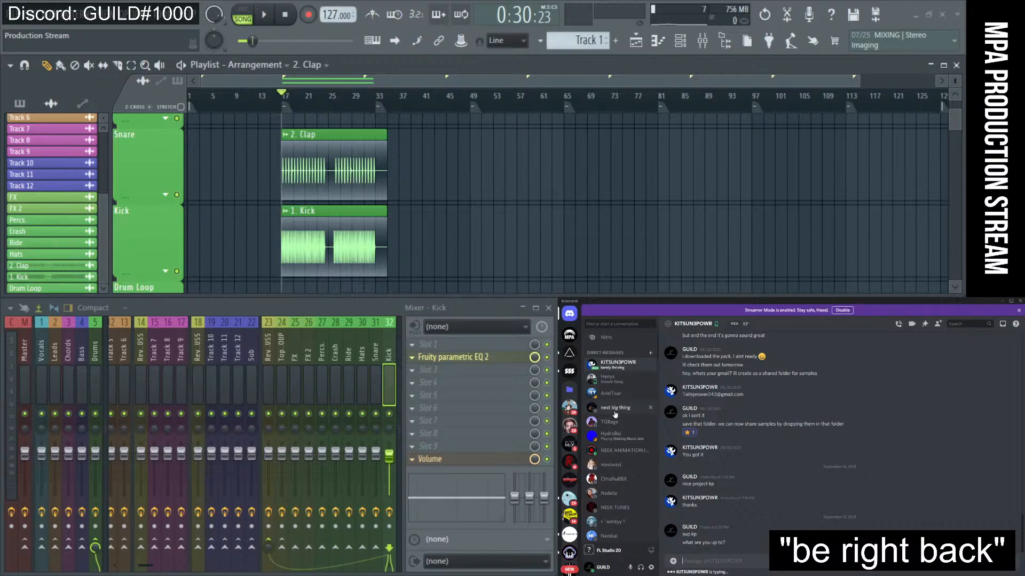
- Send NEEK ANIMATION INC. a direct message with a greeting and "what are you up to?"
left_click(608, 450)
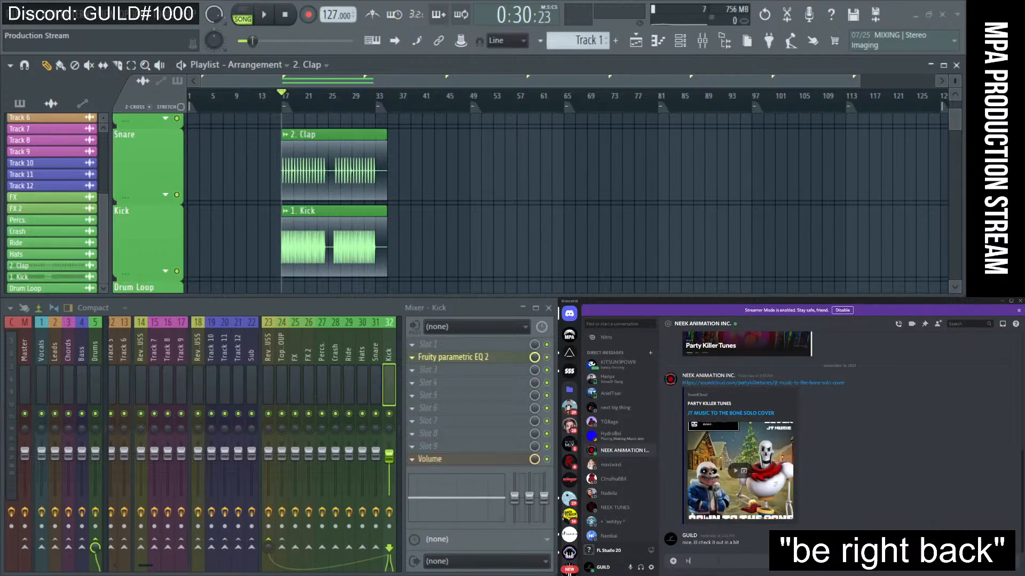
type("hi neek. what are you")
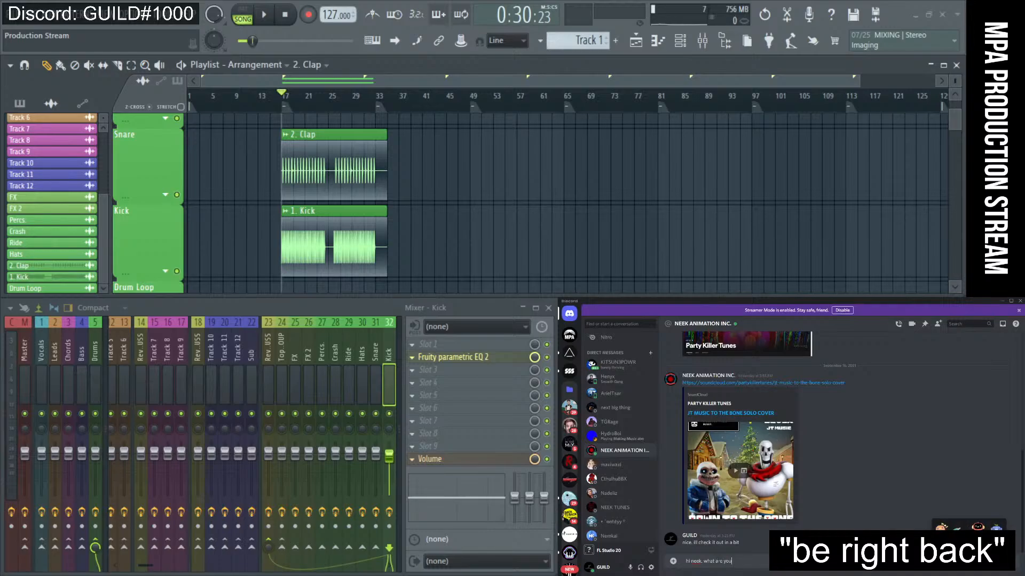
type(" up to?")
key("Return")
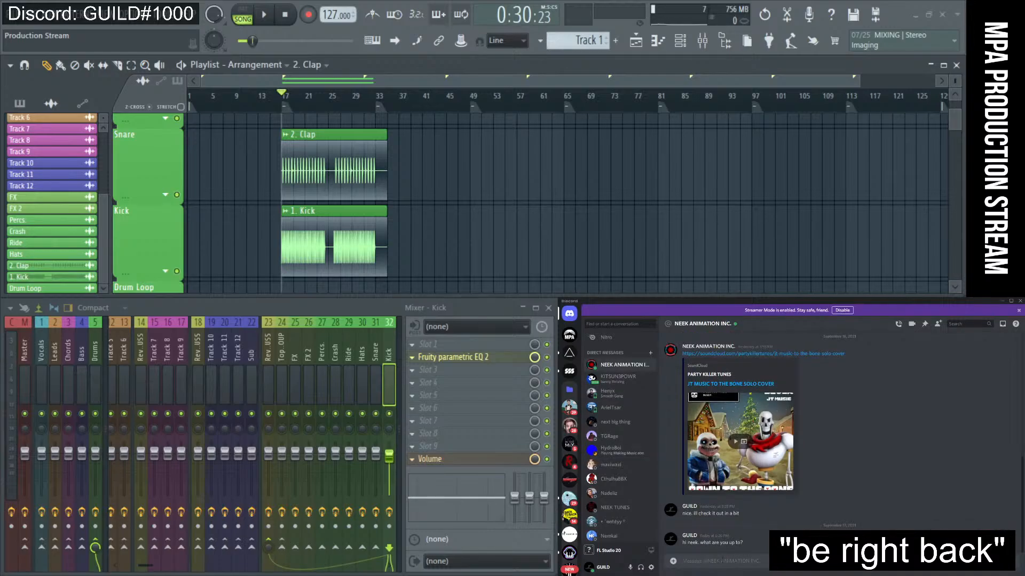
- Open the conversation with the contact who shared the 160 bpm remix and send a greeting with "im stoked for that collab"
left_click(614, 450)
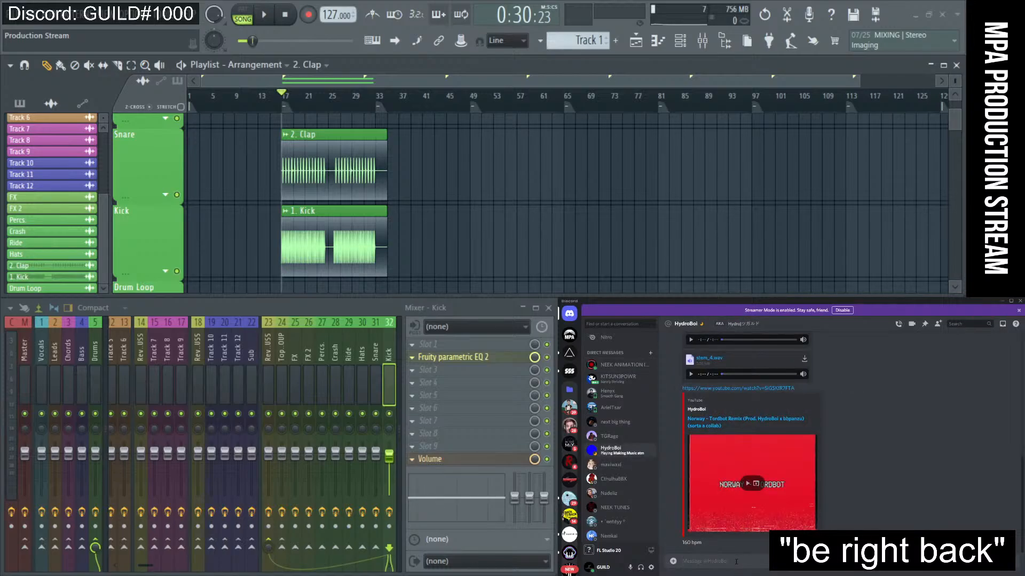
type("hi hy")
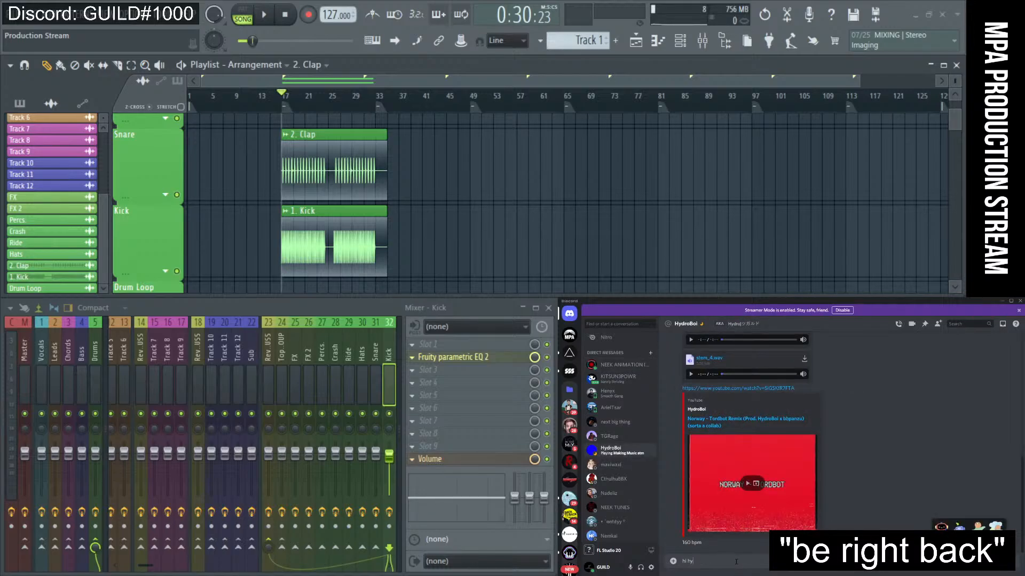
type("dro. im stoked for that c")
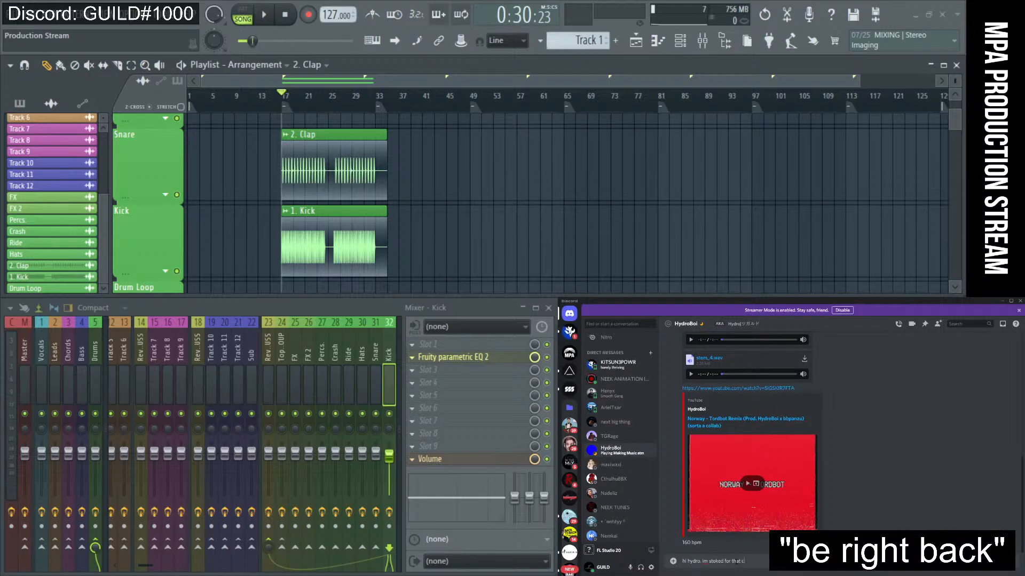
type("ollab")
key("Return")
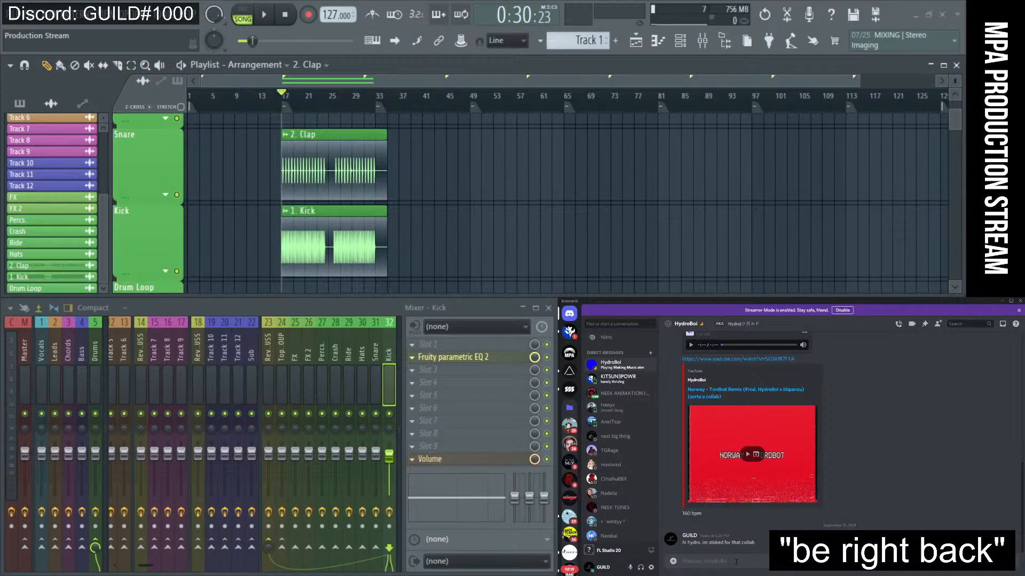
- Open the unread message from the contact back from a day out and reply "nice.", "we just streaming. looking for people to join" and "haha"
left_click(570, 332)
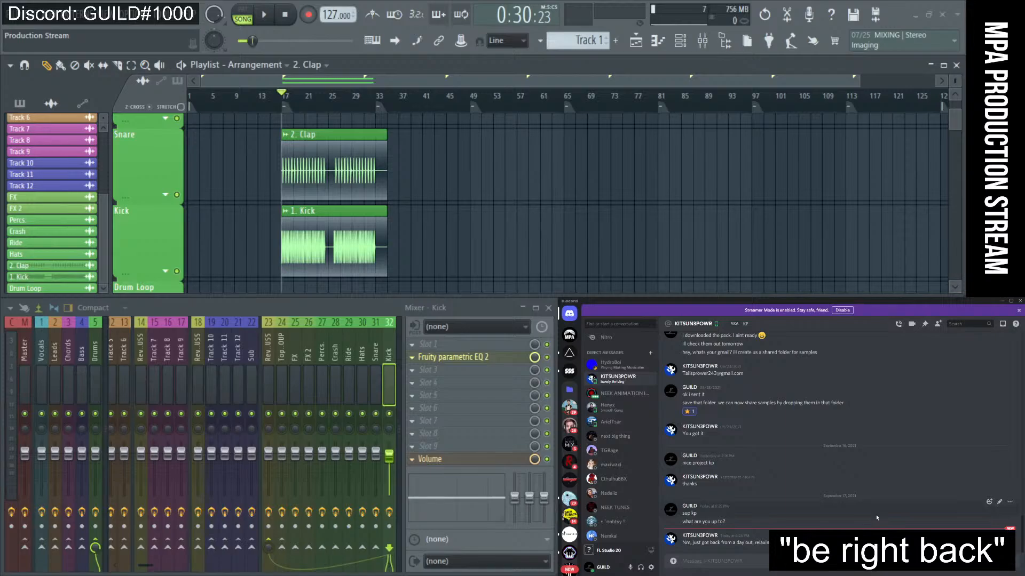
type("nice")
key("Return")
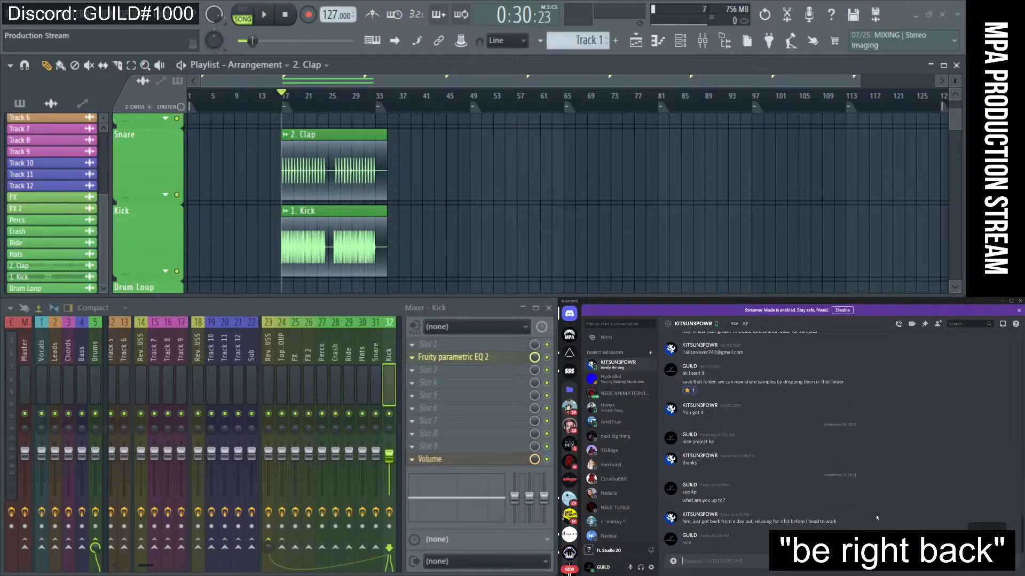
type("we just streaming")
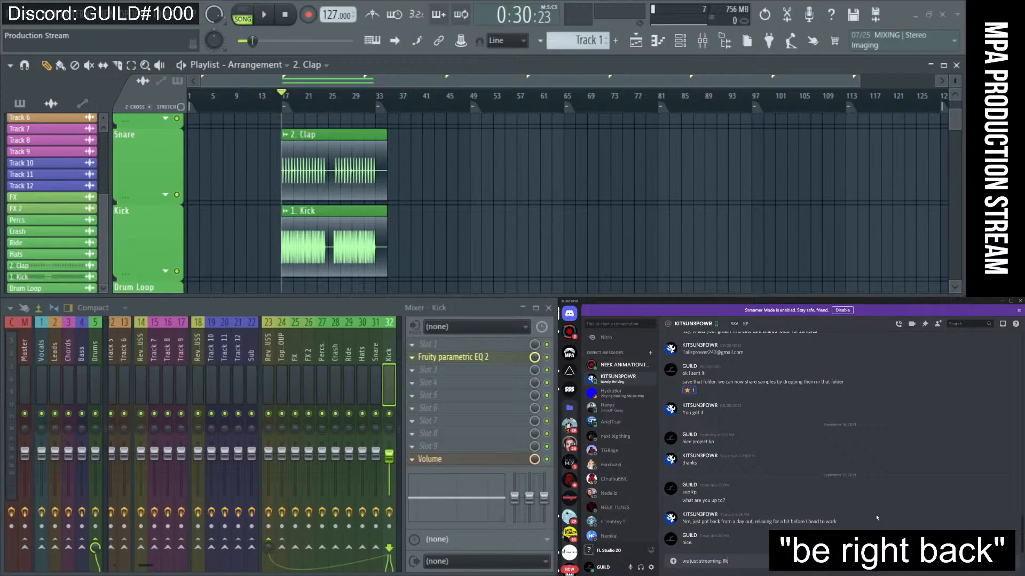
type(". looking for people to")
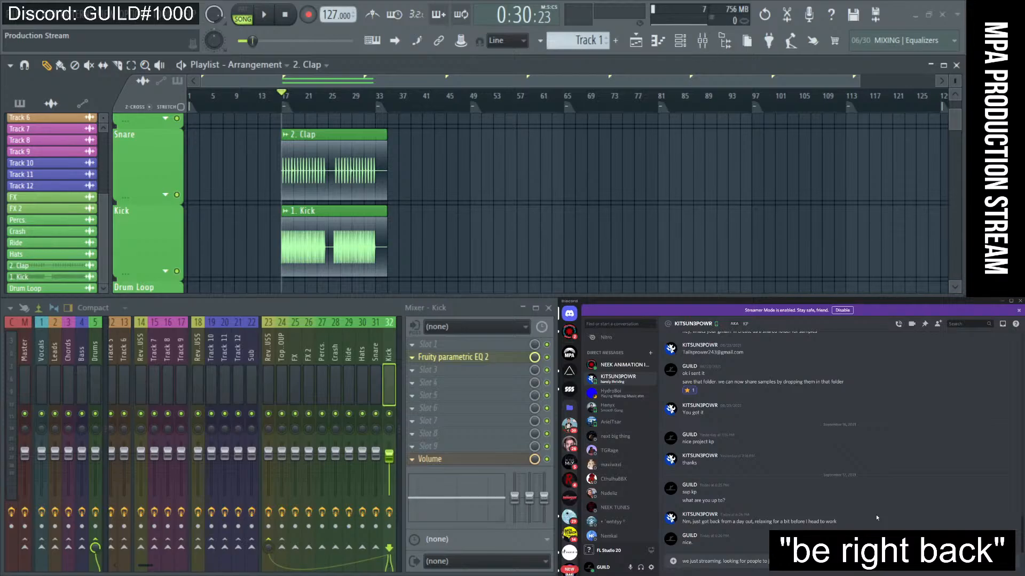
key("Return")
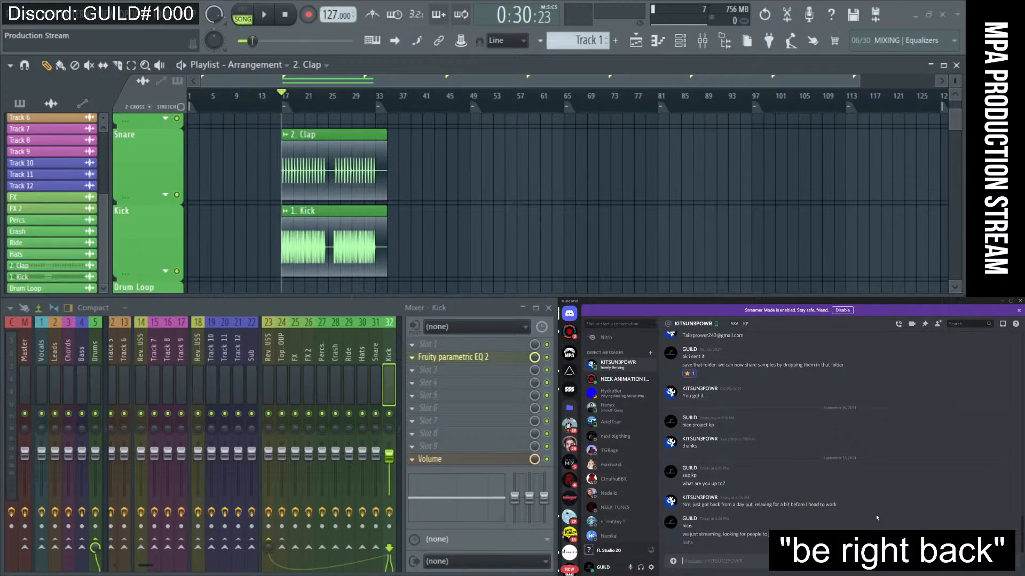
- Reply to NEEK ANIMATION INC. with "nice. we streaming" and "stream is feeling a little dead today. haha"
left_click(570, 332)
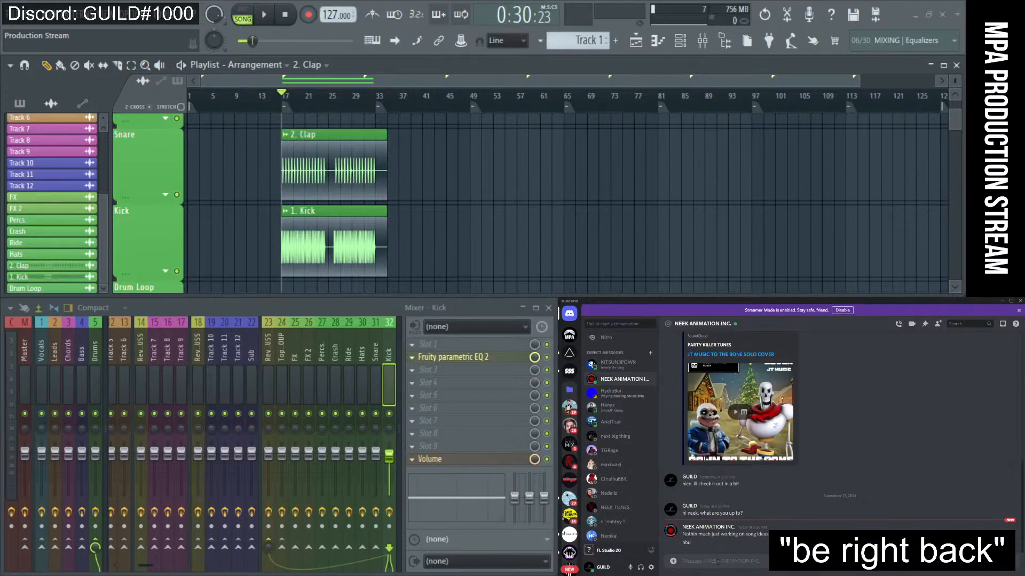
type("nl")
type("ce. we streaming")
key("Return")
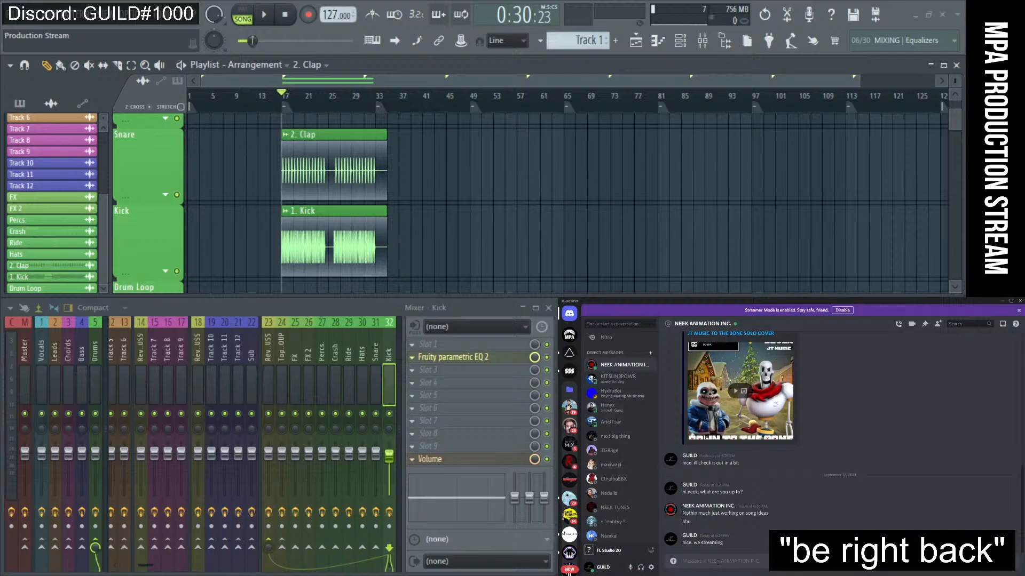
type("stream is feeling a little dead today. haha")
key("Return")
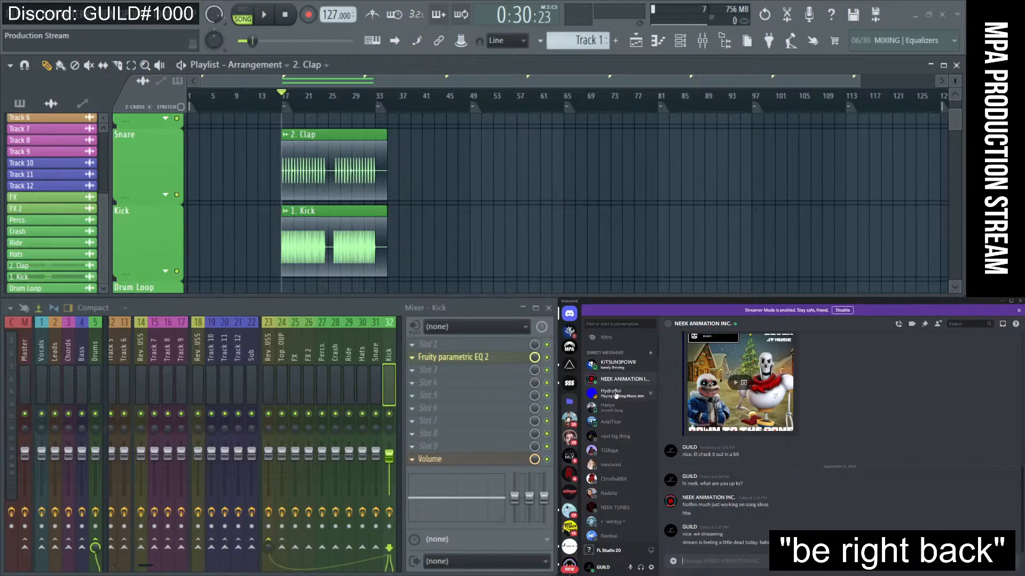
- Open the conversation with the contact offering to jump on for a little bit and reply "cool"
left_click(616, 369)
left_click(615, 380)
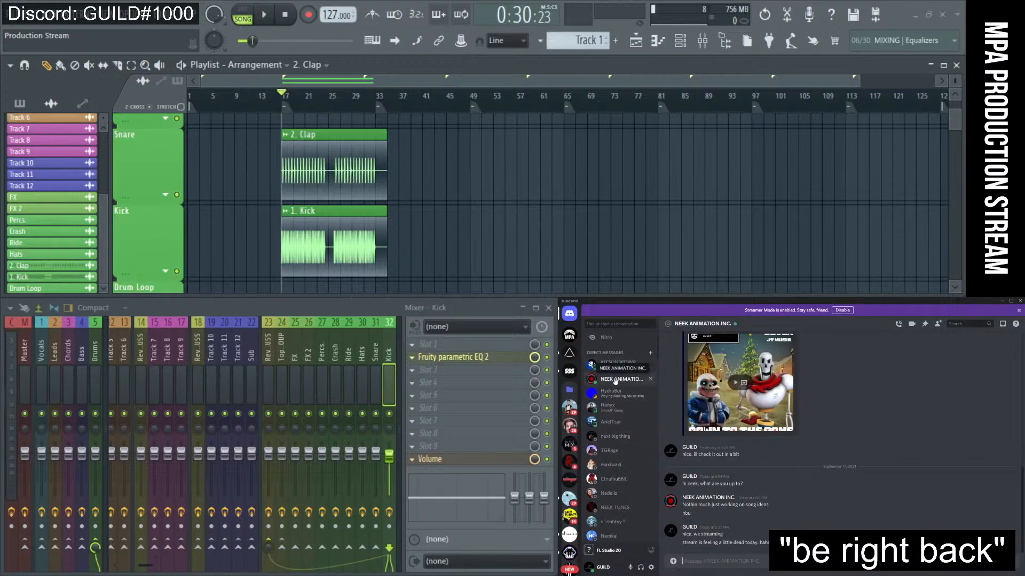
left_click(614, 372)
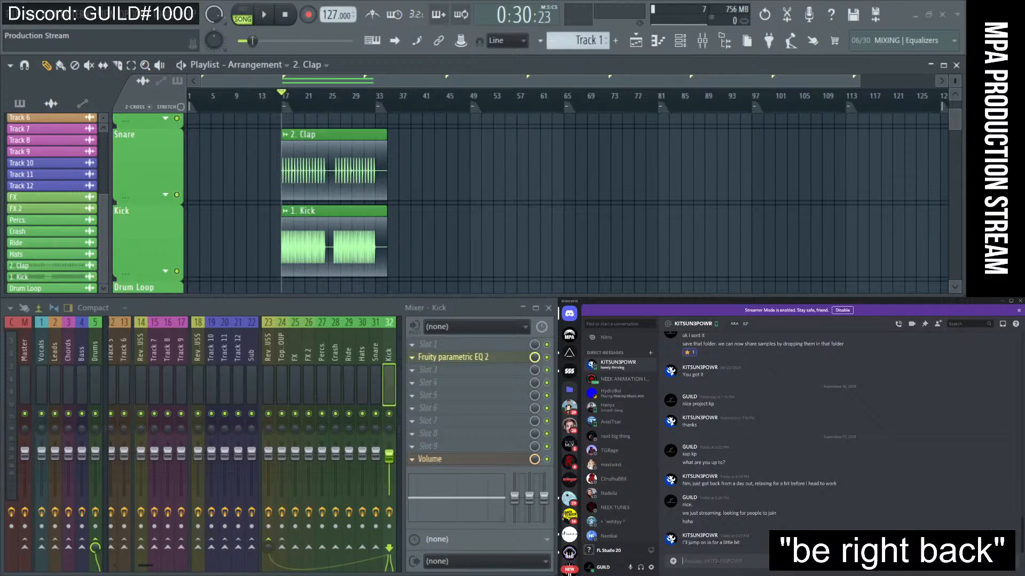
type("cool")
key("Return")
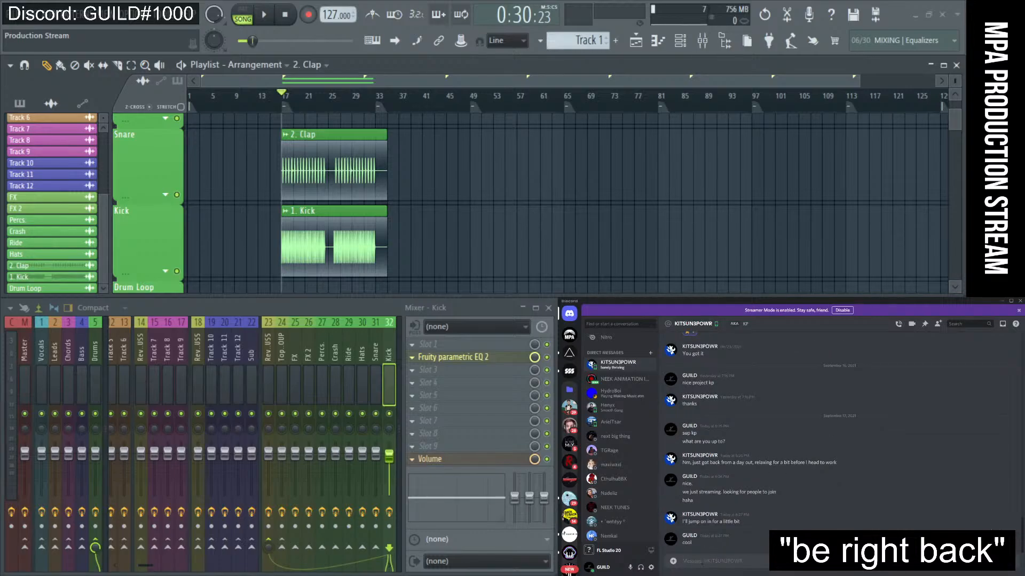
left_click(610, 366)
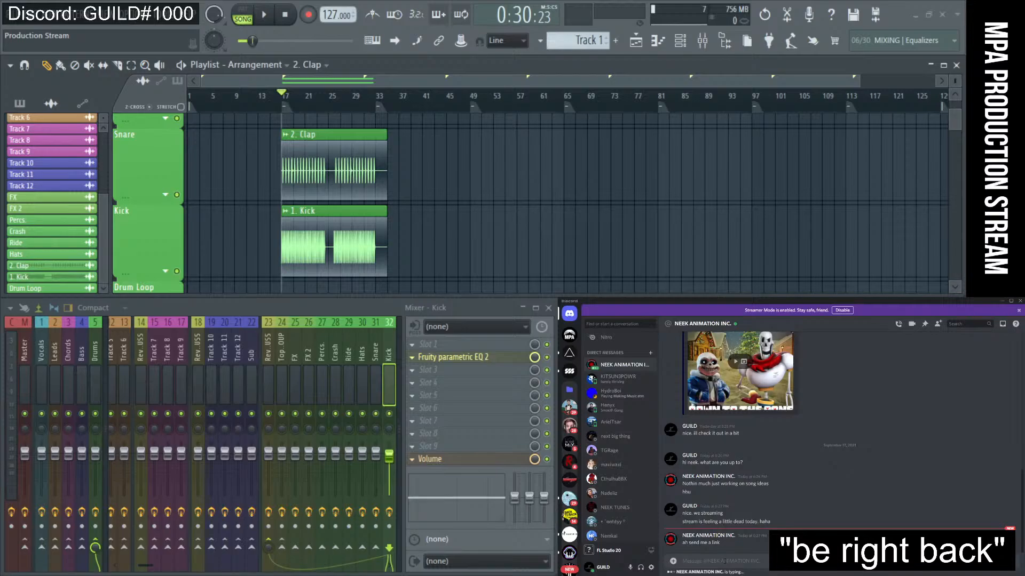
type("https://twich")
key("BackSpace")
type("cproductionarena")
key("Return")
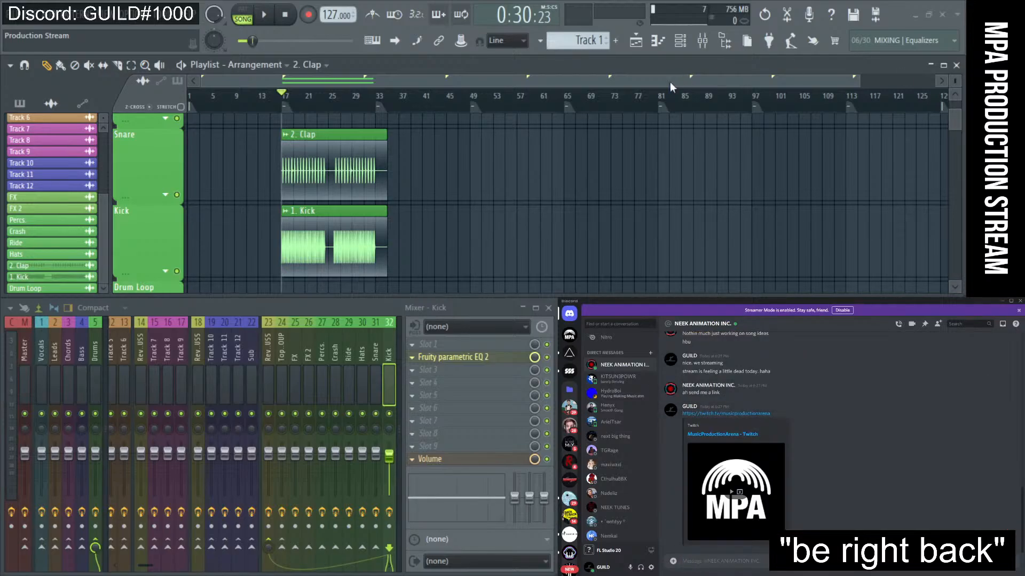
scroll(812, 491, "up", 1)
scroll(811, 491, "up", 2)
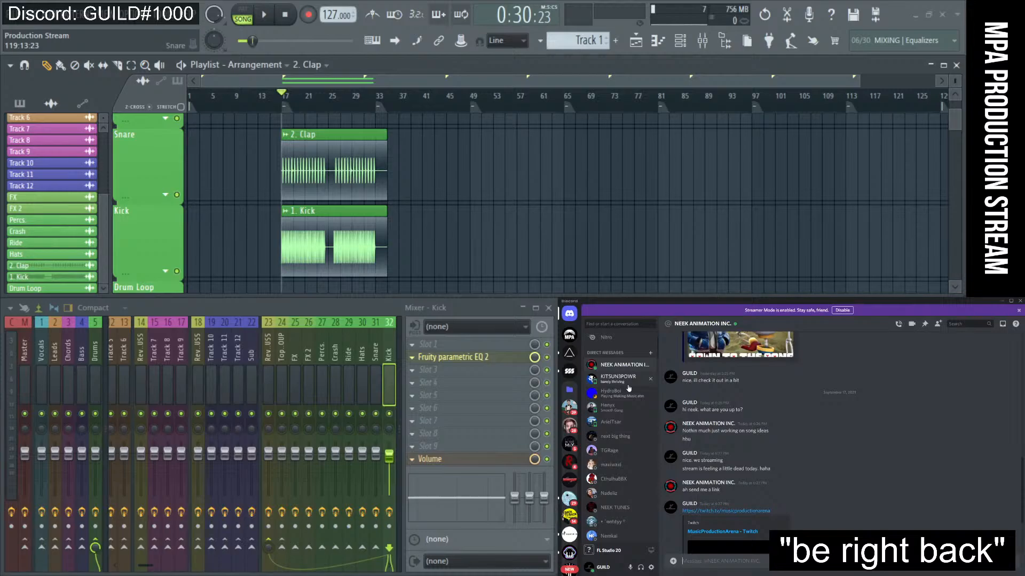
left_click(1001, 301)
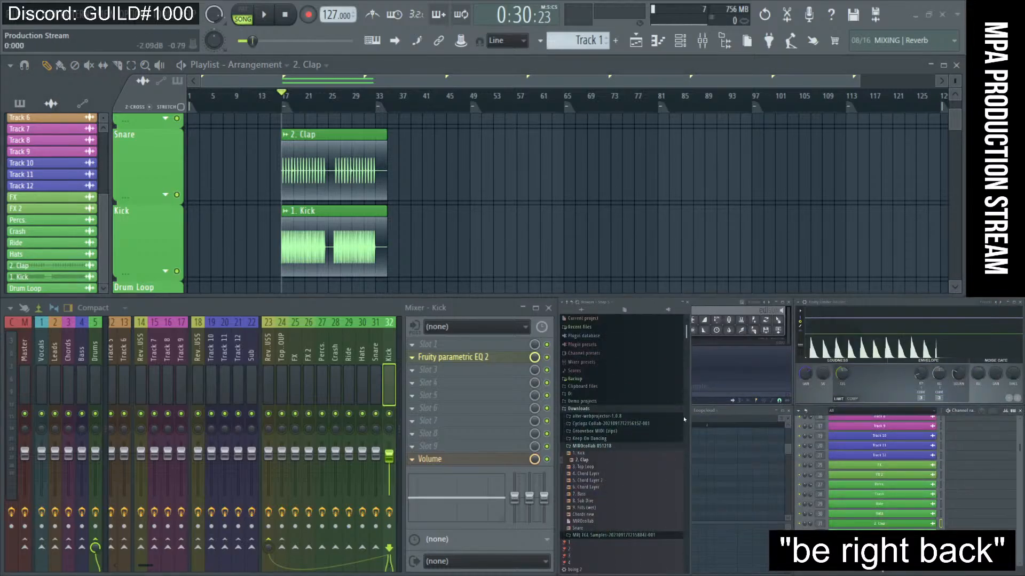
right_click(491, 179, "ctrl")
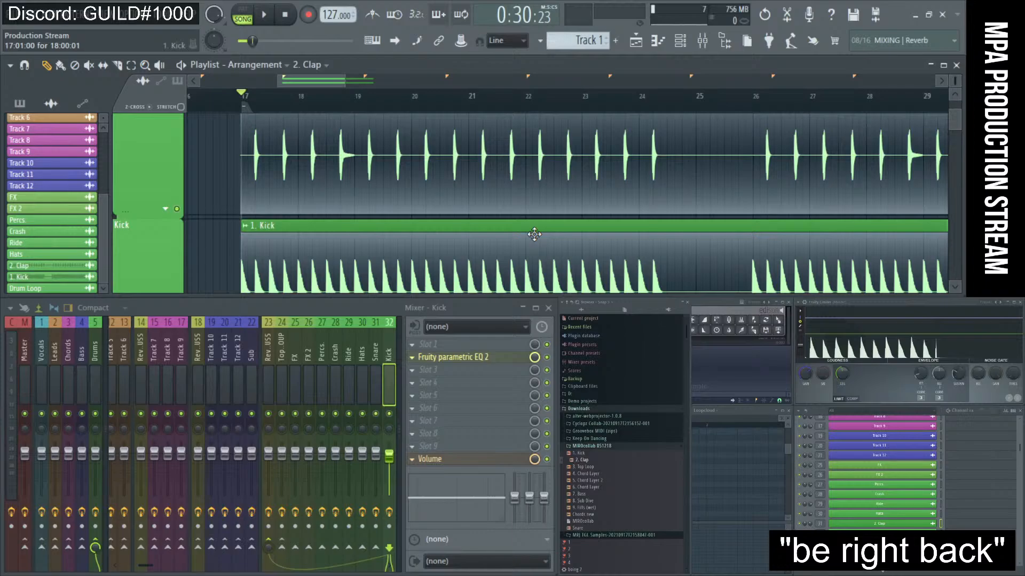
scroll(518, 228, "down", 3)
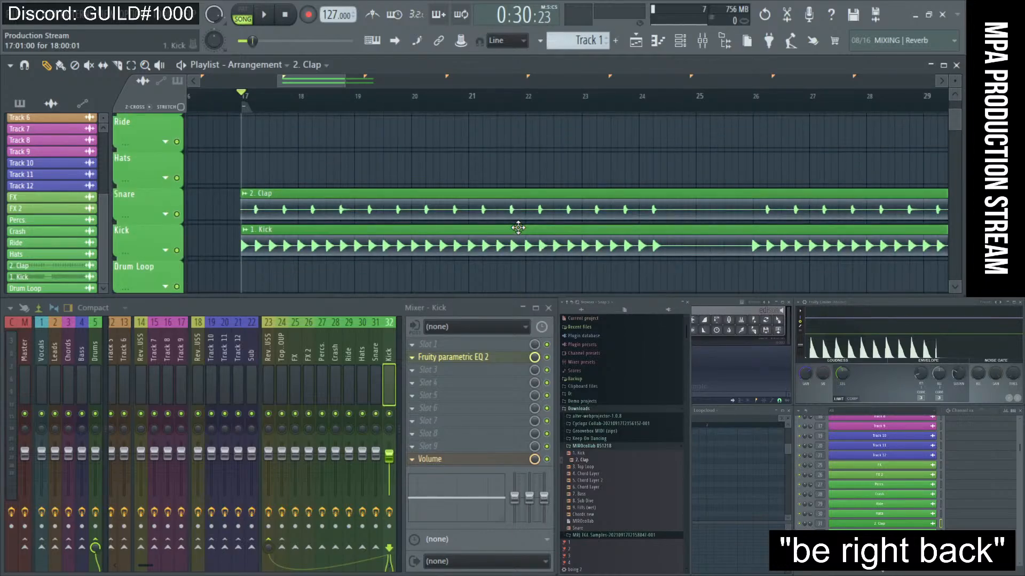
right_click(518, 228, "ctrl")
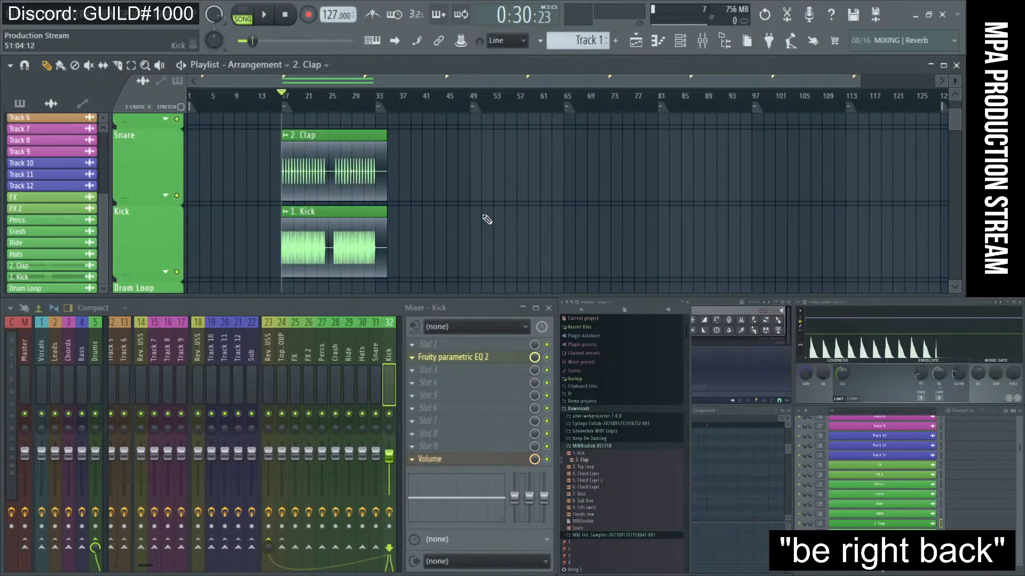
scroll(486, 218, "down", 2)
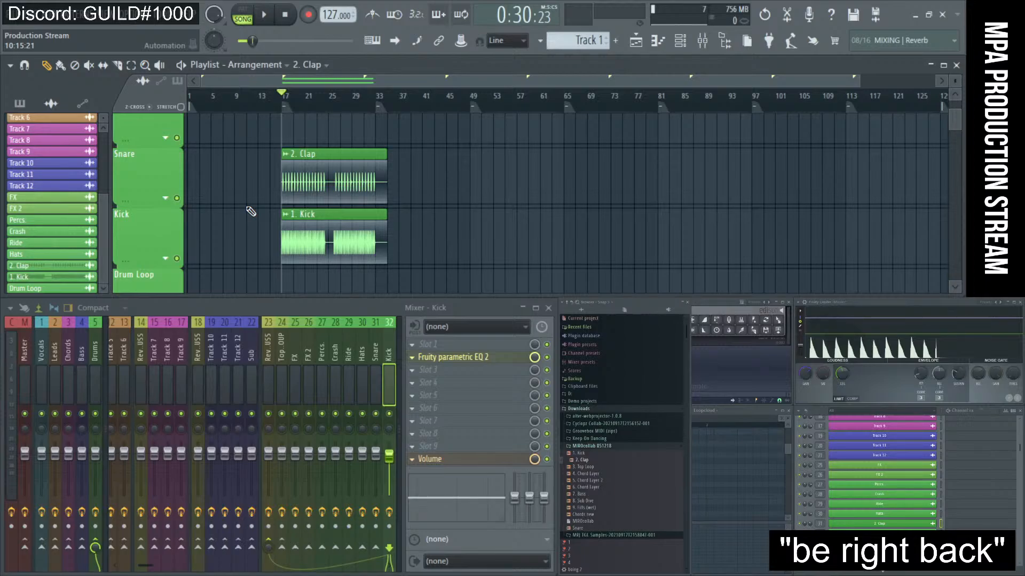
scroll(251, 212, "down", 2)
scroll(251, 211, "up", 3)
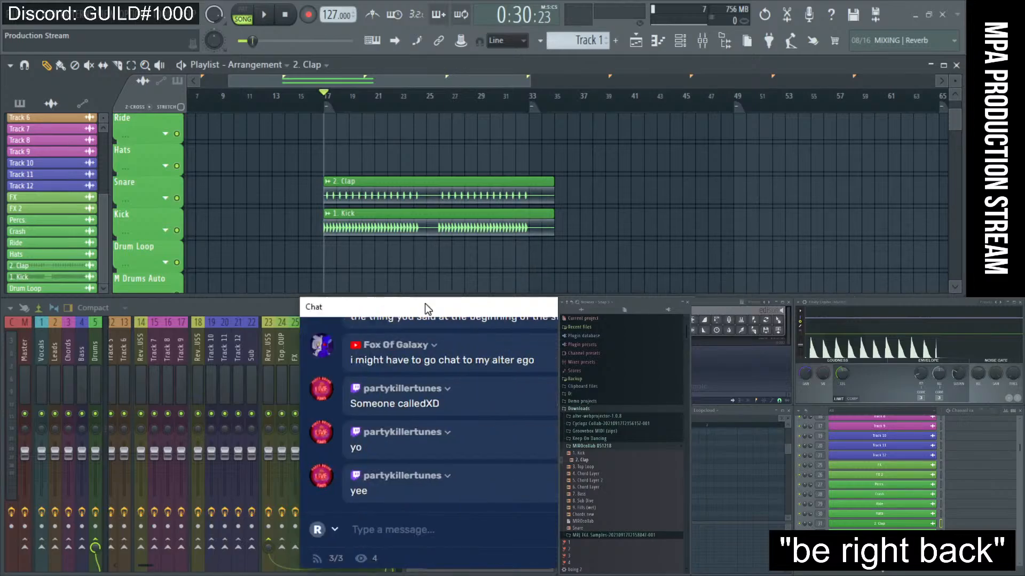
- Move the stream chat window fully over the mixer area and look through its earlier and latest messages
left_click_drag(425, 303, 352, 301)
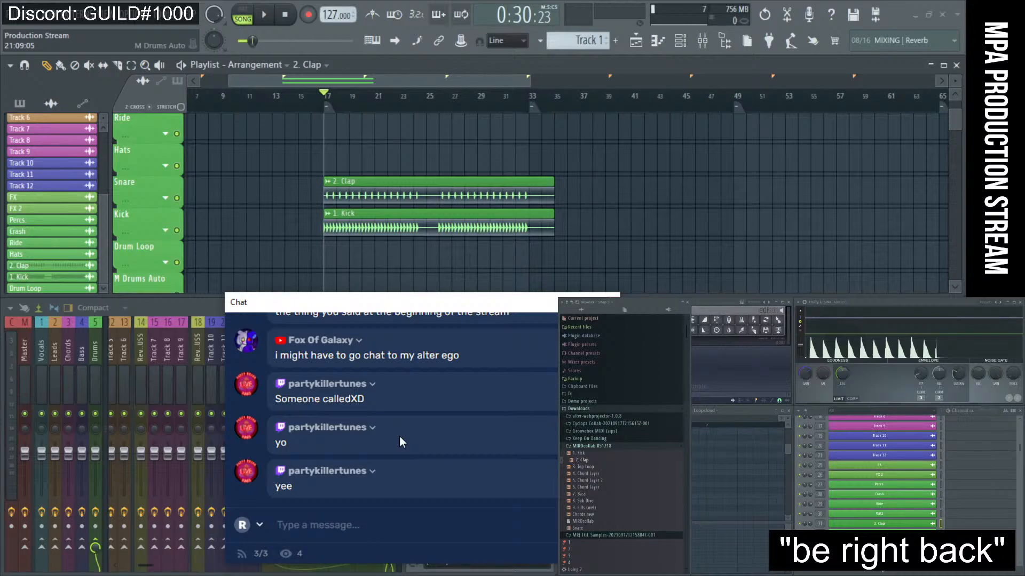
scroll(399, 436, "up", 15)
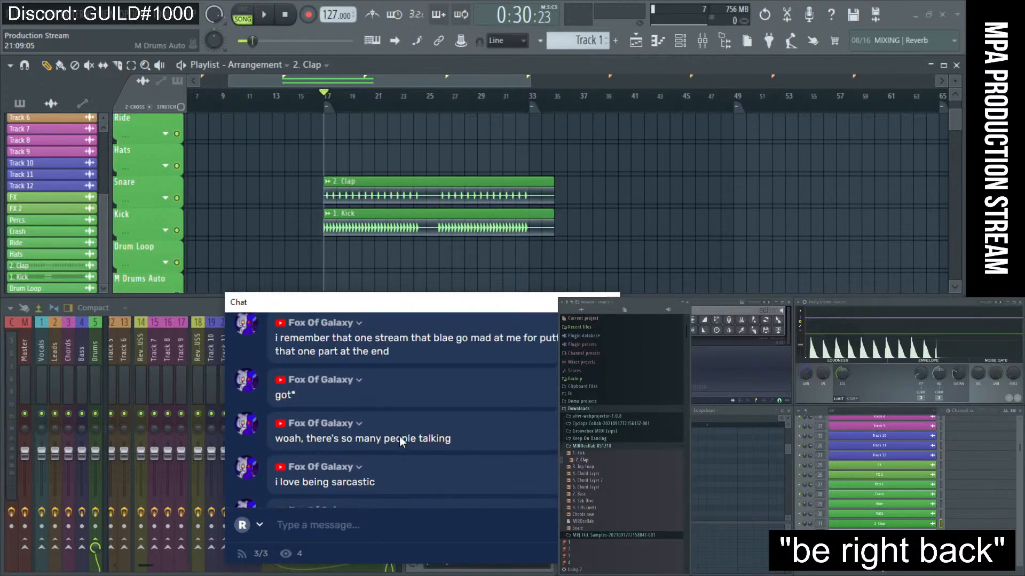
scroll(399, 437, "down", 10)
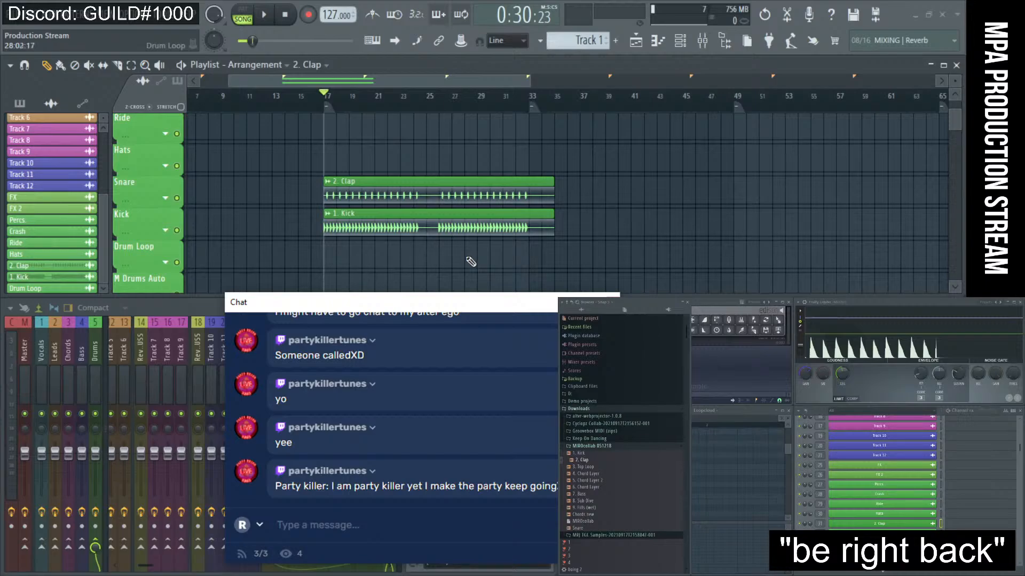
left_click_drag(472, 302, 393, 288)
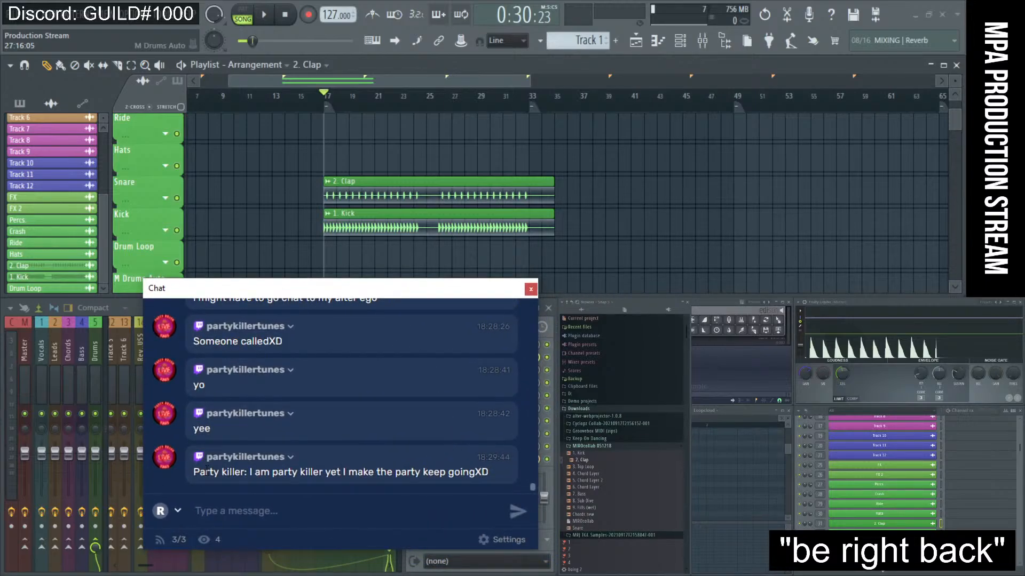
- Read through the stream chat, examining the latest viewer messages and the older ones above them
left_click_drag(199, 472, 487, 472)
left_click(219, 459)
left_click_drag(241, 460, 208, 460)
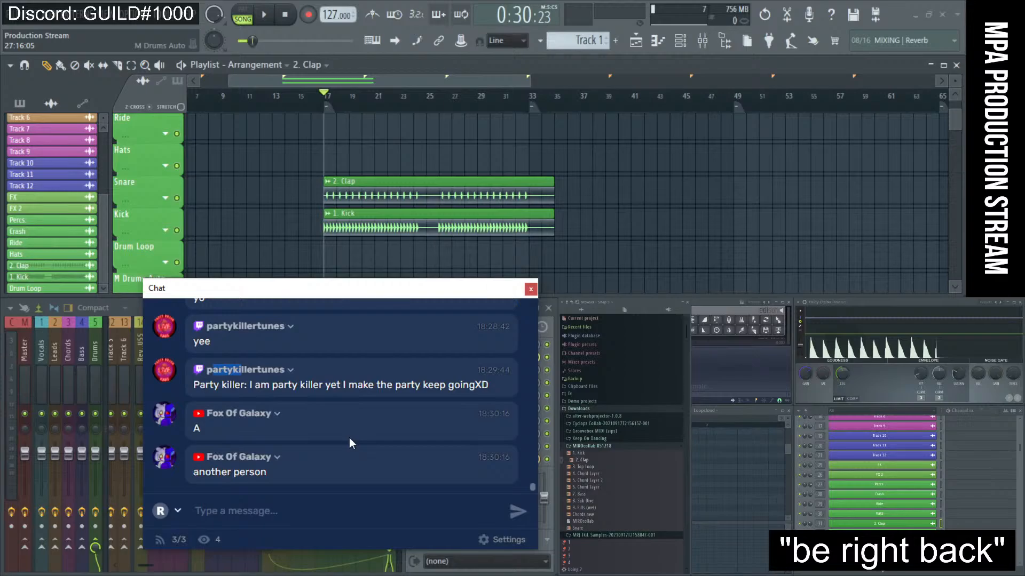
left_click(321, 384)
scroll(288, 452, "up", 3)
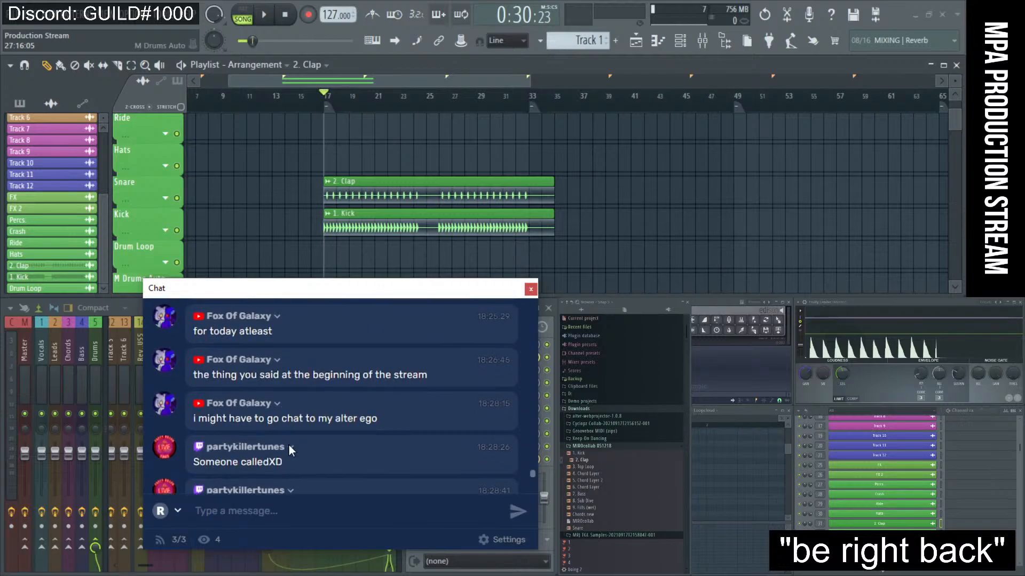
scroll(290, 451, "down", 3)
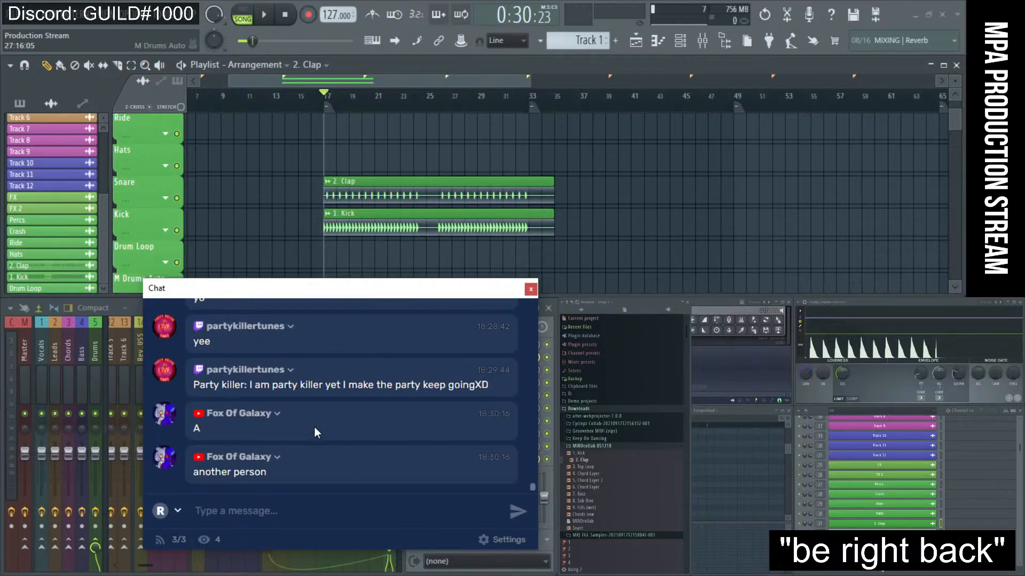
scroll(315, 426, "up", 10)
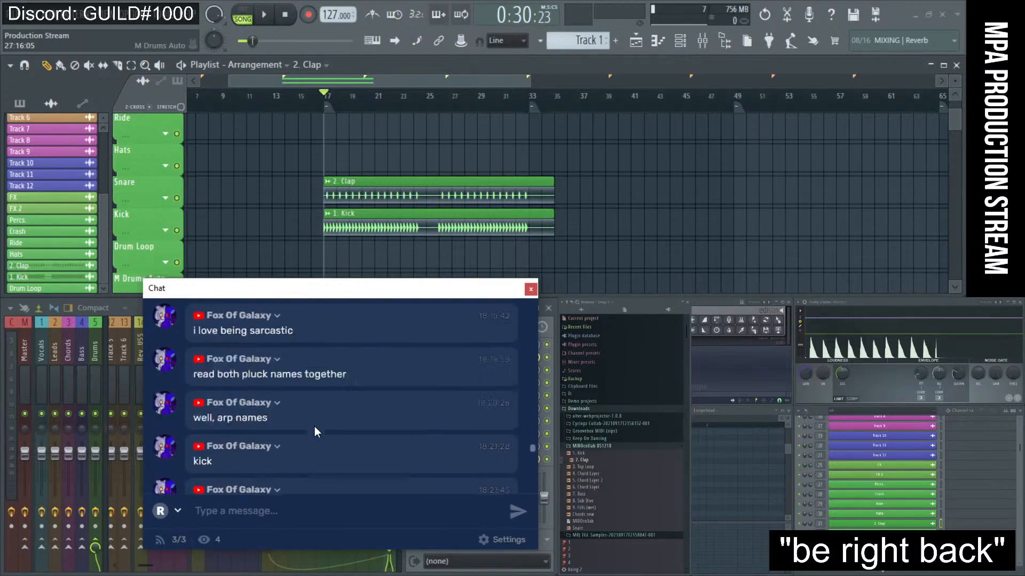
scroll(315, 427, "down", 10)
scroll(315, 427, "down", 2)
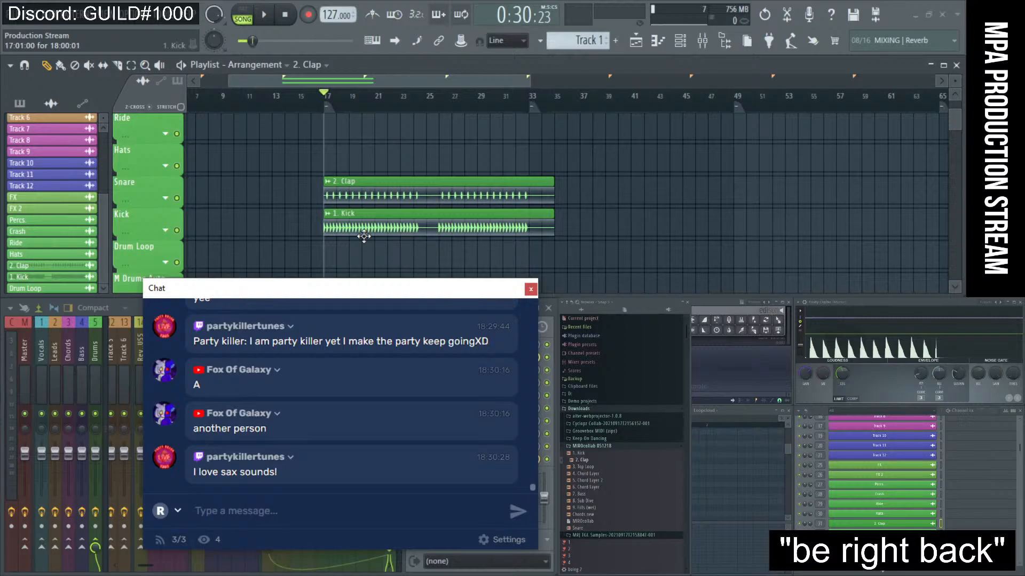
- Play the clap and kick clips from bar 17, stop playback, and inspect their waveforms up close
left_click(263, 15)
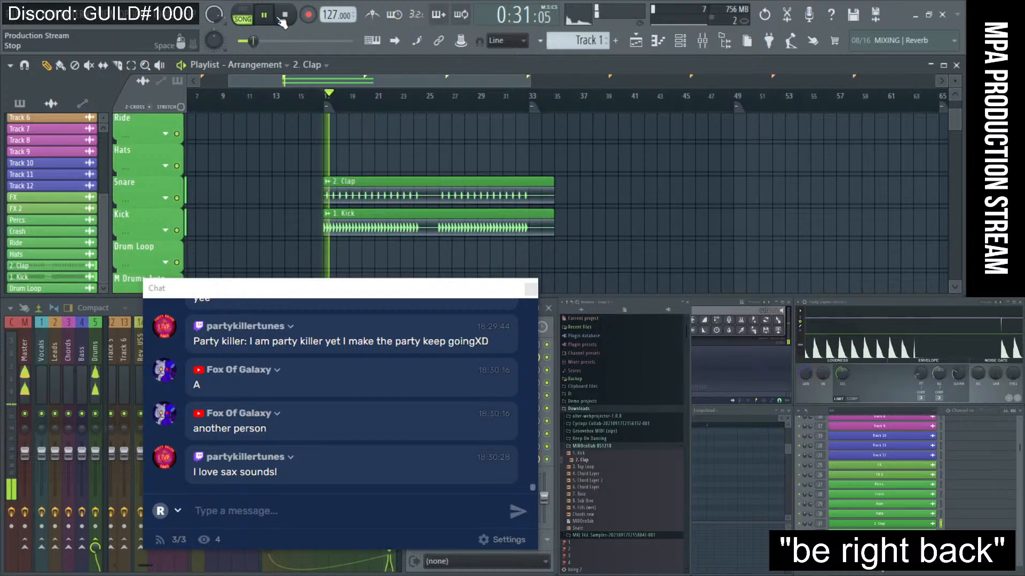
left_click(285, 16)
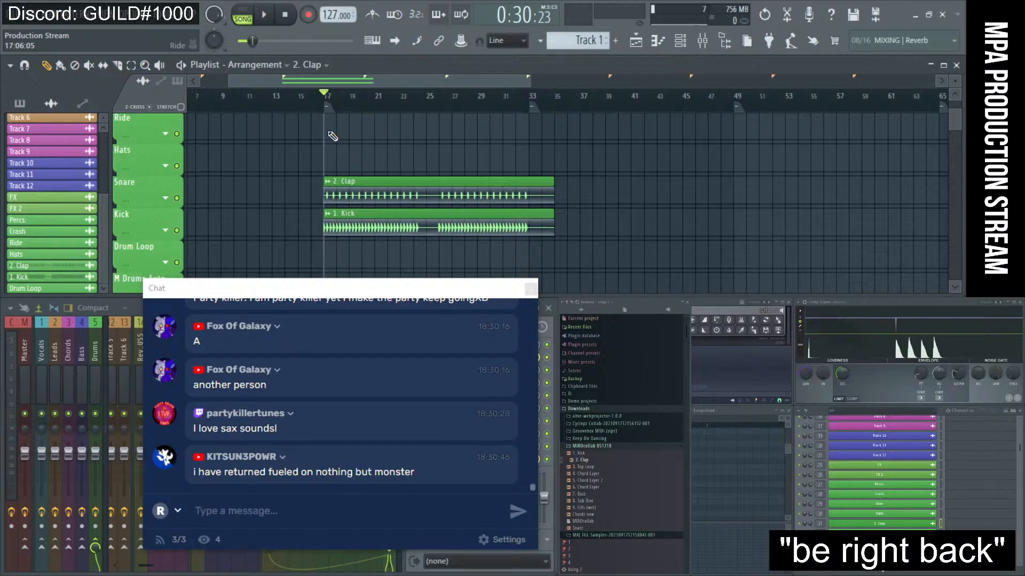
scroll(314, 155, "up", 3)
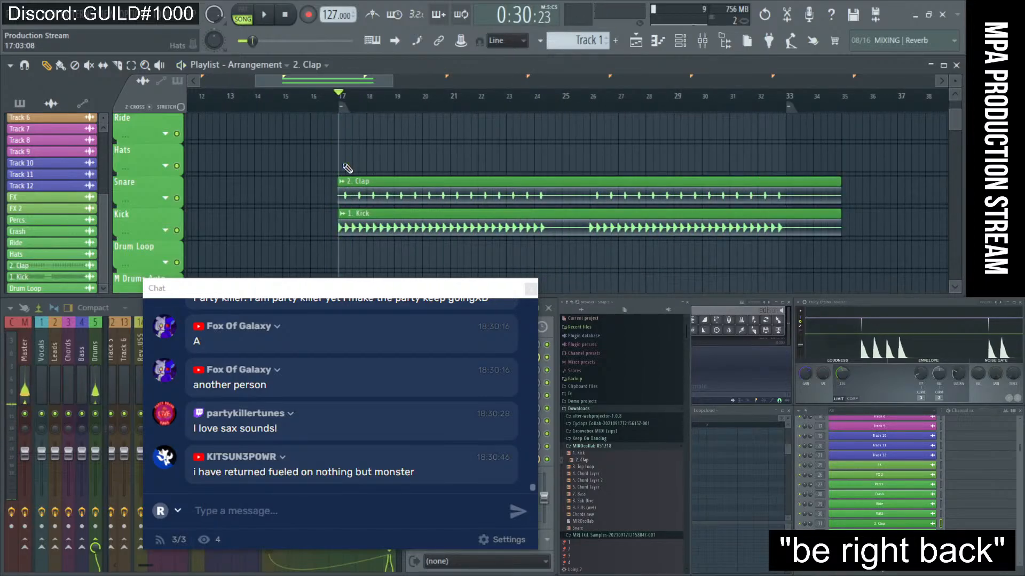
scroll(355, 219, "down", 2)
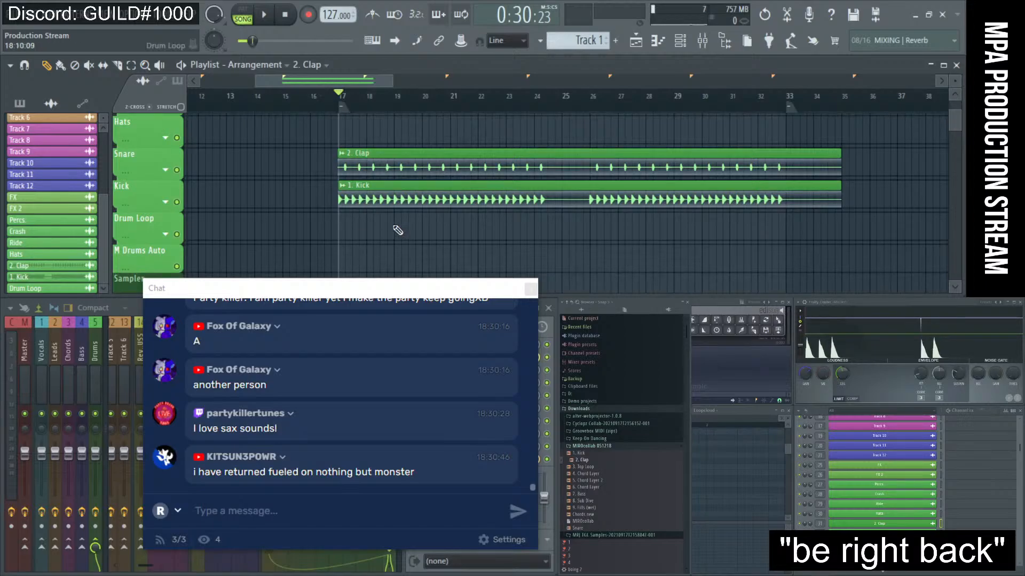
- Highlight the chat message "i have returned fueled on nothing but monster" and view the Master FX Auto tracks across the whole arrangement
left_click_drag(194, 472, 476, 491)
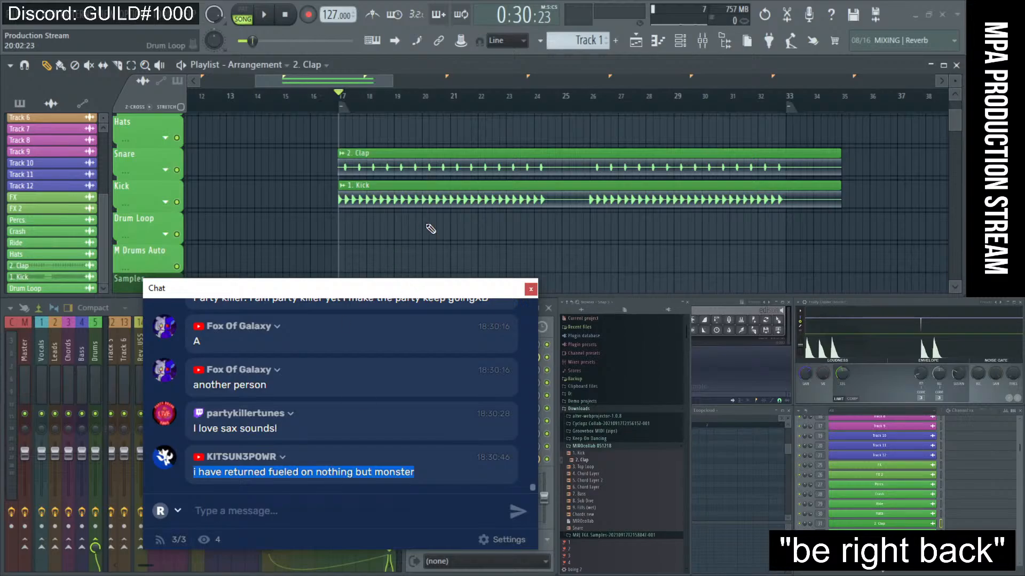
right_click(469, 225, "ctrl")
scroll(391, 218, "down", 5)
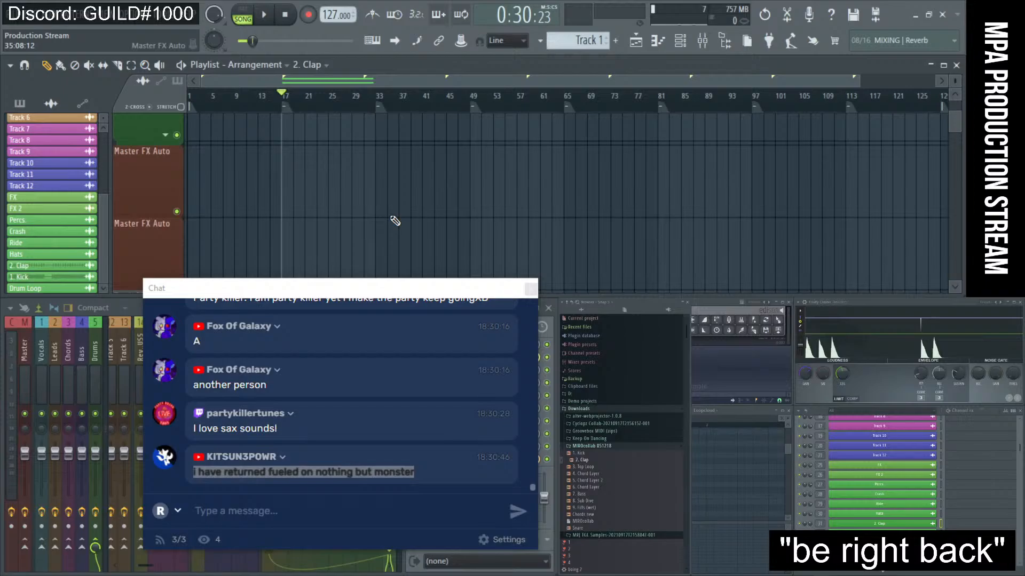
- Look over the clap and kick clips starting at bar 17, examining them within the whole arrangement and their waveforms up close
scroll(395, 221, "up", 4)
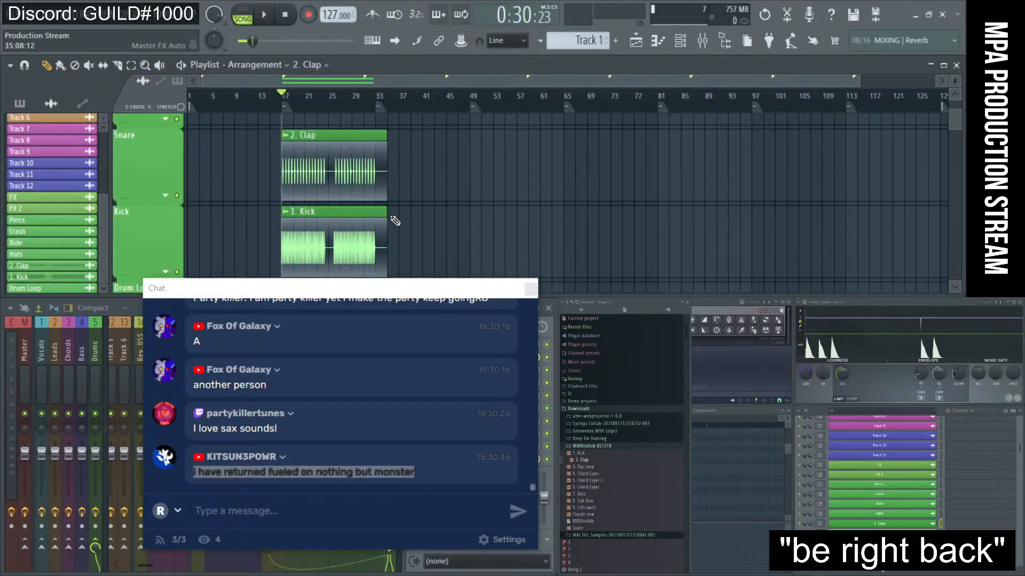
scroll(395, 221, "down", 2)
scroll(395, 220, "down", 5)
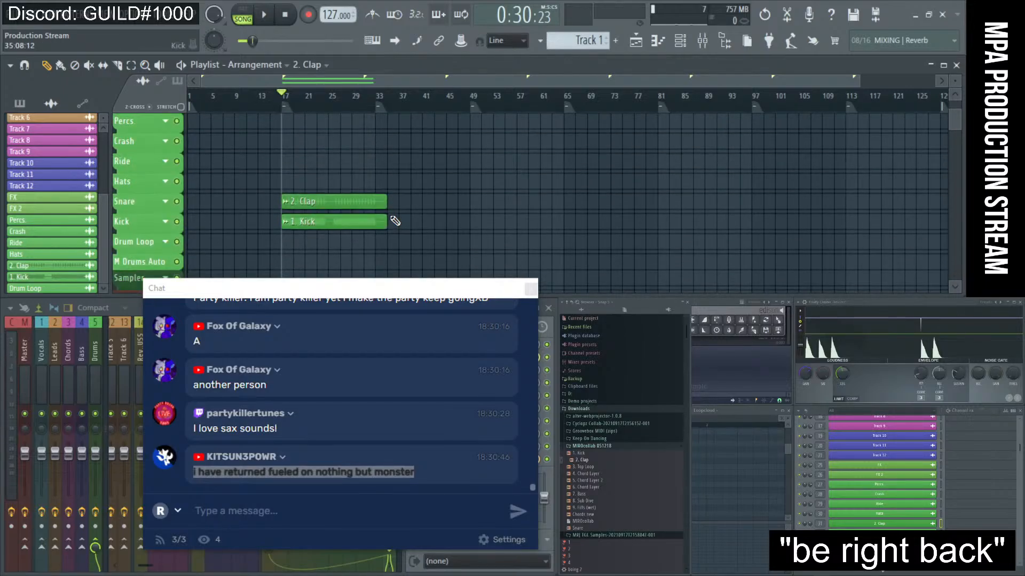
scroll(395, 220, "up", 3)
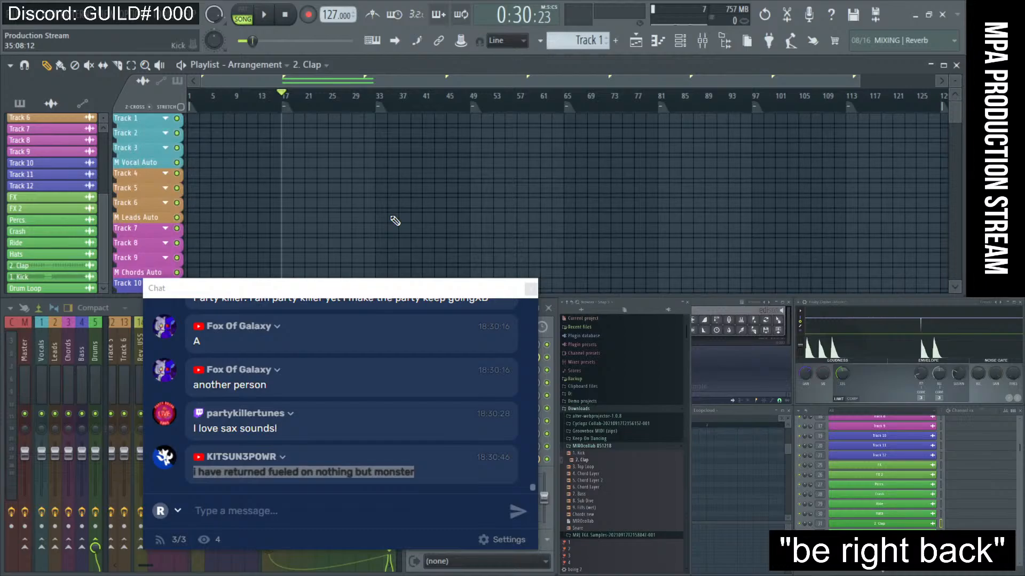
scroll(392, 221, "down", 8)
scroll(286, 221, "up", 5)
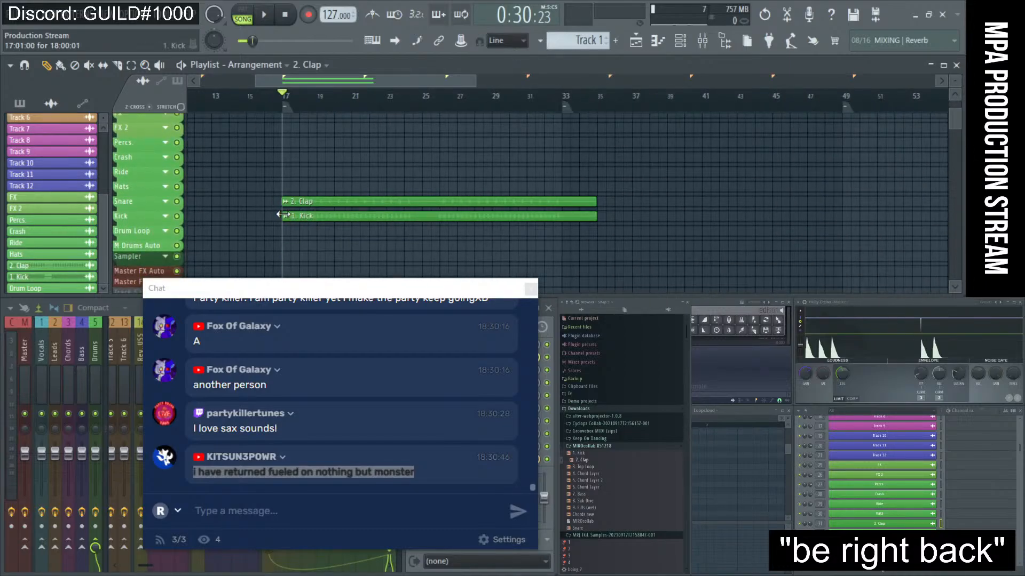
scroll(287, 221, "up", 3)
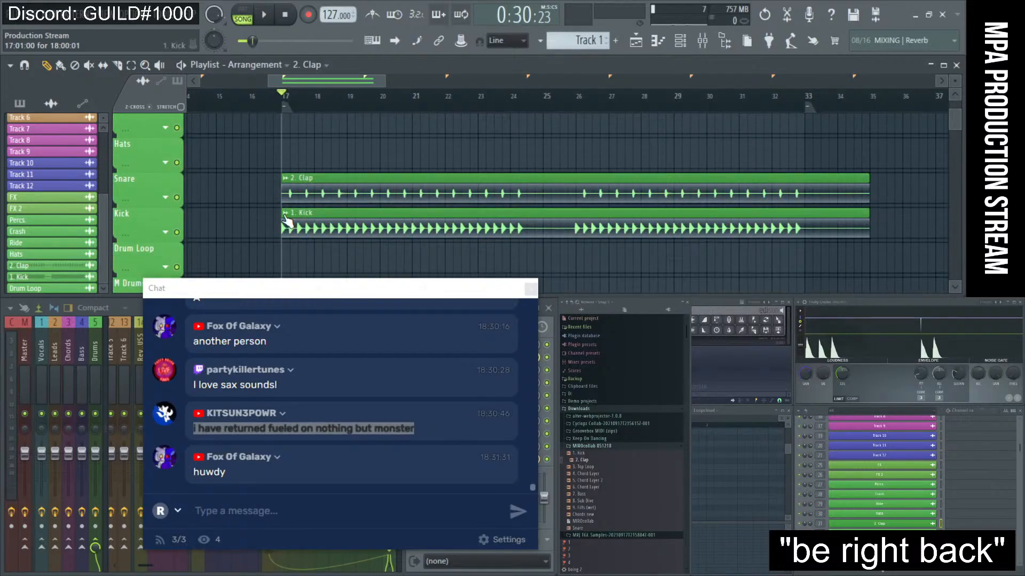
scroll(286, 220, "up", 2)
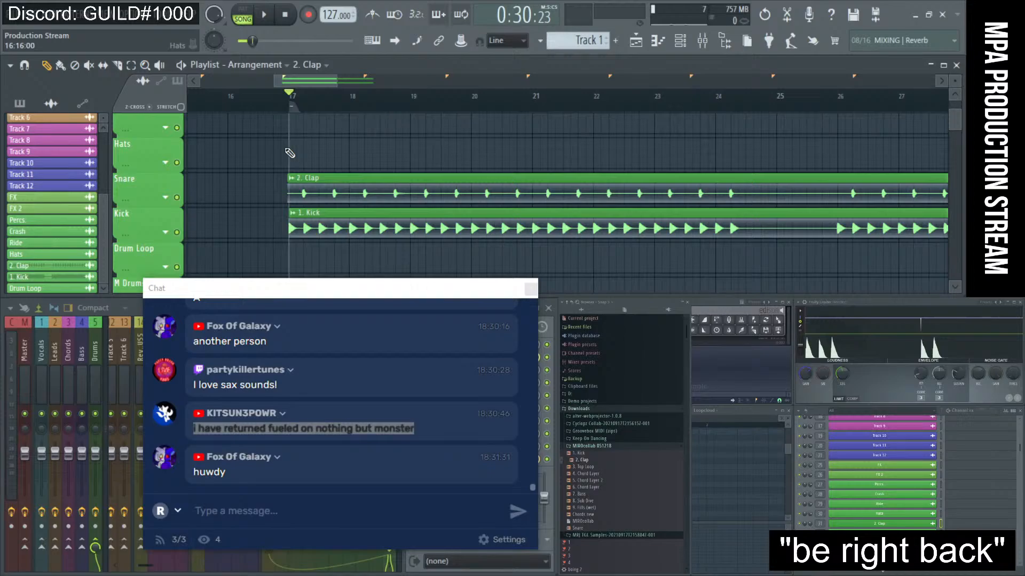
scroll(289, 153, "down", 2)
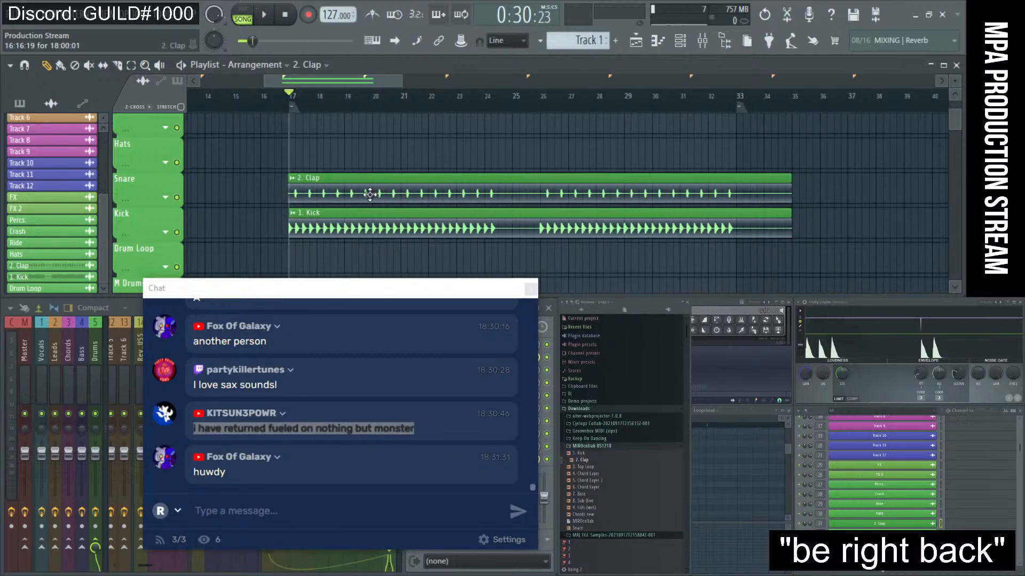
scroll(349, 181, "down", 1)
scroll(288, 181, "up", 2)
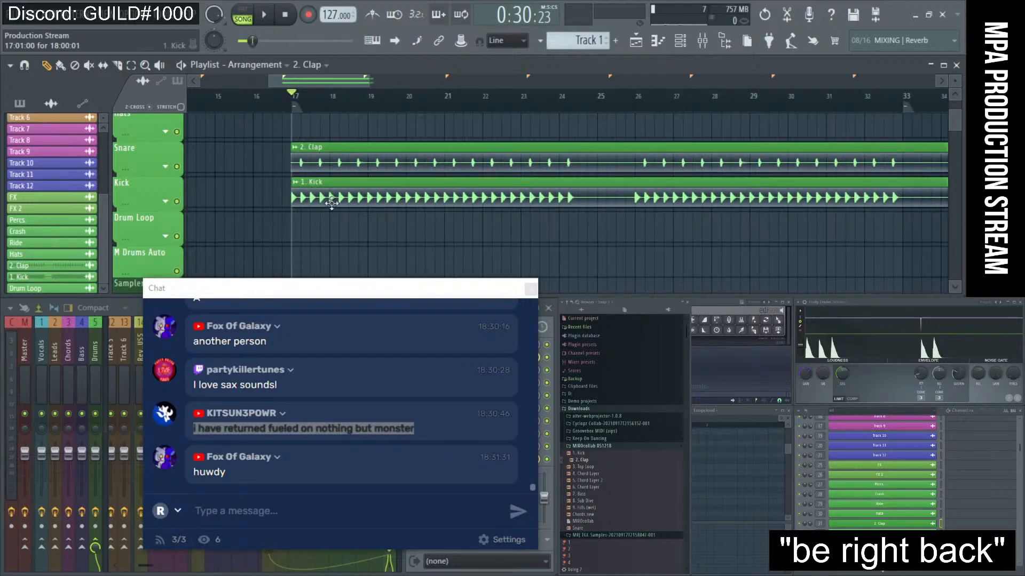
- Shift the stream chat window slightly and read through the earlier and latest viewer messages
left_click_drag(388, 290, 373, 280)
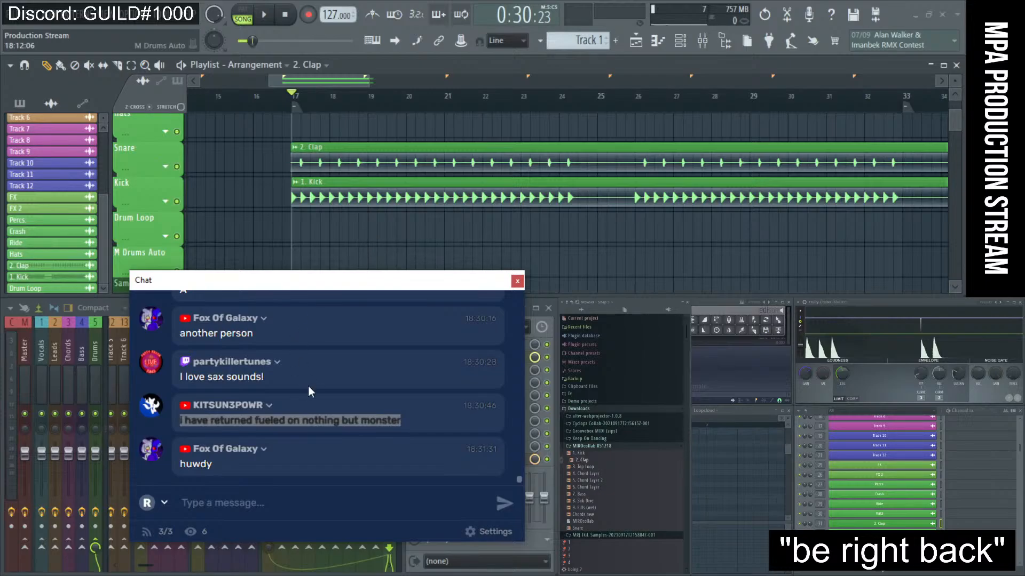
scroll(255, 414, "up", 5)
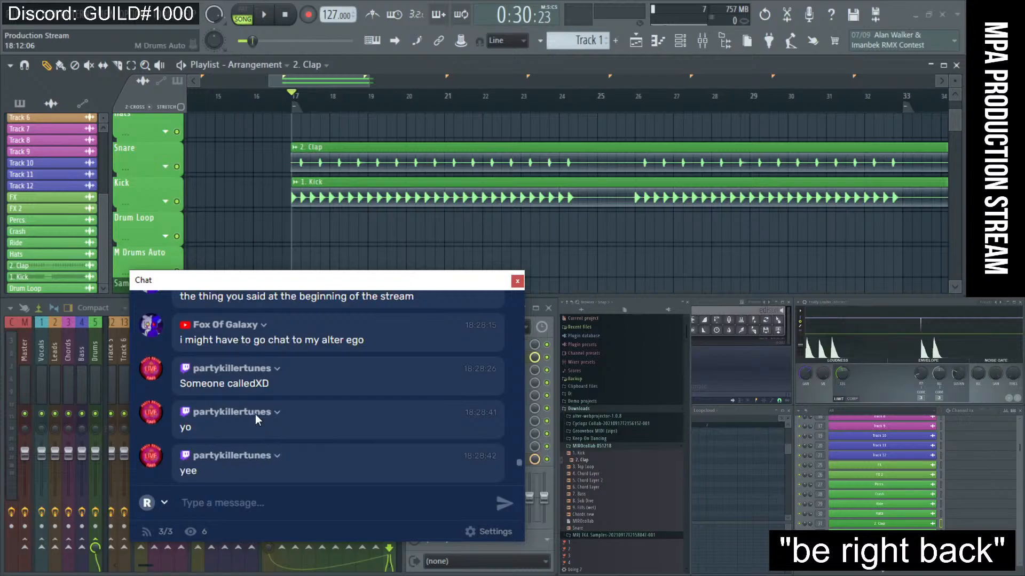
scroll(255, 414, "down", 5)
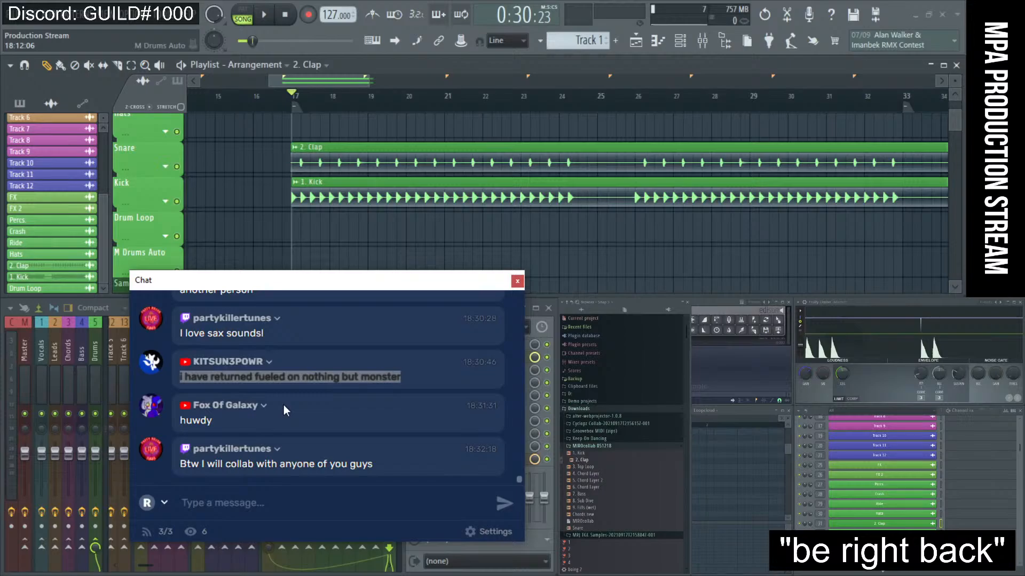
- Reposition the stream chat window over the mixer area and highlight the latest viewer message while following the chat
left_click_drag(335, 293, 358, 318)
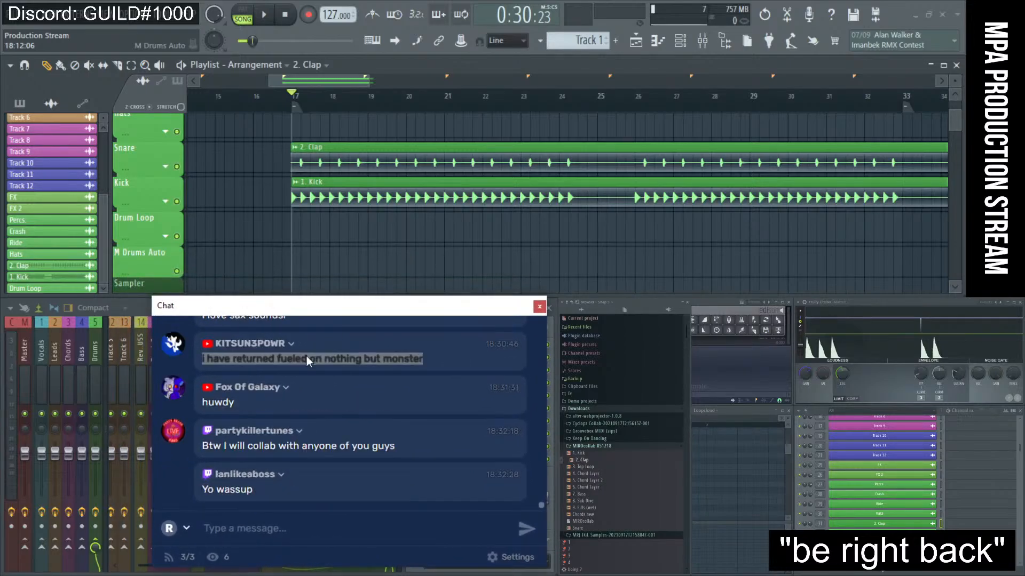
left_click_drag(346, 449, 397, 451)
left_click(402, 476)
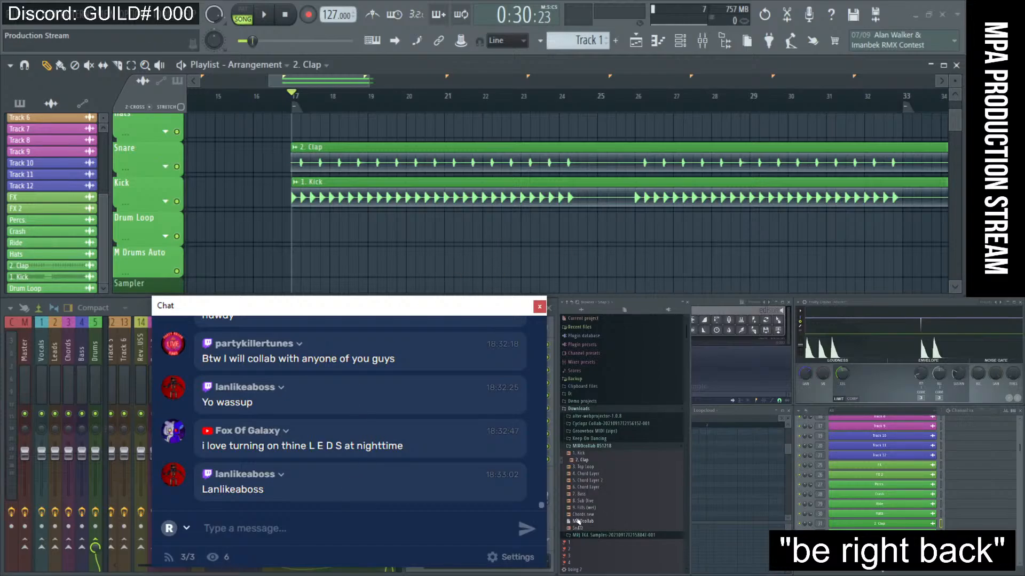
scroll(448, 191, "down", 4)
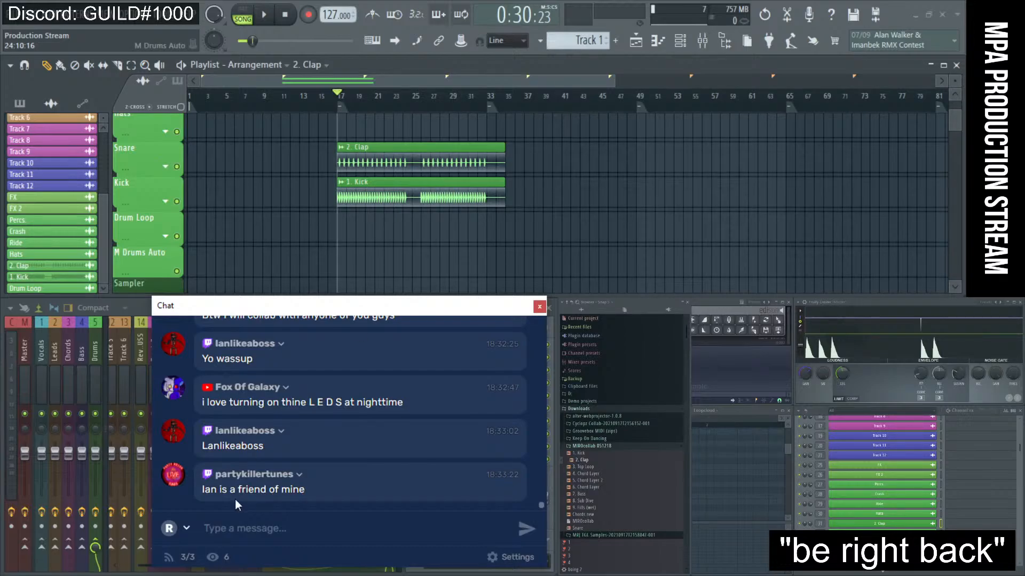
left_click_drag(204, 489, 361, 505)
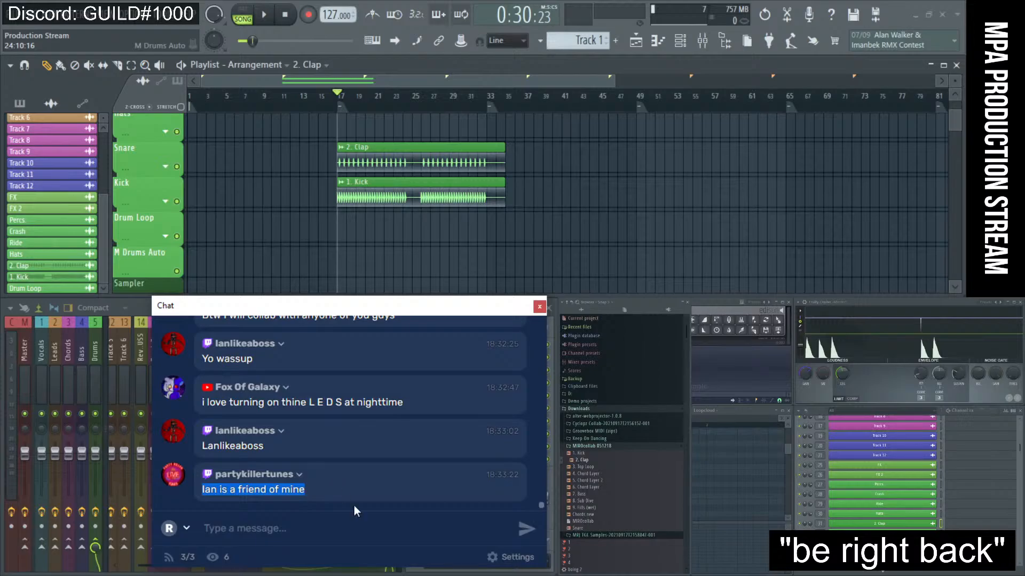
- Undo the stray playlist edit and play the clap and kick clips from bar 17, then stop playback
scroll(404, 196, "up", 4)
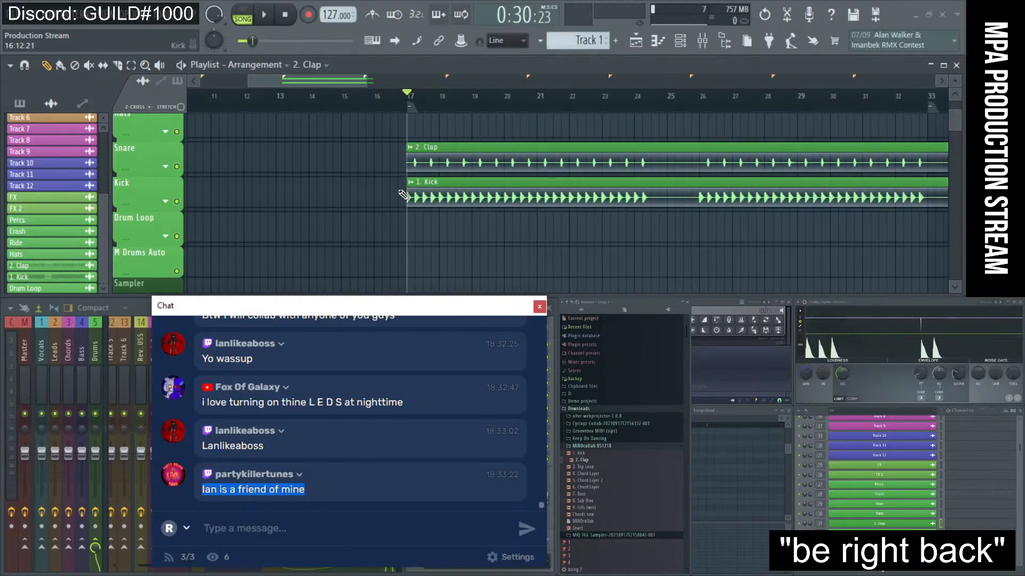
scroll(416, 191, "down", 2)
scroll(525, 187, "up", 2)
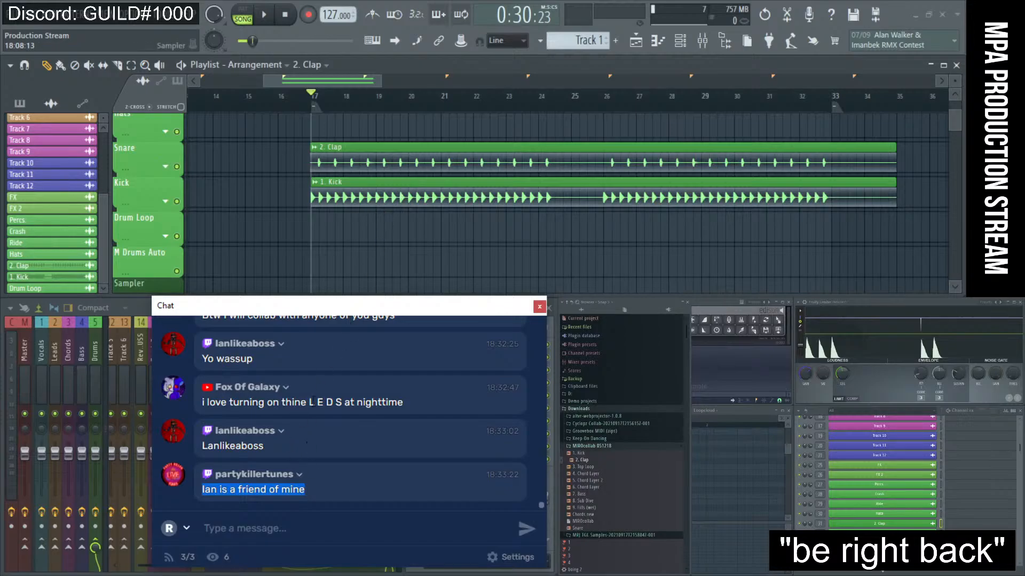
left_click(339, 255)
key("ctrl+z")
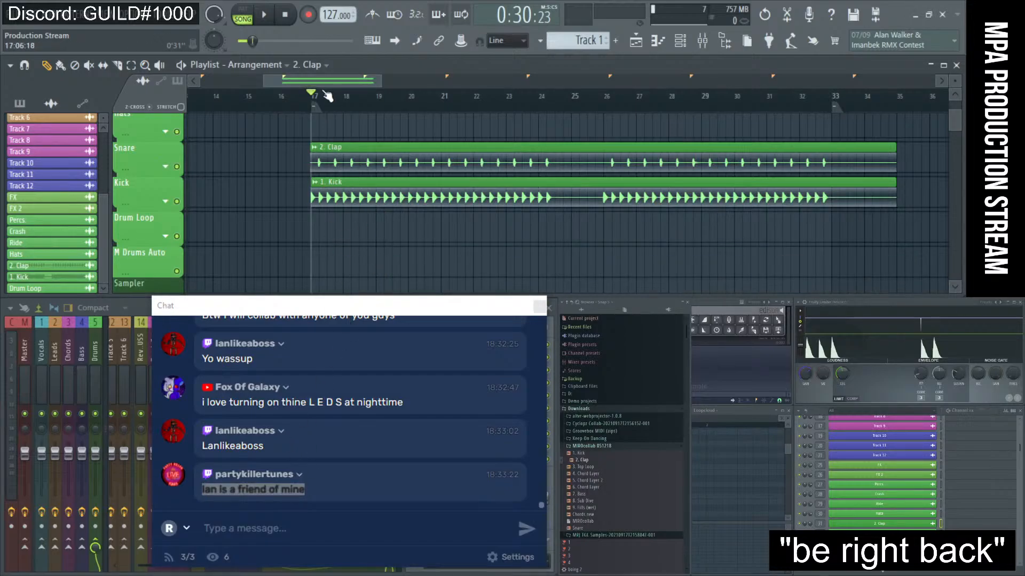
key("space")
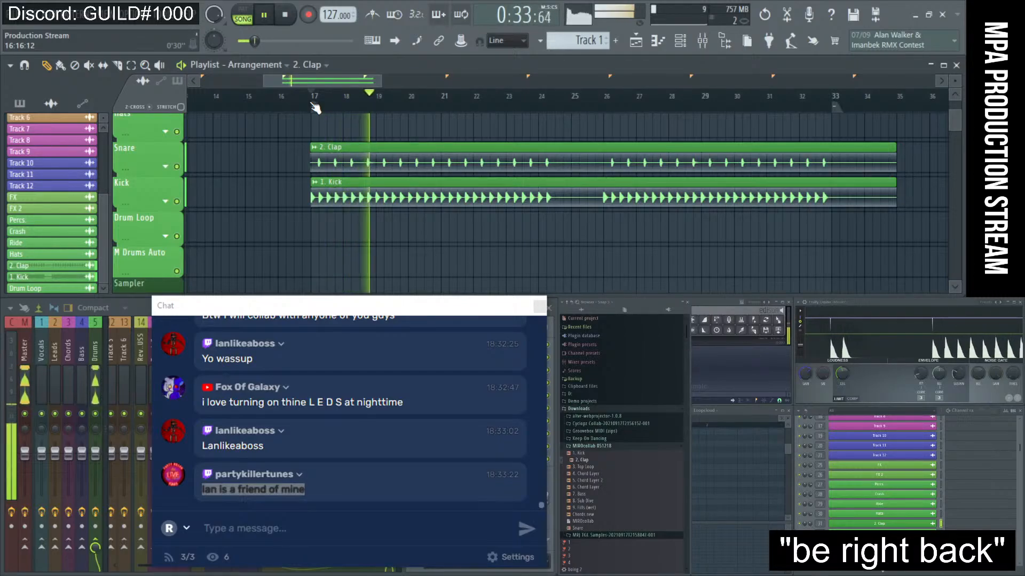
key("space")
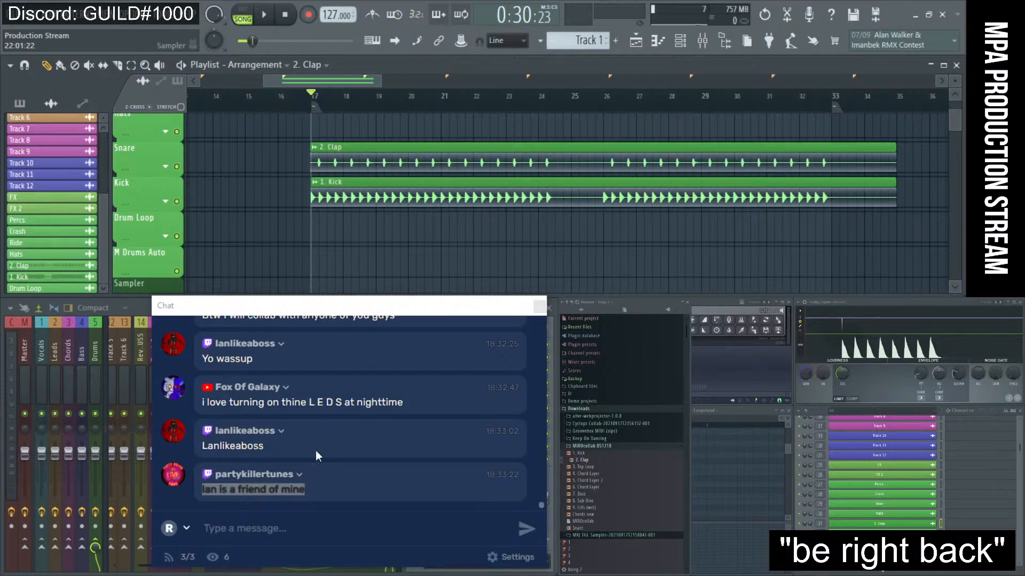
- Look through the earlier and latest stream chat messages and move the chat window away from the mixer
left_click(283, 431)
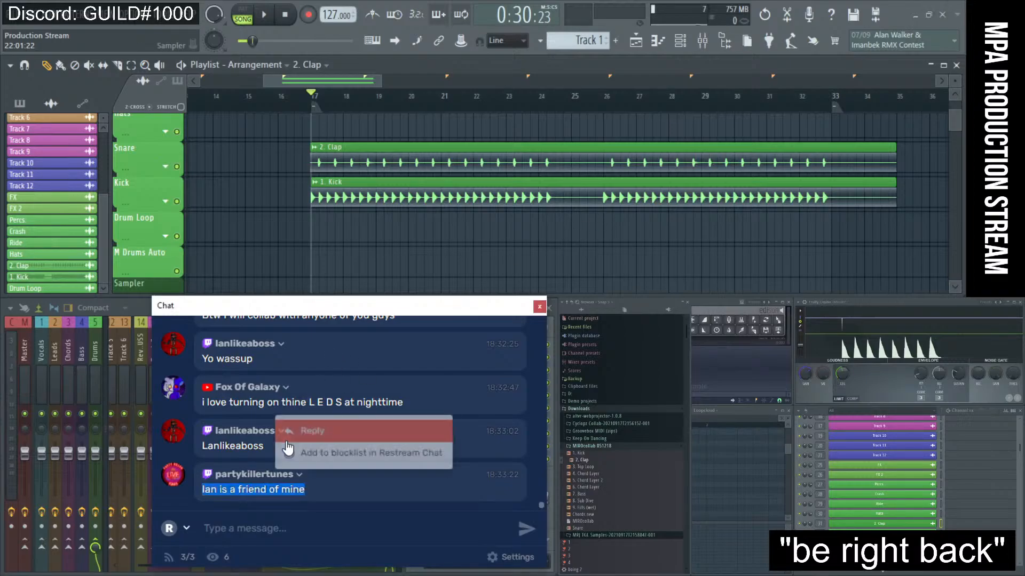
left_click(350, 402)
scroll(272, 433, "up", 10)
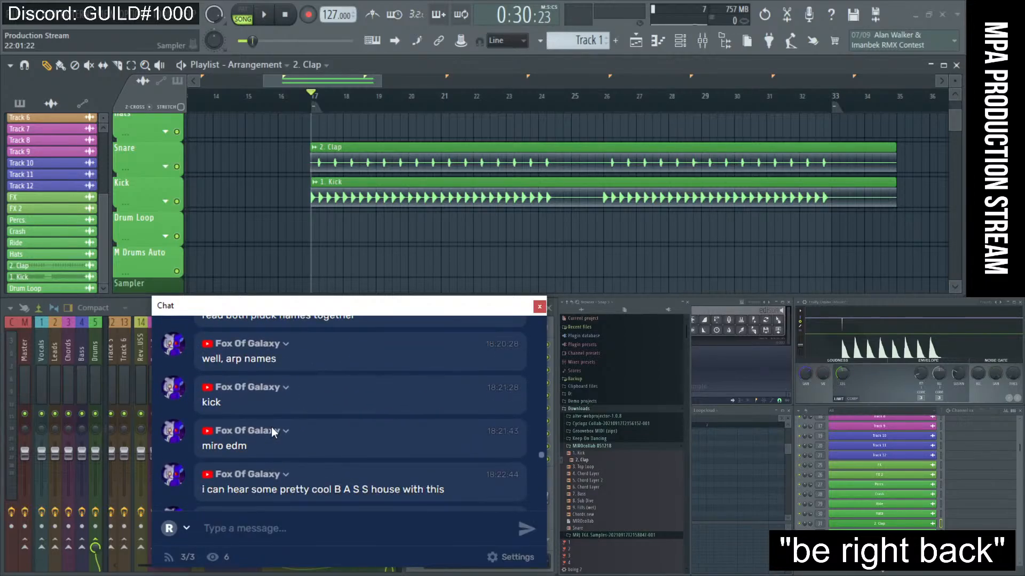
scroll(272, 431, "down", 10)
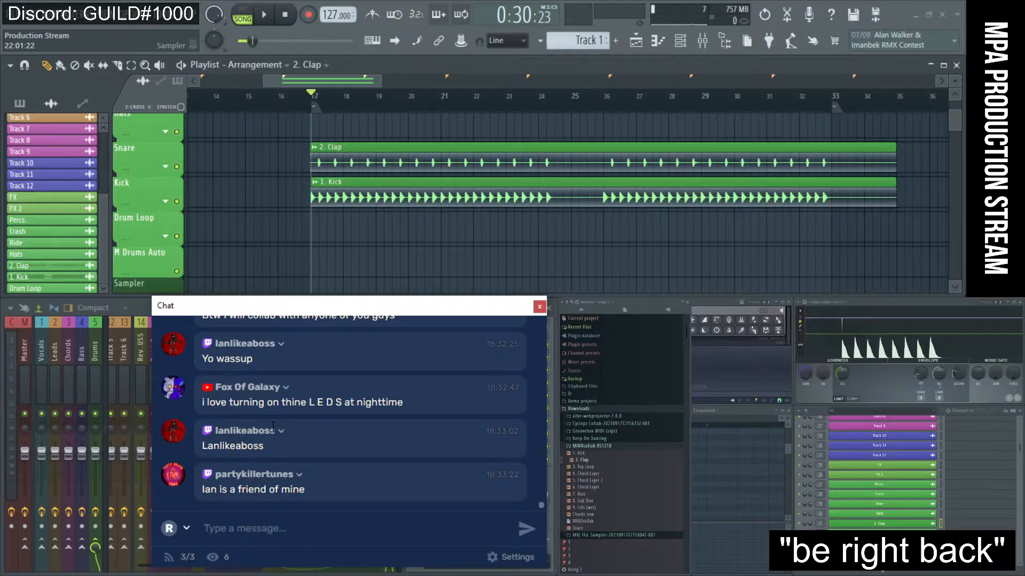
left_click_drag(331, 310, 705, 314)
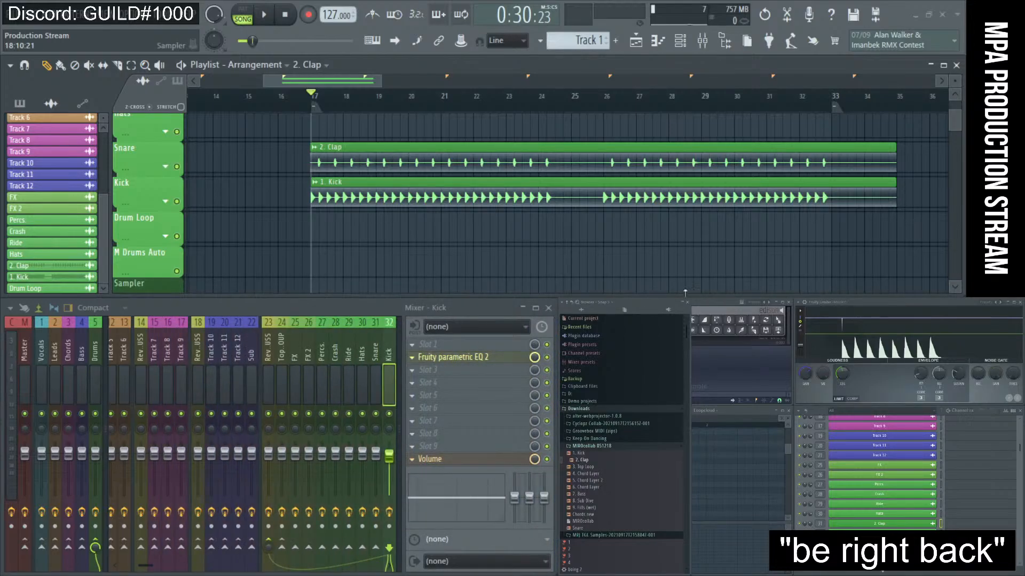
mouse_move(699, 306)
left_mouse_down()
mouse_move(321, 294)
mouse_move(711, 302)
left_mouse_up()
- Load the 3. Top Loop sample into the Drum Loop channel and place its clip at bar 17 on the Drum Loop track
double_click(45, 289)
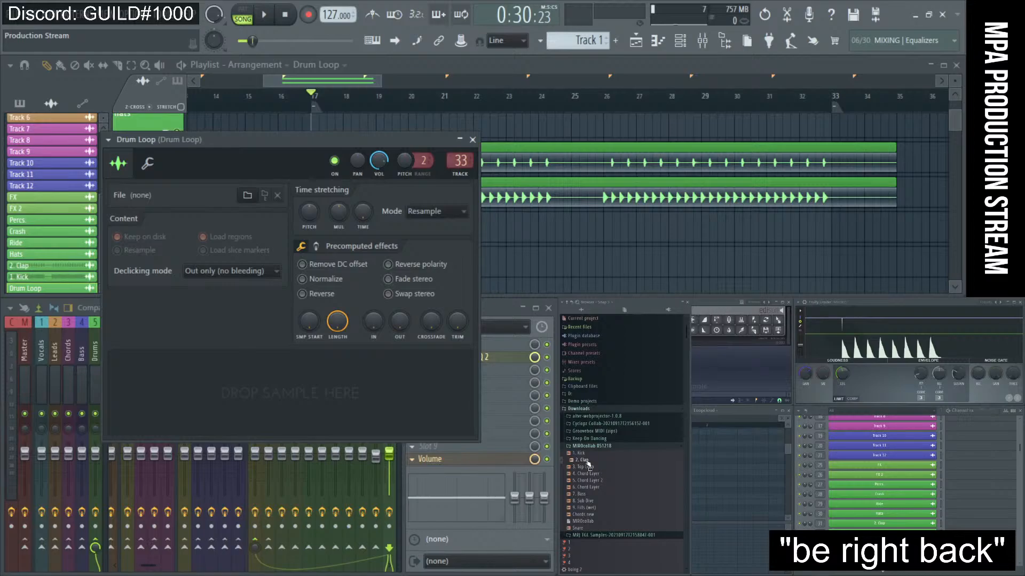
left_click_drag(591, 471, 366, 406)
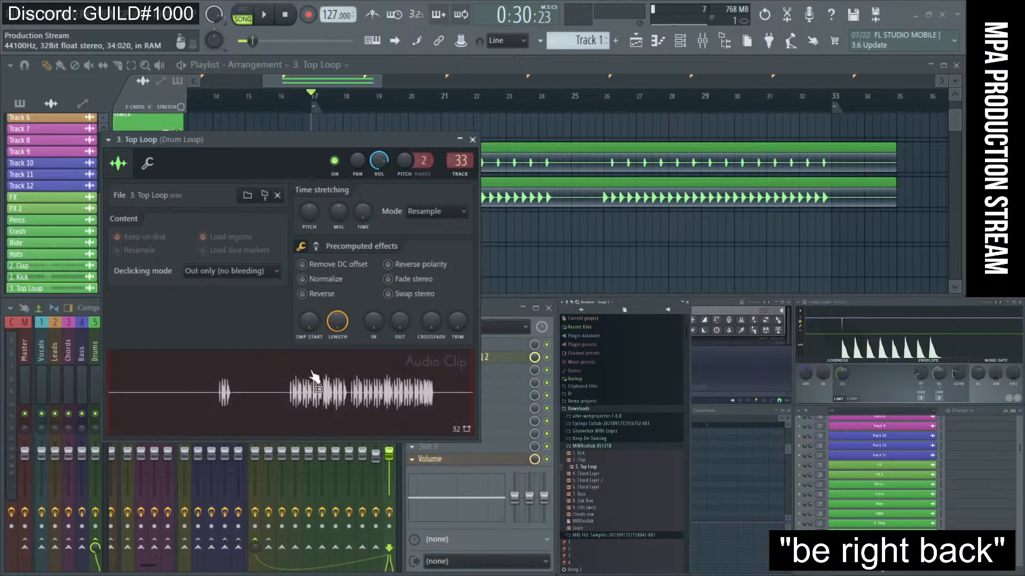
left_click(472, 140)
left_click_drag(379, 231, 375, 230)
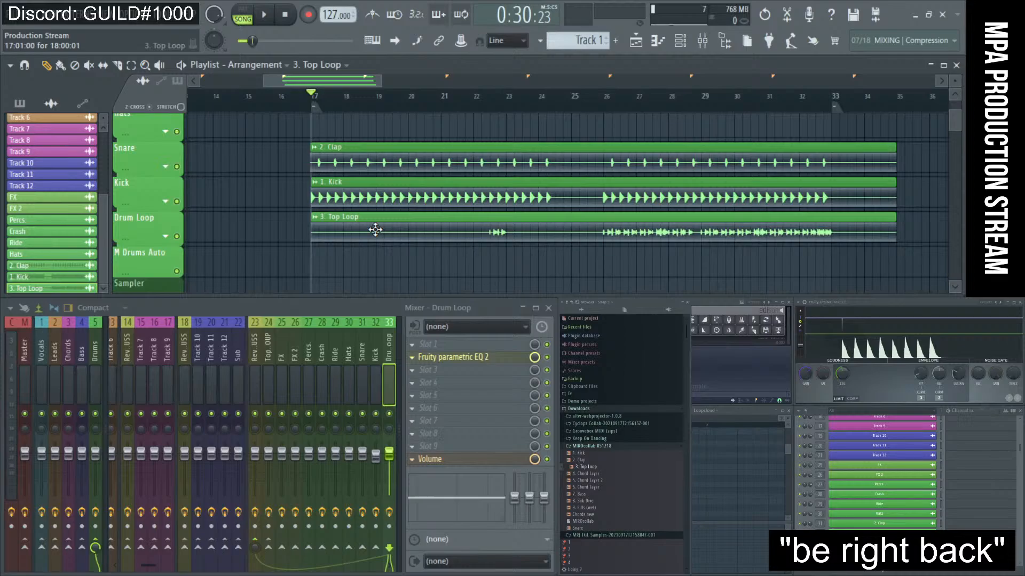
- Play the drums from about bar 26, inspect the Top Loop channel's sample settings, and stop playback
left_click(606, 98)
key("space")
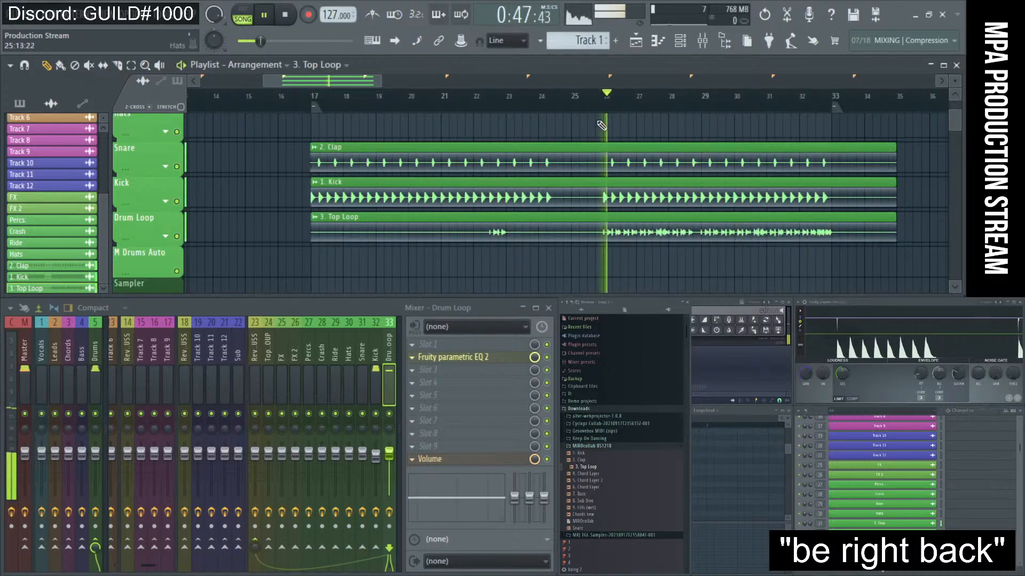
double_click(610, 229)
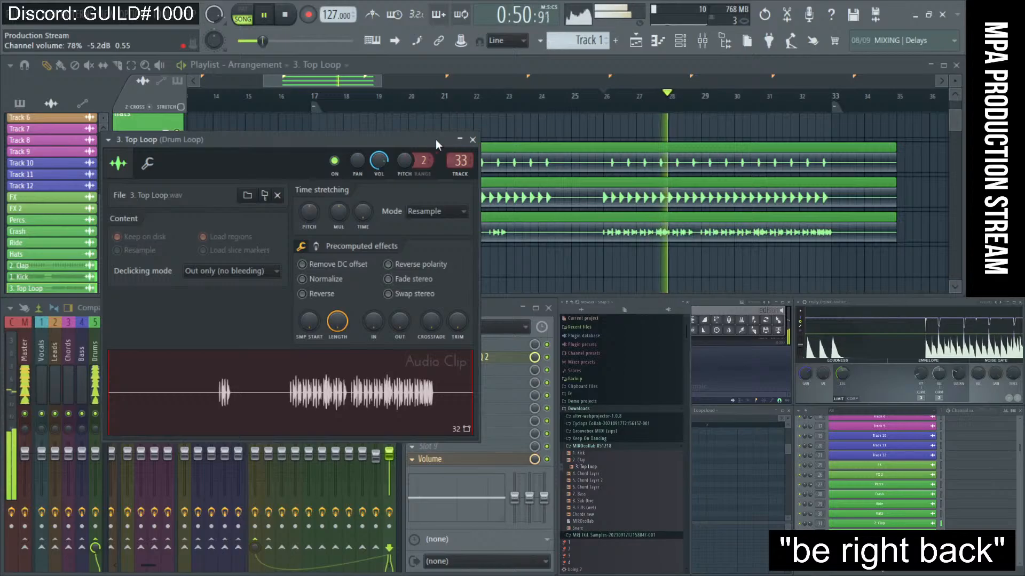
left_click(473, 139)
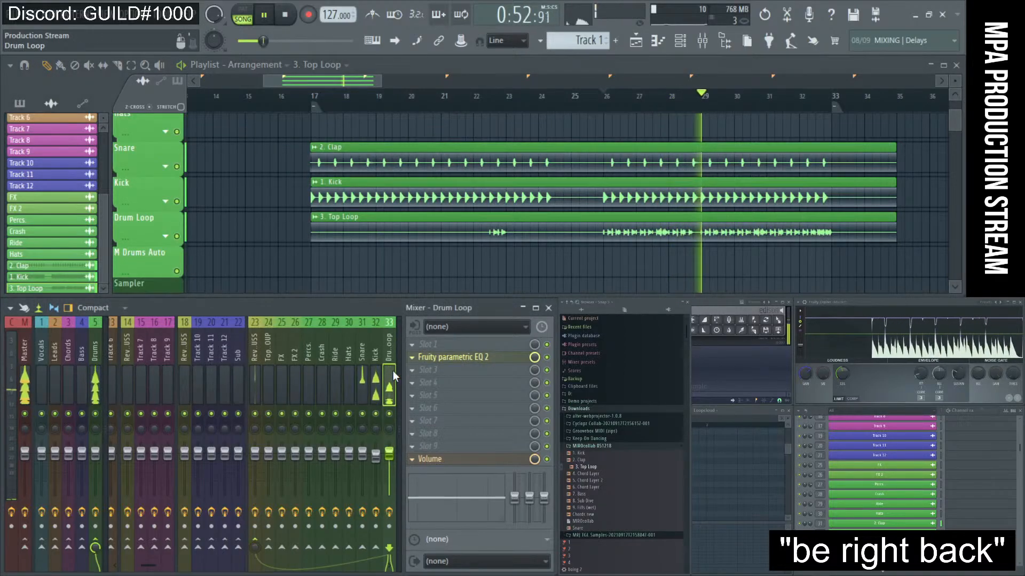
key("space")
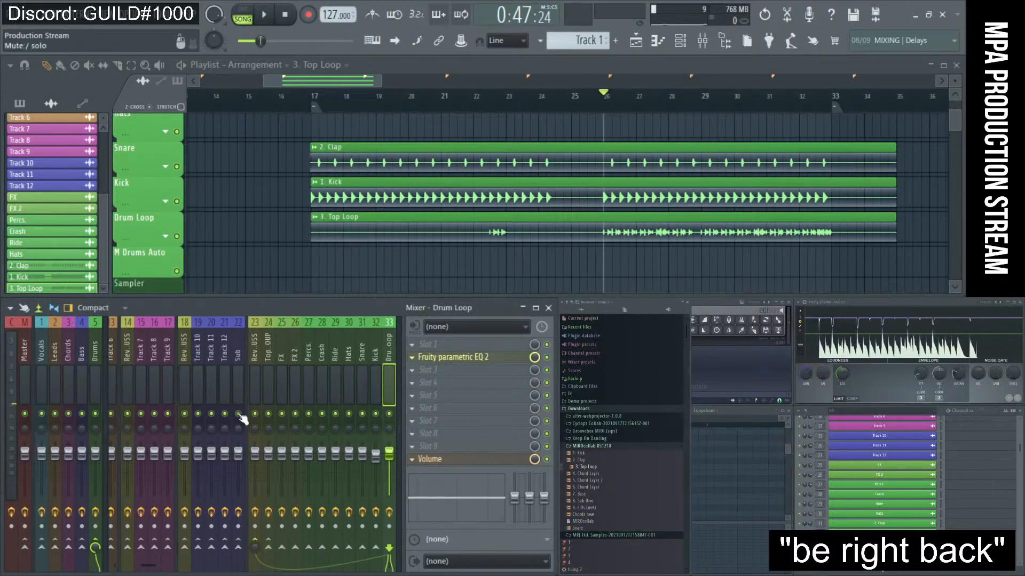
- Replace the 3. Top Loop channel with an empty Audio Clip channel
scroll(294, 353, "down", 3)
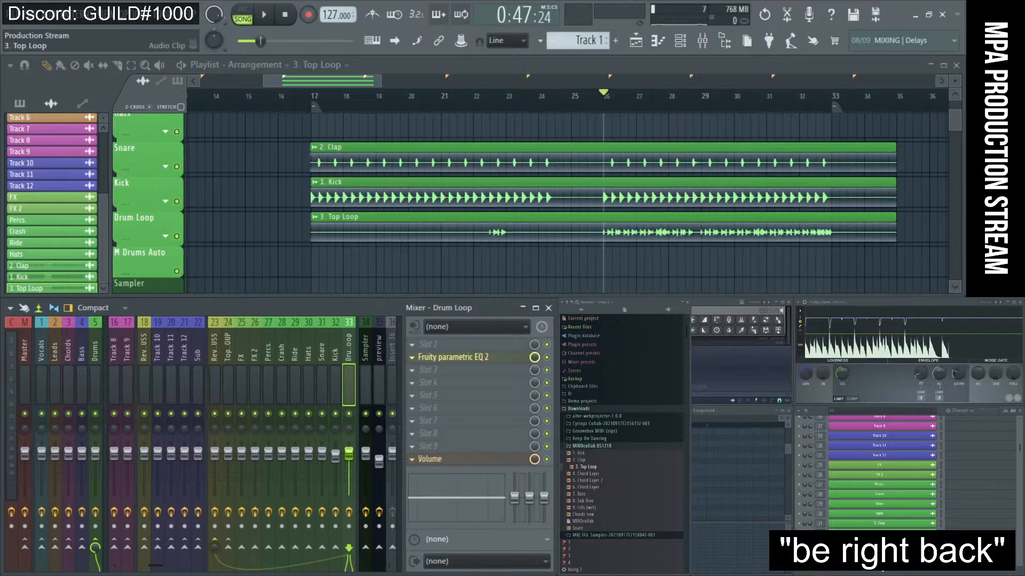
right_click(898, 480)
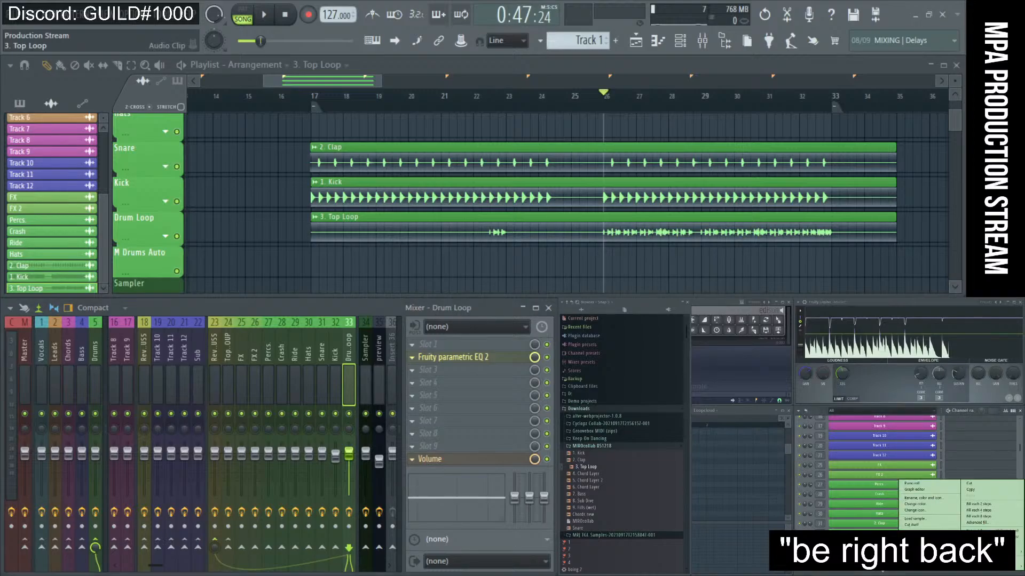
mouse_move(912, 533)
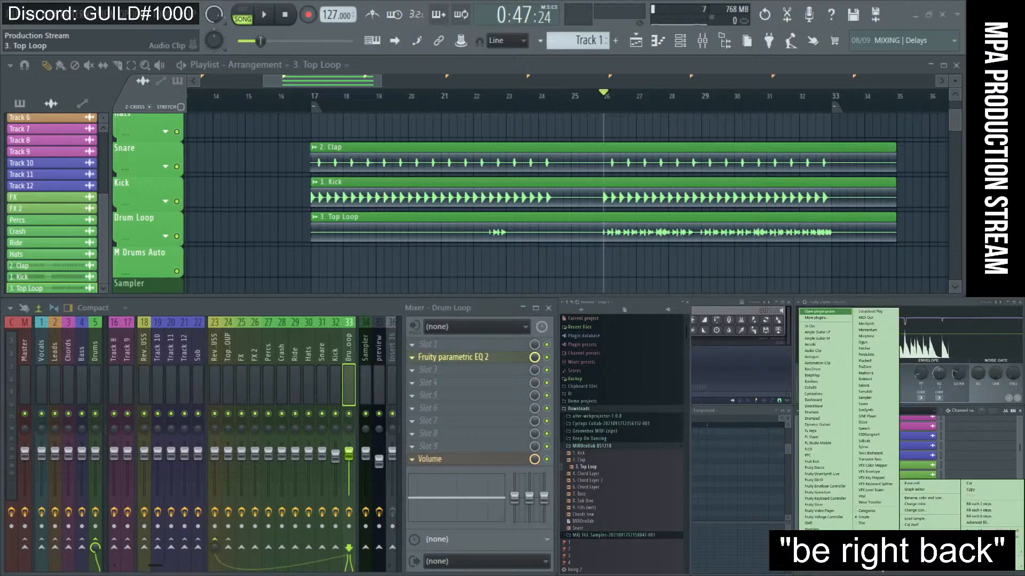
left_click(832, 351)
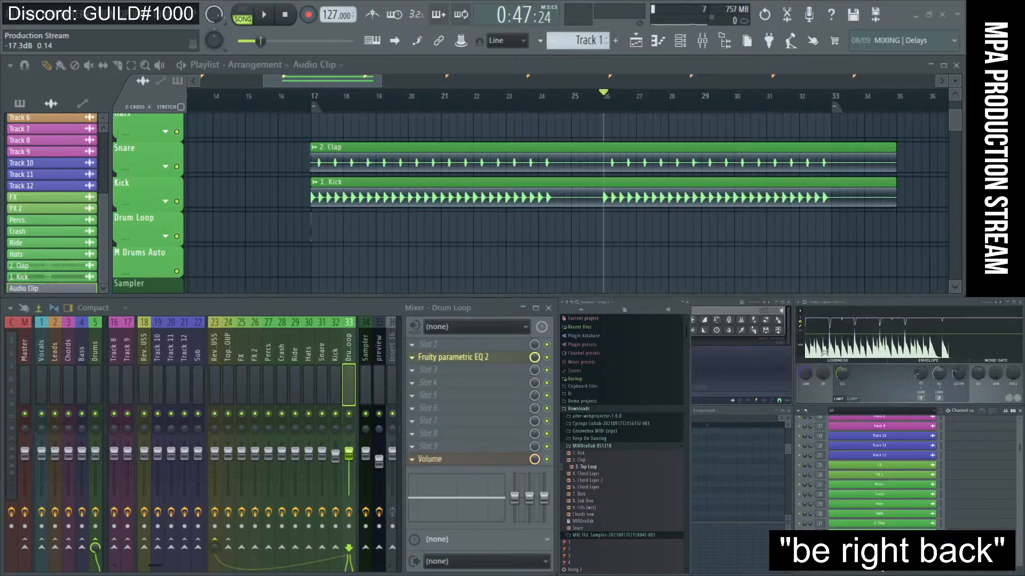
- Load the 3. Top Loop sample into the Hats channel and place its clip at bar 17 on the Hats track
left_click(899, 516)
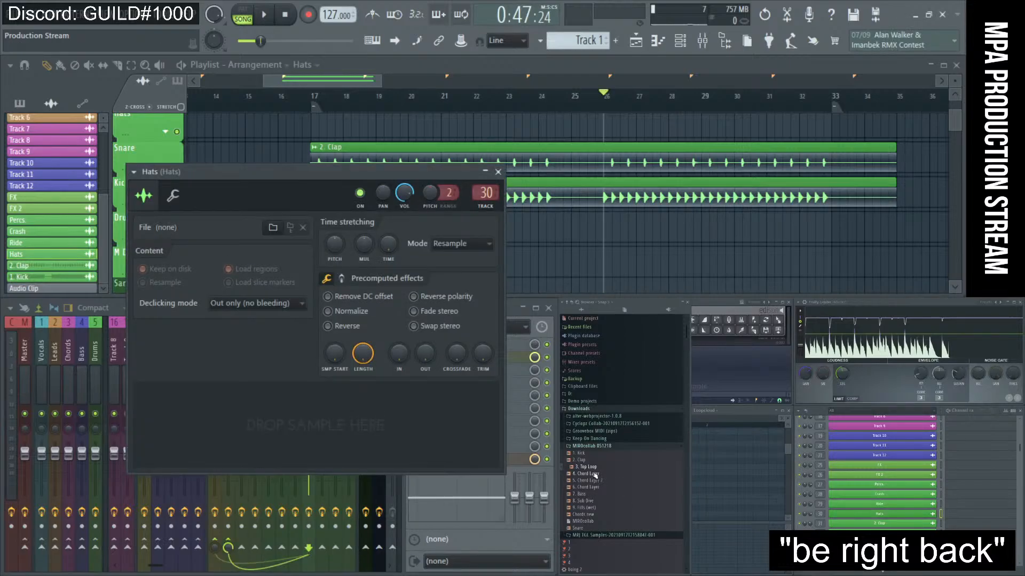
left_click_drag(594, 469, 339, 422)
left_click(497, 171)
scroll(378, 242, "up", 2)
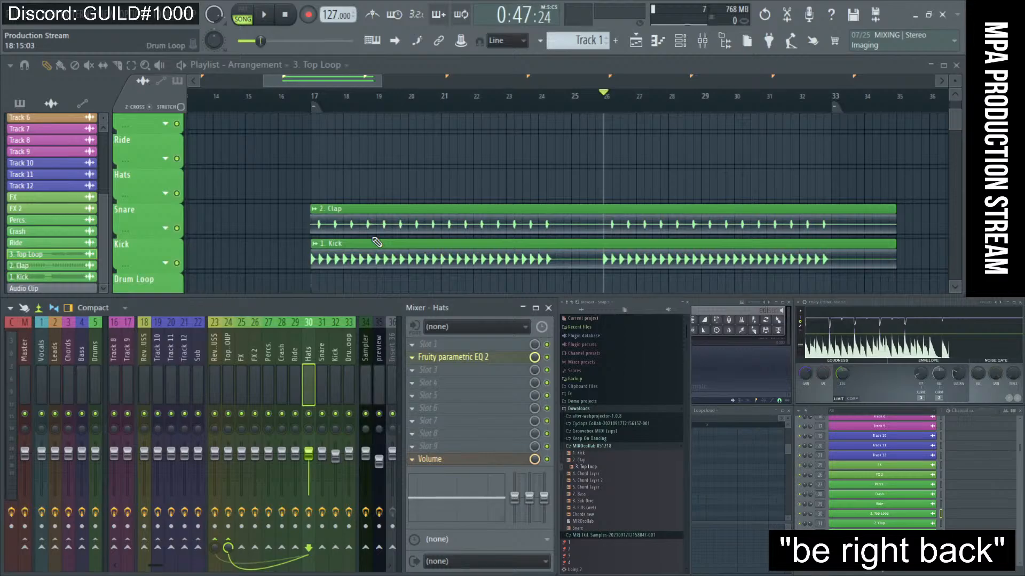
left_click_drag(366, 188, 349, 190)
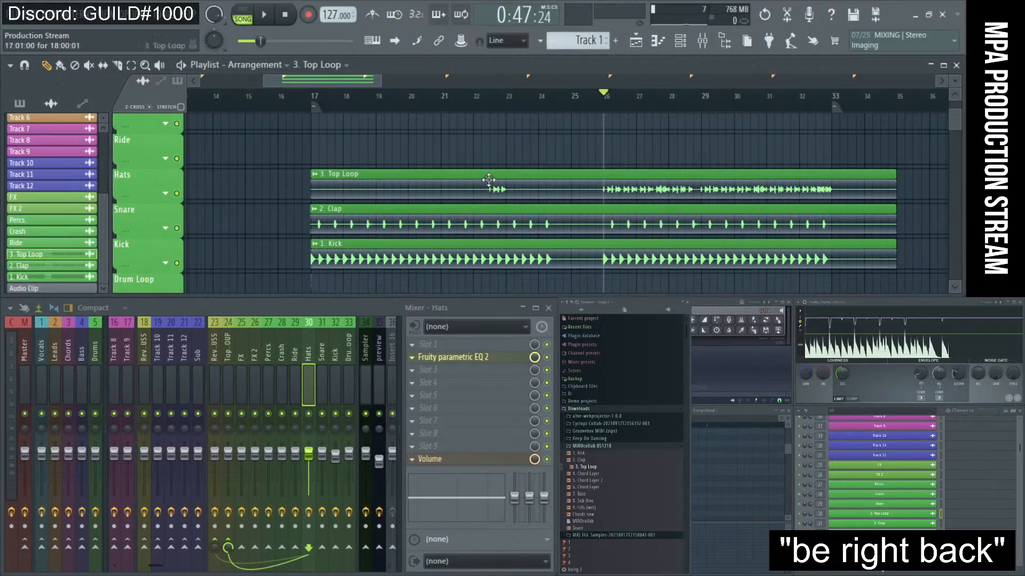
- Play the drums, lower the threshold of the side-chain compressor on the Top GROUP mixer track, and stop playback
left_click(233, 375)
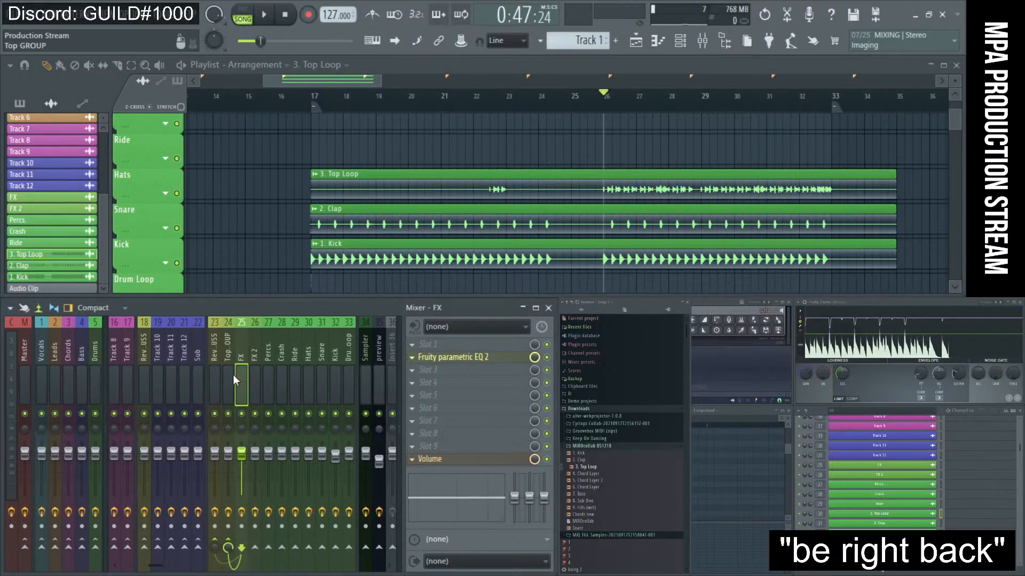
key("space")
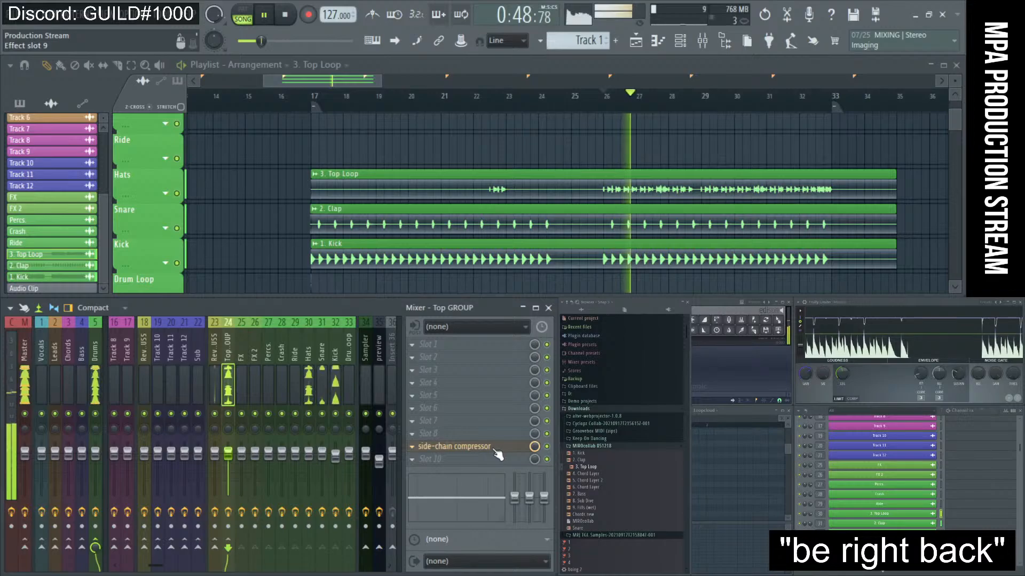
left_click(454, 446)
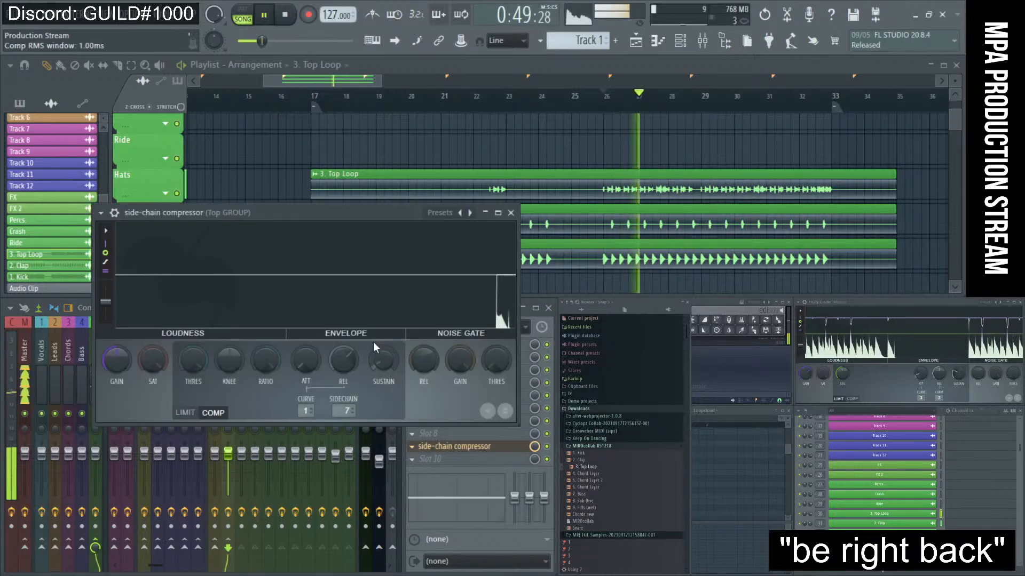
right_click(220, 356)
left_click(243, 368)
left_click_drag(202, 355, 202, 422)
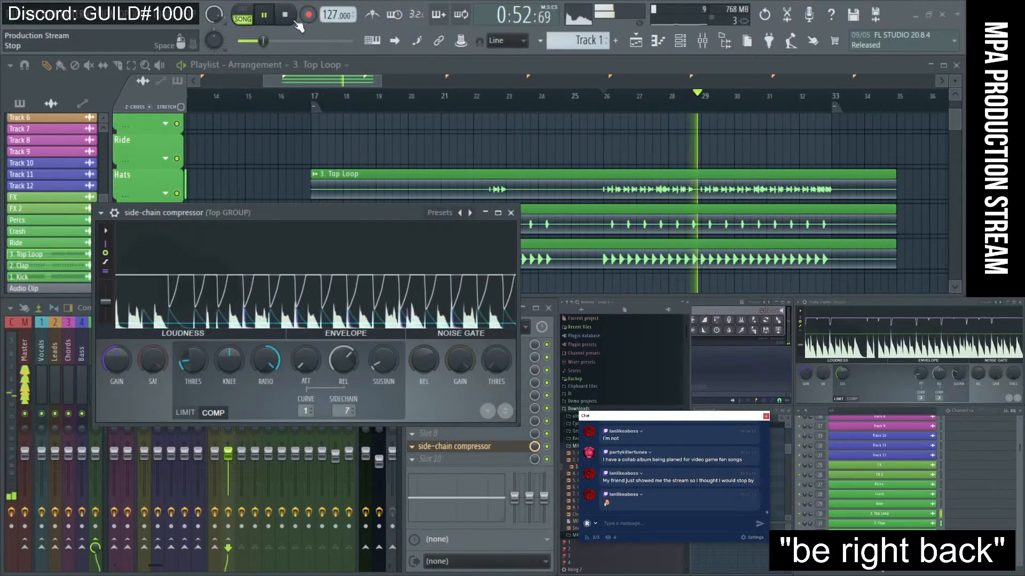
key("space")
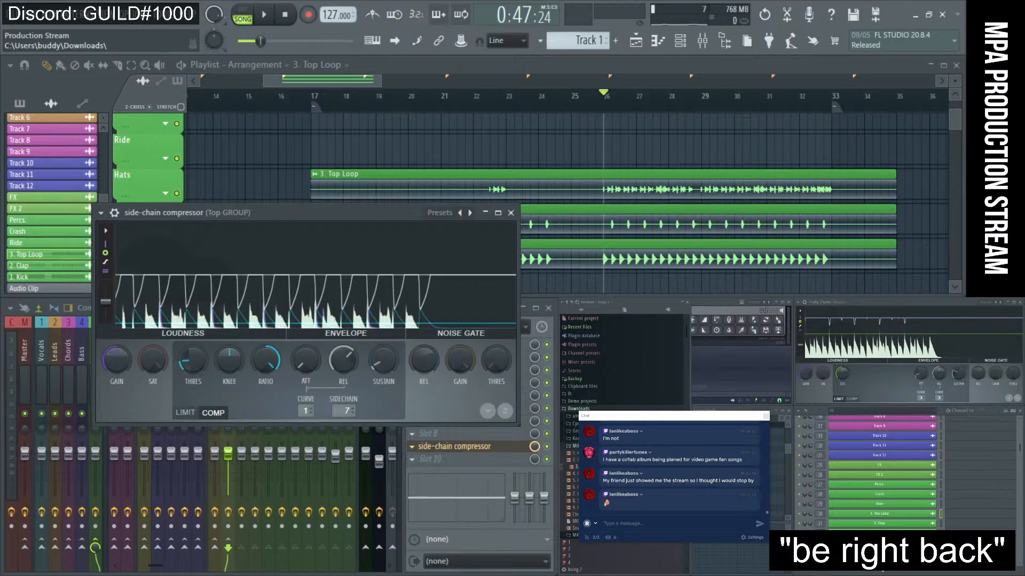
- Read back through the stream chat messages and play the drums again from about bar 26
scroll(640, 461, "up", 1)
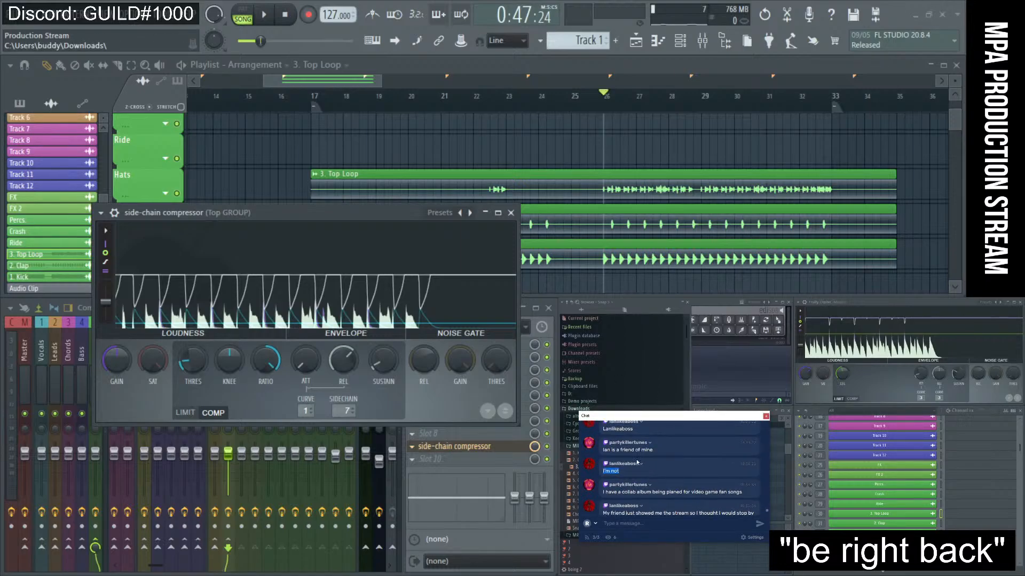
scroll(635, 469, "down", 1)
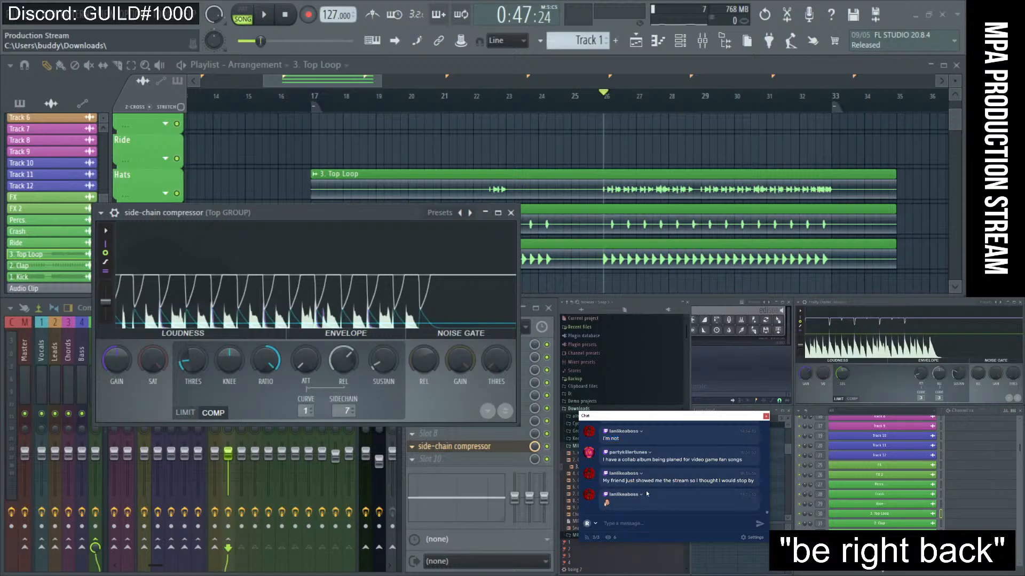
left_click(596, 100)
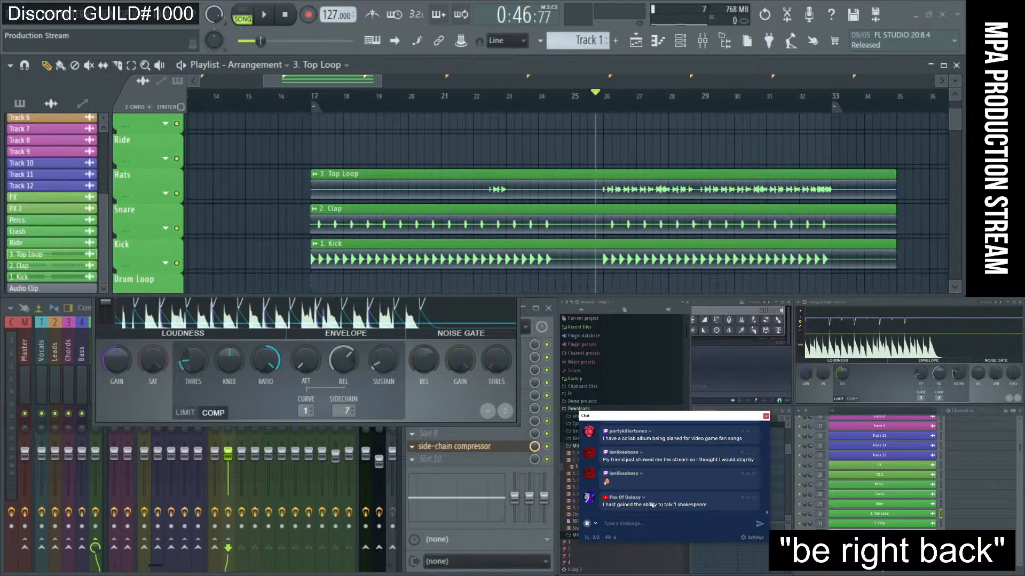
left_click(605, 98)
key("space")
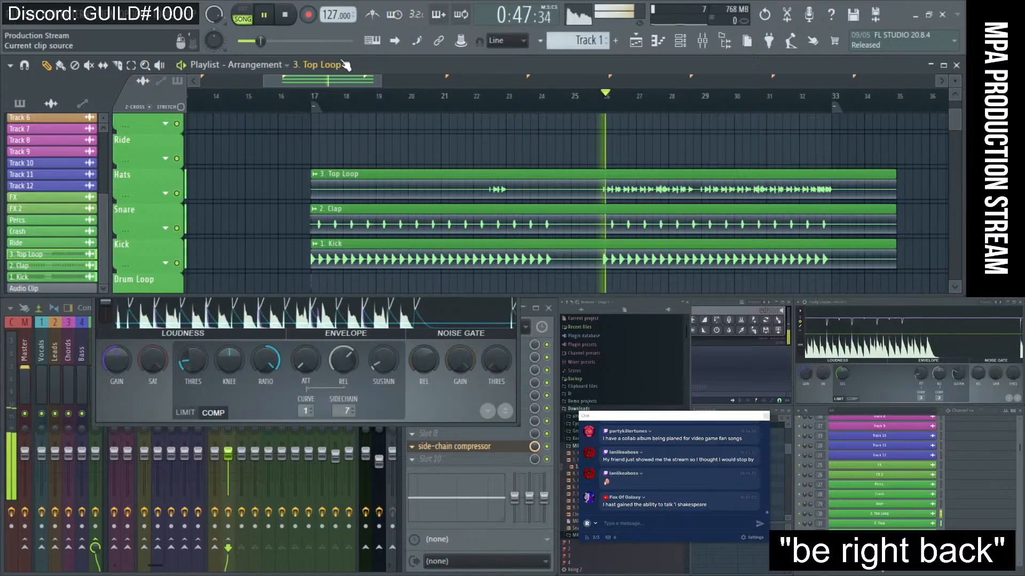
- Set the Top GROUP side-chain compressor's threshold to about -34.3 dB during playback and close the compressor
left_click(423, 412)
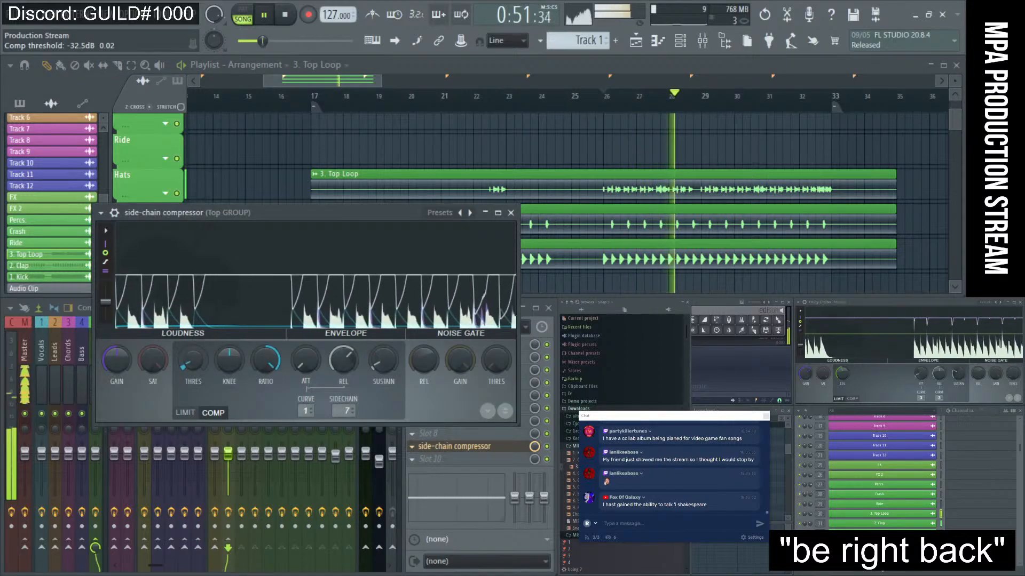
left_click_drag(192, 360, 193, 405)
key("space")
key("space")
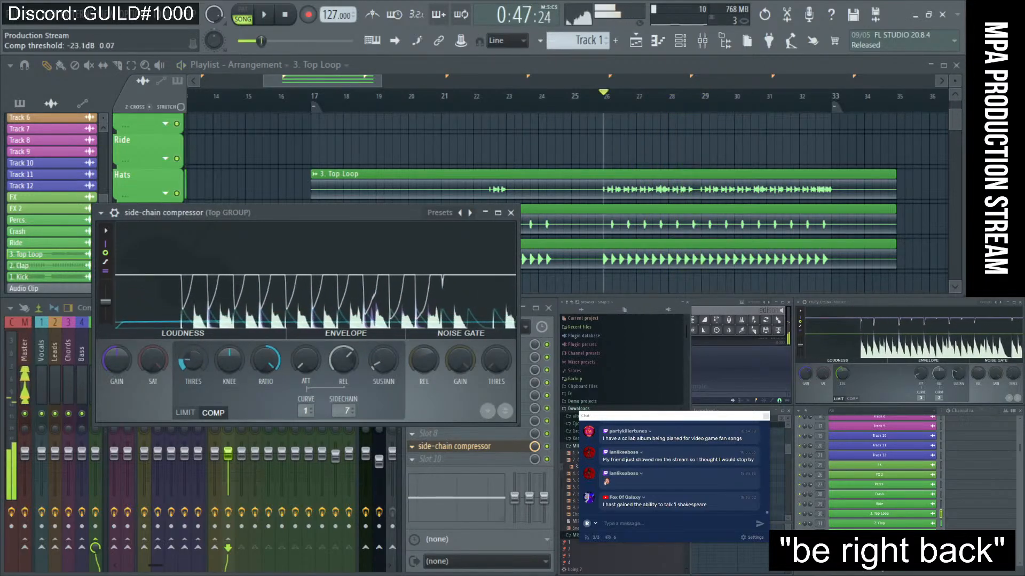
left_click_drag(192, 361, 193, 355)
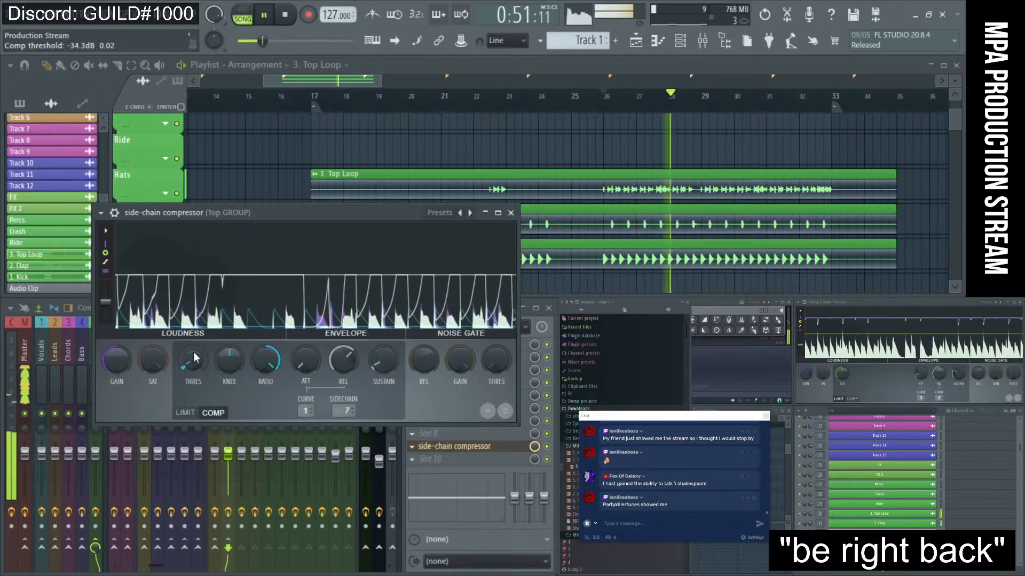
left_click(511, 213)
- Lower the Hats mixer fader slightly while replaying the drums from about bar 26, and stop playback
key("space")
key("space")
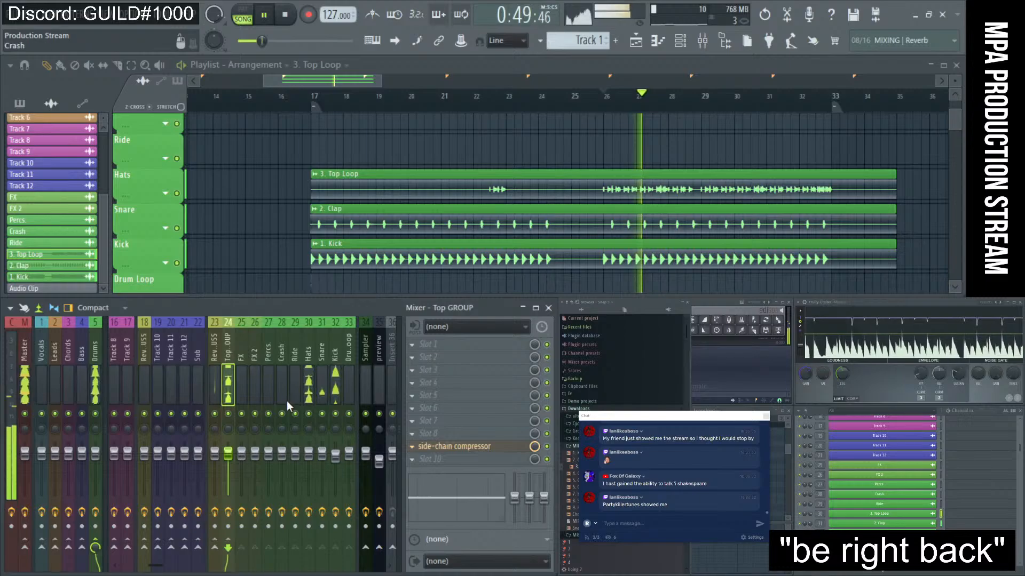
left_click_drag(314, 451, 309, 459)
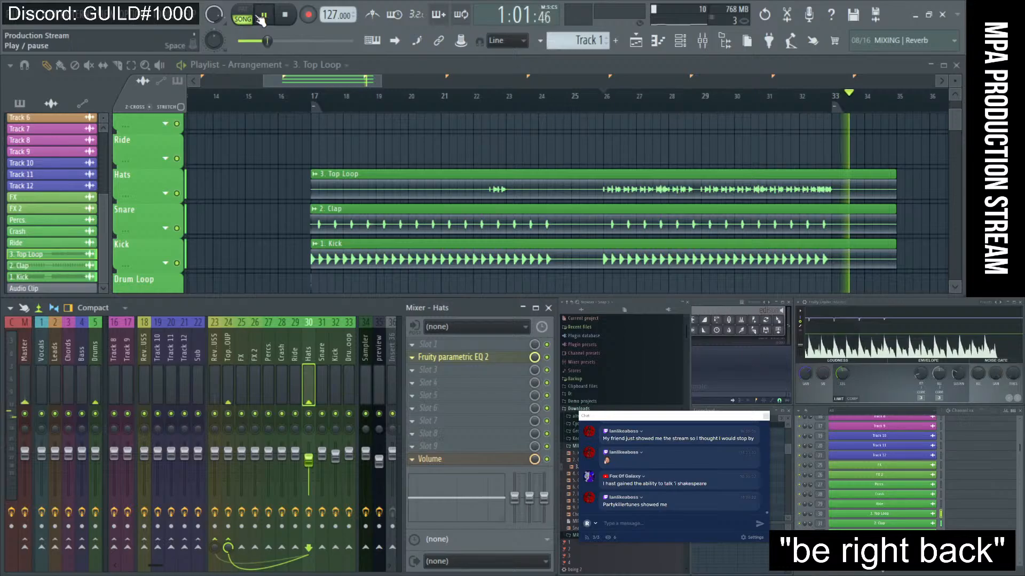
left_click(286, 20)
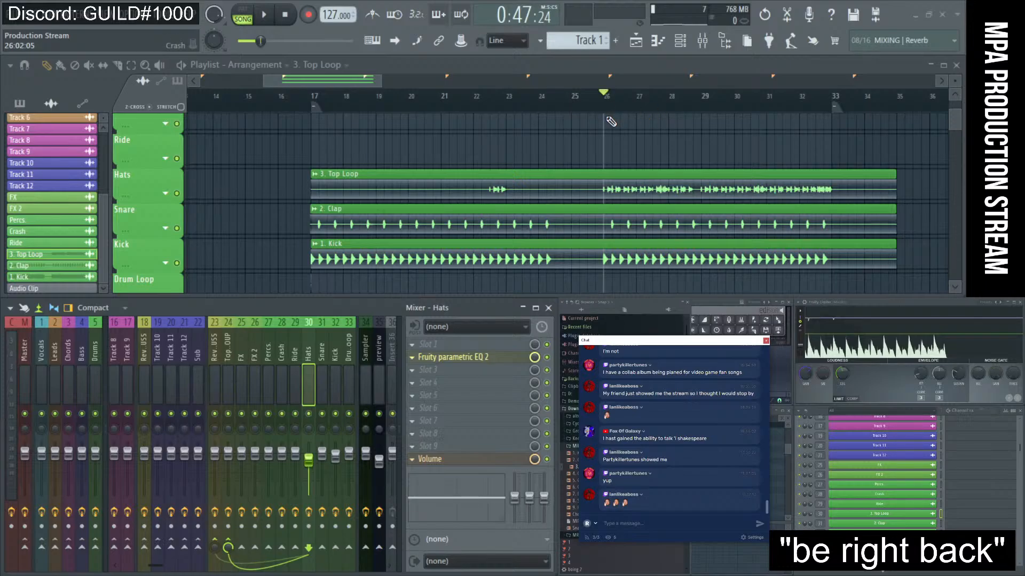
- Send the Hats mixer track to the Reverb BUSS and reduce the send level while the drums play
left_click(263, 17)
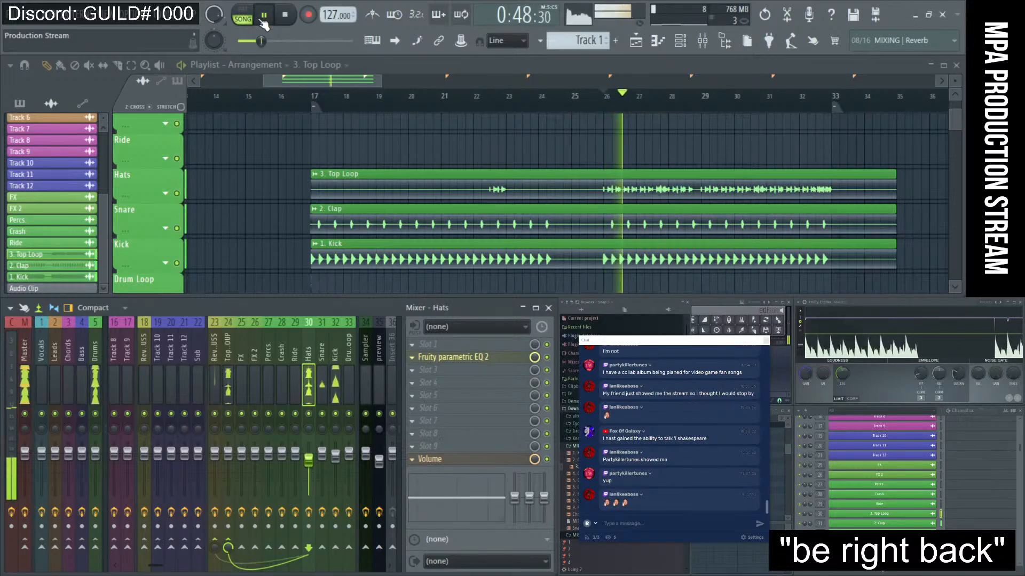
key("space")
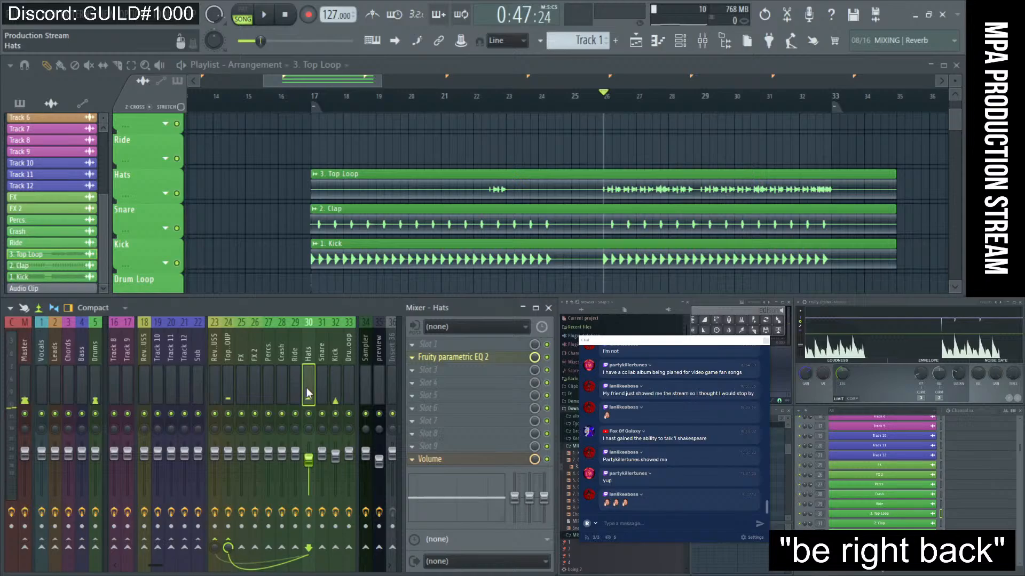
left_click_drag(214, 548, 214, 507)
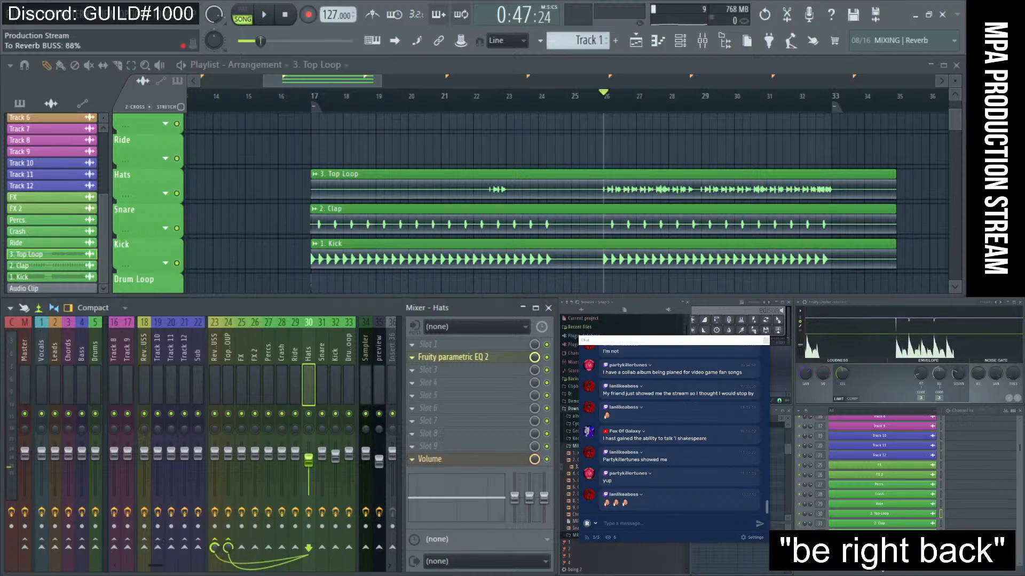
left_click(267, 18)
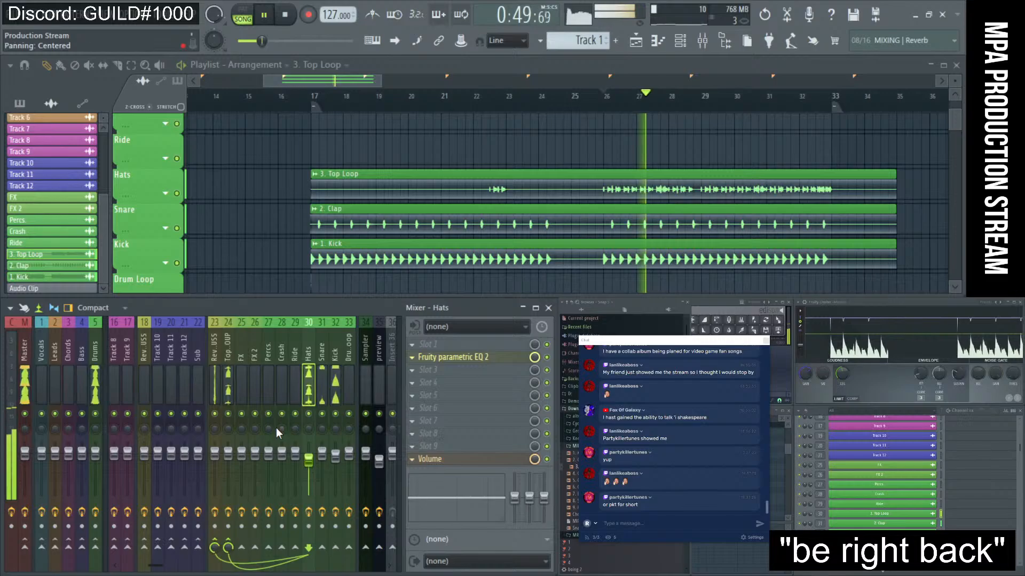
left_click_drag(215, 548, 214, 572)
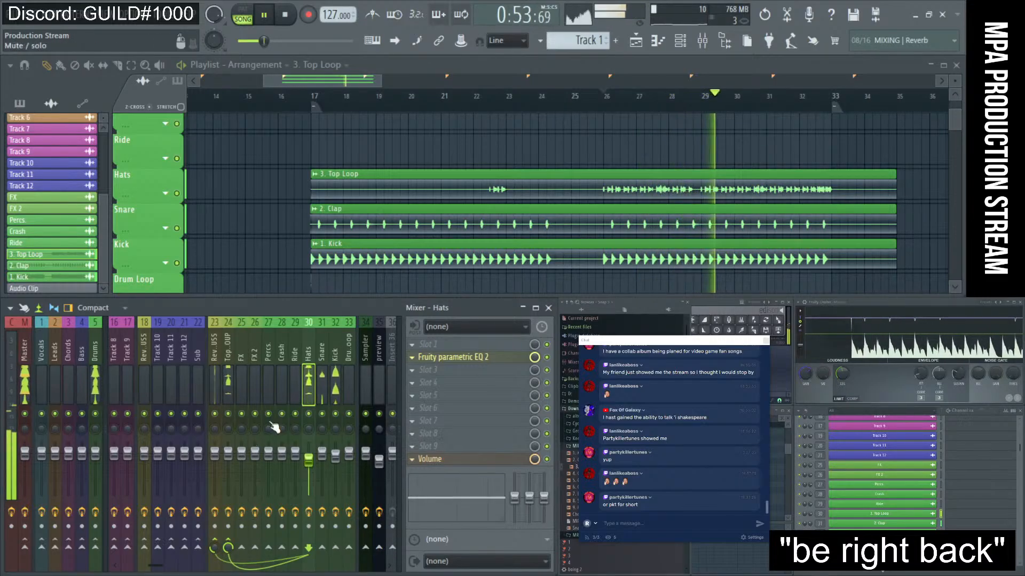
- Lower the threshold of the Reverb BUSS side-chain compressor, close the compressor, and stop playback
right_click(502, 192, "ctrl")
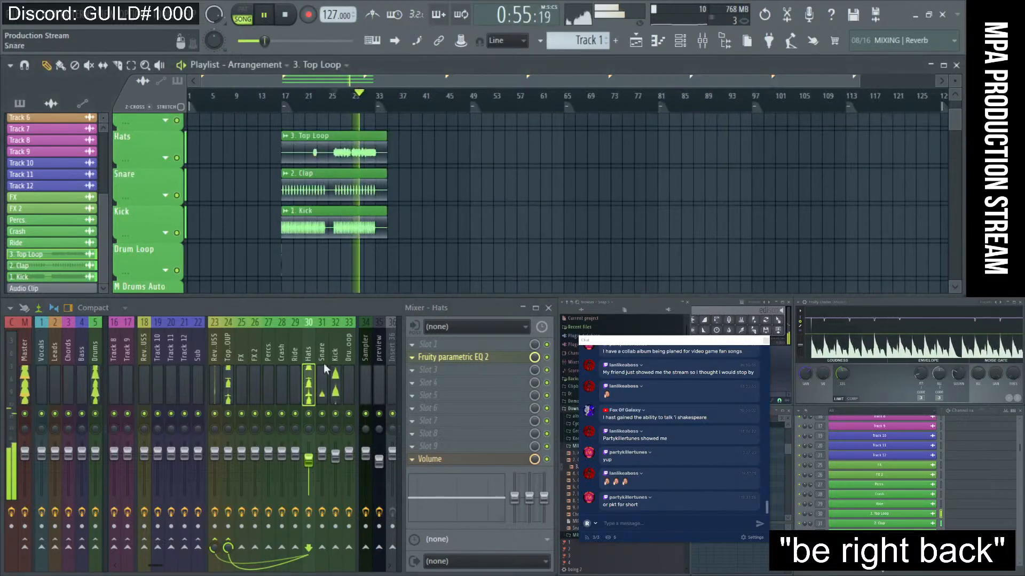
left_click(216, 391)
left_click(454, 446)
left_click_drag(227, 395, 226, 403)
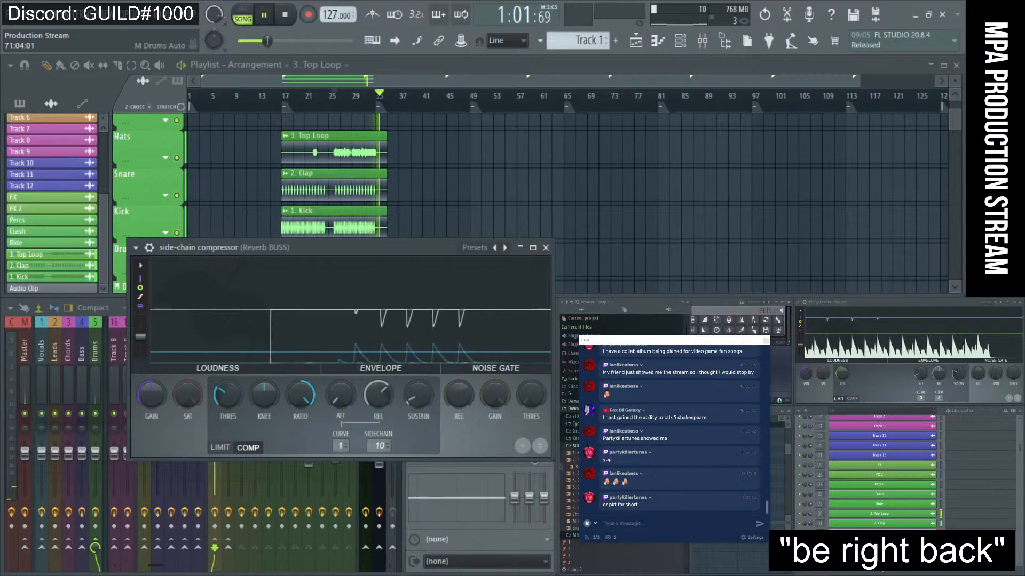
left_click(545, 247)
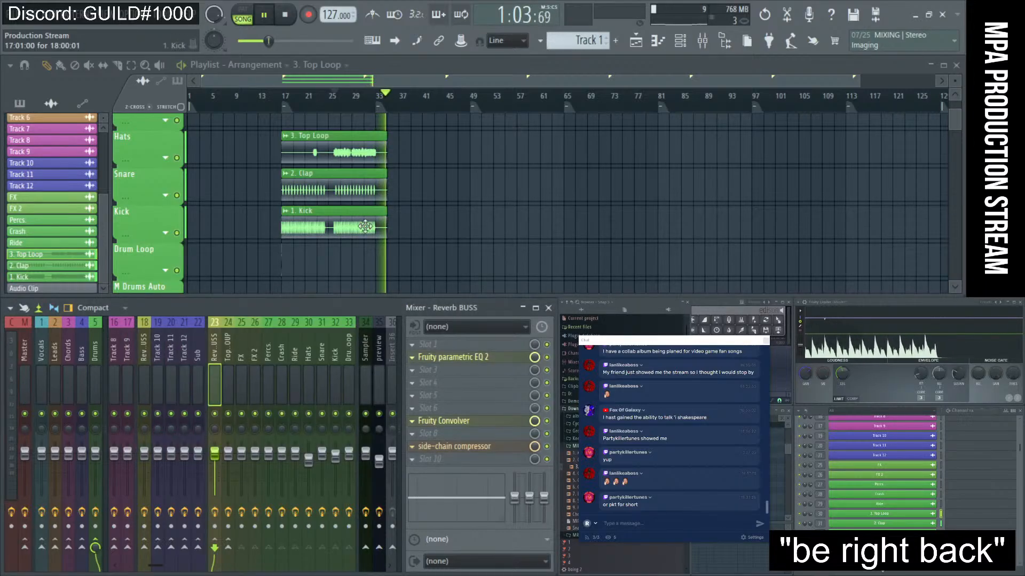
key("space")
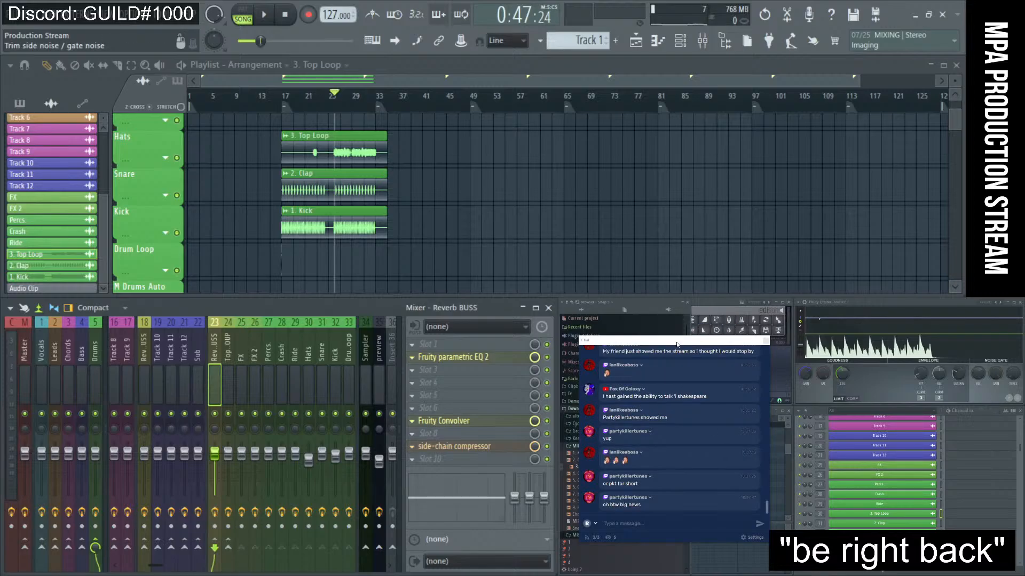
- Move the chat window off the channel rack and load the 4. Chord Layer sample into the Track 7 channel
left_click_drag(679, 344, 897, 331)
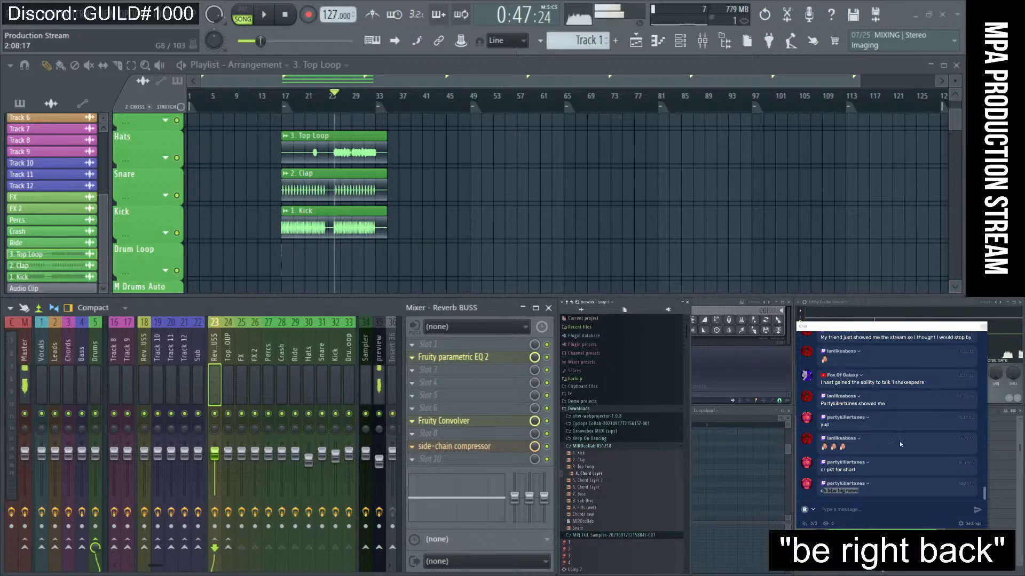
left_click_drag(900, 326, 766, 296)
scroll(943, 487, "up", 8)
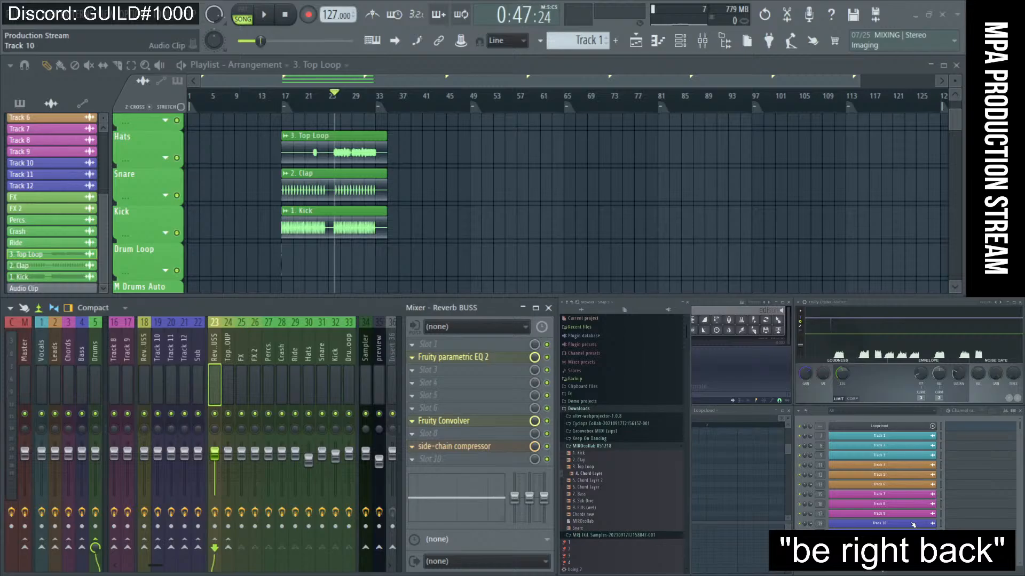
left_click(910, 497)
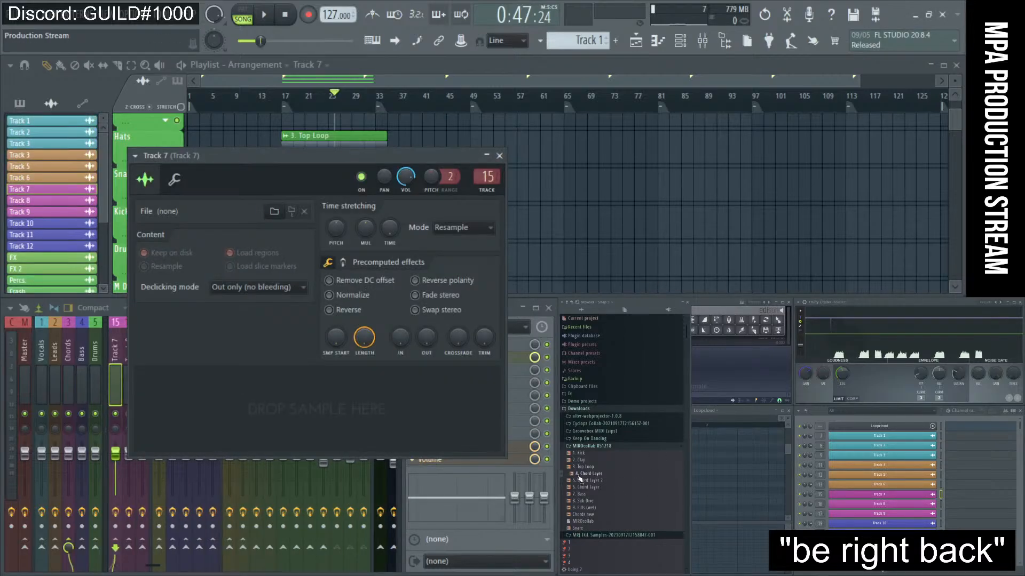
left_click_drag(579, 479, 263, 419)
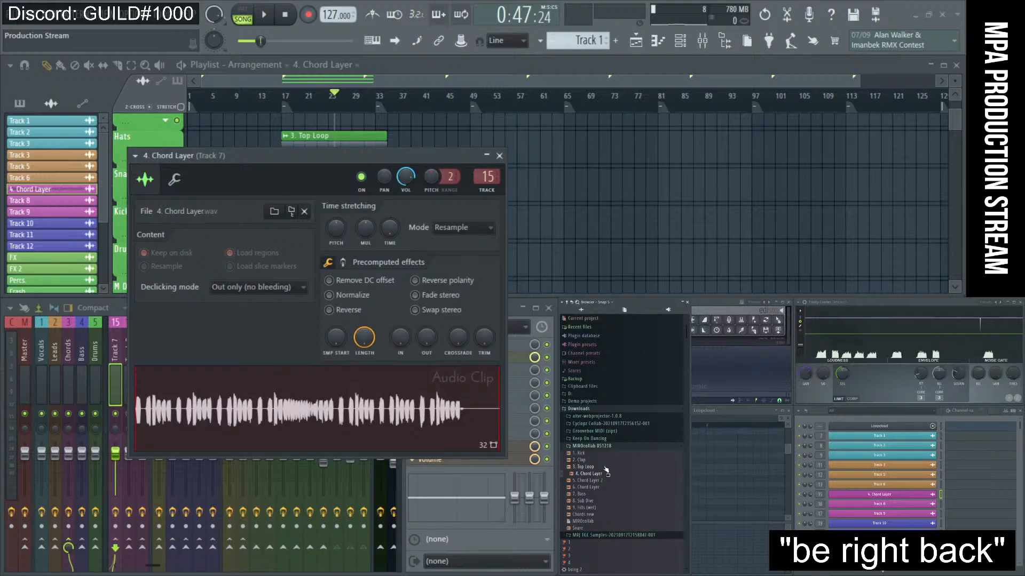
- Preview the 5. Chord Layer 2 and 6. Chord Layer samples and load 5. Chord Layer 2 into the Track 8 channel
left_click(587, 483)
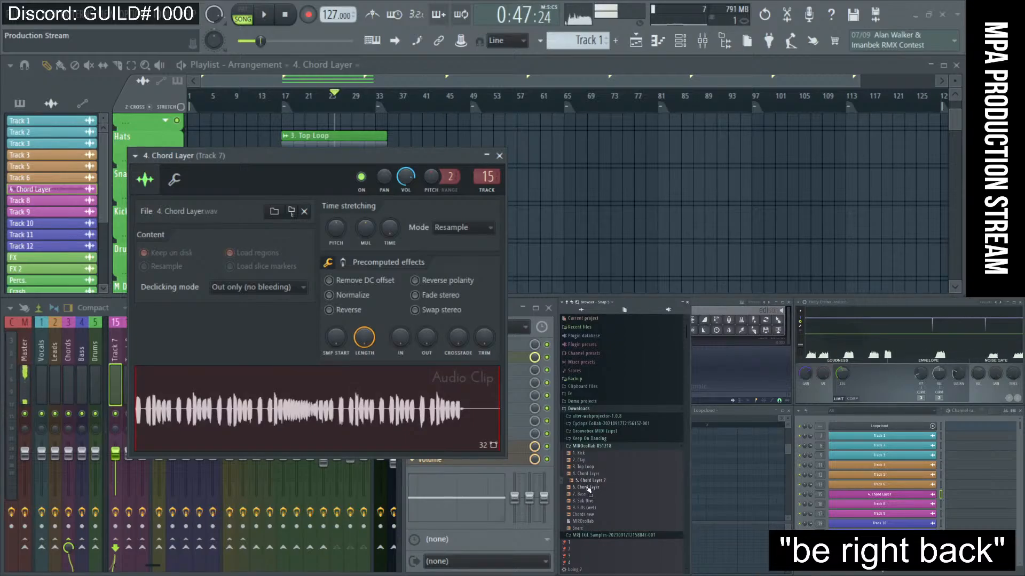
left_click(588, 488)
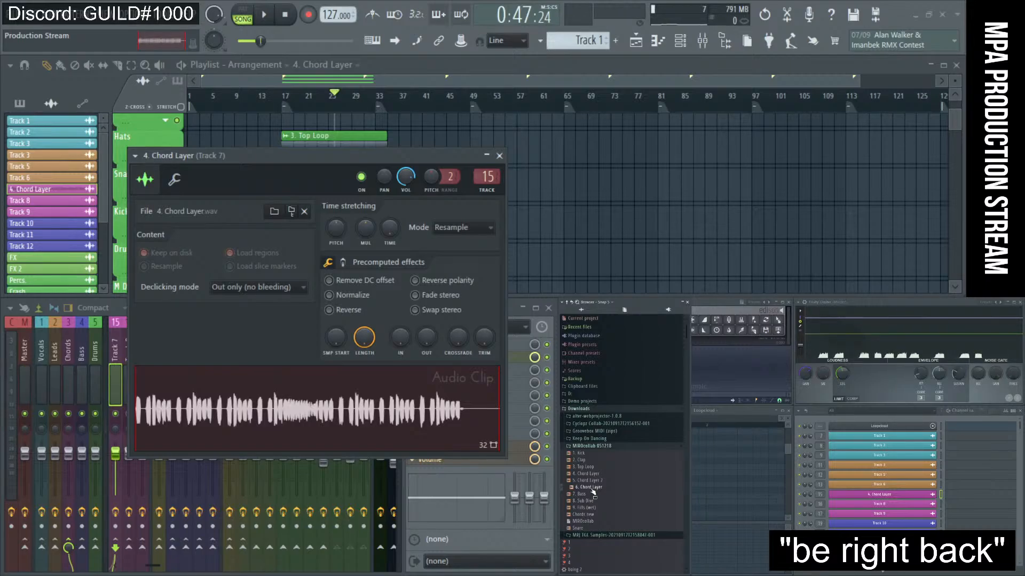
left_click(895, 505)
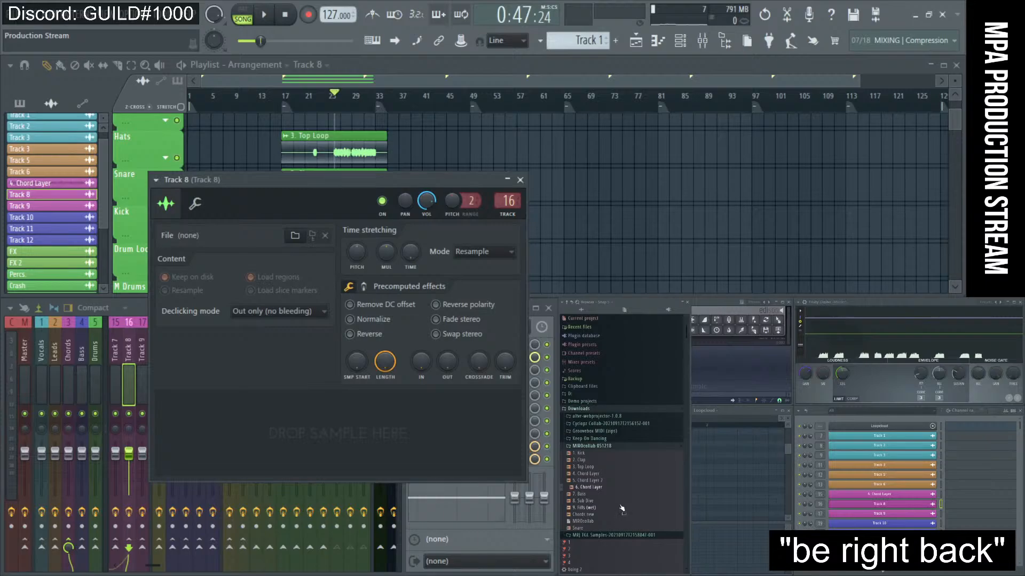
left_click_drag(600, 481, 383, 444)
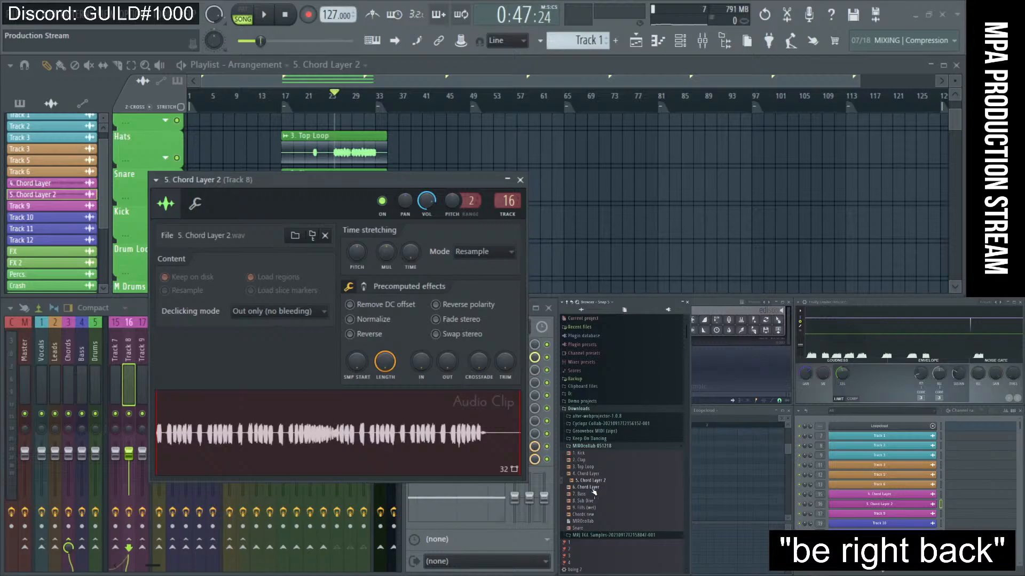
- Load the 6. Chord Layer sample into the Track 9 channel and close its settings
left_click(881, 515)
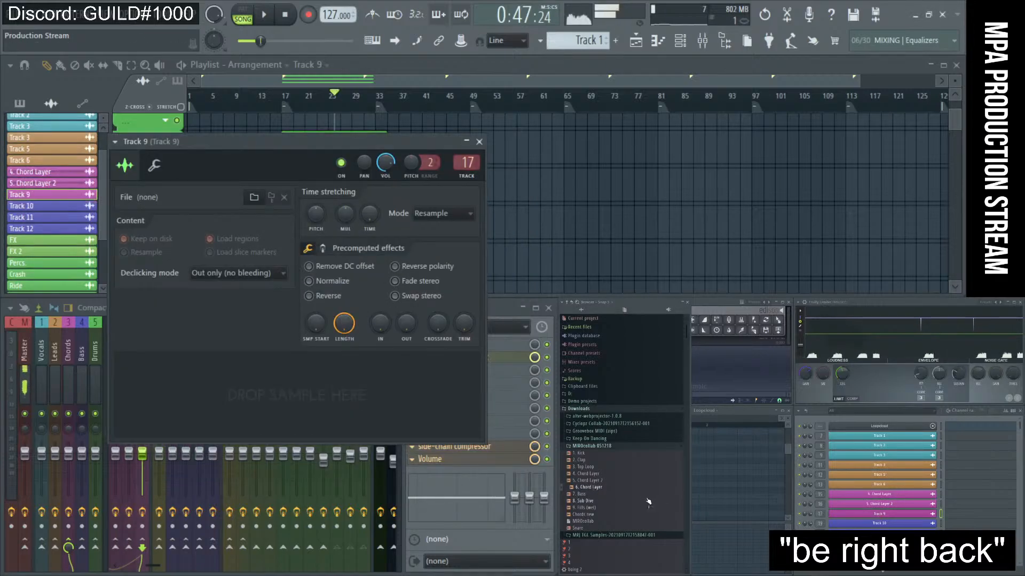
left_click_drag(597, 491, 368, 408)
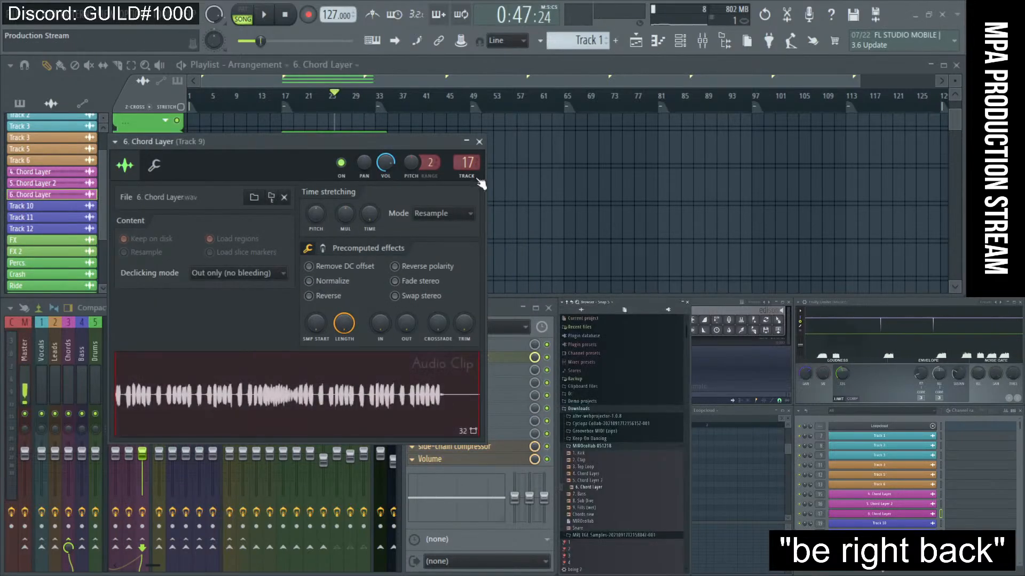
left_click(479, 142)
- Place a 6. Chord Layer clip on playlist Track 7 and a 5. Chord Layer 2 clip on Track 9 at bar 17
scroll(276, 196, "up", 6)
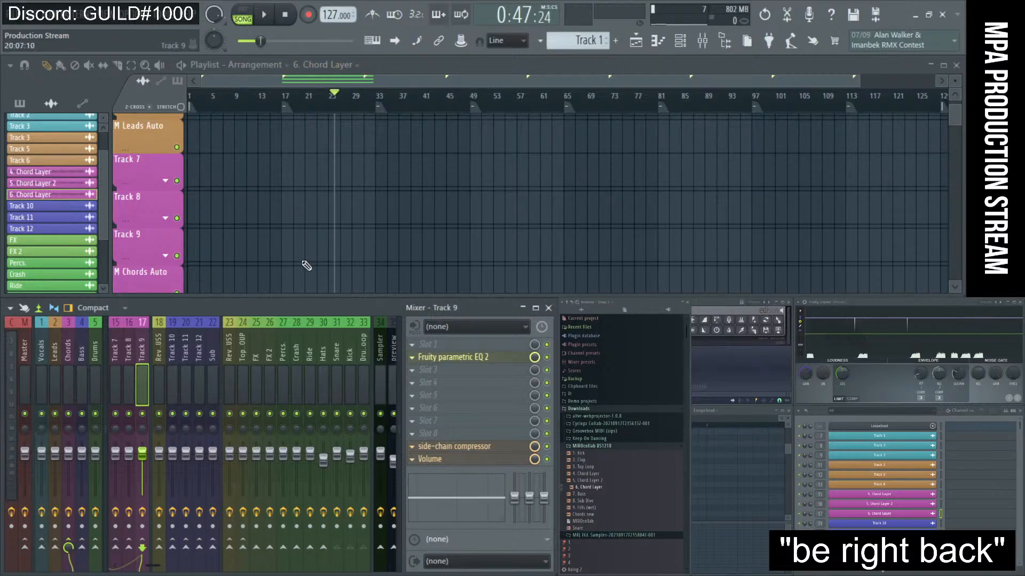
left_click(299, 177)
left_click(347, 66)
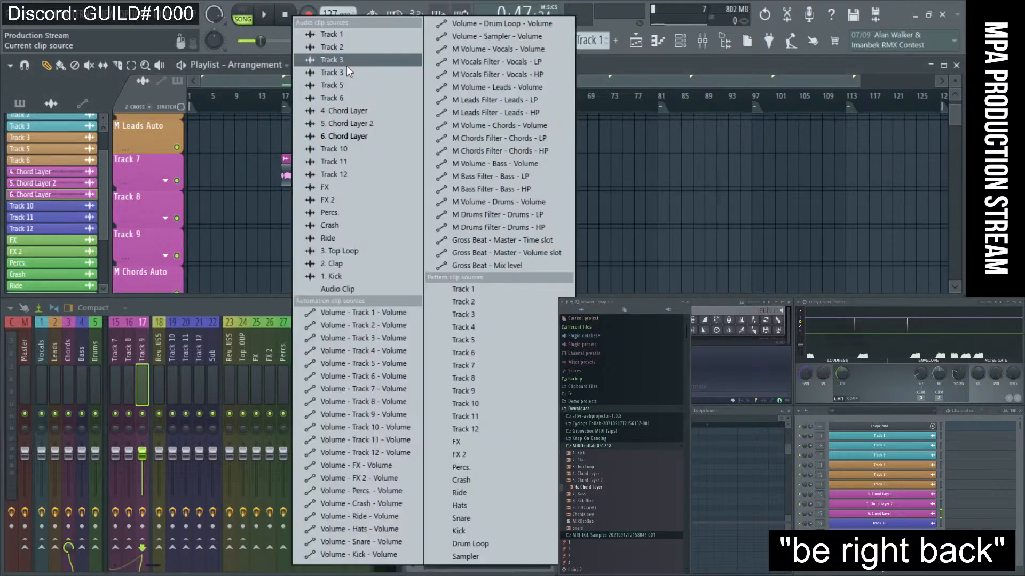
left_click(359, 123)
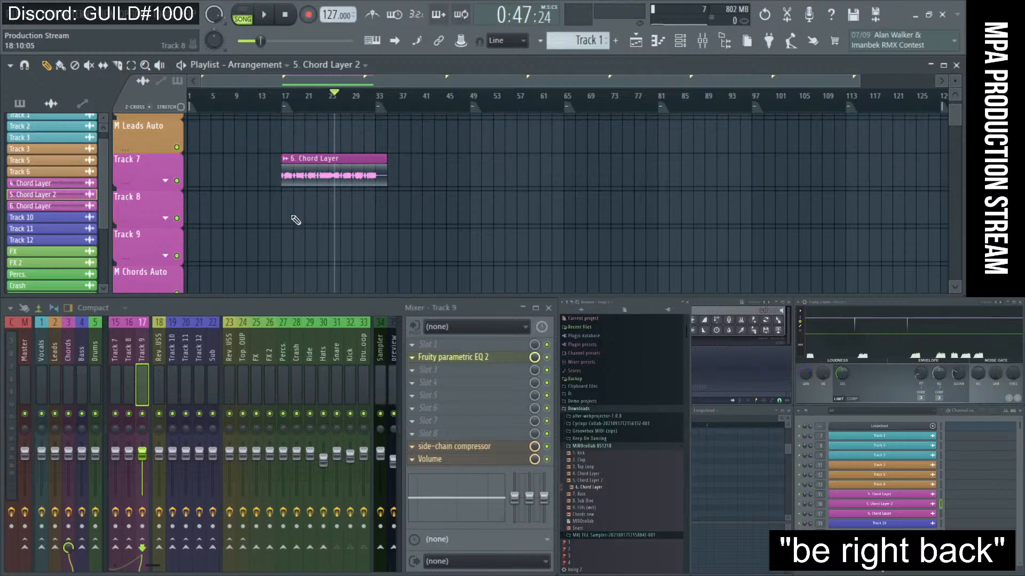
left_click(288, 247)
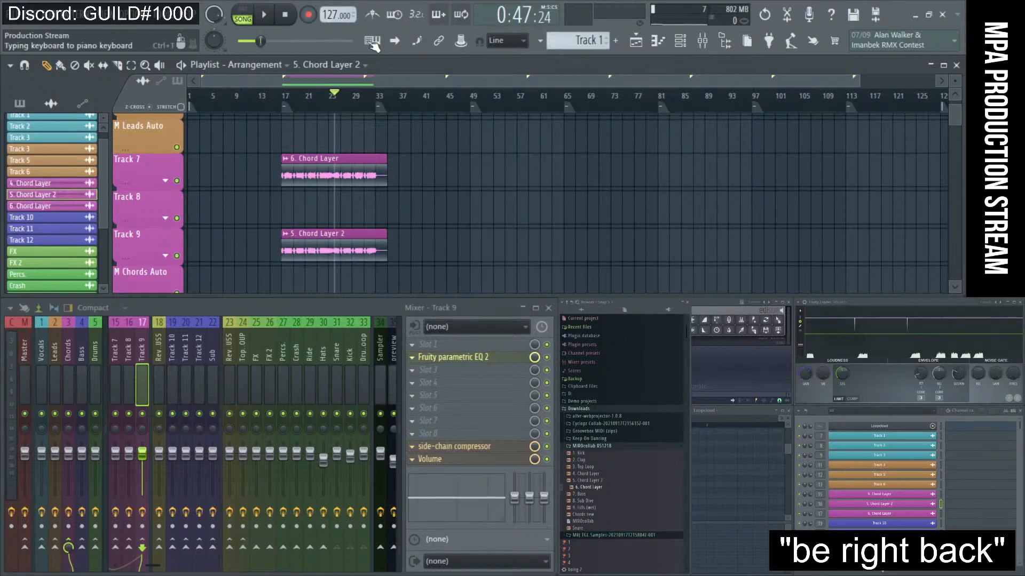
- Add a 4. Chord Layer clip and arrange the three chord clips at bar 17, with layers 4, 5 and 6 on Tracks 7, 8 and 9
left_click(356, 68)
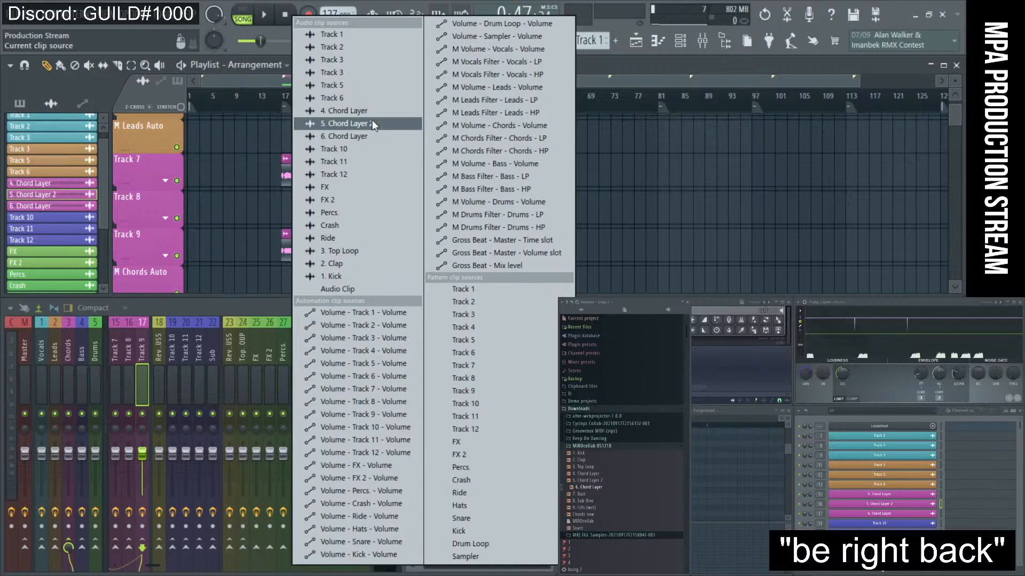
left_click(350, 110)
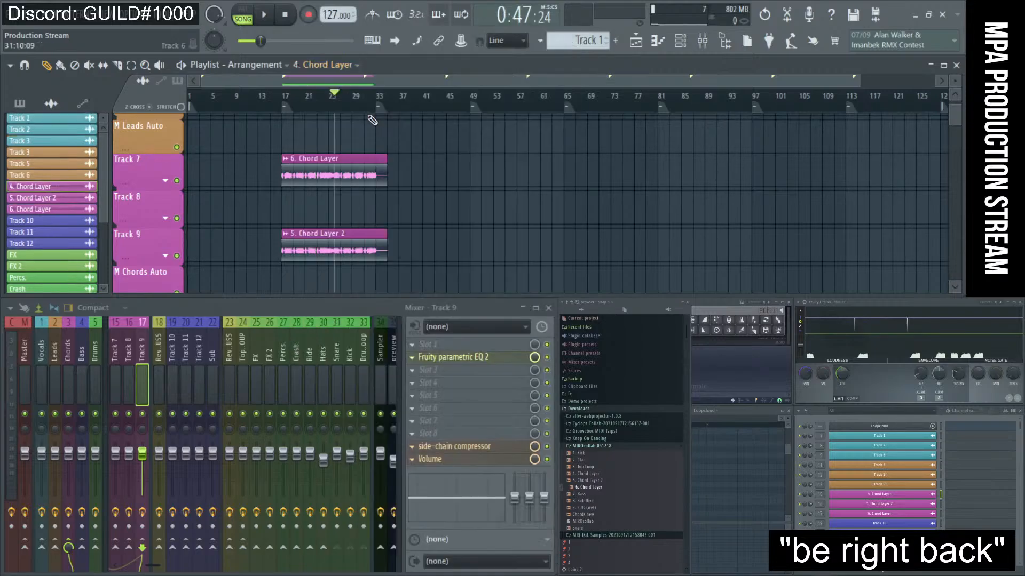
left_click(241, 166)
left_click_drag(317, 162, 317, 199)
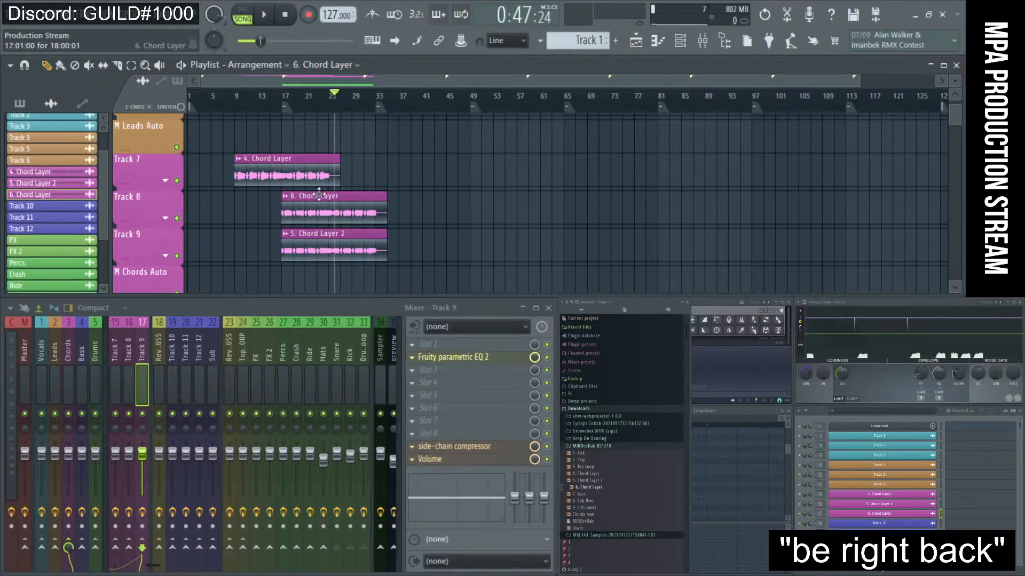
left_click_drag(350, 243, 449, 242)
right_click(449, 242)
left_click_drag(302, 178, 347, 252)
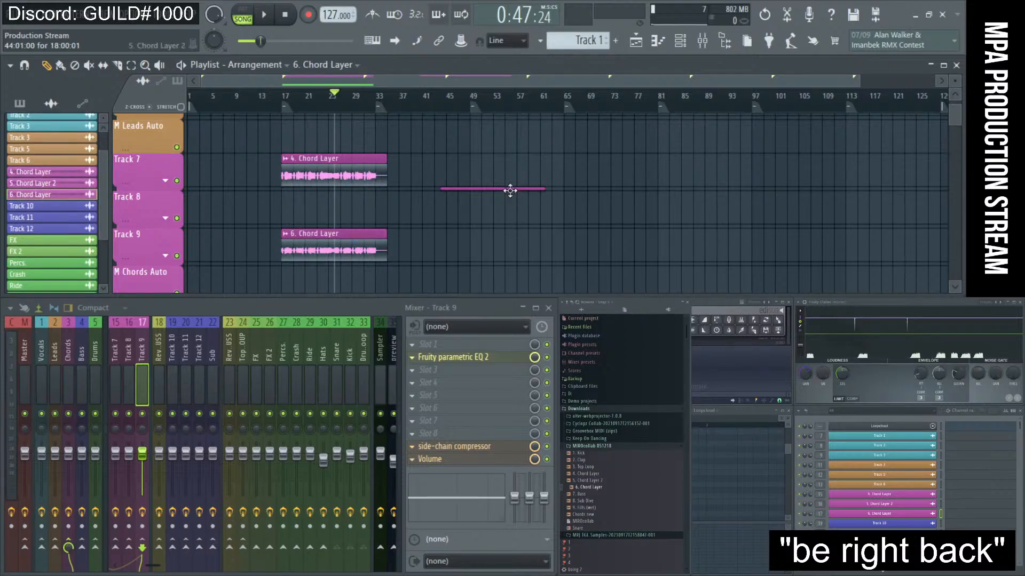
left_click_drag(507, 190, 350, 207)
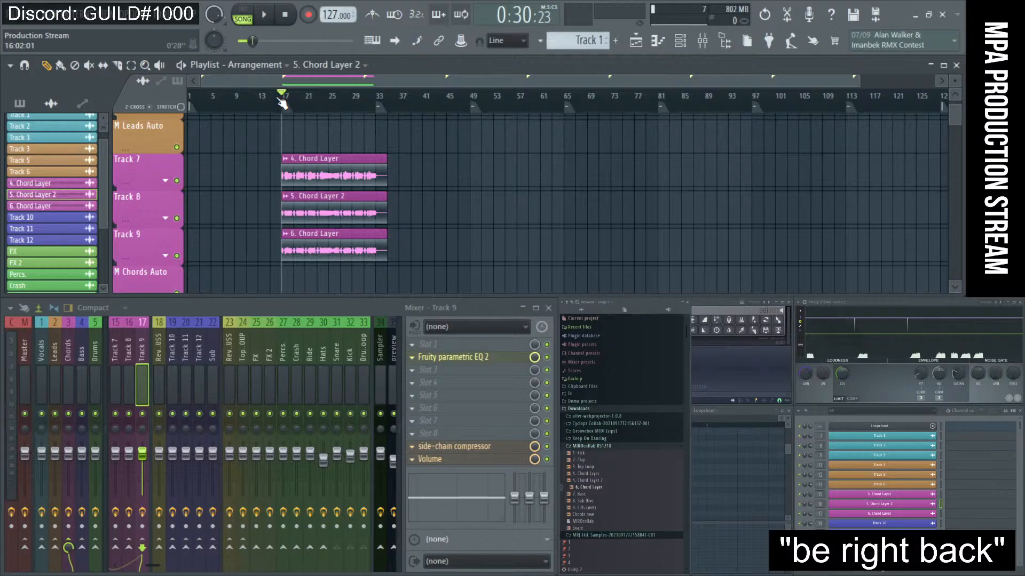
- Mute the 5. Chord Layer 2 and 6. Chord Layer clips, audition 4. Chord Layer alone, and check its channel settings
right_click(274, 251, "alt")
right_click(277, 214, "alt")
key("space")
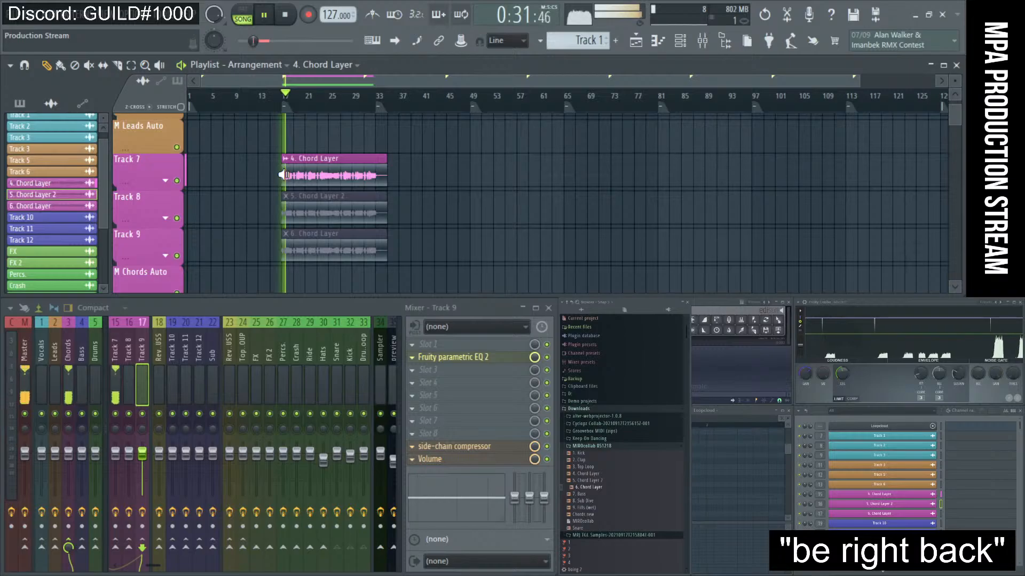
key("space")
double_click(336, 181)
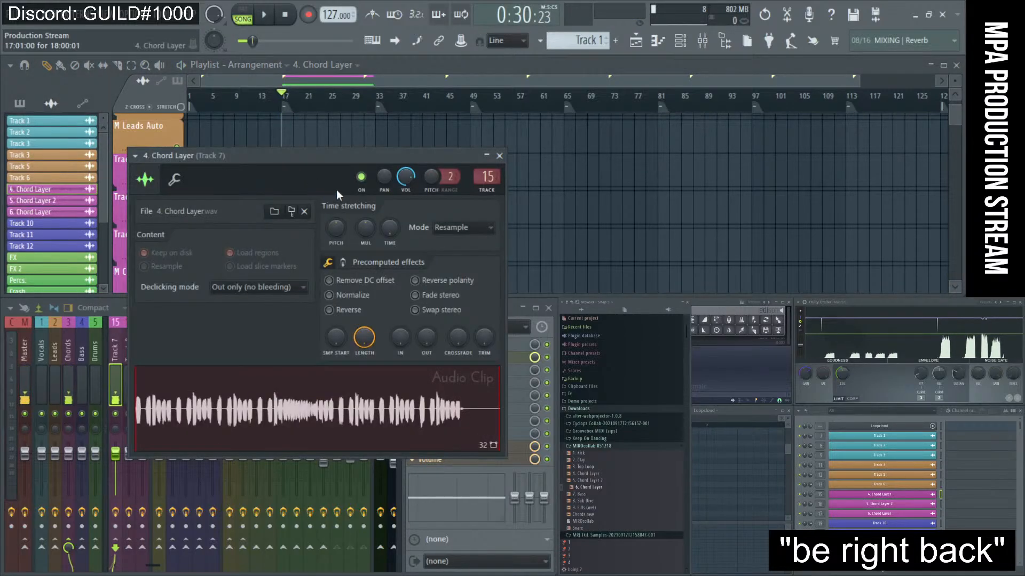
left_click(499, 156)
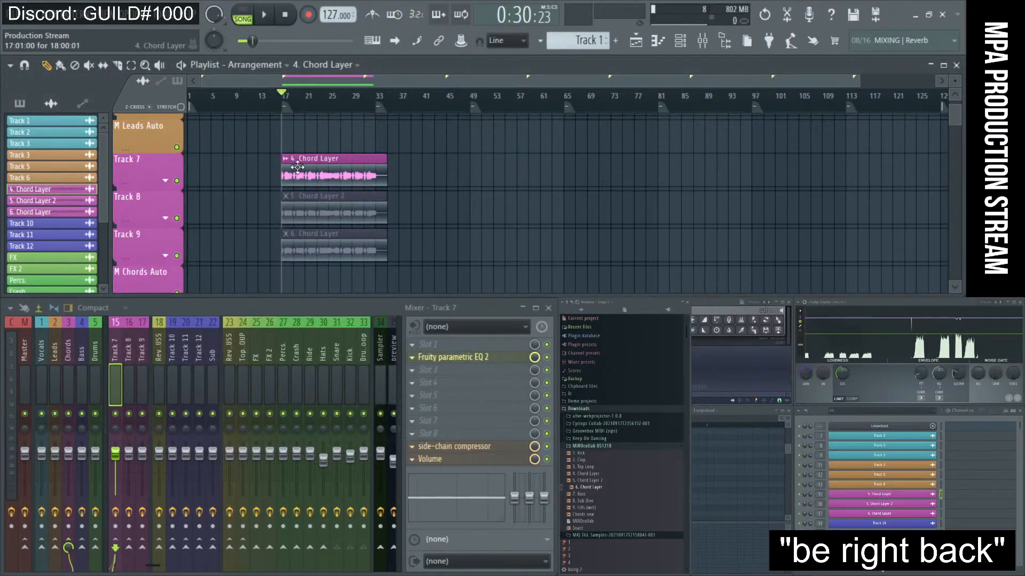
- Play the 4. Chord Layer clip repeatedly from bar 17 and examine its waveform and its level against the drums
key("space")
key("space")
key("space")
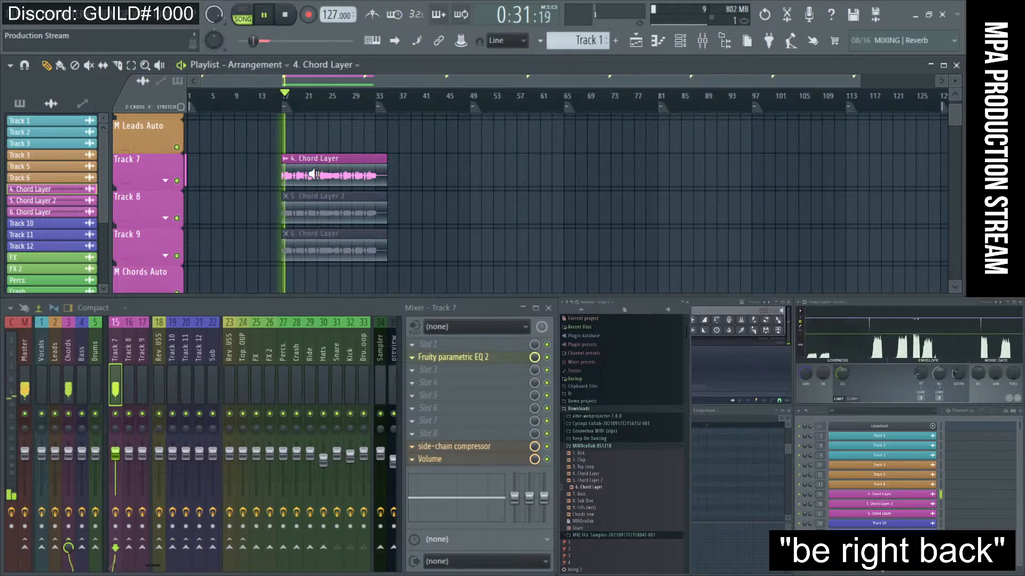
key("space")
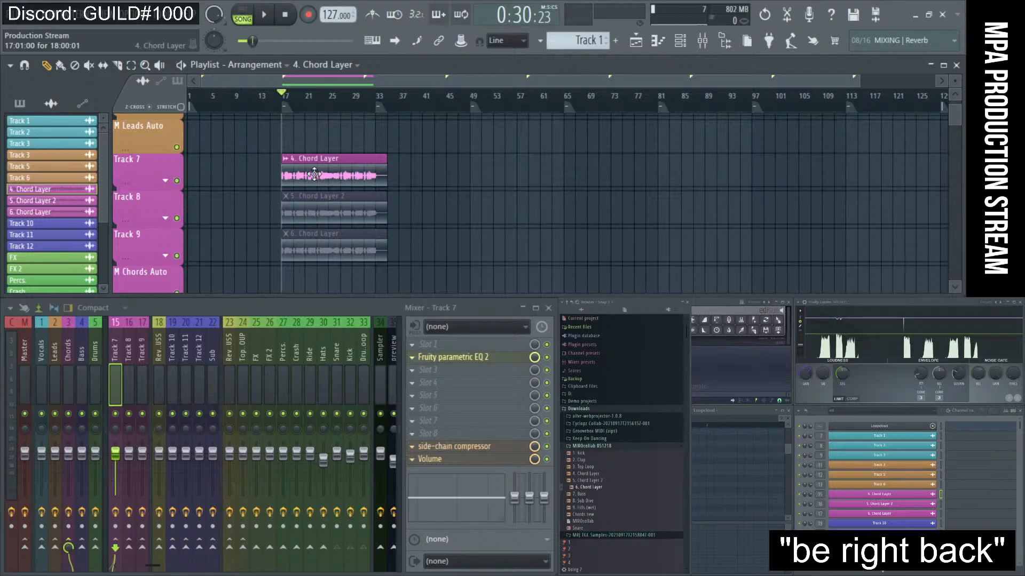
scroll(315, 174, "up", 5)
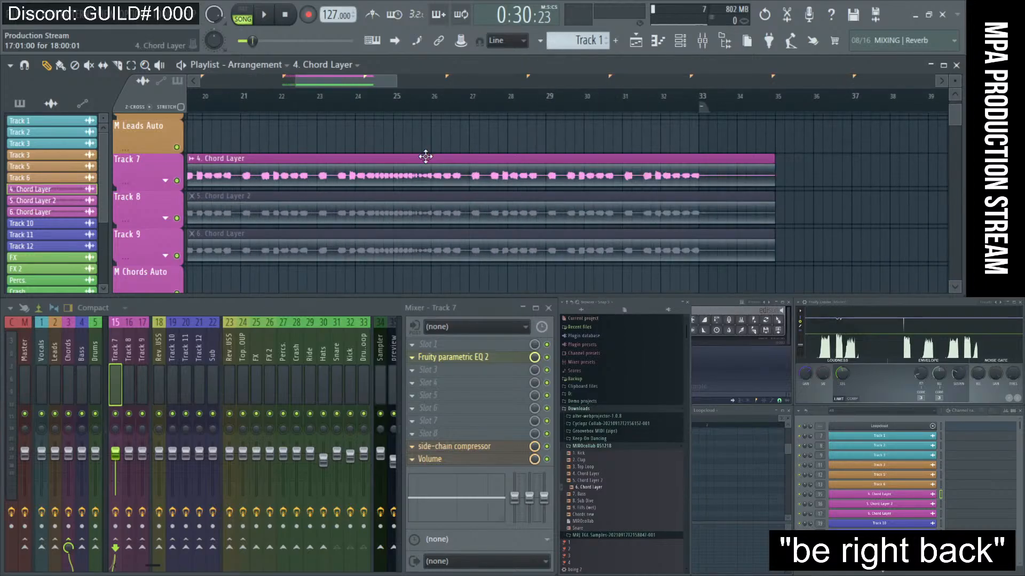
scroll(425, 156, "down", 3)
scroll(290, 176, "up", 3)
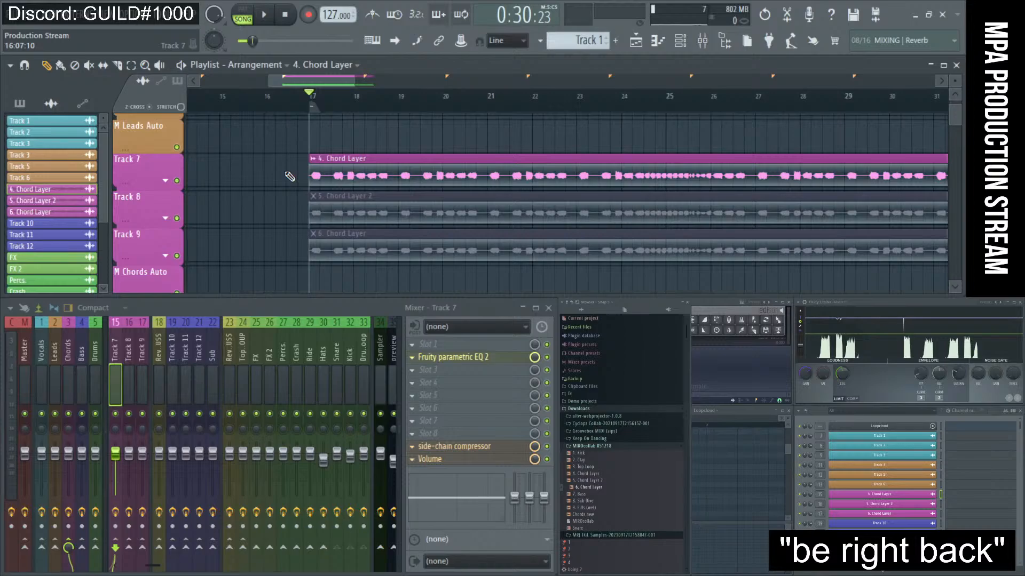
key("space")
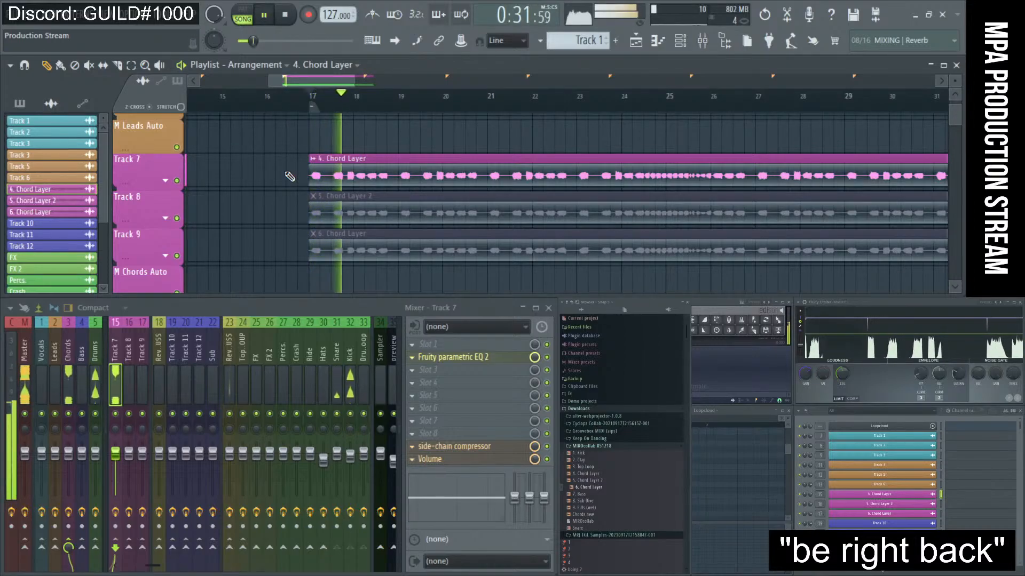
scroll(261, 400, "up", 3)
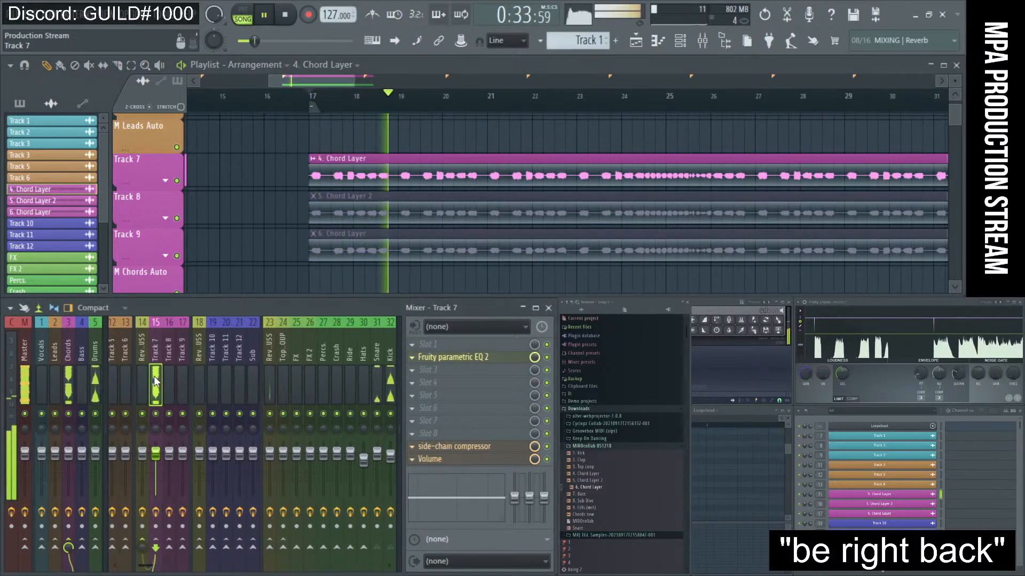
key("space")
- Lower the threshold of Track 7's side-chain compressor to about -19.4 dB during playback, and close the compressor
scroll(317, 192, "up", 5)
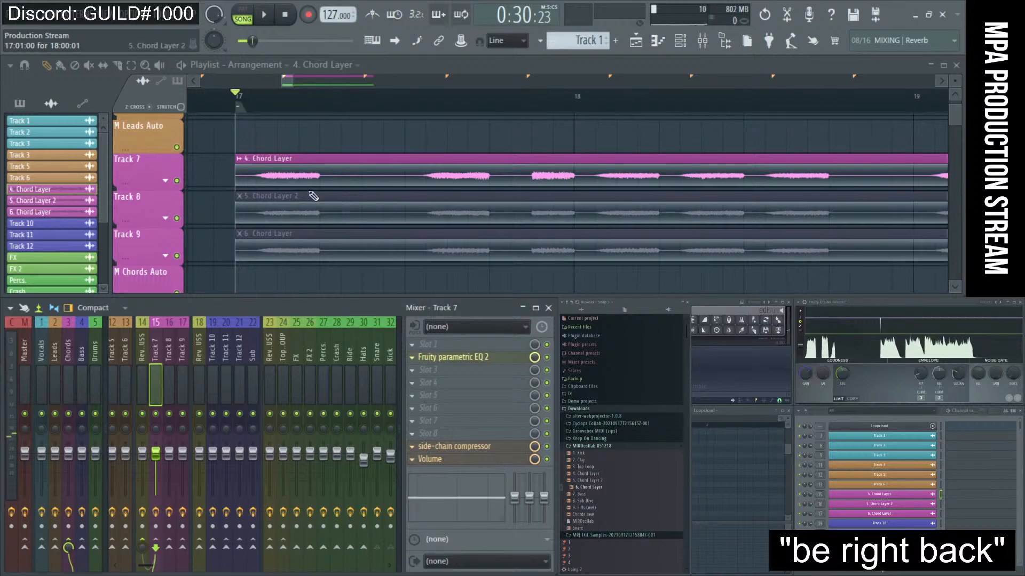
scroll(615, 195, "down", 3)
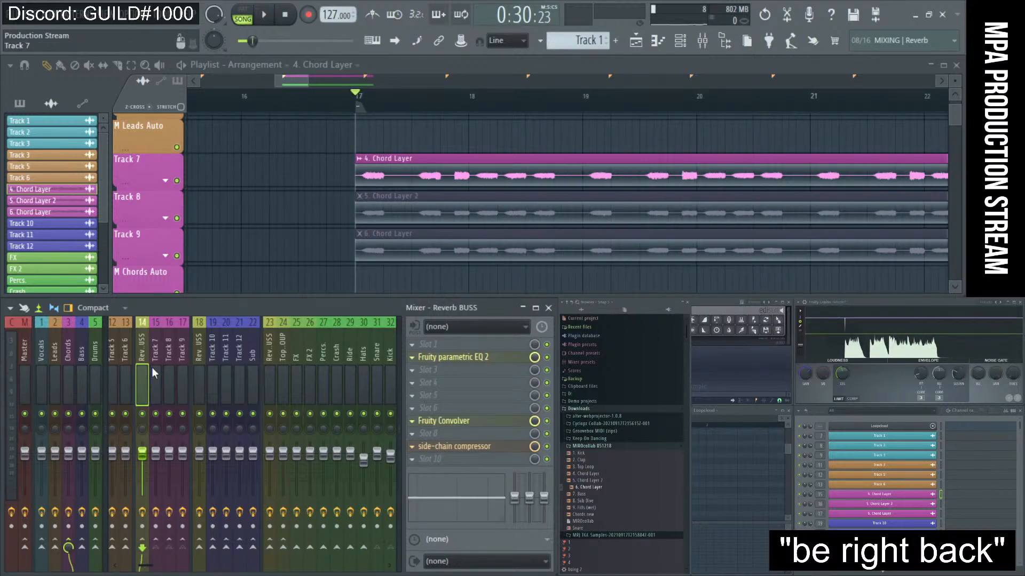
key("space")
left_click(453, 446)
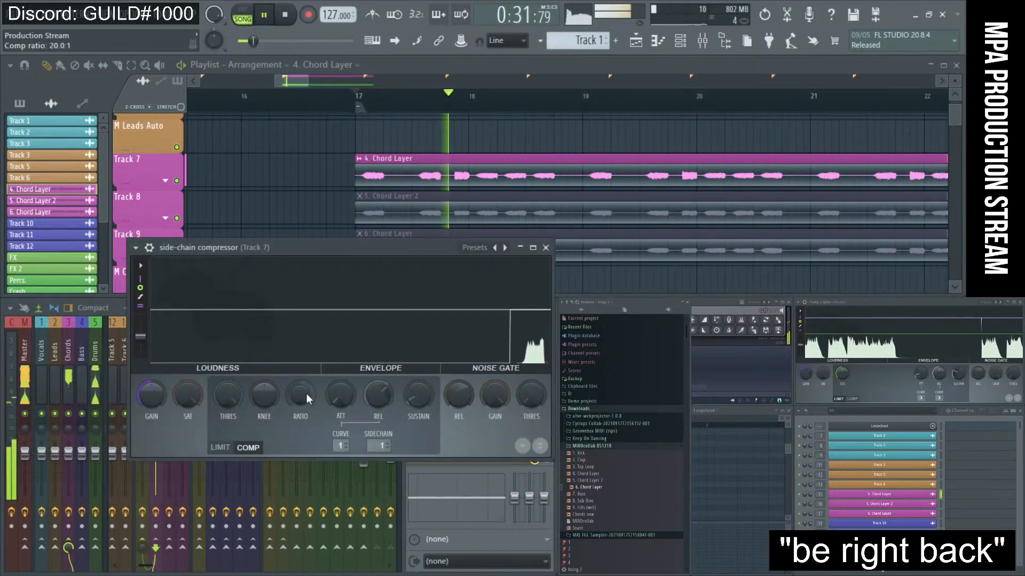
left_click_drag(238, 389, 229, 409)
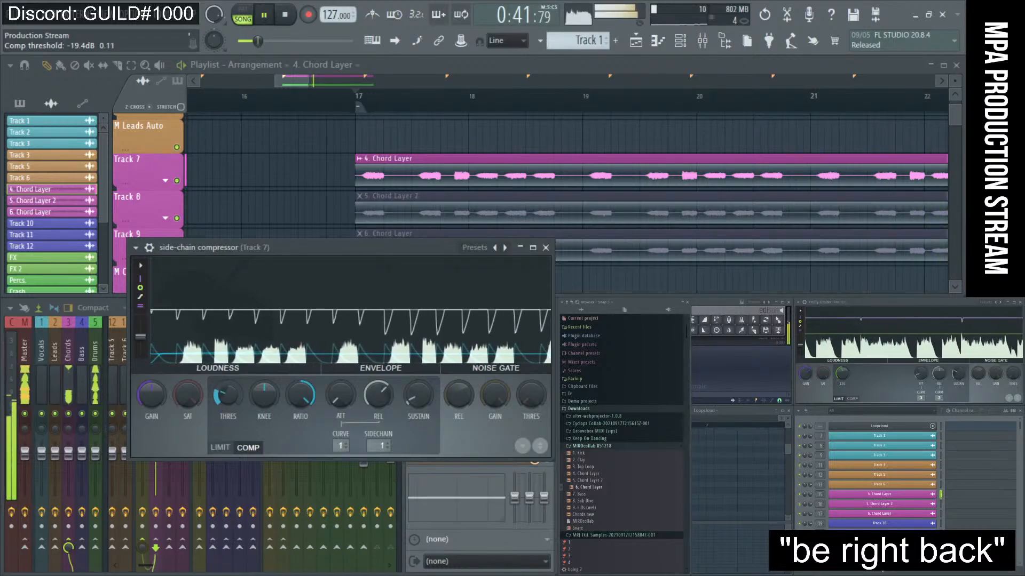
left_click(545, 247)
- Replay the chords from bar 17, recheck Track 7's side-chain compressor, and stop playback
scroll(450, 175, "down", 3)
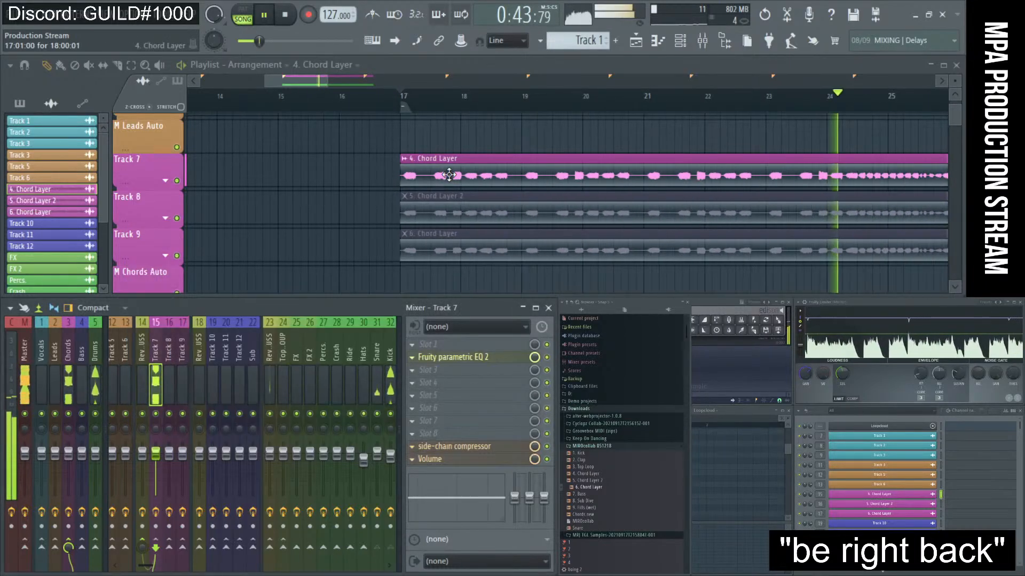
left_click(403, 107)
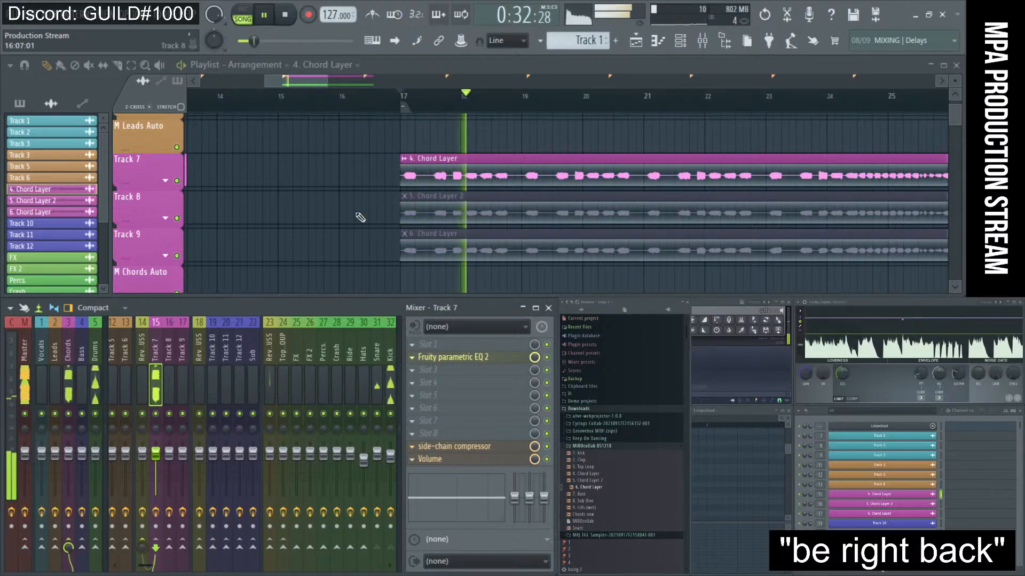
left_click(425, 450)
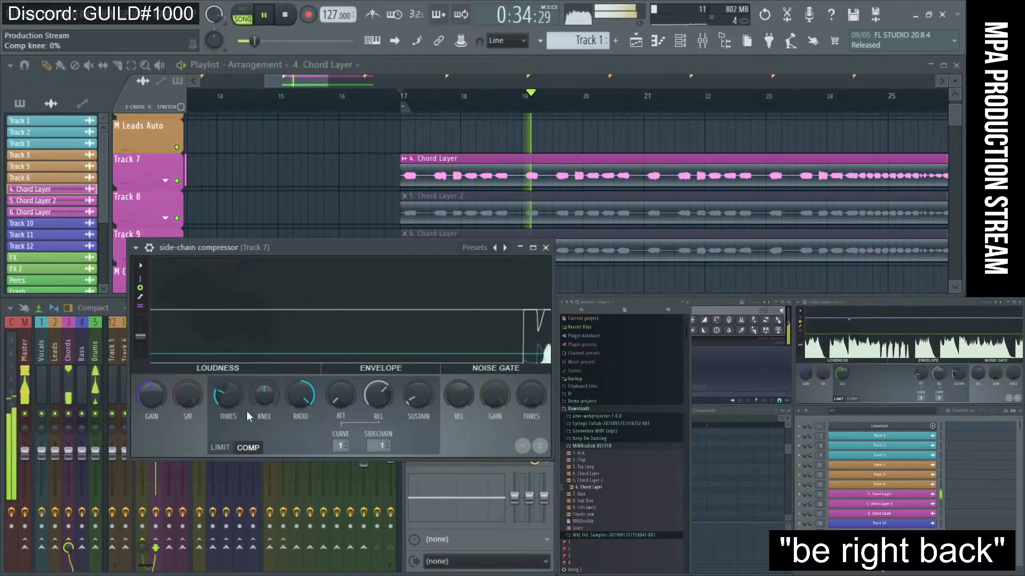
left_click(545, 247)
scroll(547, 208, "down", 2)
scroll(547, 209, "down", 1)
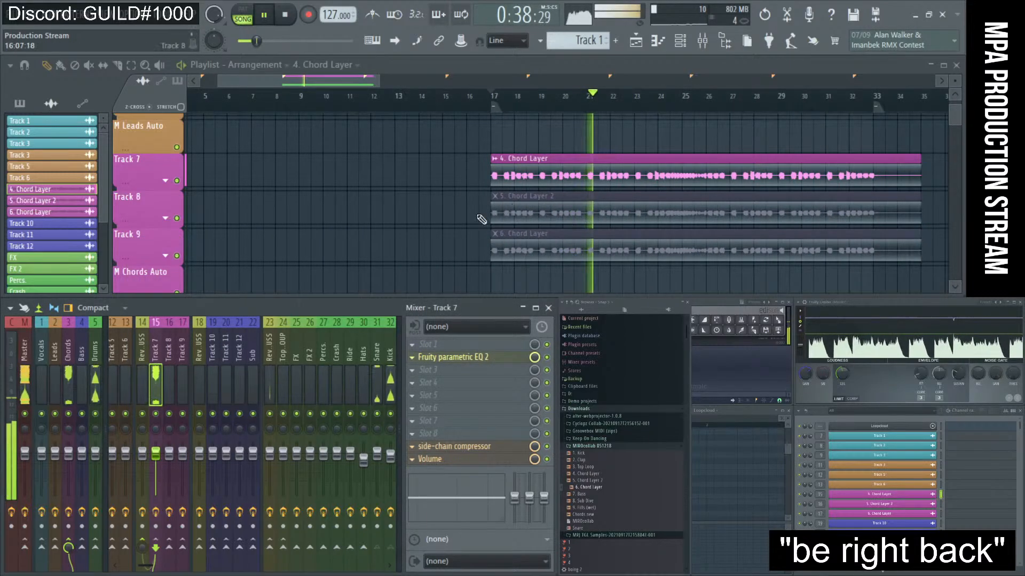
key("space")
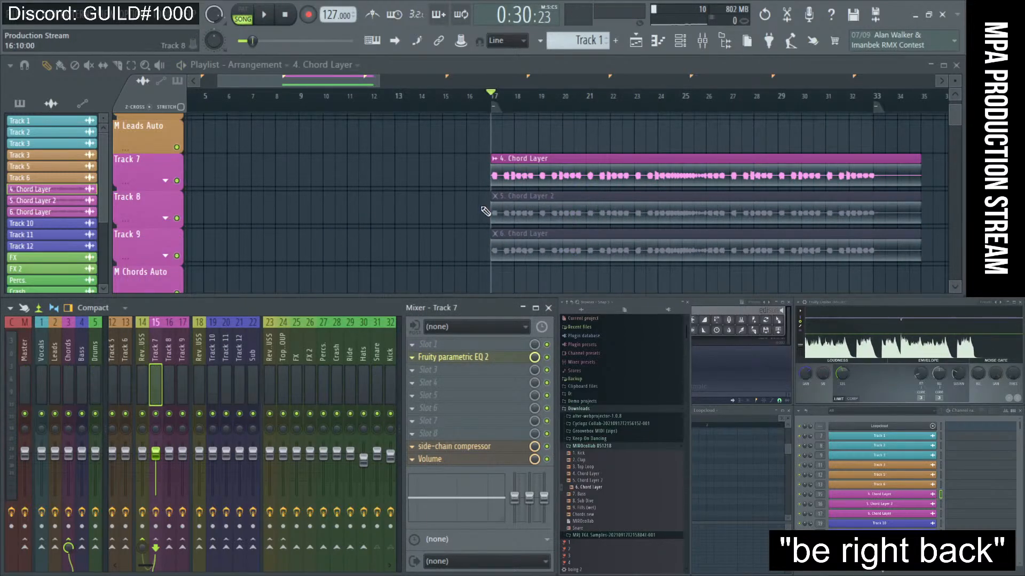
- Unmute the 5. Chord Layer 2 clip and play it together with 4. Chord Layer
right_click(507, 214, "alt")
right_click(494, 215, "alt")
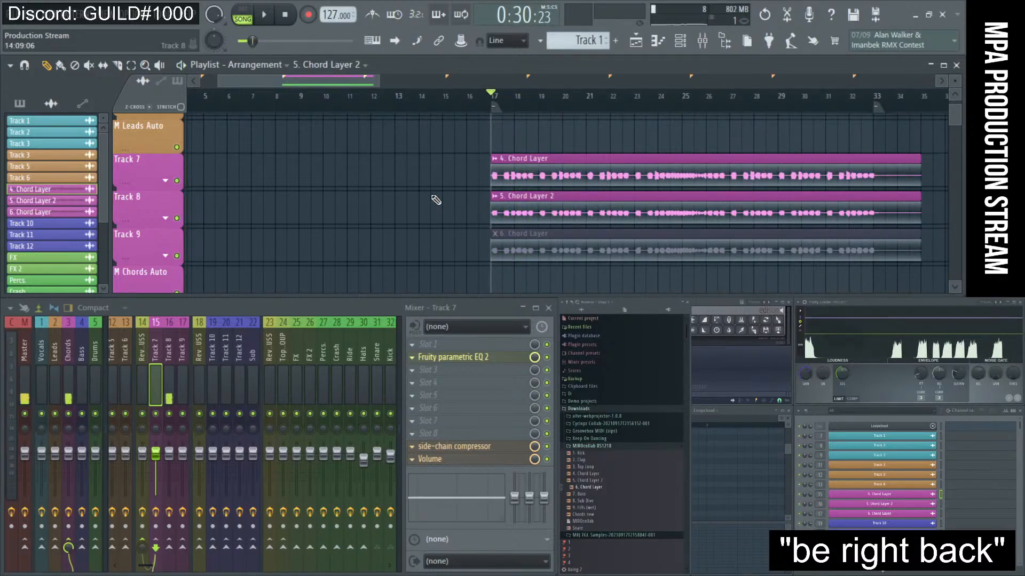
key("space")
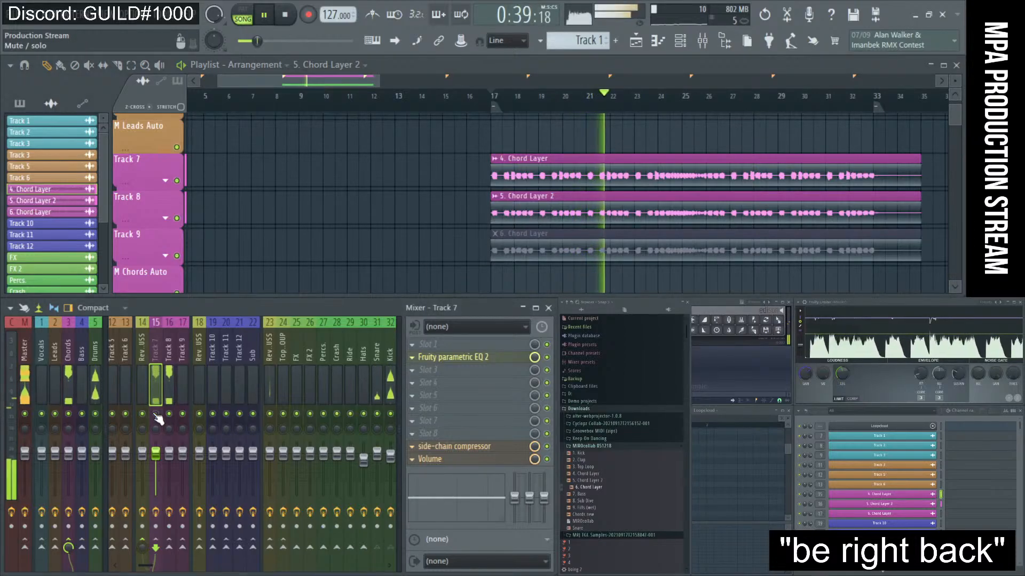
- Raise the send level from the Track 8 mixer track to the chords' Reverb BUSS while replaying the section
left_click(169, 397)
key("space")
key("space")
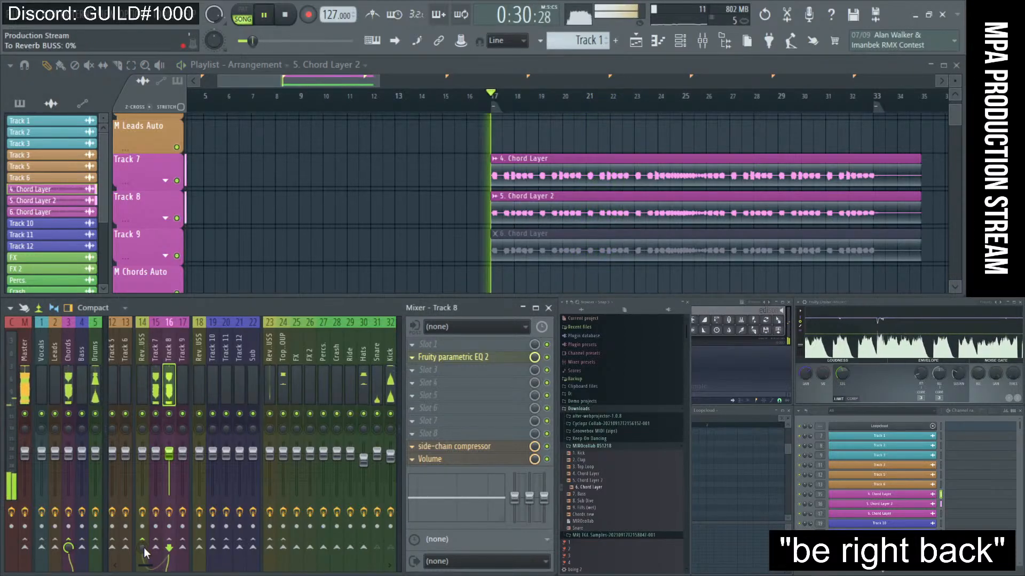
left_click_drag(143, 547, 143, 510)
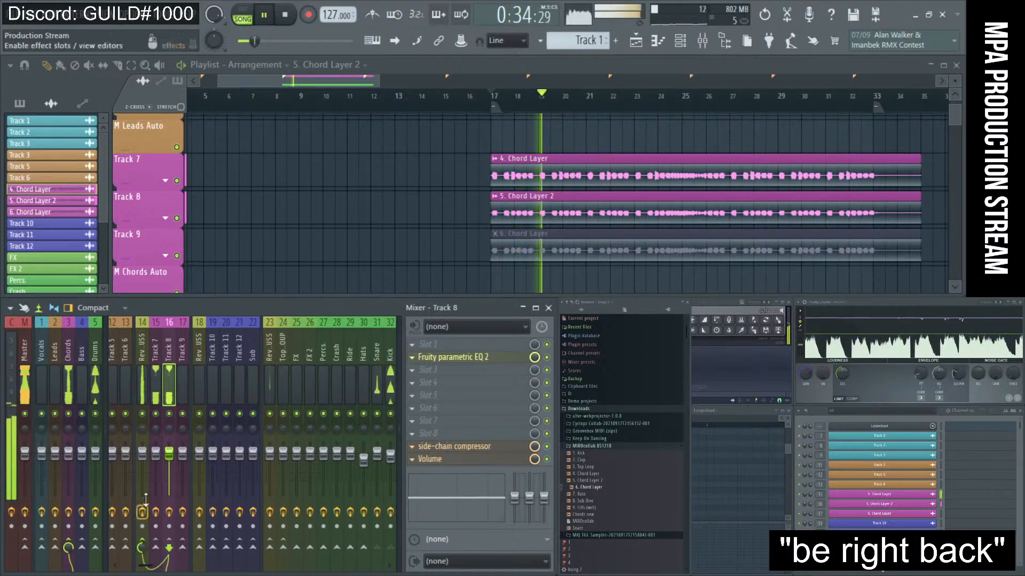
- Open the side-chain compressor on the chords' Reverb BUSS, examine its ducking during playback, and stop playback
left_click(143, 392)
left_click(427, 446)
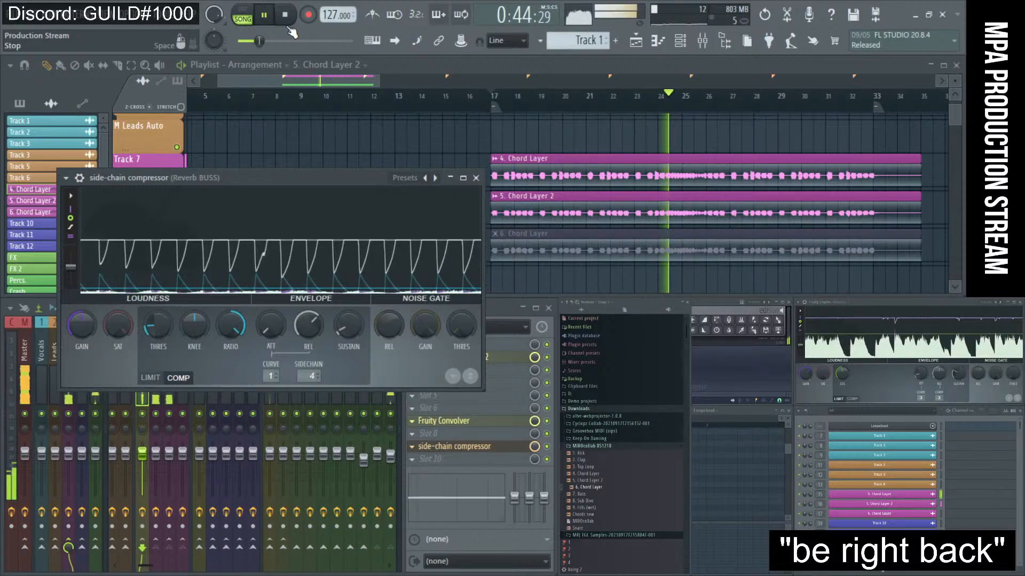
key("space")
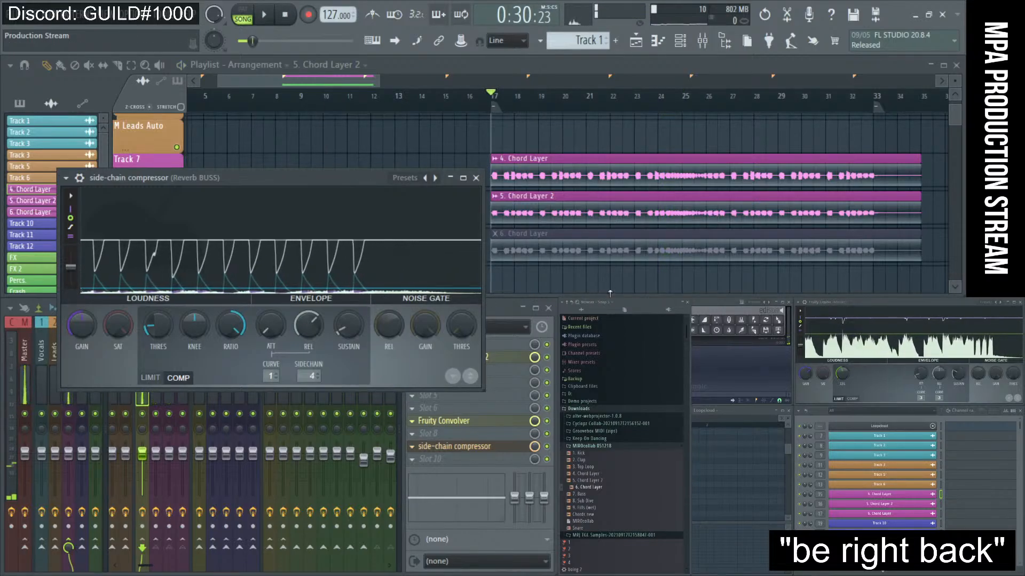
- Move the stream chat window into full view and read back through its recent messages
left_click_drag(574, 410, 660, 386)
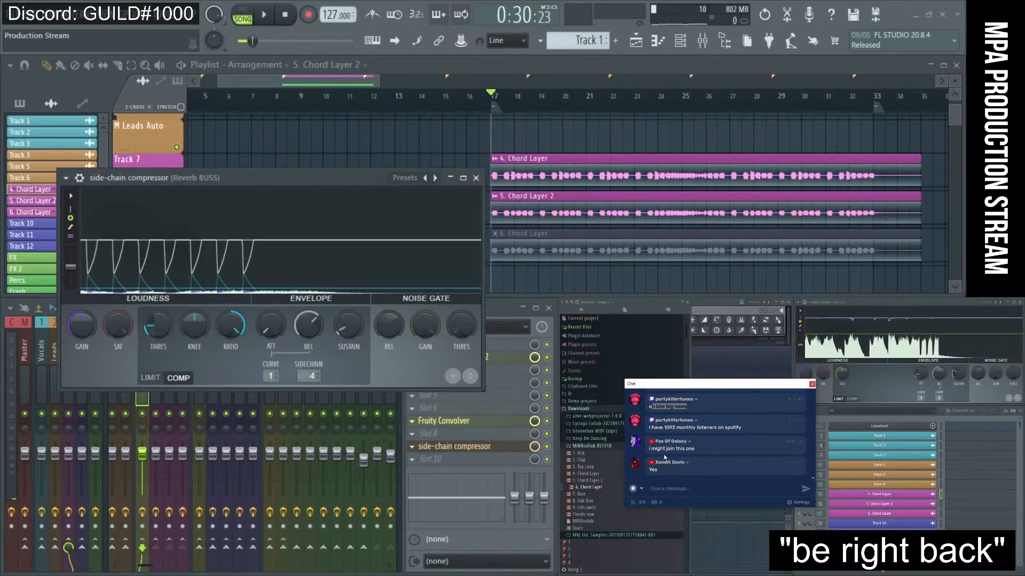
left_click_drag(711, 386, 734, 316)
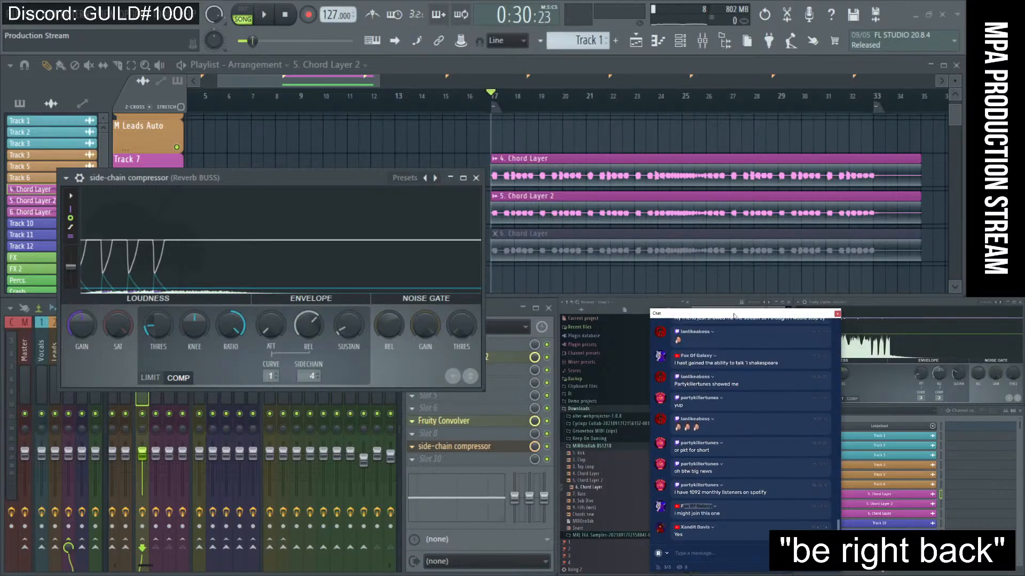
scroll(716, 456, "up", 10)
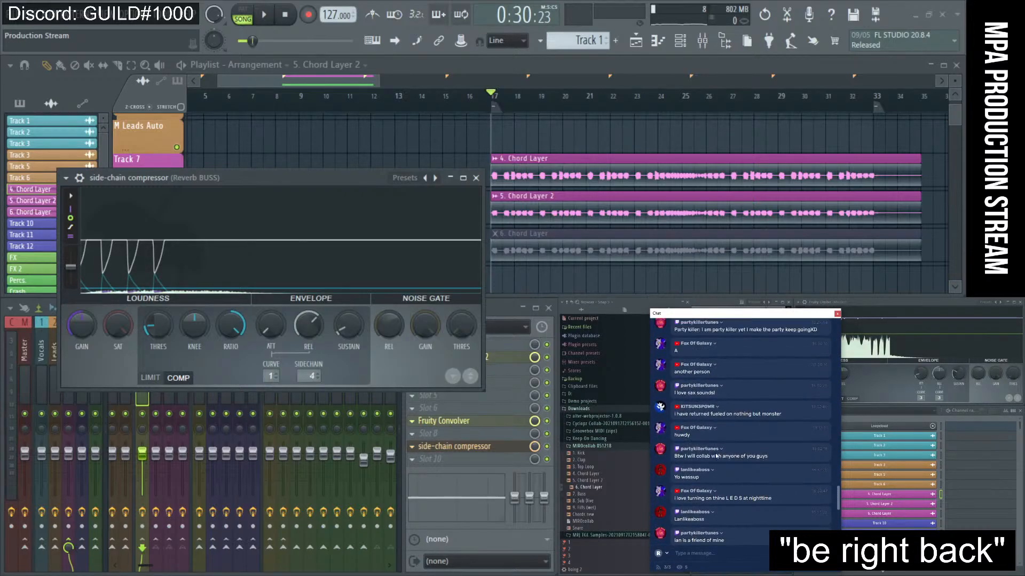
scroll(716, 456, "down", 5)
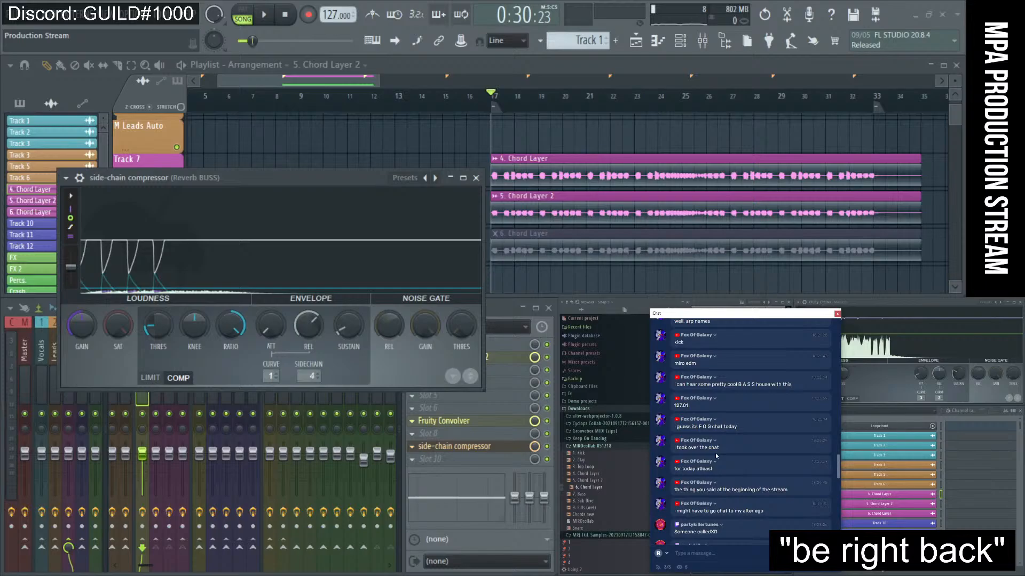
scroll(717, 456, "down", 5)
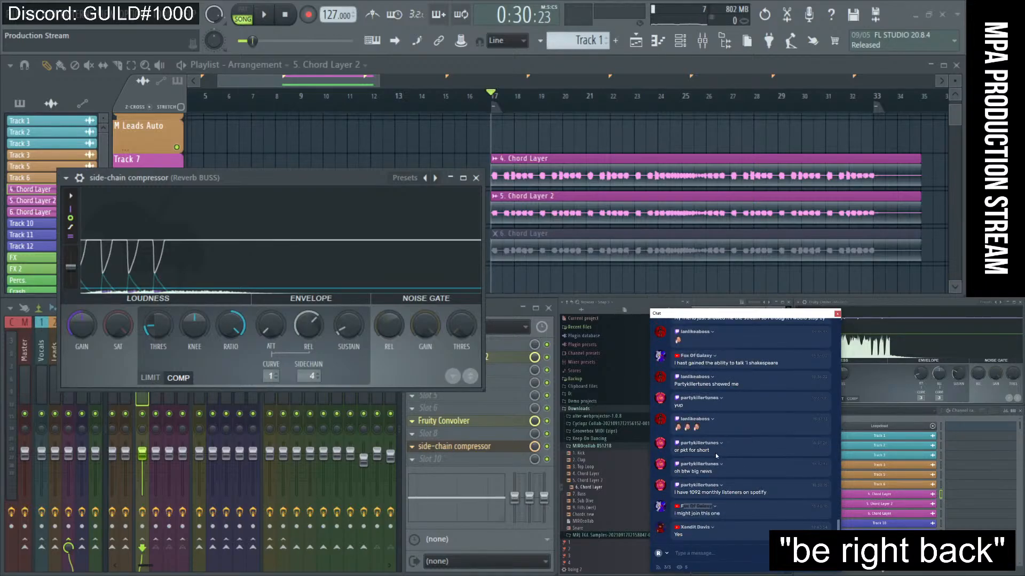
- Move the Reverb BUSS side-chain compressor clear of the playlist and close it
left_click_drag(286, 184, 296, 318)
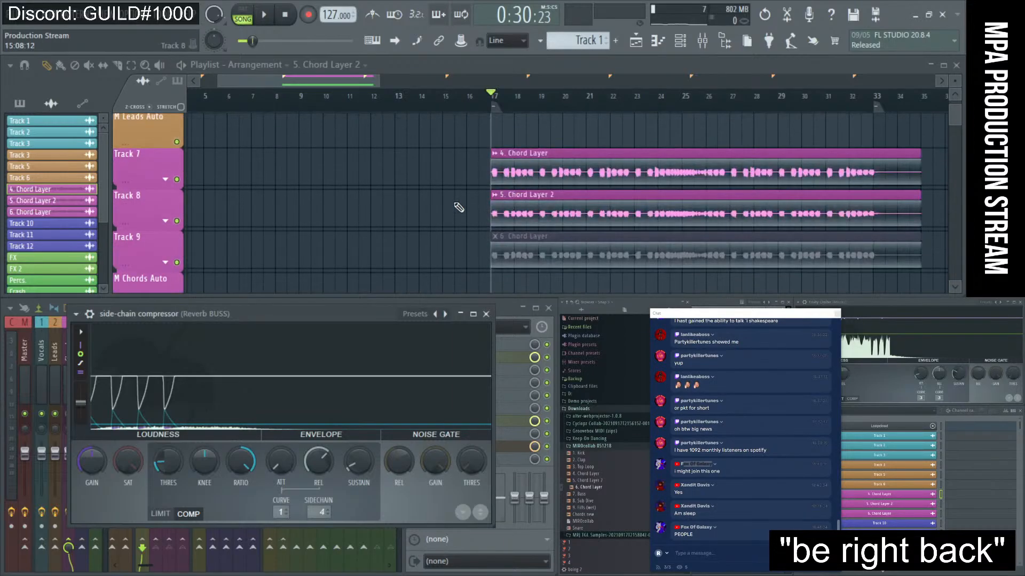
scroll(458, 207, "down", 2)
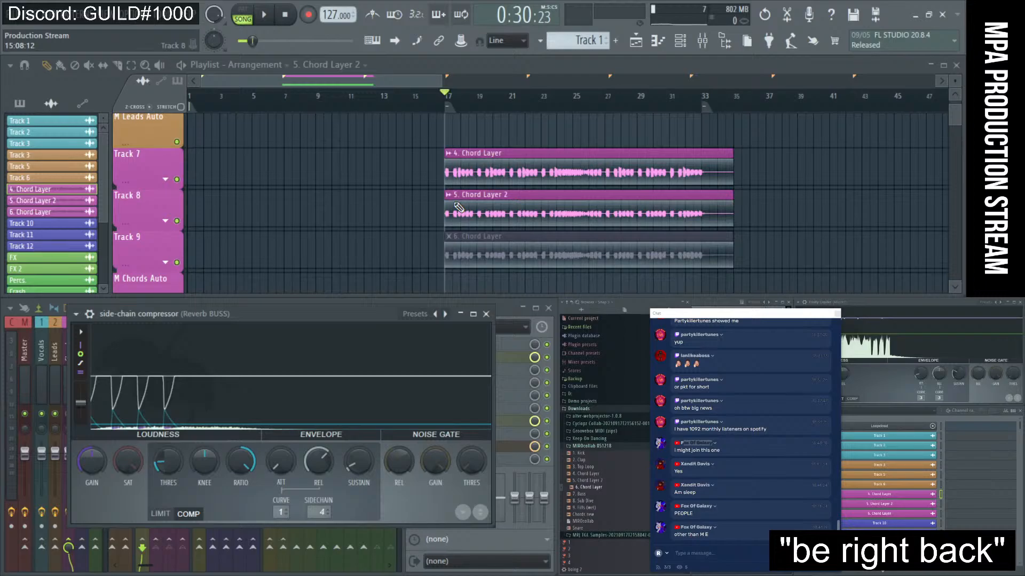
scroll(366, 157, "down", 3)
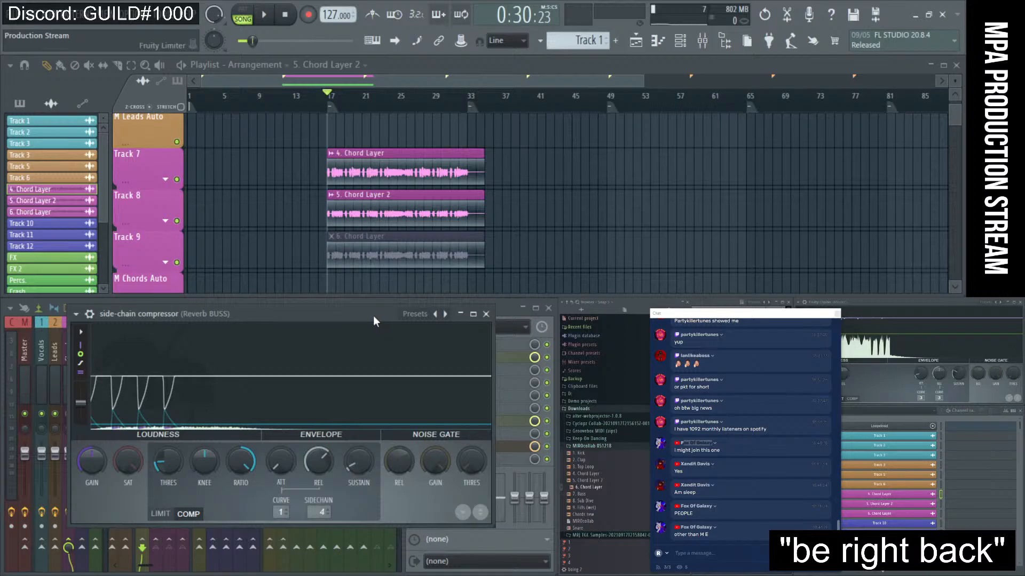
left_click_drag(394, 317, 435, 348)
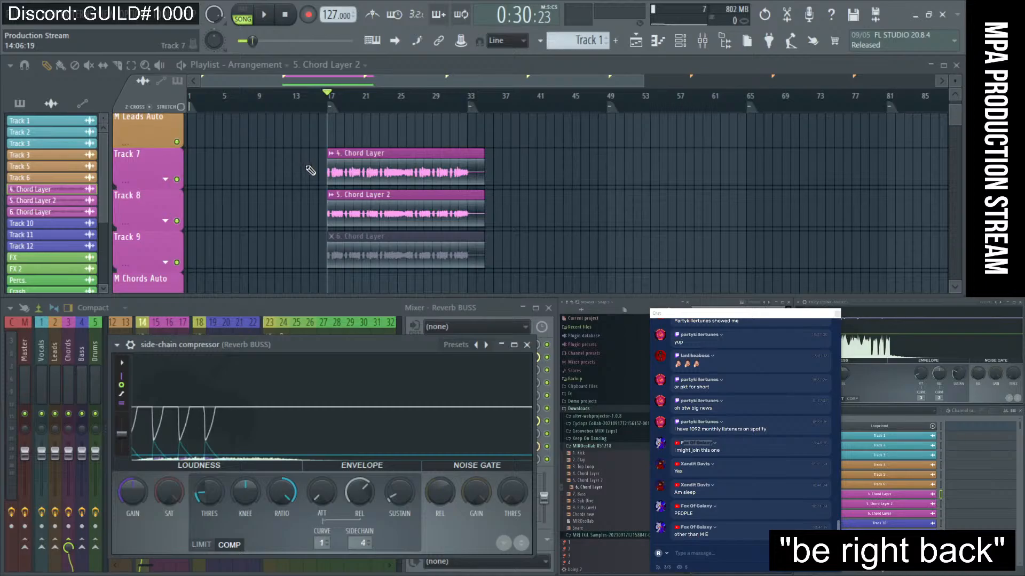
left_click_drag(311, 344, 333, 340)
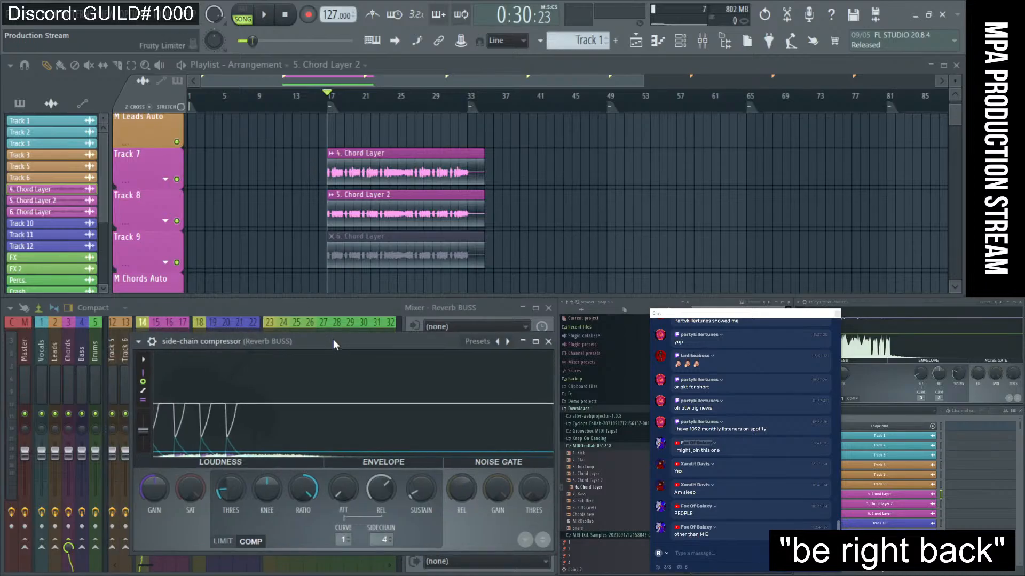
left_click(548, 342)
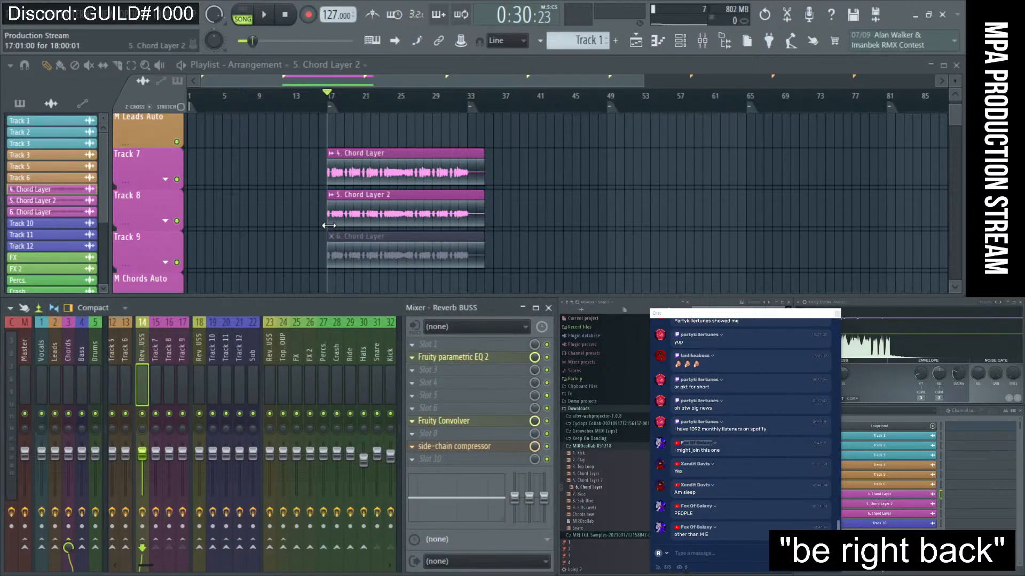
scroll(329, 226, "up", 3)
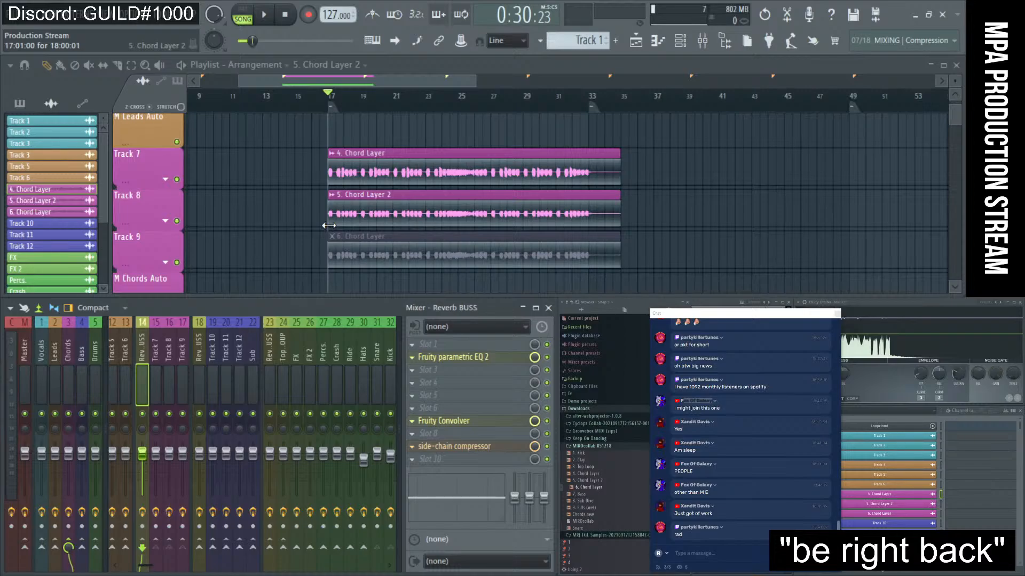
scroll(304, 187, "up", 3)
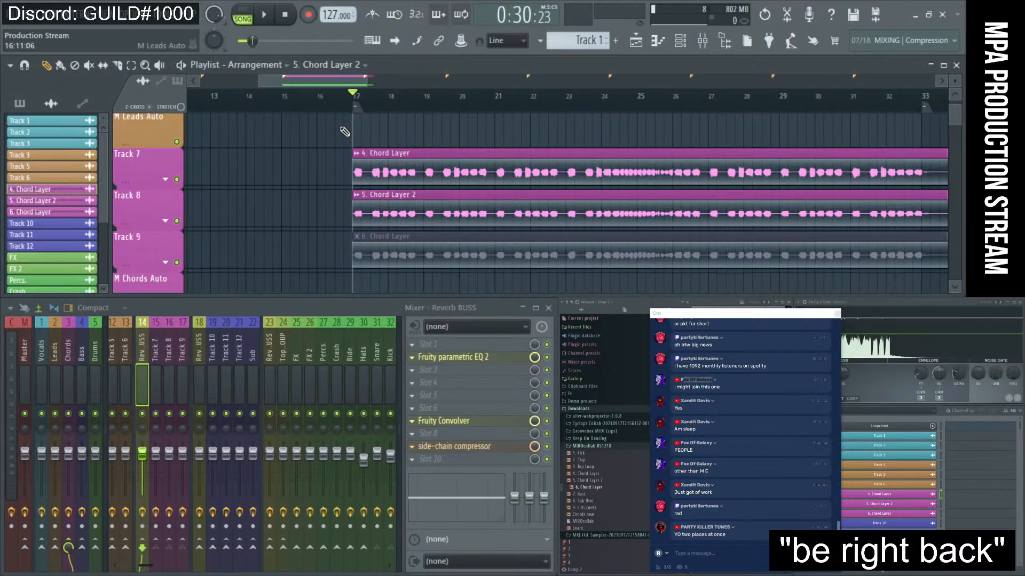
scroll(319, 145, "down", 2)
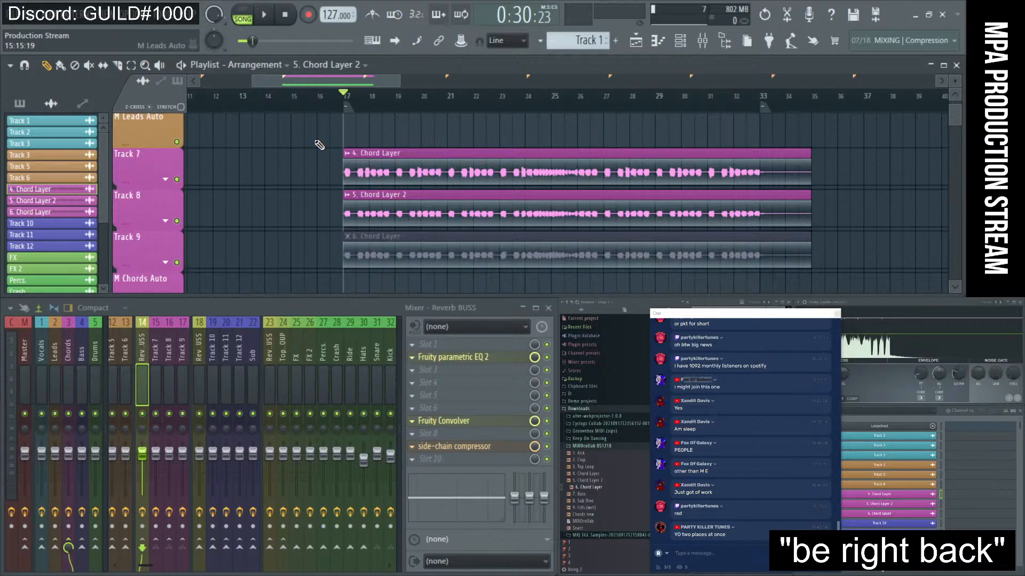
scroll(319, 144, "up", 2)
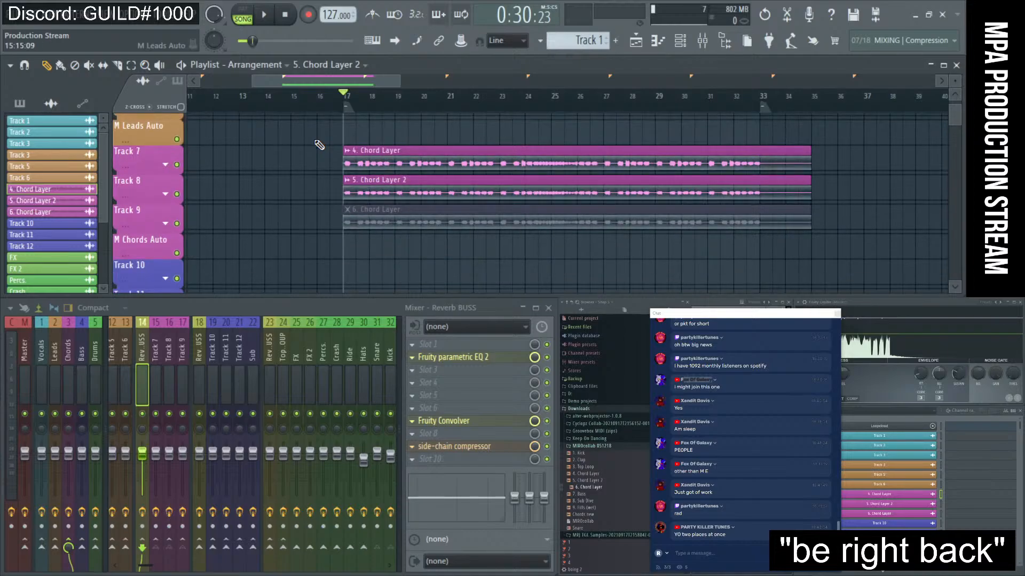
scroll(319, 145, "down", 2)
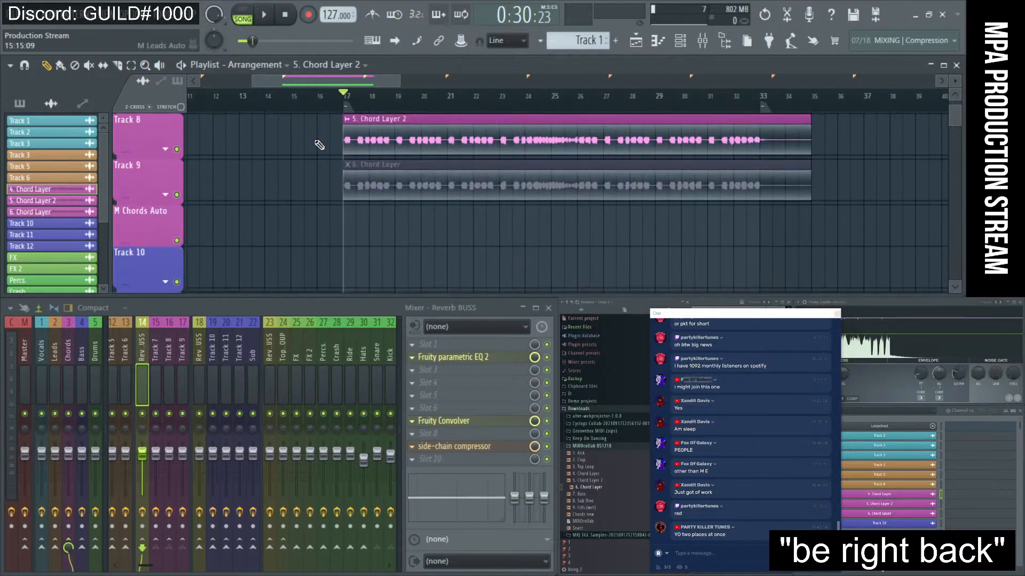
scroll(319, 145, "up", 2)
scroll(319, 144, "down", 1)
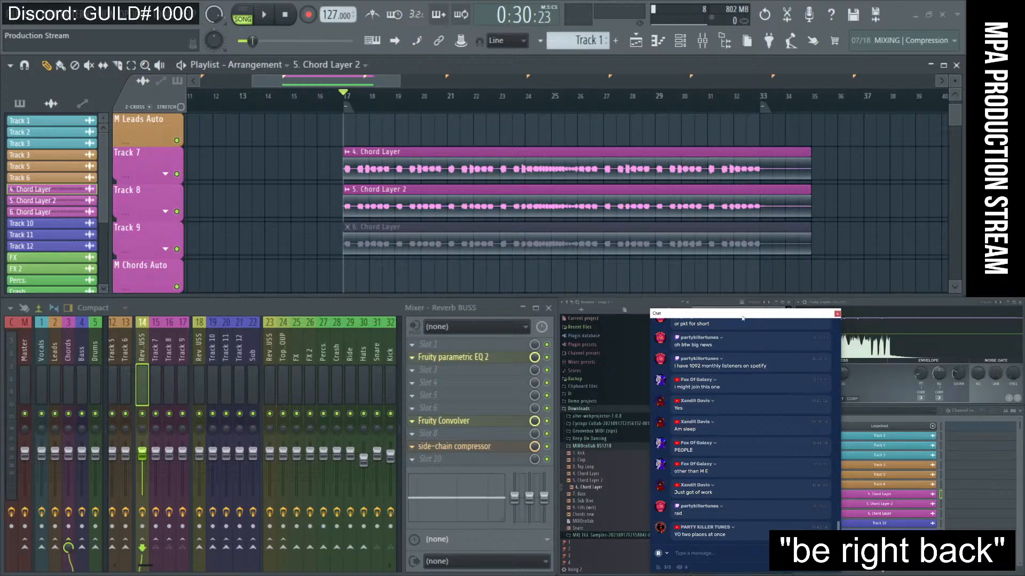
left_click_drag(742, 319, 813, 316)
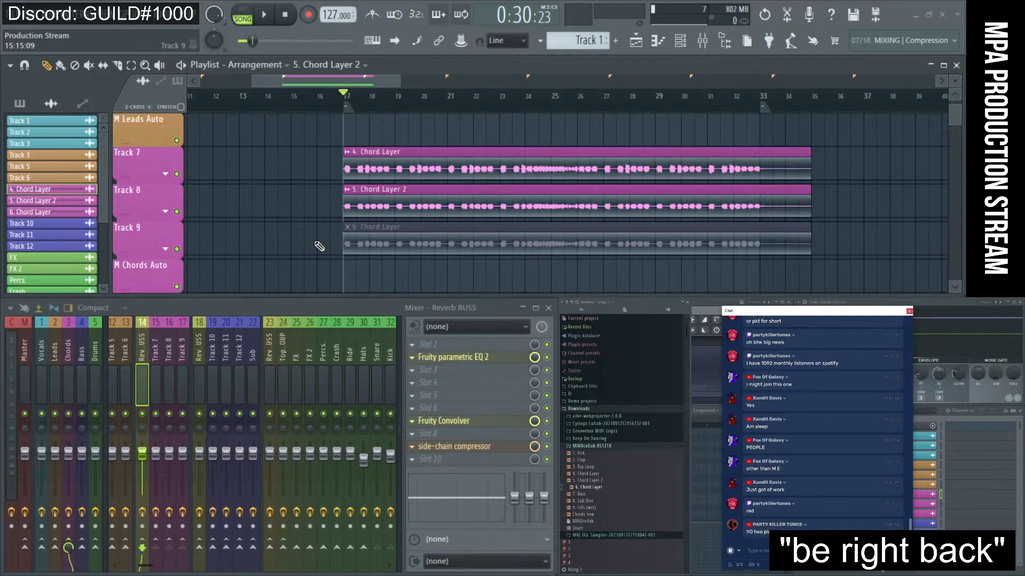
- Unmute the 6. Chord Layer clip and briefly play all three chord layers together
left_click(346, 244)
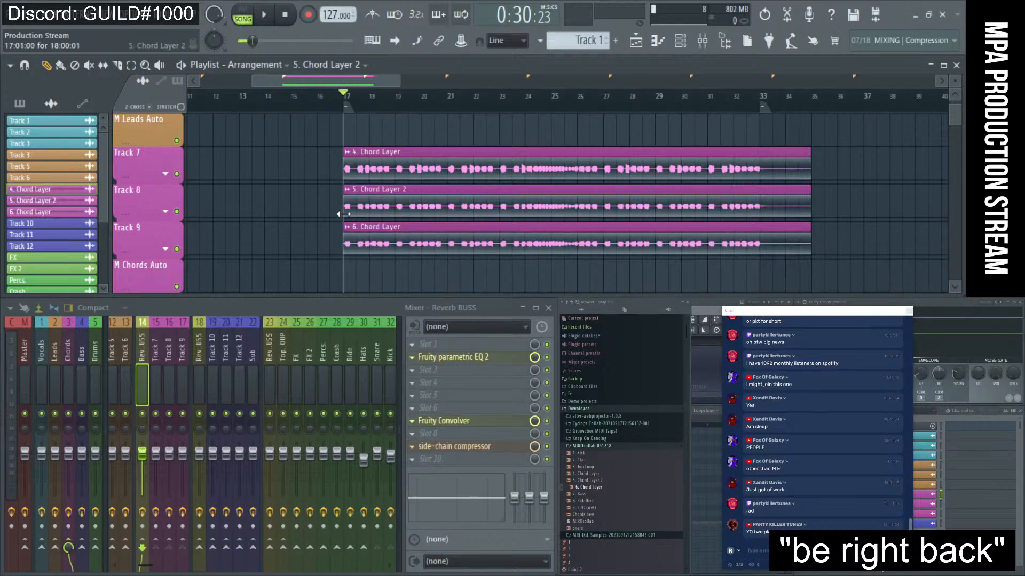
key("space")
key("space")
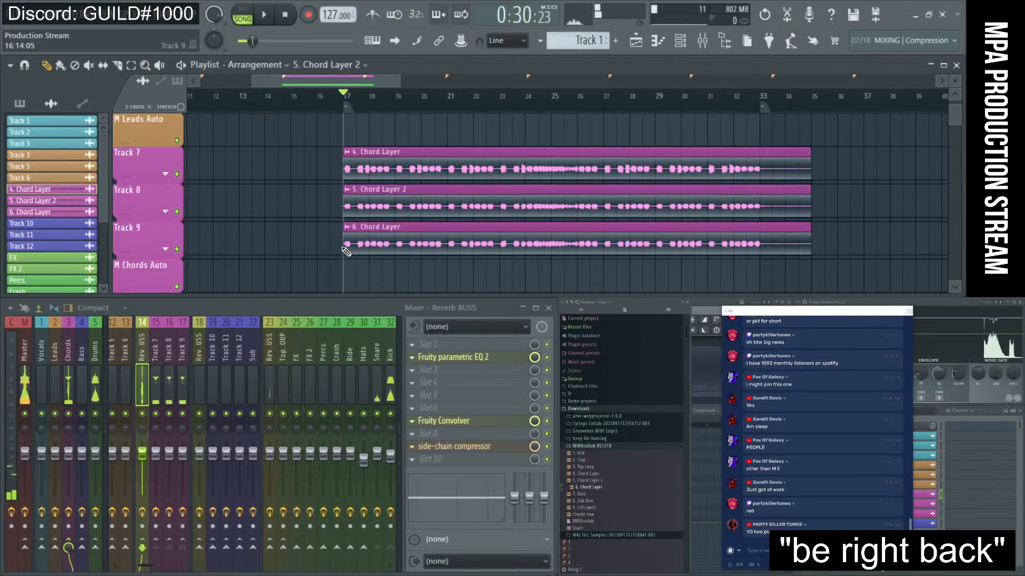
- Set the 6. Chord Layer channel volume to 72% while replaying the chords, close its settings, and stop playback
double_click(360, 243)
key("space")
scroll(395, 165, "down", 5)
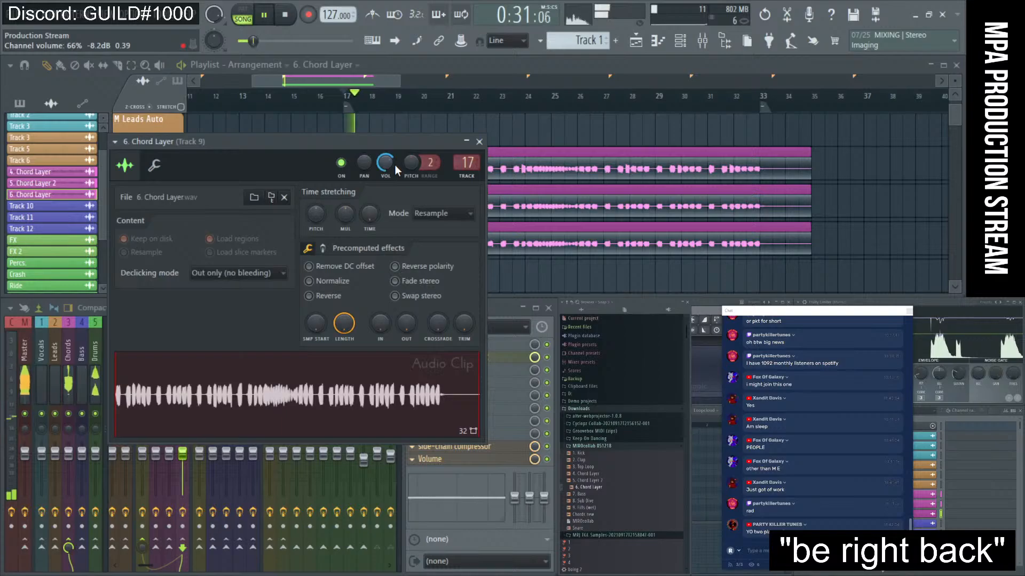
key("space")
left_click_drag(395, 148, 510, 302)
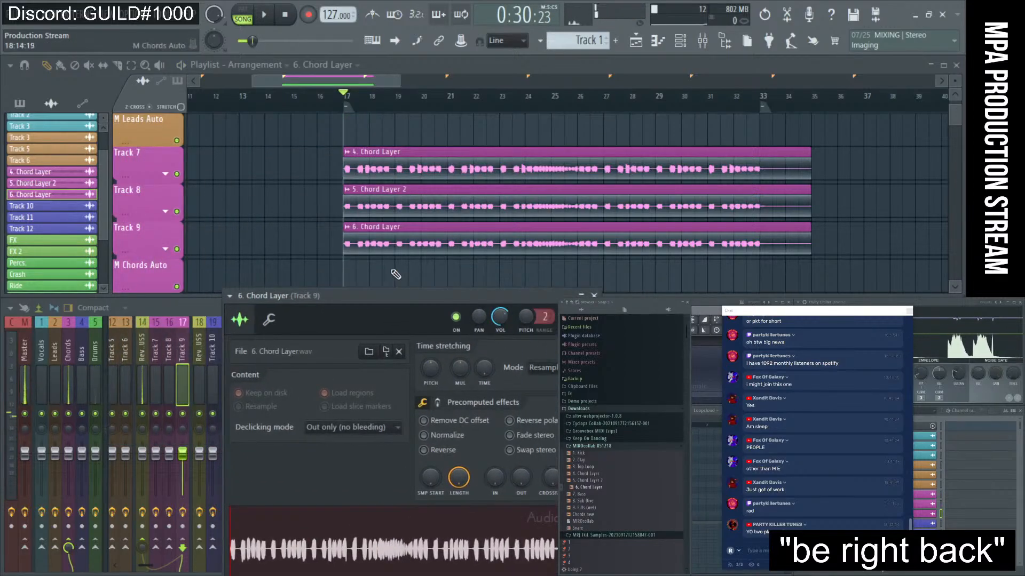
right_click(338, 241, "alt")
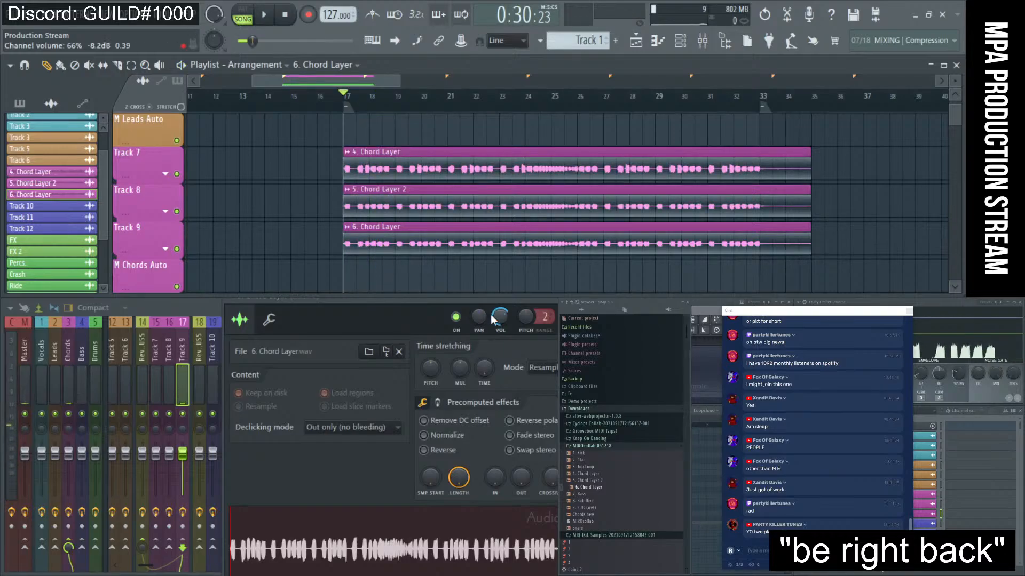
key("space")
left_click_drag(500, 318, 500, 320)
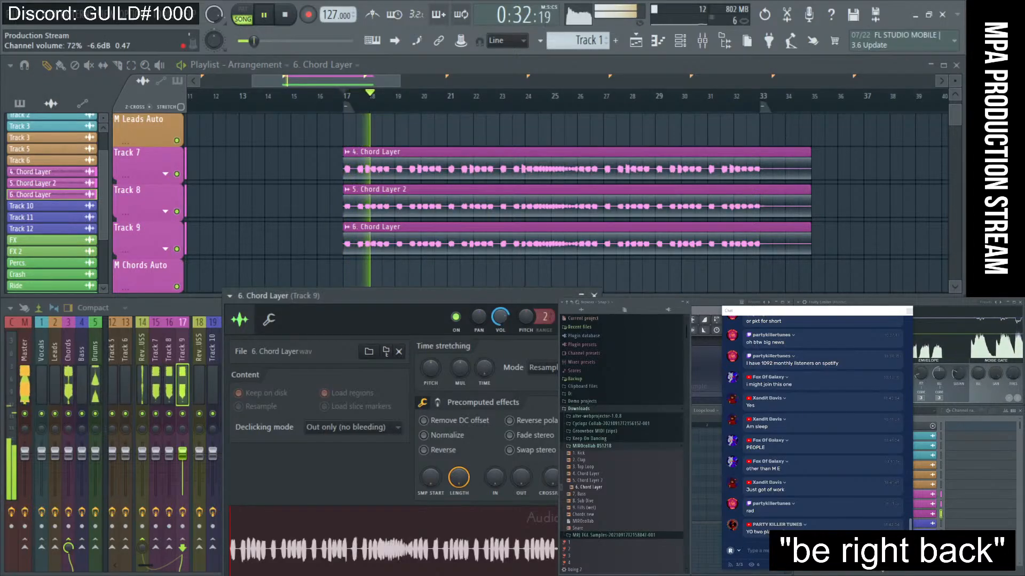
left_click(208, 423)
key("space")
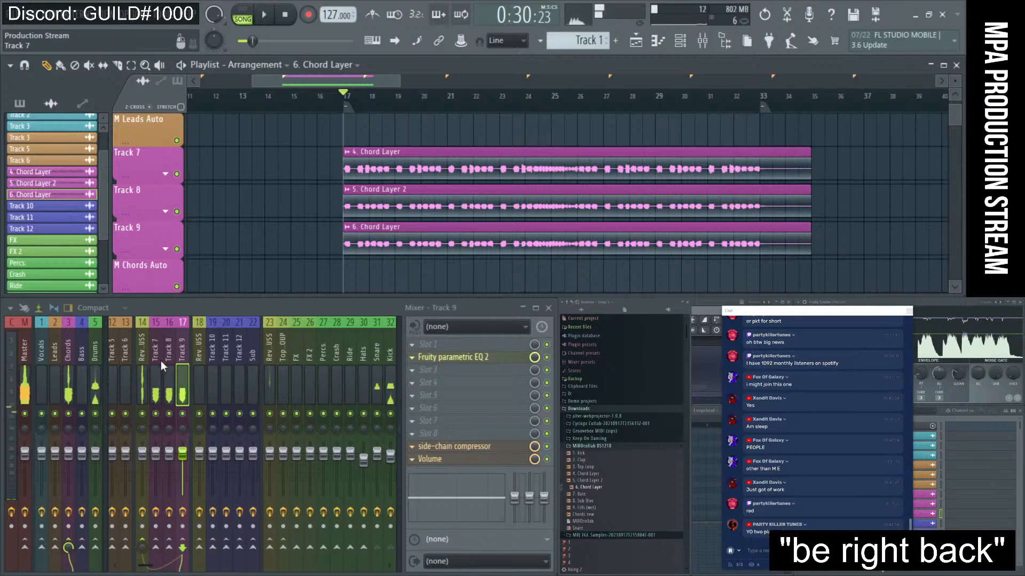
- Open the name of the Track 7 mixer track for editing
left_click(155, 361)
left_click(185, 369)
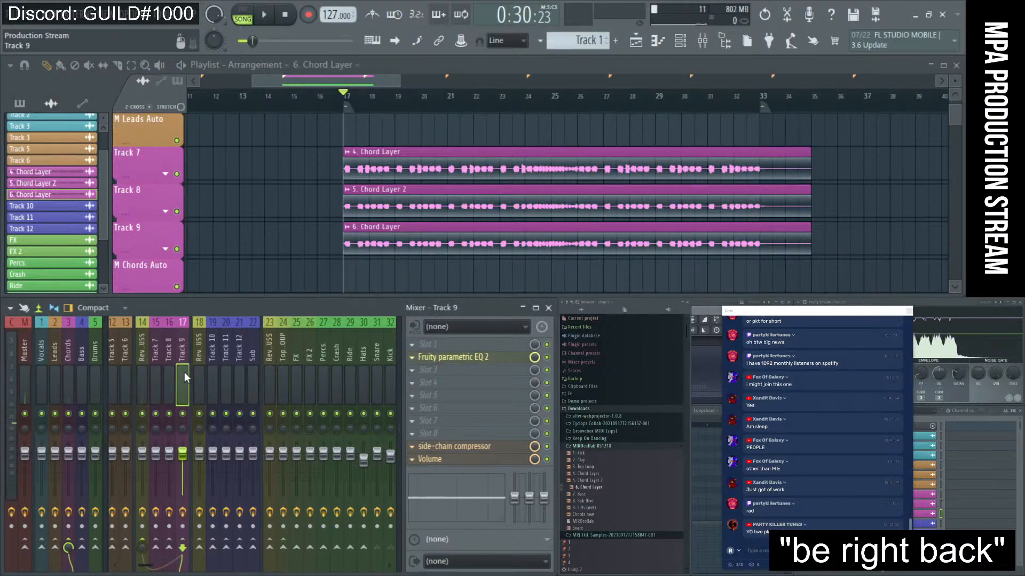
double_click(157, 368)
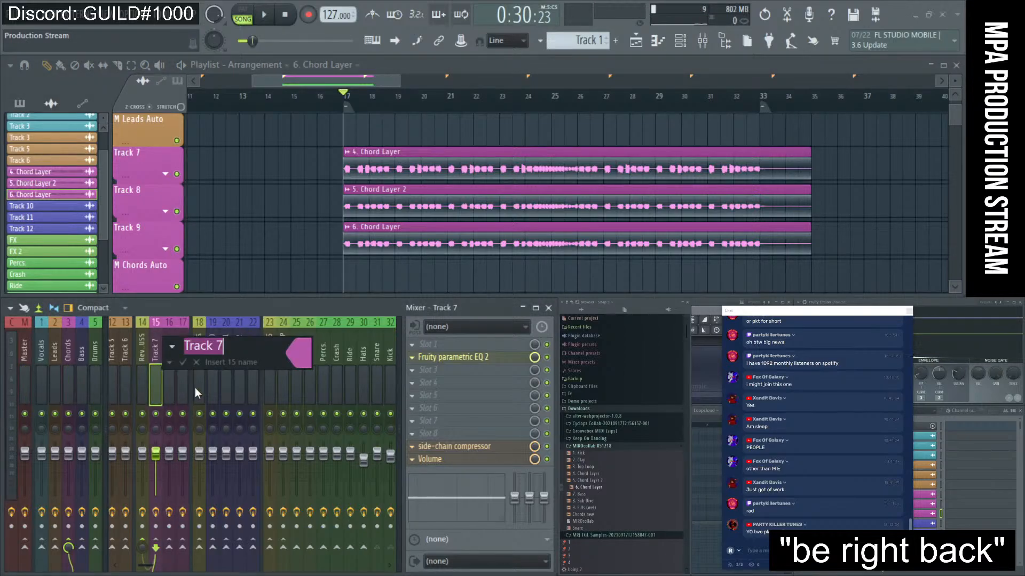
- Lower mixer Tracks 7, 8 and 9 together to about 84% volume and audition the arrangement
left_click(195, 387)
left_click_drag(182, 380, 159, 380)
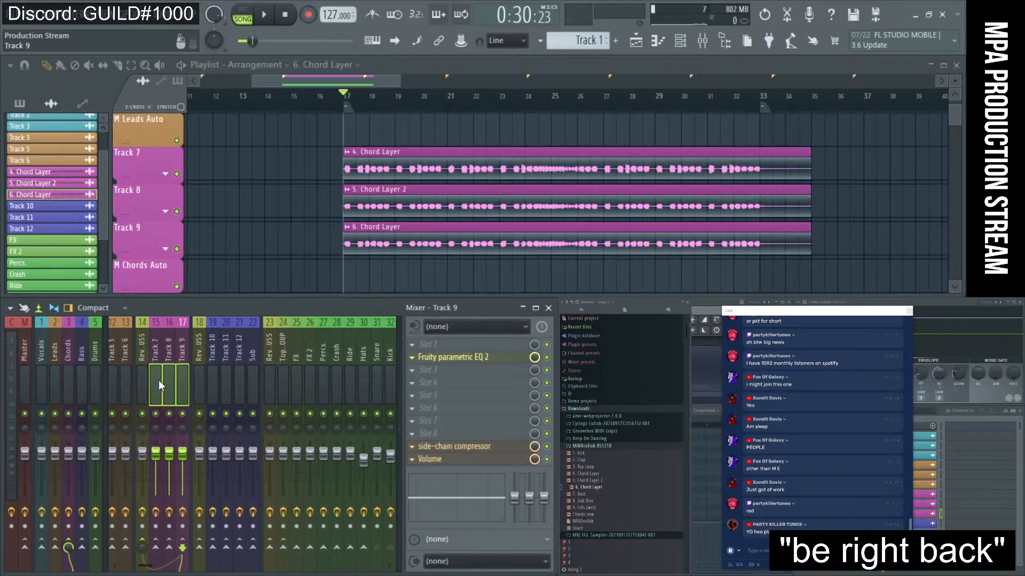
left_click_drag(184, 454, 186, 462)
key("space")
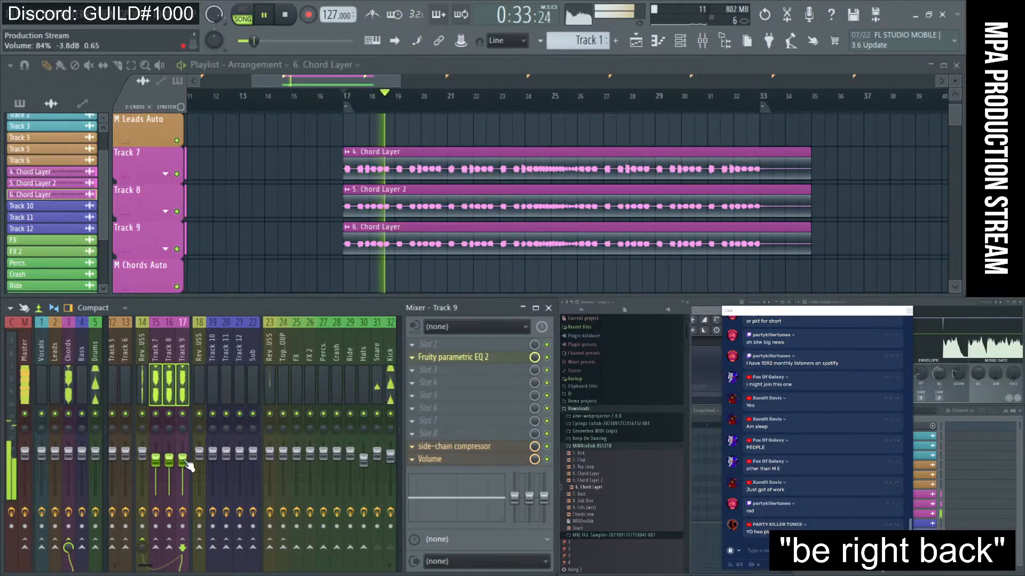
scroll(568, 225, "down", 5)
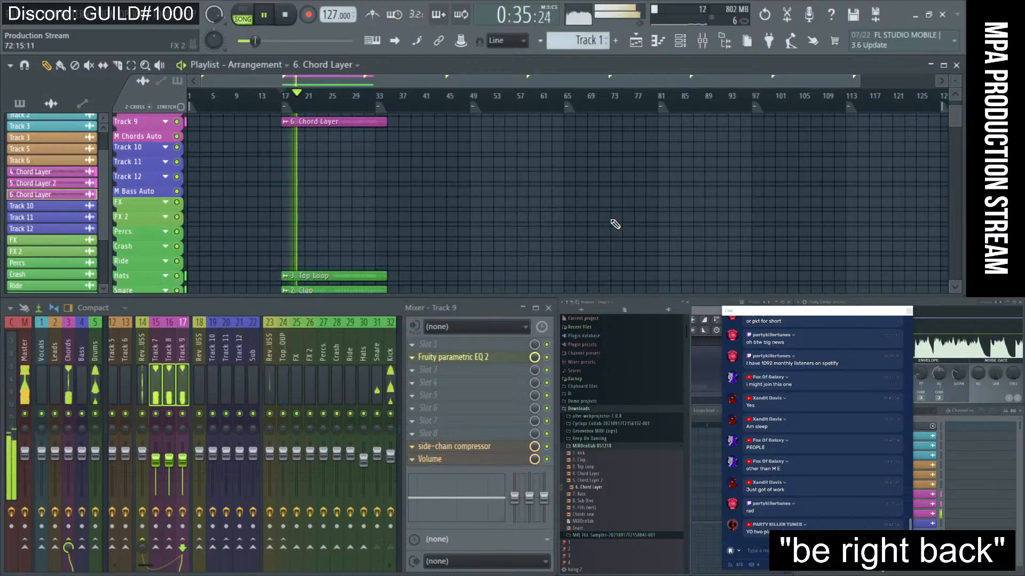
scroll(568, 224, "down", 4)
scroll(507, 193, "up", 2)
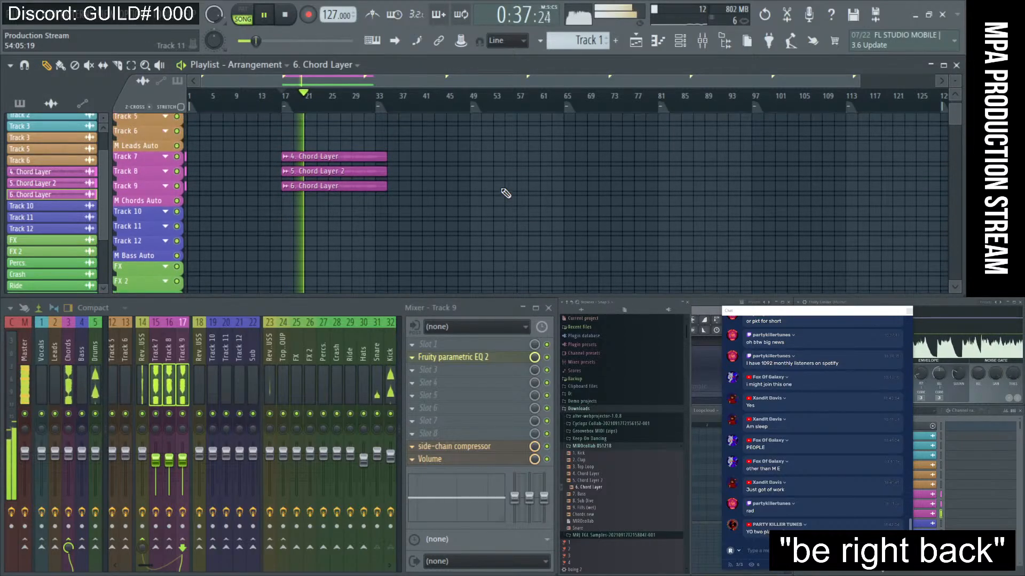
scroll(505, 194, "down", 6)
scroll(505, 193, "up", 5)
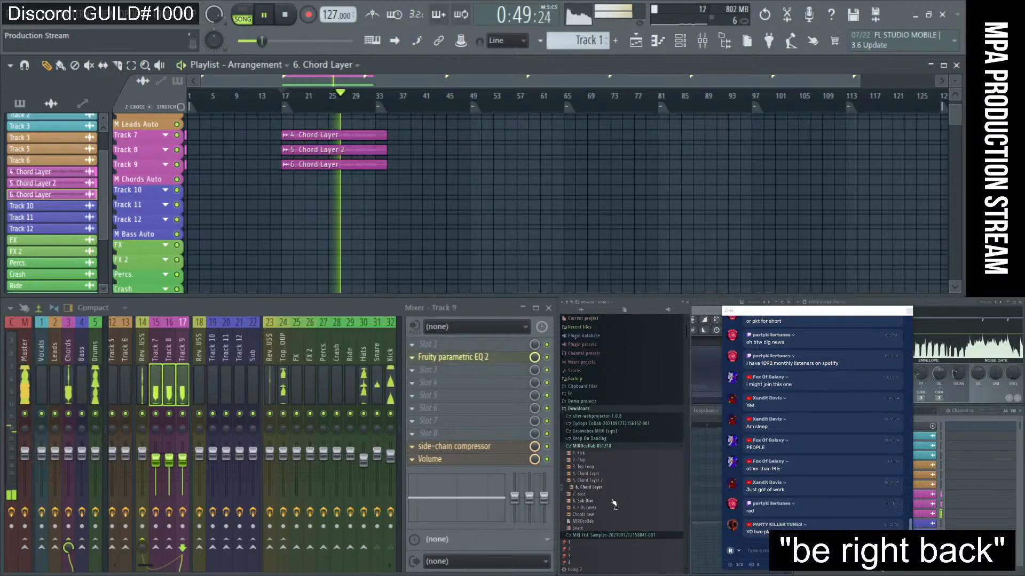
key("space")
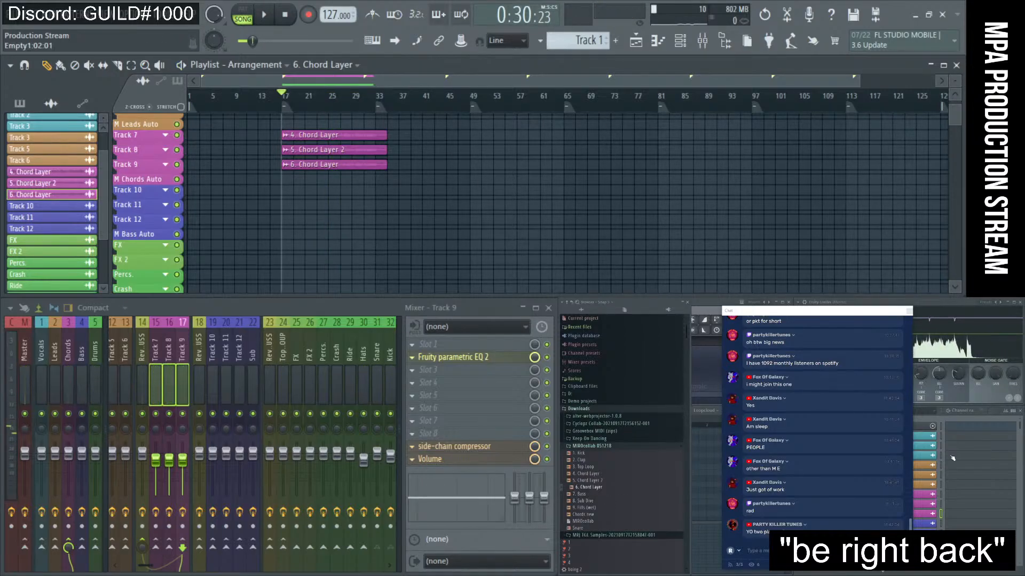
- Load the 7. Bass sample into the Track 10 channel and place its clip at bar 17 on playlist Track 10
left_click(923, 523)
left_click_drag(582, 496, 411, 432)
left_click(495, 167)
scroll(372, 225, "up", 1)
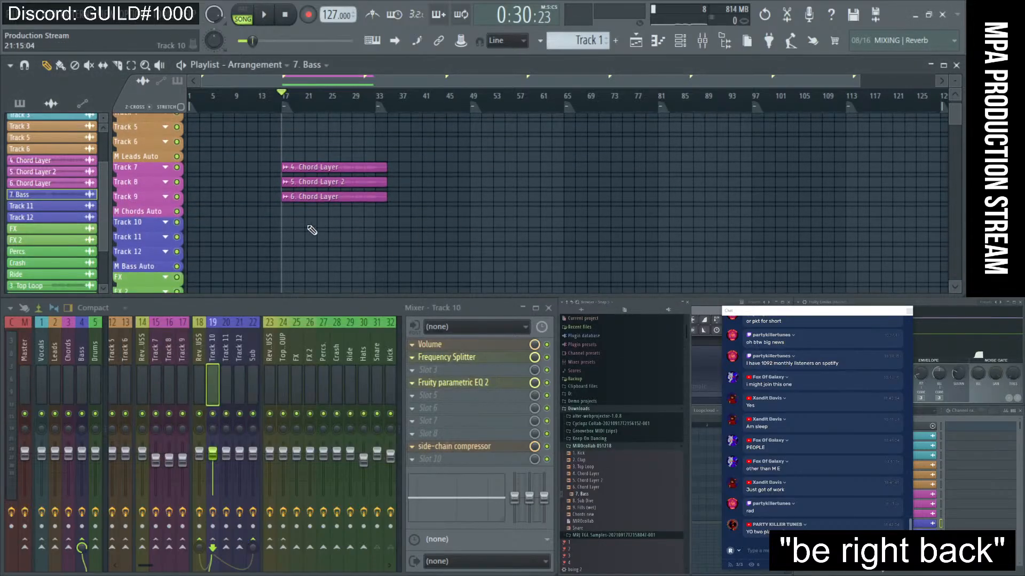
left_click(284, 215)
left_click_drag(295, 214, 293, 228)
- Slightly lower the 7. Bass channel's volume and play the mix while checking the Sub and Track 10 mixer tracks
scroll(292, 230, "up", 8)
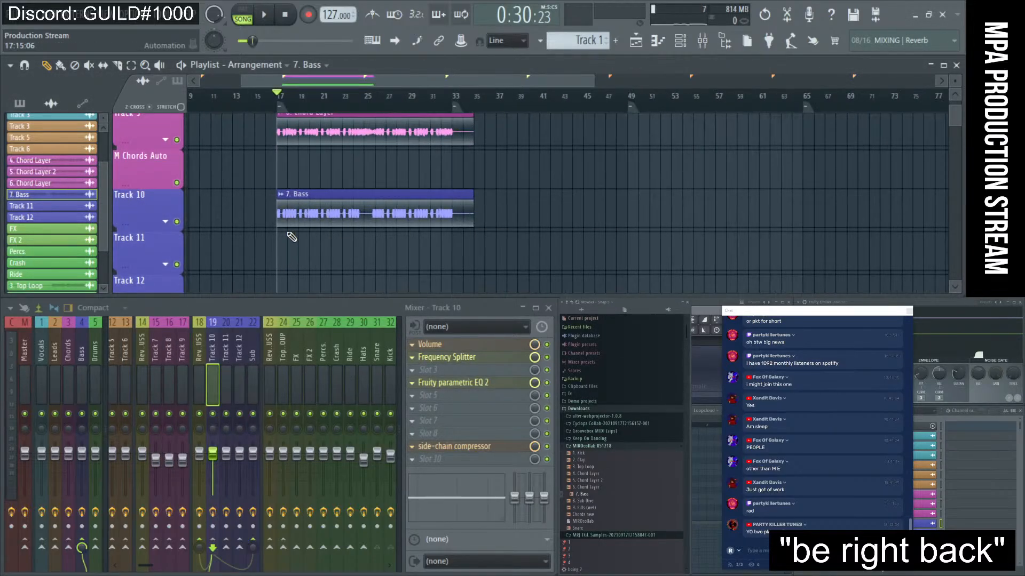
scroll(291, 236, "up", 1)
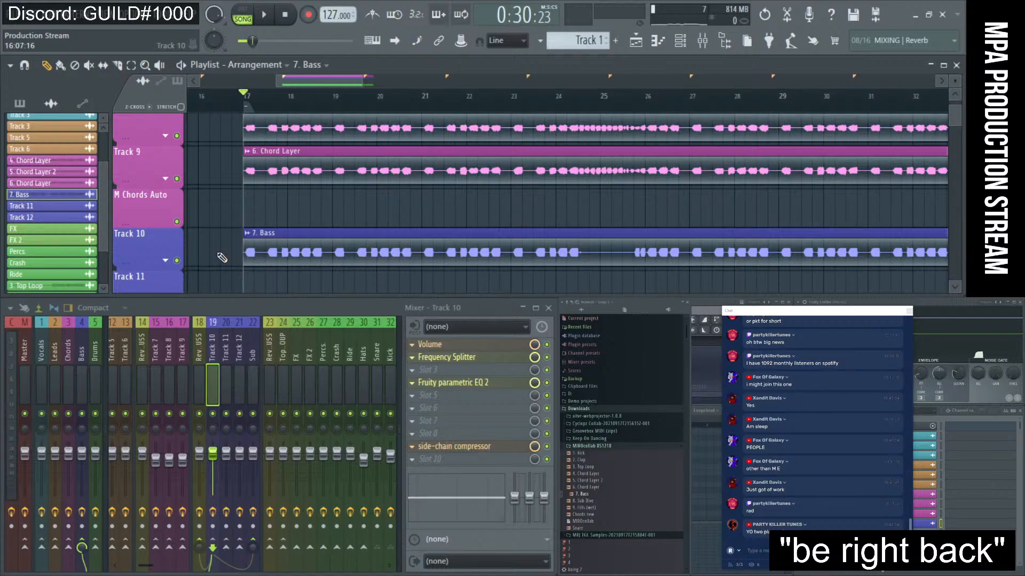
scroll(222, 257, "up", 2)
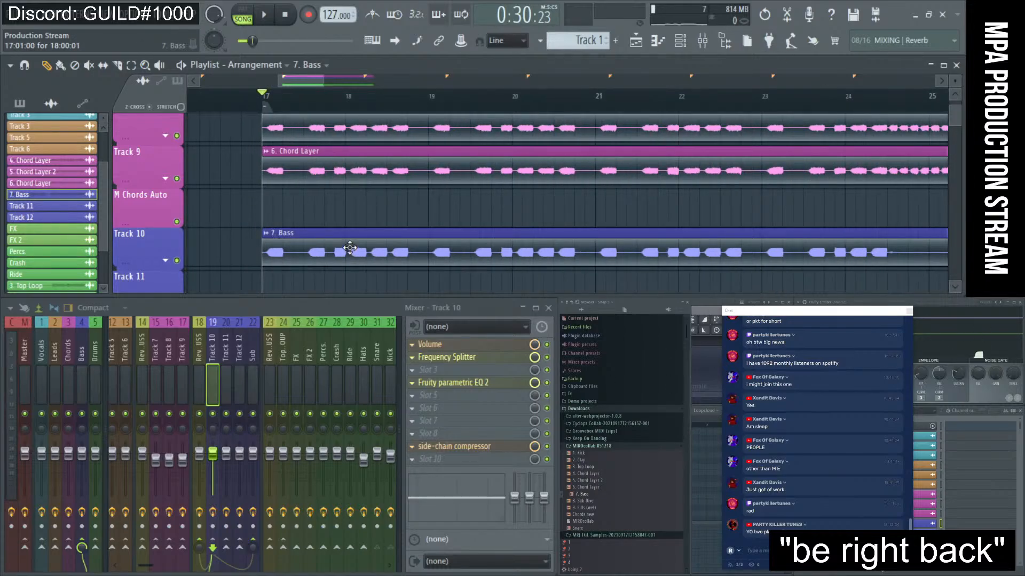
double_click(351, 242)
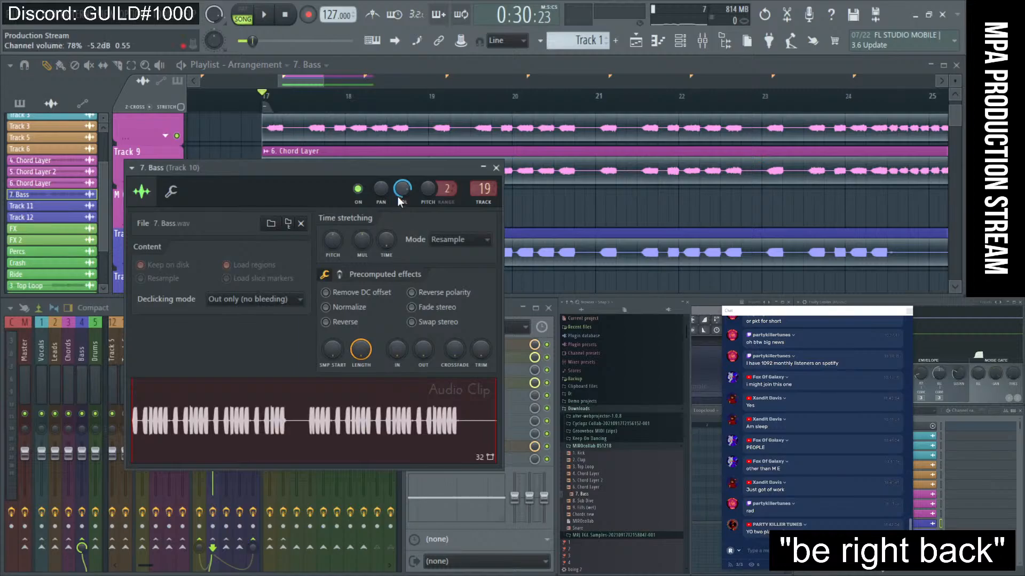
left_click_drag(403, 188, 403, 190)
key("space")
left_click(496, 168)
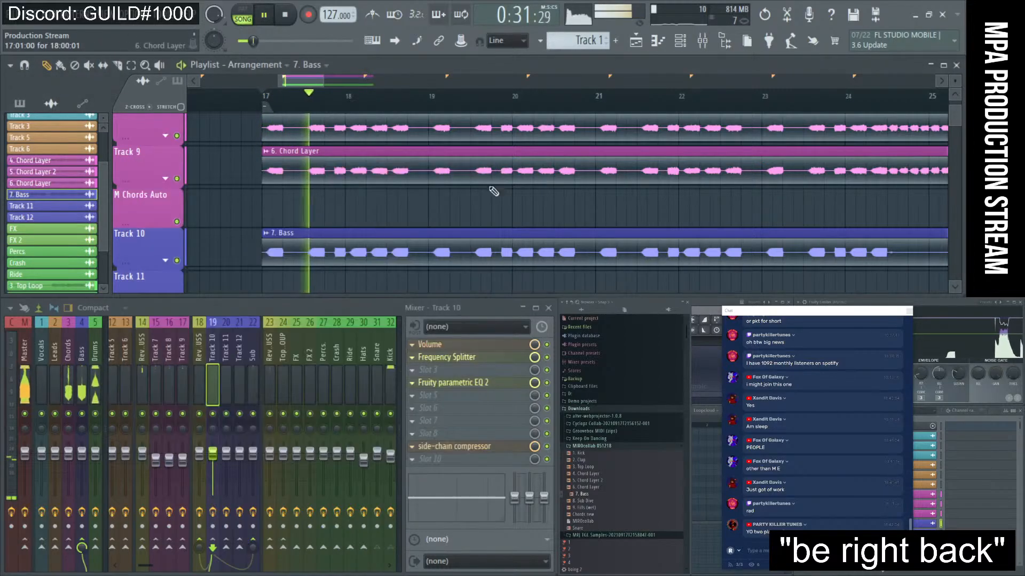
left_click(238, 380)
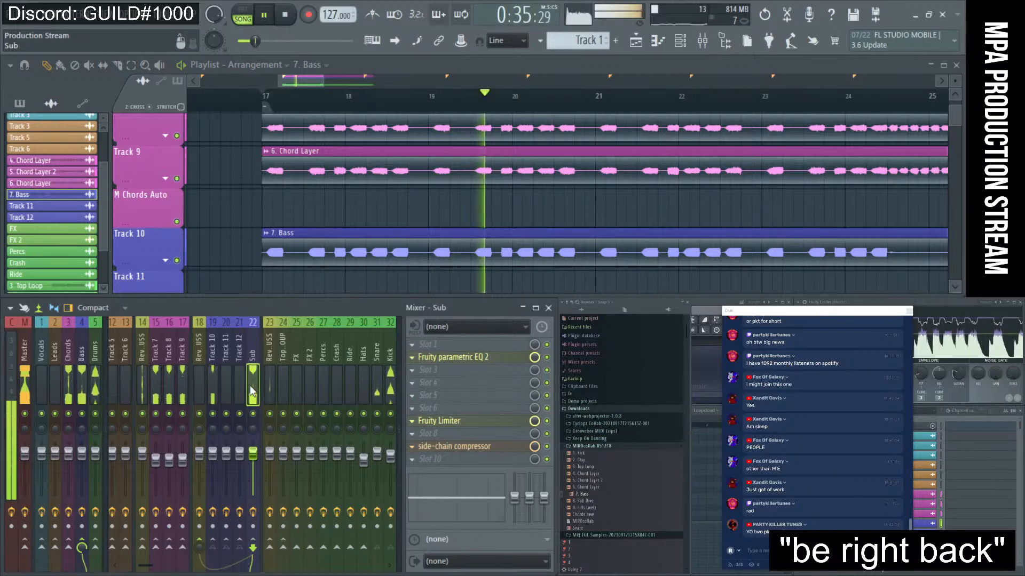
left_click(213, 382)
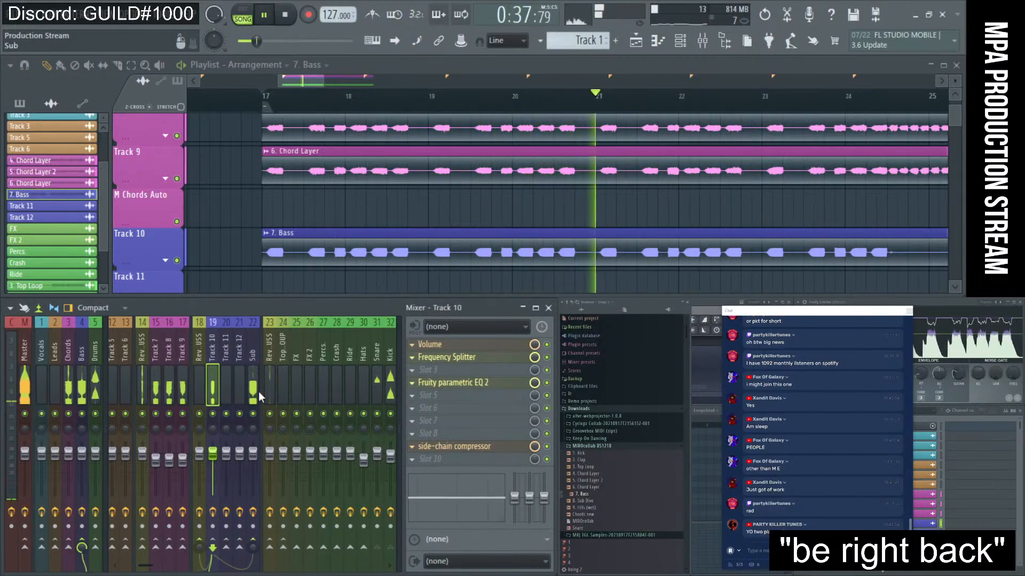
- Mute the Chords bus in the mixer and restart playback from bar 17
left_click(69, 413)
key("space")
key("space")
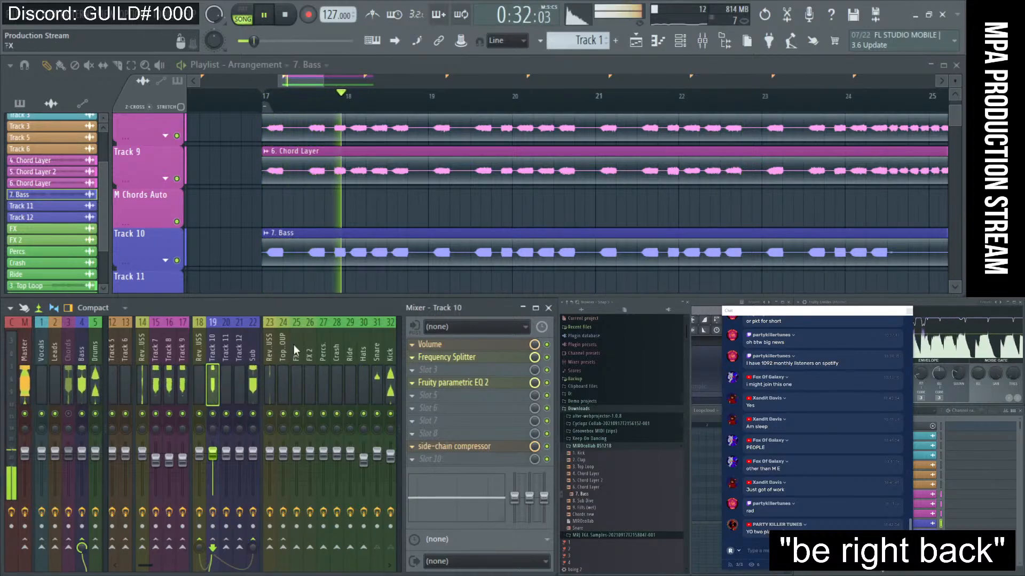
- Reduce the 7. Bass channel's volume further to about 67% and replay the section
double_click(383, 254)
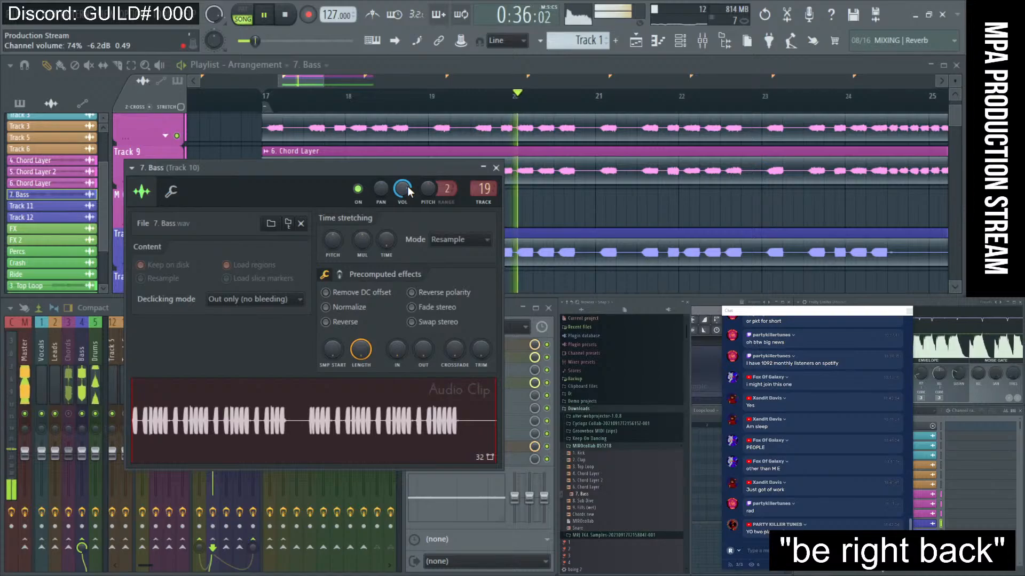
left_click(496, 168)
key("space")
right_click(267, 245, "ctrl+alt")
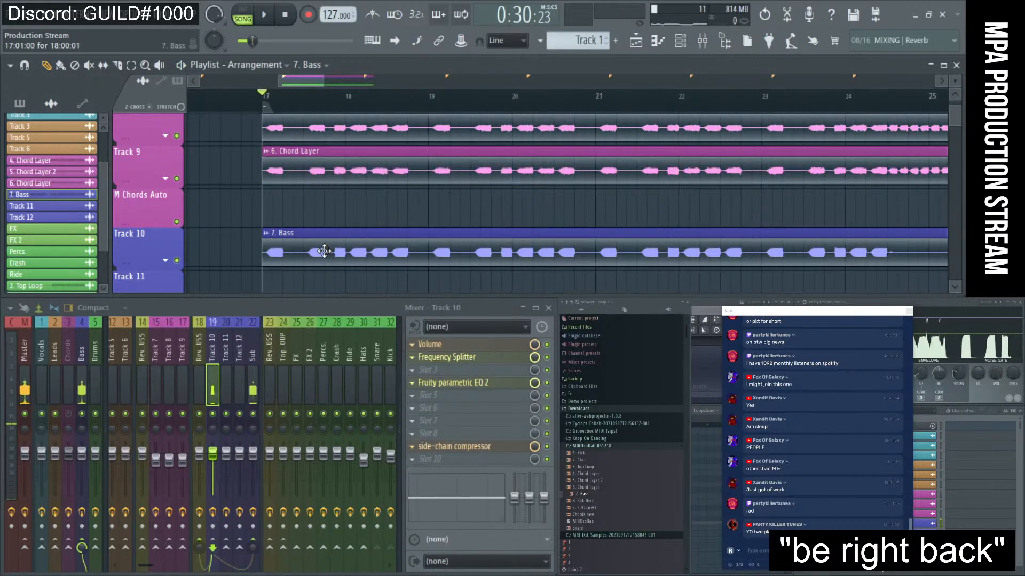
double_click(323, 249)
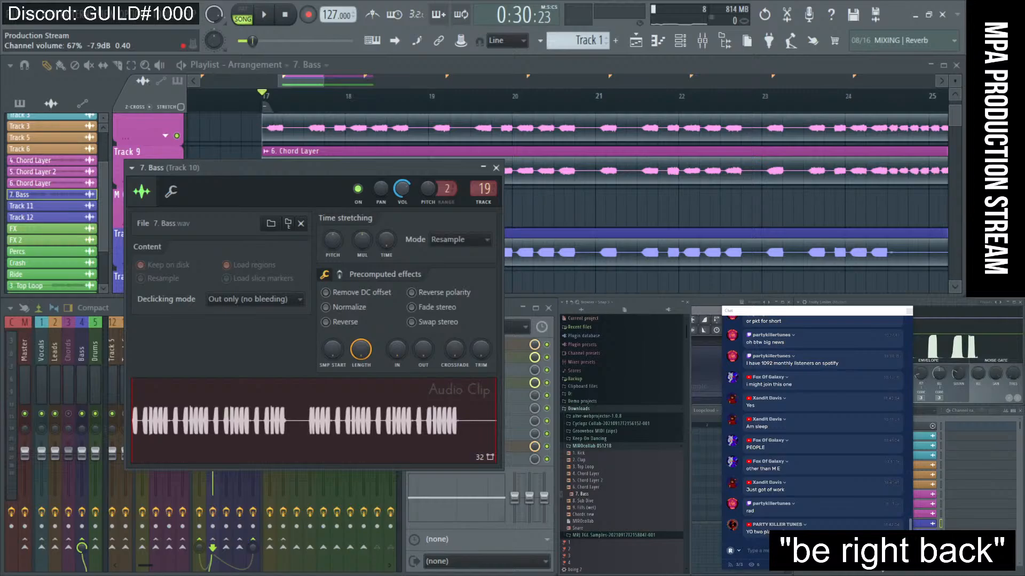
left_click_drag(402, 188, 402, 190)
key("space")
left_click(495, 168)
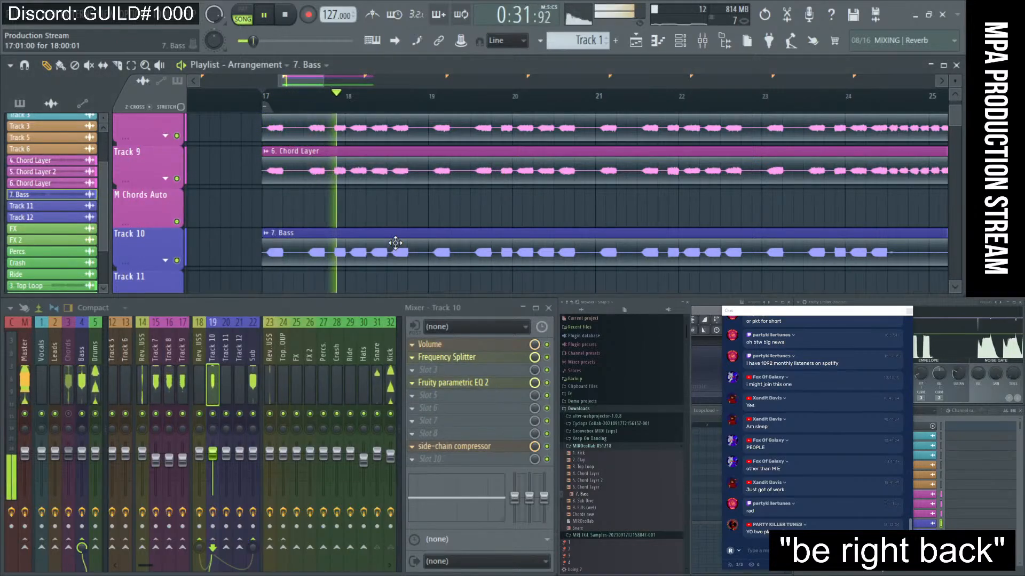
- Set Track 10's side-chain compressor threshold to about -22.7 dB and lower the Sub's compressor threshold to a similarly low level
left_click(480, 448)
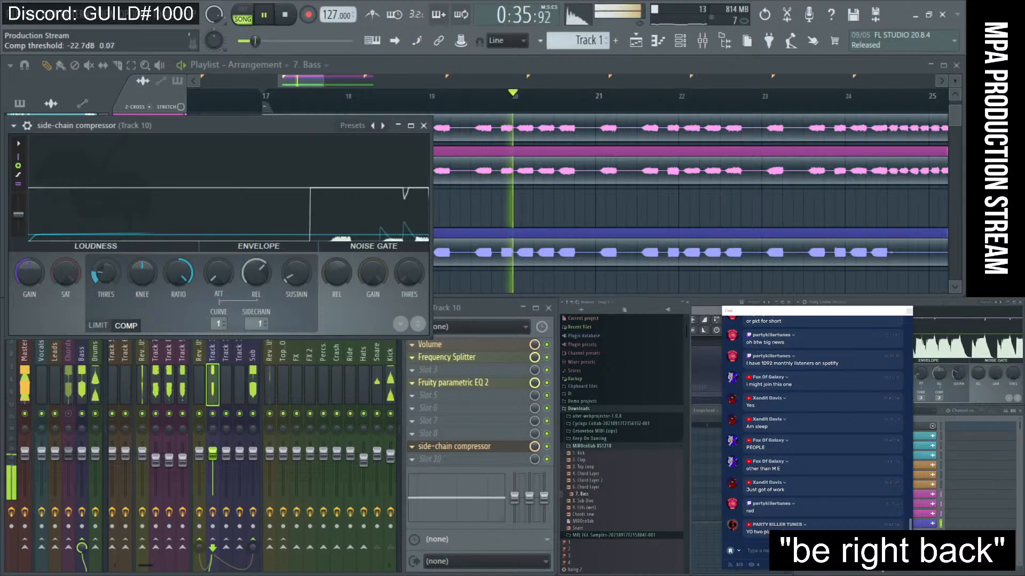
left_click(423, 126)
left_click(253, 384)
left_click(454, 446)
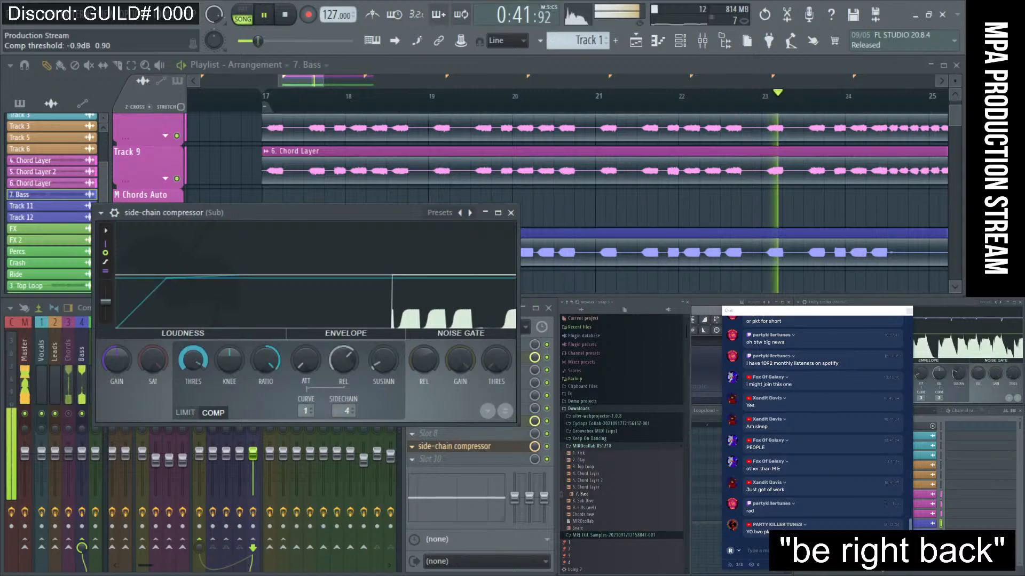
left_click_drag(200, 352, 200, 384)
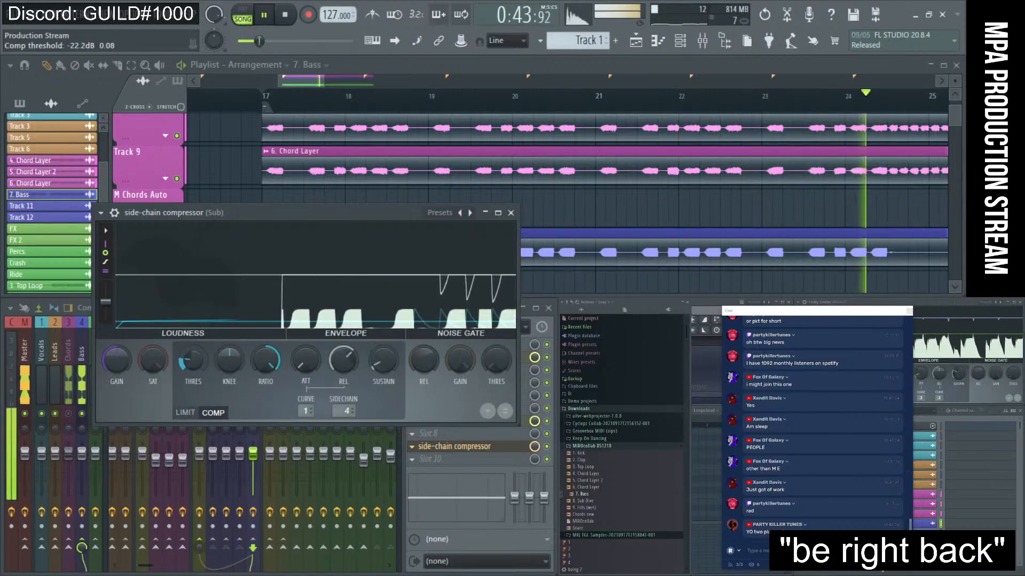
key("space")
key("space")
left_click_drag(200, 355, 200, 359)
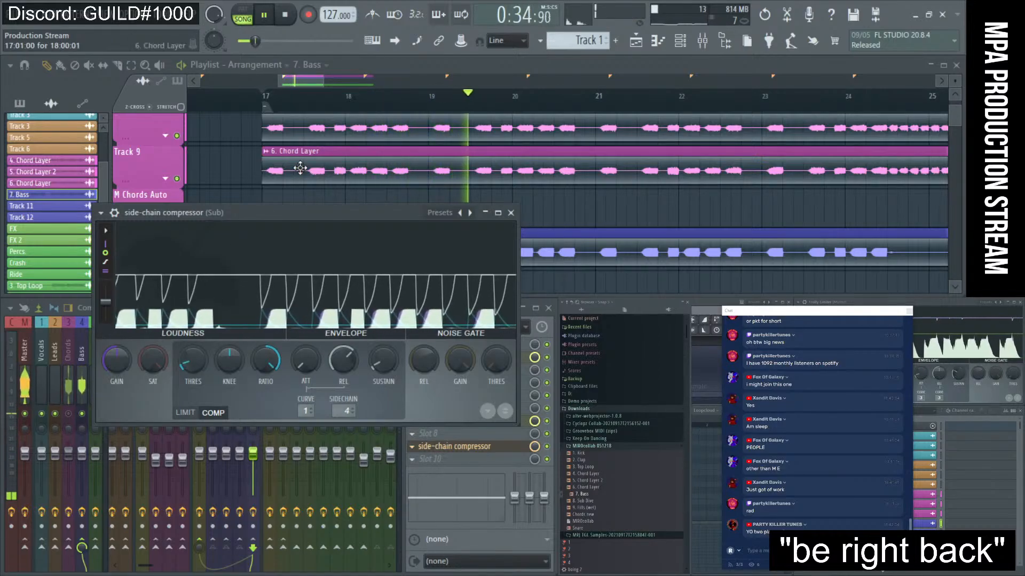
left_click(511, 212)
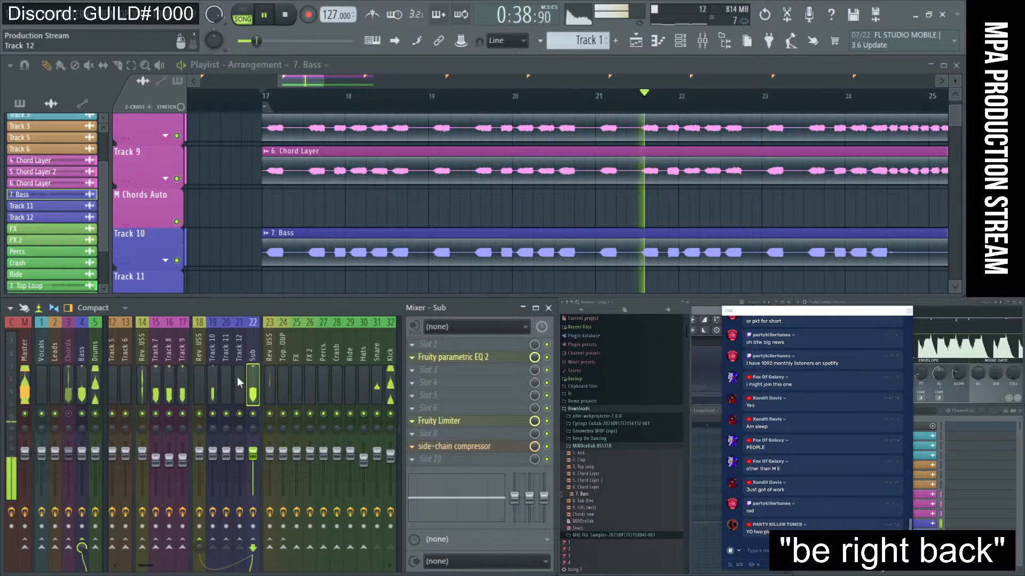
- Check the Sub track's Fruity parametric EQ 2, then lower the Sub fader in the mixer and stop playback
left_click(502, 362)
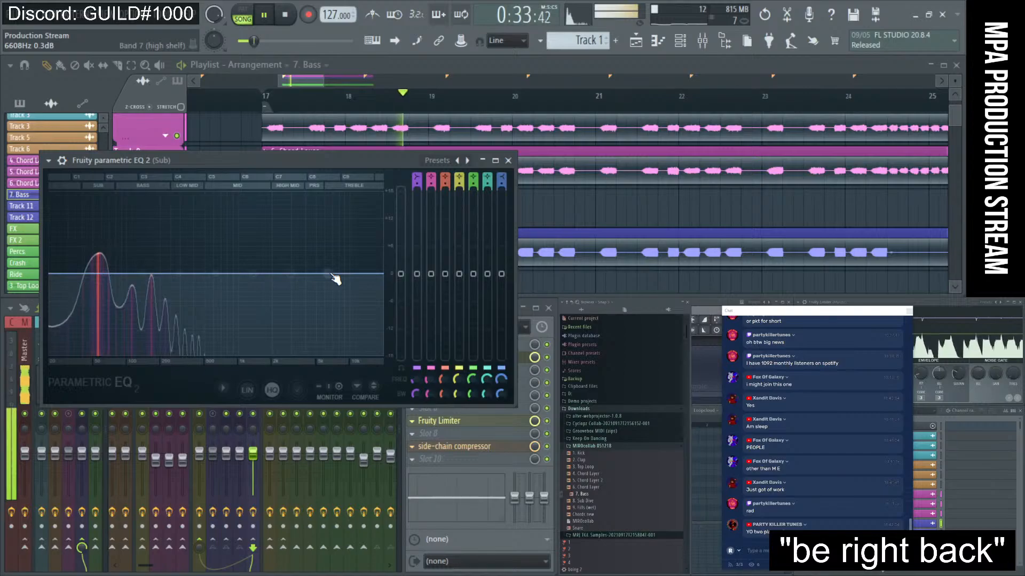
left_click(508, 161)
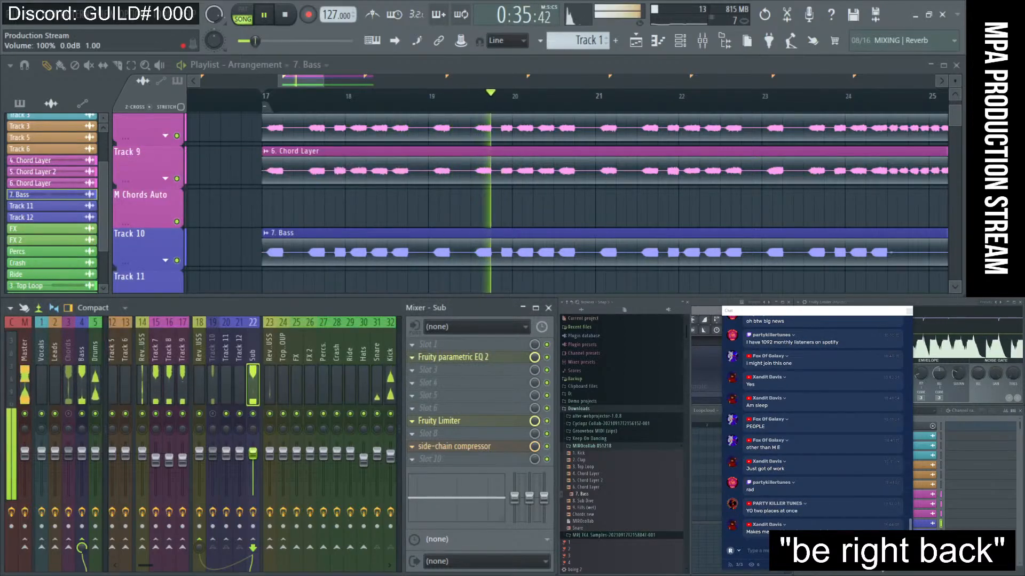
left_click_drag(260, 458, 260, 469)
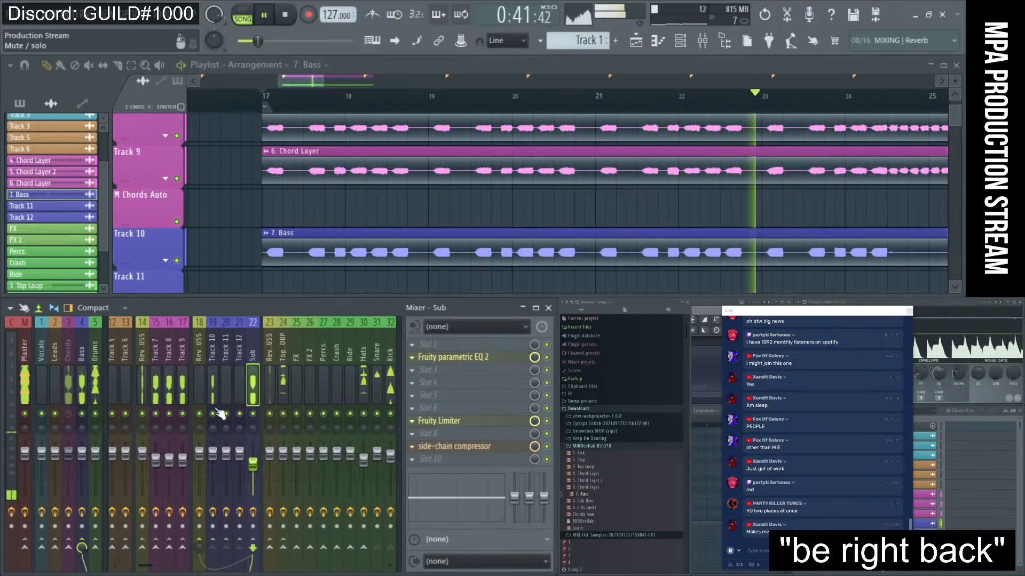
key("space")
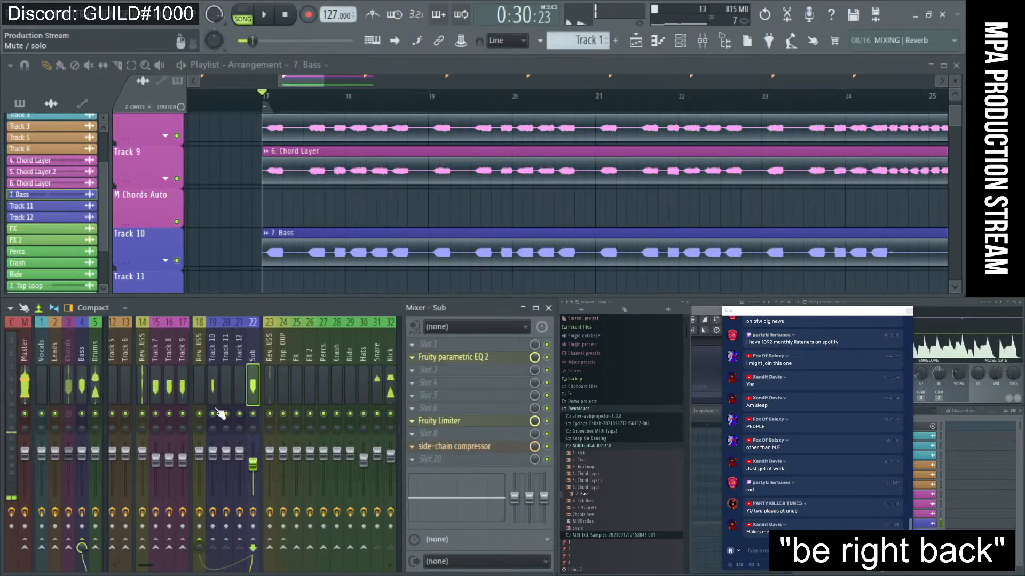
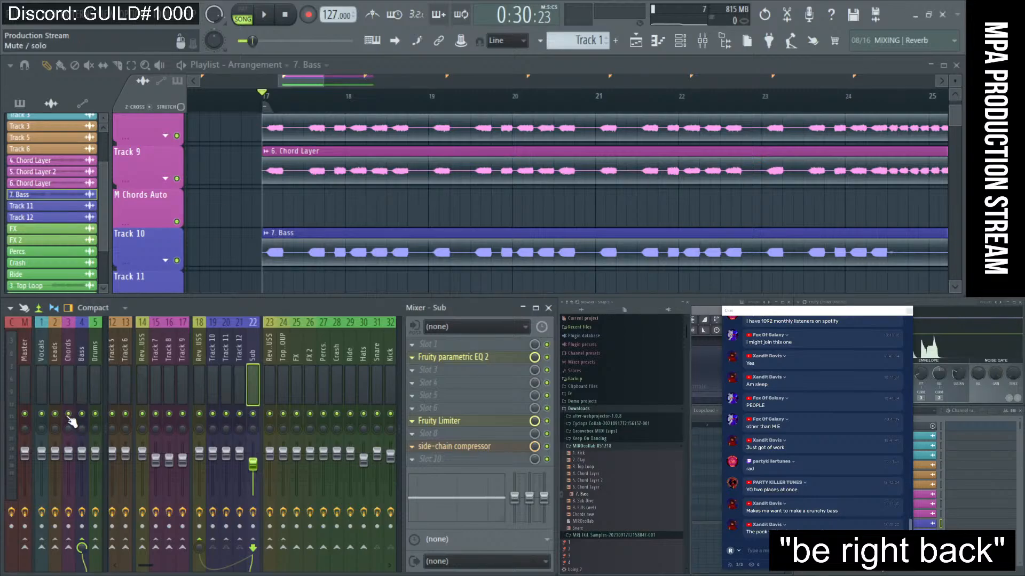
- Replay the mix with the Chords bus unmuted and examine the Kick track's Fruity parametric EQ 2
key("space")
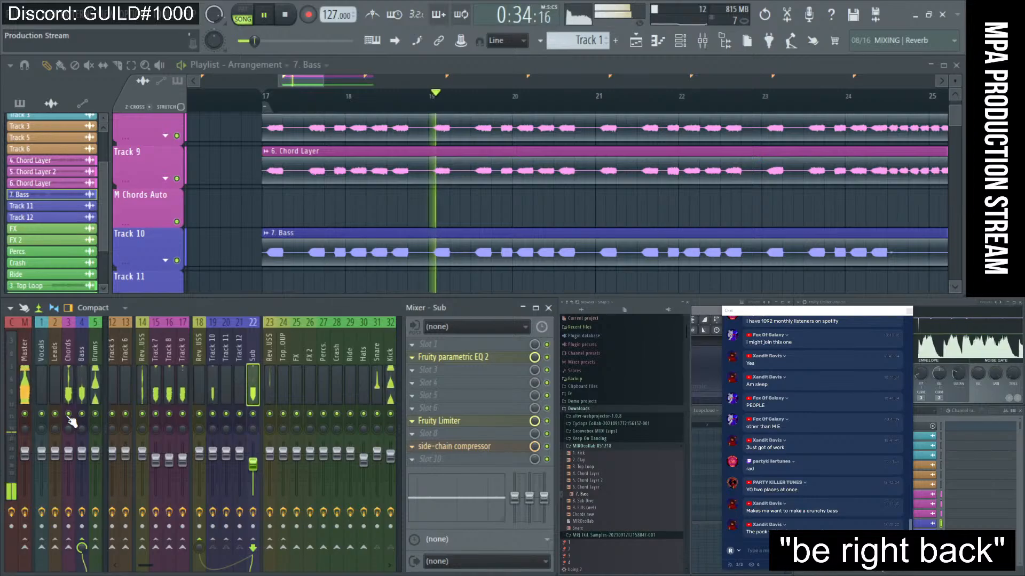
scroll(355, 367, "down", 5)
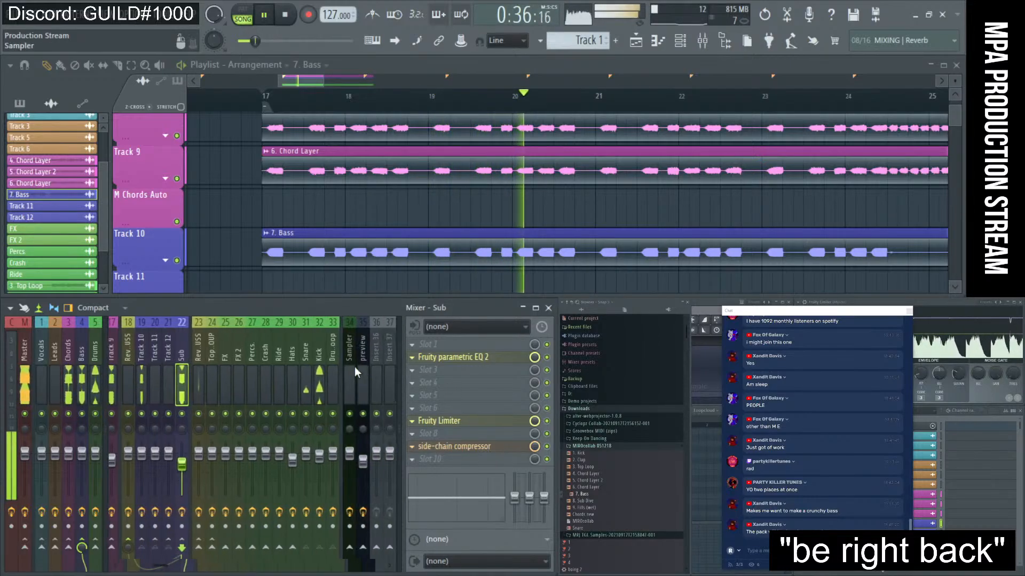
left_click(312, 369)
left_click(463, 357)
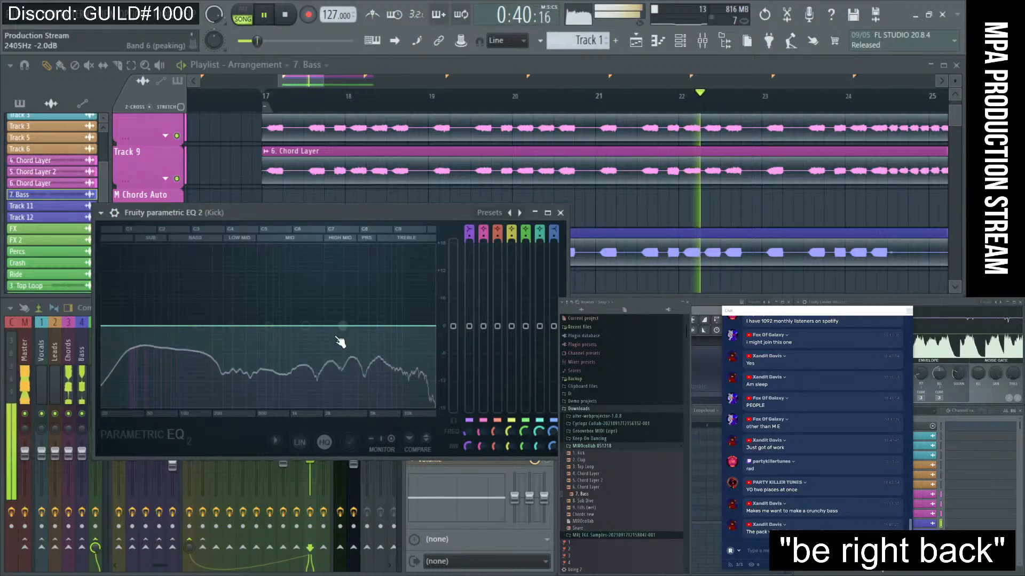
left_click(560, 213)
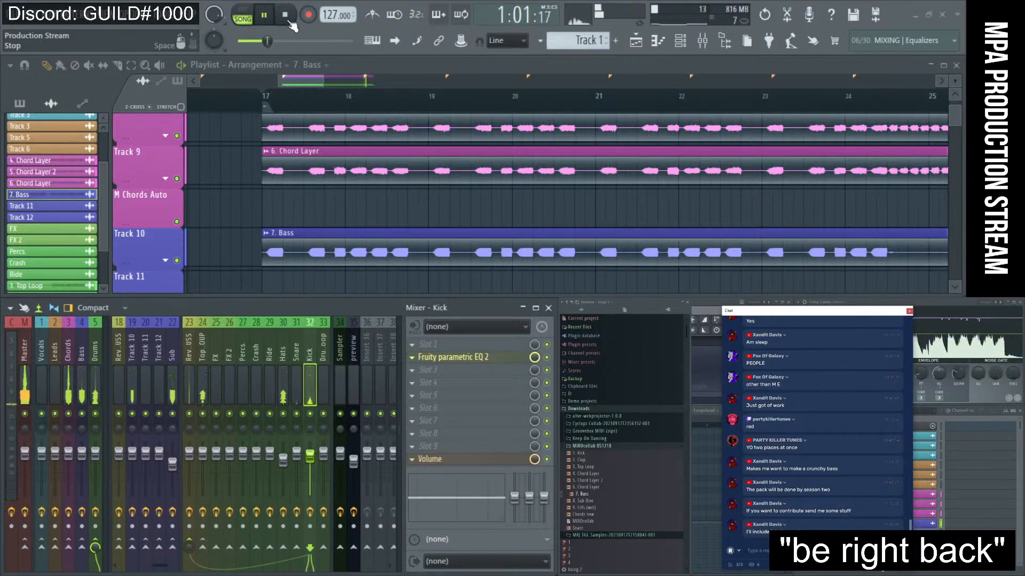
key("space")
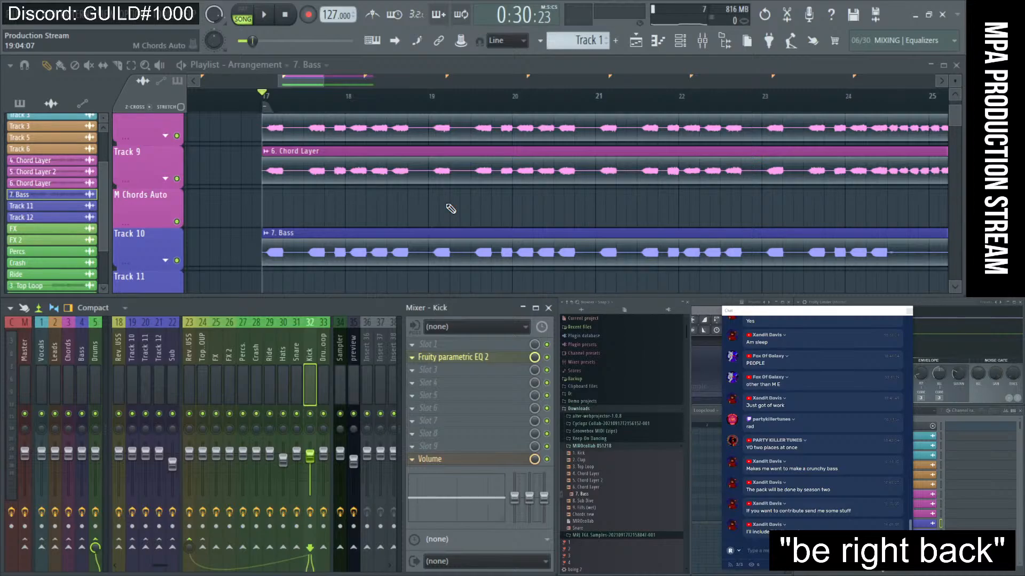
scroll(451, 208, "down", 3)
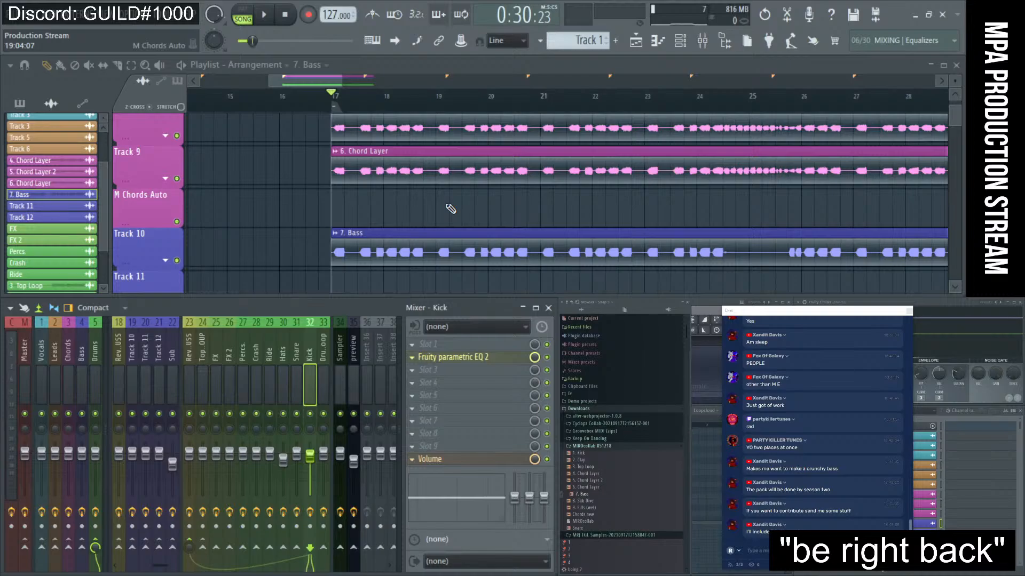
scroll(450, 208, "down", 2)
scroll(680, 228, "up", 3)
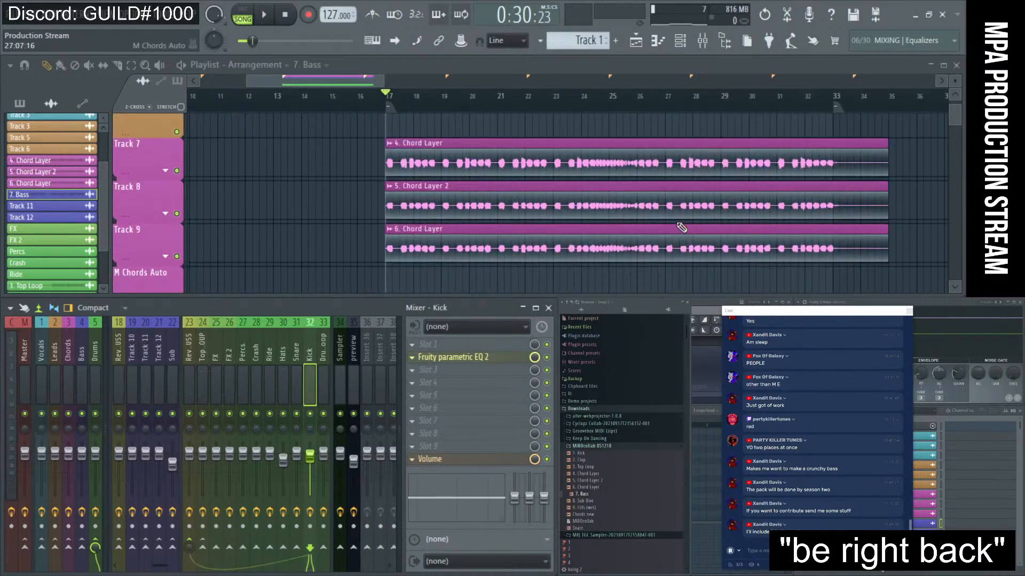
scroll(682, 228, "up", 2)
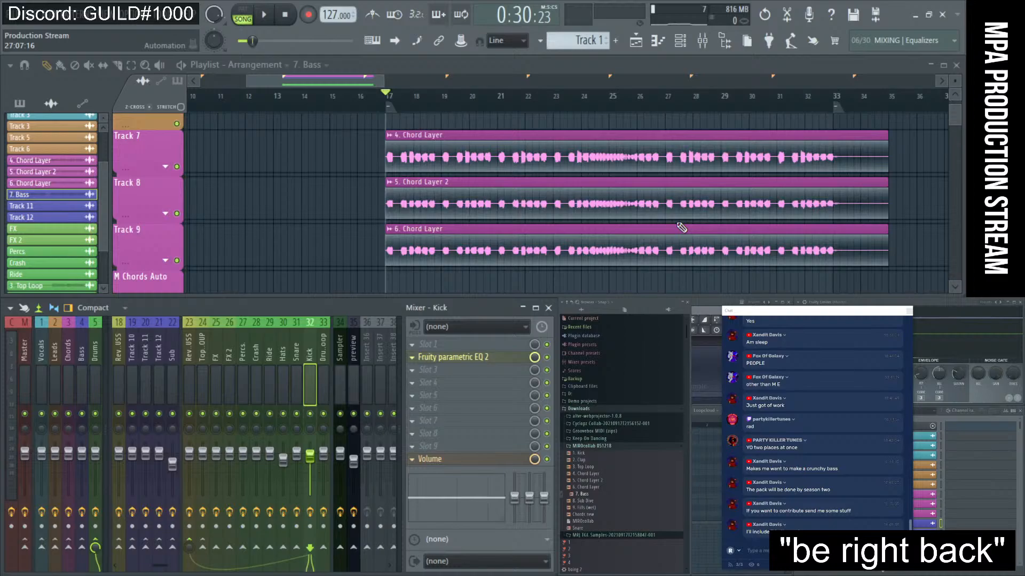
scroll(681, 227, "down", 2)
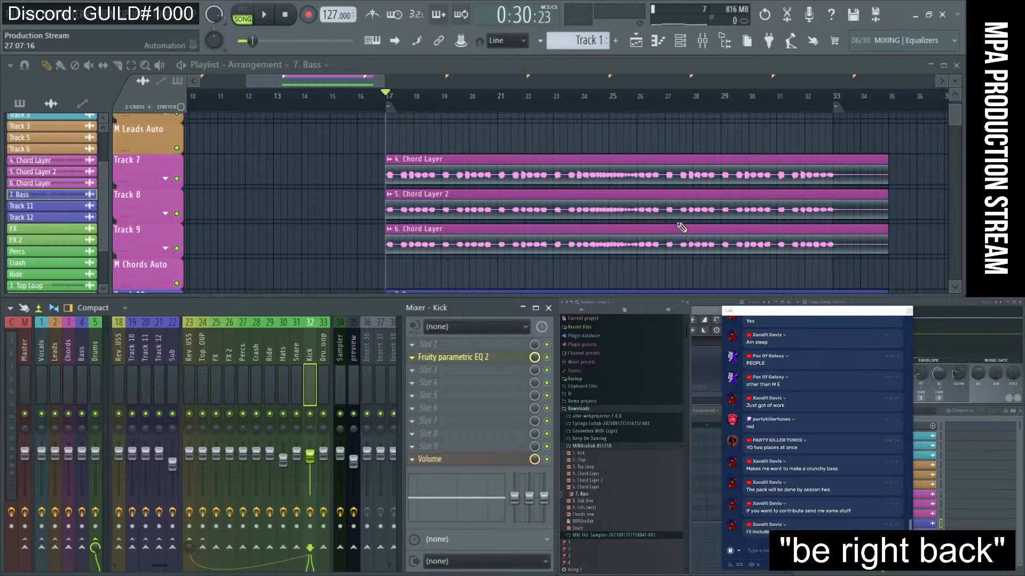
scroll(682, 228, "up", 4)
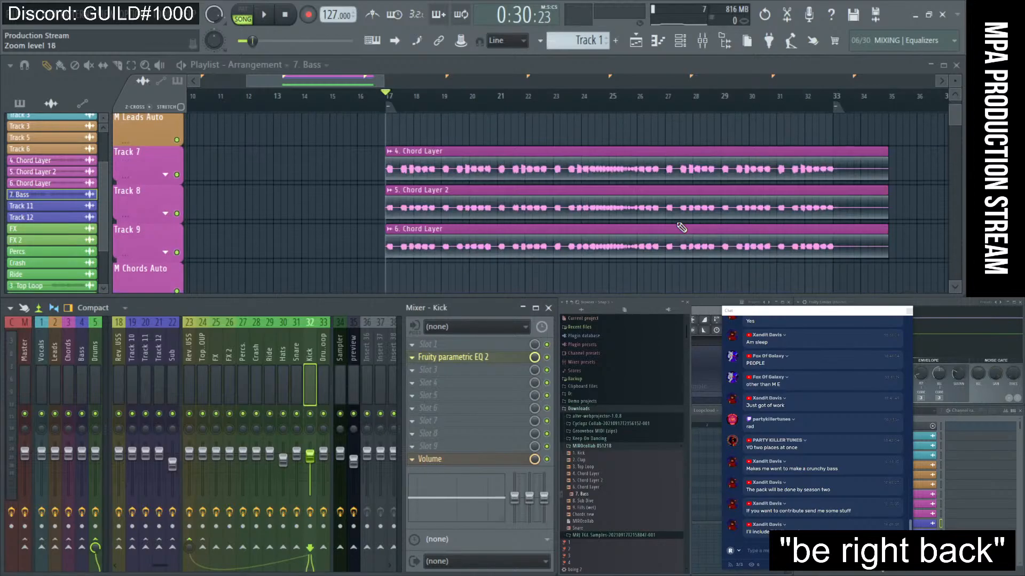
scroll(681, 228, "down", 1)
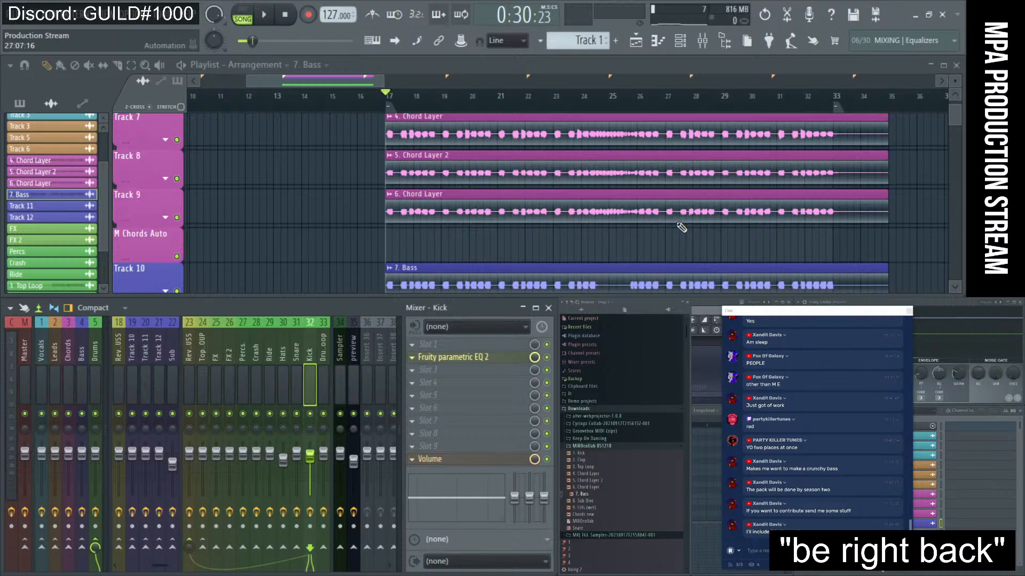
- Import the 8. Sub Dive stem from the browser and place its clip on Track 11 at bar 17, under the 7. Bass clip
scroll(594, 246, "down", 4)
scroll(602, 196, "down", 5)
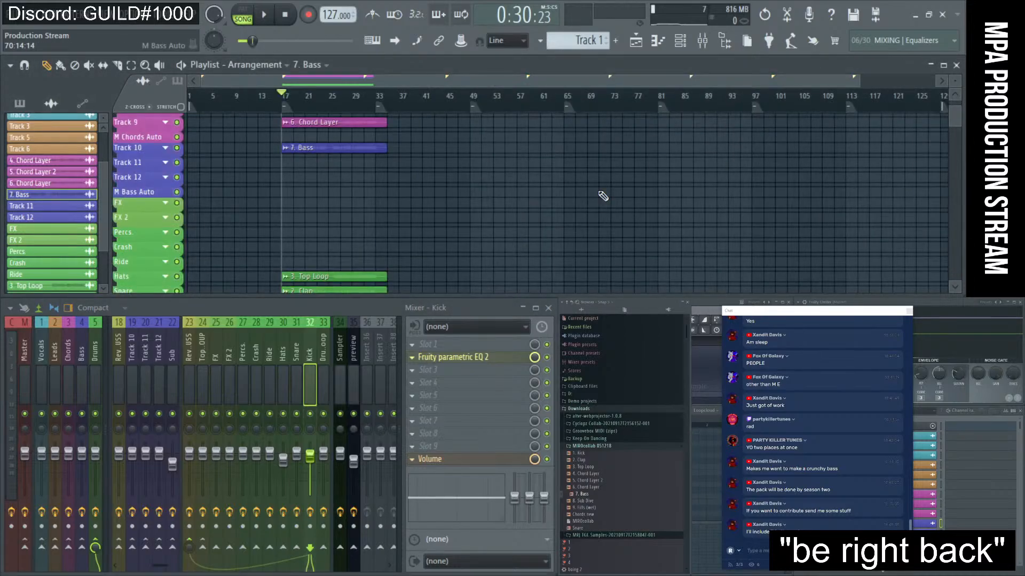
scroll(603, 196, "up", 3)
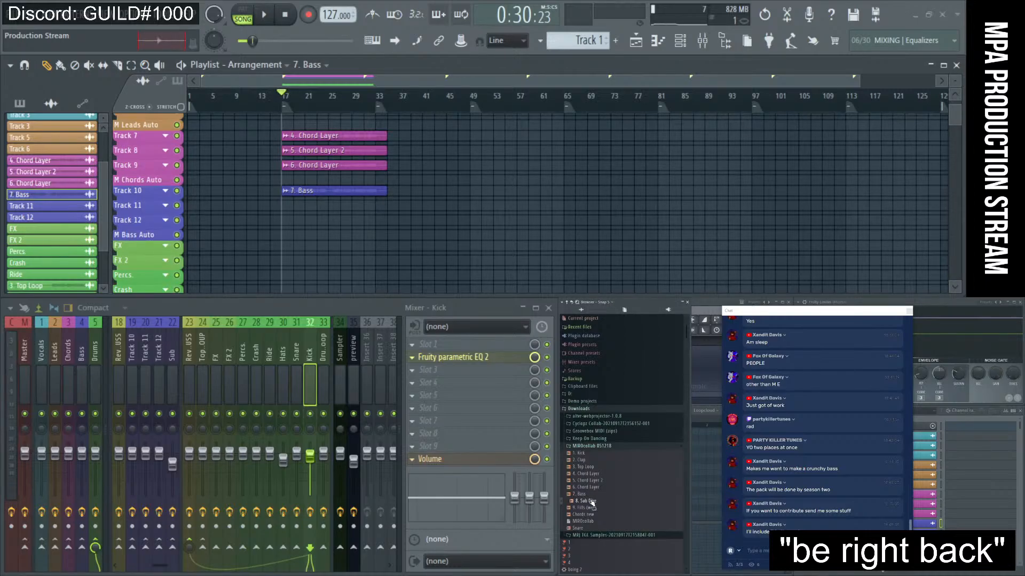
scroll(514, 238, "up", 4)
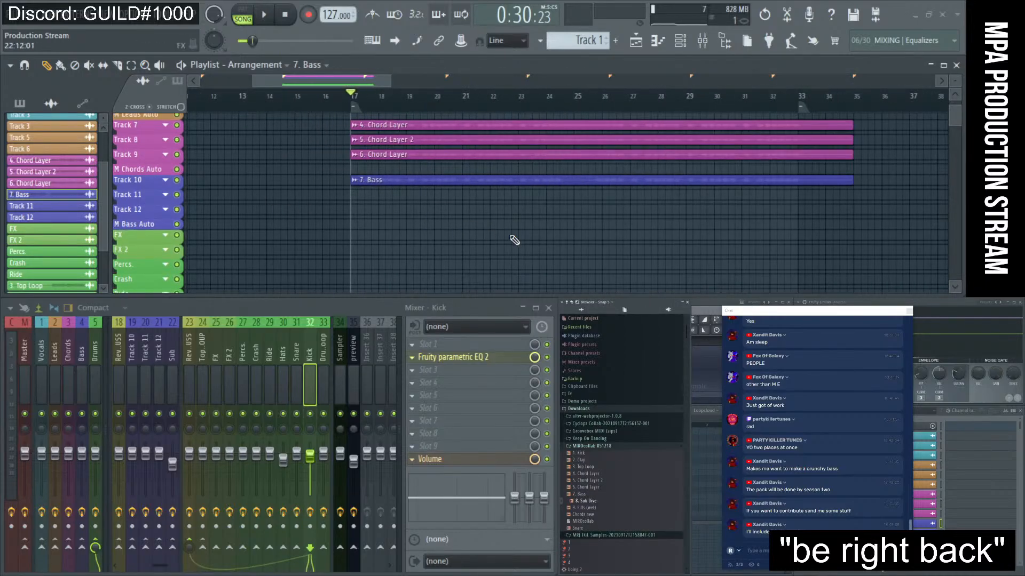
scroll(551, 217, "up", 5)
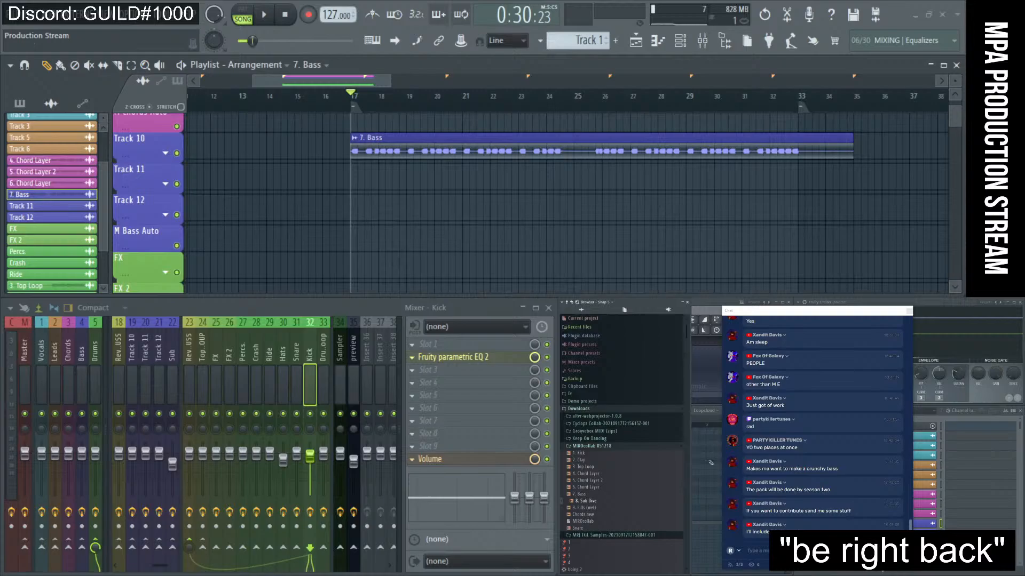
left_click(905, 527)
left_click_drag(589, 508, 427, 390)
left_click(479, 136)
left_click(398, 182)
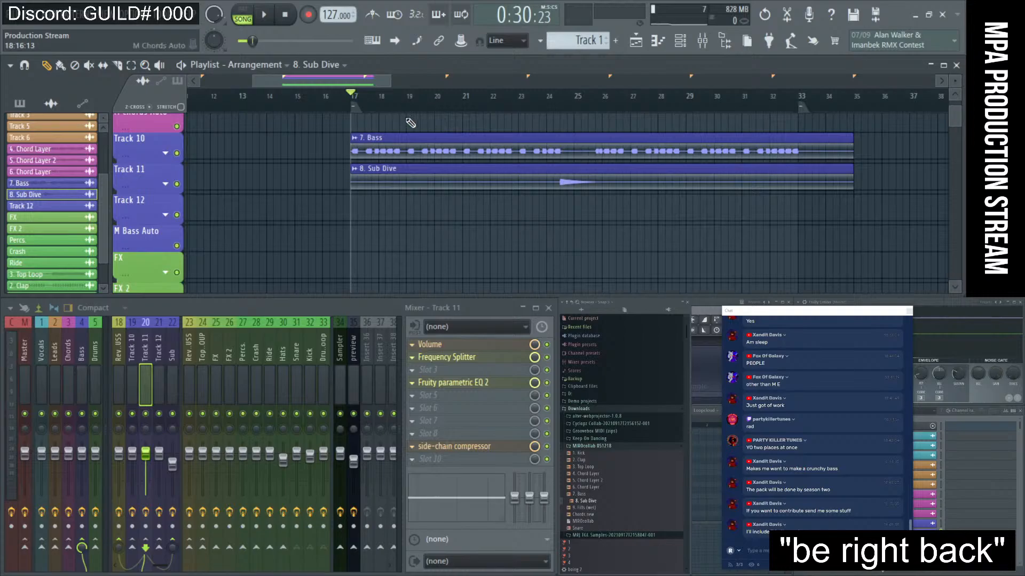
- Play the section from about bar 24 to hear the Sub Dive clip against the bass and chords
key("space")
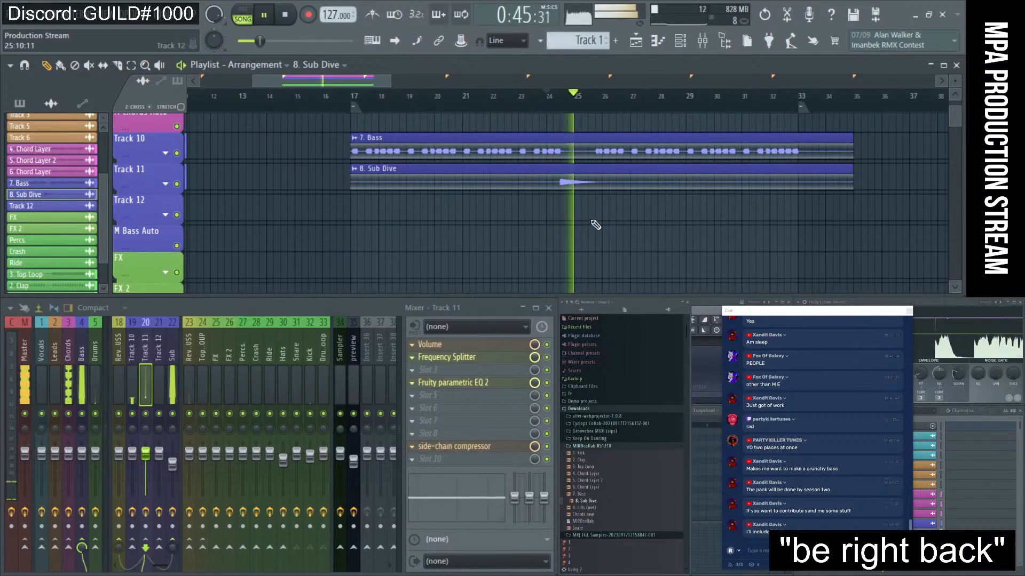
key("space")
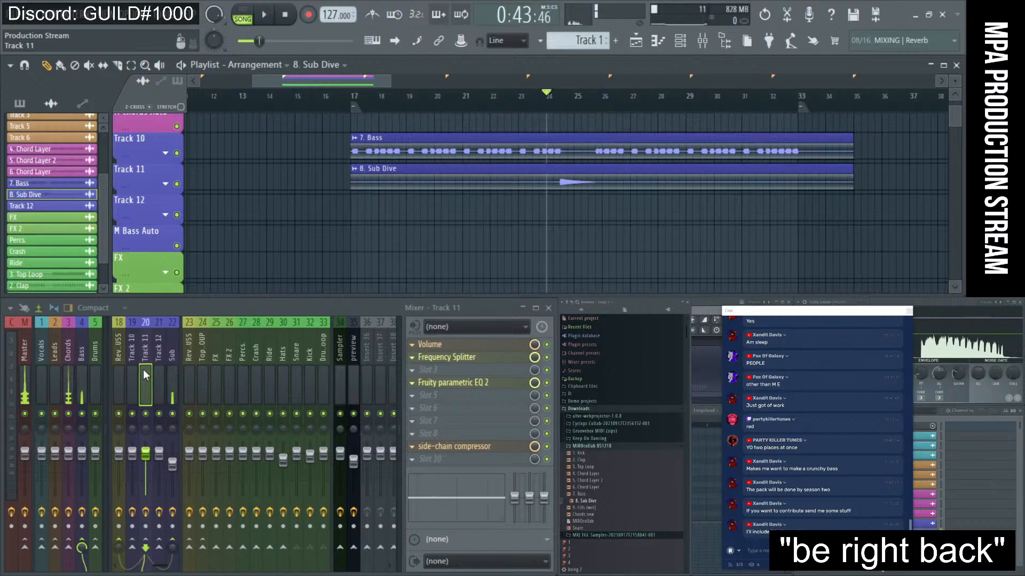
key("space")
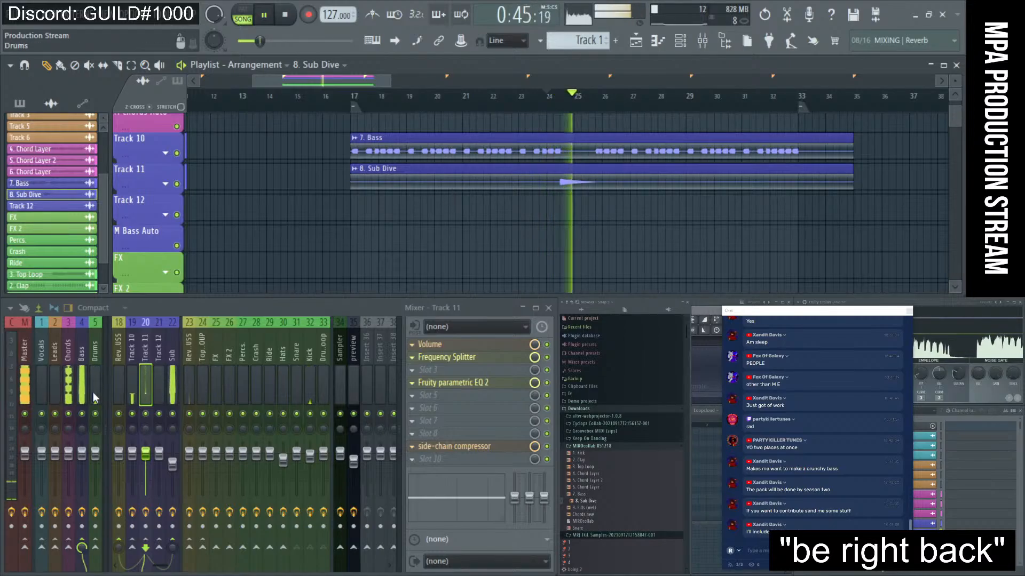
key("space")
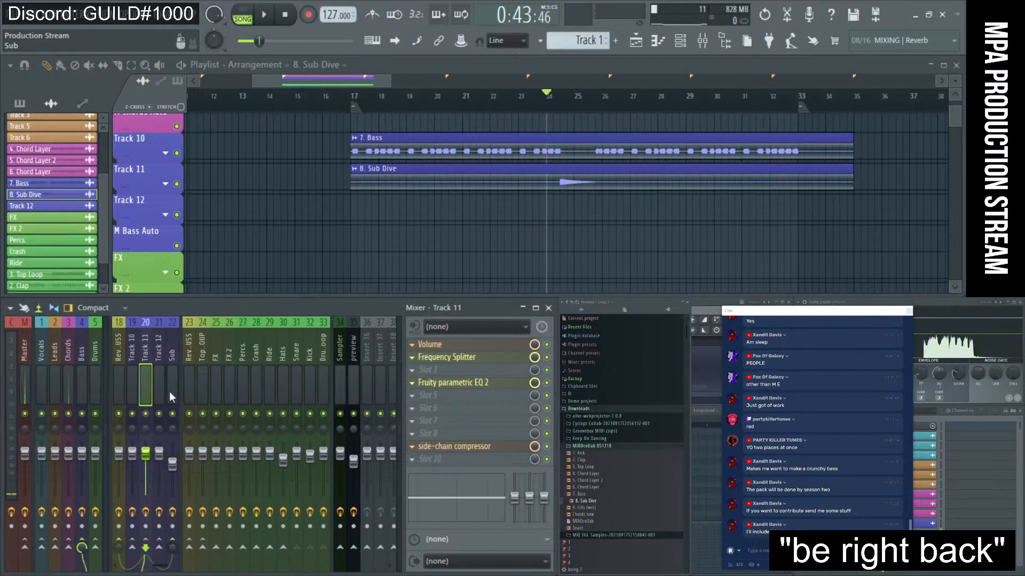
- Set Track 11's side-chain compressor threshold to about -21.6 dB and play the section from about bar 24 to check it
left_click(454, 446)
key("space")
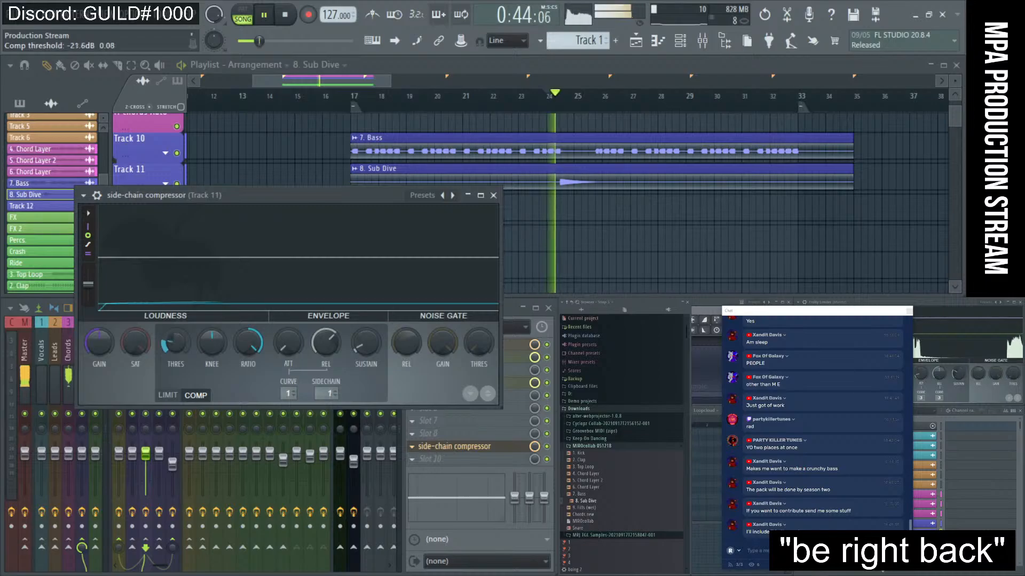
left_click(493, 195)
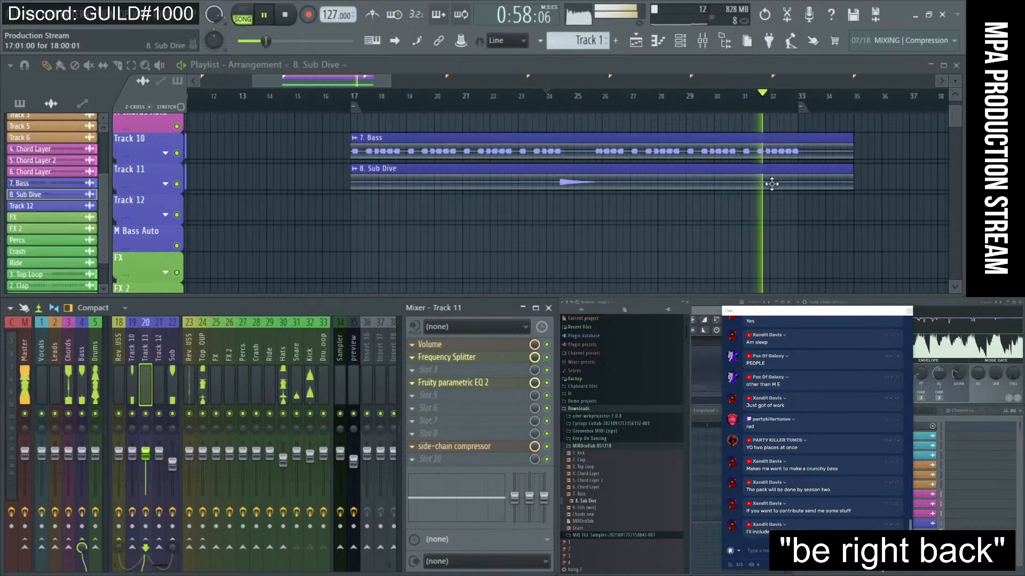
key("space")
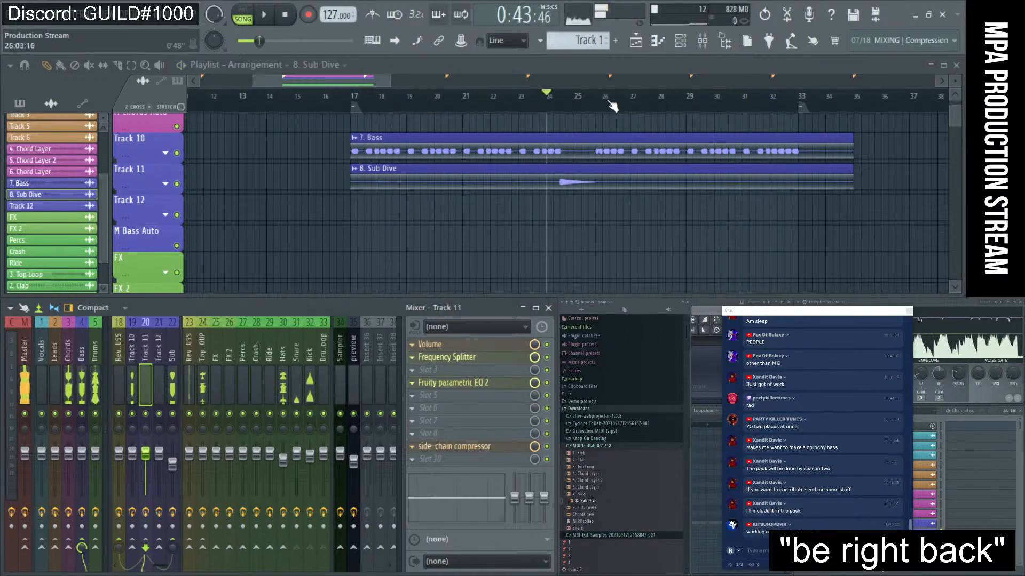
- Play from bar 26 and add a high-pass filter at about 160 Hz on band 1 of the Hats track's Fruity parametric EQ 2
left_click(575, 97)
scroll(608, 146, "up", 4)
left_click(603, 97)
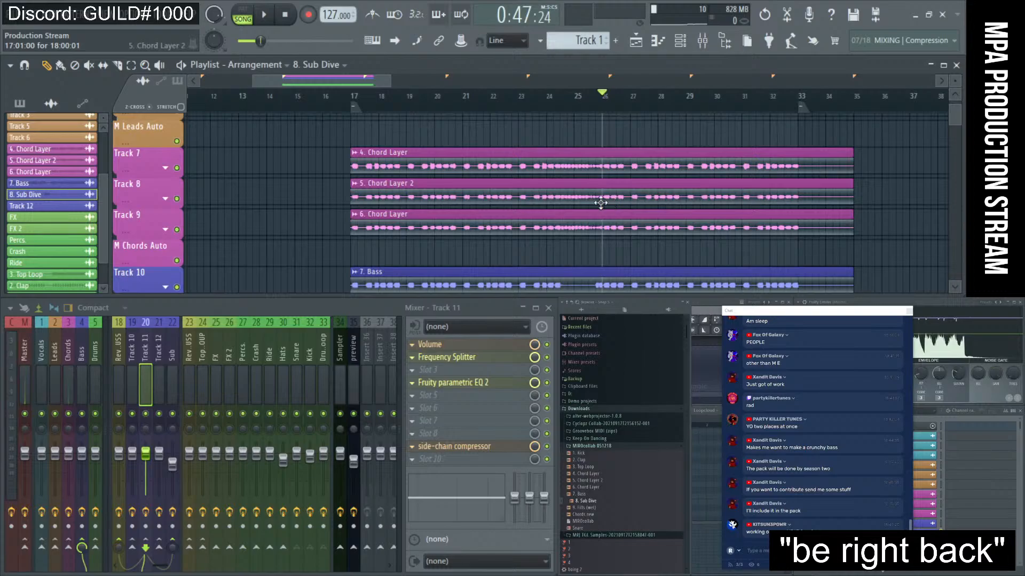
key("space")
left_click(283, 376)
left_click(469, 357)
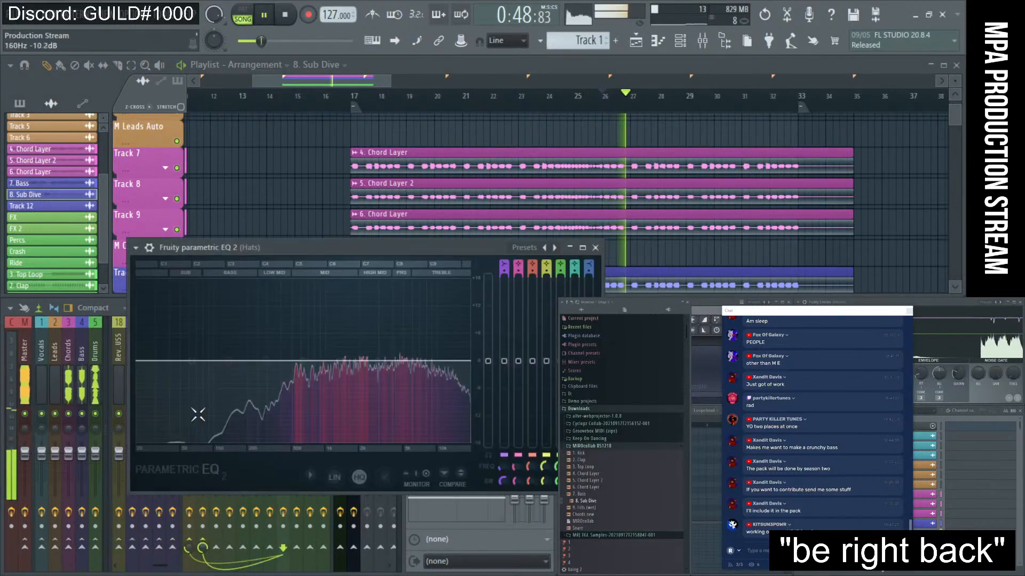
right_click(189, 369)
left_click(261, 432)
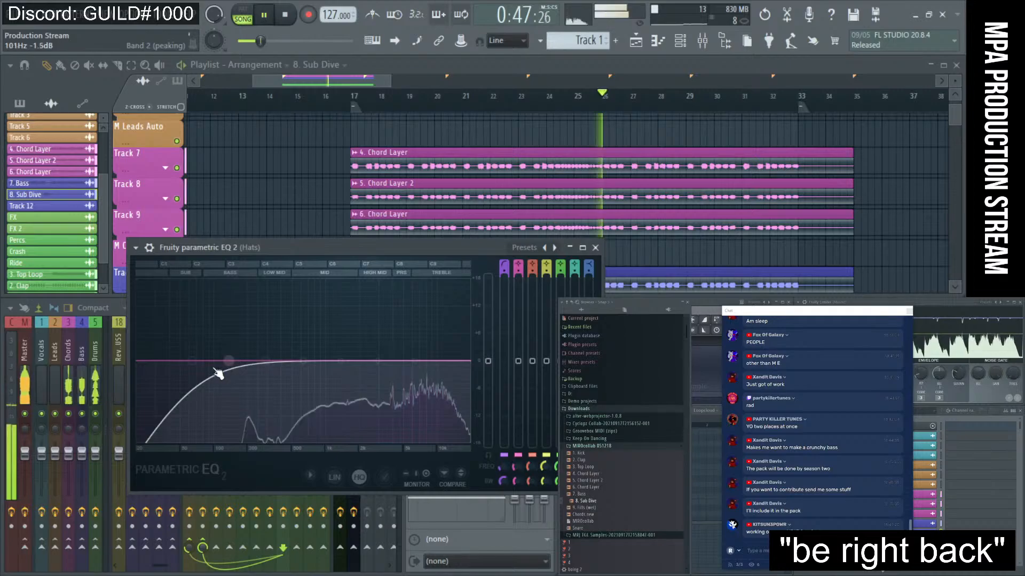
left_click_drag(218, 373, 236, 361)
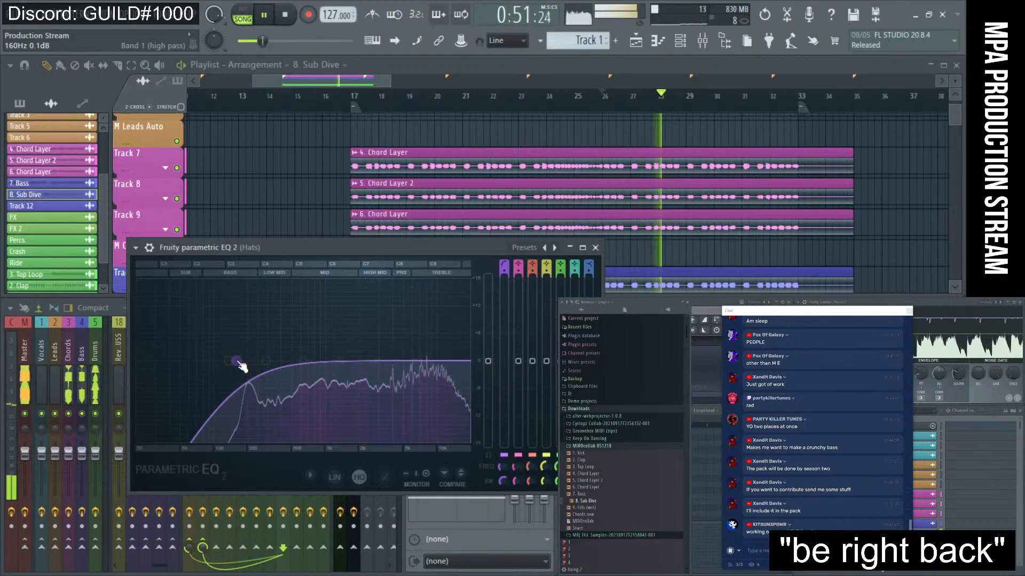
left_click_drag(378, 361, 349, 394)
right_click(350, 395)
left_click(362, 404)
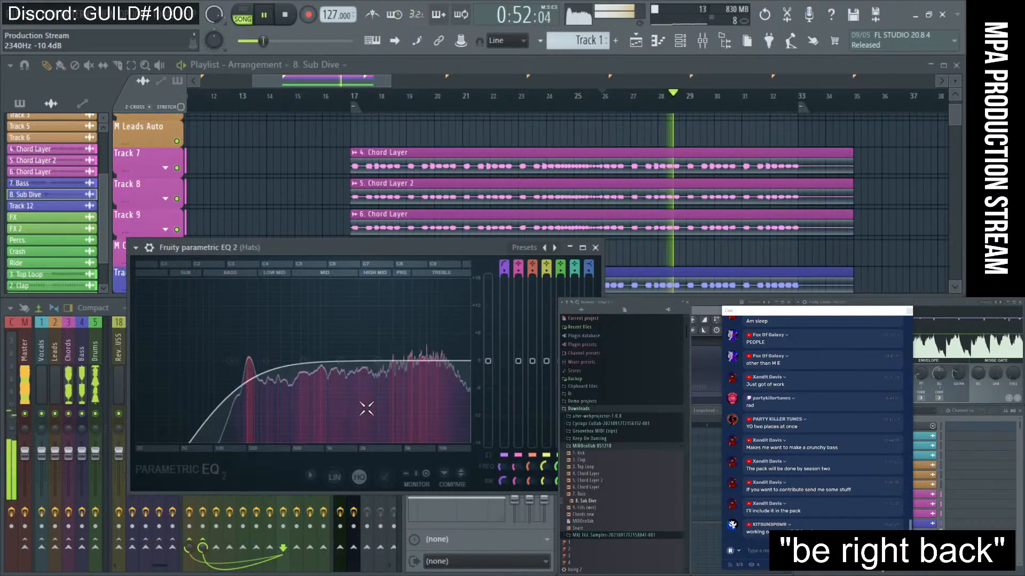
- Close the Hats equalizer and replay the mix from bar 26
left_click(595, 248)
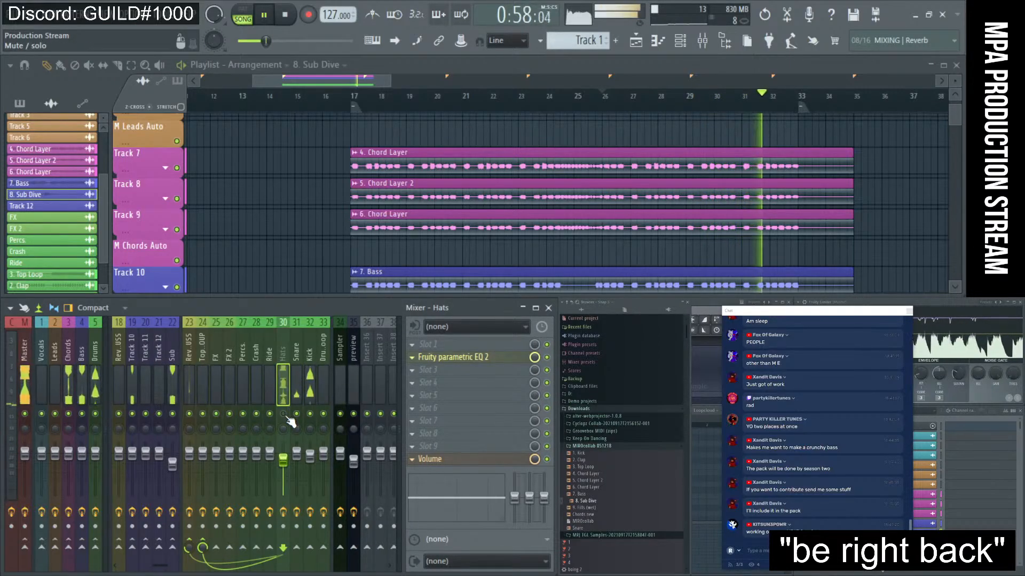
key("space")
key("space")
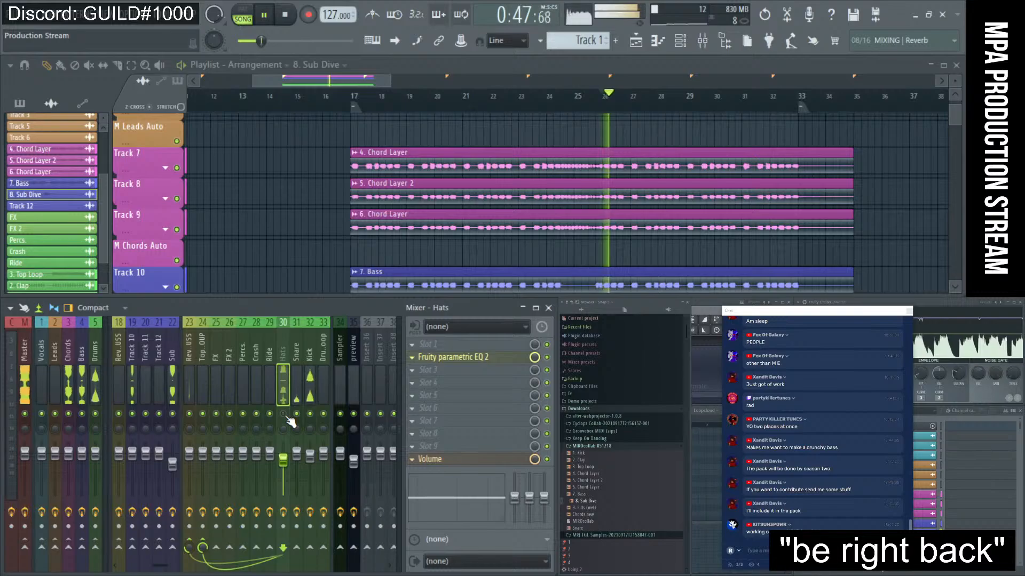
- Move the Chat window out of the workspace, stop playback and return the playhead to bar 17
left_click_drag(800, 311, 732, 39)
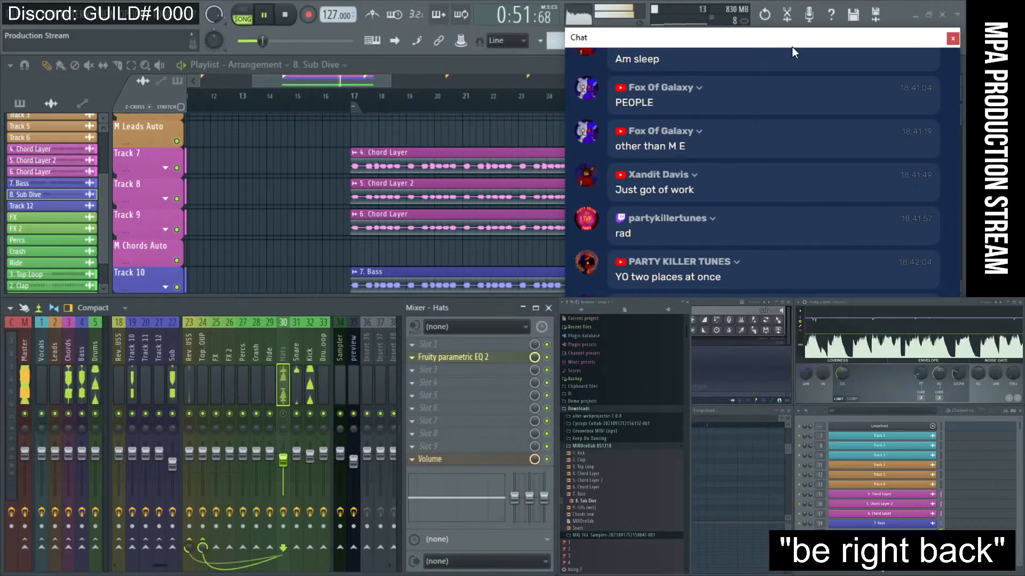
left_click_drag(755, 39, 852, 303)
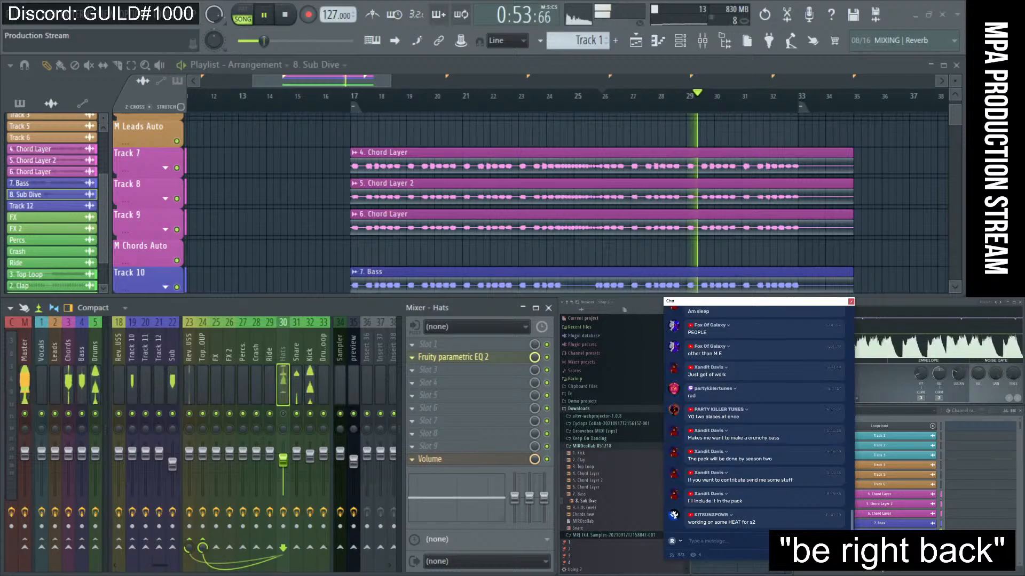
left_click(285, 16)
left_click(757, 525)
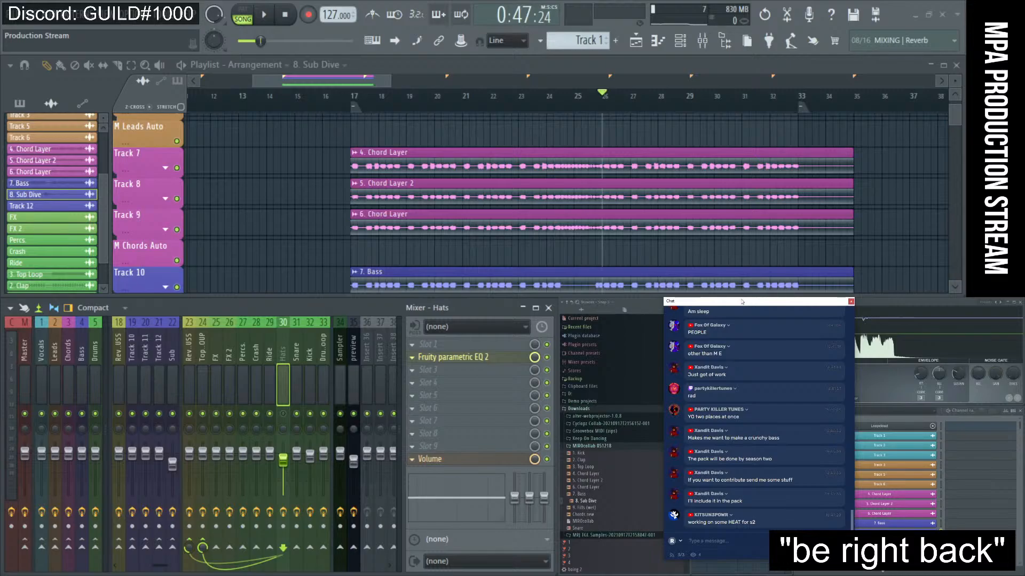
left_click_drag(742, 301, 738, 312)
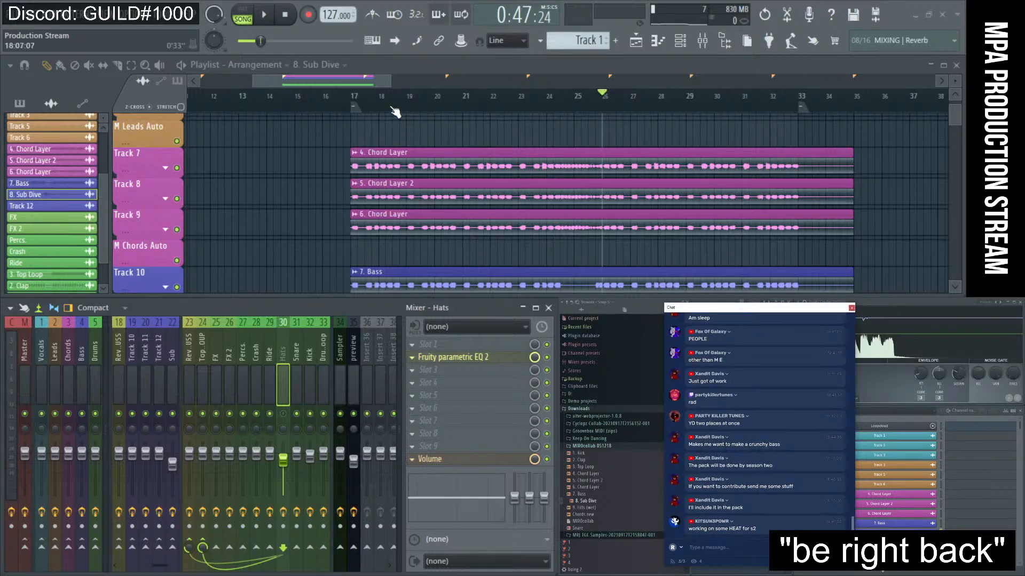
left_click(354, 104)
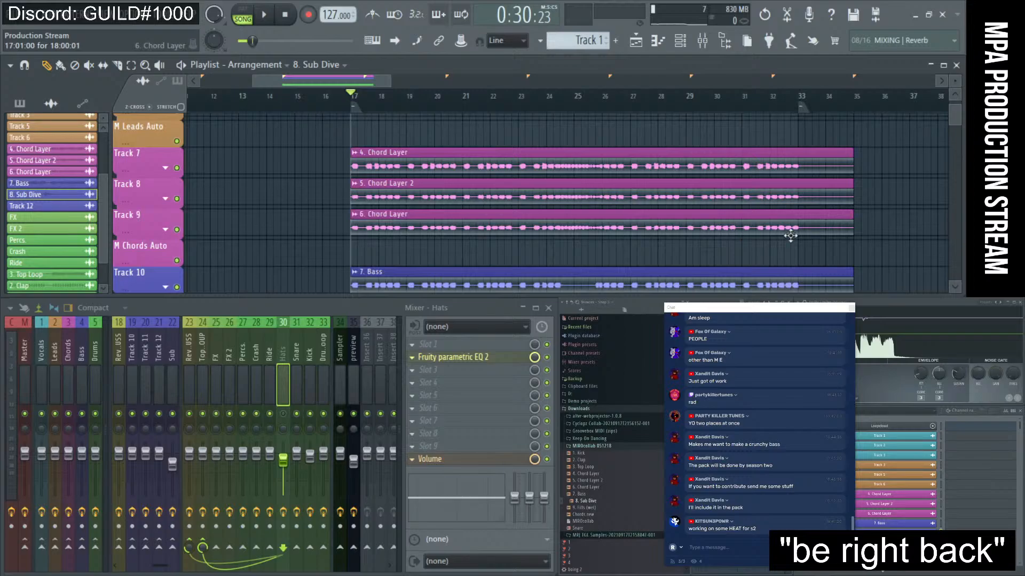
left_click_drag(806, 317, 839, 295)
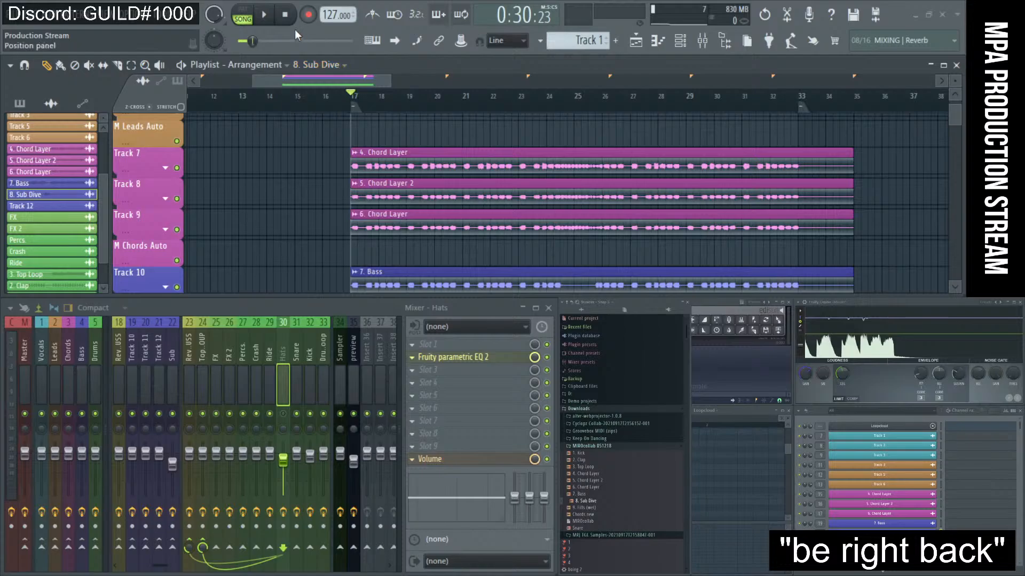
- Replay the drop from bars 17 and 26 and examine the drum, bass and chord track levels in the mixer
left_click(262, 17)
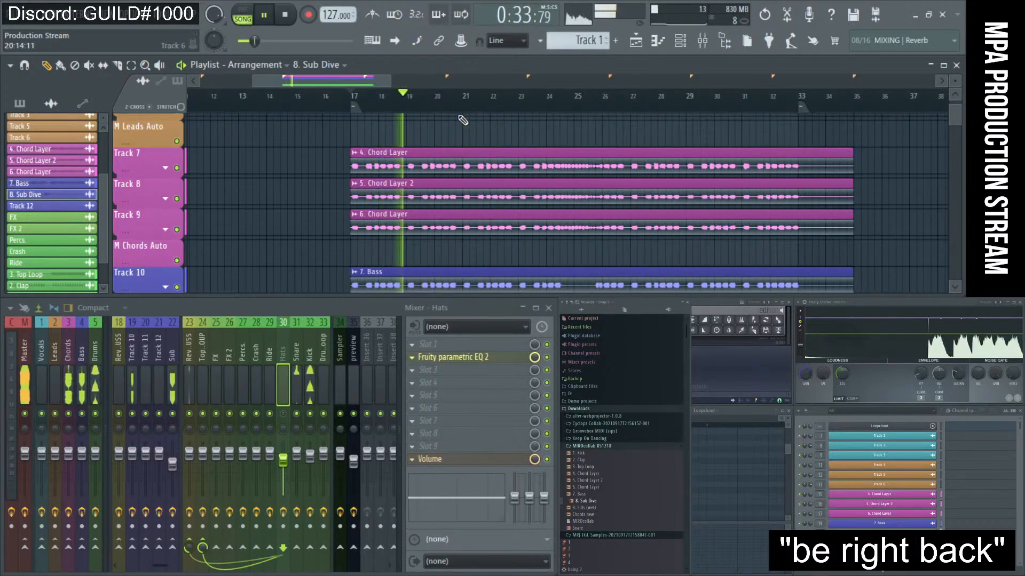
key("space")
left_click(603, 99)
key("space")
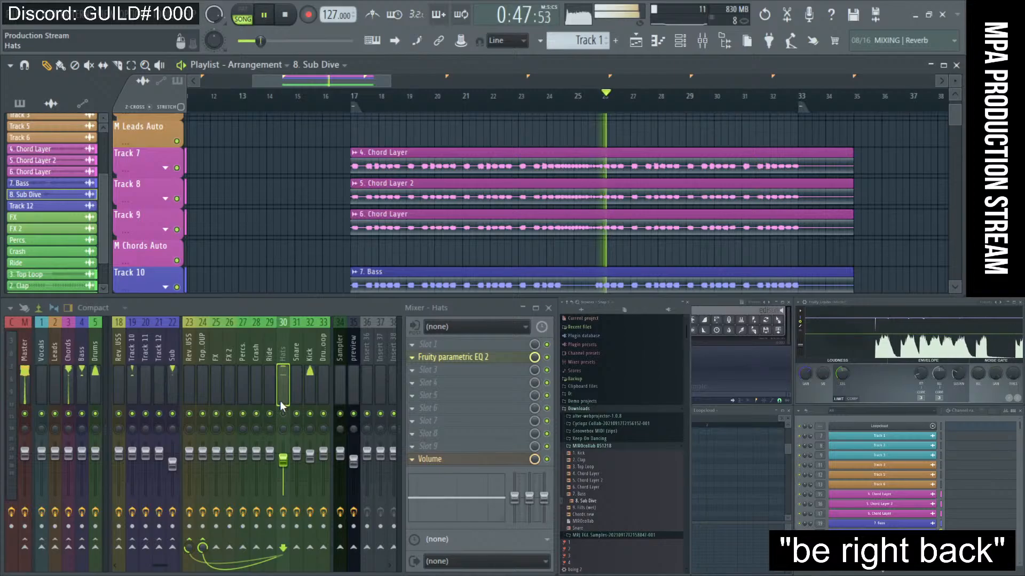
scroll(265, 389, "down", 4)
scroll(261, 387, "down", 2)
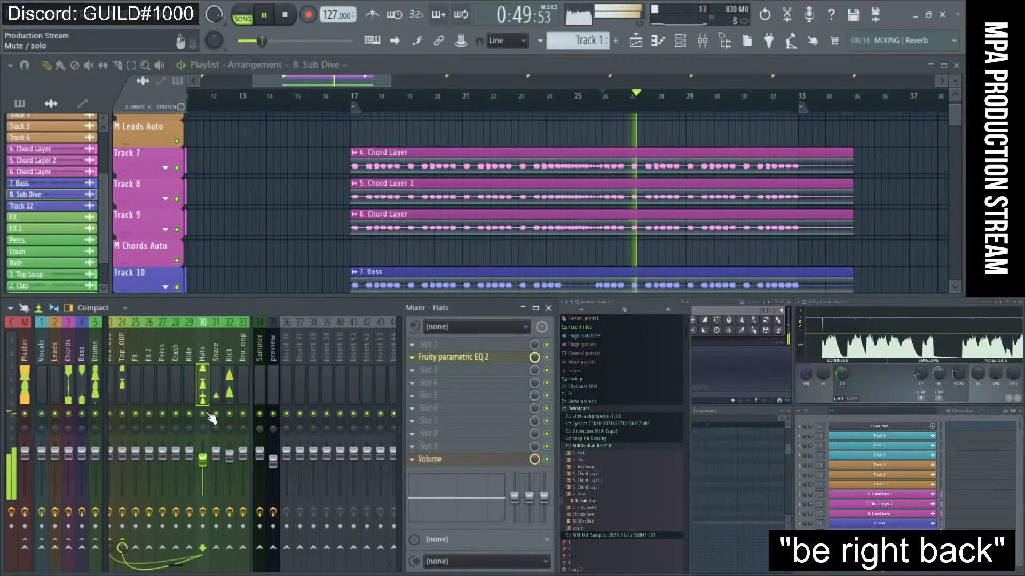
scroll(217, 383, "up", 6)
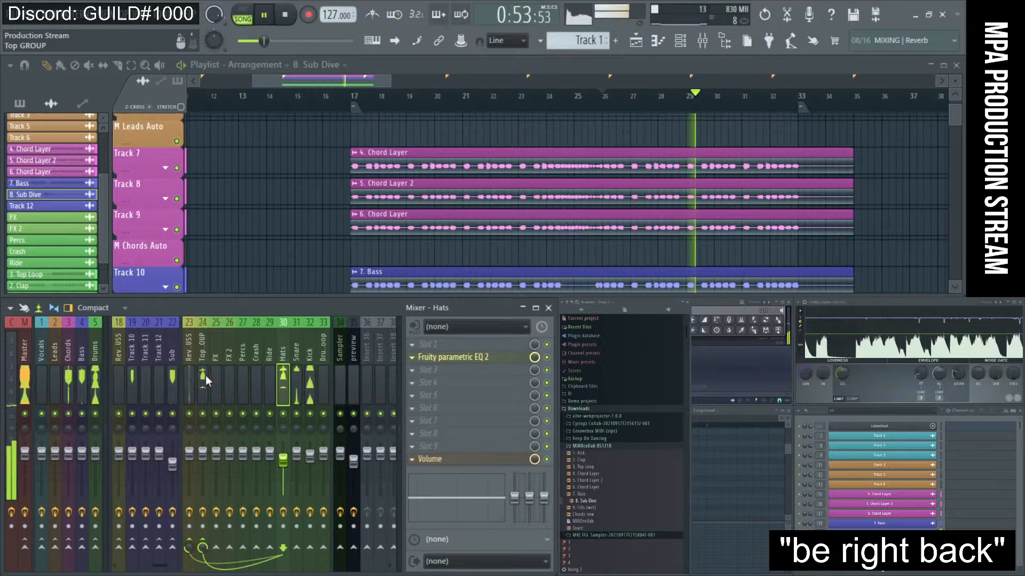
scroll(211, 377, "up", 6)
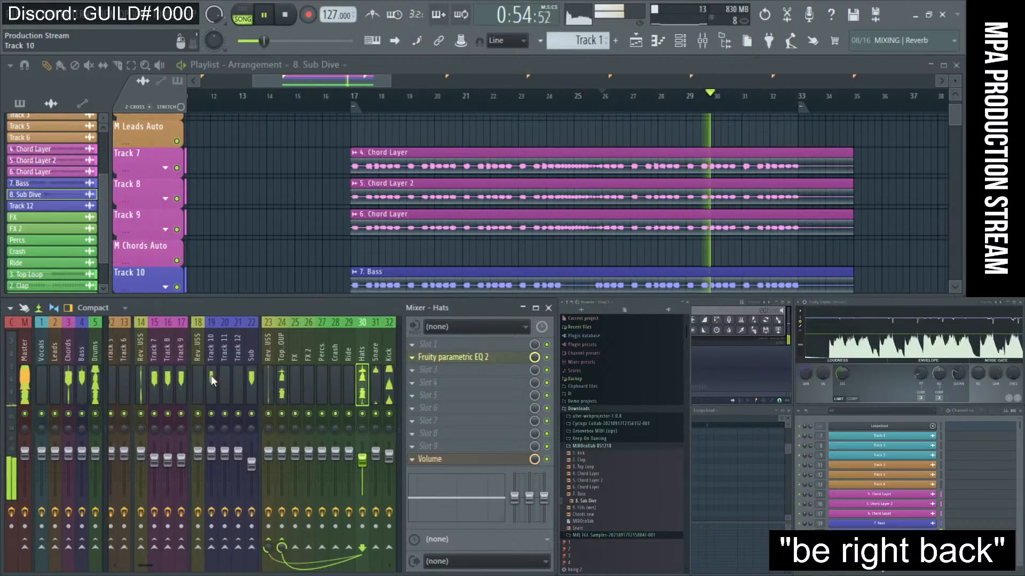
- Mute the Chords and Bass buses and replay from bar 26 to examine the drum track levels in the mixer
left_click(68, 413)
key("space")
key("space")
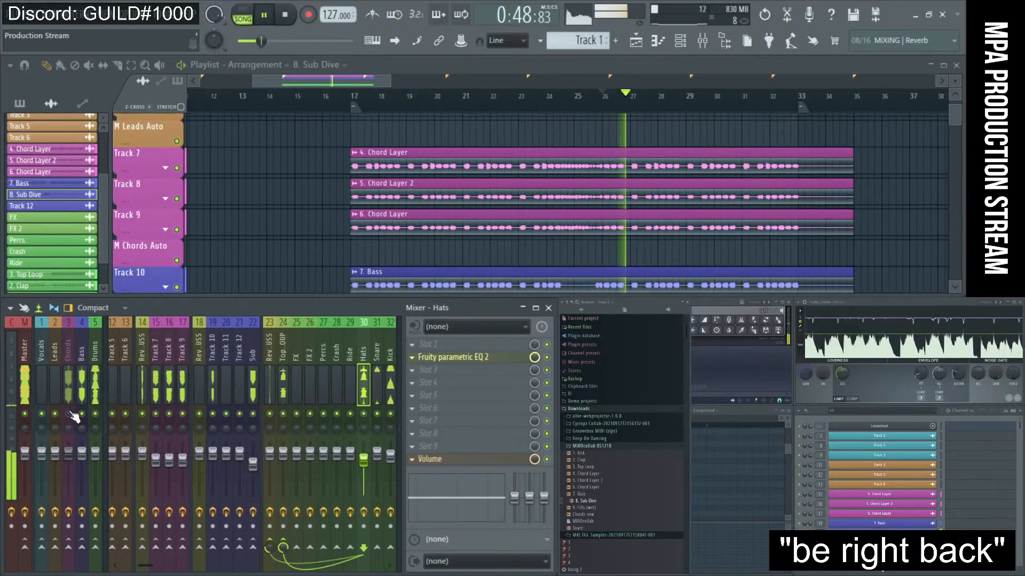
left_click(212, 414)
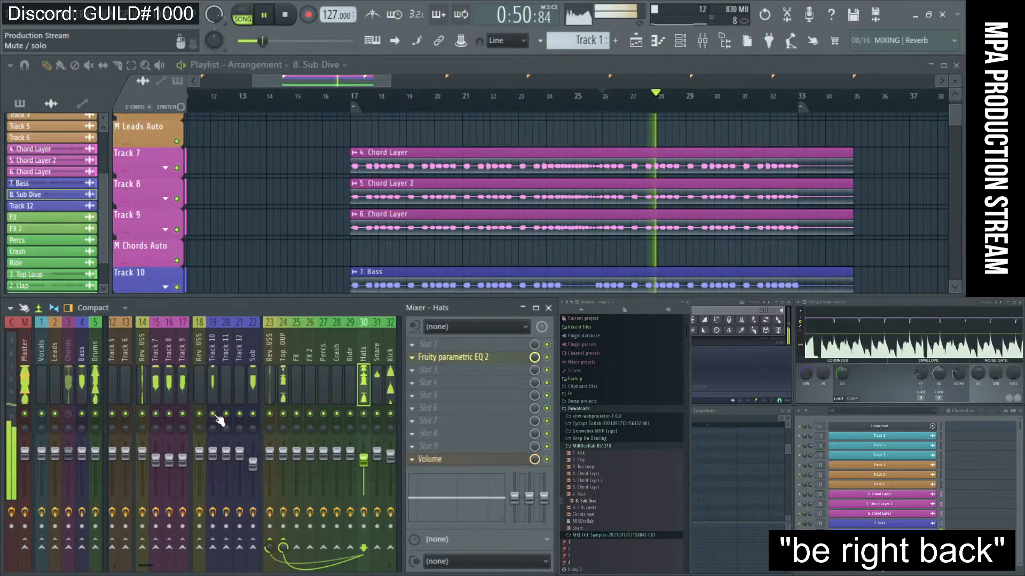
left_click(82, 414)
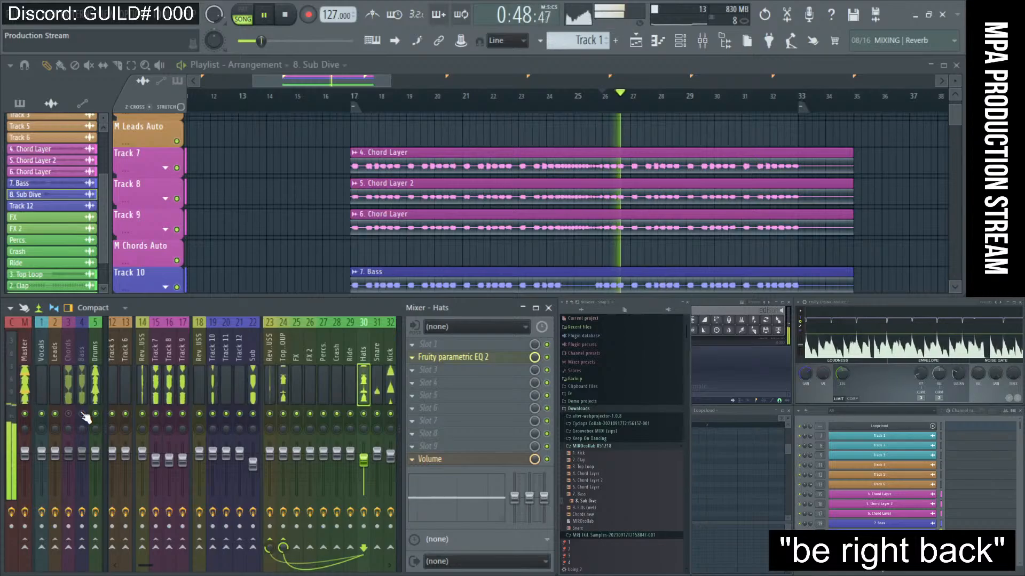
scroll(209, 380, "right", 3)
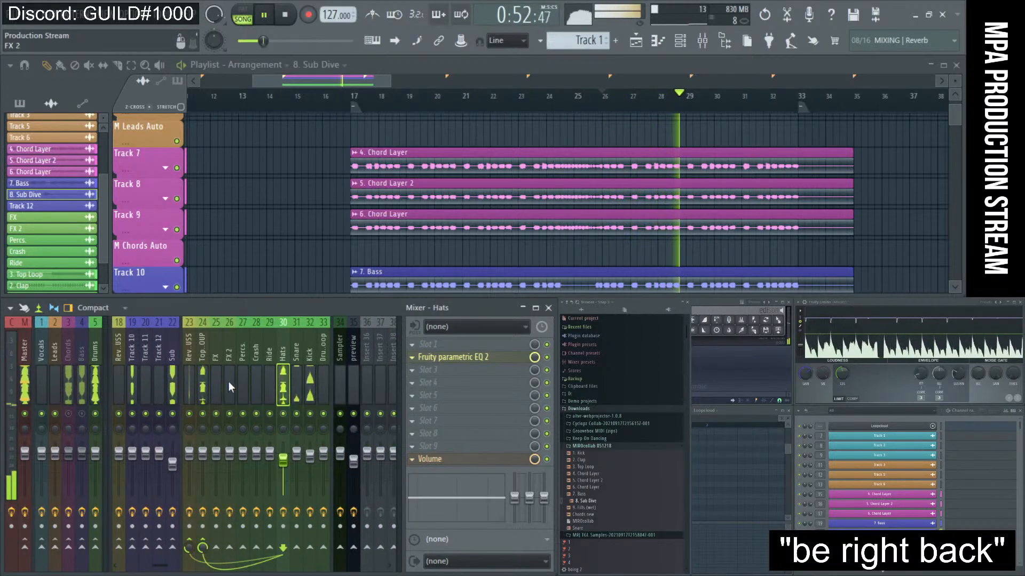
scroll(128, 390, "left", 4)
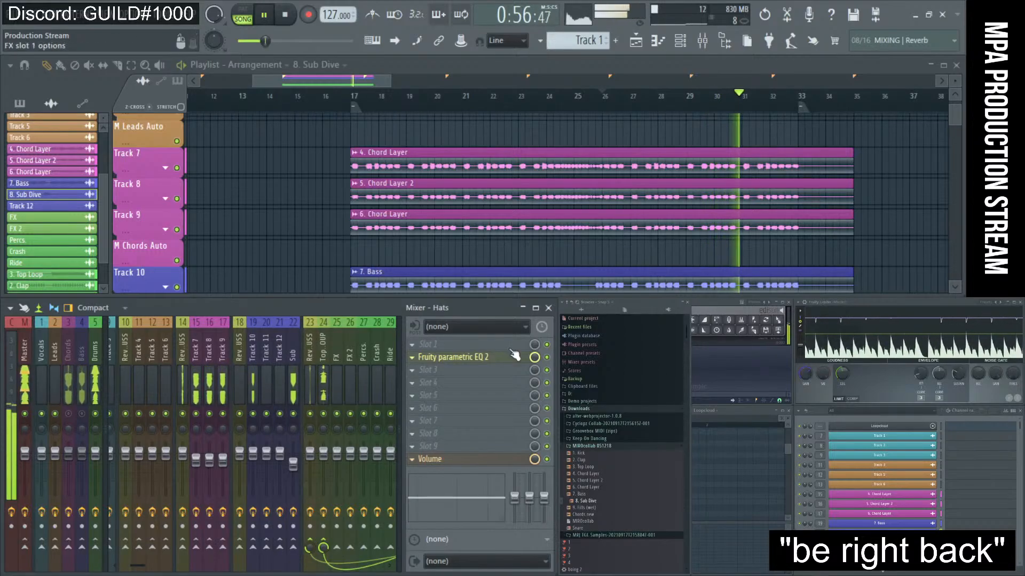
scroll(363, 369, "right", 3)
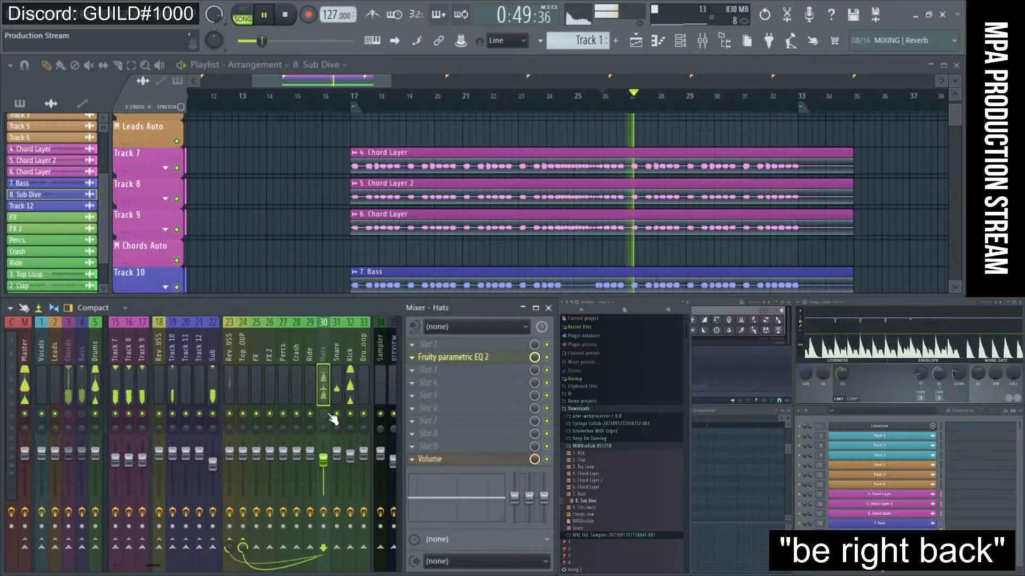
- Lower band 4 in the upper mids of the Hats track's Fruity parametric EQ 2 and replay from bar 26
key("space")
left_click(489, 359)
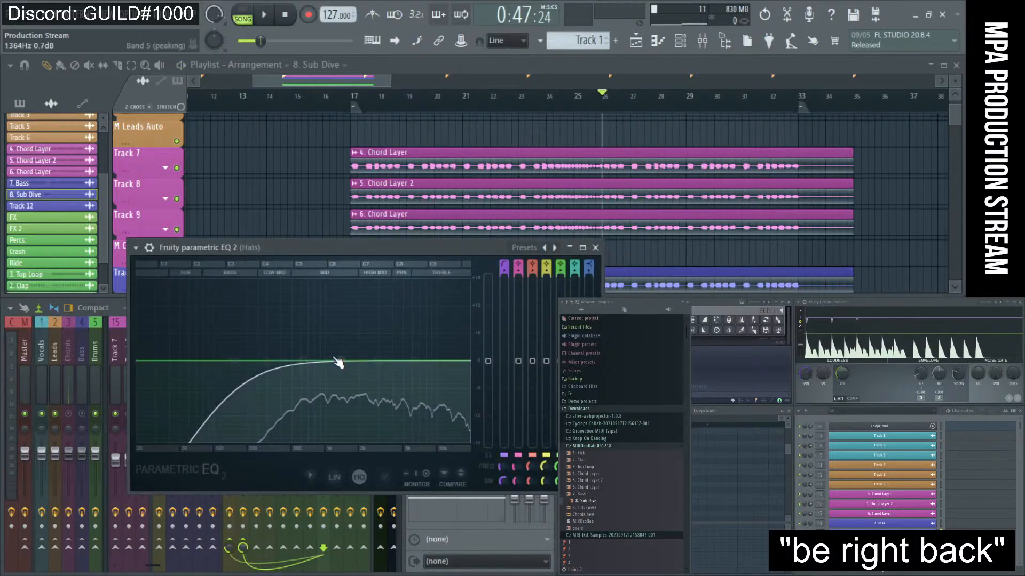
key("space")
left_click_drag(311, 362, 355, 403)
key("space")
key("space")
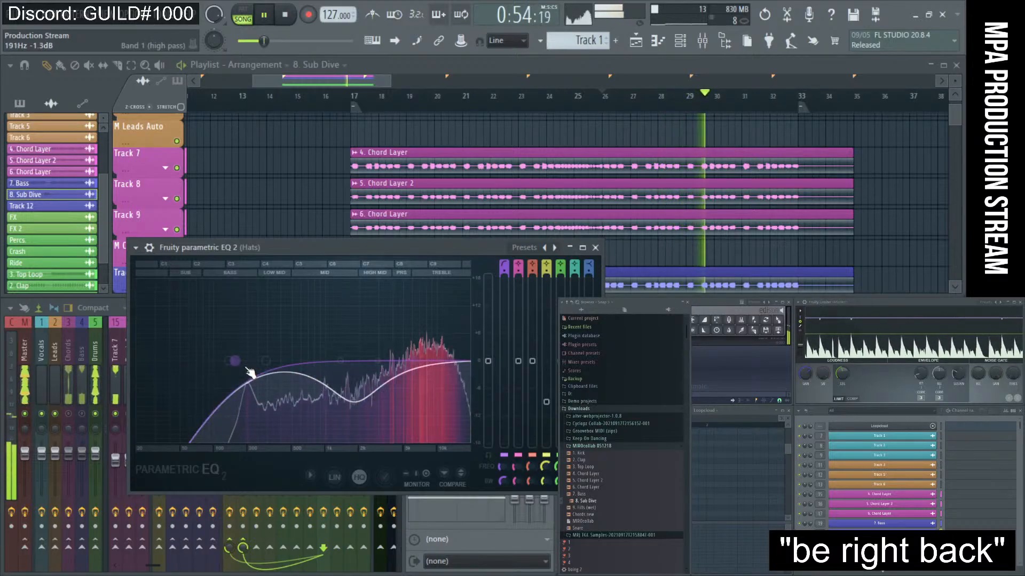
- Raise the Hats high-pass cutoff on band 1, cut band 6 about 2.5 dB near 10.7 kHz, and close the equalizer
left_click_drag(235, 362, 262, 366)
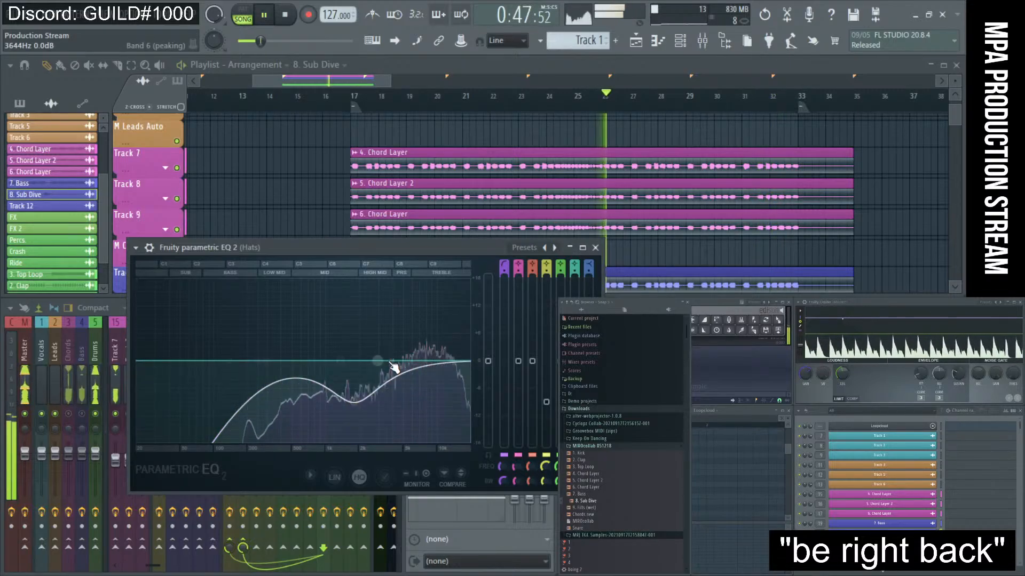
left_click_drag(392, 365, 441, 373)
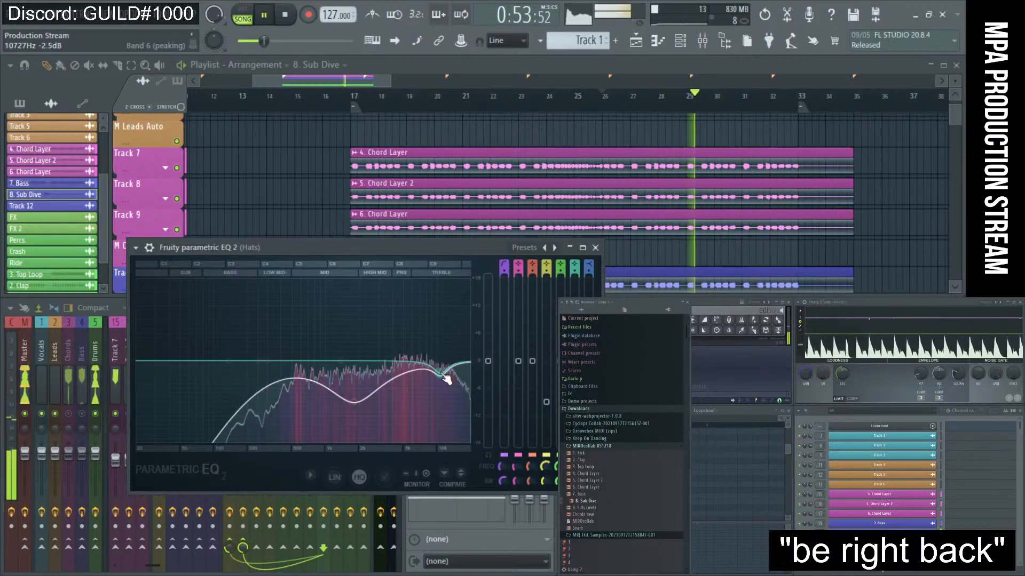
left_click(595, 248)
- Replay the full mix from bar 26 with the Chords and Bass buses unmuted, and stop playback
key("space")
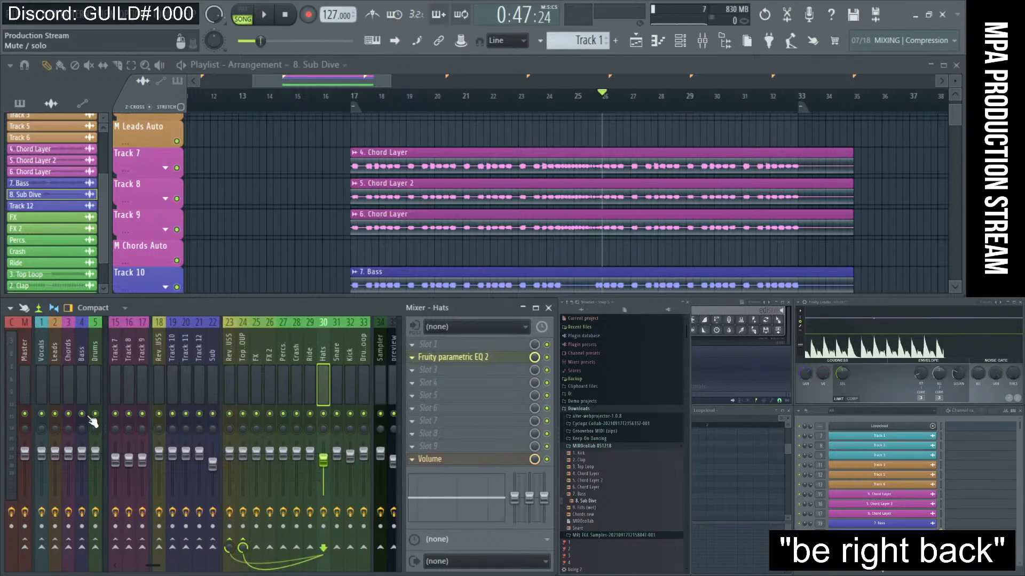
key("space")
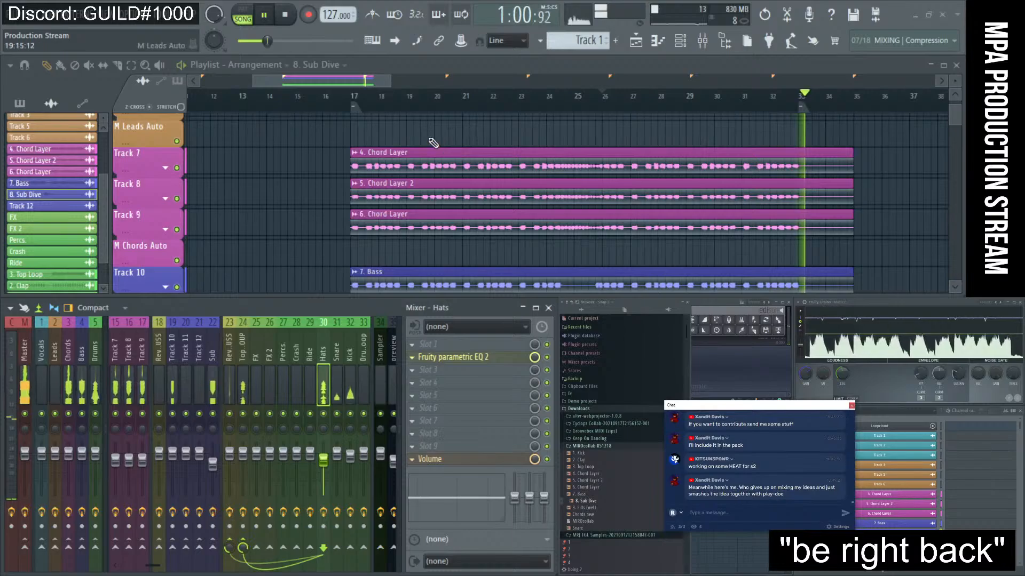
left_click(285, 15)
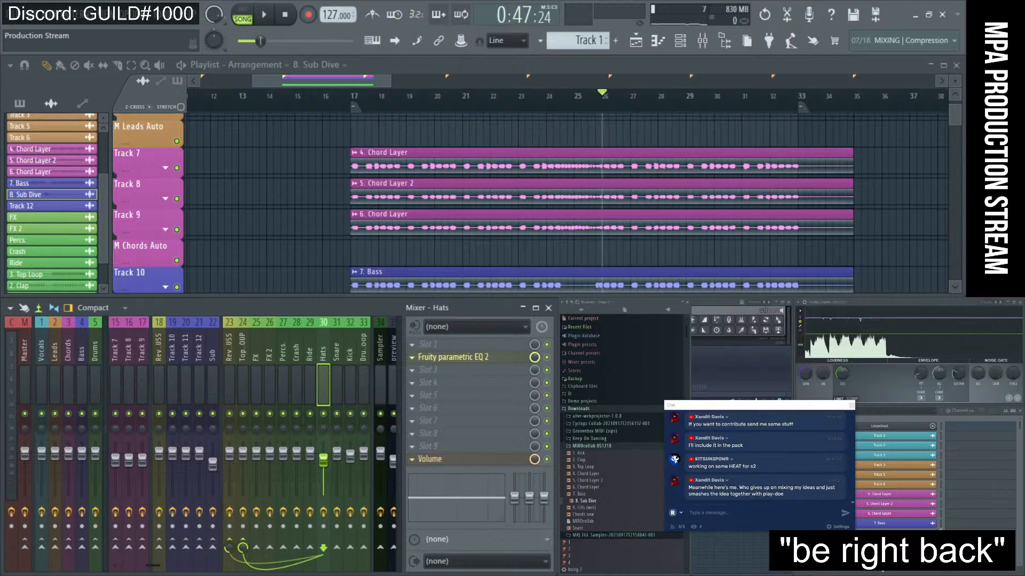
- Examine the placement of the chord, bass and drum clips across the playlist tracks
scroll(350, 194, "up", 5)
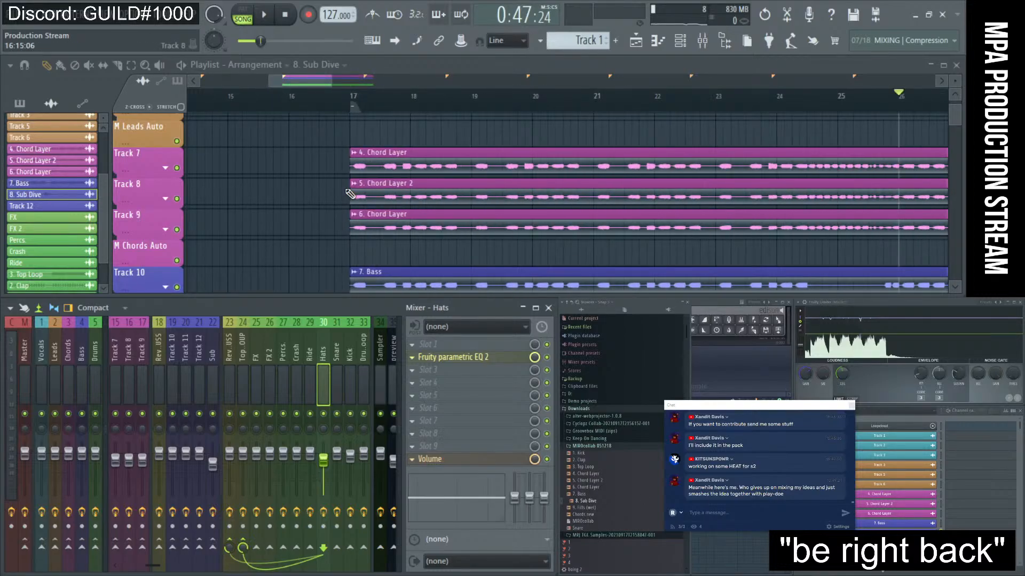
scroll(350, 194, "down", 7)
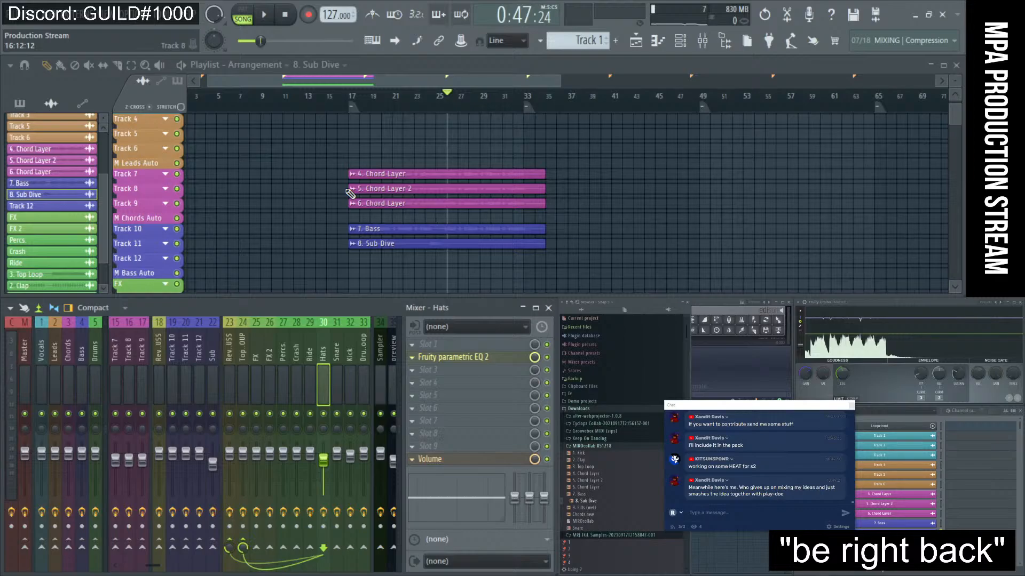
scroll(350, 193, "up", 3)
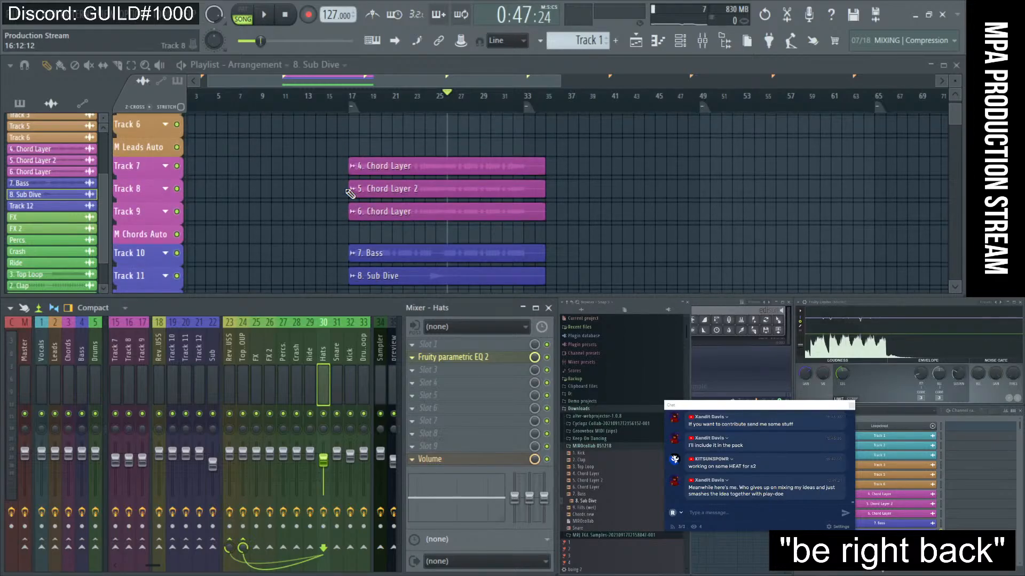
scroll(349, 194, "up", 3)
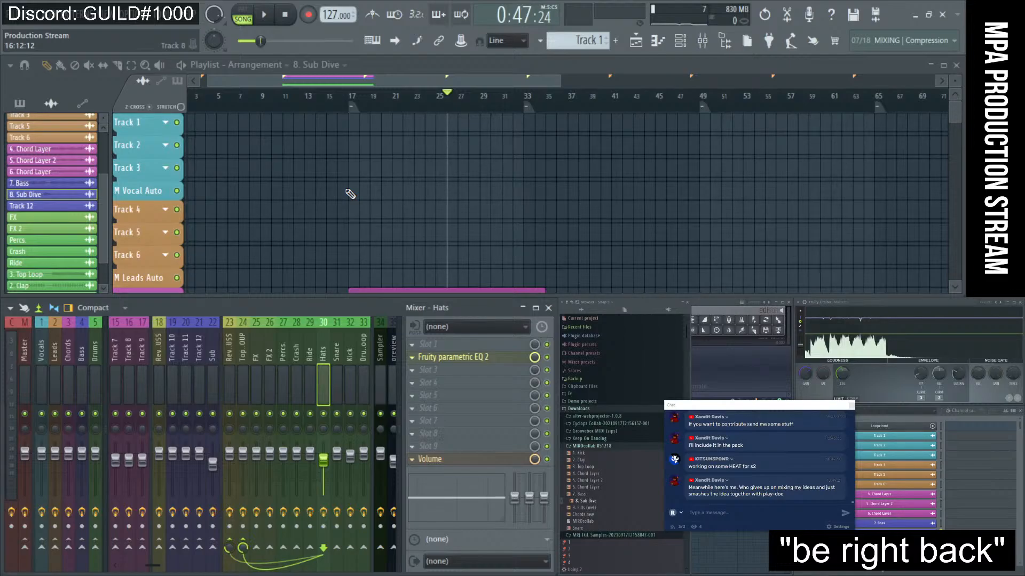
scroll(349, 194, "down", 2)
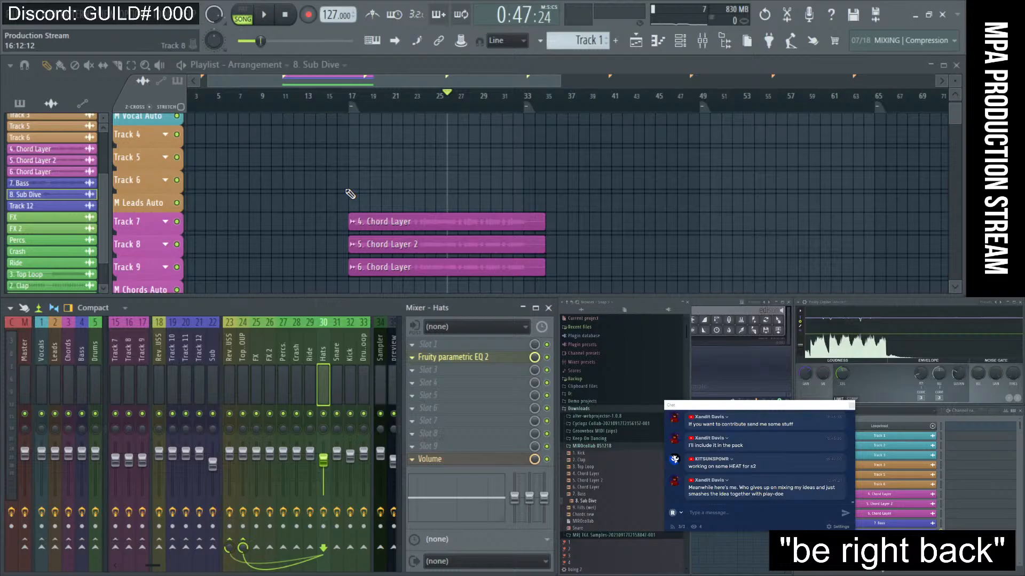
scroll(350, 194, "up", 2)
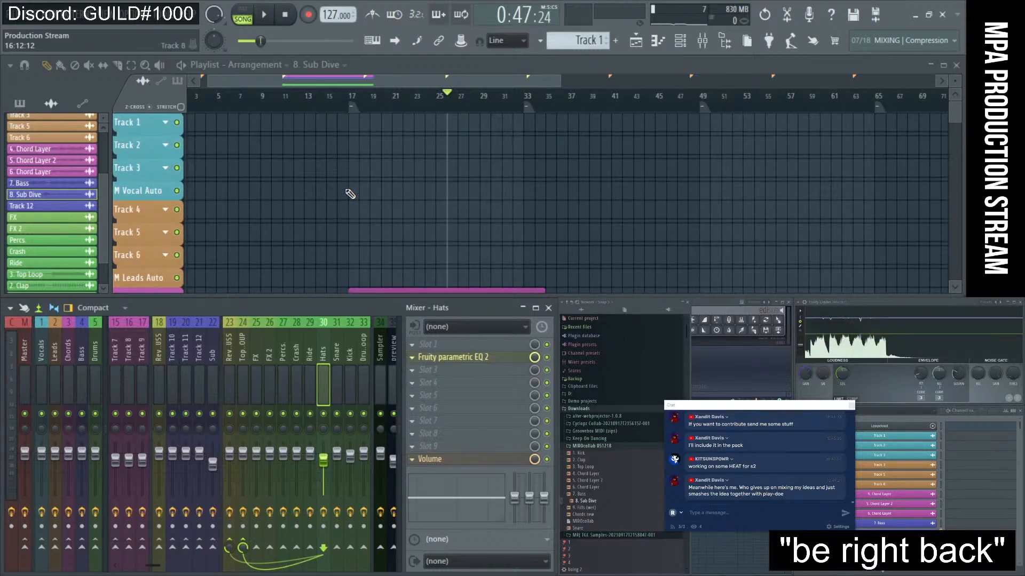
scroll(375, 177, "down", 2)
scroll(379, 174, "down", 5)
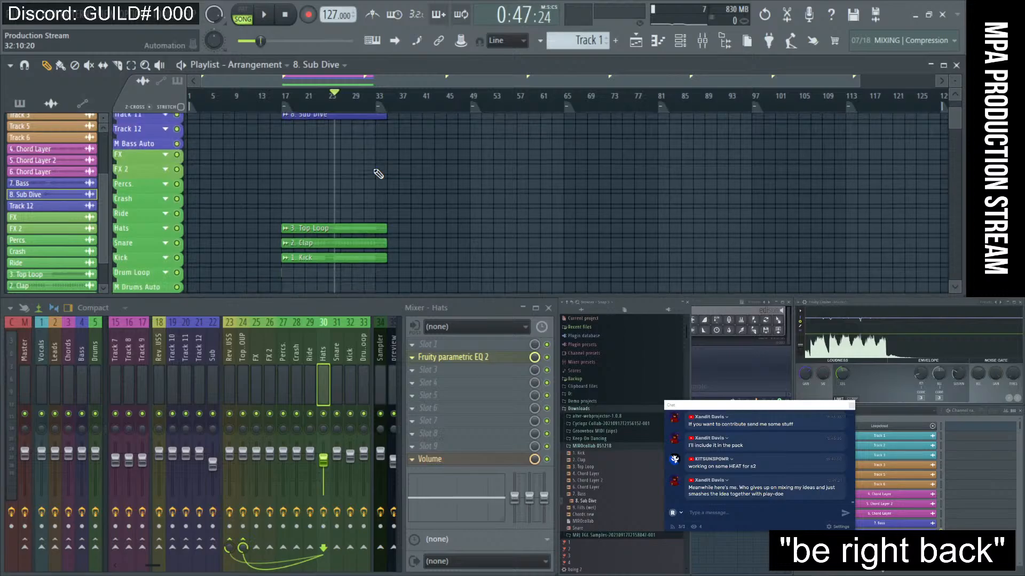
scroll(282, 229, "up", 3)
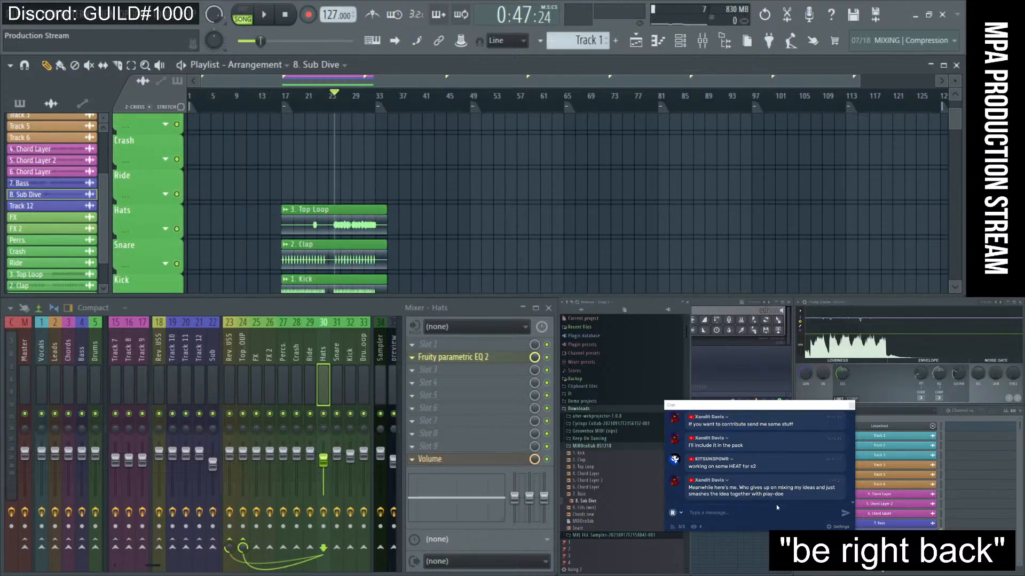
left_click_drag(763, 495, 792, 495)
right_click(458, 184)
scroll(459, 185, "down", 3)
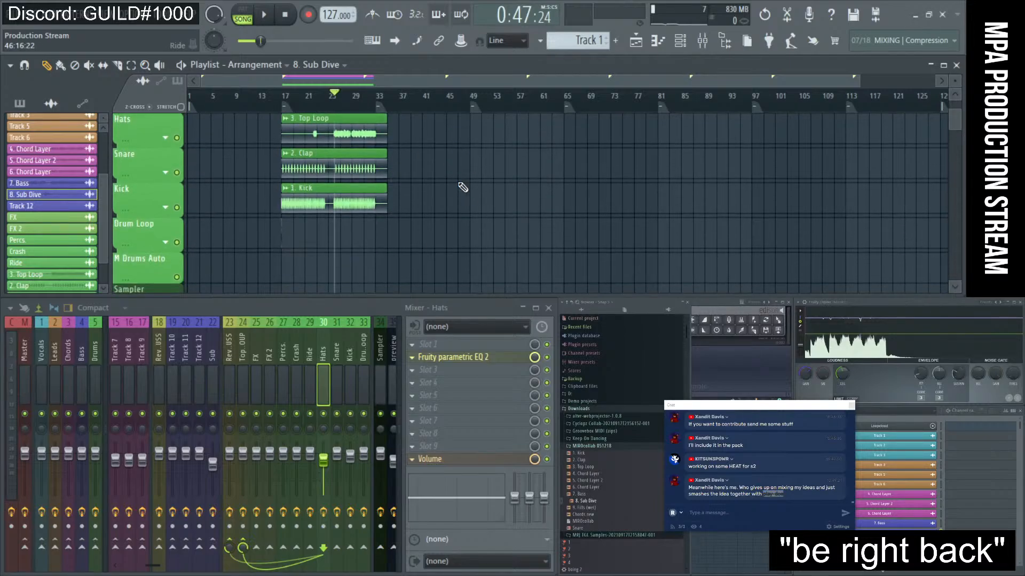
scroll(251, 241, "up", 8)
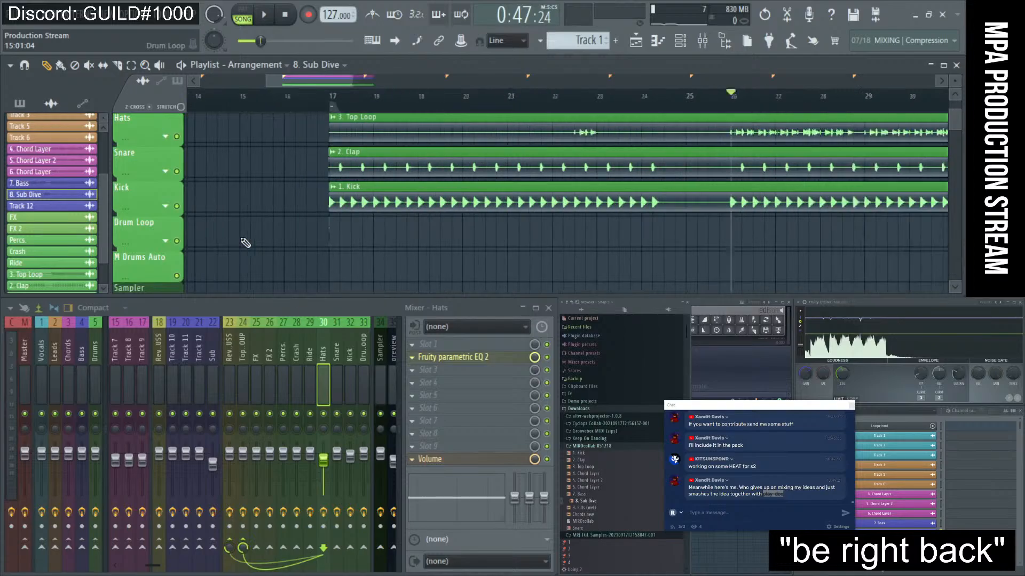
scroll(419, 238, "up", 5)
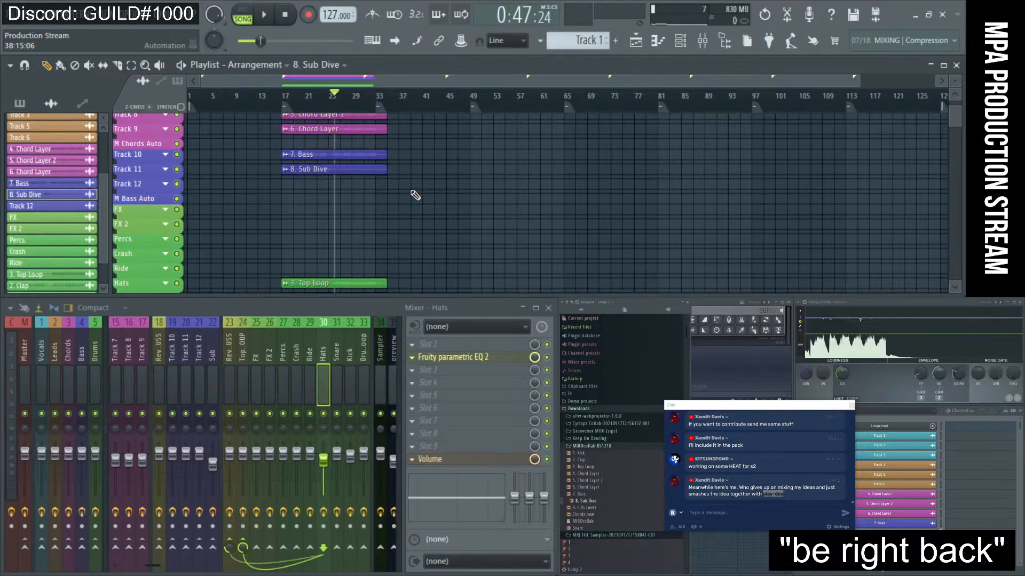
- Return the playhead to bar 17 and look over the chord layer and bass clips from there
left_click(283, 97)
scroll(327, 202, "up", 3)
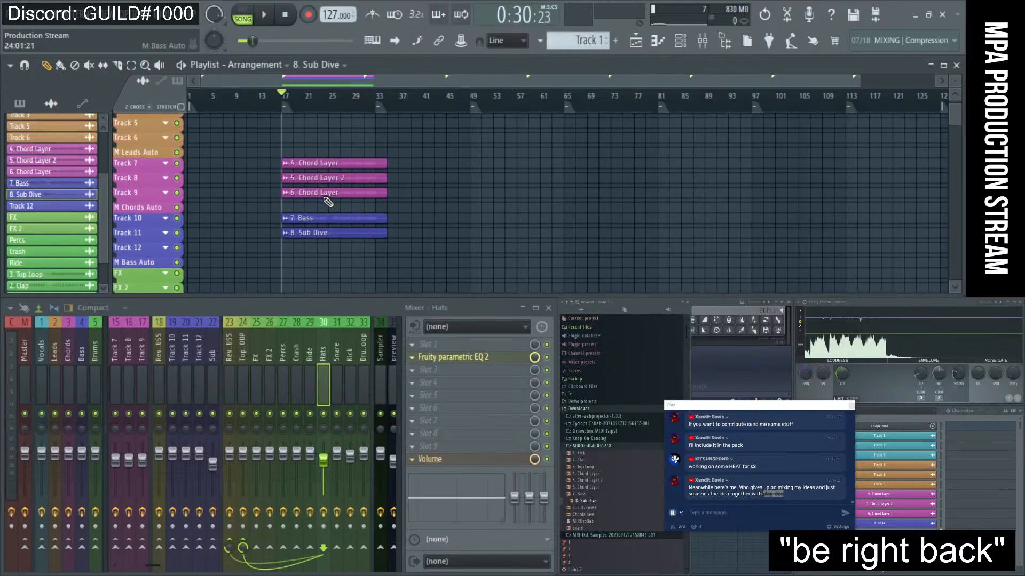
scroll(327, 202, "up", 3)
scroll(292, 203, "up", 3)
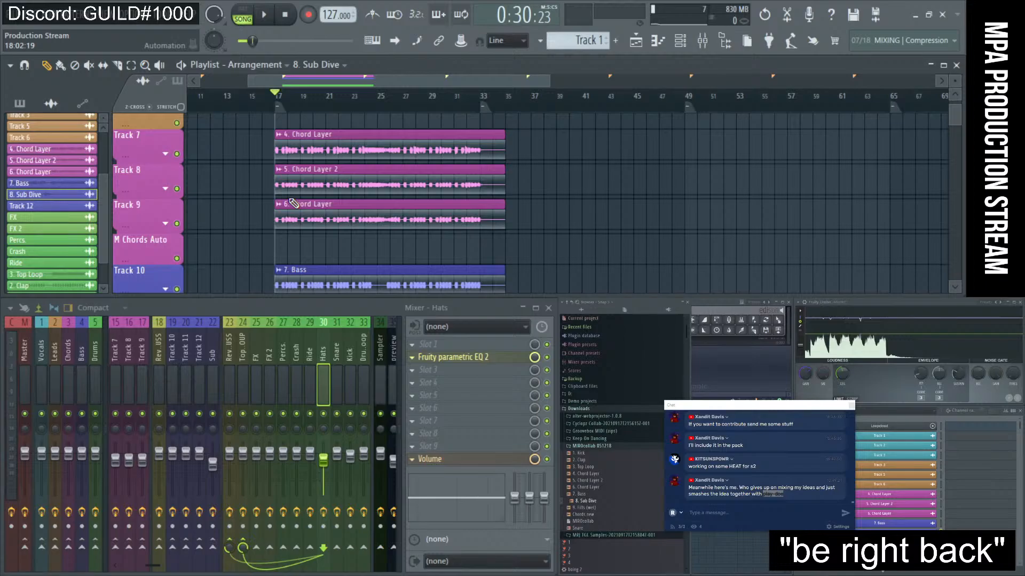
scroll(331, 189, "down", 3)
scroll(331, 188, "up", 4)
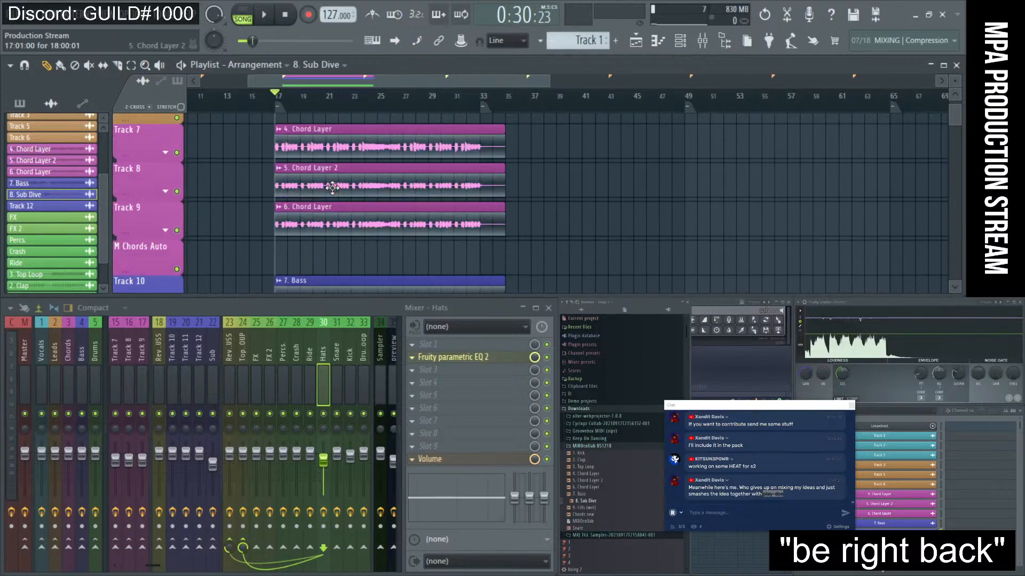
left_click(745, 504)
scroll(568, 206, "down", 2)
scroll(567, 206, "up", 2)
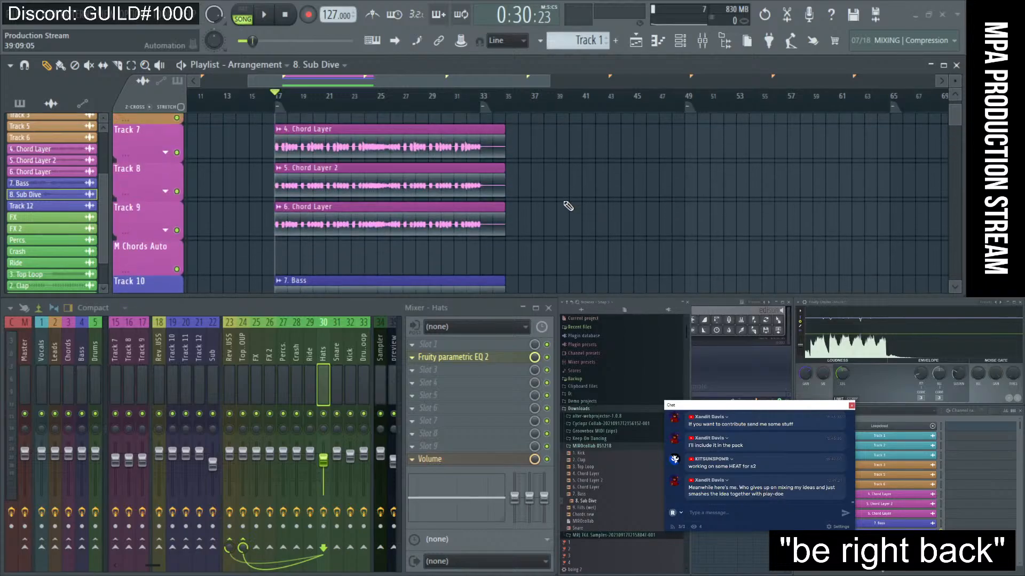
double_click(779, 493)
left_click(734, 219)
key("space")
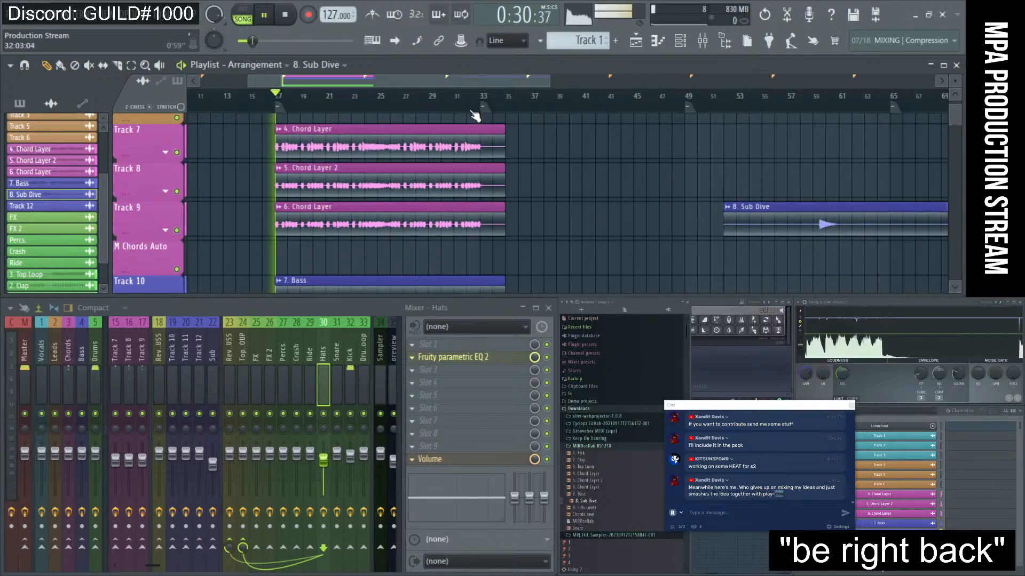
key("space")
right_click(773, 233)
- Play the drop from bar 27 and check the track levels in the mixer
scroll(668, 230, "up", 1)
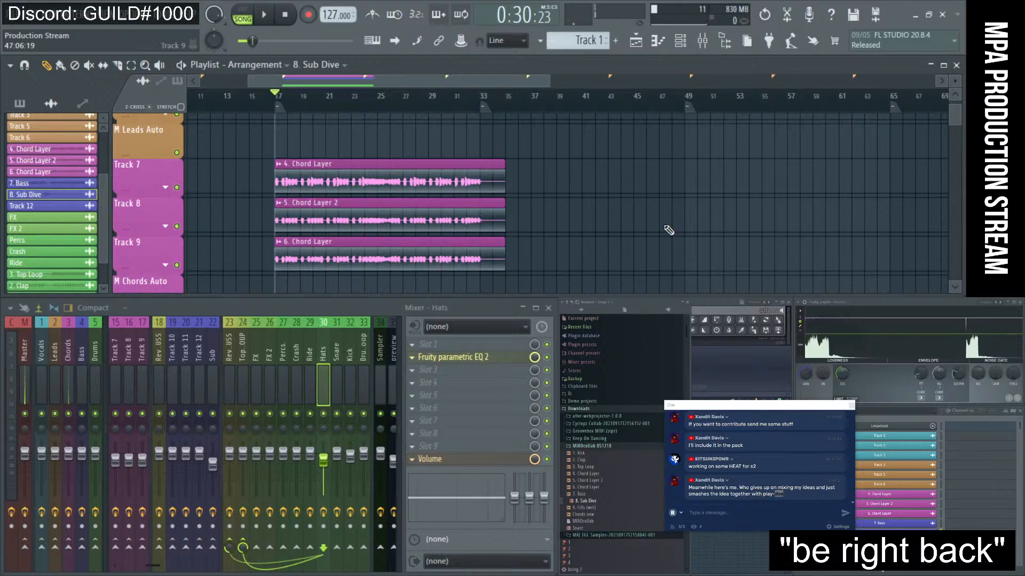
right_click(622, 188, "ctrl")
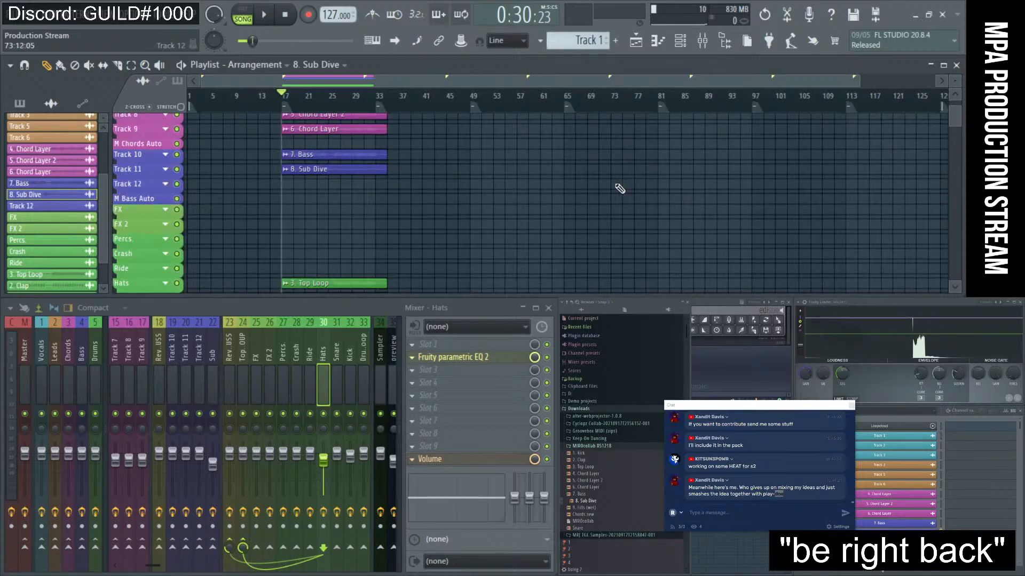
left_click(329, 106)
key("space")
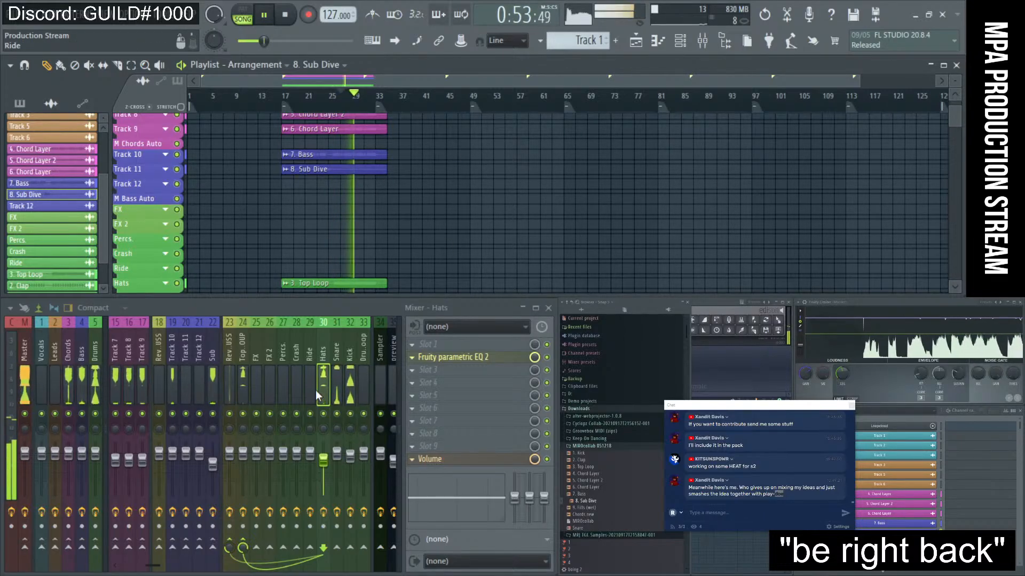
- Cut band 5 in the presence range of the Kick track's Fruity parametric EQ 2 and replay from bar 27 to compare
key("space")
left_click(348, 382)
left_click(430, 357)
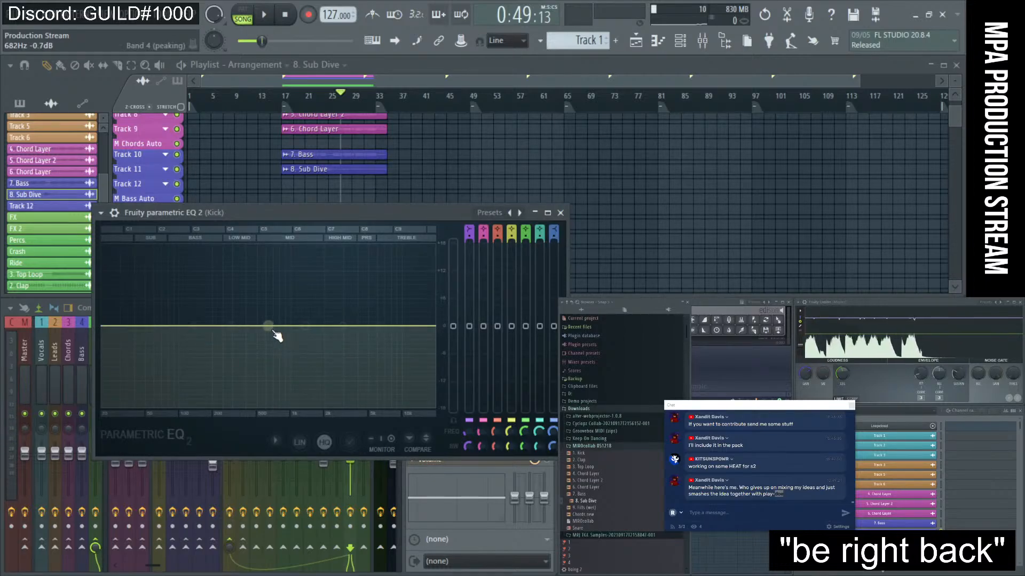
key("space")
left_click_drag(307, 326, 374, 349)
key("space")
key("space")
key("space")
key("space")
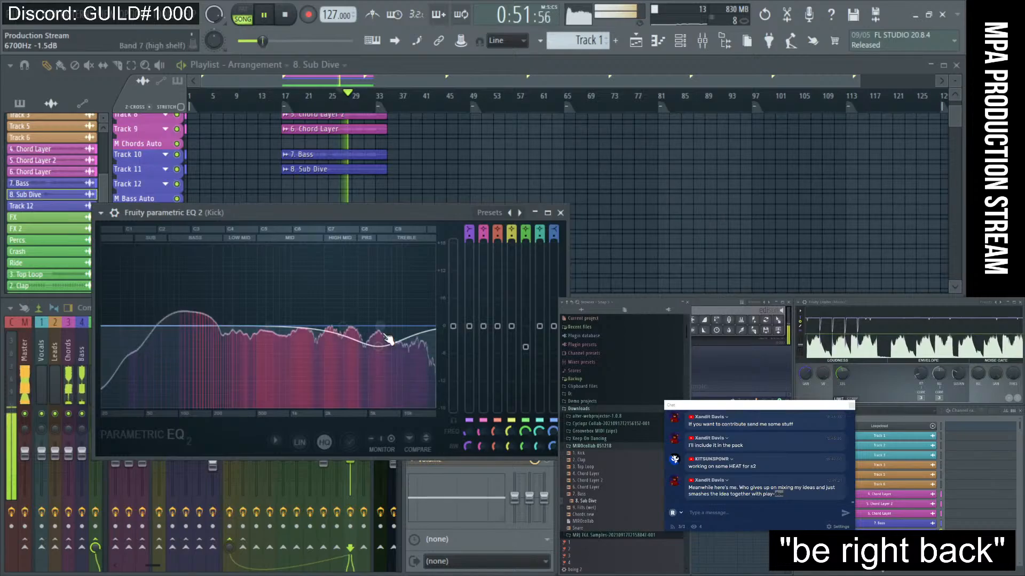
key("space")
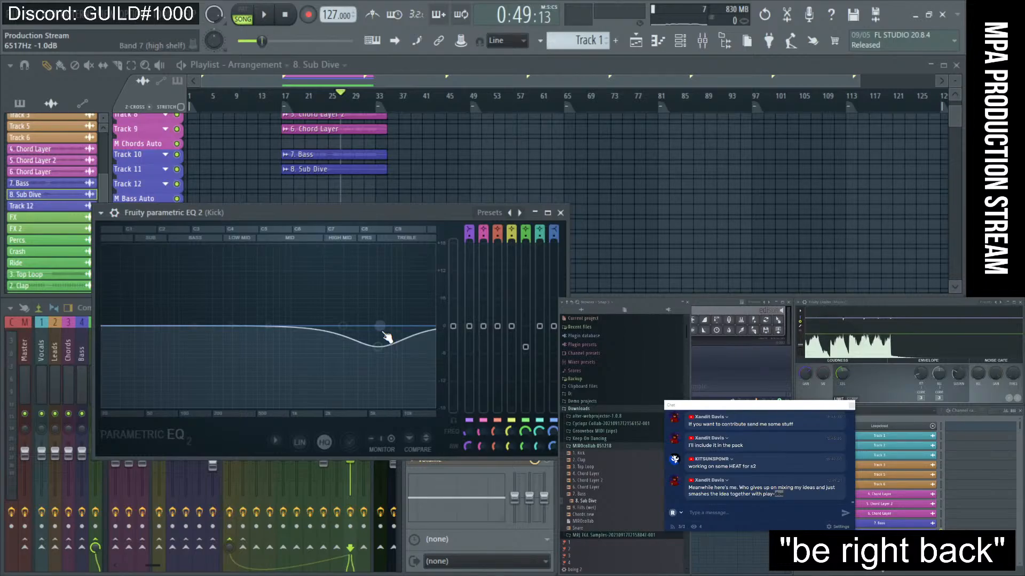
- Ease the Kick EQ's band 5 cut to about -3.3 dB, lower the band 7 high shelf, and replay from bar 27
left_click_drag(384, 347, 363, 337)
key("space")
key("space")
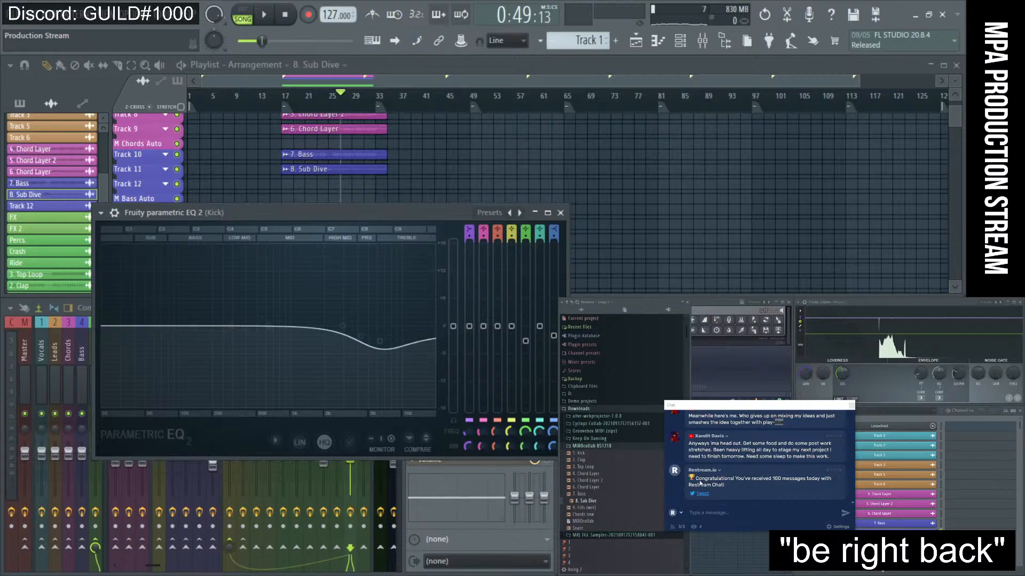
key("space")
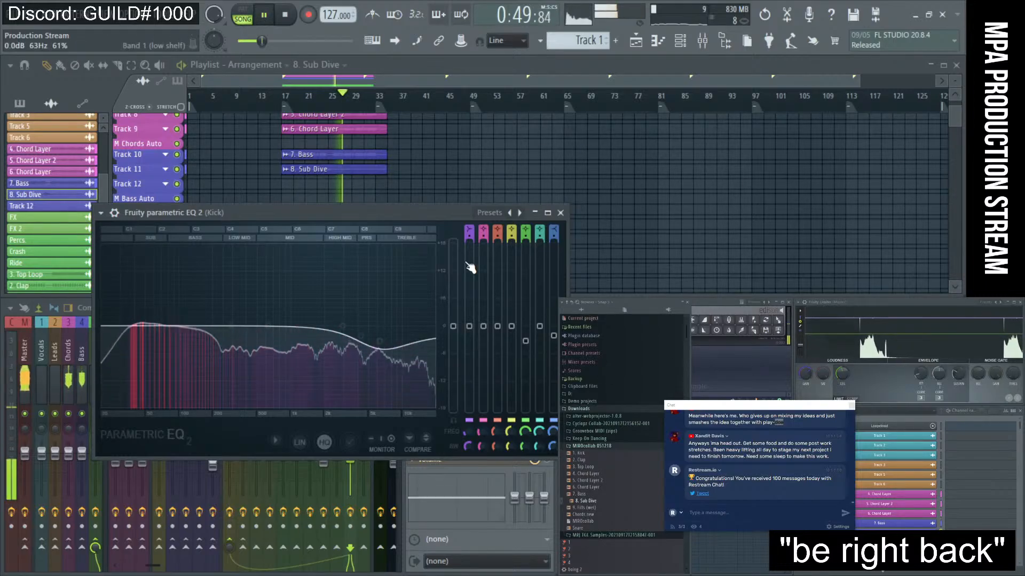
mouse_move(363, 337)
left_mouse_down()
mouse_move(354, 350)
mouse_move(378, 340)
mouse_move(357, 335)
left_mouse_up()
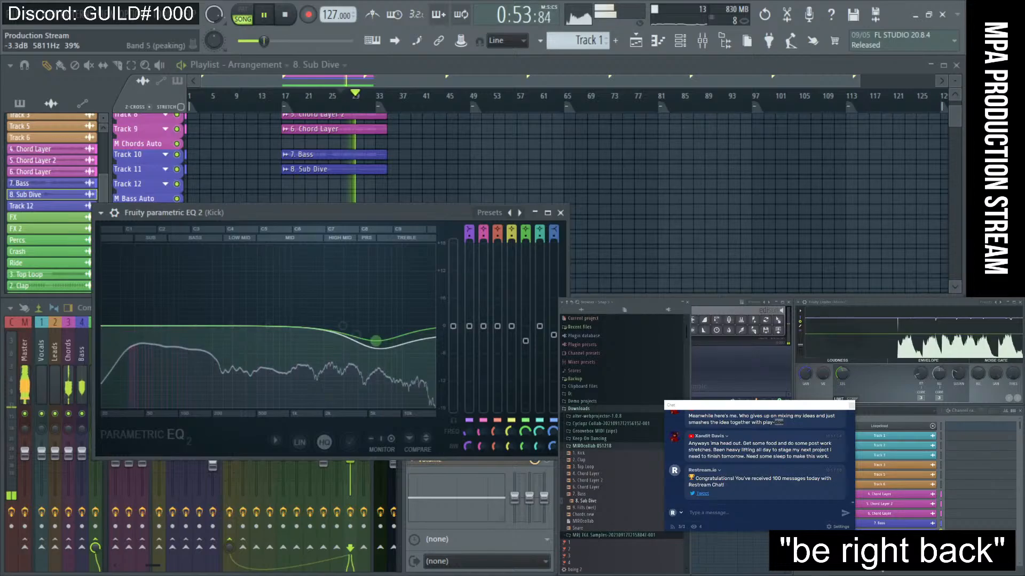
key("space")
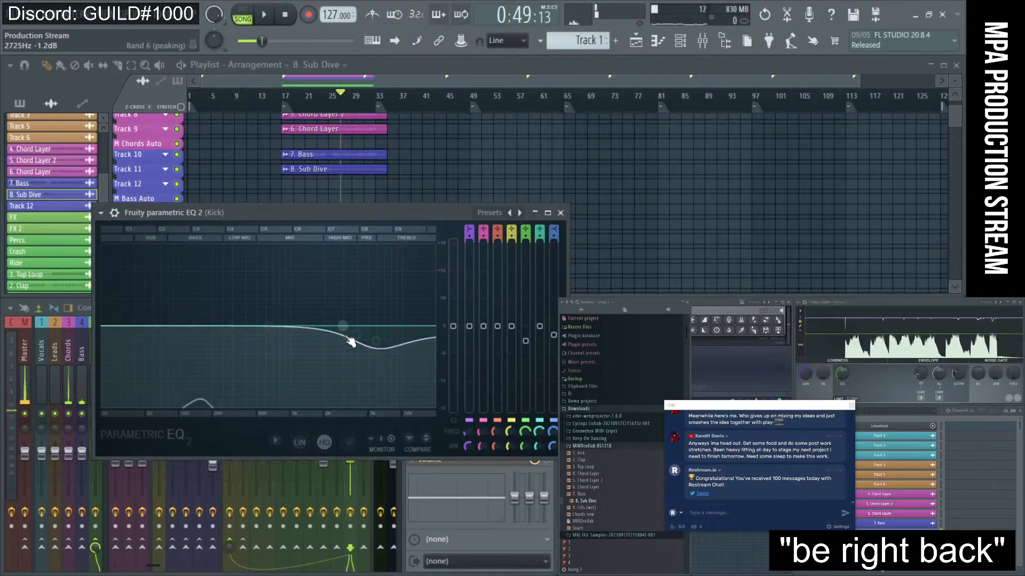
left_click_drag(356, 344, 412, 342)
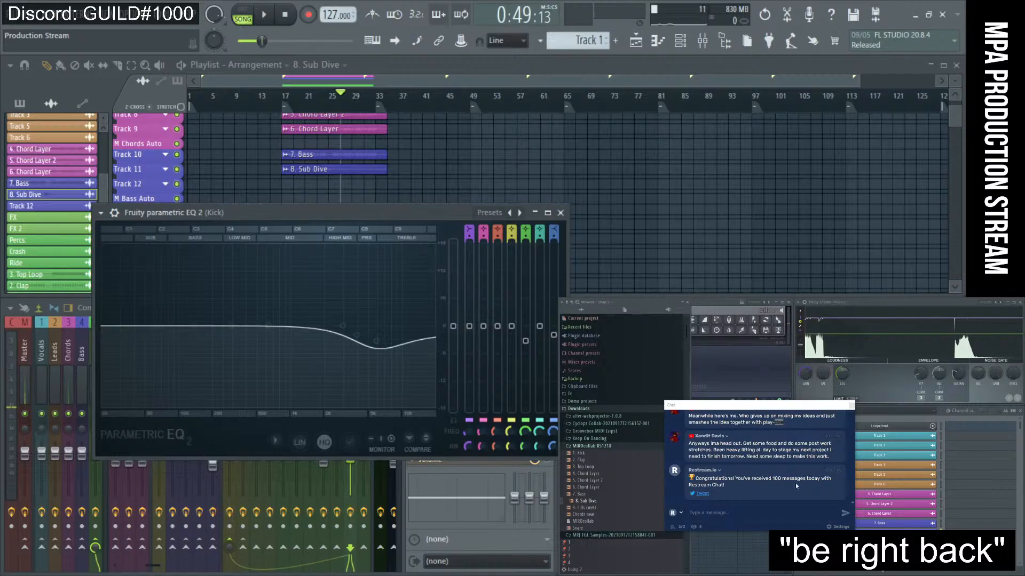
- Read through the recent messages in the stream chat window
left_click_drag(803, 479, 733, 478)
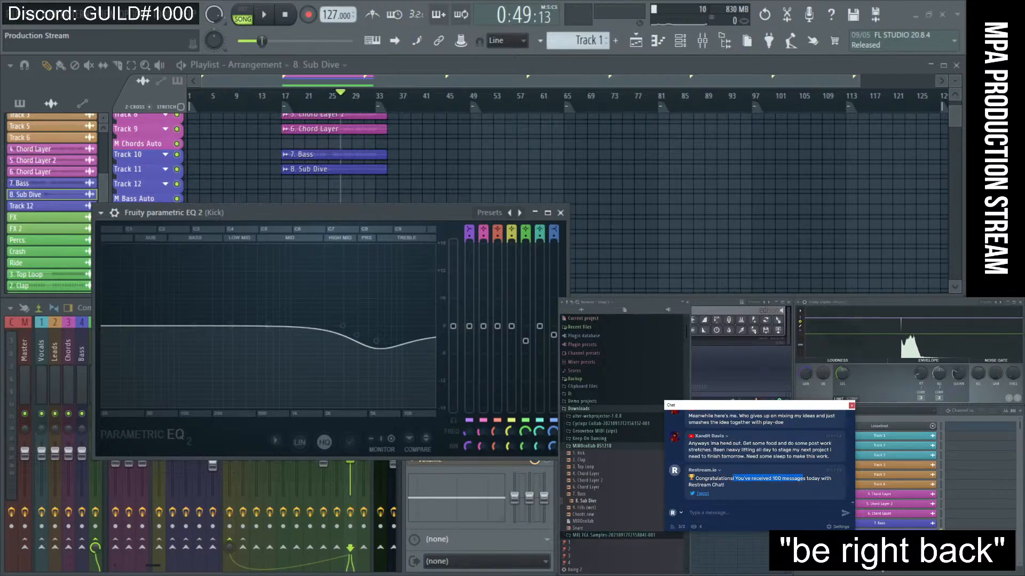
scroll(757, 464, "up", 1)
scroll(720, 463, "down", 1)
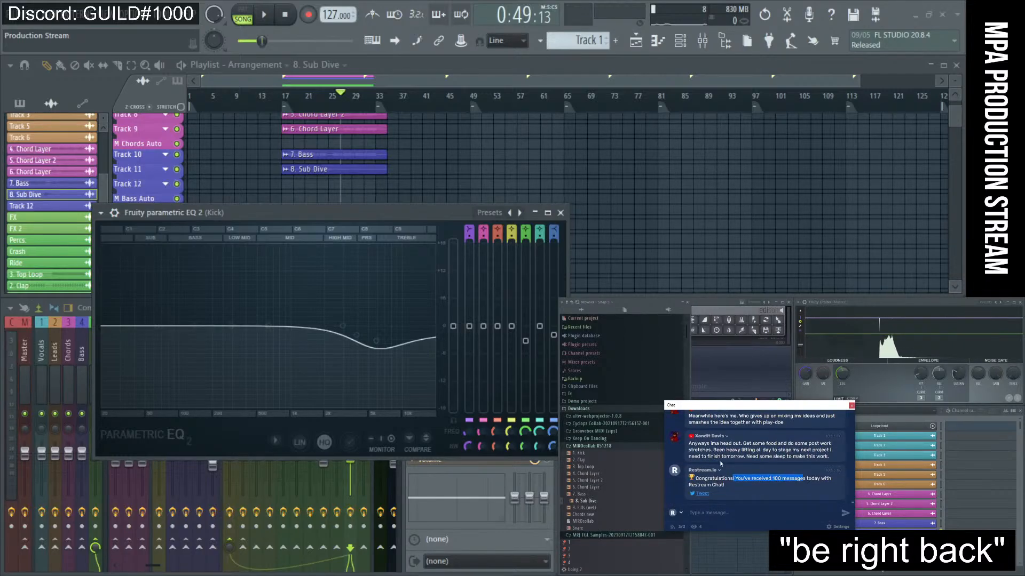
left_click(734, 479)
left_click_drag(761, 479, 800, 479)
left_click_drag(689, 443, 833, 454)
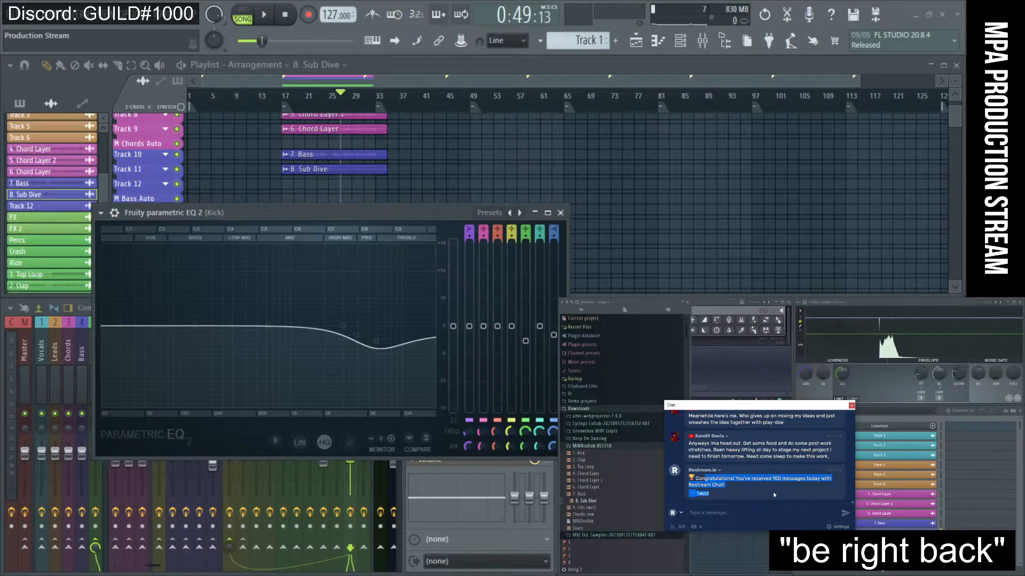
scroll(773, 492, "up", 2)
scroll(773, 492, "down", 2)
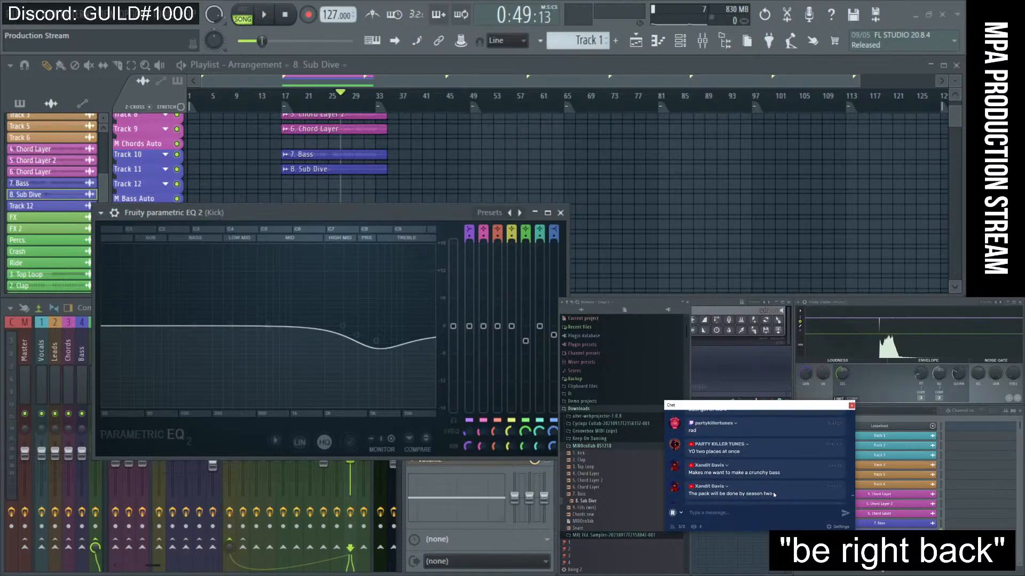
- Move the Kick EQ window clear of the playlist and play the drop from bar 17 to check the kick's spectrum
left_click_drag(351, 212, 486, 315)
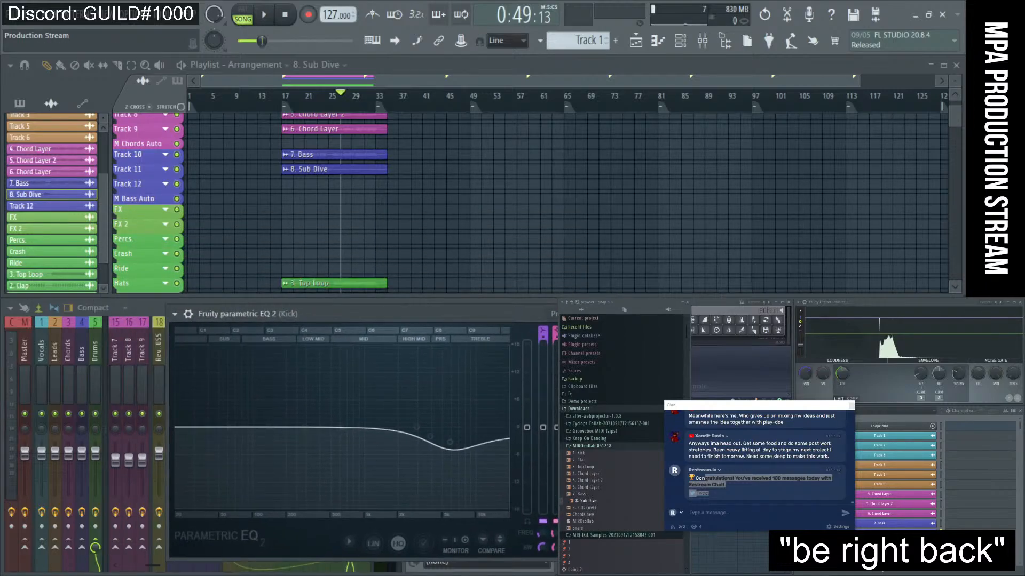
left_click(636, 314)
left_click(299, 105)
key("space")
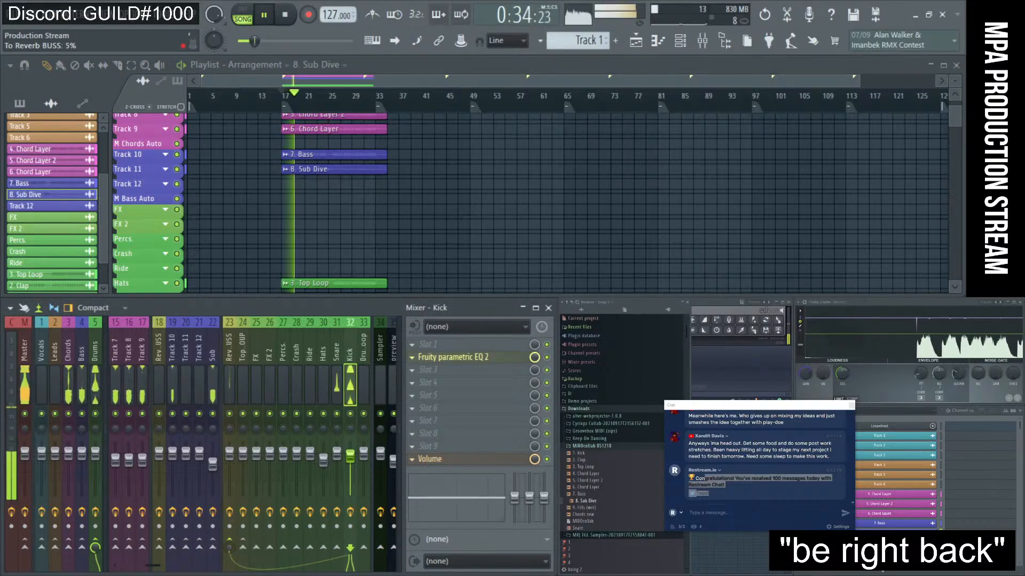
left_click(469, 364)
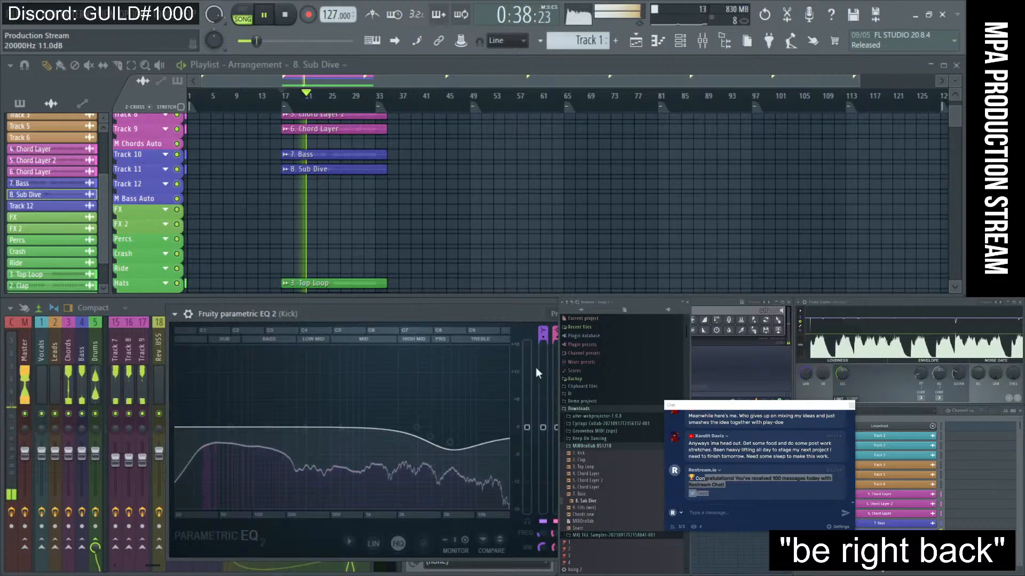
left_click(159, 422)
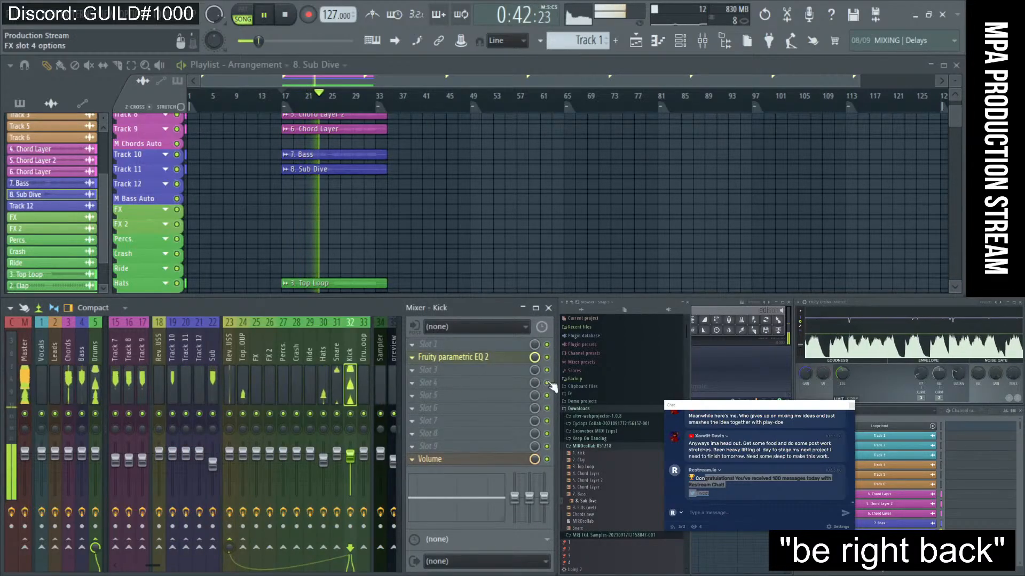
- Mute the Chords bus and play the drop without it from bar 17 and from bar 27
key("space")
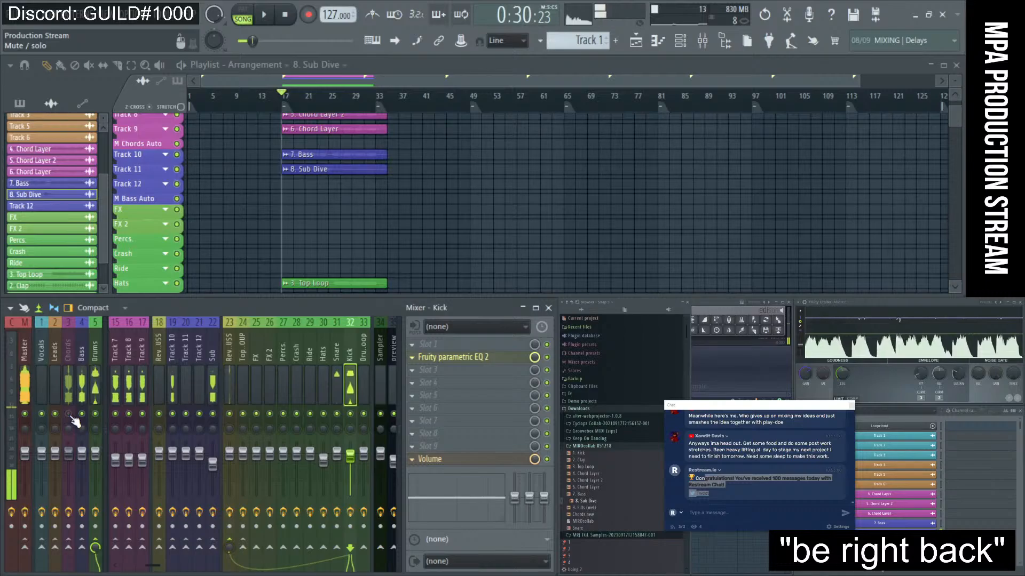
left_click(70, 415)
key("space")
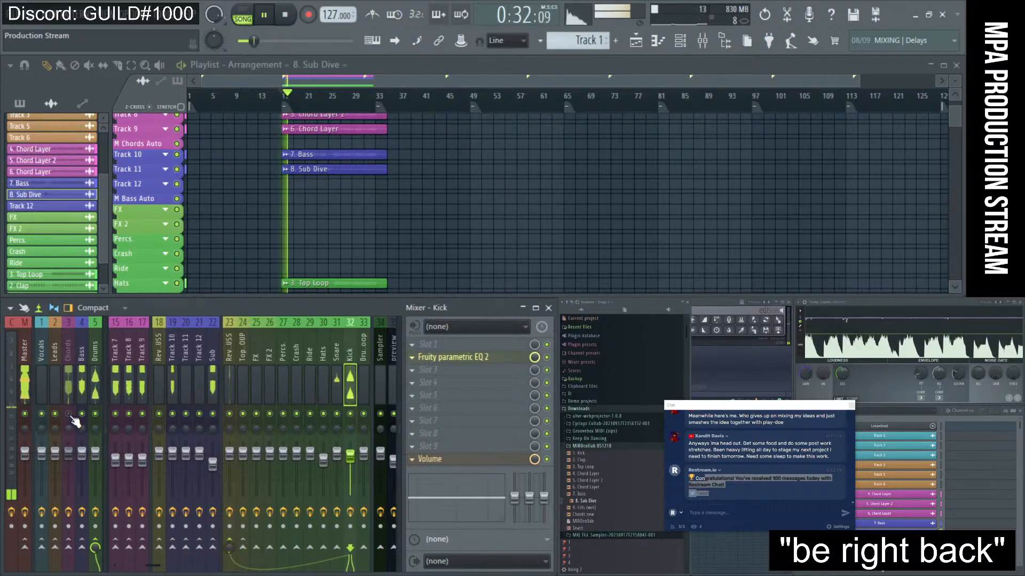
key("space")
left_click(343, 99)
key("space")
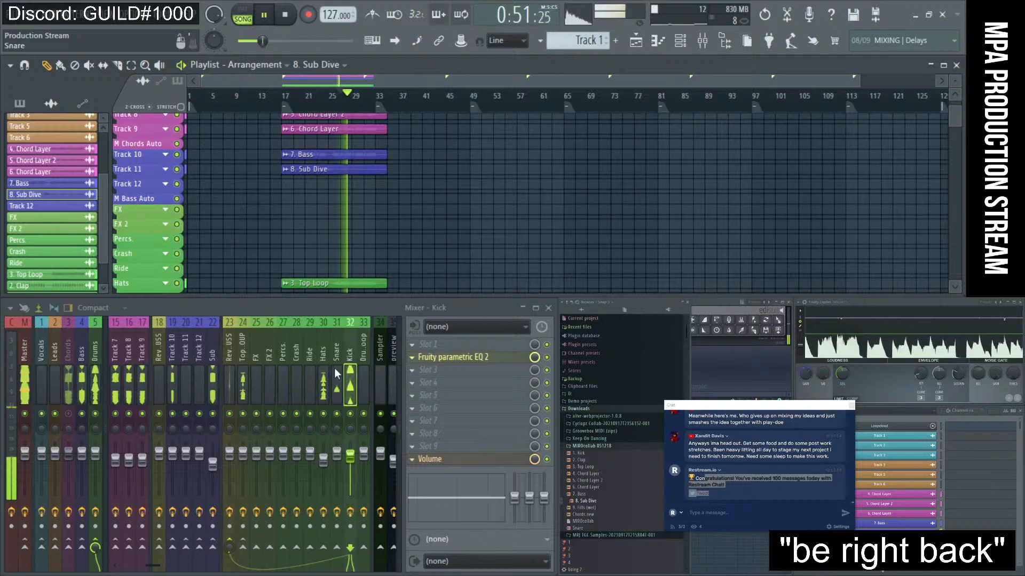
- Check the Hats mixer track and its Fruity parametric EQ 2 during playback, and stop
left_click(317, 425)
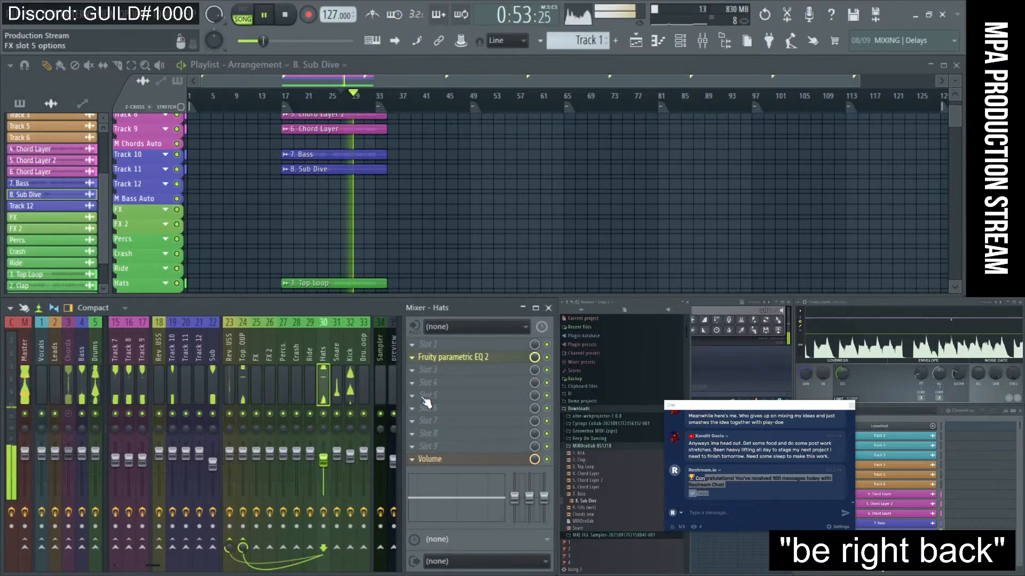
left_click(454, 357)
left_click(596, 248)
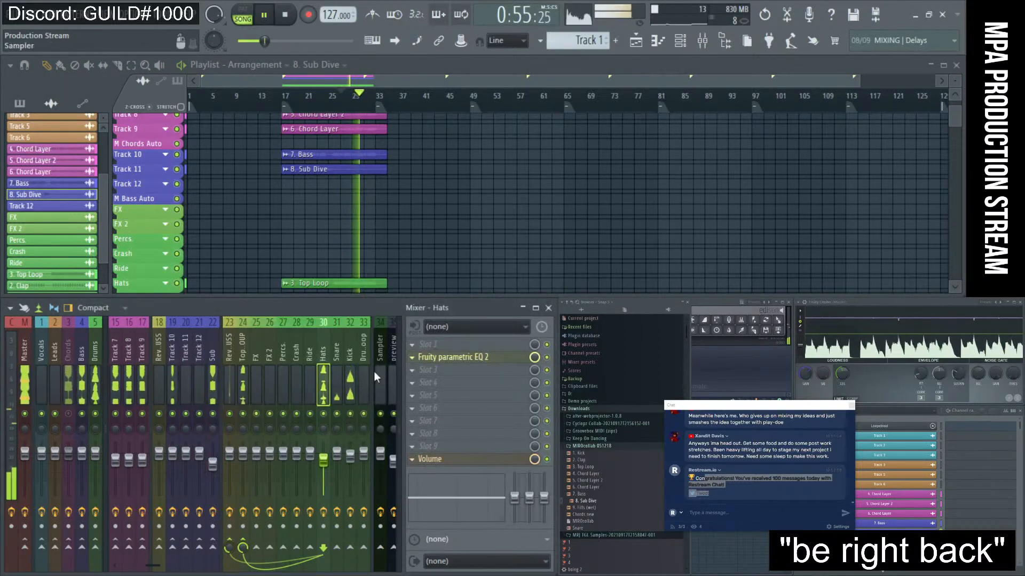
key("space")
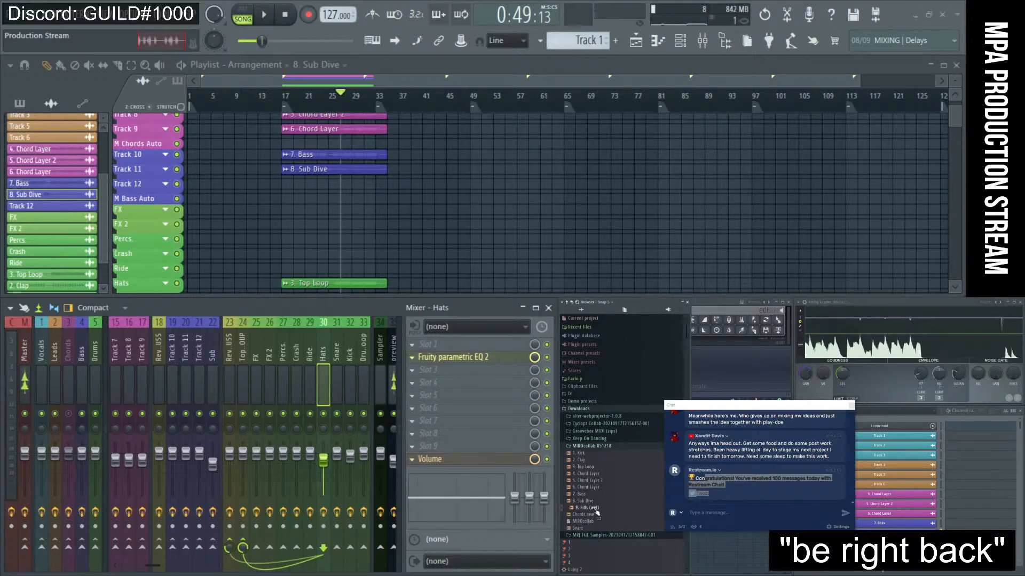
- Load the 9. Fills (wet) sample from the MORDcollab stems folder into the Percs. channel
scroll(996, 529, "down", 4)
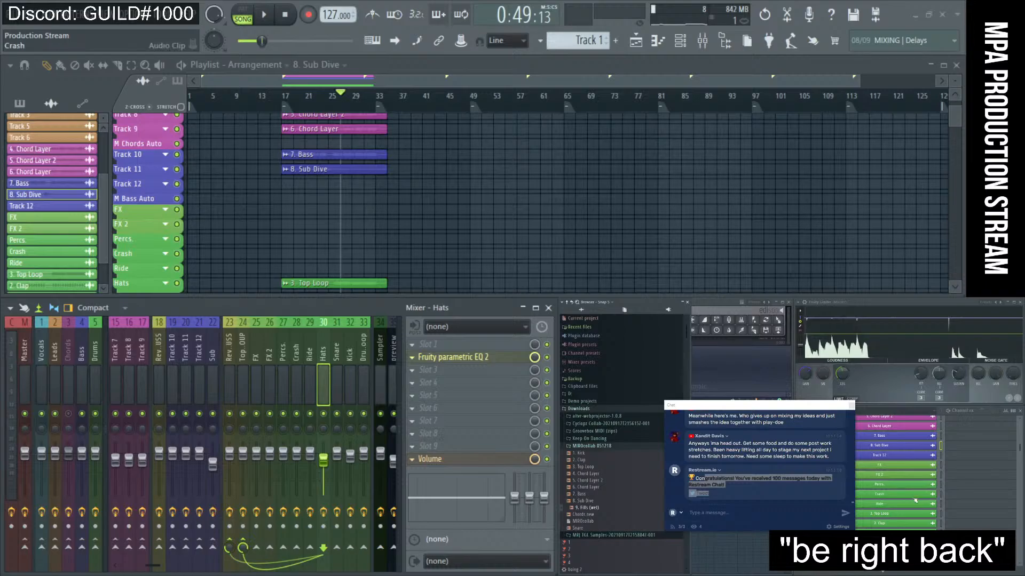
left_click(909, 486)
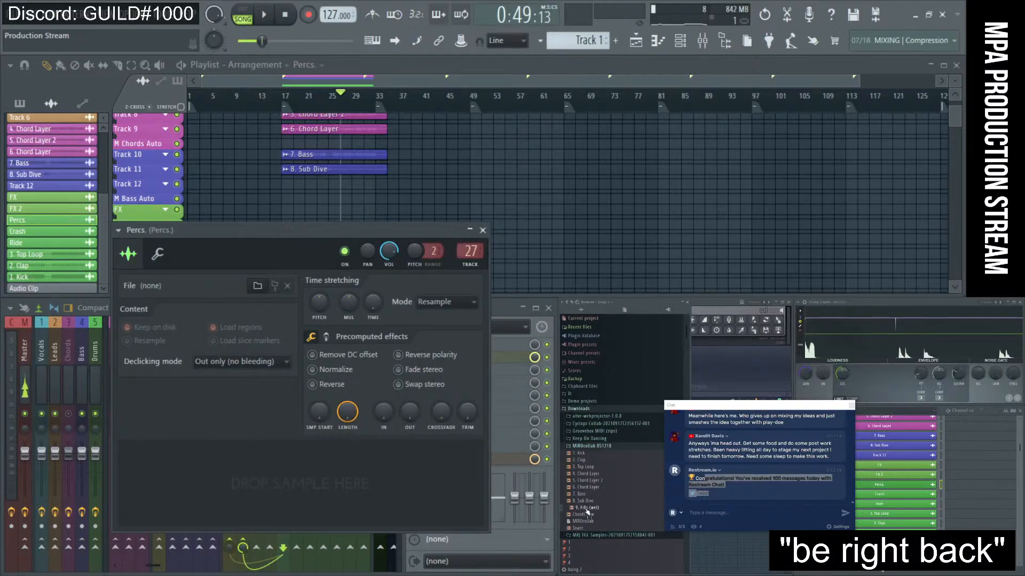
left_click_drag(589, 510, 544, 505)
left_click_drag(354, 488, 362, 492)
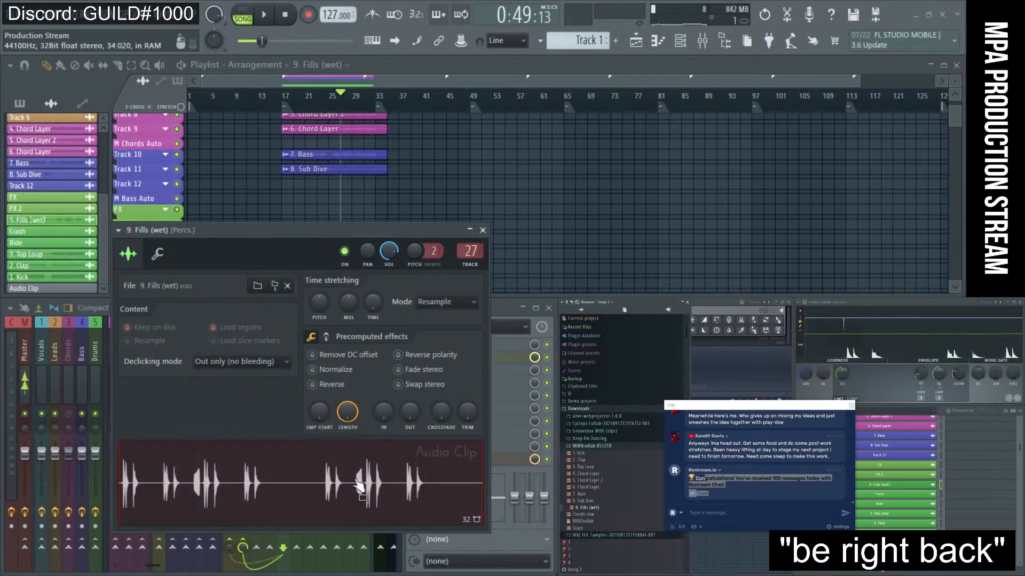
left_click(482, 230)
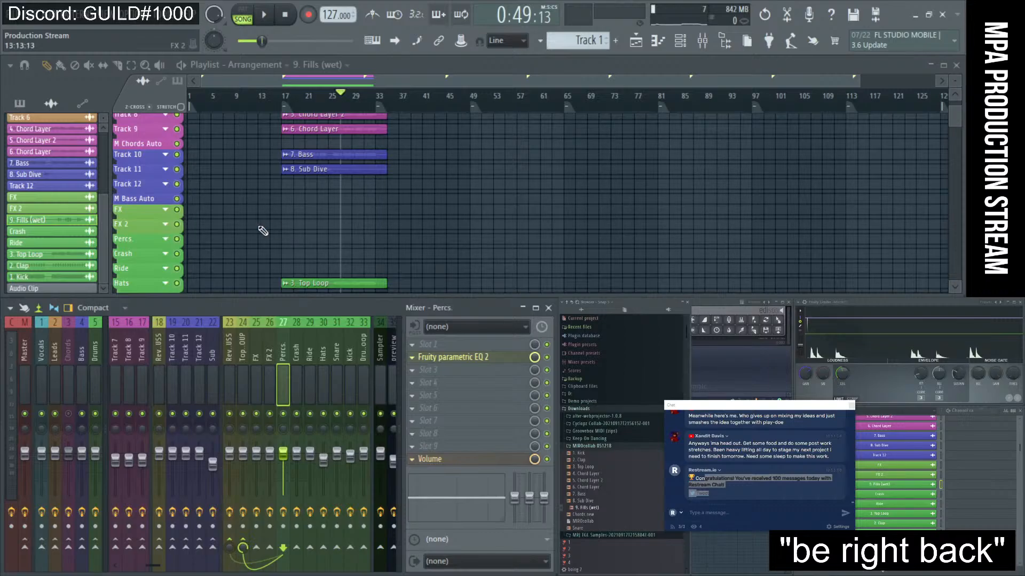
- Place the 9. Fills (wet) clip on the Percs. playlist track starting at bar 17
left_click(269, 238)
scroll(288, 235, "up", 3)
scroll(298, 229, "up", 3)
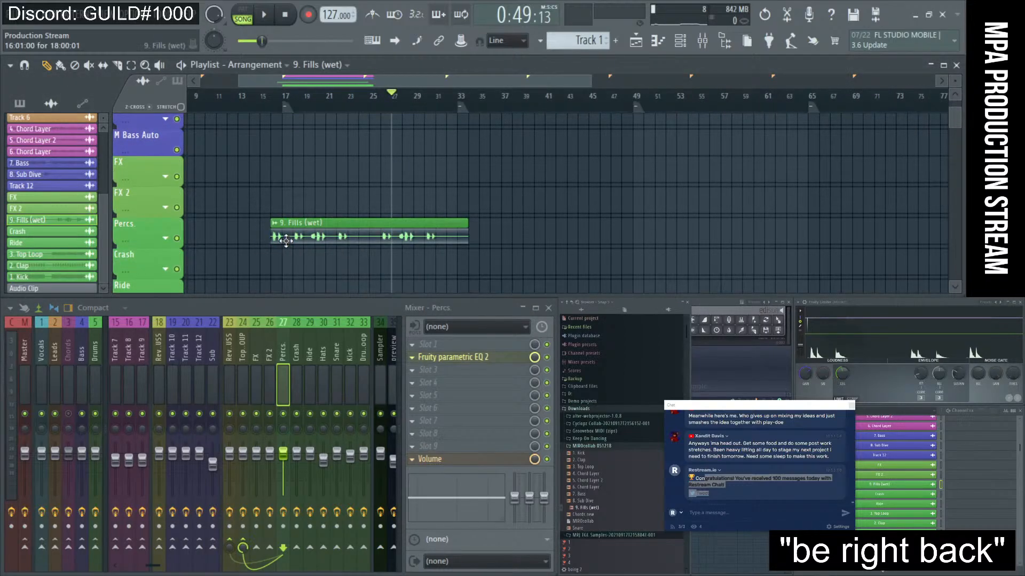
- Play from bar 17 and set the 9. Fills (wet) channel volume to 71%
left_click(288, 104)
key("space")
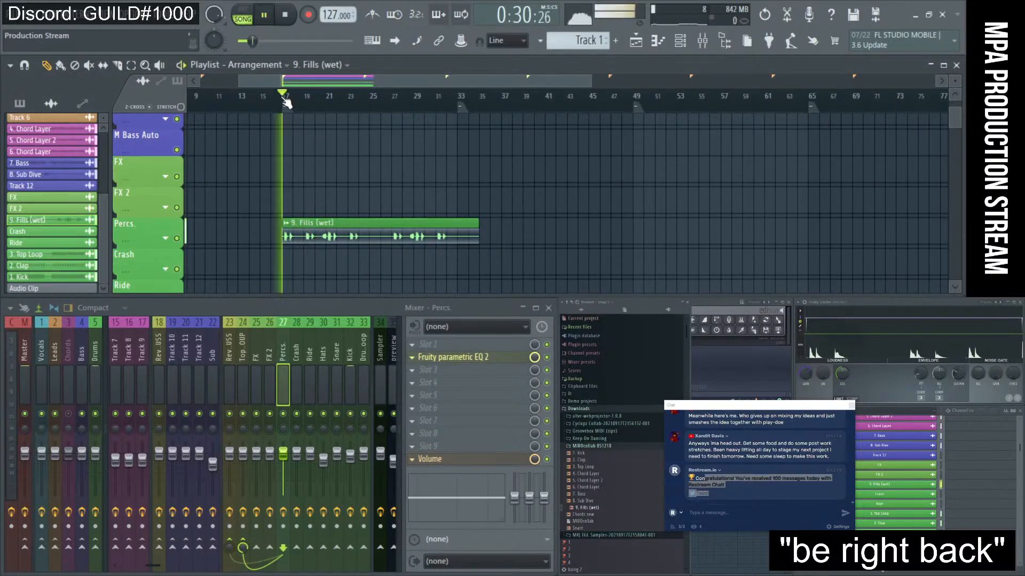
double_click(315, 225)
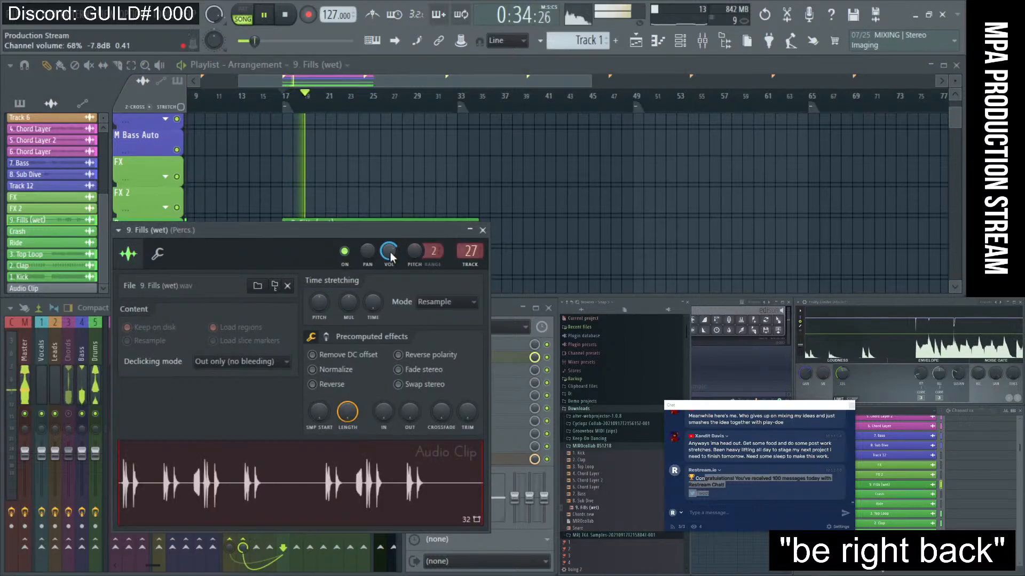
right_click(390, 253)
left_click(409, 259)
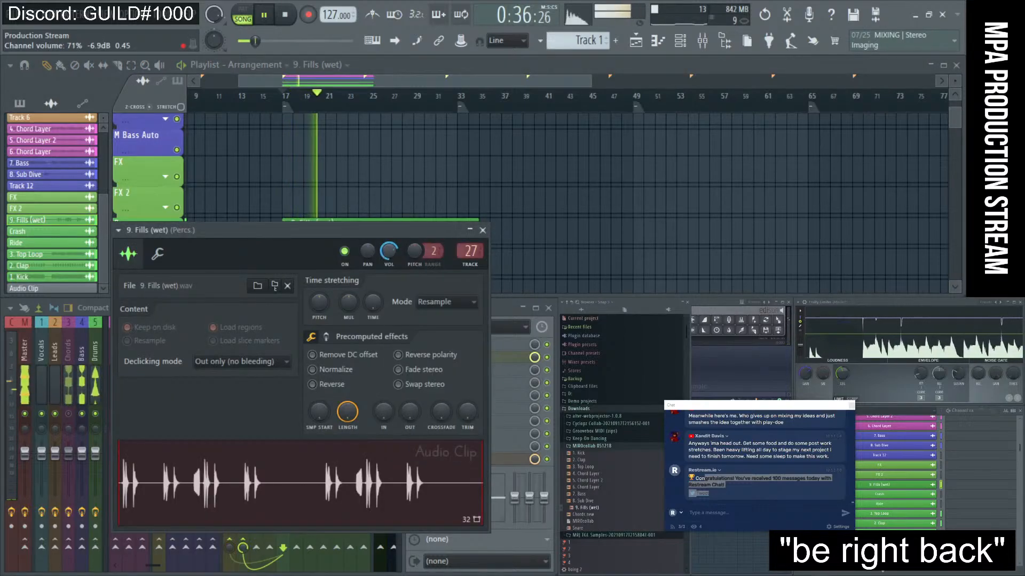
- Close the fills channel settings and lower the Percs. mixer track's fader slightly during playback
left_click(483, 230)
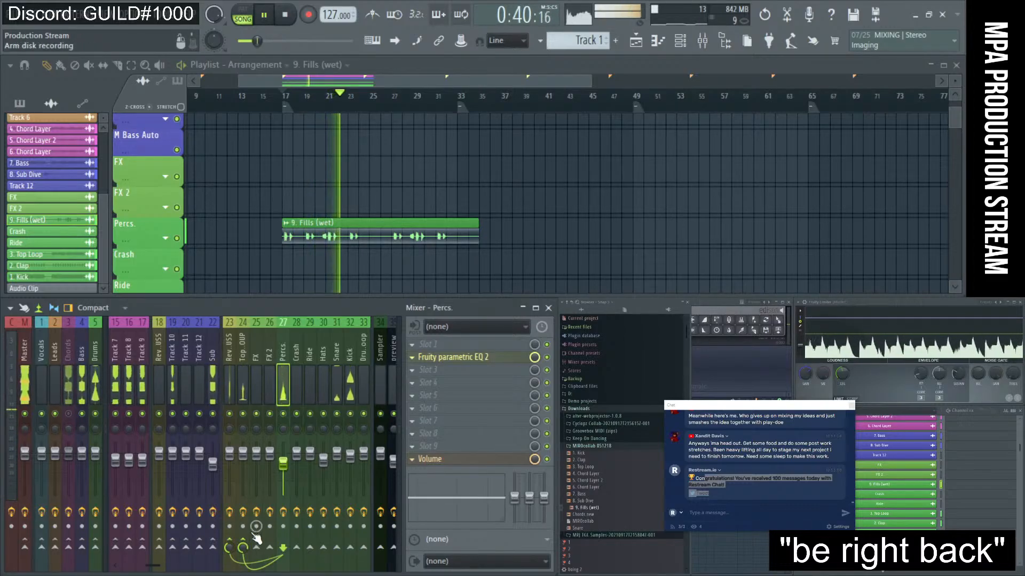
left_click(274, 392)
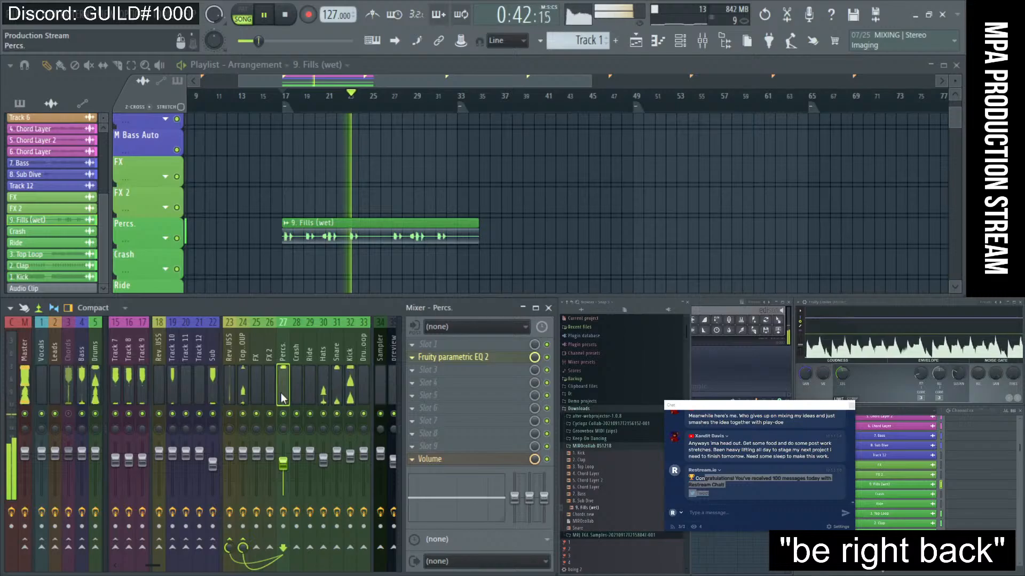
left_click(281, 393)
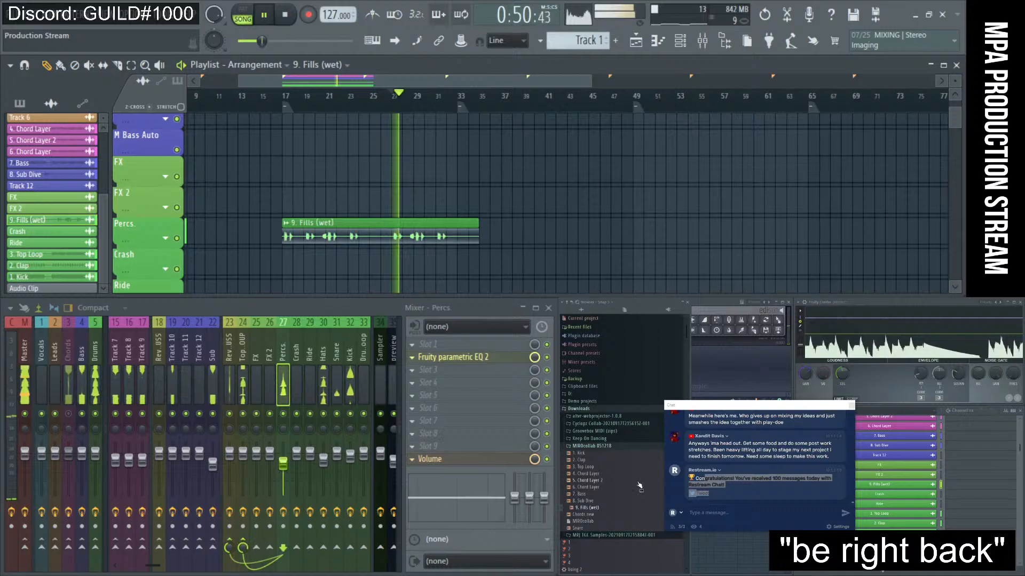
- Look through the stream chat messages and move the chat window out of the way of the workspace
left_click(738, 495)
scroll(750, 416, "up", 2)
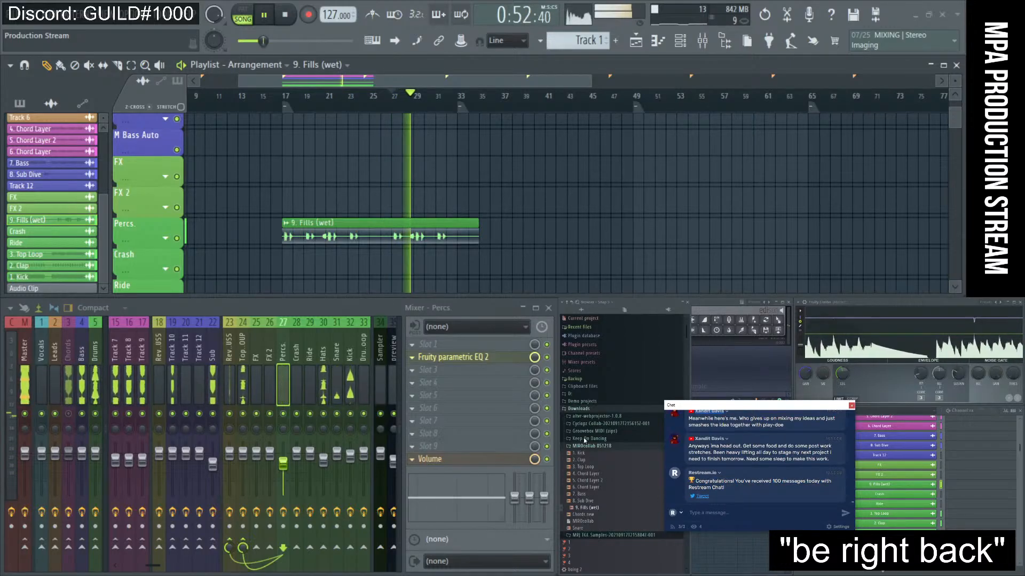
left_click_drag(785, 480, 795, 454)
scroll(795, 453, "up", 3)
scroll(795, 455, "down", 3)
scroll(795, 454, "down", 3)
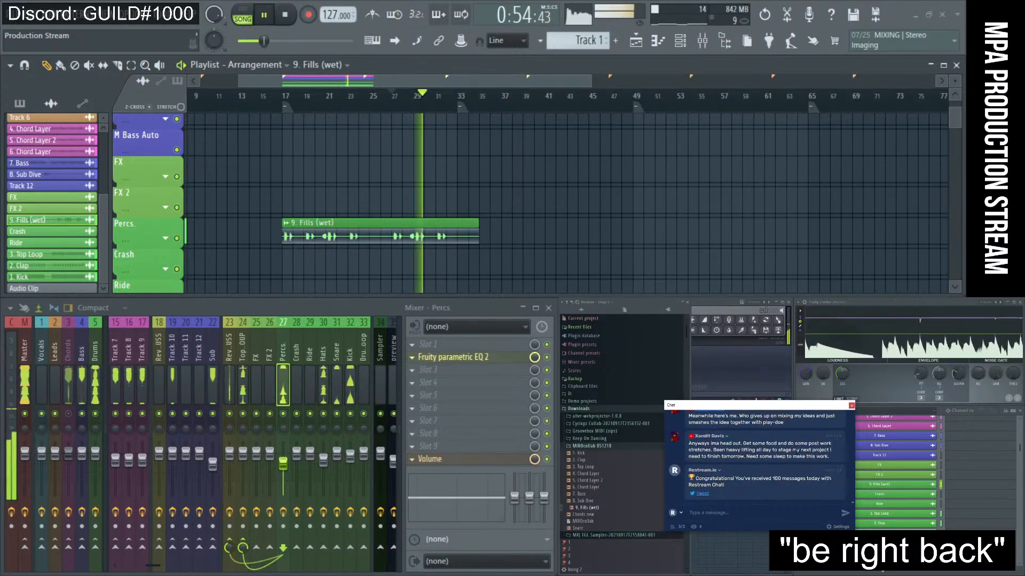
left_click_drag(773, 405, 470, 452)
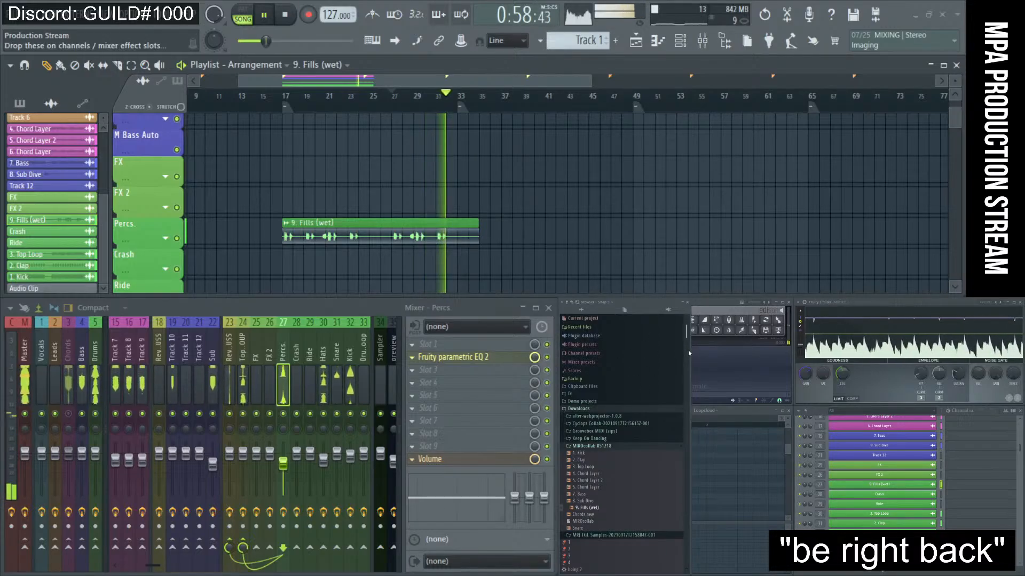
- Narrow the file browser panel and stop playback at the drum clips
left_click(617, 305)
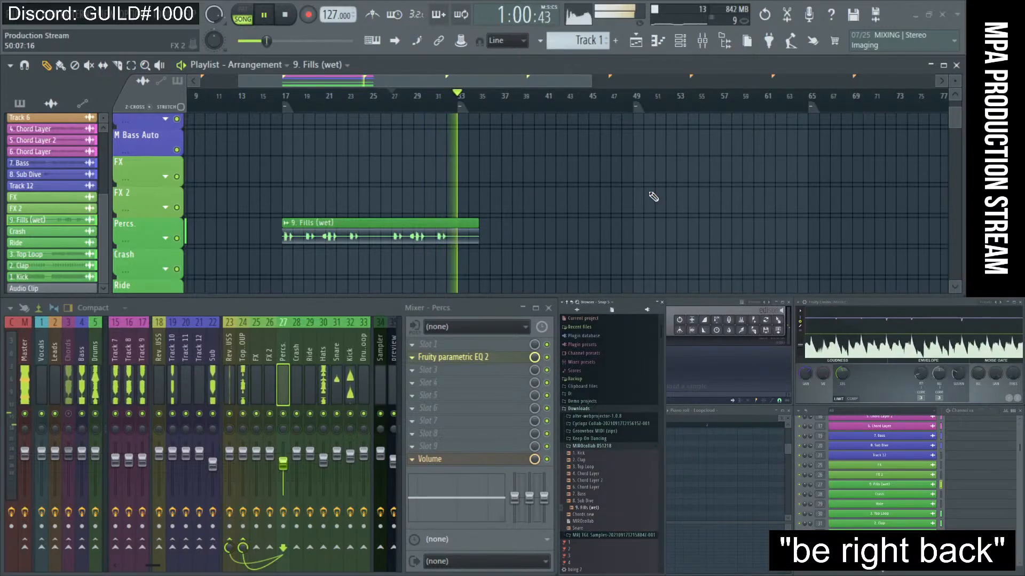
scroll(652, 261, "down", 4)
key("space")
scroll(620, 197, "down", 2)
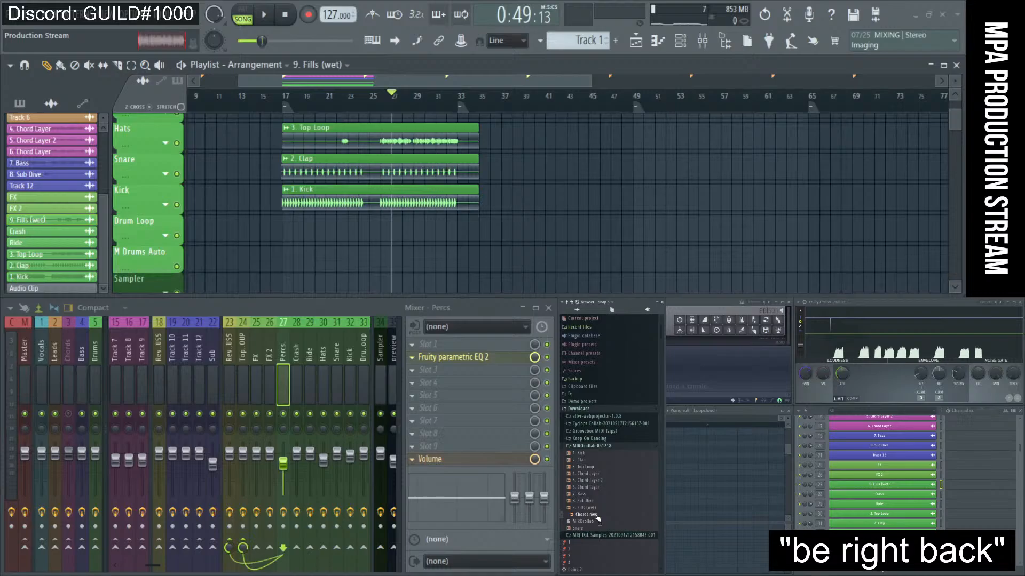
- Load the Chords new sample into the empty Track 3 sampler channel routed to mixer Track 4
scroll(508, 193, "up", 10)
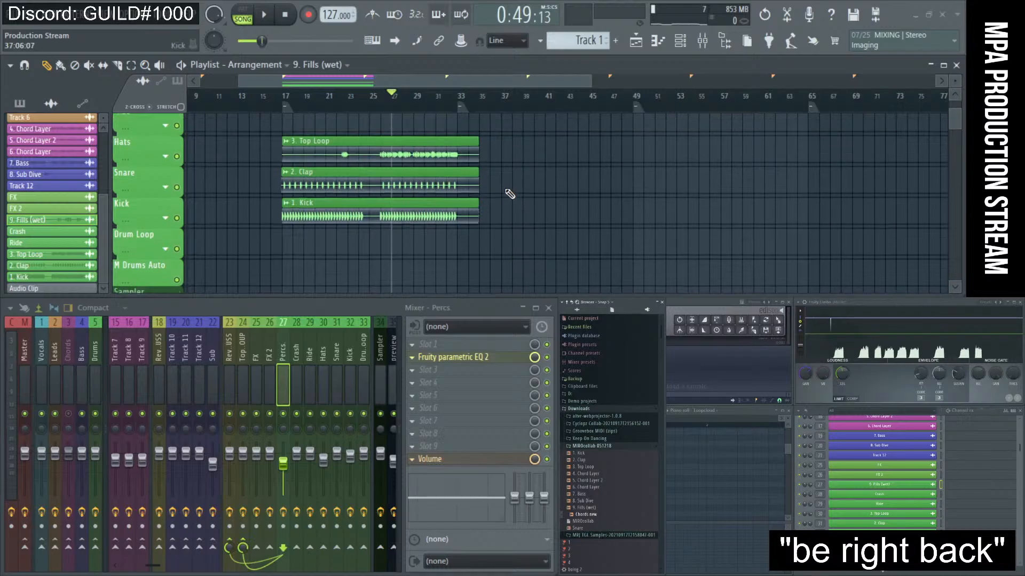
scroll(509, 194, "up", 1)
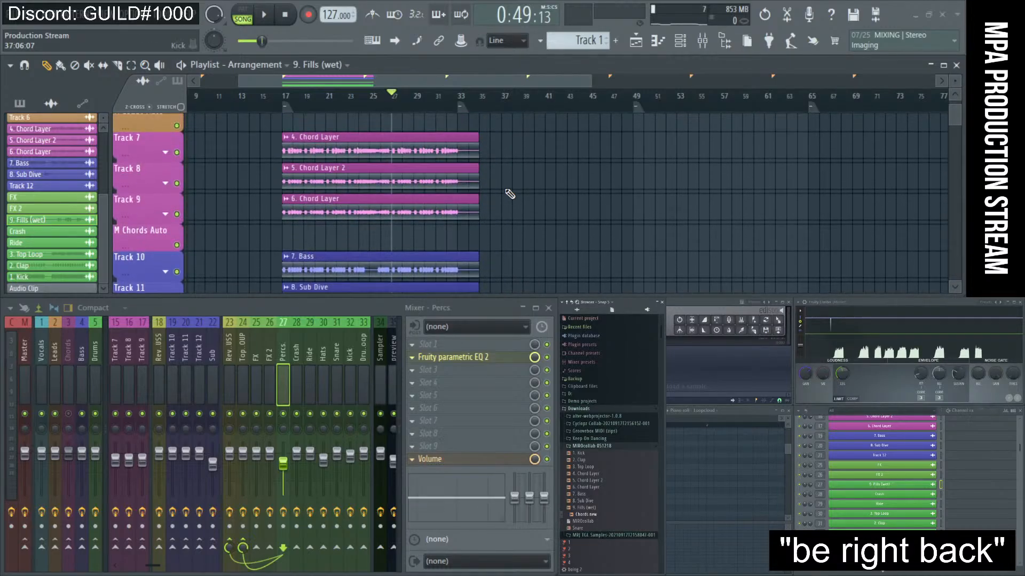
scroll(510, 193, "up", 5)
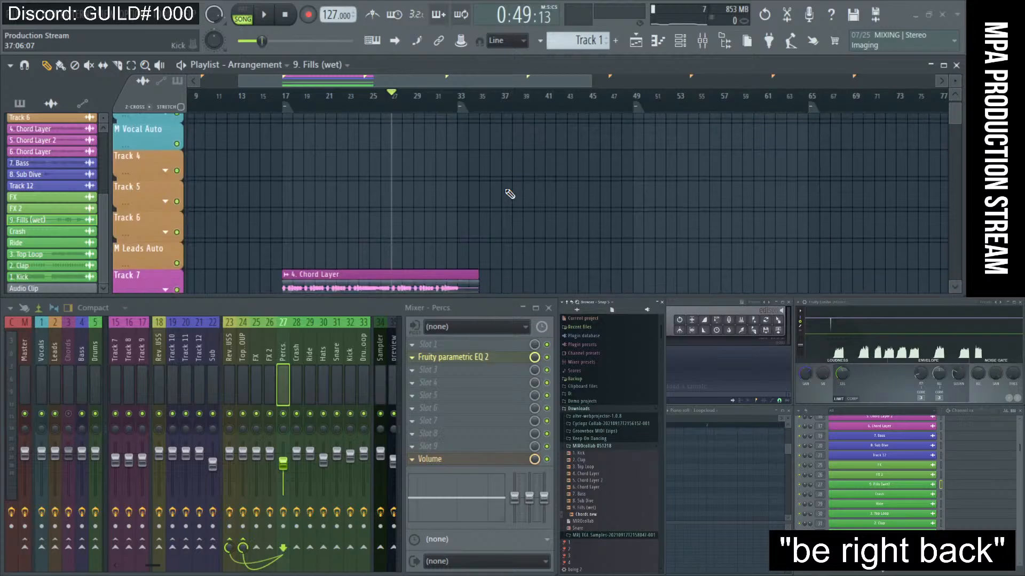
scroll(911, 484, "up", 5)
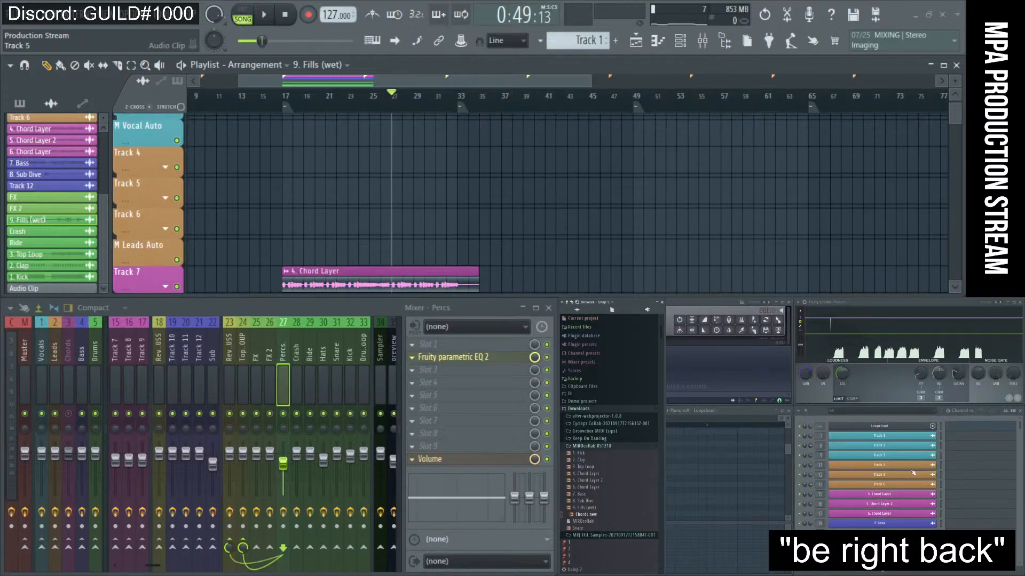
left_click(911, 466)
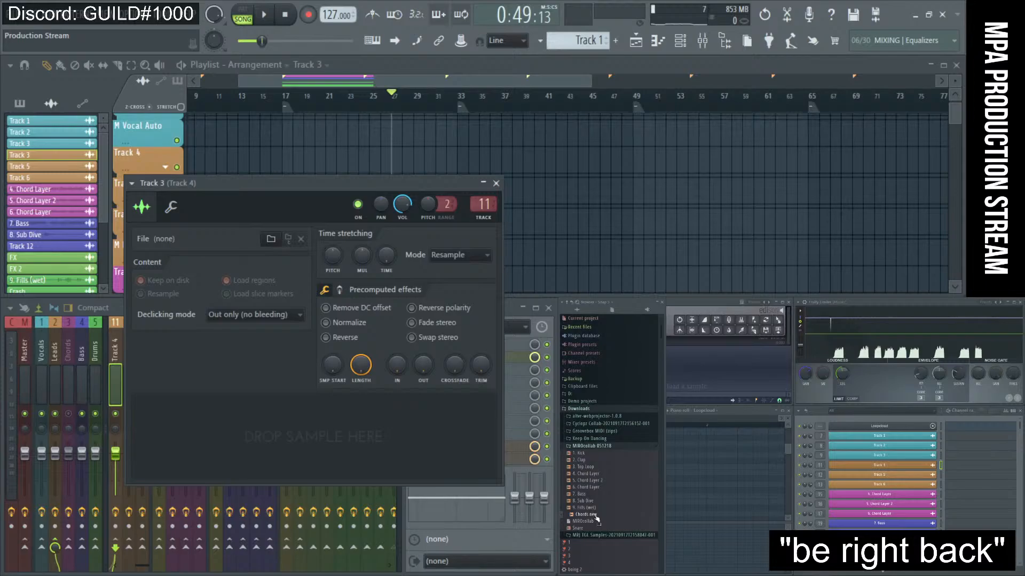
left_click_drag(596, 519, 315, 436)
left_click(495, 183)
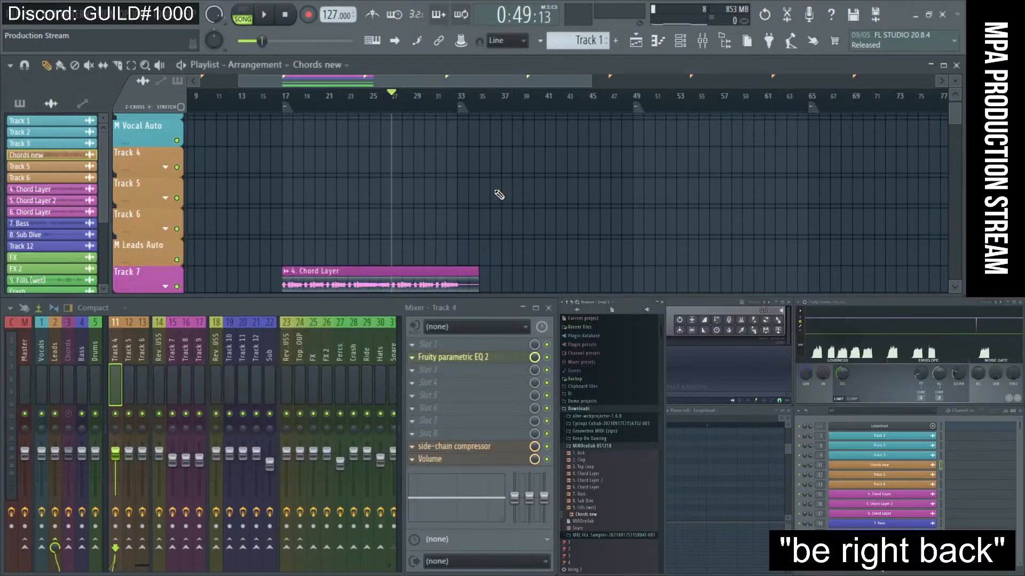
- Place the Chords new clip on playlist Track 4 starting at bar 17 and check its channel settings
left_click(294, 163)
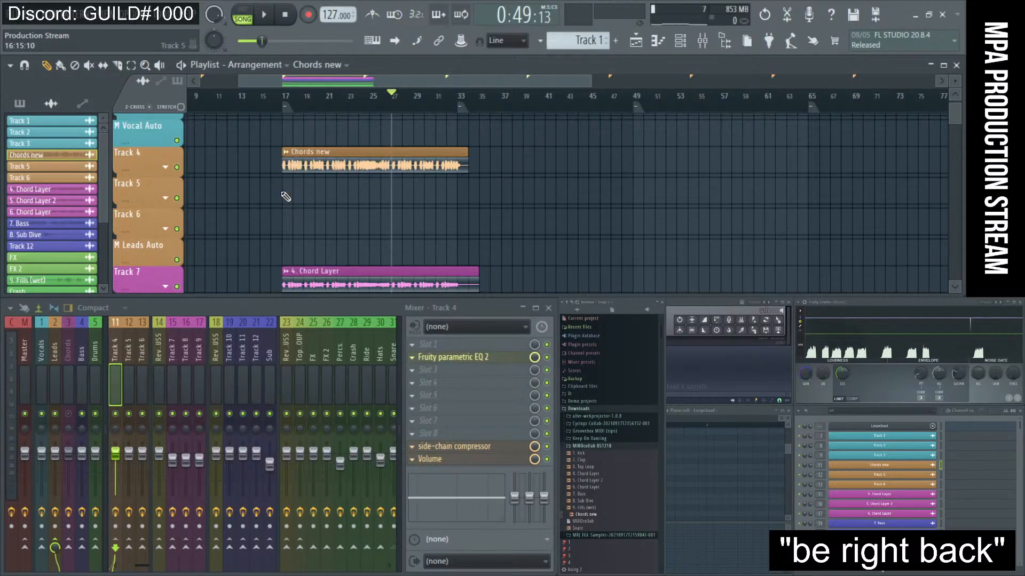
scroll(276, 173, "up", 5)
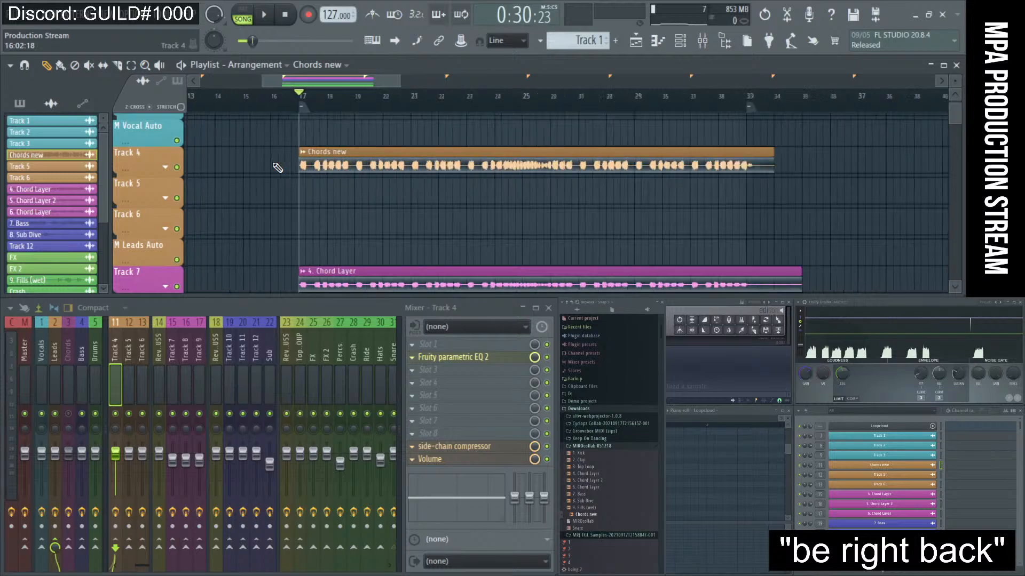
scroll(277, 173, "down", 3)
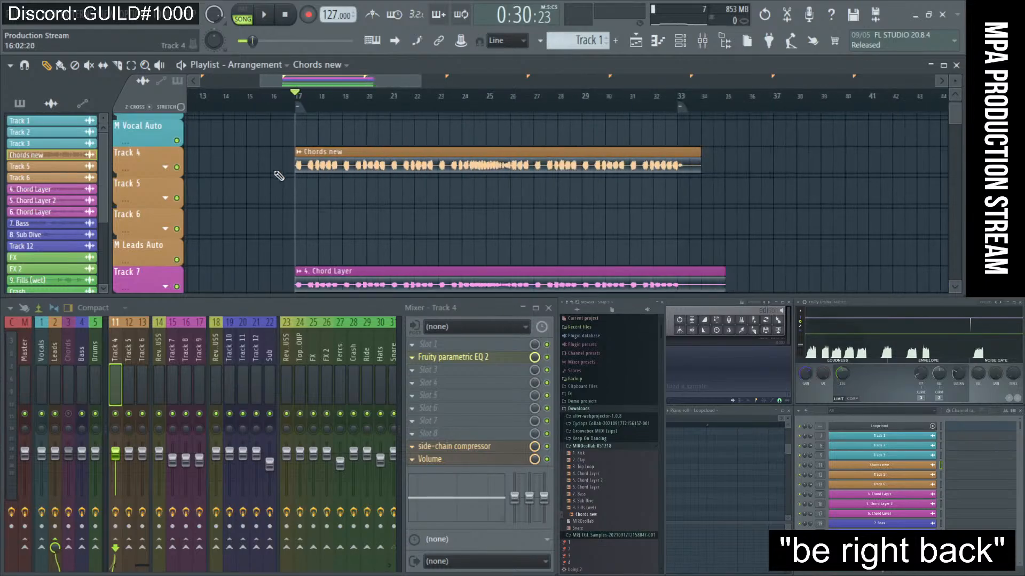
double_click(396, 161)
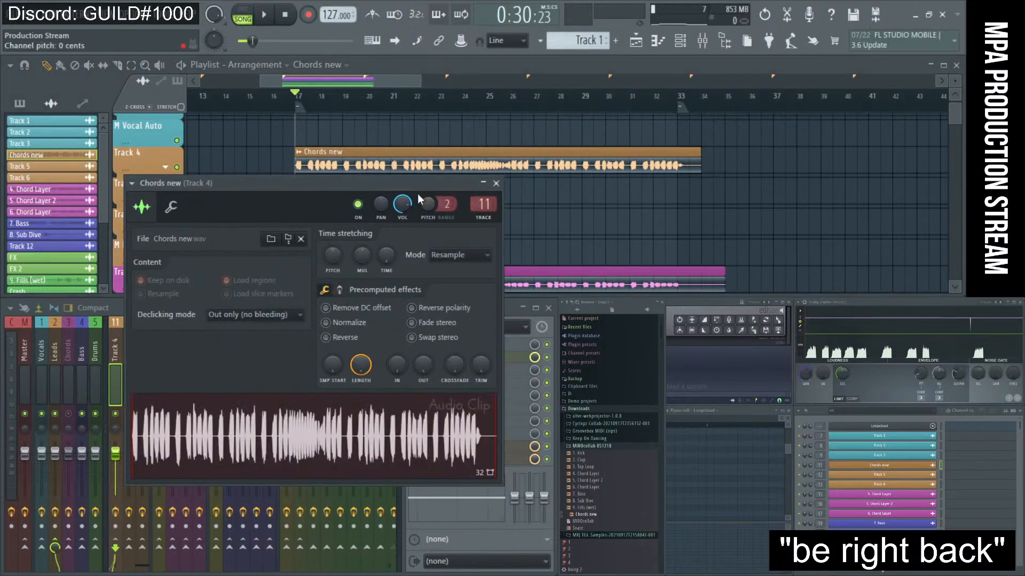
left_click(495, 184)
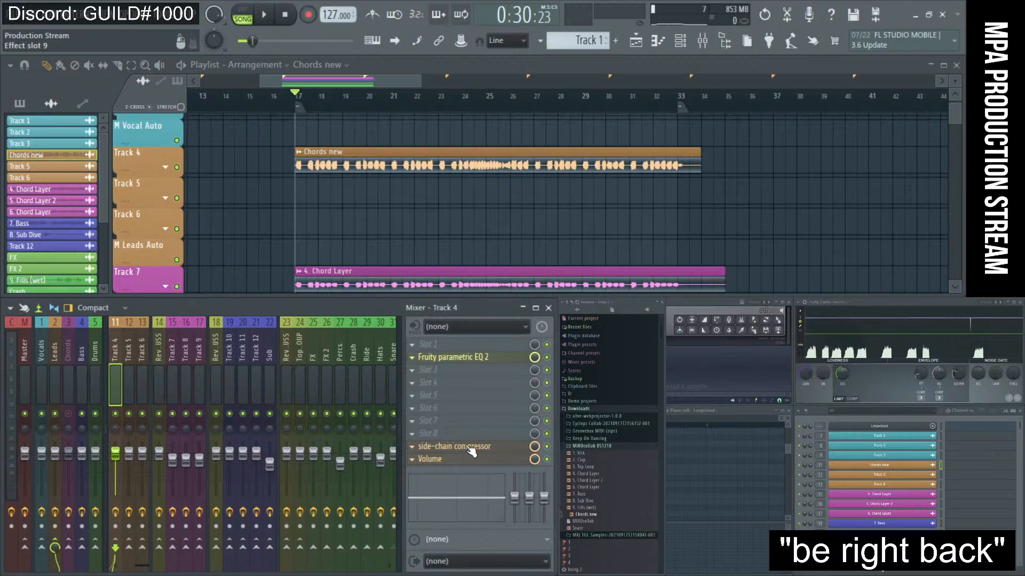
- Play the drop from bar 17 to hear the new chords against the existing chord layers
key("space")
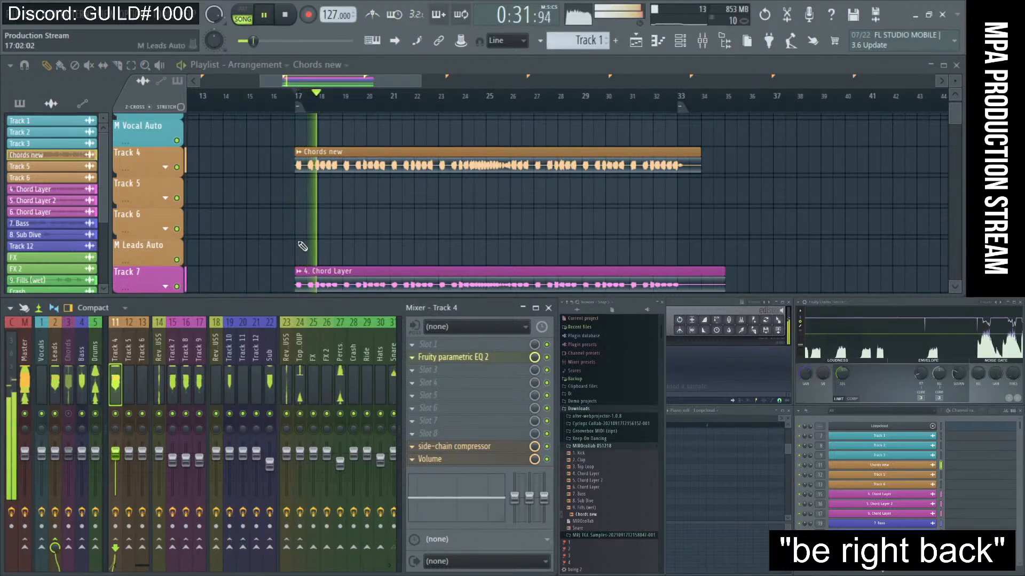
scroll(278, 224, "down", 2)
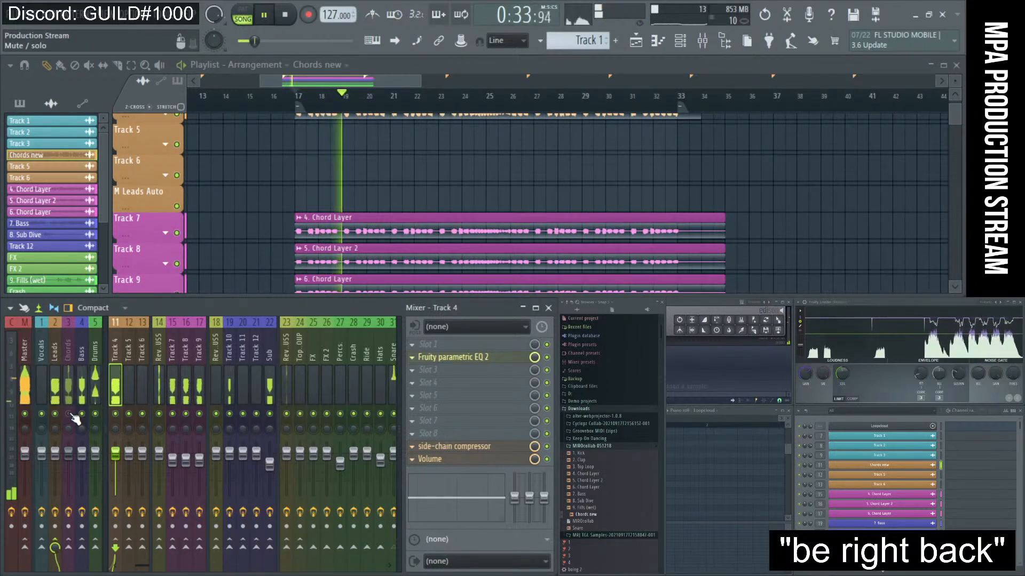
key("space")
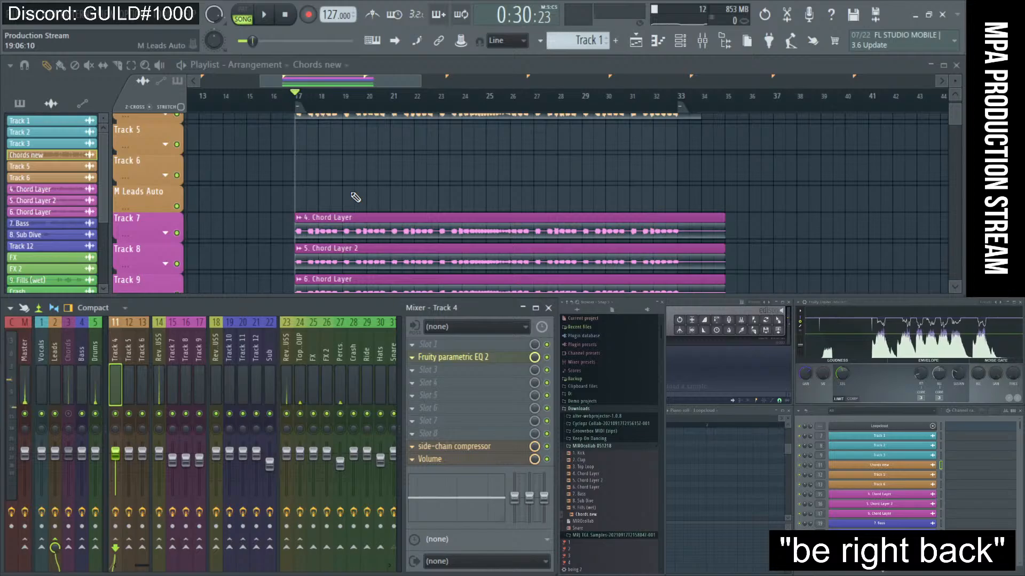
key("space")
scroll(355, 195, "down", 1)
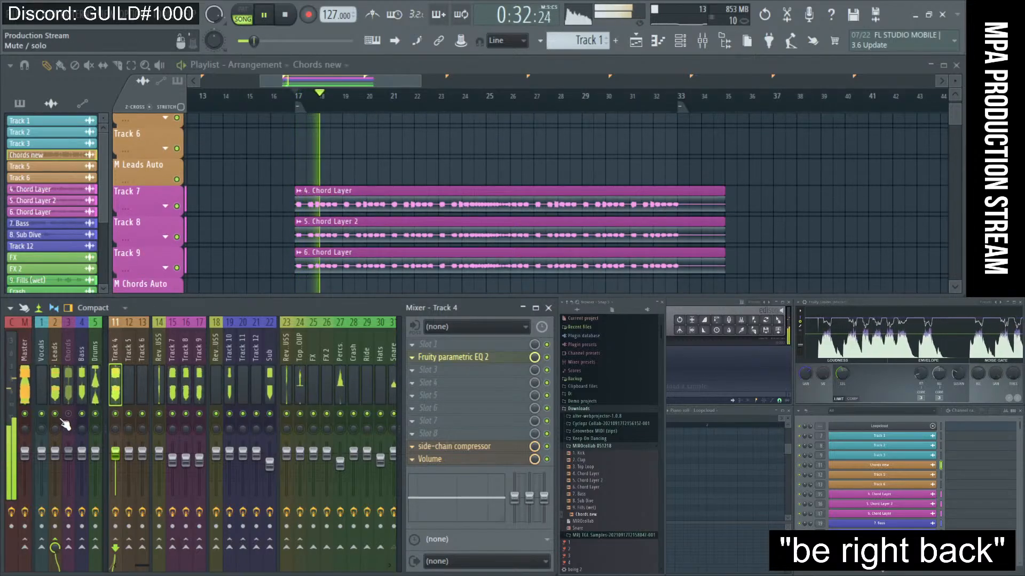
key("space")
scroll(315, 217, "up", 4)
- Audition the Chords new clip on its own and set its channel volume to 57%
right_click(298, 193, "alt")
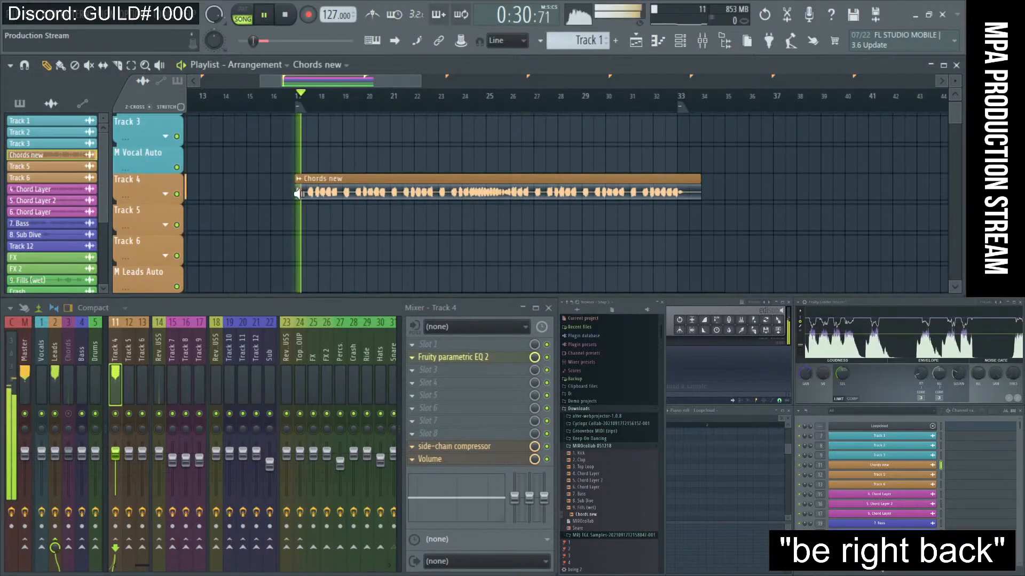
double_click(386, 194)
left_click_drag(376, 182, 374, 228)
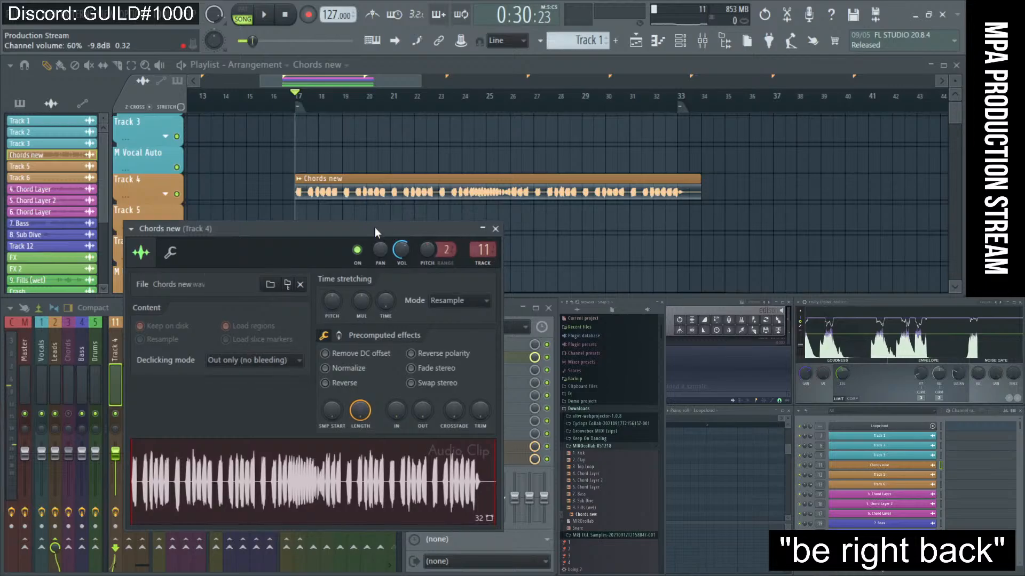
right_click(296, 191, "alt")
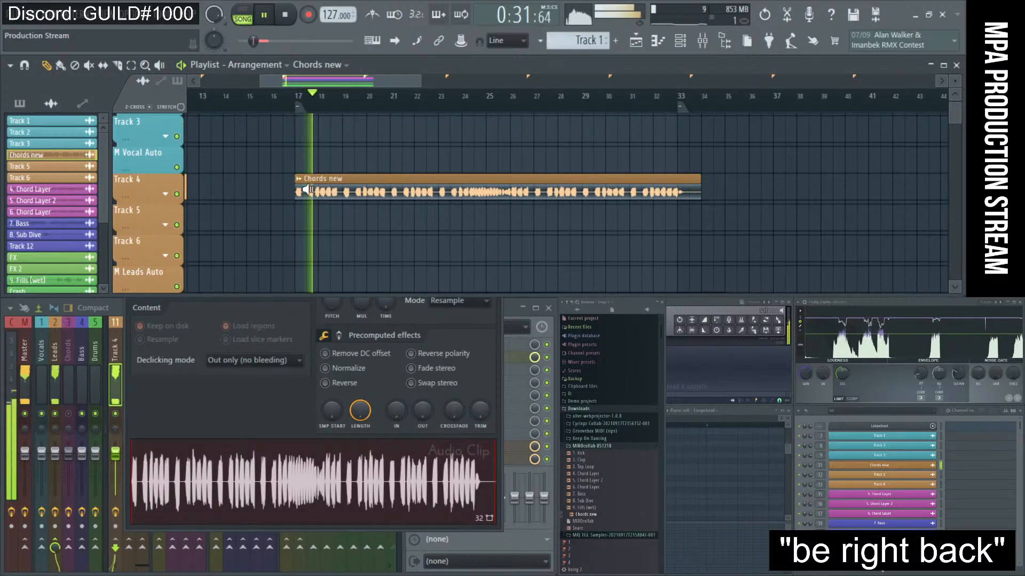
double_click(386, 188)
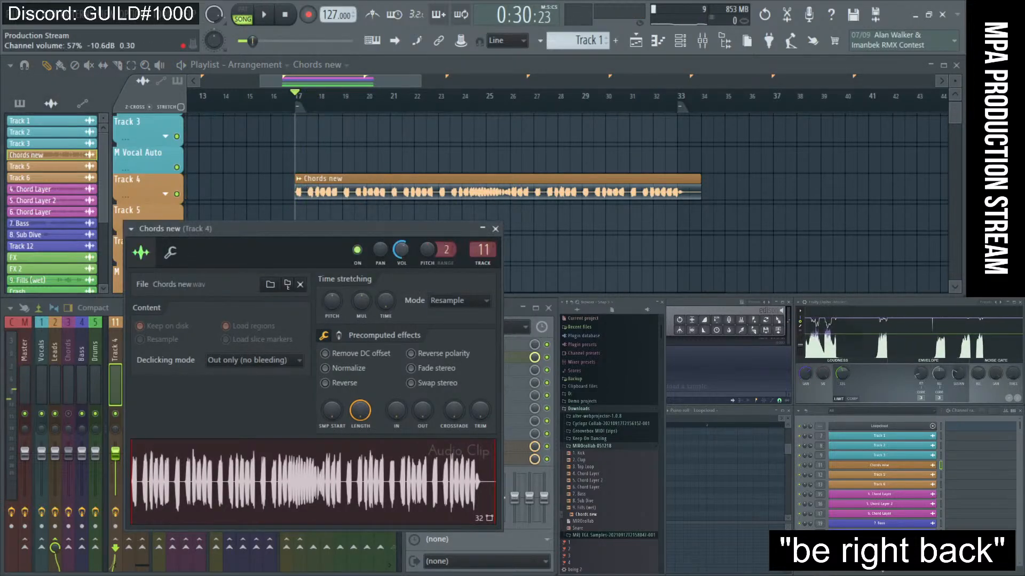
- Audition the Chords new clip alone several times to judge its sound and level
right_click(290, 191, "alt")
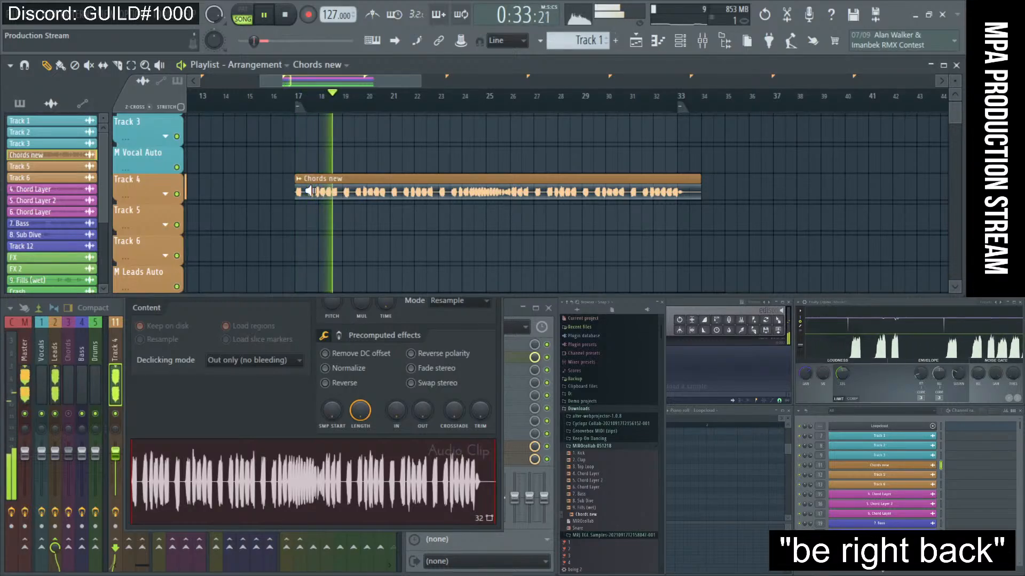
left_click(281, 406)
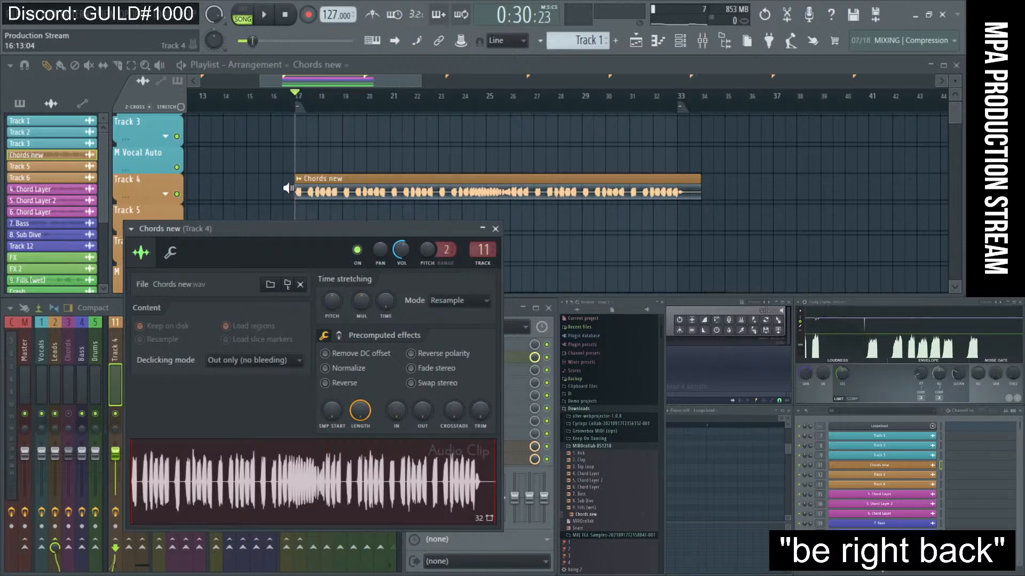
left_click(314, 195)
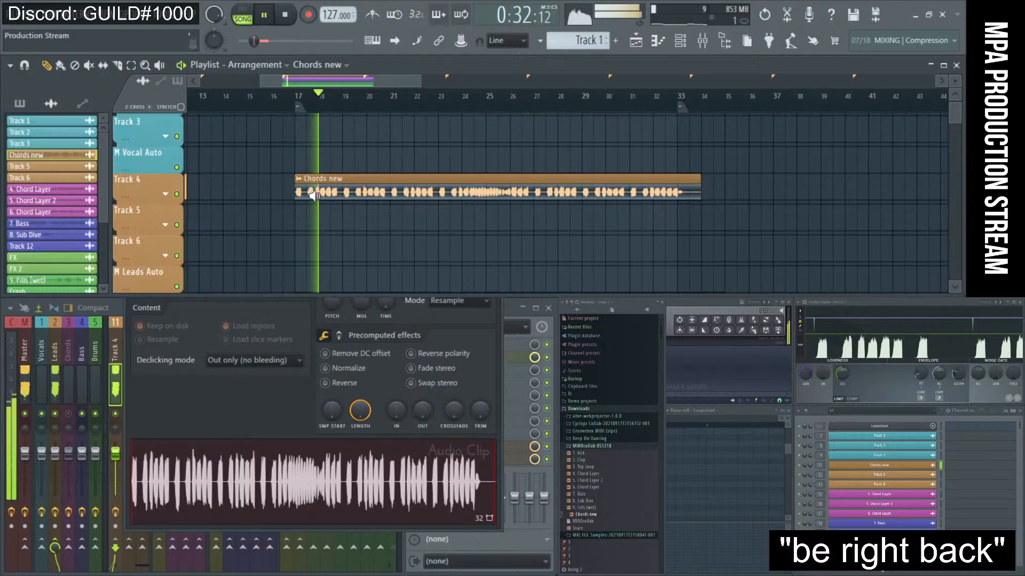
key("space")
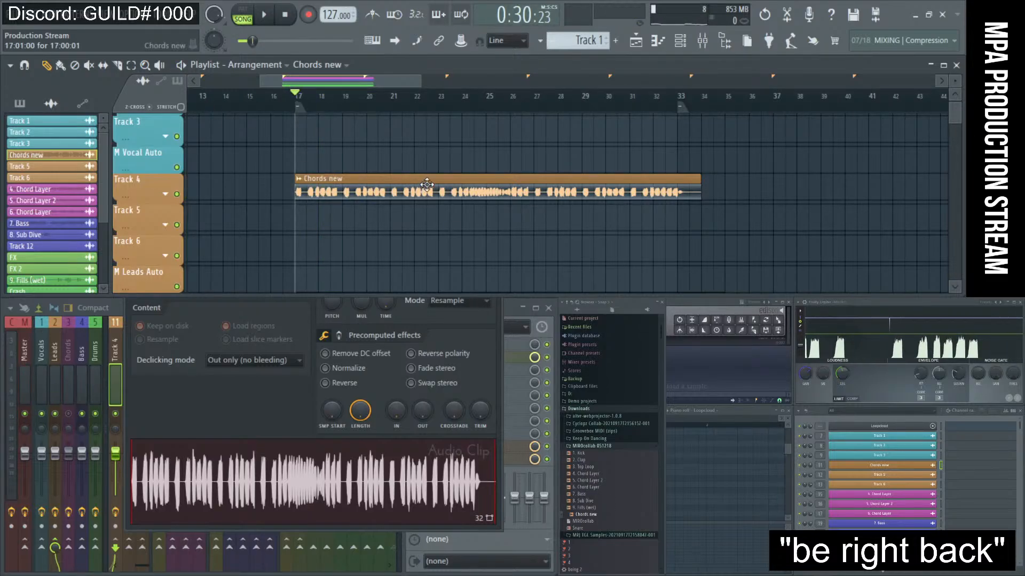
right_click(451, 186, "alt")
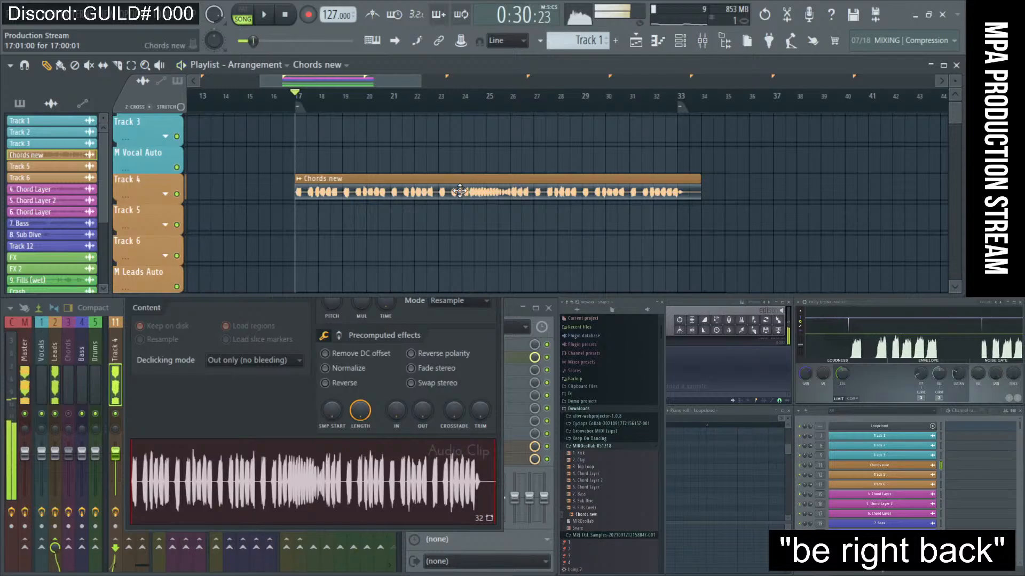
- Unmute the Chords bus and audition the 6. Chord Layer, 5. Chord Layer 2 and 4. Chord Layer clips individually
scroll(459, 191, "down", 3)
right_click(353, 263, "alt")
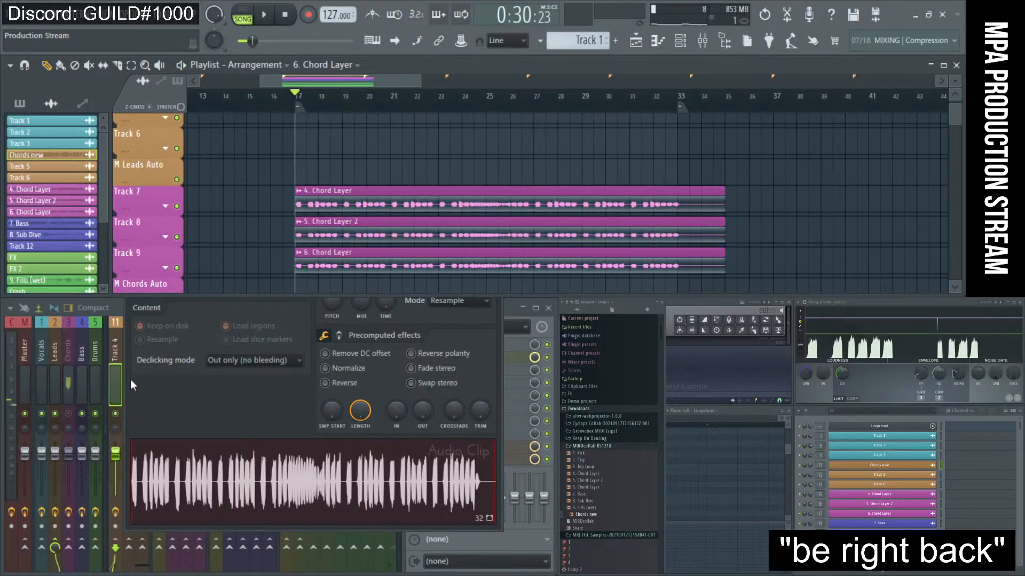
left_click(69, 415)
right_click(308, 270, "alt")
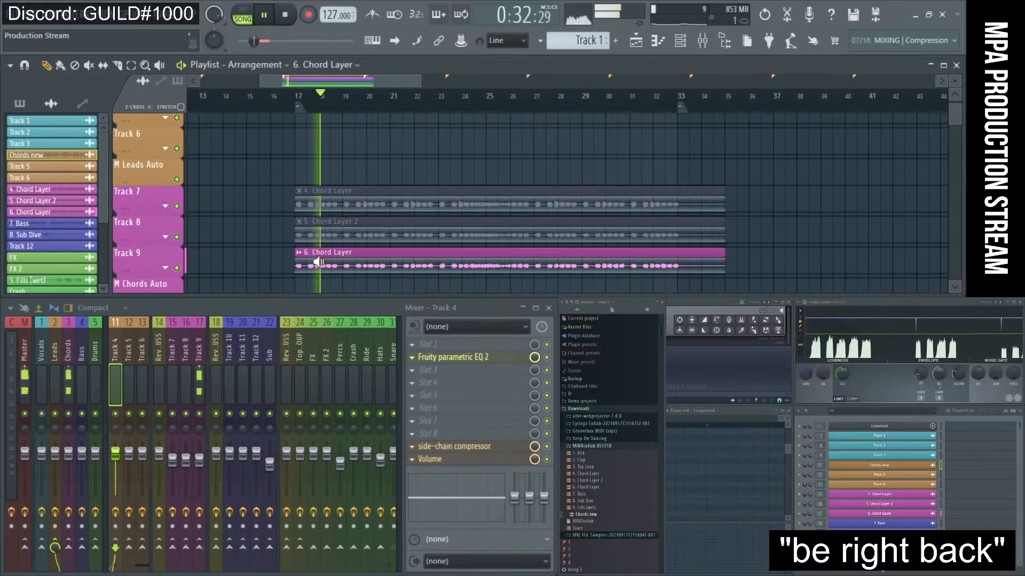
right_click(313, 239, "alt")
right_click(310, 207, "alt")
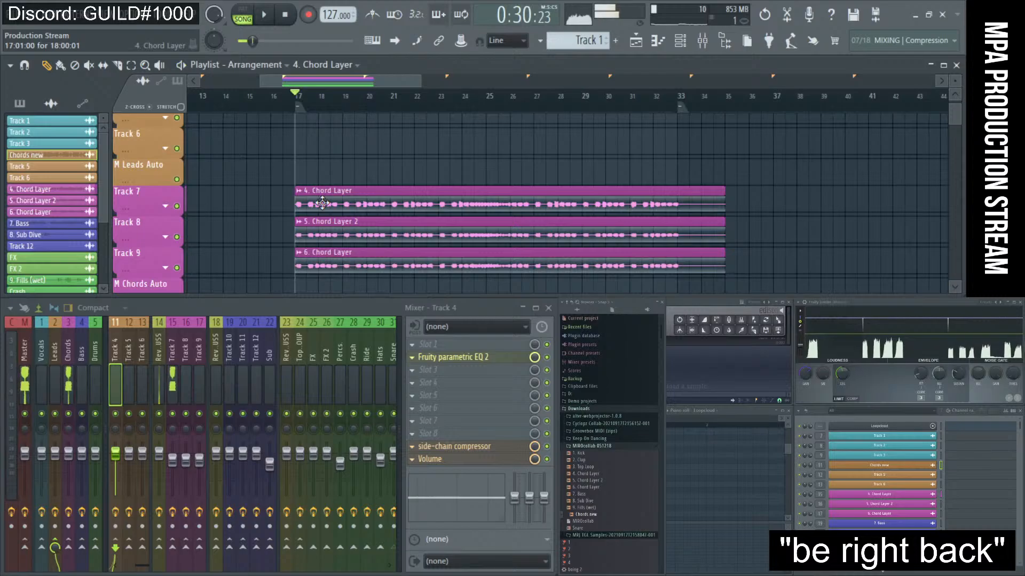
- Play the full drop, check the Chords new channel settings, and mute the Chords bus to compare without the layers
scroll(336, 208, "up", 2)
key("space")
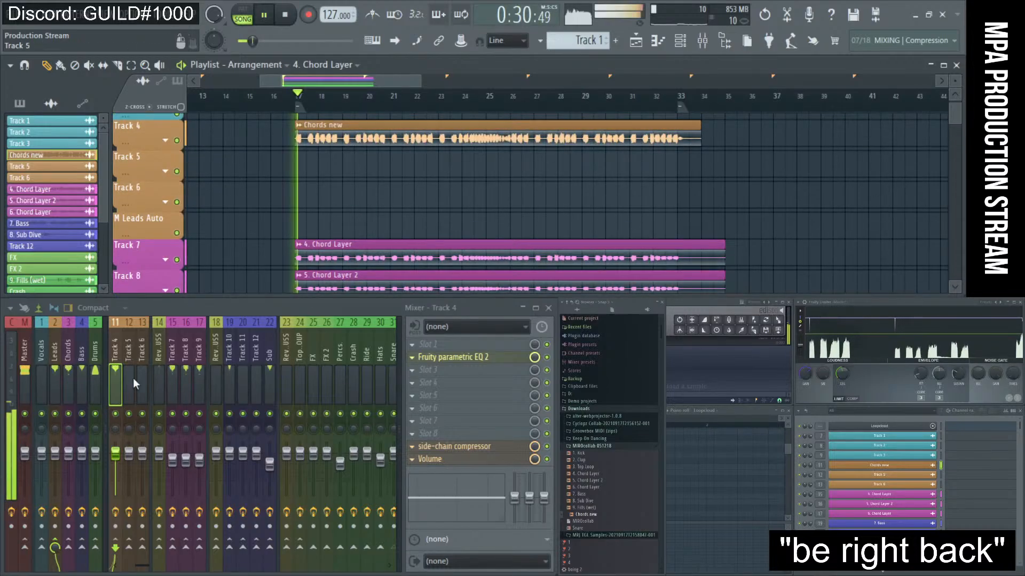
double_click(357, 142)
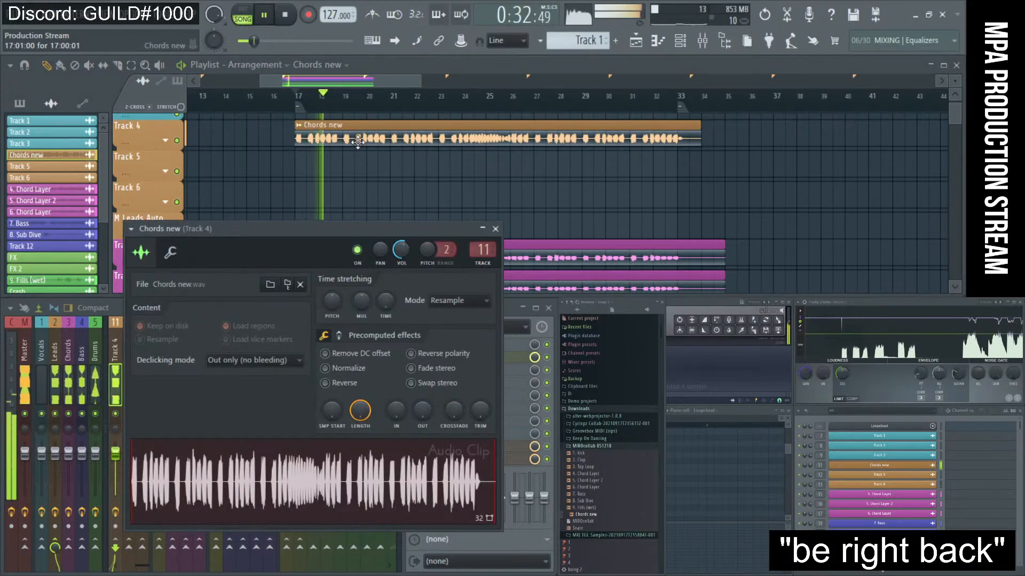
left_click(488, 236)
left_click(68, 414)
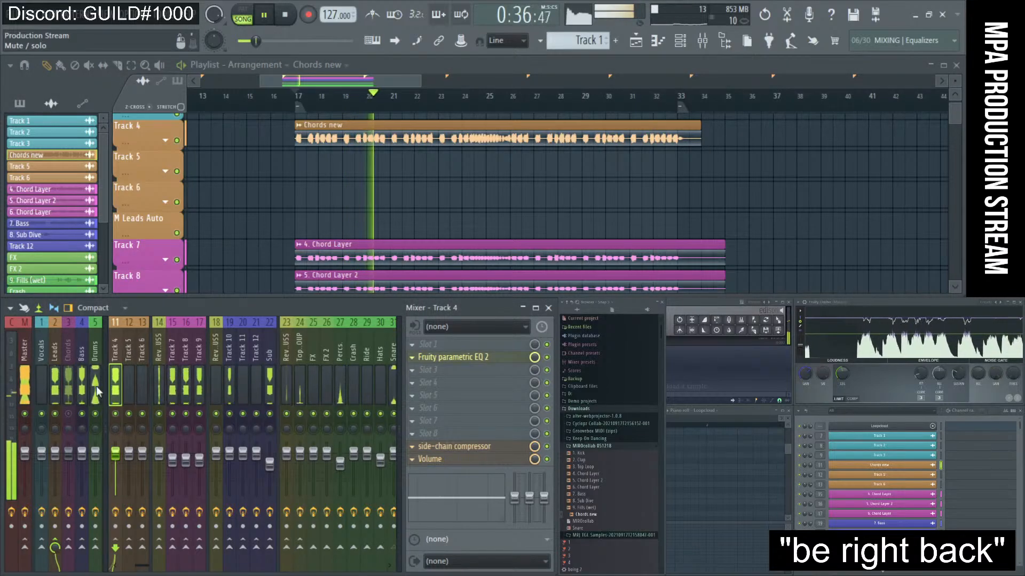
- In mixer Track 4's Fruity parametric EQ 2, make band 1 a high pass at 181 Hz and check it in playback
left_click(453, 357)
right_click(192, 362)
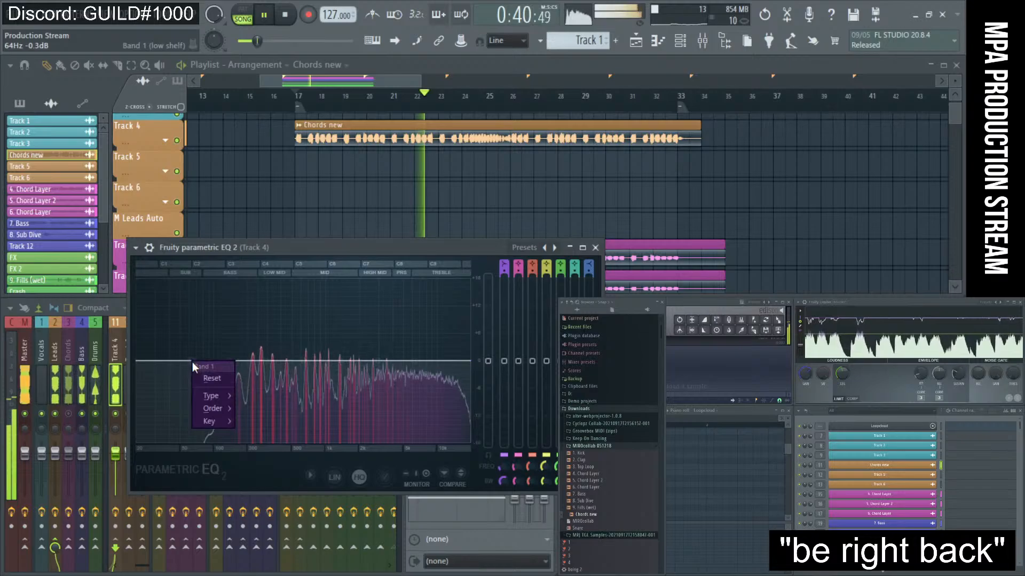
mouse_move(216, 400)
left_click(260, 422)
key("space")
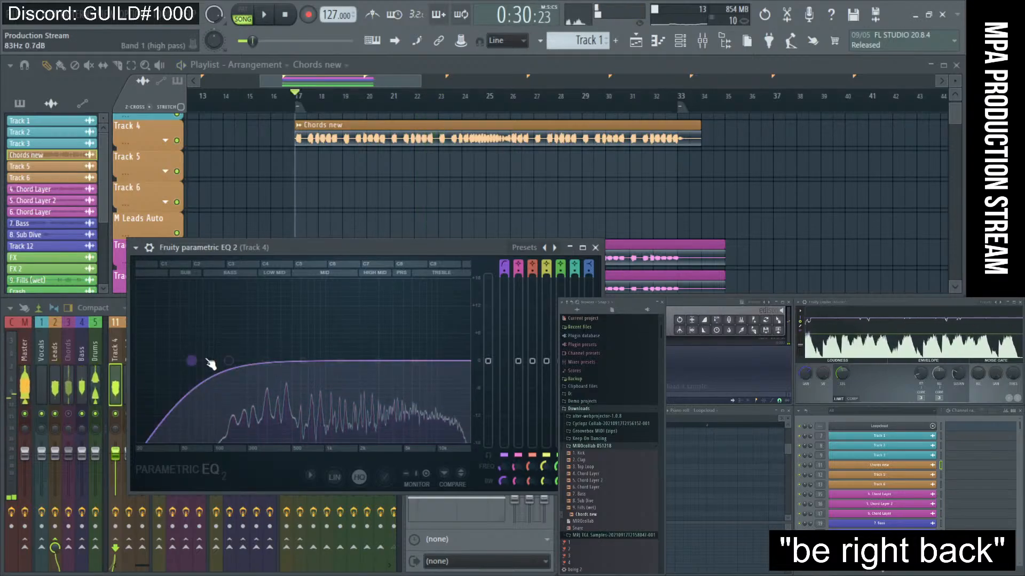
left_click_drag(193, 361, 244, 360)
key("space")
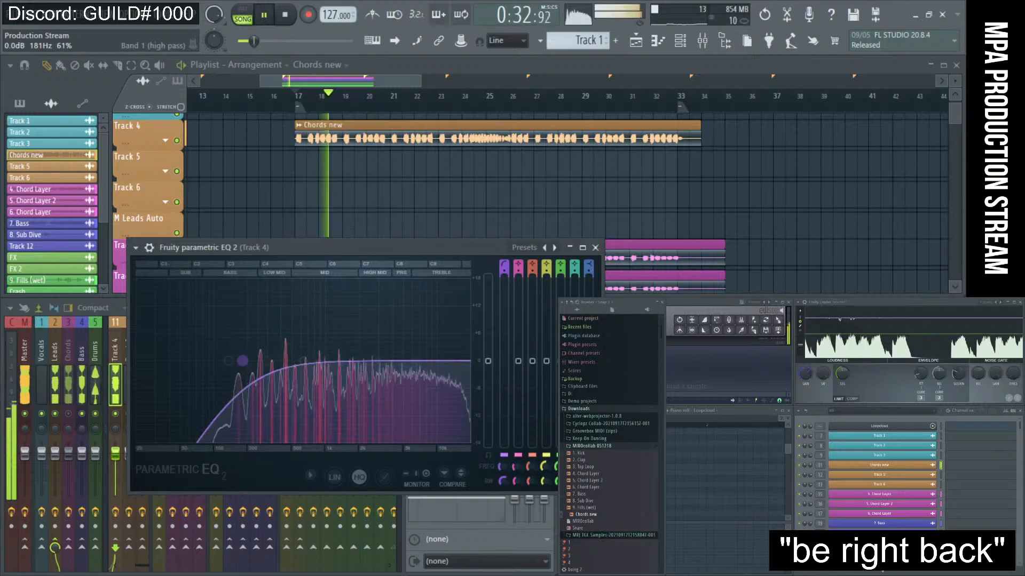
left_click(595, 248)
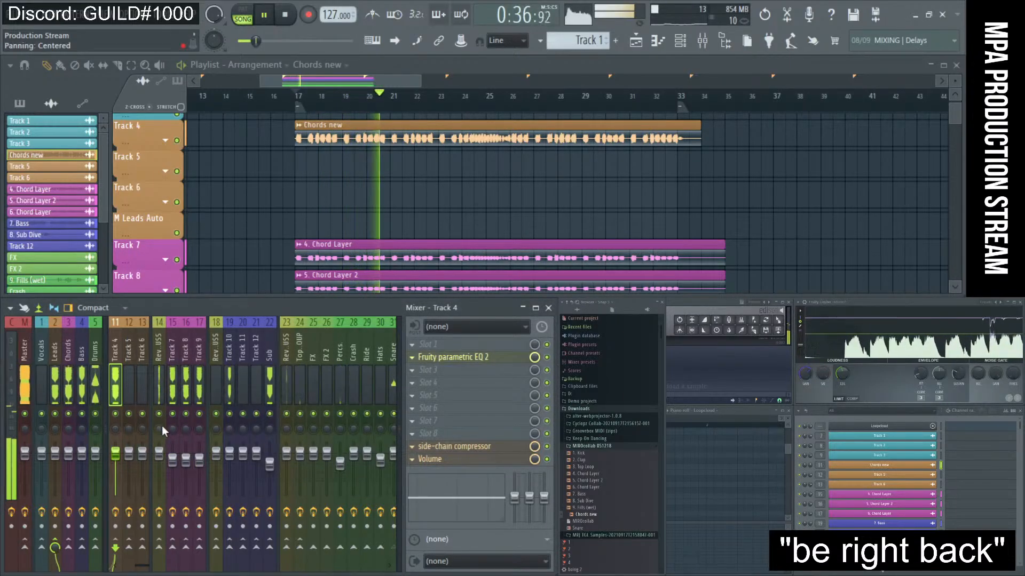
- Lower mixer Tracks 7, 8 and 9 to 70% volume, and set the Reverb BUSS sends of Track 7 to 67% and Track 9 to 73%
left_click_drag(173, 386, 194, 383)
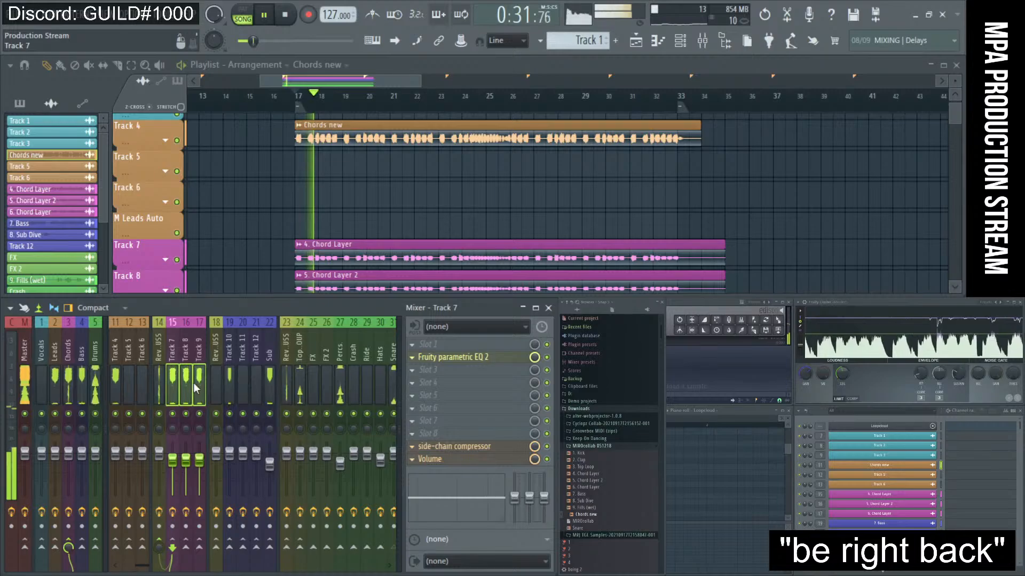
left_click_drag(200, 461, 200, 468)
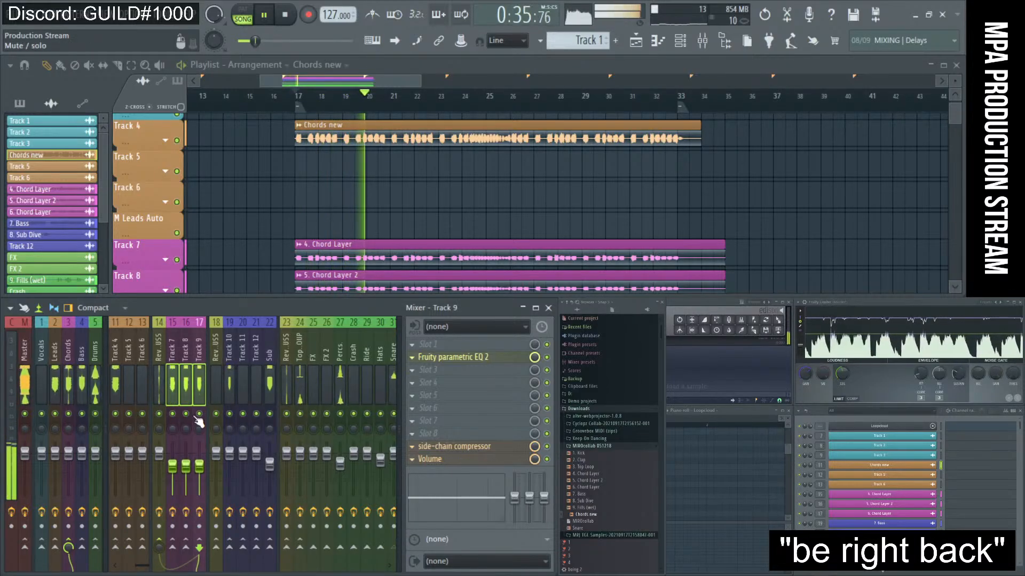
left_click_drag(158, 552, 158, 499)
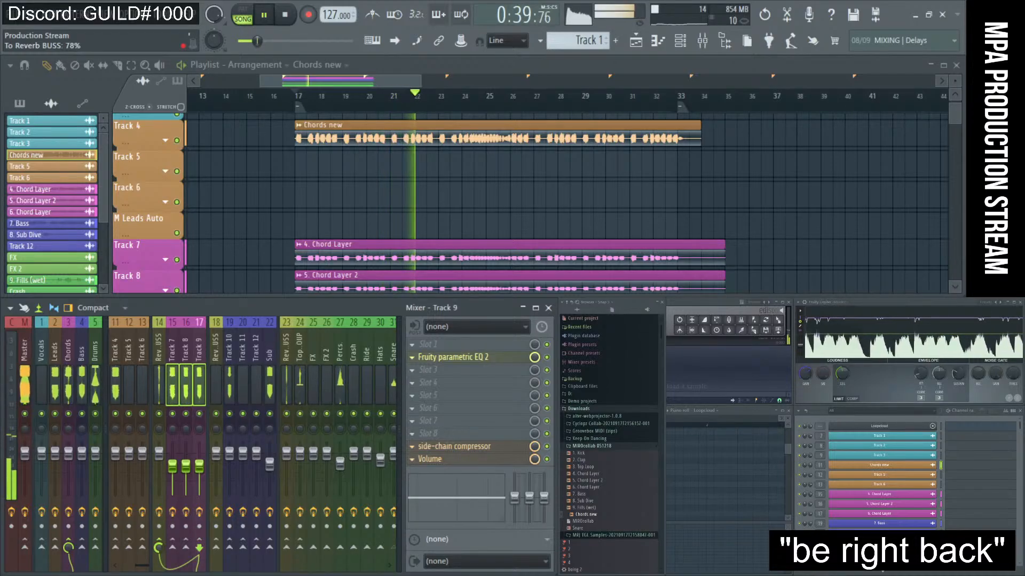
left_click(185, 392)
left_click(172, 392)
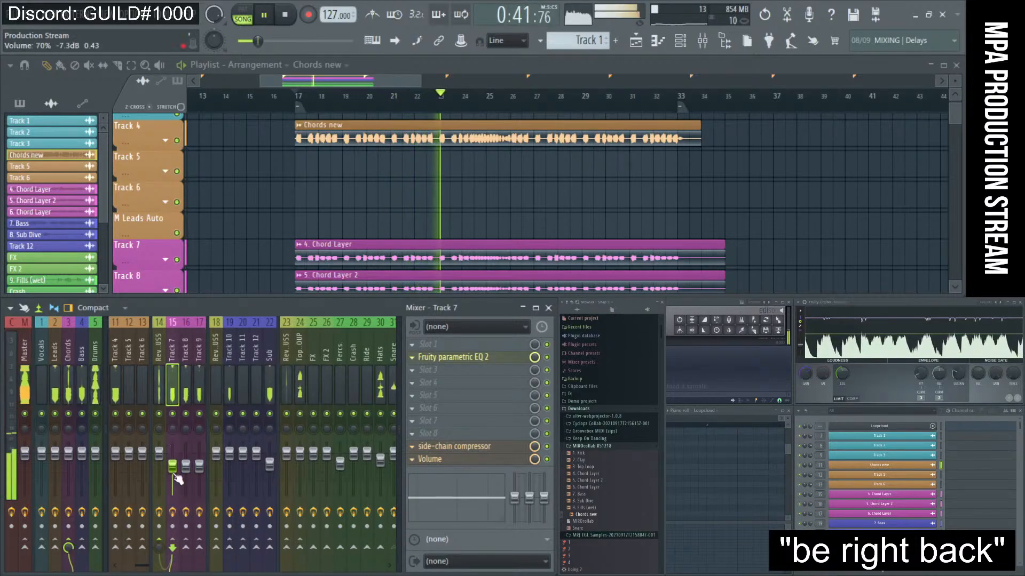
left_click_drag(159, 552, 159, 545)
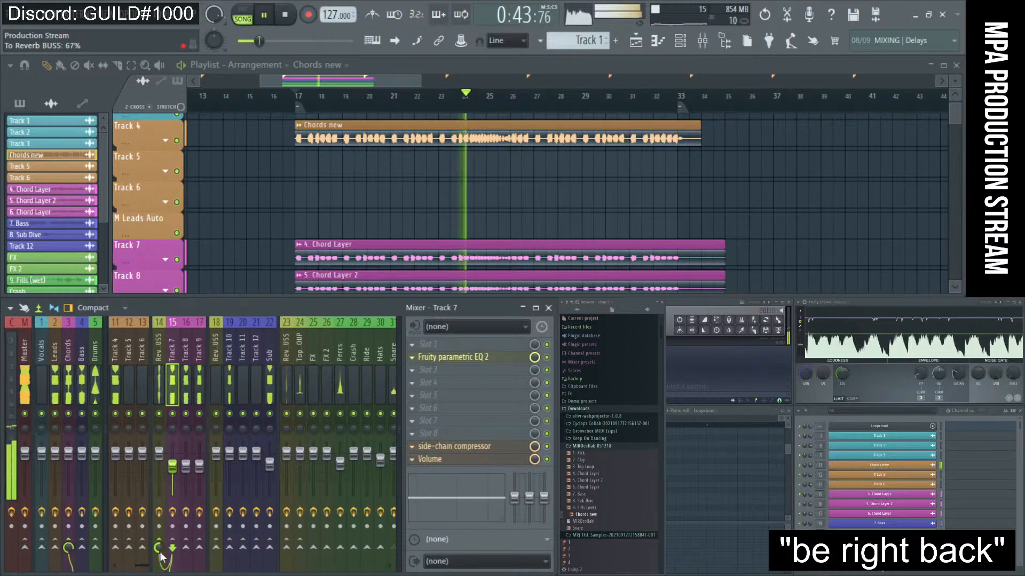
left_click(197, 393)
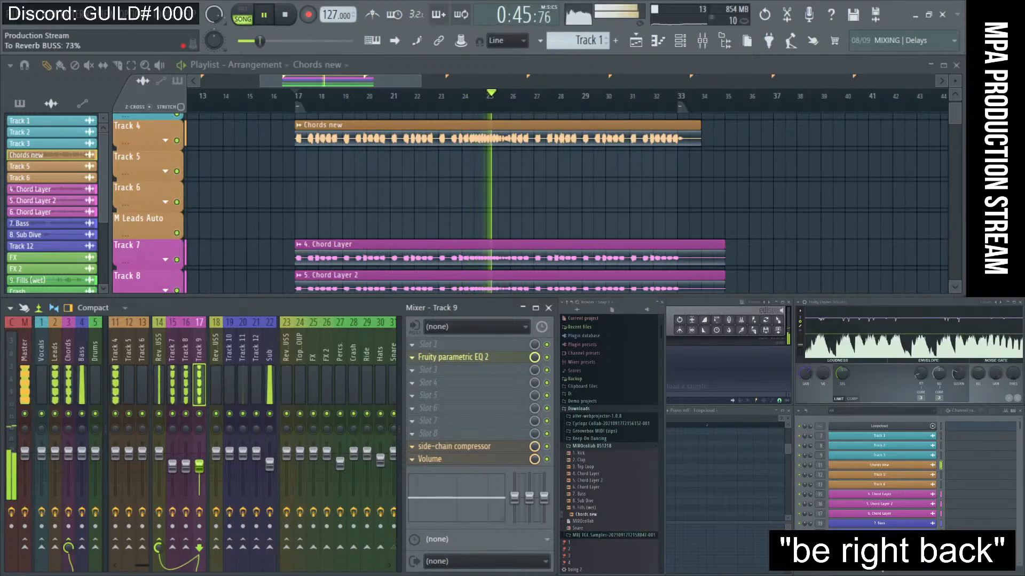
- Raise the send level from mixer Track 4 to the leads Reverb BUSS
left_click(118, 383)
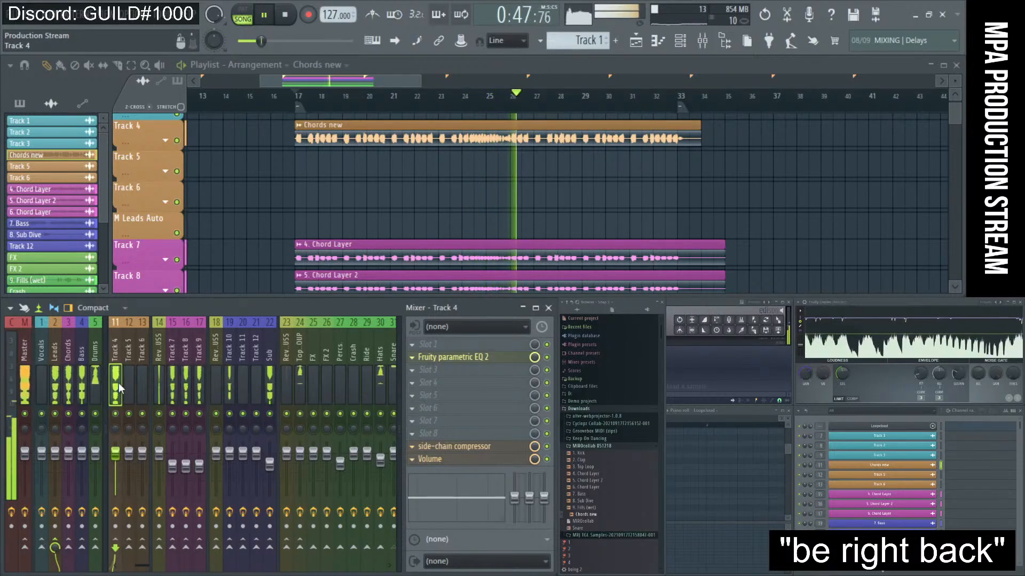
scroll(127, 384, "up", 5)
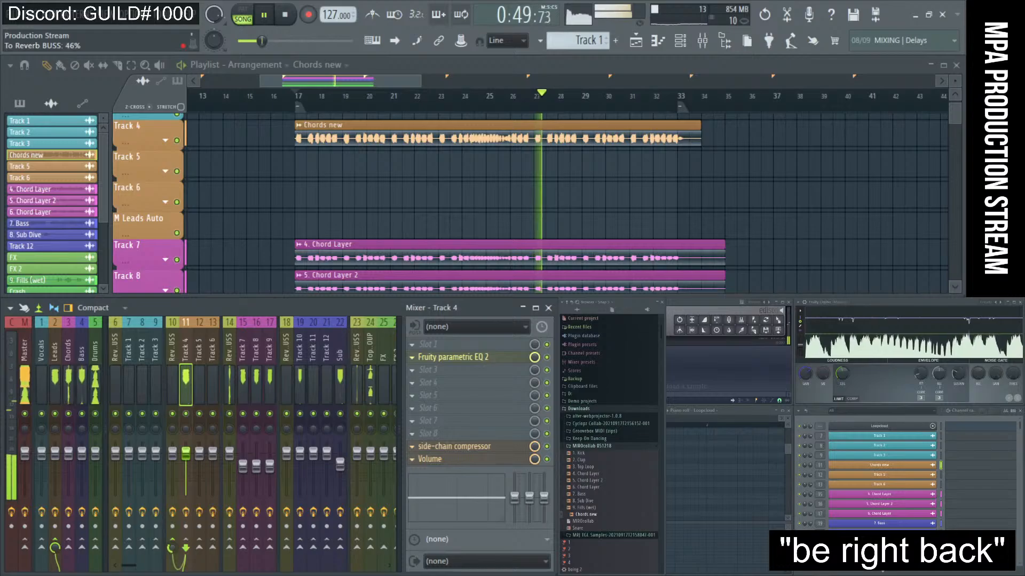
left_click_drag(175, 550, 175, 543)
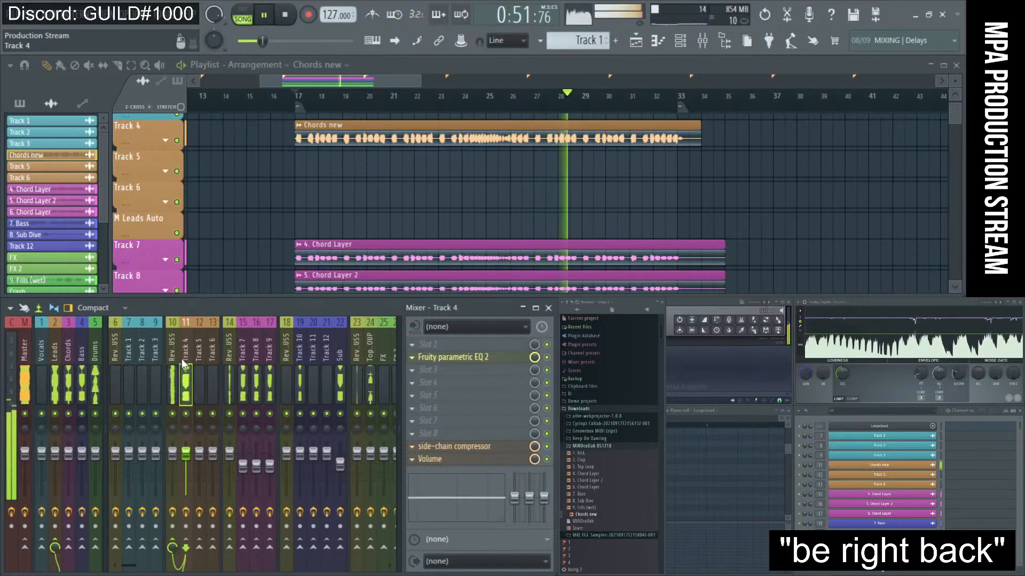
- In the leads Reverb BUSS's side-chain compressor, lower the threshold to about -28.2 dB and raise the ratio
left_click(171, 534)
left_click(459, 446)
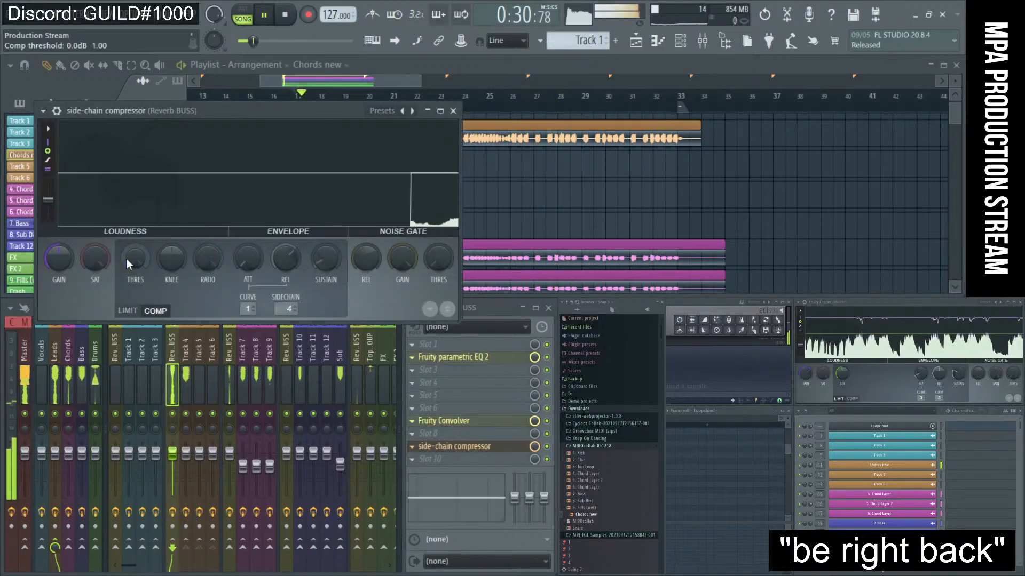
left_click_drag(128, 260, 130, 256)
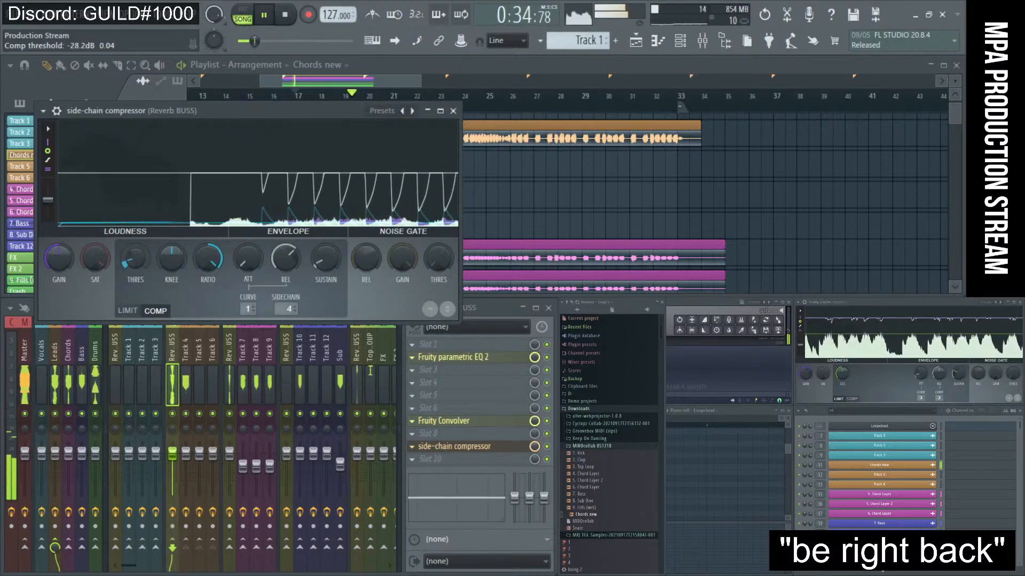
left_click(453, 111)
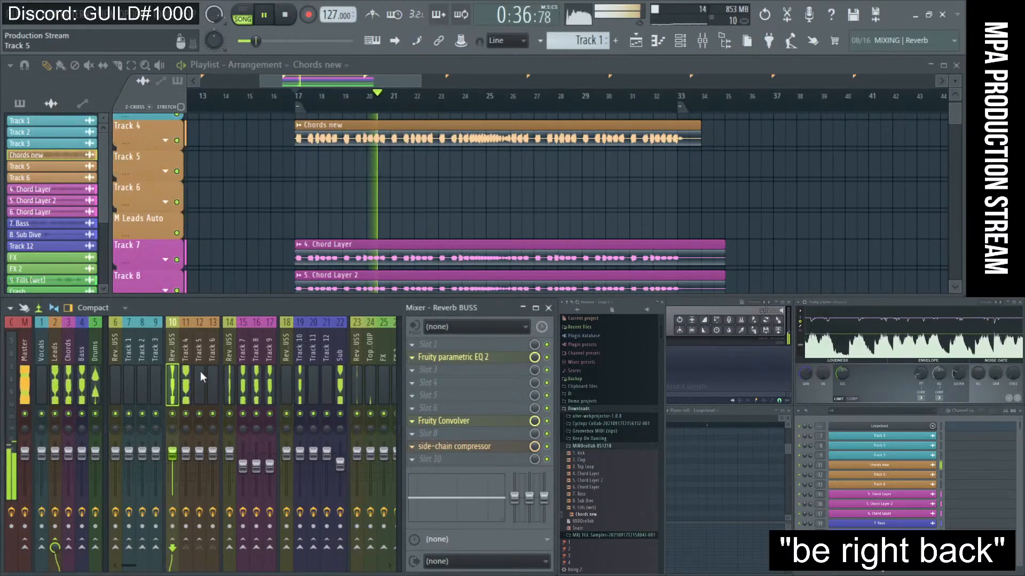
- Fine-tune Track 4's send to the leads Reverb BUSS around 75% and replay the drop
left_click(185, 382)
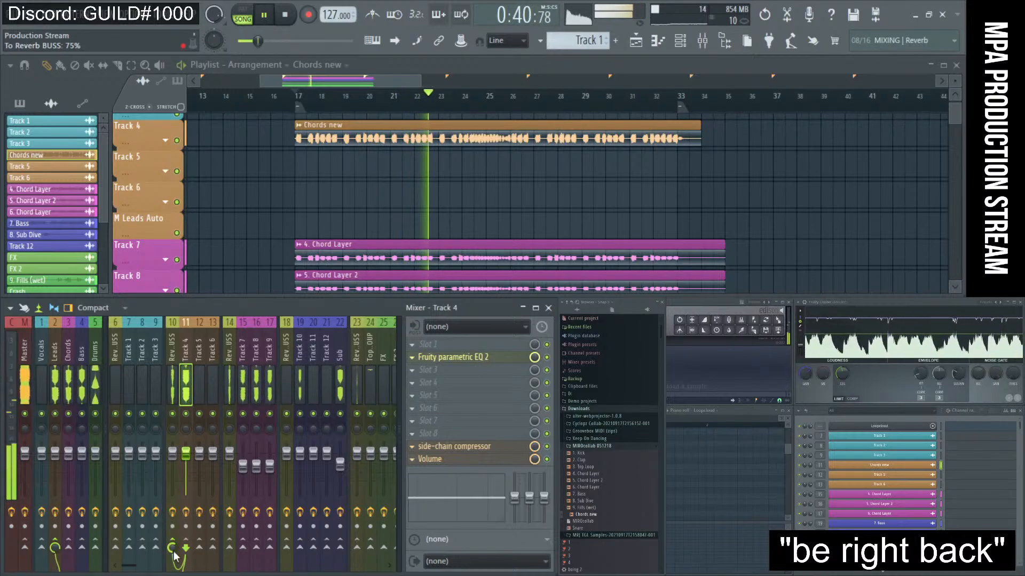
left_click_drag(173, 552, 173, 547)
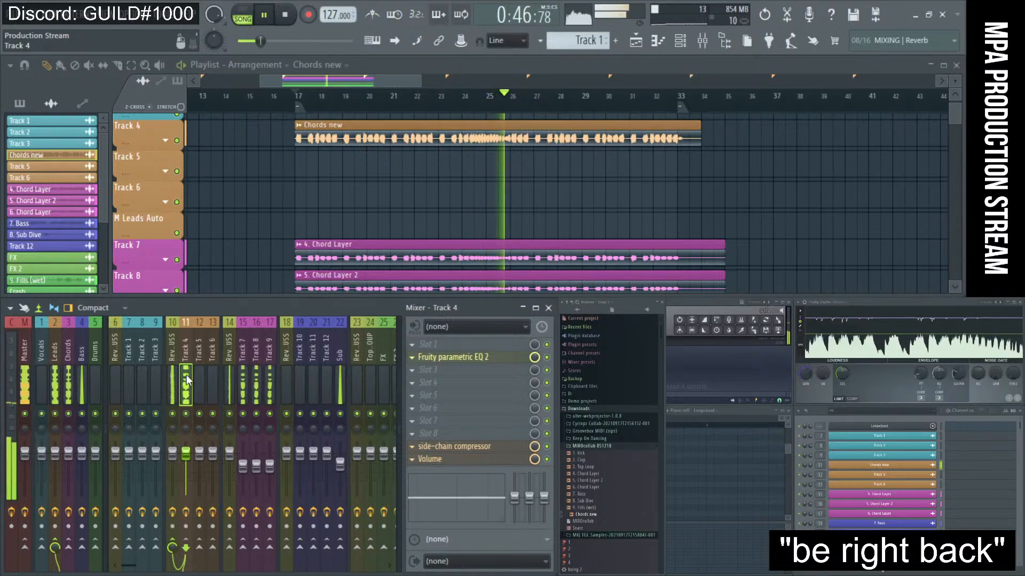
key("space")
- Adjust the threshold of Track 4's side-chain compressor around -26.5 dB and compare the drop with Track 4 muted and unmuted
left_click(484, 447)
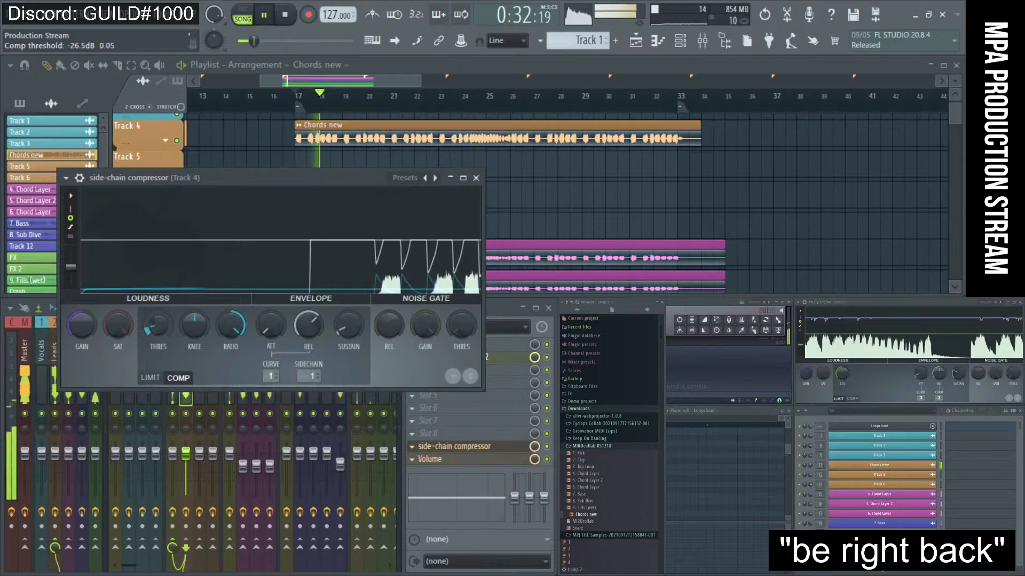
left_click_drag(159, 320, 159, 323)
left_click(476, 178)
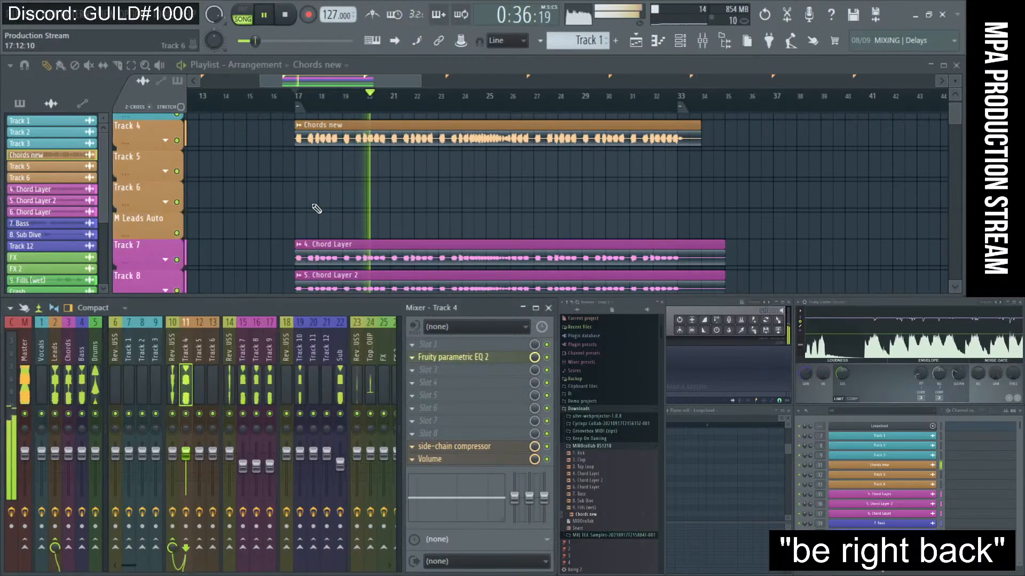
left_click(187, 415)
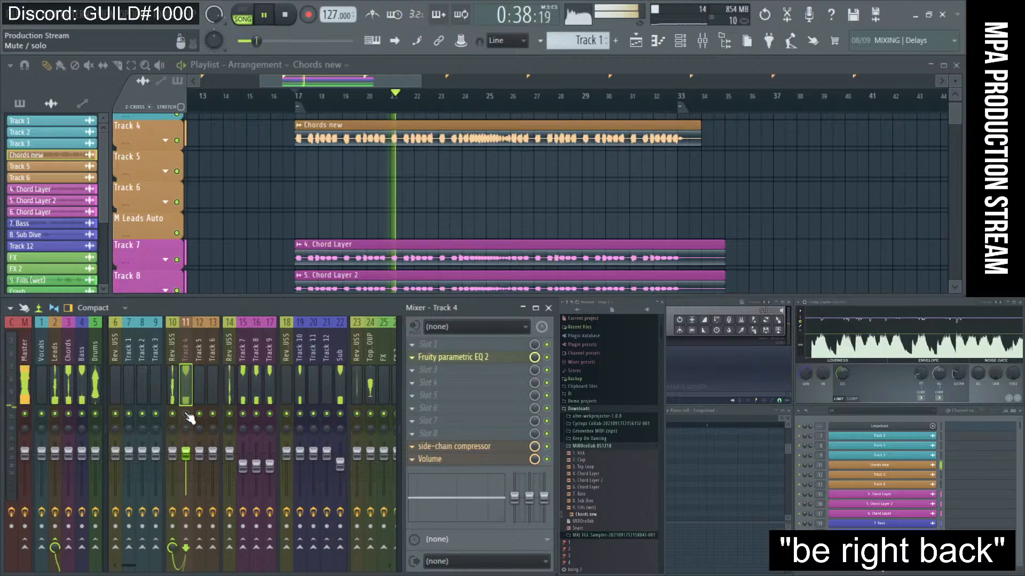
left_click(187, 414)
- In Track 4's Fruity parametric EQ 2, make band 2 a band stop and move it up in frequency during playback
left_click(453, 357)
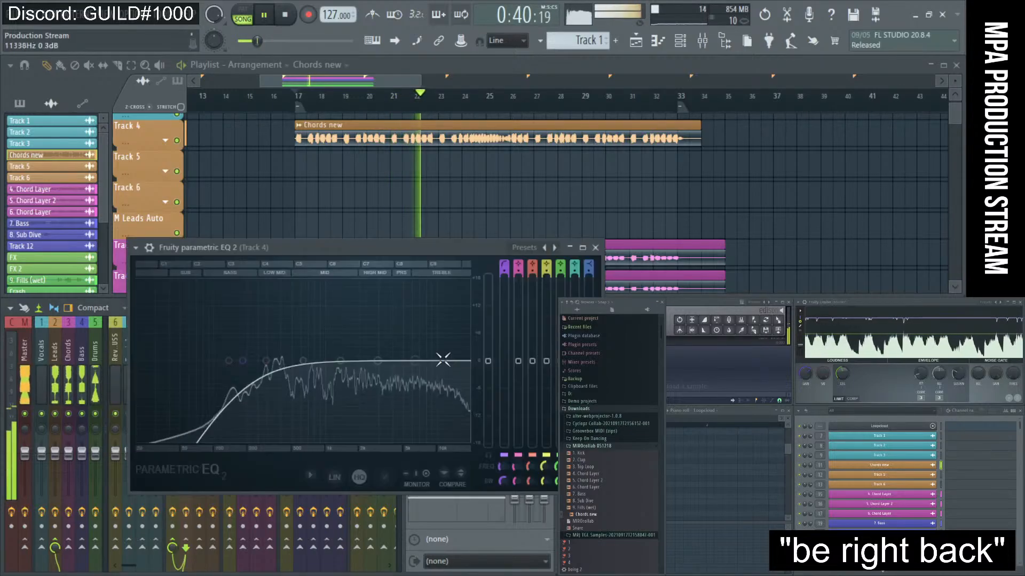
right_click(230, 364)
mouse_move(245, 397)
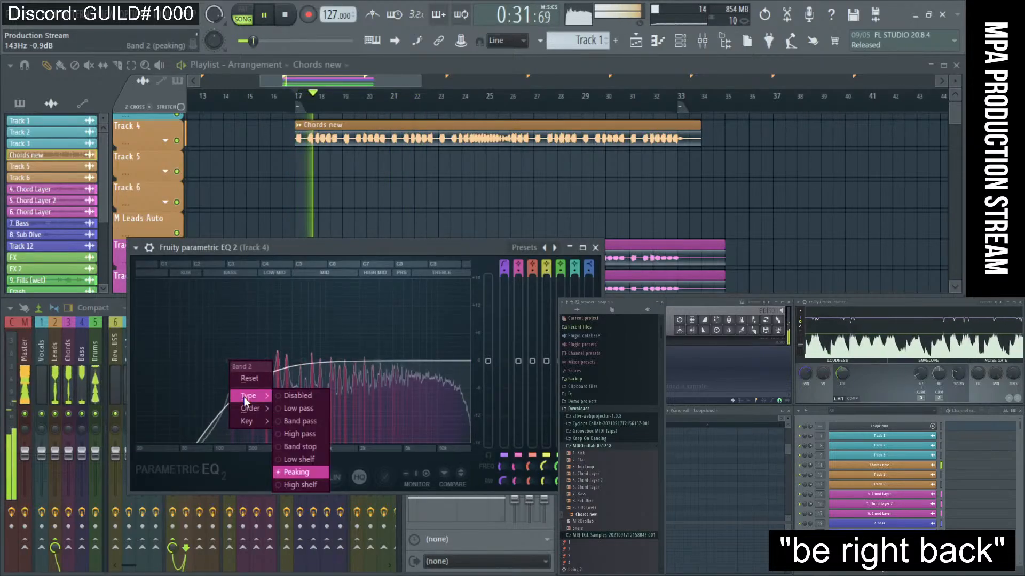
left_click(312, 446)
key("space")
key("space")
left_click_drag(230, 367, 301, 395)
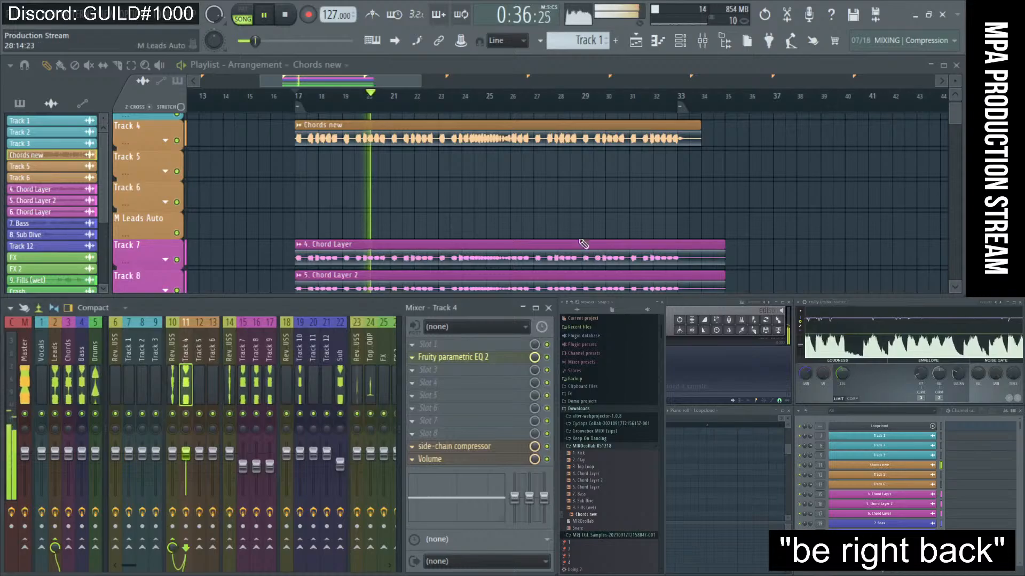
left_click(595, 248)
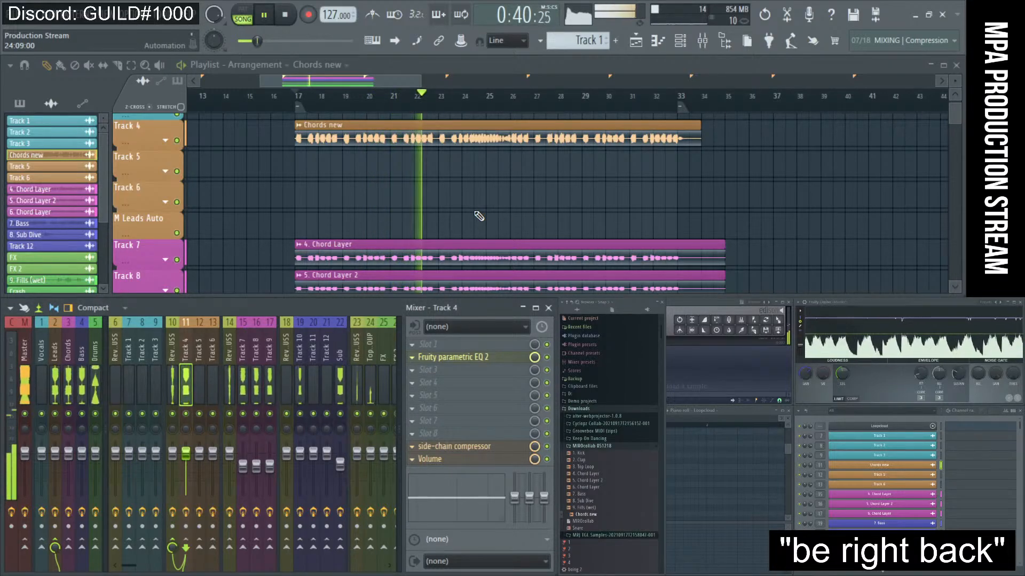
- Listen to the drop while checking the Hats mixer channel and the clip arrangement, and stop playback
scroll(325, 369, "down", 3)
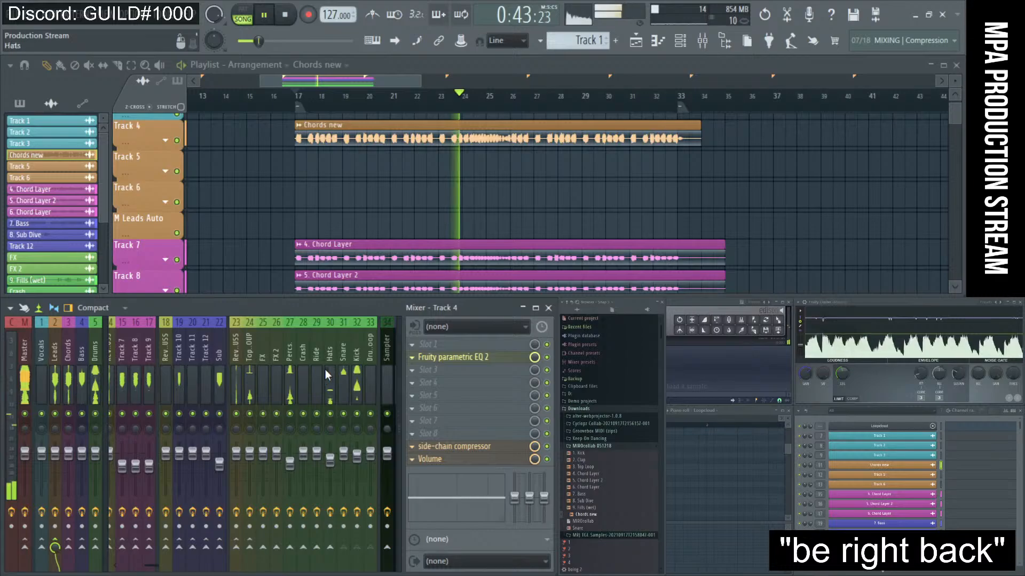
left_click(329, 367)
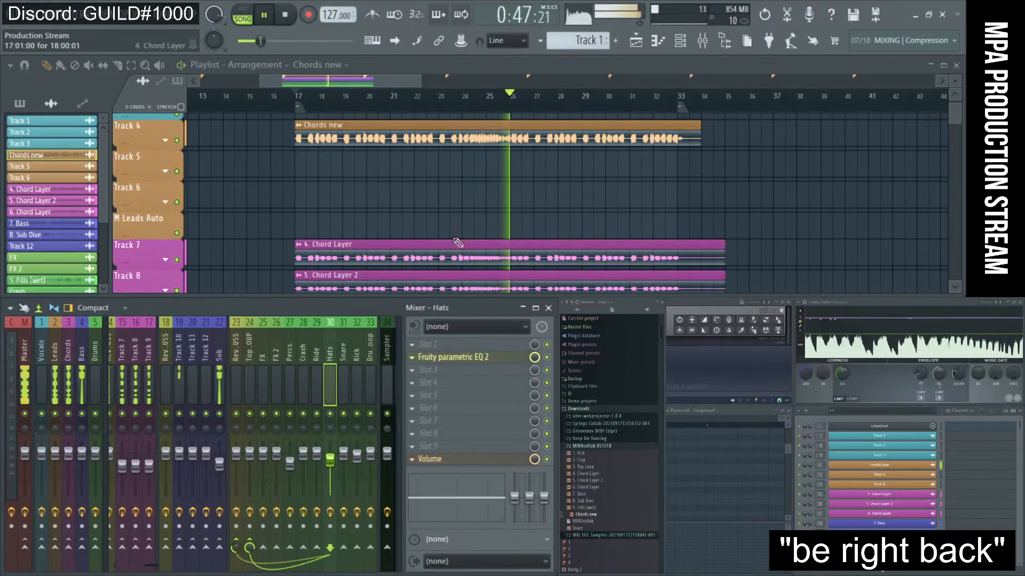
scroll(462, 235, "down", 4)
scroll(466, 226, "down", 3)
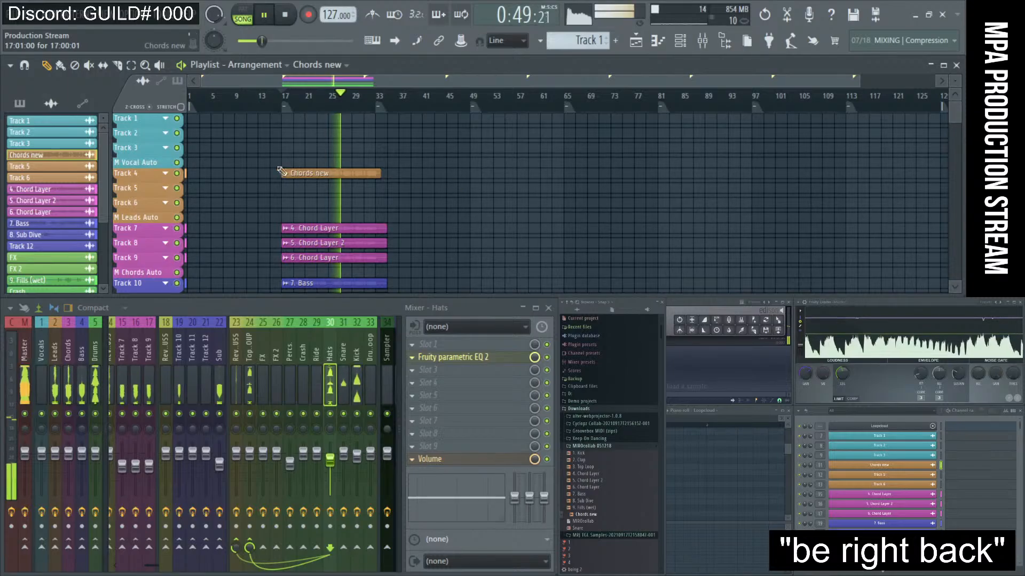
scroll(299, 172, "up", 6)
key("space")
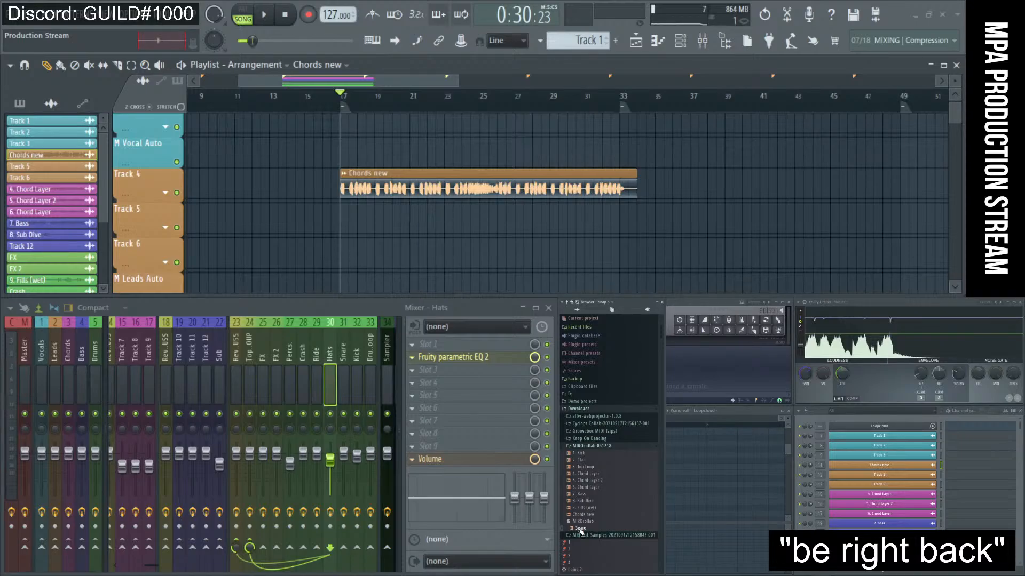
scroll(881, 469, "down", 4)
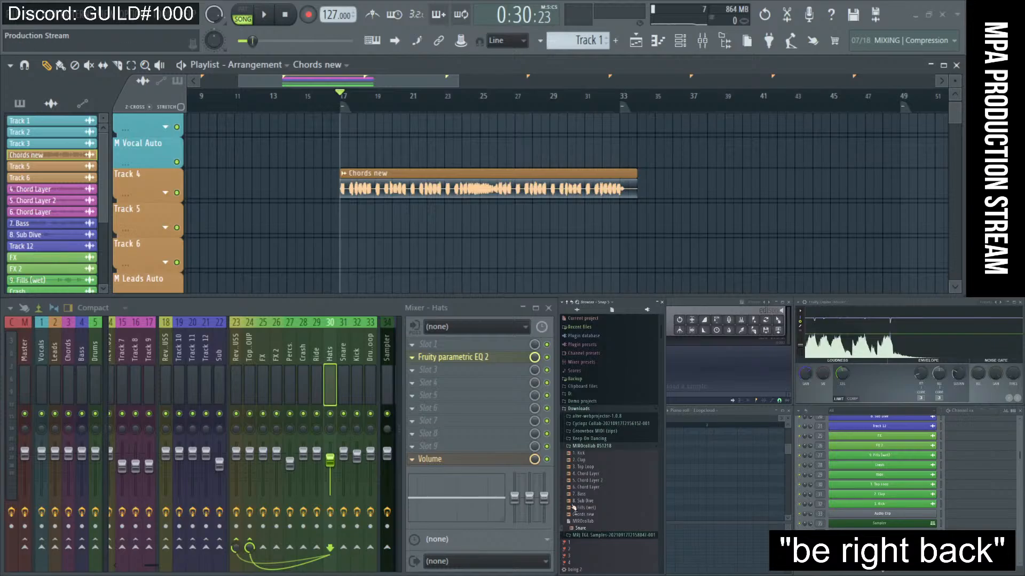
left_click_drag(588, 533, 886, 502)
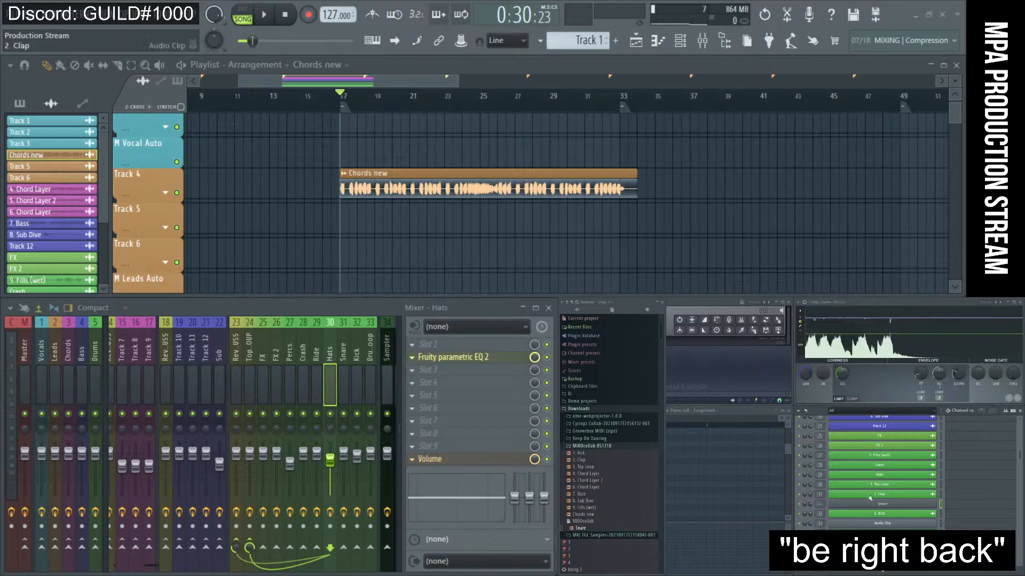
scroll(374, 235, "down", 6)
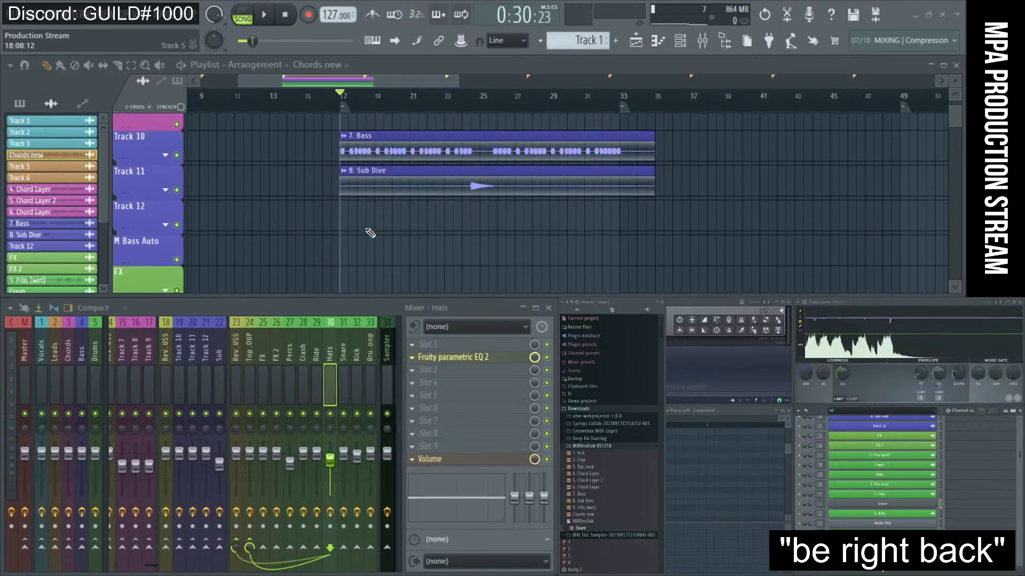
right_click(927, 504)
left_click(911, 557)
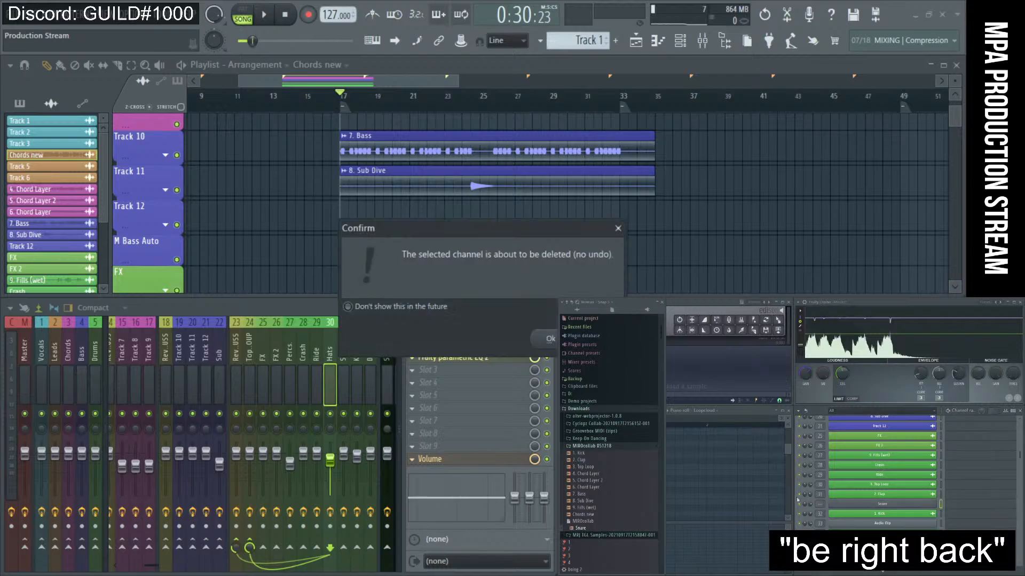
key("Return")
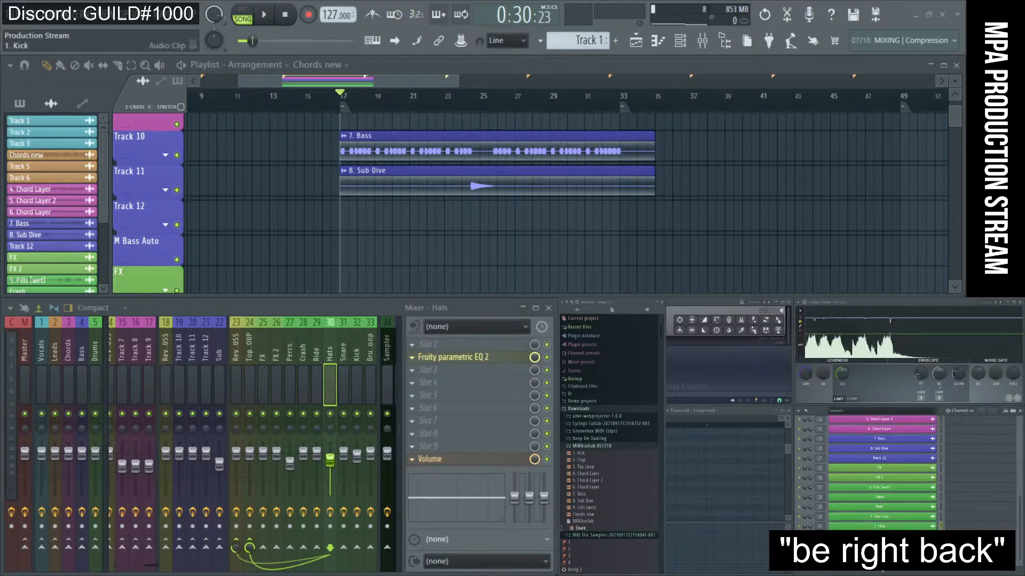
- Load the Snare stem from the browser into the empty Audio Clip channel routed to Drum Loop
left_click(864, 545)
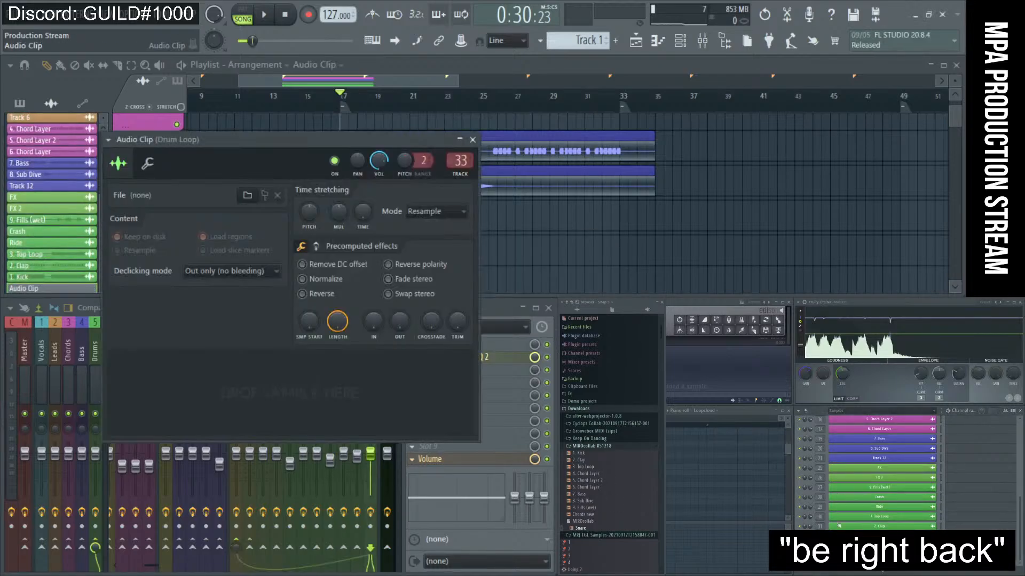
left_click_drag(580, 528, 300, 396)
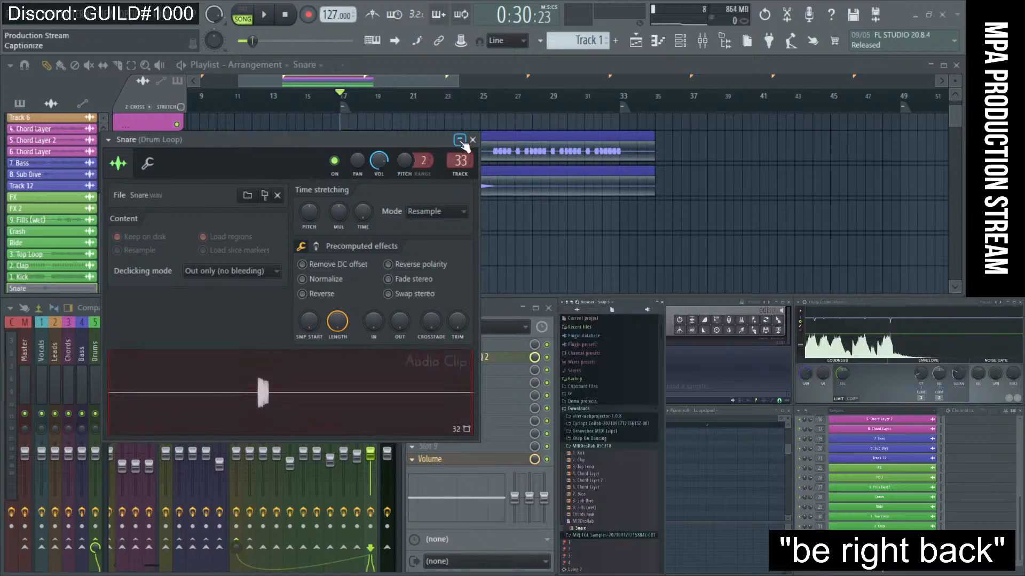
left_click(472, 140)
- Place the Snare clip at bar 17 on the M Drums Auto playlist track
scroll(354, 213, "down", 8)
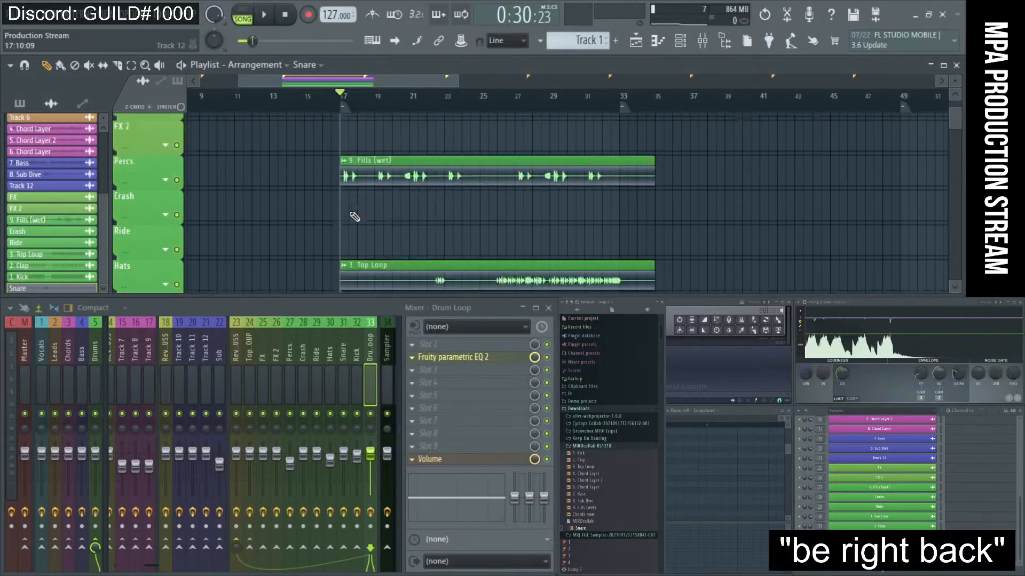
left_click(357, 200)
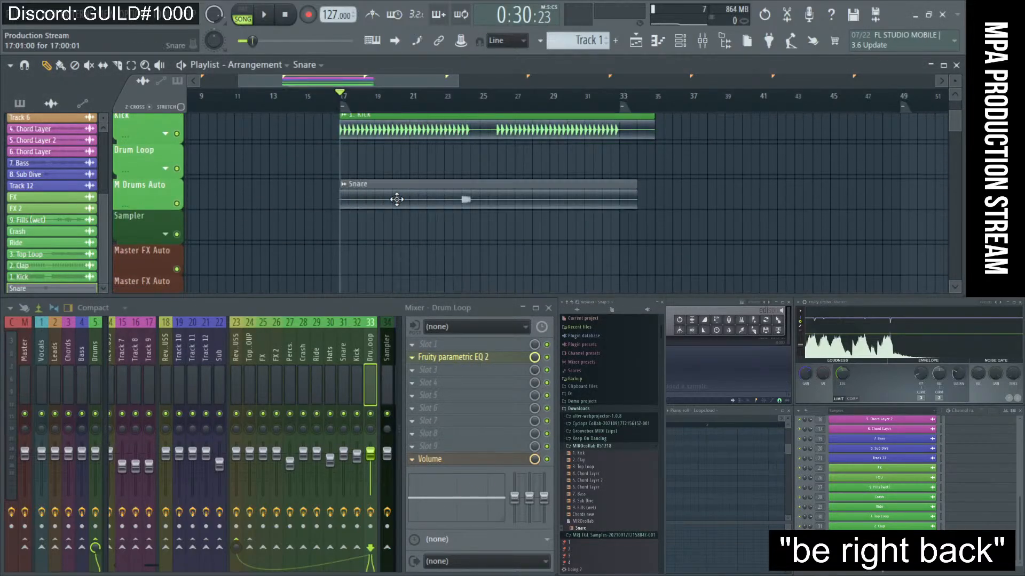
scroll(396, 199, "up", 3)
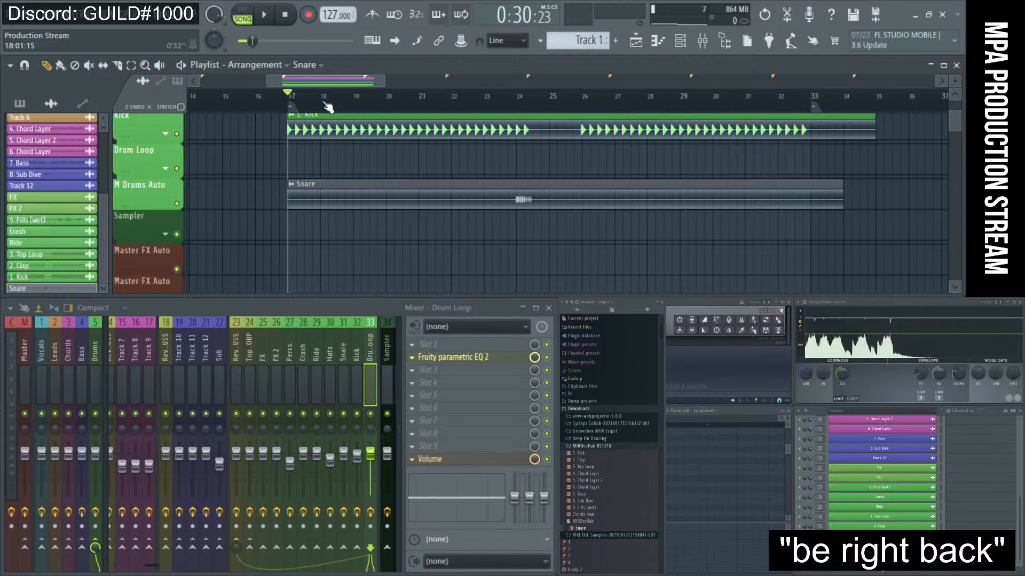
- Play the drop from about bar 23 and examine the snare fill against the Kick clip around bar 24
key("space")
left_click(487, 100)
scroll(526, 218, "up", 4)
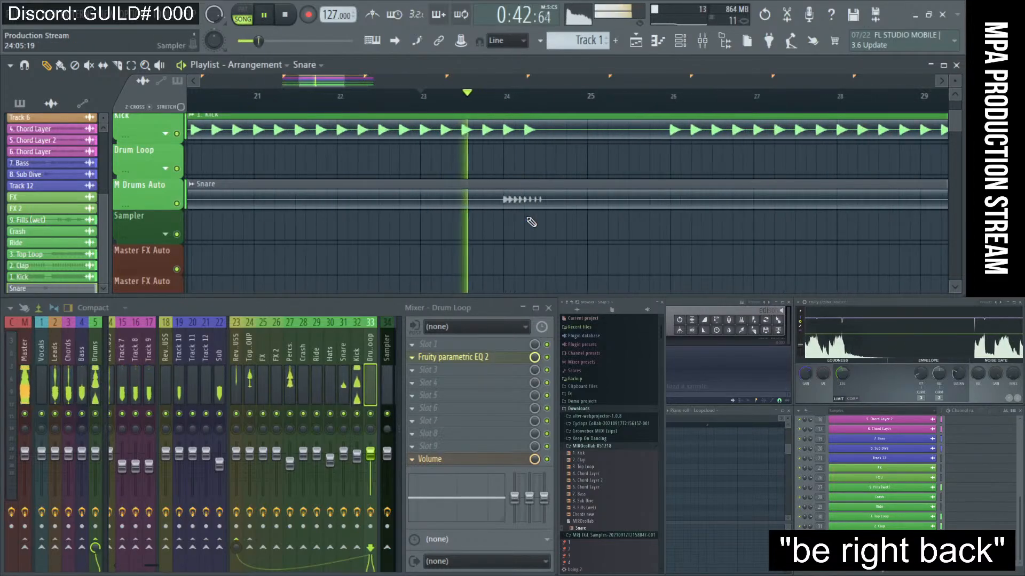
scroll(531, 222, "up", 4)
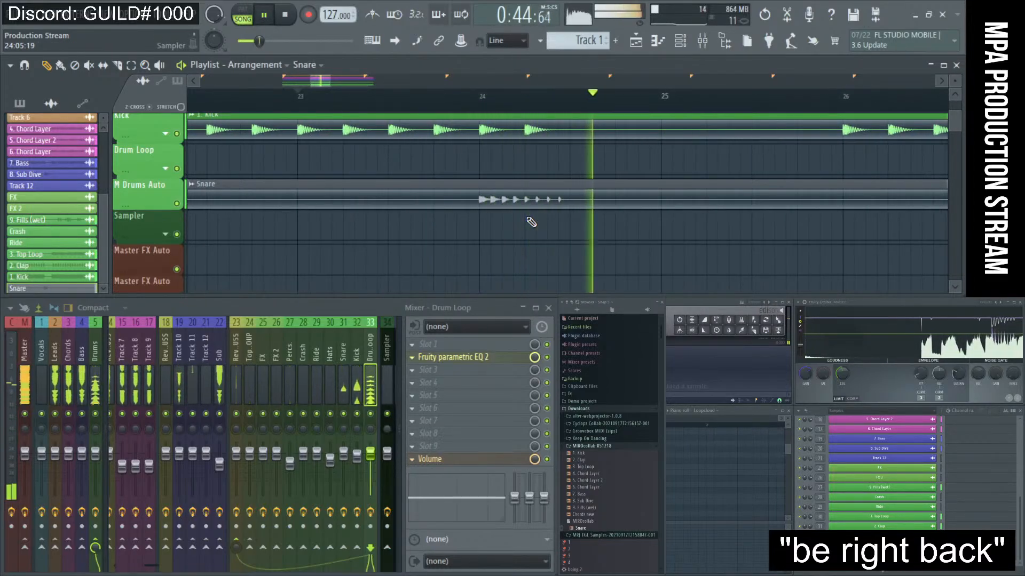
scroll(531, 222, "down", 4)
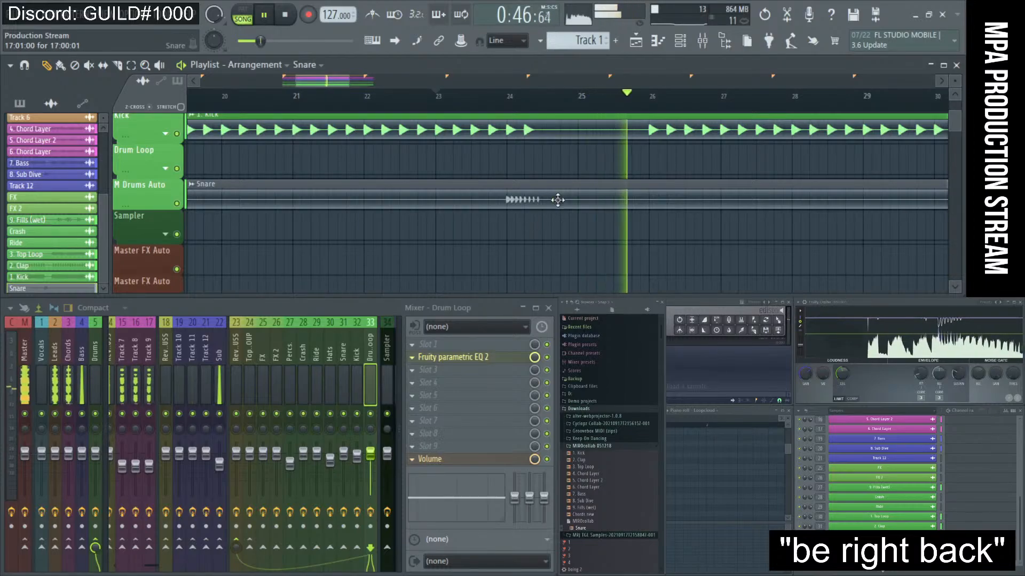
scroll(542, 167, "up", 4)
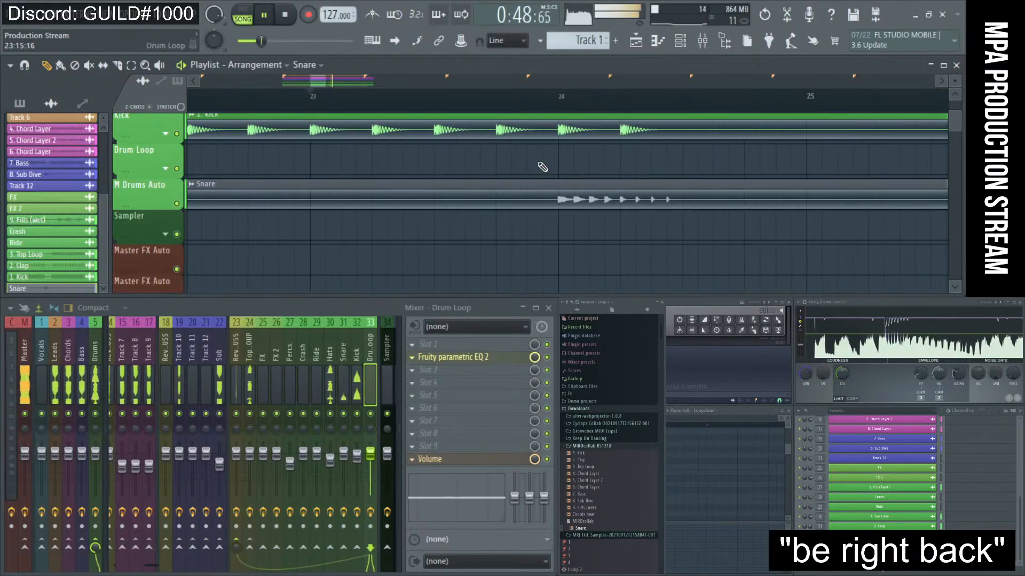
- Slice the Kick clip at bar 24 and just after the snare fill, and delete the piece between the cuts
key("space")
key("space")
key("c")
key("KP_Multiply")
key("space")
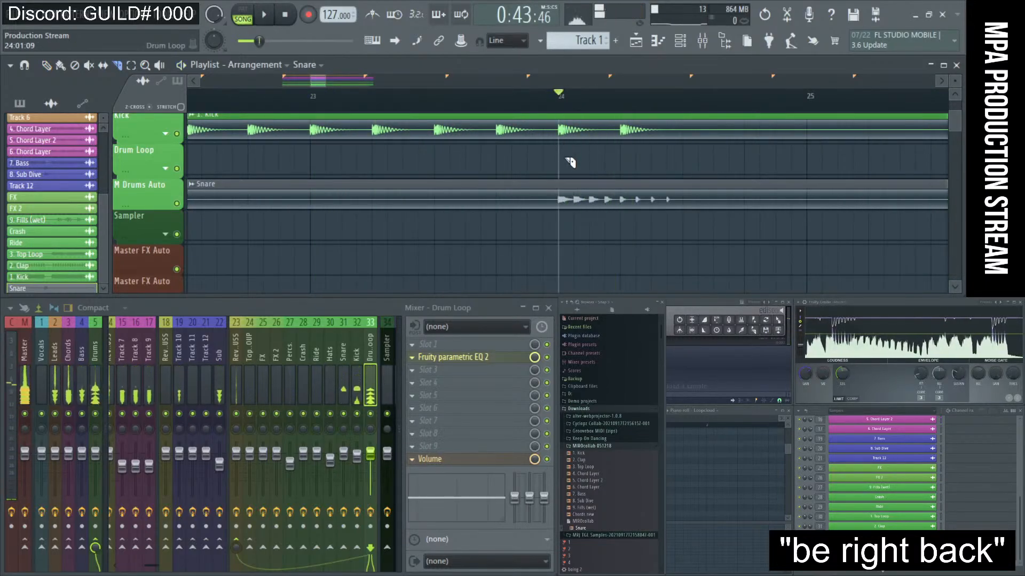
left_click_drag(698, 119, 697, 161)
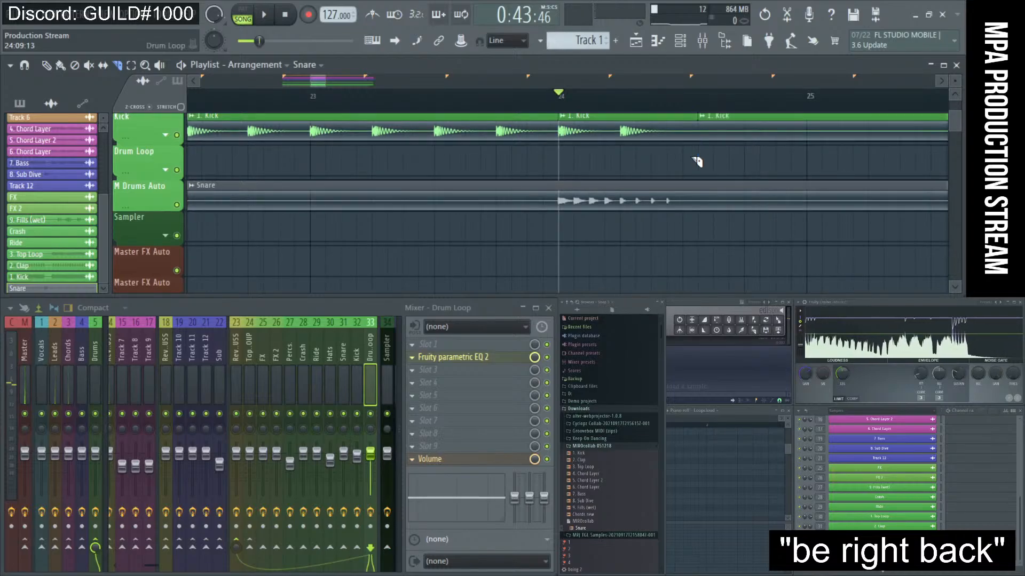
right_click(663, 136)
- Lower the Drum Loop mixer channel's level and set its send to Reverb BUSS to 52% while replaying the snare fill
key("space")
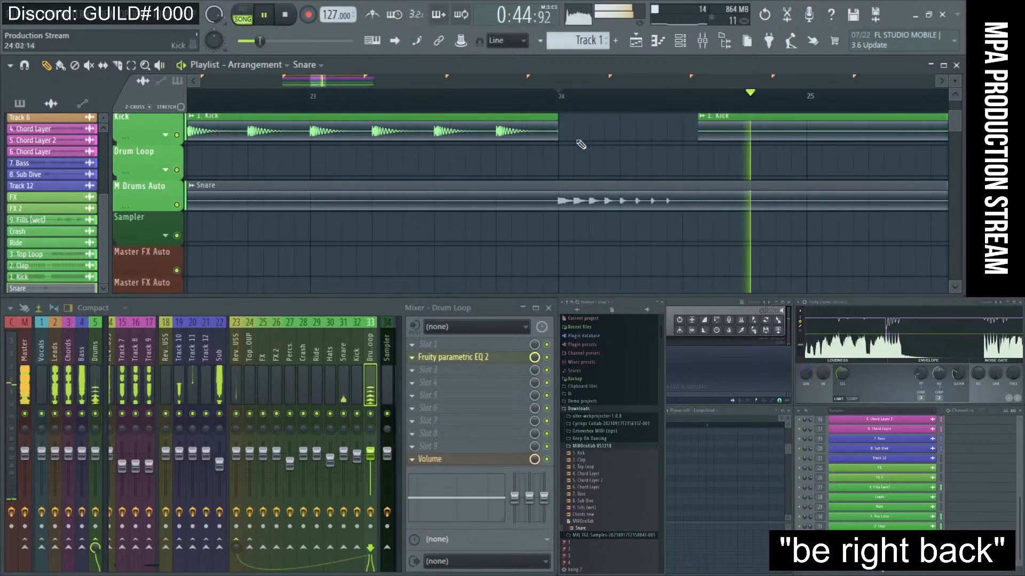
scroll(572, 161, "down", 5)
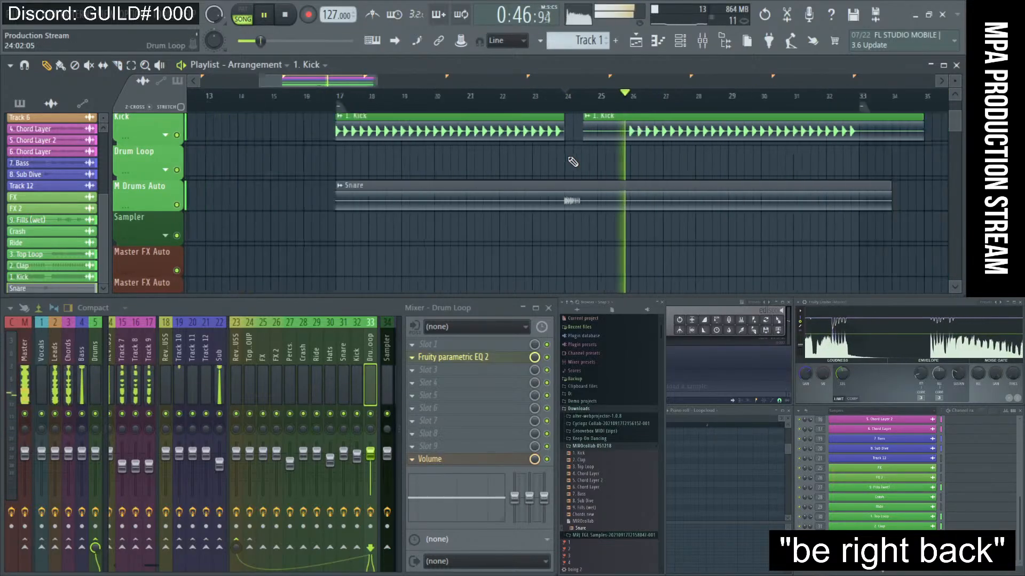
key("space")
key("space")
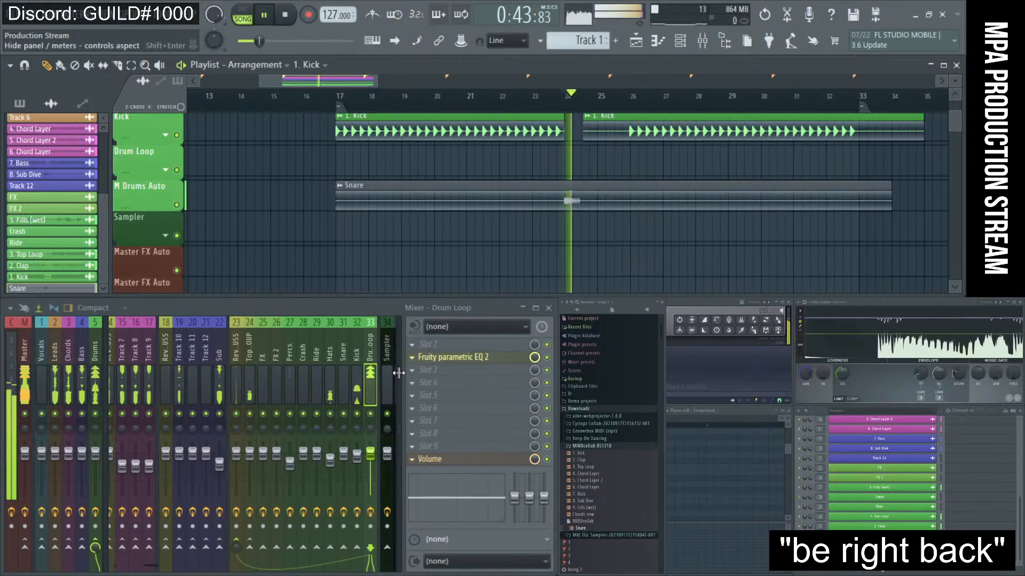
key("space")
key("space")
left_click_drag(371, 454, 371, 465)
key("space")
key("space")
key("space")
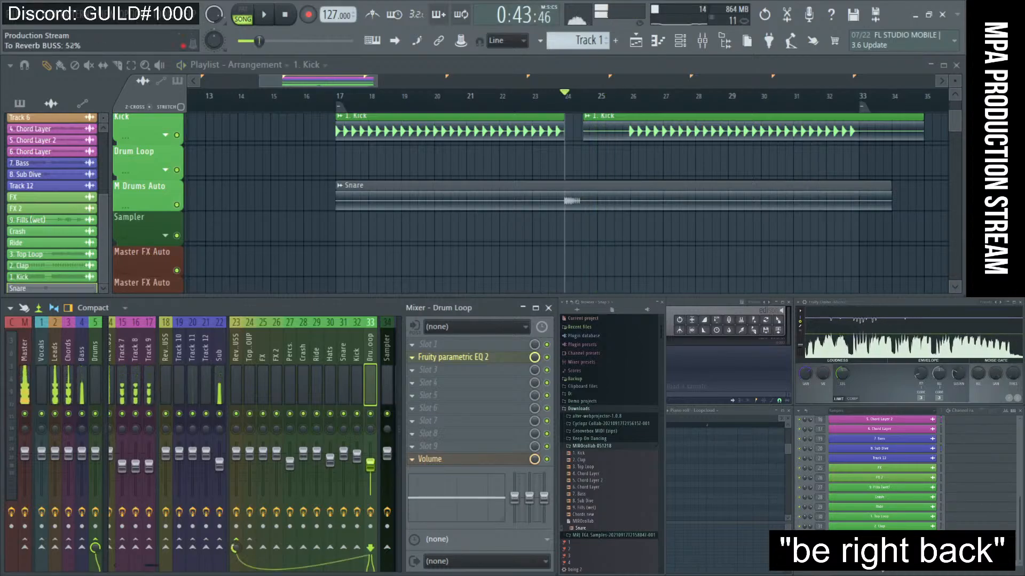
key("space")
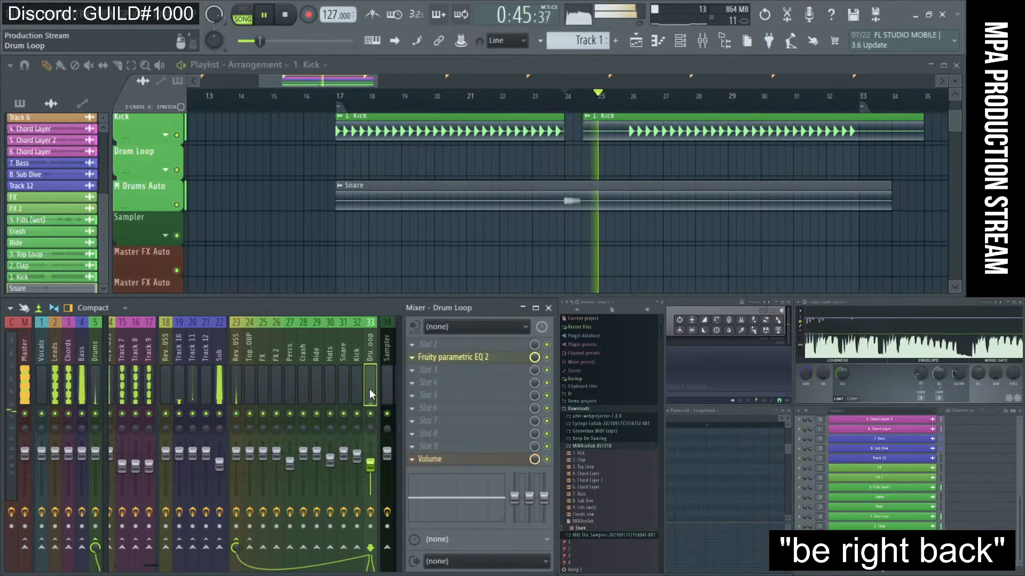
- In the Ducking mixer channel's Frequency Splitter, lower the low/high crossover frequency to about 303.5 Hz during playback
left_click(396, 389)
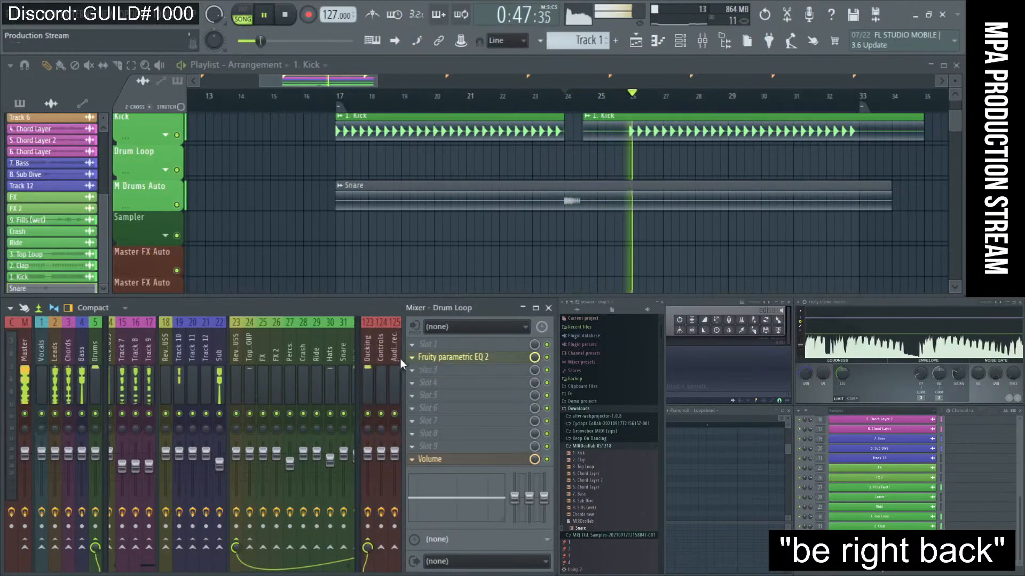
scroll(336, 380, "right", 5)
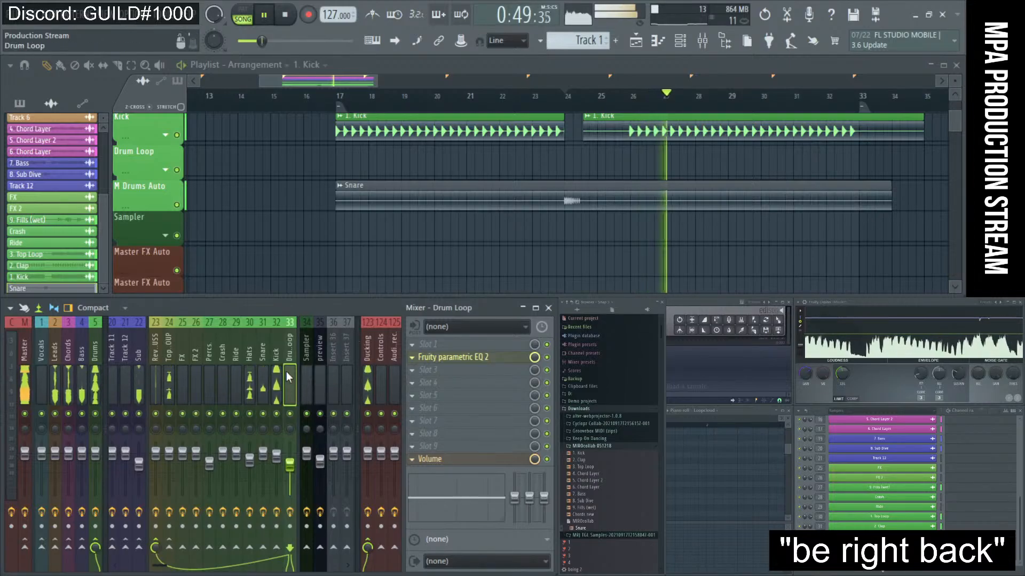
key("space")
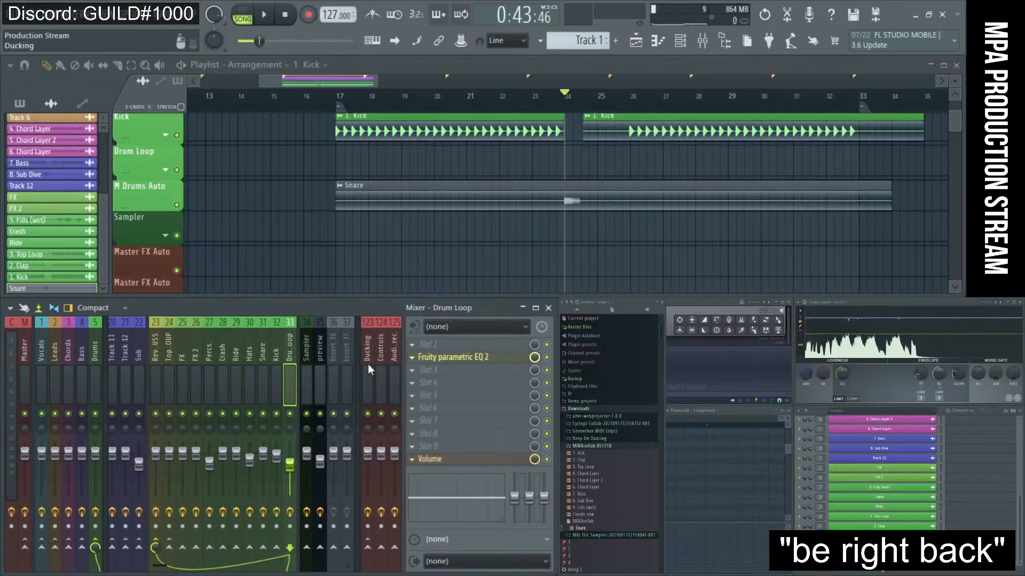
left_click(367, 373)
key("space")
left_click(458, 382)
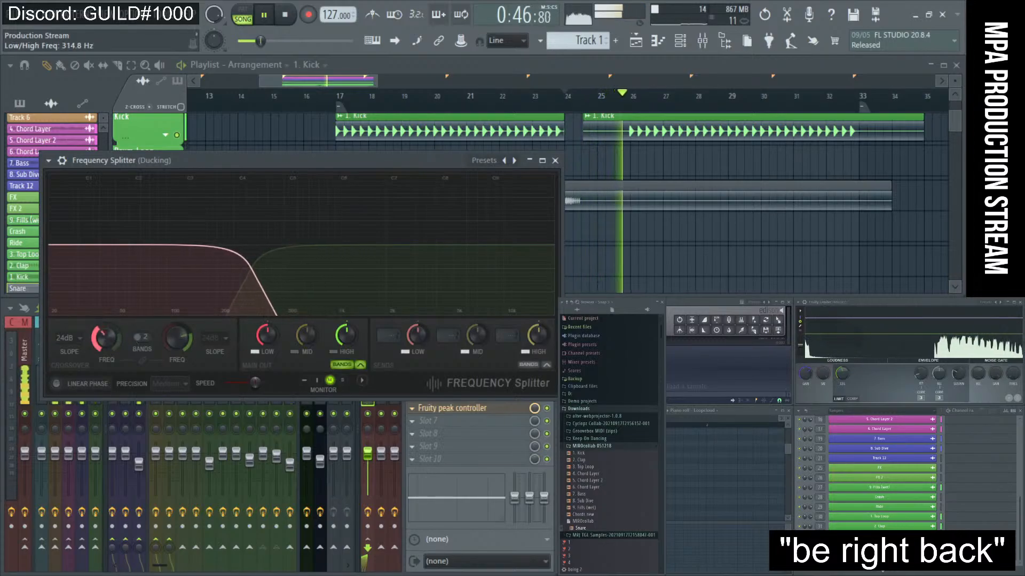
left_click_drag(107, 338, 106, 356)
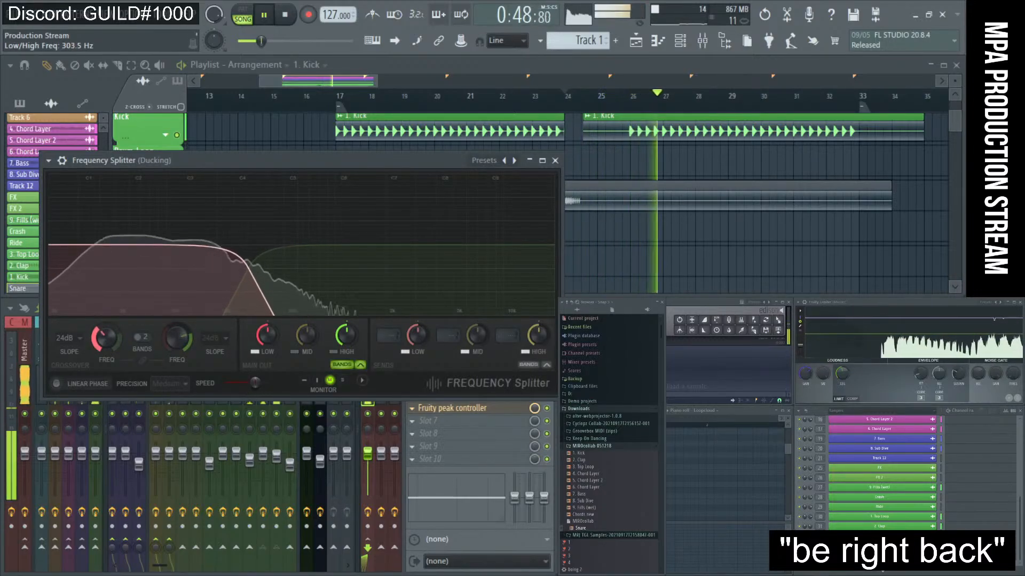
key("Escape")
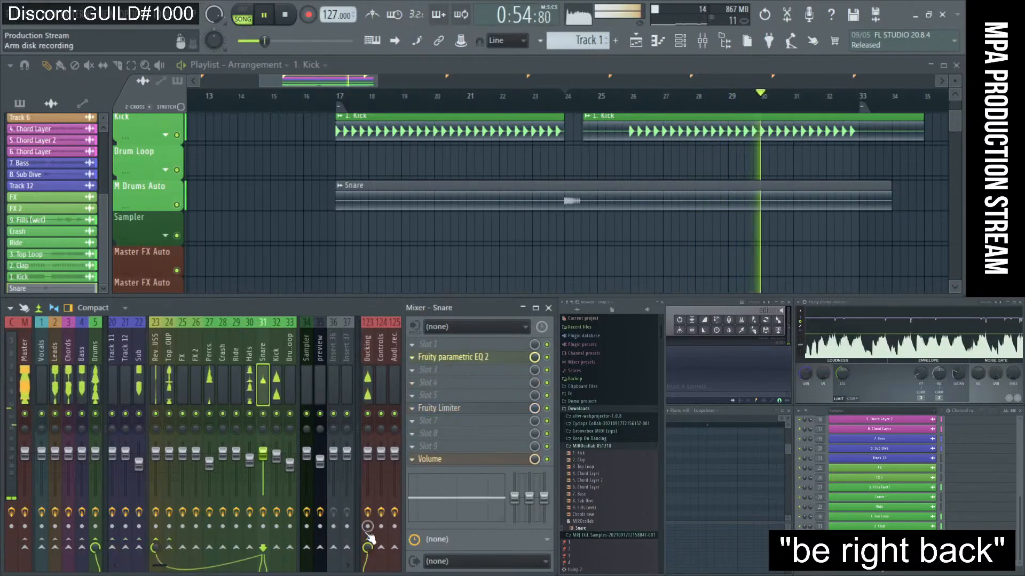
- Check the Kick mixer channel, the other mixer channels and the whole arrangement while the drop plays
left_click(275, 376)
scroll(258, 358, "left", 5)
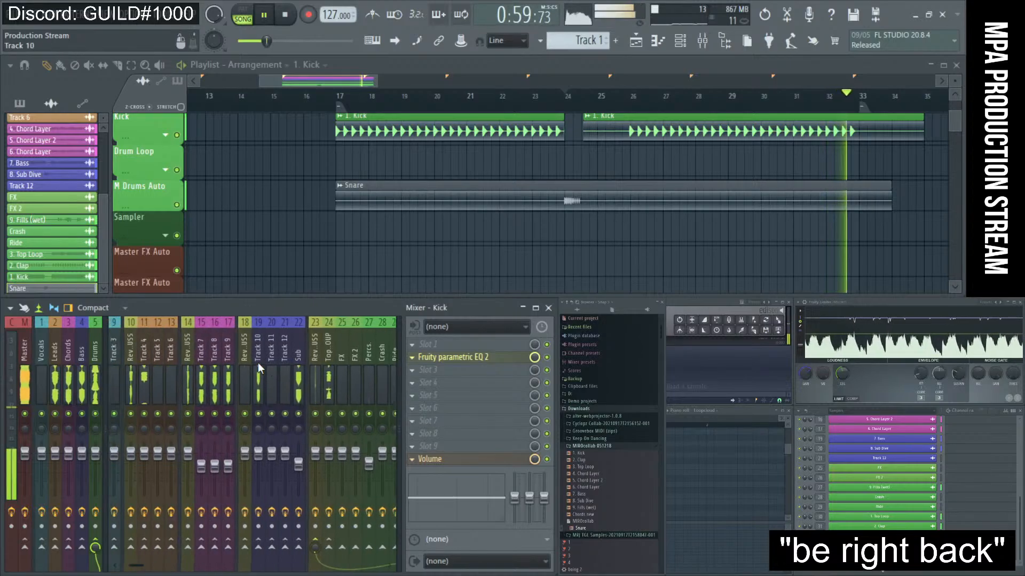
right_click(684, 174, "ctrl")
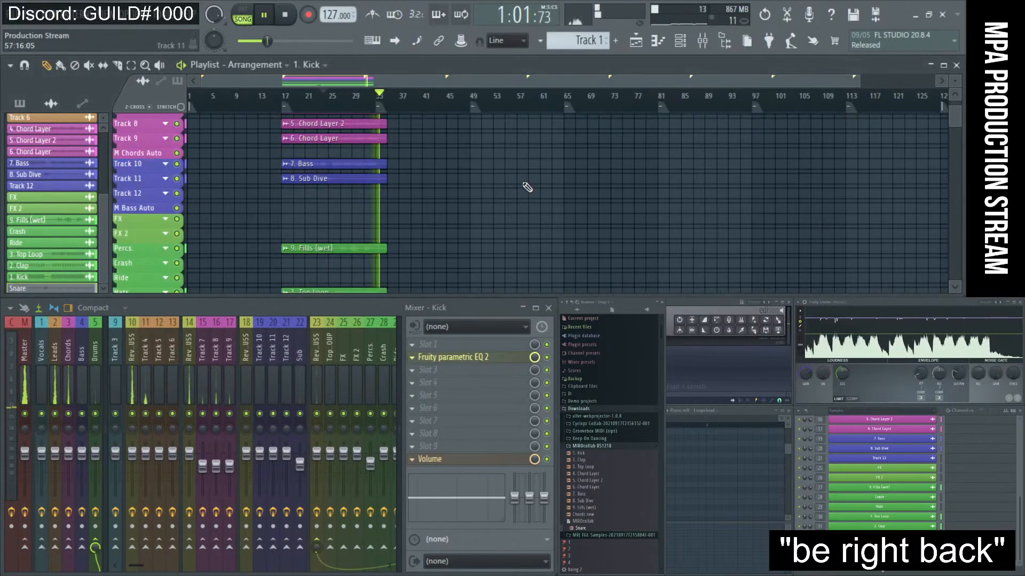
- Stop playback and save the project as MIRO starter in the Temporary projects folder
key("space")
scroll(526, 187, "up", 3)
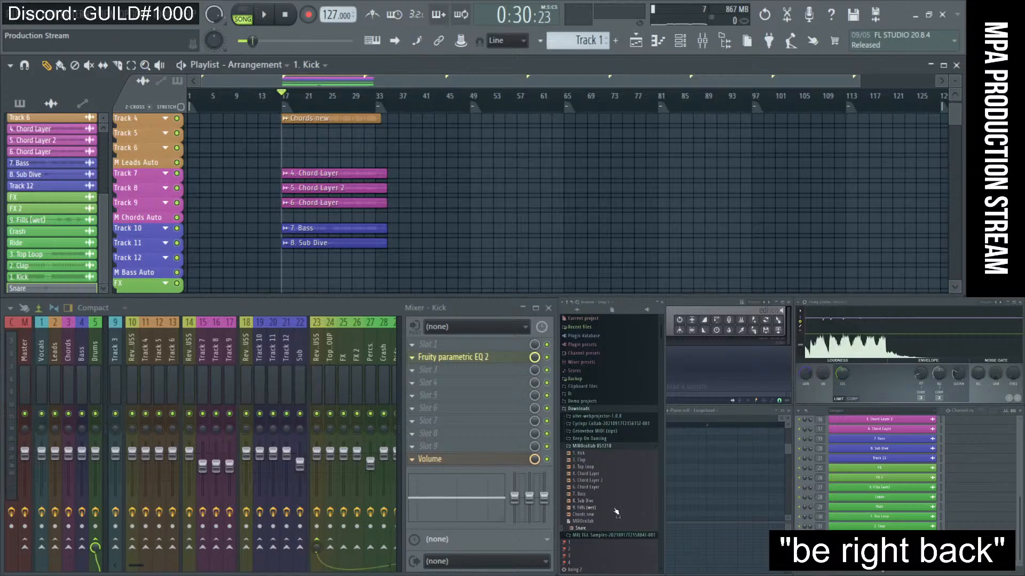
key("ctrl+s")
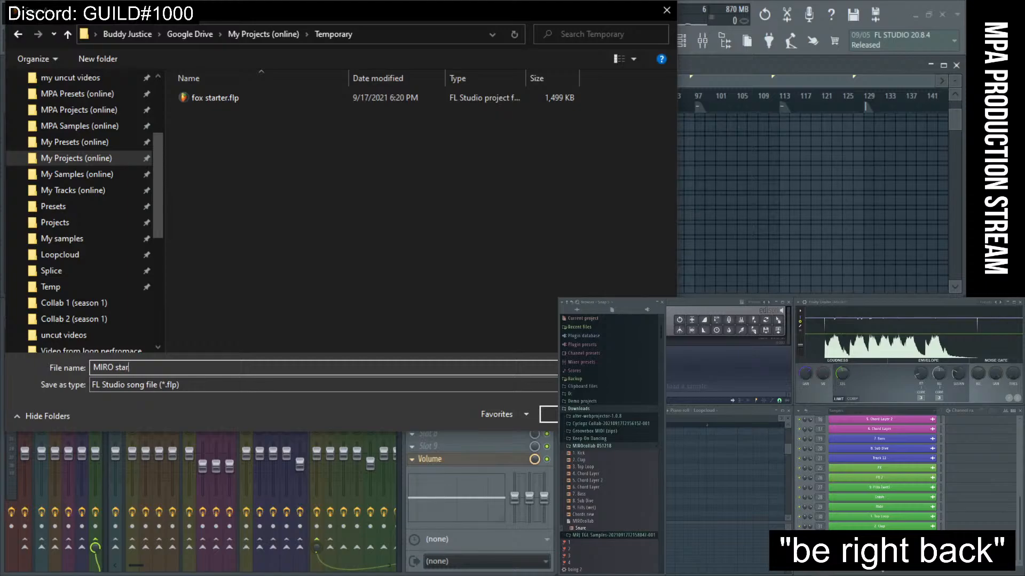
key("Return")
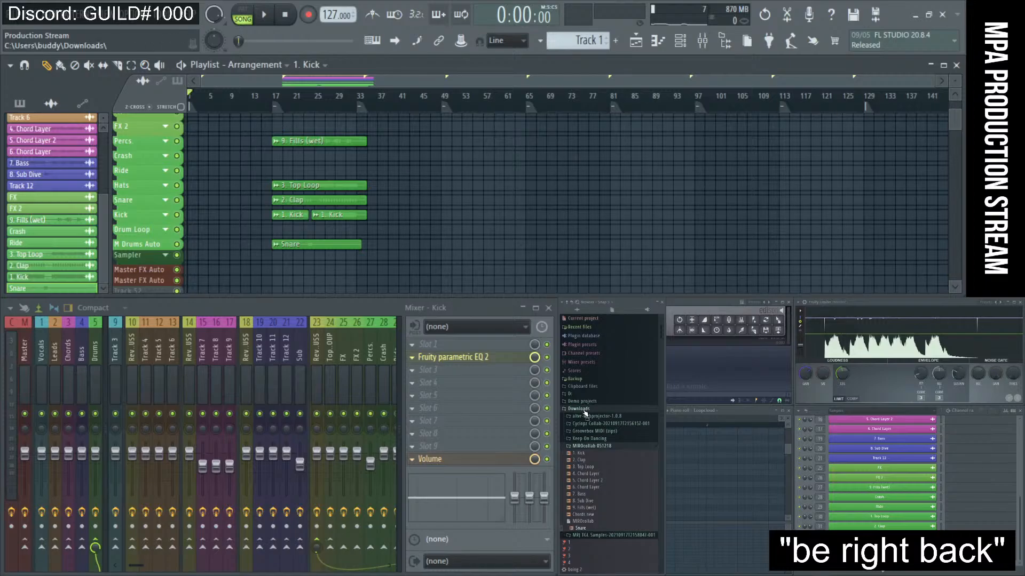
- Collapse the MIROcollab stems folder in the browser and expand the Cyclopz Collab folder down to its loop files
left_click(589, 449)
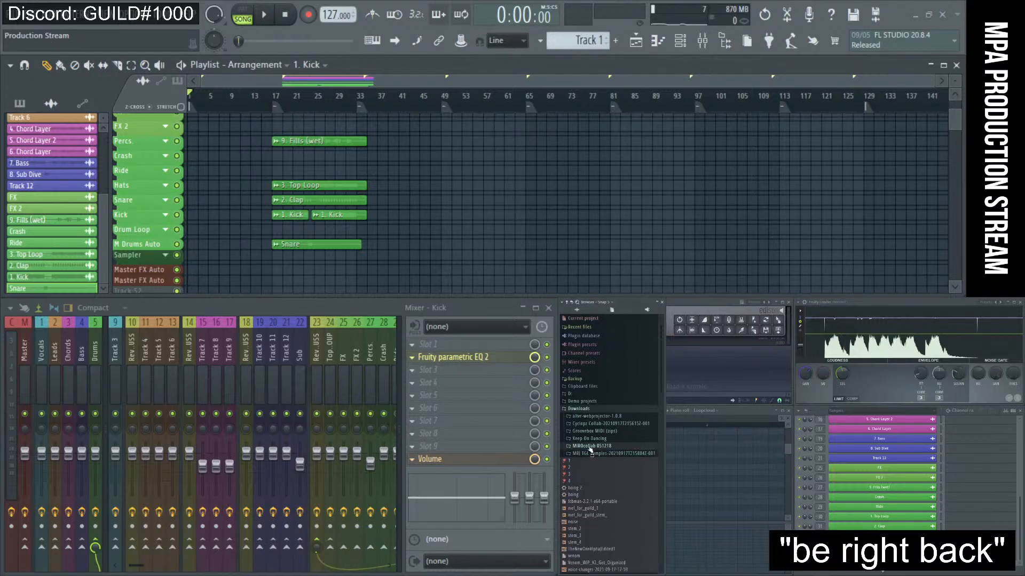
left_click(590, 447)
left_click(591, 448)
left_click(591, 426)
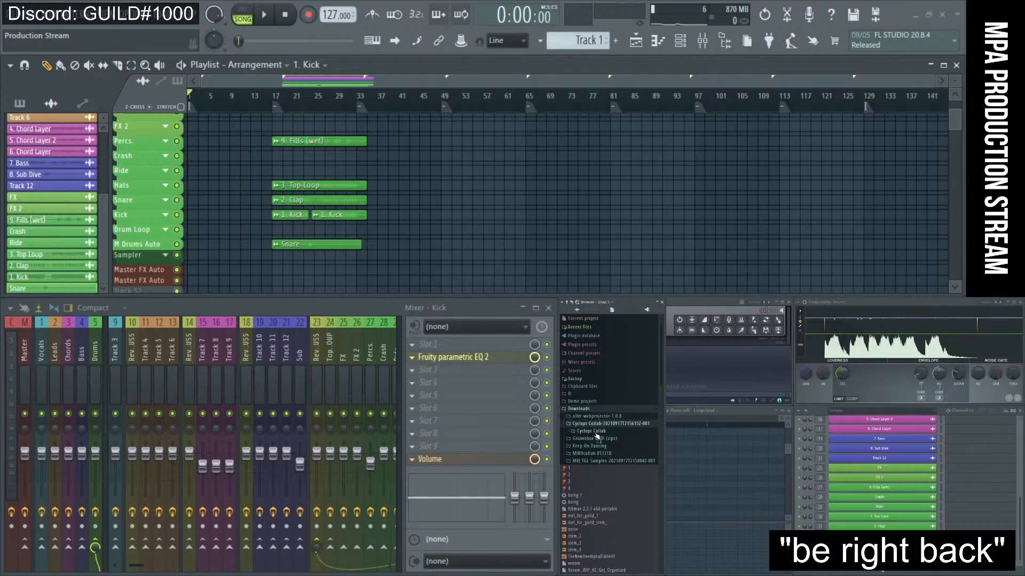
left_click(594, 433)
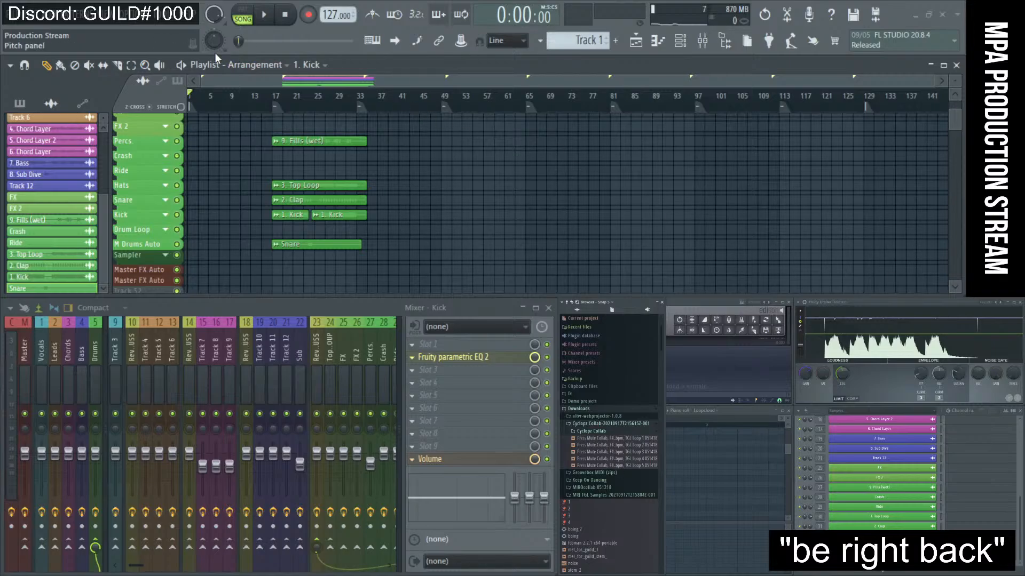
- Start a new project from the MPA Community Collab template and dismiss the project info
left_click(27, 24)
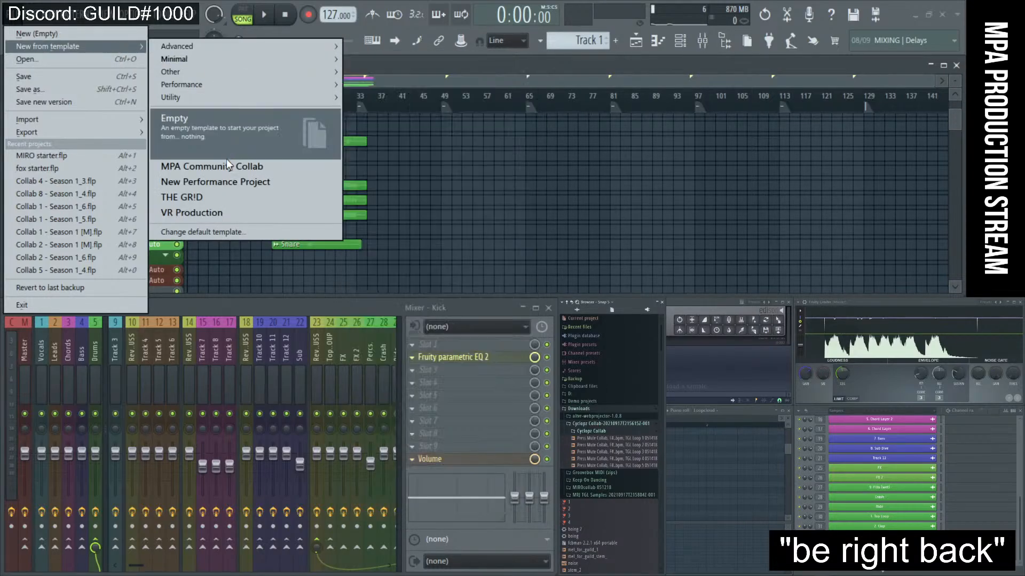
left_click(224, 131)
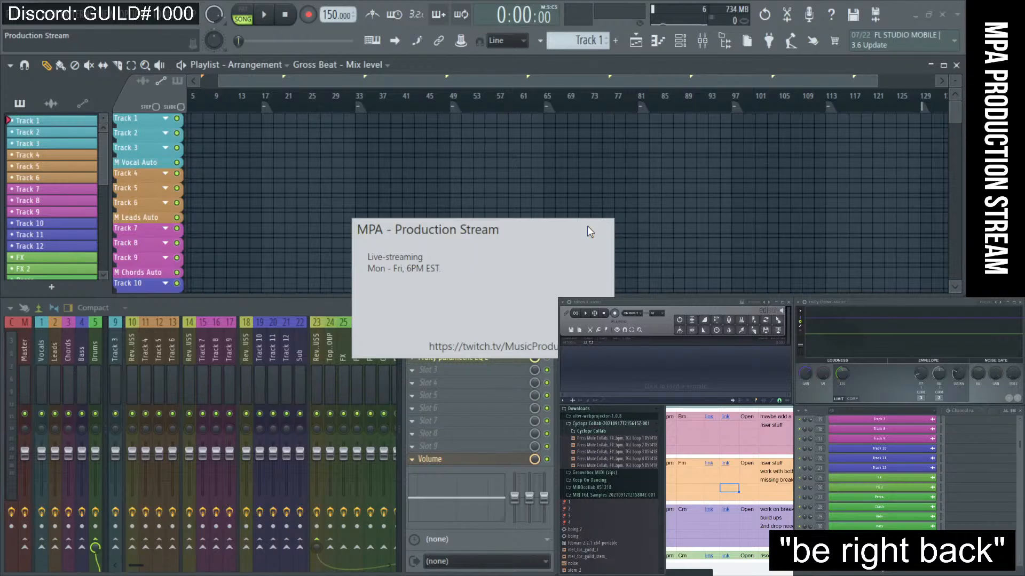
left_click(655, 45)
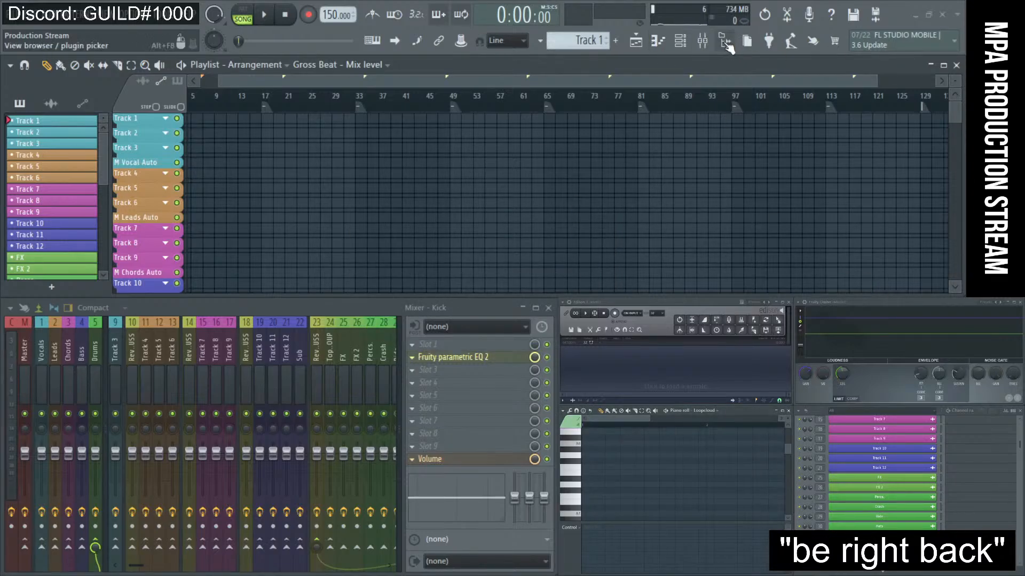
- Show and widen the file browser to read the loop names, and set the project tempo to 117 BPM
left_click(724, 41)
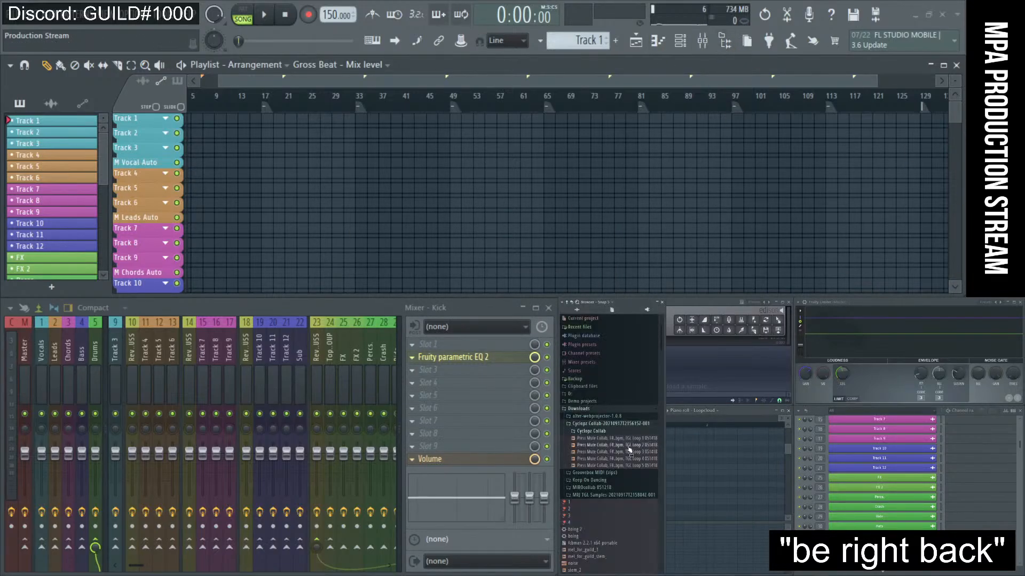
left_click_drag(664, 443, 689, 442)
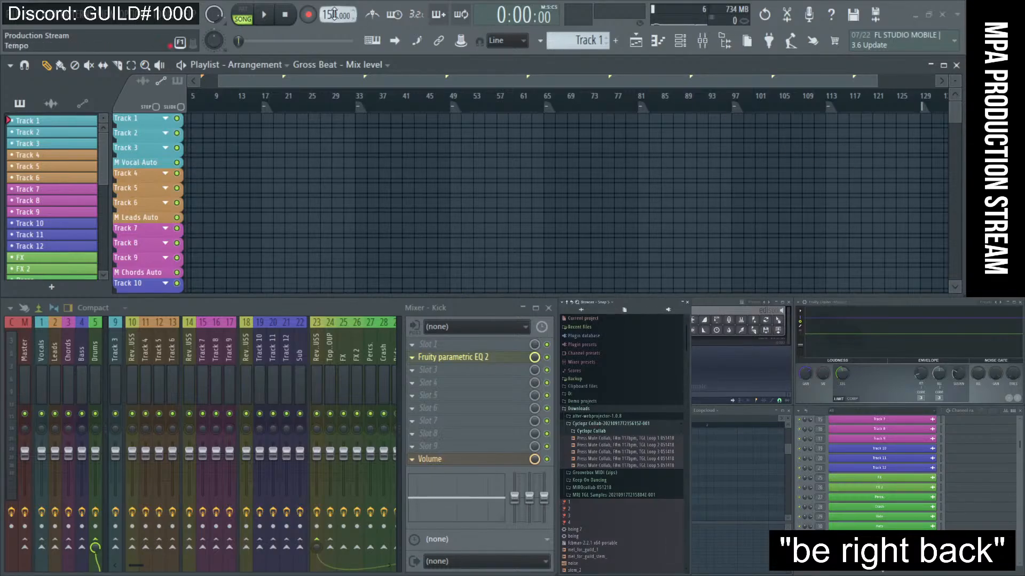
left_click_drag(334, 13, 334, 34)
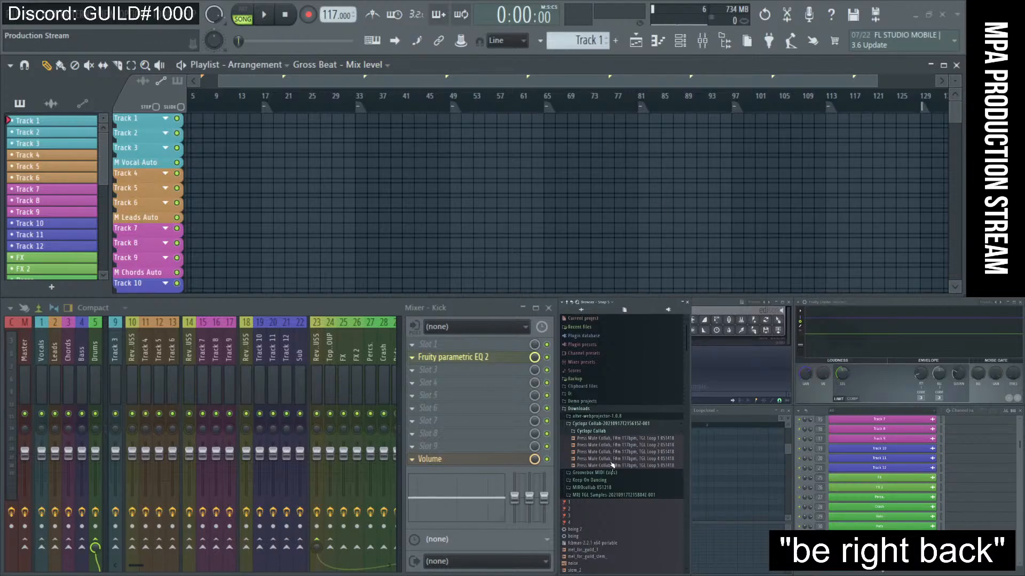
- Preview TGL loops 1 to 4 in the Cyclopz Collab folder
left_click(643, 438)
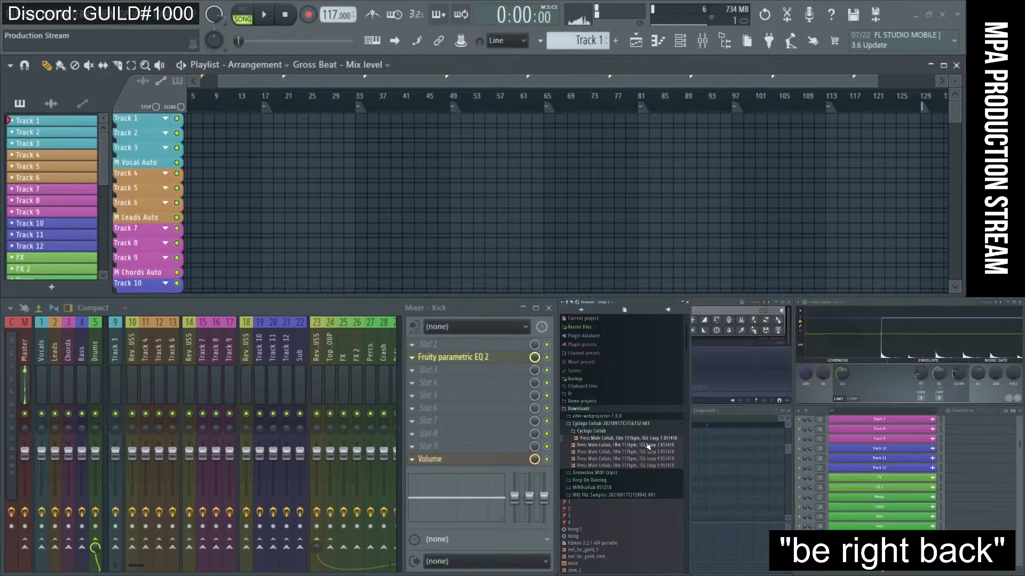
left_click(649, 446)
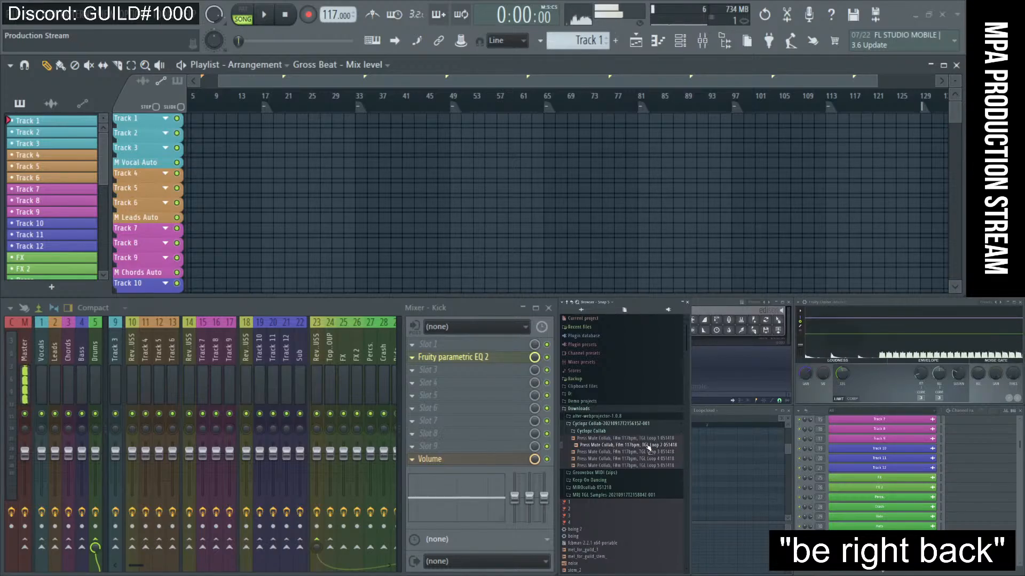
left_click(641, 452)
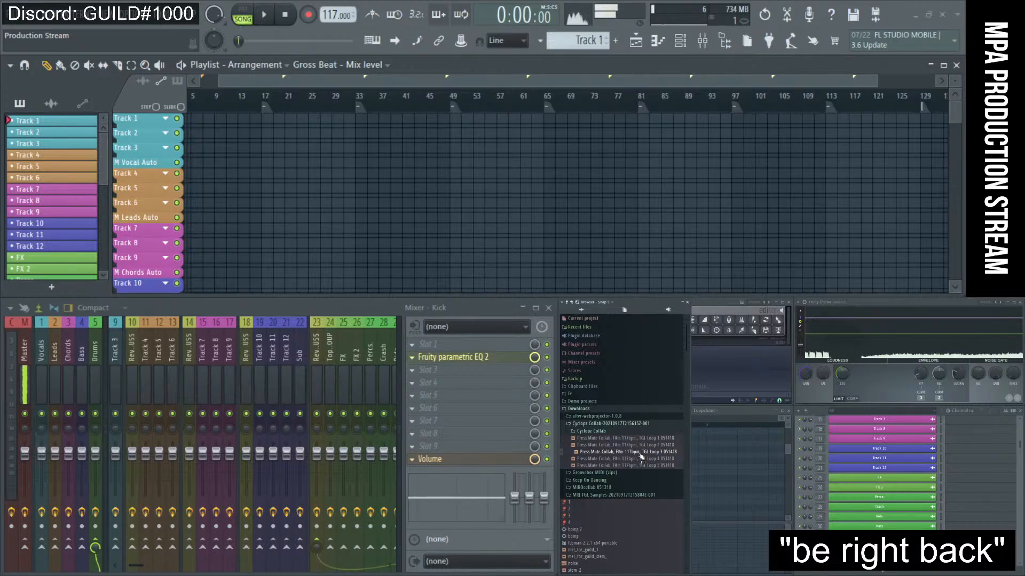
left_click(640, 458)
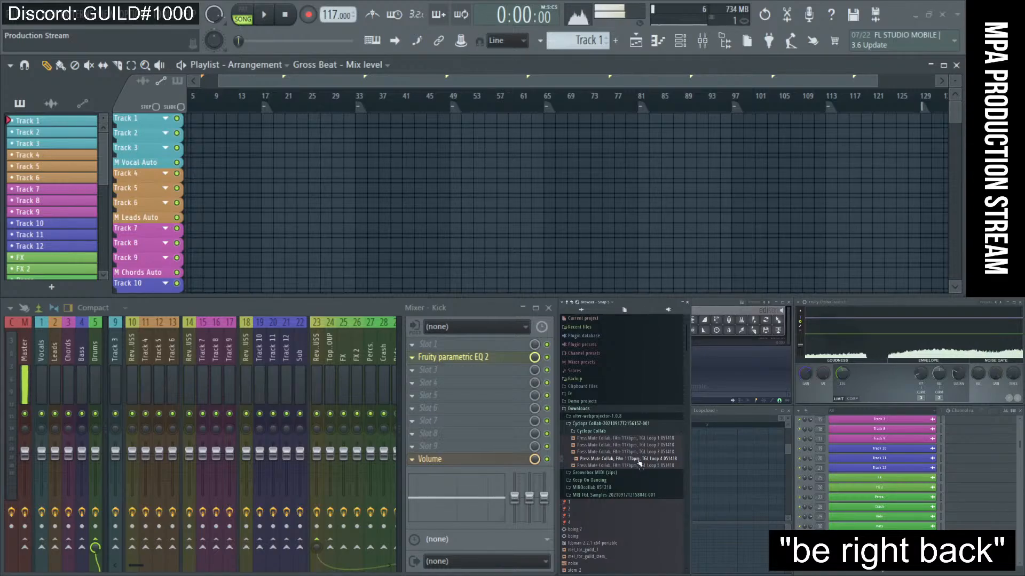
- Preview TGL loop 5 in the Cyclopz Collab folder
left_click(642, 466)
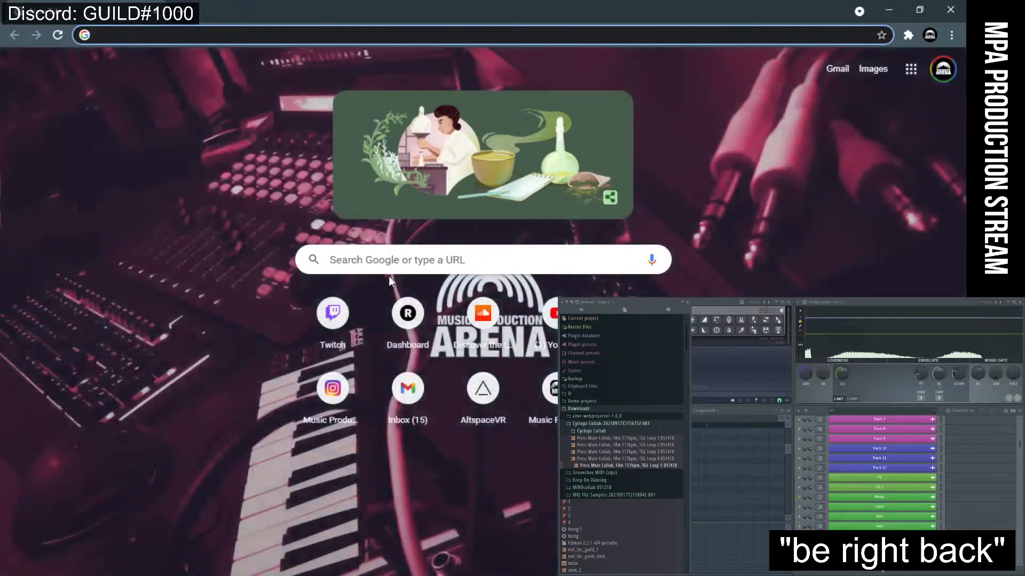
left_click(378, 254)
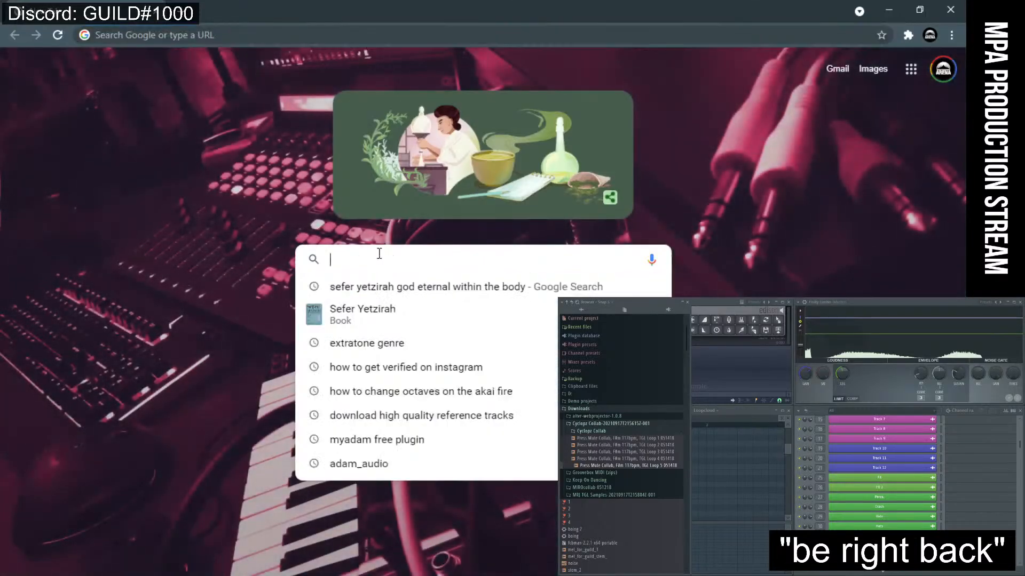
type("cyclo")
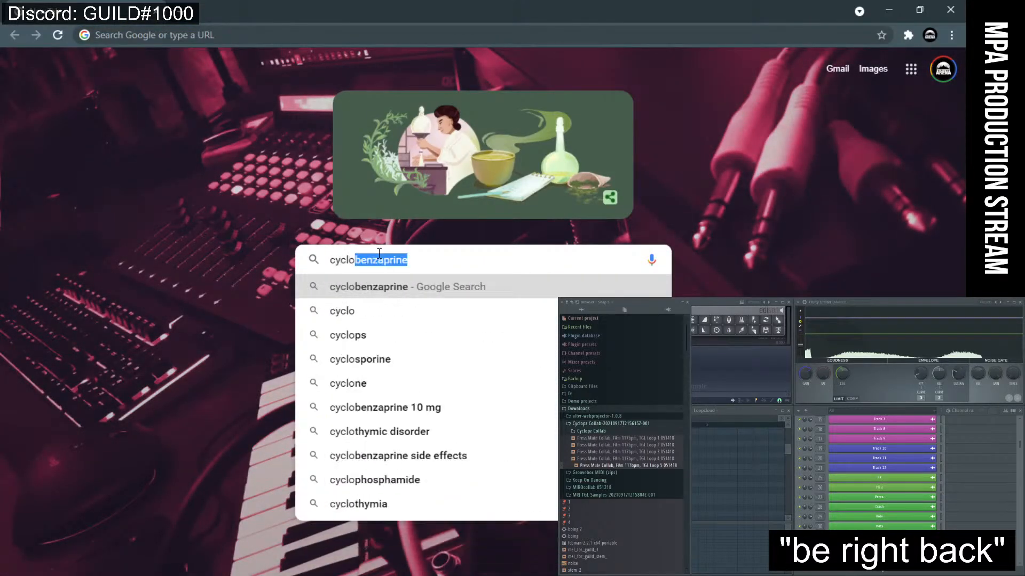
key("BackSpace")
key("BackSpace")
key("BackSpace")
key("BackSpace")
key("BackSpace")
- In the web browser, search Google for soundcloud and open the SoundCloud site from the results
type("sound")
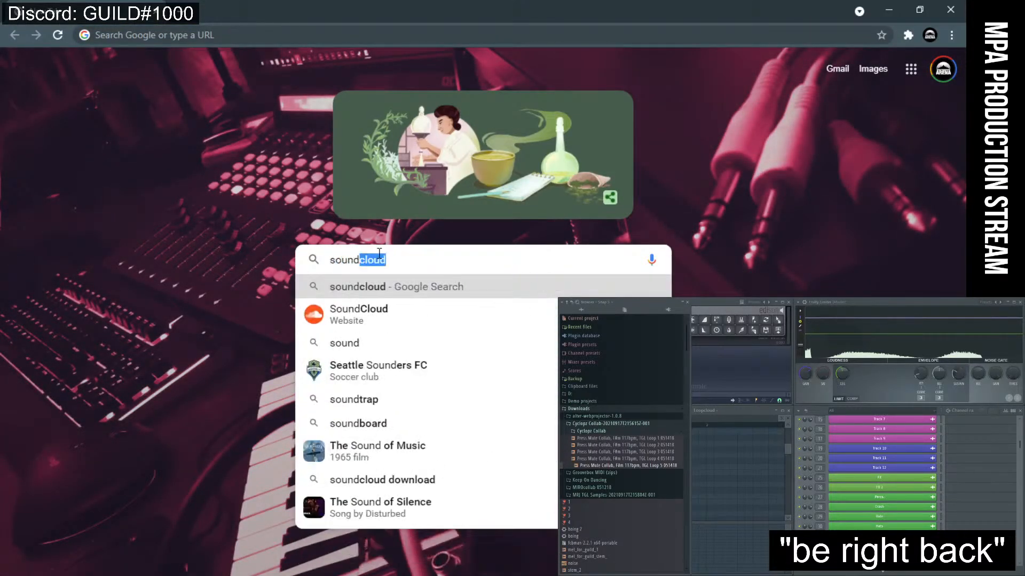
left_click(401, 316)
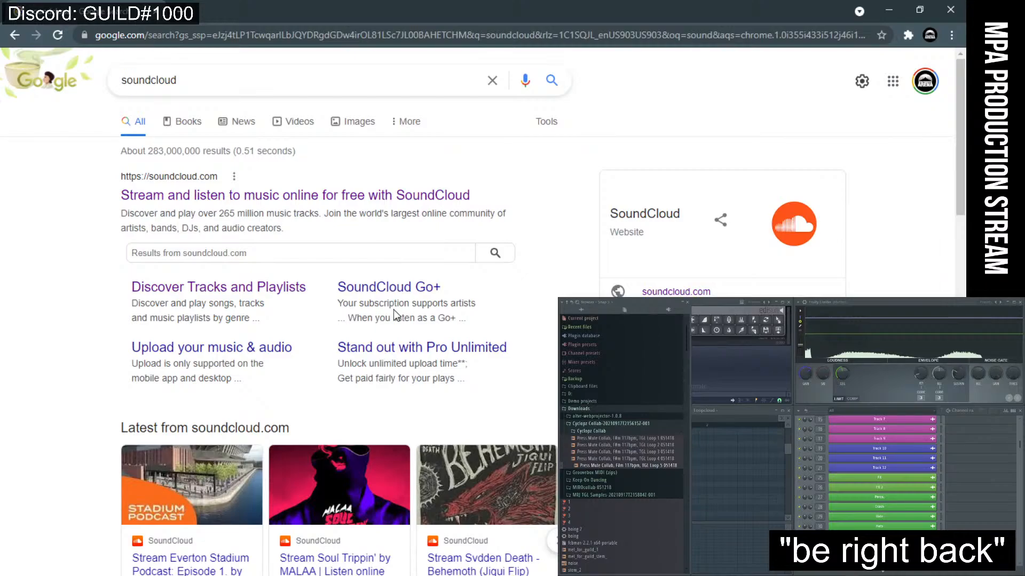
left_click(389, 194)
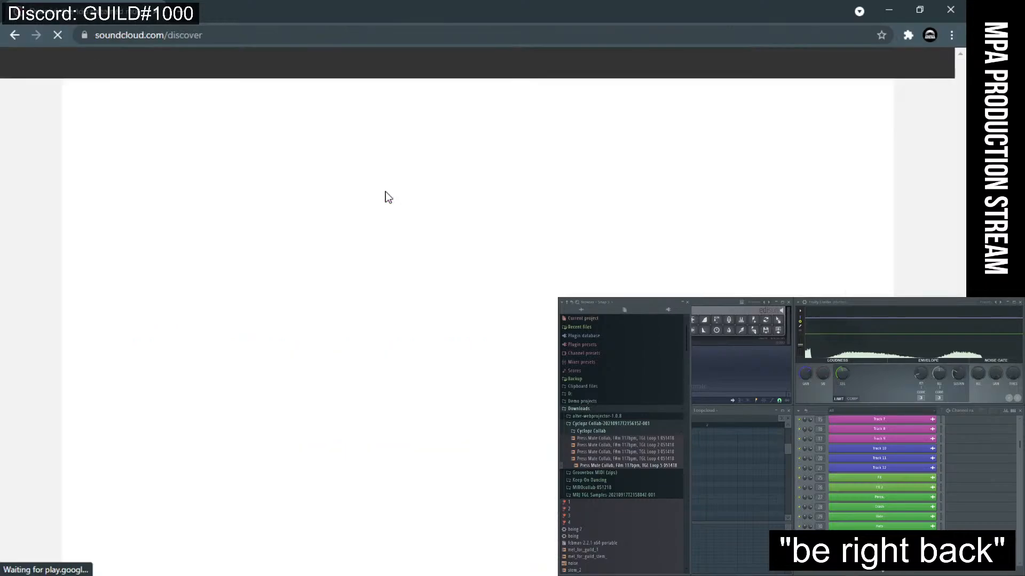
left_click(465, 62)
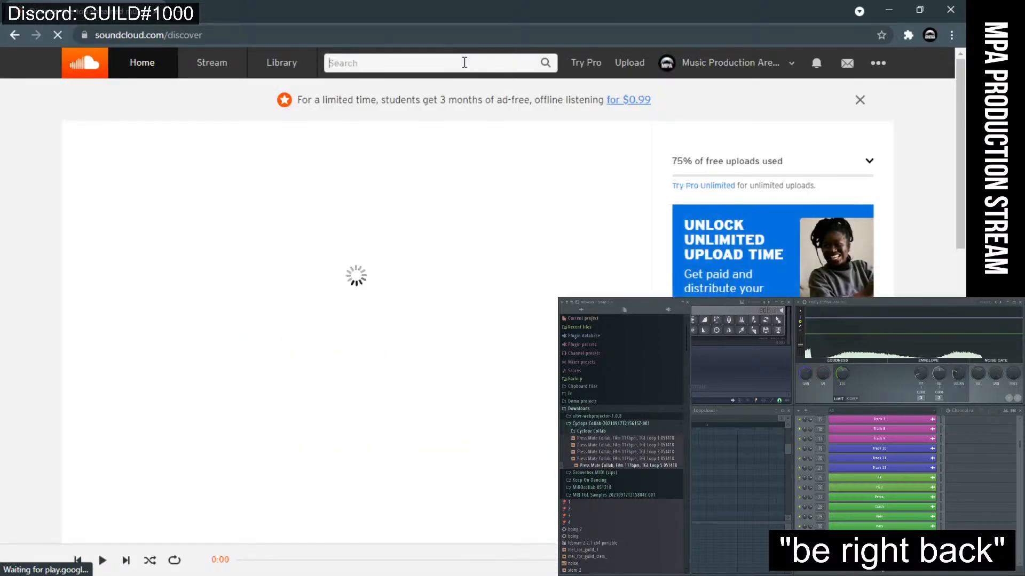
type("cyc")
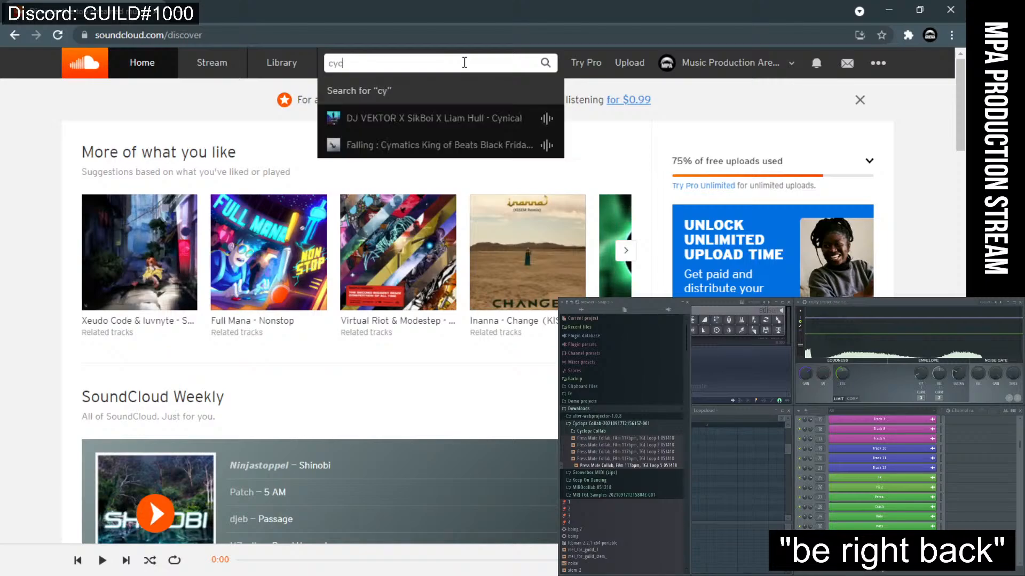
type("lopz")
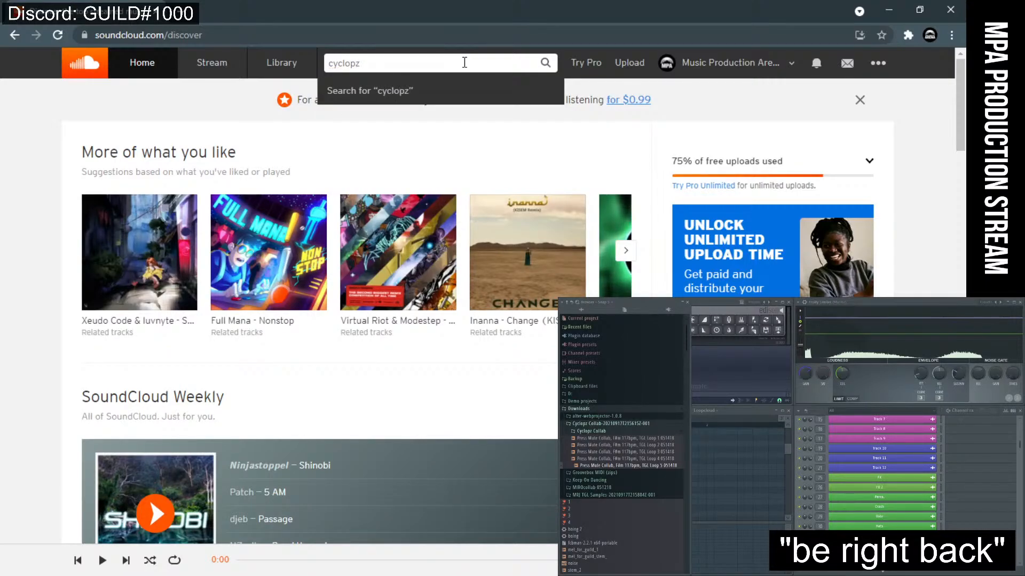
key("BackSpace")
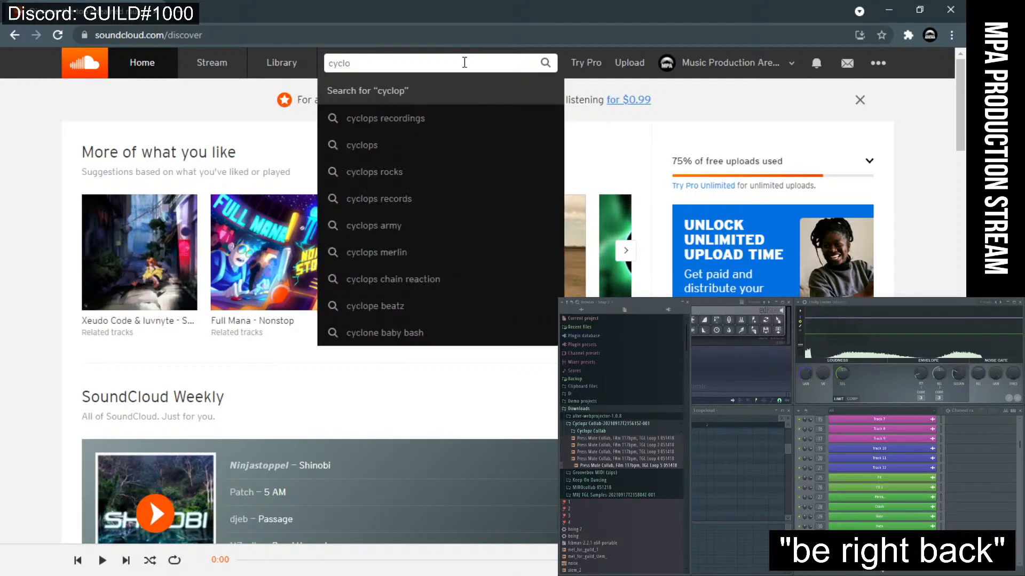
key("BackSpace")
key("BackSpace")
key("BackSpace")
key("BackSpace")
key("BackSpace")
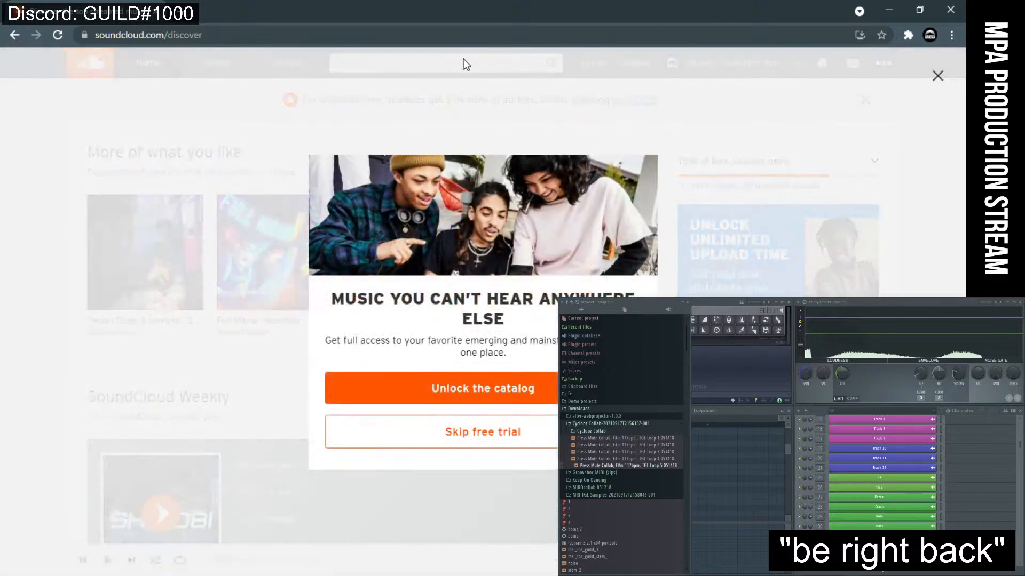
- Dismiss the subscription promo and search SoundCloud for "cyclopz!"
left_click(463, 64)
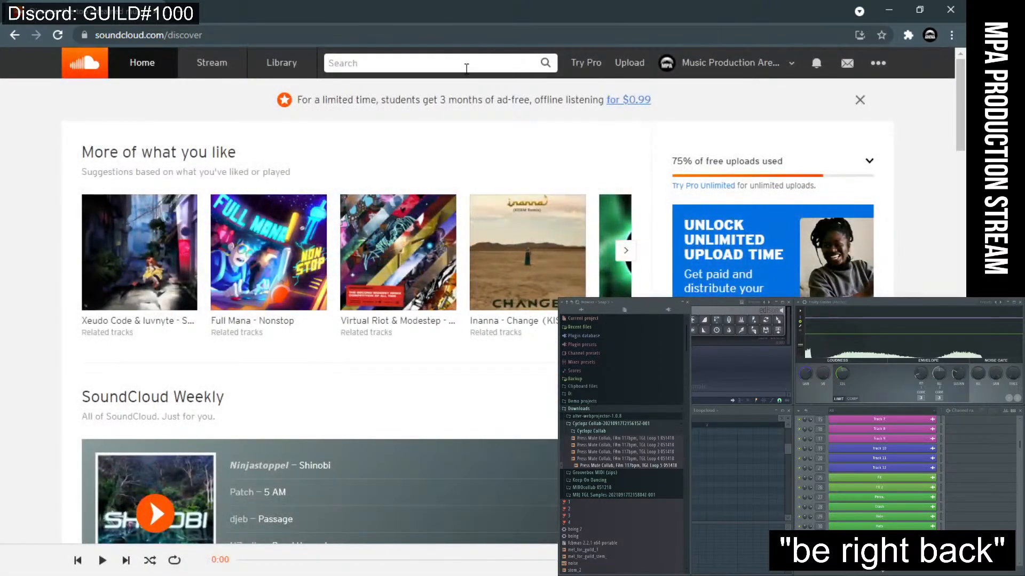
type("cyclopz!")
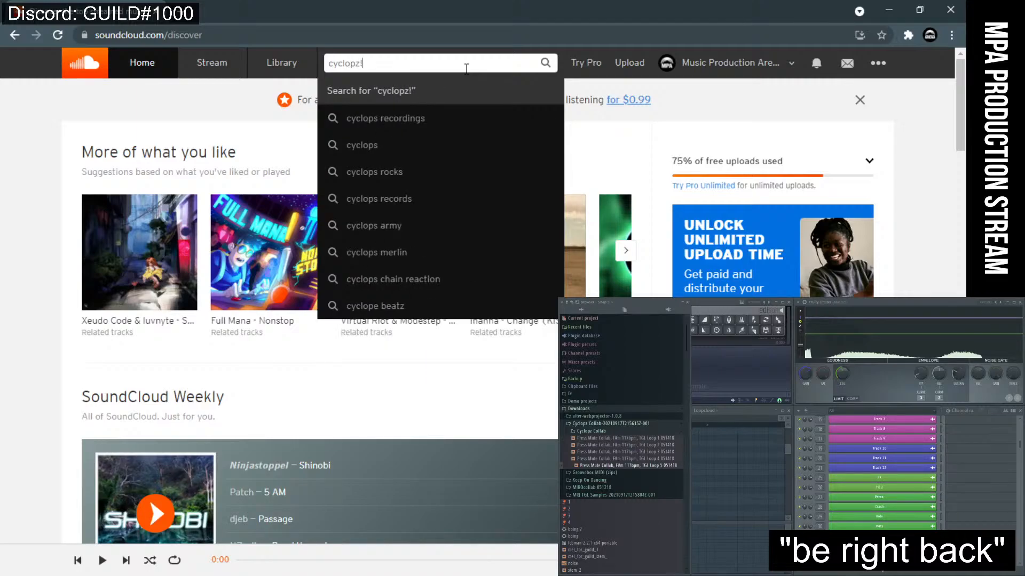
key("Return")
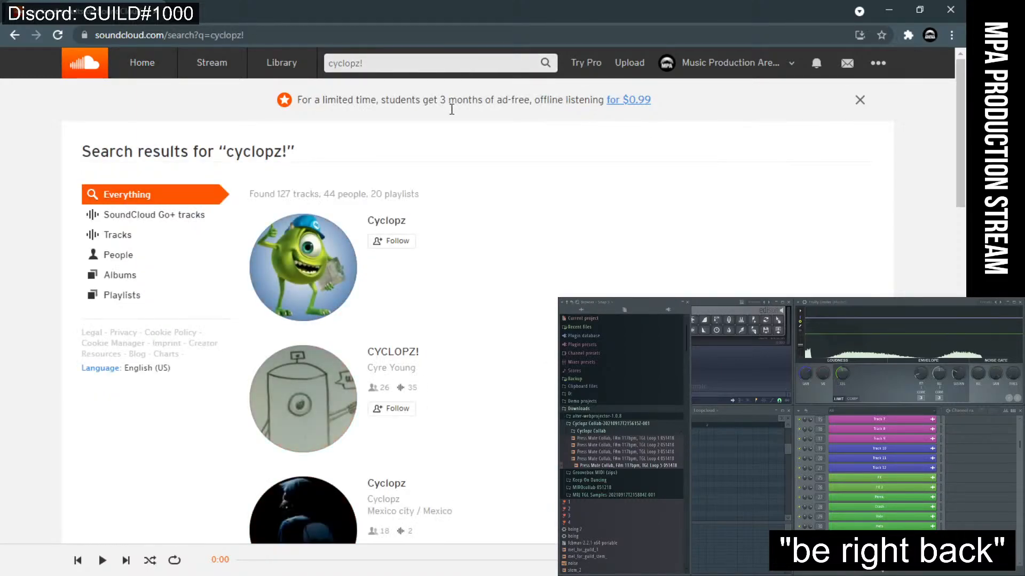
- Open the CYCLOPZ! artist profile with the robot drawing from the search results and follow it
scroll(303, 266, "down", 4)
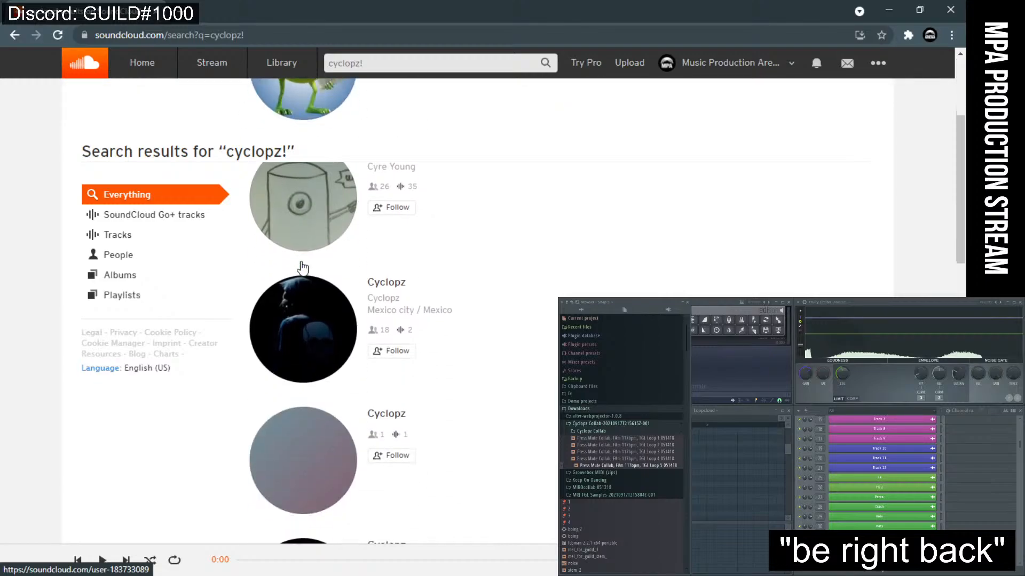
scroll(302, 267, "up", 2)
left_click(298, 273)
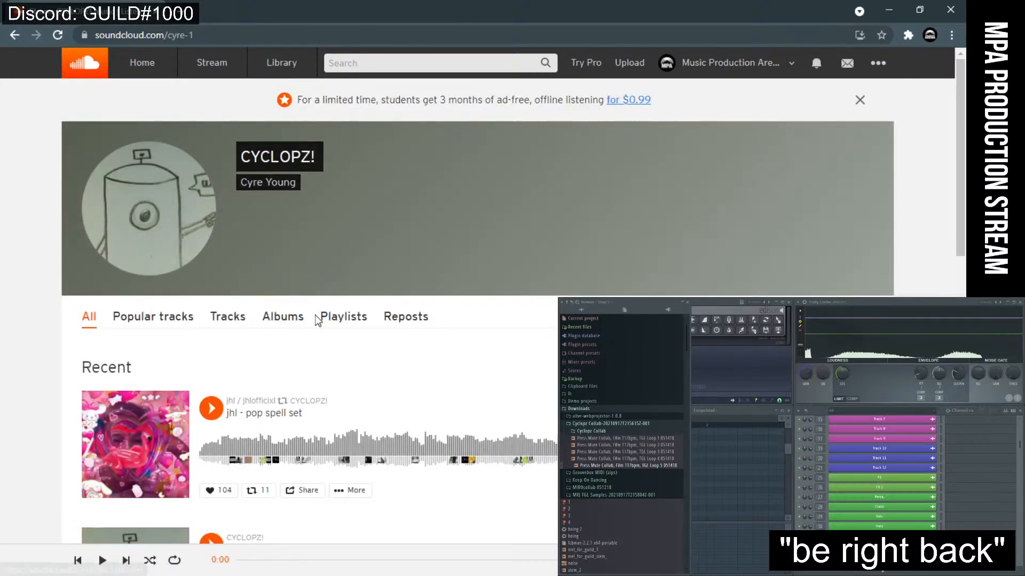
scroll(314, 315, "down", 1)
left_click(752, 244)
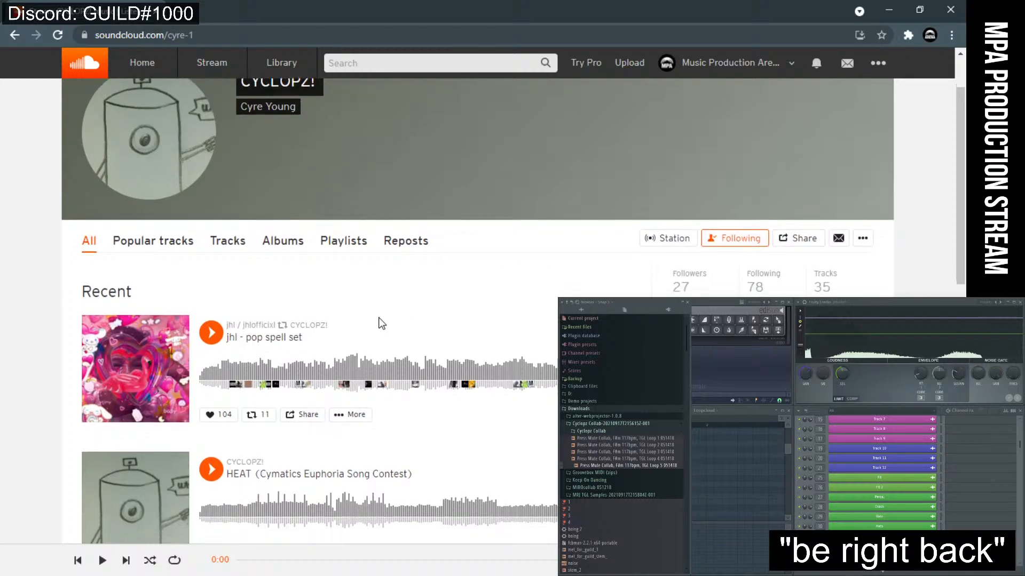
- Look through the recent tracks and reposts on the CYCLOPZ! profile
scroll(381, 323, "down", 1)
scroll(380, 324, "down", 2)
scroll(380, 324, "up", 2)
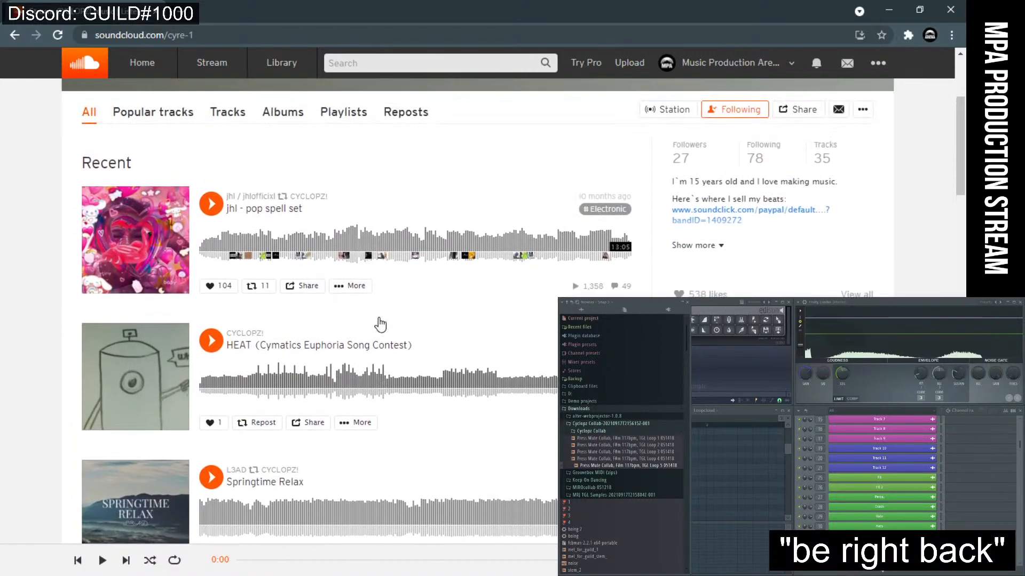
scroll(381, 323, "down", 1)
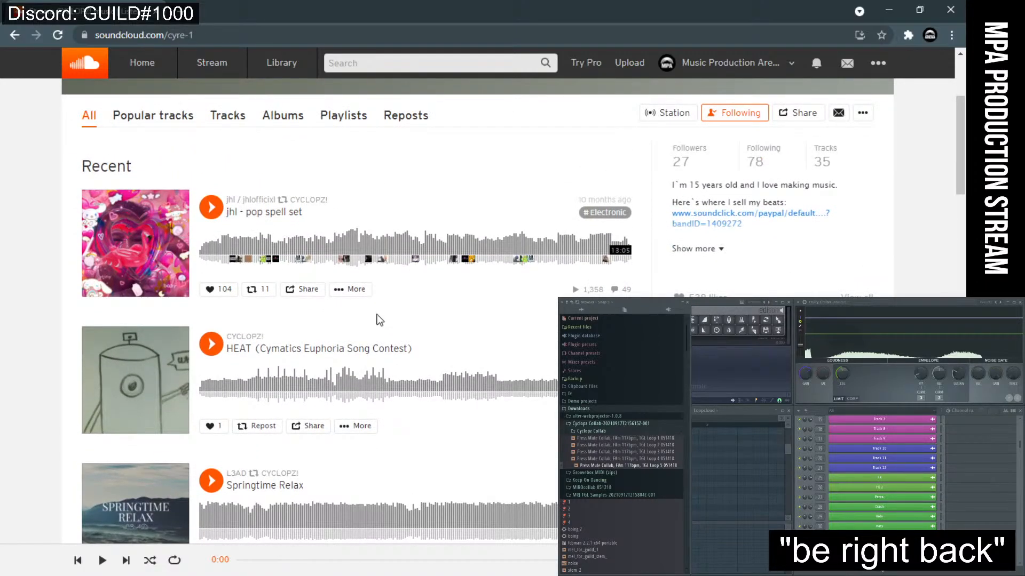
mouse_move(282, 213)
scroll(283, 216, "down", 2)
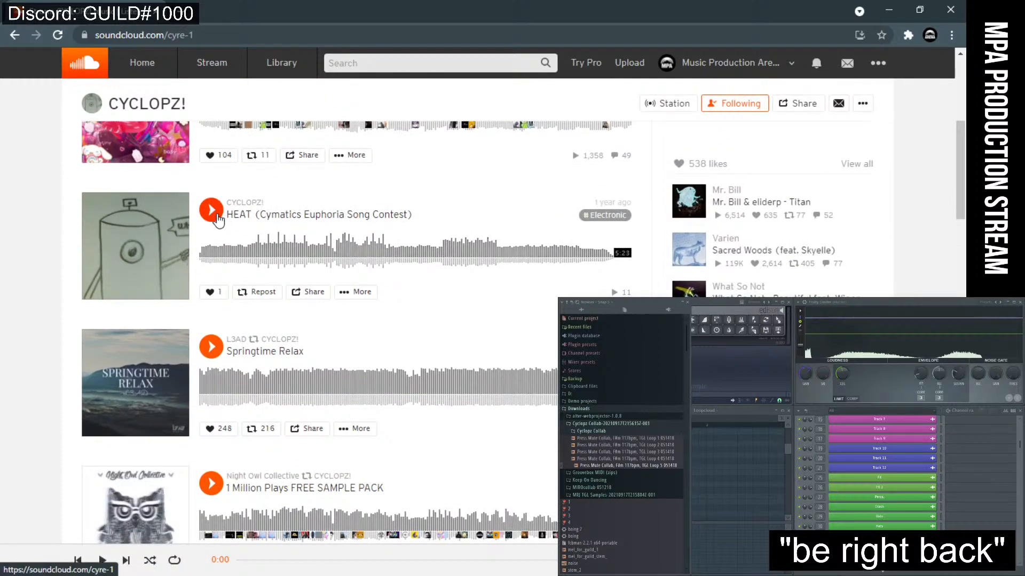
scroll(350, 252, "up", 5)
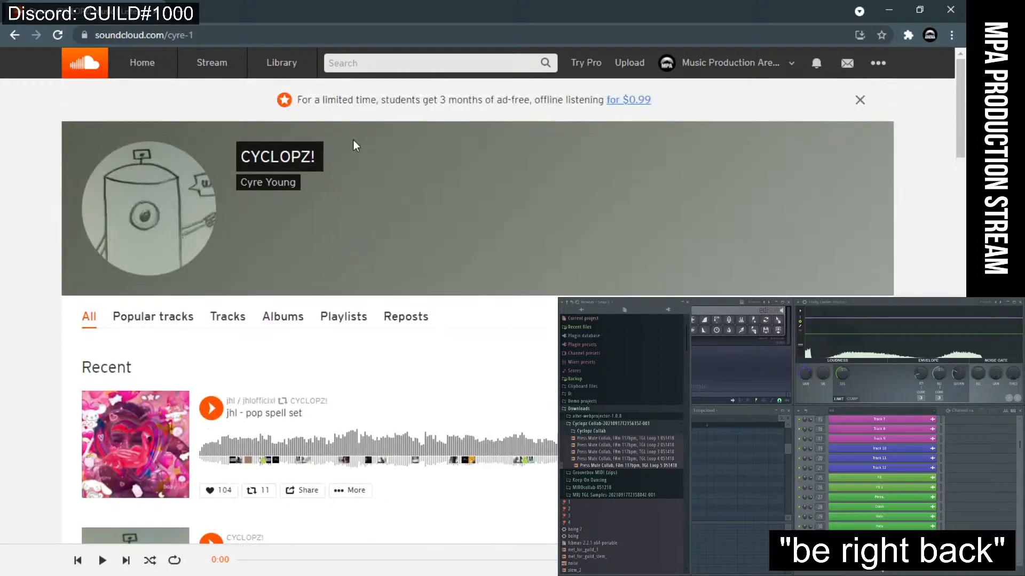
scroll(353, 140, "down", 10)
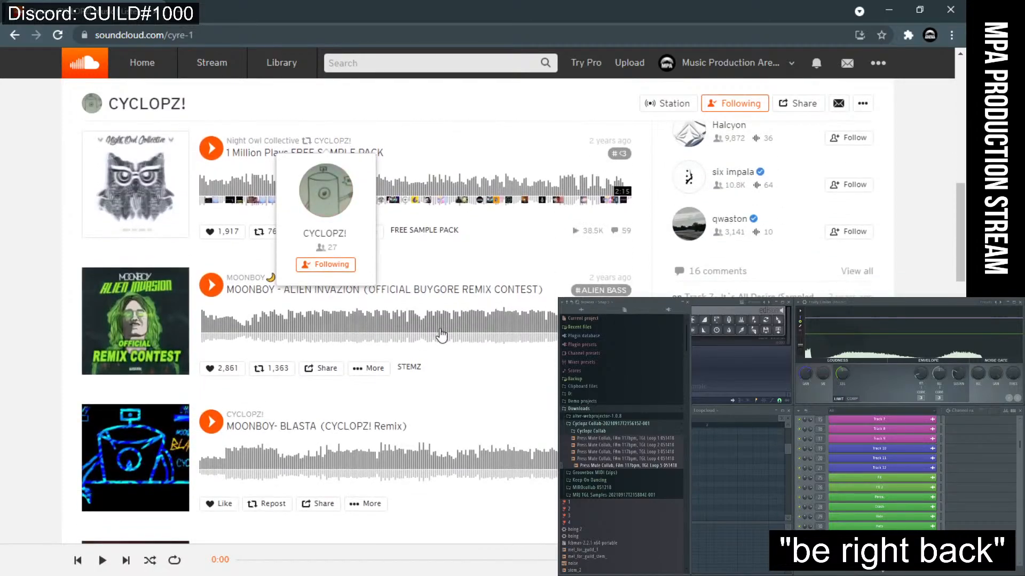
scroll(444, 334, "down", 2)
scroll(483, 291, "down", 2)
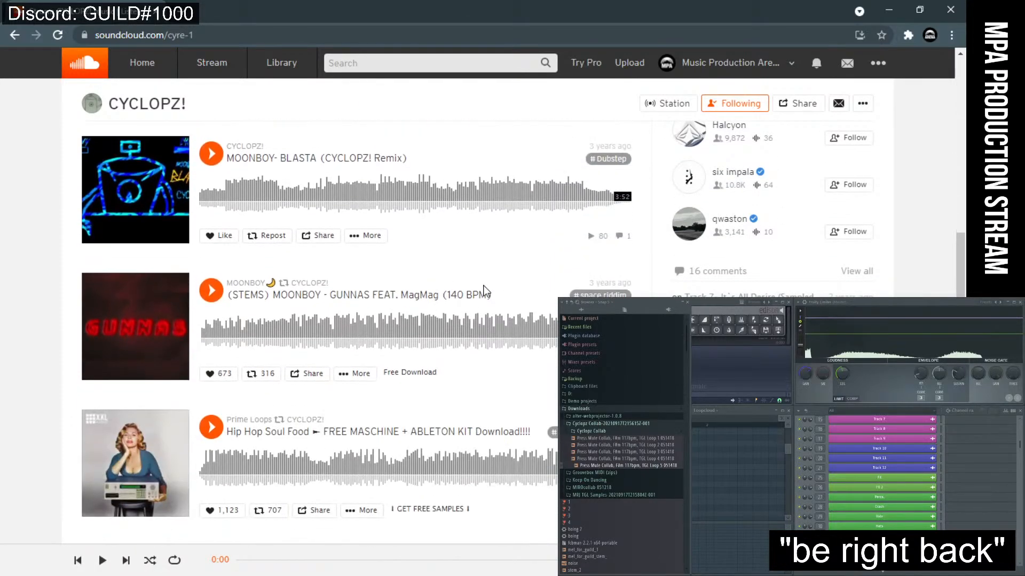
scroll(483, 291, "up", 15)
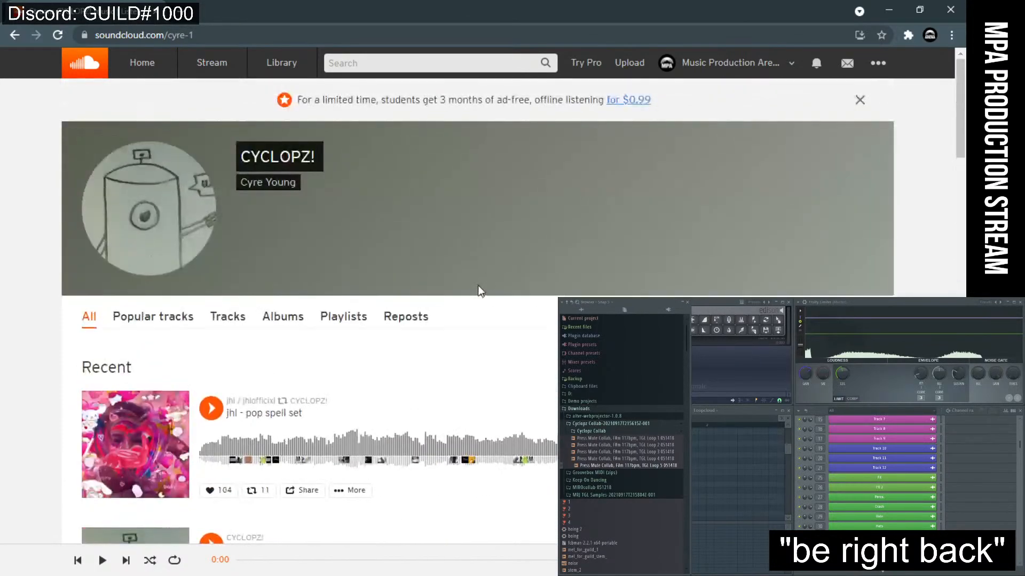
- Show only the artist's own tracks on the CYCLOPZ! profile and look through the whole list
left_click(240, 324)
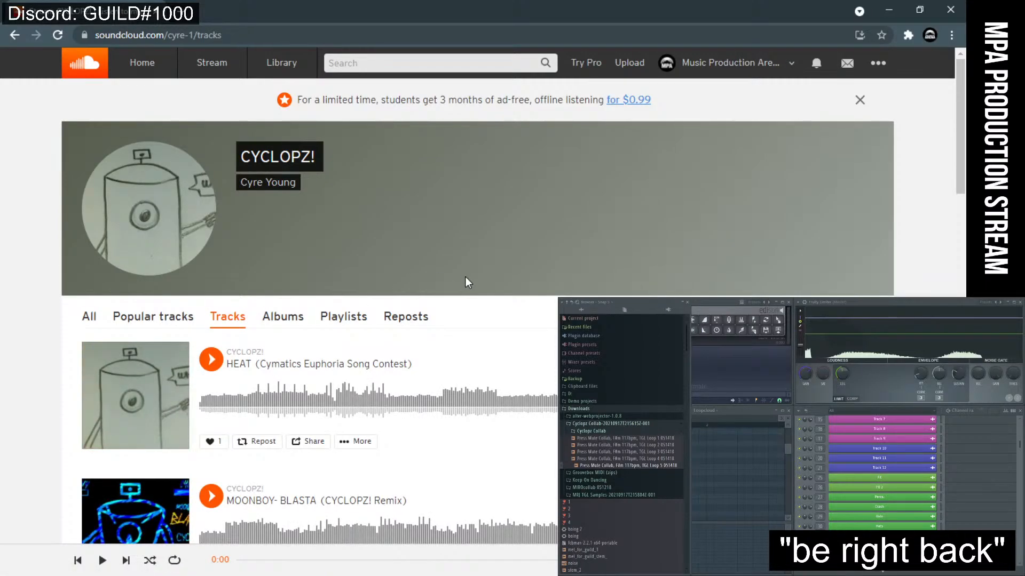
scroll(465, 276, "down", 2)
scroll(467, 286, "down", 2)
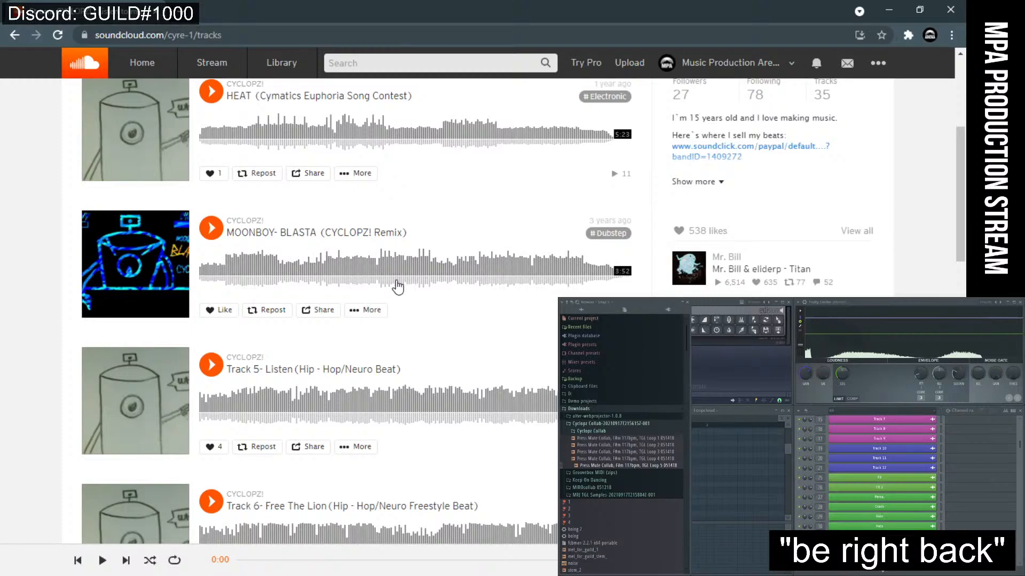
scroll(398, 287, "down", 3)
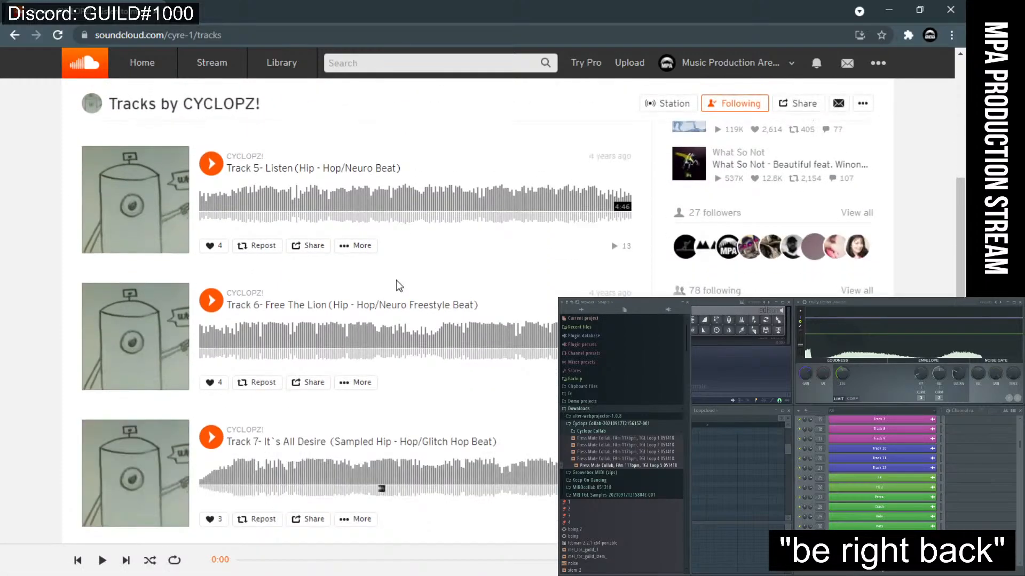
scroll(398, 286, "down", 5)
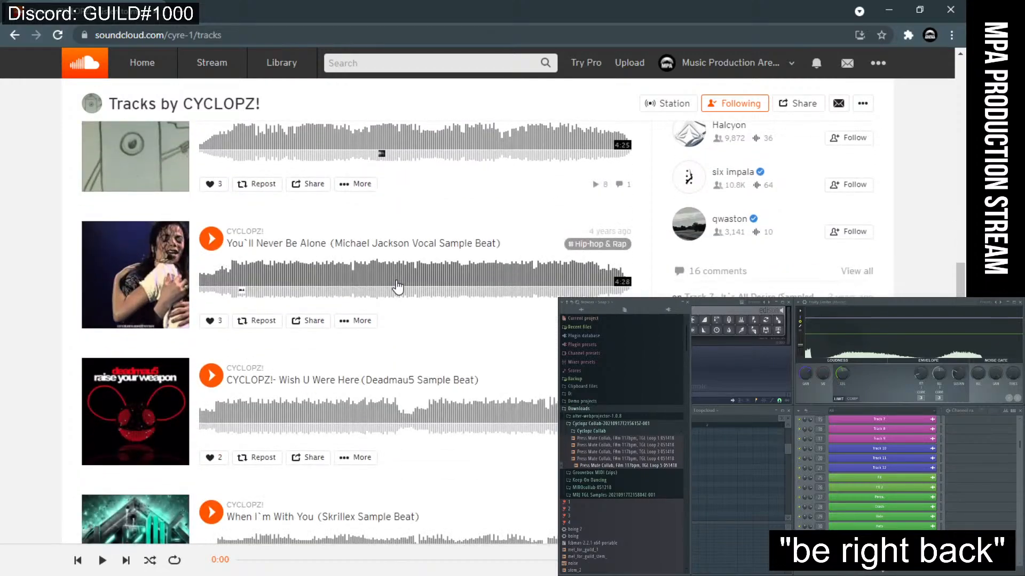
scroll(397, 286, "down", 5)
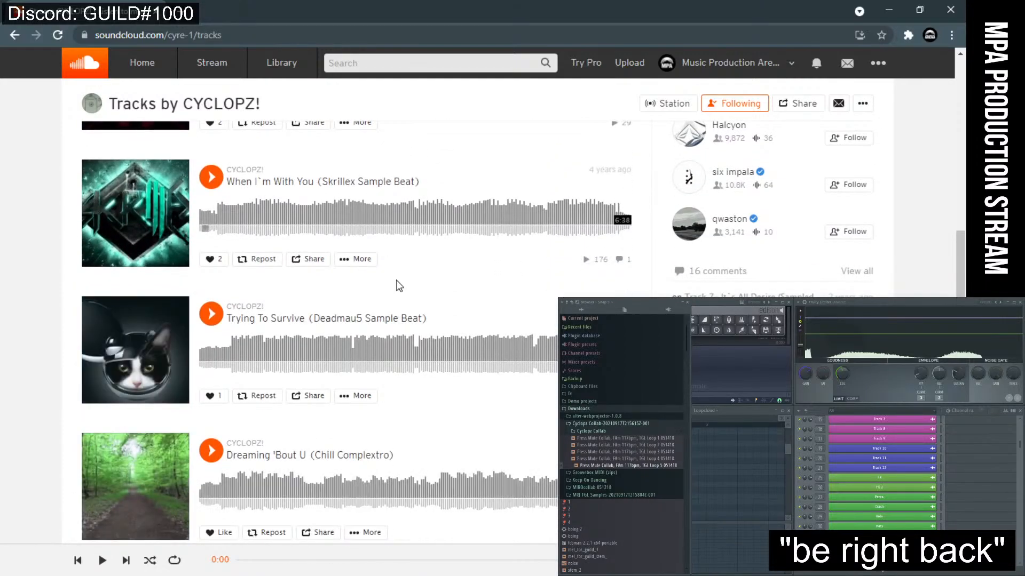
scroll(397, 283, "down", 6)
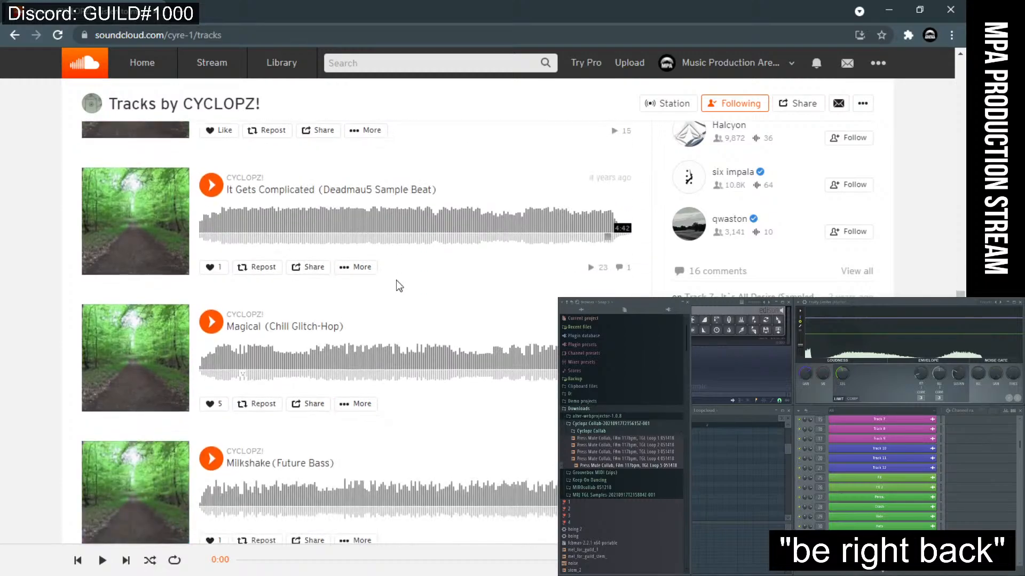
scroll(396, 286, "down", 10)
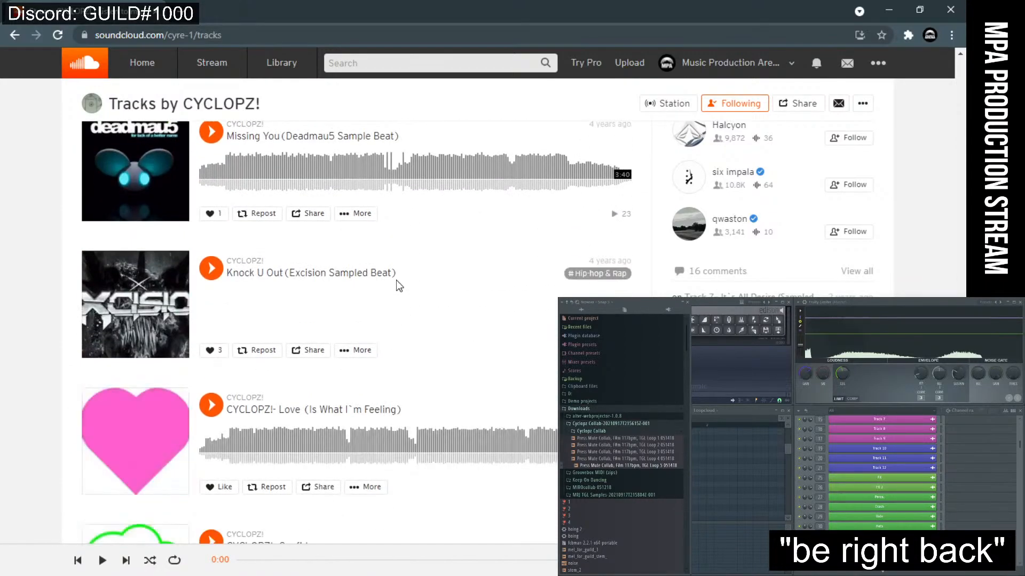
scroll(396, 281, "down", 10)
scroll(396, 280, "down", 3)
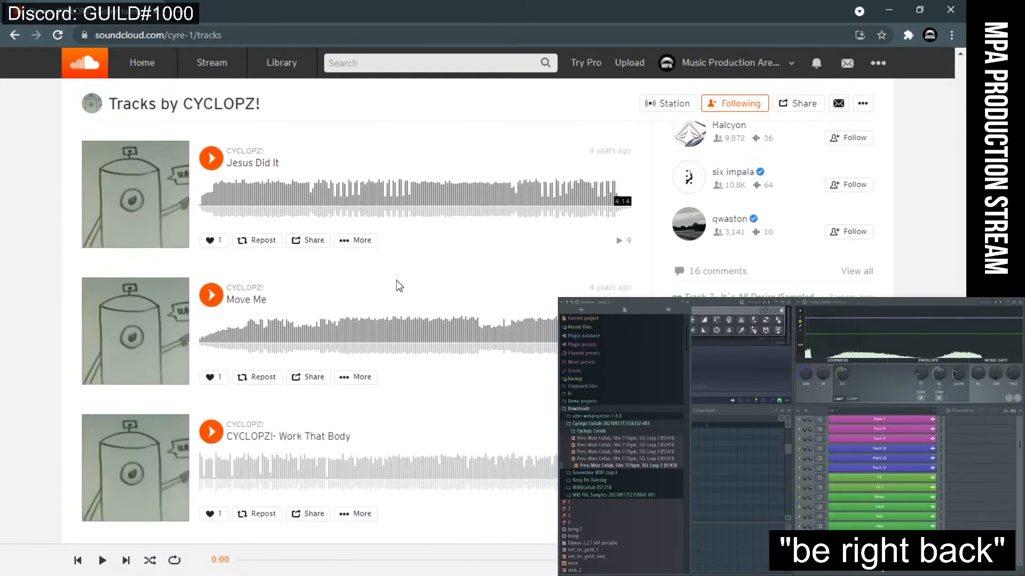
scroll(396, 280, "up", 20)
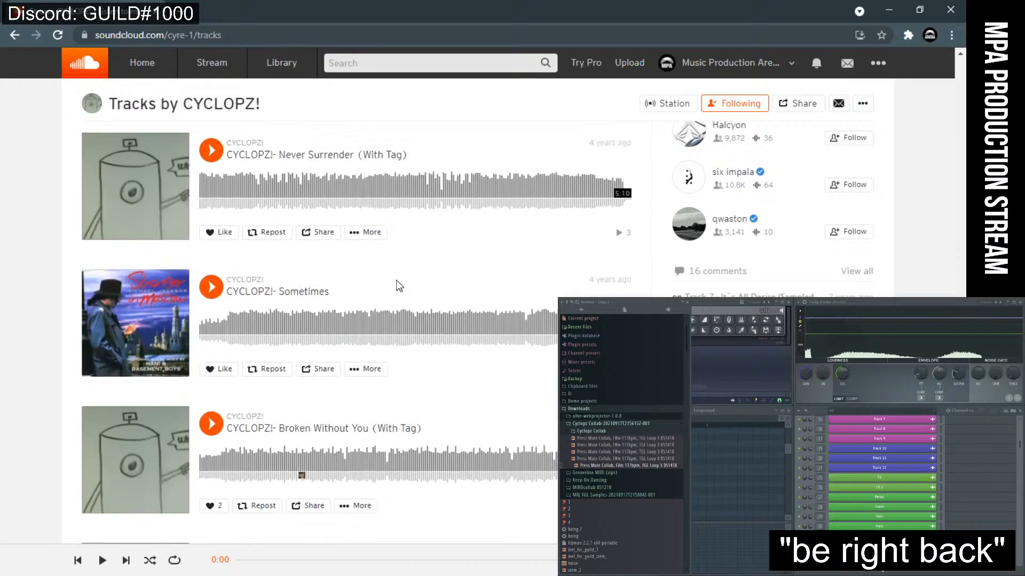
scroll(397, 281, "up", 15)
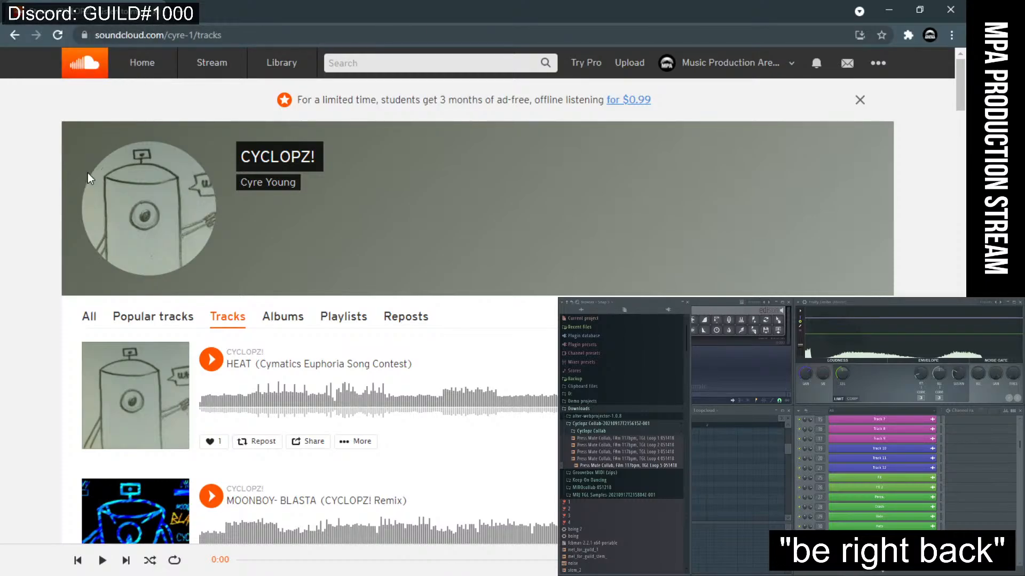
scroll(478, 188, "down", 5)
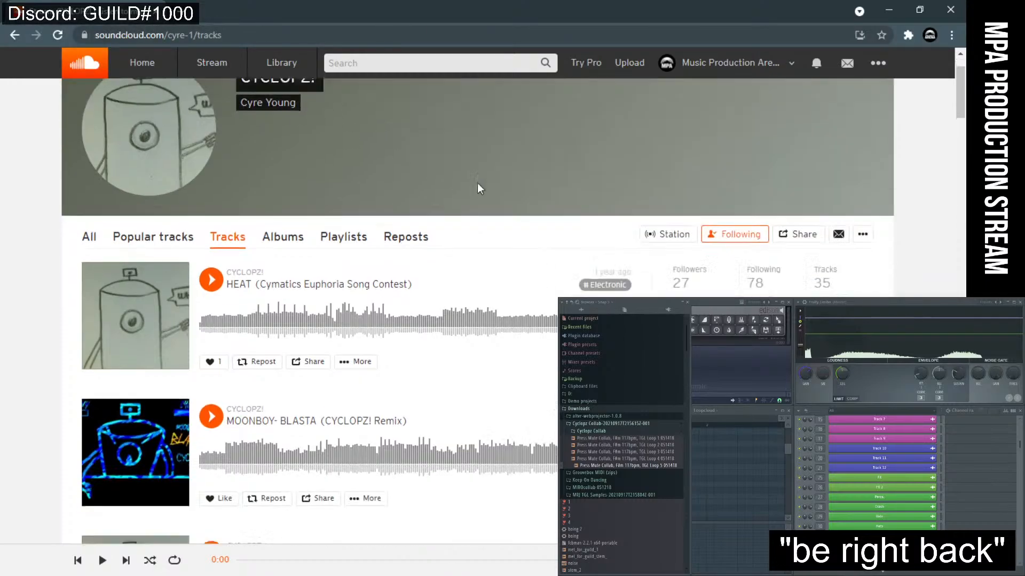
- Expand the bio on the CYCLOPZ! profile and open the artist's linked YouTube channel in its own tab
left_click(700, 182)
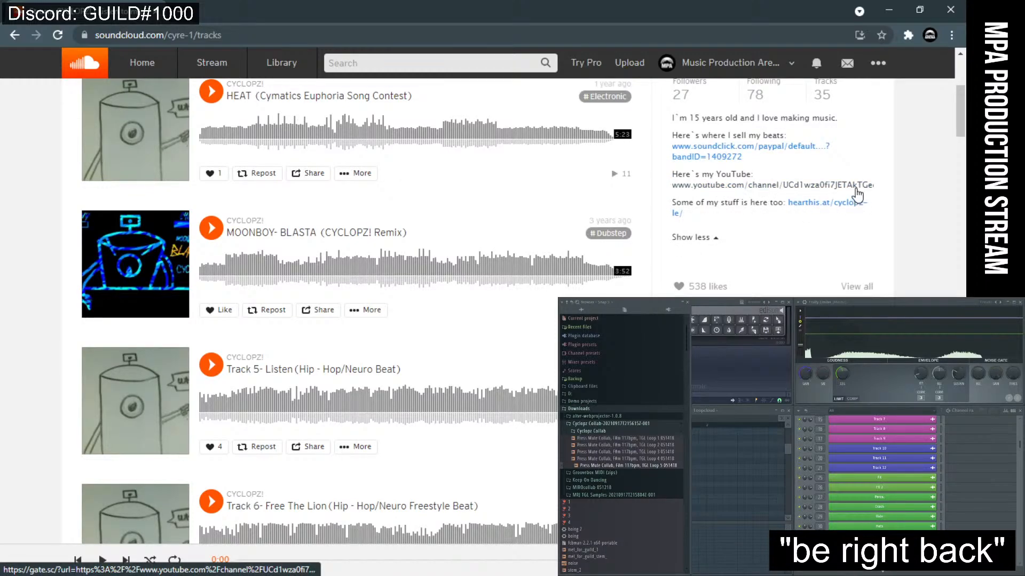
middle_click(856, 188)
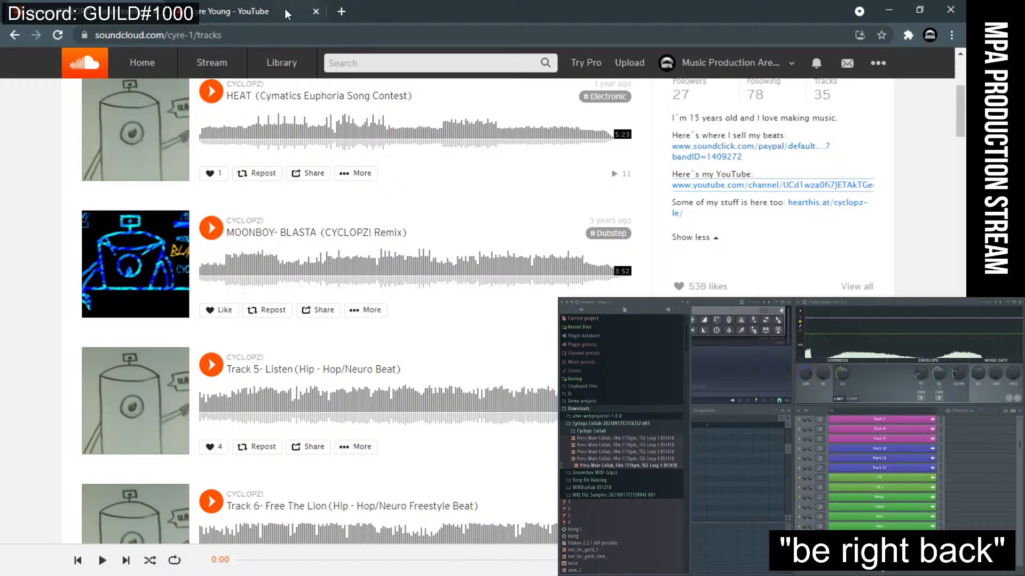
scroll(636, 216, "up", 5)
left_click(251, 4)
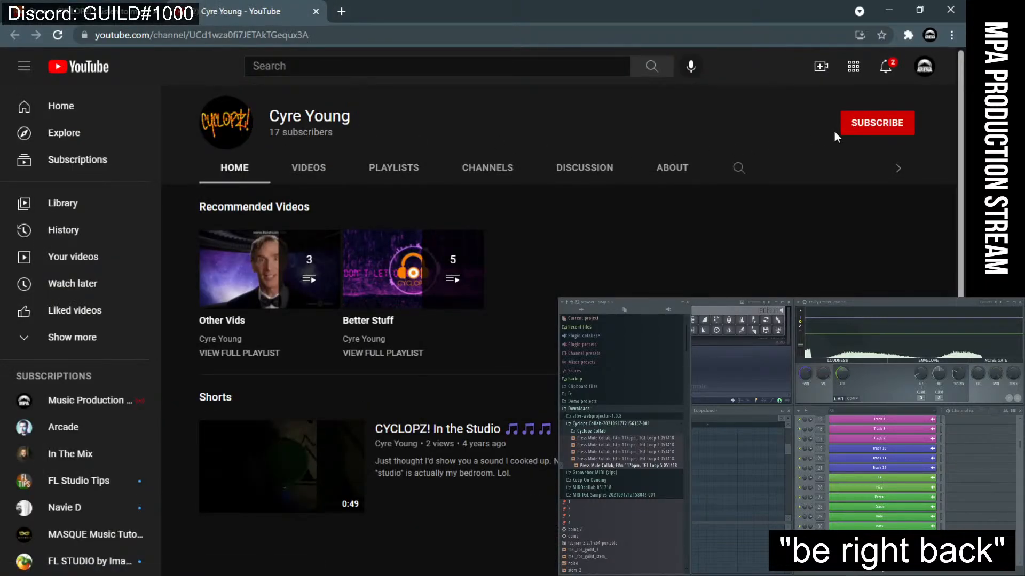
- Look through the uploaded videos on the artist's YouTube channel and close the channel
left_click(305, 168)
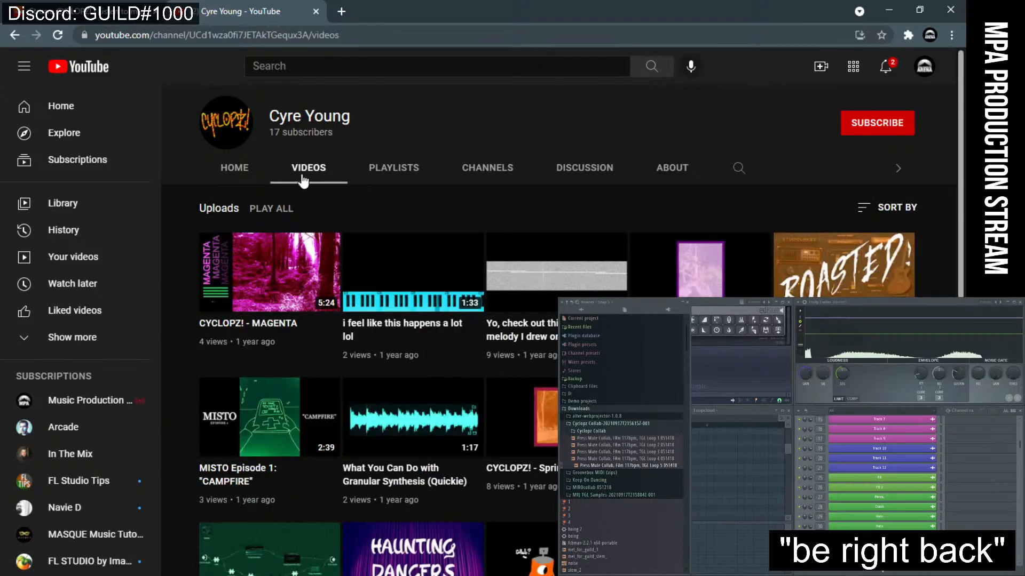
scroll(309, 214, "down", 3)
scroll(315, 239, "up", 3)
left_click(243, 177)
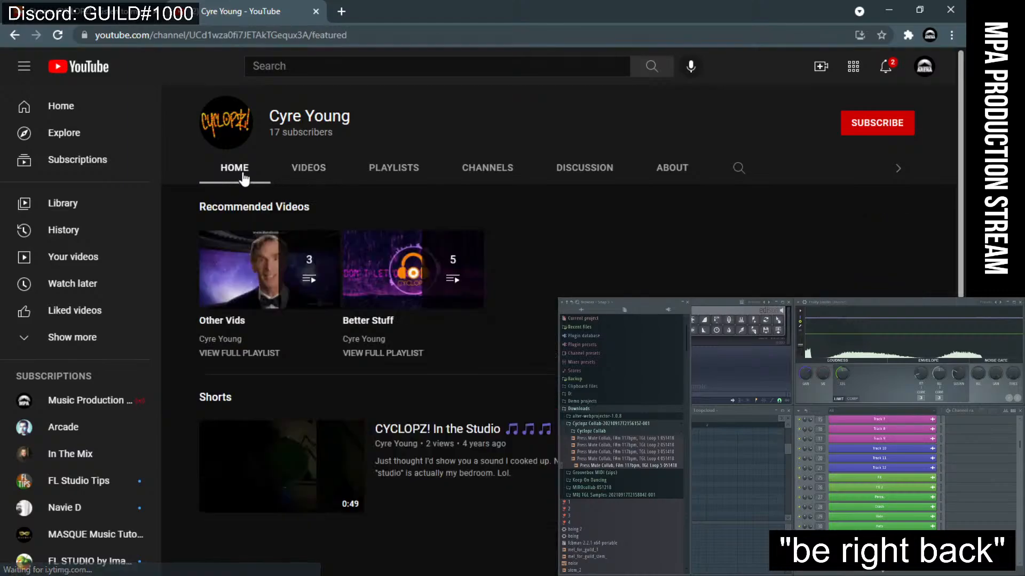
left_click(304, 167)
scroll(320, 294, "down", 5)
scroll(320, 294, "up", 3)
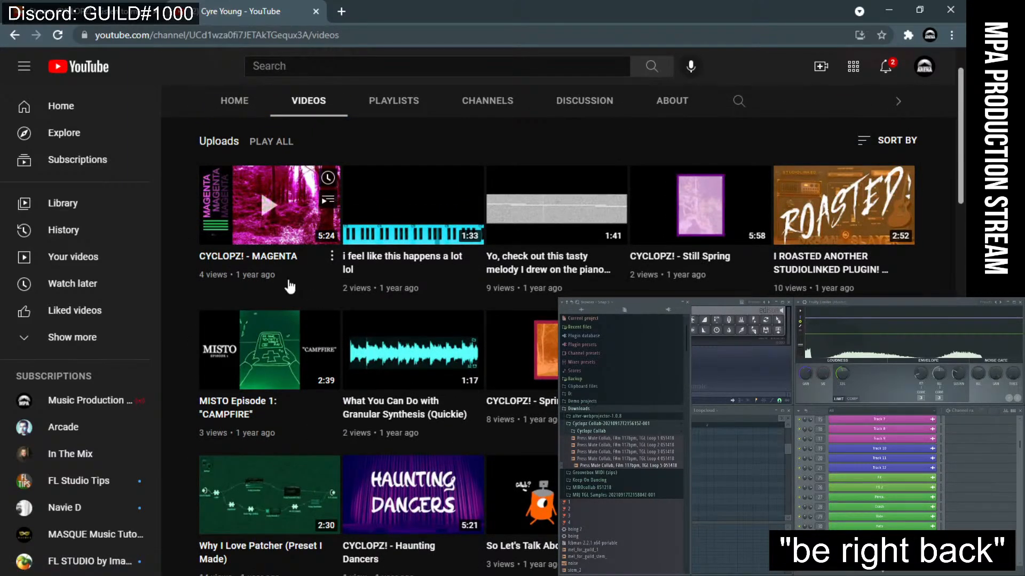
scroll(290, 287, "up", 2)
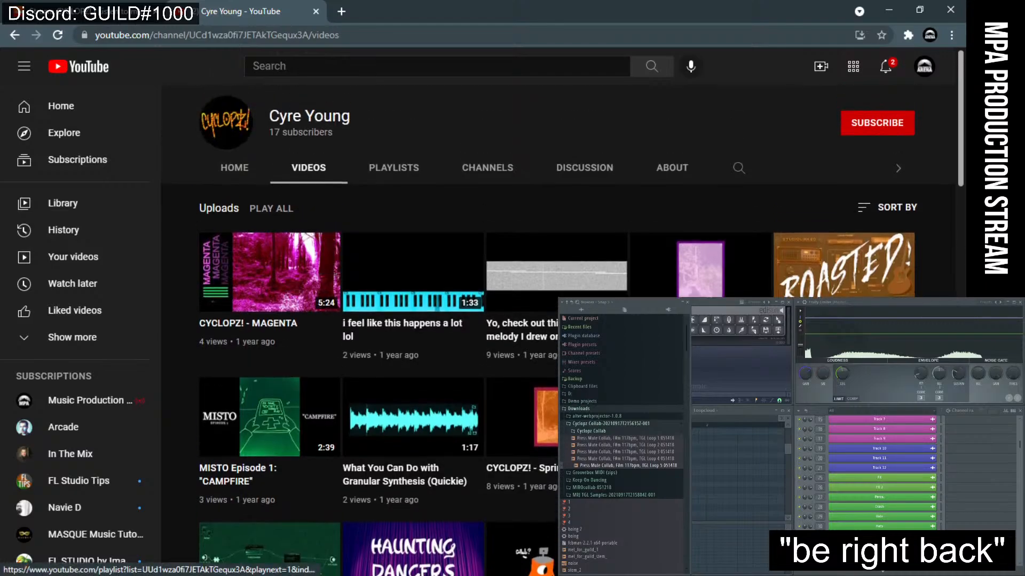
left_click(316, 11)
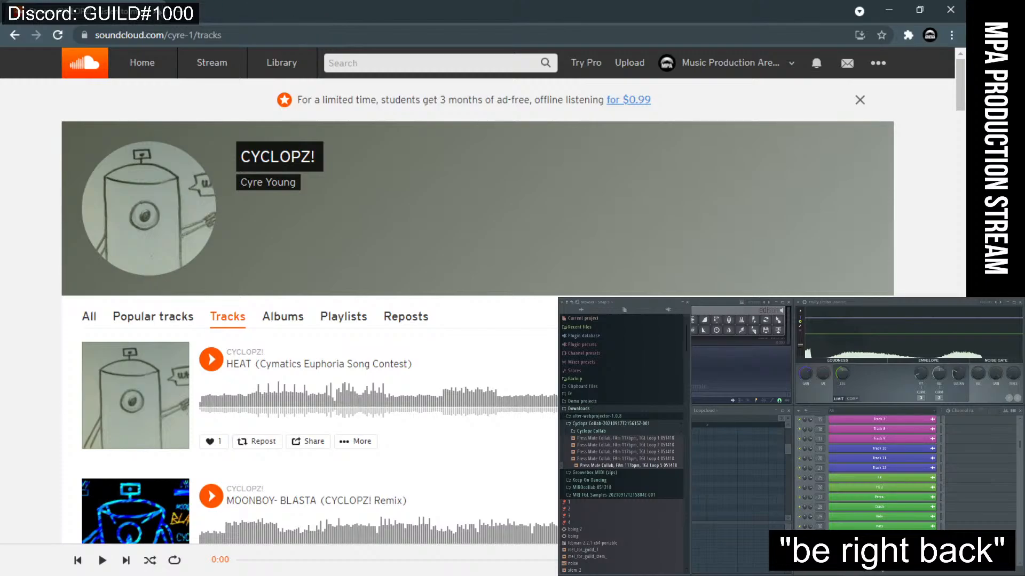
- Close the SoundCloud page, switch to FL Studio and audition the first two Press Mute Collab loops
left_click(318, 11)
left_click(612, 446)
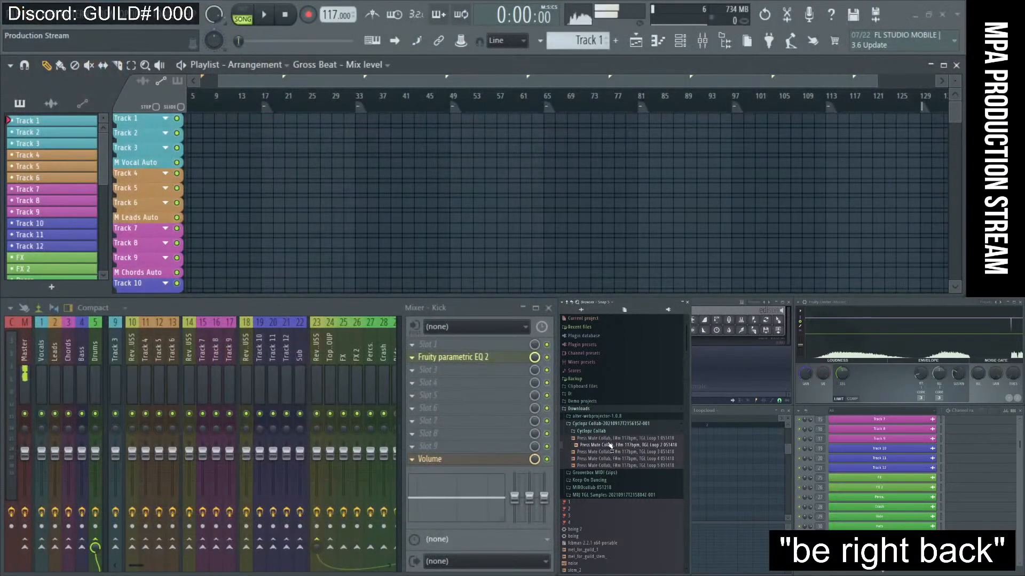
left_click(620, 440)
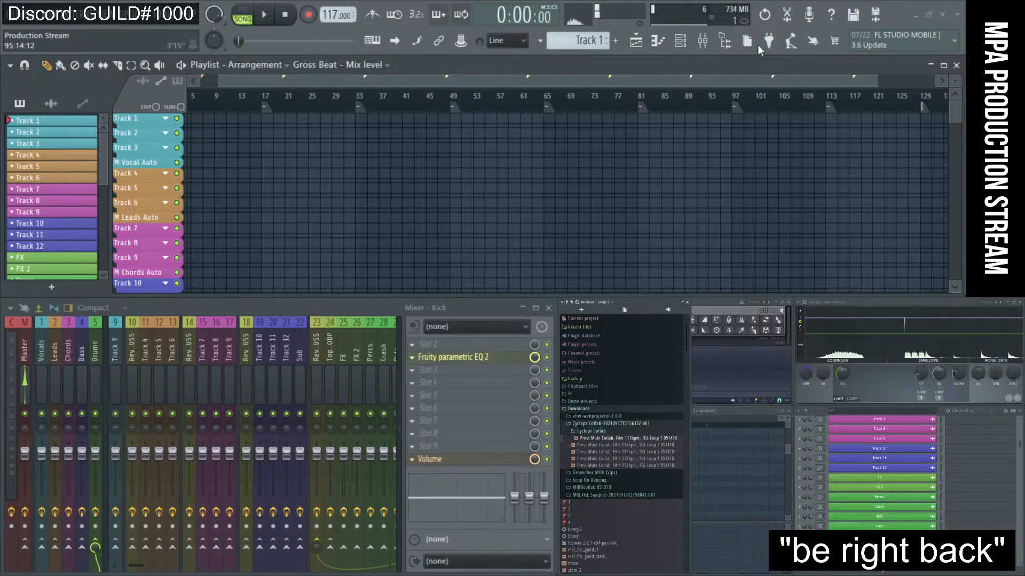
- Switch to Chrome with a blank new tab and change to the first alternate Google account in the account list
left_click(526, 2)
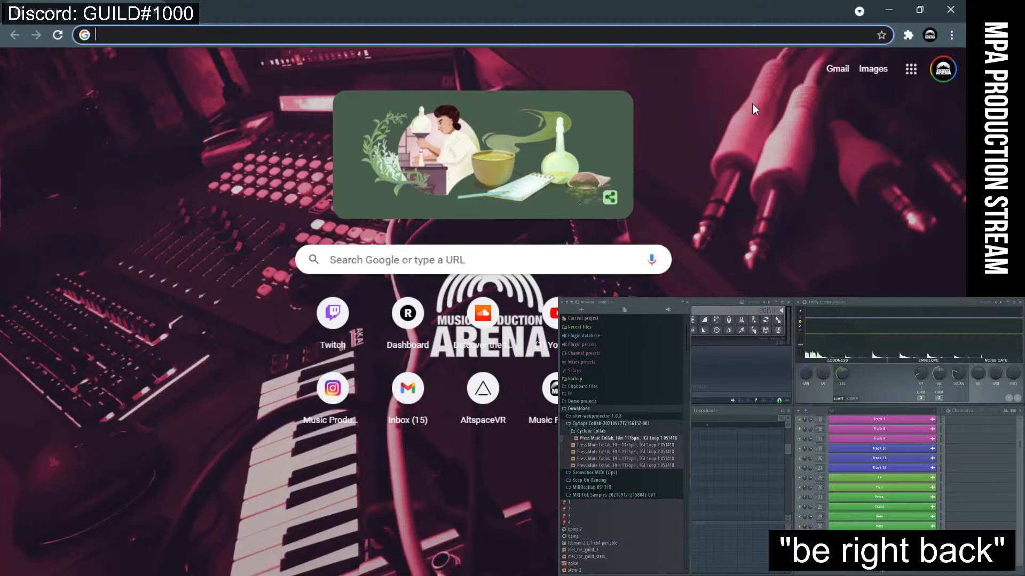
left_click(936, 75)
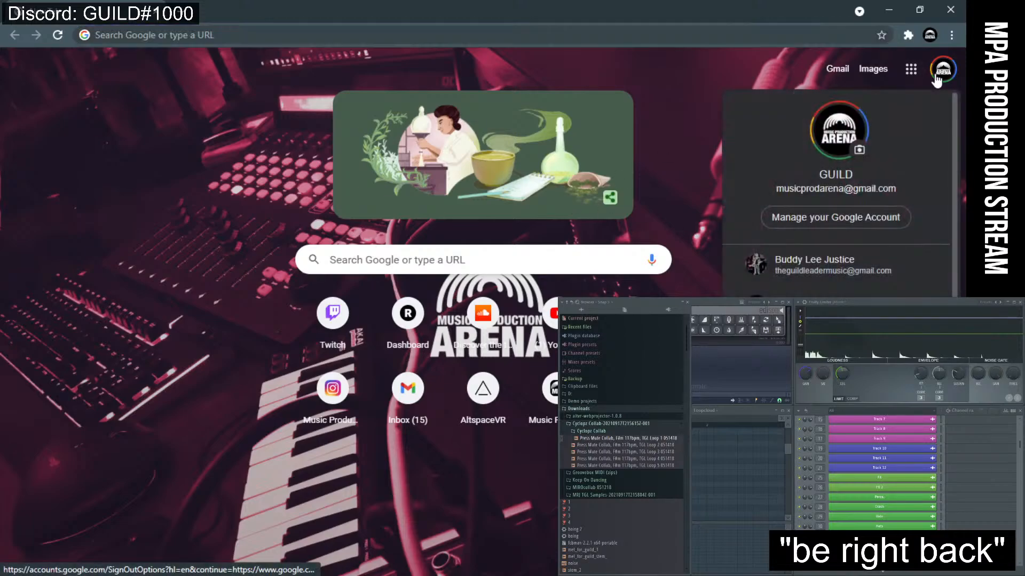
scroll(828, 219, "down", 1)
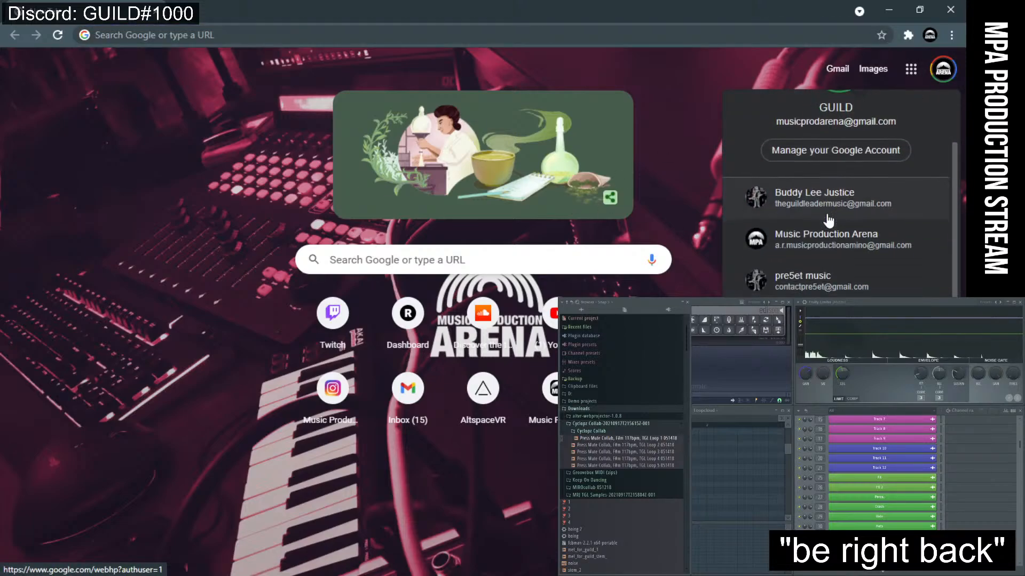
scroll(829, 219, "down", 2)
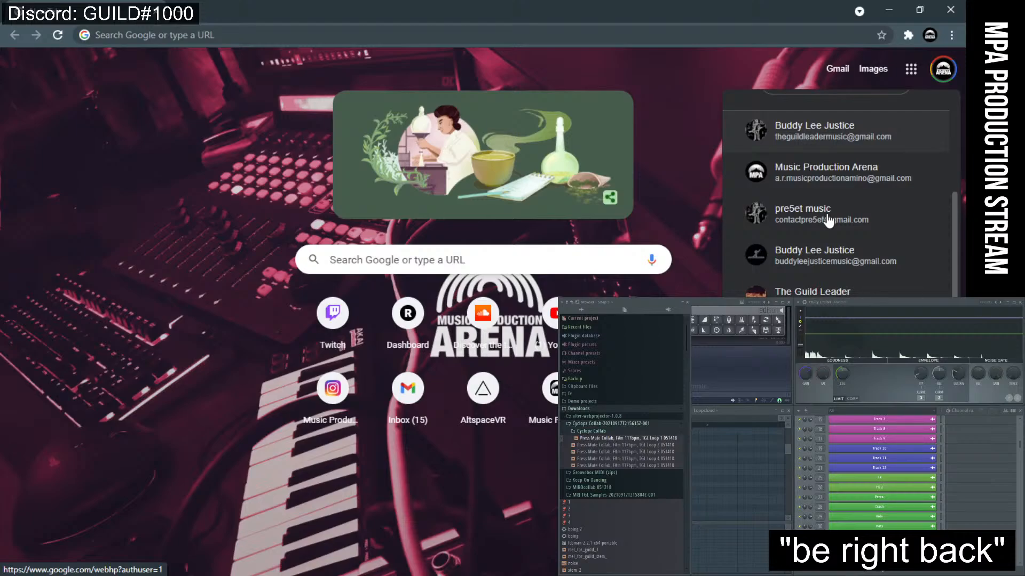
scroll(829, 219, "up", 1)
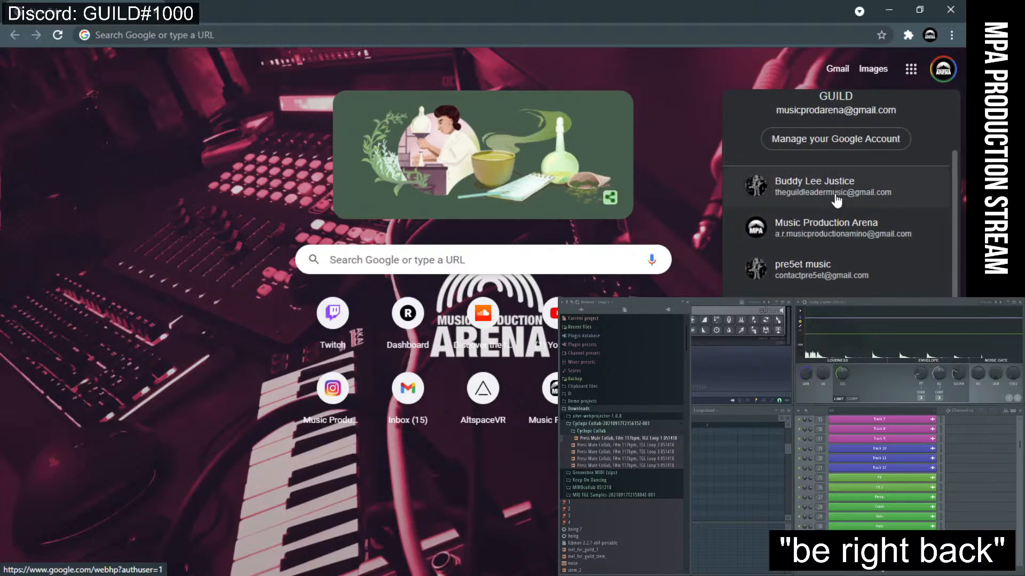
left_click(835, 194)
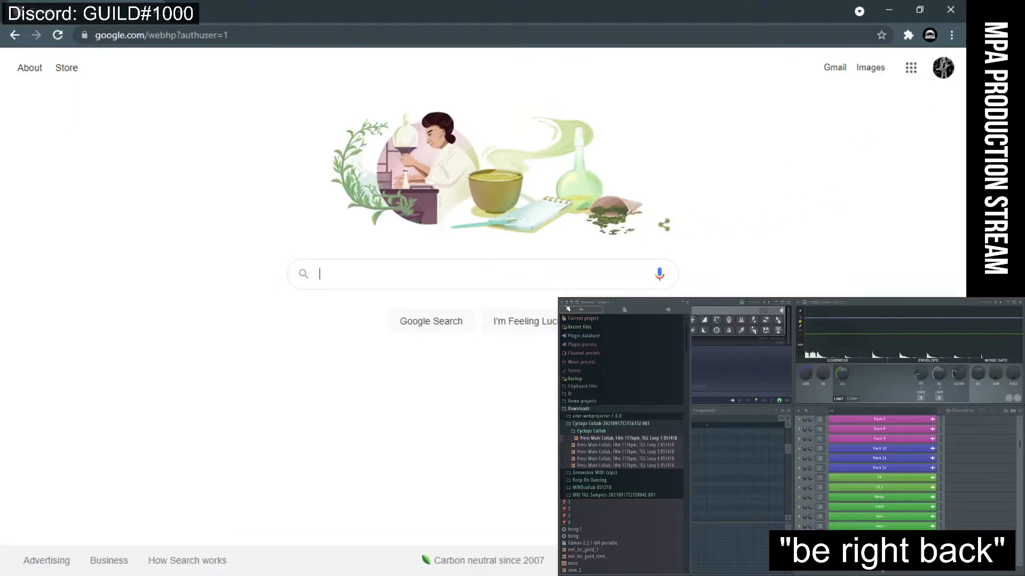
- Open Google Drive for this account from the list of Google apps
left_click(911, 68)
scroll(853, 229, "down", 4)
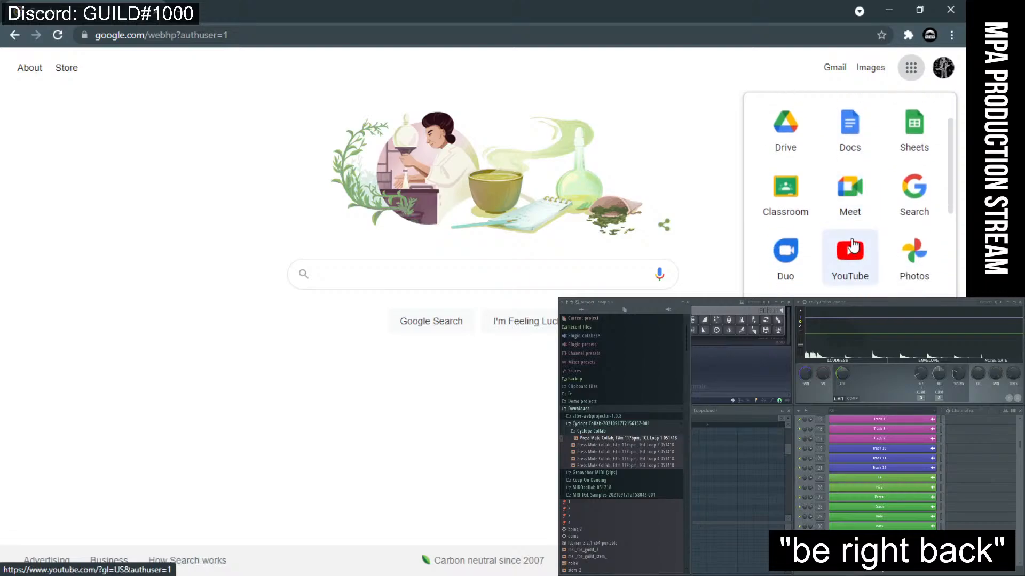
scroll(853, 219, "up", 4)
scroll(855, 221, "down", 3)
scroll(856, 223, "down", 5)
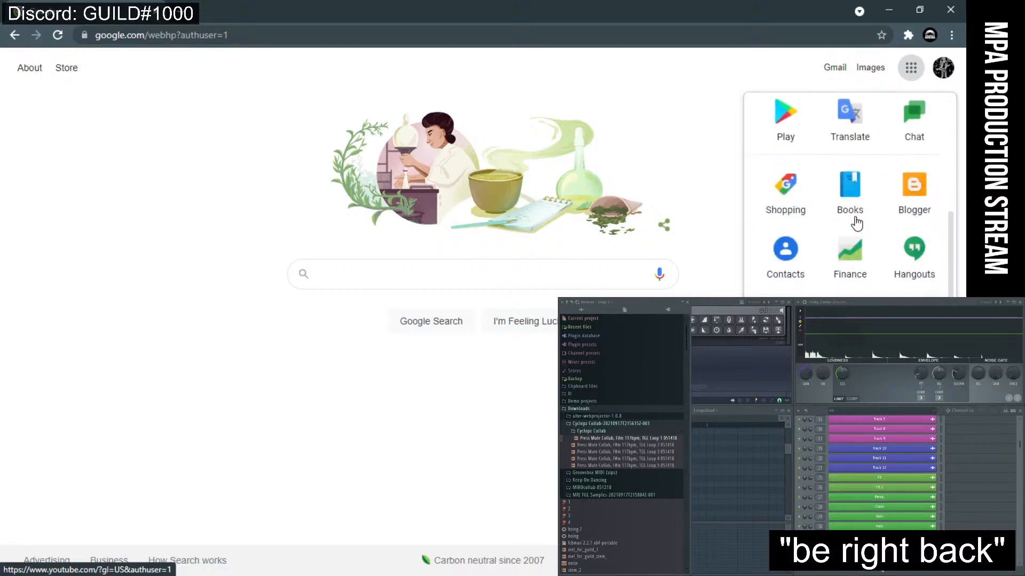
scroll(856, 224, "up", 5)
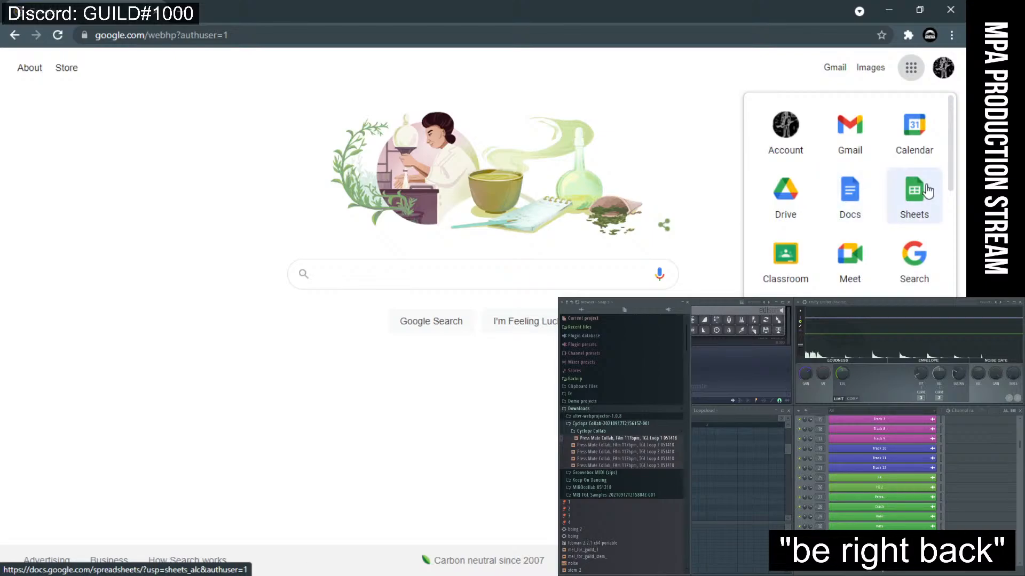
left_click(789, 192)
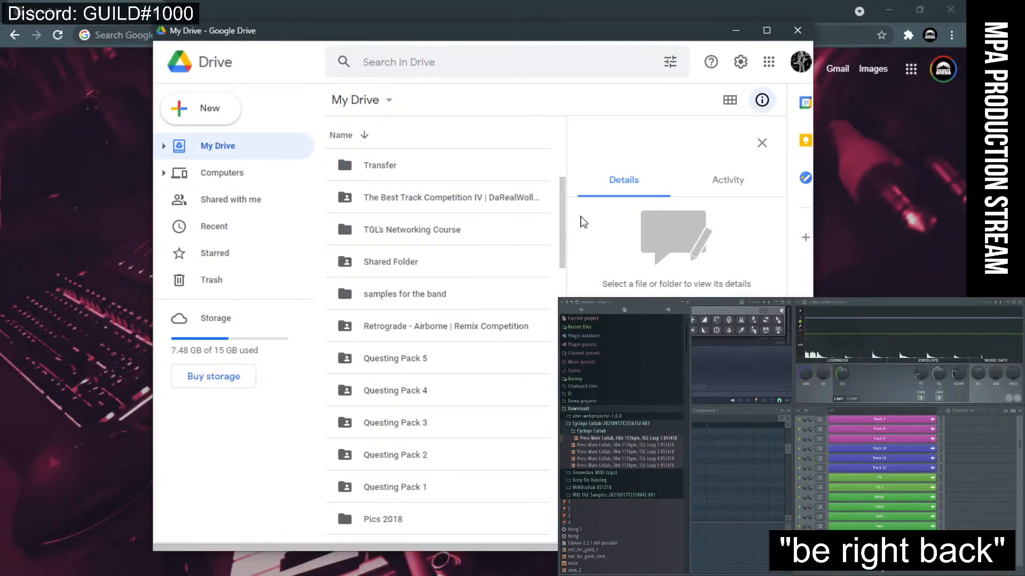
- Look through the folders and files in My Drive, including the collab folders, and close Drive and the browser
scroll(395, 309, "down", 15)
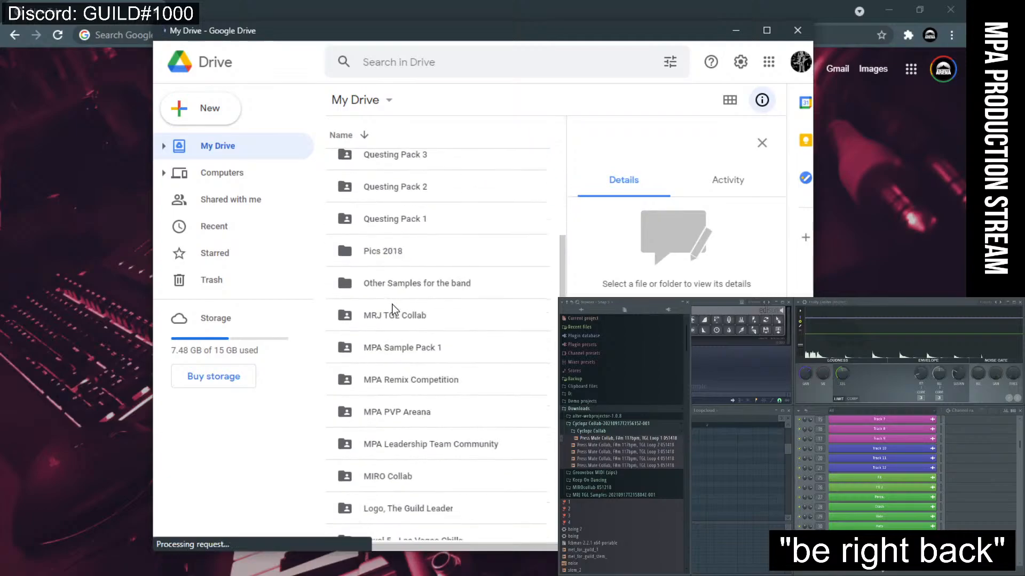
scroll(395, 309, "down", 6)
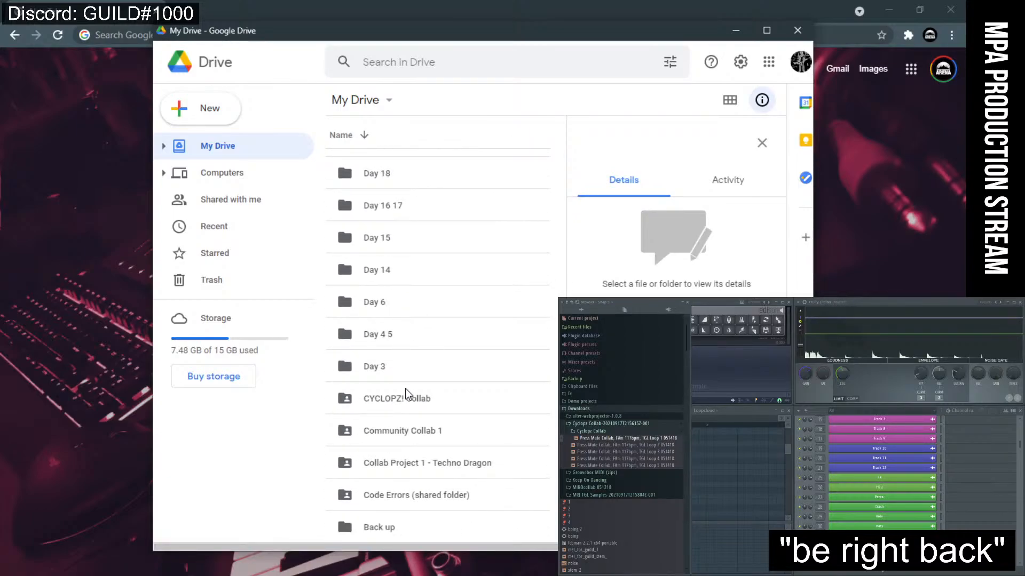
scroll(407, 395, "down", 3)
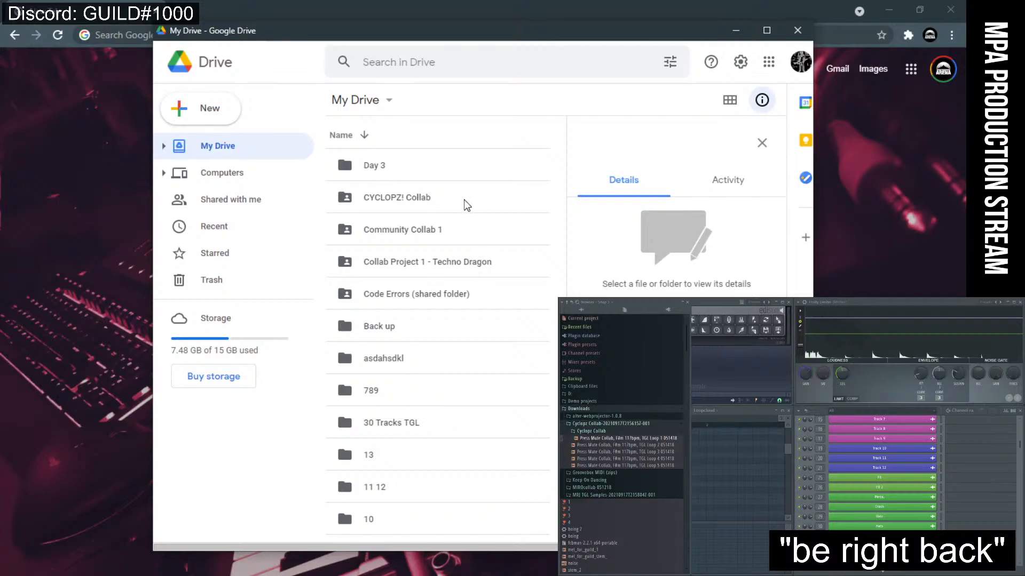
scroll(466, 205, "down", 3)
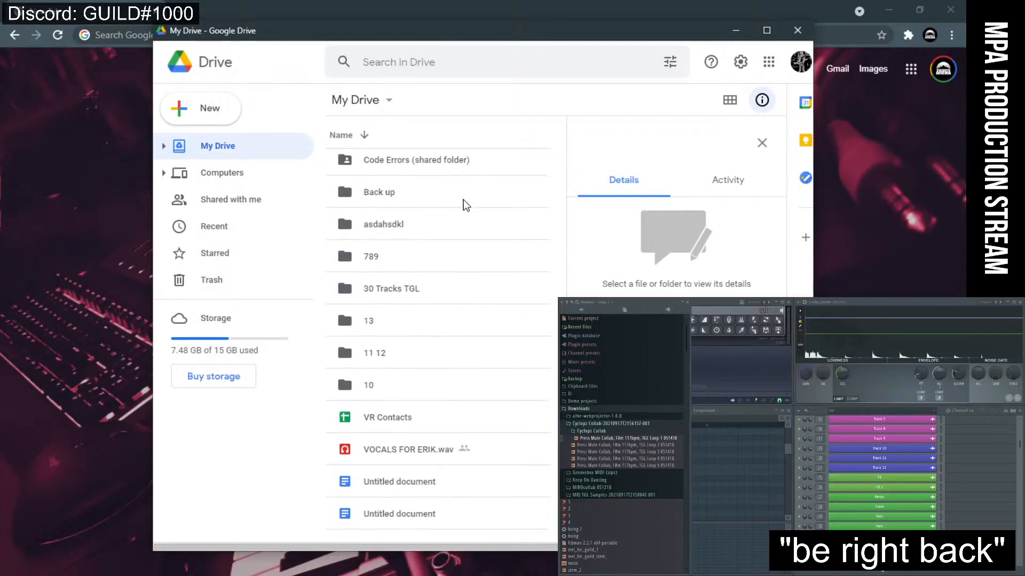
scroll(465, 206, "down", 6)
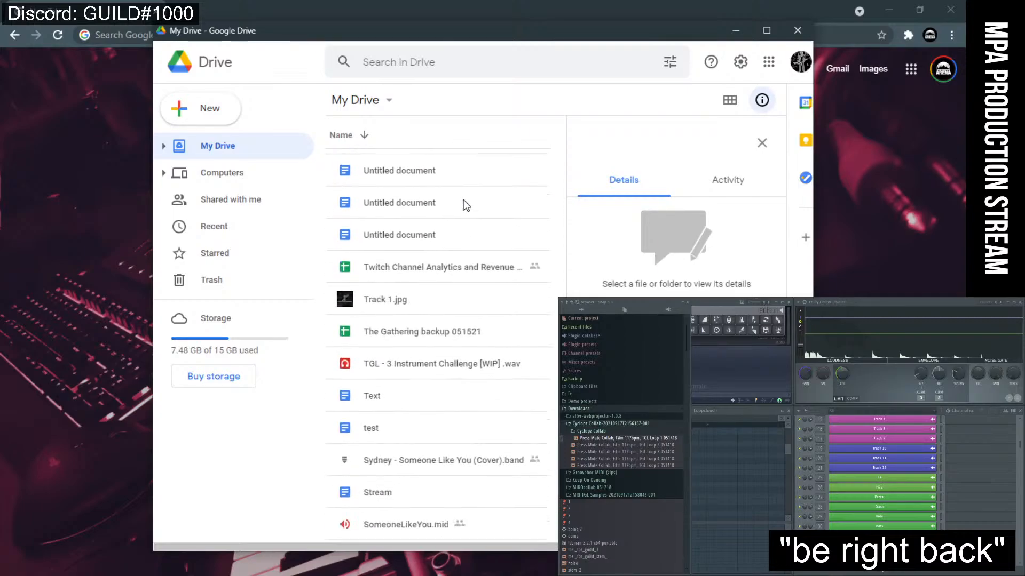
scroll(466, 205, "down", 10)
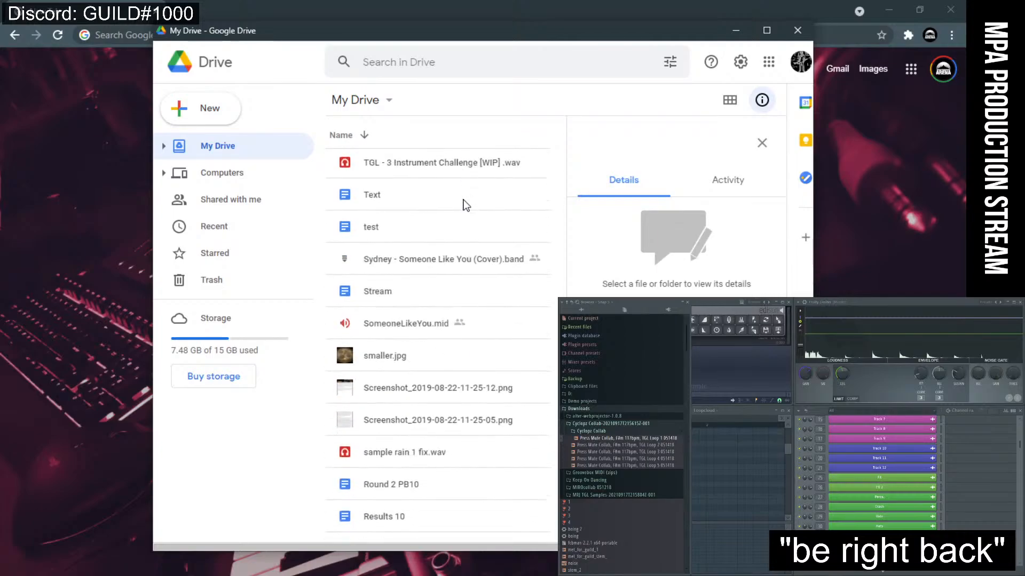
scroll(464, 205, "down", 10)
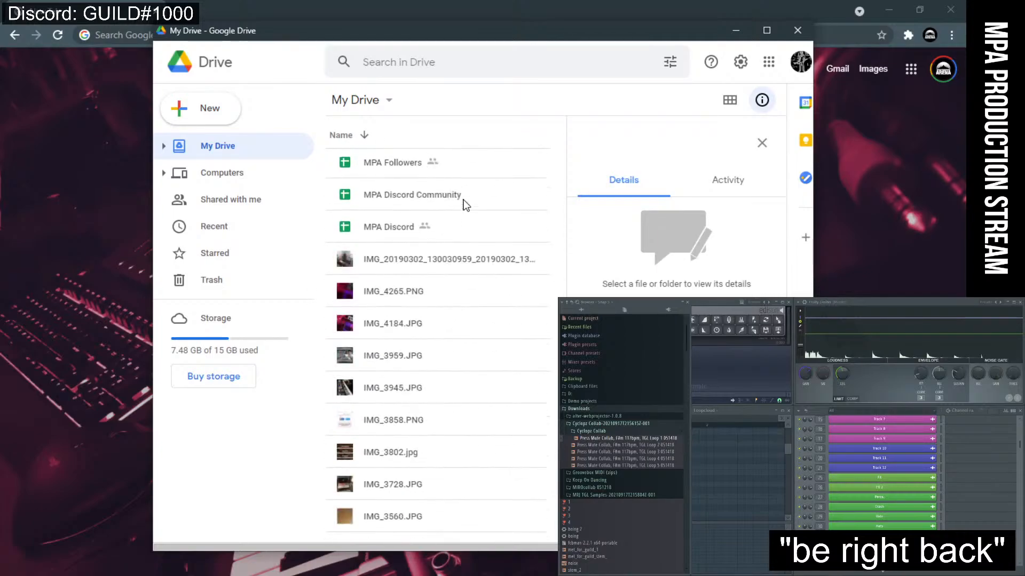
scroll(464, 205, "up", 20)
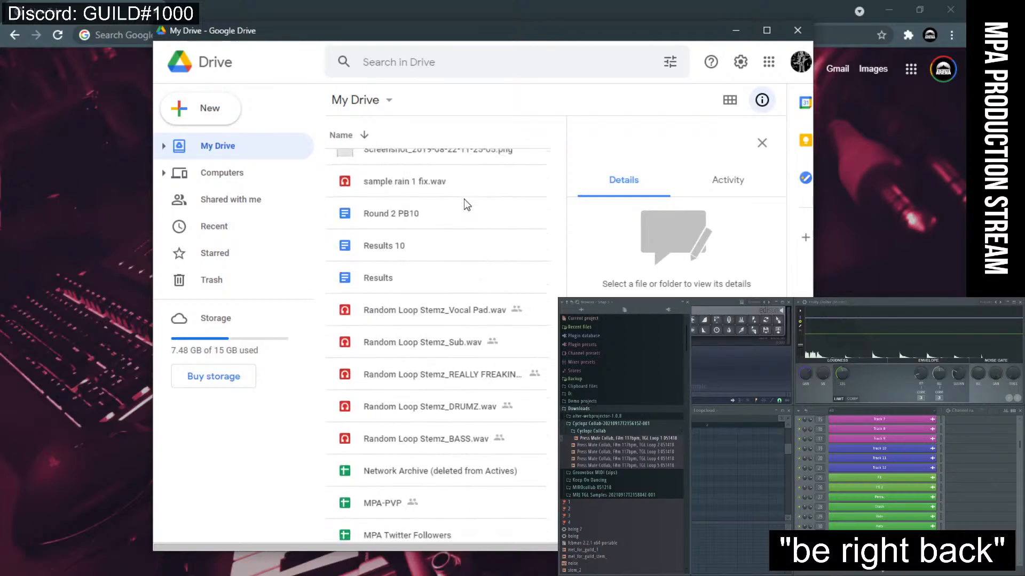
scroll(464, 205, "up", 10)
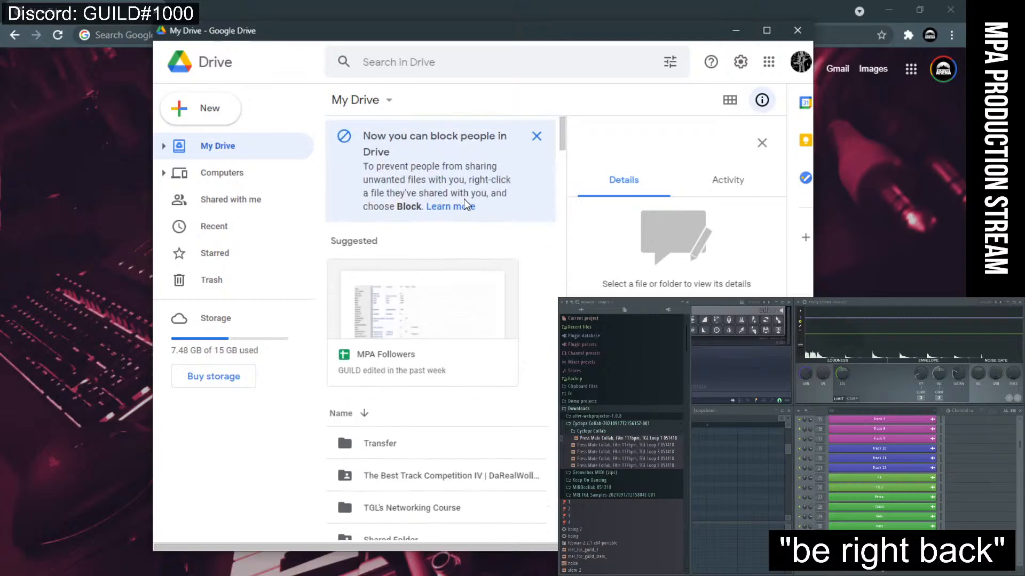
scroll(463, 200, "down", 3)
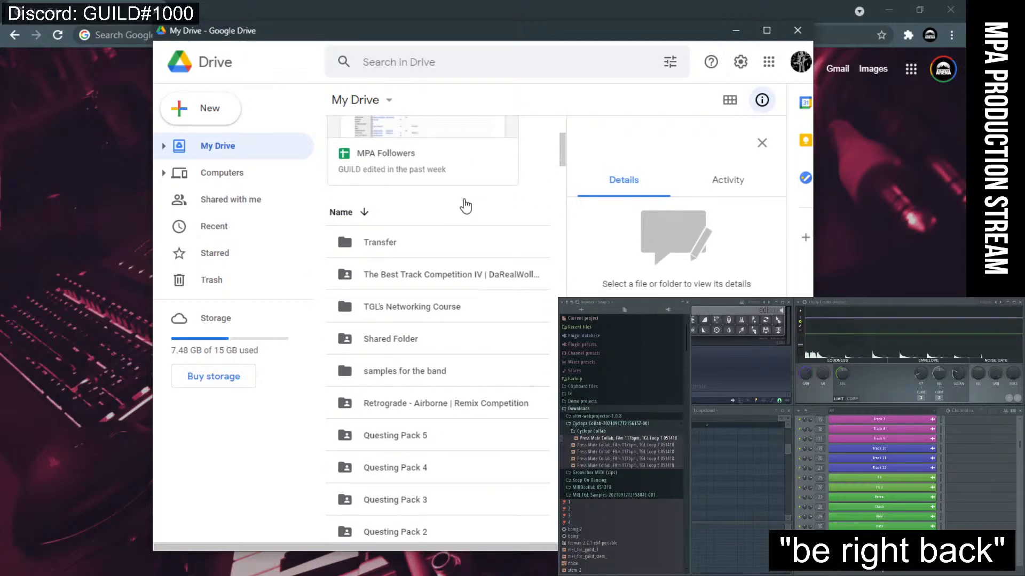
scroll(466, 207, "down", 5)
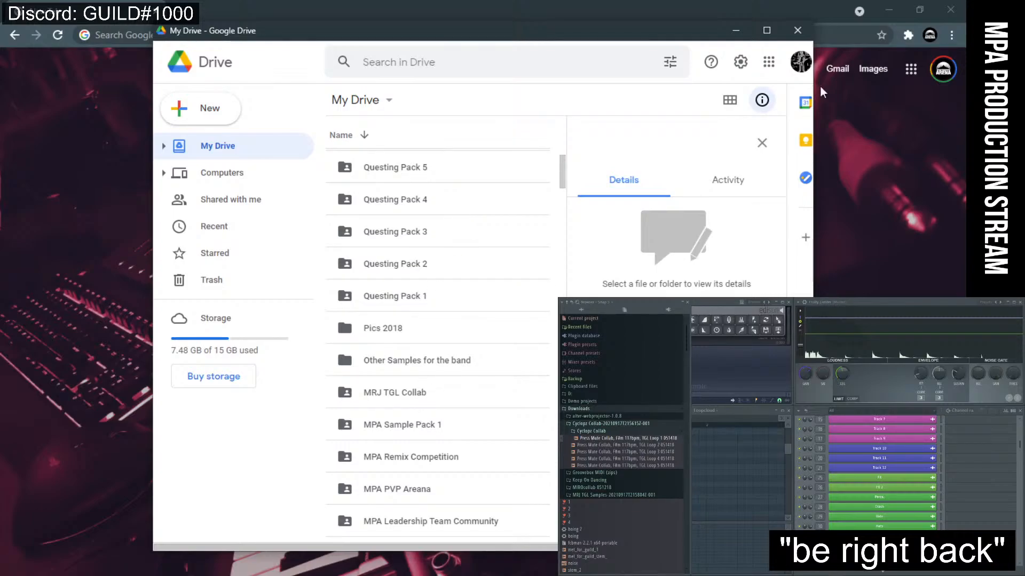
left_click(809, 31)
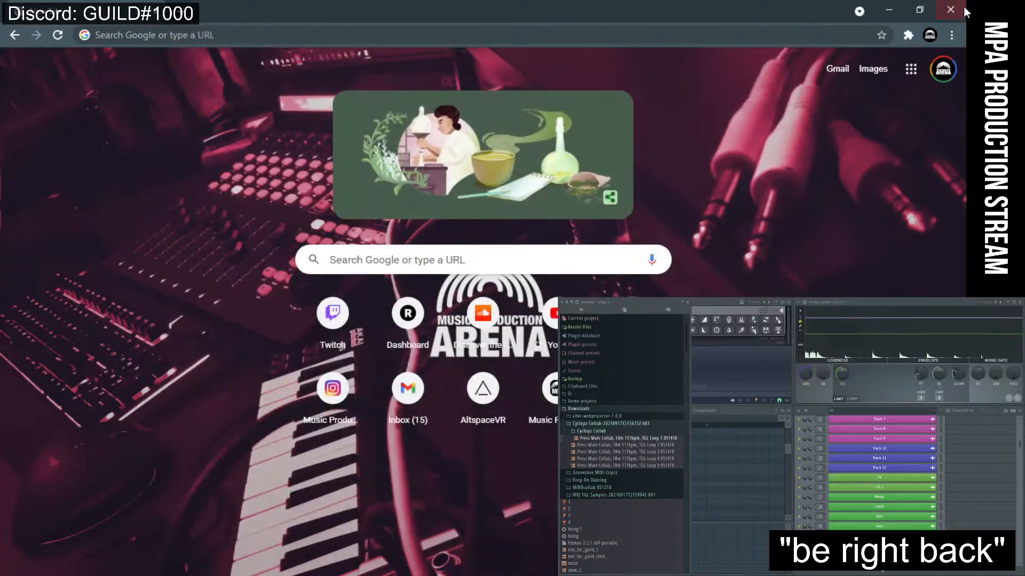
left_click(948, 20)
- Audition the second to fourth Press Mute Collab loops and place TGL Loop 4 on Track 3 of the playlist at about bar 9
left_click(630, 445)
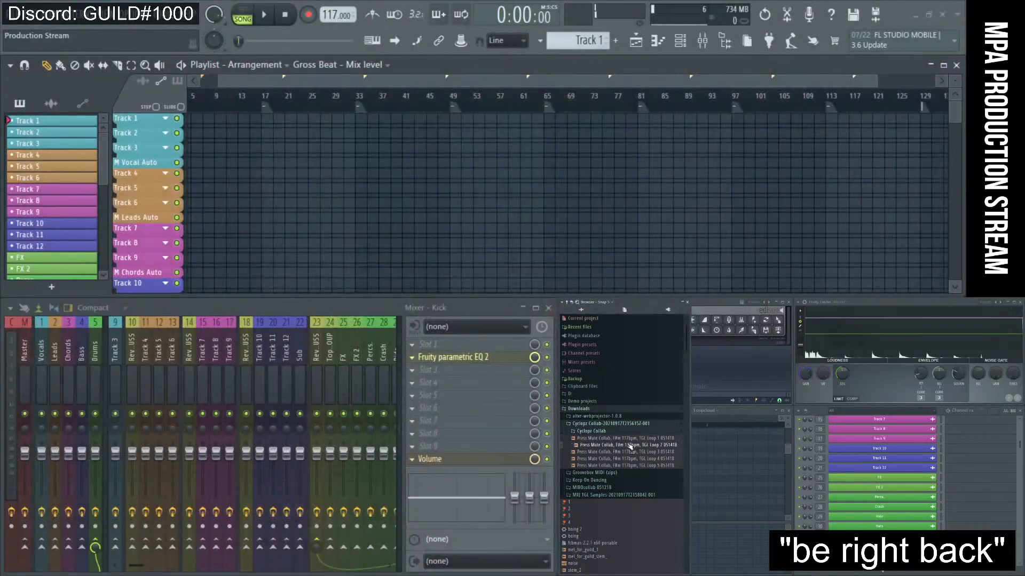
left_click(631, 452)
left_click(632, 459)
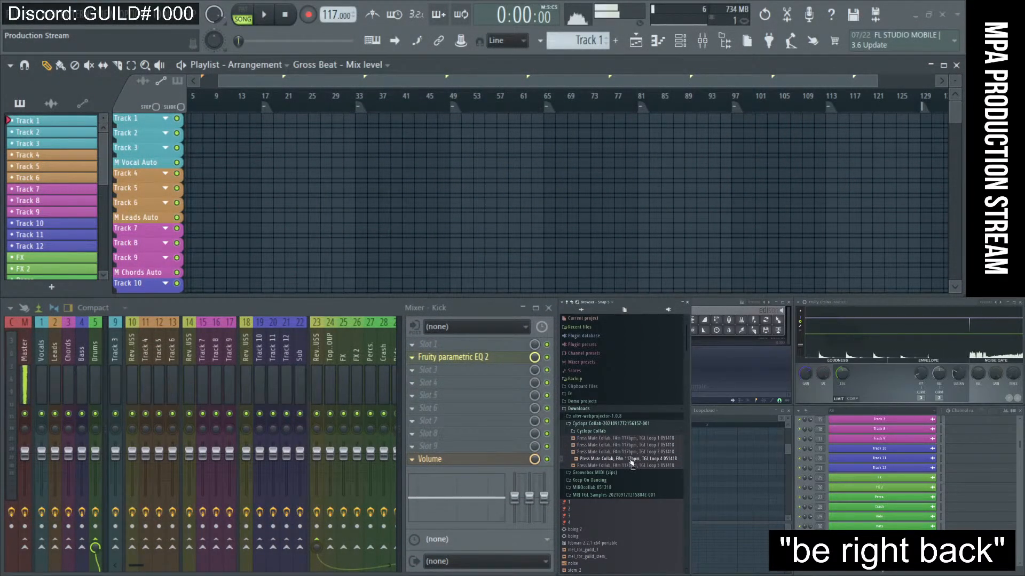
left_click_drag(632, 464, 231, 150)
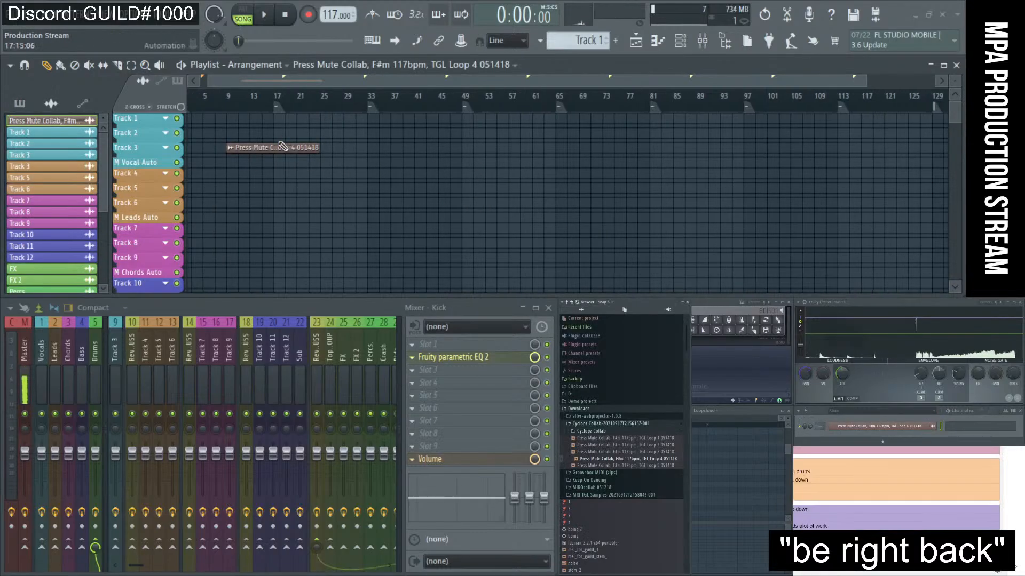
- Listen to the TGL Loop 4 clip on Track 3 and delete it from the playlist
right_click(228, 148, "alt")
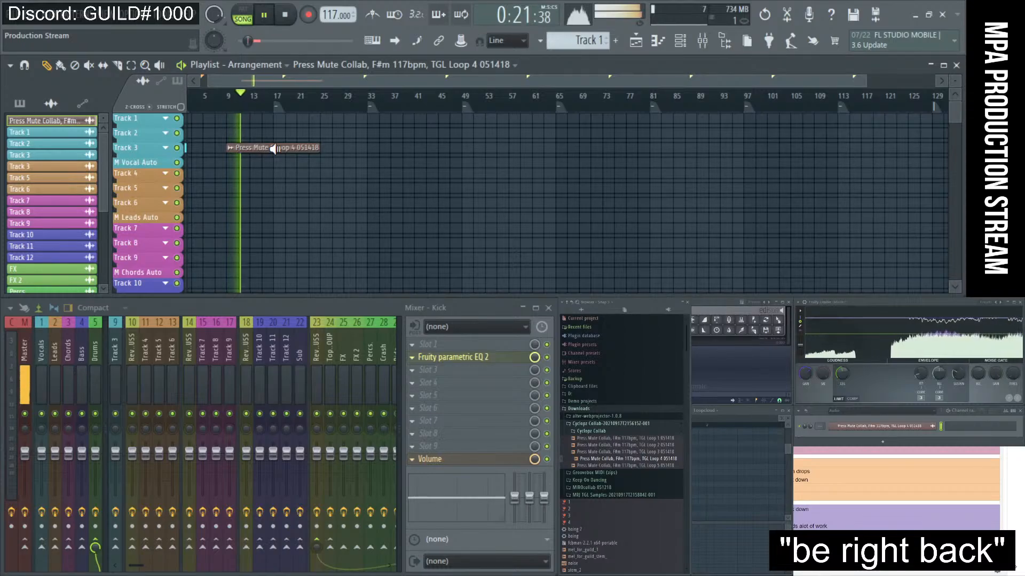
key("space")
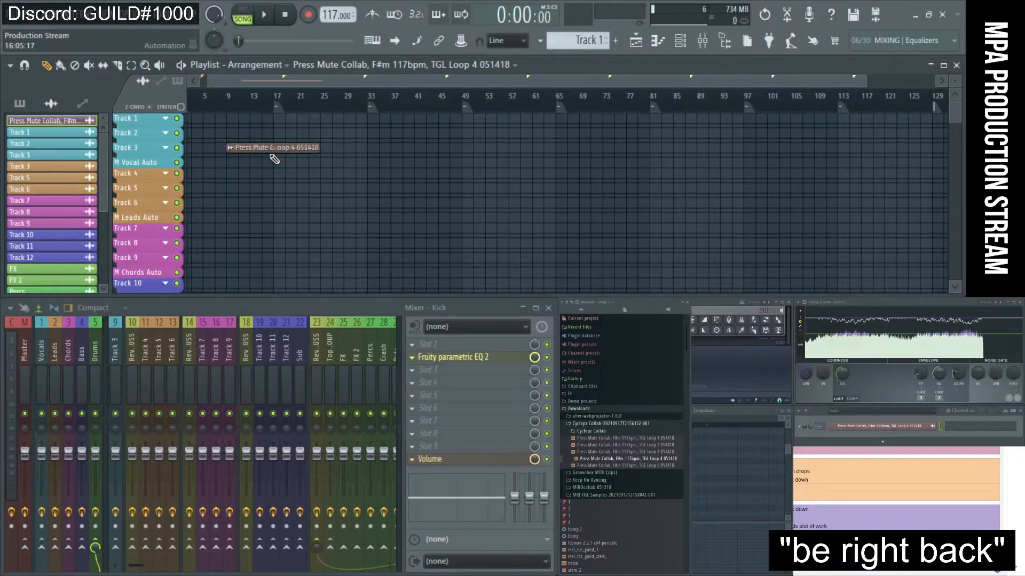
scroll(274, 159, "up", 2)
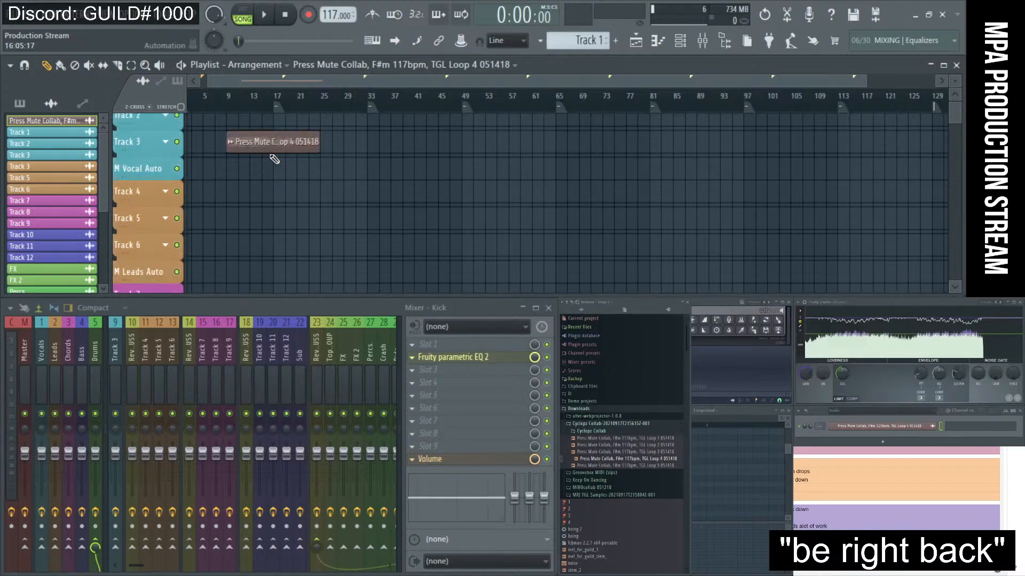
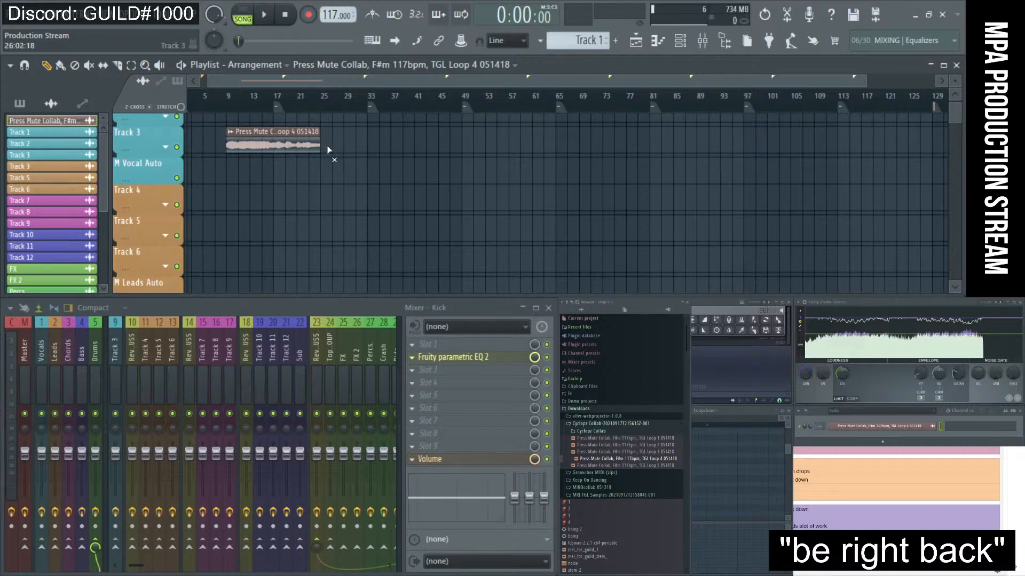
right_click(299, 150)
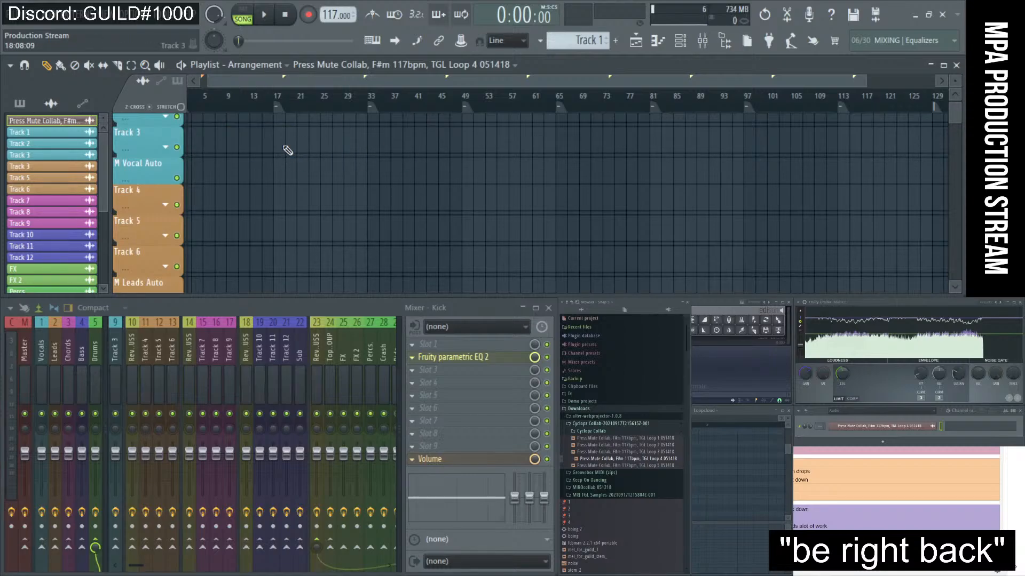
- Collapse the Cyclopz Collab folder in Downloads and expand the TGL Samples subfolder inside the dated TGL Samples folder
left_click(602, 431)
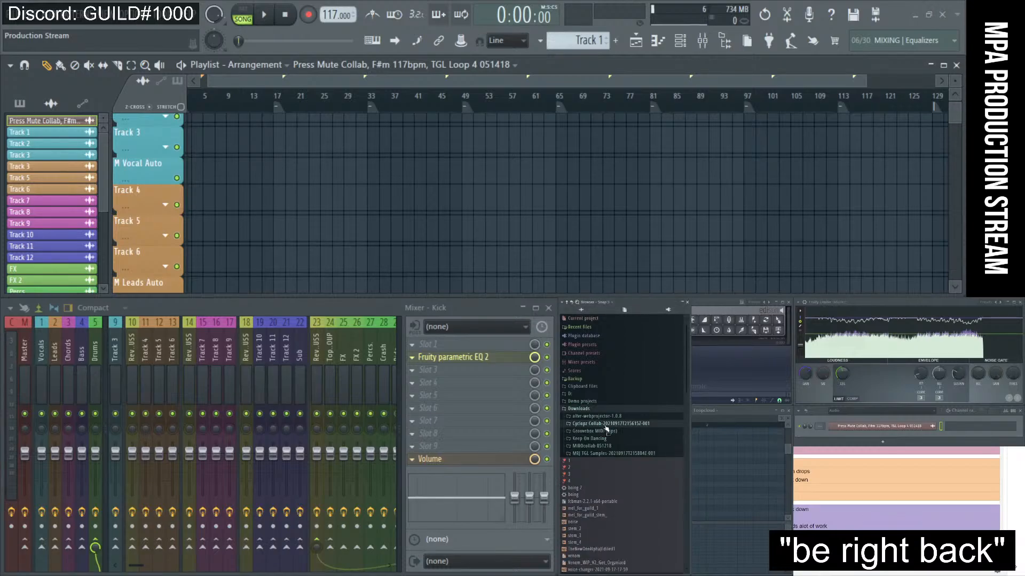
left_click(622, 454)
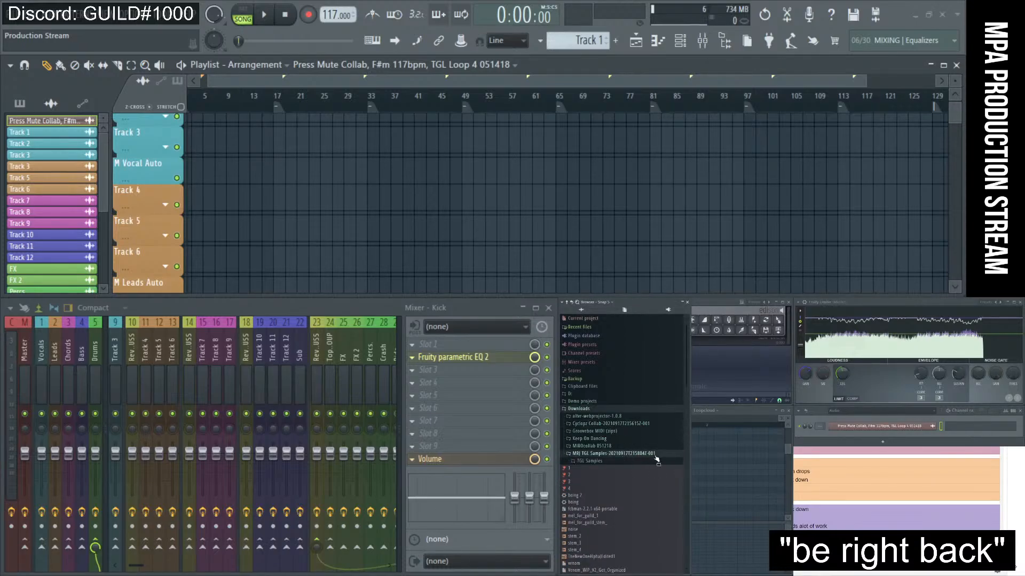
left_click(605, 462)
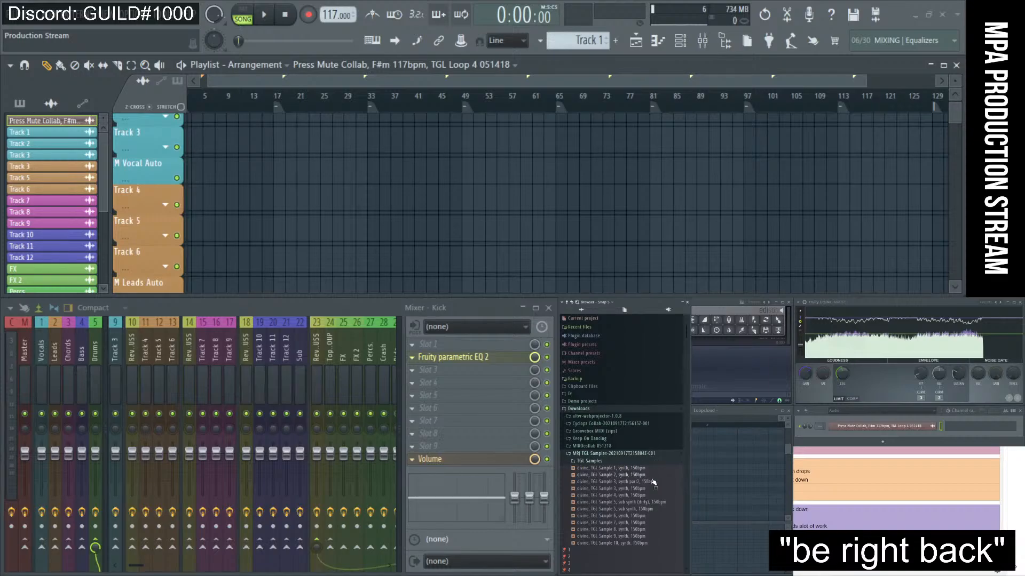
scroll(644, 493, "down", 2)
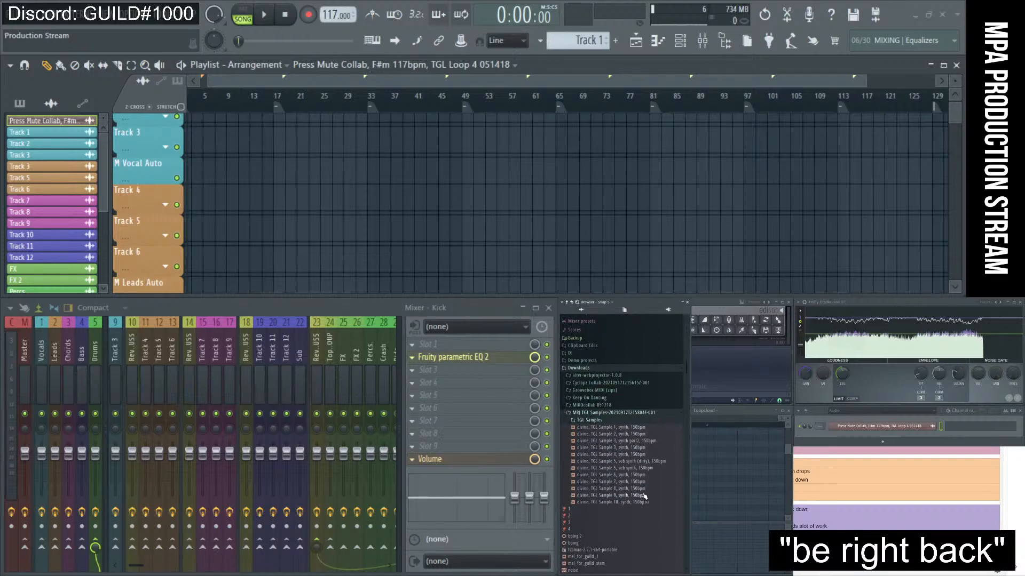
- Audition the divine TGL Sample 1 synth and set the project tempo to 150 BPM
left_click(636, 428)
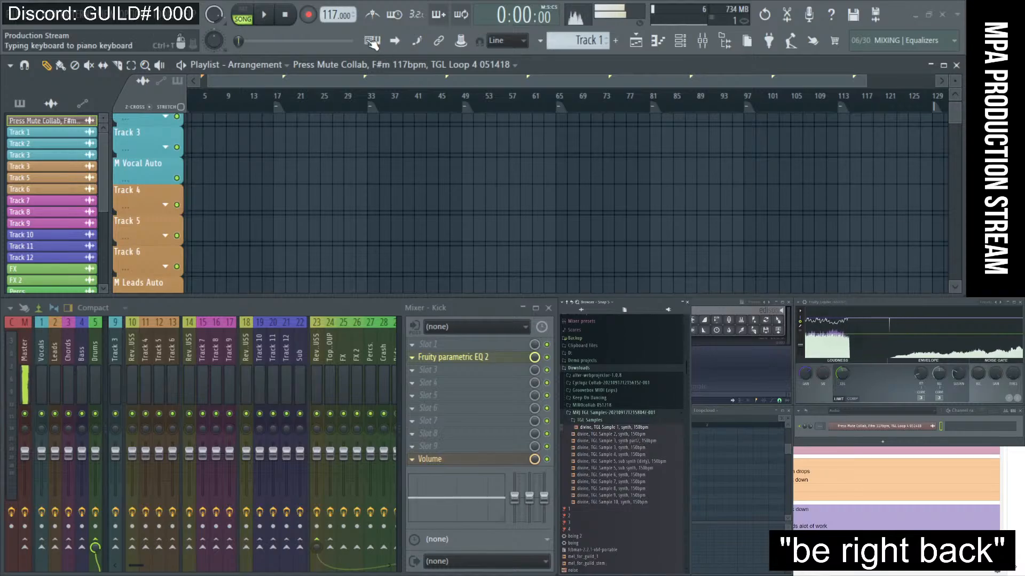
left_click_drag(332, 16, 332, 2)
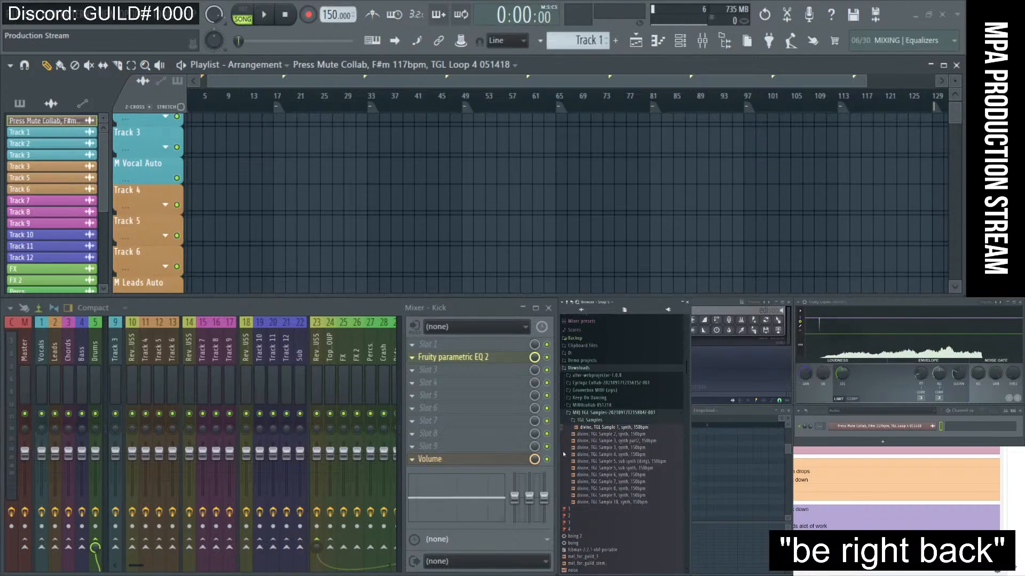
- Audition divine TGL Samples 2 through 10, including the part2 and sub synth variants, and replay both Sample 3 synths
left_click(616, 434)
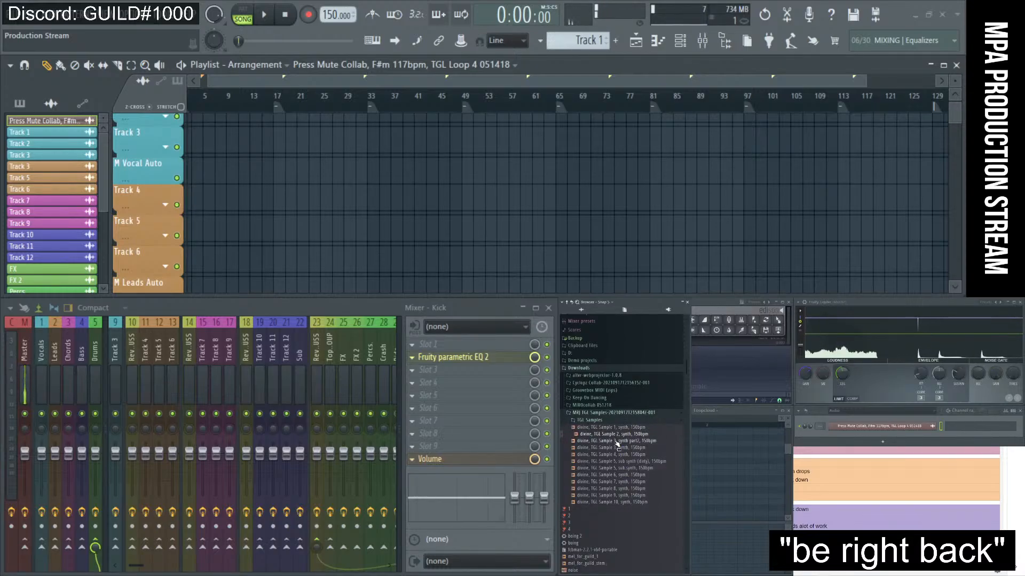
left_click(616, 441)
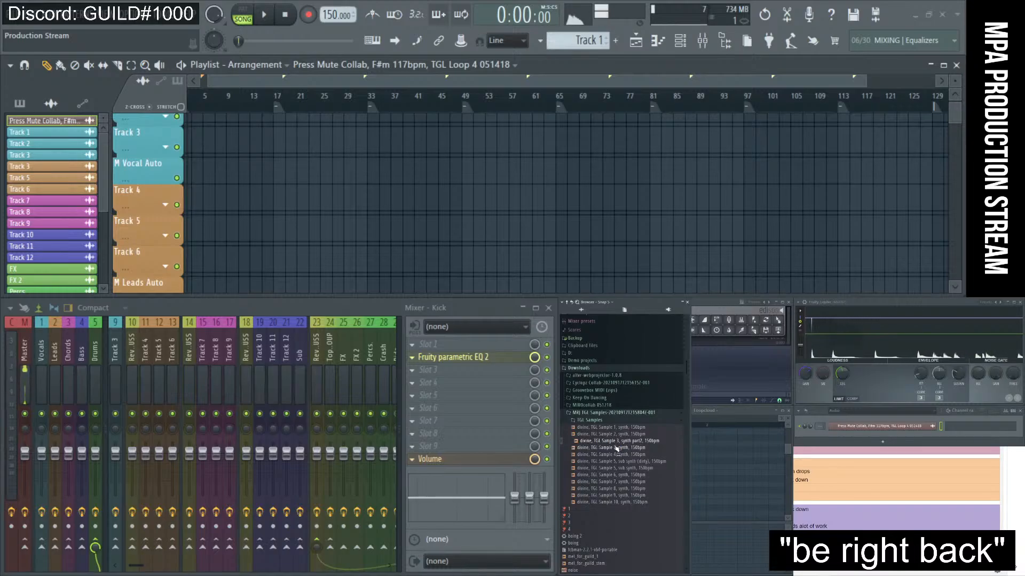
left_click(617, 448)
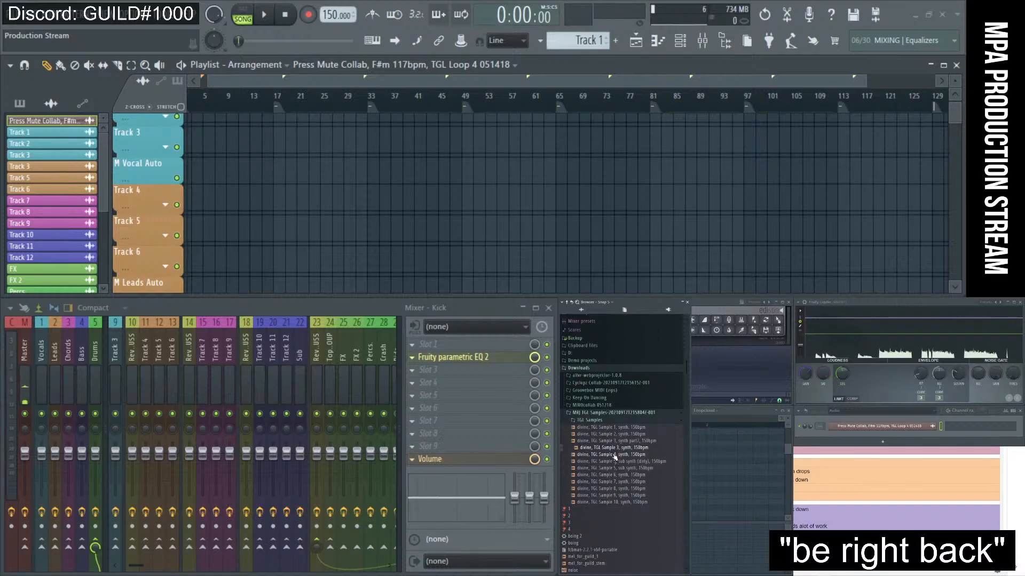
left_click(615, 455)
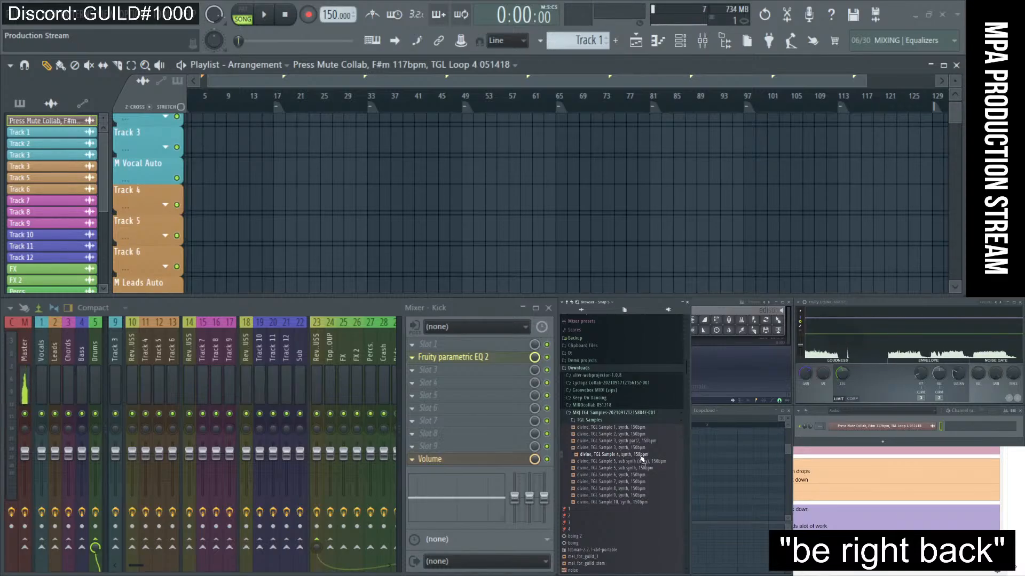
left_click(641, 462)
left_click(638, 468)
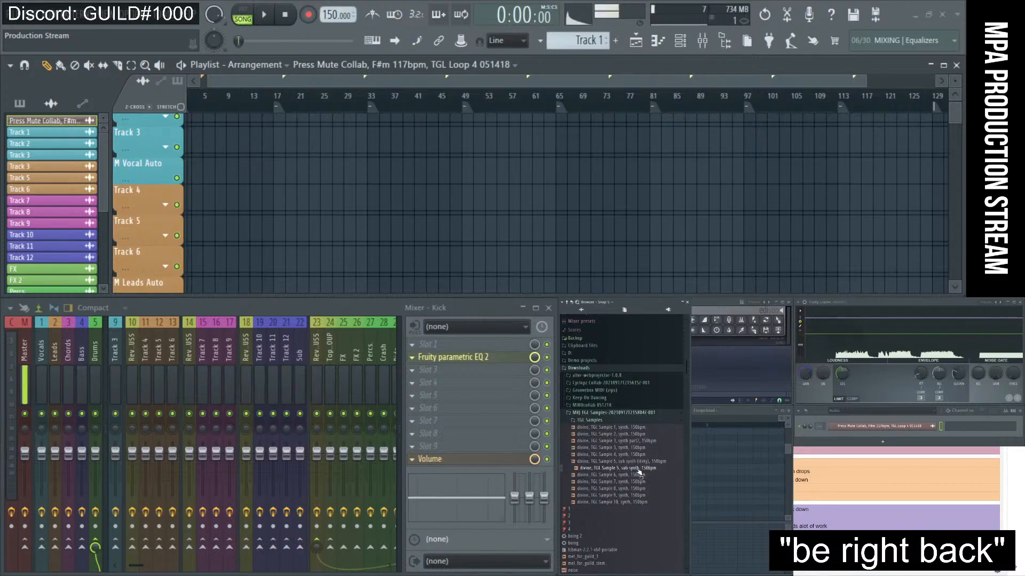
left_click(638, 475)
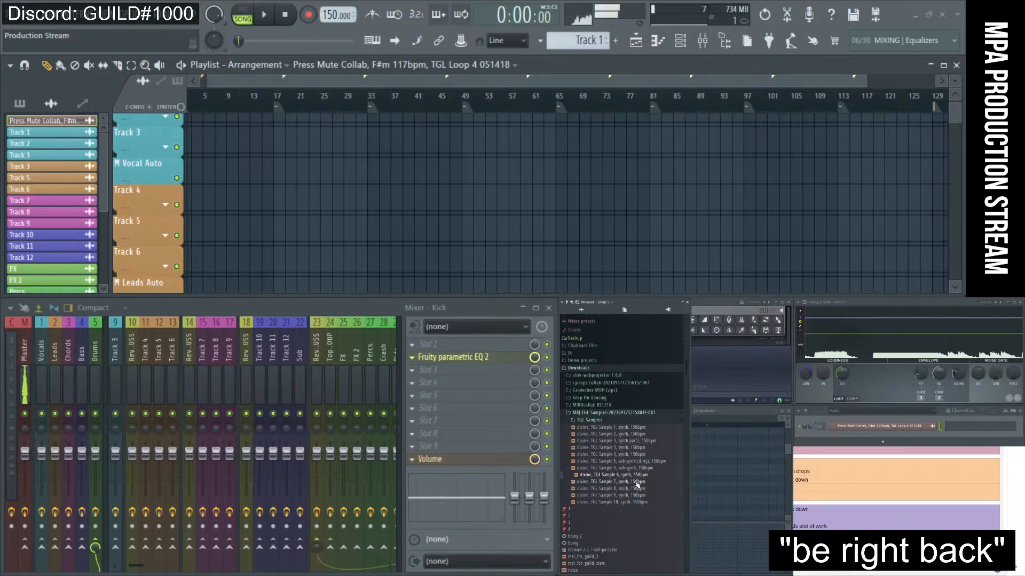
left_click(637, 482)
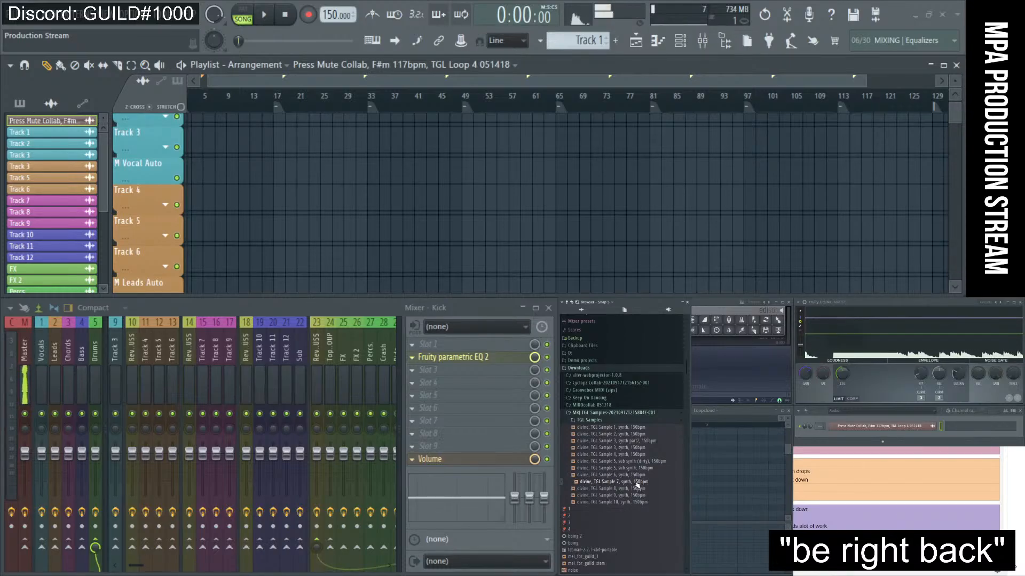
left_click(635, 489)
left_click(634, 496)
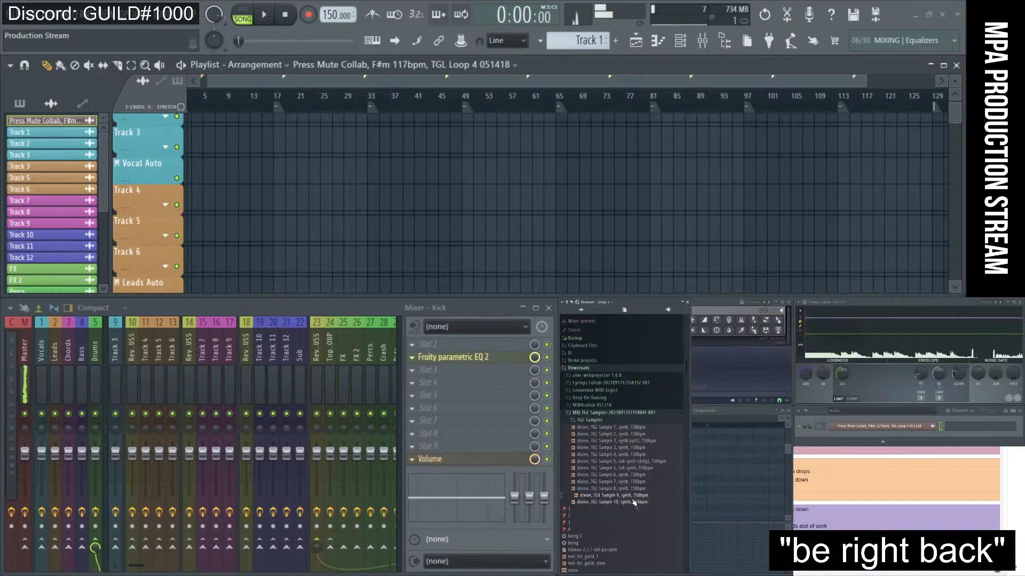
left_click(635, 503)
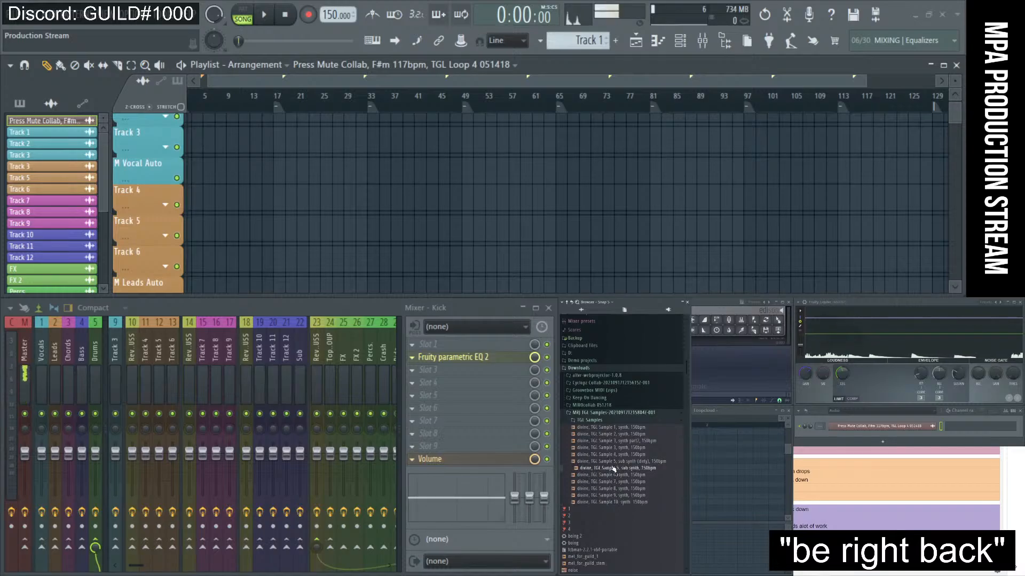
left_click(611, 447)
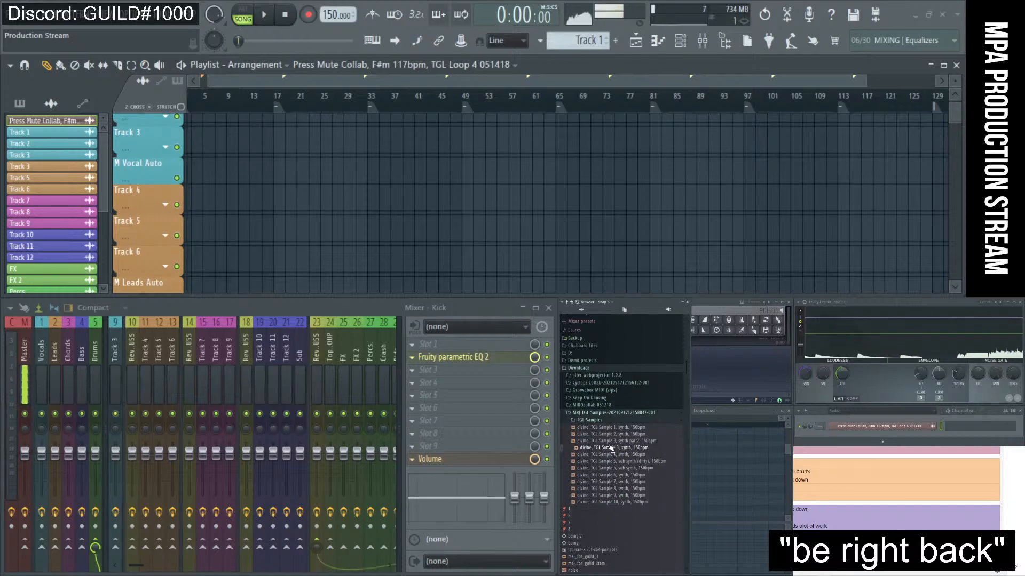
left_click(614, 441)
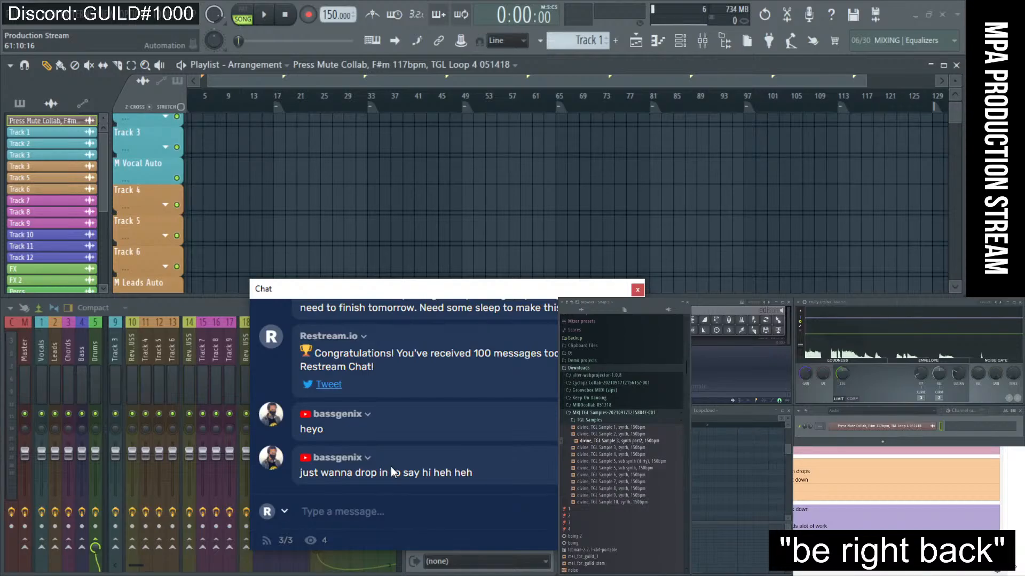
- Place the OBS window over the browser area and read the last three live chat messages by highlighting them
left_click_drag(708, 422, 720, 352)
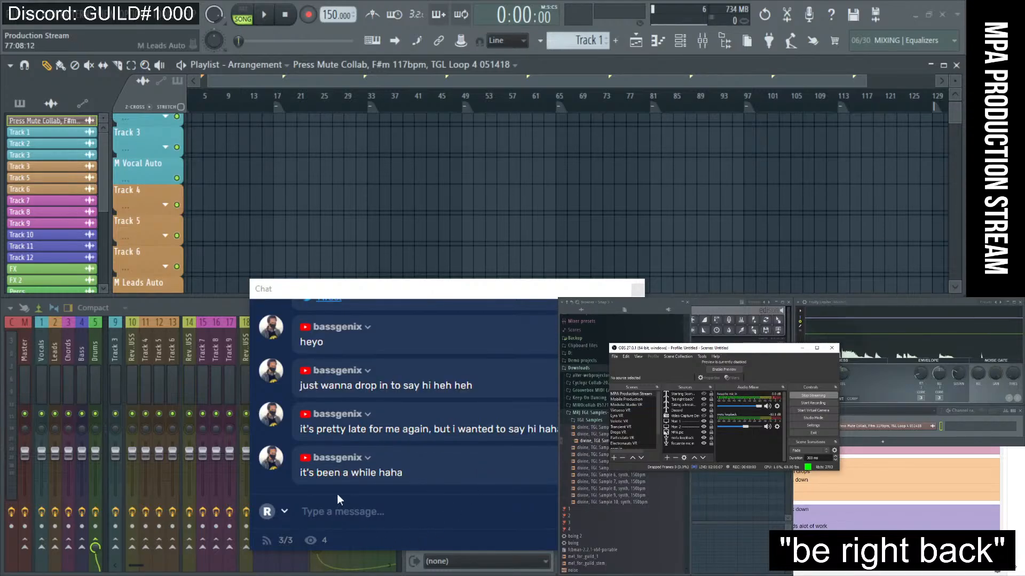
left_click_drag(405, 474, 297, 392)
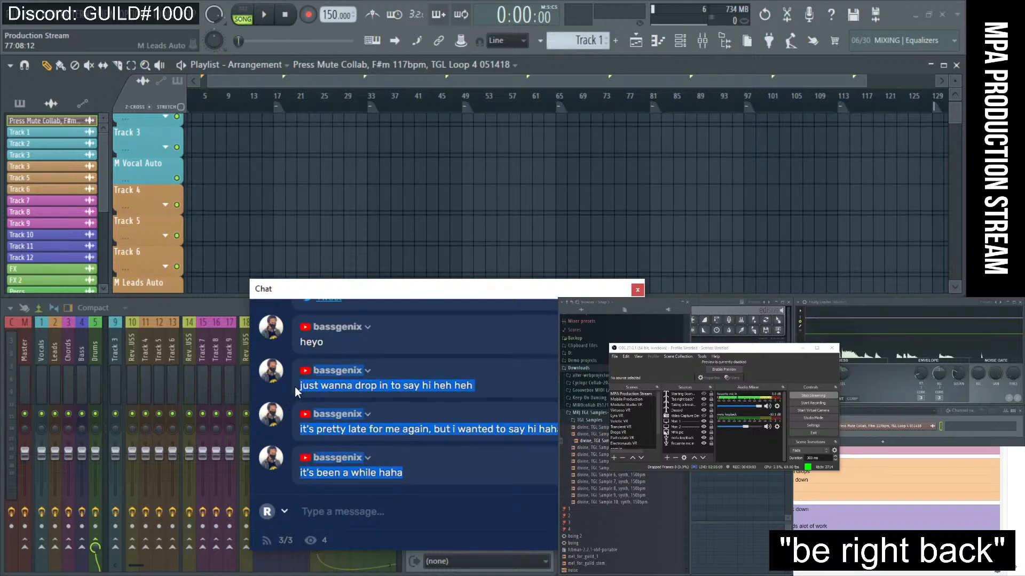
left_click(458, 479)
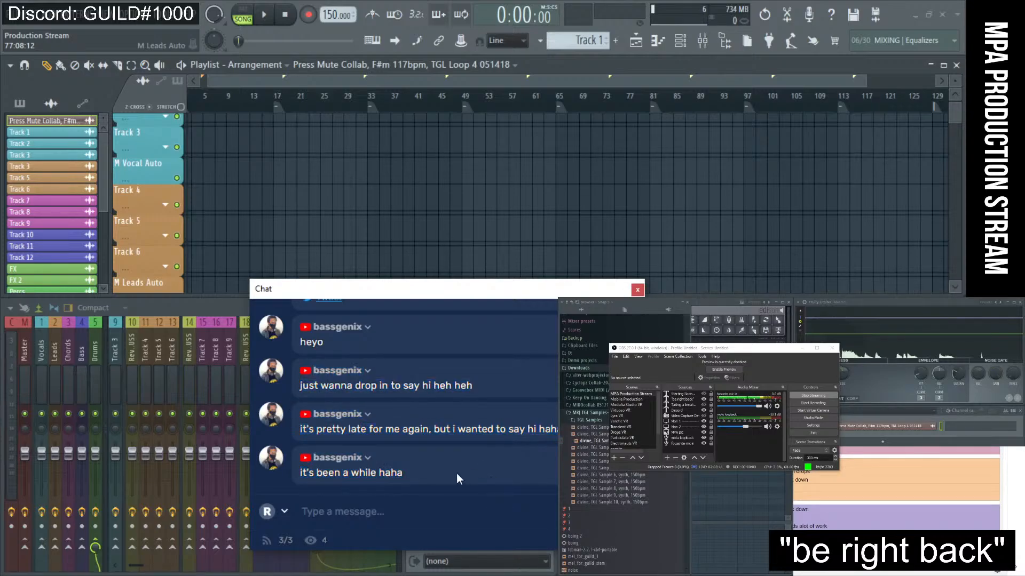
- Switch to the MPA Collabs - Season 1 Google Sheet, minimize OBS, and examine the producers and notes of Collabs 1 through 8
left_click(902, 510)
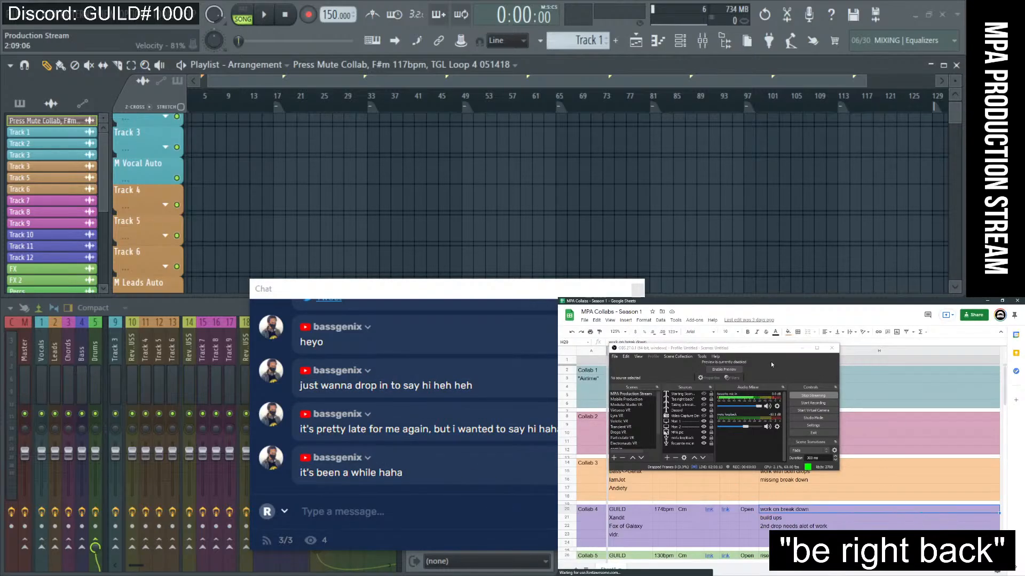
left_click(802, 348)
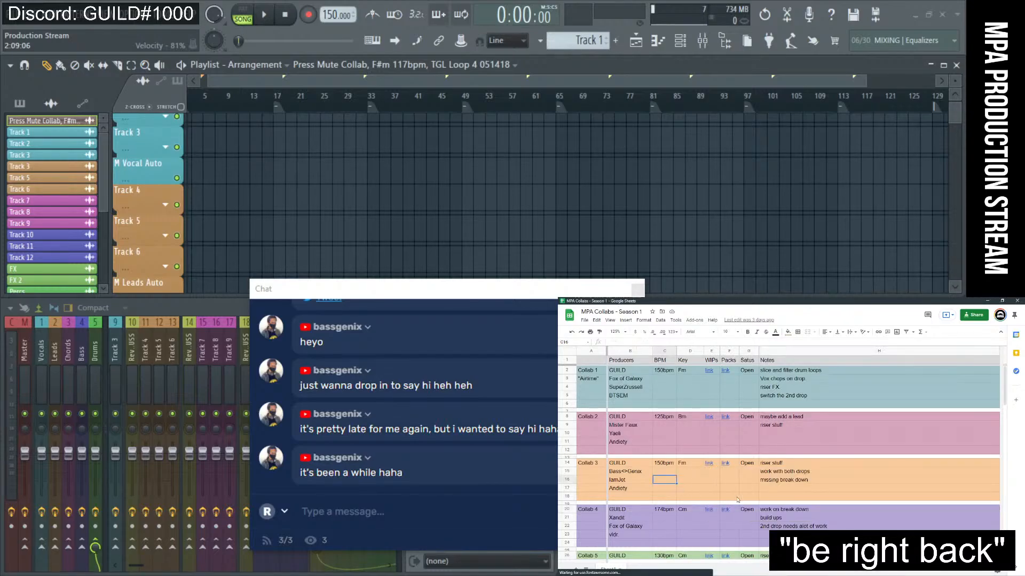
left_click(855, 483)
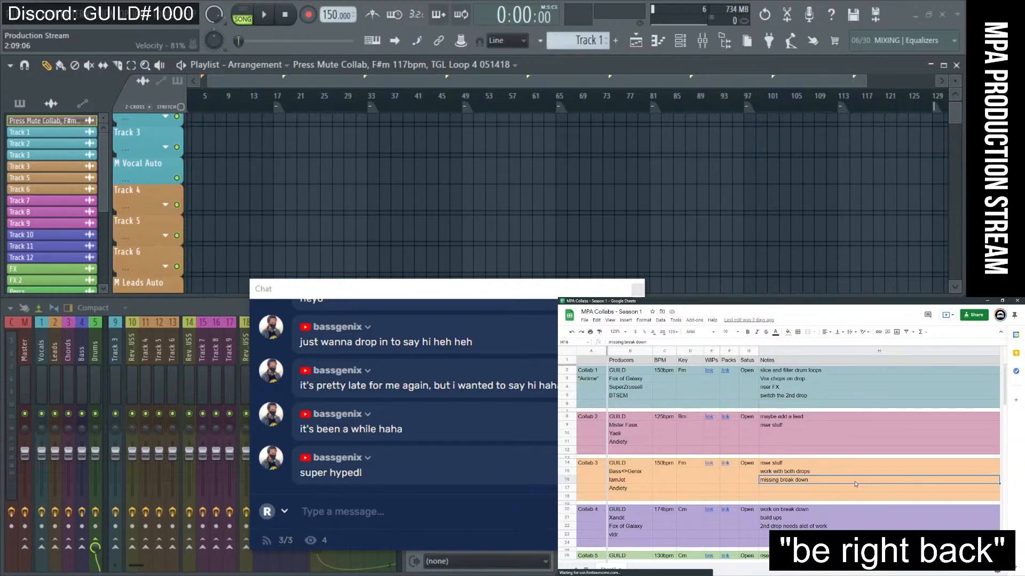
left_click(697, 479)
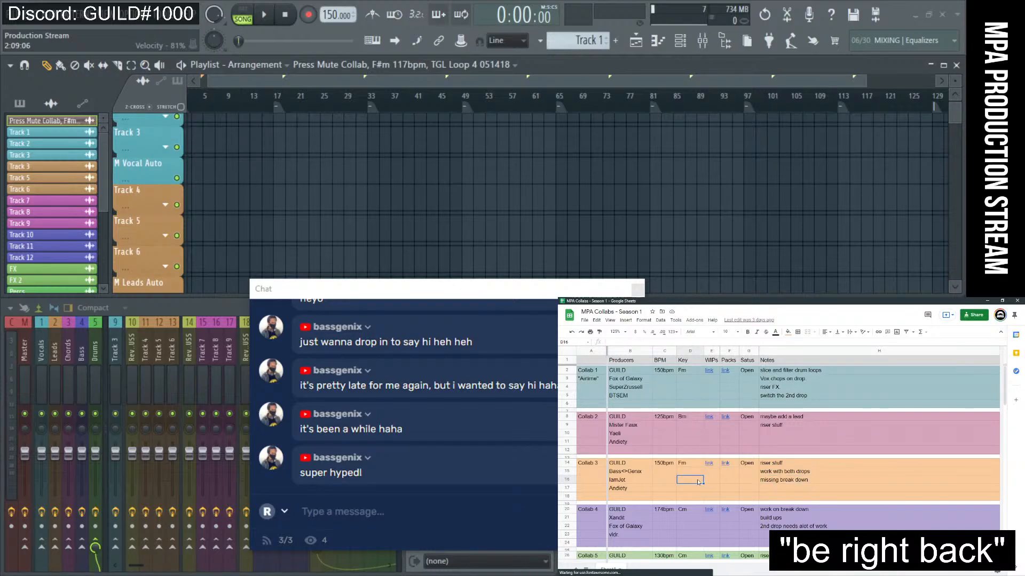
left_click(643, 469)
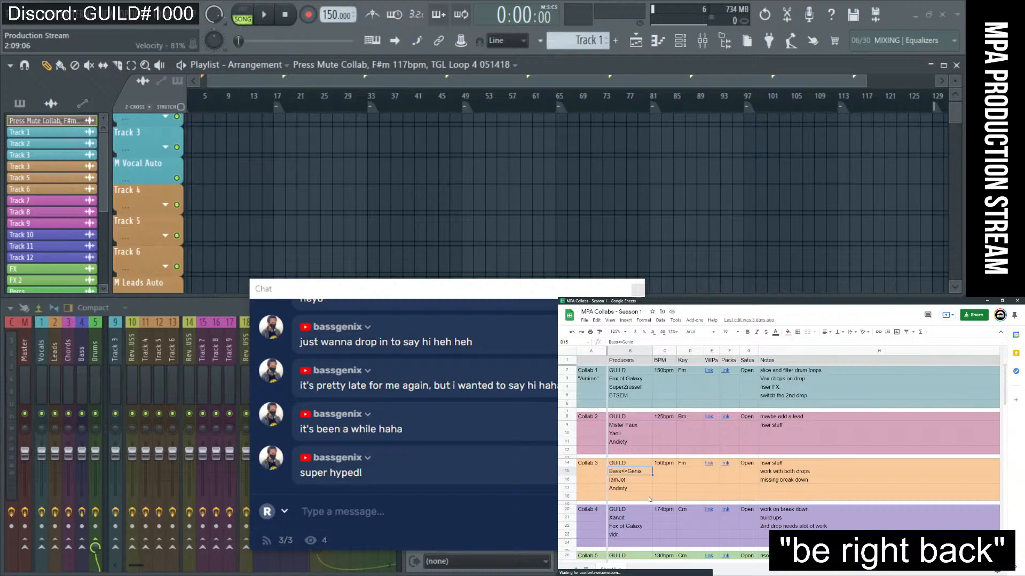
left_click(649, 379)
left_click(635, 426)
scroll(640, 437, "down", 3)
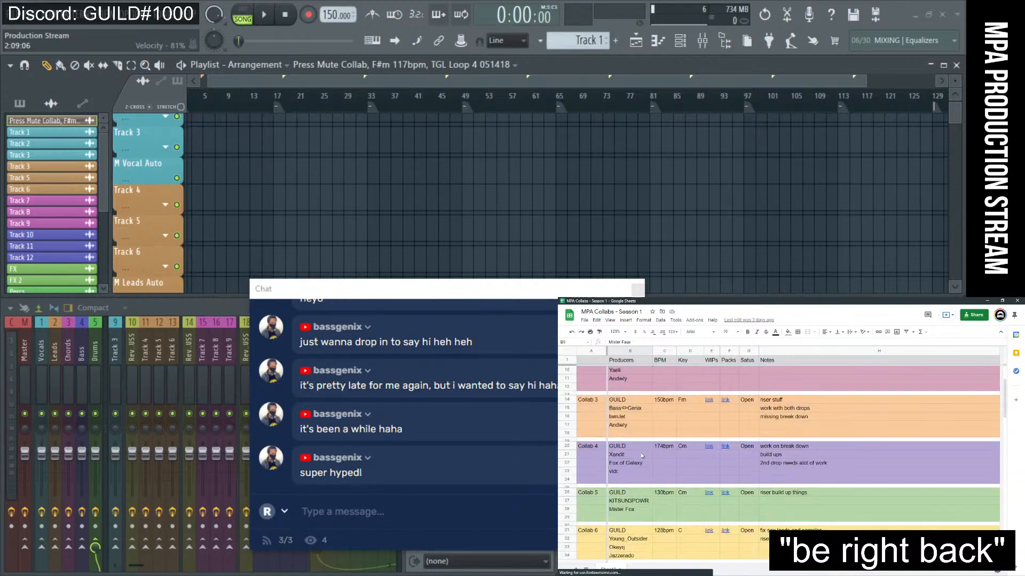
left_click(658, 461)
left_click(637, 507)
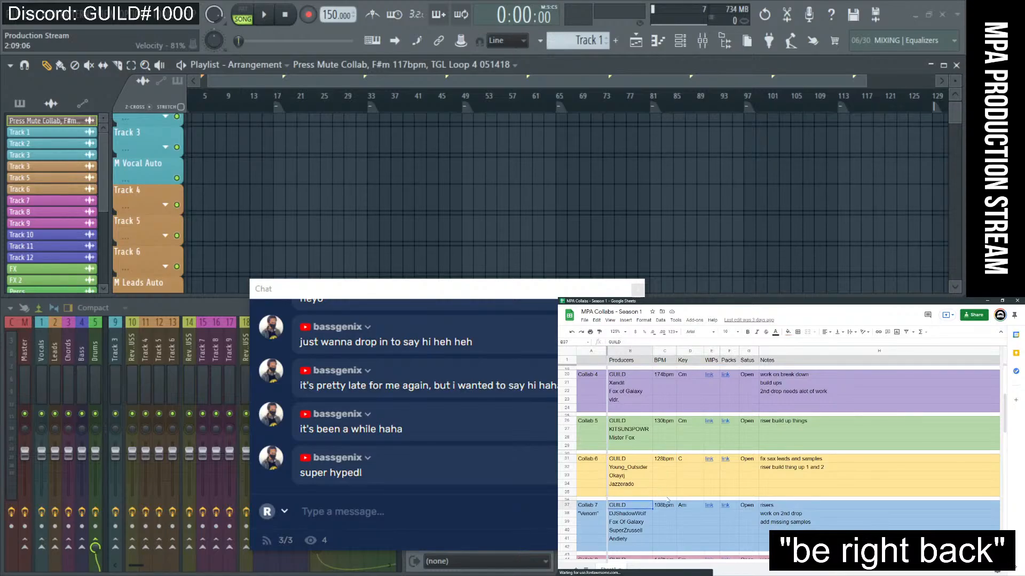
scroll(728, 472, "down", 2)
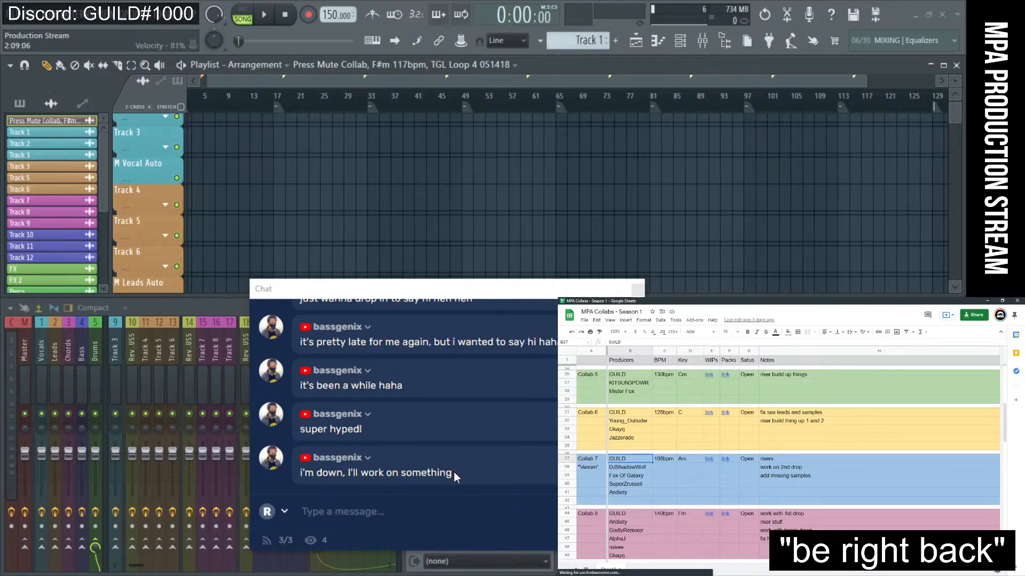
- Read the two newest messages in the live chat and look back through the earlier conversation
left_click_drag(453, 476, 279, 437)
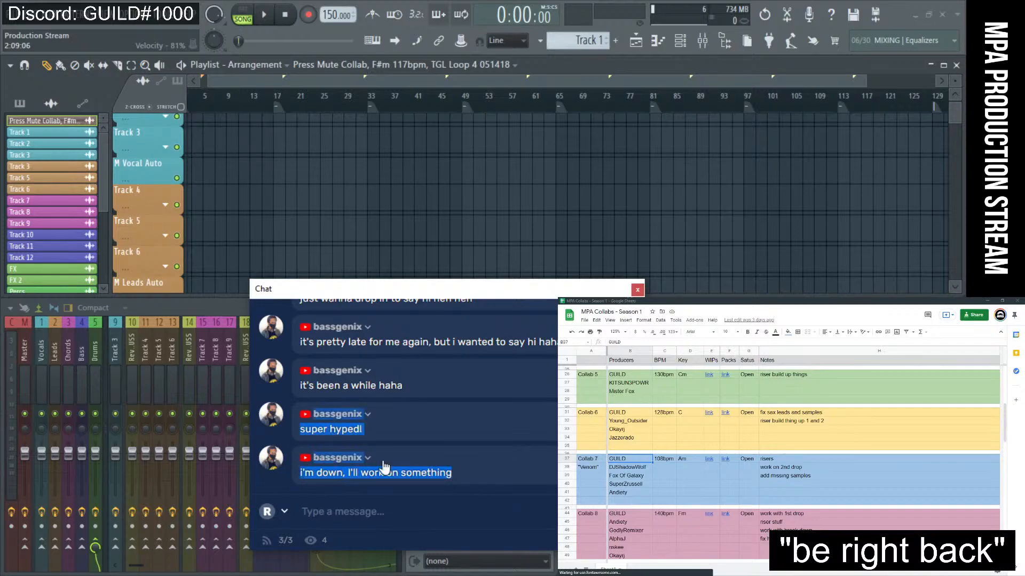
left_click(456, 439)
scroll(456, 437, "up", 7)
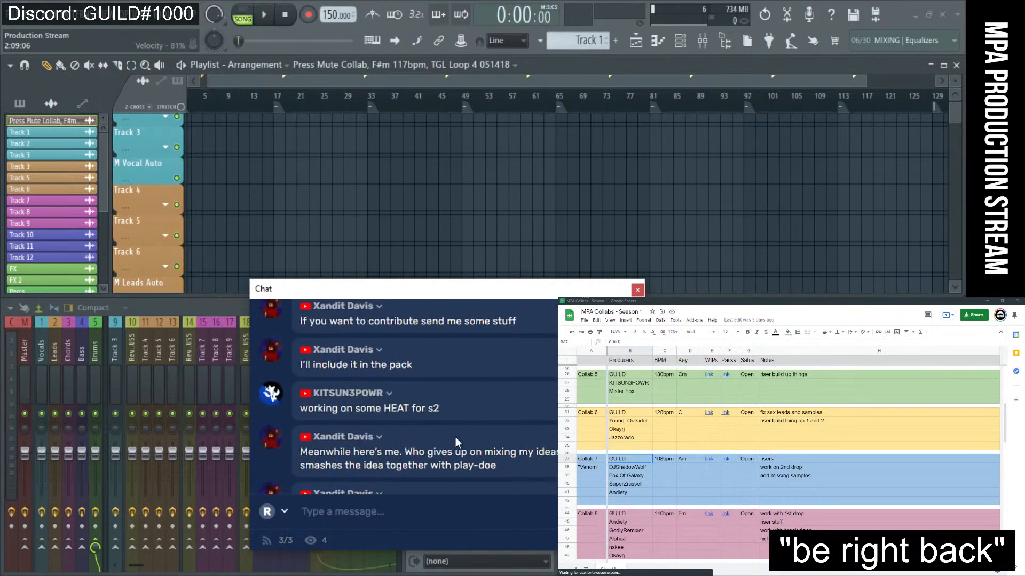
- Check the recent chat messages, and examine the Collab 3 producers and the notes of Collabs 1 through 8 in the Season 1 sheet
scroll(456, 437, "up", 3)
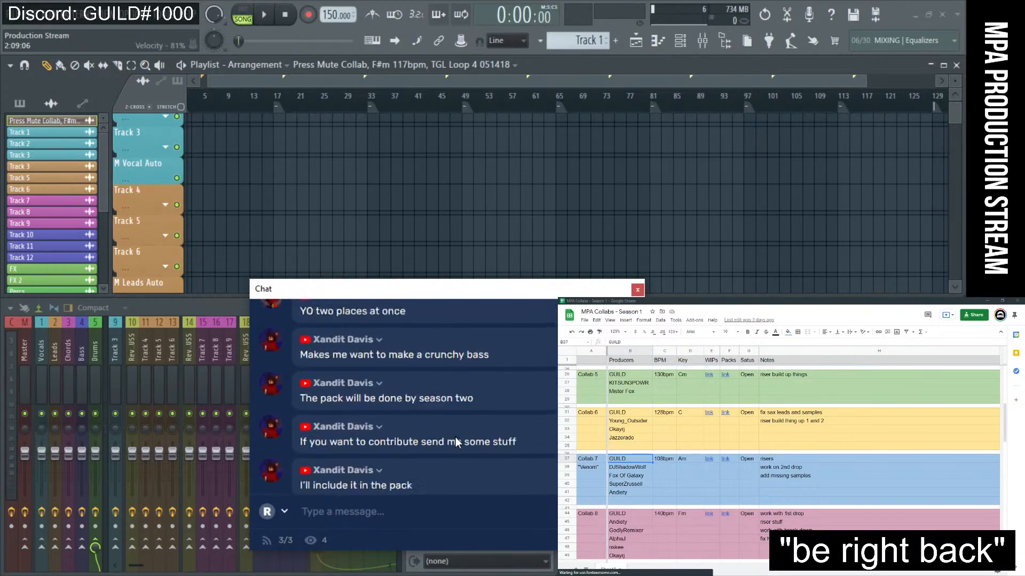
scroll(456, 437, "down", 10)
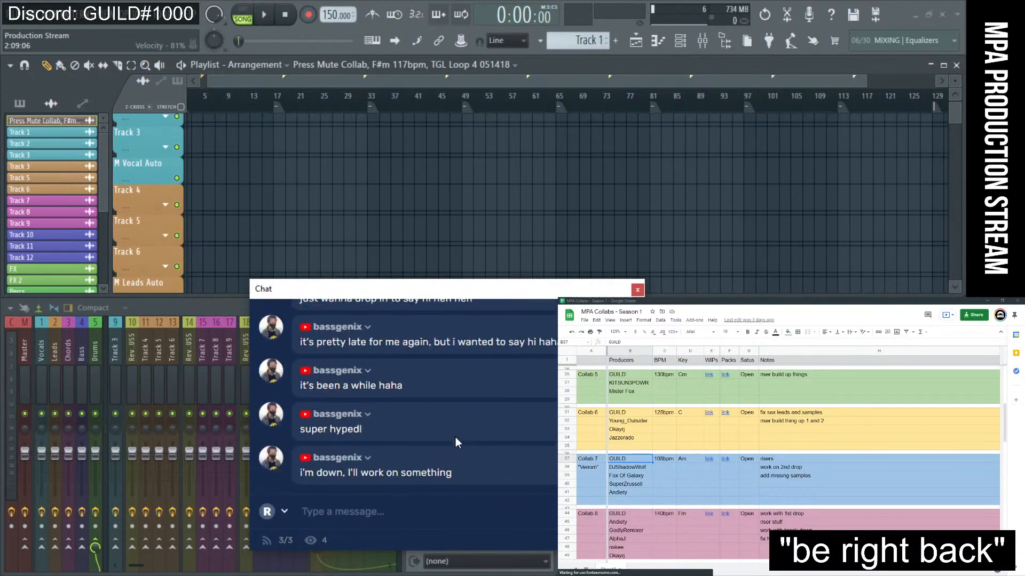
left_click(664, 430)
scroll(684, 473, "up", 5)
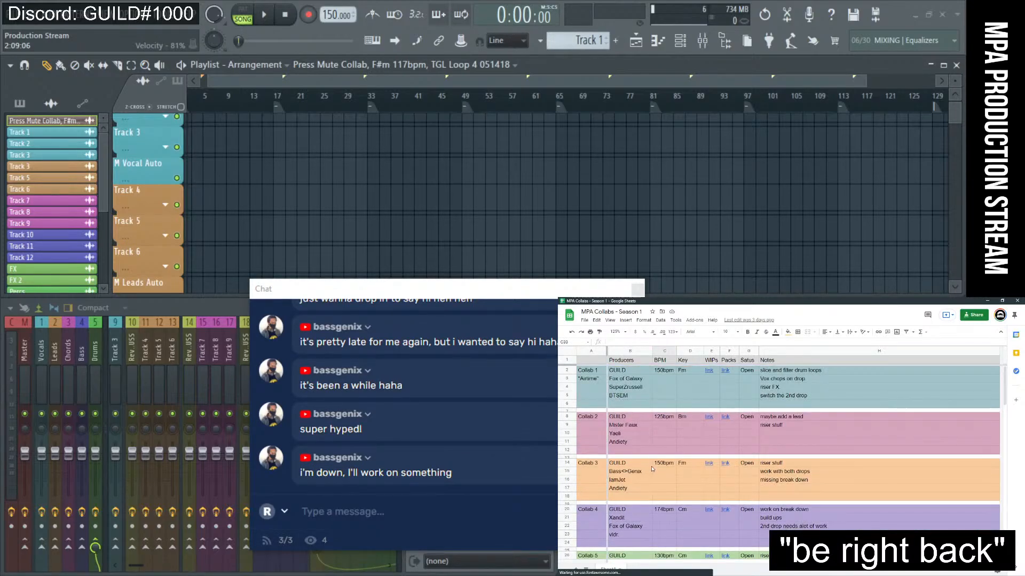
left_click(646, 473)
left_click(643, 481)
left_click(642, 490)
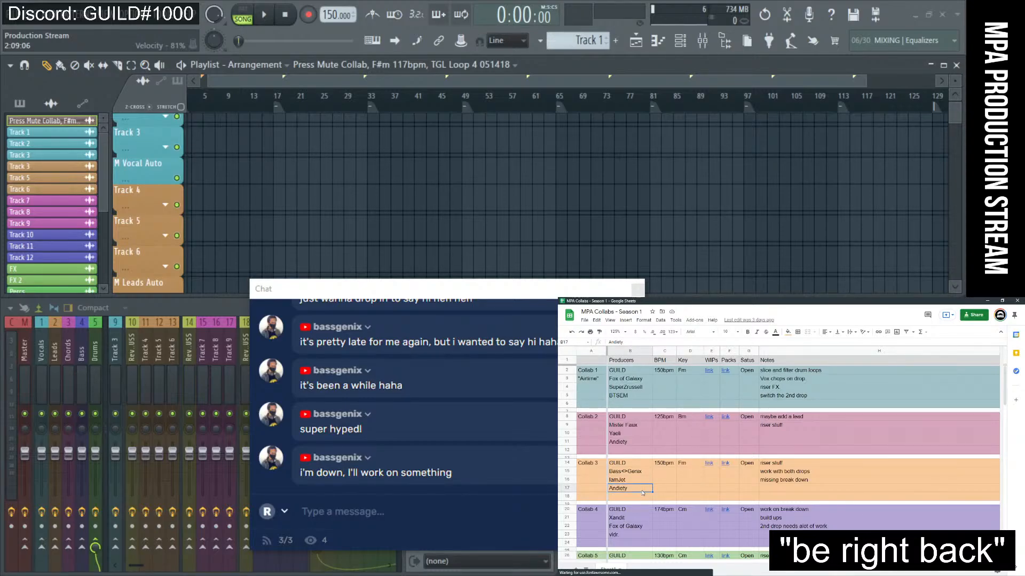
left_click(825, 441)
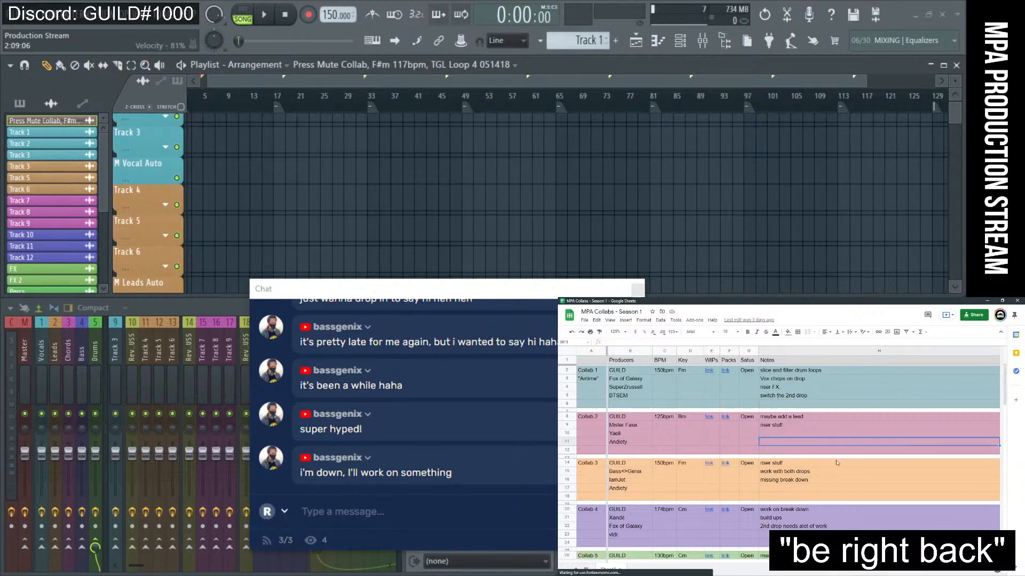
scroll(841, 468, "down", 3)
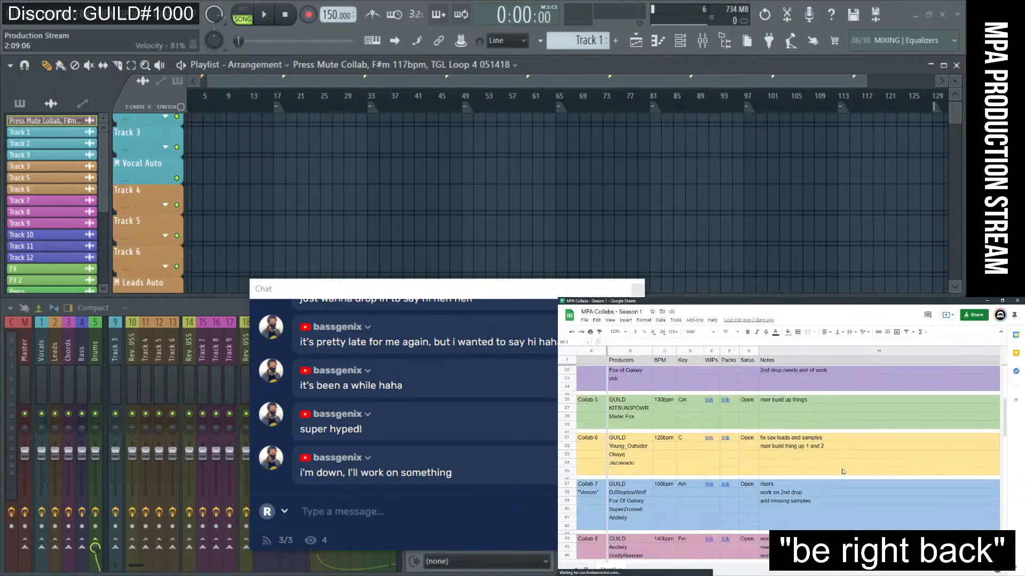
scroll(841, 472, "down", 2)
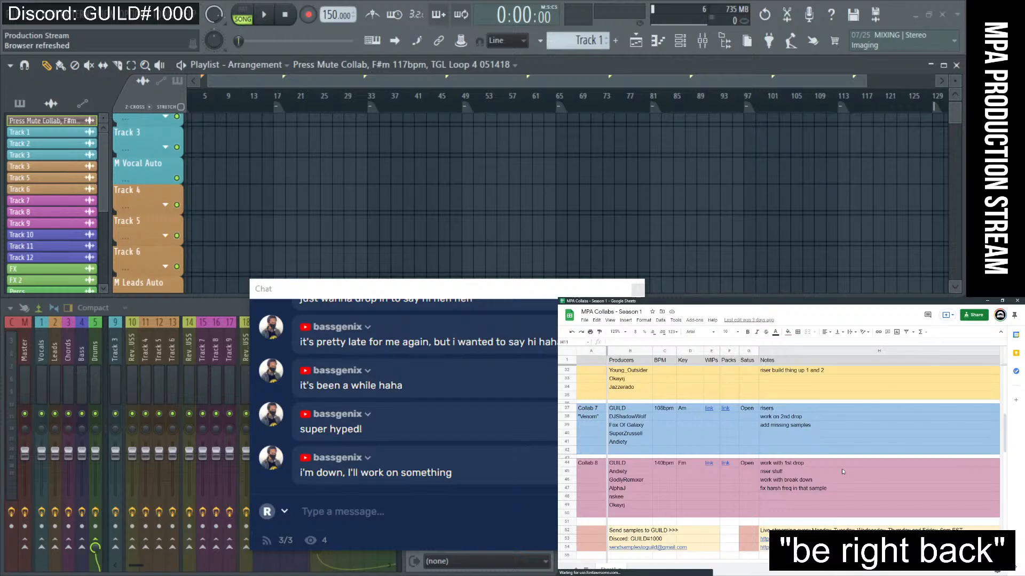
- Look back through the whole live chat history and return to the newest message, highlighting it to read
scroll(364, 428, "up", 10)
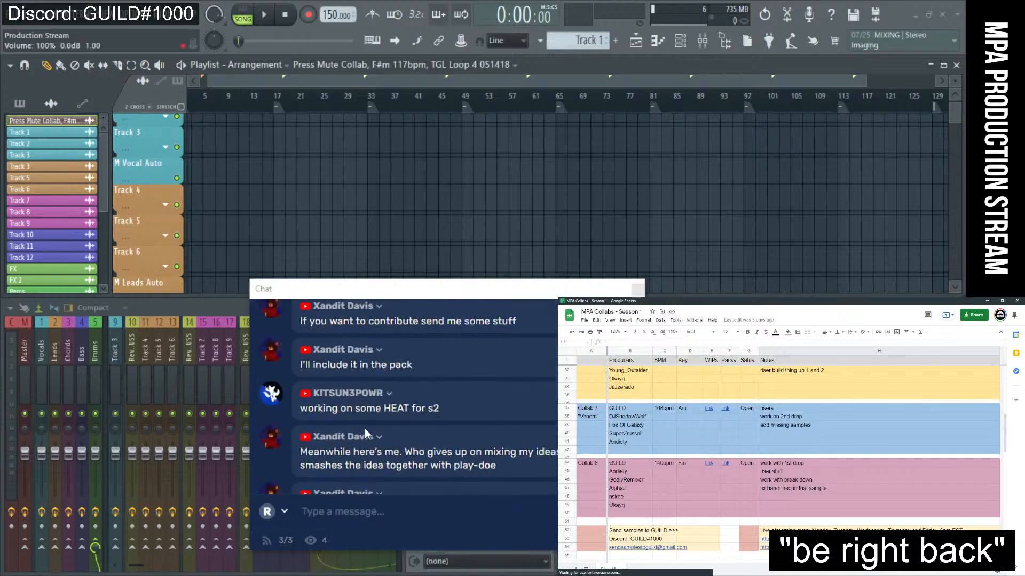
scroll(364, 427, "down", 10)
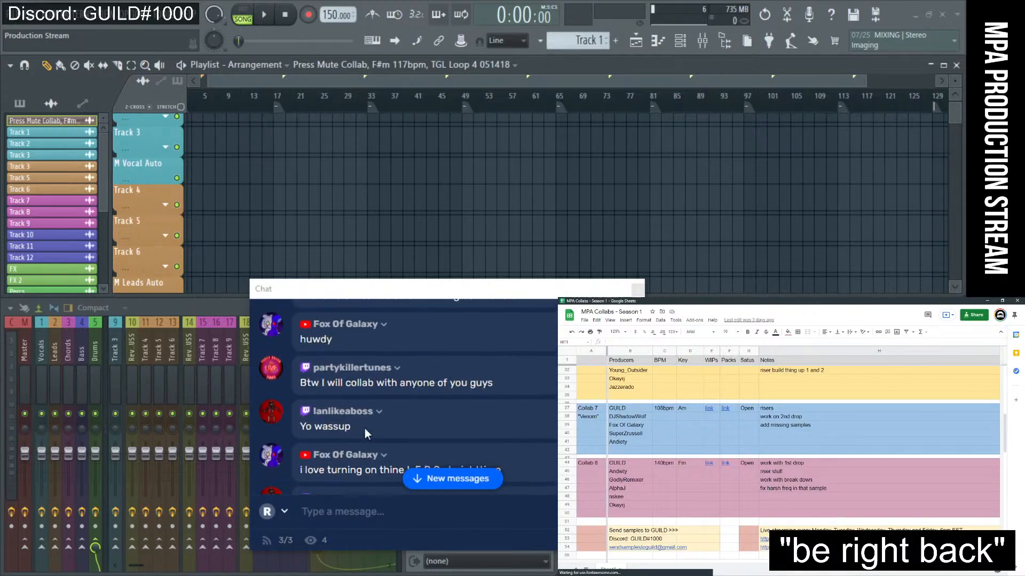
scroll(363, 428, "down", 2)
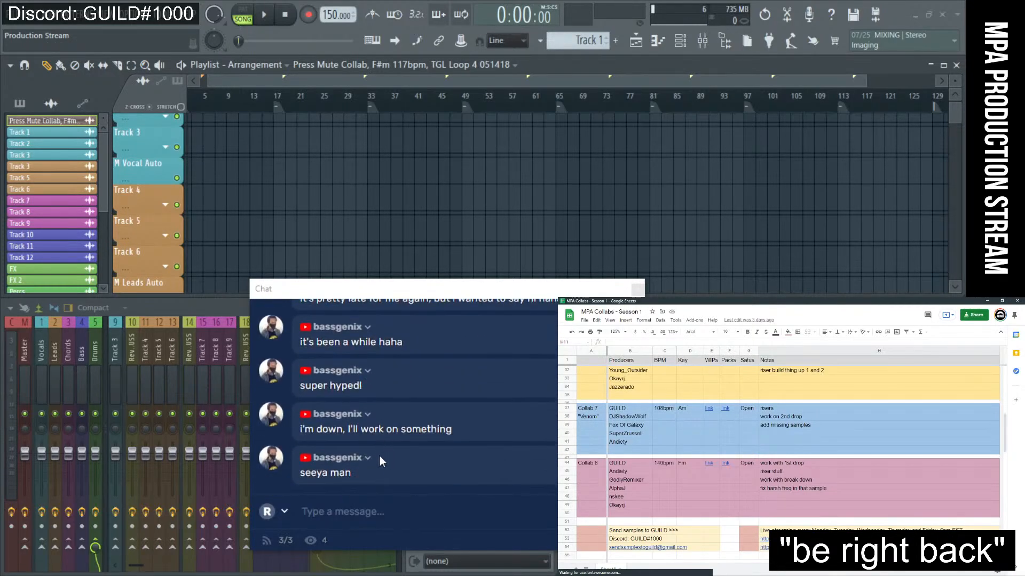
scroll(354, 474, "up", 5)
scroll(374, 443, "down", 8)
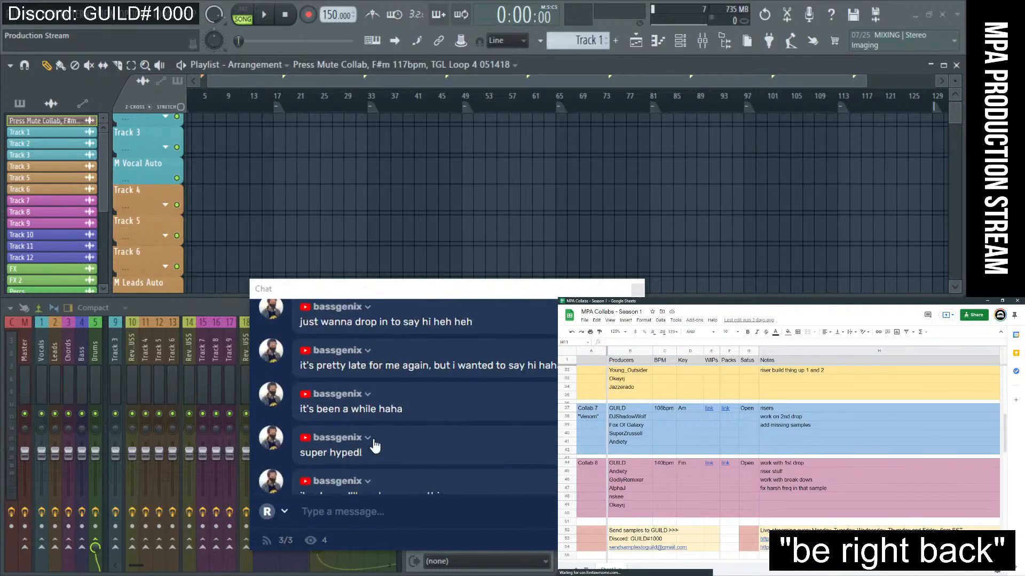
scroll(375, 444, "up", 10)
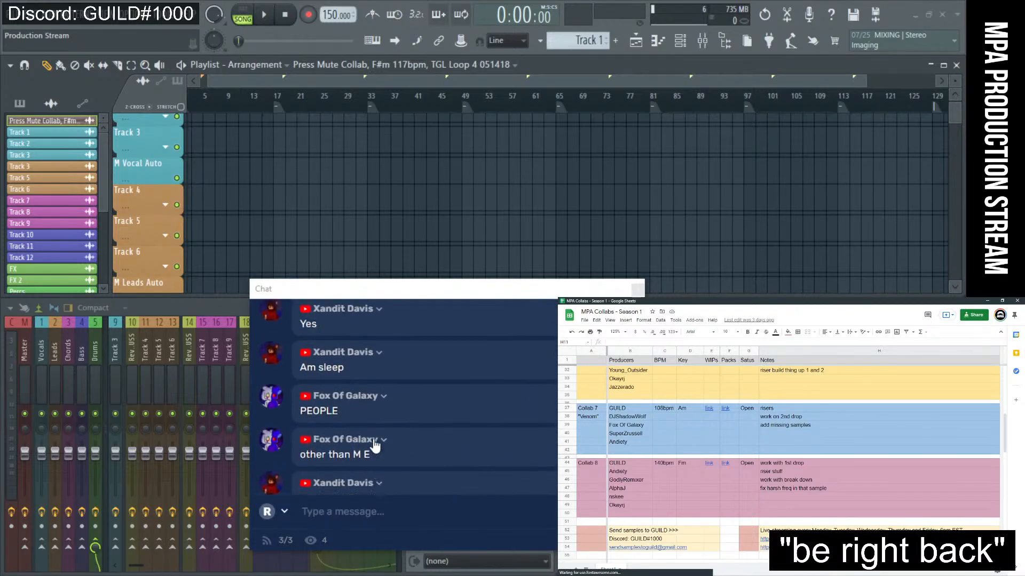
scroll(375, 446, "down", 3)
scroll(374, 435, "up", 10)
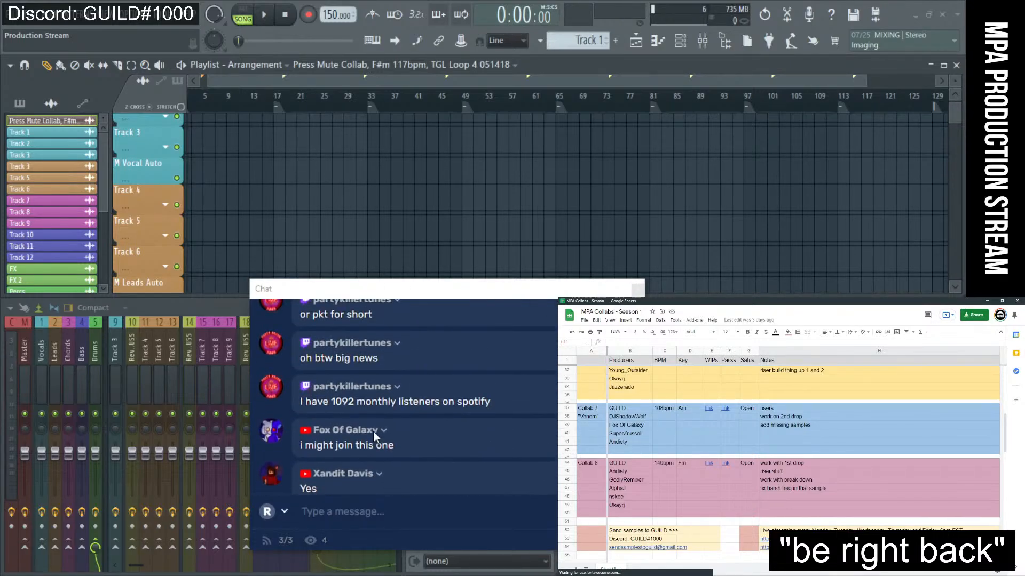
scroll(373, 432, "up", 2)
scroll(373, 431, "down", 4)
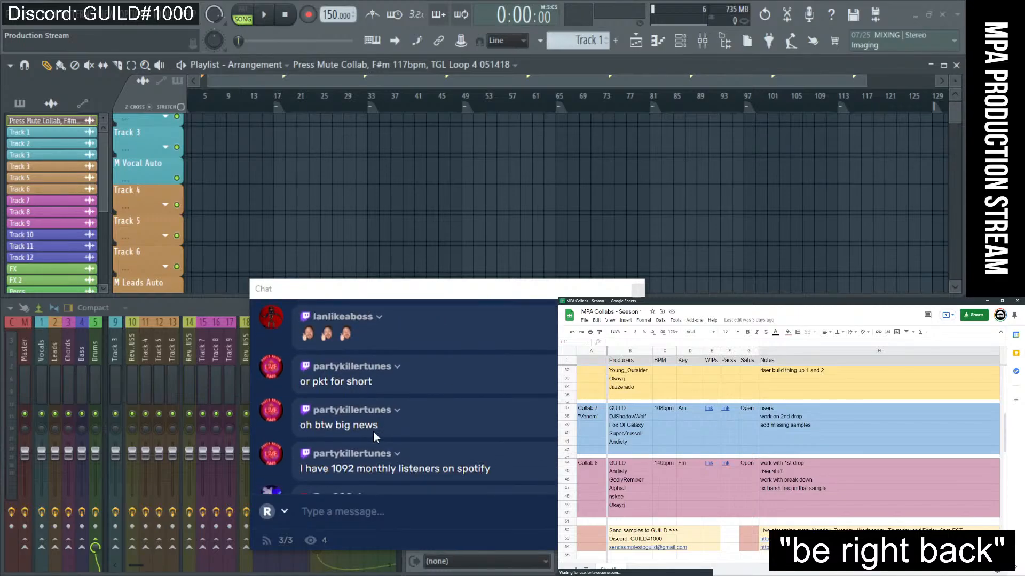
scroll(373, 431, "up", 3)
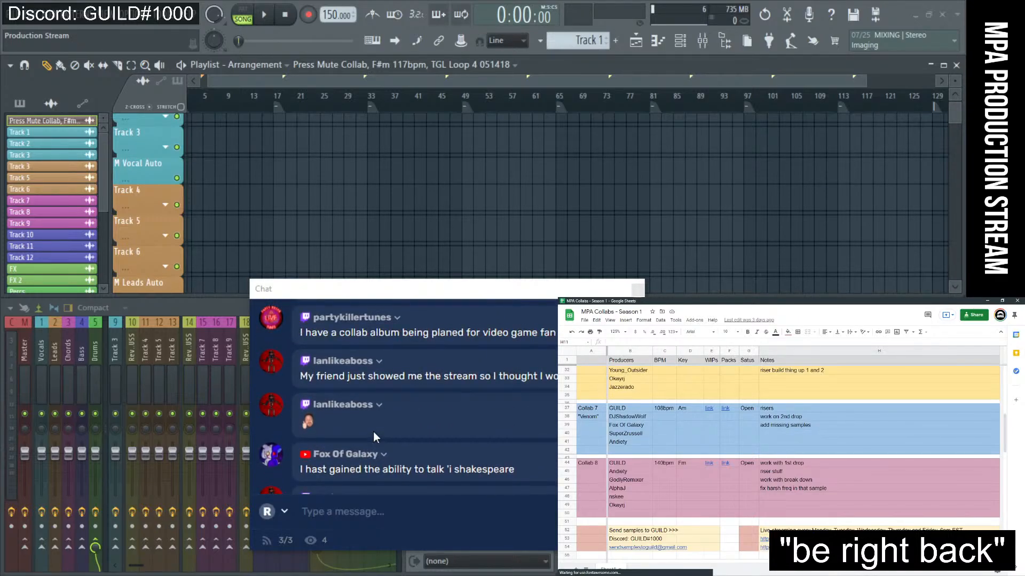
scroll(373, 431, "up", 2)
scroll(373, 431, "down", 5)
scroll(373, 431, "up", 1)
scroll(373, 431, "up", 6)
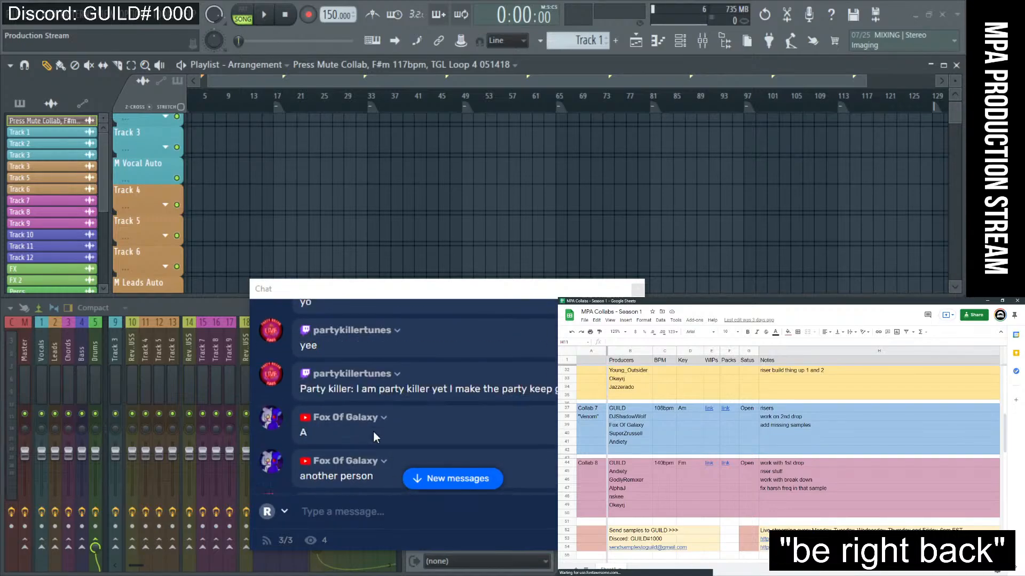
scroll(373, 431, "up", 10)
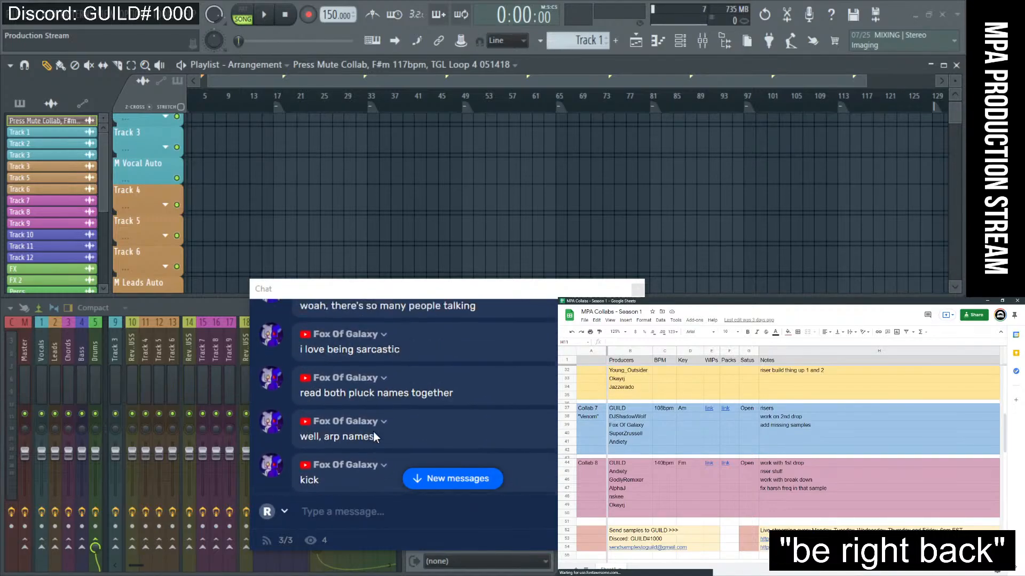
scroll(373, 431, "down", 10)
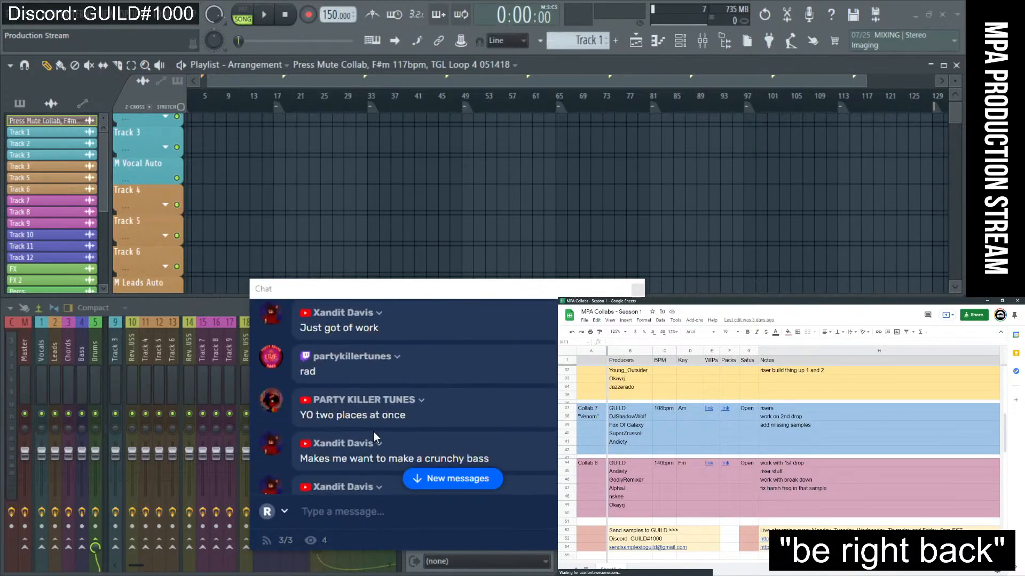
left_click_drag(300, 472, 442, 437)
- Minimize the collab sheet and send the message "bye" in the live chat
left_click(688, 487)
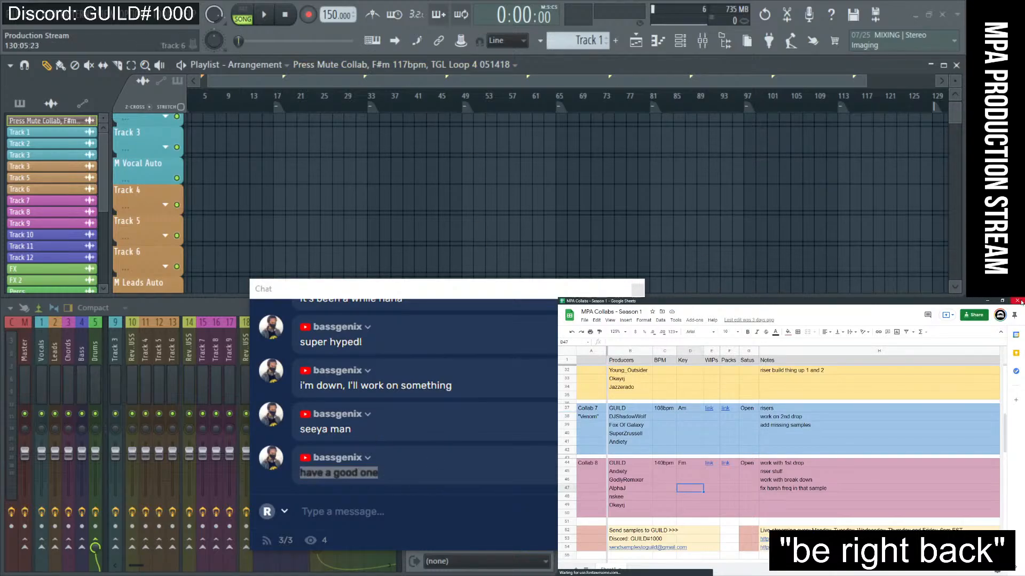
left_click(987, 301)
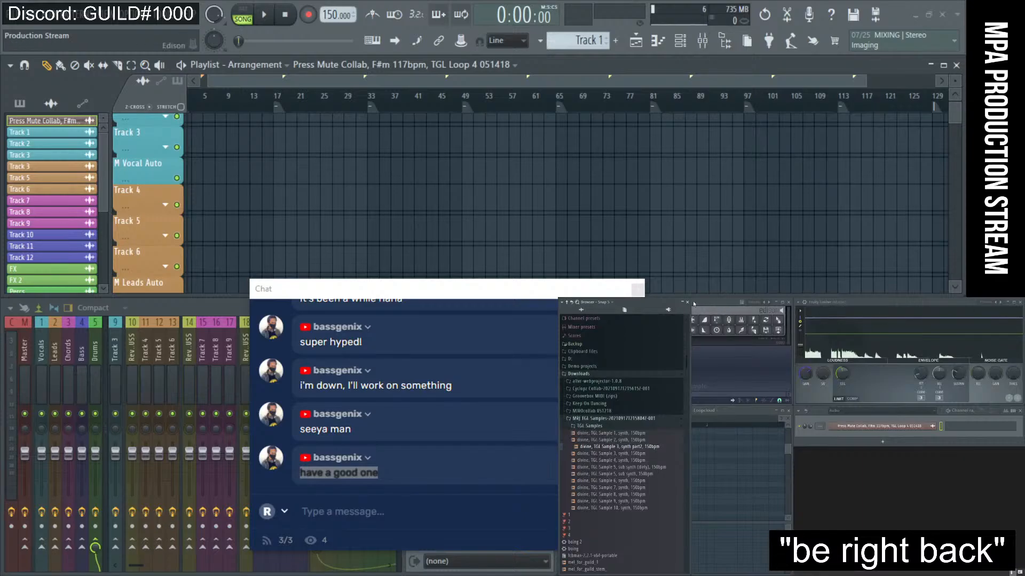
left_click(454, 505)
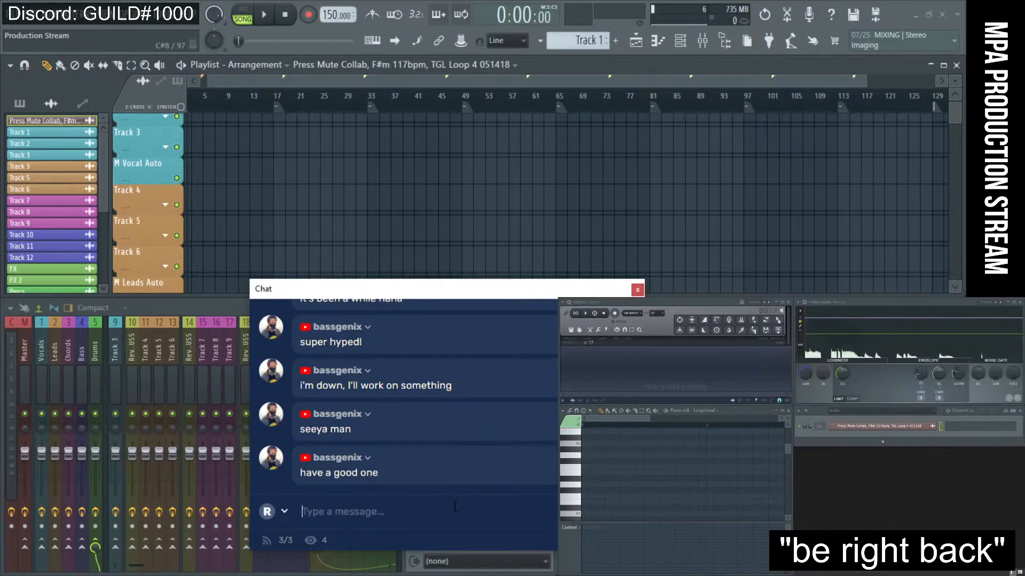
type("bye")
key("Return")
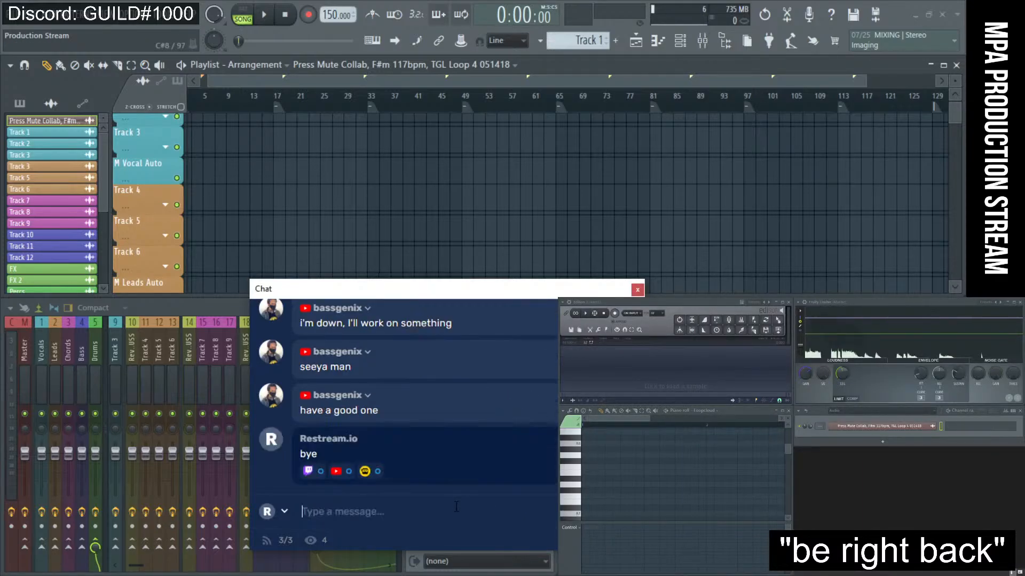
- Bring the OBS window up and place it over the piano roll area
left_click_drag(740, 575, 739, 412)
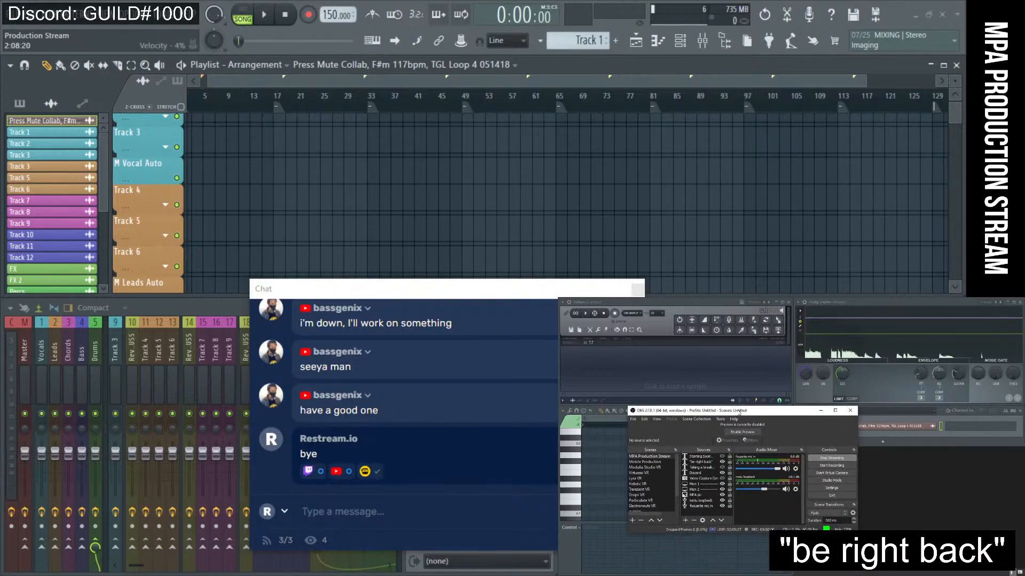